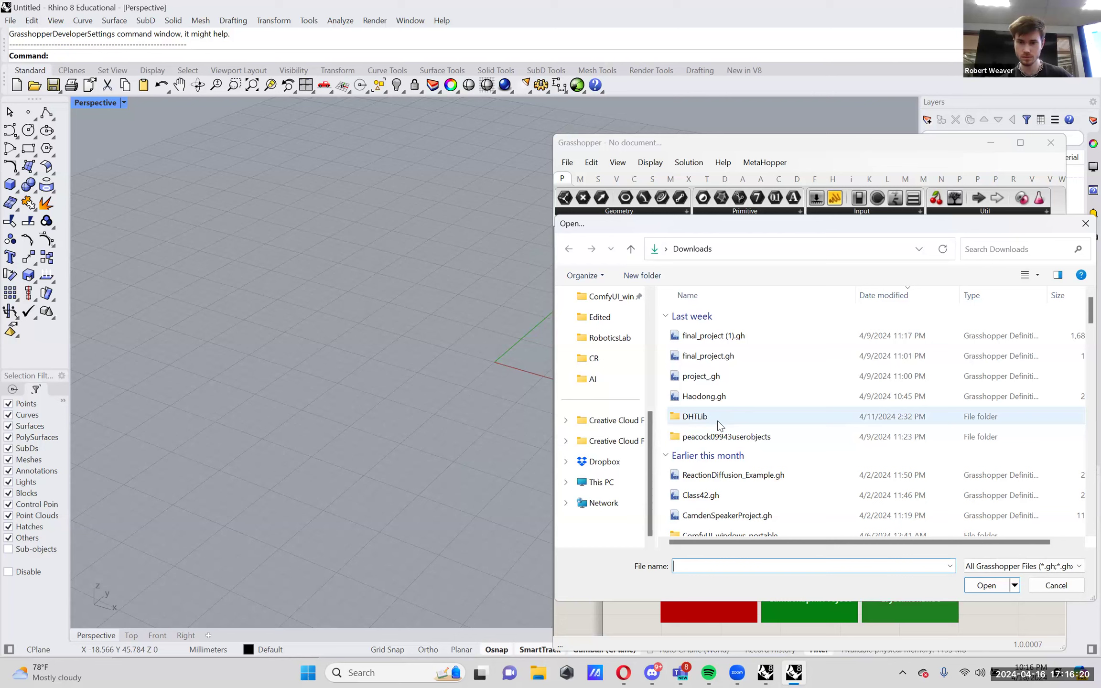
- Open VoxelExample.gh from D:\Grasshopper\DDWClassGHExamples on the WD_BLACK drive
left_click(614, 523)
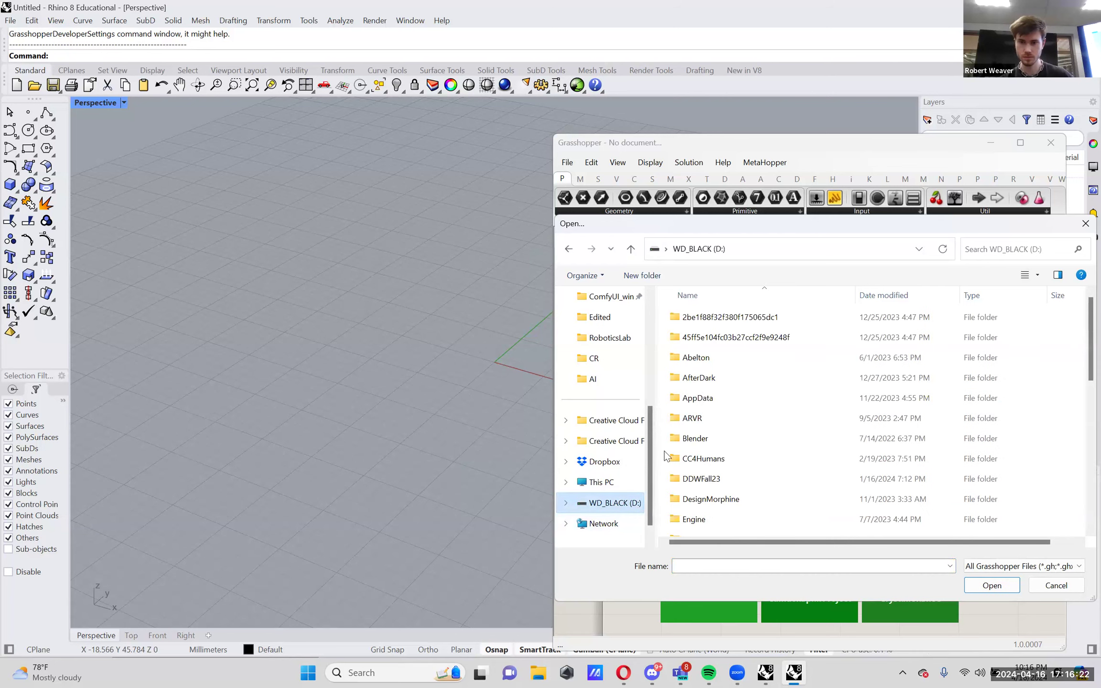
scroll(718, 459, "down", 2)
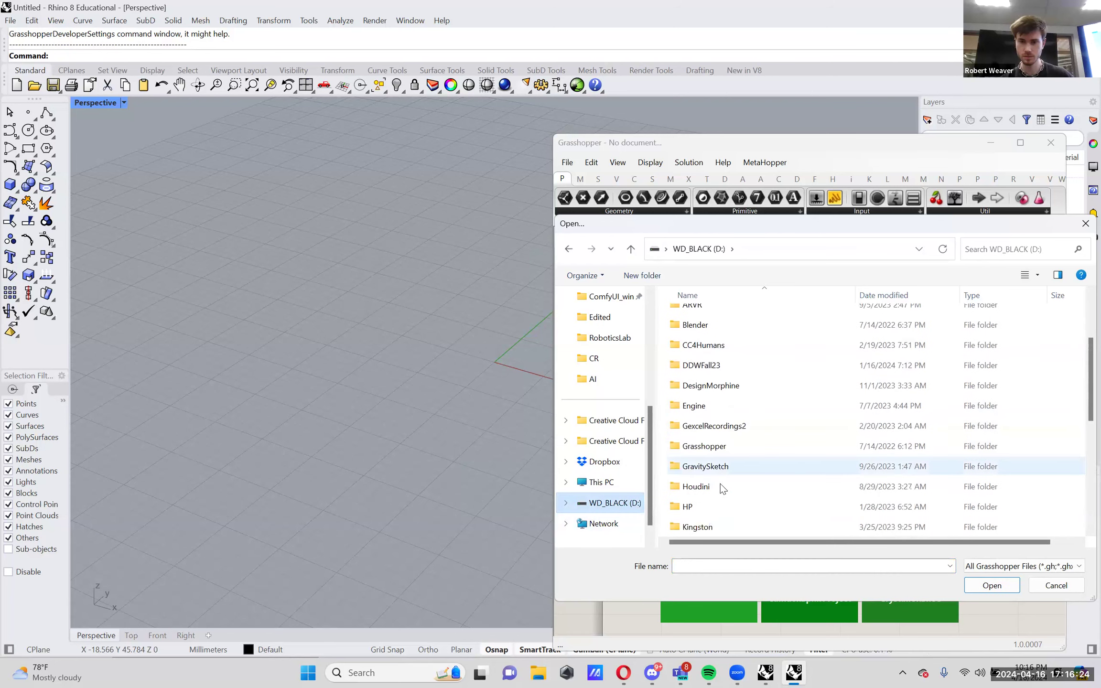
double_click(716, 448)
double_click(712, 337)
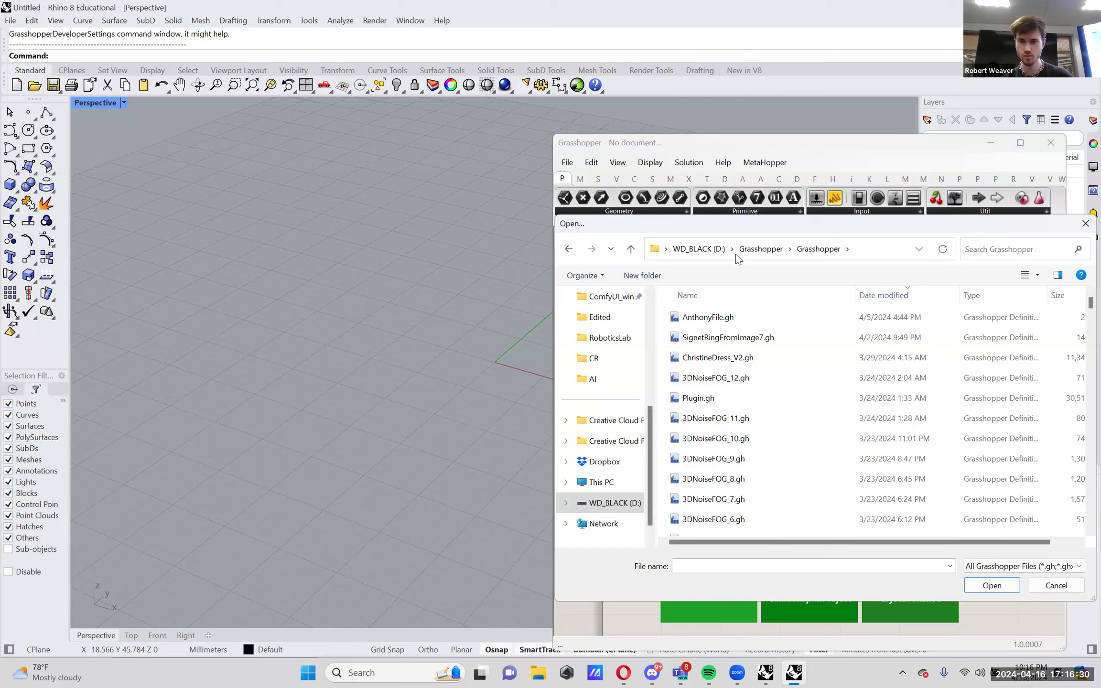
left_click(761, 249)
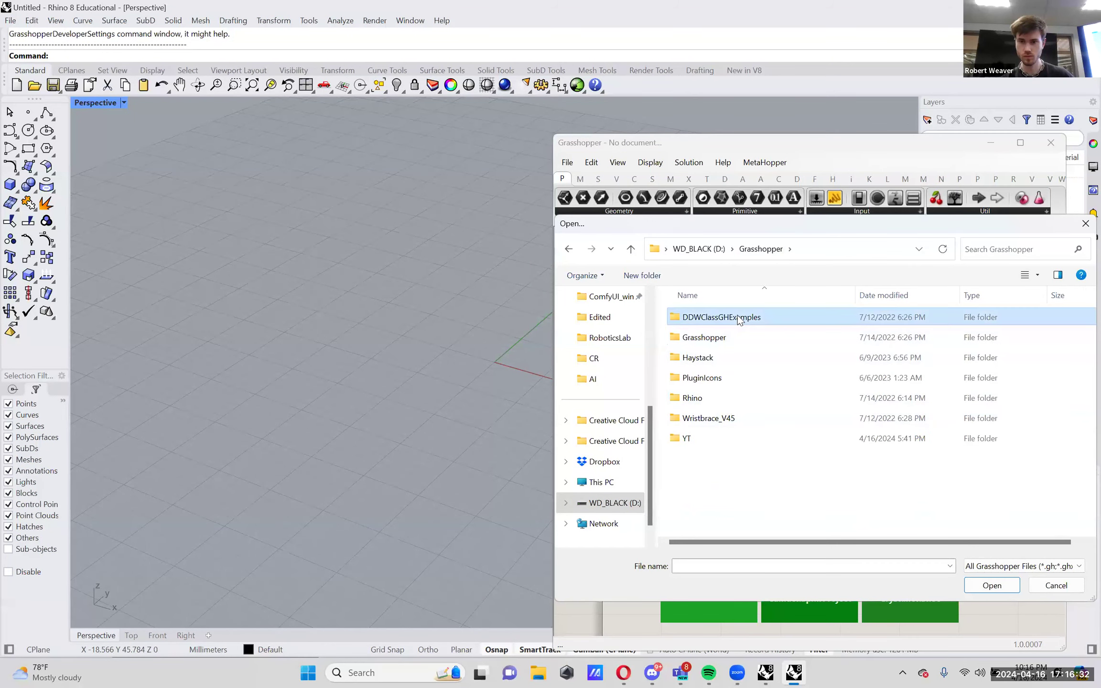
double_click(755, 317)
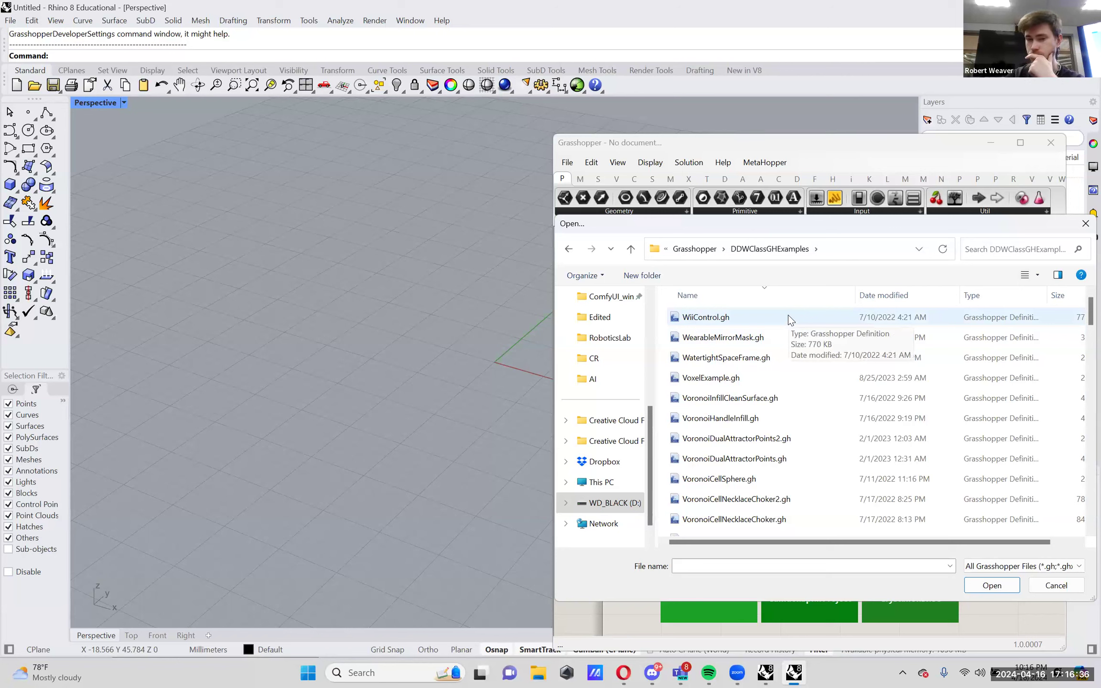
double_click(773, 373)
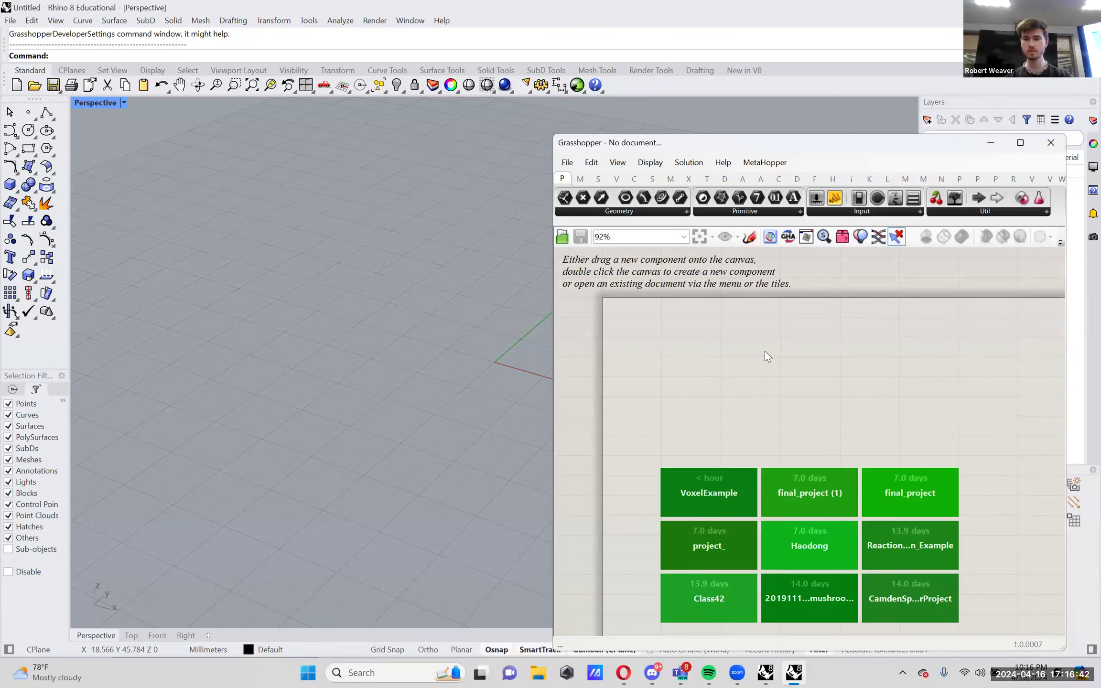
- Resize the Grasshopper window so the red voxel model in Rhino stays visible
scroll(602, 356, "up", 2)
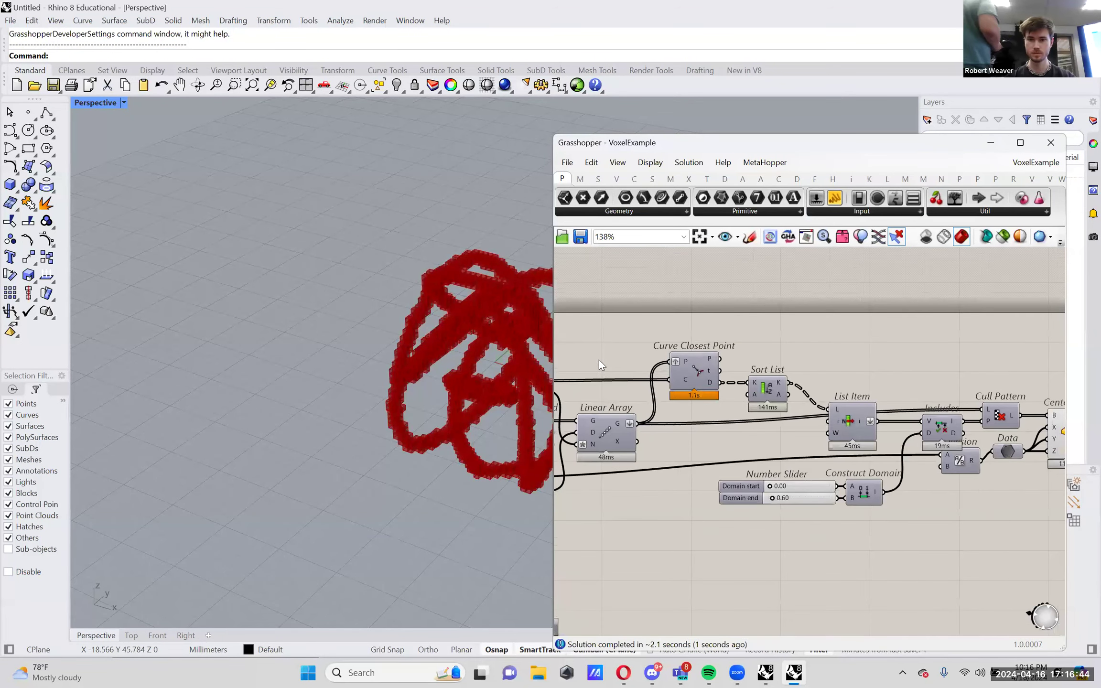
scroll(689, 406, "down", 5)
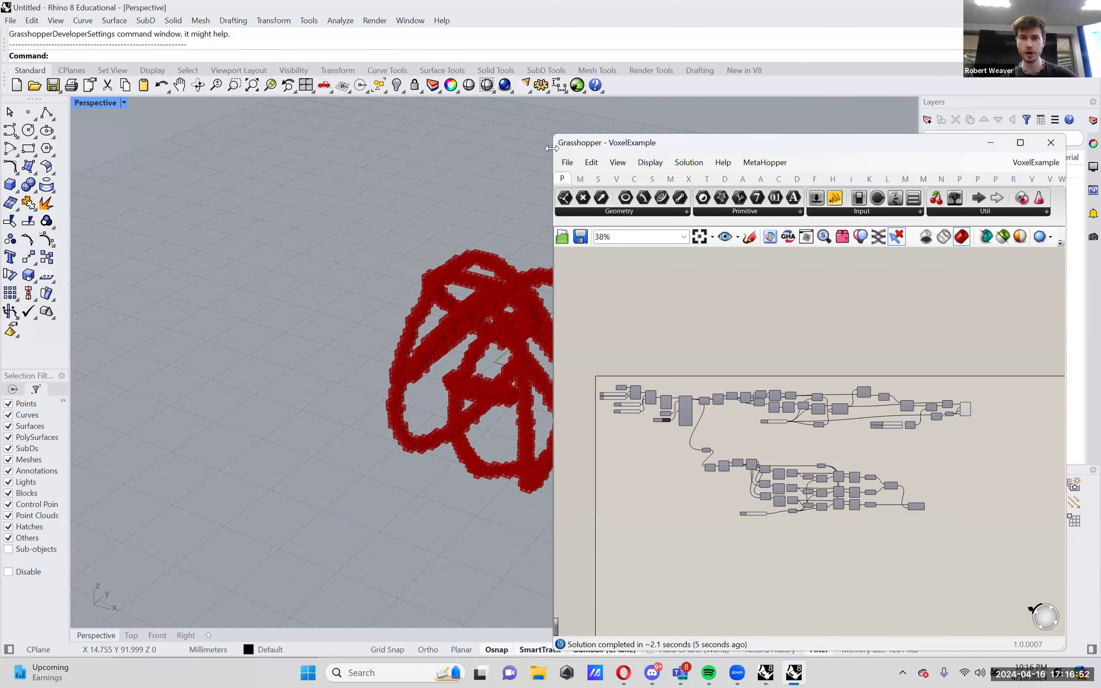
left_click_drag(636, 109, 647, 112)
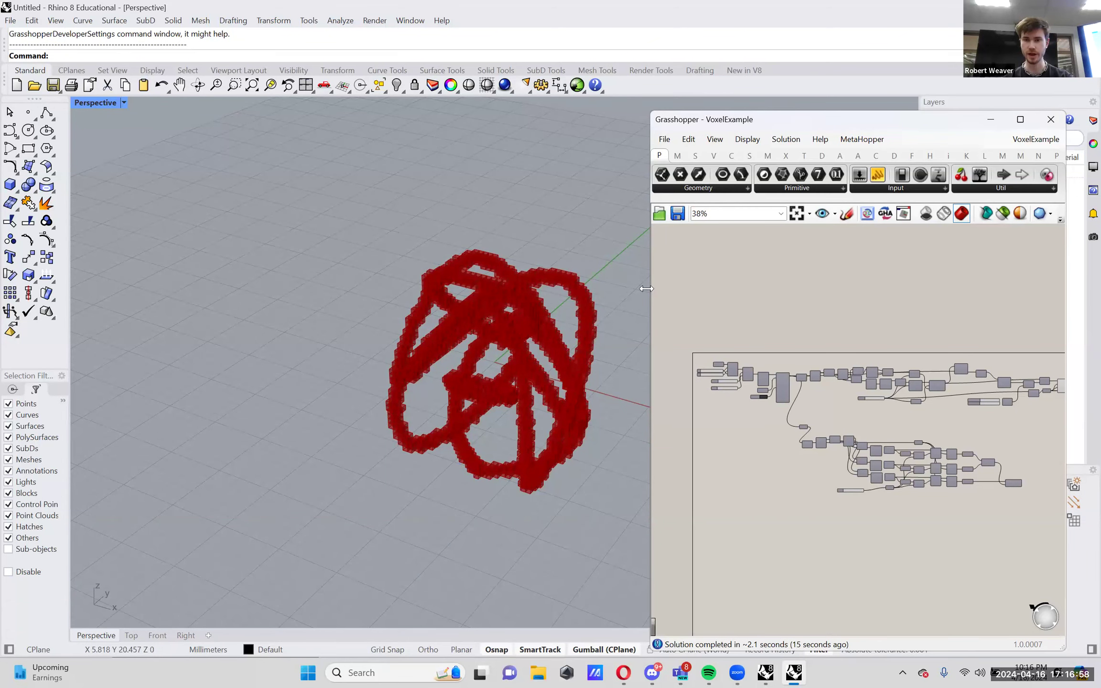
left_click_drag(646, 288, 538, 288)
- Zoom into the canvas and select Populate 3D and Interpolate
scroll(633, 385, "up", 5)
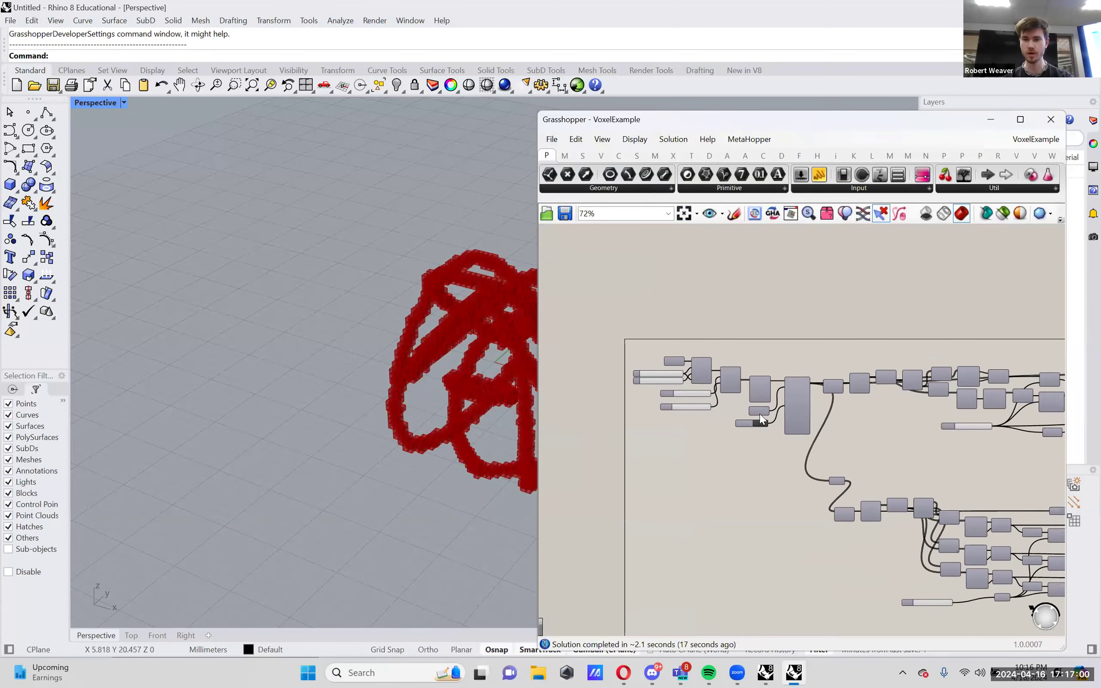
scroll(760, 419, "up", 2)
left_click_drag(835, 479, 609, 320)
left_click(778, 368)
scroll(783, 363, "up", 3)
left_click_drag(734, 397, 727, 406)
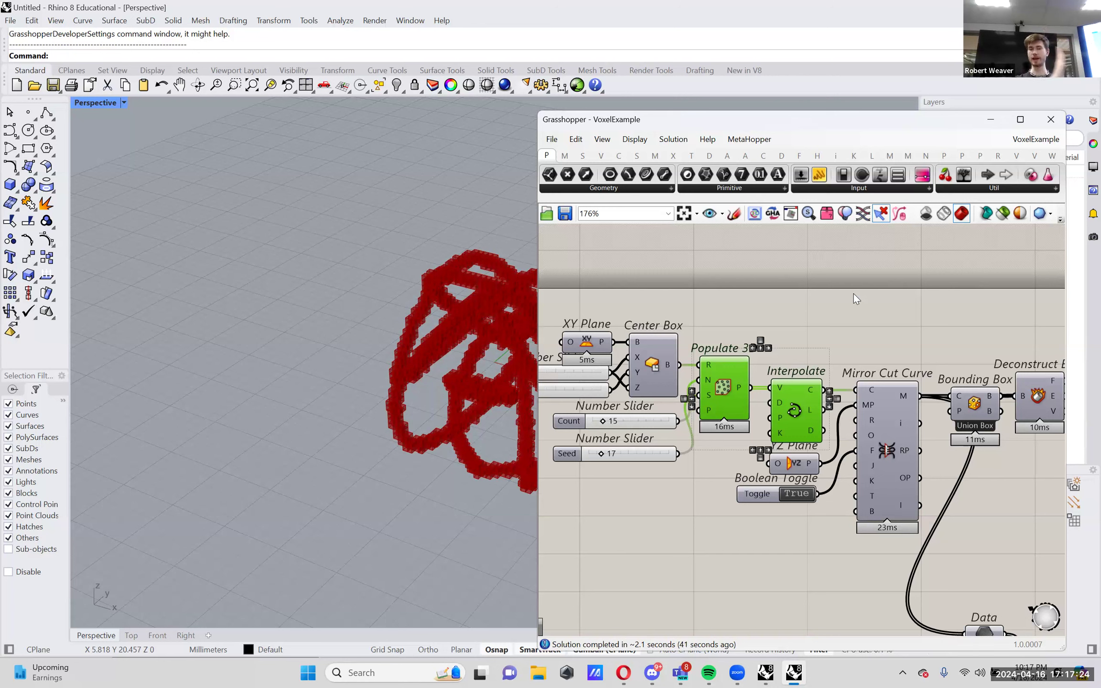
- Align Interpolate's top with Populate 3D, then undo a vertical stacking of three components
left_click(829, 390)
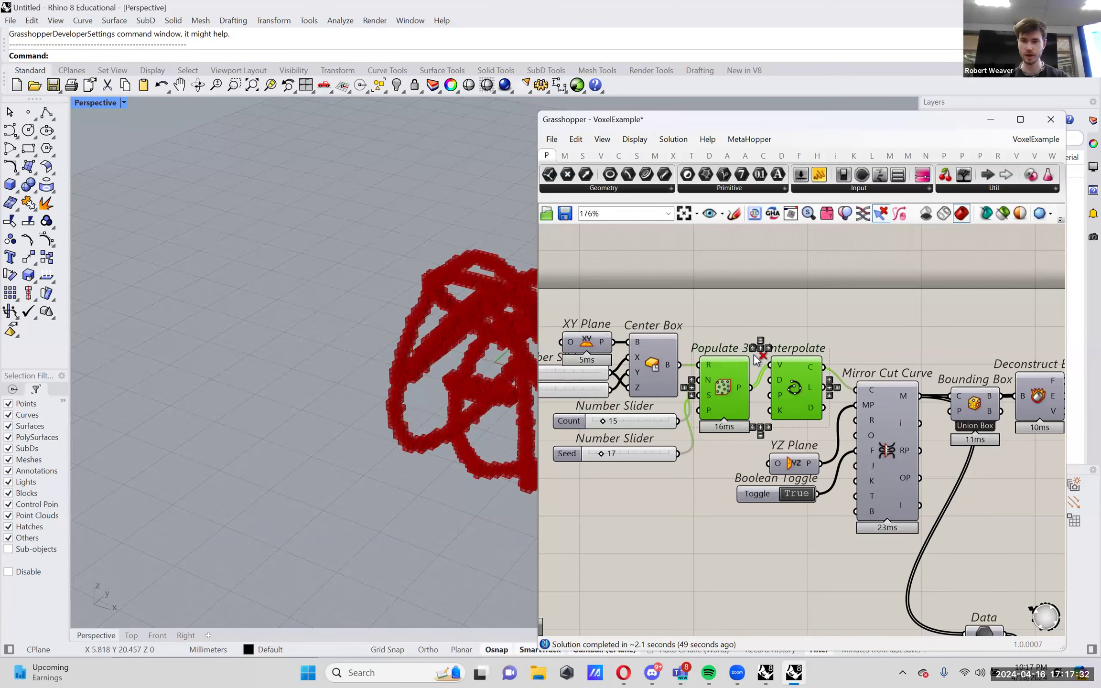
scroll(758, 355, "up", 3)
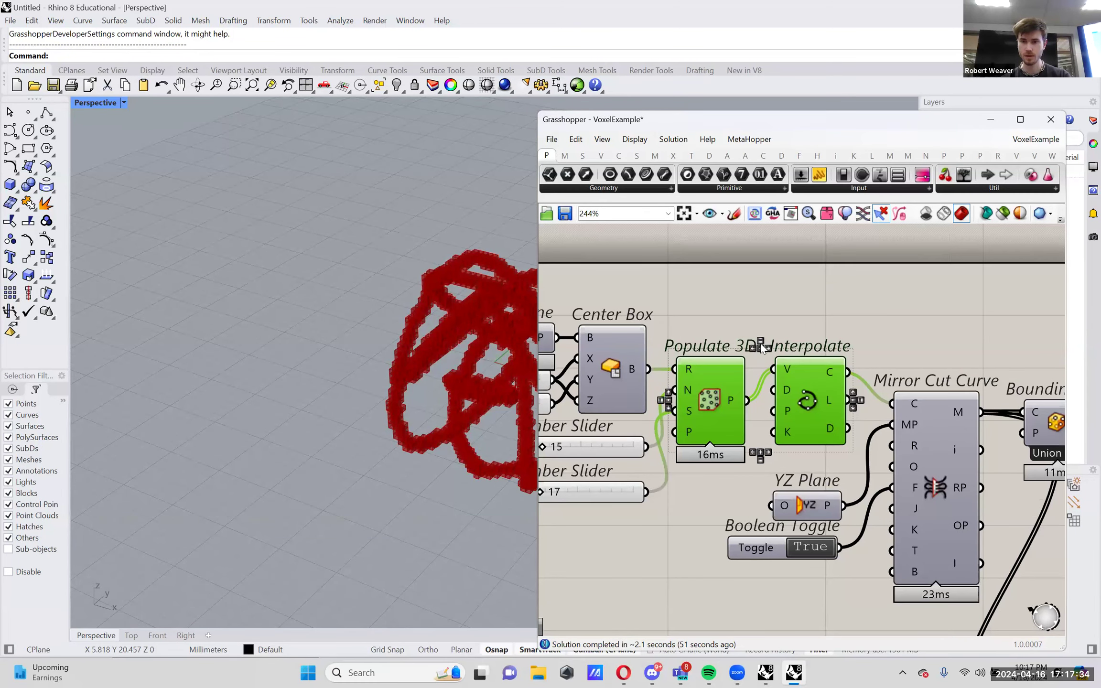
left_click_drag(961, 329, 659, 451)
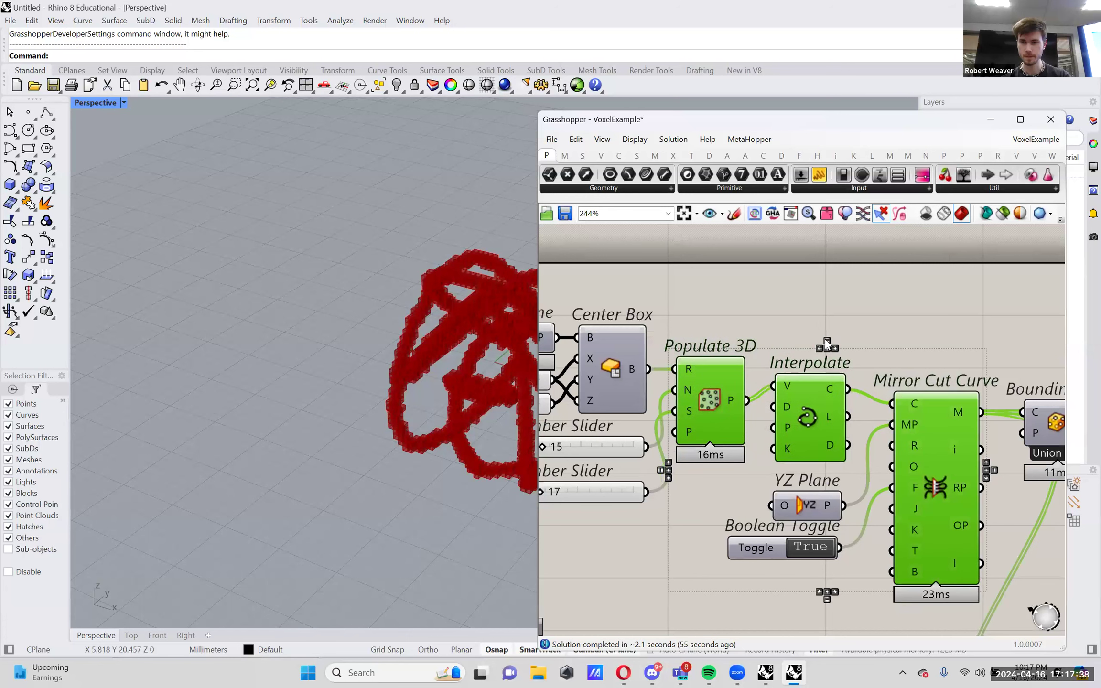
left_click(826, 348)
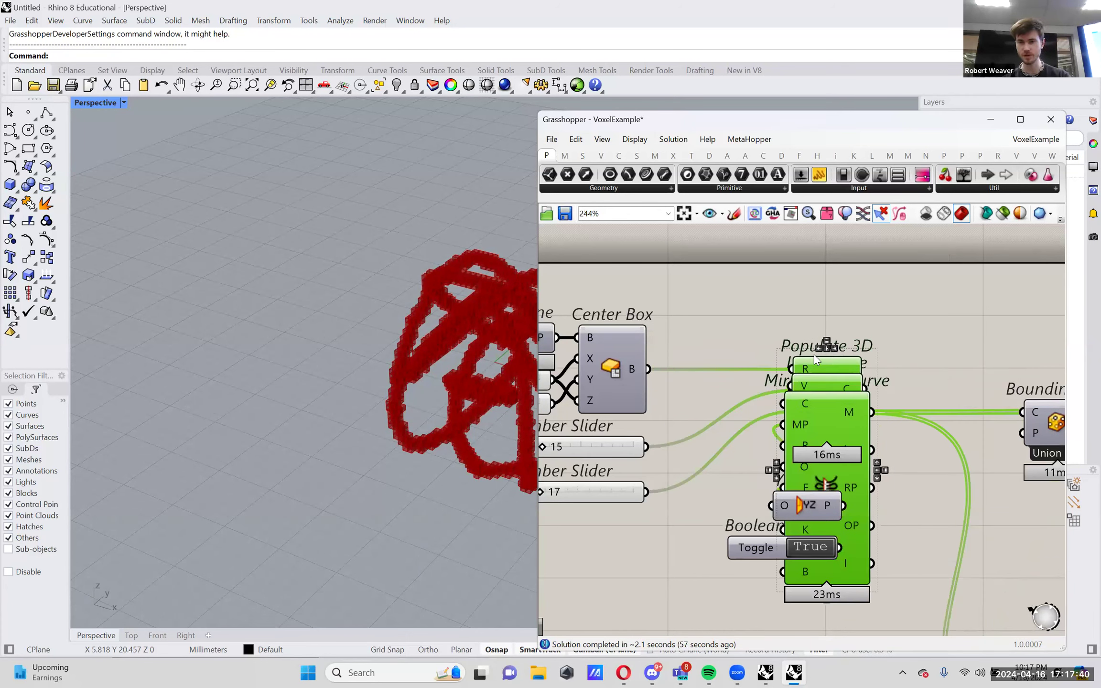
key("ctrl+z")
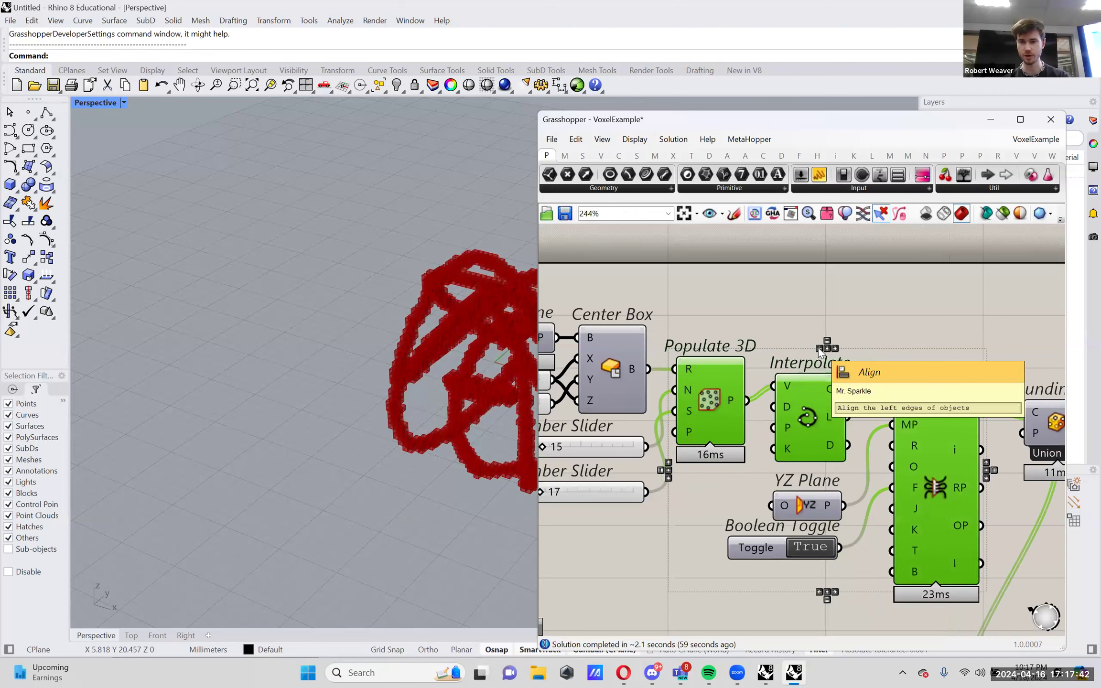
left_click(874, 337)
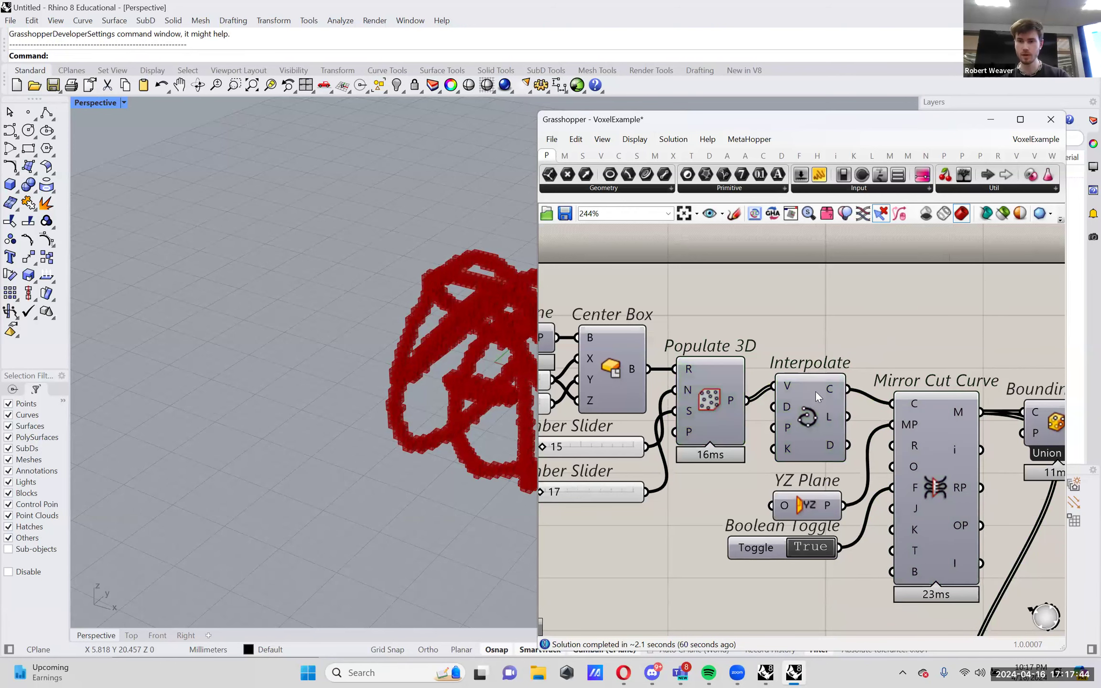
- Nudge Interpolate about 30 px lower and select the five components to group
left_click_drag(816, 390, 820, 405)
scroll(814, 380, "down", 3)
left_click_drag(934, 569, 738, 329)
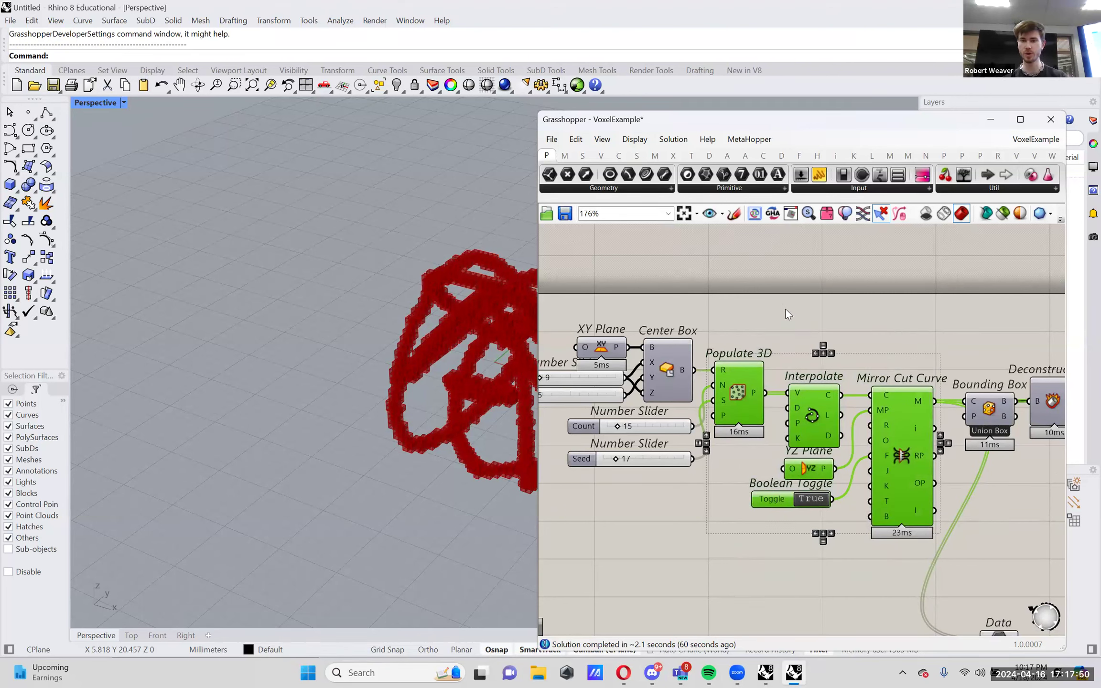
- Group the selected components and try blob, rounded-box and rectangular outlines
right_click(785, 310)
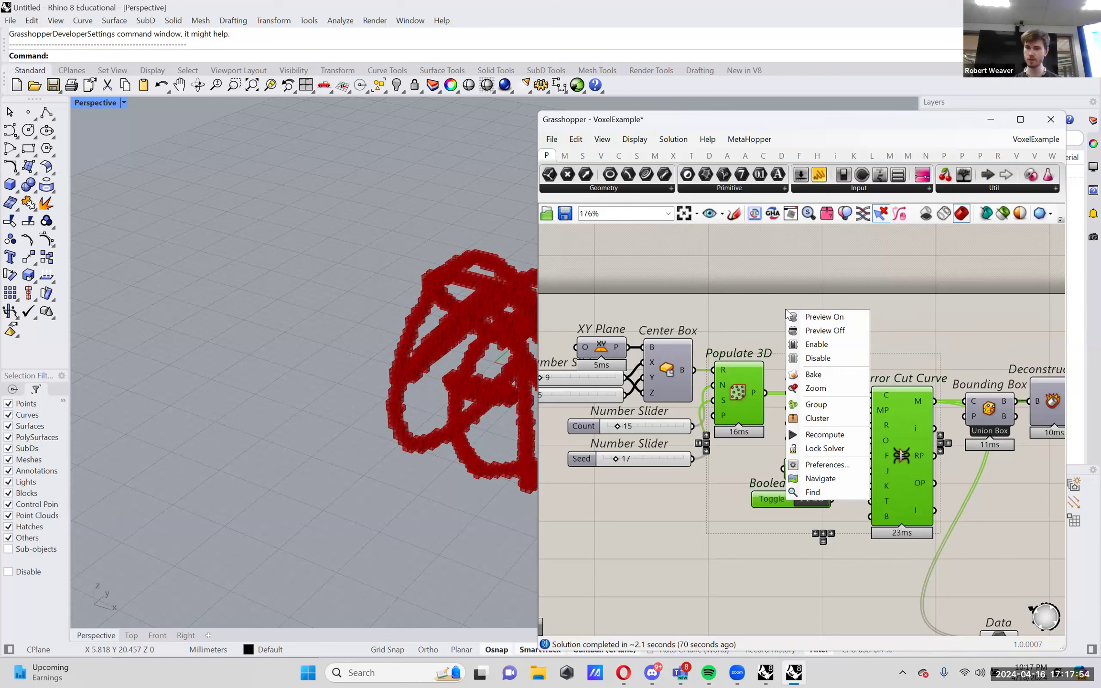
left_click(843, 405)
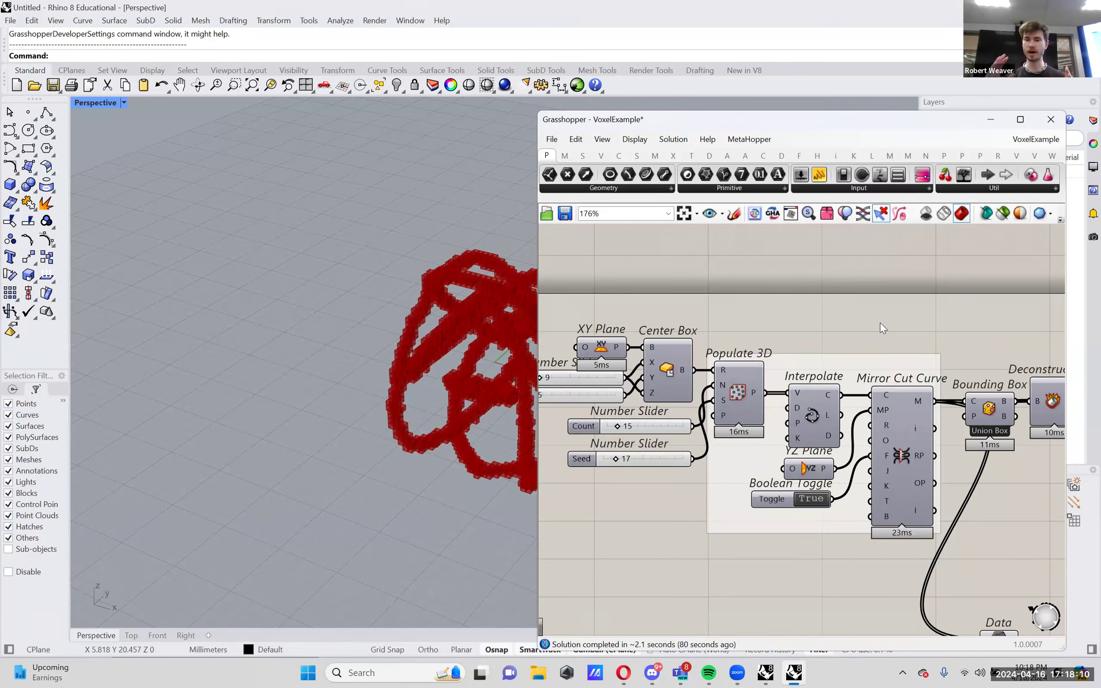
right_click(869, 366)
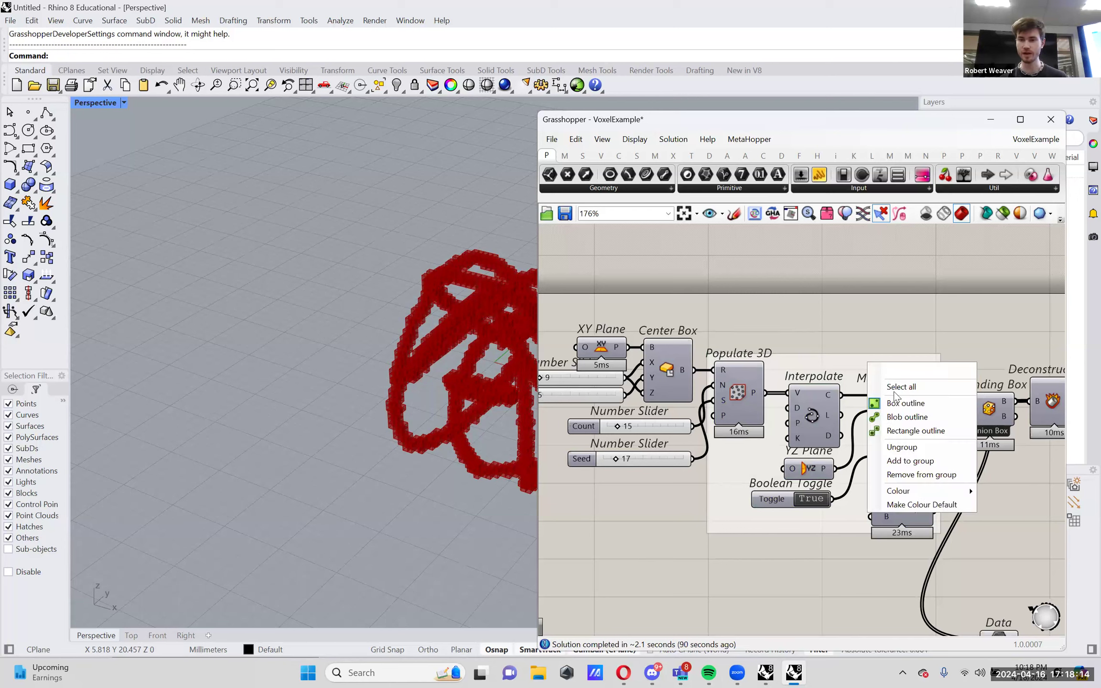
left_click(902, 415)
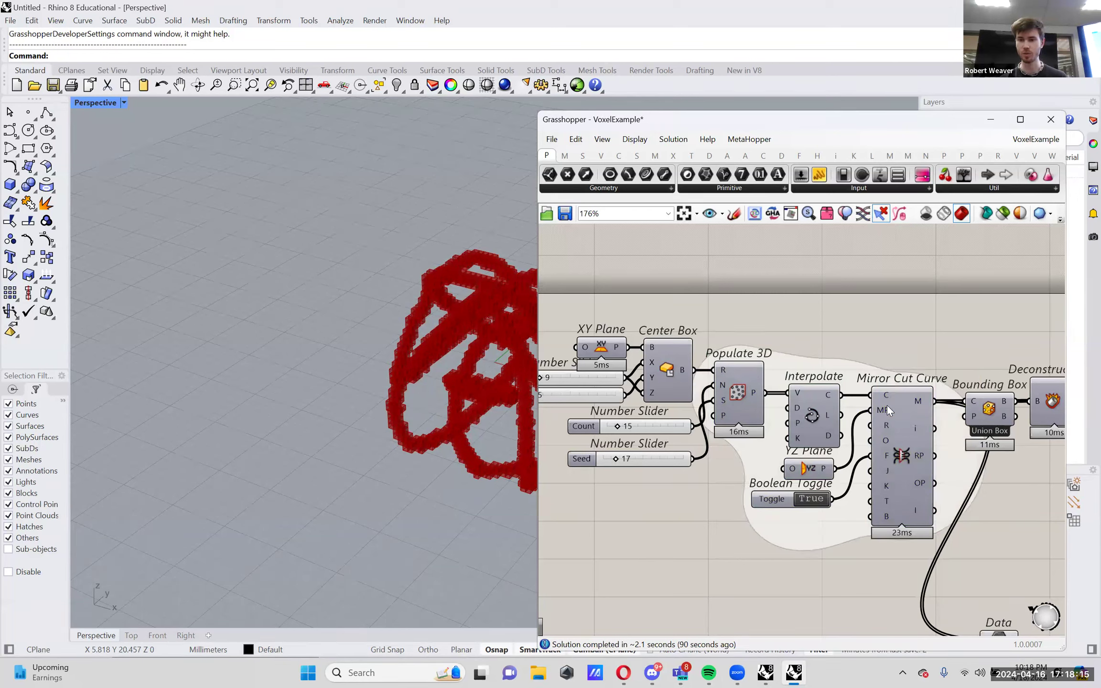
right_click(860, 378)
left_click(901, 436)
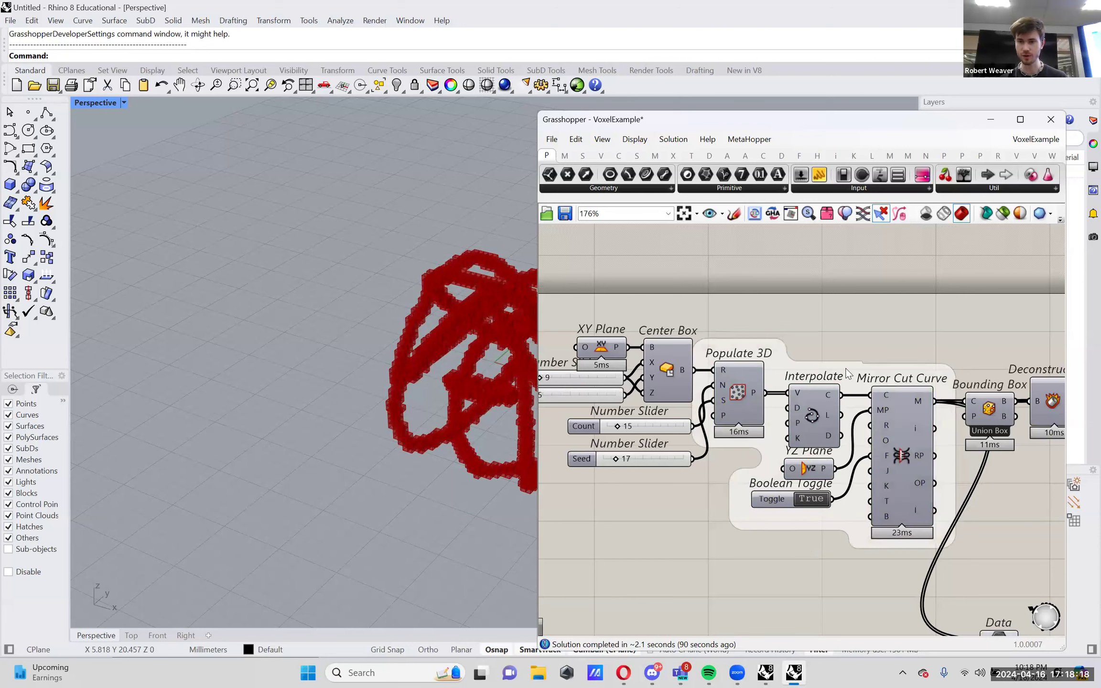
right_click(846, 370)
left_click(872, 410)
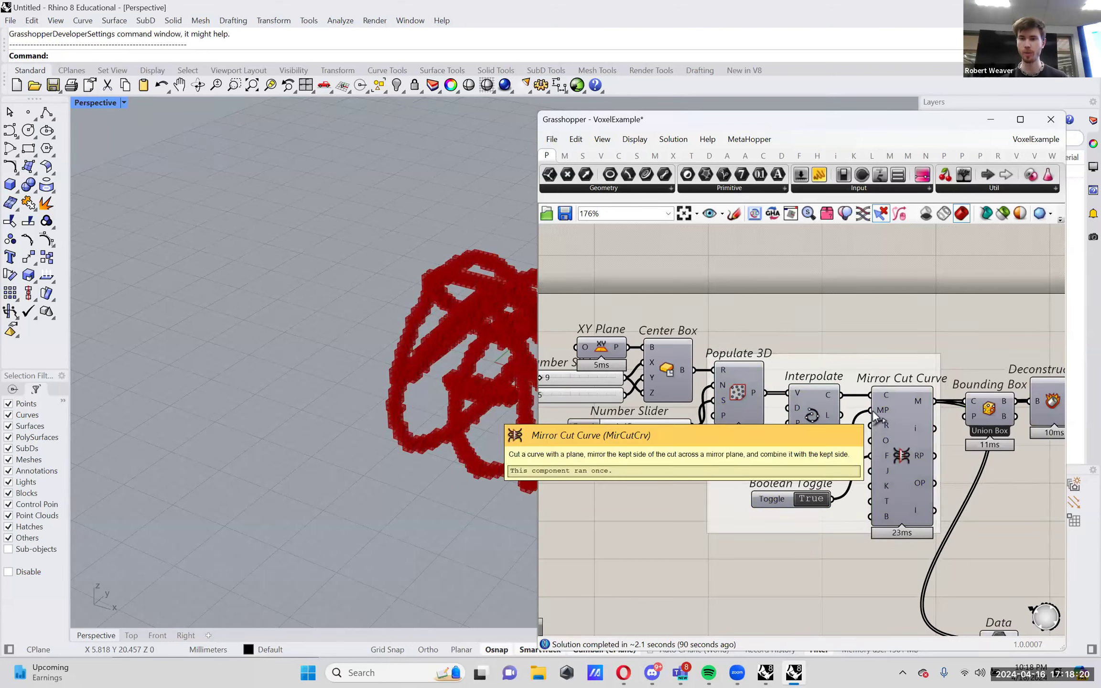
- Tint the group a pale pink-red
right_click(846, 361)
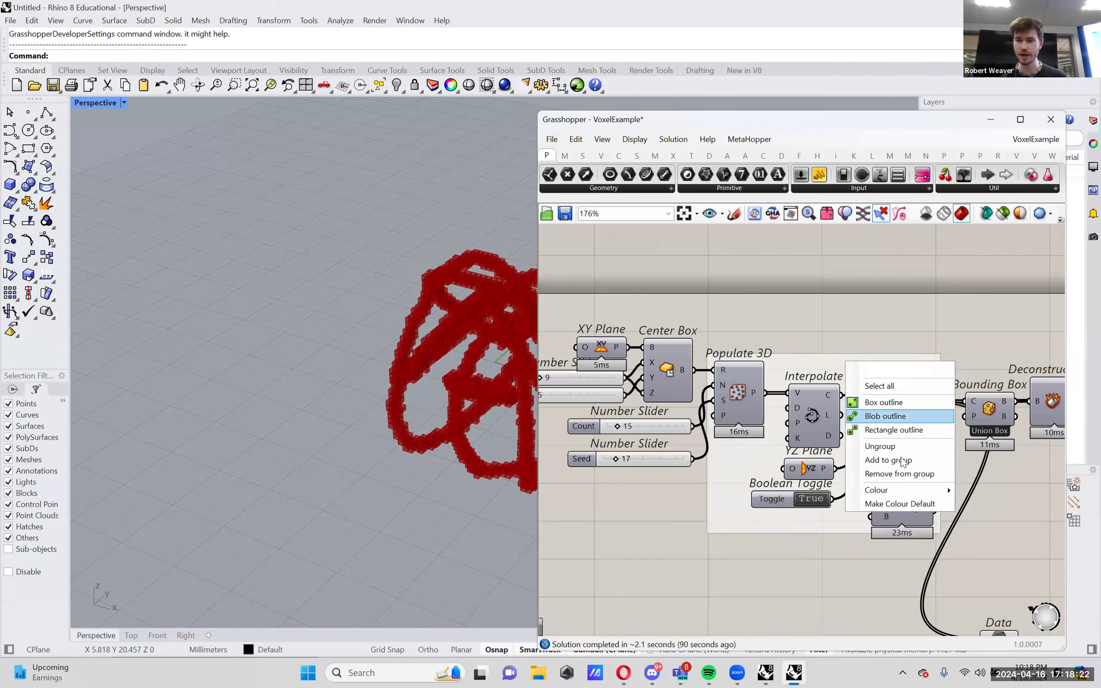
mouse_move(906, 491)
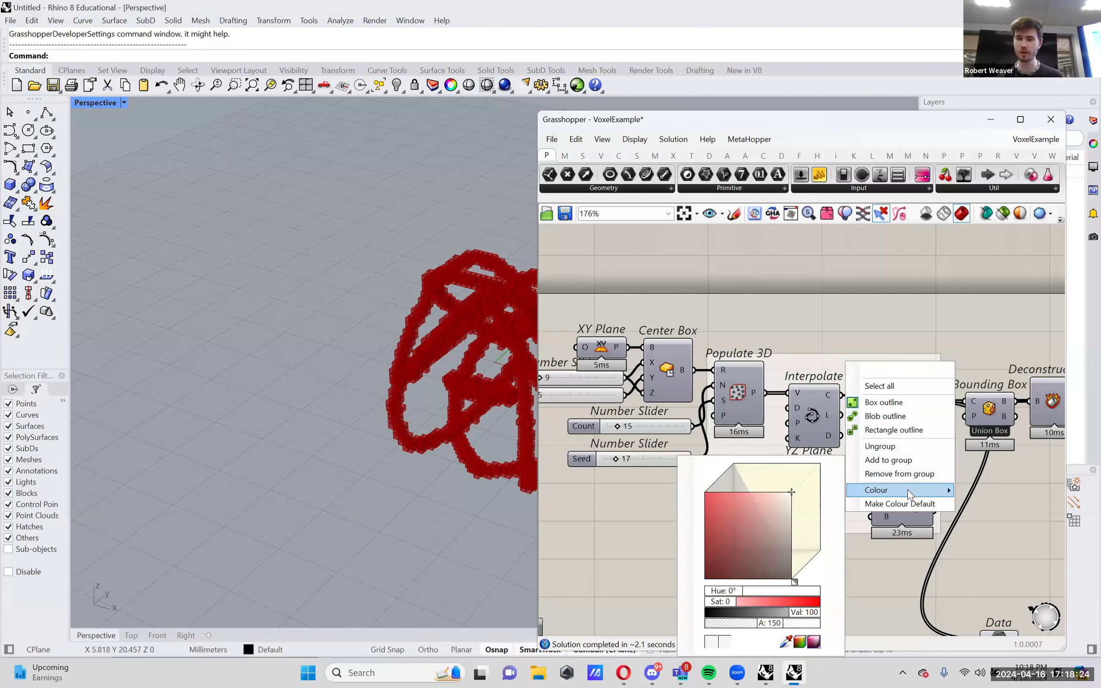
left_click_drag(768, 501, 738, 524)
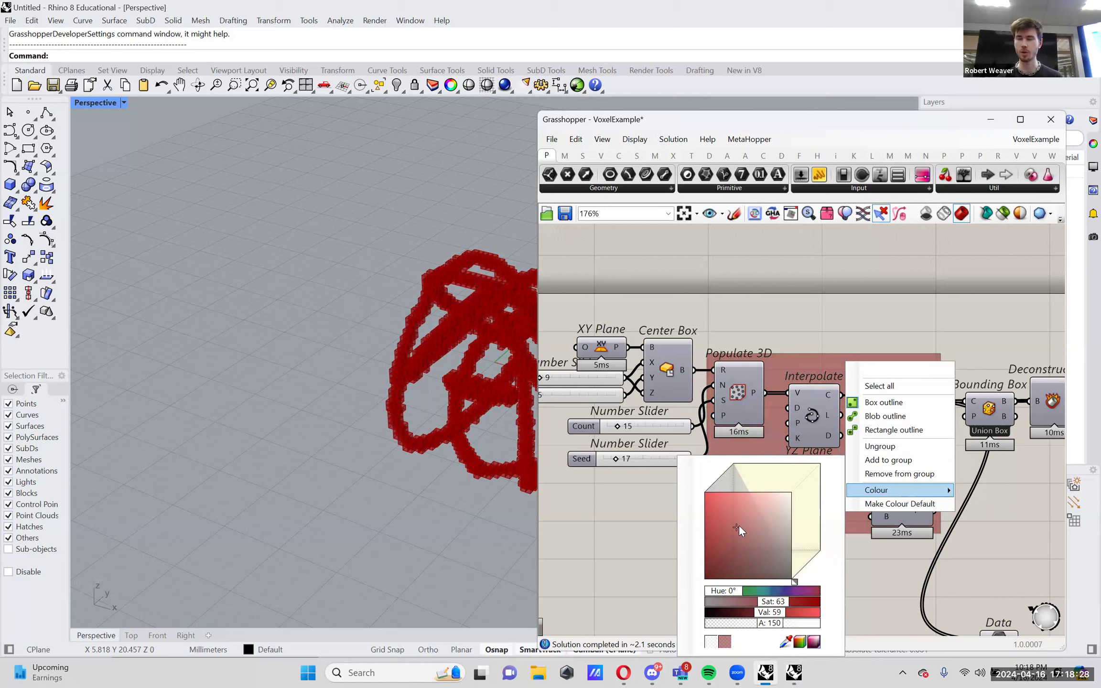
left_click(766, 512)
- Select Bounding Box, Deconstruct Brep, Area and Deconstruct further downstream
right_click_drag(788, 335, 627, 338)
right_click_drag(884, 397, 811, 402)
left_click_drag(956, 480, 764, 317)
right_click(764, 316)
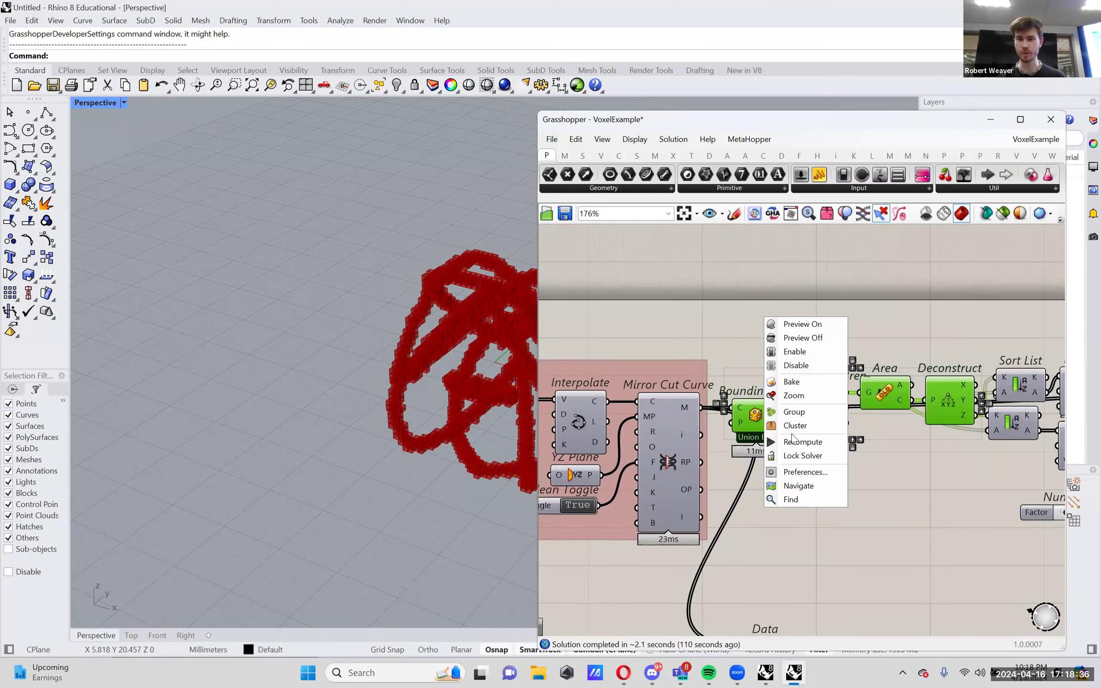
- Group the four components and colour the group blue-violet
left_click(794, 412)
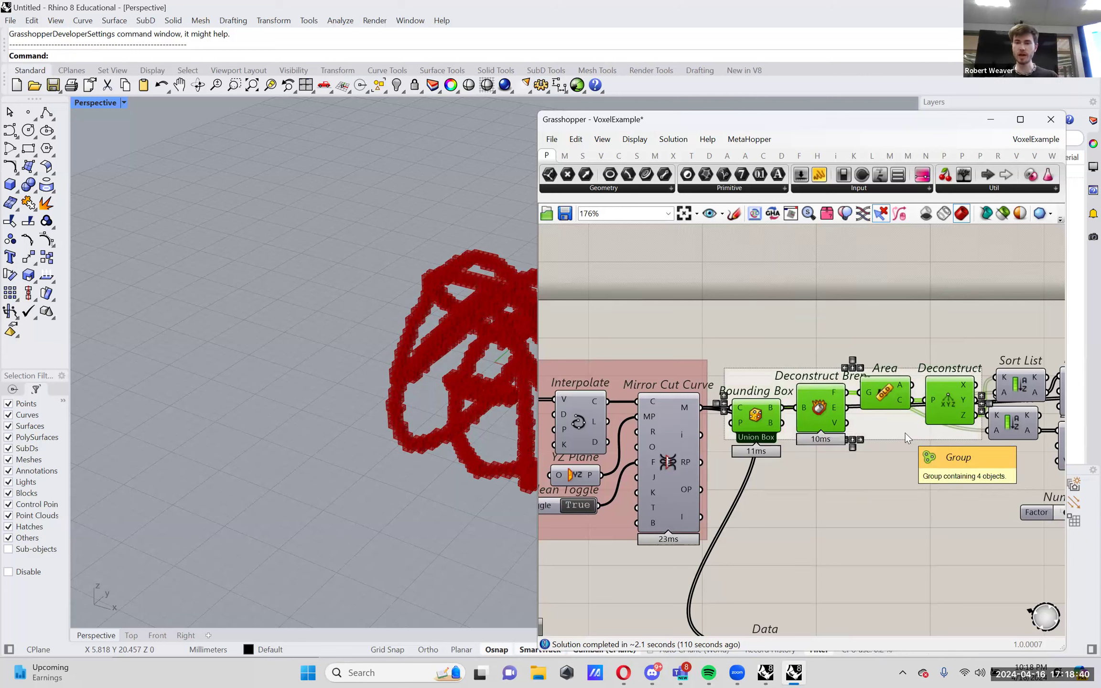
right_click(890, 424)
mouse_move(945, 553)
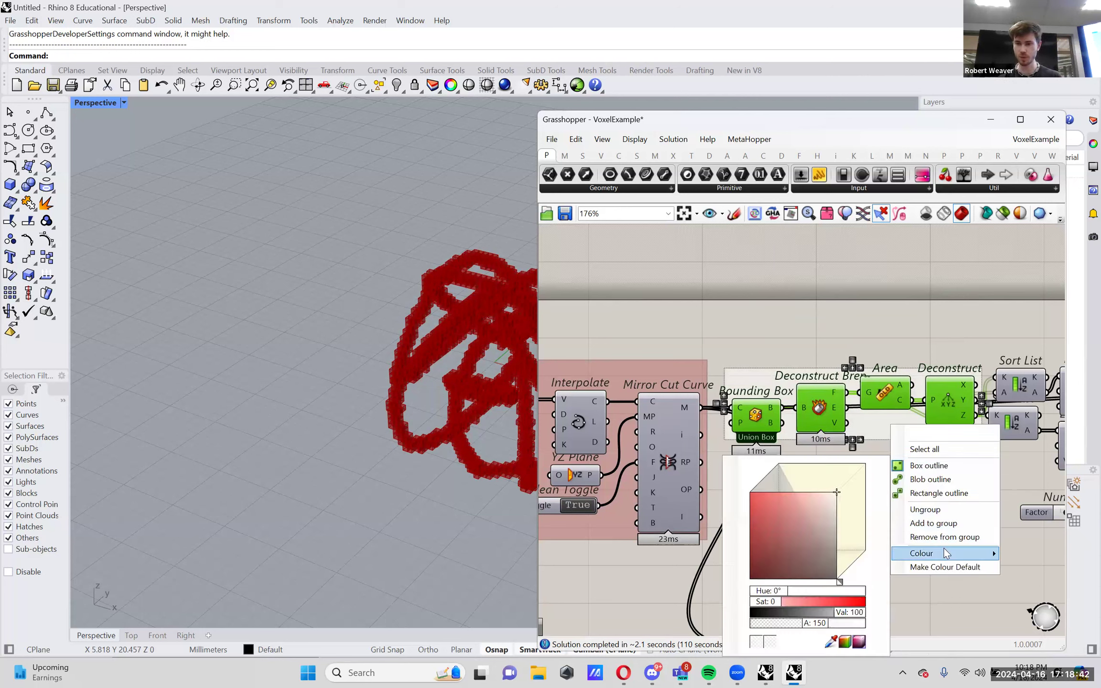
mouse_move(772, 589)
left_mouse_down()
mouse_move(834, 604)
mouse_move(833, 591)
mouse_move(808, 590)
left_mouse_up()
left_click(808, 549)
left_click(798, 499)
left_click_drag(808, 519, 809, 509)
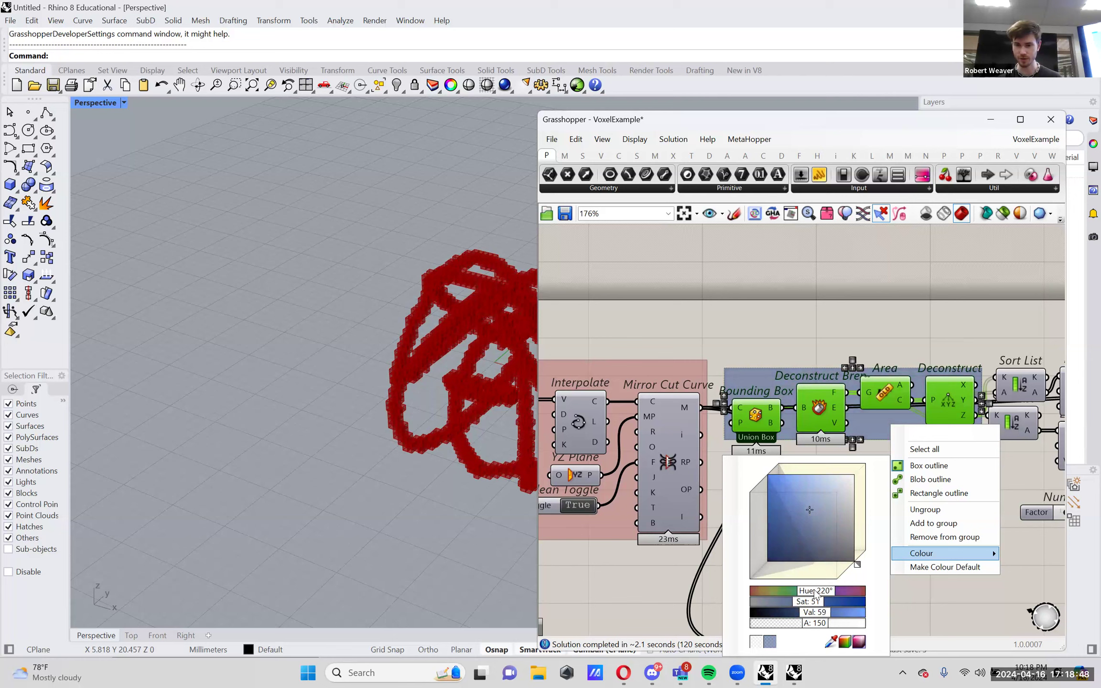
left_click_drag(814, 590, 822, 591)
left_click_drag(797, 502, 802, 499)
left_click(780, 360)
- Pan the canvas and select the violet group
mouse_move(780, 360)
right_mouse_down()
mouse_move(879, 343)
mouse_move(833, 342)
right_mouse_up()
scroll(879, 344, "down", 3)
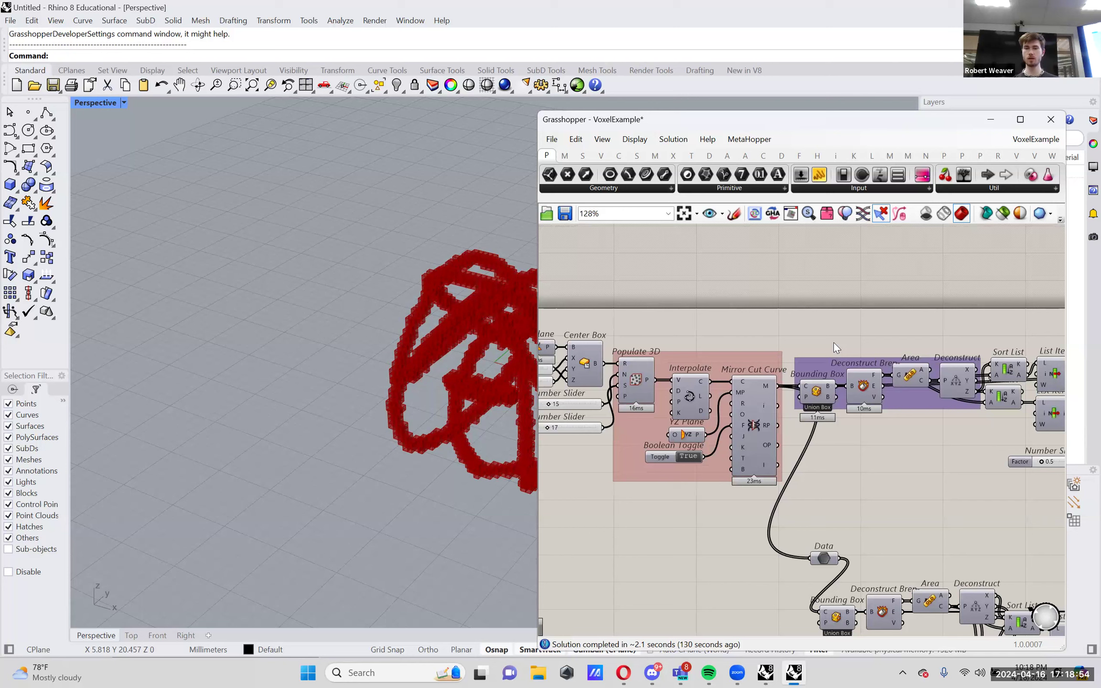
left_click(813, 360)
- Wrap the pink and violet groups in a new group named 'GROUP NAME'
left_click(754, 360, "shift")
right_click(787, 322)
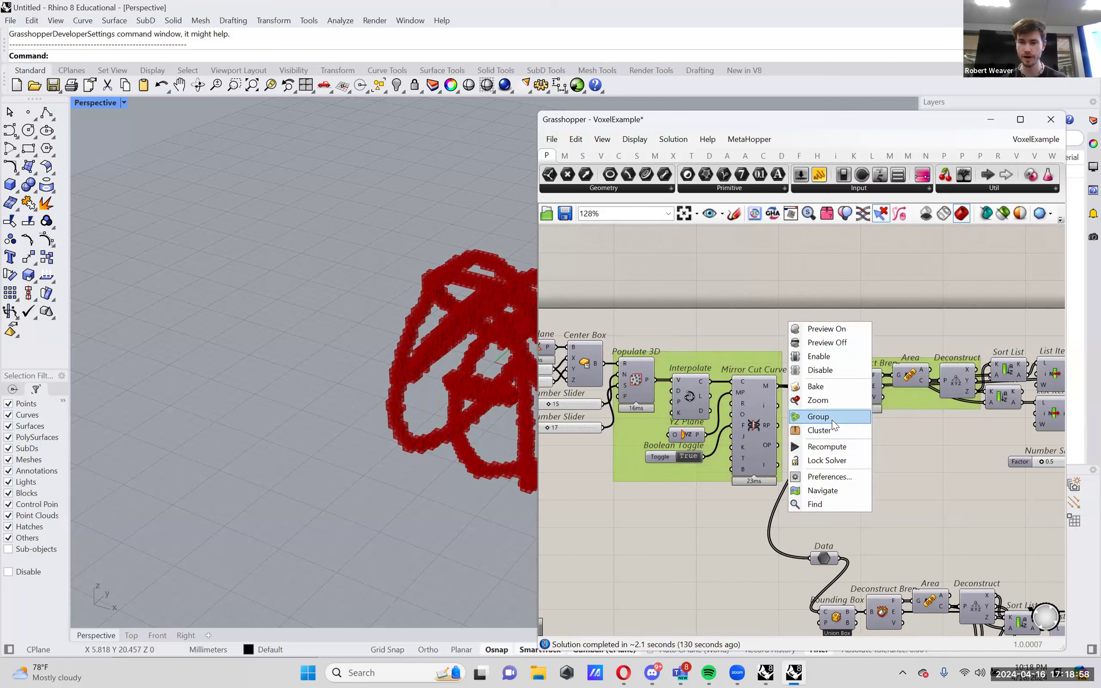
left_click(832, 419)
left_click(894, 525)
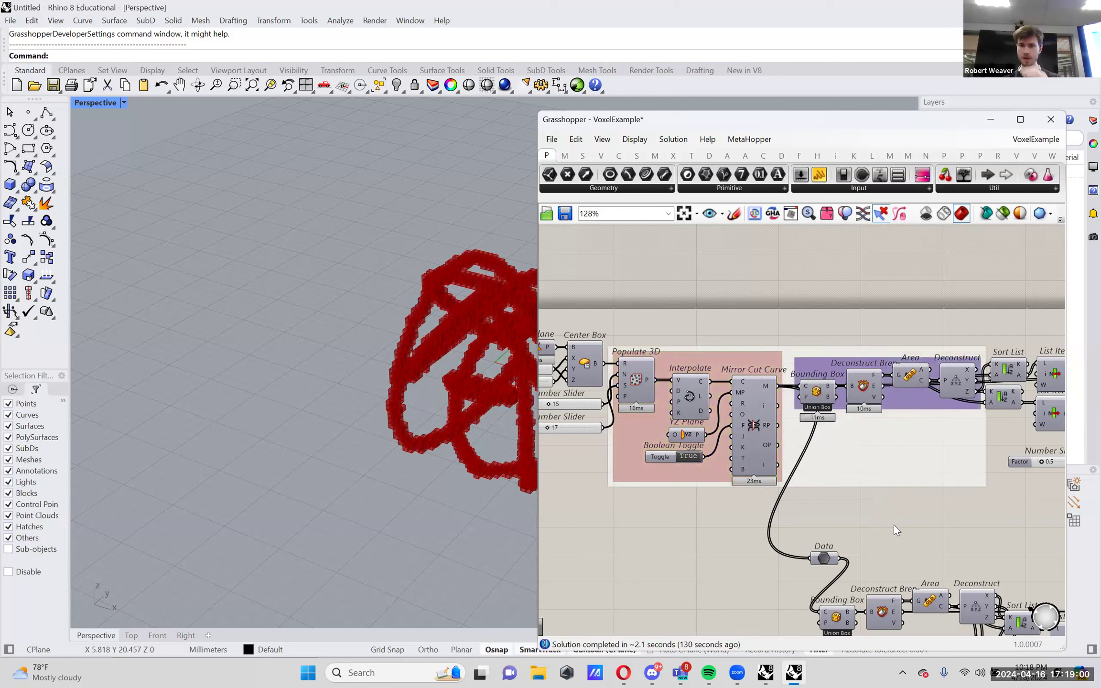
scroll(793, 352, "up", 1)
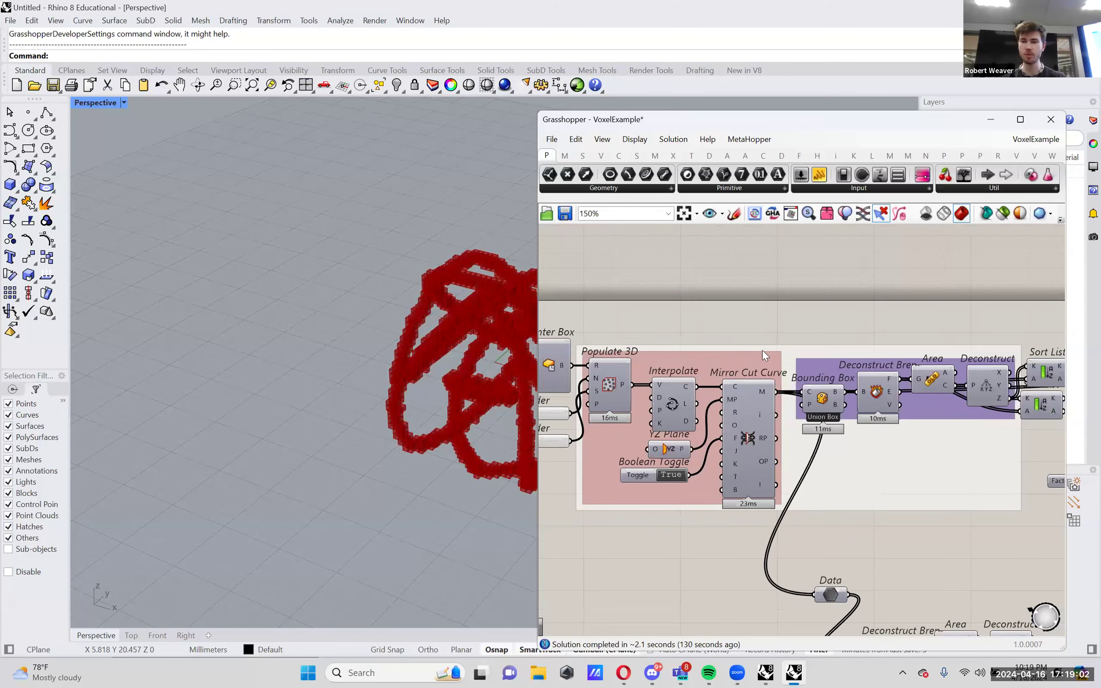
right_click(808, 349)
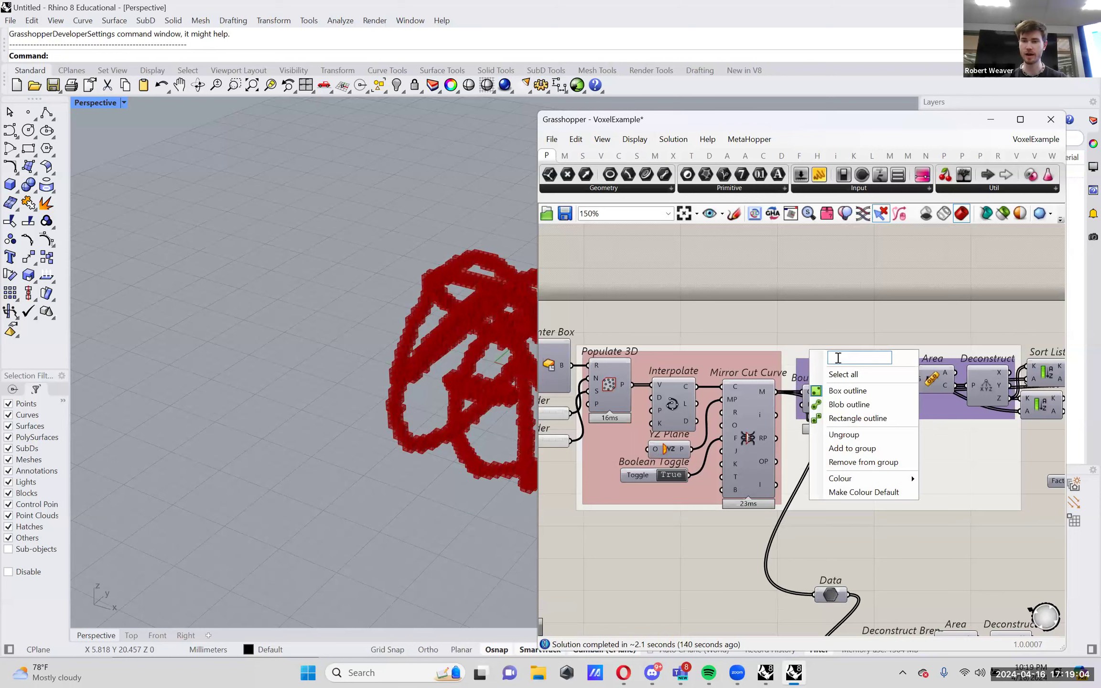
type("GROUP ")
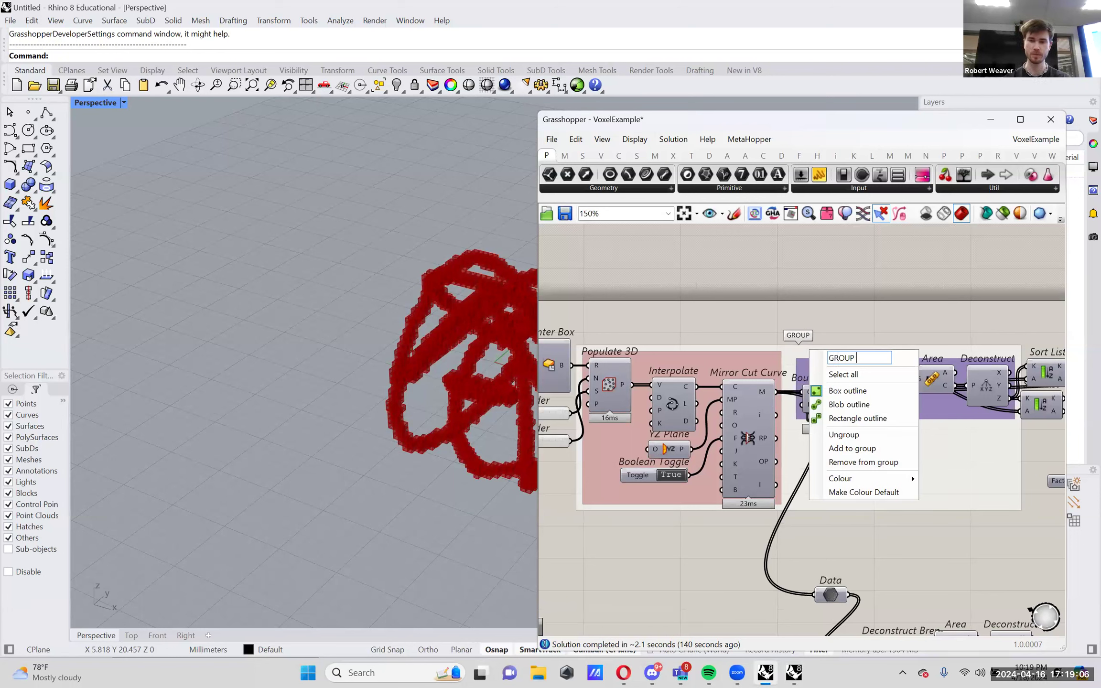
type("NAME")
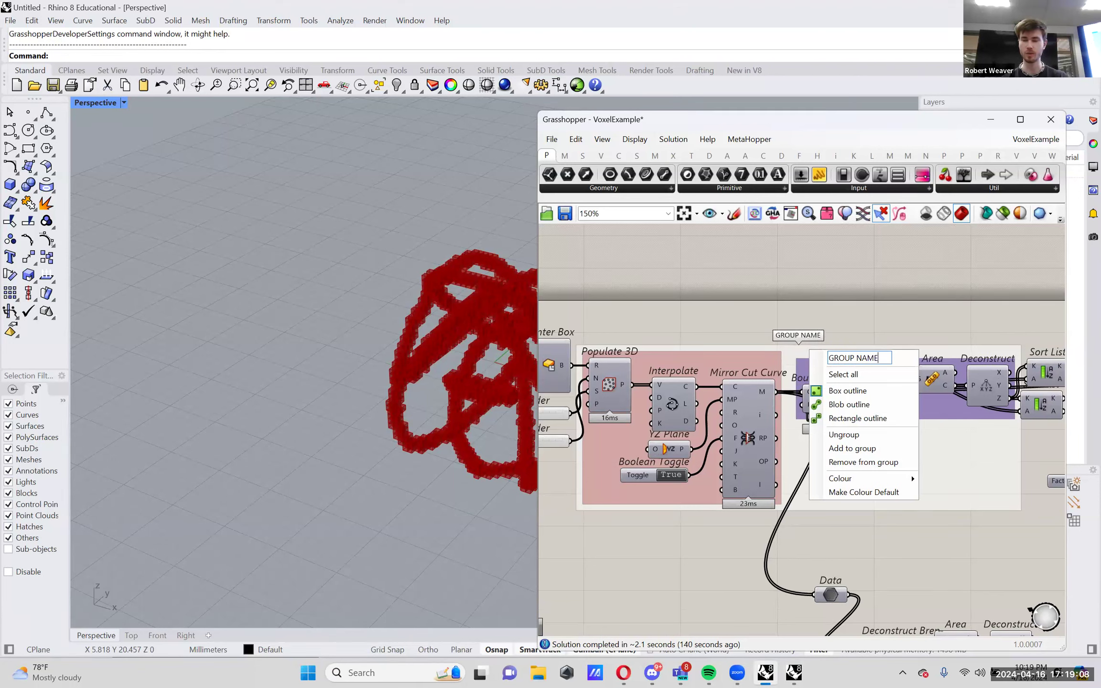
left_click(843, 320)
- Search the canvas for the 'scrib' component
scroll(825, 341, "down", 2)
scroll(827, 339, "up", 5)
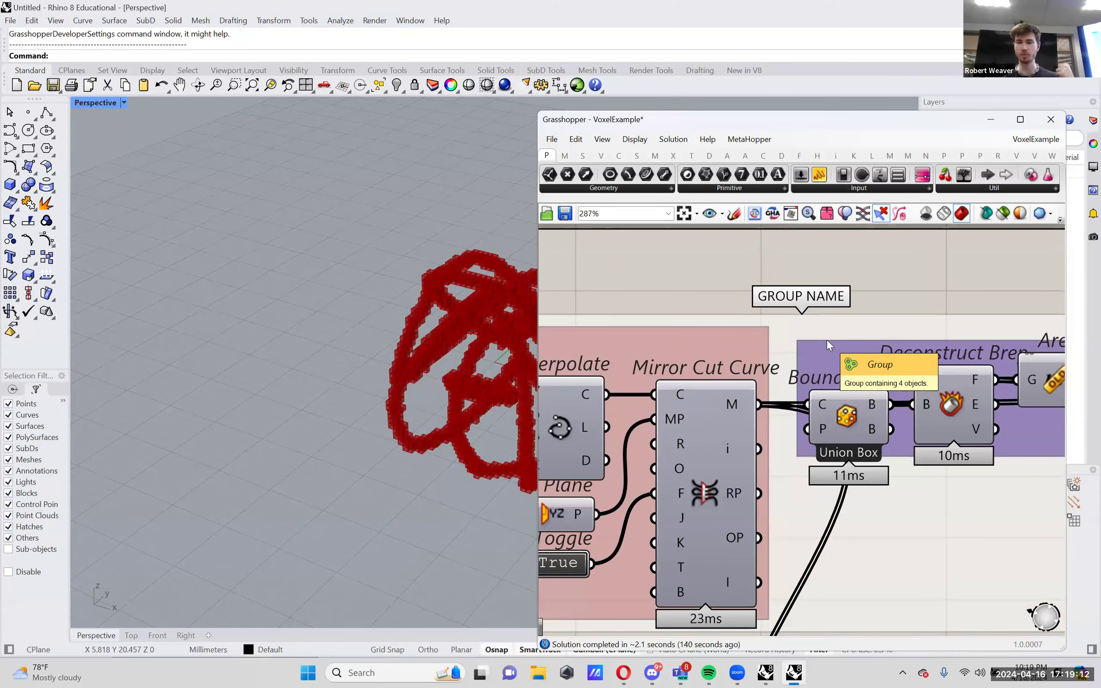
scroll(827, 339, "down", 7)
scroll(829, 337, "up", 3)
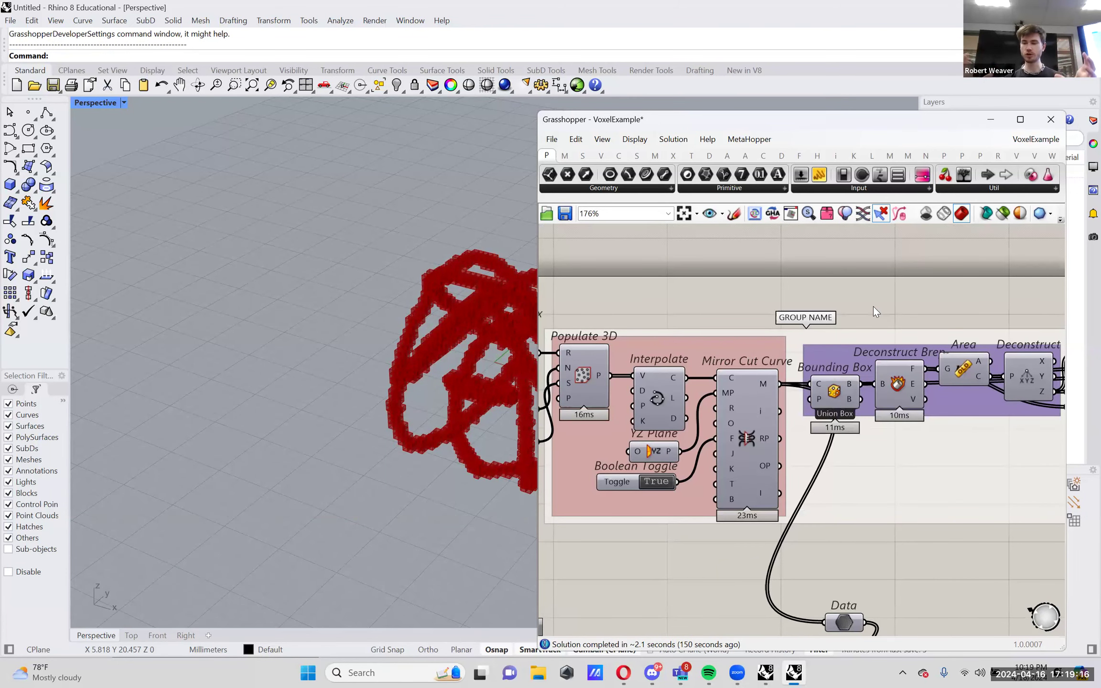
double_click(906, 288)
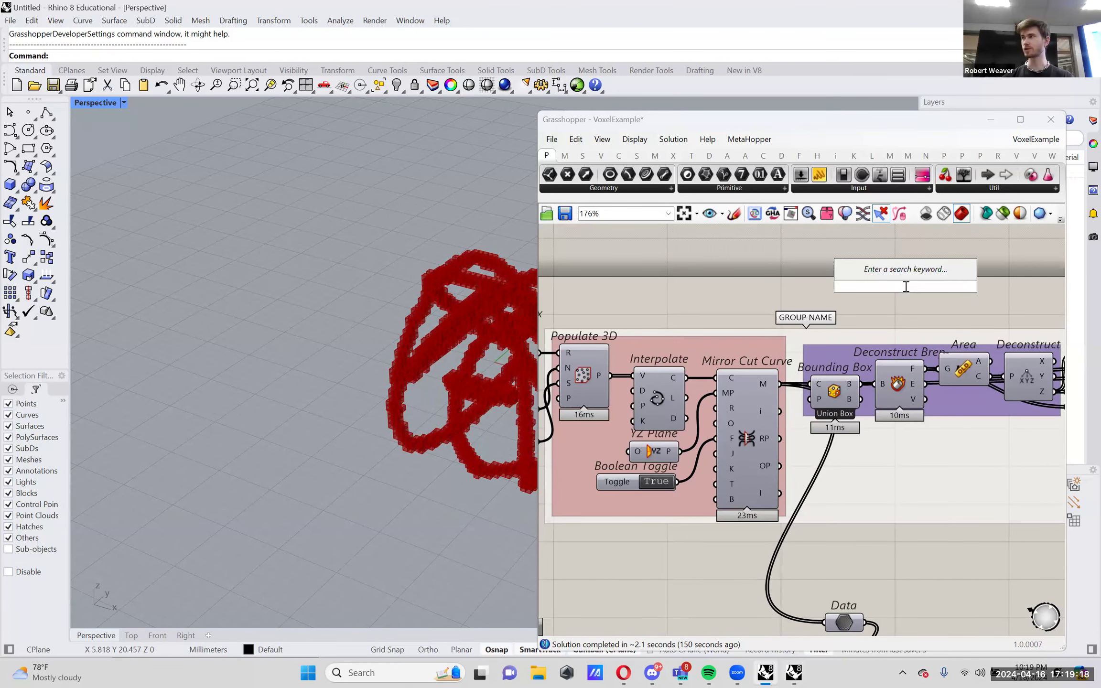
type("scrib")
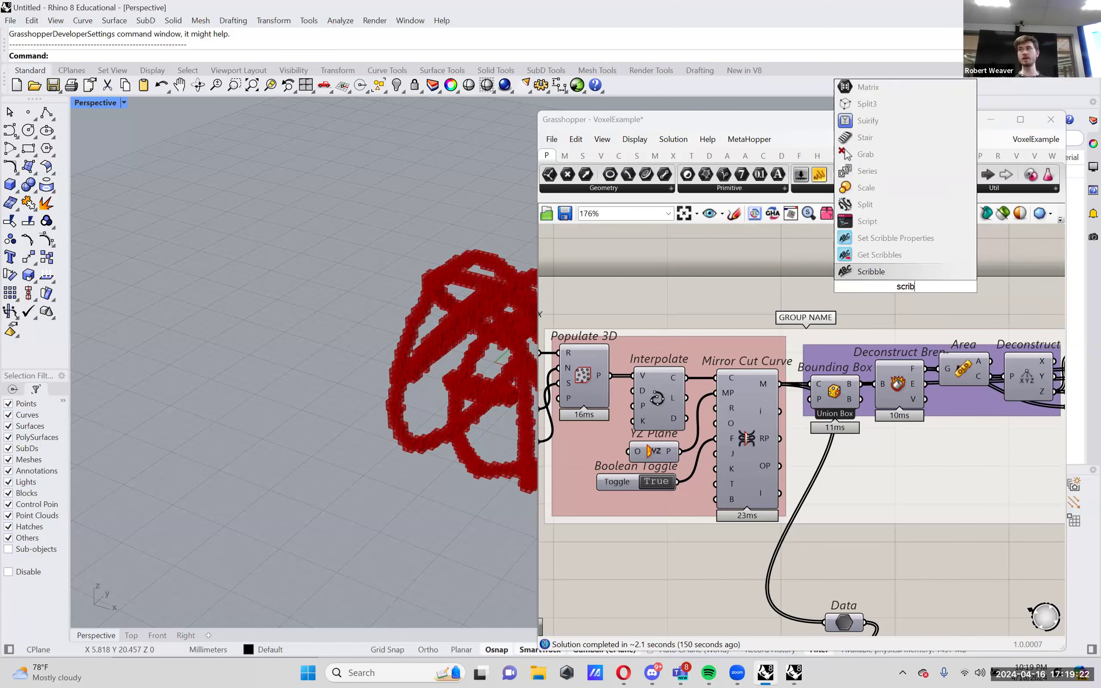
- Add a Scribble reading 'TYPE IN WAHTEVER' at maximum text size
key("Return")
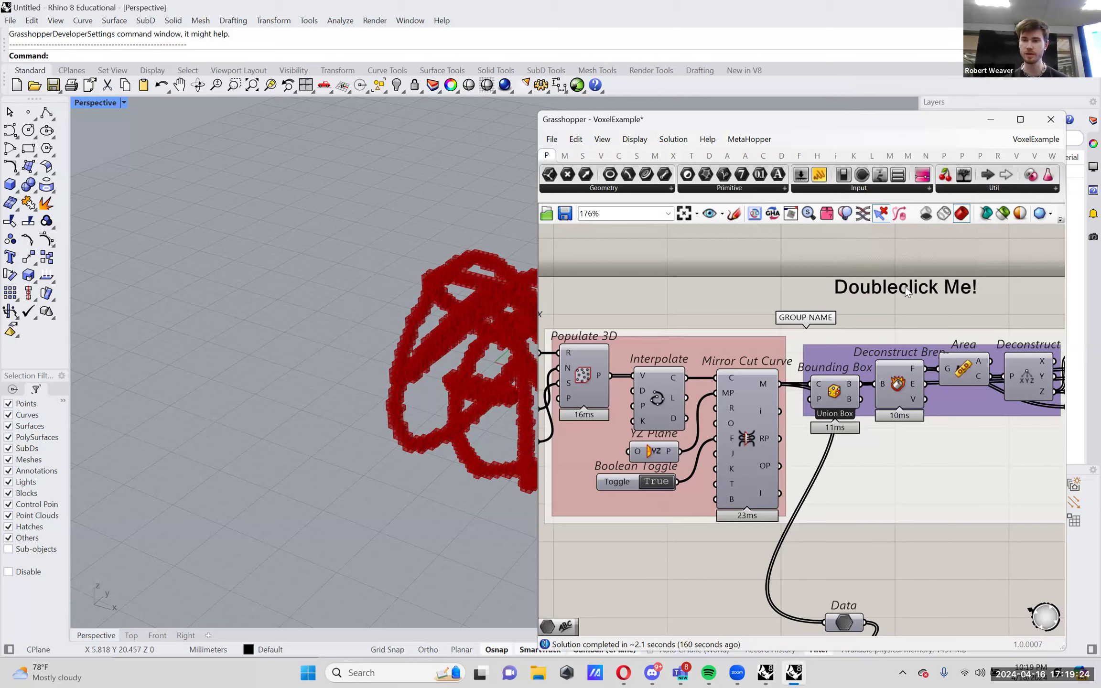
double_click(905, 286)
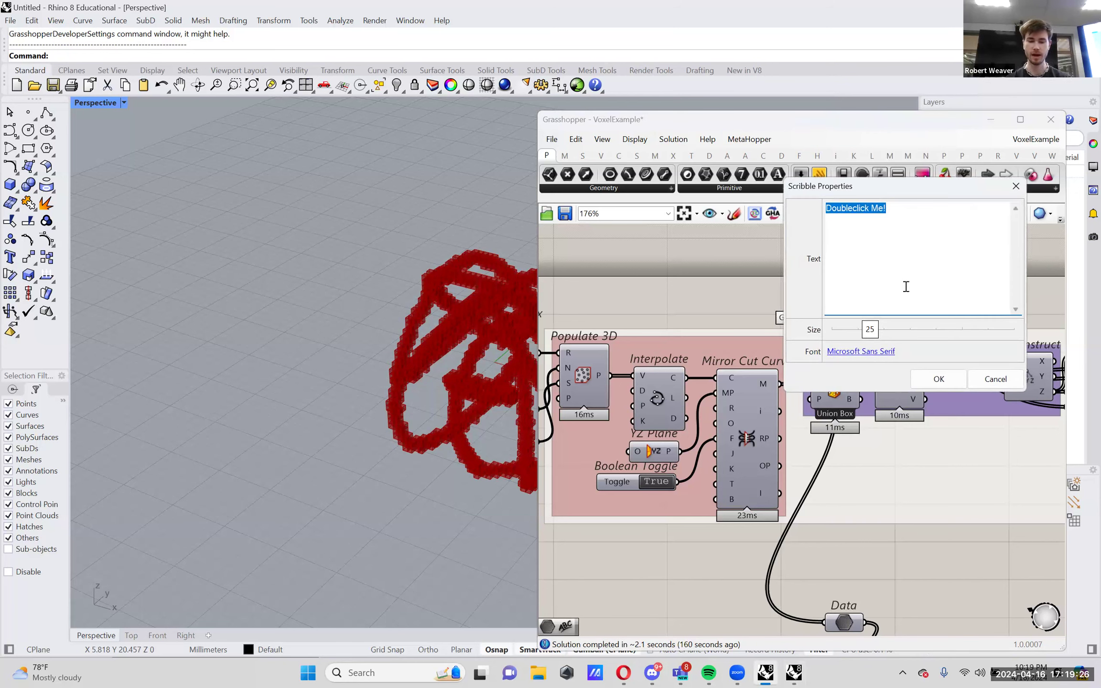
type("TYPE IN WAHTEVER")
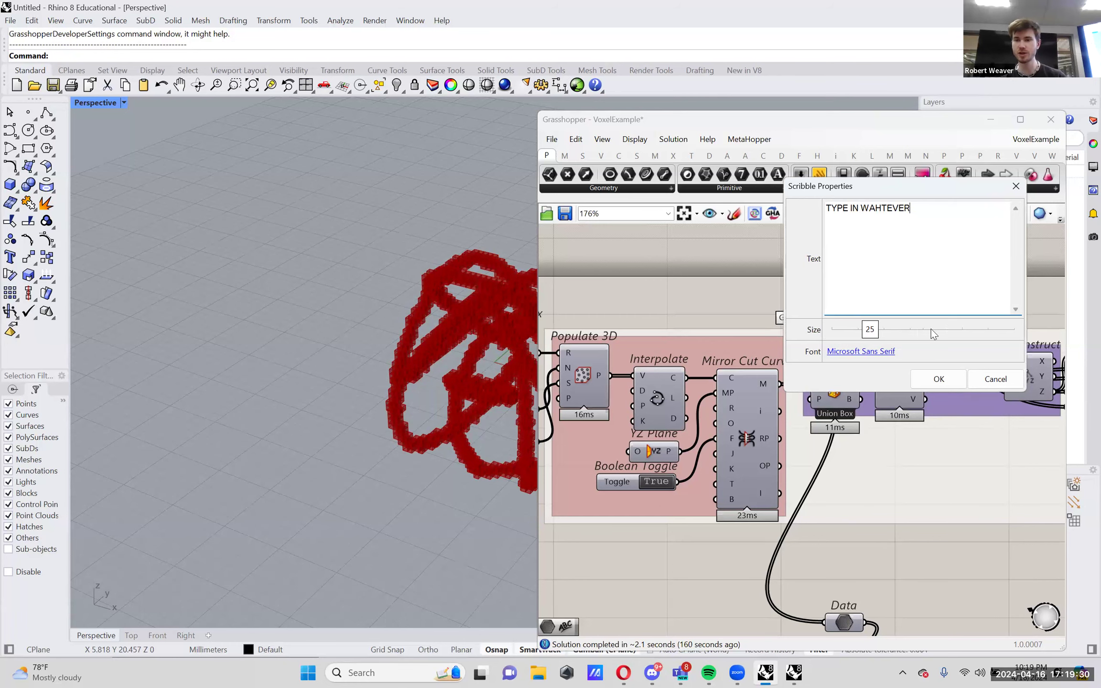
left_click(999, 328)
left_click(938, 378)
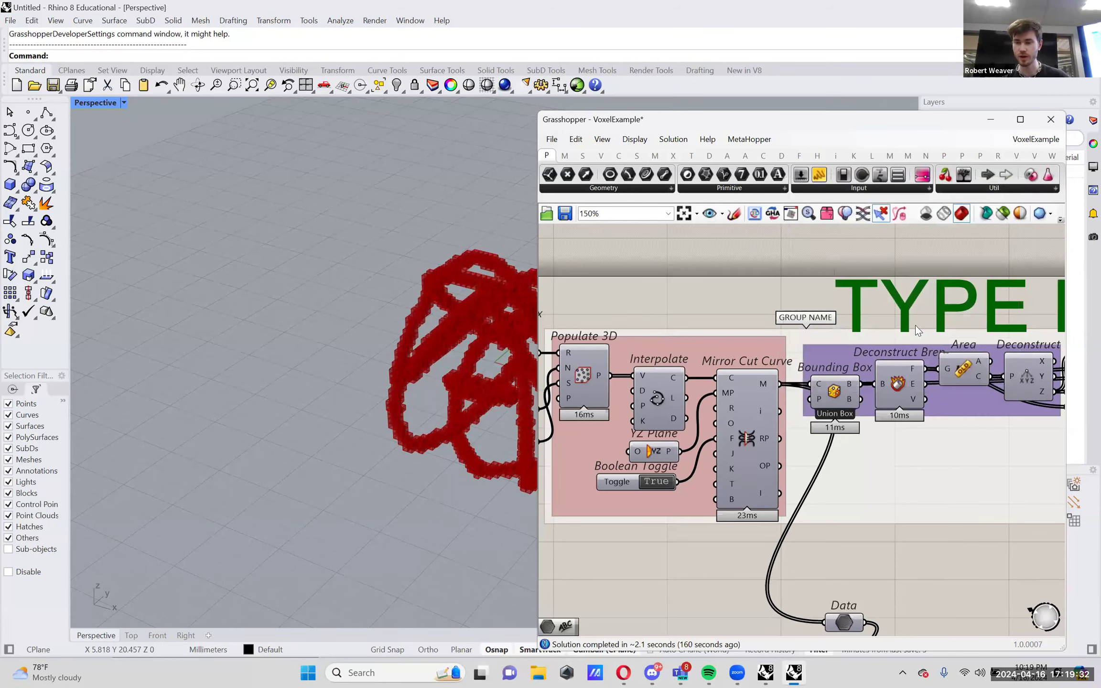
scroll(915, 327, "down", 5)
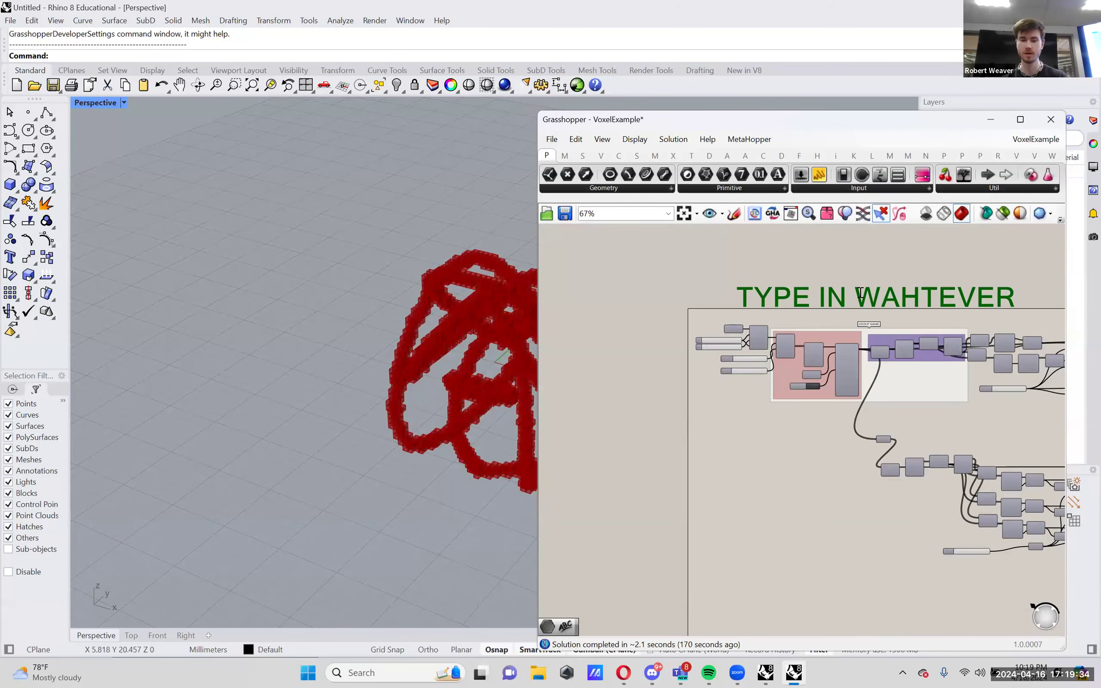
- Change the Scribble text to 'TITLE'
double_click(860, 292)
type("TITLE")
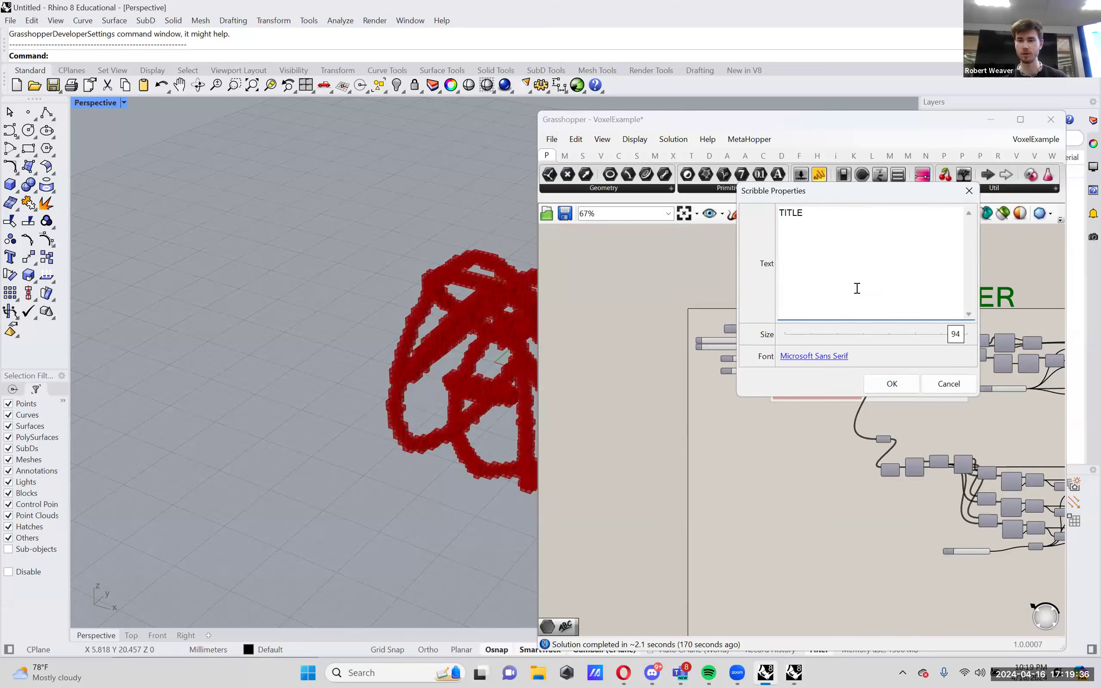
left_click(891, 383)
left_click_drag(788, 296, 763, 286)
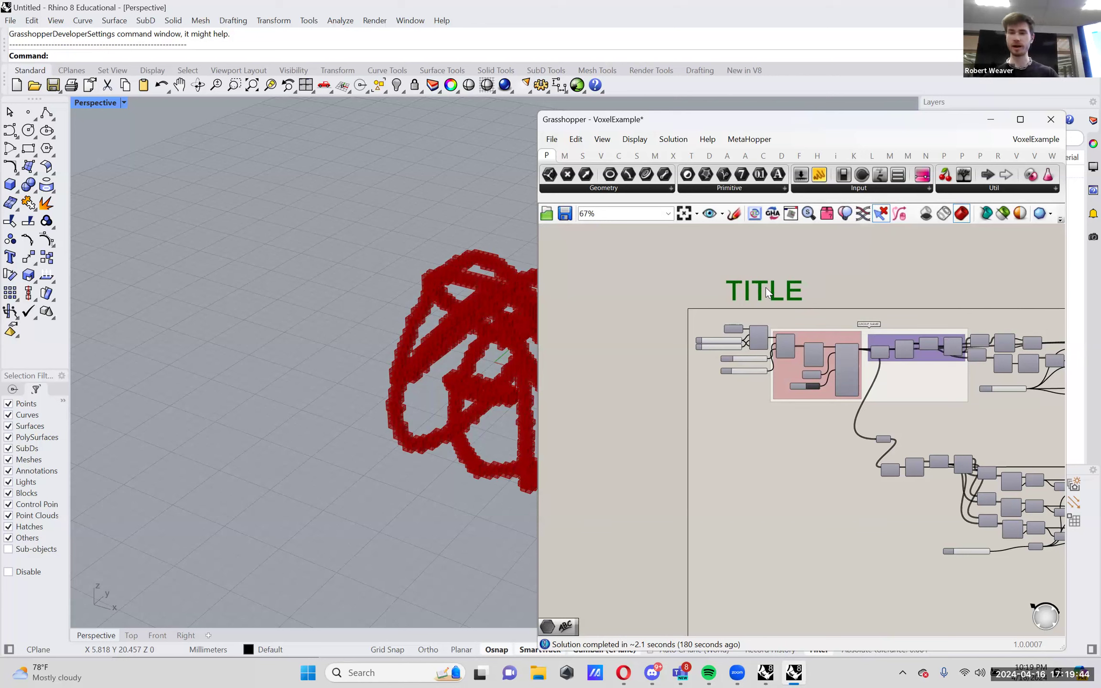
scroll(780, 311, "up", 4)
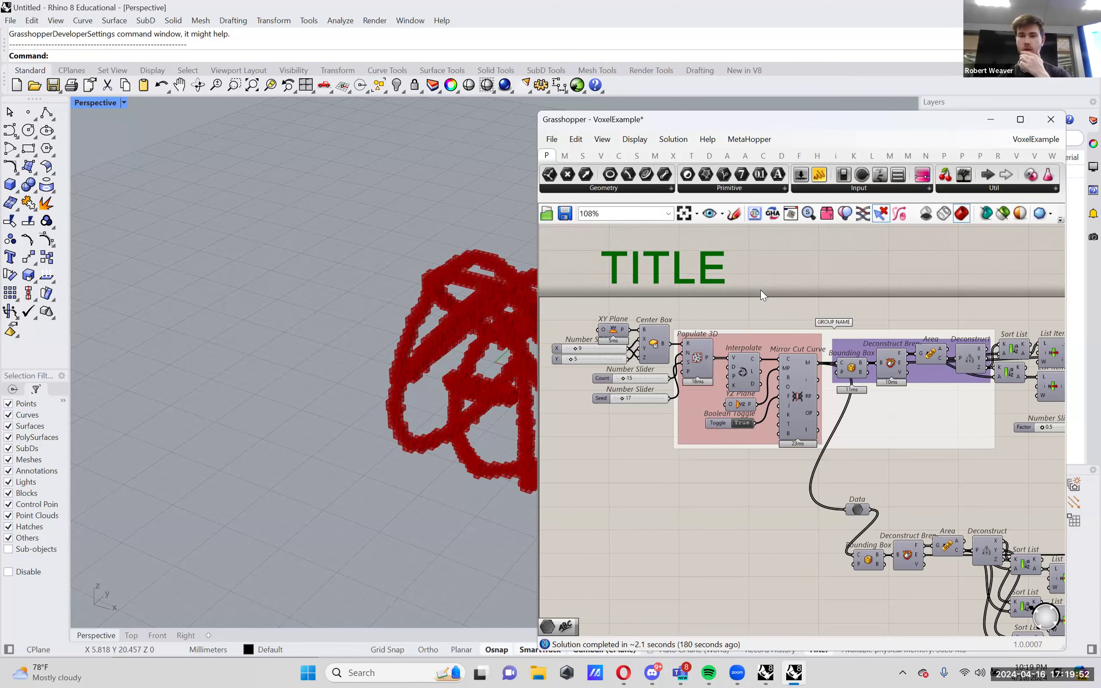
scroll(761, 290, "down", 4)
- Open Grasshopper's Open Document dialog and cancel it
right_click_drag(771, 276, 786, 301)
scroll(777, 287, "up", 4)
left_click(778, 288)
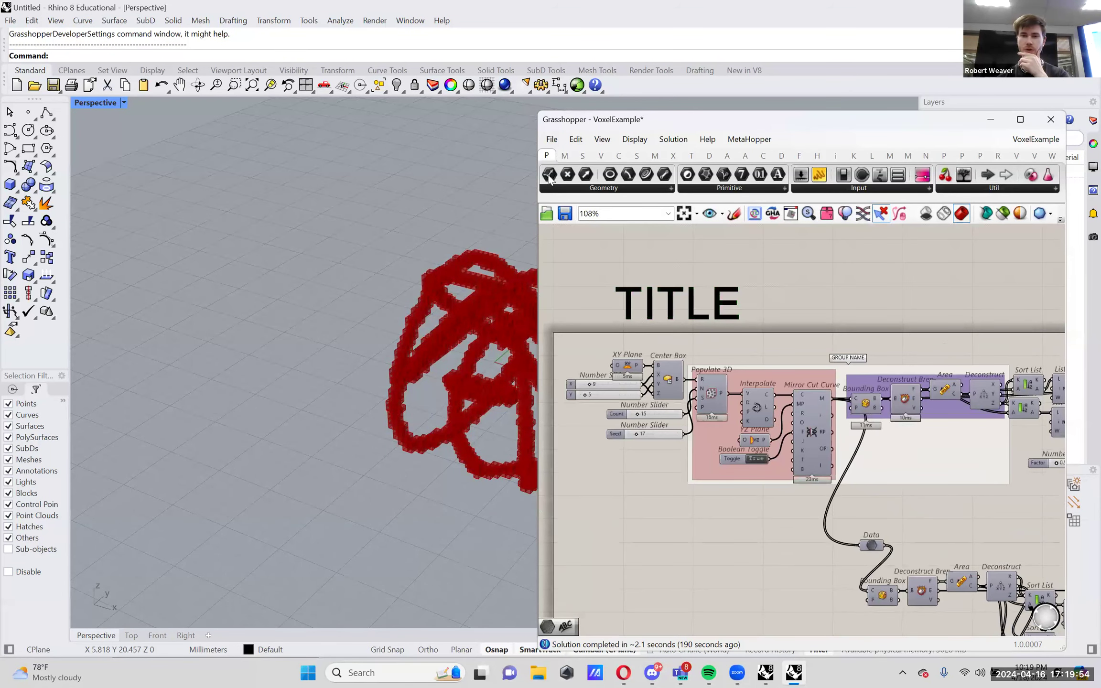
left_click(551, 139)
left_click(592, 169)
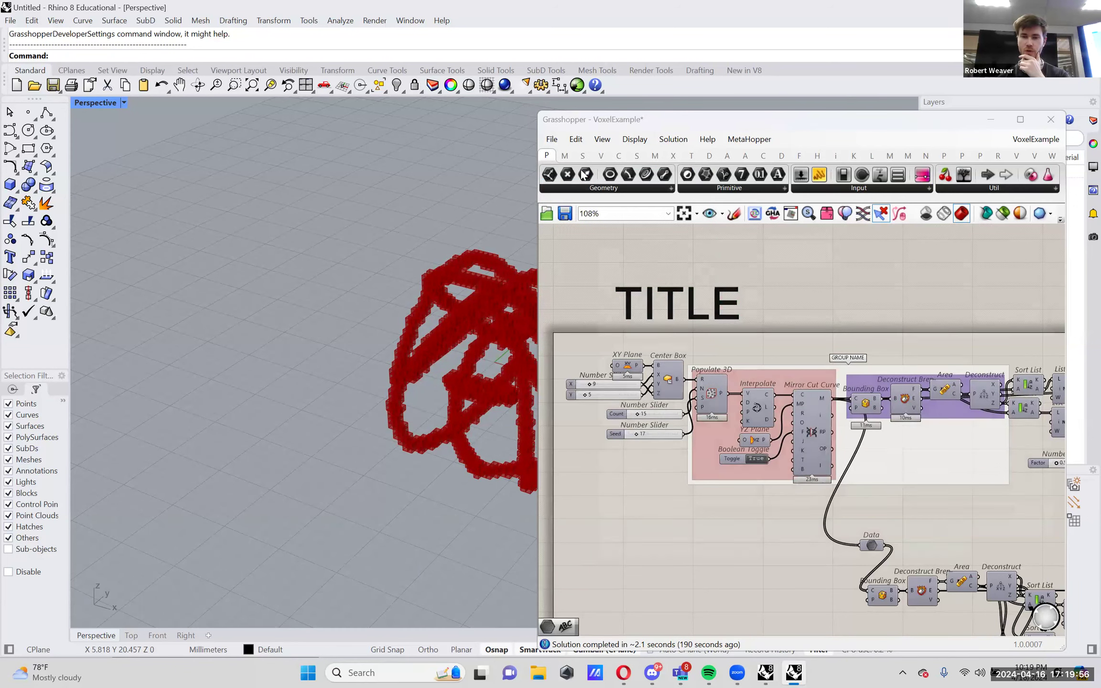
left_click(1056, 573)
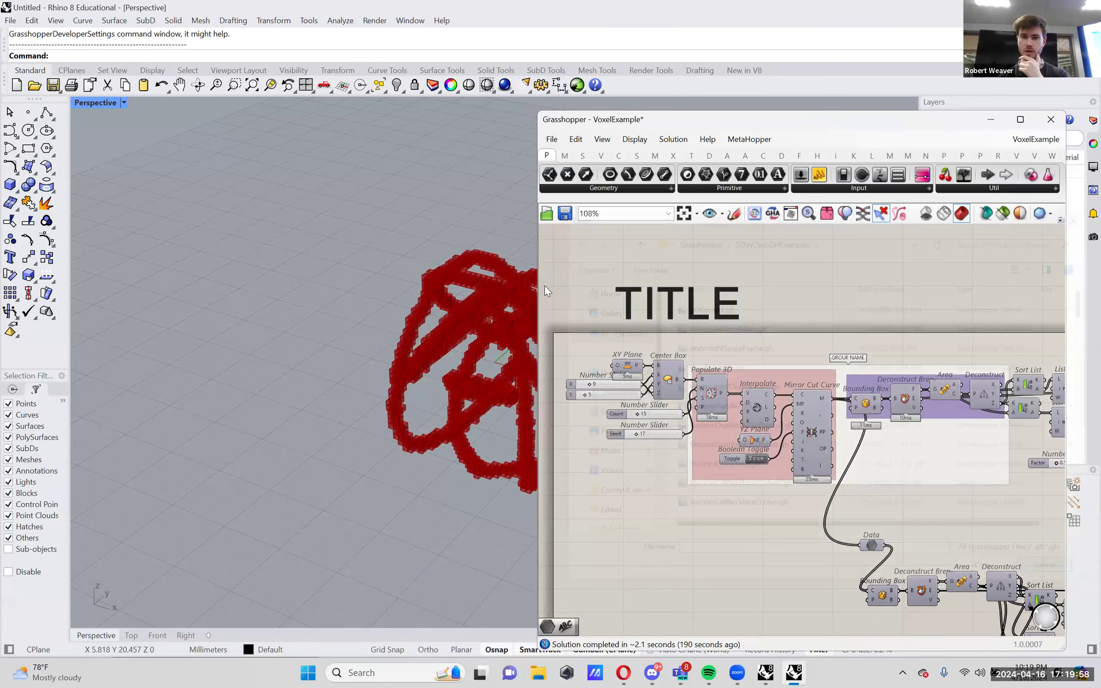
- Snip the widened definition area, then narrow Grasshopper and focus Rhino
left_click_drag(537, 285, 367, 284)
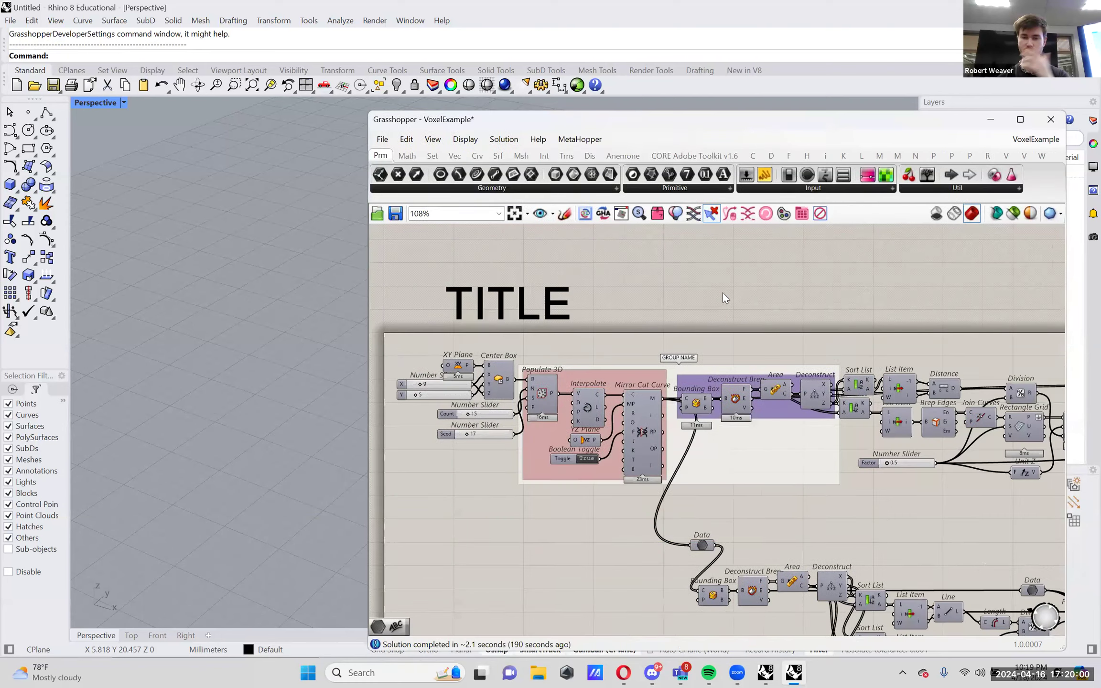
key("super+shift+s")
left_click_drag(399, 244, 1044, 587)
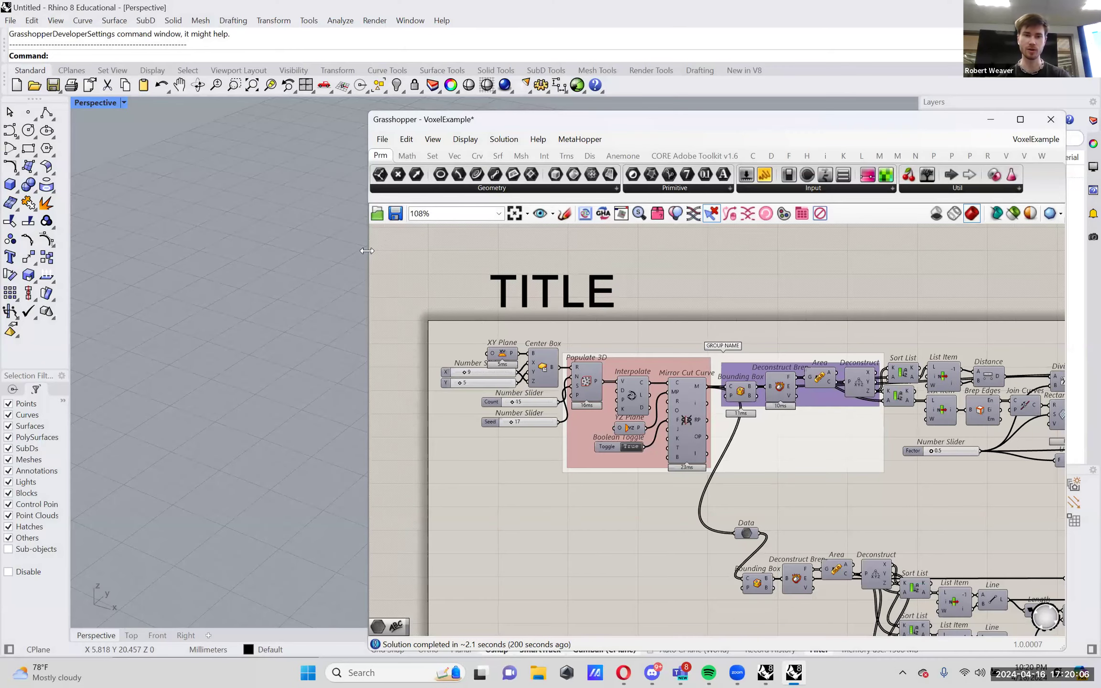
left_click_drag(367, 250, 607, 261)
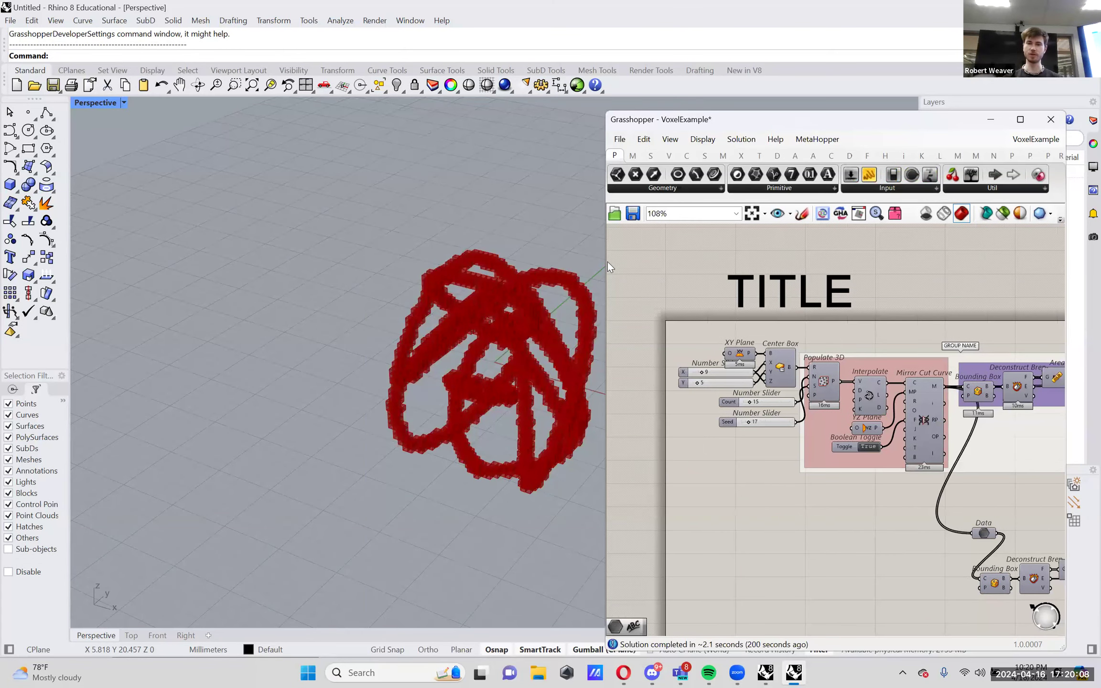
left_click(312, 211)
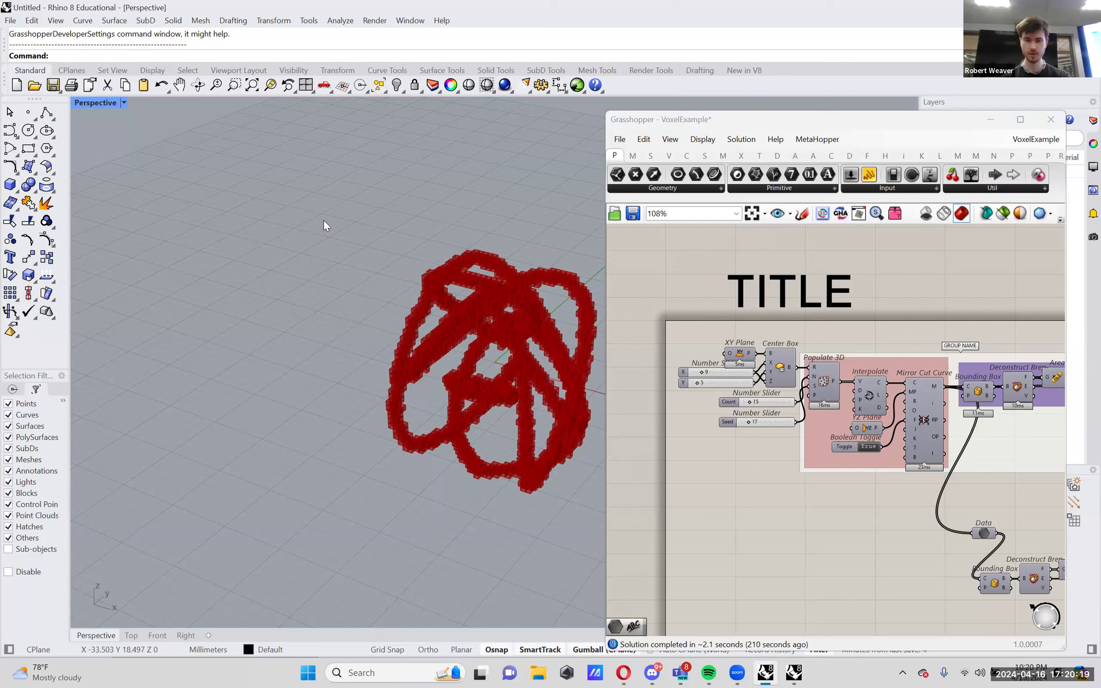
- Run ViewCaptureToClipboard in Rhino and cancel the View Capture Settings dialog
key("Up")
type("V")
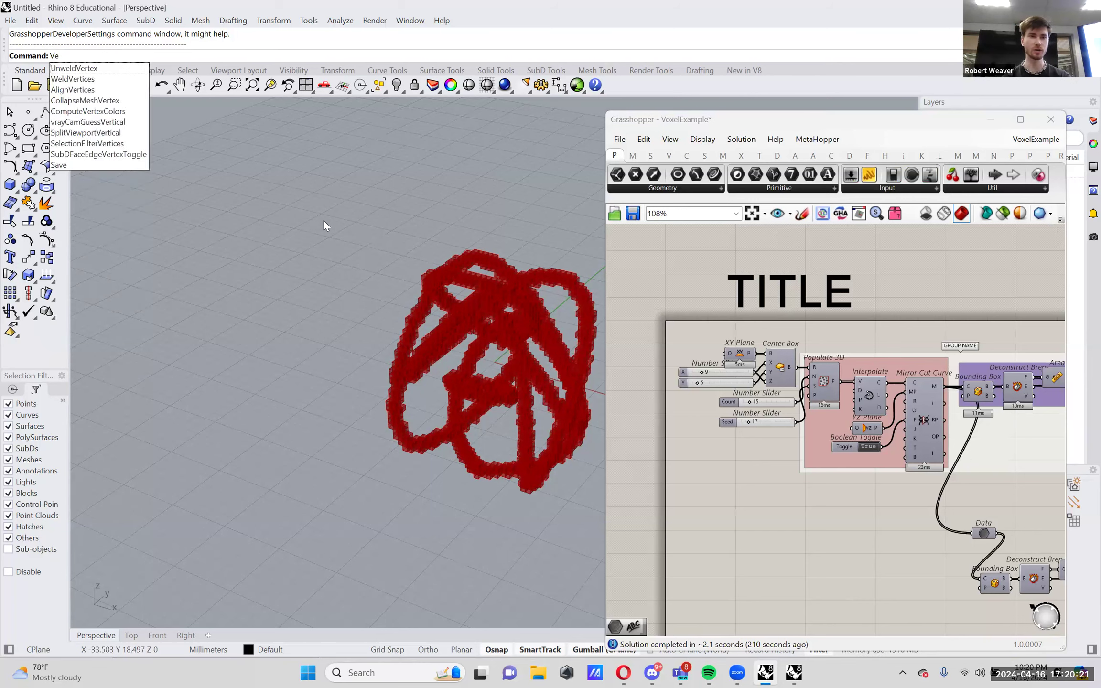
key("Up")
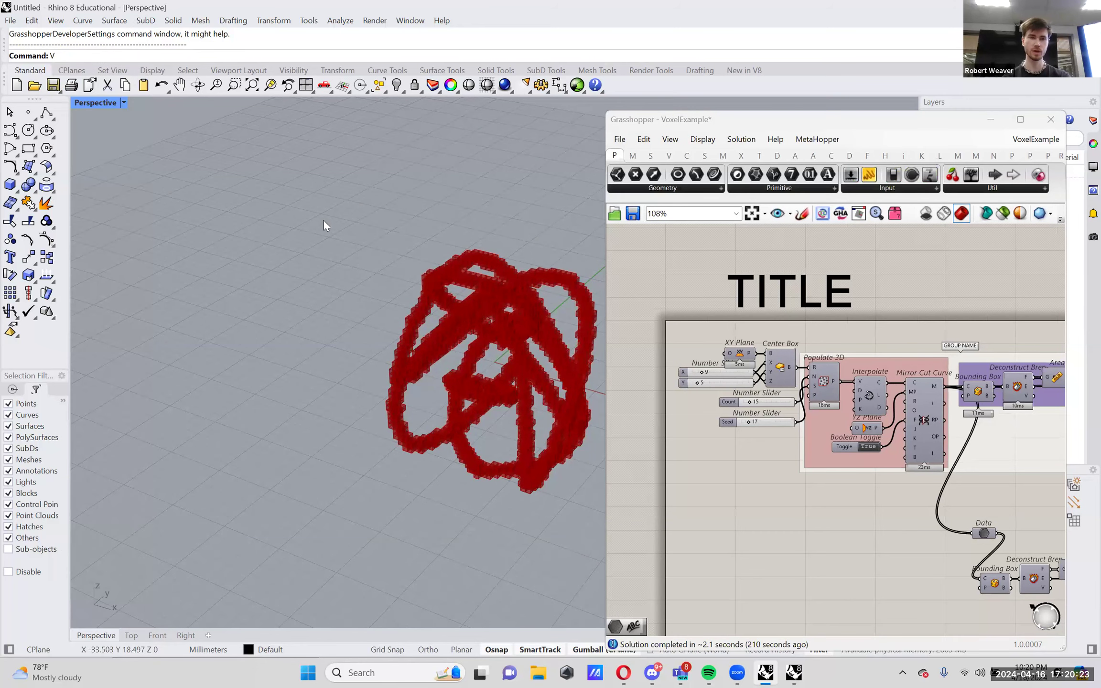
key("Return")
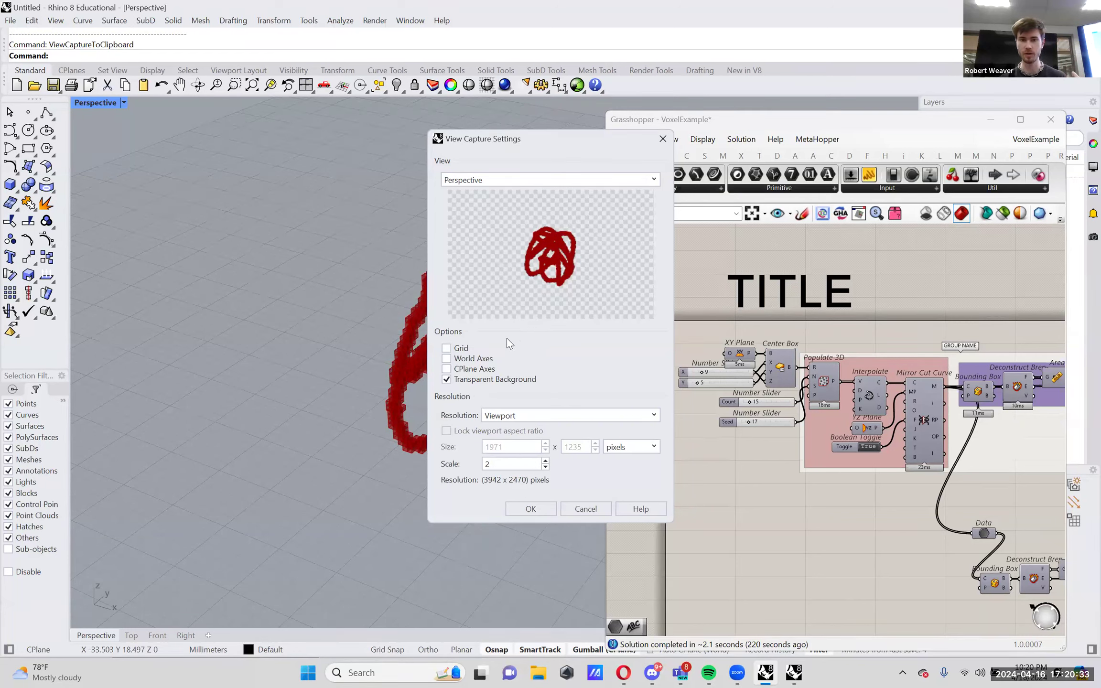
left_click(581, 510)
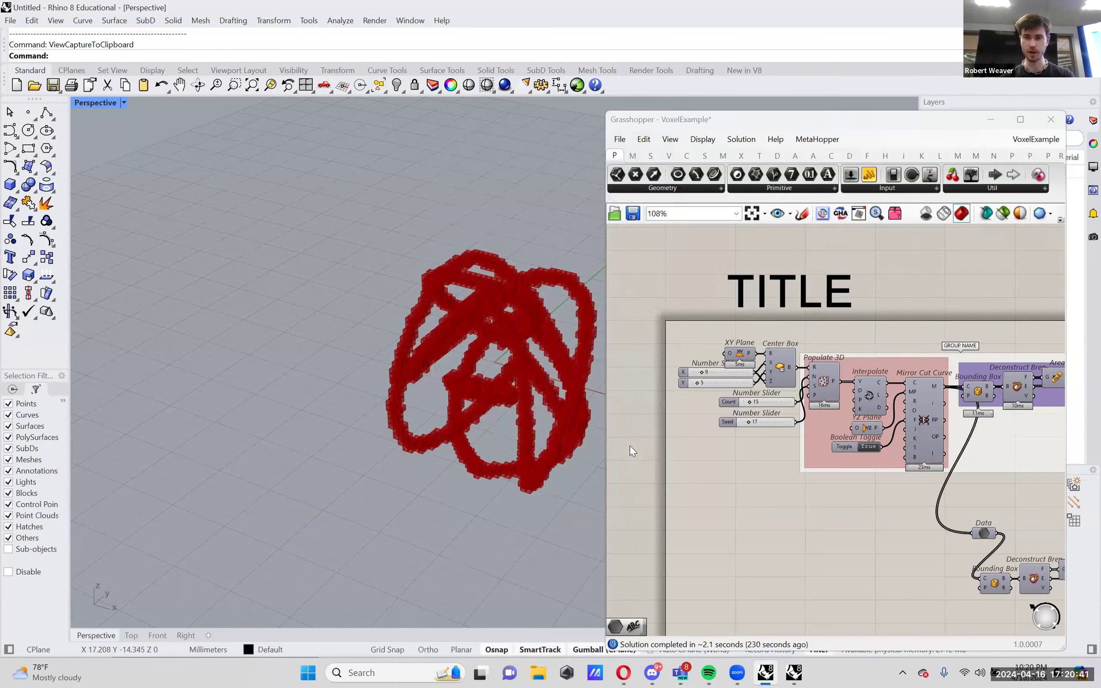
left_click(402, 143)
- Open Plugin.gh from D:\Grasshopper\Grasshopper
left_click(440, 167)
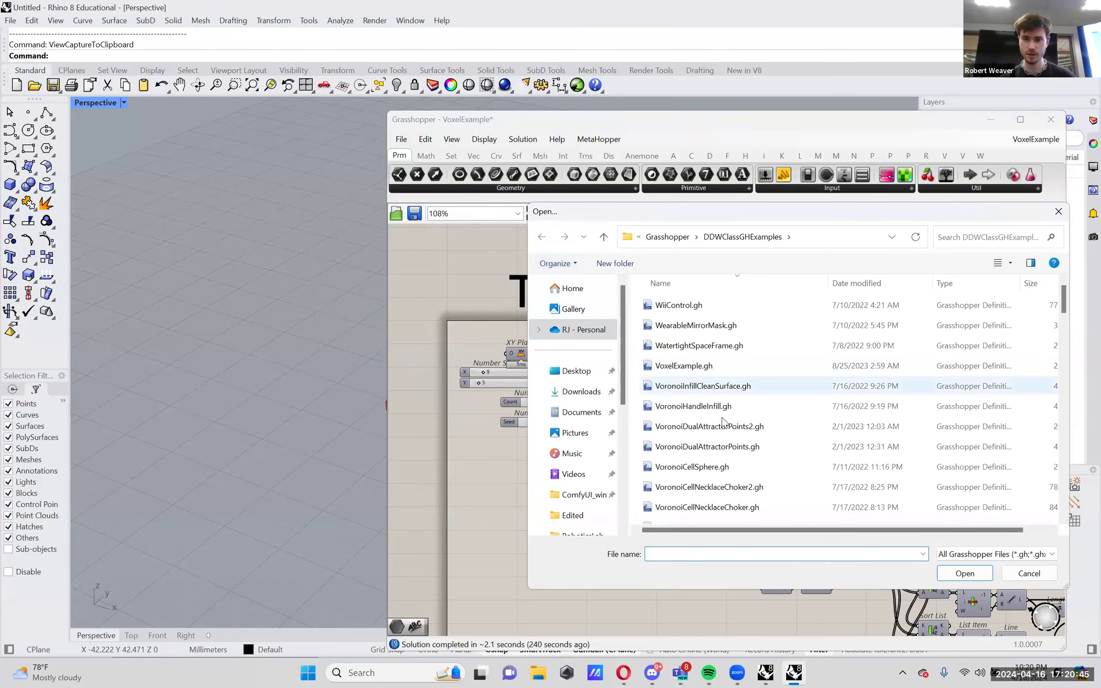
left_click(672, 237)
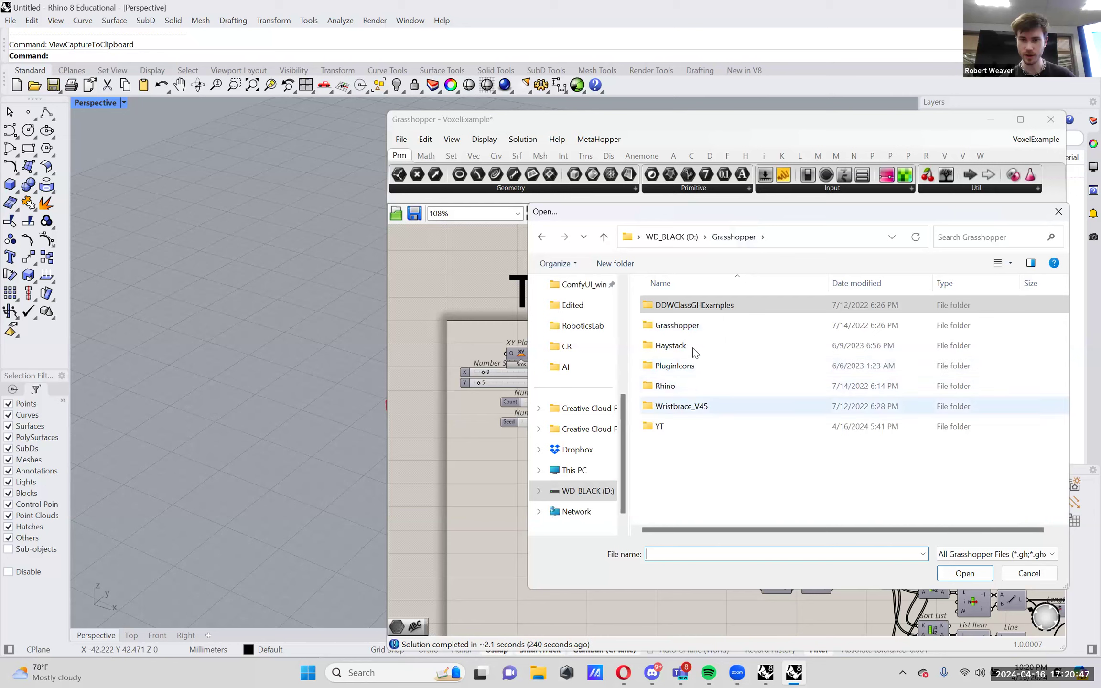
double_click(688, 325)
double_click(671, 386)
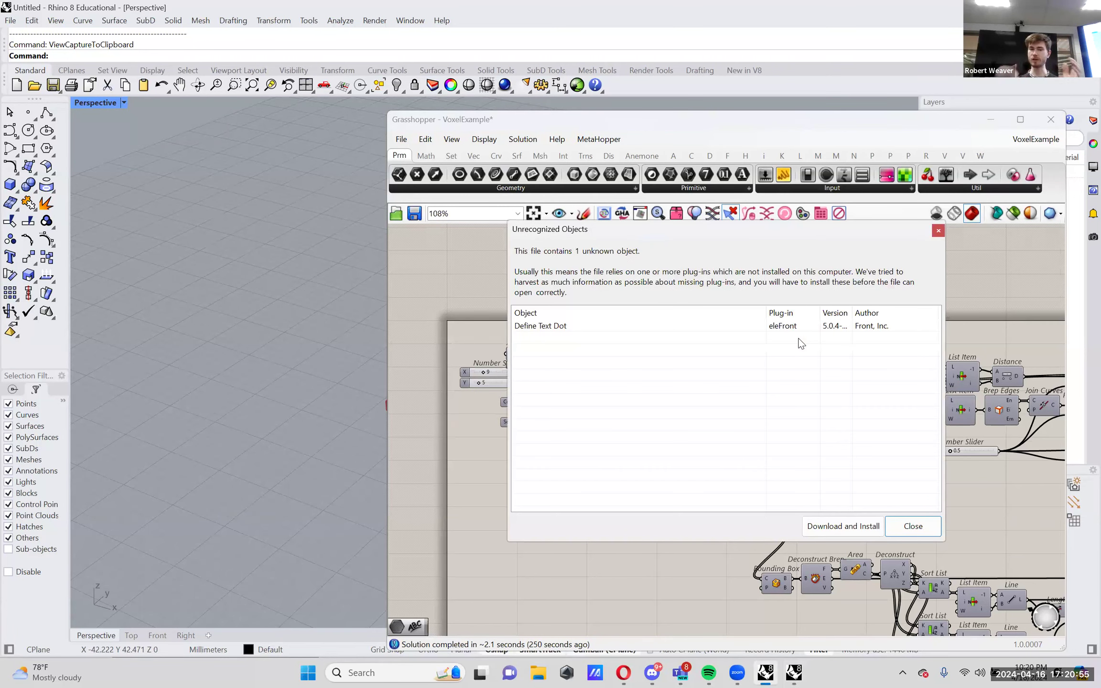
- Close the four missing eleFront plug-in warnings
left_click(910, 525)
left_click(910, 526)
left_click(911, 526)
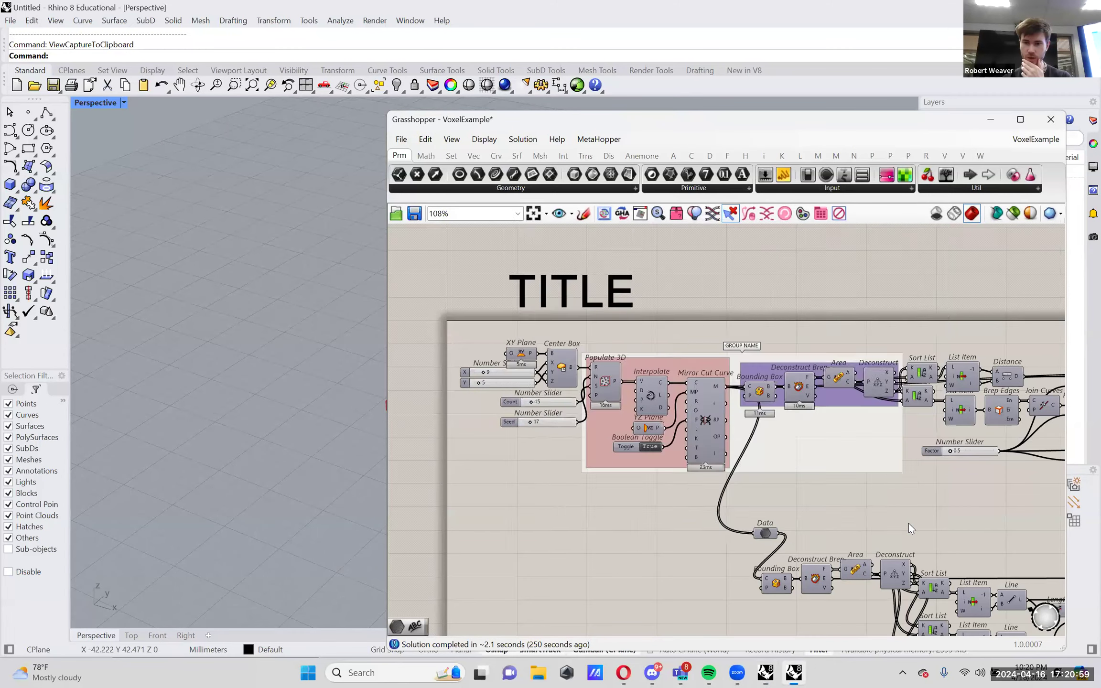
left_click(910, 526)
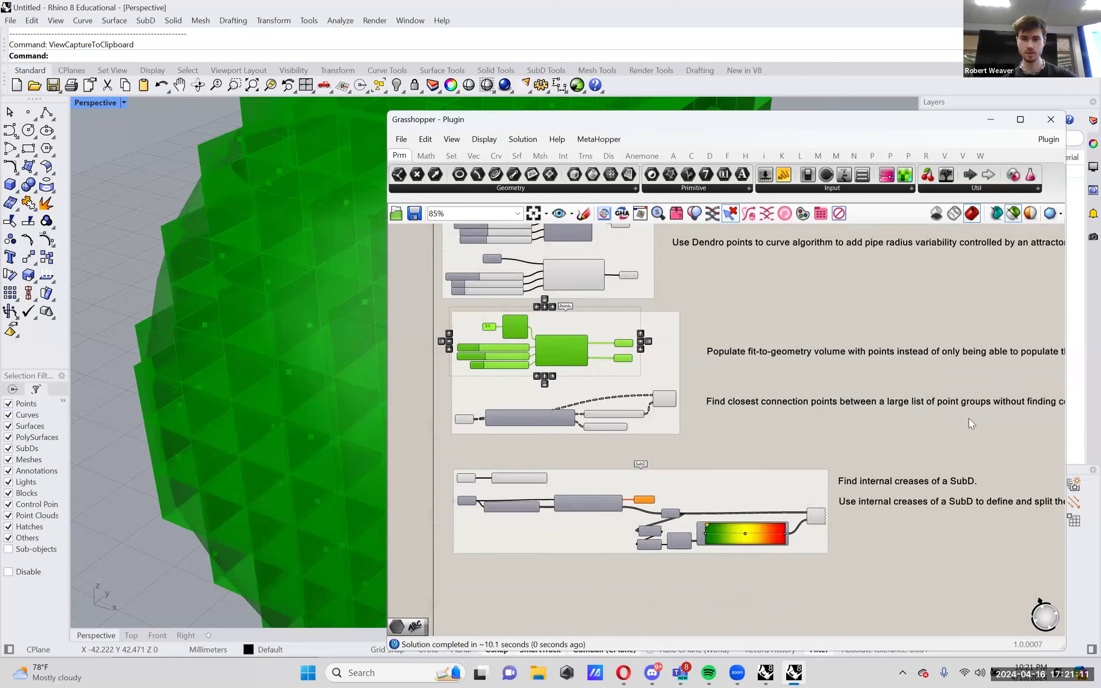
- Window-select the CanvasScreenshot group on the Plugin canvas and copy it
right_click_drag(858, 438, 846, 685)
right_click_drag(718, 345, 781, 645)
right_click_drag(751, 244, 752, 617)
right_click_drag(720, 330, 746, 643)
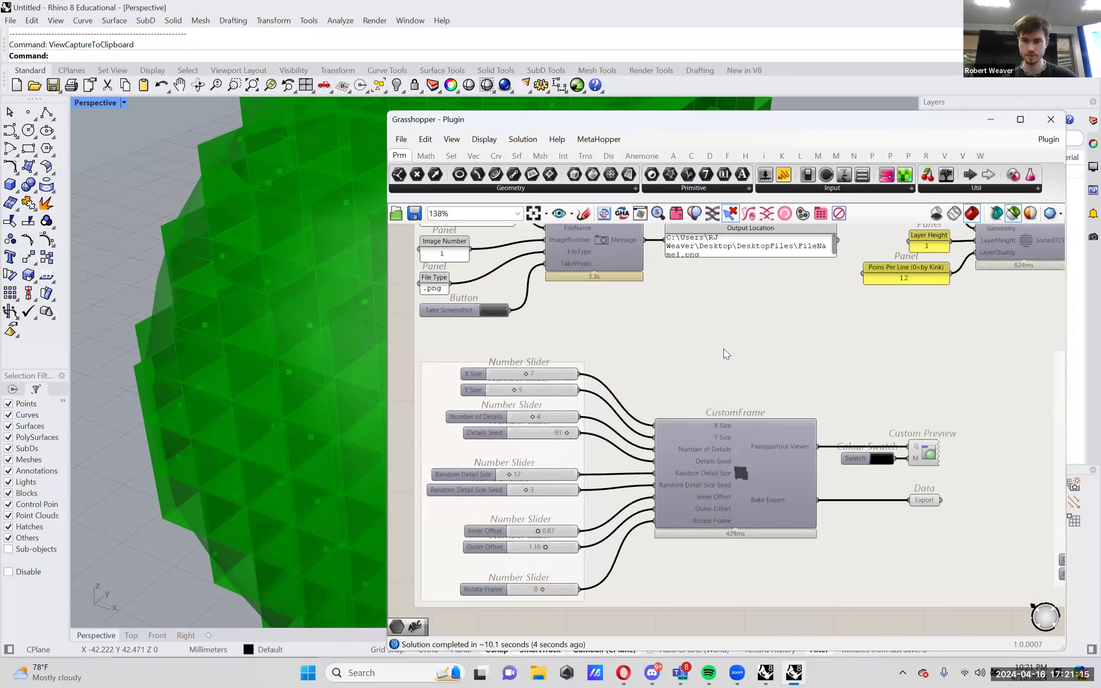
left_click_drag(922, 474, 928, 472)
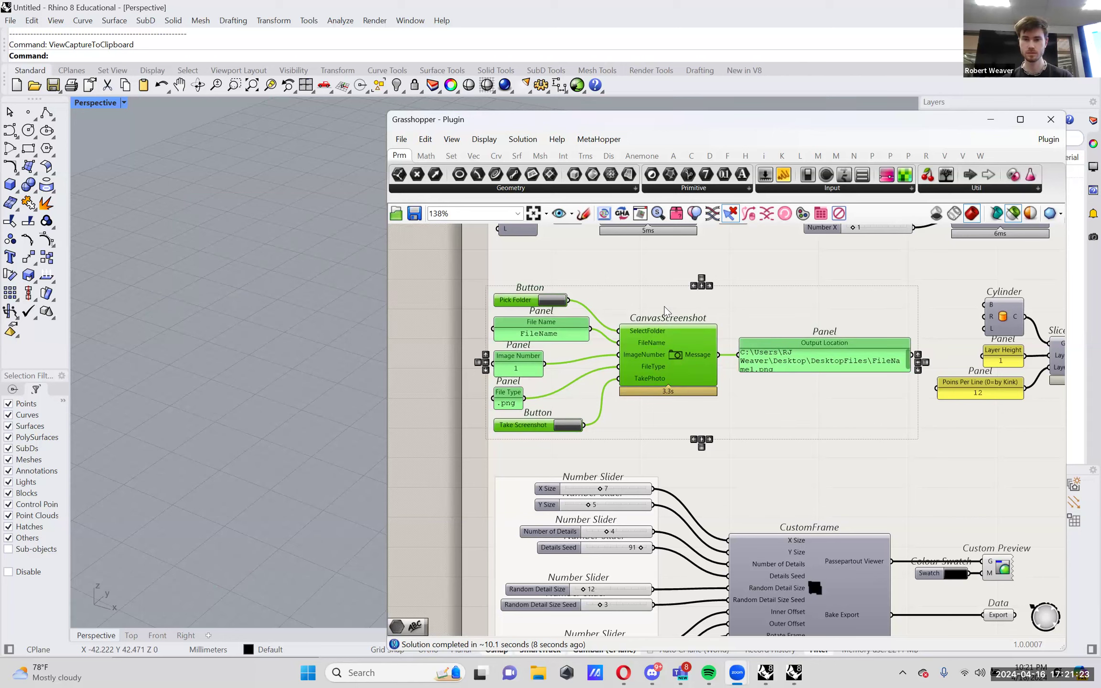
key("alt+Tab")
- Paste the CanvasScreenshot cluster into empty space on the VoxelExample canvas
right_click(731, 426)
right_click_drag(721, 440, 731, 581)
right_click_drag(653, 344, 655, 405)
key("ctrl+v")
left_click_drag(676, 406, 620, 298)
left_click(617, 264)
- Reposition the pasted CanvasScreenshot cluster above the main group of components
scroll(660, 290, "up", 5)
right_click(670, 379)
key("Escape")
scroll(631, 260, "down", 6)
scroll(750, 337, "down", 6)
left_click_drag(831, 313, 673, 387)
left_click_drag(735, 343, 660, 324)
scroll(466, 355, "down", 6)
scroll(736, 380, "up", 5)
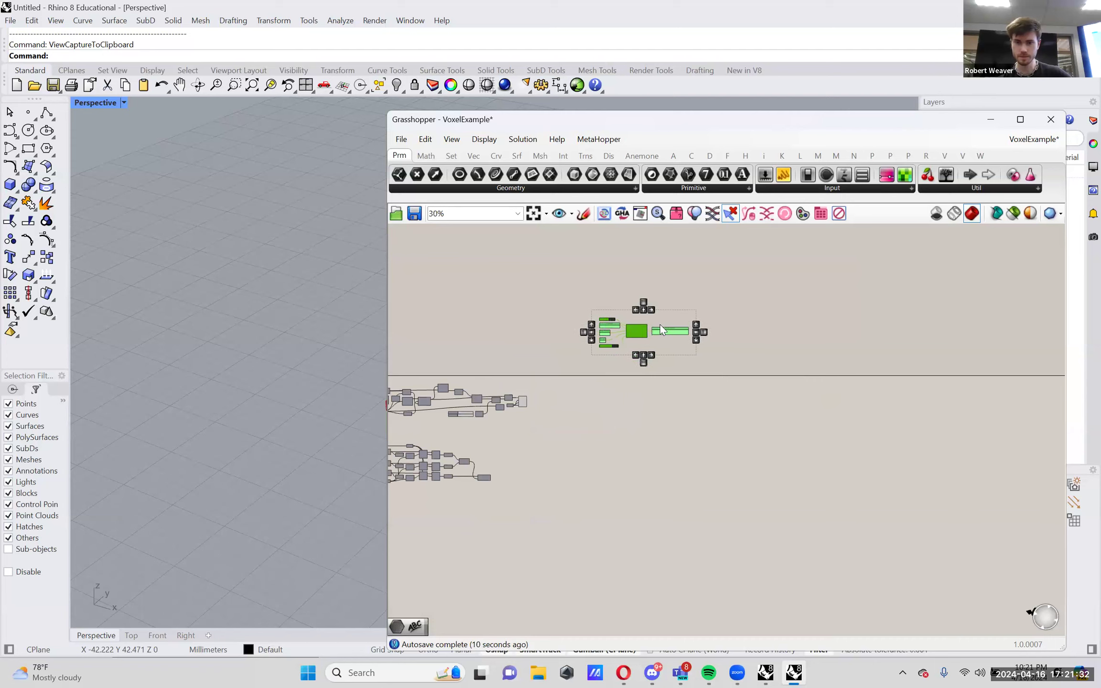
scroll(661, 322, "up", 15)
- Explode the CanvasScreenshot cluster into its parts
right_click(718, 330)
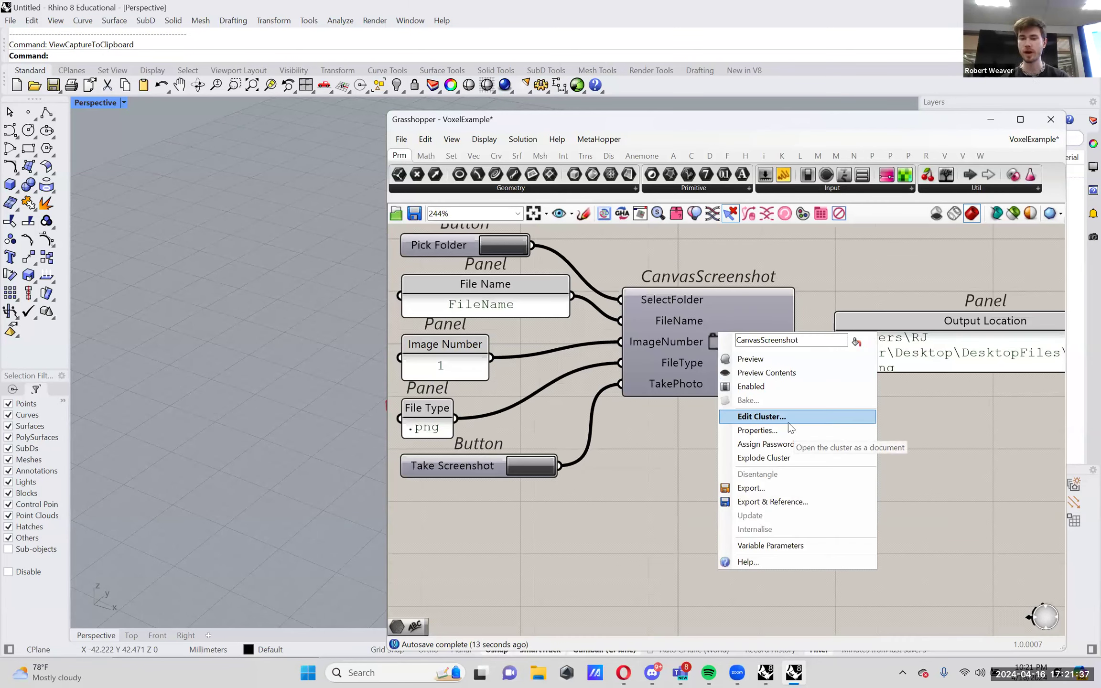
left_click(800, 458)
scroll(807, 415, "down", 2)
- Explode the nested Quality Screenshot cluster into its components
right_click(832, 373)
left_click(835, 321)
right_click(829, 329)
left_click(829, 337)
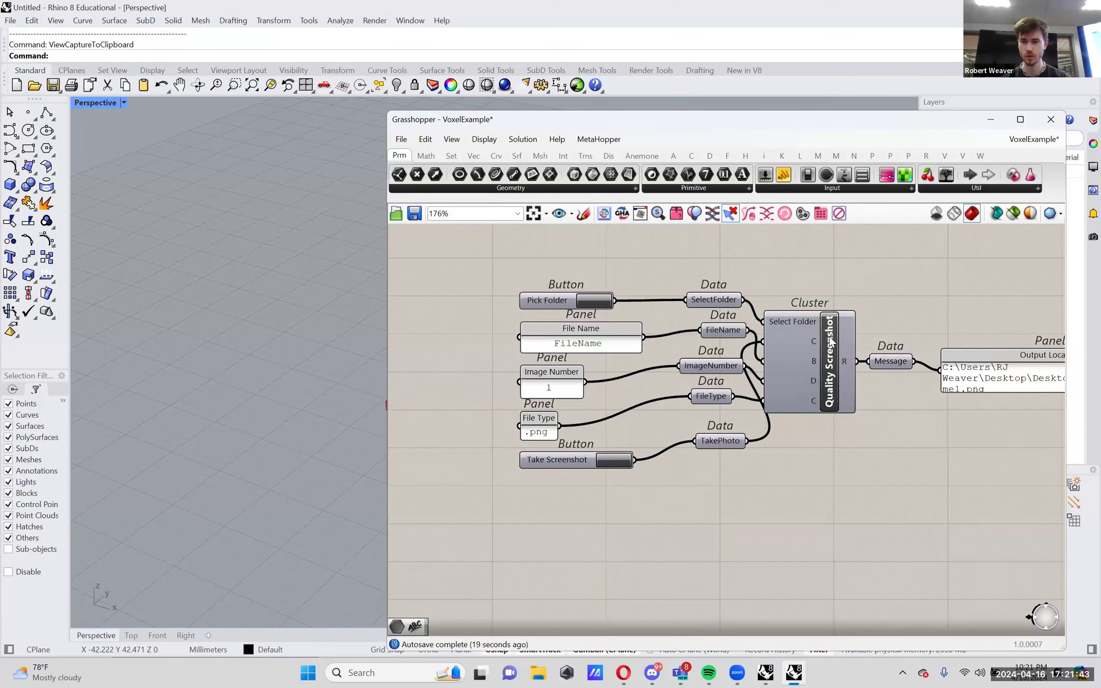
right_click(830, 340)
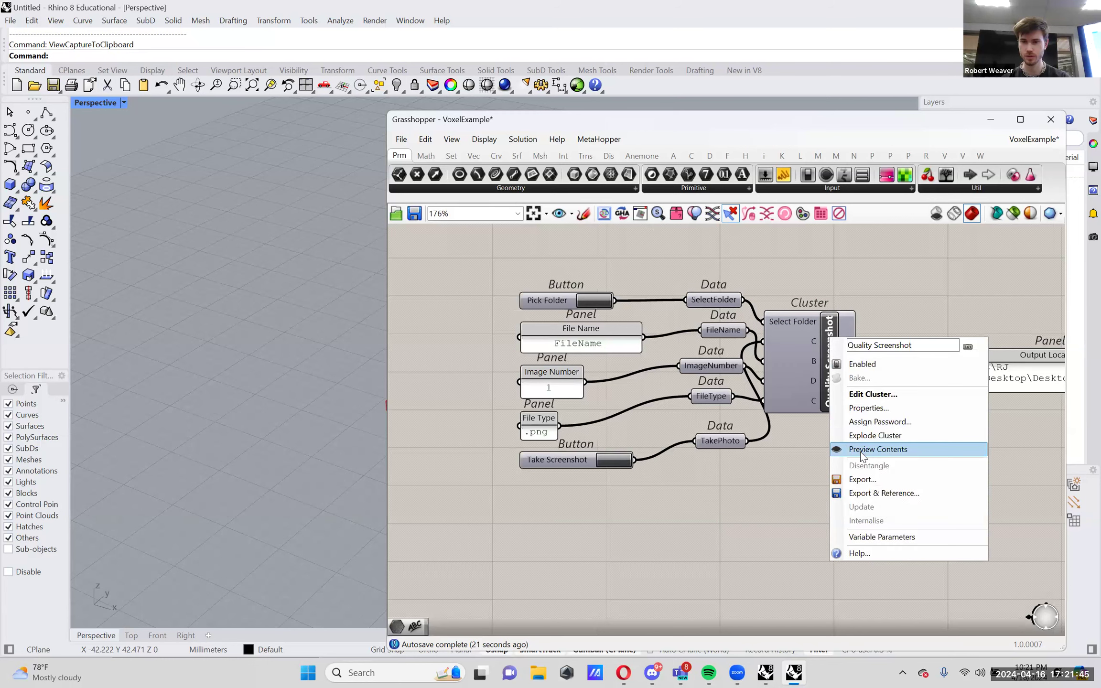
left_click(882, 435)
- Move the Take Screenshot label up slightly beside the Concatenate component
right_click_drag(828, 424, 691, 414)
scroll(690, 414, "down", 2)
scroll(690, 414, "down", 1)
right_click_drag(1047, 417, 747, 398)
scroll(813, 404, "up", 3)
scroll(780, 332, "up", 3)
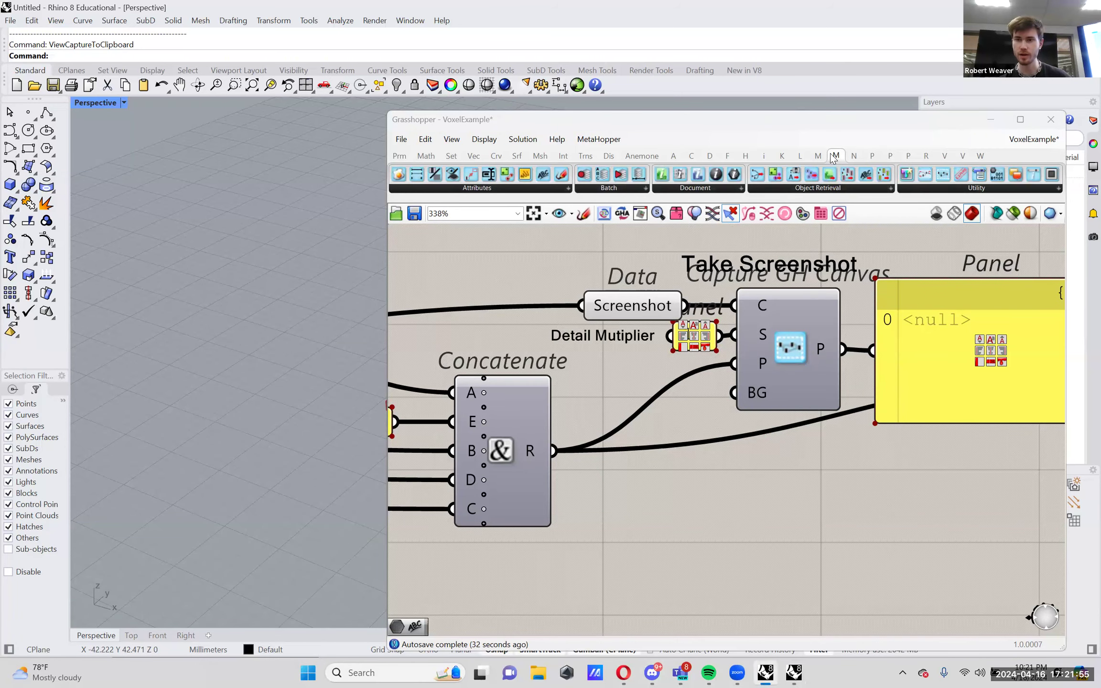
mouse_move(834, 158)
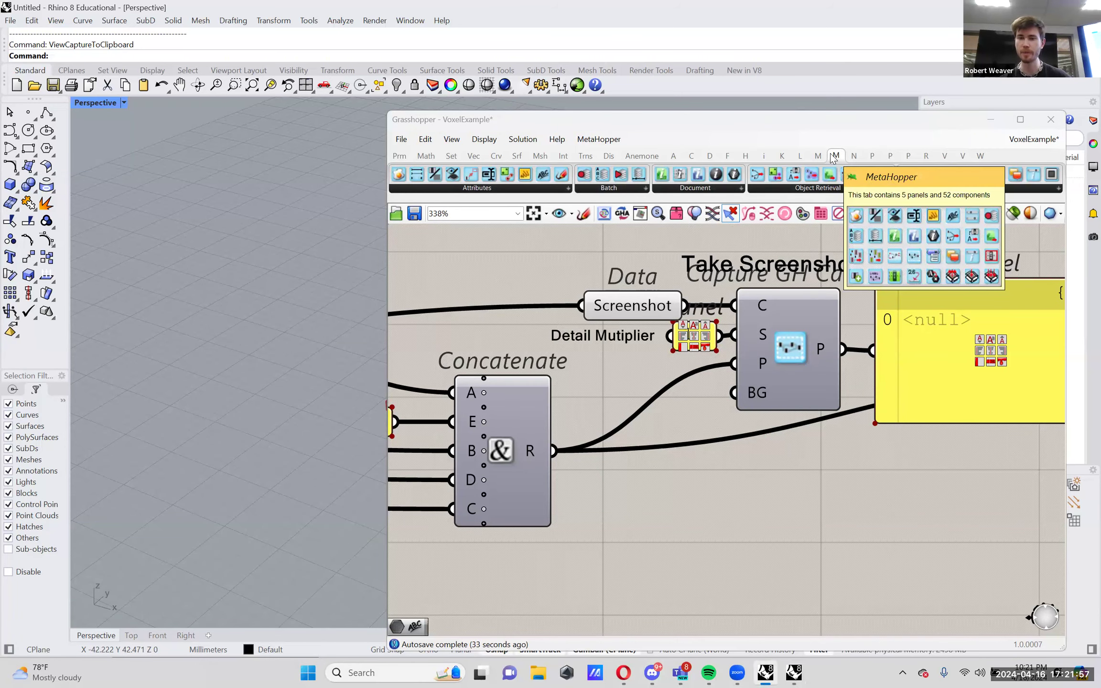
scroll(747, 332, "down", 3)
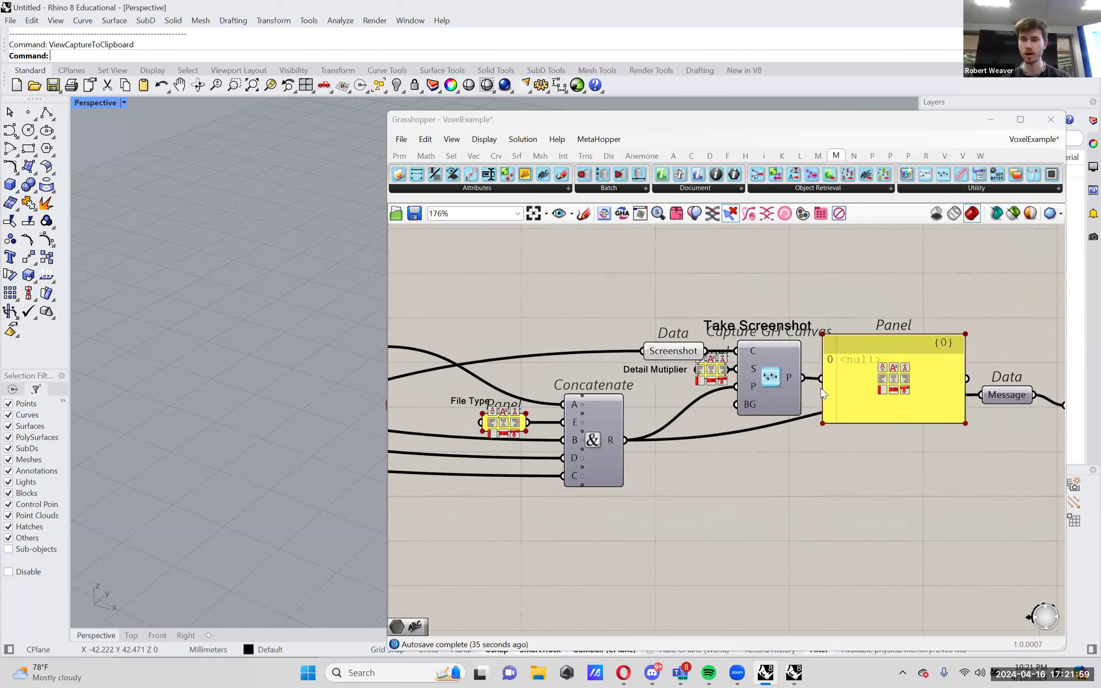
left_click_drag(752, 333, 752, 324)
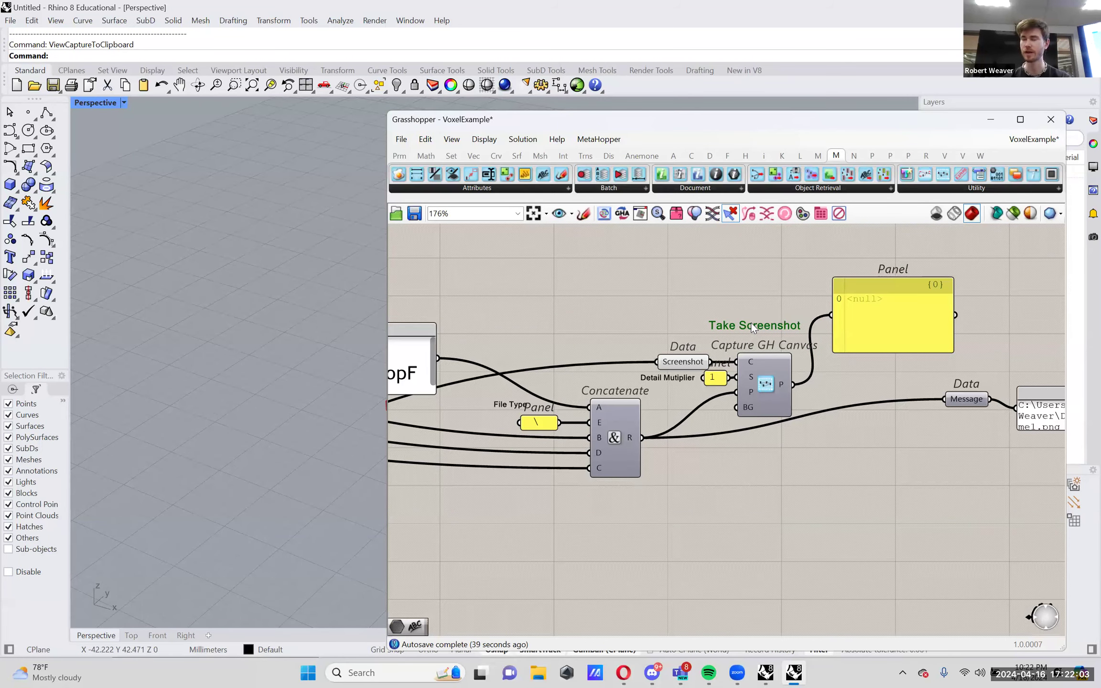
- Nudge the Screenshot data parameter up and to the left
right_click_drag(662, 329, 637, 341)
scroll(901, 337, "down", 1)
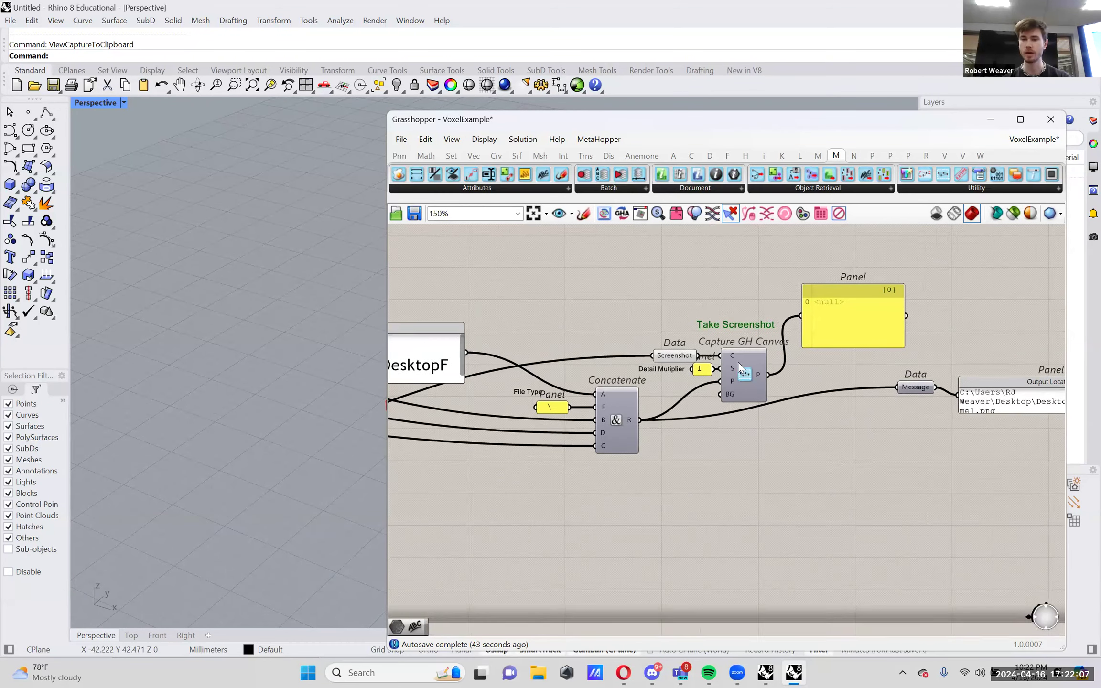
scroll(738, 362, "up", 2)
left_click(620, 337)
left_click_drag(621, 335, 615, 333)
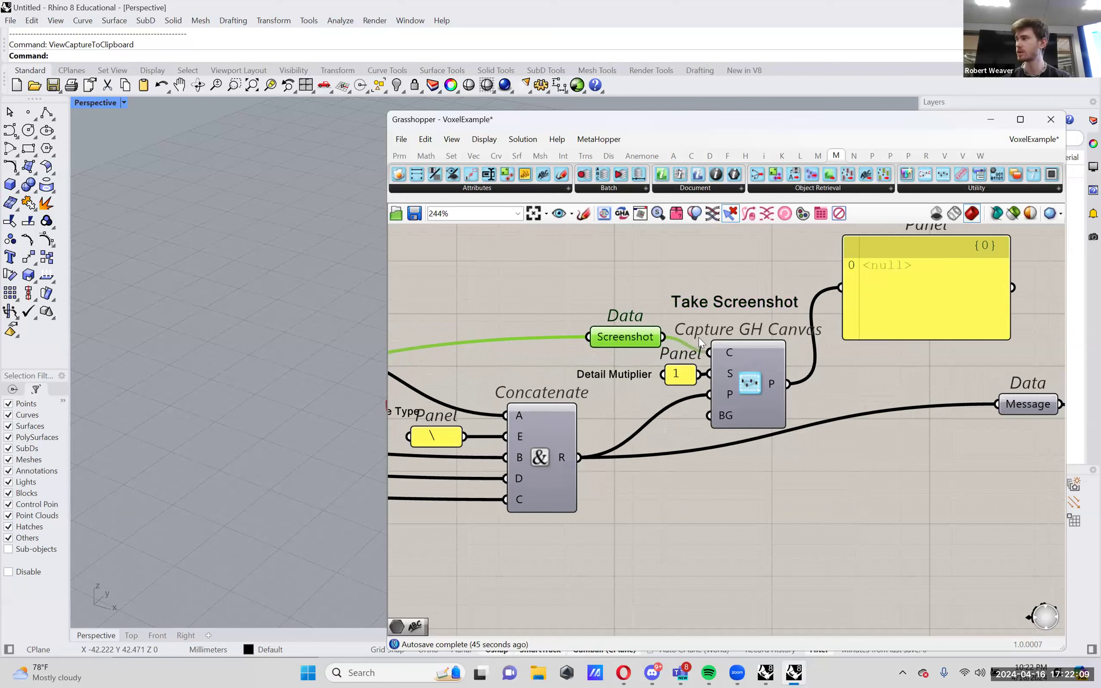
scroll(718, 356, "down", 4)
right_click_drag(718, 357, 959, 329)
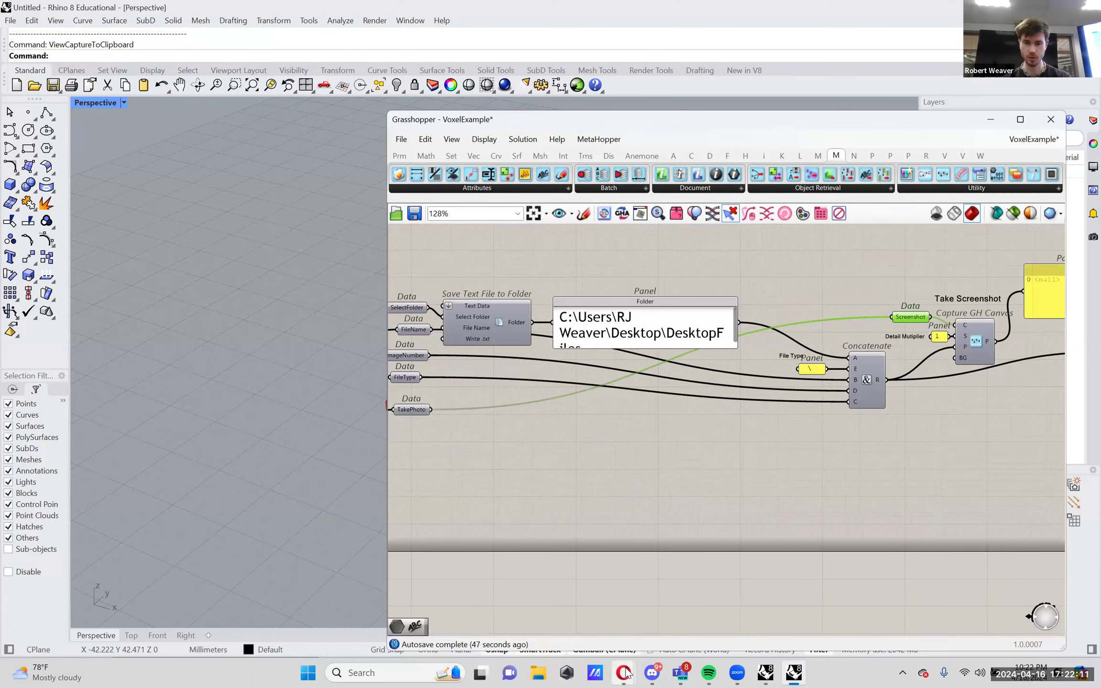
- Go to the food4Rhino website in the web browser
mouse_move(625, 673)
left_click(1003, 607)
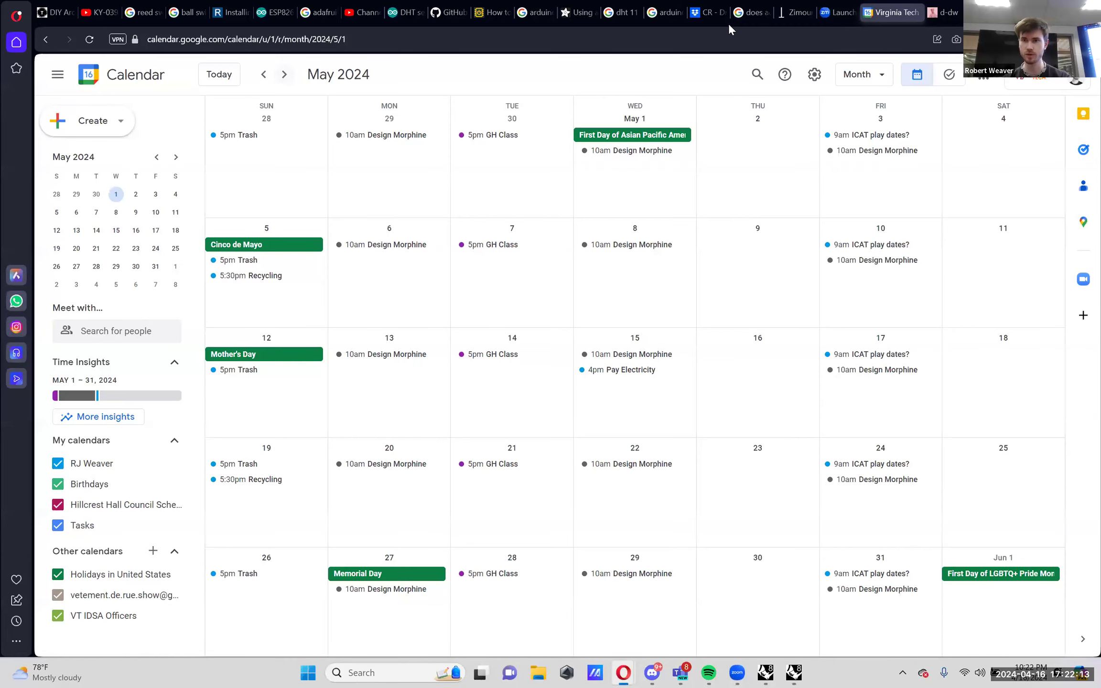
left_click(859, 33)
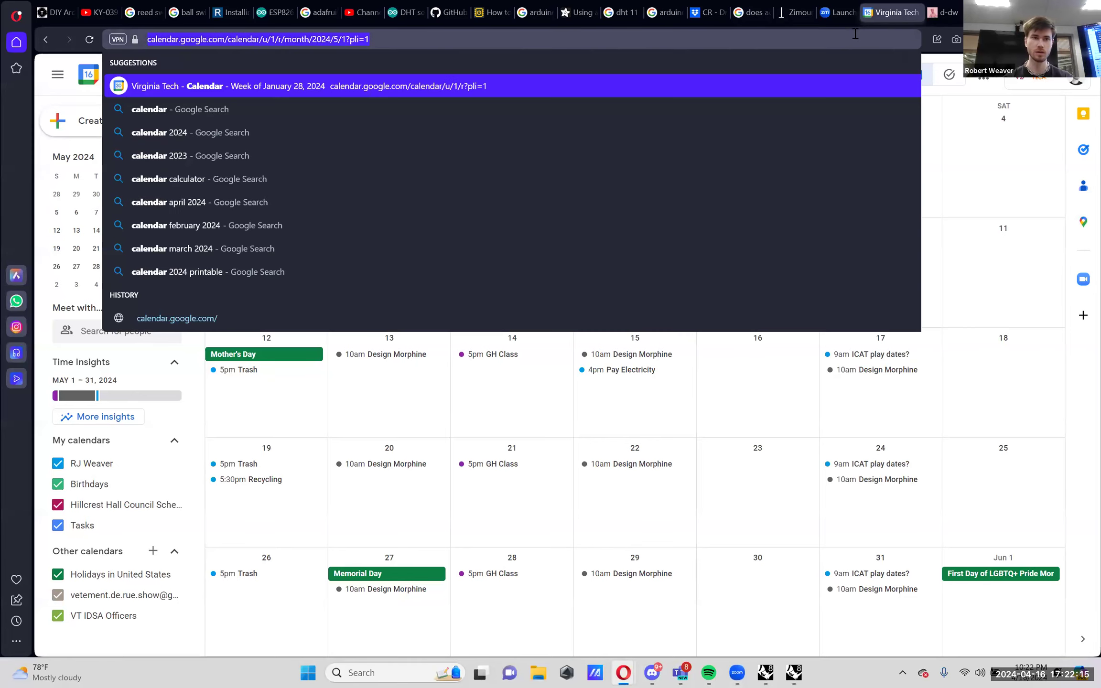
type("food4rhino.com/en/browse?f[0]=im_field_unified_type%3A773")
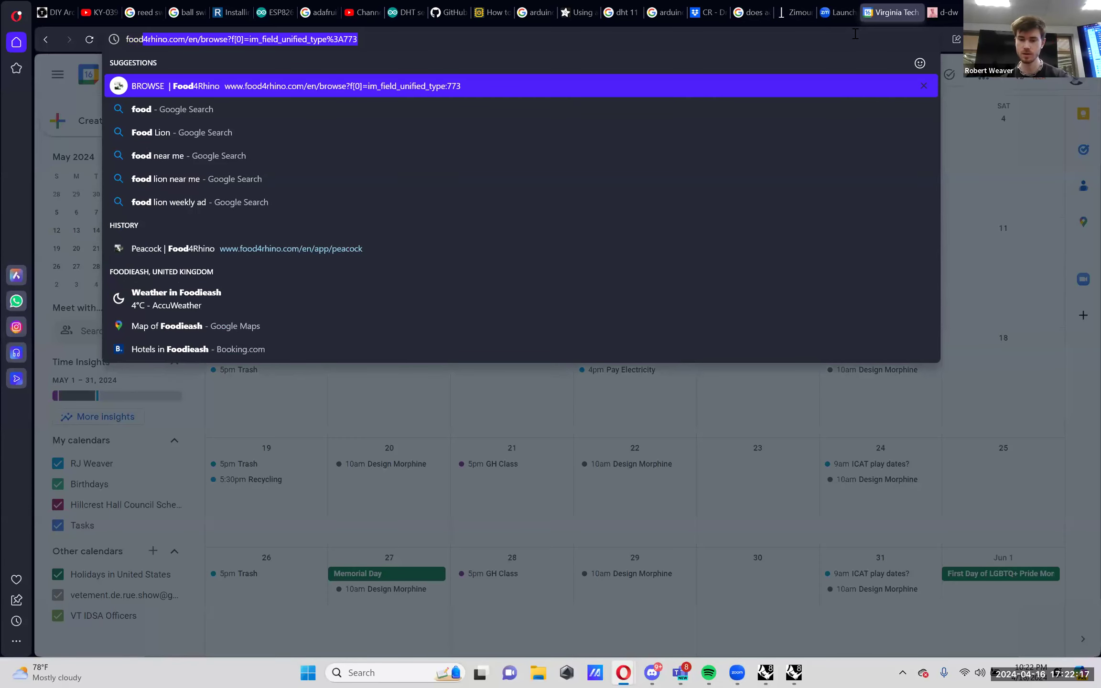
key("Return")
- Search food4Rhino for 'metahopper', open the MetaHopper page and select its address
left_click(284, 234)
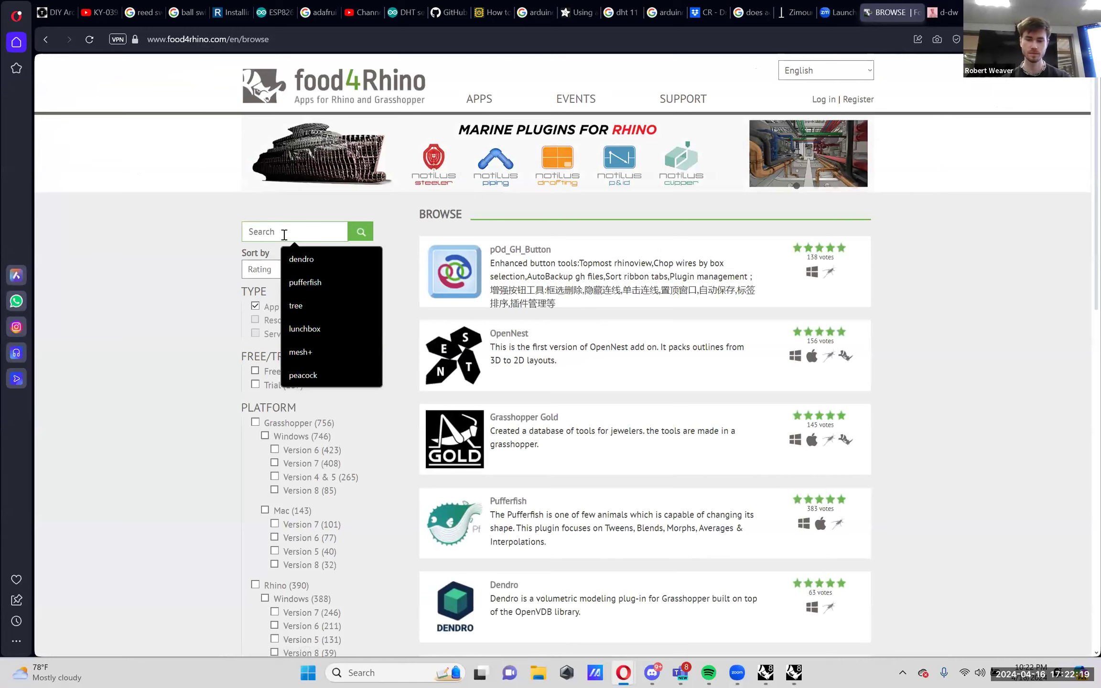
type("metahopper")
key("Return")
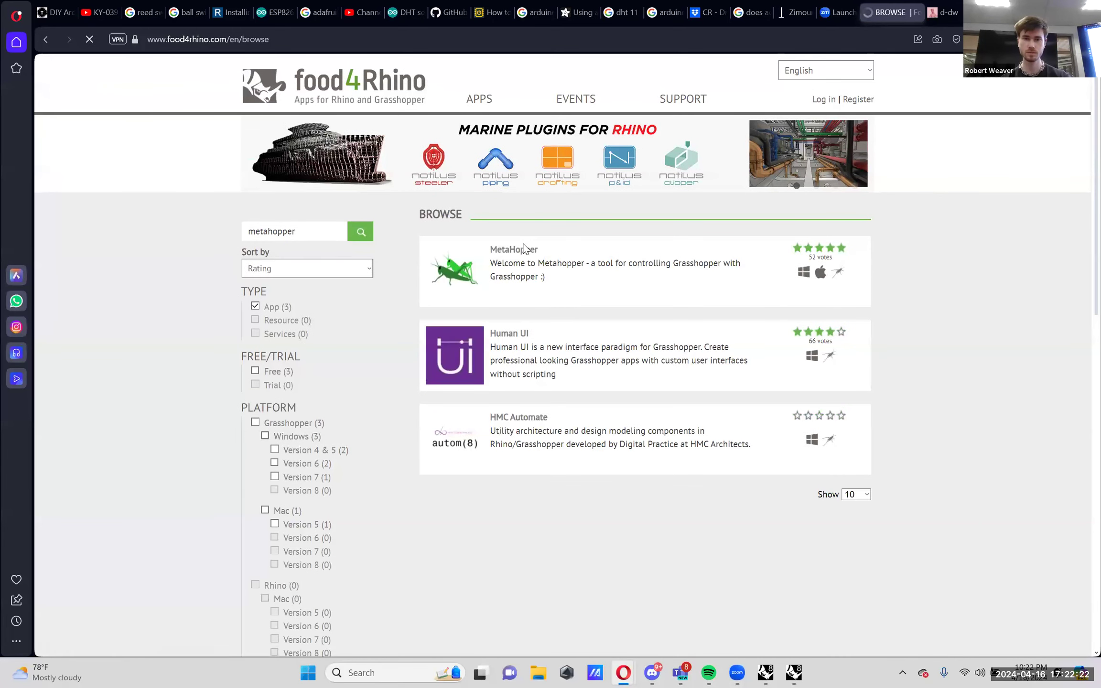
left_click(511, 252)
left_click(495, 41)
key("ctrl+c")
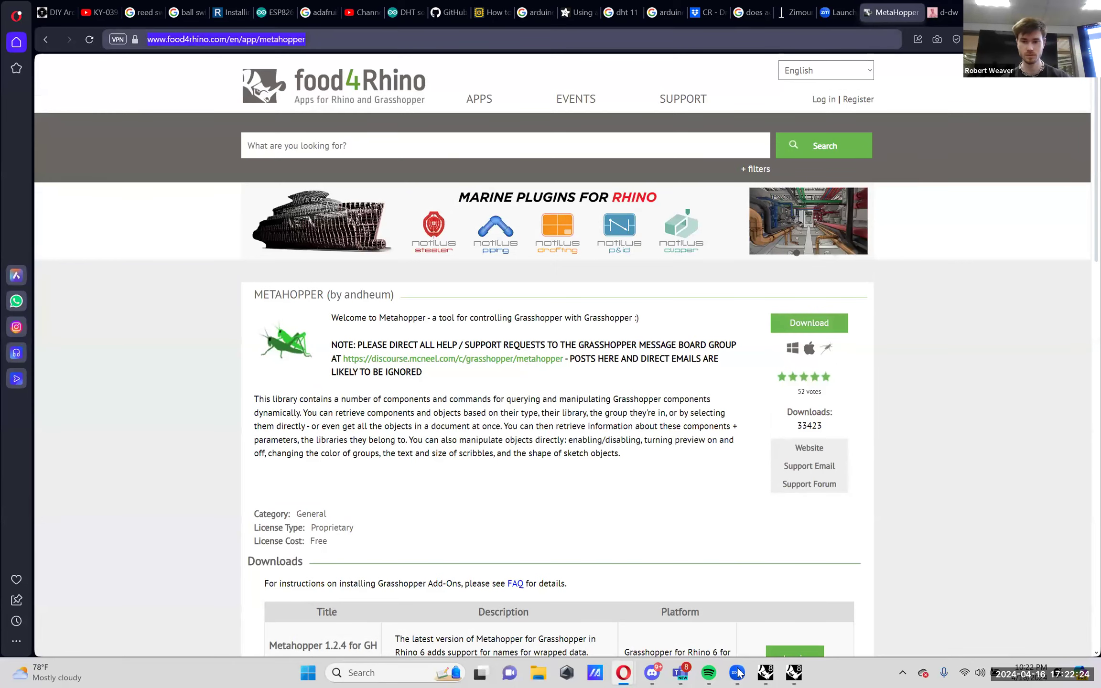
- Post the MetaHopper link in the Discord #announcements channel
left_click(651, 673)
left_click(99, 174)
key("ctrl+v")
key("Return")
- Pan the Grasshopper canvas to bring the input buttons into view
right_click_drag(662, 447, 746, 439)
right_click_drag(852, 362, 746, 366)
scroll(712, 365, "up", 2)
right_click_drag(577, 408, 725, 405)
scroll(725, 406, "down", 2)
right_click_drag(619, 289, 801, 298)
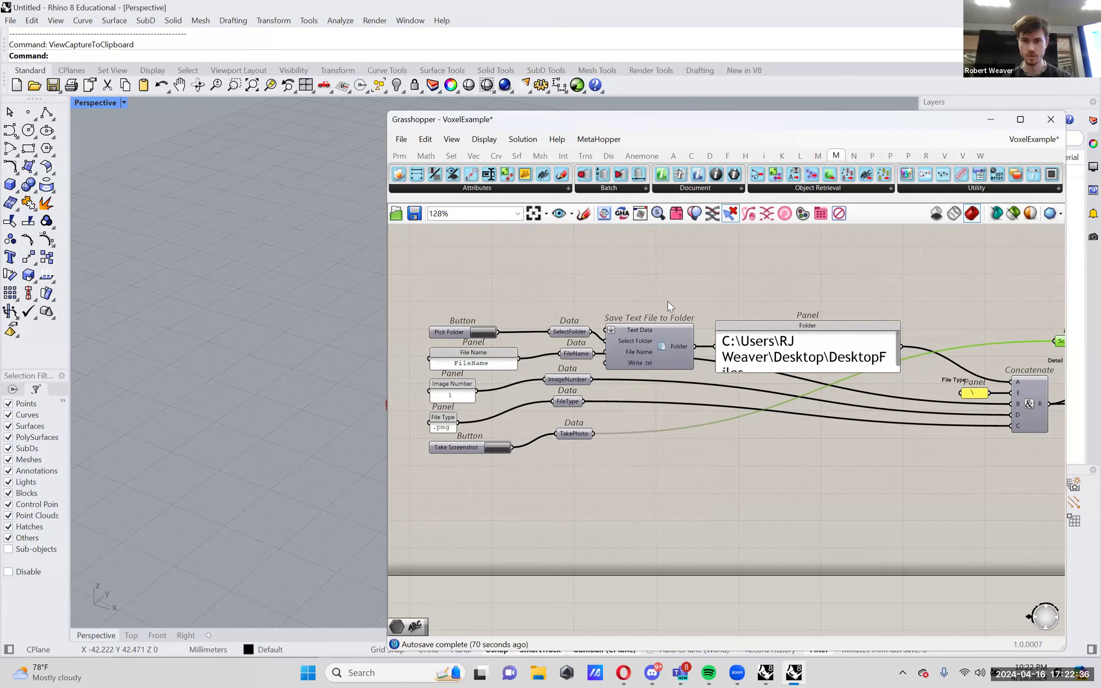
- Add a Panel near Concatenate and make a second copy of it
left_click(764, 295)
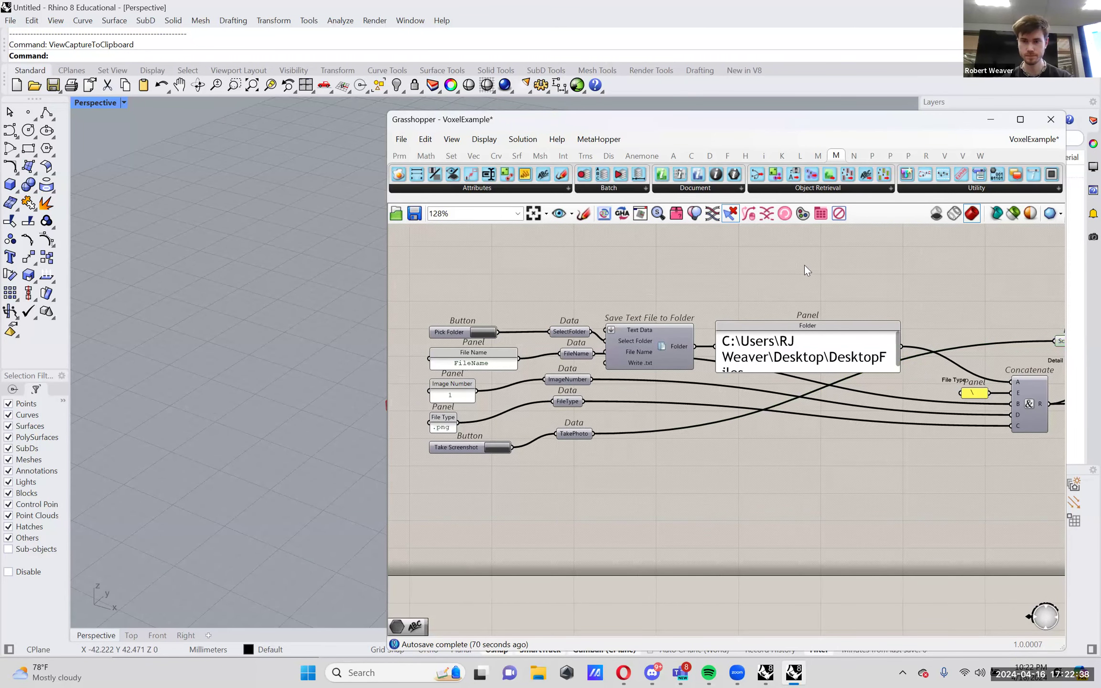
right_click_drag(888, 269, 854, 273)
double_click(854, 275)
type("panel")
key("Return")
left_click_drag(903, 264, 962, 273, "alt")
right_click_drag(952, 292, 774, 325)
left_click(791, 325)
left_click(753, 326)
- Lock the solver, then start opening another Grasshopper definition
scroll(899, 382, "up", 3)
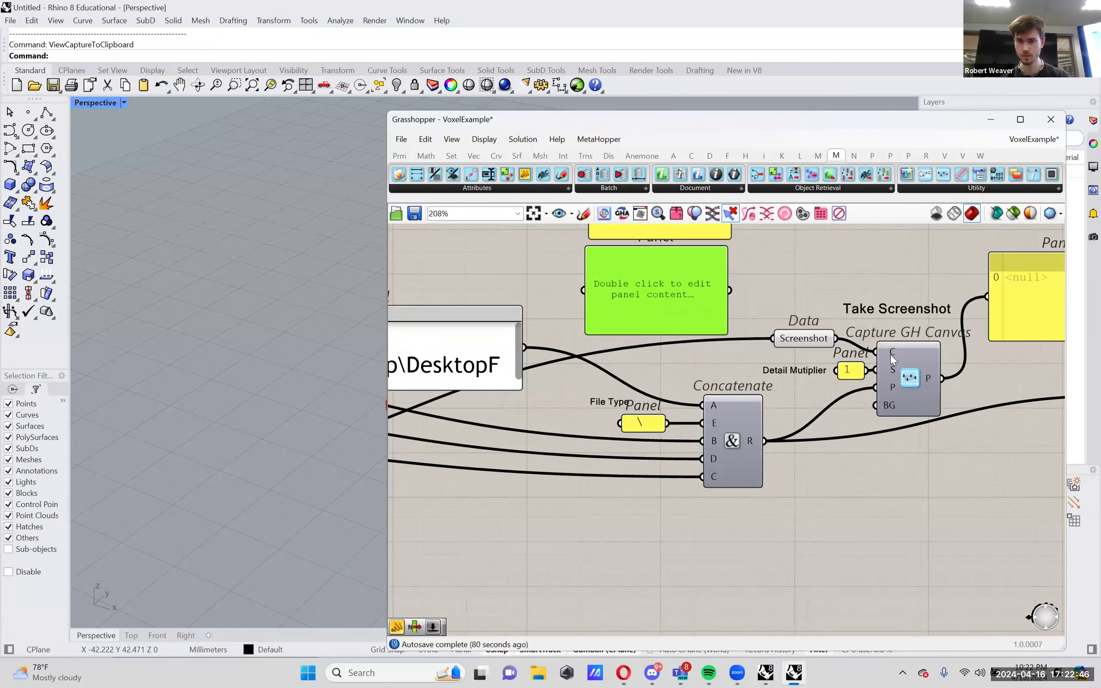
left_click(400, 139)
right_click(571, 241)
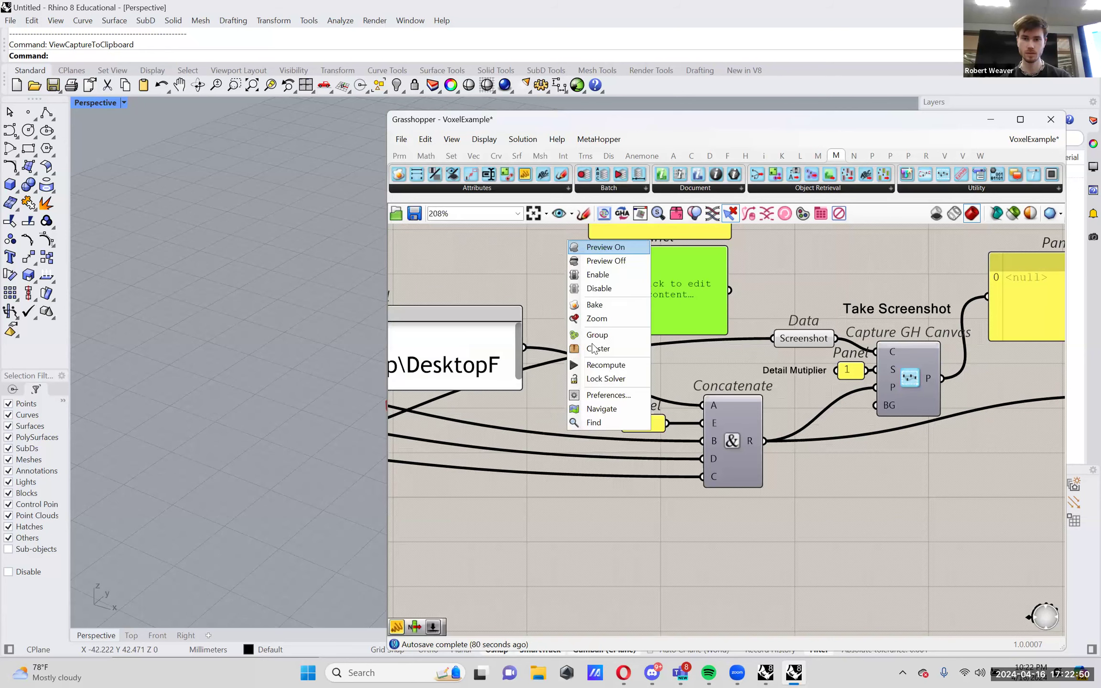
left_click(587, 381)
left_click(401, 139)
left_click(430, 171)
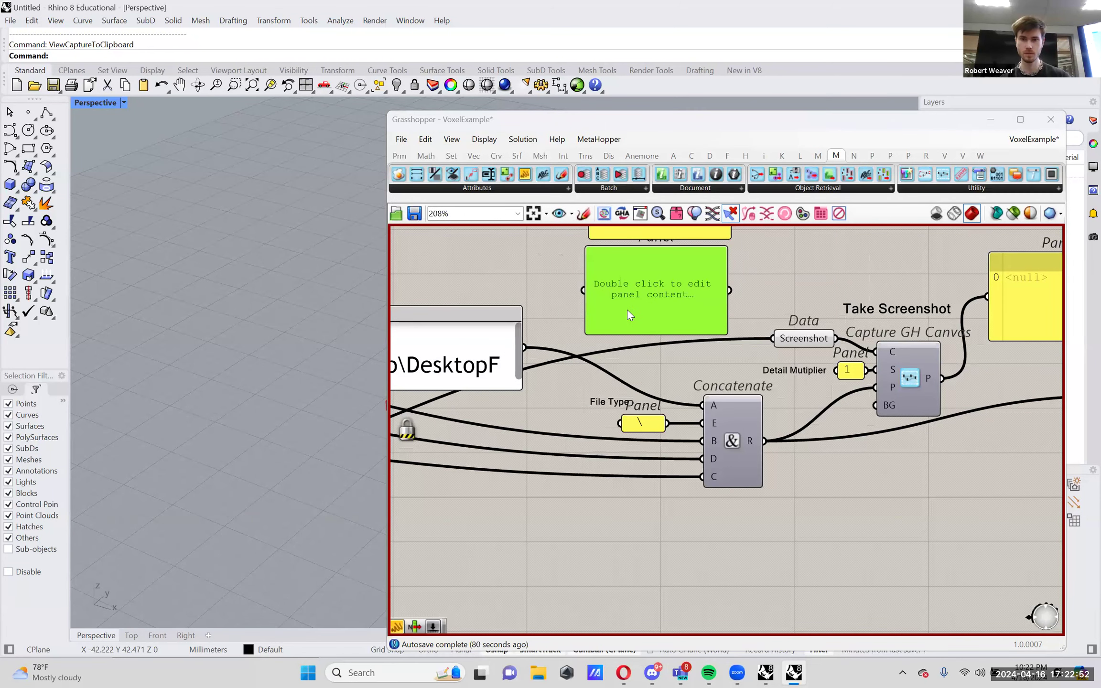
- Open KangarooRoofSim.gh from the DDWClassGHExamples\ClassWorkflows folder
left_click(722, 238)
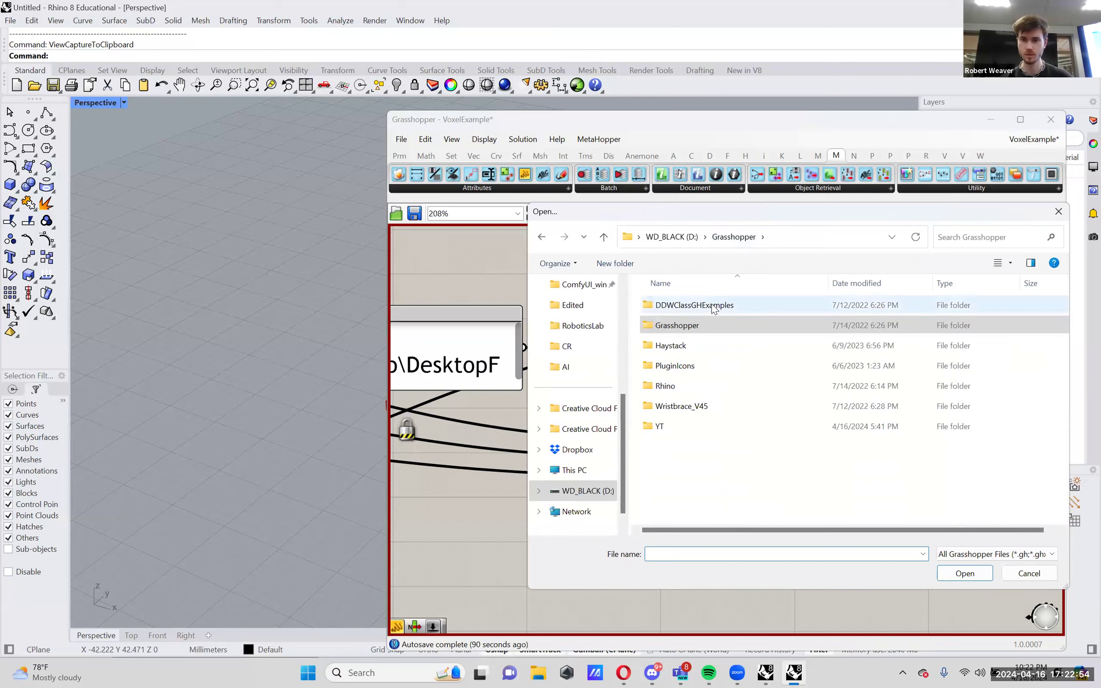
double_click(701, 305)
scroll(702, 416, "down", 15)
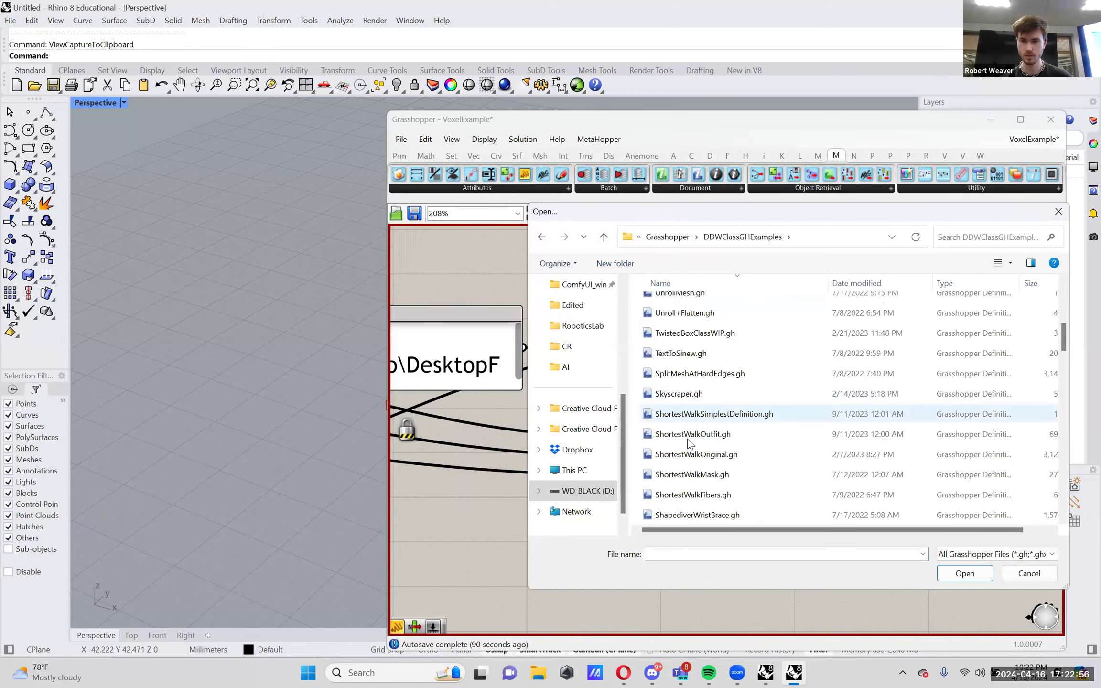
double_click(683, 516)
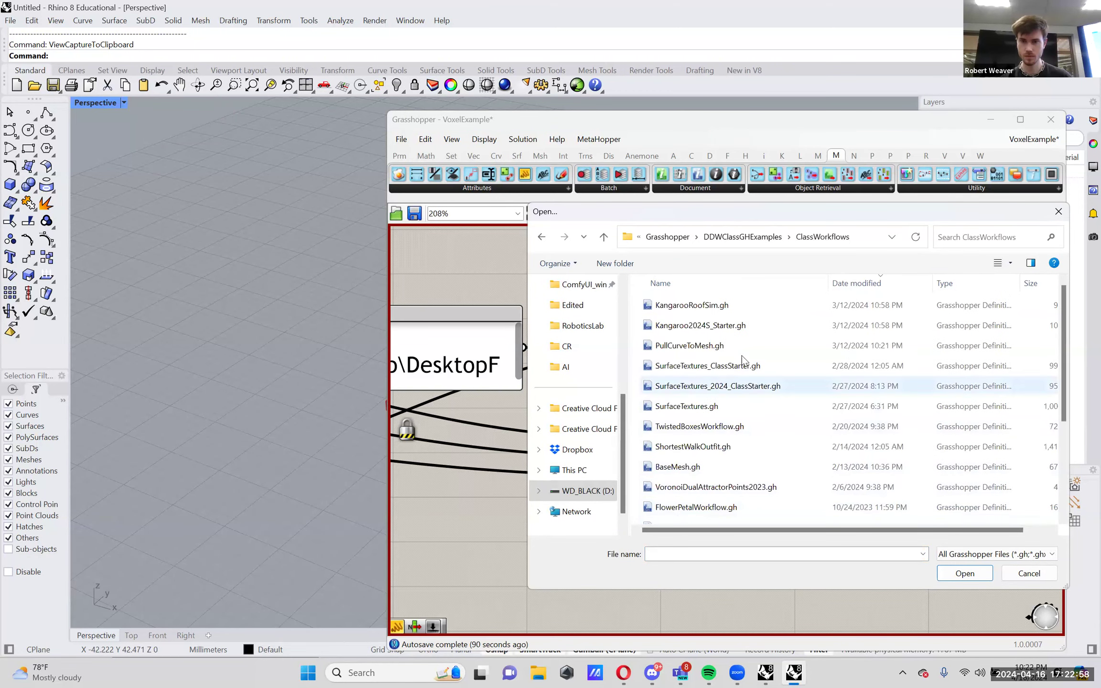
double_click(754, 308)
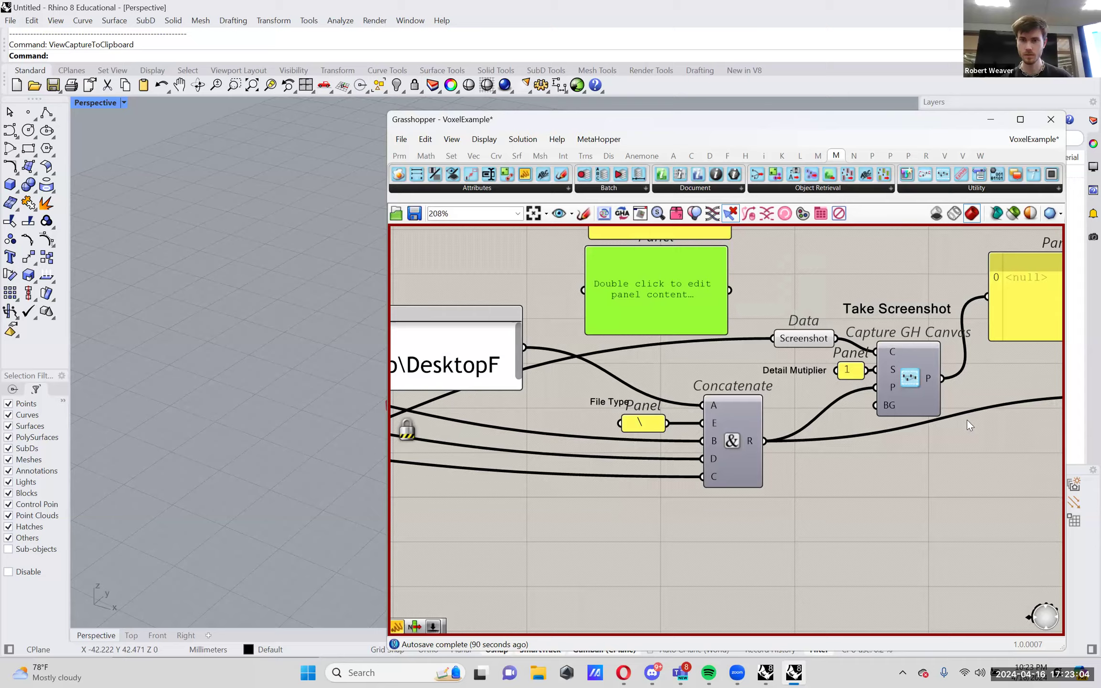
- Box-select the whole Take Screenshot group, then create a new empty document
scroll(966, 420, "down", 8)
scroll(707, 482, "up", 8)
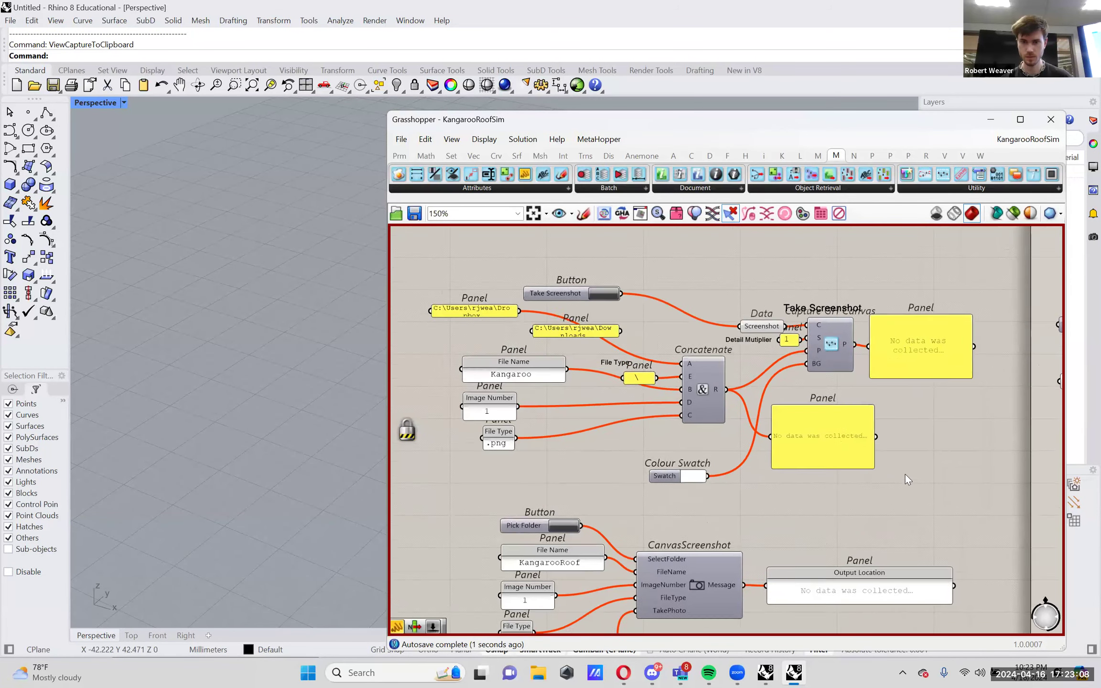
right_click_drag(905, 475, 928, 485)
left_click_drag(956, 501, 428, 271)
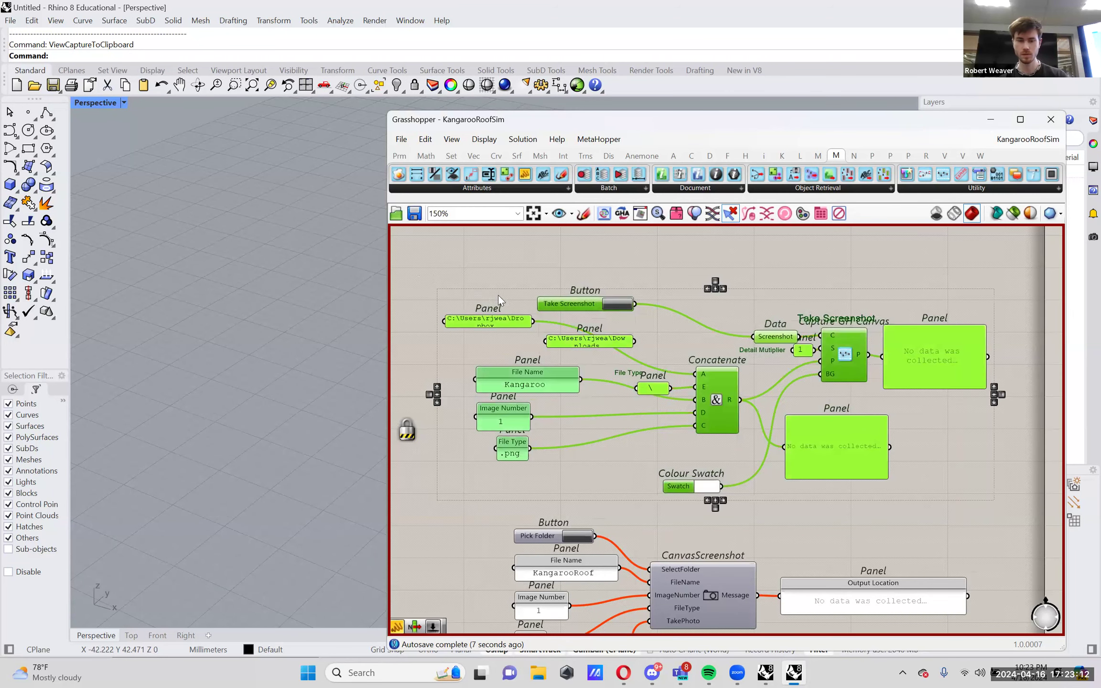
left_click(401, 139)
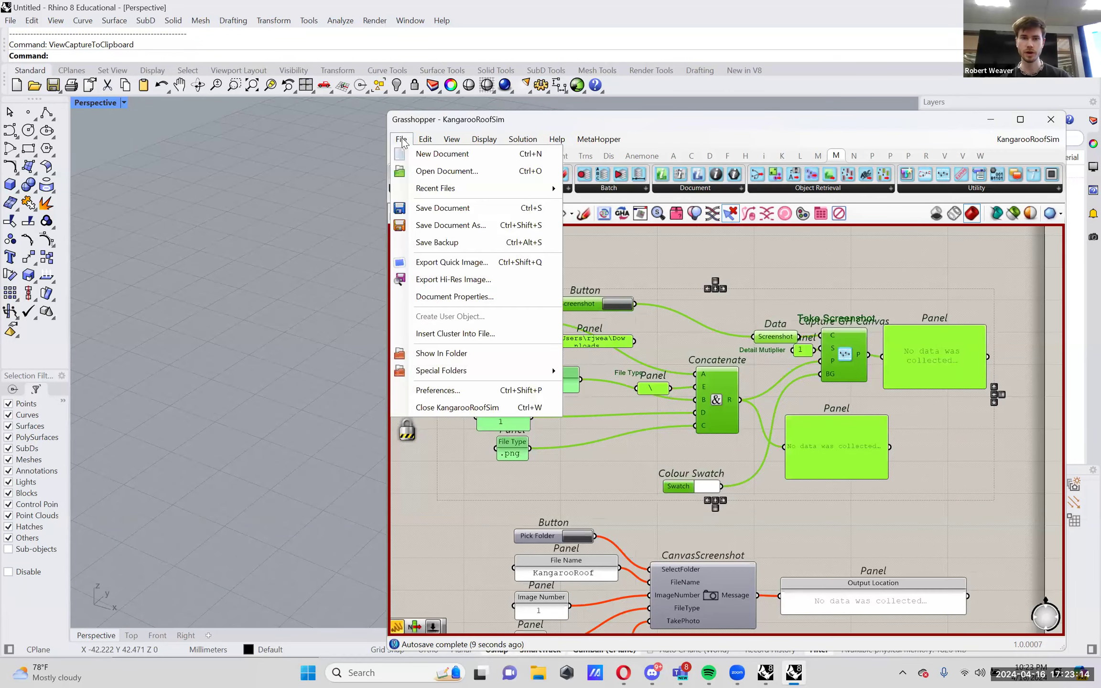
left_click(408, 154)
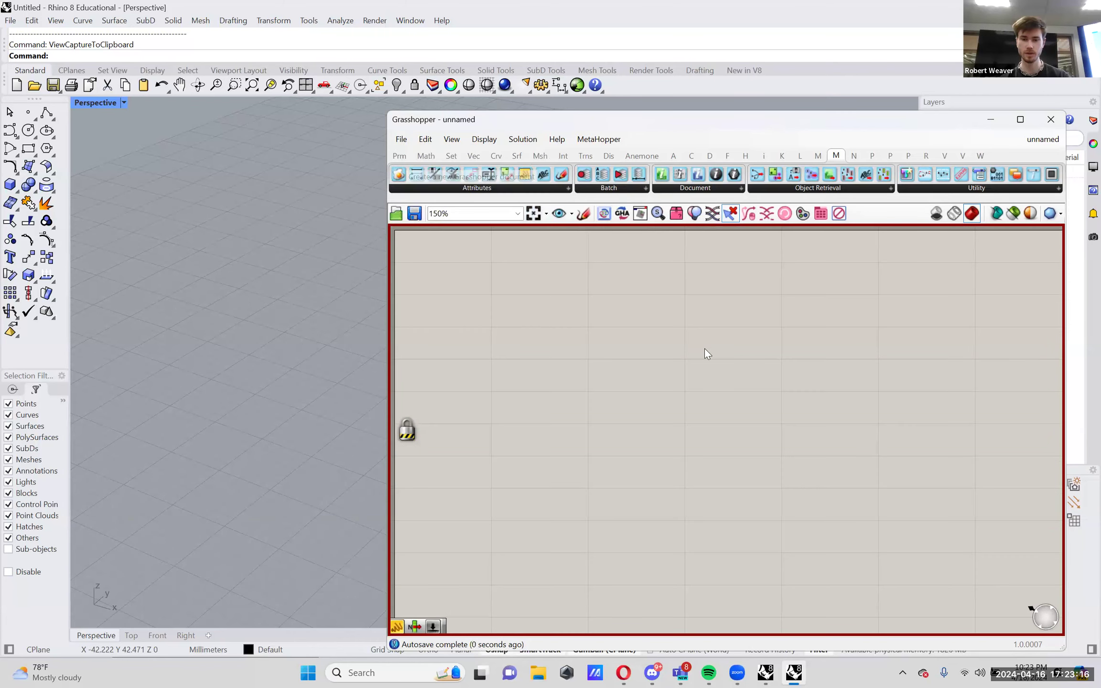
- Paste the Take Screenshot components into the new document and recompute
scroll(740, 423, "down", 4)
key("ctrl+v")
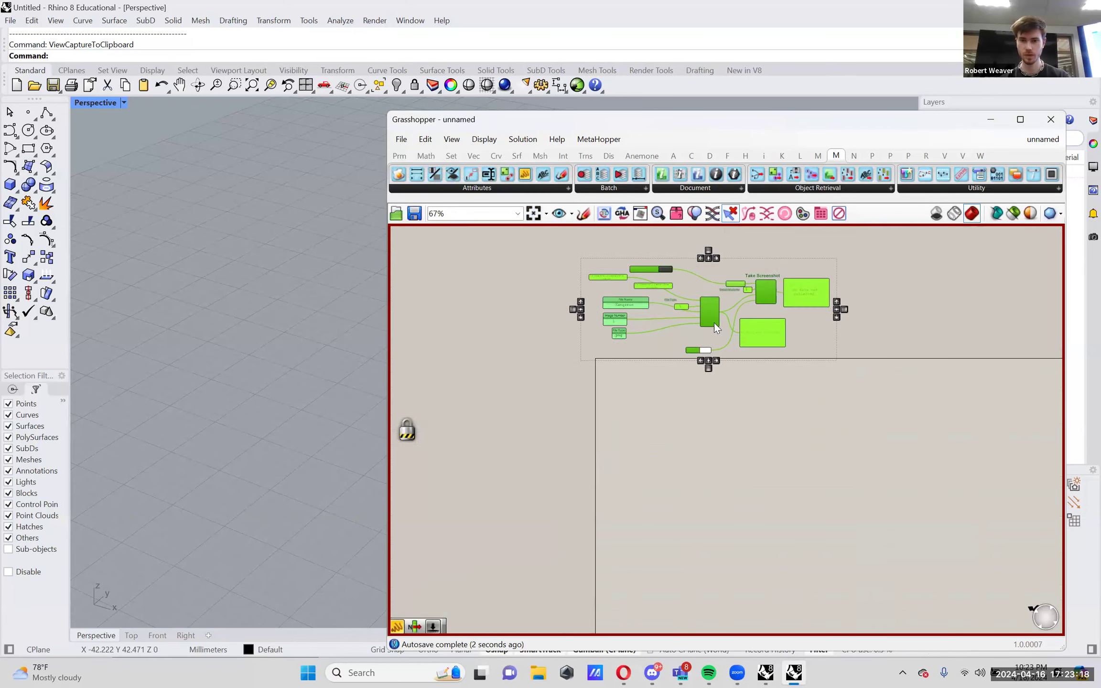
scroll(711, 407, "up", 5)
left_click(791, 509)
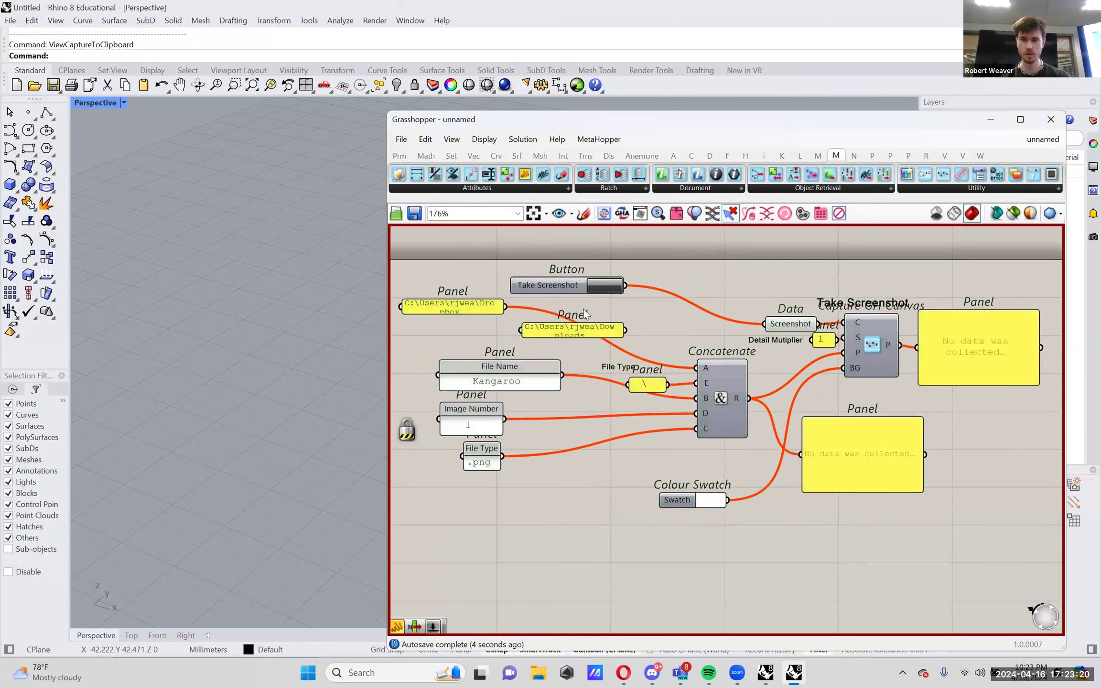
right_click(667, 317)
left_click(718, 457)
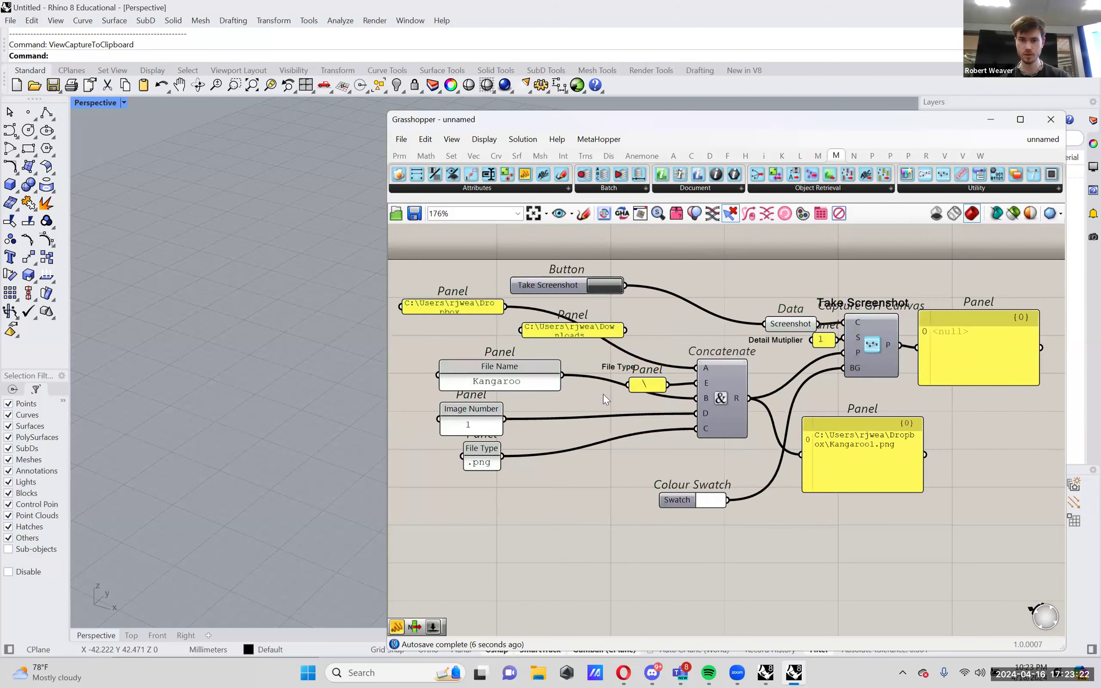
- Delete the Downloads path panel and place the enlarged Dropbox panel beside File Name
left_click(570, 330)
key("Delete")
left_click_drag(462, 314, 519, 336)
left_click(473, 329)
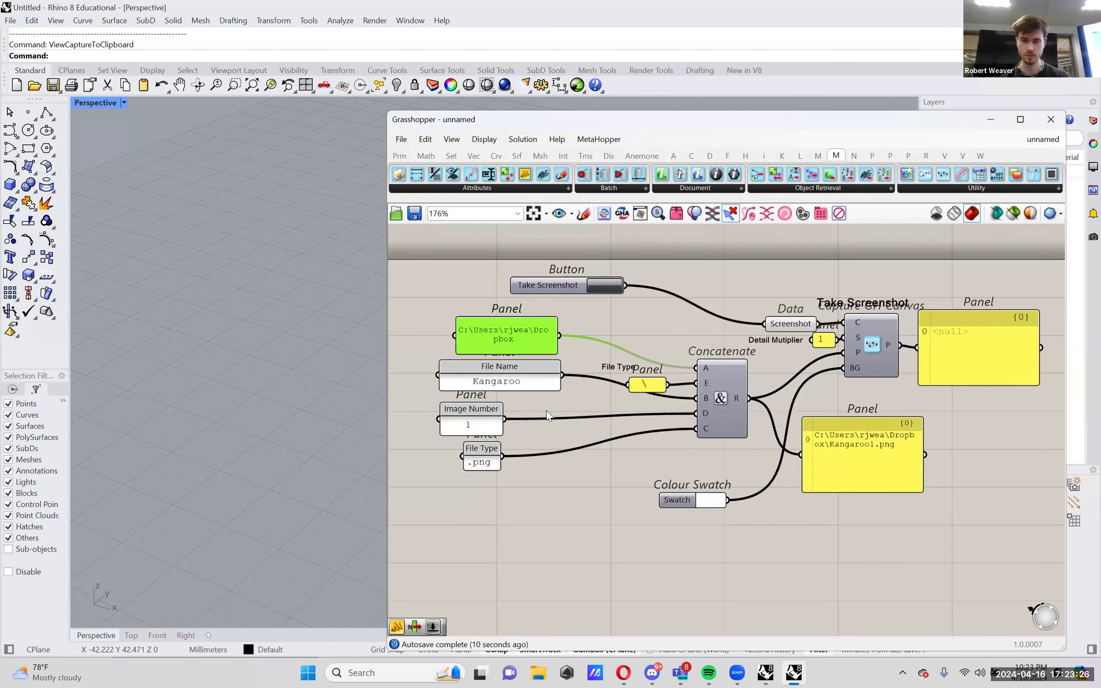
right_click_drag(636, 387, 670, 388)
left_click_drag(686, 389, 704, 388)
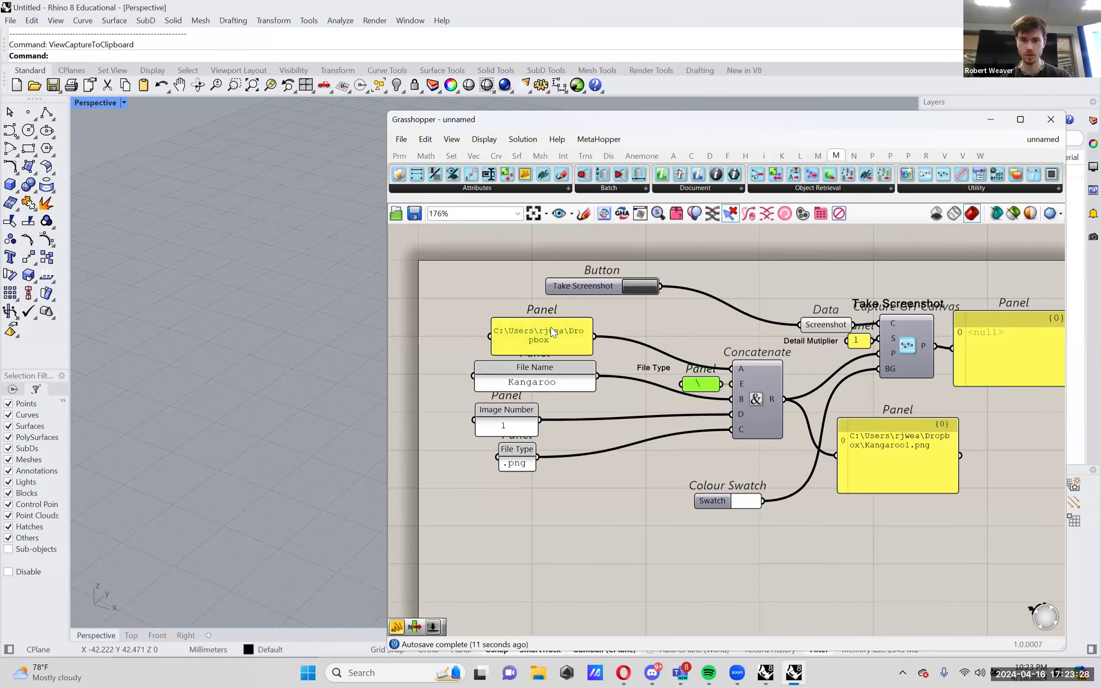
- Colour the Dropbox path panel cyan, tidy its position, and switch to File Explorer
right_click(550, 327)
mouse_move(635, 533)
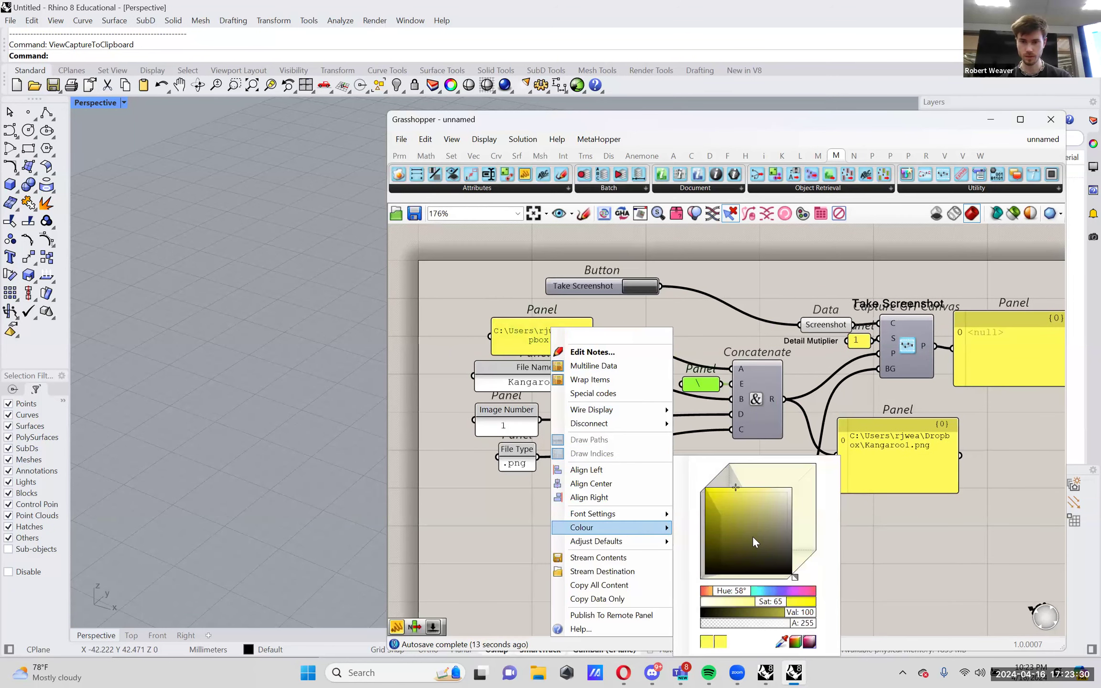
left_click(739, 591)
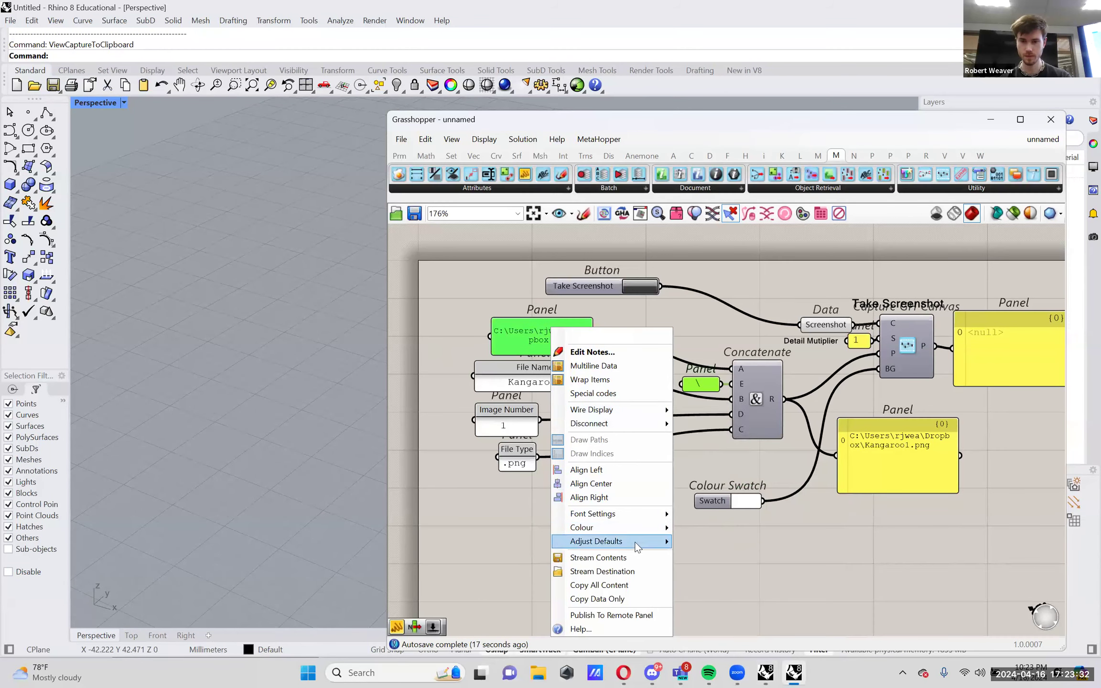
mouse_move(635, 530)
left_click(757, 591)
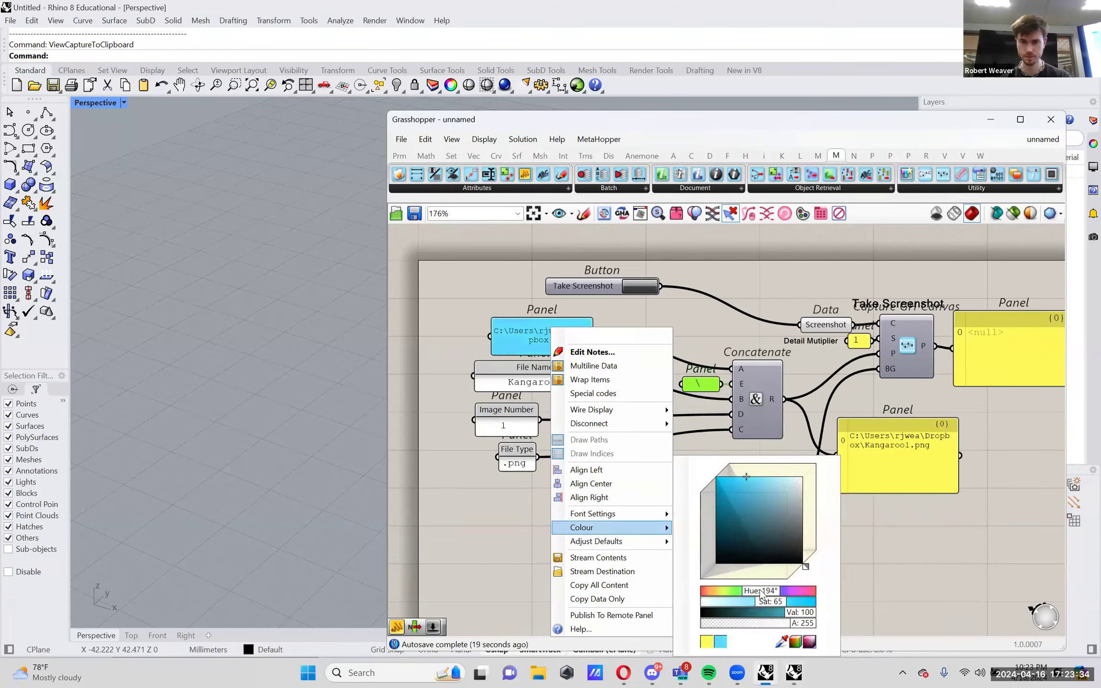
left_click(534, 333)
left_click_drag(535, 333, 521, 328)
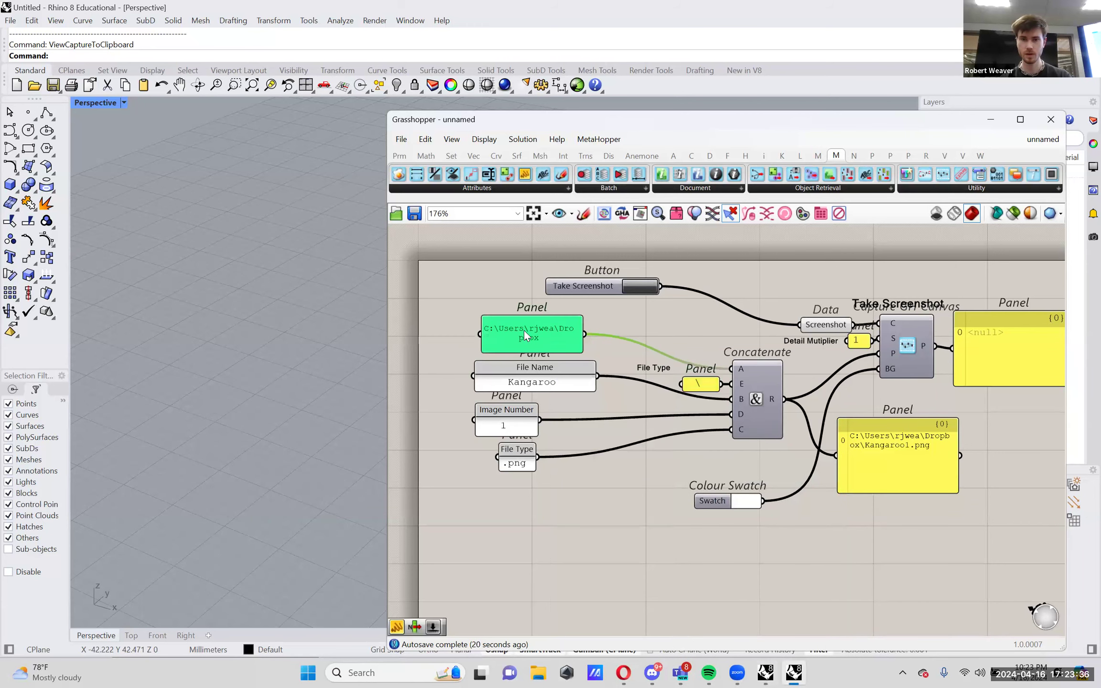
right_click_drag(732, 461, 724, 458)
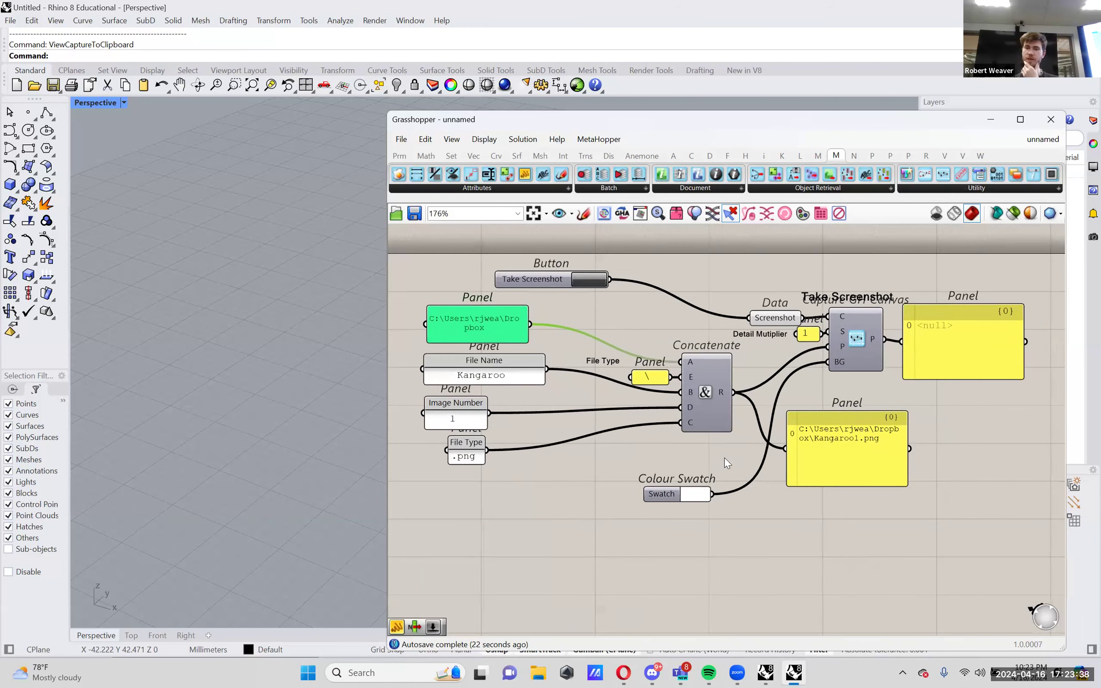
left_click(621, 332)
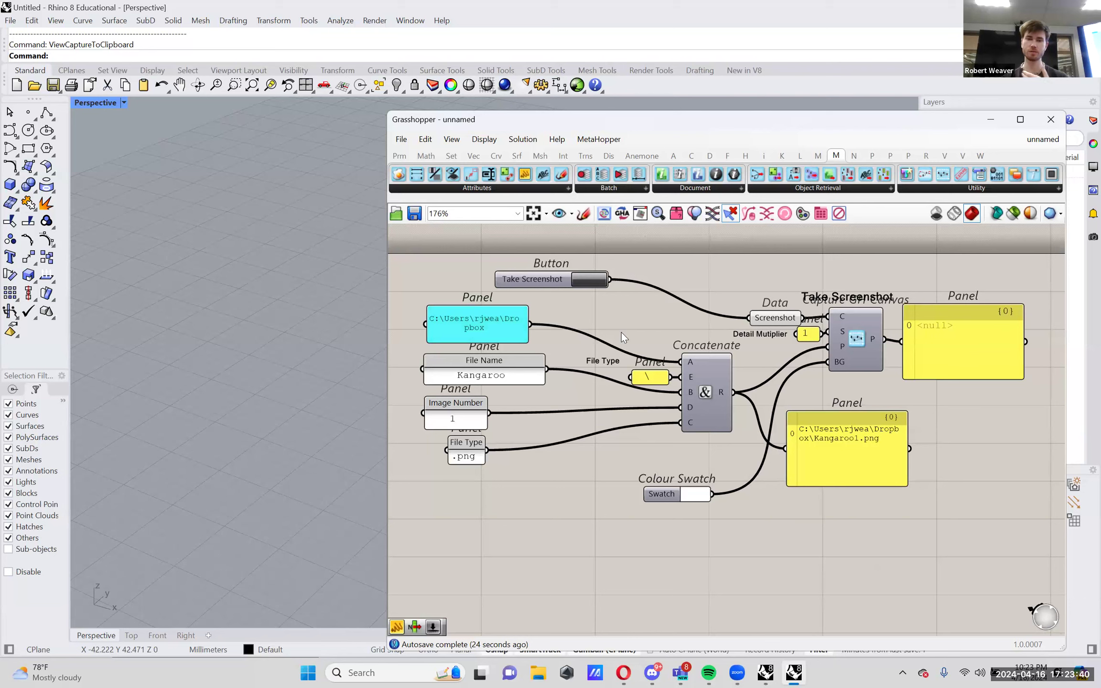
right_click_drag(500, 324, 578, 317)
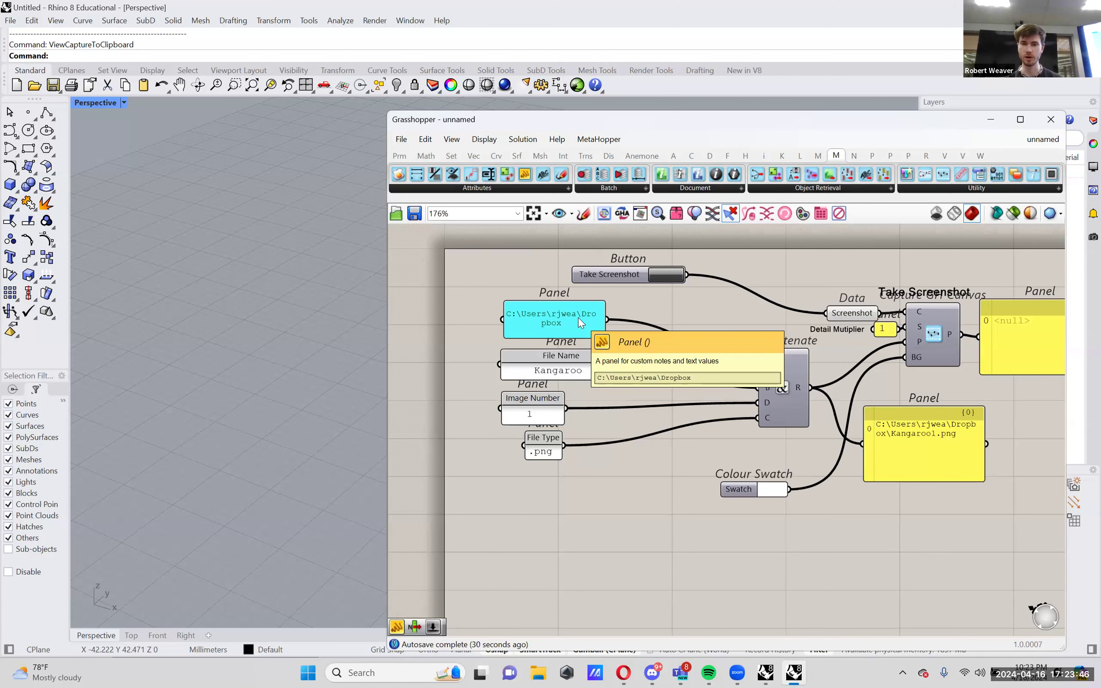
left_click(536, 664)
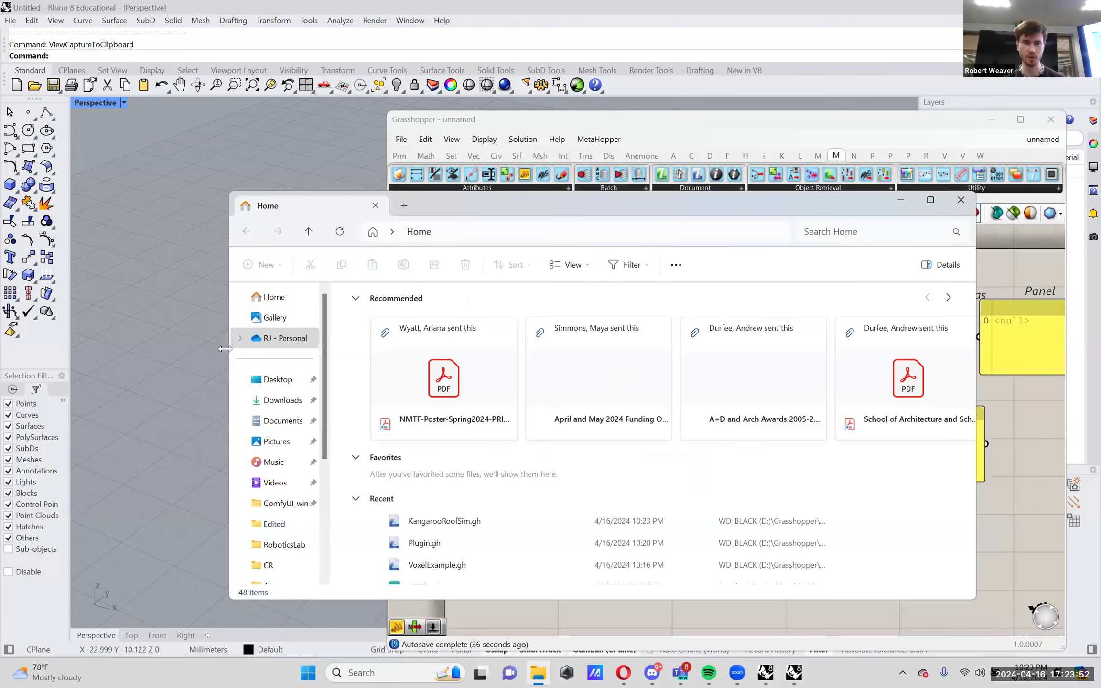
- Copy the Downloads folder's path with Copy as path in File Explorer
right_click(275, 407)
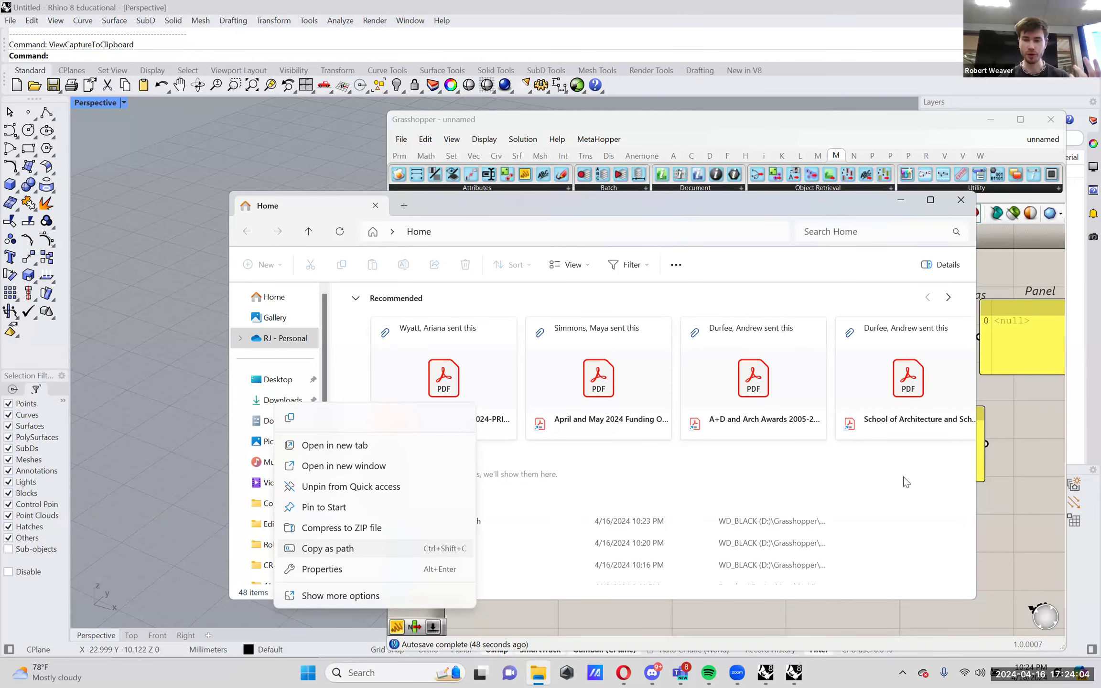
left_click(568, 294)
scroll(568, 294, "up", 2)
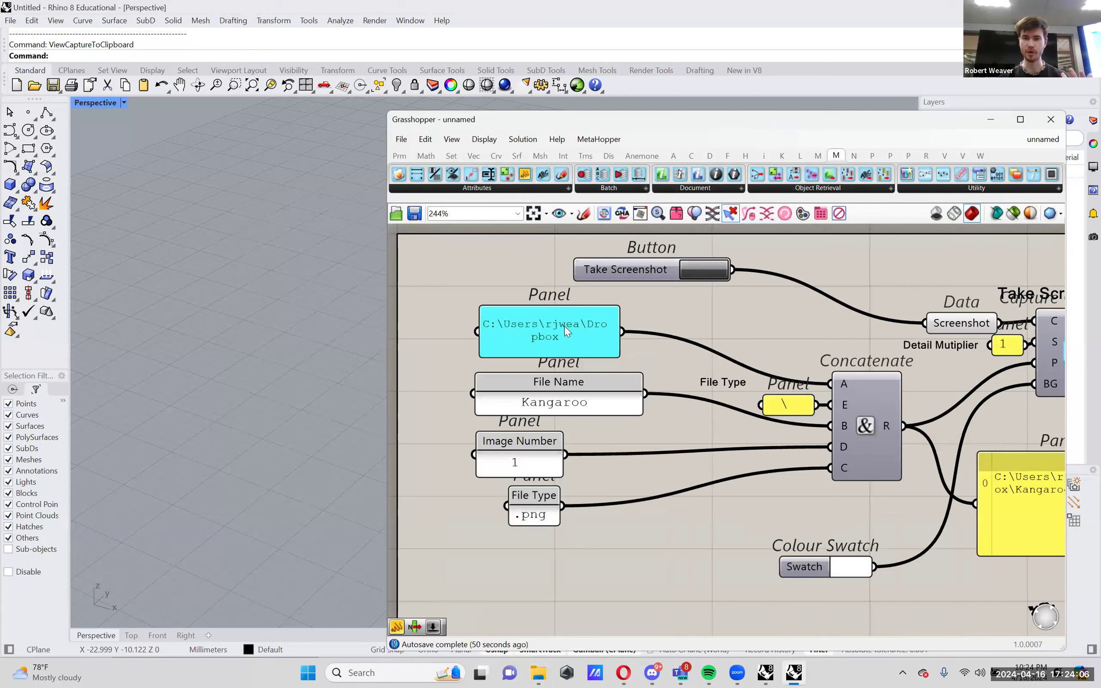
double_click(564, 326)
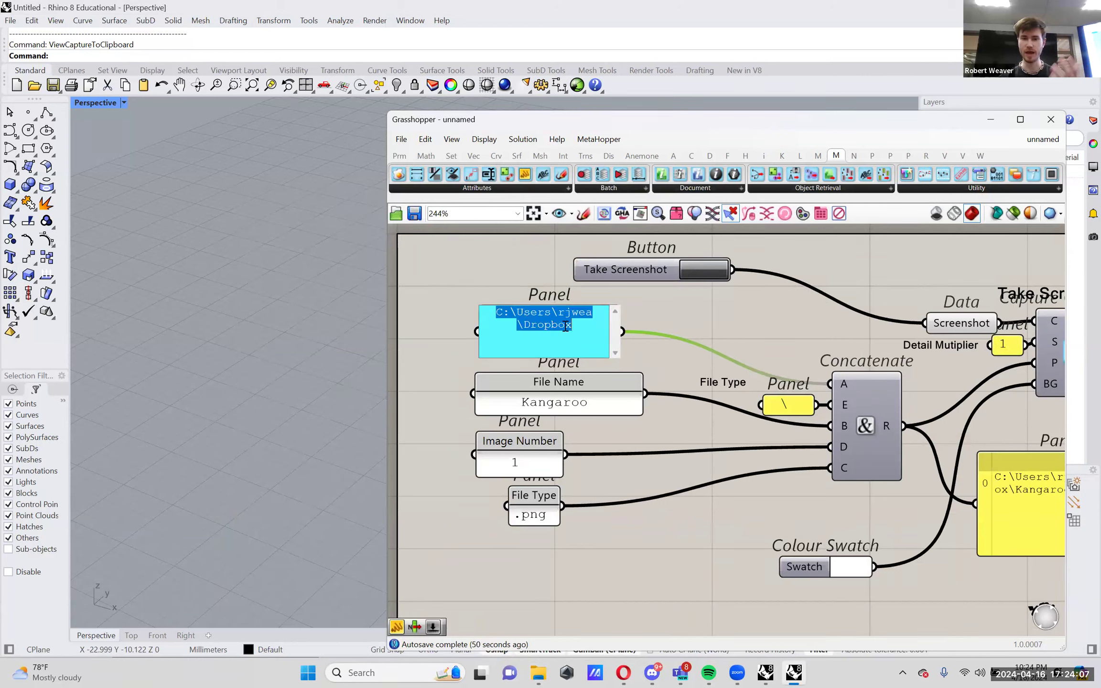
left_click(591, 328)
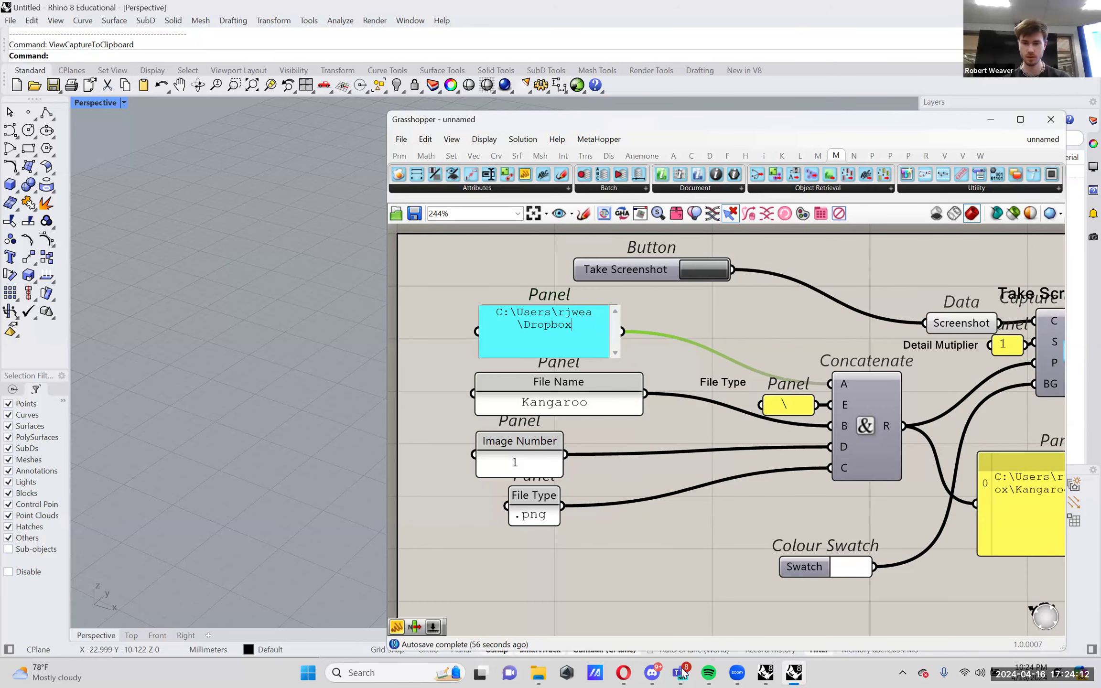
left_click(538, 672)
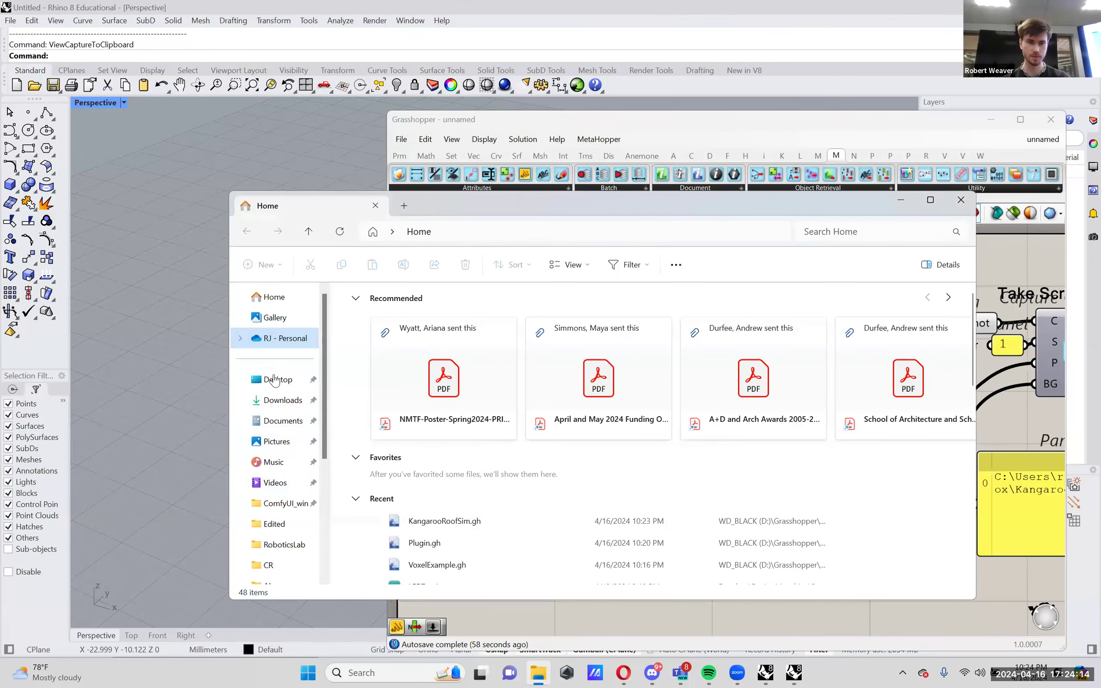
right_click(276, 400)
left_click(257, 405)
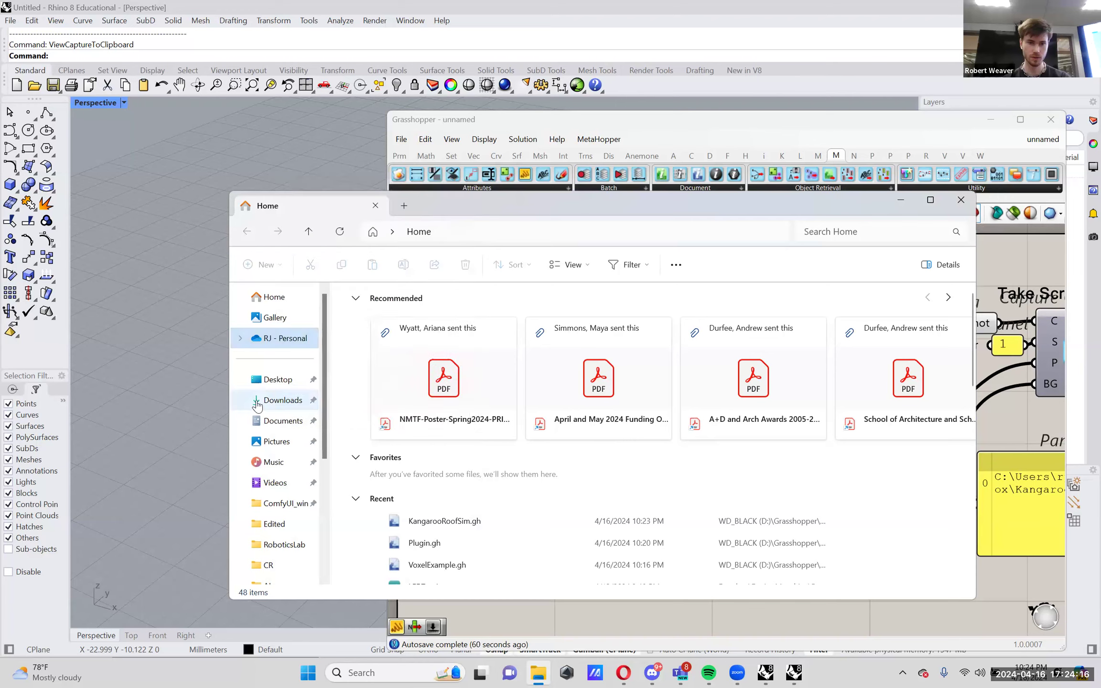
left_click(257, 405)
right_click(270, 400)
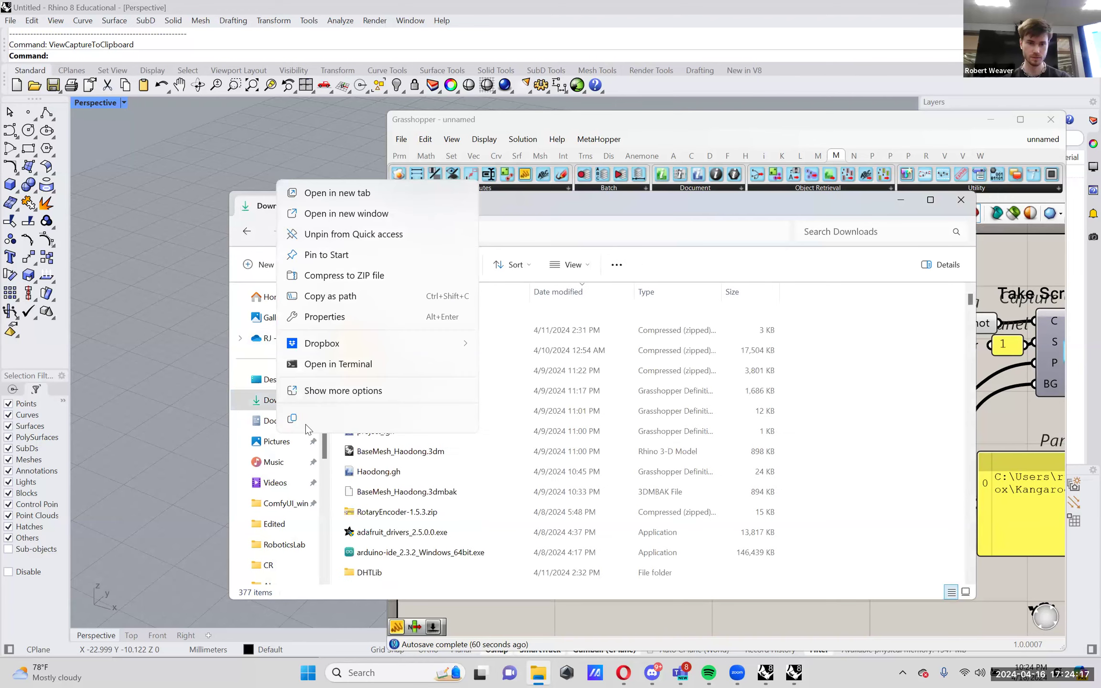
left_click(344, 296)
- Paste the Downloads path into the cyan panel, strip the quotes, and commit
left_click(1012, 424)
double_click(571, 328)
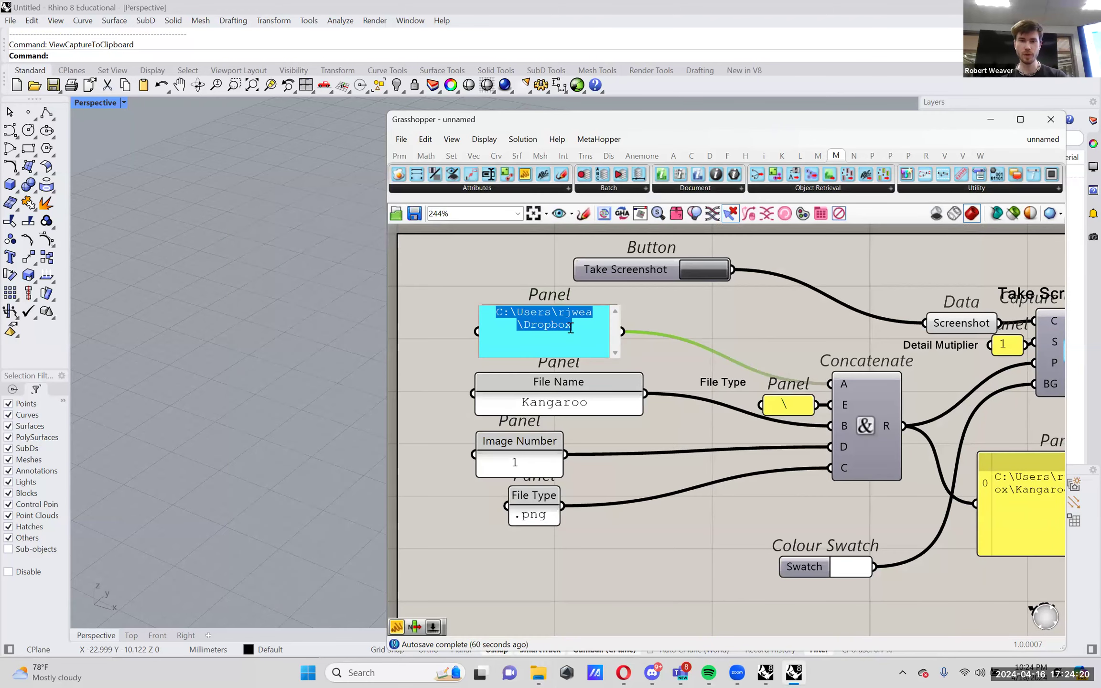
key("ctrl+v")
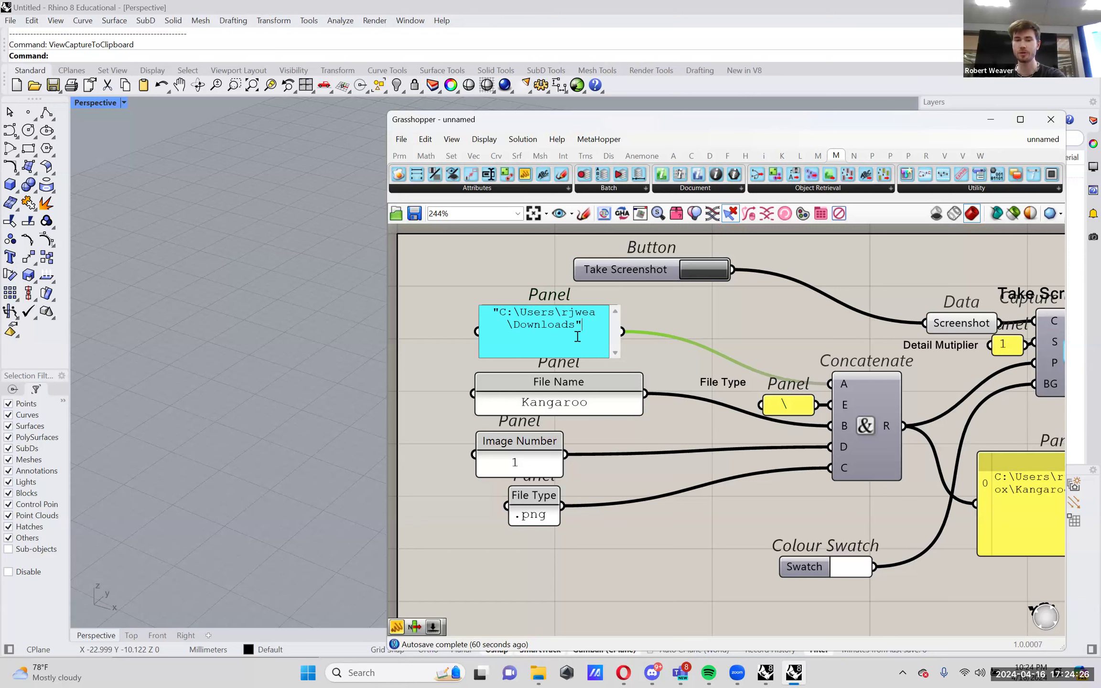
key("BackSpace")
left_click(497, 313)
key("BackSpace")
key("BackSpace")
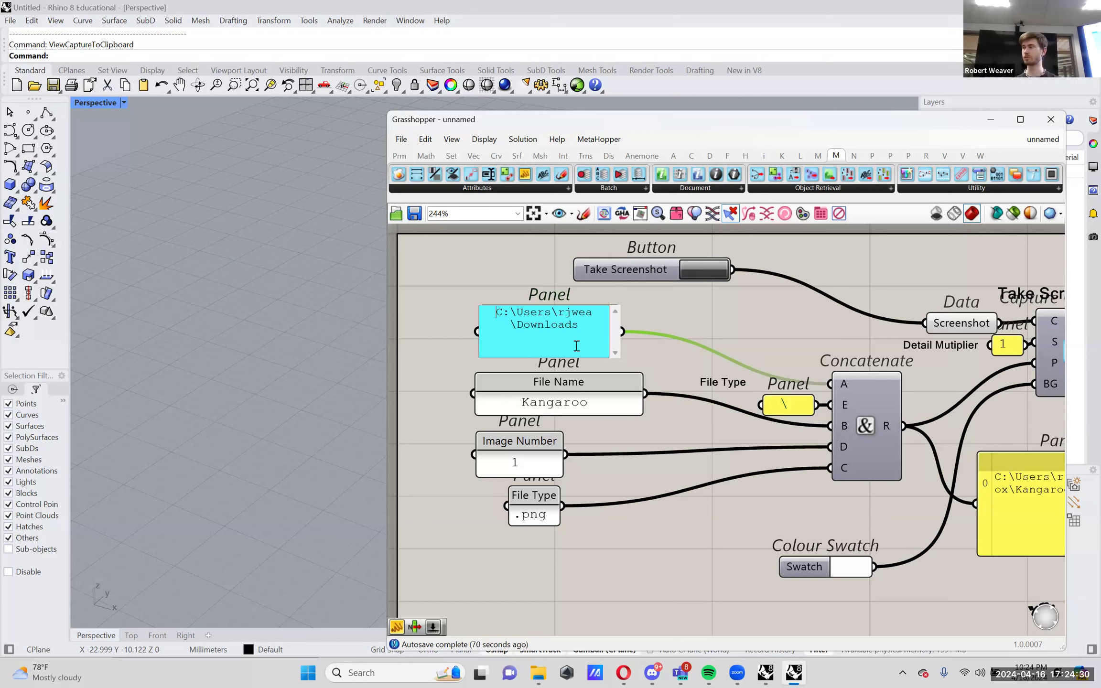
left_click(700, 321)
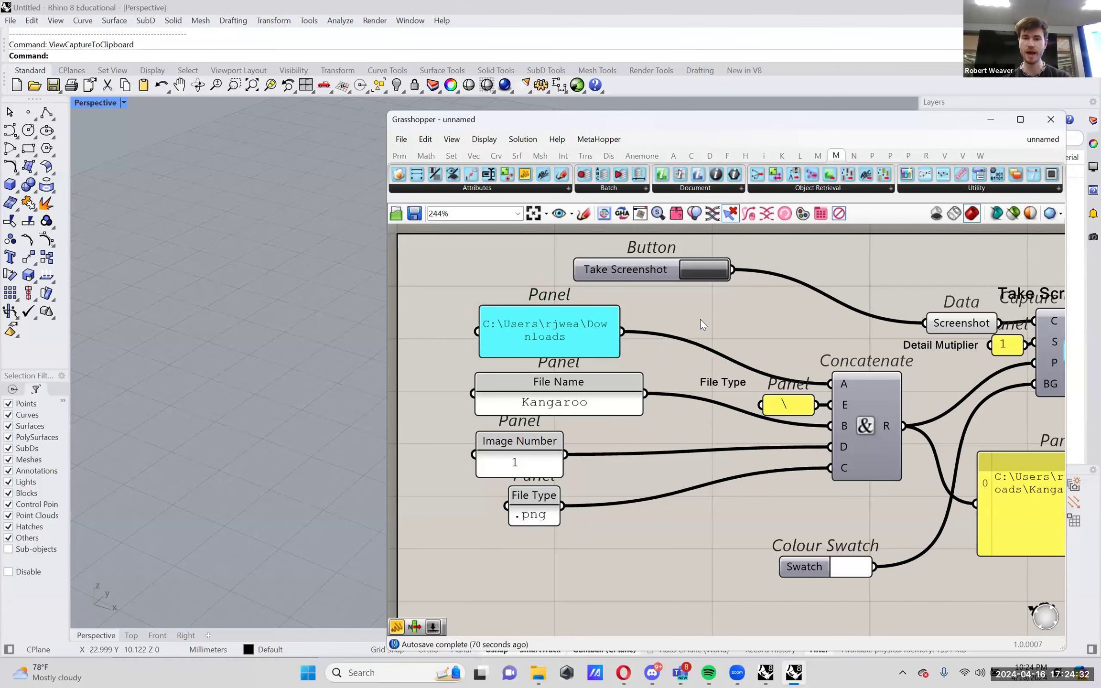
scroll(700, 320, "down", 1)
- Replace the File Name panel's text 'Kangaroo' with 'Screenshot'
right_click_drag(700, 320, 646, 332)
scroll(576, 396, "up", 2)
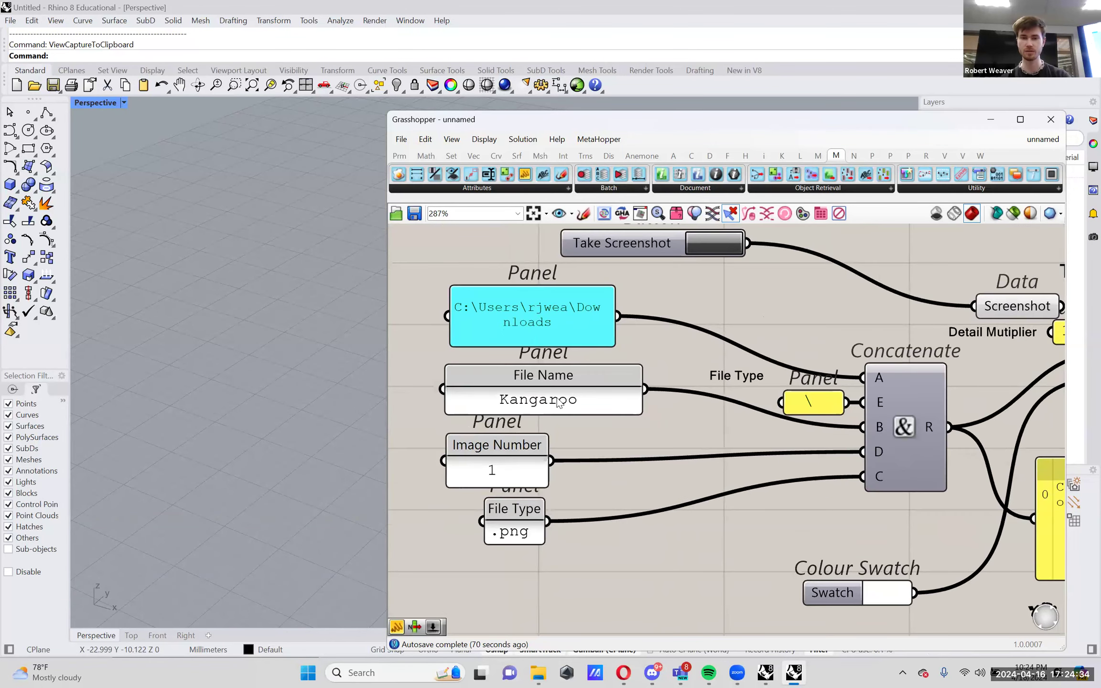
double_click(560, 403)
type("Screenshot")
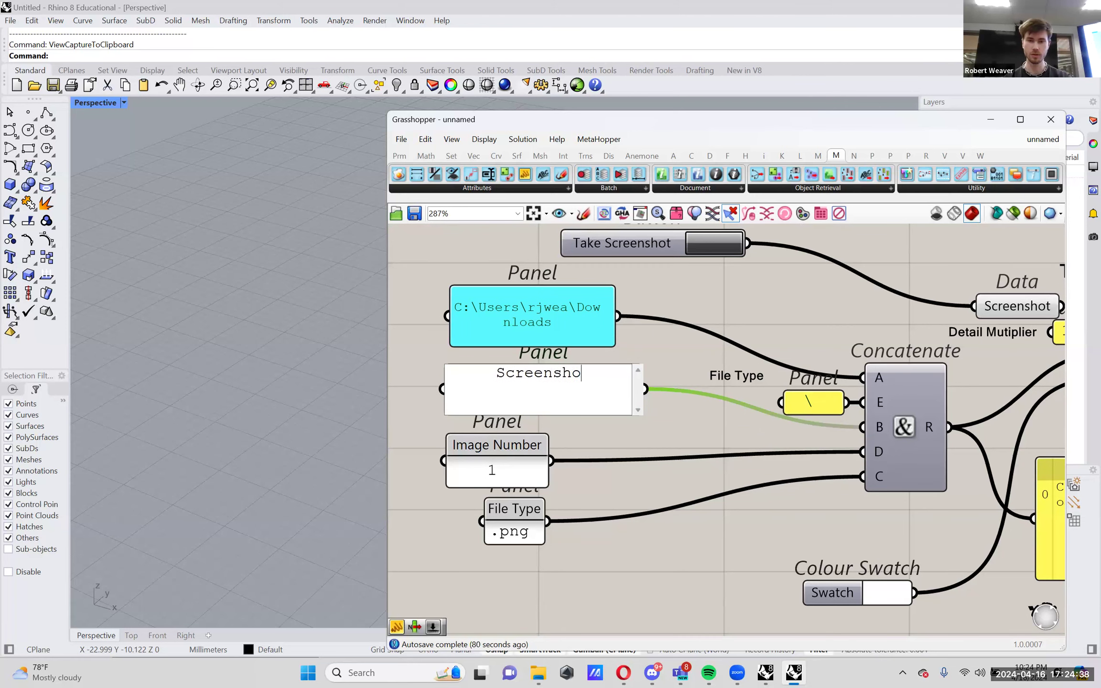
left_click(735, 298)
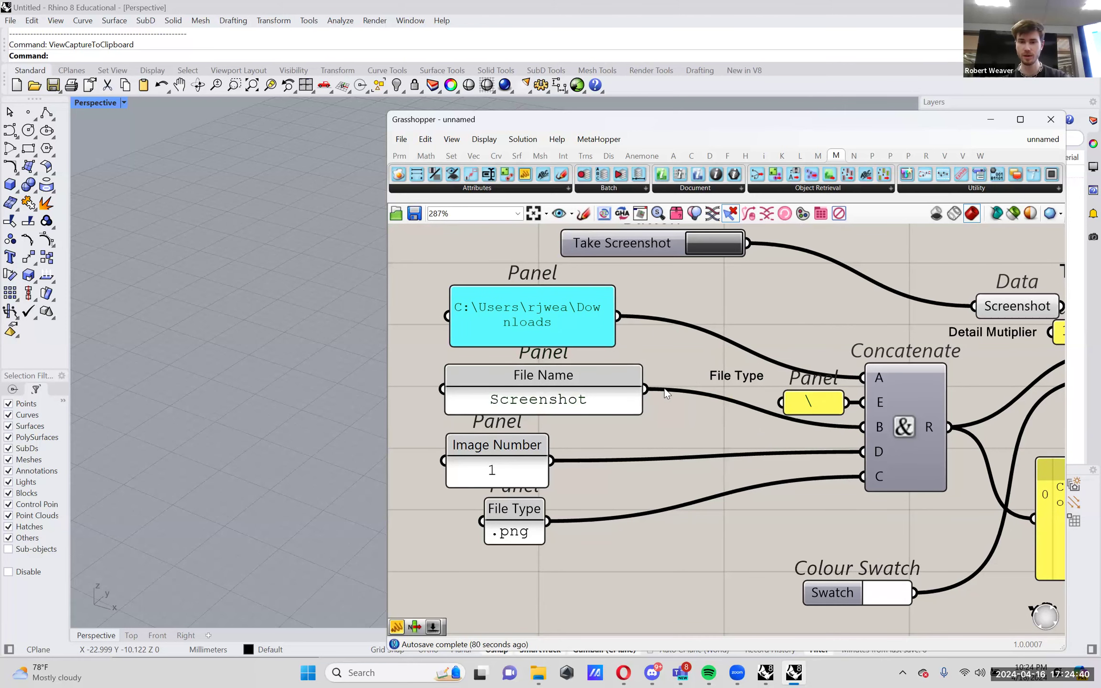
scroll(669, 389, "down", 1)
scroll(524, 494, "up", 1)
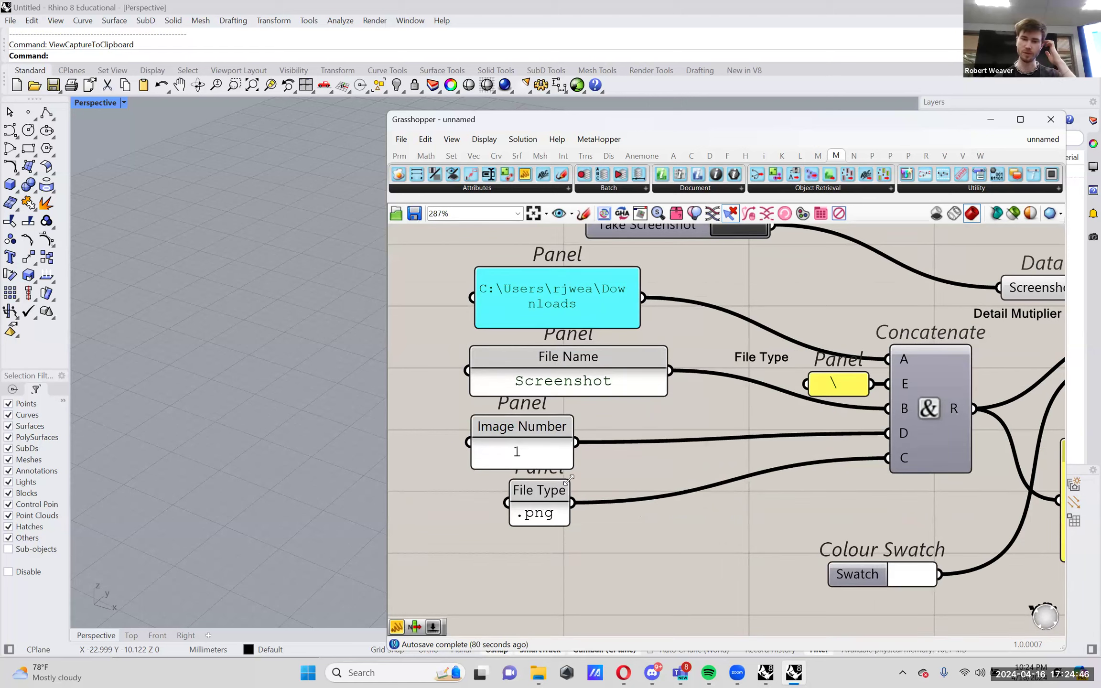
- Frame the definition and capture the canvas as Screenshot1.png in Downloads
scroll(576, 486, "down", 2)
scroll(556, 506, "up", 1)
right_click_drag(698, 495, 502, 516)
right_click_drag(630, 513, 653, 516)
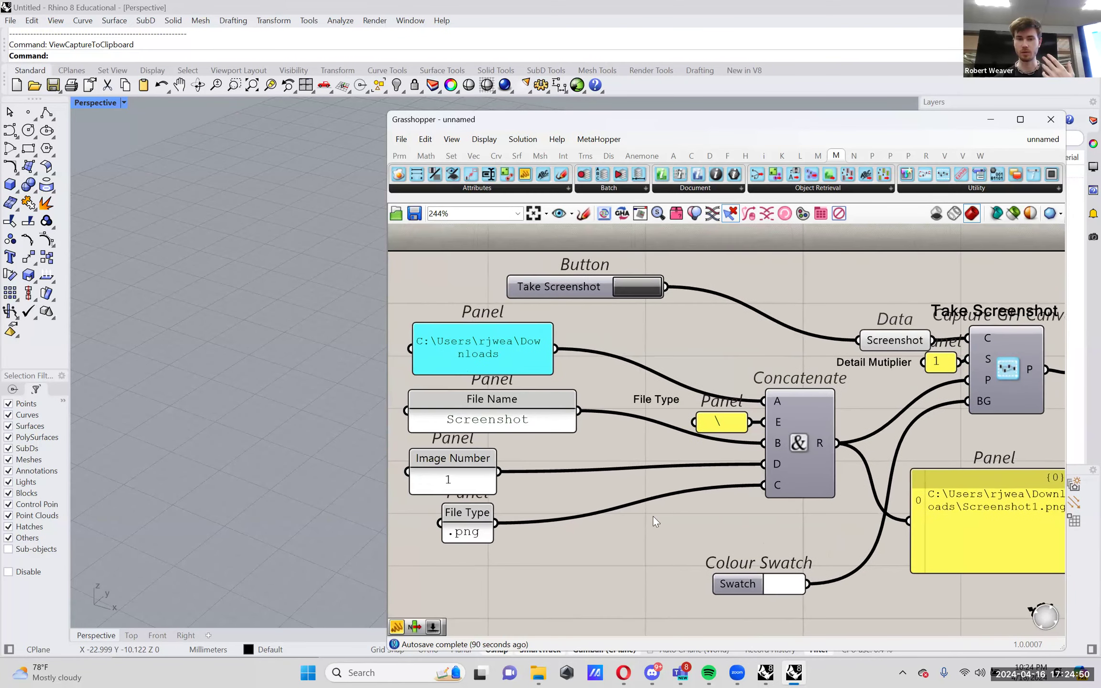
left_click(497, 343)
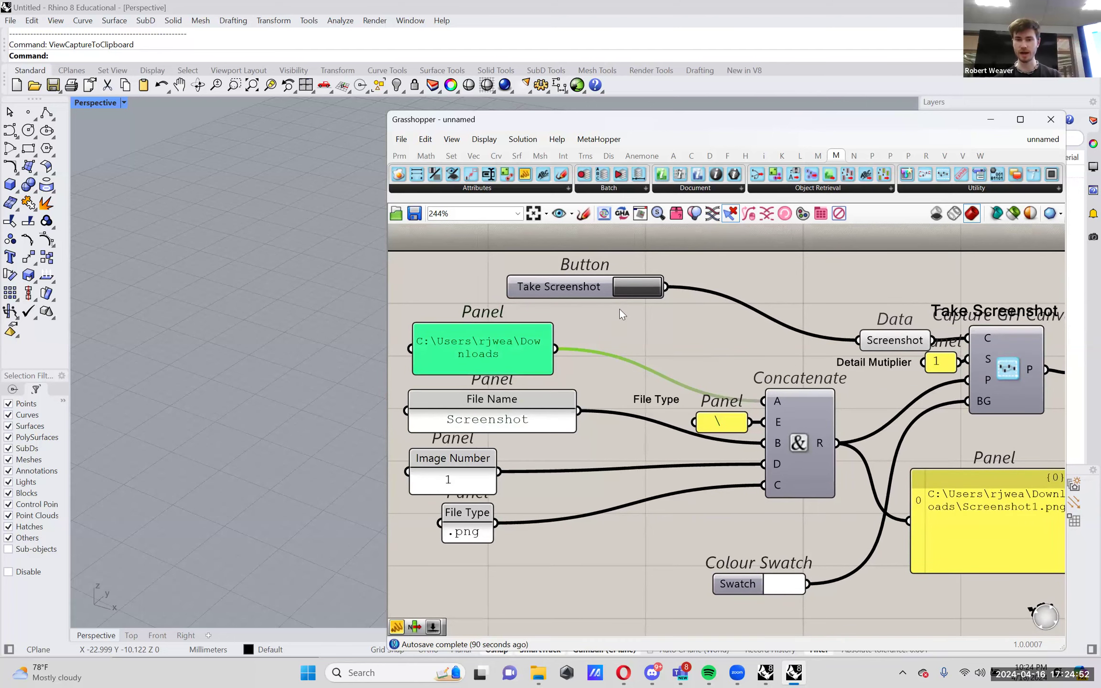
left_click(628, 289)
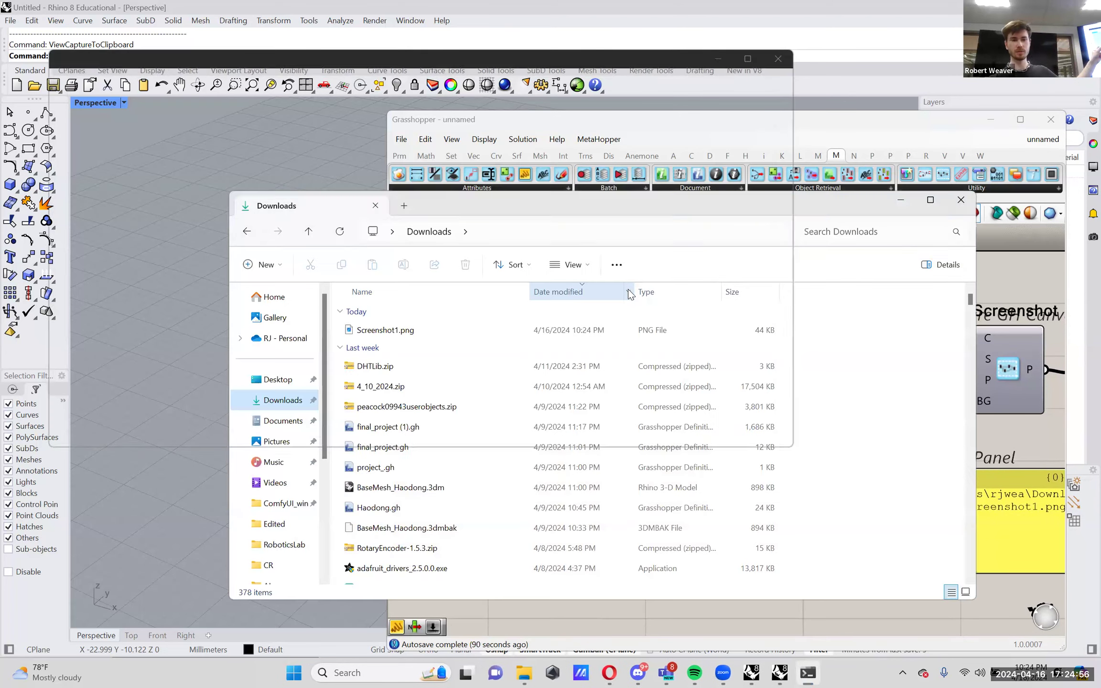
- Open Screenshot1.png in Photos, zoom in to check it, and close it
double_click(477, 330)
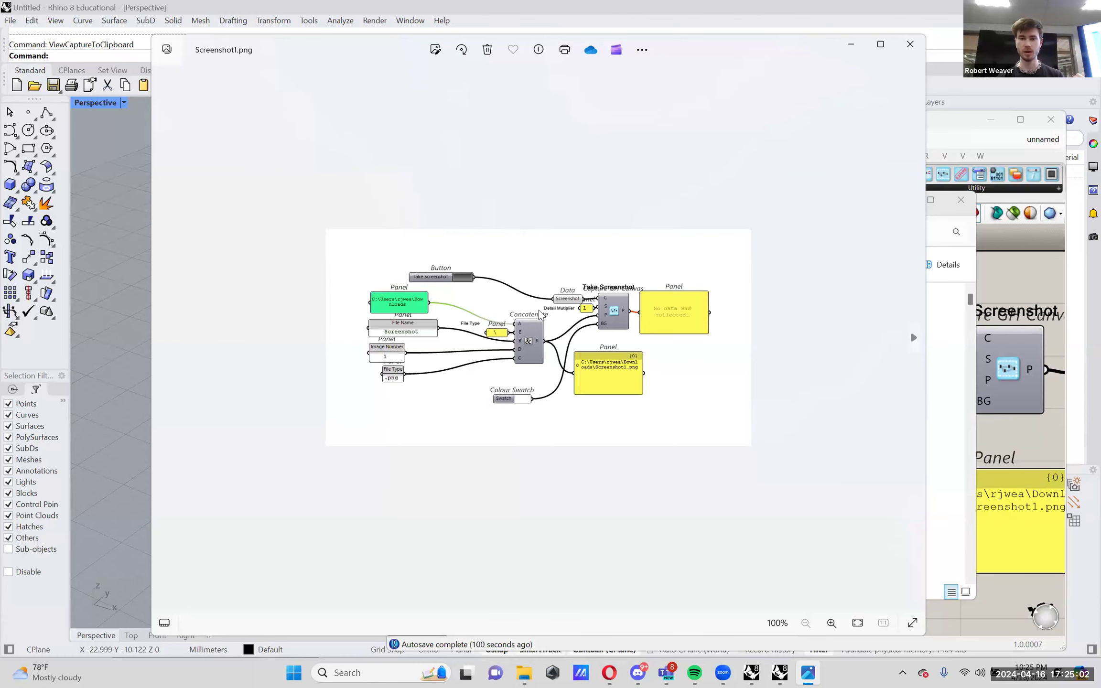
scroll(540, 316, "up", 3)
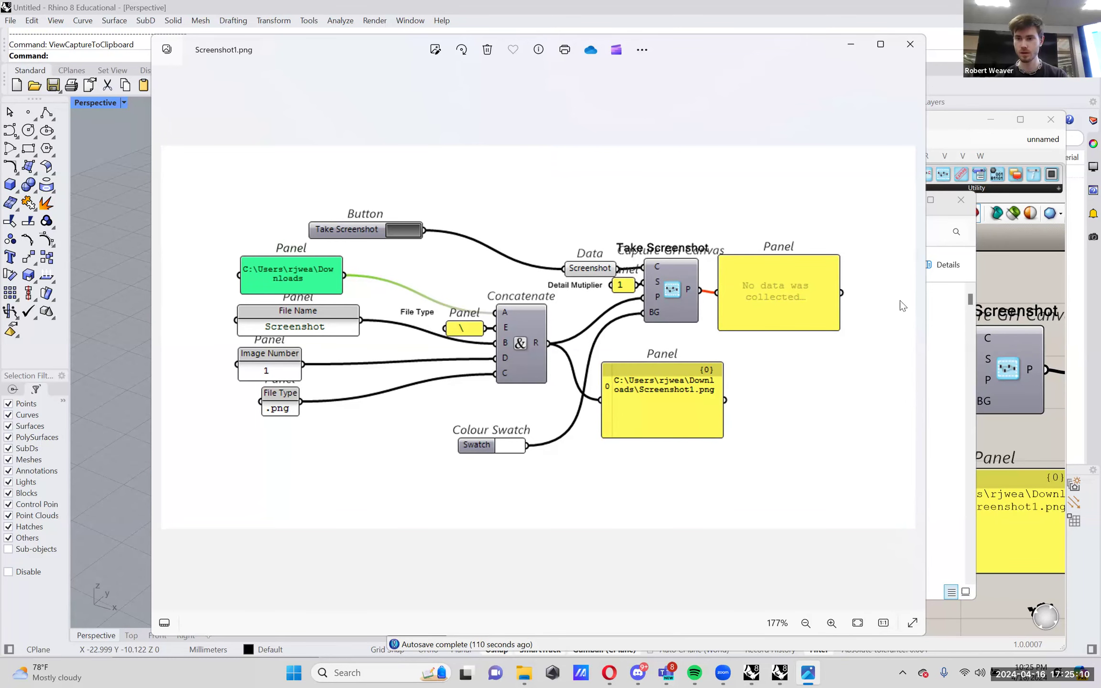
key("alt+F4")
- Rearrange the output and file path panels and move the Colour Swatch toward Concatenate
scroll(726, 387, "up", 2)
left_click_drag(835, 370, 833, 335)
right_click_drag(936, 361, 1079, 387)
left_click_drag(835, 463, 867, 426)
mouse_move(643, 526)
left_mouse_down()
mouse_move(750, 379)
mouse_move(657, 532)
left_mouse_up()
- Add a Scribble note reading 'Background Color' and group it with the Colour Swatch
right_click(657, 532)
left_click(632, 559)
double_click(632, 559)
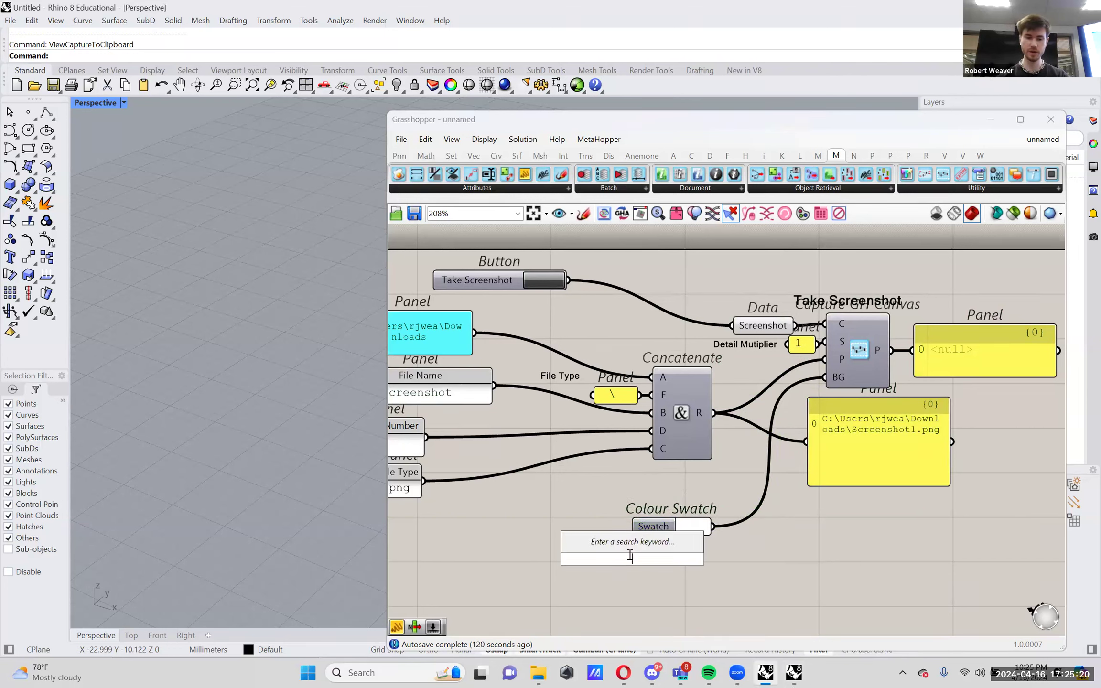
type("scribble")
key("Return")
left_click_drag(643, 560, 685, 482)
double_click(685, 481)
type("Background Color")
left_click(716, 572)
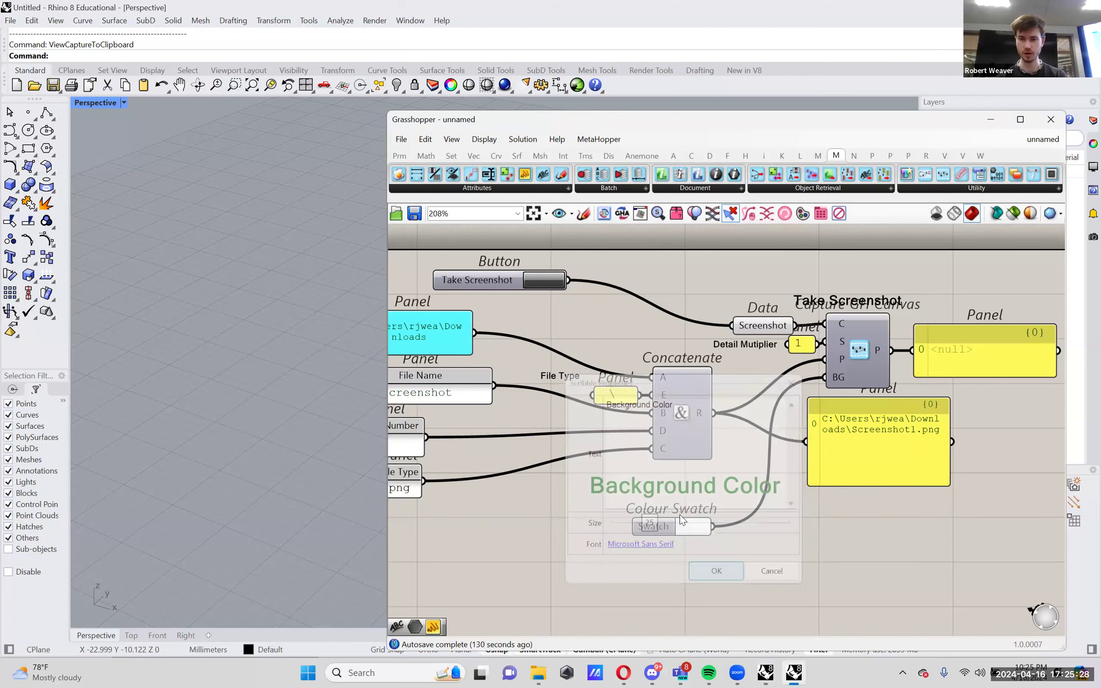
mouse_move(633, 479)
left_mouse_down()
mouse_move(611, 518)
mouse_move(759, 591)
left_mouse_up()
right_click(502, 564)
left_click(531, 560)
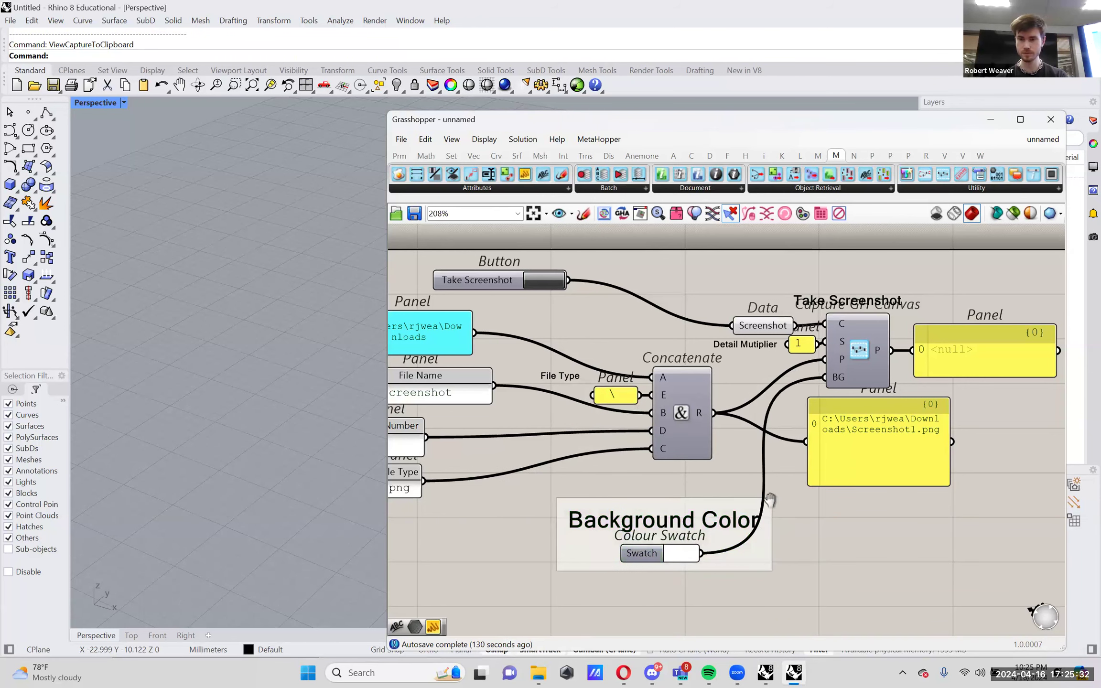
- Reposition the path panel, Data component and Take Screenshot button, then bring up Save
right_click_drag(770, 499, 709, 505)
left_click_drag(815, 487, 936, 428)
right_click_drag(759, 430, 830, 434)
left_click_drag(752, 333, 726, 319)
left_click(503, 286)
right_click_drag(502, 285, 630, 283)
left_click_drag(630, 283, 584, 279)
right_click_drag(624, 399, 611, 399)
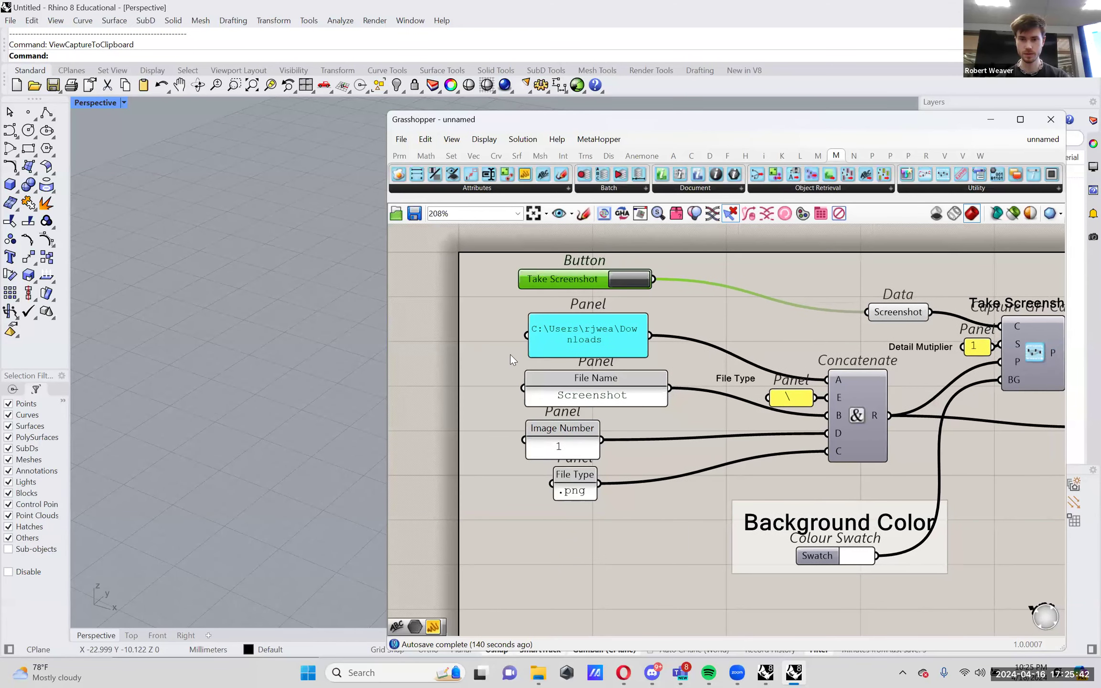
left_click(400, 139)
left_click(442, 208)
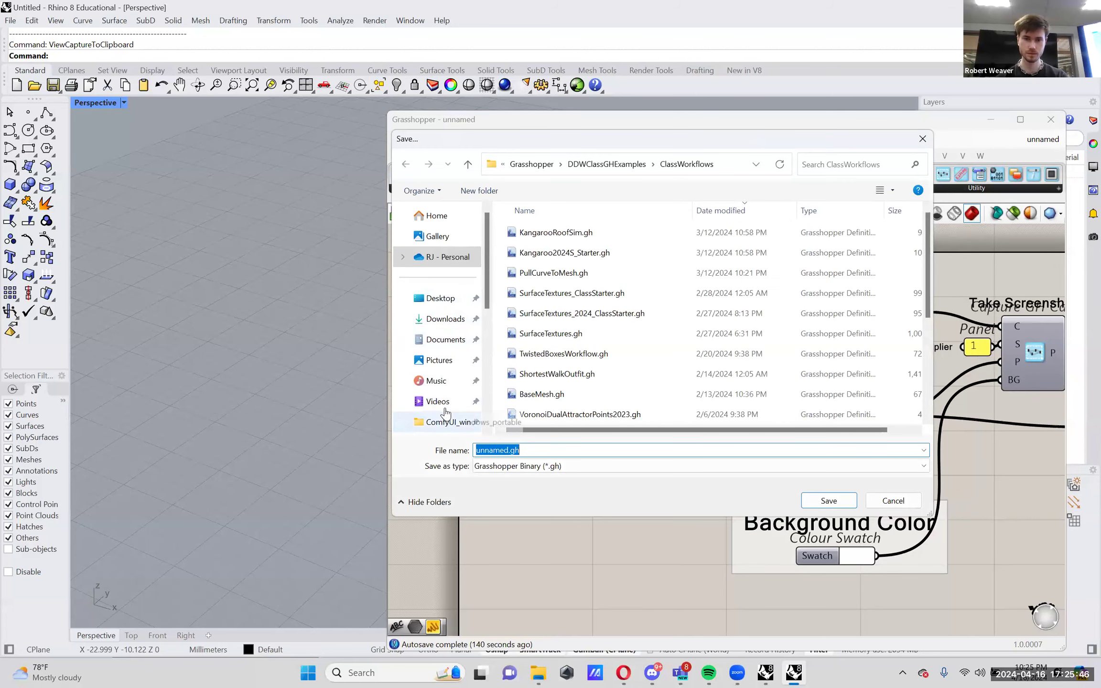
- Save the definition as ScreenshotTool in D:\Grasshopper\DDWClassGHExamples\Questions
scroll(444, 325, "down", 5)
left_click(449, 377)
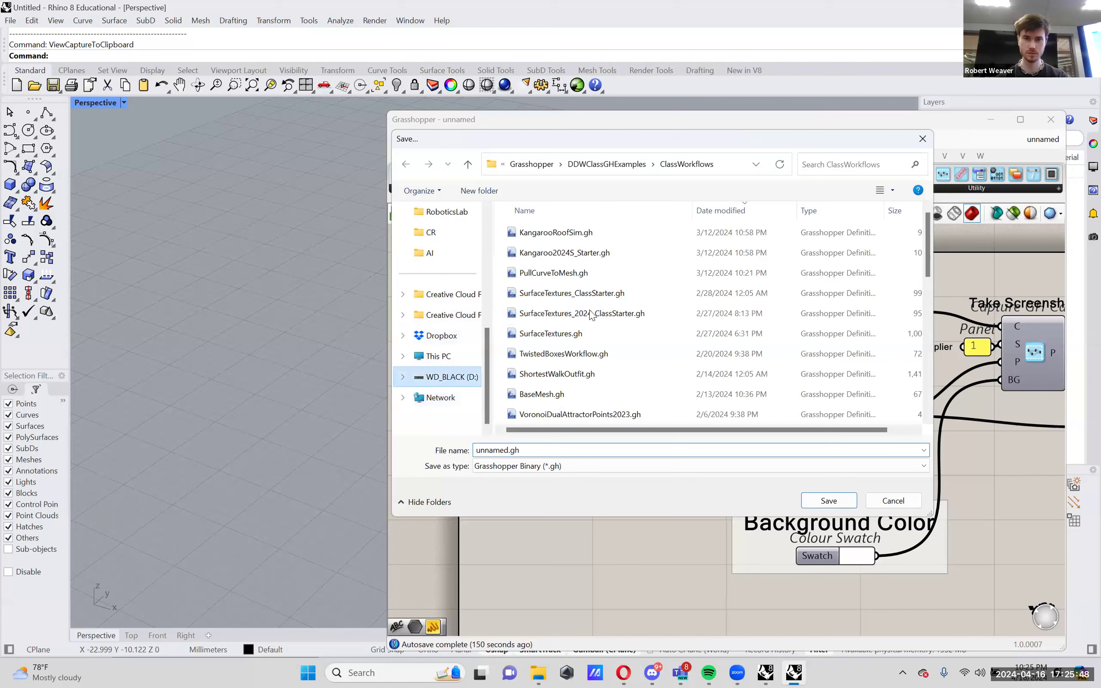
double_click(569, 354)
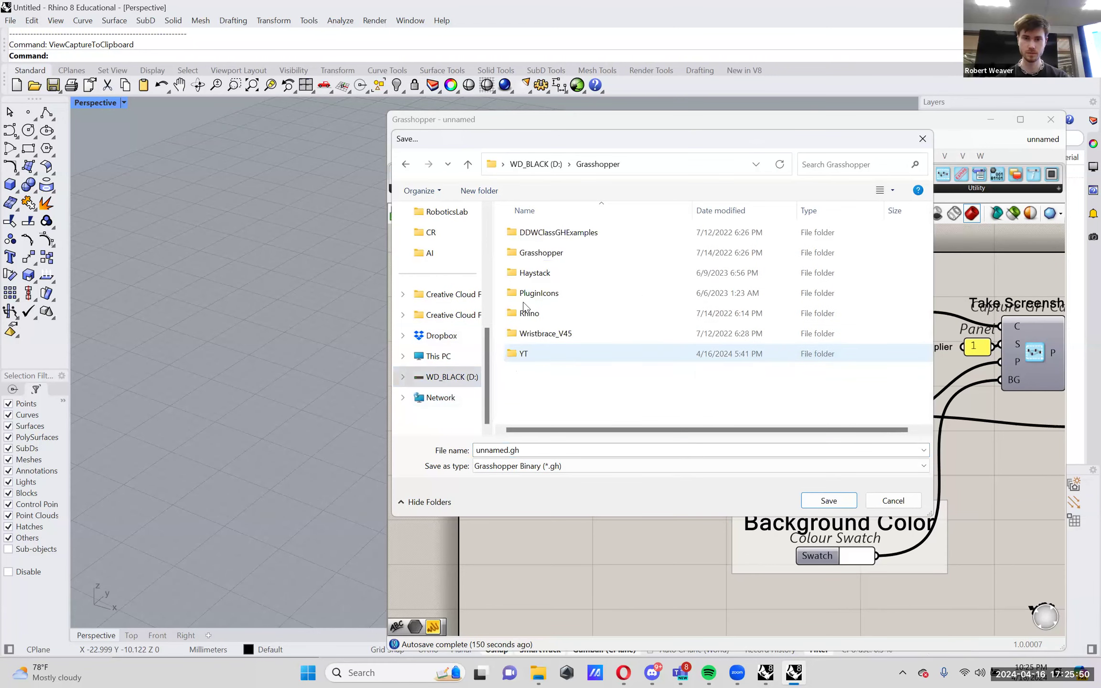
double_click(620, 234)
scroll(600, 343, "down", 5)
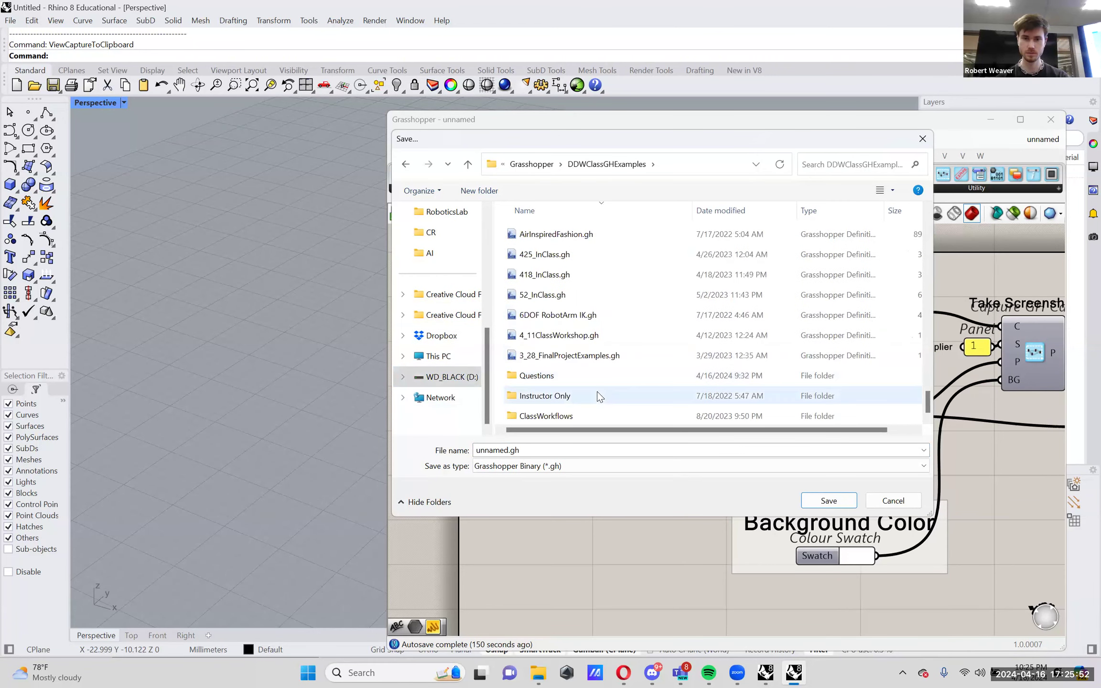
left_click(599, 381)
double_click(599, 381)
left_click(586, 450)
type("ScreenshotTool")
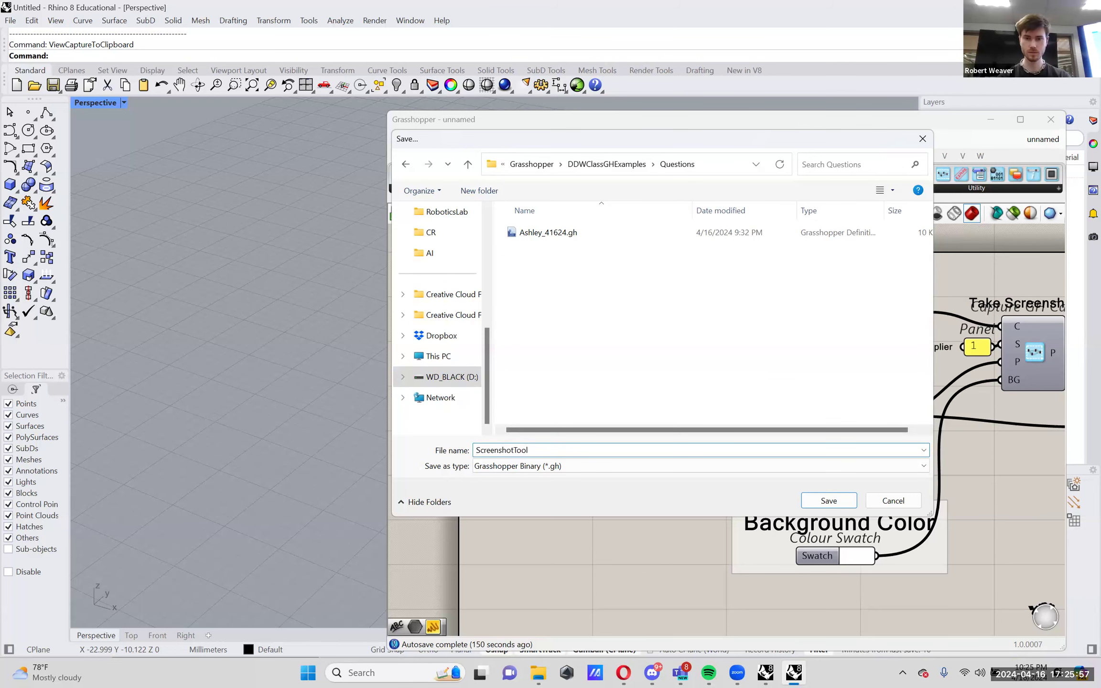
key("Return")
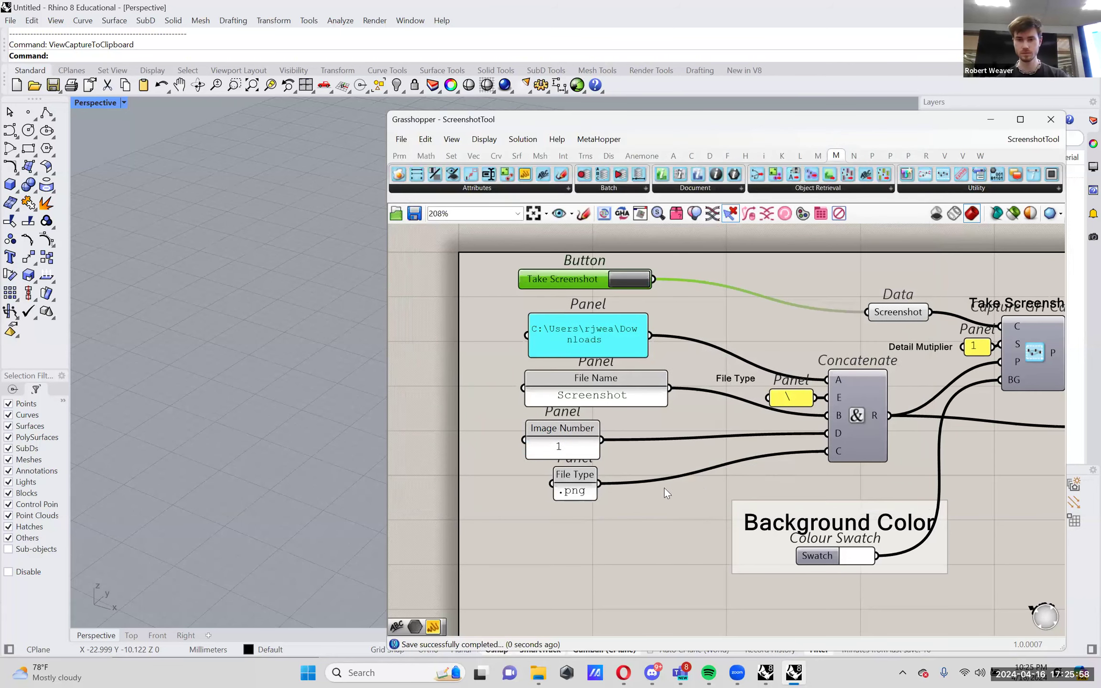
left_click(656, 672)
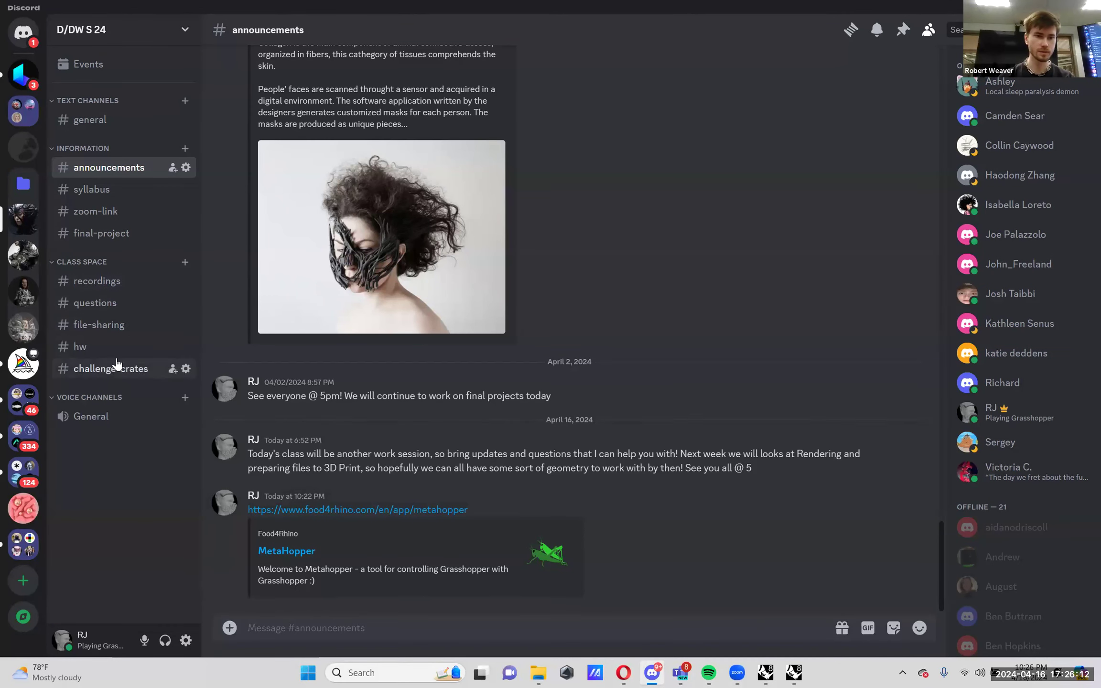
- Upload ScreenshotTool.gh from the Questions folder to the #file-sharing channel
left_click(126, 325)
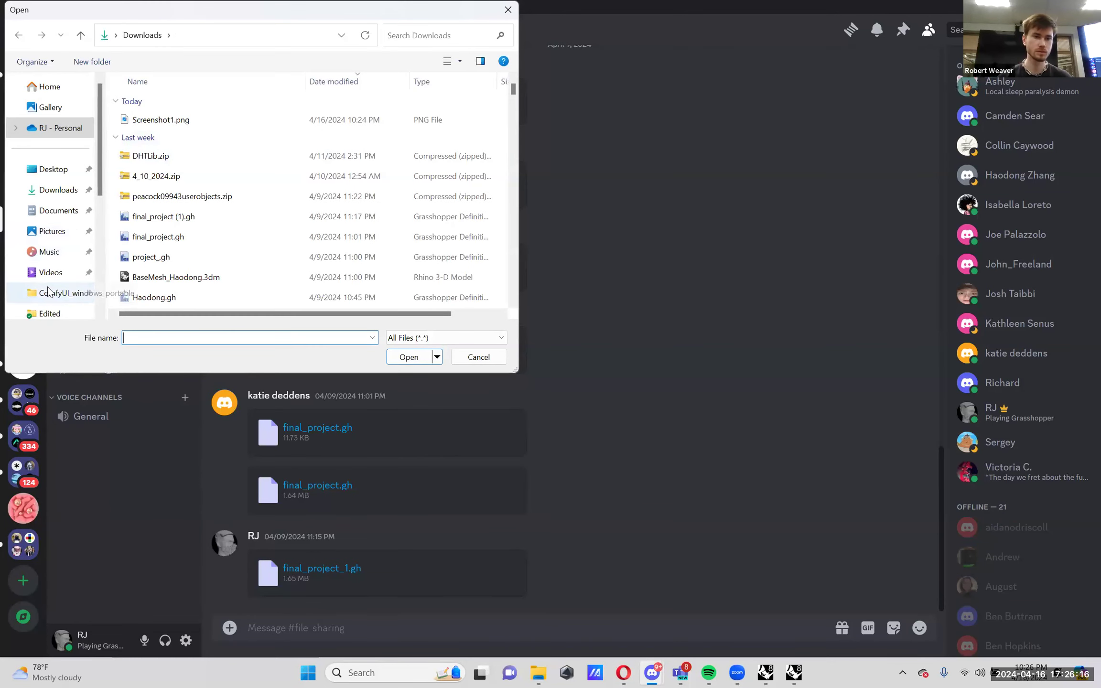
scroll(49, 292, "down", 4)
left_click(57, 247)
scroll(179, 270, "down", 3)
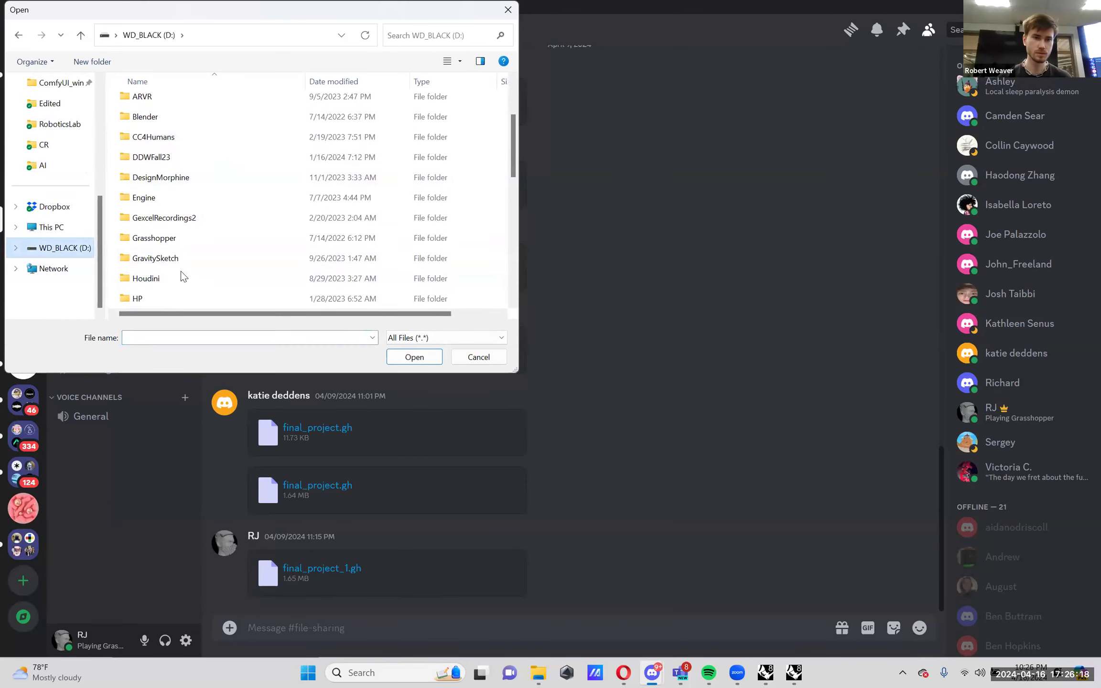
double_click(188, 241)
double_click(222, 105)
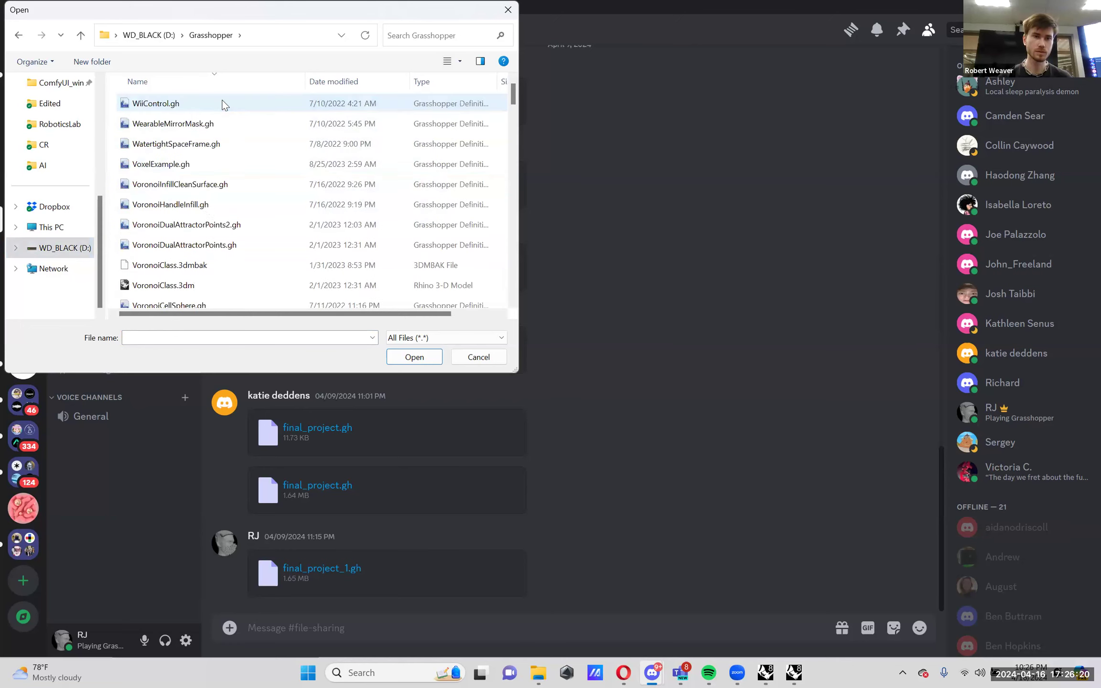
scroll(221, 143, "down", 10)
double_click(186, 267)
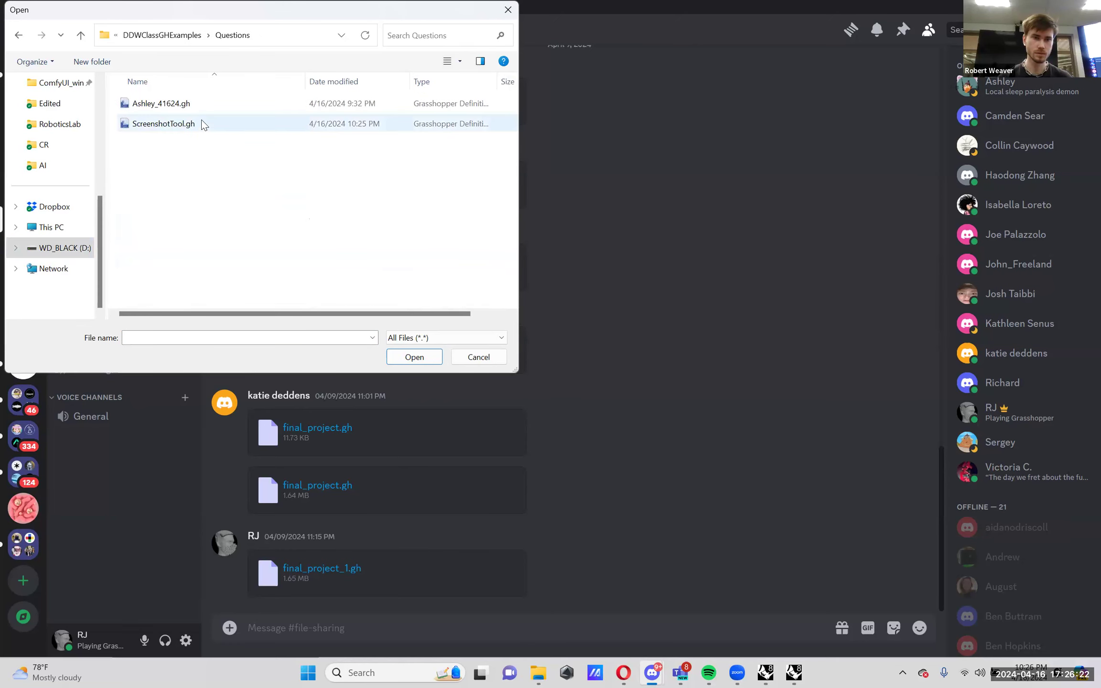
double_click(203, 125)
key("Return")
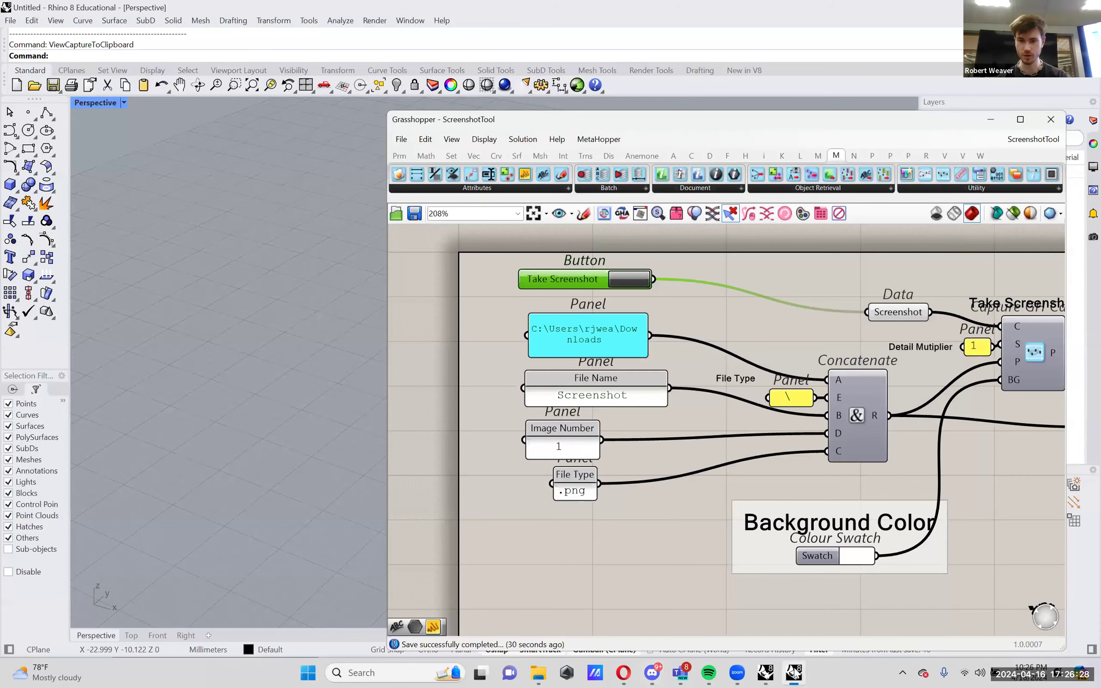
left_click(793, 673)
- Resize the Grasshopper window to sit beside the Rhino viewport and recentre the definition
scroll(639, 558, "down", 2)
right_click_drag(848, 517, 803, 492)
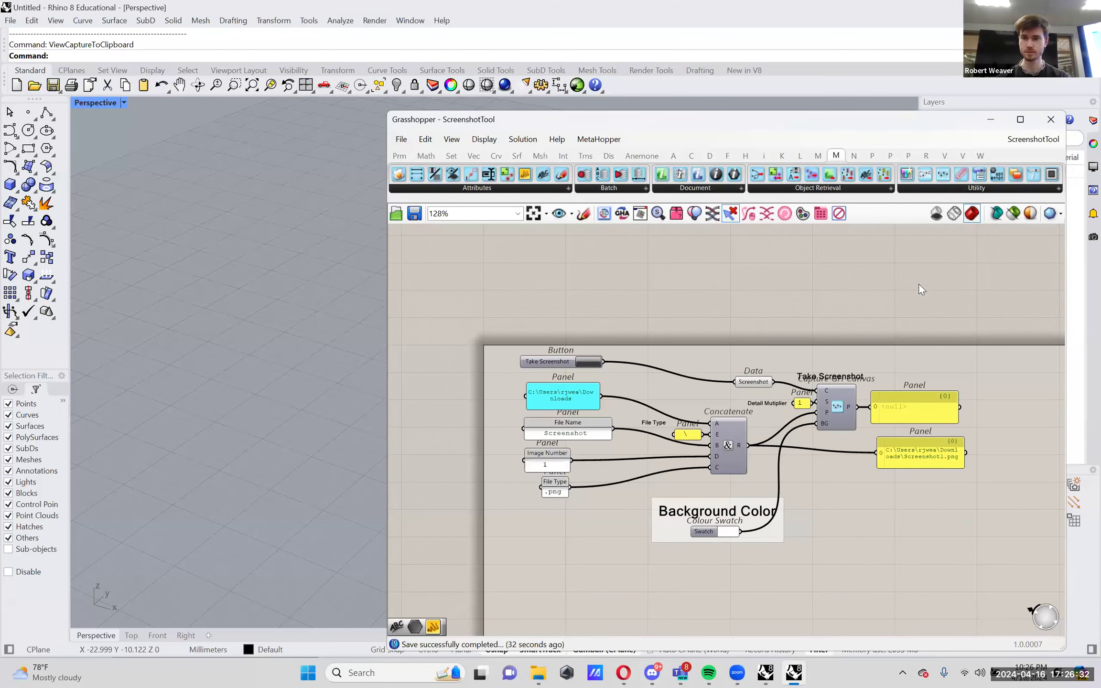
left_click_drag(387, 110, 566, 74)
scroll(978, 389, "up", 3)
left_click_drag(980, 403, 973, 406)
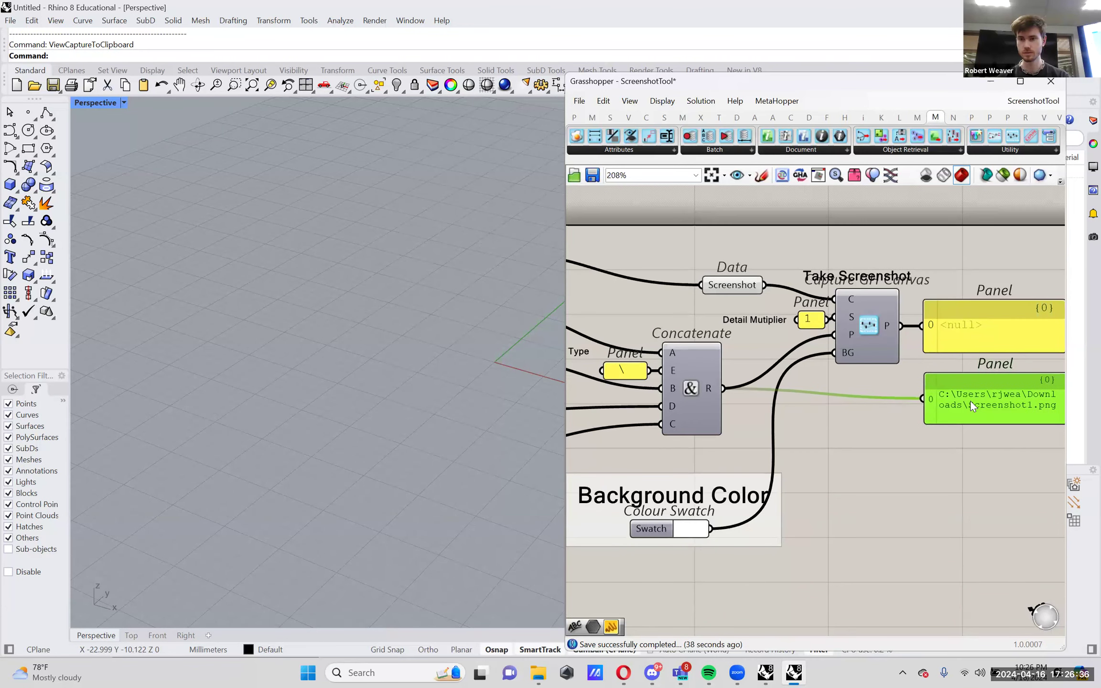
left_click(922, 475)
scroll(893, 475, "down", 1)
right_click_drag(892, 475, 949, 449)
scroll(931, 462, "down", 2)
right_click_drag(931, 462, 935, 461)
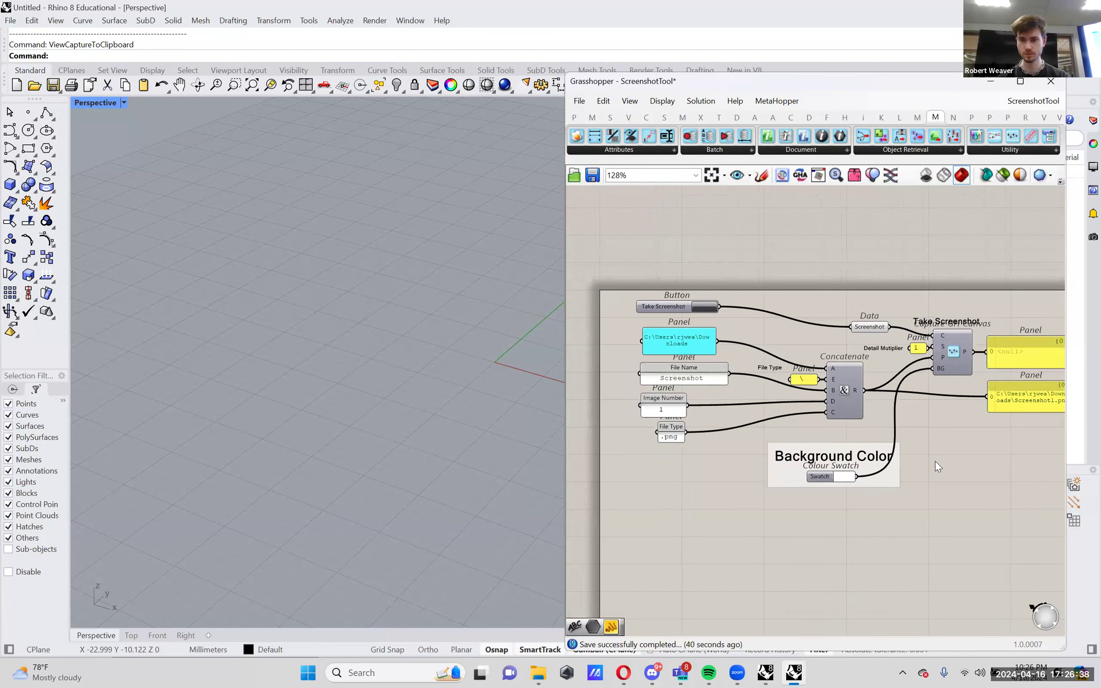
scroll(857, 460, "up", 3)
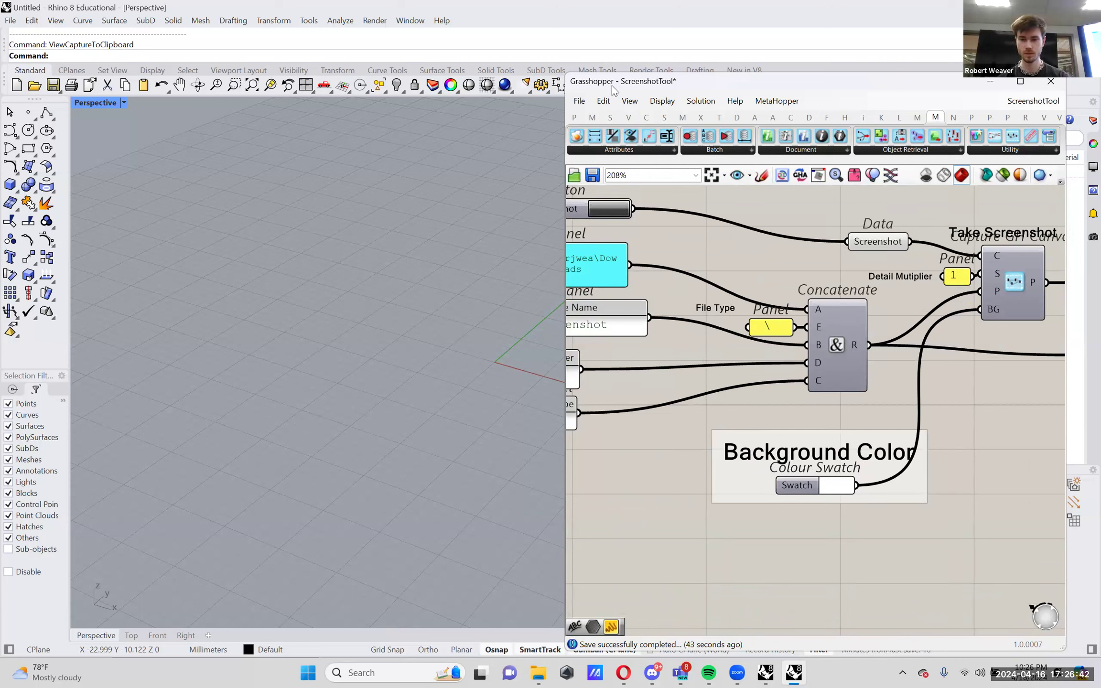
- Resave the ScreenshotTool definition with Ctrl+S
mouse_move(657, 674)
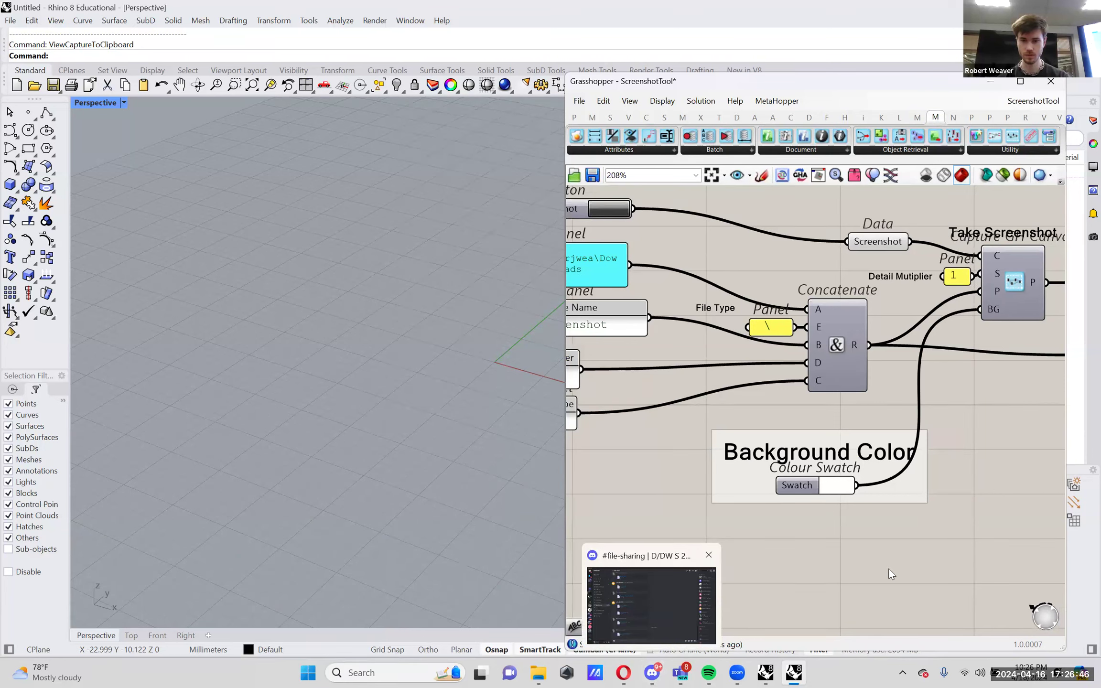
scroll(883, 562, "down", 2)
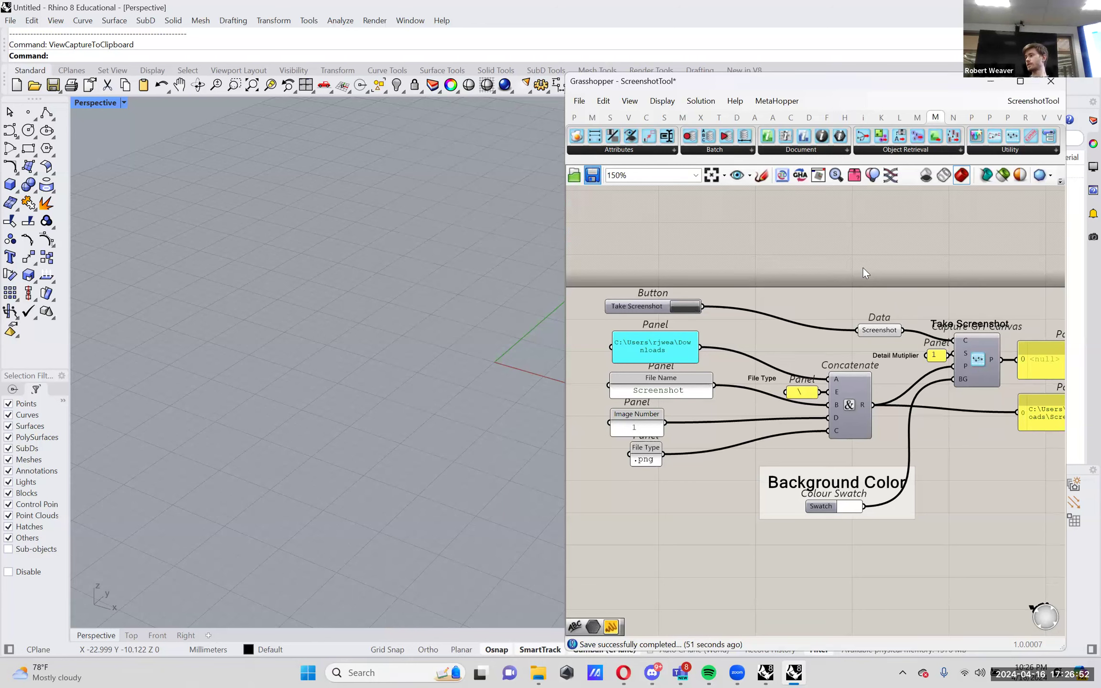
key("ctrl+s")
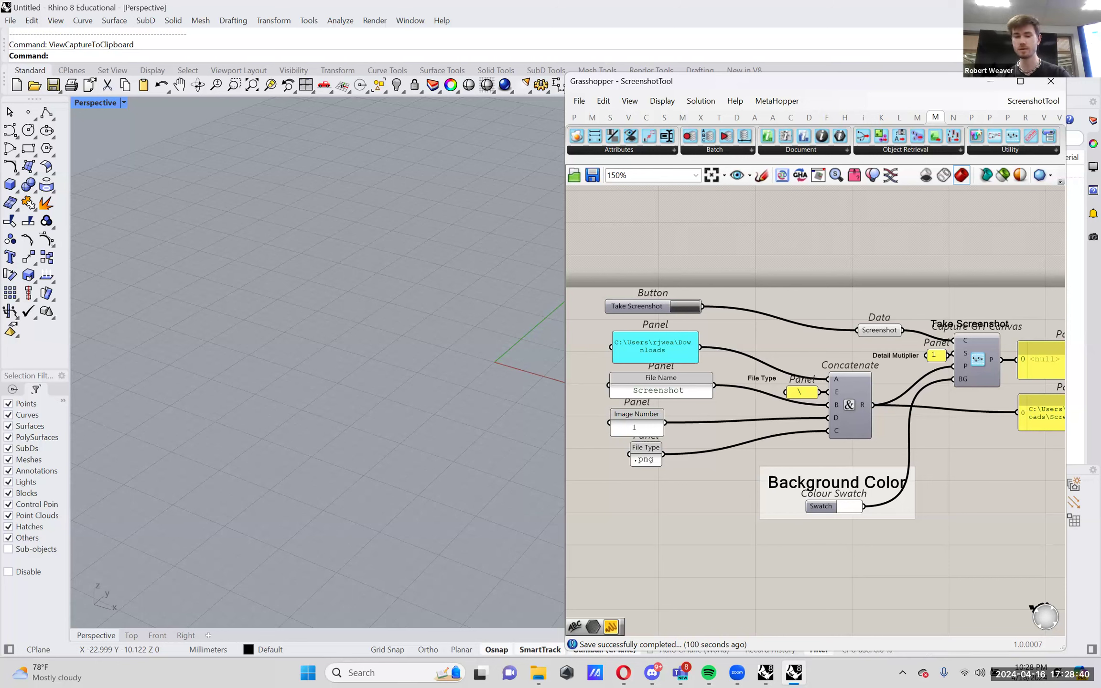
left_click(628, 669)
- On the d-dw course page, open the Facade project and scroll through it
left_click(975, 607)
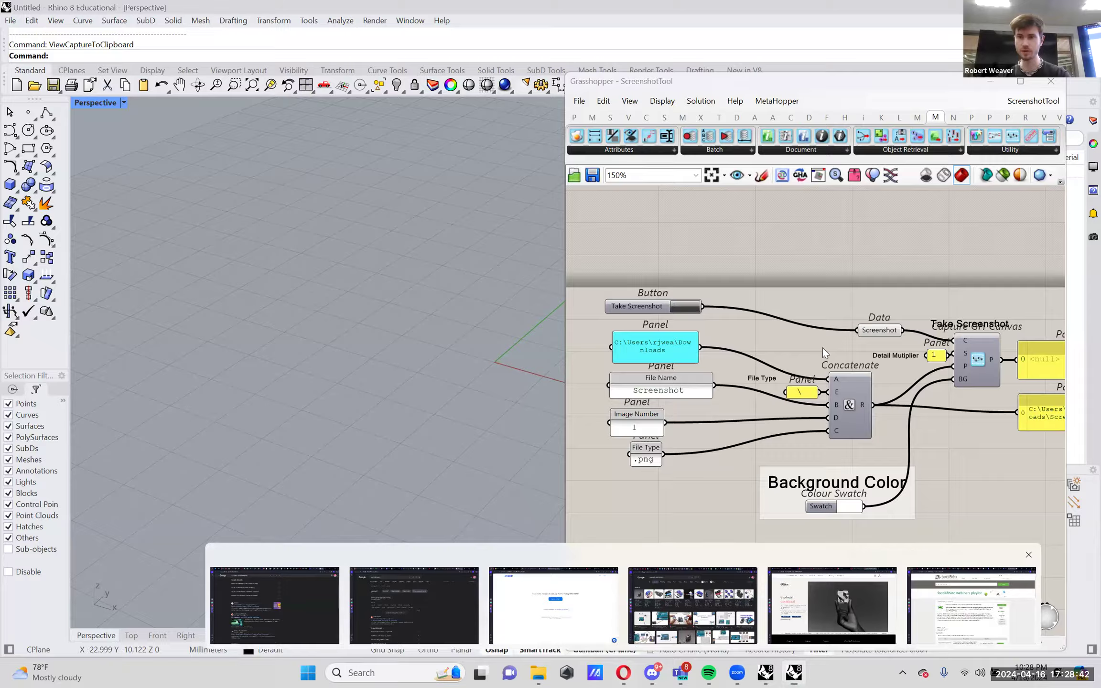
left_click(935, 12)
scroll(245, 437, "down", 7)
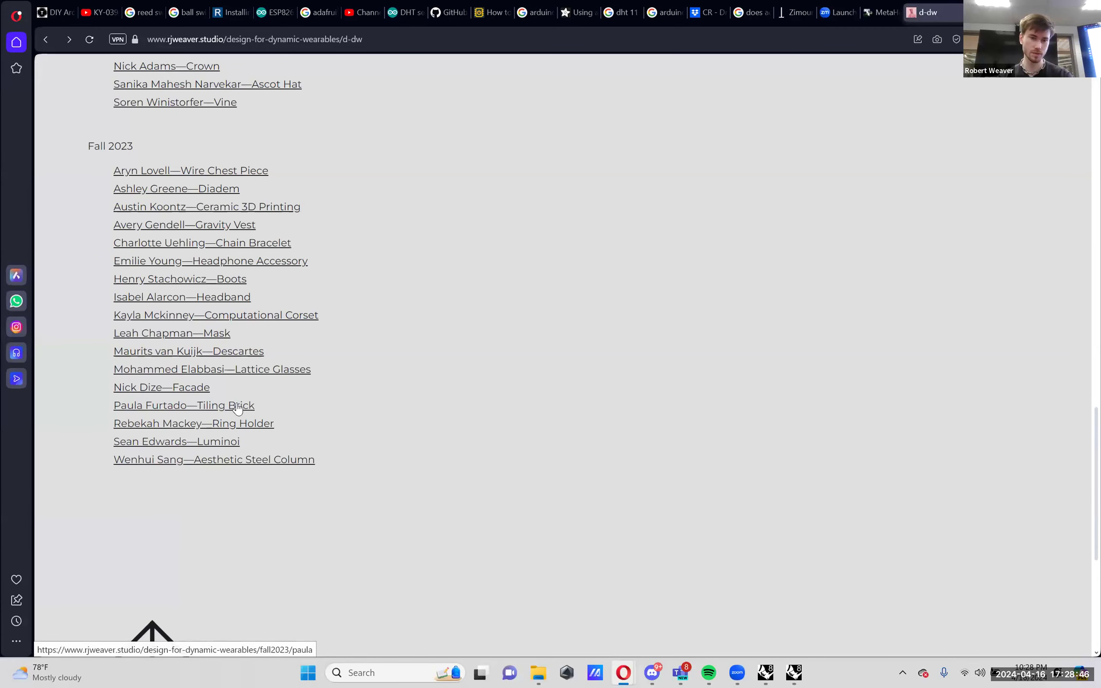
left_click(205, 389)
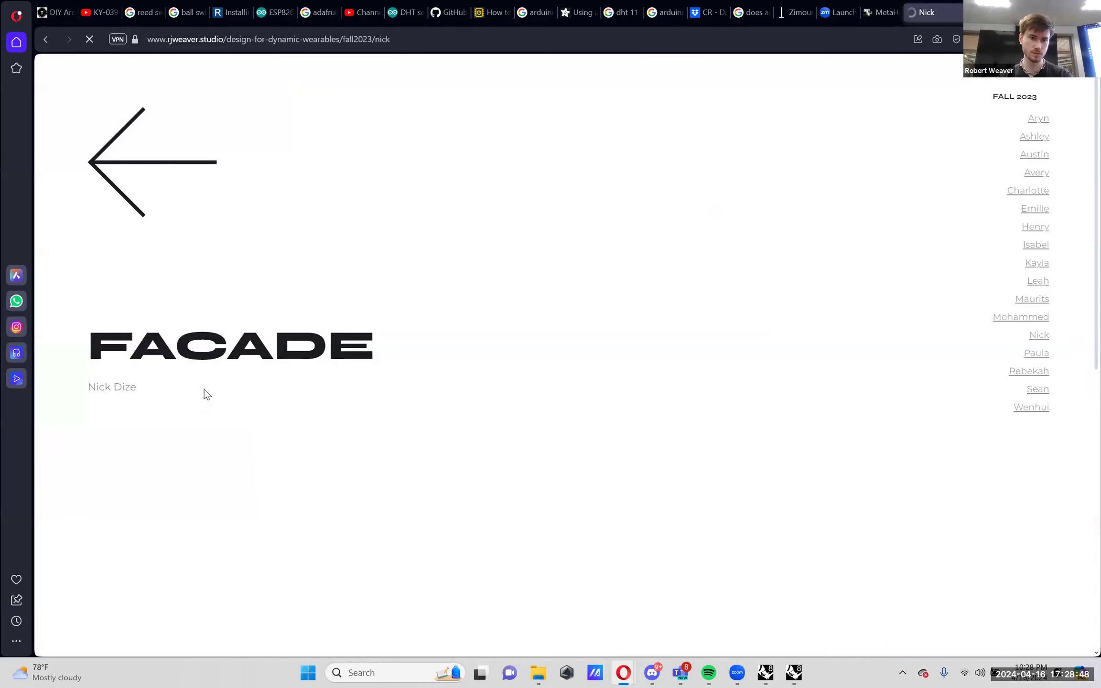
scroll(457, 414, "down", 5)
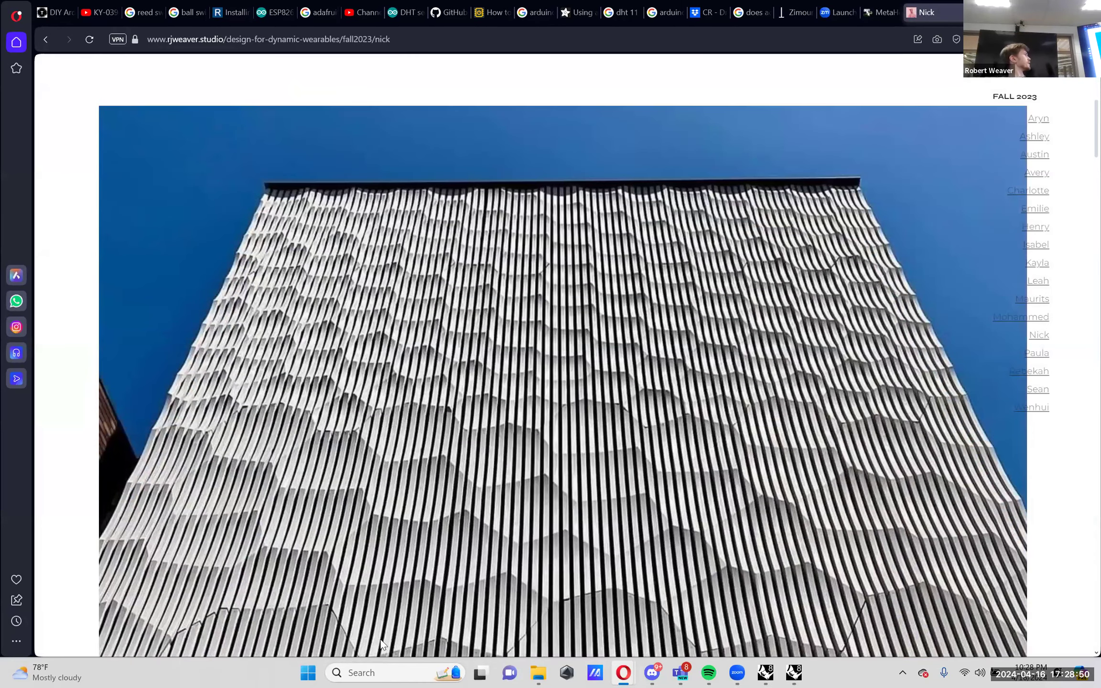
scroll(376, 635, "down", 4)
scroll(376, 635, "down", 10)
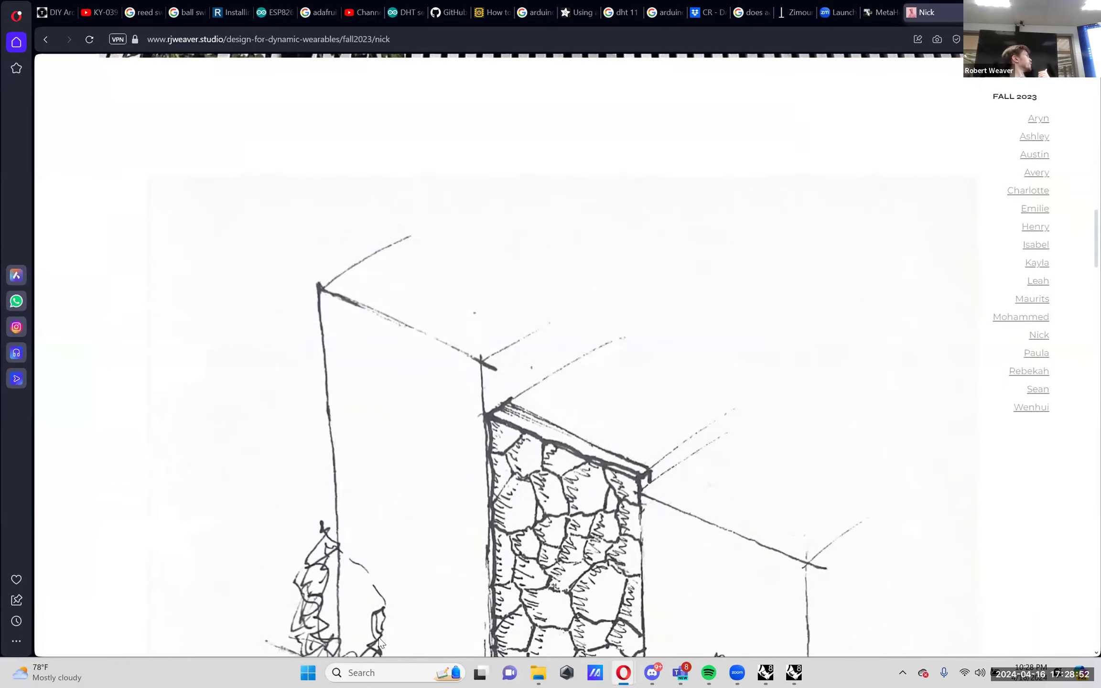
scroll(379, 636, "down", 15)
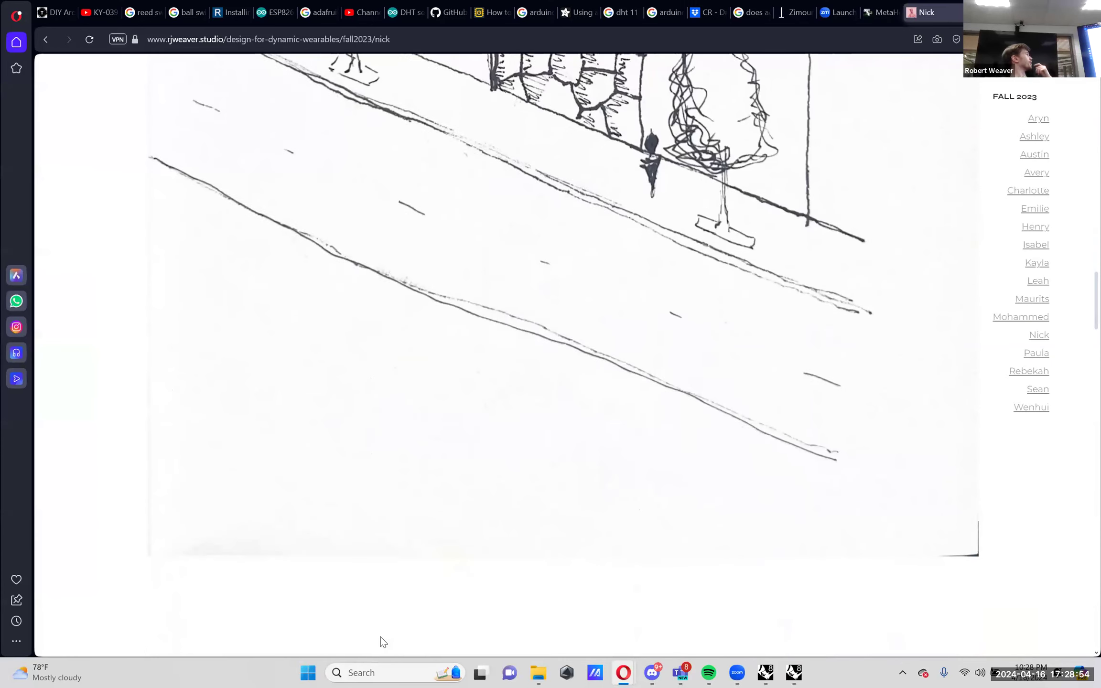
scroll(381, 634, "down", 4)
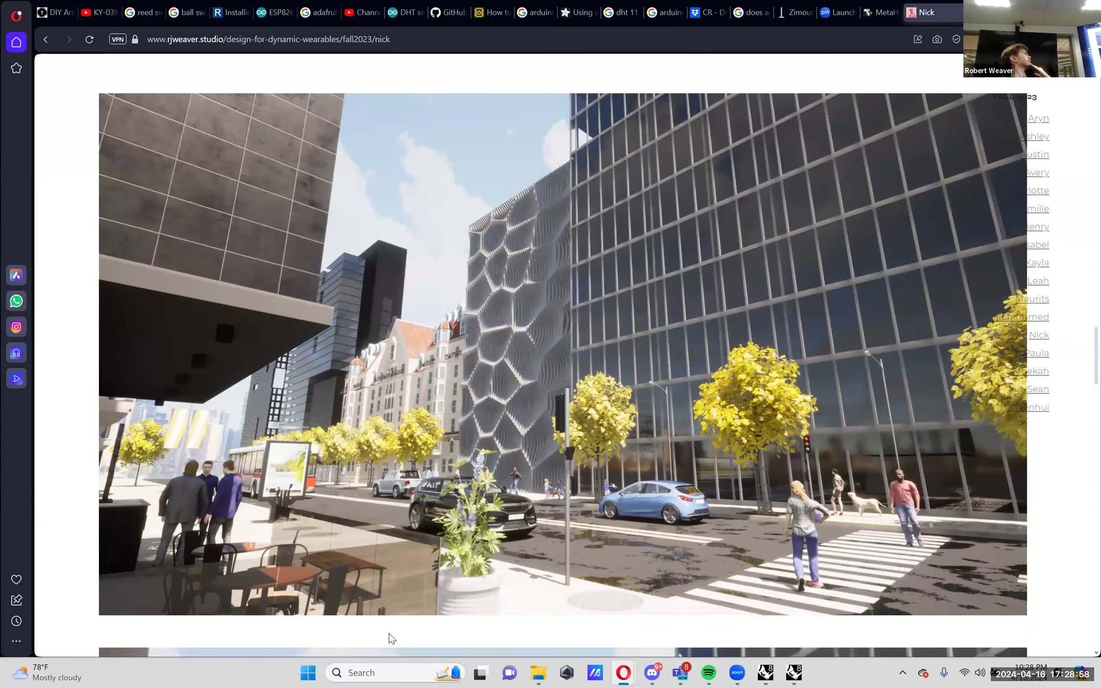
scroll(392, 630, "down", 12)
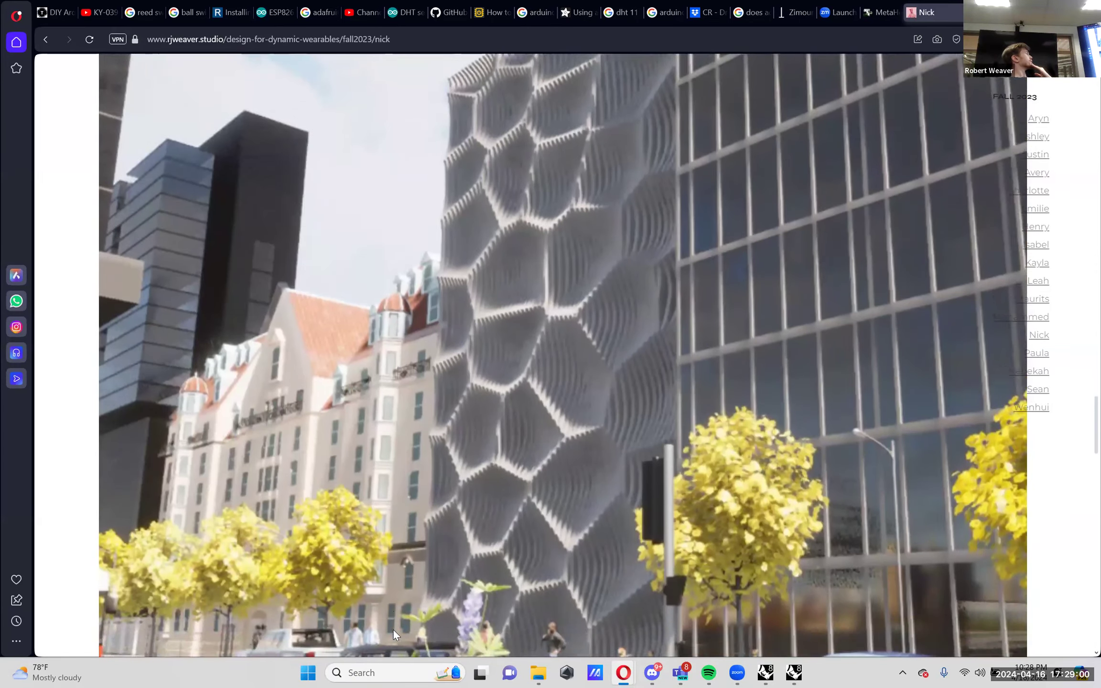
scroll(392, 630, "down", 12)
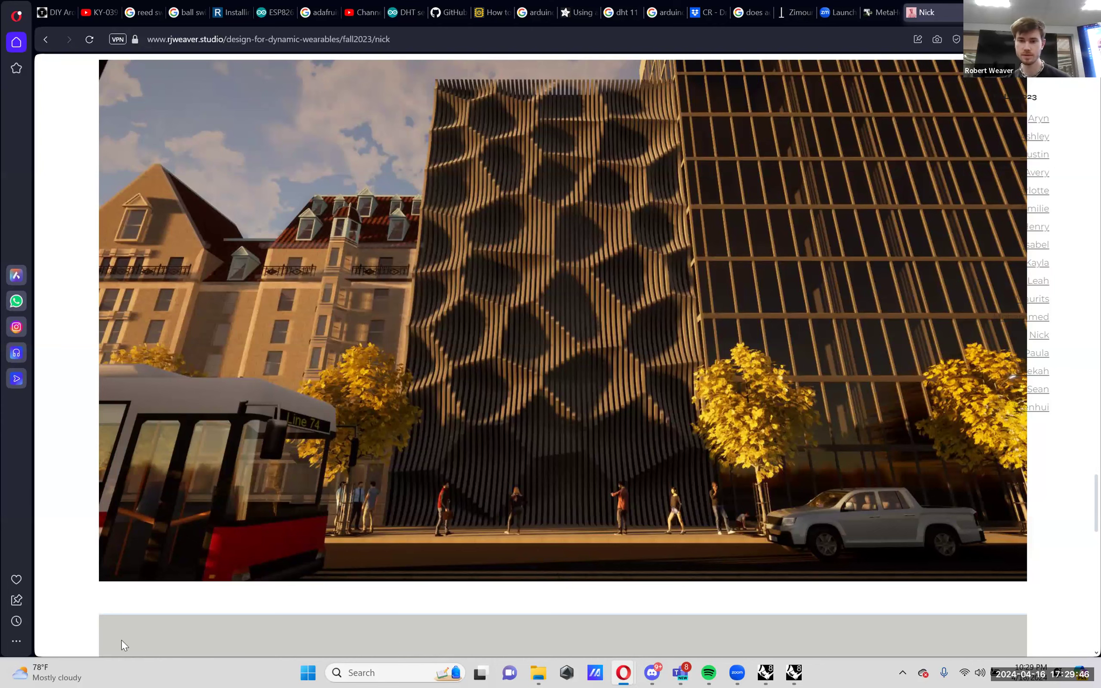
scroll(445, 327, "down", 1)
scroll(446, 322, "down", 12)
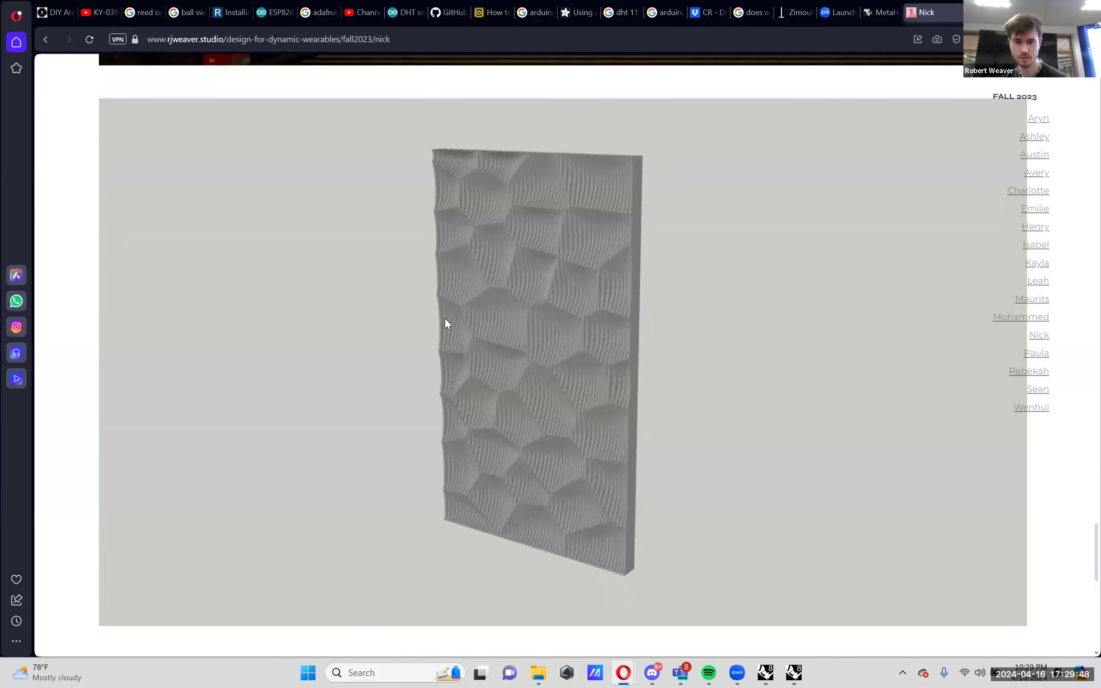
scroll(445, 319, "up", 7)
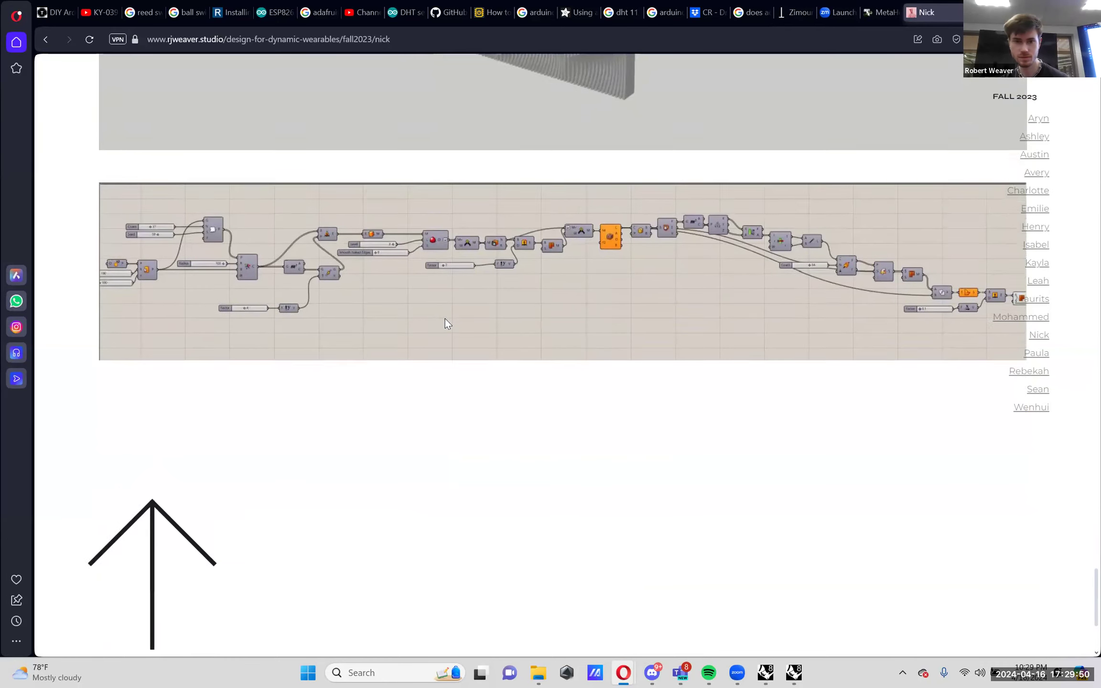
scroll(445, 320, "up", 15)
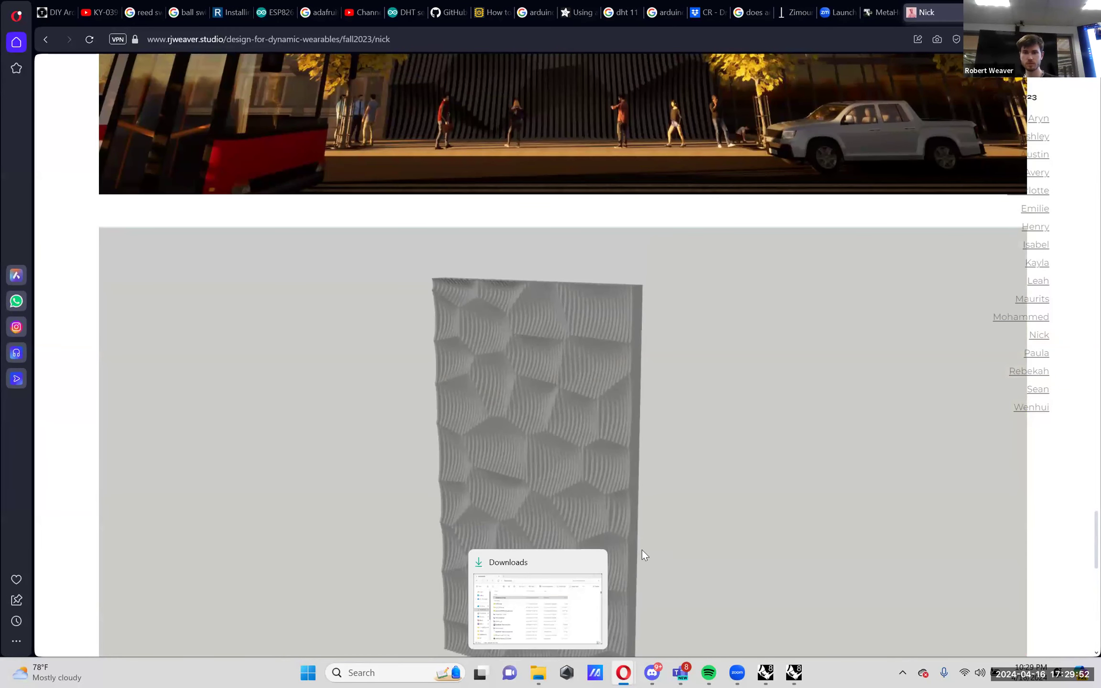
scroll(684, 397, "up", 5)
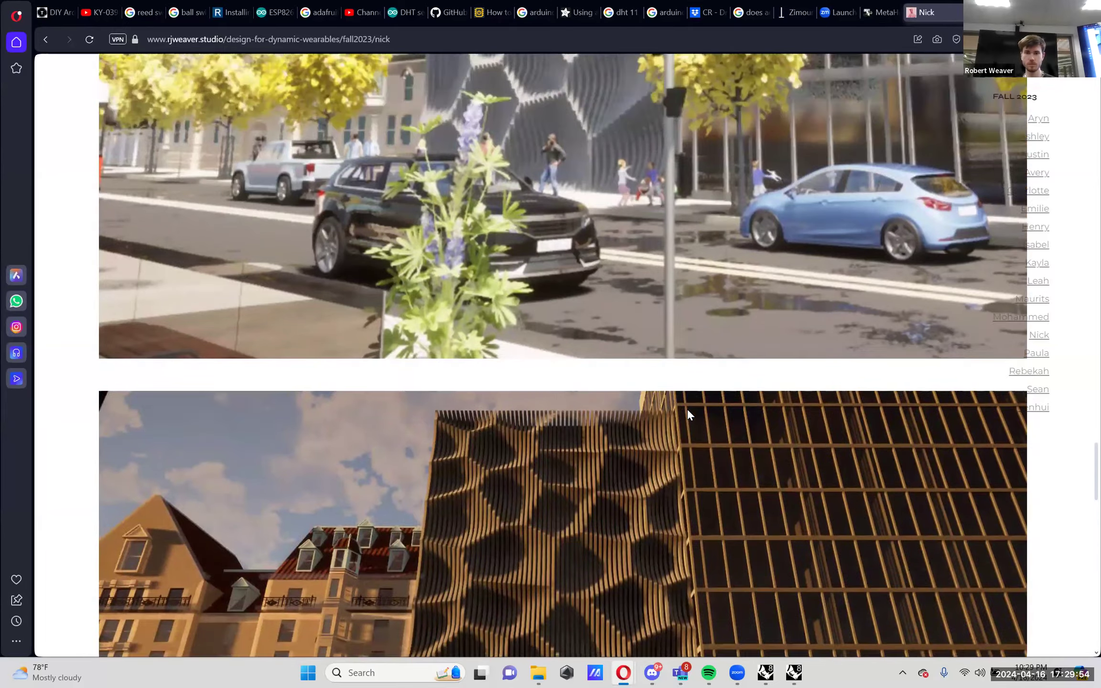
scroll(688, 411, "up", 15)
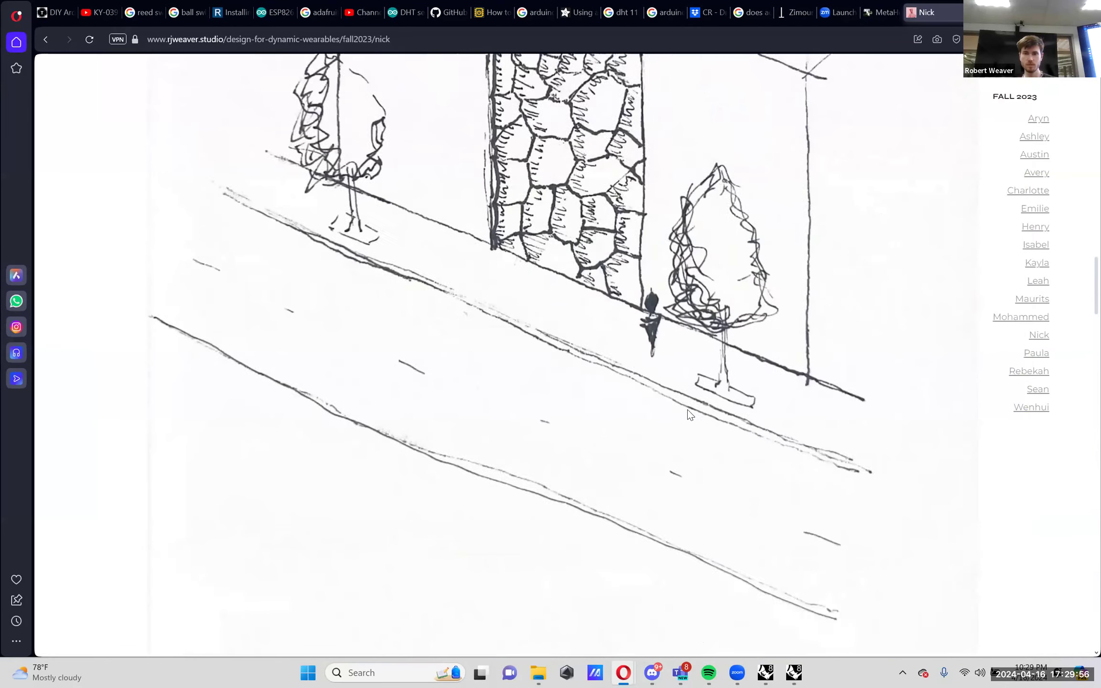
scroll(690, 410, "up", 10)
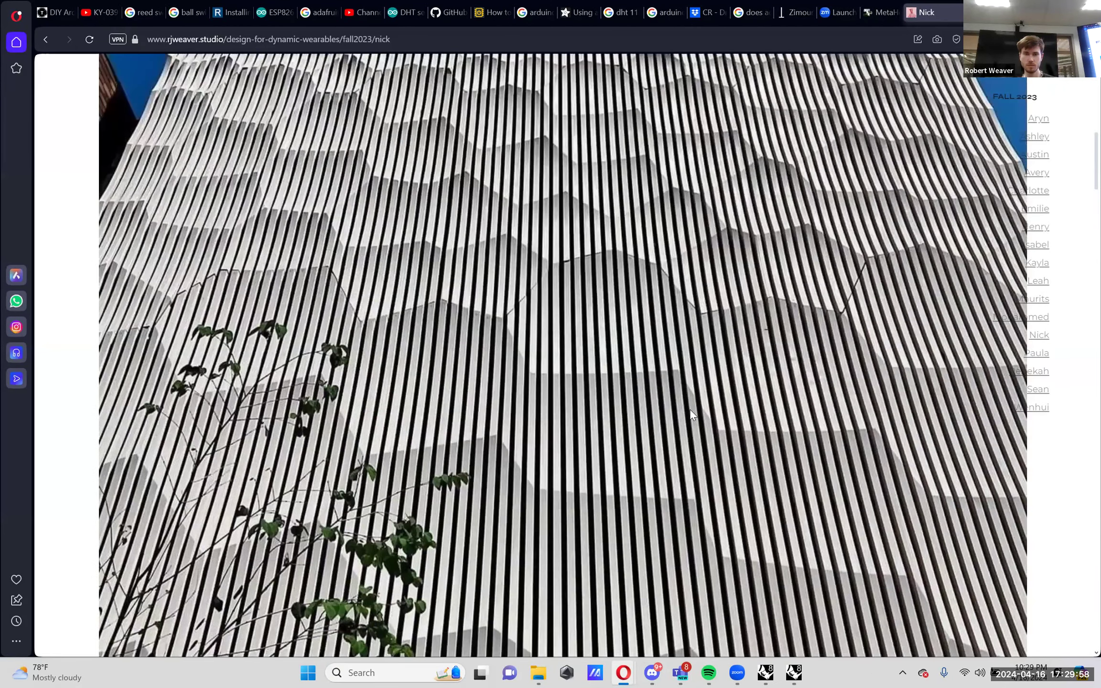
- Return to the course page and browse the Tiling Brick project's Grasshopper diagrams
left_click(136, 163)
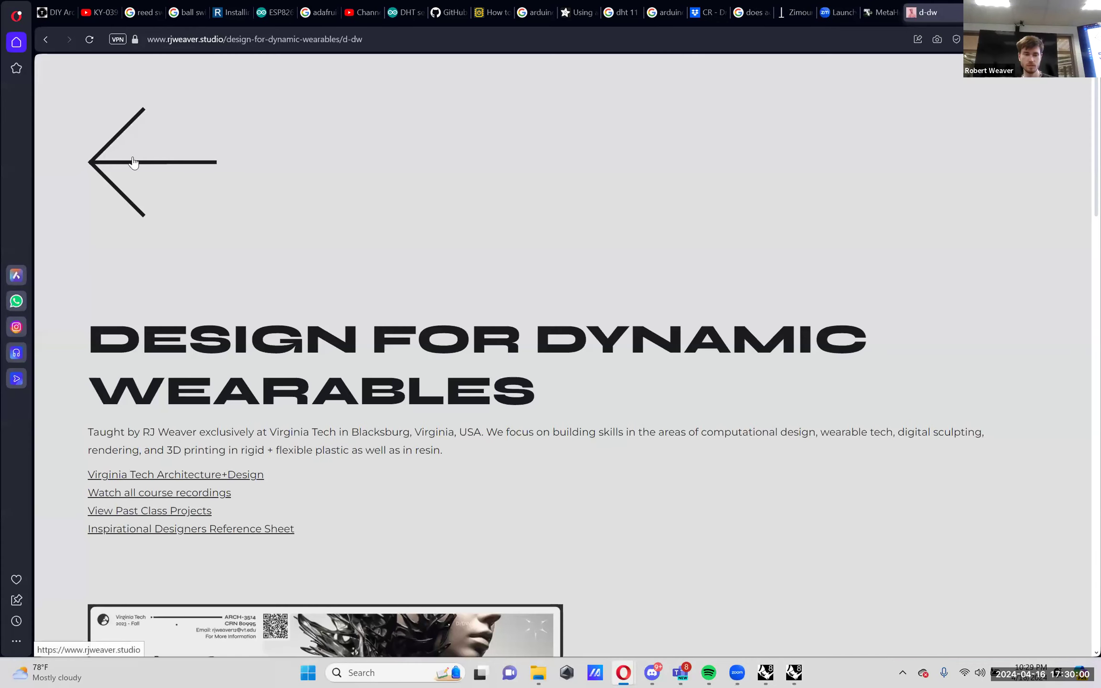
scroll(466, 361, "down", 20)
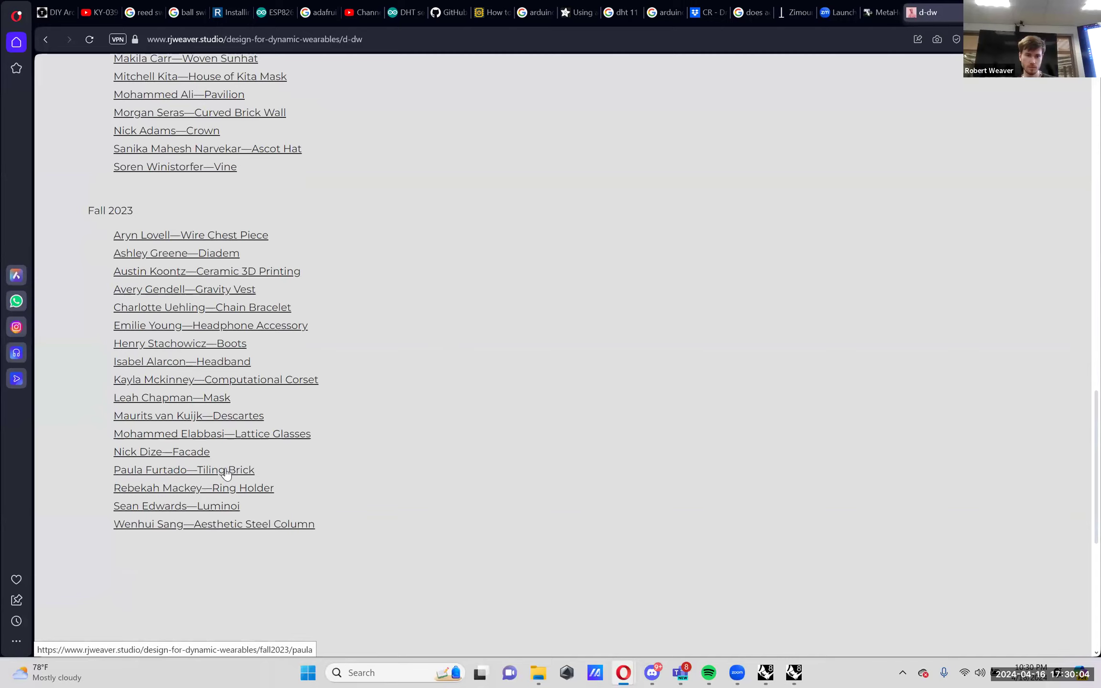
left_click(226, 470)
scroll(682, 373, "down", 10)
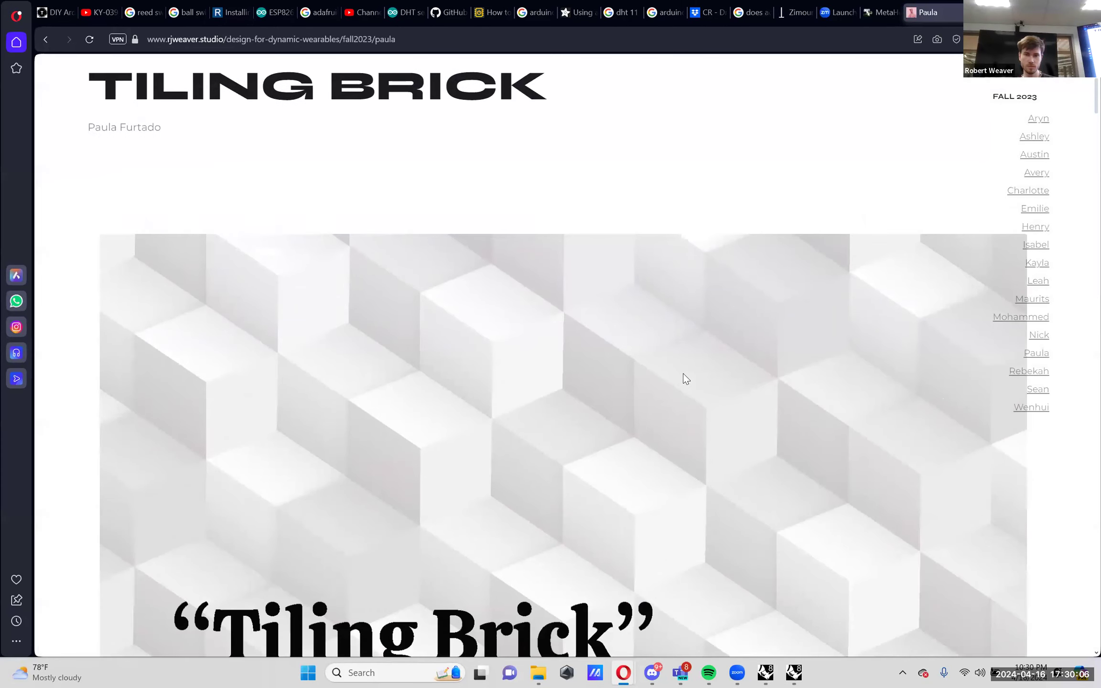
scroll(684, 374, "down", 15)
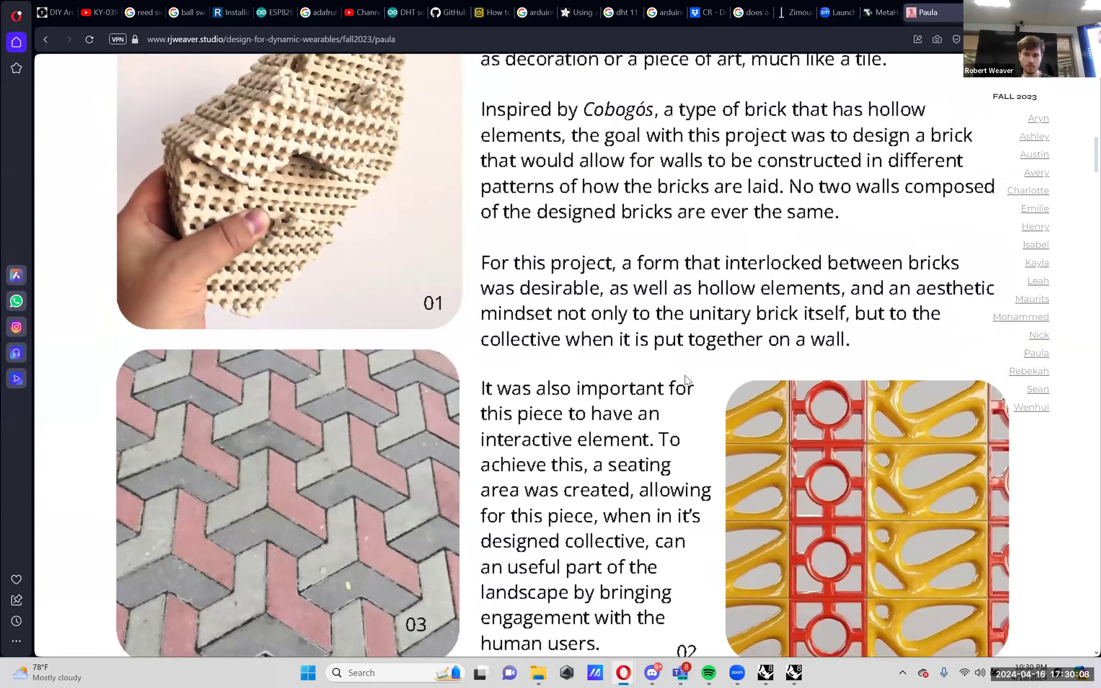
scroll(687, 380, "down", 12)
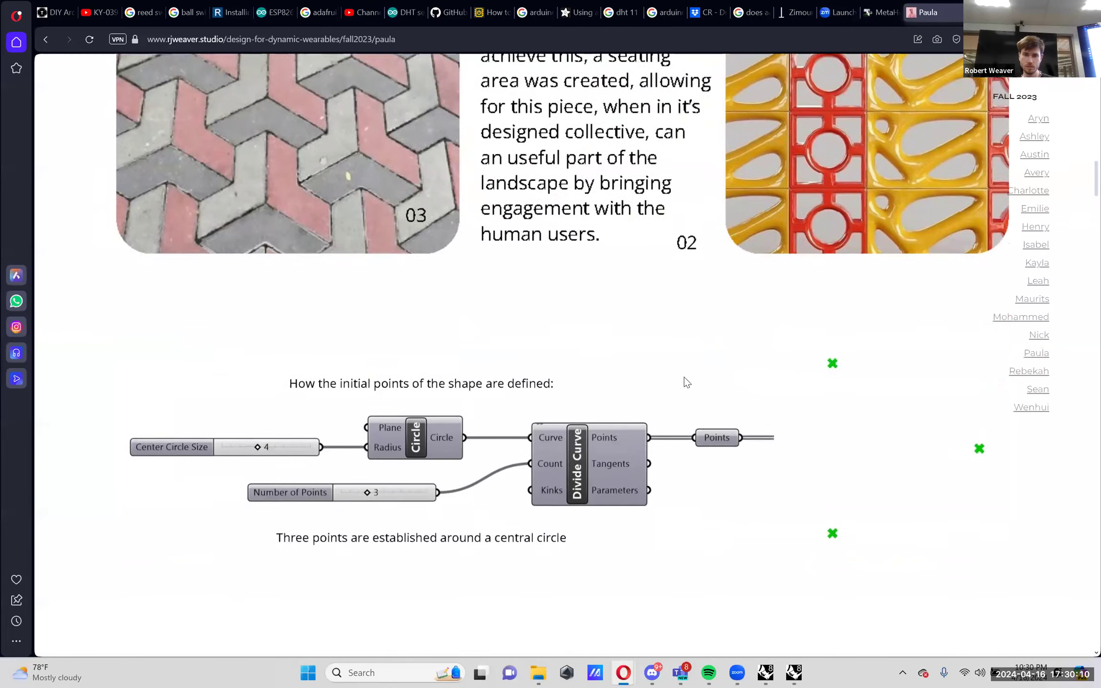
scroll(686, 381, "down", 15)
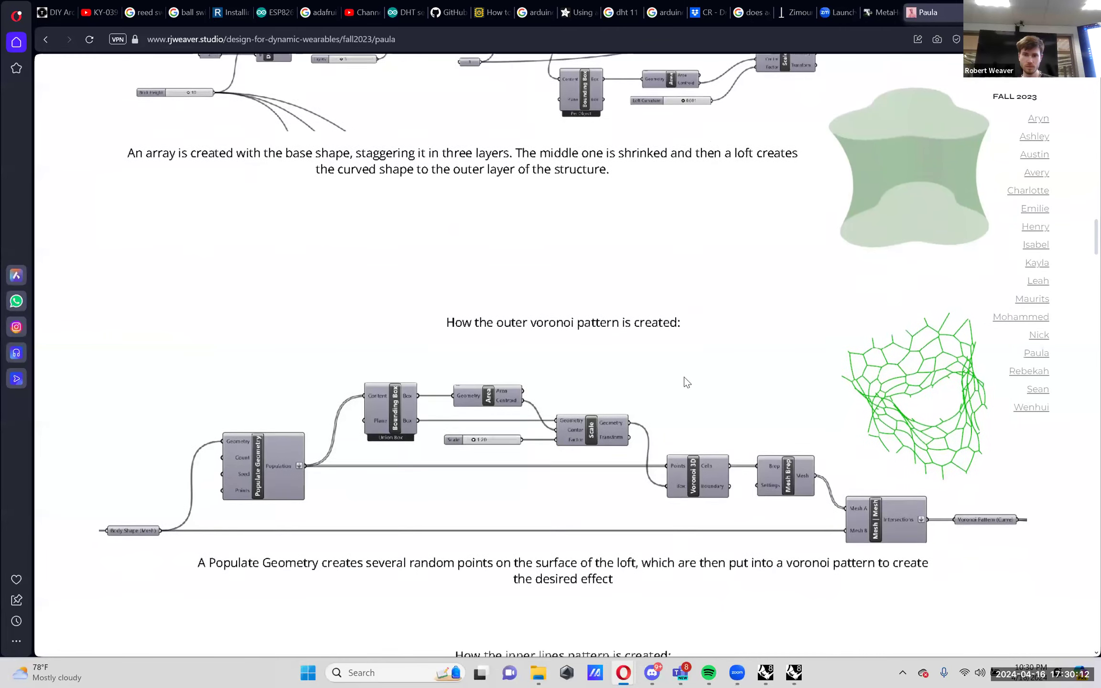
scroll(687, 382, "down", 5)
left_click(652, 672)
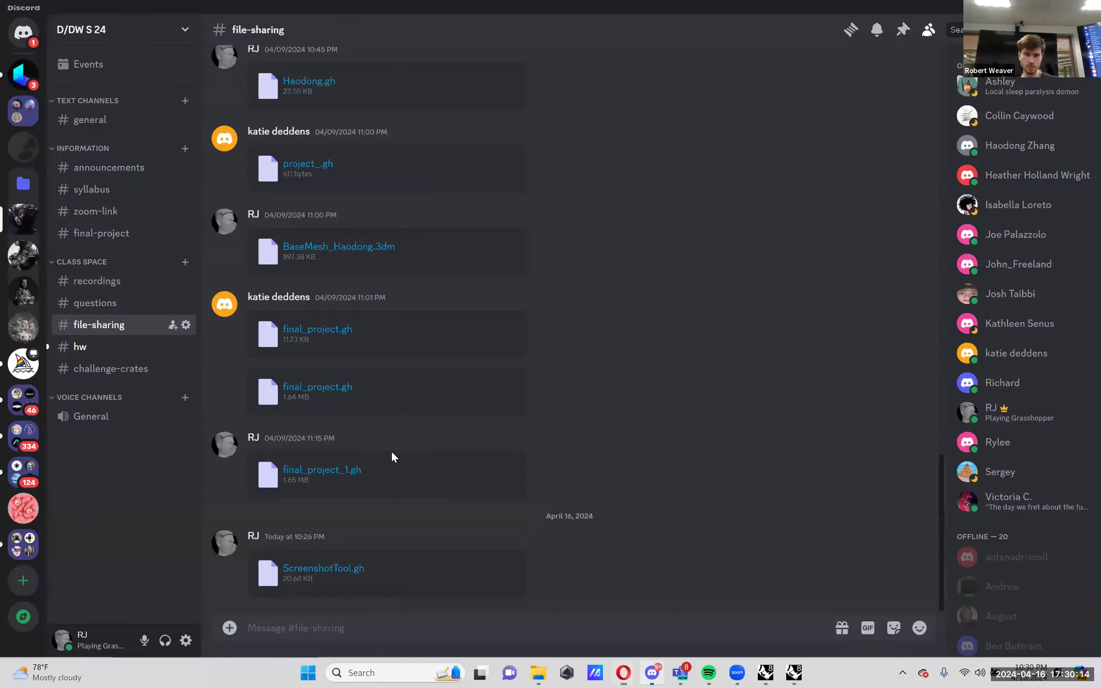
- Download the bump_tiling_nurb.gh attachment from Discord's #hw channel
left_click(101, 347)
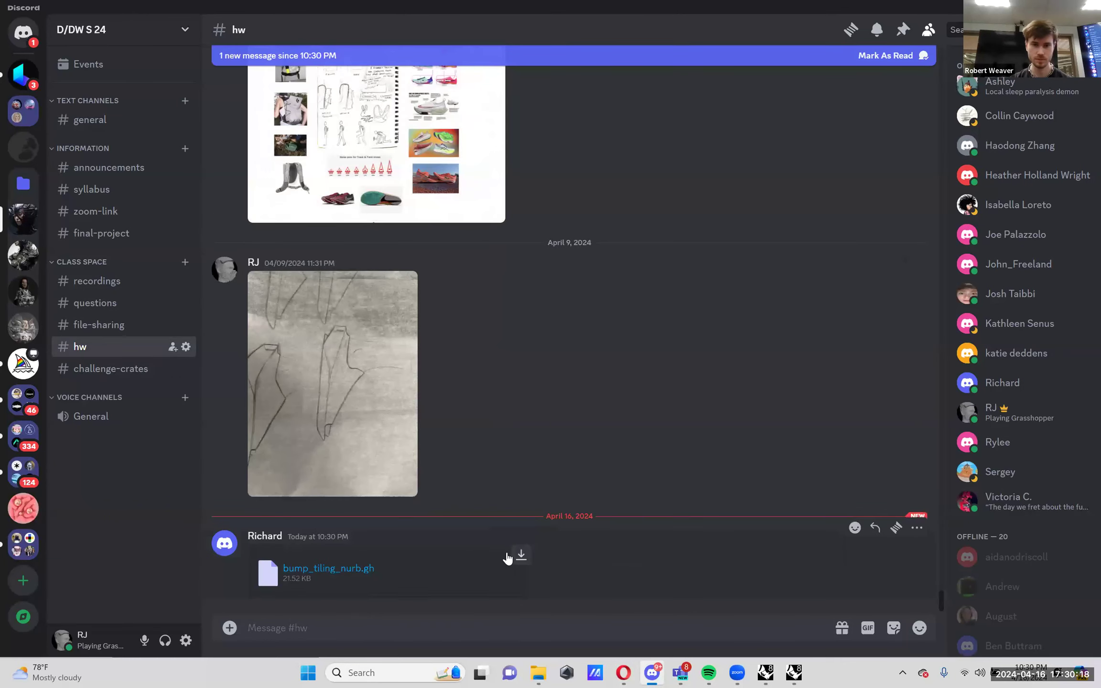
left_click(518, 563)
left_click(793, 673)
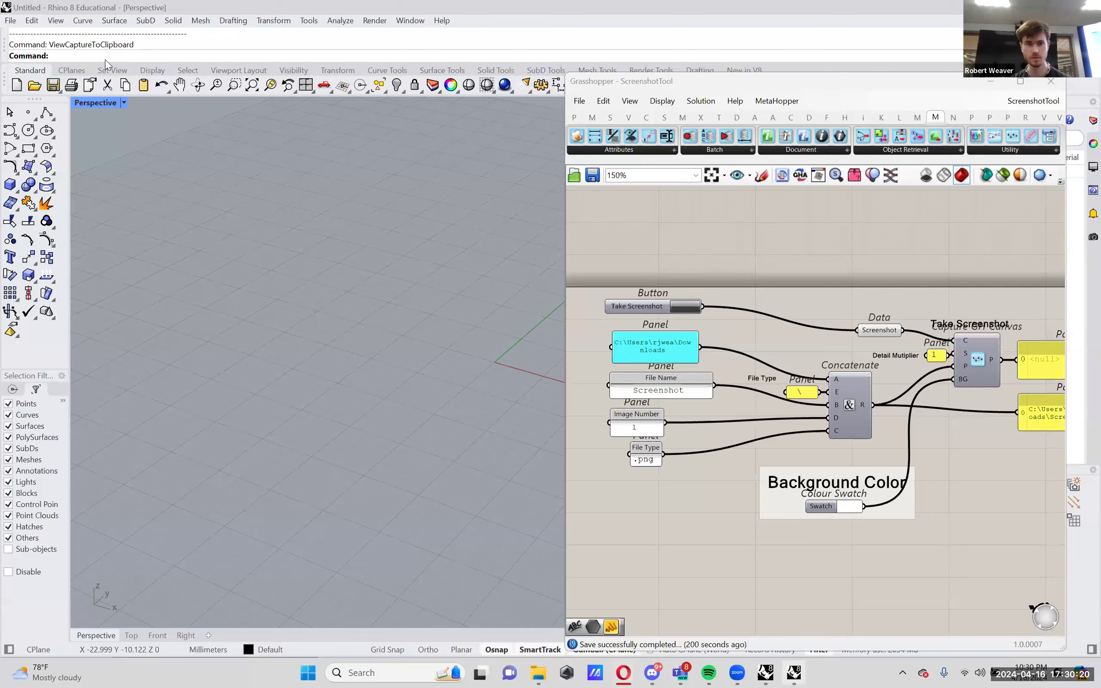
- In Grasshopper's Open dialog, go to Downloads and select bump_tiling_nurb.gh
left_click(579, 101)
left_click(580, 103)
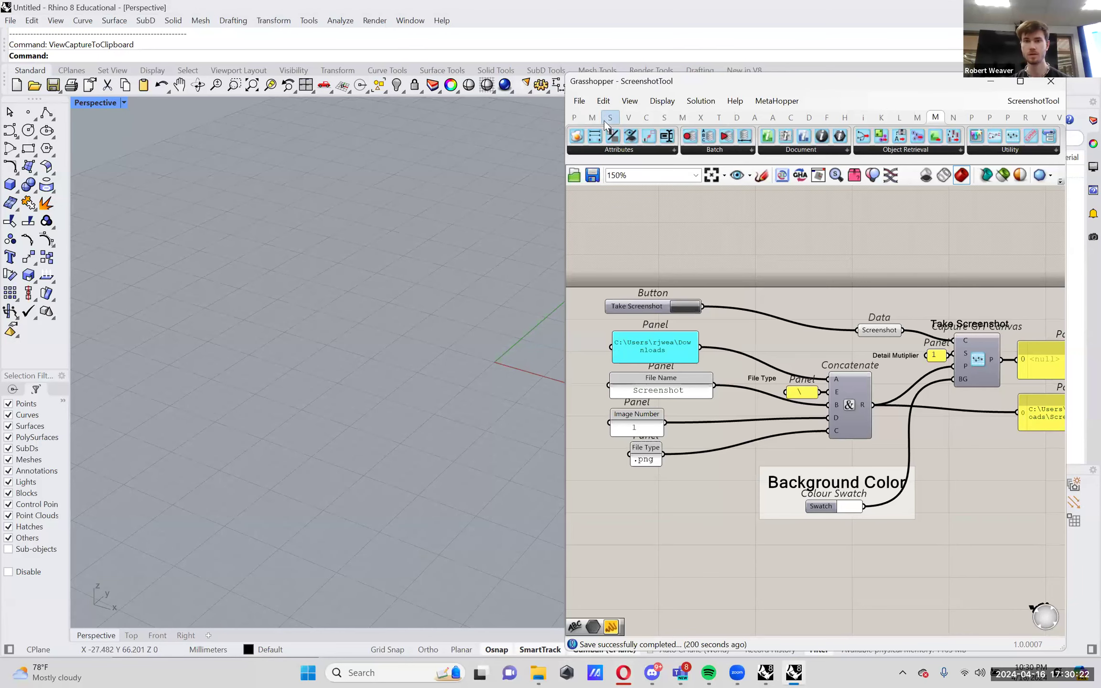
left_click(579, 101)
left_click(595, 132)
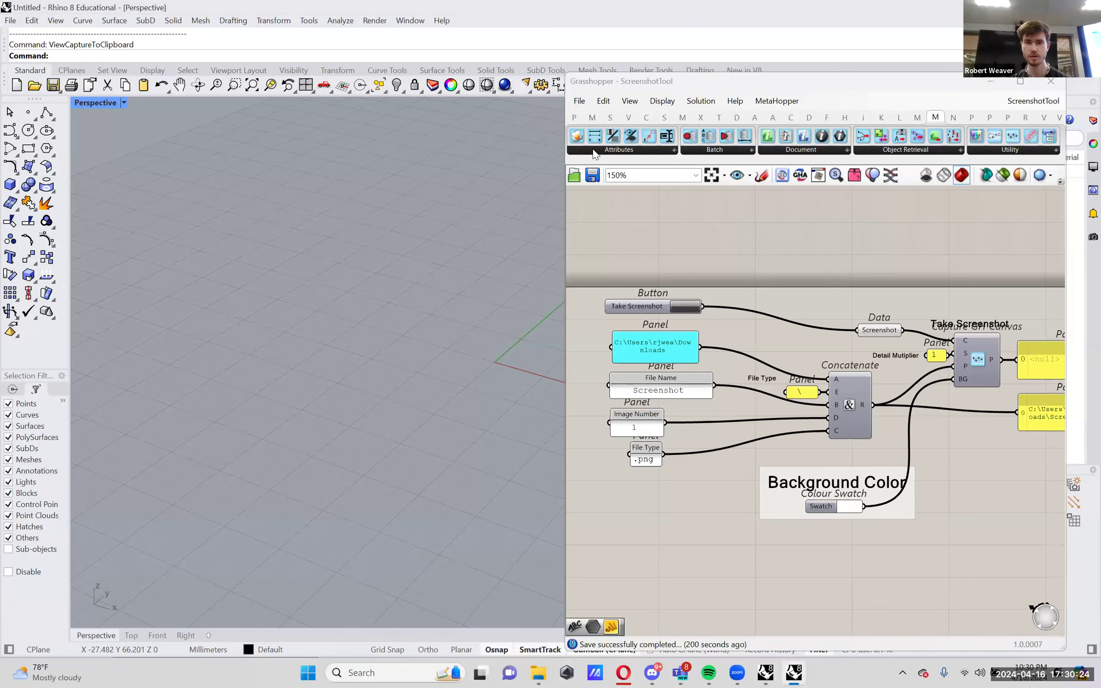
left_click(607, 281)
left_click(759, 213)
- Open bump_tiling_nurb.gh and pan across its Rebuild Surface, sliders and Bake! toggle
double_click(759, 213)
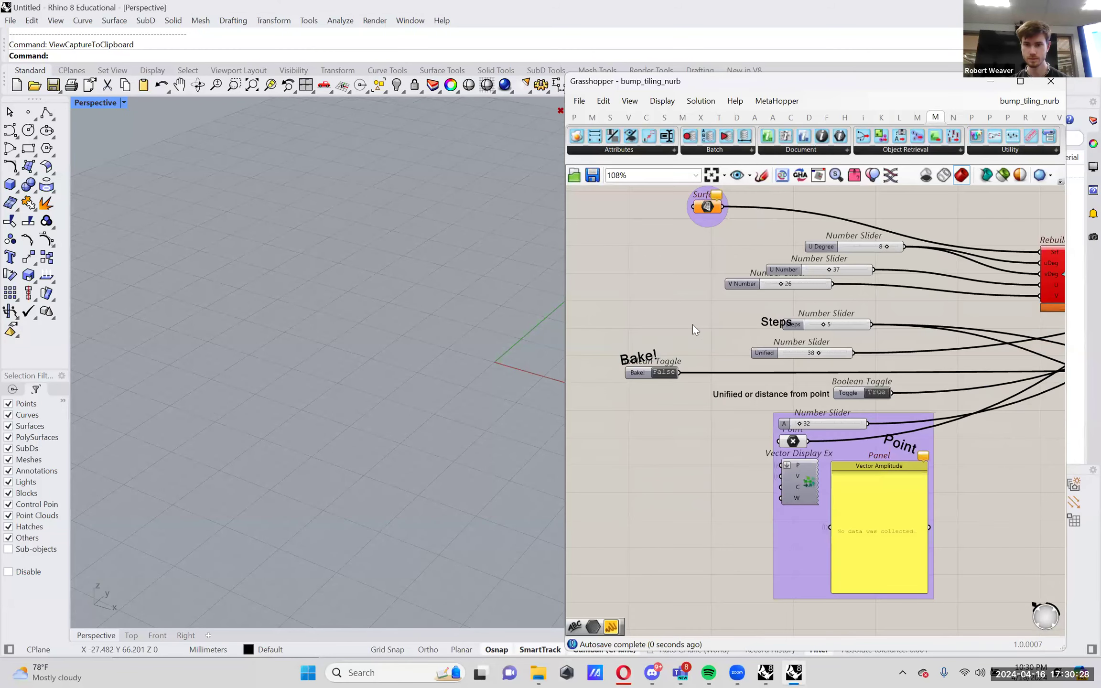
scroll(674, 327, "down", 3)
scroll(712, 277, "up", 4)
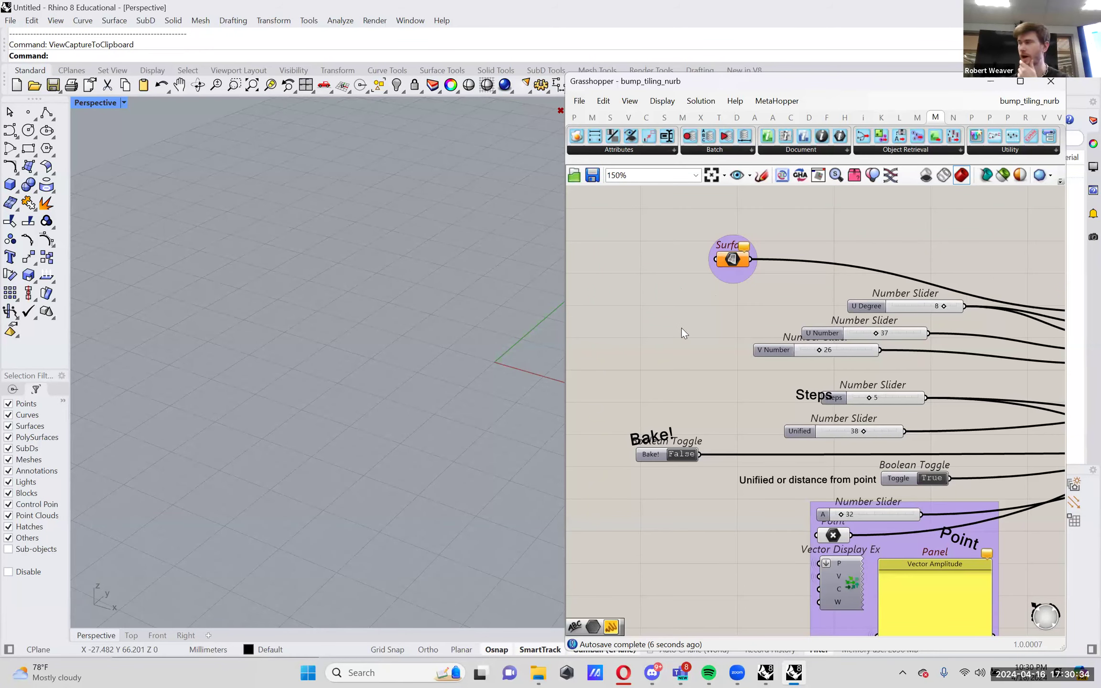
scroll(682, 330, "down", 3)
right_click_drag(939, 305, 779, 339)
scroll(873, 401, "up", 5)
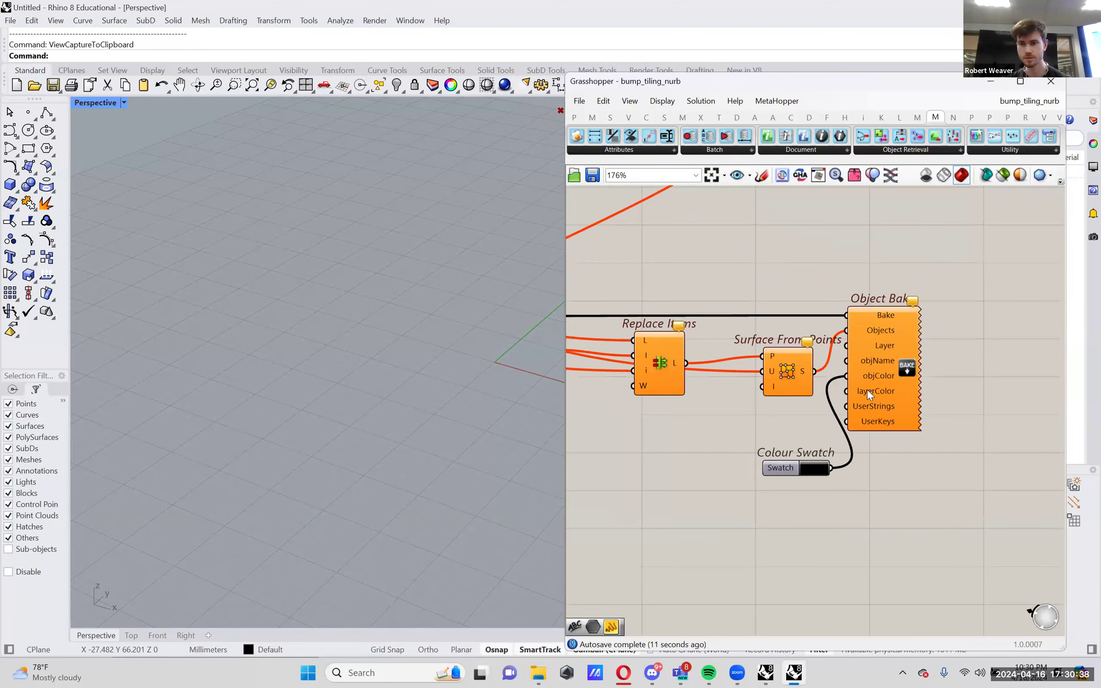
right_click_drag(859, 365, 998, 390)
mouse_move(695, 400)
right_mouse_down()
mouse_move(799, 420)
mouse_move(899, 518)
right_mouse_up()
mouse_move(759, 393)
right_mouse_down()
mouse_move(860, 456)
mouse_move(1003, 423)
right_mouse_up()
right_click_drag(762, 421, 889, 402)
mouse_move(707, 416)
right_mouse_down()
mouse_move(870, 377)
mouse_move(836, 397)
mouse_move(853, 391)
mouse_move(865, 408)
mouse_move(909, 410)
right_mouse_up()
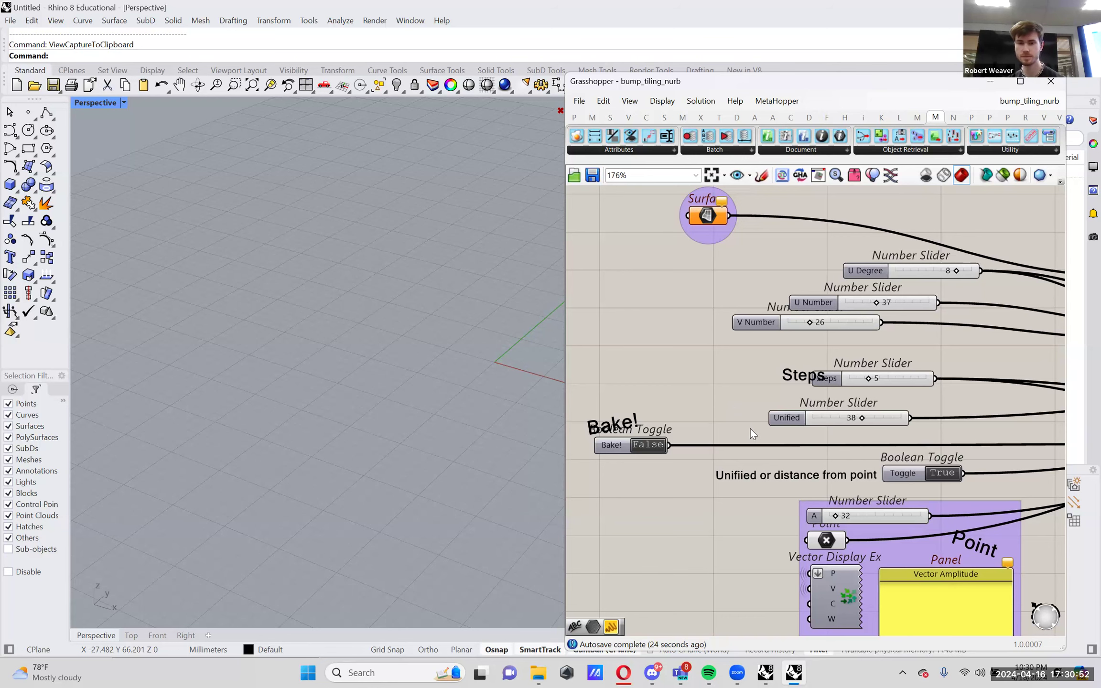
scroll(661, 415, "up", 3)
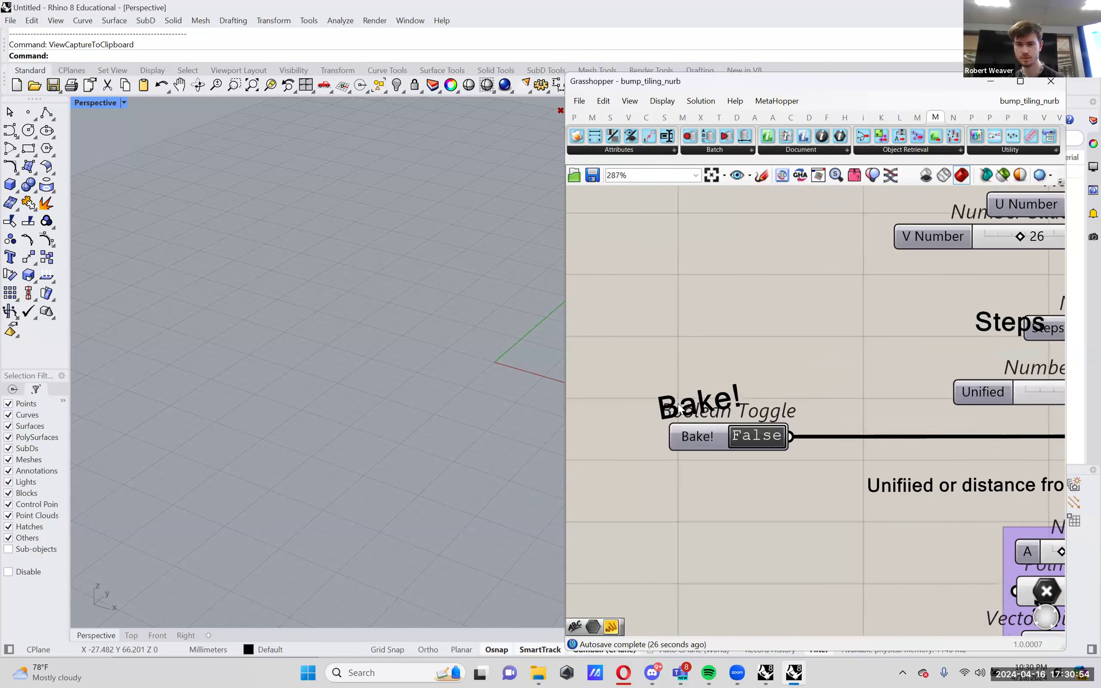
double_click(679, 407)
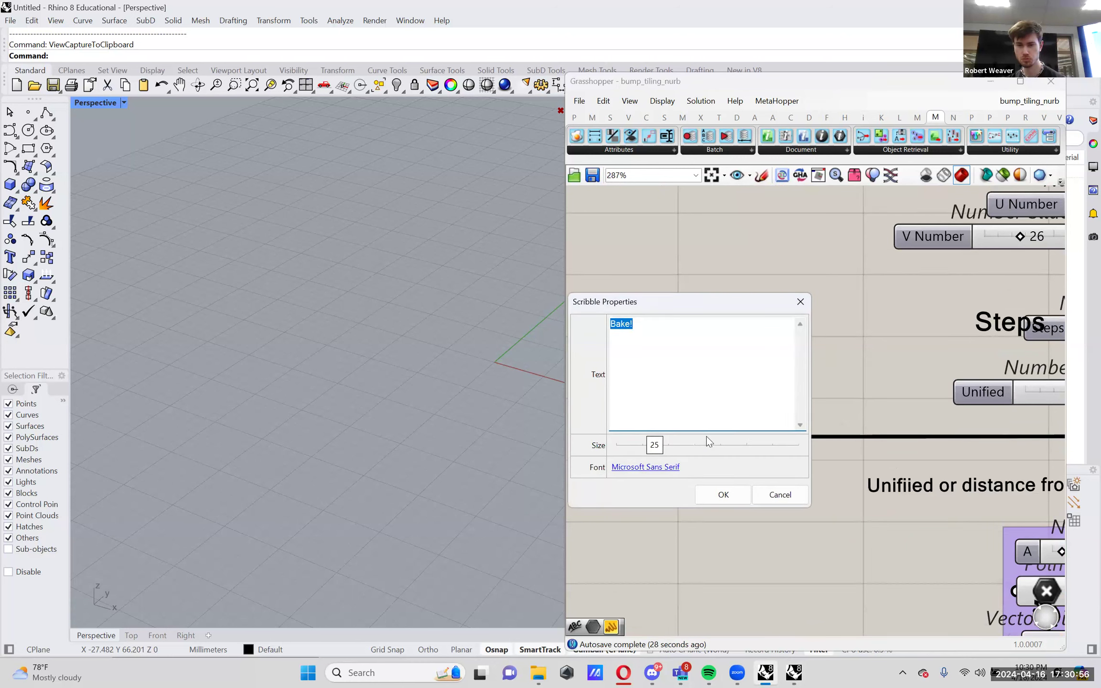
left_click(779, 495)
key("ctrl+v")
mouse_move(709, 405)
left_mouse_down()
mouse_move(713, 301)
mouse_move(752, 297)
mouse_move(752, 339)
mouse_move(737, 313)
mouse_move(750, 285)
mouse_move(643, 340)
mouse_move(806, 315)
mouse_move(735, 221)
mouse_move(727, 353)
mouse_move(799, 312)
mouse_move(793, 275)
mouse_move(757, 294)
mouse_move(768, 310)
mouse_move(750, 287)
mouse_move(768, 311)
mouse_move(774, 265)
mouse_move(789, 333)
mouse_move(787, 290)
mouse_move(800, 263)
mouse_move(754, 295)
left_mouse_up()
left_click(754, 295)
key("Delete")
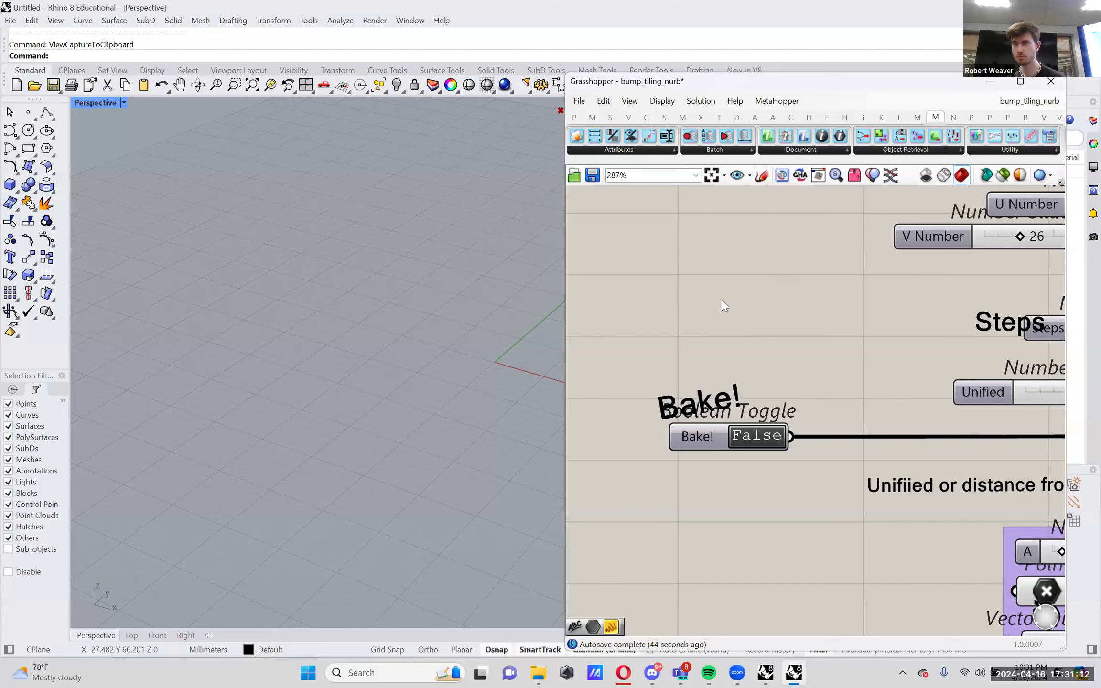
scroll(722, 302, "down", 2)
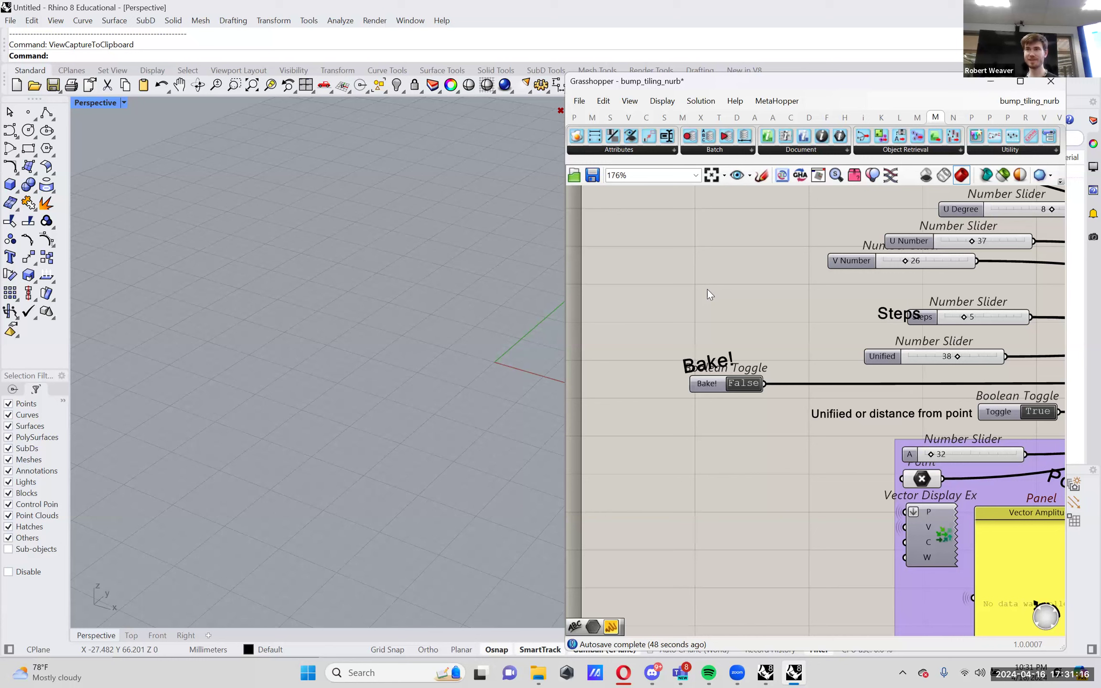
left_click(706, 353)
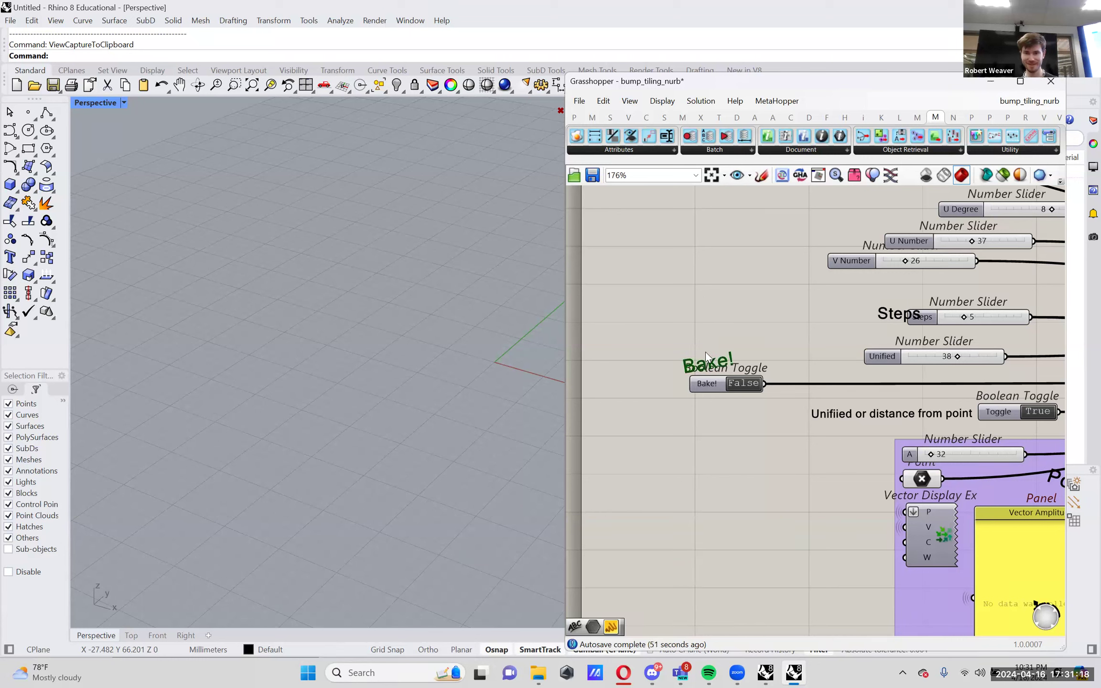
key("ctrl+c")
key("ctrl+v")
mouse_move(715, 358)
left_mouse_down()
mouse_move(722, 288)
mouse_move(708, 337)
mouse_move(664, 352)
mouse_move(782, 241)
mouse_move(632, 312)
left_mouse_up()
left_click(719, 294)
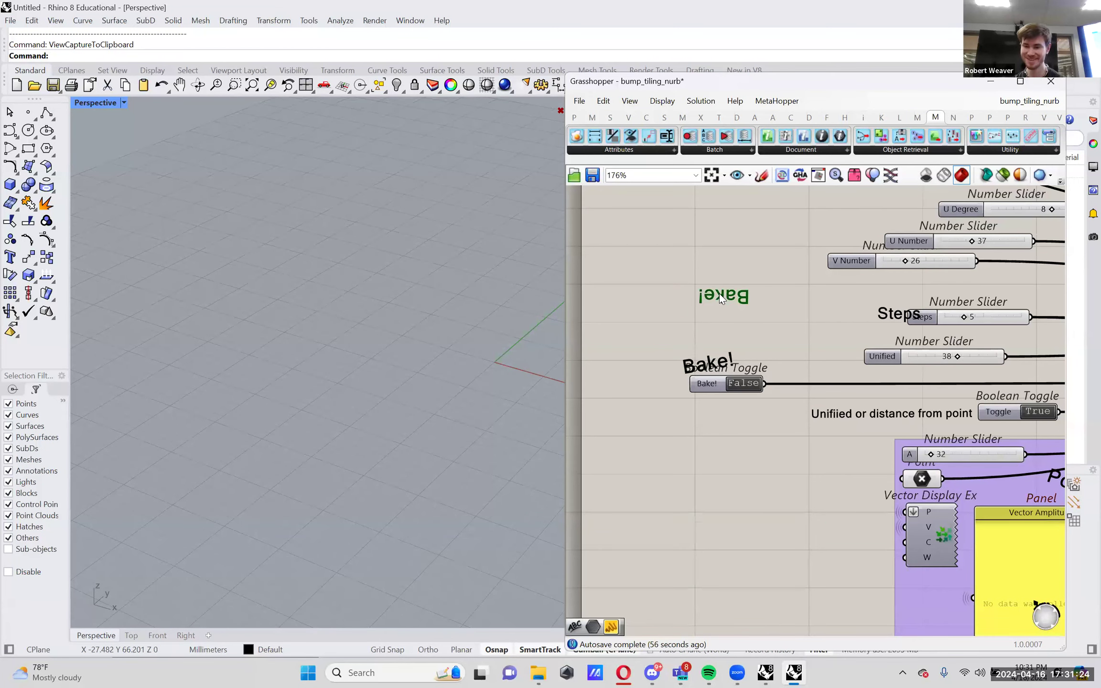
key("Delete")
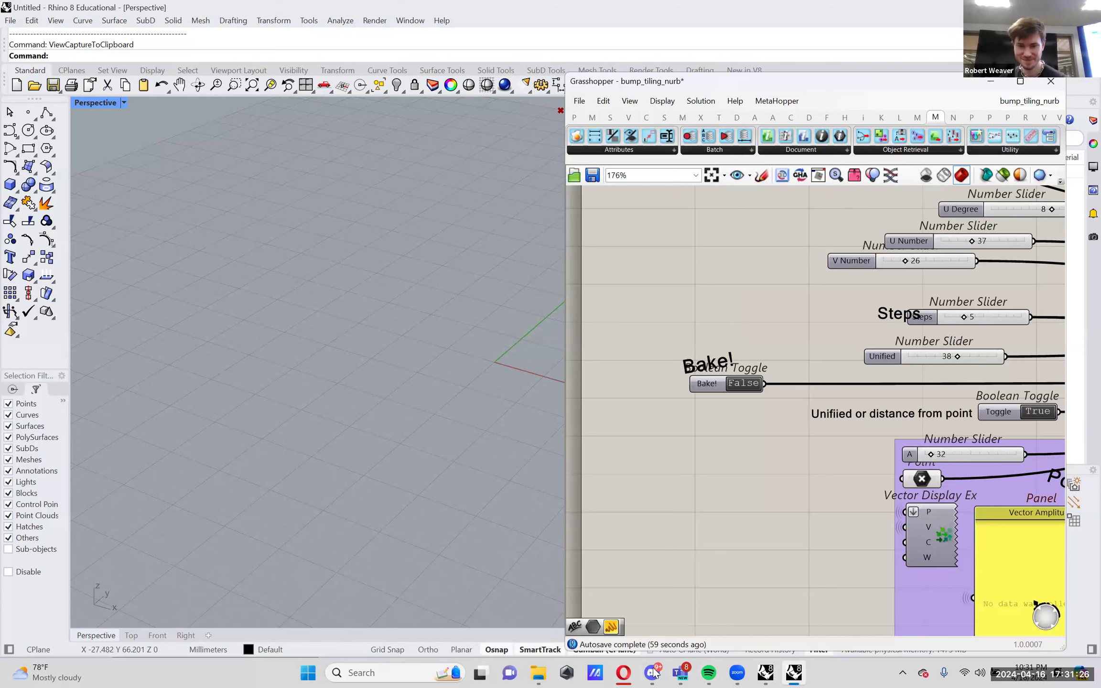
mouse_move(652, 673)
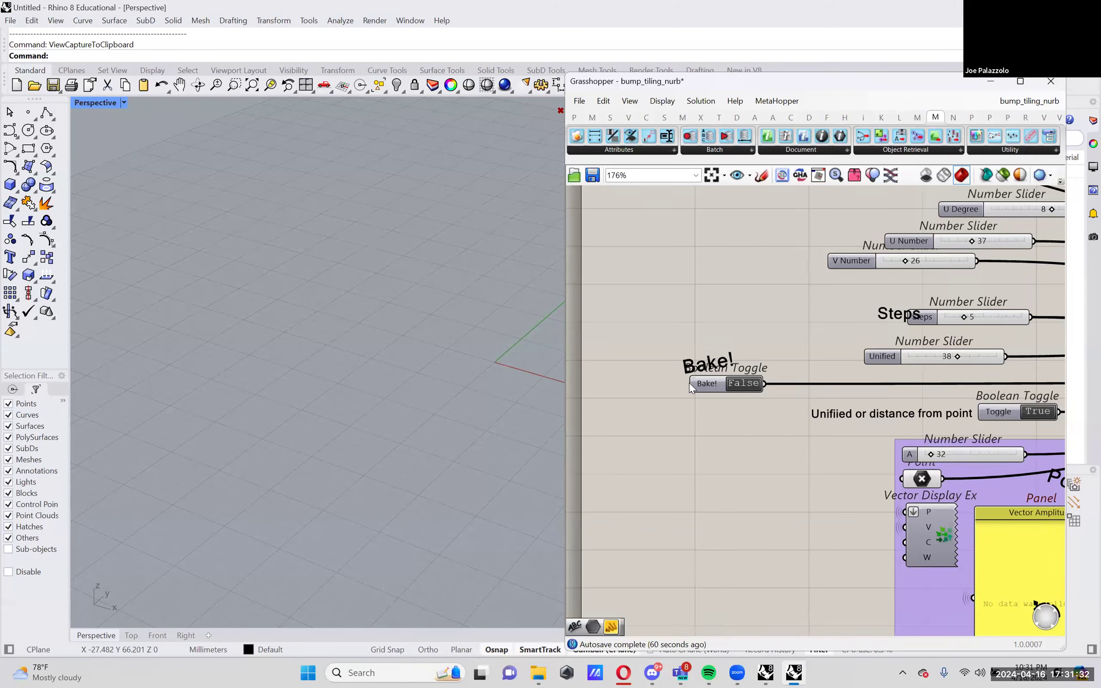
scroll(689, 382, "down", 3)
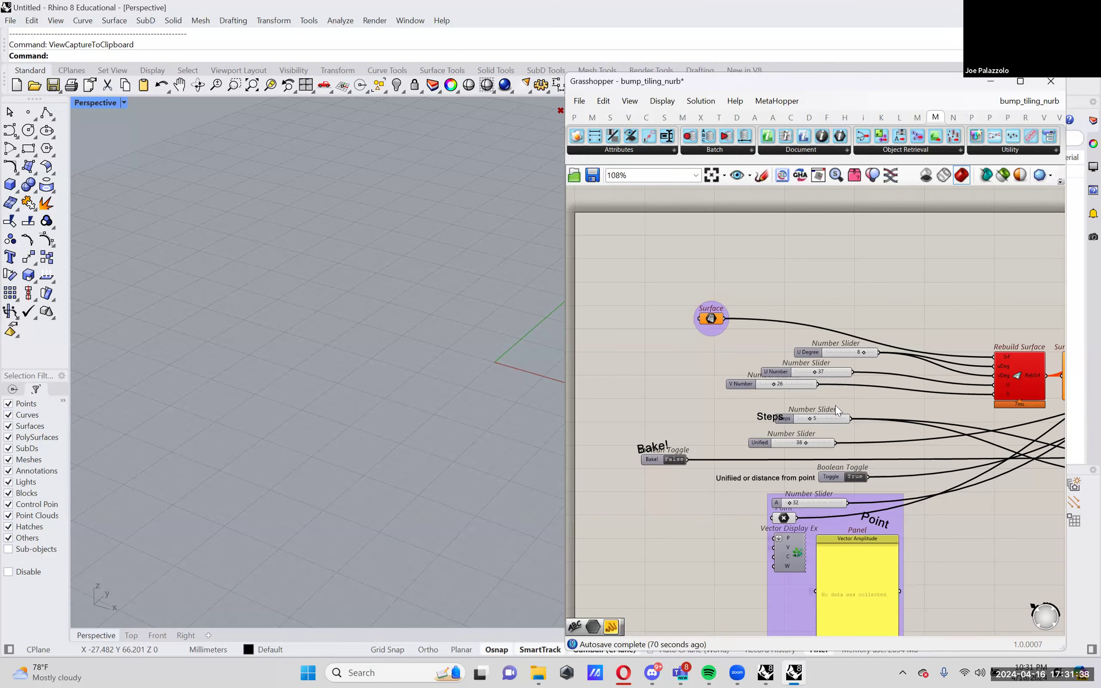
- Pan and zoom across the bump_tiling_nurb graph to the Object Bake and Colour Swatch nodes
scroll(835, 406, "down", 2)
right_click_drag(960, 460, 700, 401)
right_click_drag(927, 366, 824, 388)
scroll(827, 376, "up", 3)
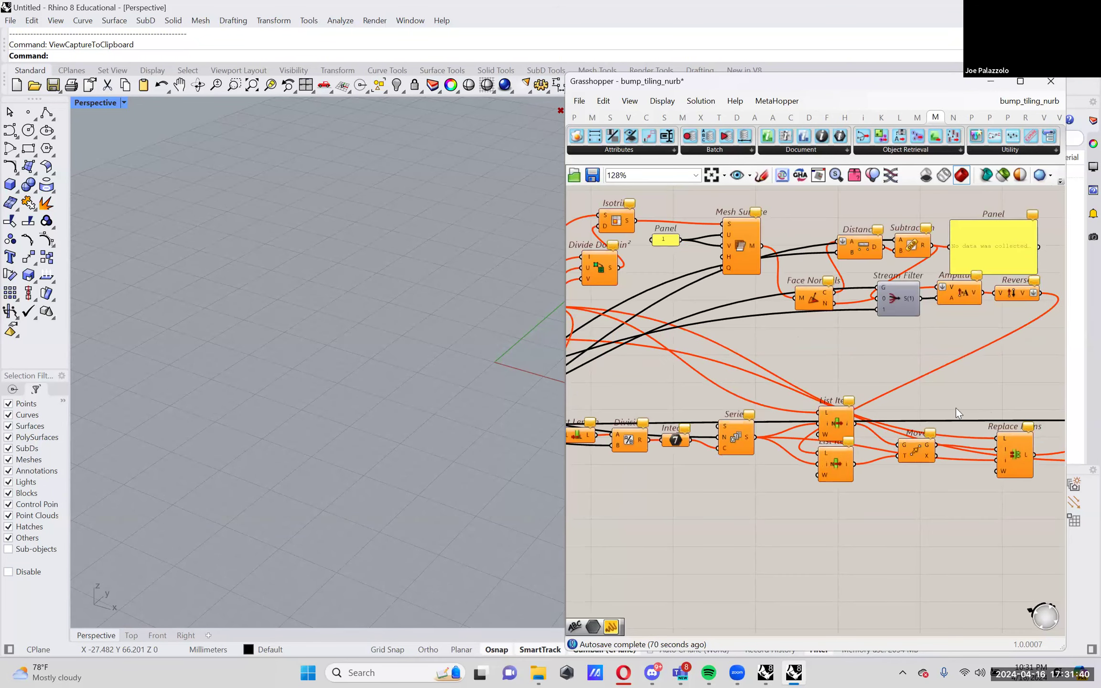
right_click_drag(955, 408, 732, 398)
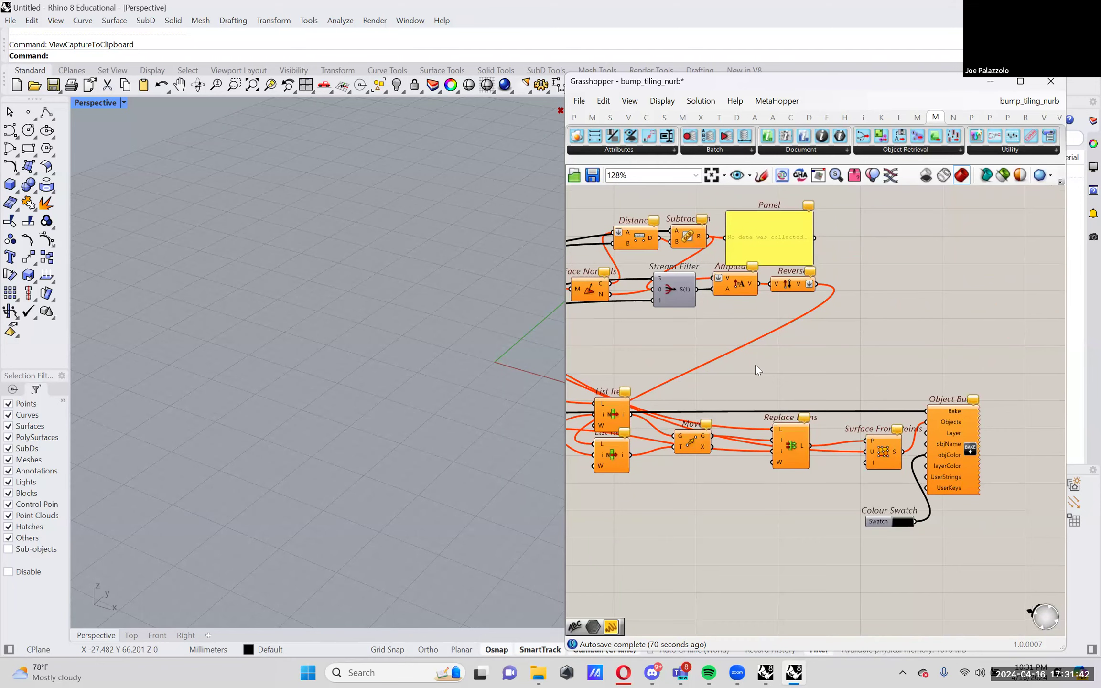
- Jump to the Rebuild Surface cluster and the sliders, then start a new empty document
key("ctrl+3")
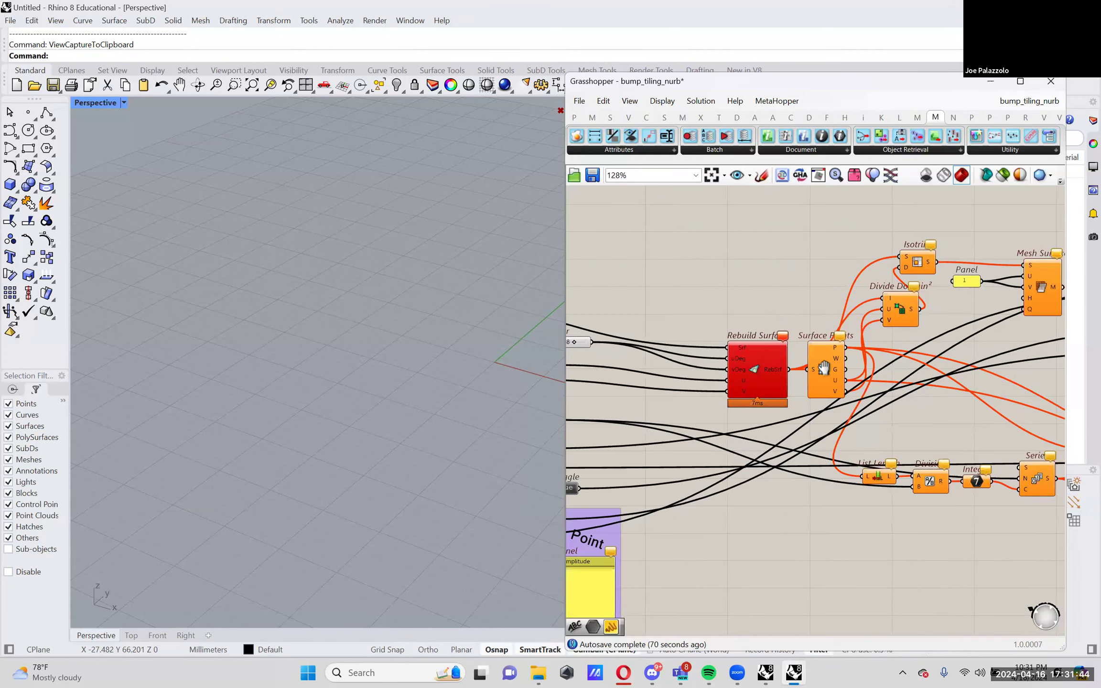
key("ctrl+4")
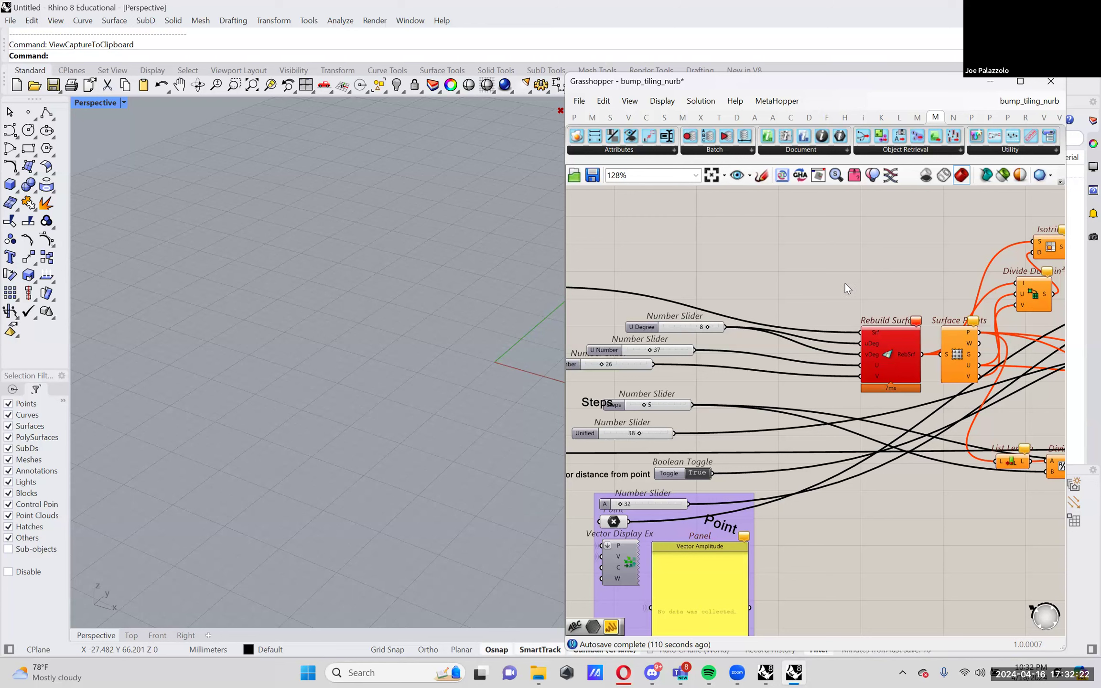
left_click(579, 101)
left_click(616, 113)
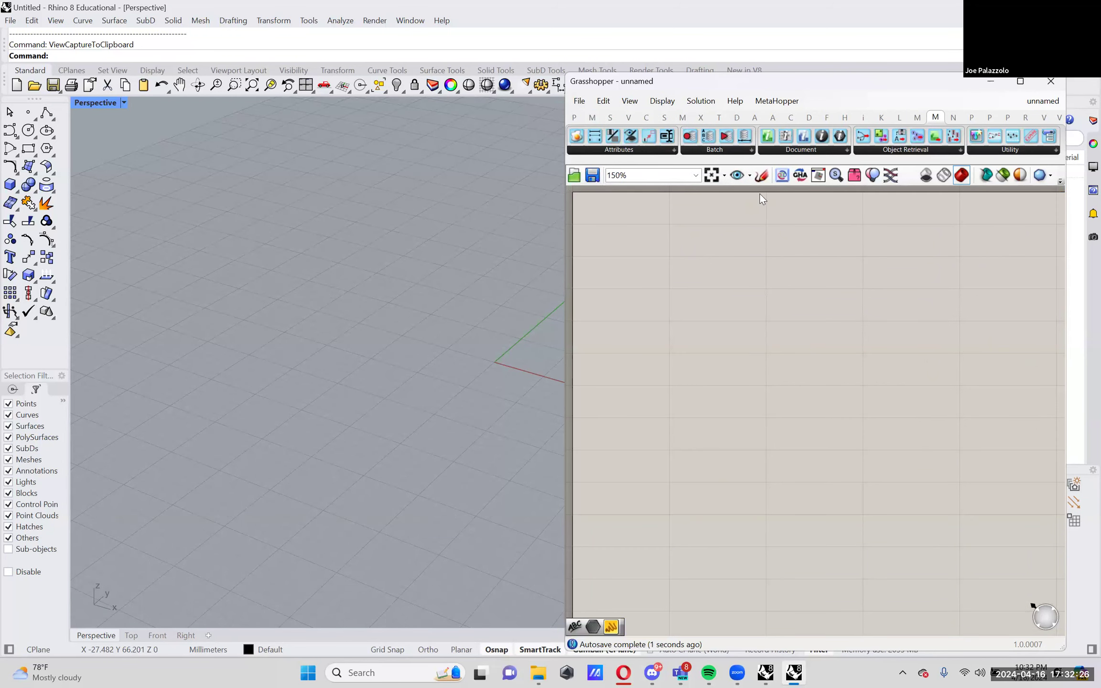
- Sketch a rough freehand foot outline with sole, front and toe strokes on the canvas
left_click(761, 175)
mouse_move(800, 293)
left_mouse_down()
mouse_move(803, 415)
mouse_move(666, 452)
mouse_move(705, 476)
mouse_move(828, 475)
mouse_move(860, 289)
left_mouse_up()
left_click_drag(787, 307, 888, 314)
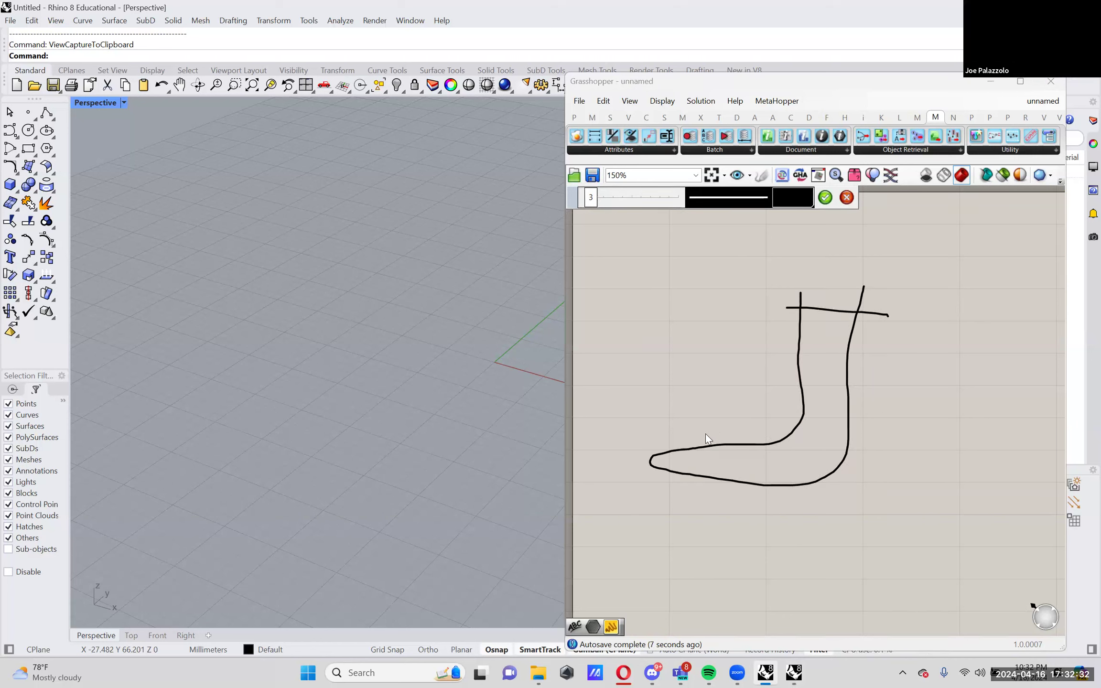
mouse_move(703, 497)
left_mouse_down()
mouse_move(825, 493)
mouse_move(878, 323)
left_mouse_up()
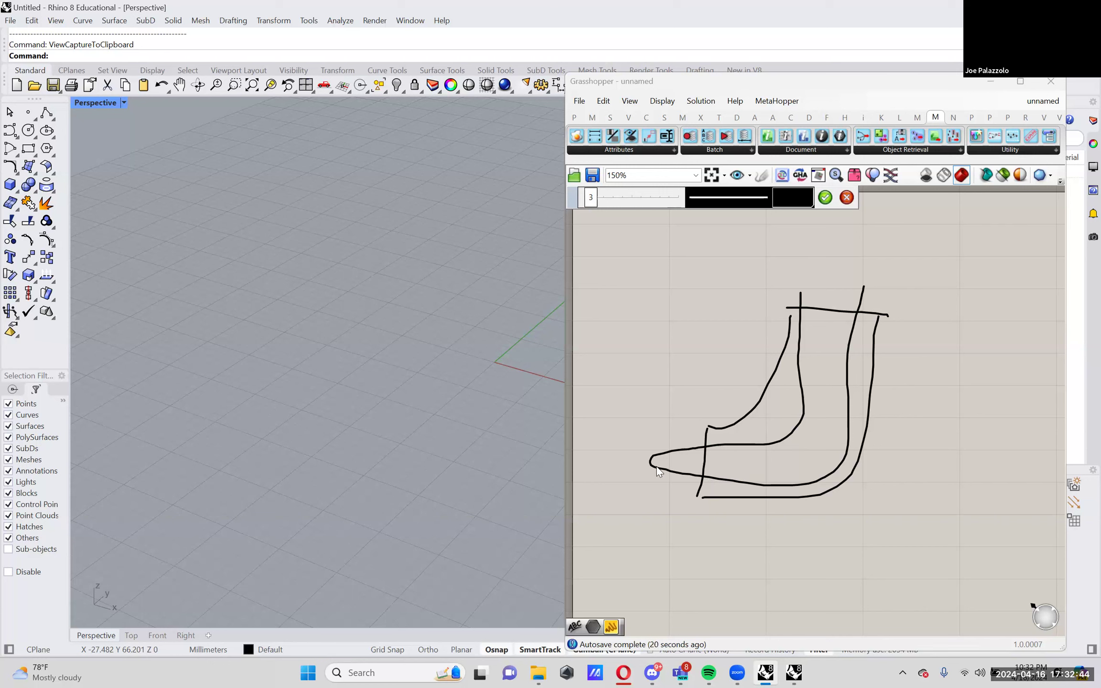
left_click_drag(666, 474, 692, 479)
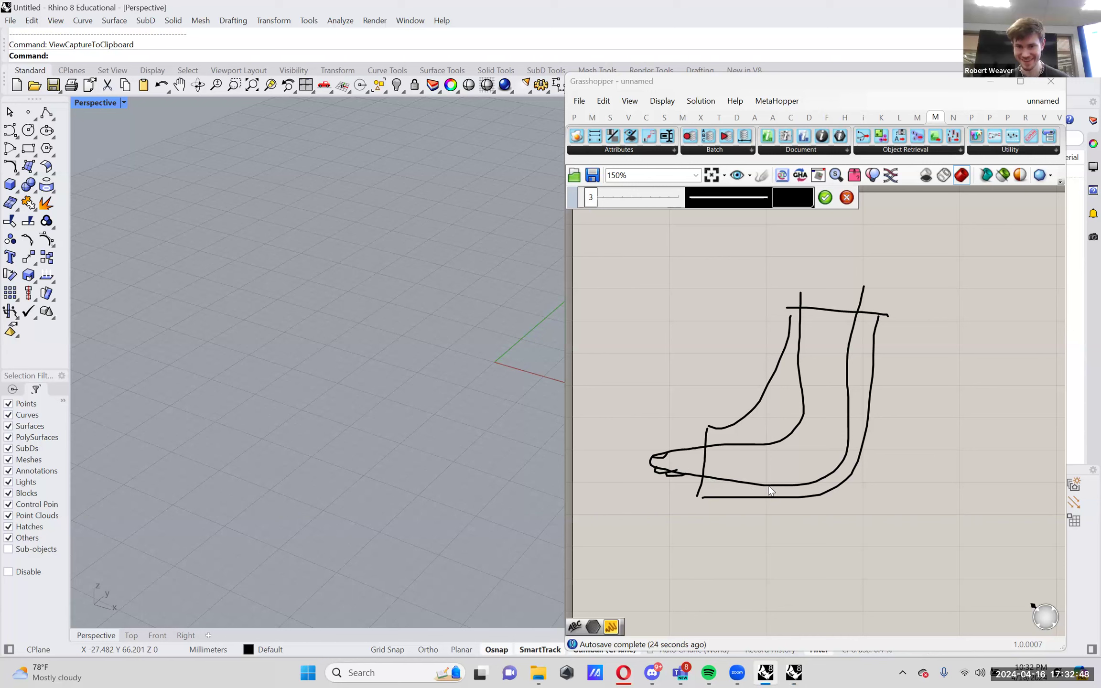
- Discard the foot sketch, cancel a second empty sketch, and bring up the File menu
left_click(846, 198)
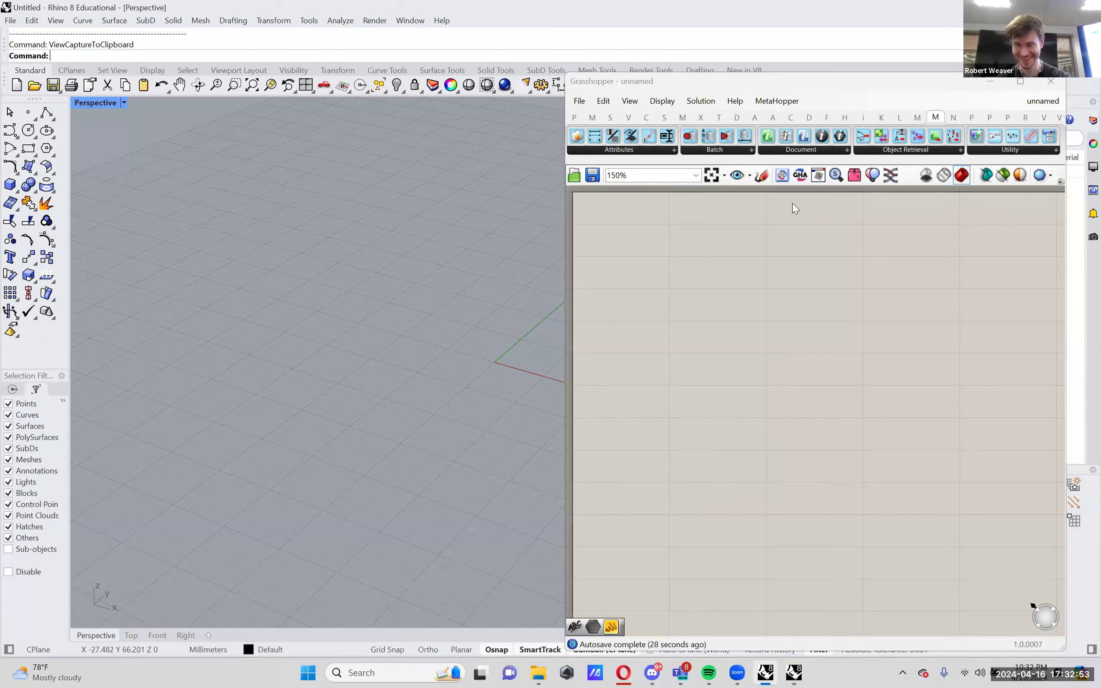
left_click(764, 176)
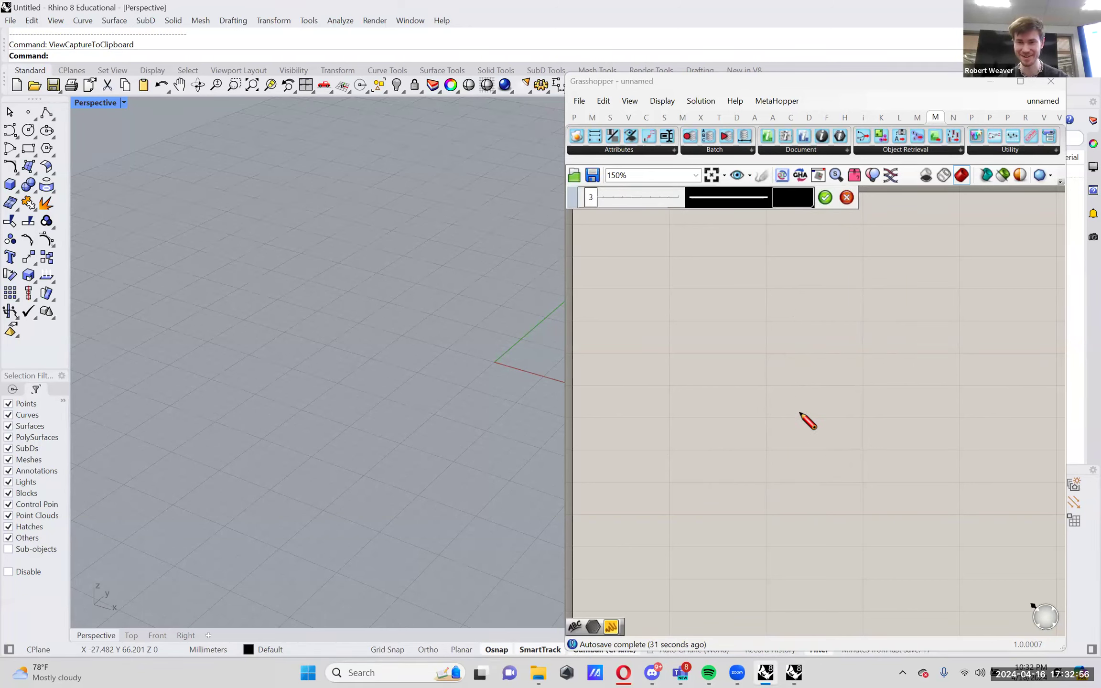
left_click(847, 197)
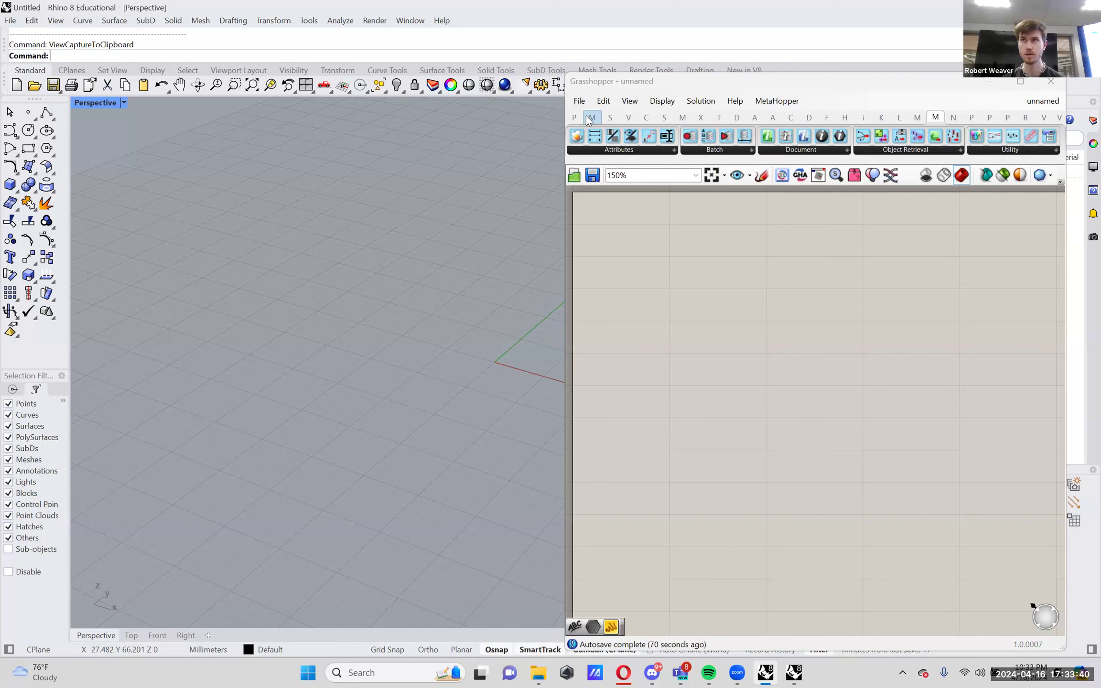
left_click(580, 102)
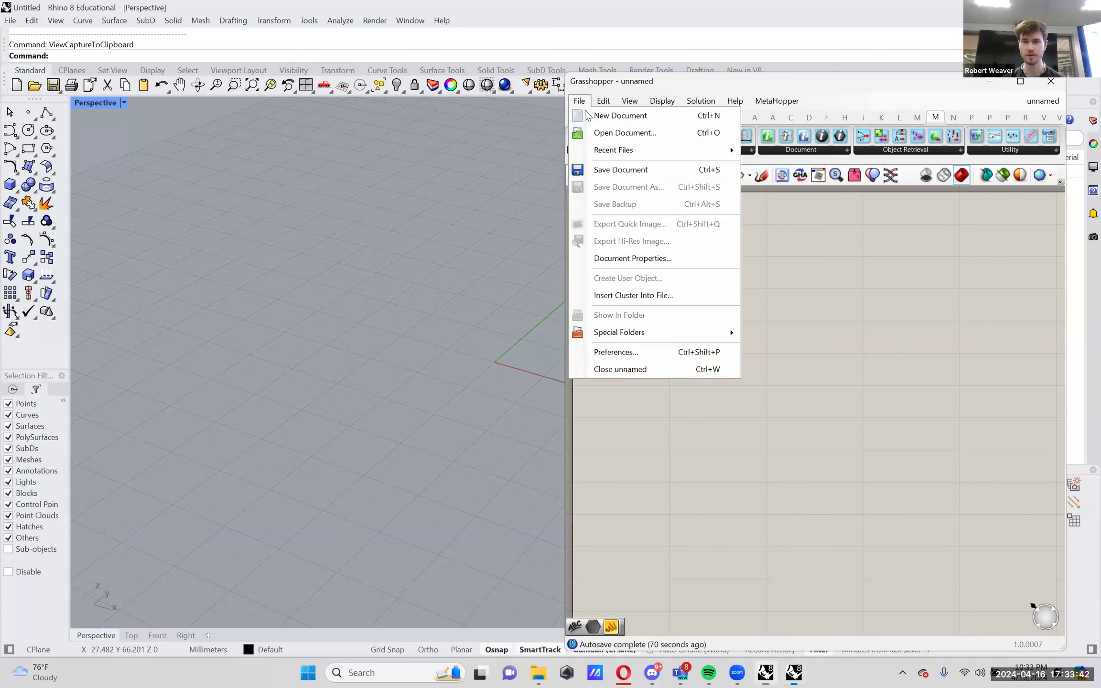
- Browse the Open Document window to the Grasshopper\Wristbrace_V45 folder on WD_BLACK (D:)
left_click(608, 134)
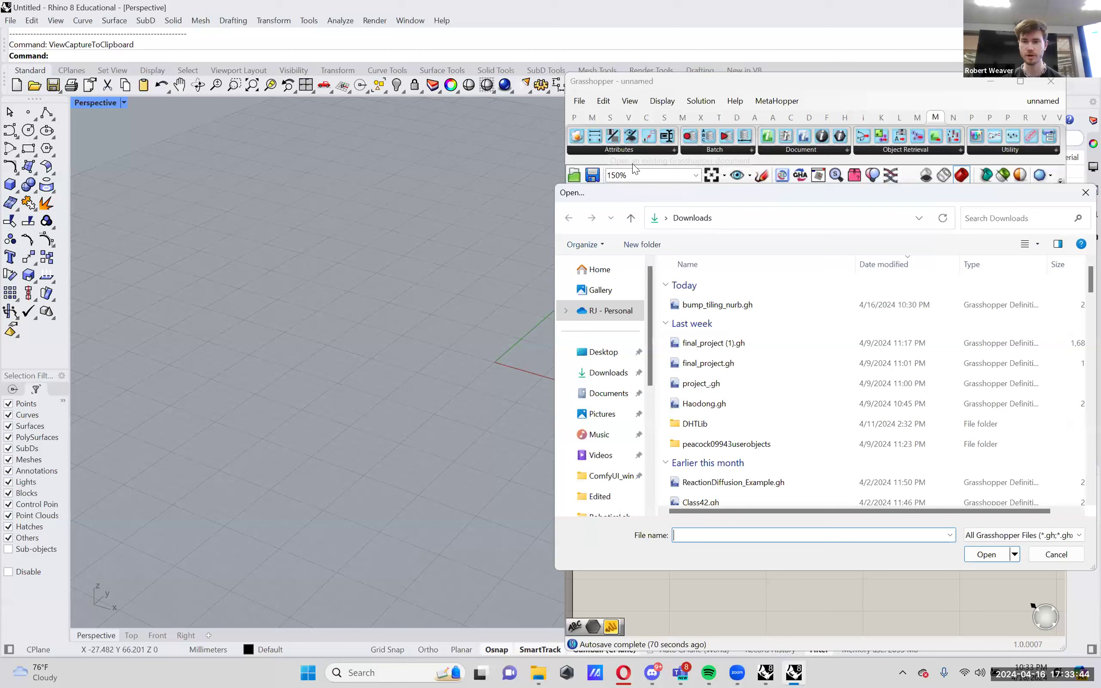
scroll(604, 406, "down", 4)
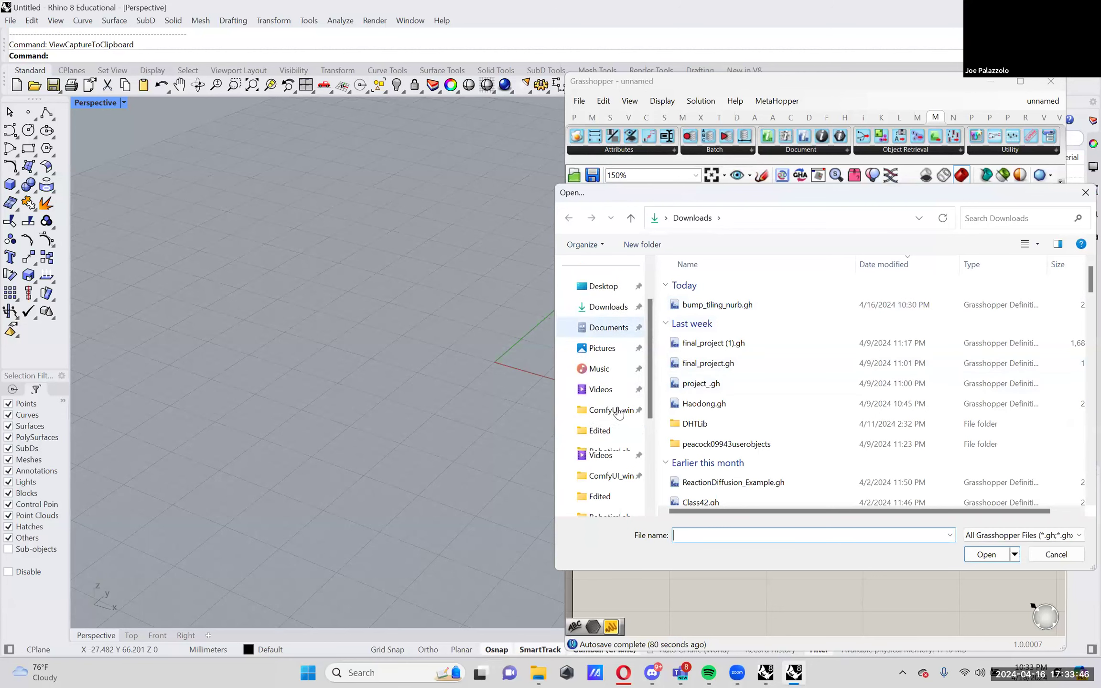
left_click(622, 451)
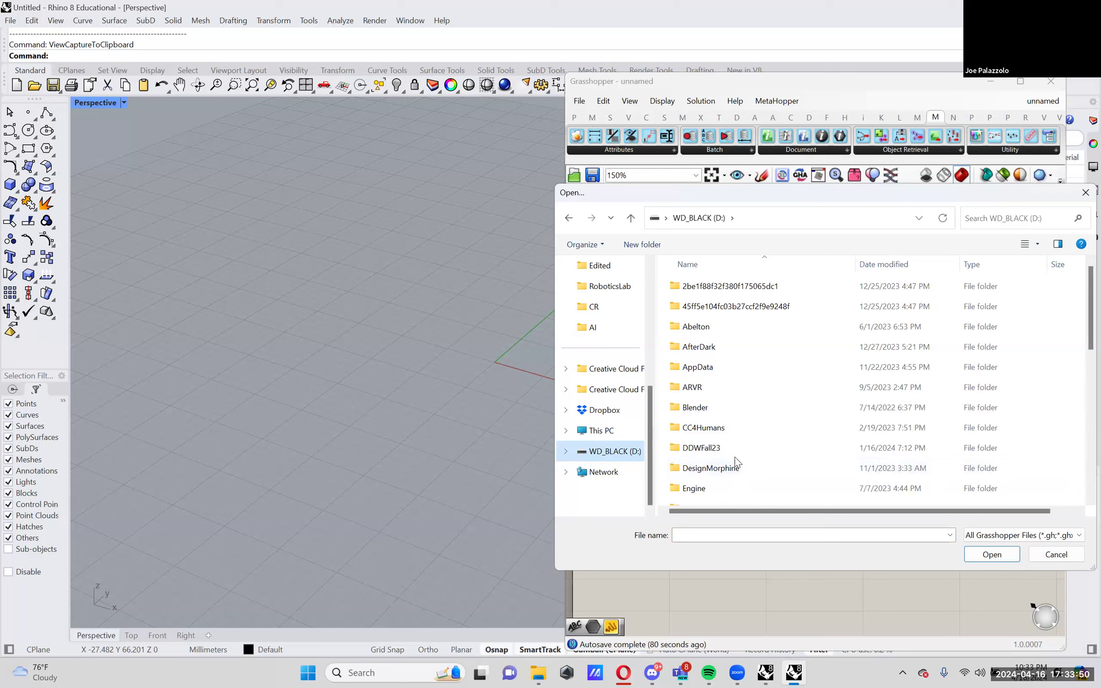
scroll(736, 461, "down", 5)
scroll(738, 453, "up", 5)
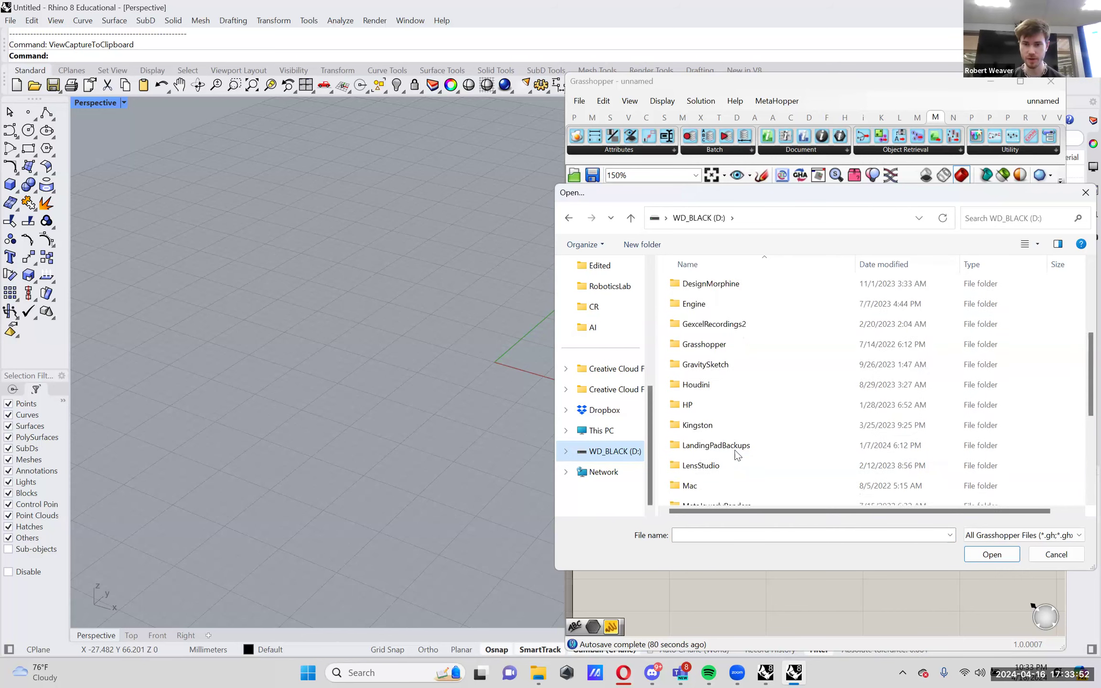
scroll(738, 451, "down", 2)
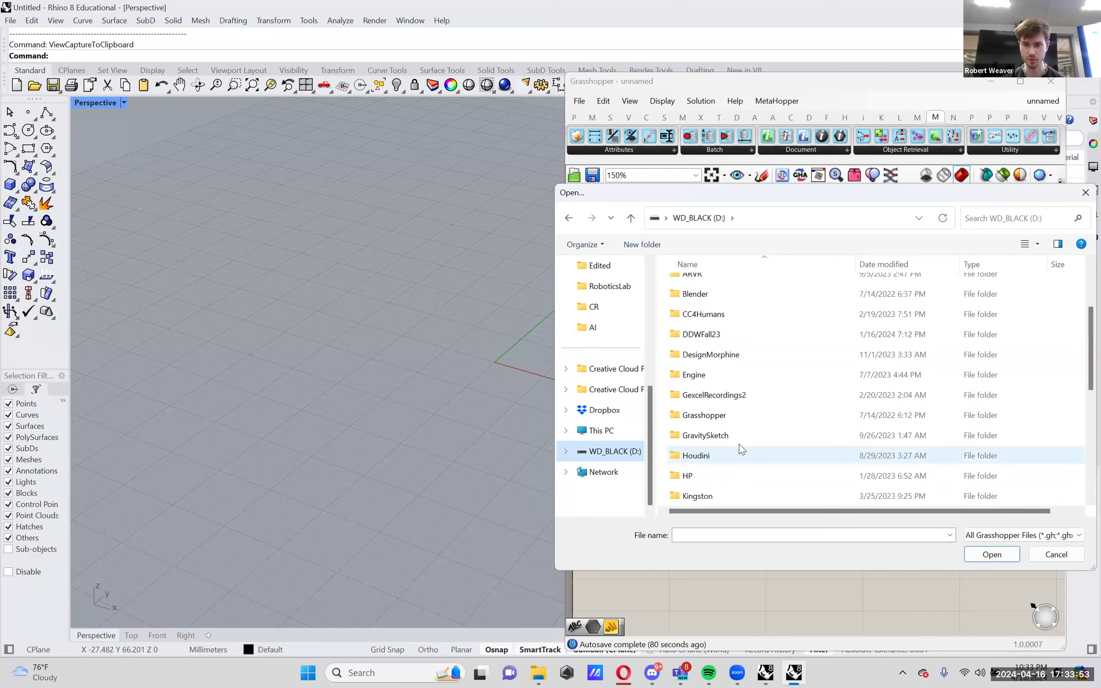
double_click(764, 415)
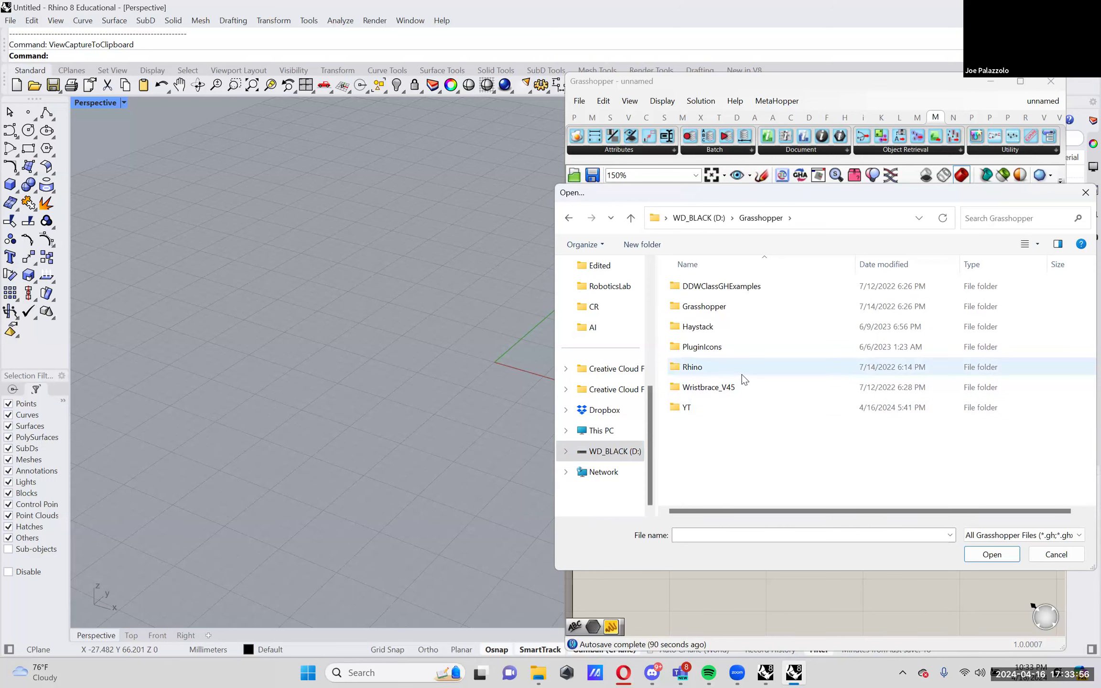
double_click(745, 388)
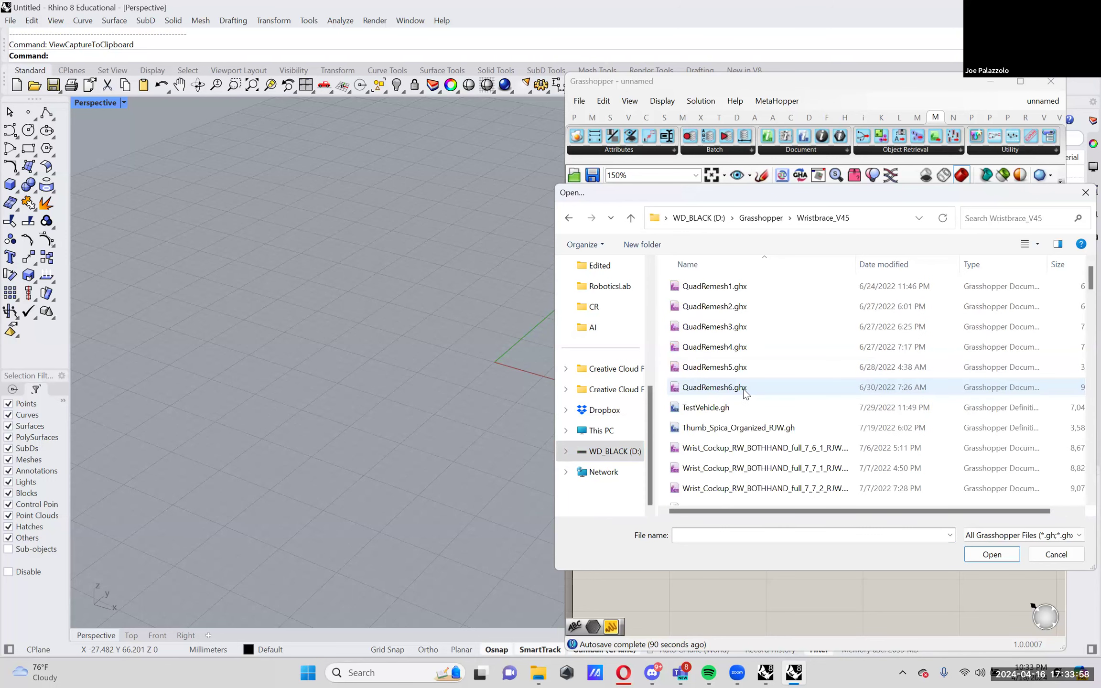
- Check Discord's file-sharing channel, then return and close the open-file dialog
left_click(650, 672)
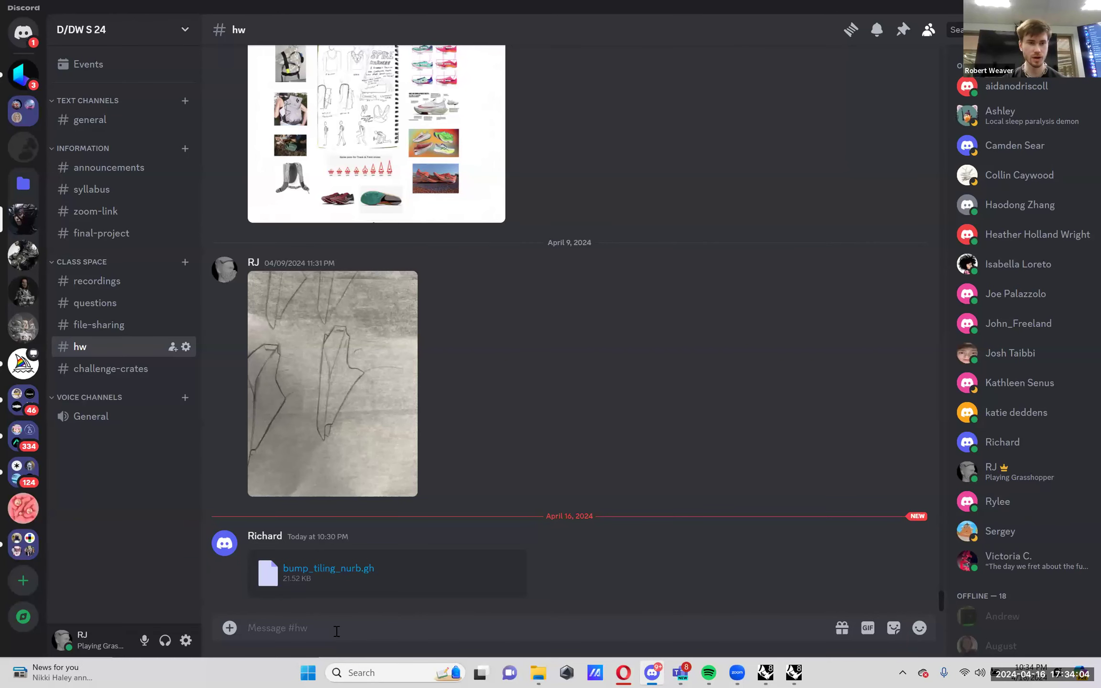
left_click(99, 324)
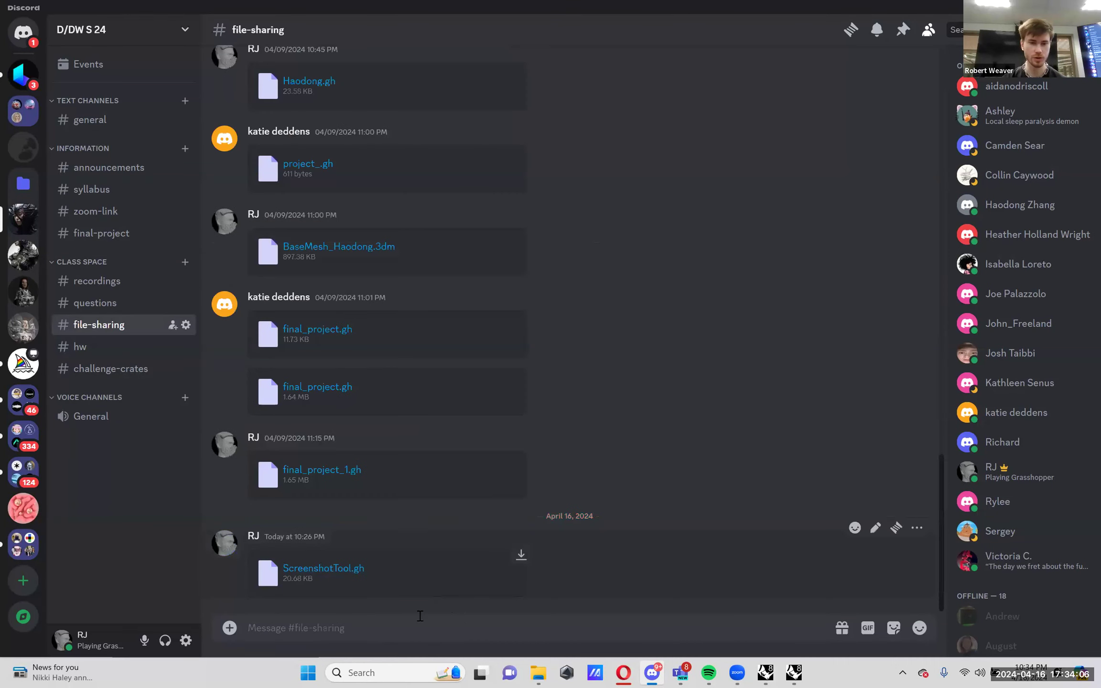
left_click(793, 673)
scroll(782, 436, "down", 5)
scroll(781, 437, "down", 6)
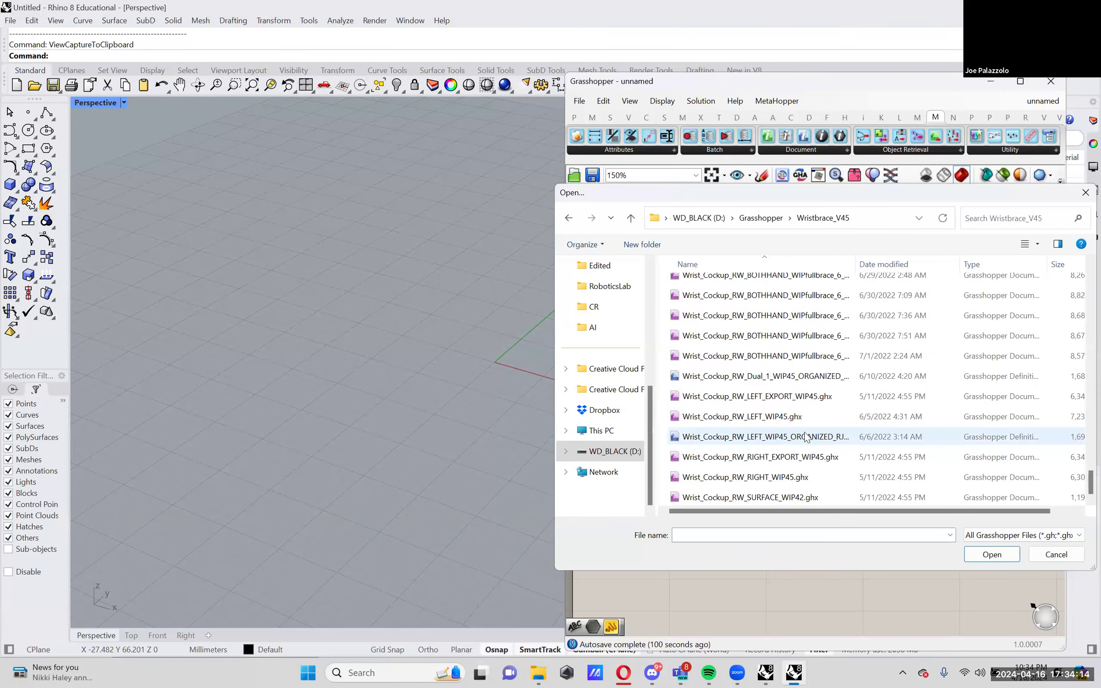
scroll(806, 436, "up", 10)
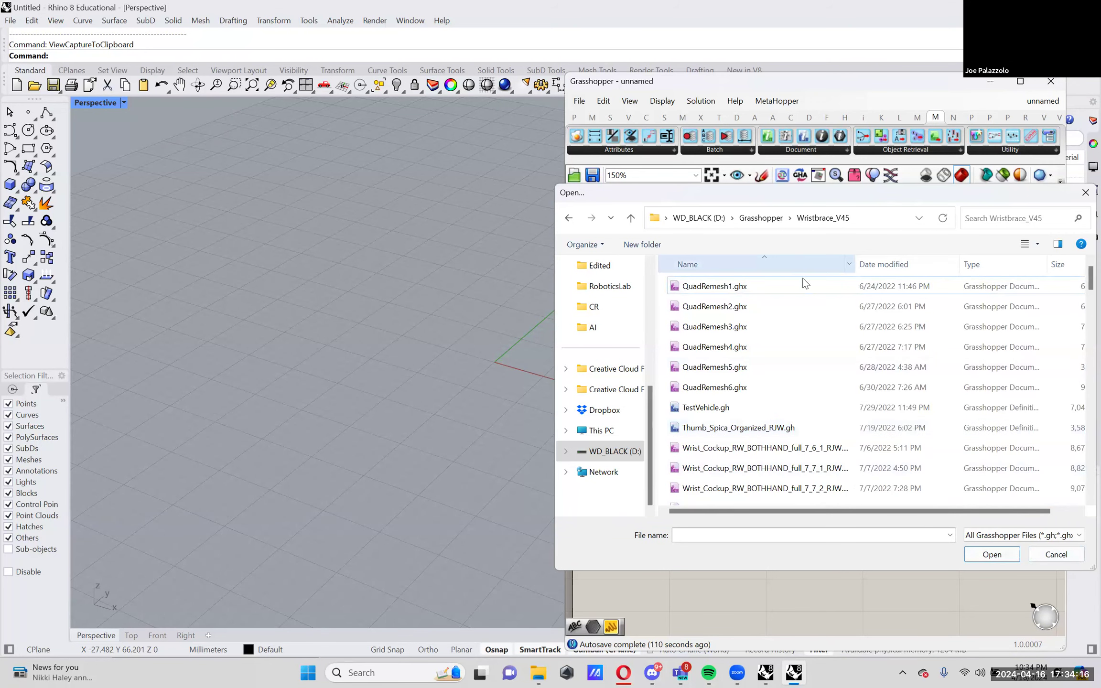
left_click(1057, 554)
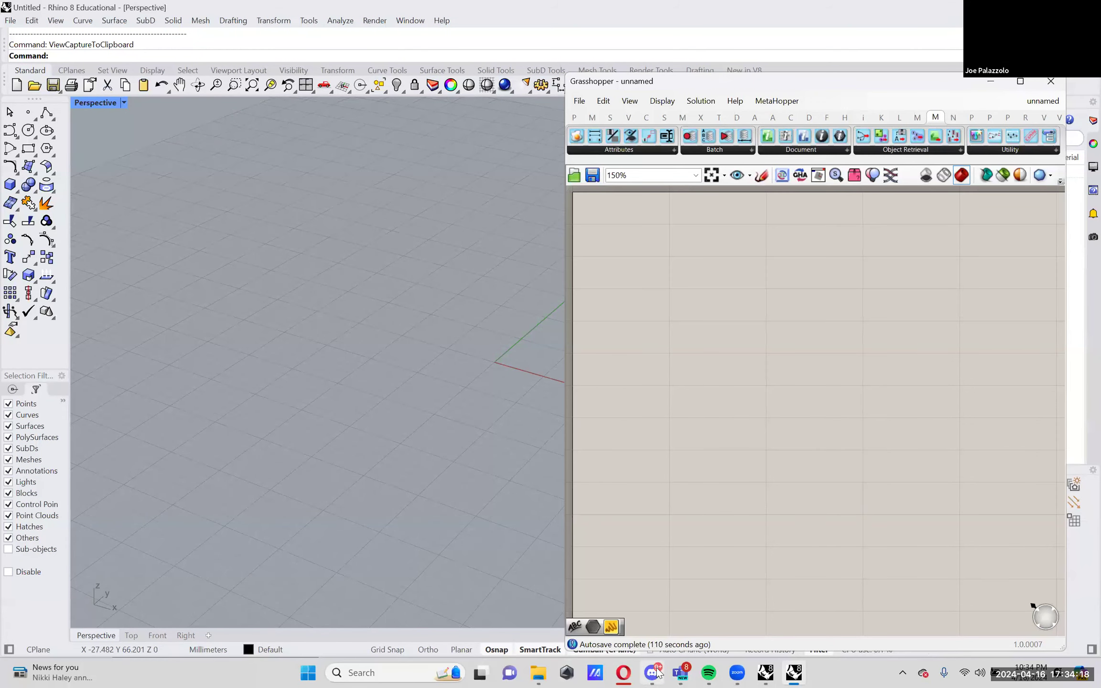
- Download left_foot_model.fbx from Discord's file-sharing channel and return to Rhino
mouse_move(656, 673)
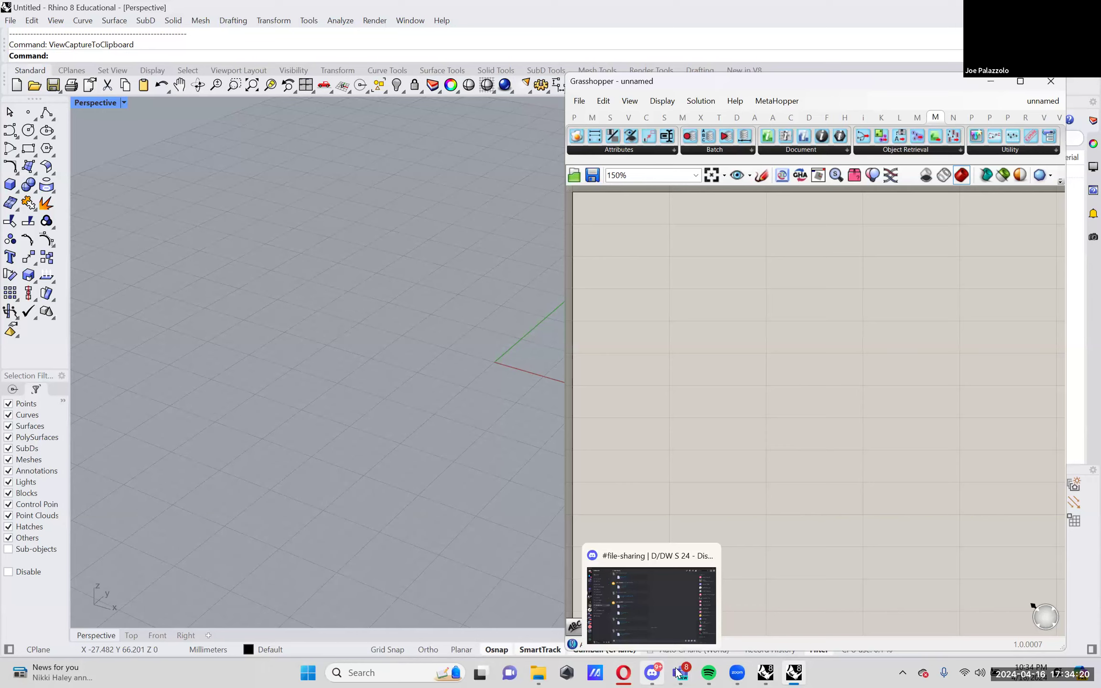
left_click(658, 672)
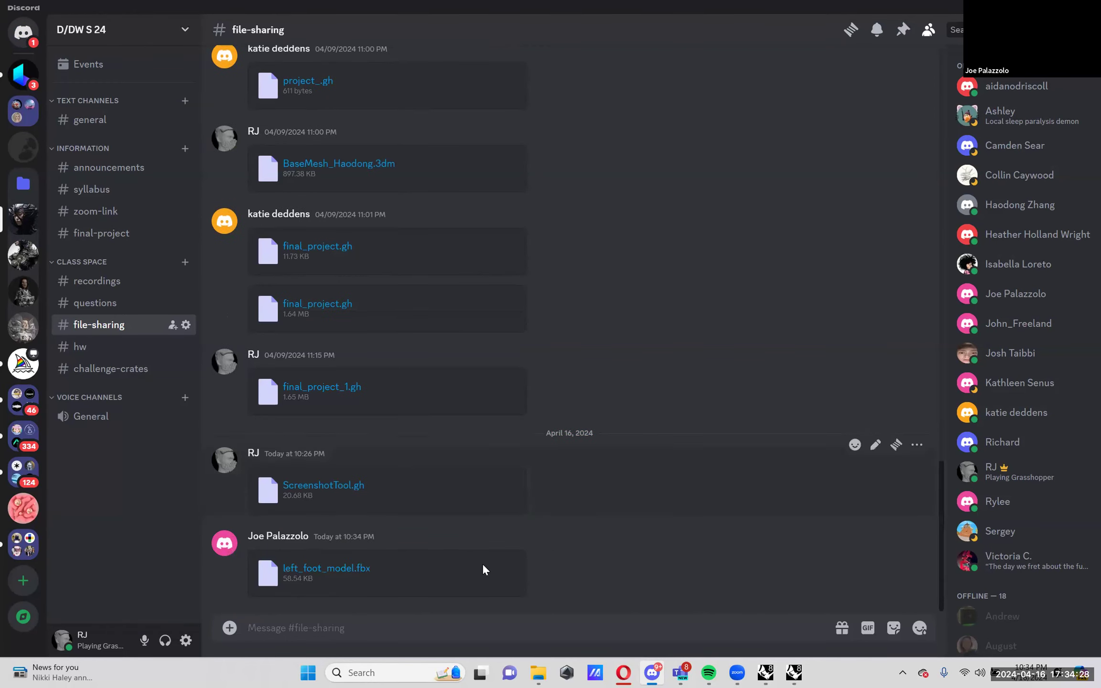
left_click(520, 555)
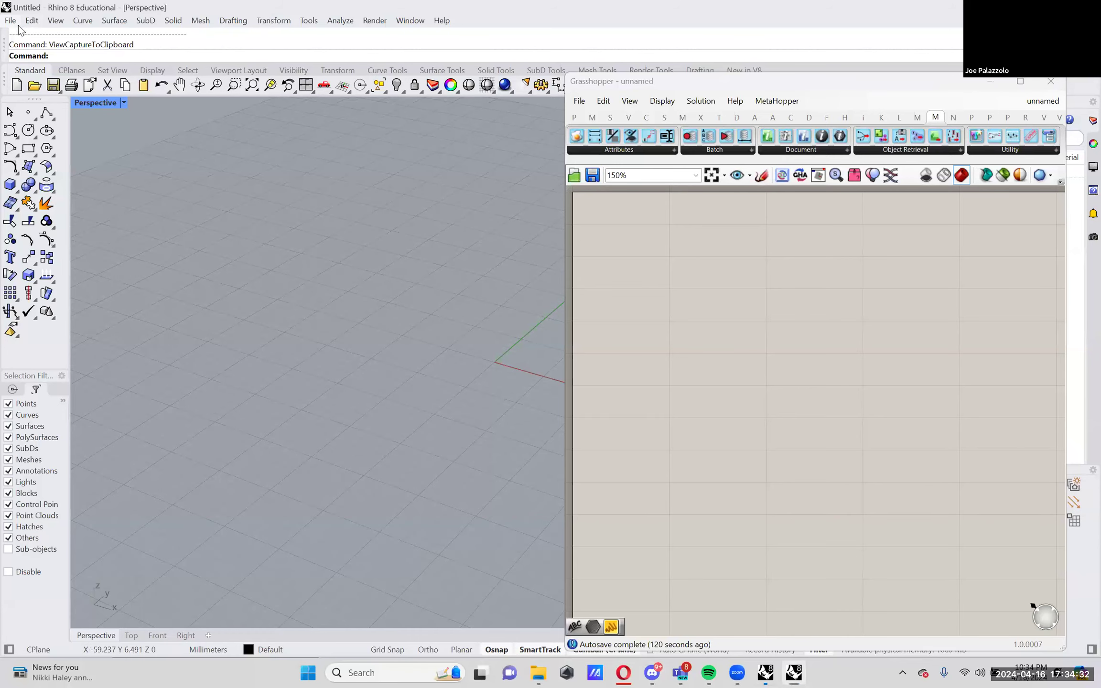
left_click(10, 20)
- Import left_foot_model.fbx from Downloads with default options and no unit rescaling
left_click(38, 197)
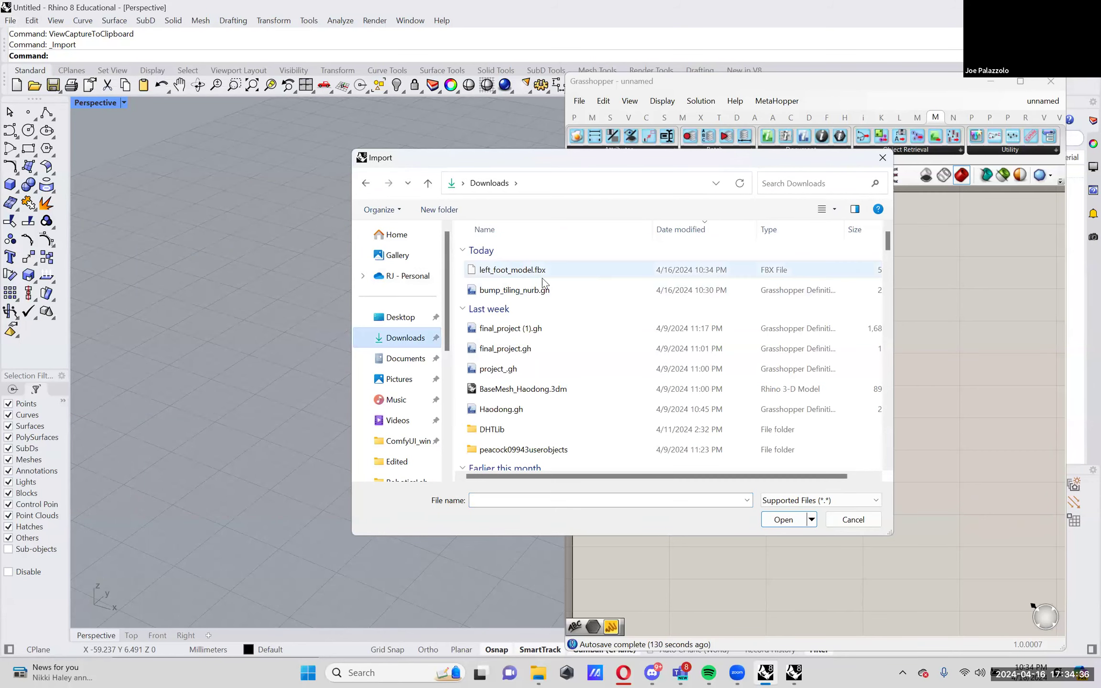
double_click(581, 271)
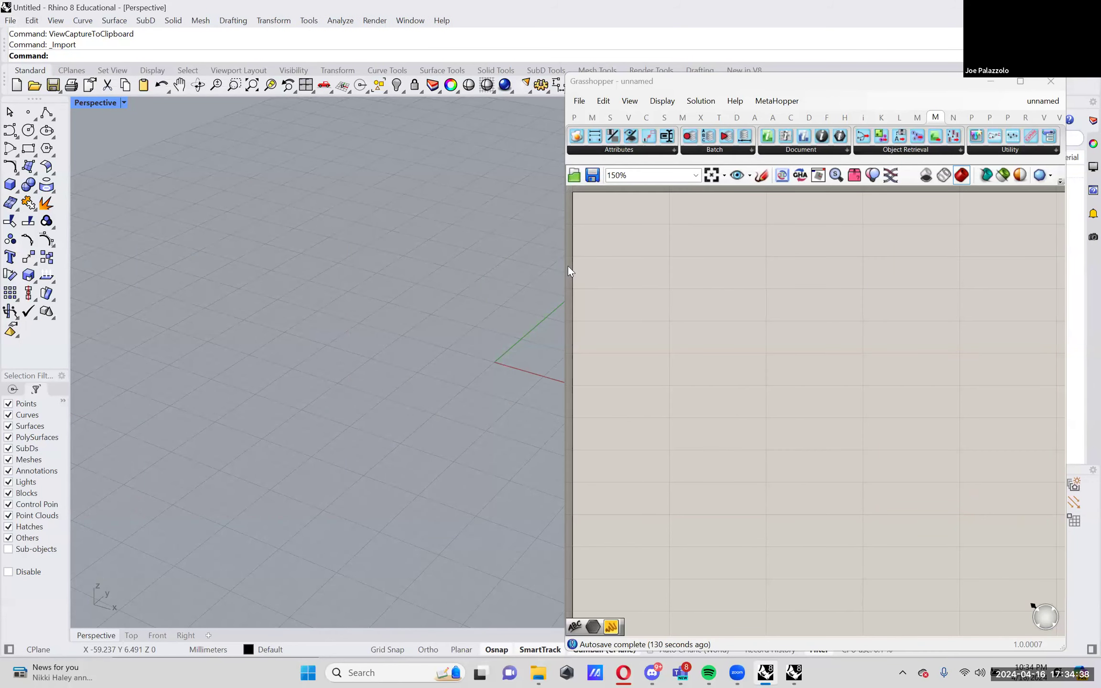
key("Return")
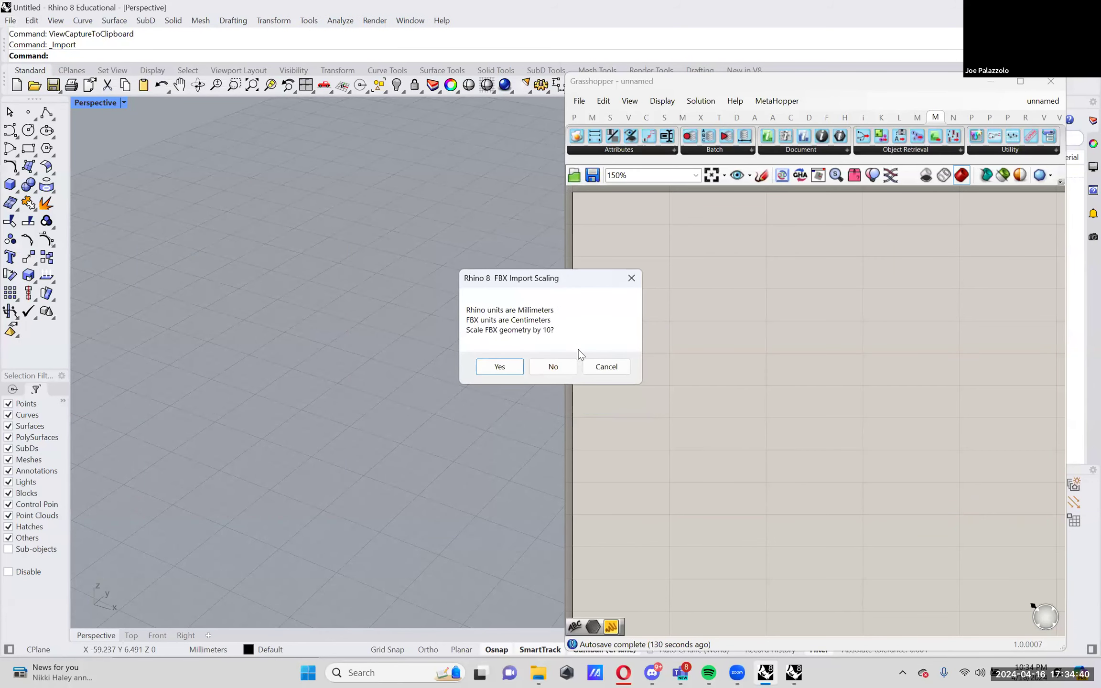
left_click(559, 367)
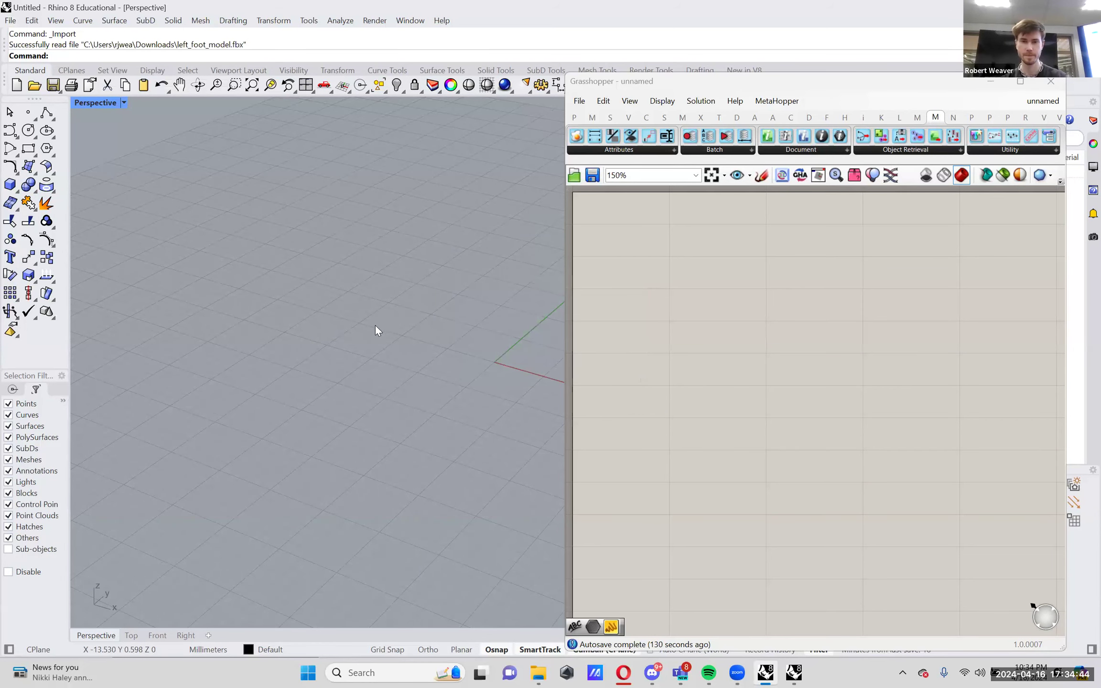
- Orbit around the imported foot and switch the viewport to Shaded display
left_click(427, 350)
scroll(430, 356, "down", 8)
right_click_drag(447, 400, 475, 376)
scroll(507, 372, "up", 5)
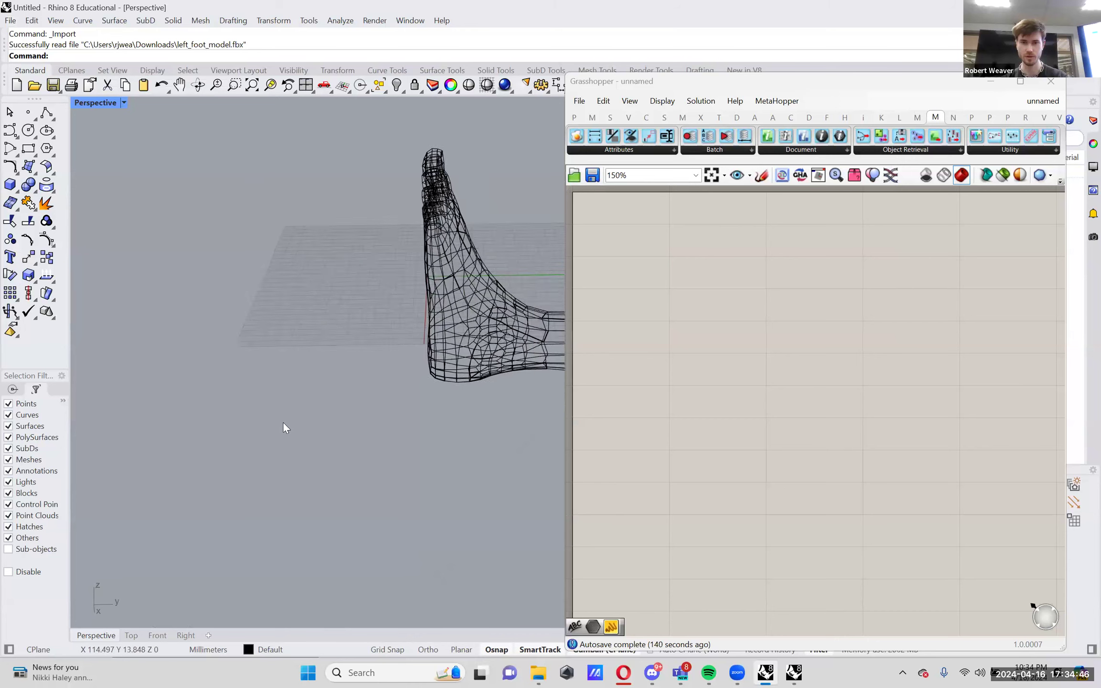
right_click_drag(283, 423, 329, 444)
left_click(123, 102)
left_click(103, 167)
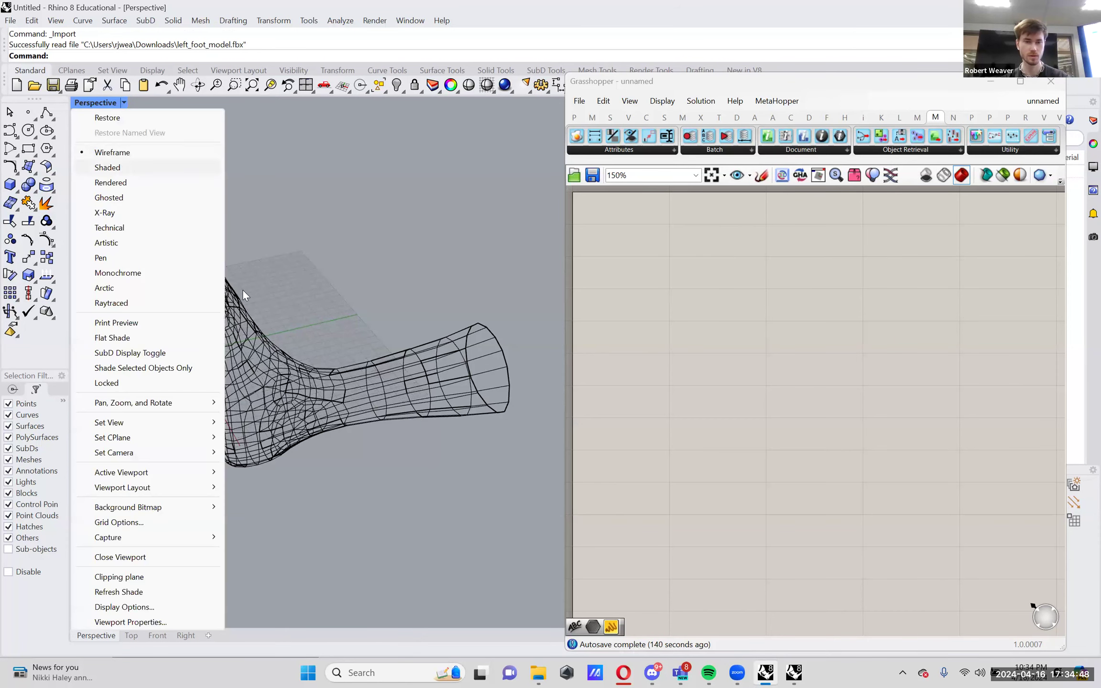
- Rotate the foot mesh upright with the gumball and leave it selected
left_click(313, 380)
left_click_drag(347, 386, 436, 435)
right_click_drag(436, 435, 359, 377)
left_click(500, 358)
scroll(381, 372, "up", 4)
left_click(470, 399)
- Add a Mesh parameter and reference the selected foot mesh into it
double_click(614, 376)
type("mesh")
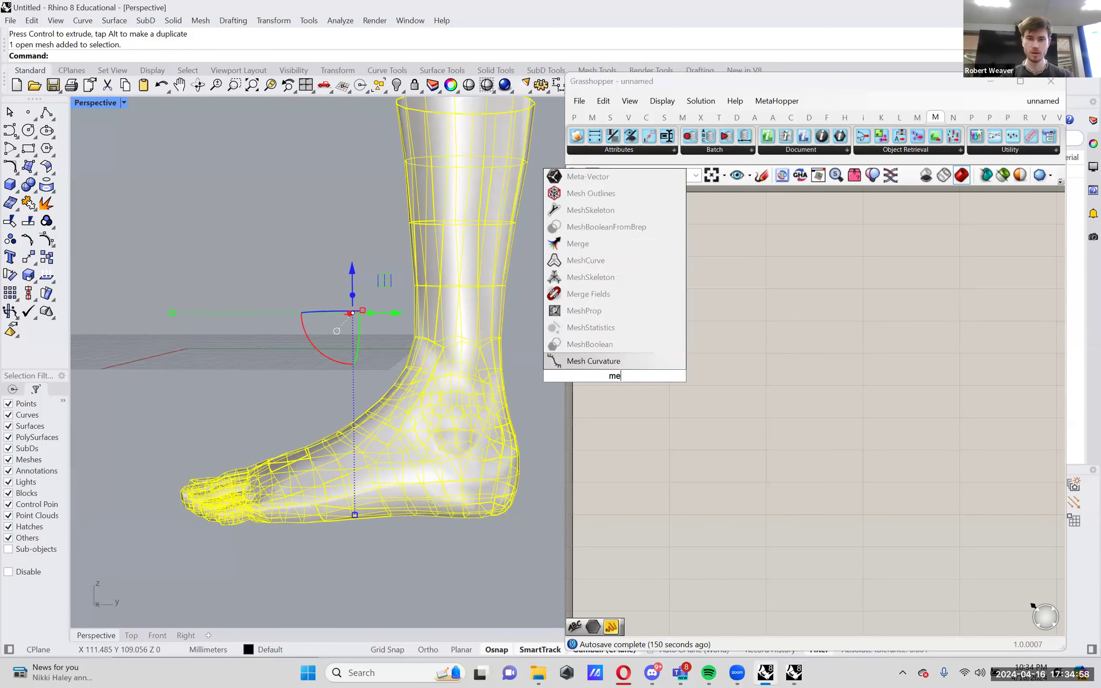
key("Return")
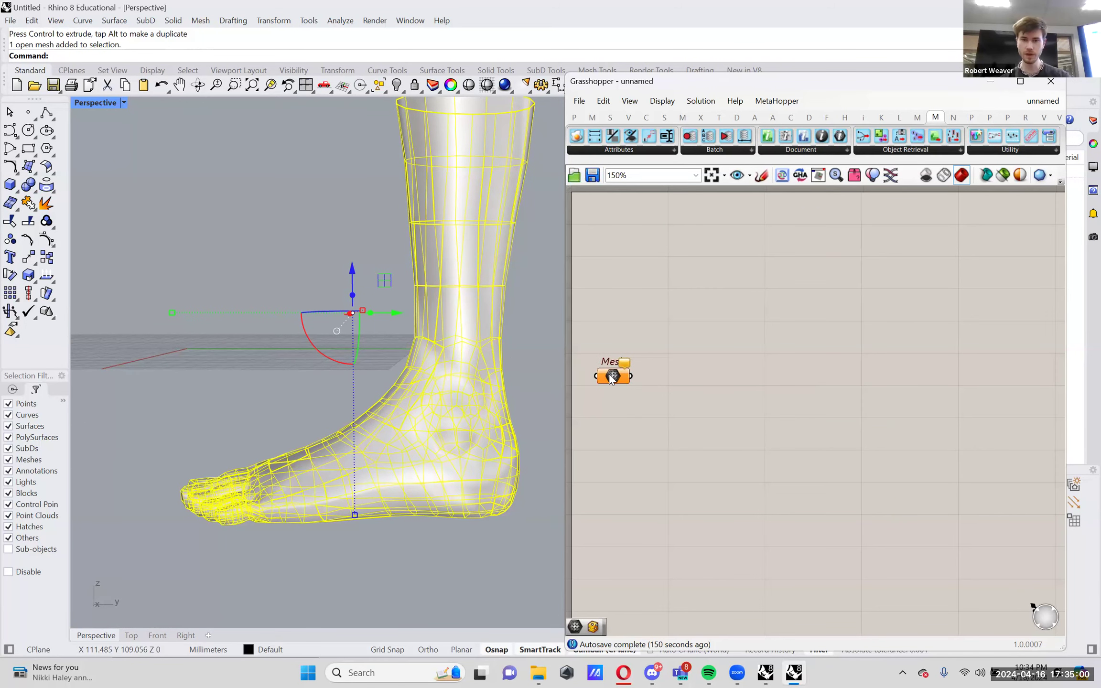
right_click(611, 375)
left_click(680, 533)
left_click_drag(603, 377, 684, 362)
- Add a Close Mesh component and wire the Mesh parameter into its M input
double_click(870, 325)
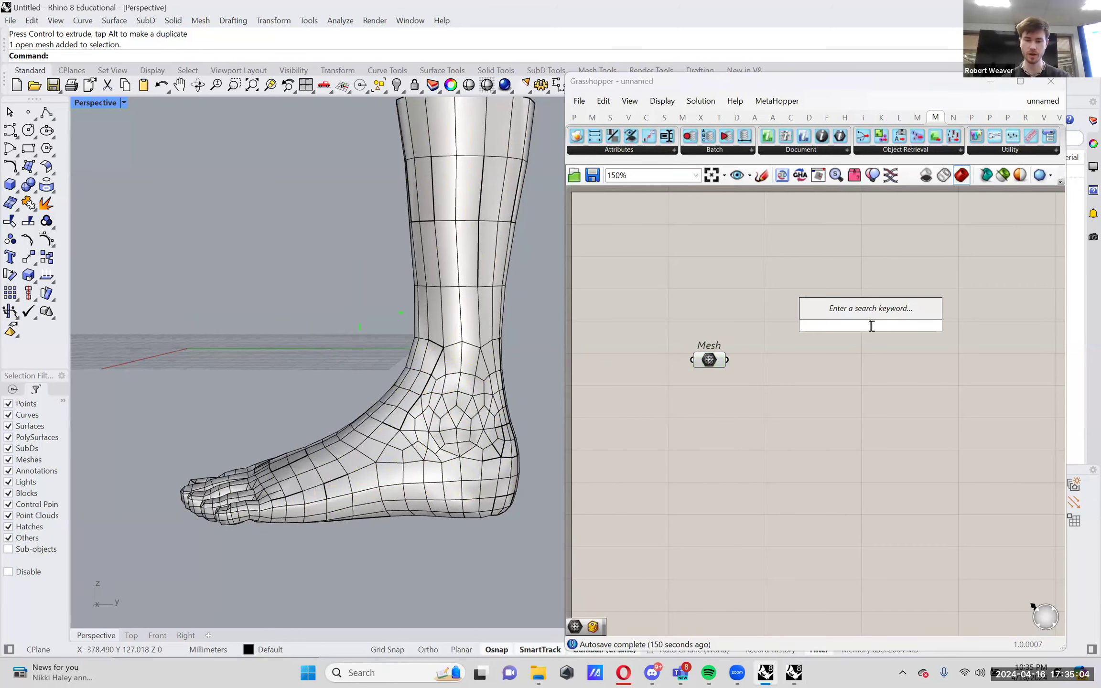
type("close me")
key("Up")
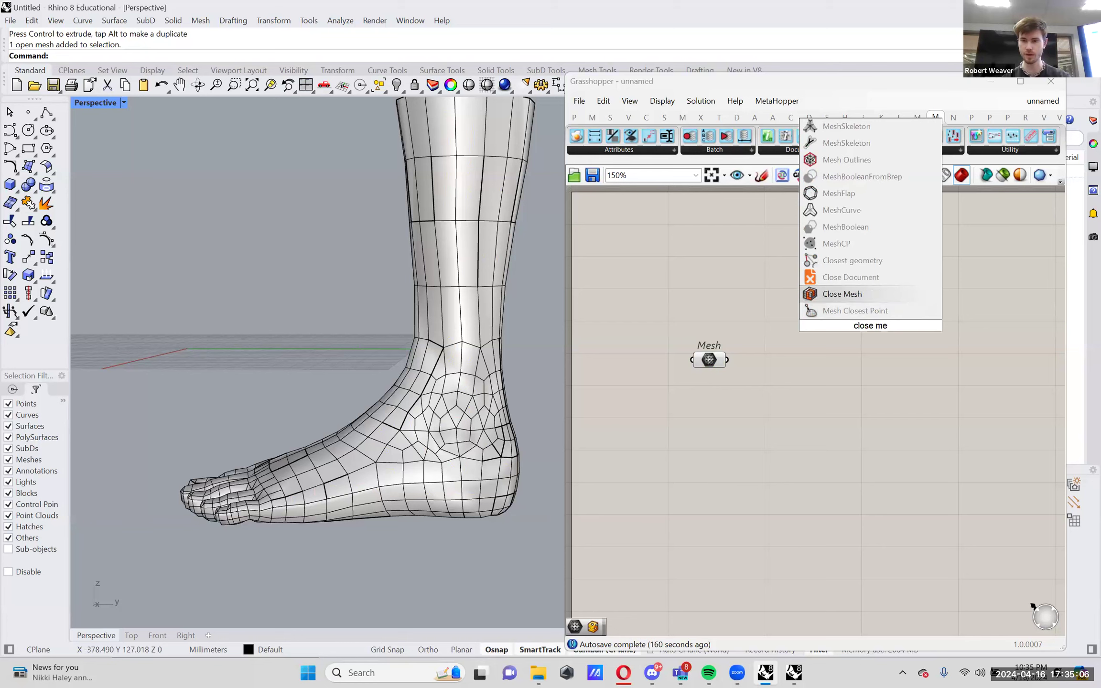
key("Return")
left_click_drag(726, 362, 848, 311)
left_click_drag(861, 319, 771, 367)
- Rearrange Close Mesh and check which model mesh the parameter references
scroll(451, 382, "down", 4)
right_click_drag(450, 380, 427, 421)
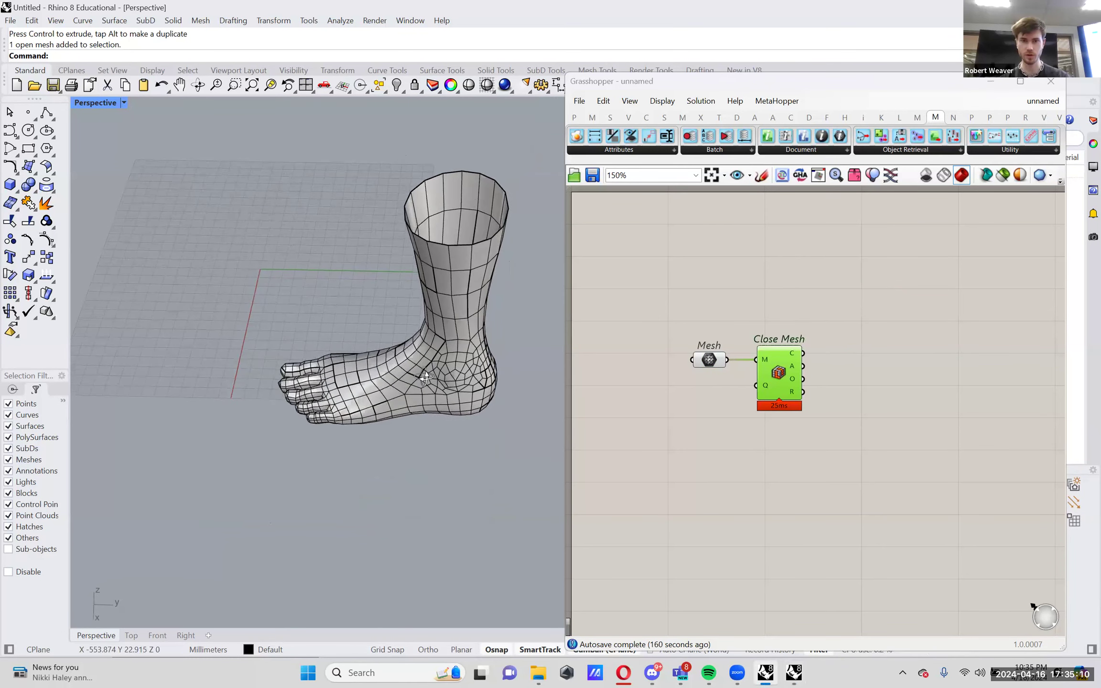
scroll(716, 351, "up", 3)
left_click(706, 364)
left_click(759, 371)
left_click_drag(827, 373, 824, 373)
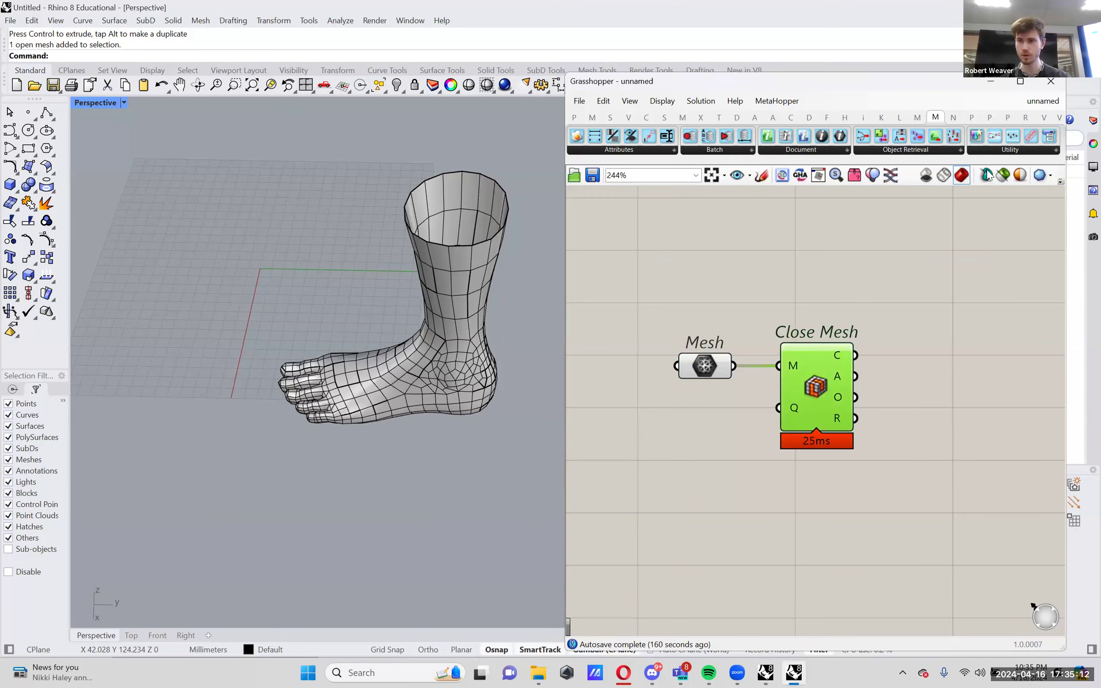
left_click(712, 372)
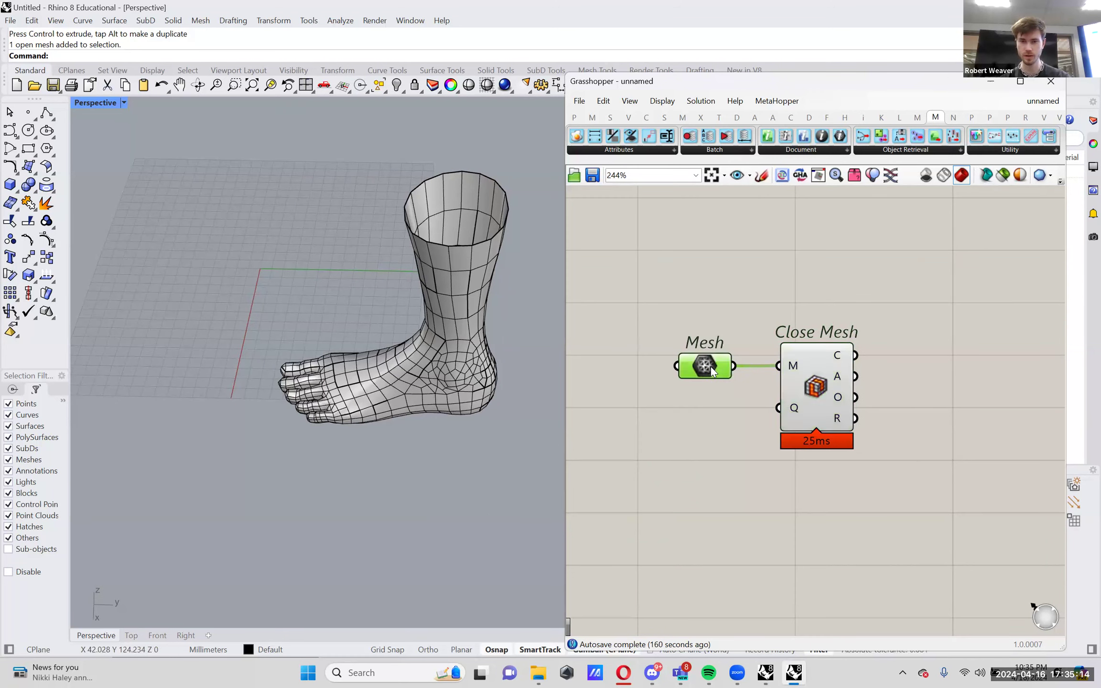
left_click(495, 303)
left_click(668, 301)
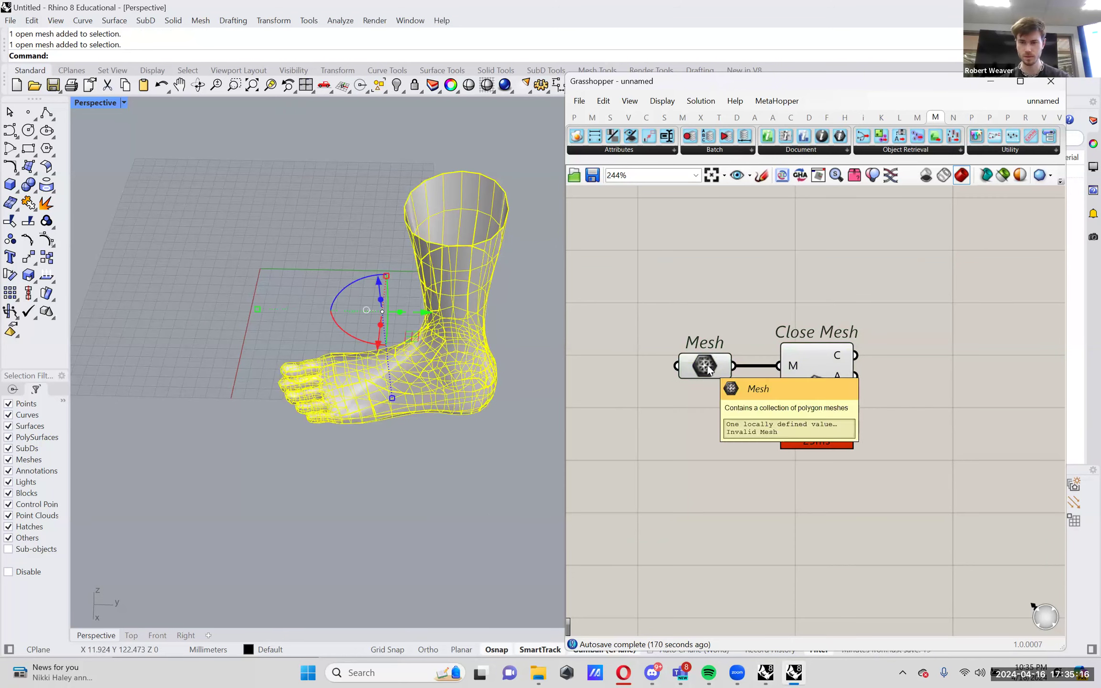
left_click(551, 291)
left_click_drag(836, 388, 992, 387)
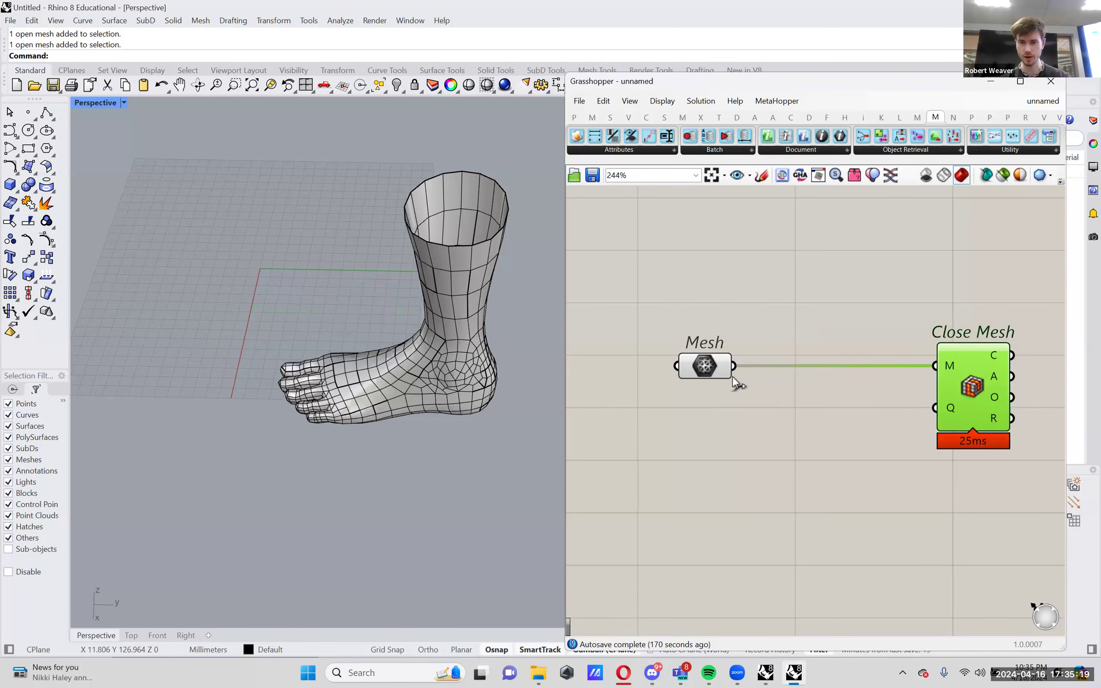
- Re-reference the foot into the Mesh parameter with Set one Mesh
right_click(704, 372)
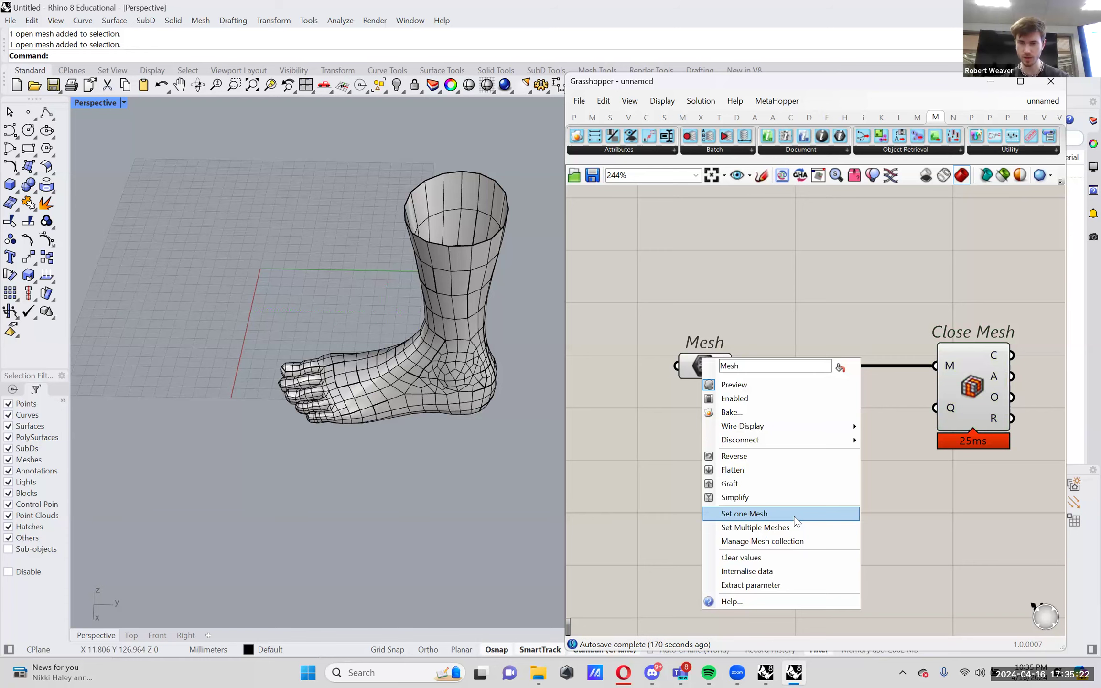
left_click(788, 514)
left_click(451, 351)
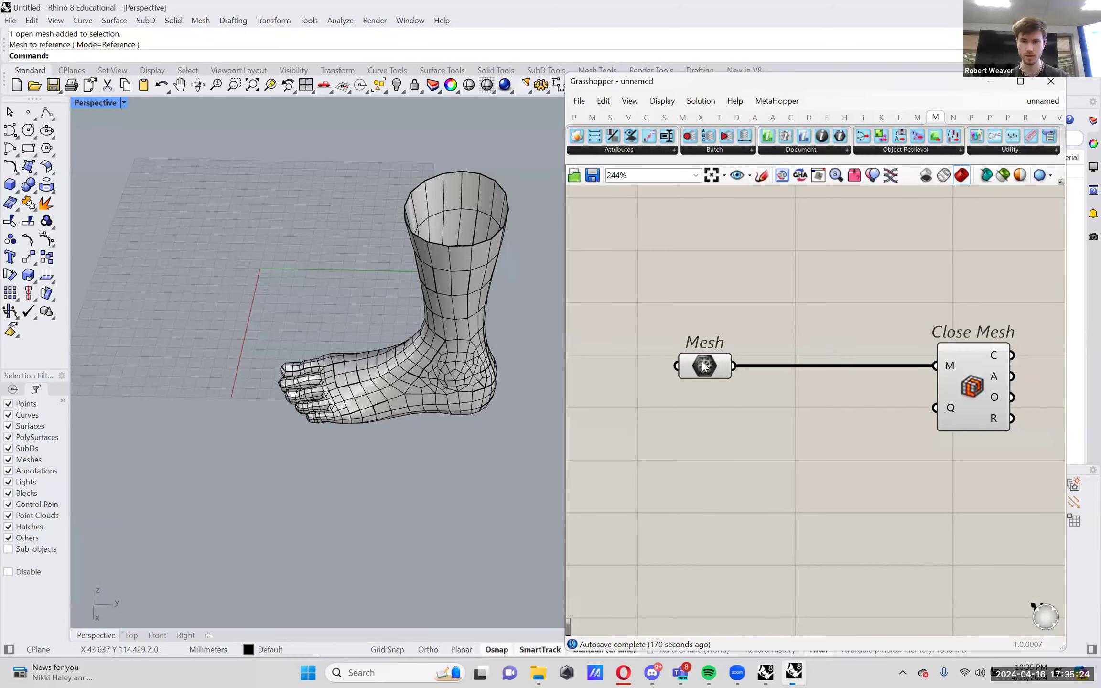
right_click_drag(770, 356, 713, 361)
- Place a Rebuild Mesh component below the Mesh parameter
double_click(773, 313)
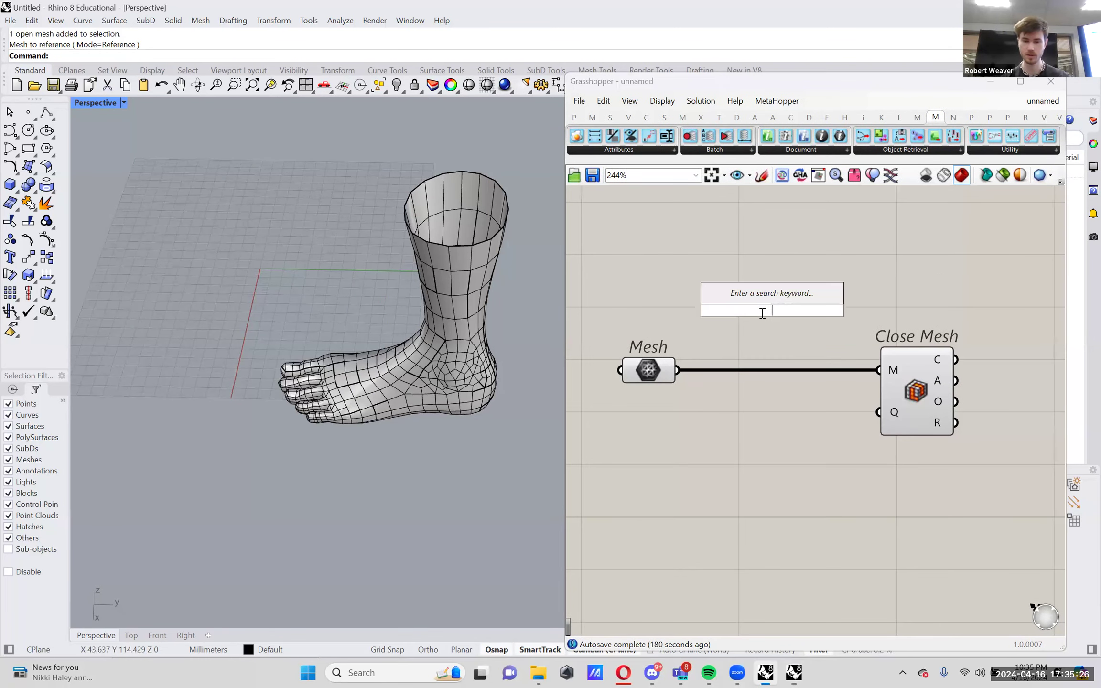
type("rebui")
key("Up")
key("Up")
key("Up")
key("Return")
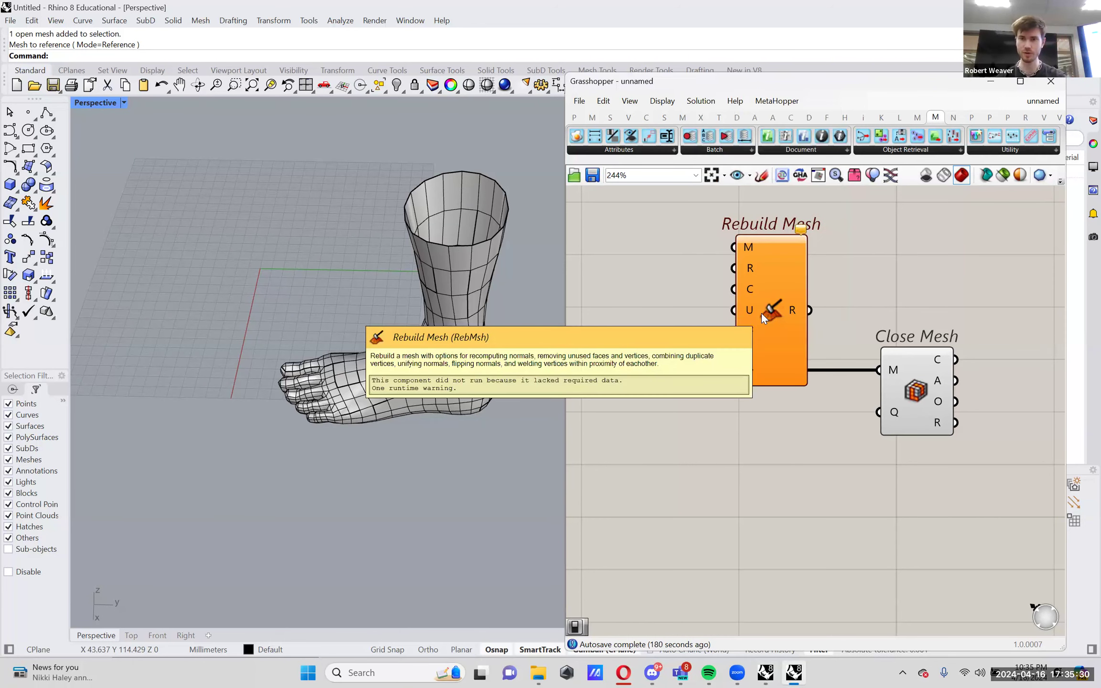
left_click_drag(752, 282, 745, 453)
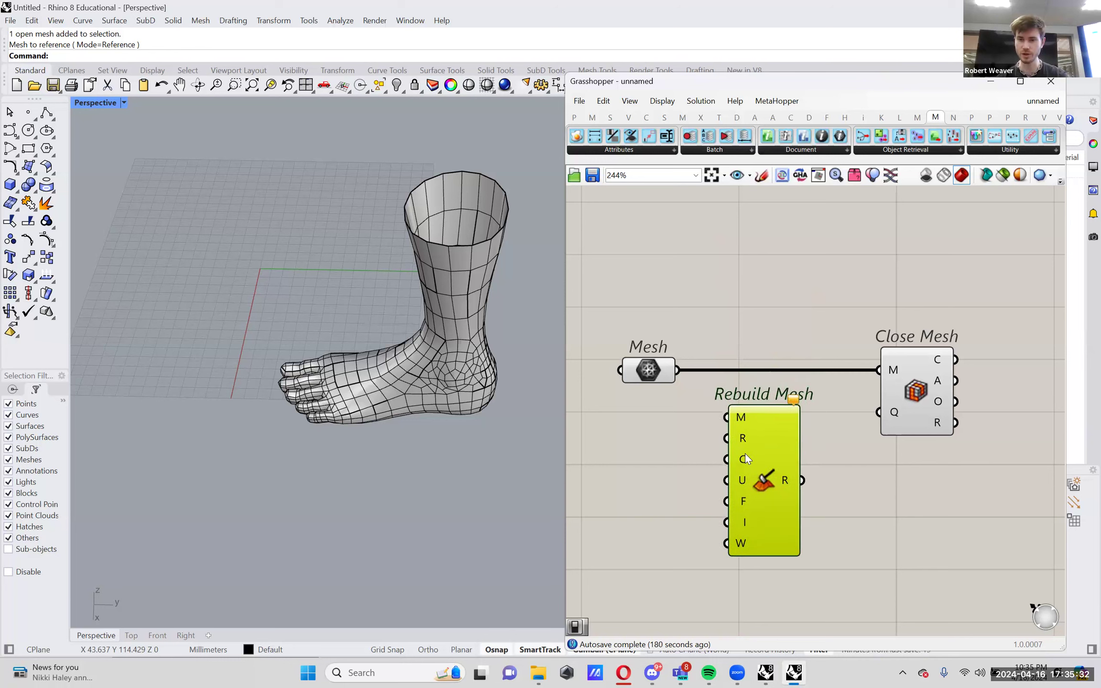
- Add a Boolean Toggle left of Rebuild Mesh and set it to True
double_click(643, 442)
type("togg")
key("Up")
key("Return")
left_click_drag(642, 439, 718, 437)
double_click(662, 434)
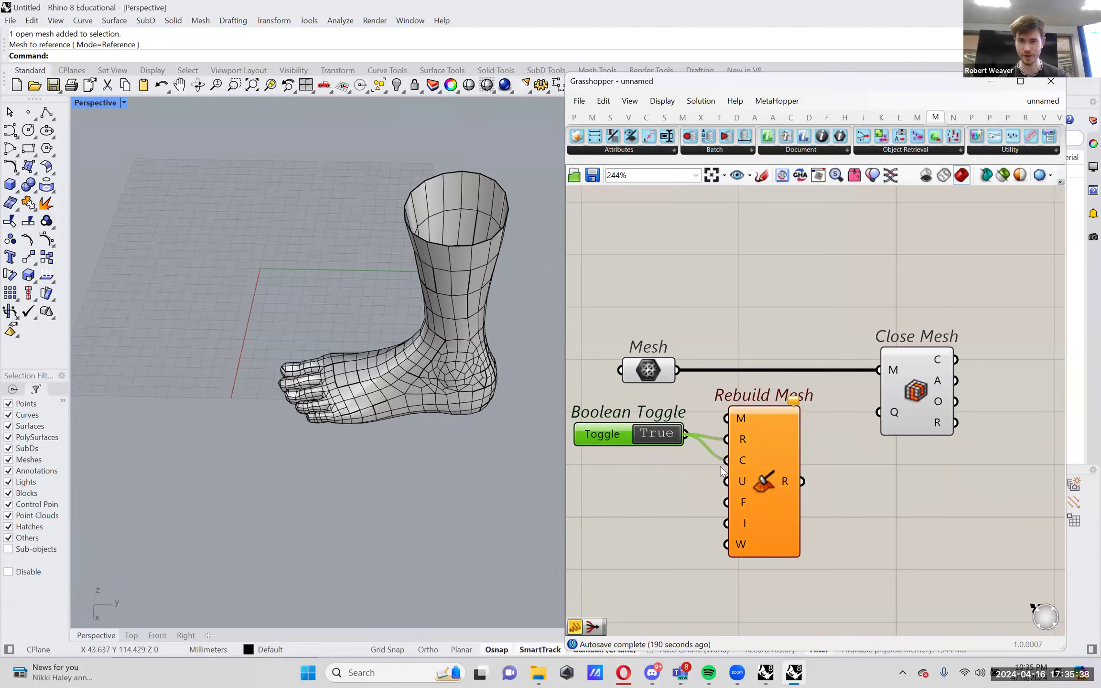
- Create a Panel holding .01 for Rebuild Mesh's W input
double_click(657, 537)
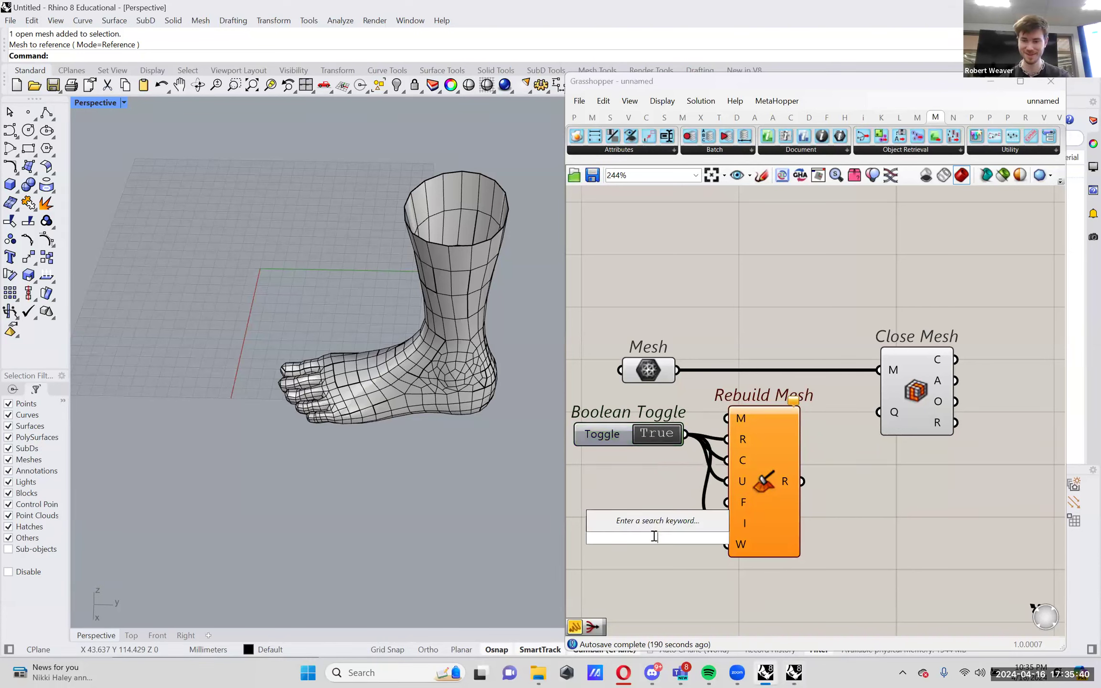
type("/")
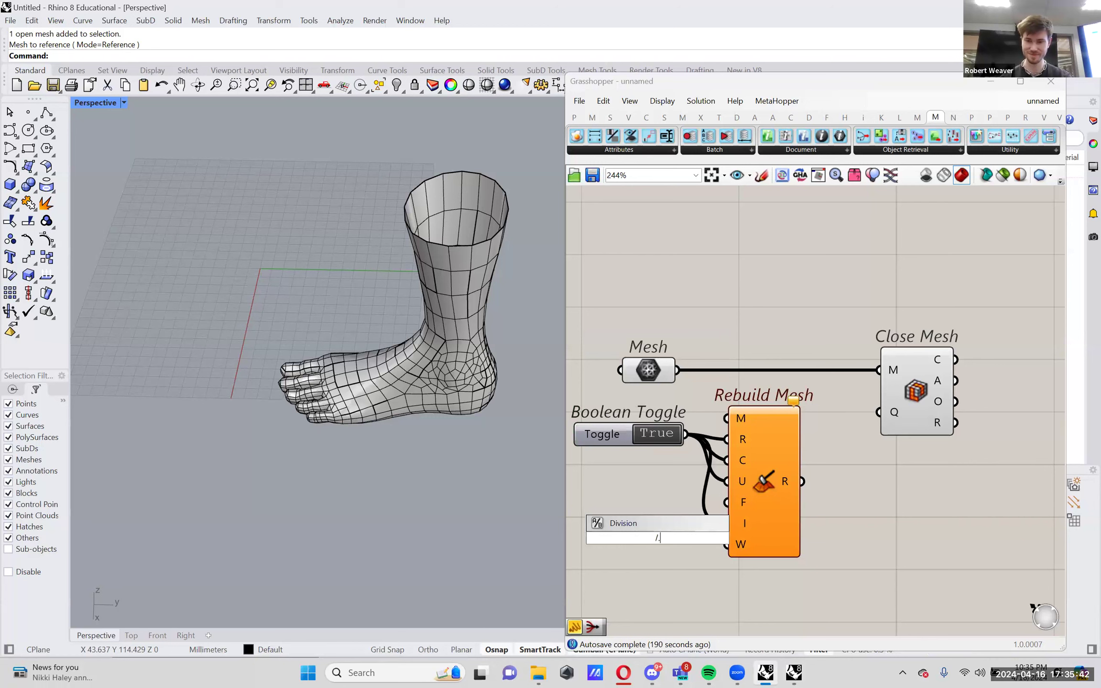
type(".00")
key("BackSpace")
key("BackSpace")
key("BackSpace")
type("/.001")
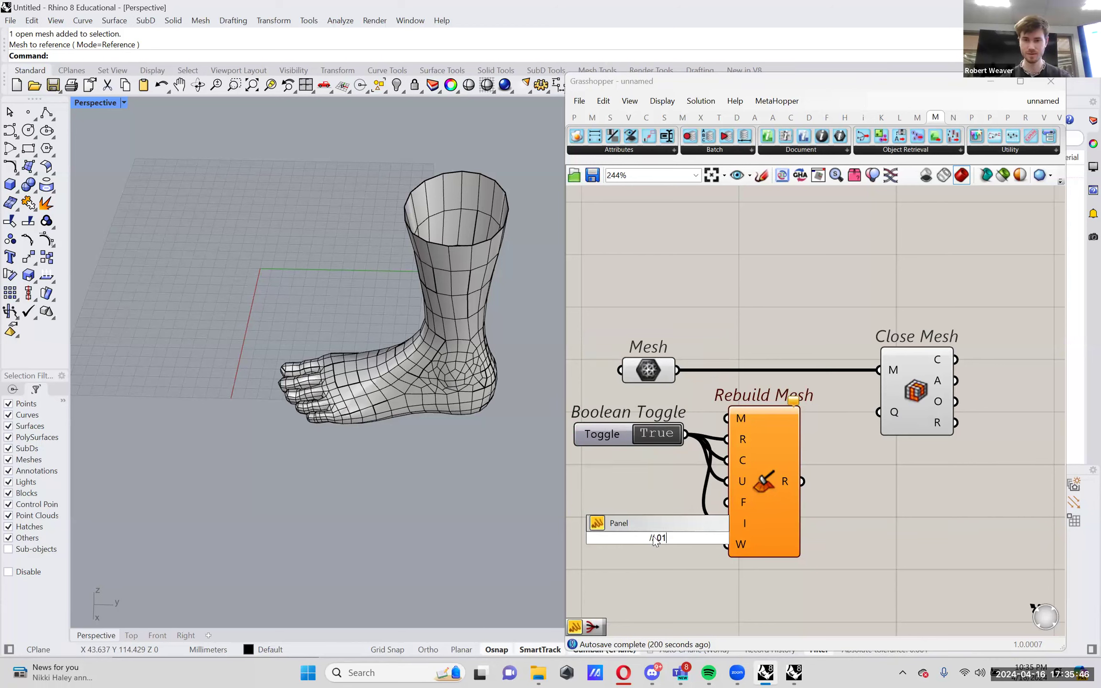
key("Return")
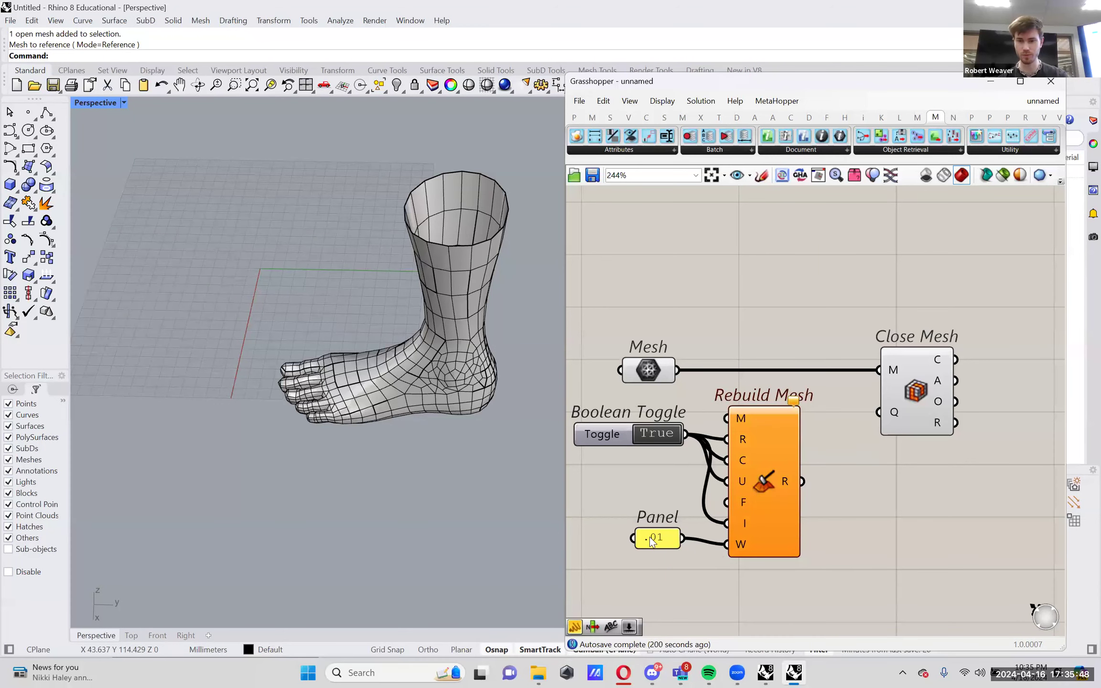
left_click_drag(680, 549, 697, 555)
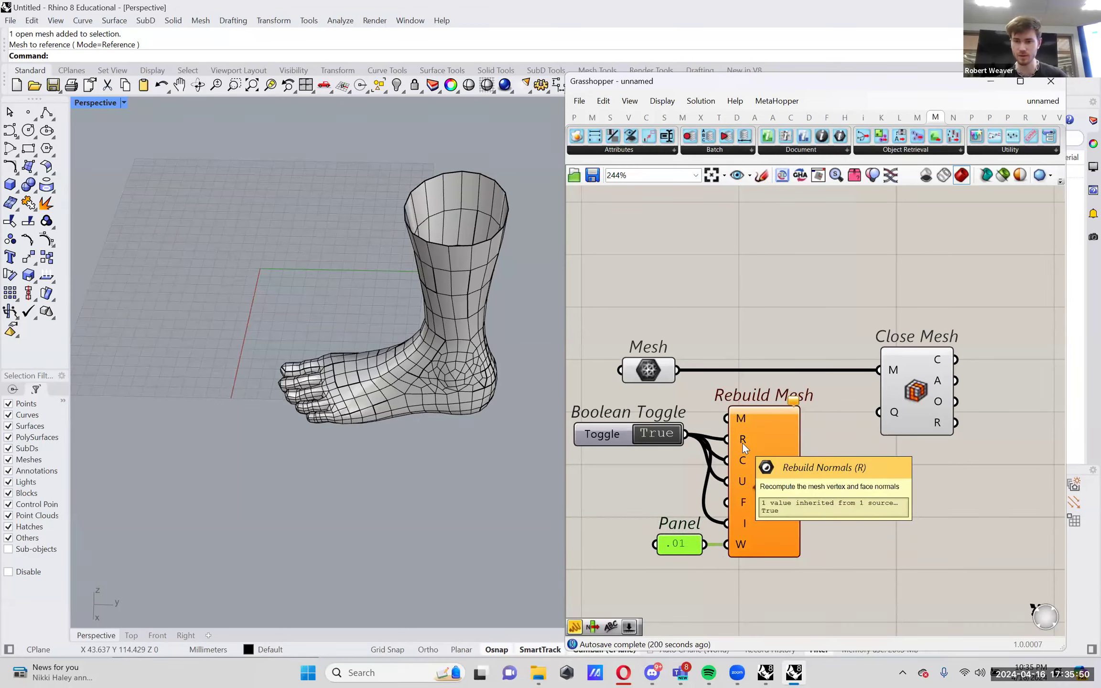
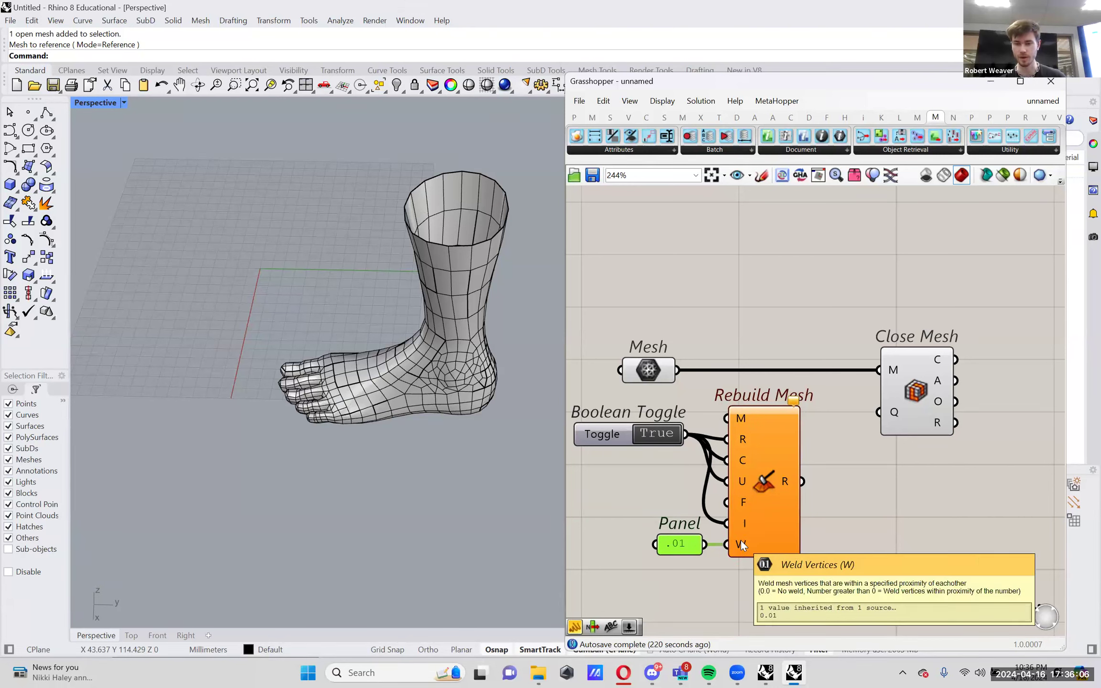
- Wire the foot mesh into Rebuild Mesh, then Rebuild Mesh's result into Close Mesh
left_click_drag(677, 370, 740, 414)
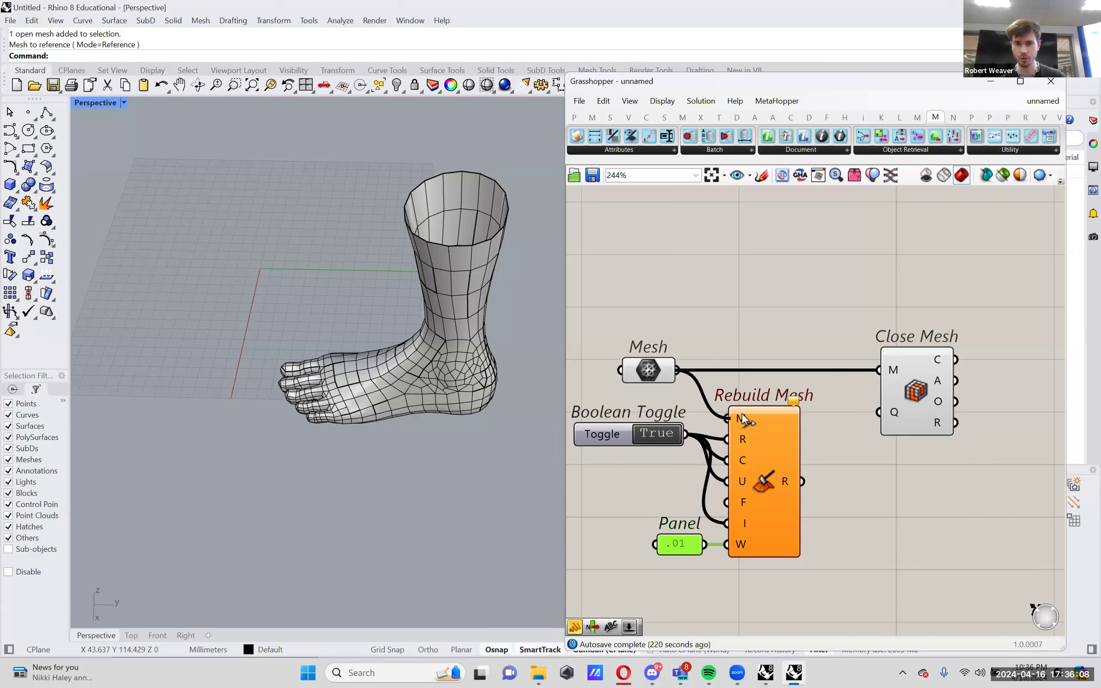
mouse_move(785, 482)
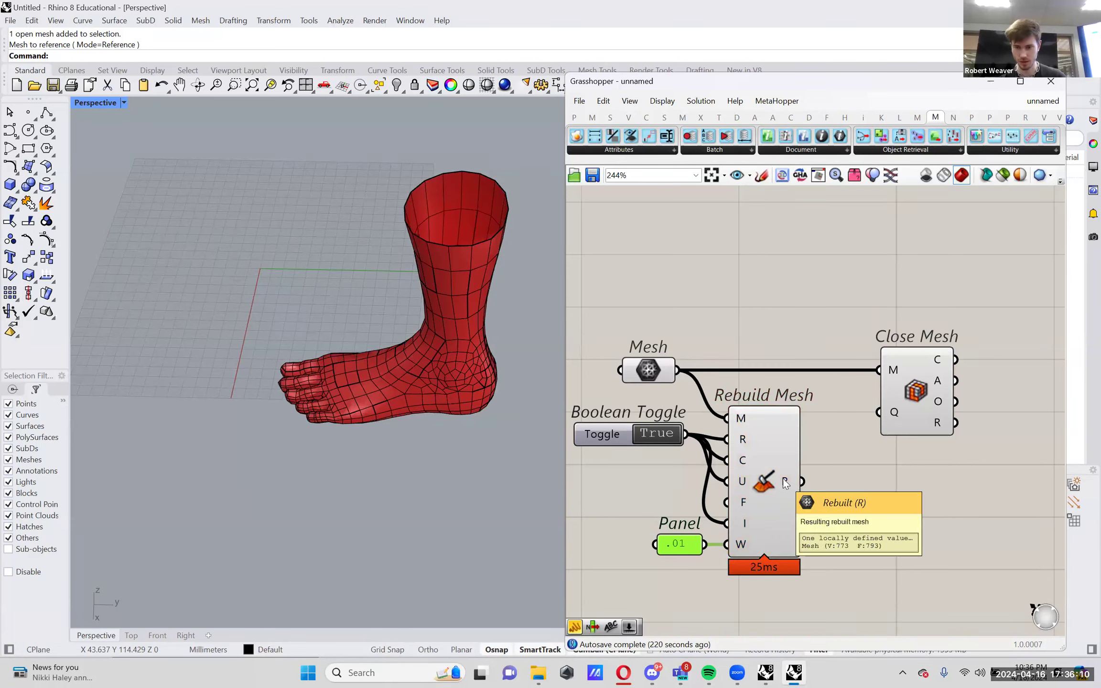
left_click_drag(783, 479, 904, 376)
left_click_drag(904, 376, 912, 428)
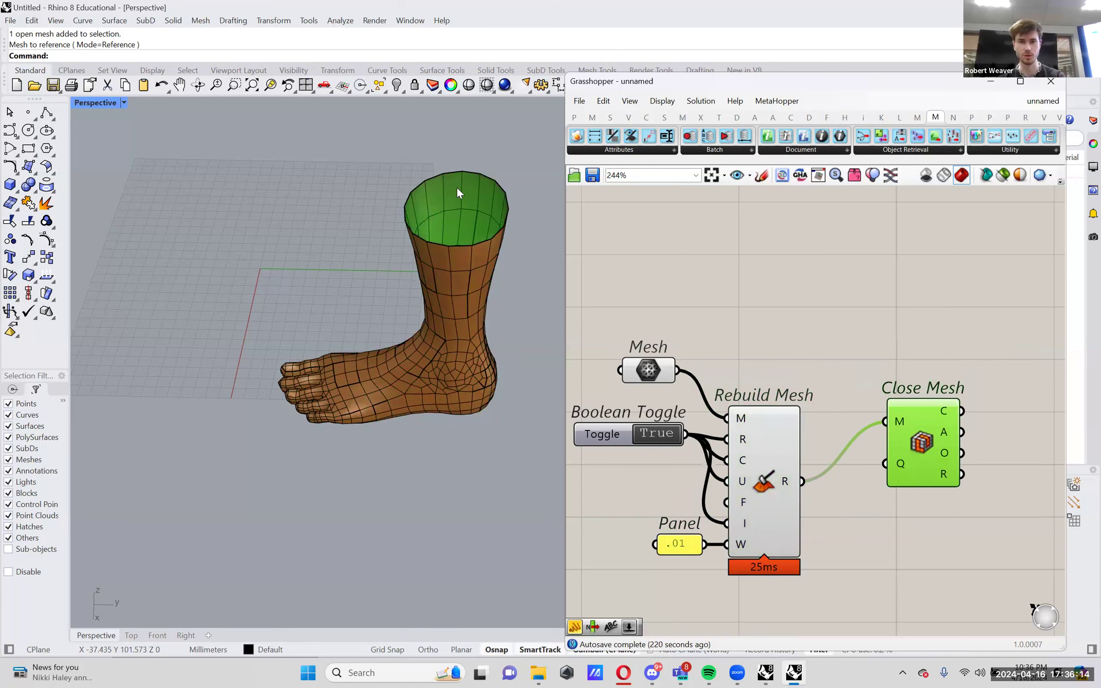
left_click(889, 294)
left_click_drag(919, 442, 858, 495)
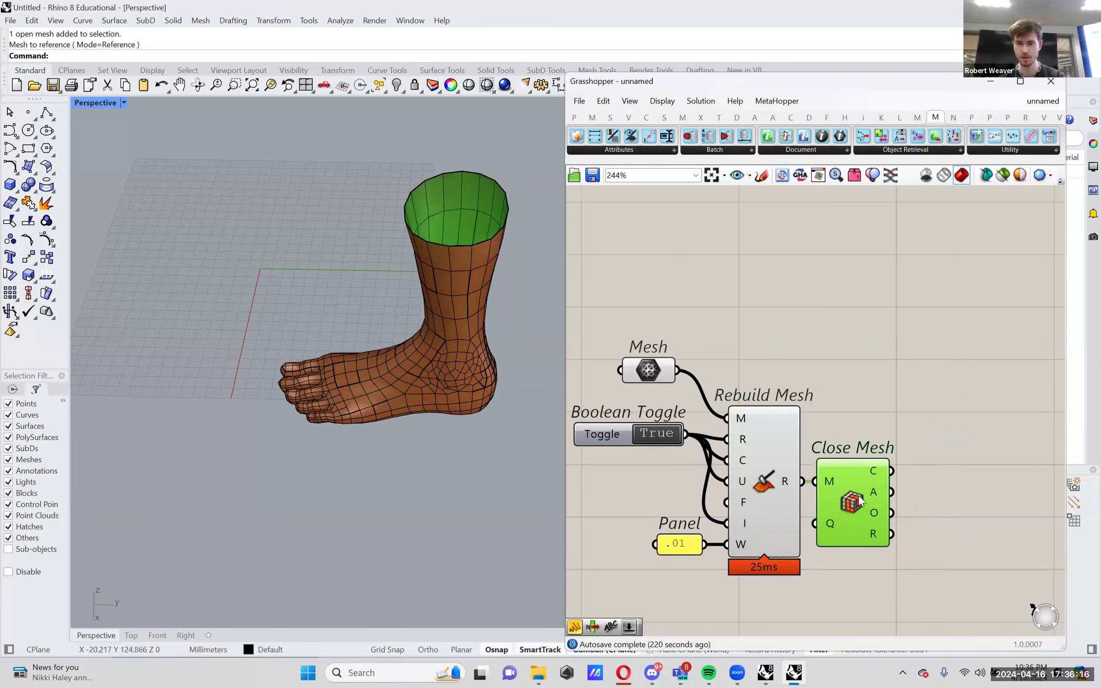
- Turn Preview Off for every component in the definition
left_click_drag(868, 558, 643, 276)
right_click(643, 276)
left_click(678, 293)
left_click(931, 363)
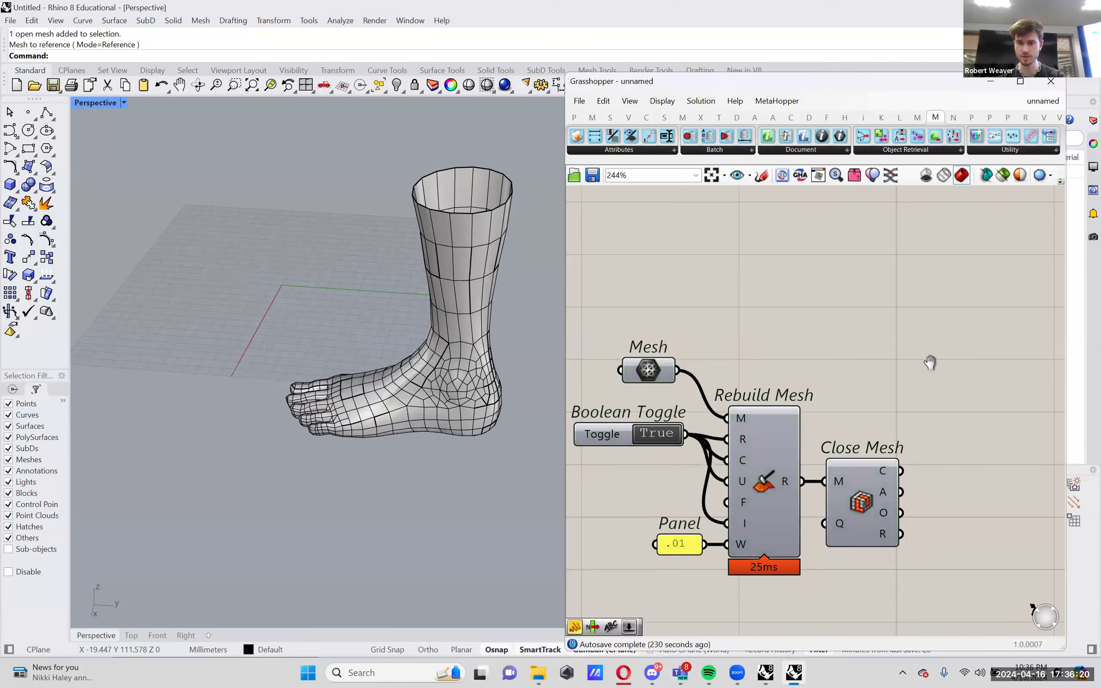
right_click_drag(932, 361, 903, 313)
double_click(968, 365)
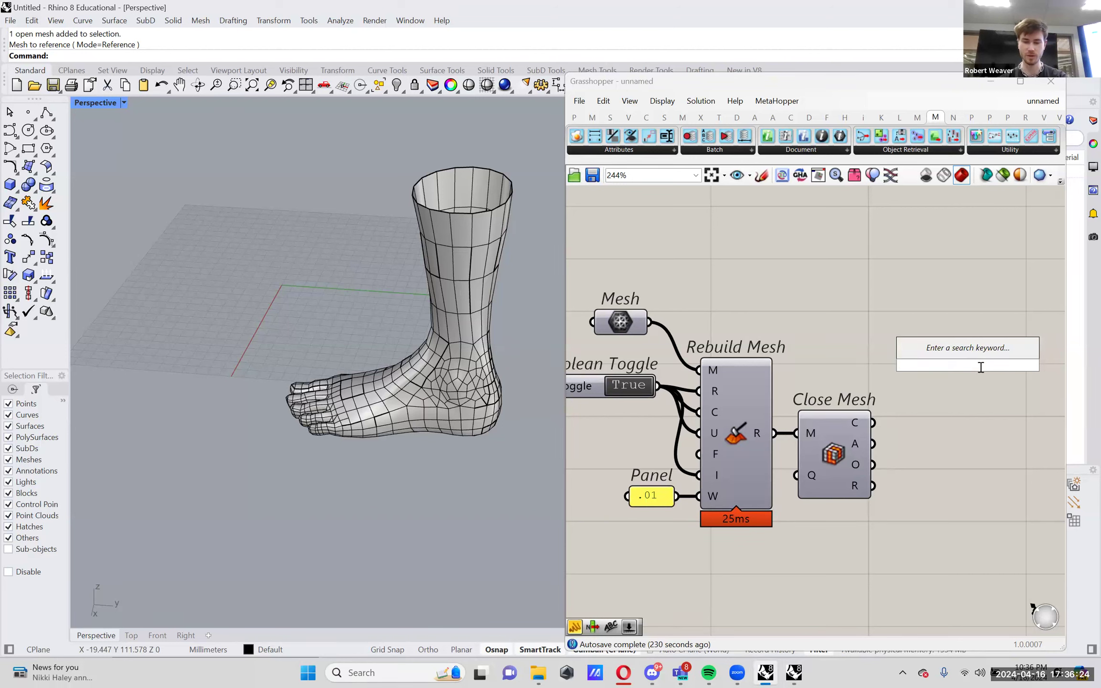
- Add an Offset Mesh component fed by Close Mesh's output
type("mesh")
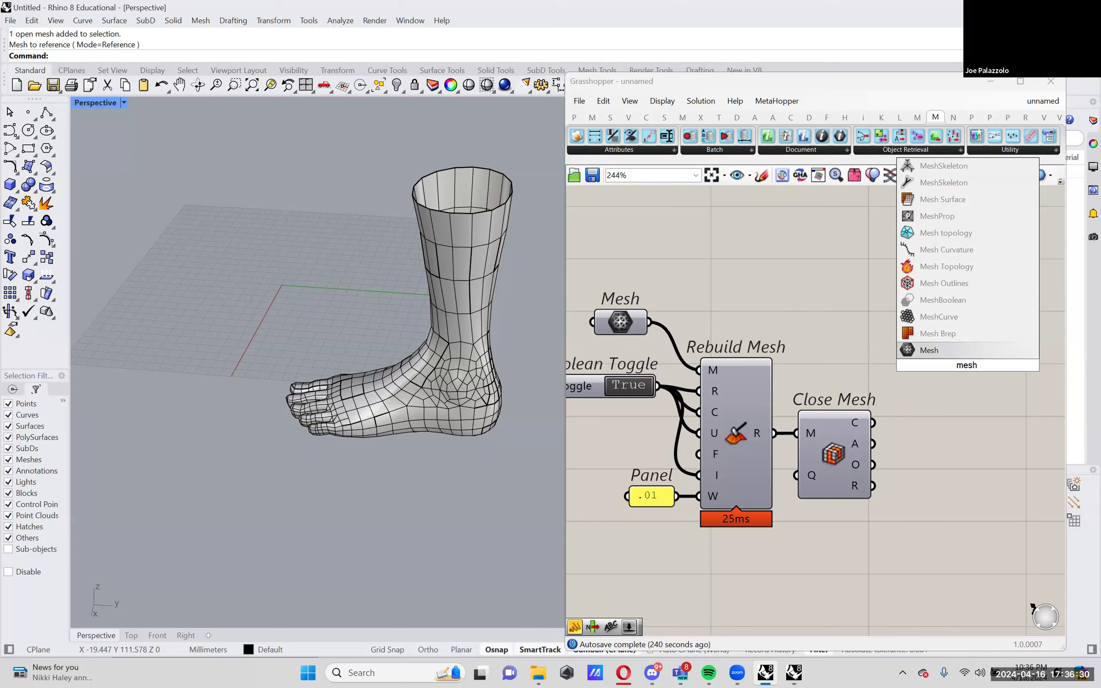
type("off")
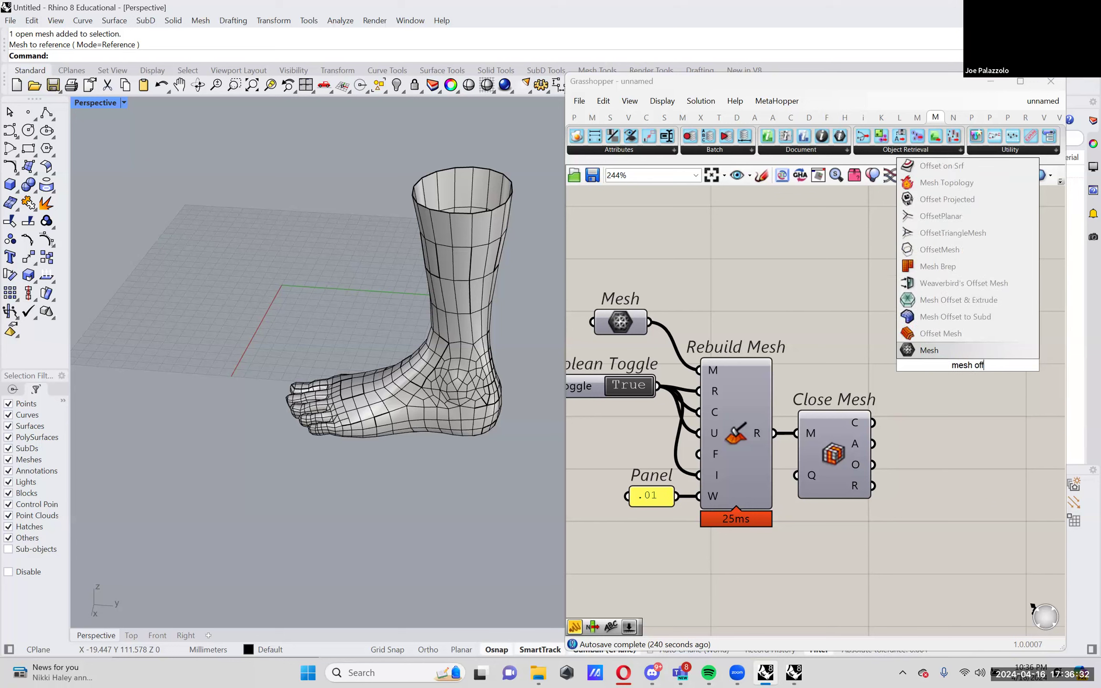
key("Up")
key("Return")
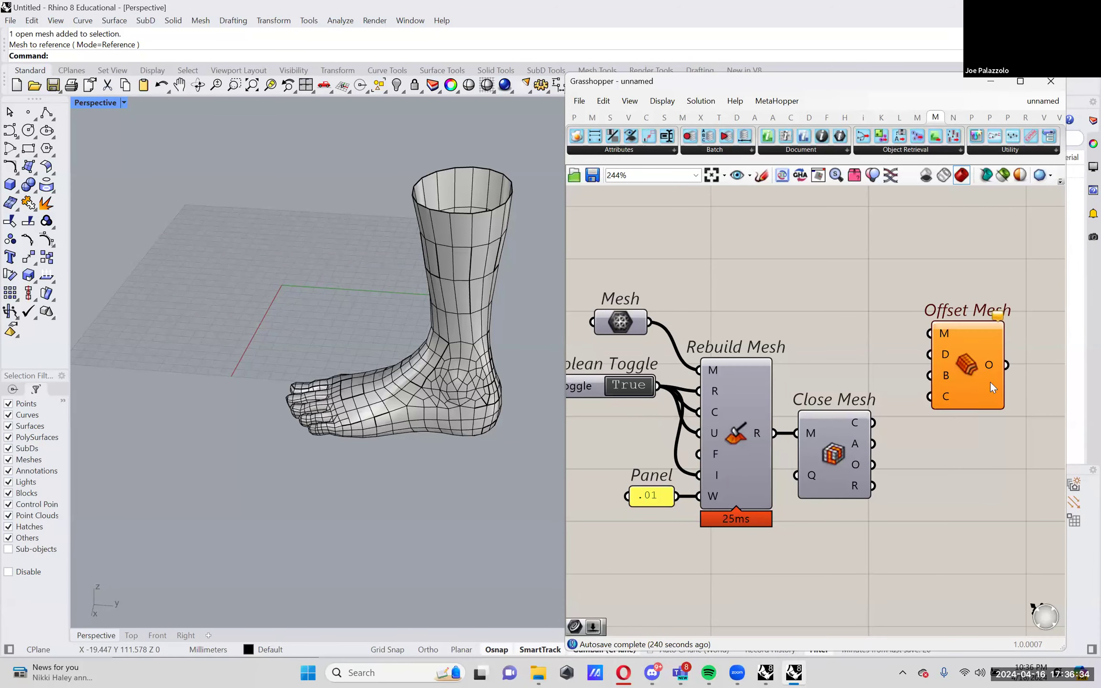
left_click_drag(967, 368, 872, 423)
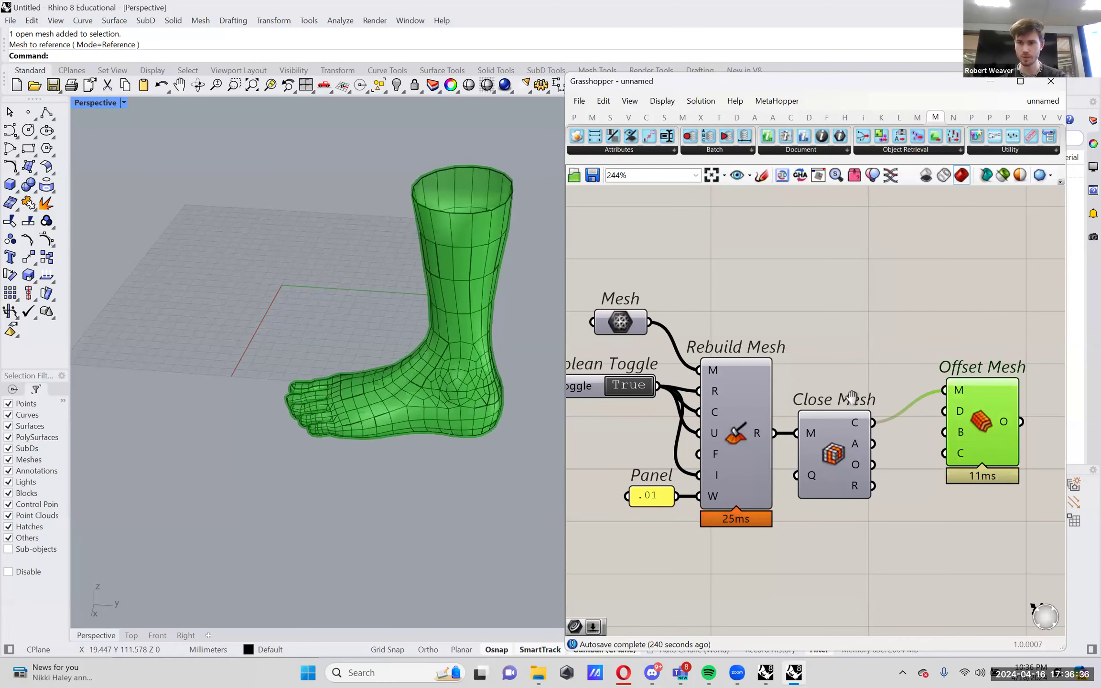
right_click_drag(985, 398, 880, 424)
mouse_move(855, 484)
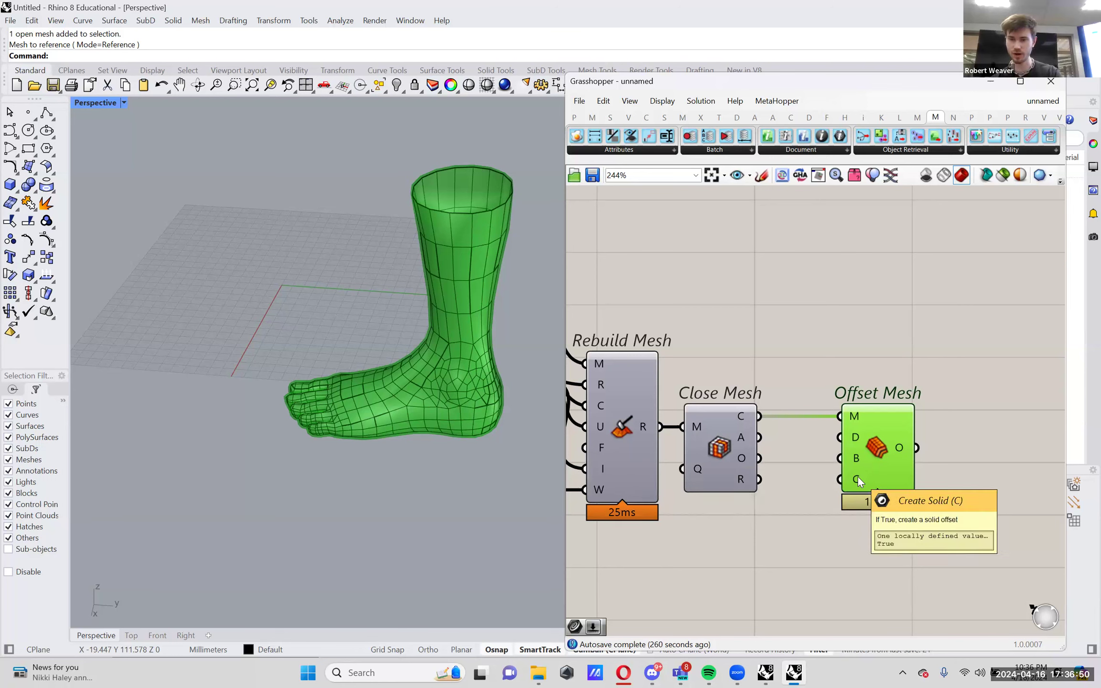
- Bake the Offset Mesh result into Rhino and slide the baked foot aside
right_click_drag(828, 471, 874, 490)
right_click(915, 467)
left_click(929, 519)
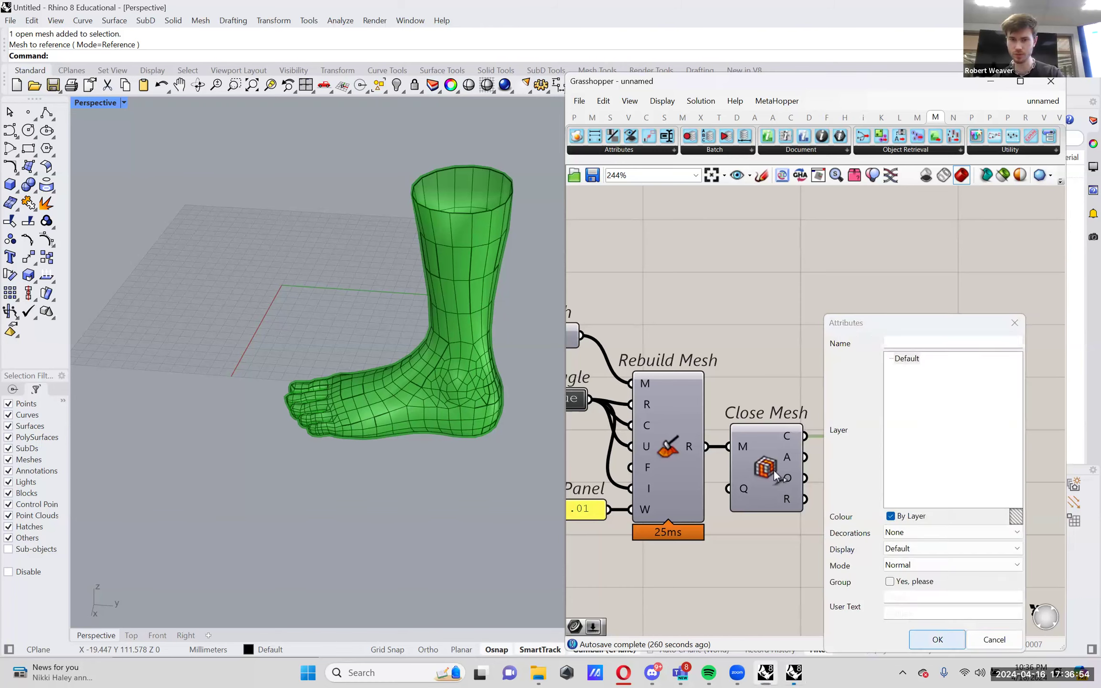
left_click(934, 637)
right_click_drag(486, 228, 364, 266)
left_click_drag(469, 299, 317, 258)
scroll(376, 278, "up", 10)
right_click_drag(402, 211, 356, 233)
scroll(396, 251, "down", 15)
scroll(363, 294, "up", 8)
key("ctrl+a")
type("Cli")
key("Return")
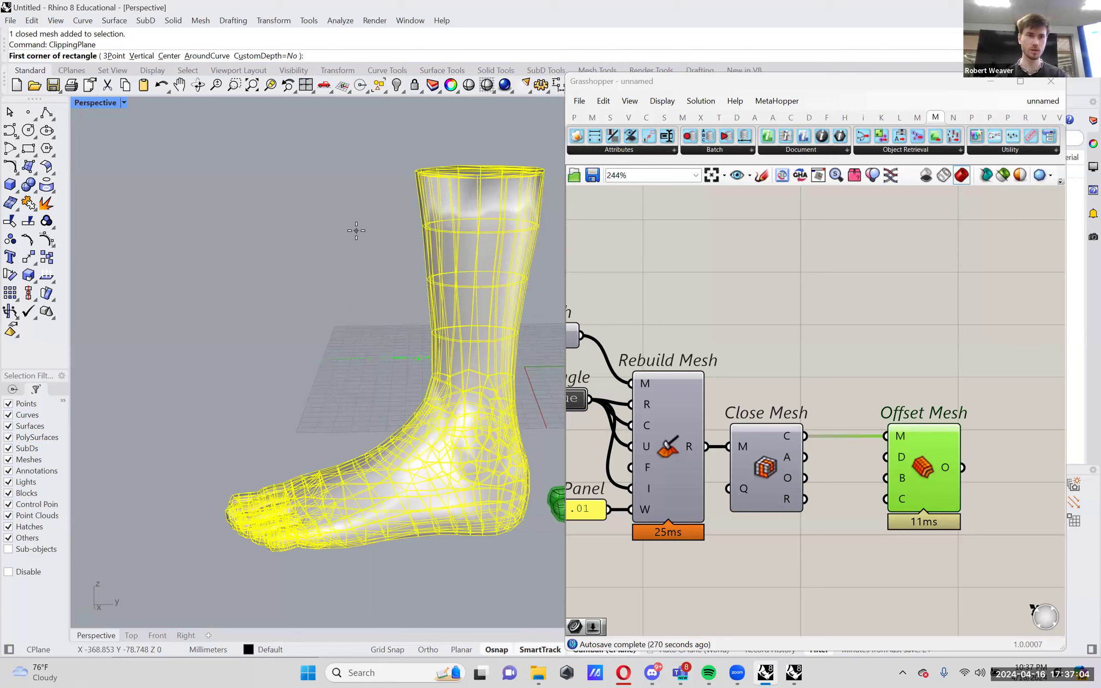
scroll(375, 326, "down", 3)
right_click_drag(376, 326, 402, 264)
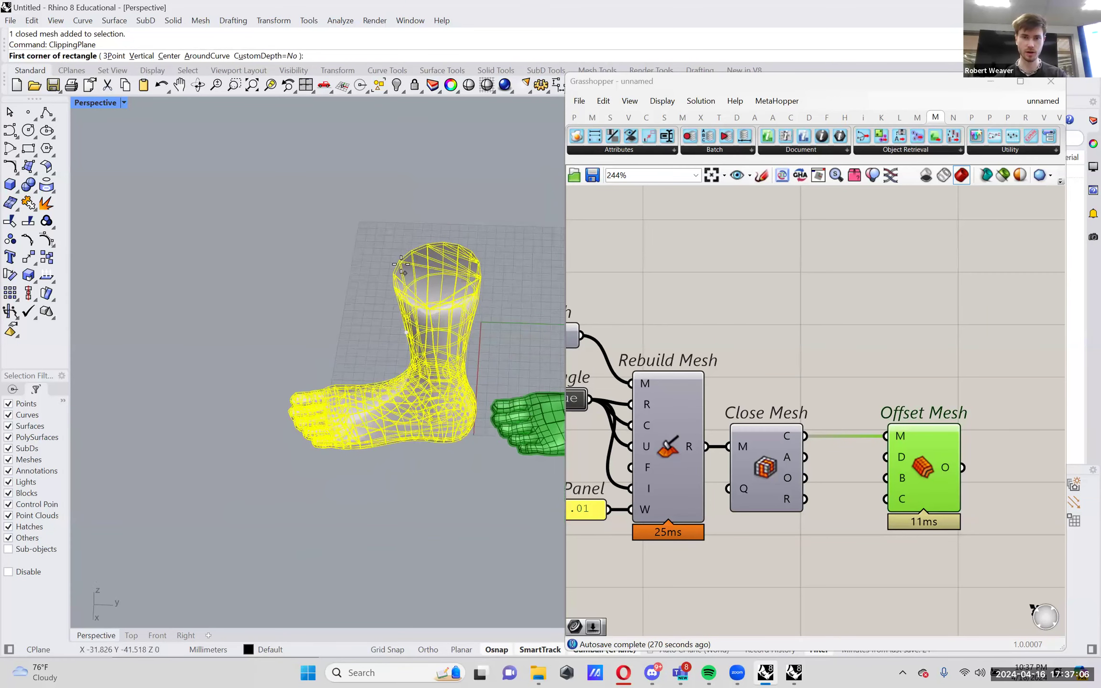
left_click(393, 273)
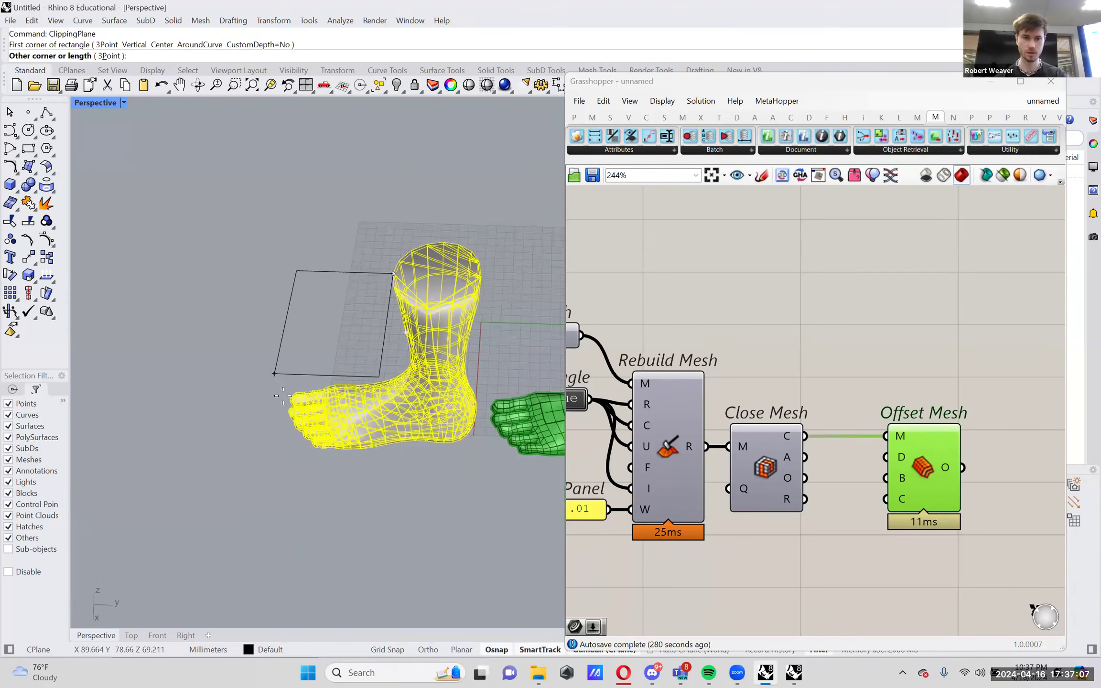
left_click(317, 305)
left_click_drag(327, 262, 380, 239)
right_click_drag(412, 230, 444, 270)
left_click_drag(367, 291, 349, 296)
right_click_drag(456, 375, 465, 337)
left_click_drag(397, 265, 375, 258)
right_click_drag(390, 316, 380, 293)
scroll(381, 295, "up", 6)
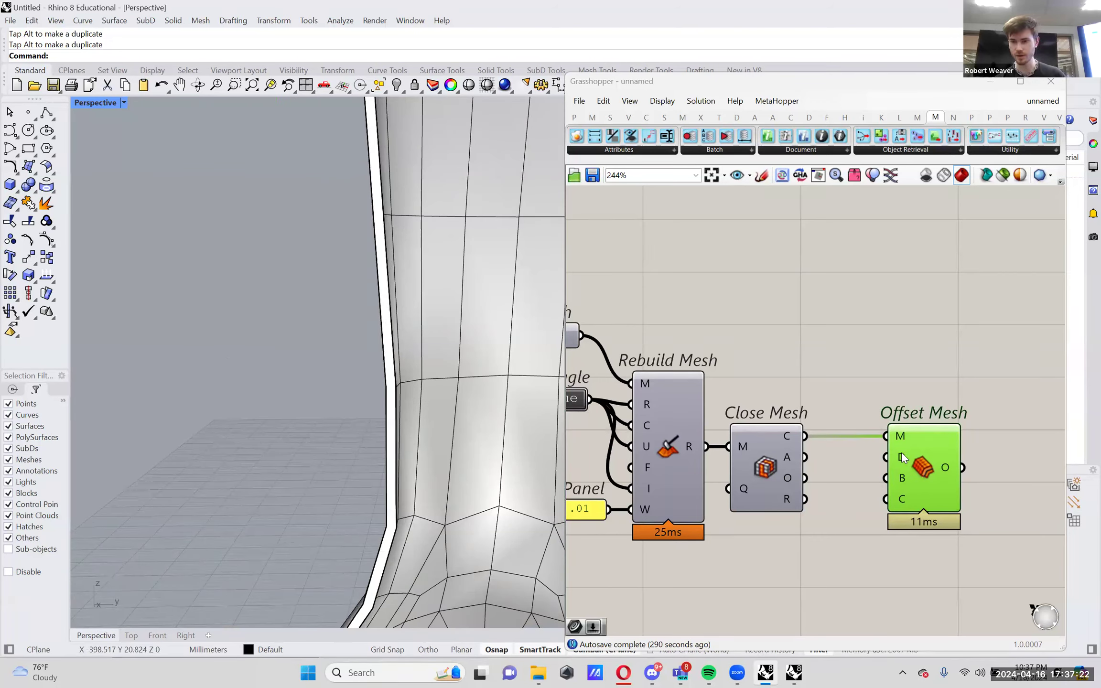
mouse_move(901, 458)
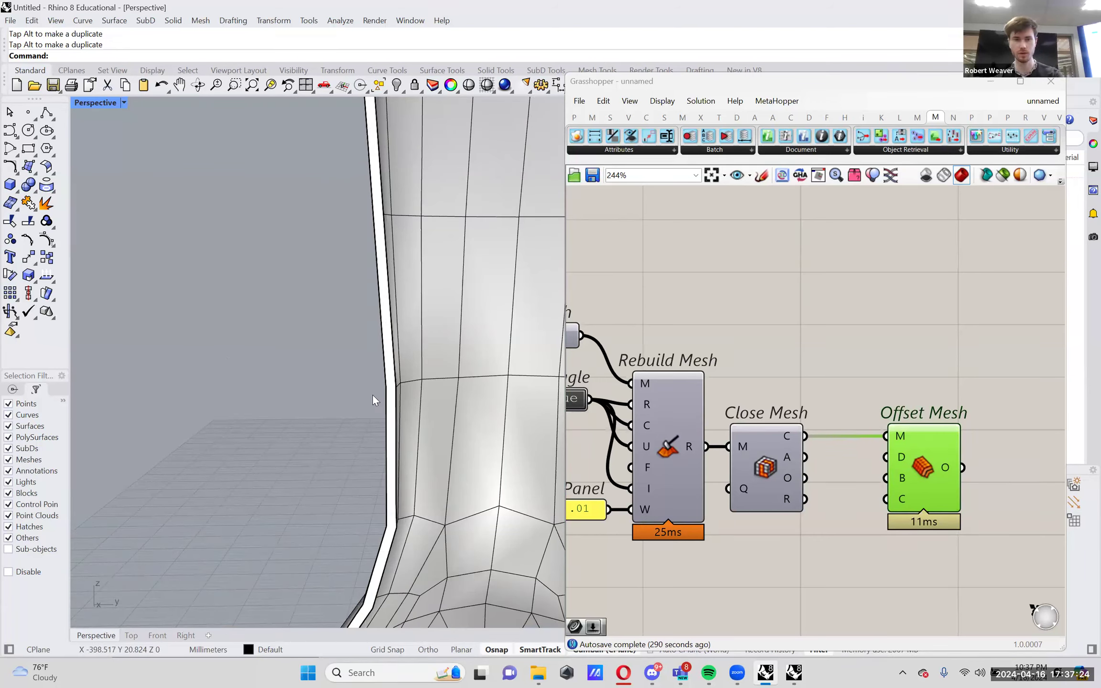
scroll(390, 388, "down", 8)
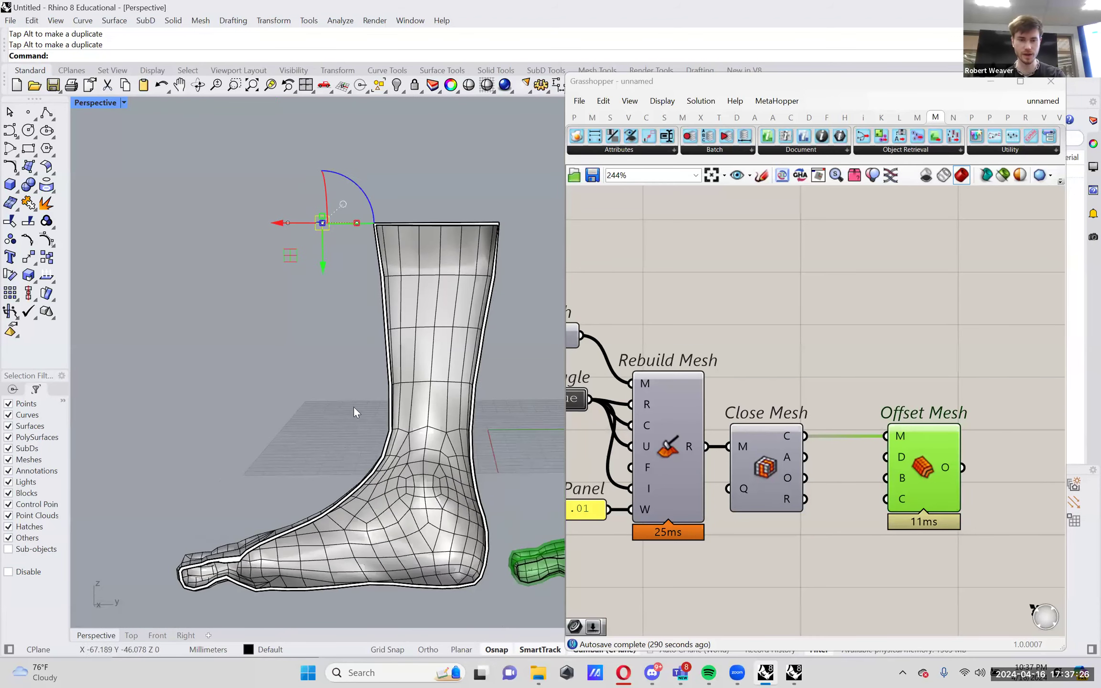
left_click(285, 385)
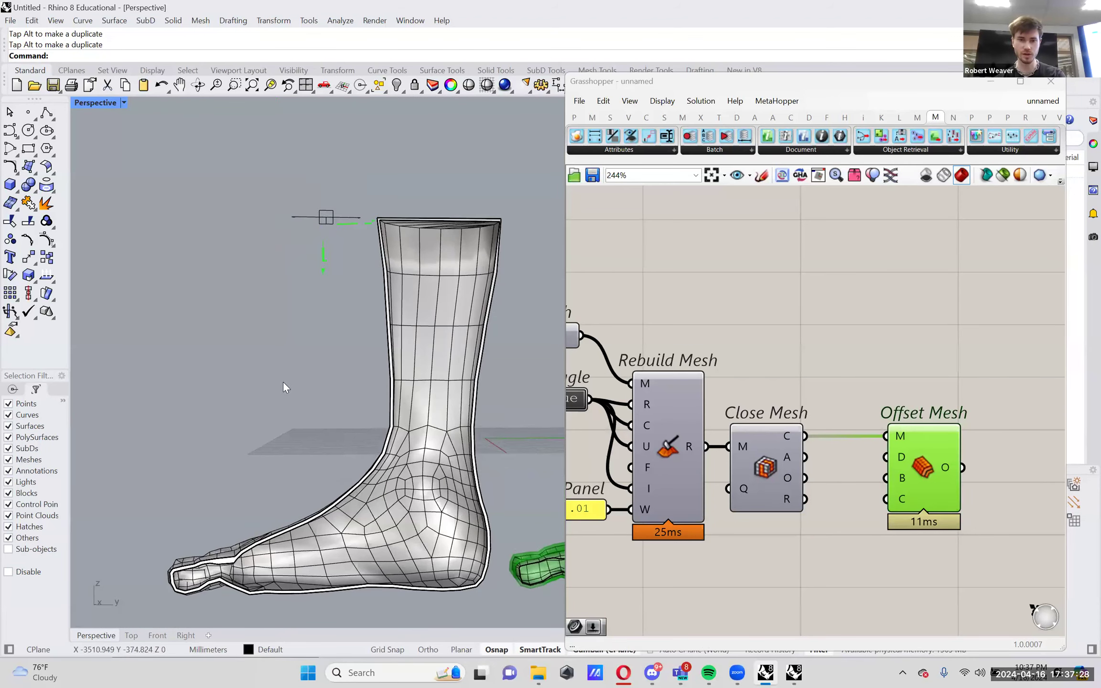
scroll(286, 386, "down", 6)
right_click_drag(286, 386, 115, 392, "shift")
left_click(112, 300)
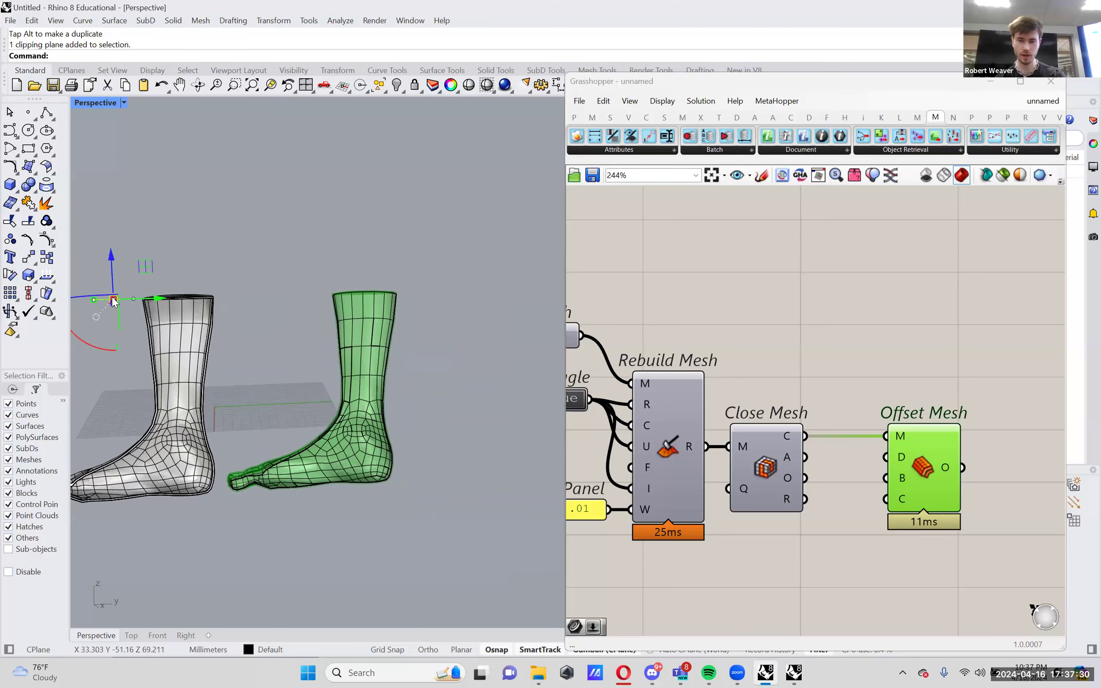
key("Delete")
scroll(326, 386, "up", 4)
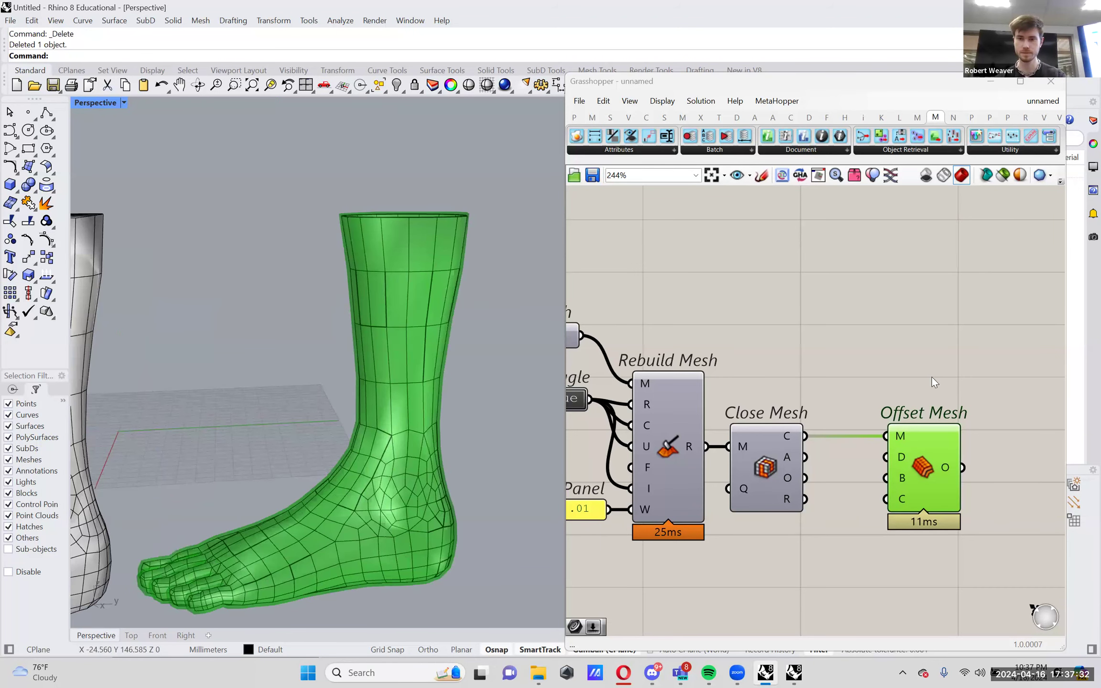
right_click_drag(780, 419, 932, 378)
scroll(338, 418, "down", 4)
right_click_drag(395, 418, 391, 443)
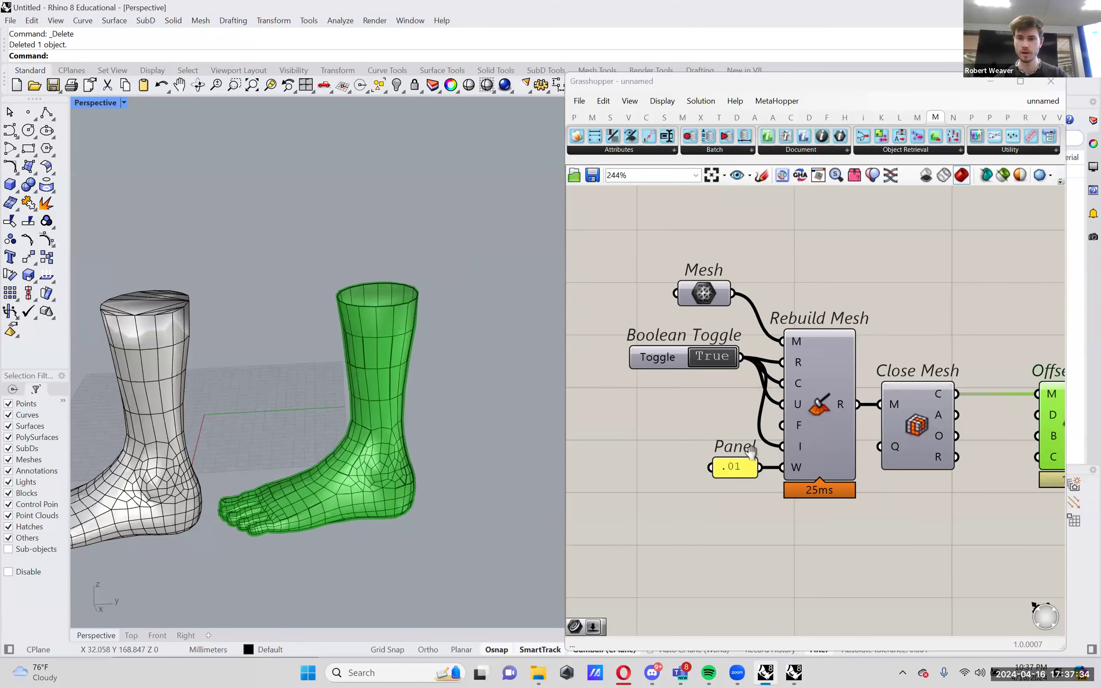
scroll(750, 449, "down", 2)
- Add a Mesh Intersection component from the Intersect tab's Shape dropdown
left_click(676, 121)
left_click(718, 120)
left_click(701, 118)
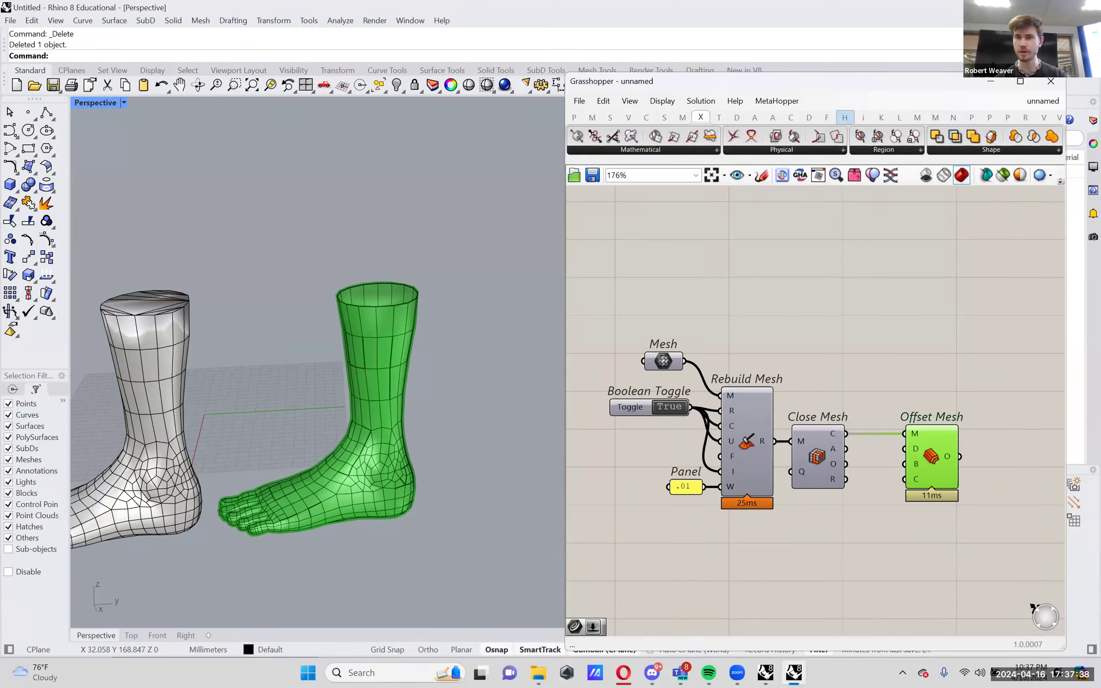
left_click(1013, 151)
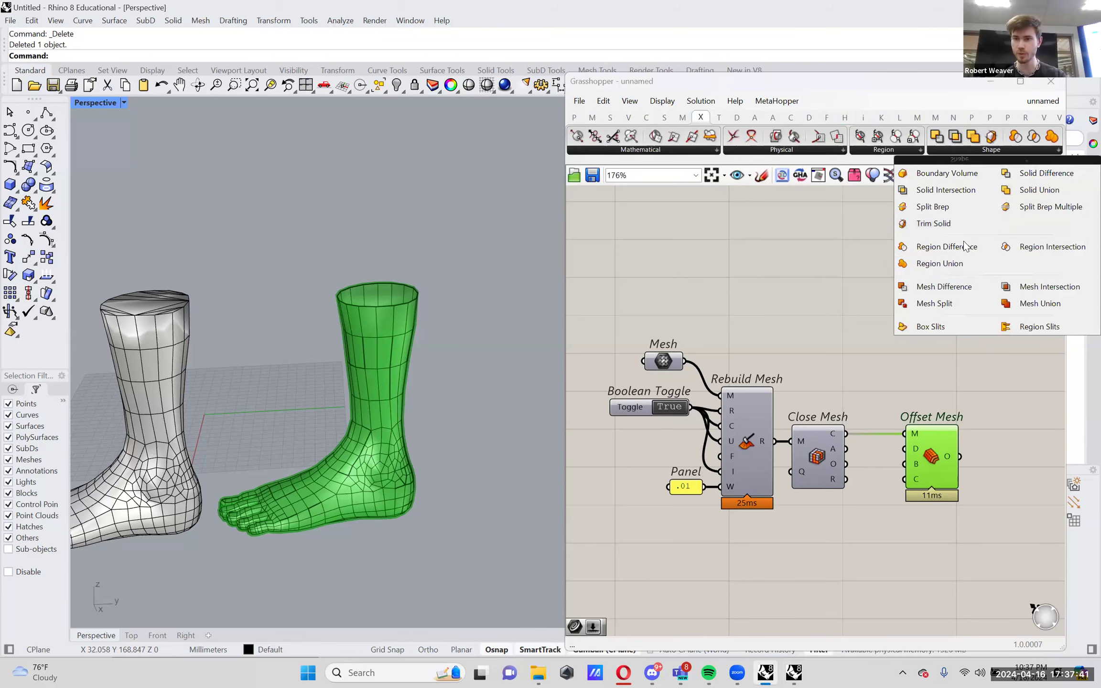
left_click(1035, 289)
left_click(912, 269)
- Draw a box in Rhino near the red foot
right_click_drag(239, 293, 291, 234, "shift")
right_click_drag(307, 421, 339, 501)
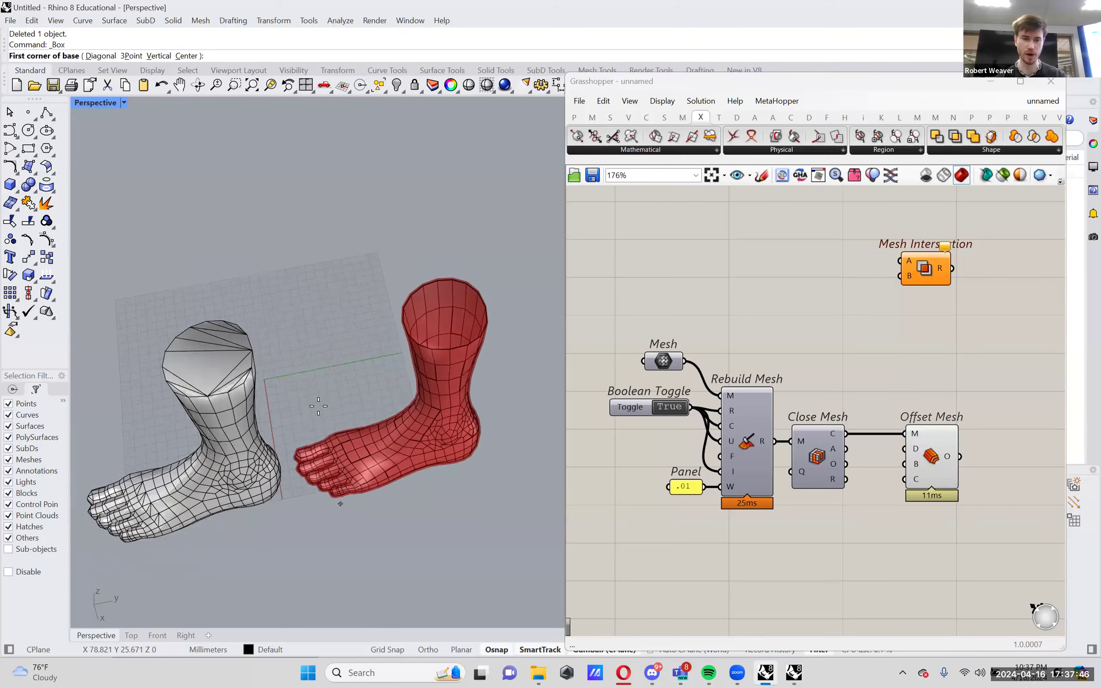
left_click(333, 386)
left_click(516, 437)
left_click(507, 344)
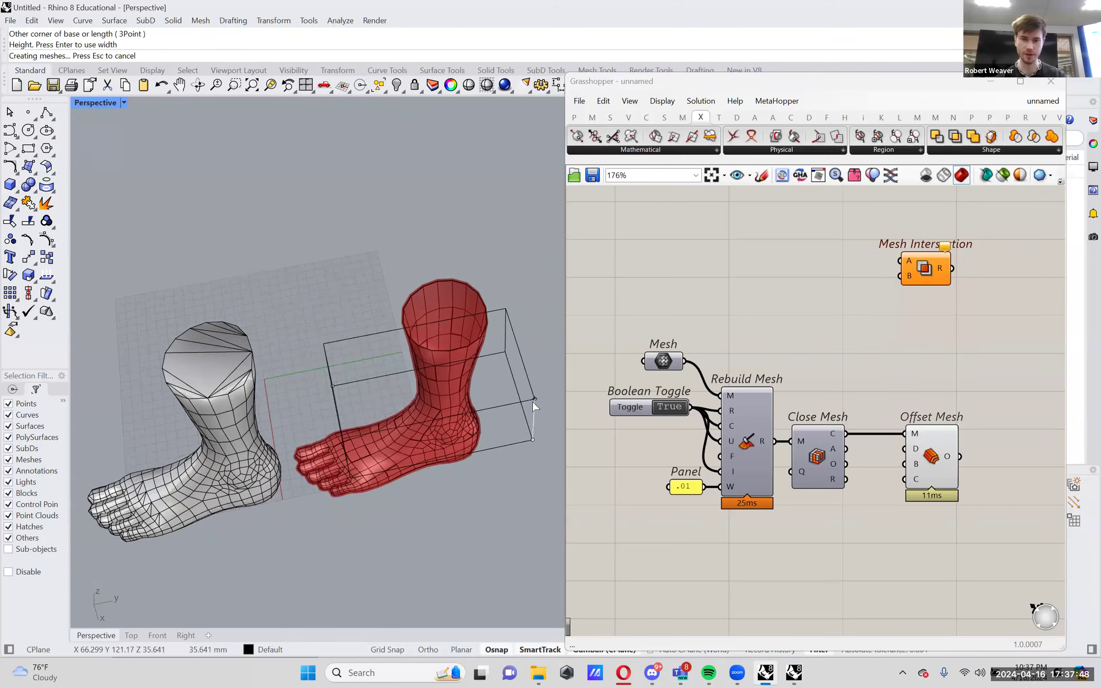
- Stretch and reposition the box with the gumball to enclose the foot's lower part
right_click_drag(506, 344, 503, 319)
left_click(469, 363)
right_click_drag(468, 361, 477, 363)
left_click_drag(456, 331, 399, 435)
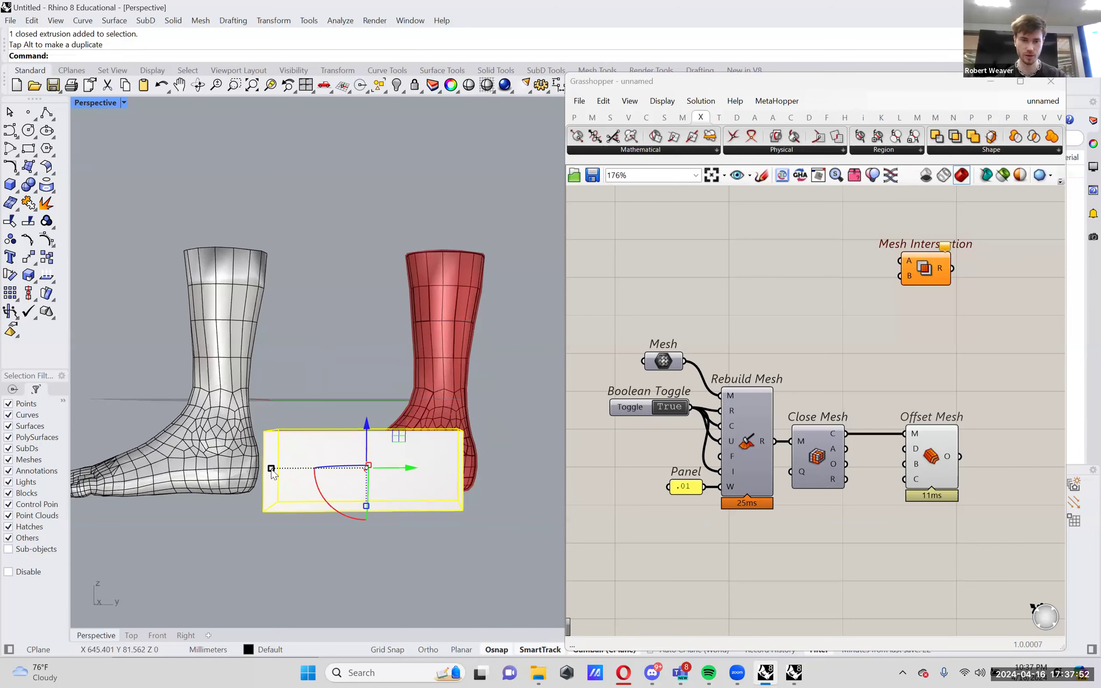
left_click_drag(272, 469, 260, 469)
left_click_drag(416, 469, 431, 472)
left_click_drag(379, 505, 377, 522)
left_click_drag(380, 433, 380, 421)
right_click_drag(377, 425, 258, 437)
right_click_drag(480, 462, 425, 460)
left_click_drag(425, 459, 421, 458)
right_click_drag(423, 454, 401, 425)
- Add a Brep parameter and set the Rhino box as its single Brep
double_click(764, 277)
double_click(764, 277)
type("brep")
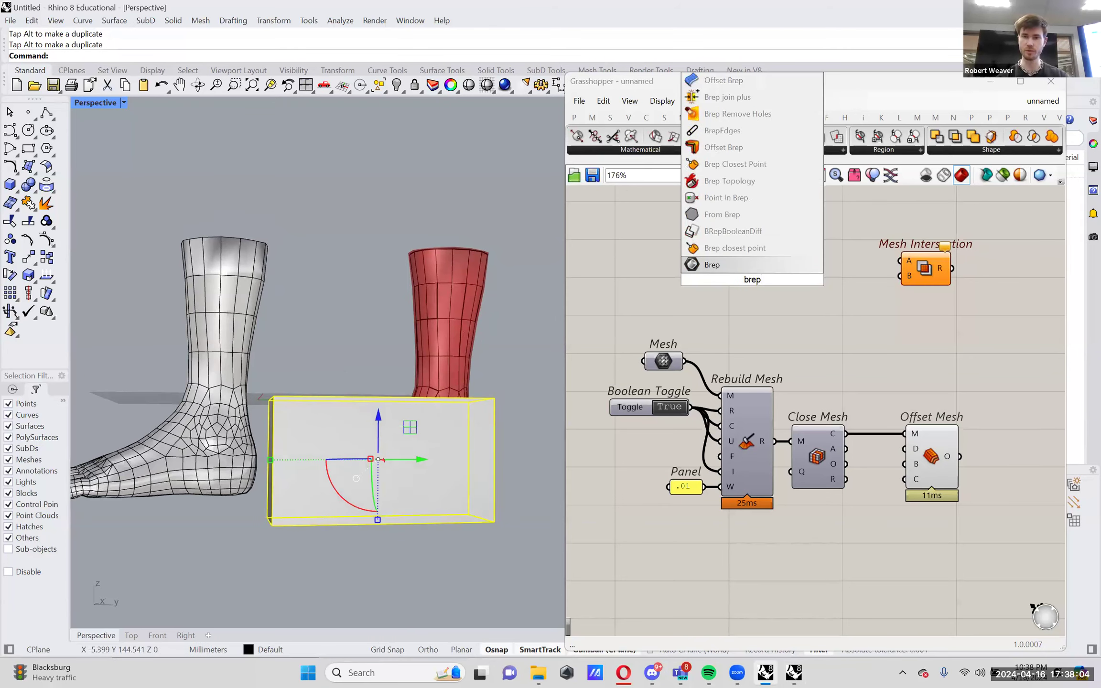
key("Return")
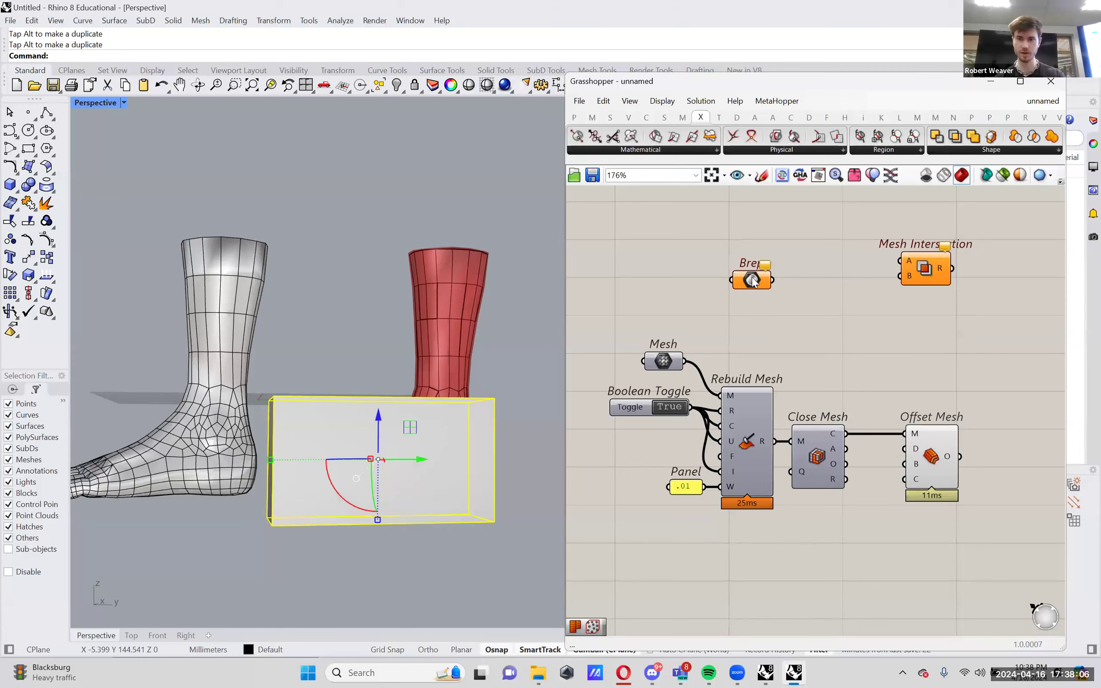
right_click(752, 277)
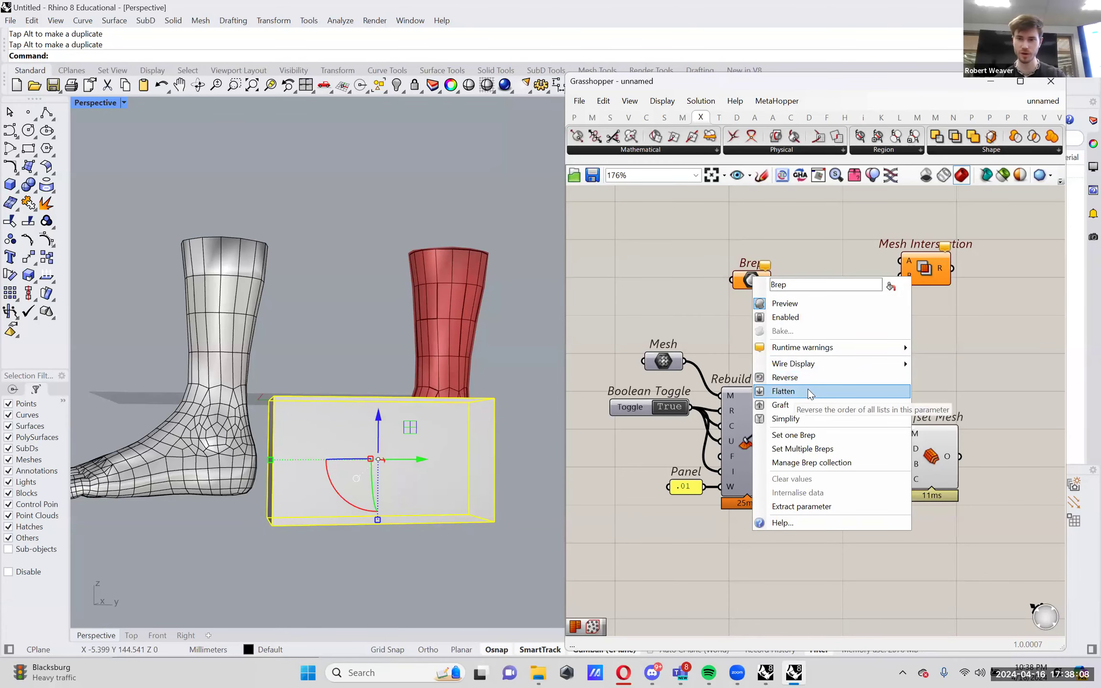
left_click(804, 434)
left_click_drag(749, 282, 719, 281)
left_click(789, 276)
- Add a Mesh Brep component fed by the Brep parameter
double_click(790, 269)
type("mesh brep")
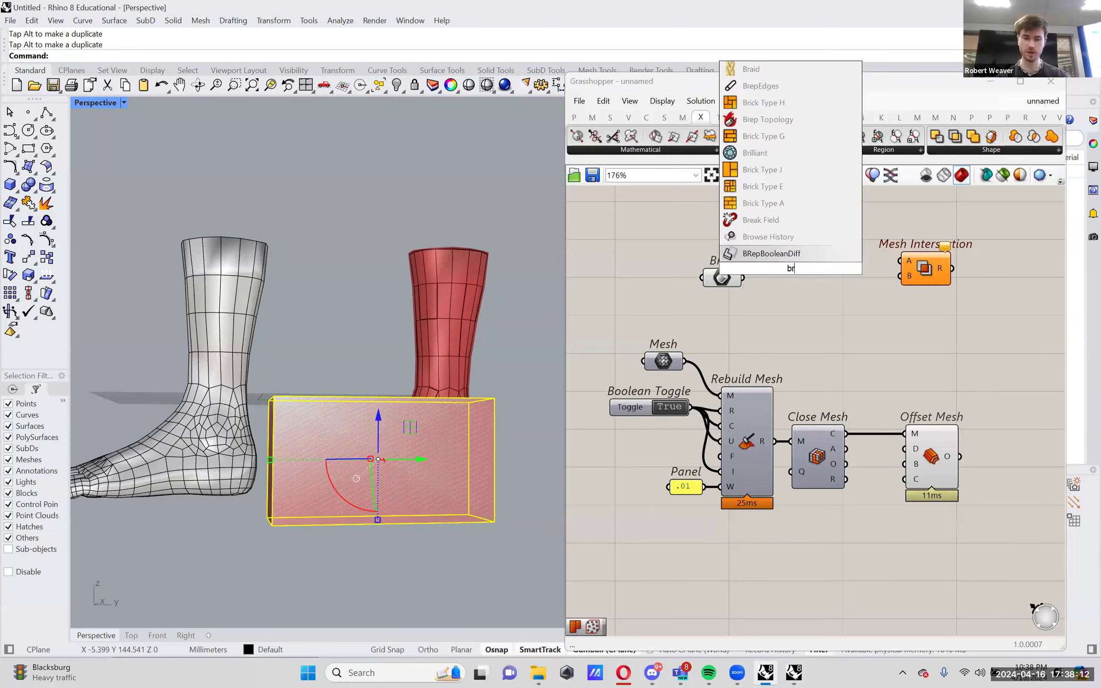
key("Return")
left_click_drag(754, 264, 784, 282)
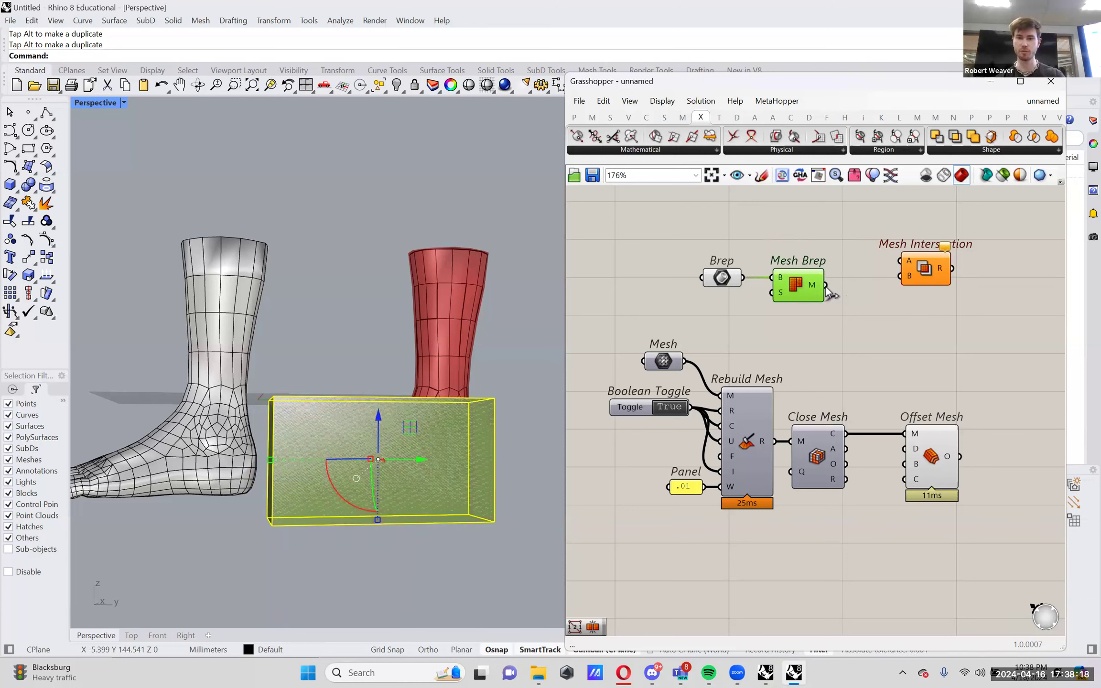
left_click_drag(825, 287, 844, 274)
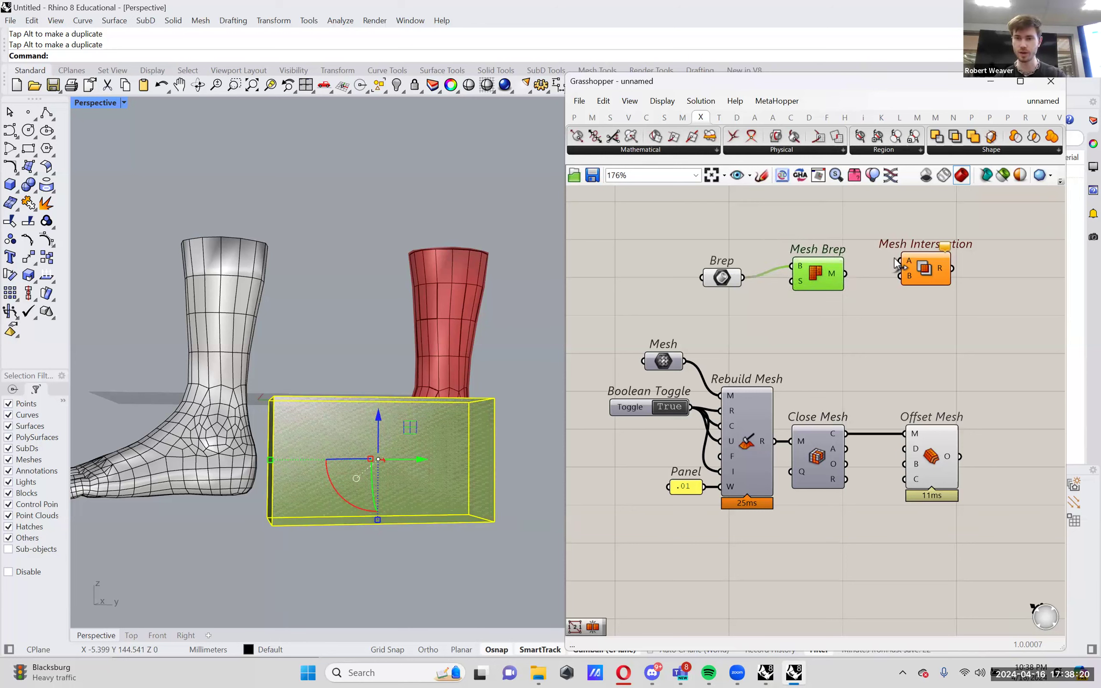
- Feed the closed mesh into Mesh Intersection's B input and bake the result
left_click_drag(845, 433, 927, 278)
right_click(927, 278)
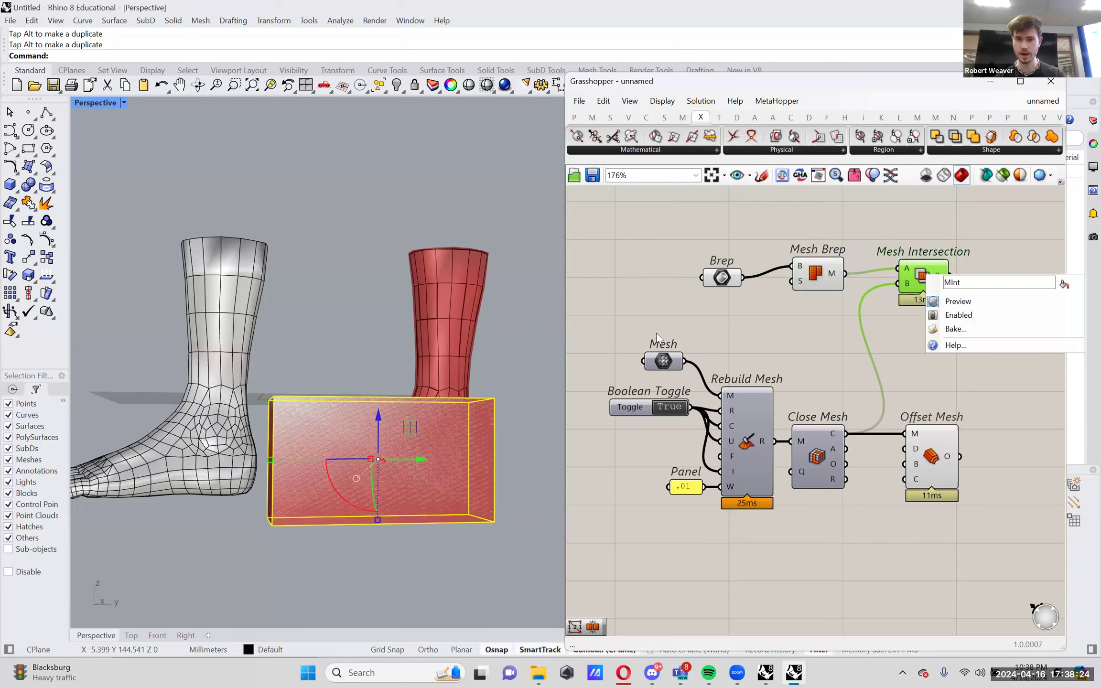
left_click(956, 329)
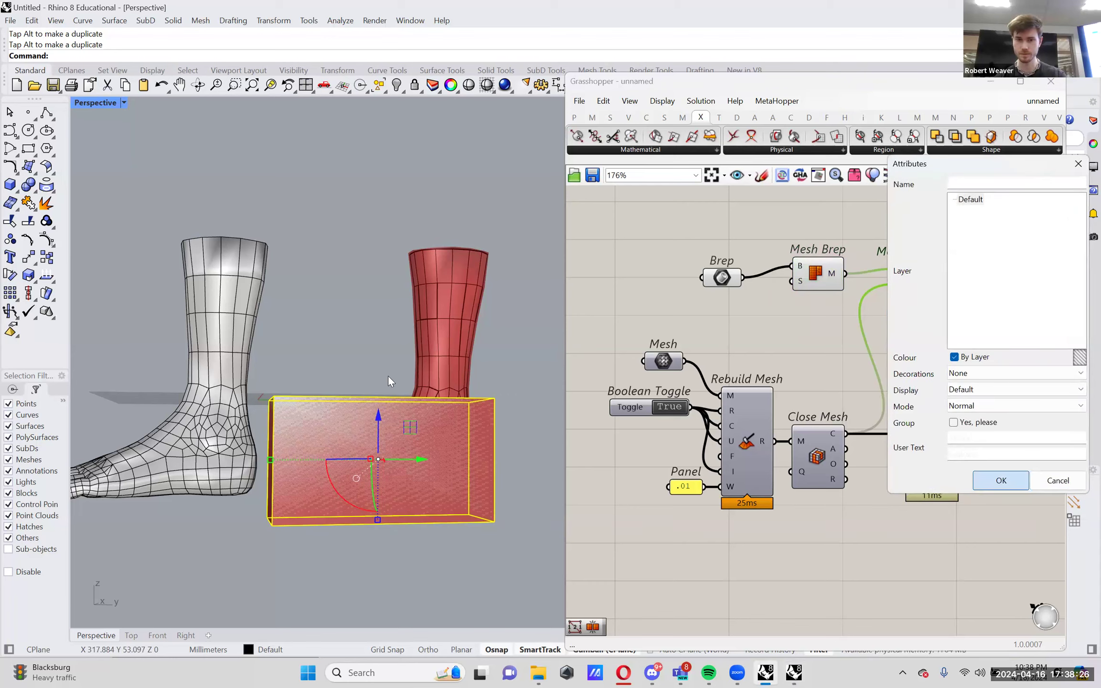
key("Return")
- Move the closed foot mesh to the right, away from the box
right_click_drag(308, 336, 376, 392)
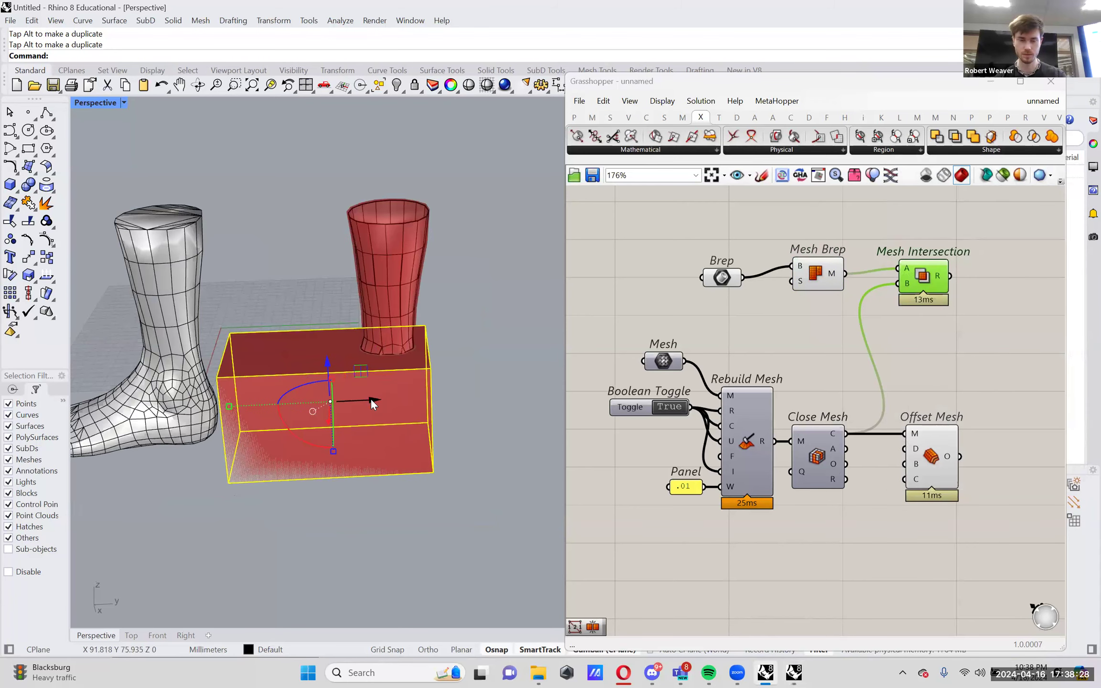
scroll(377, 386, "up", 3)
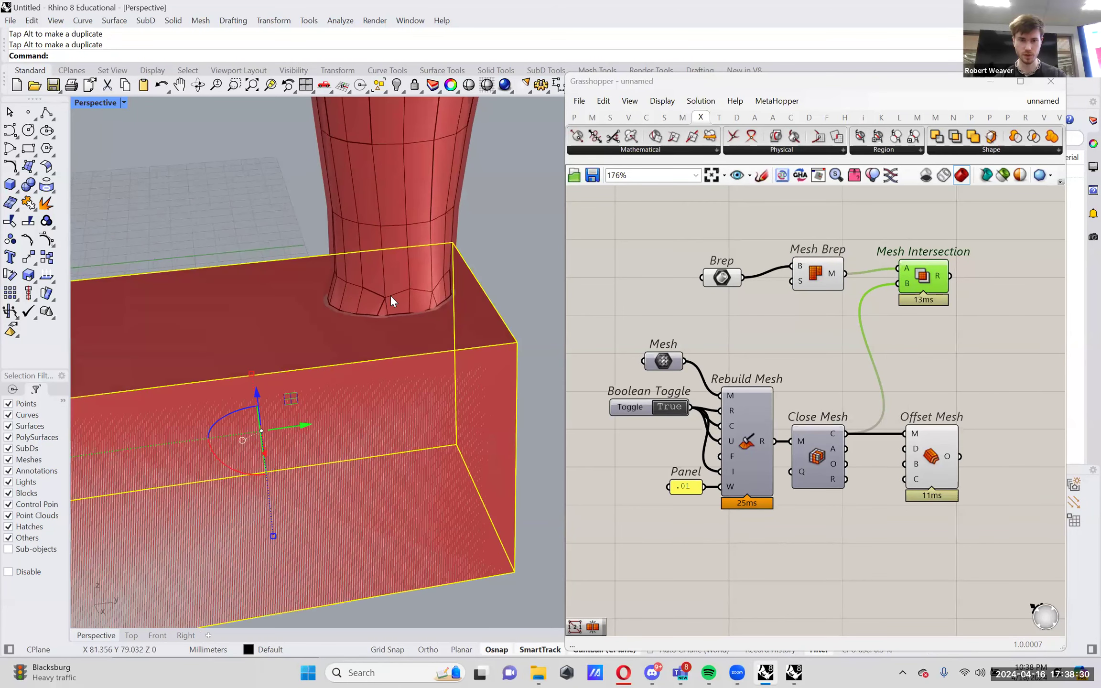
left_click(389, 306)
scroll(437, 375, "up", 5)
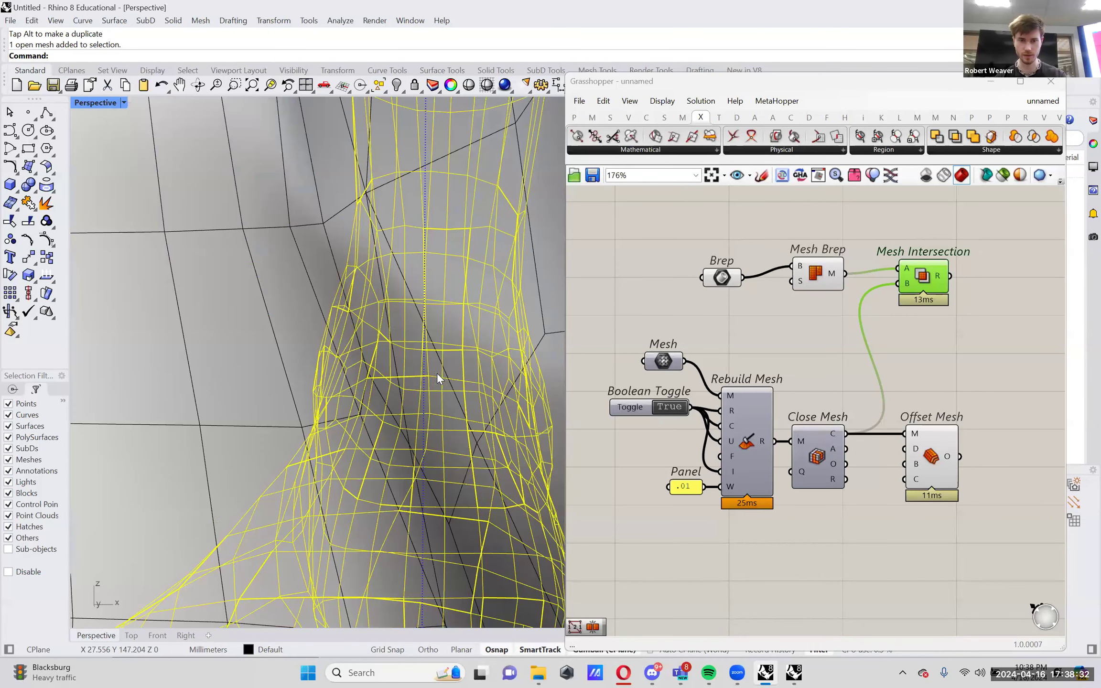
scroll(436, 372, "up", 3)
left_click(437, 374)
left_click(471, 405)
scroll(422, 346, "down", 10)
left_click_drag(352, 384, 471, 384)
key("Escape")
scroll(445, 383, "up", 5)
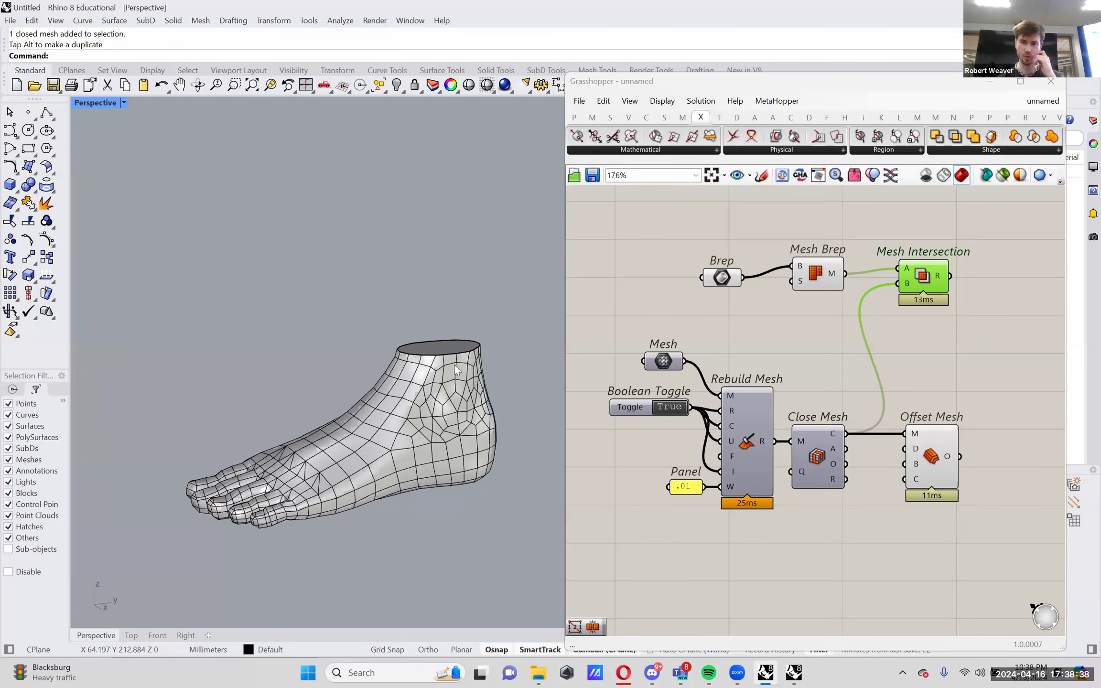
right_click_drag(456, 397, 483, 426)
scroll(459, 395, "down", 3)
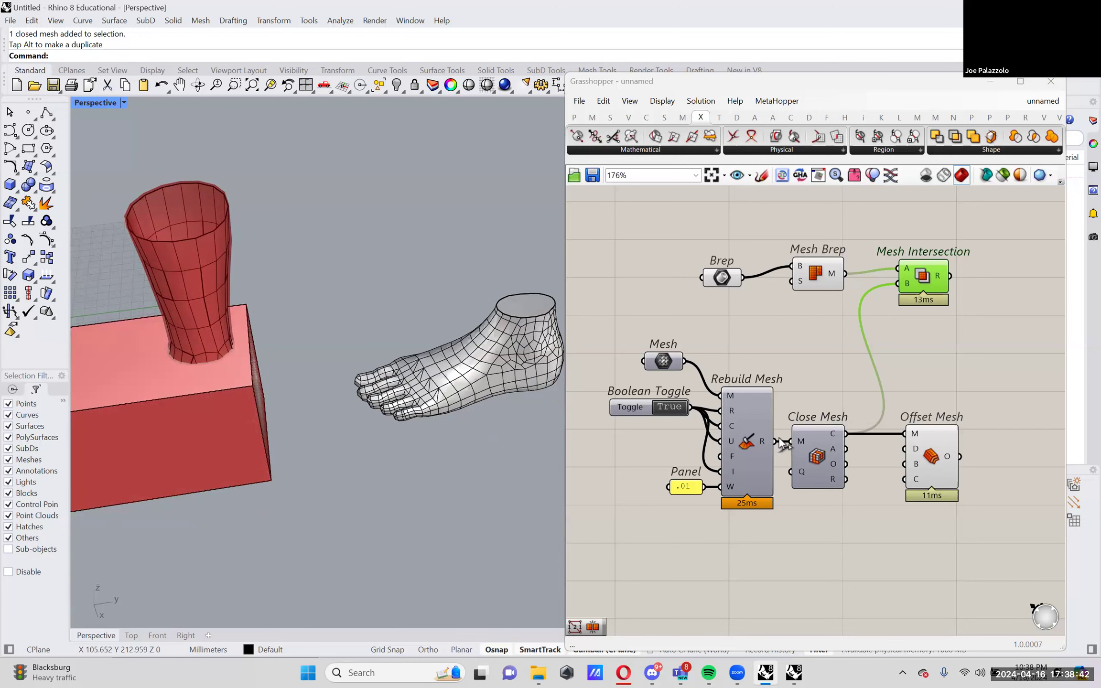
left_click(541, 364)
- Feed Rebuild Mesh's result into Mesh Intersection B and bake the intersection again
right_click_drag(807, 580, 818, 529)
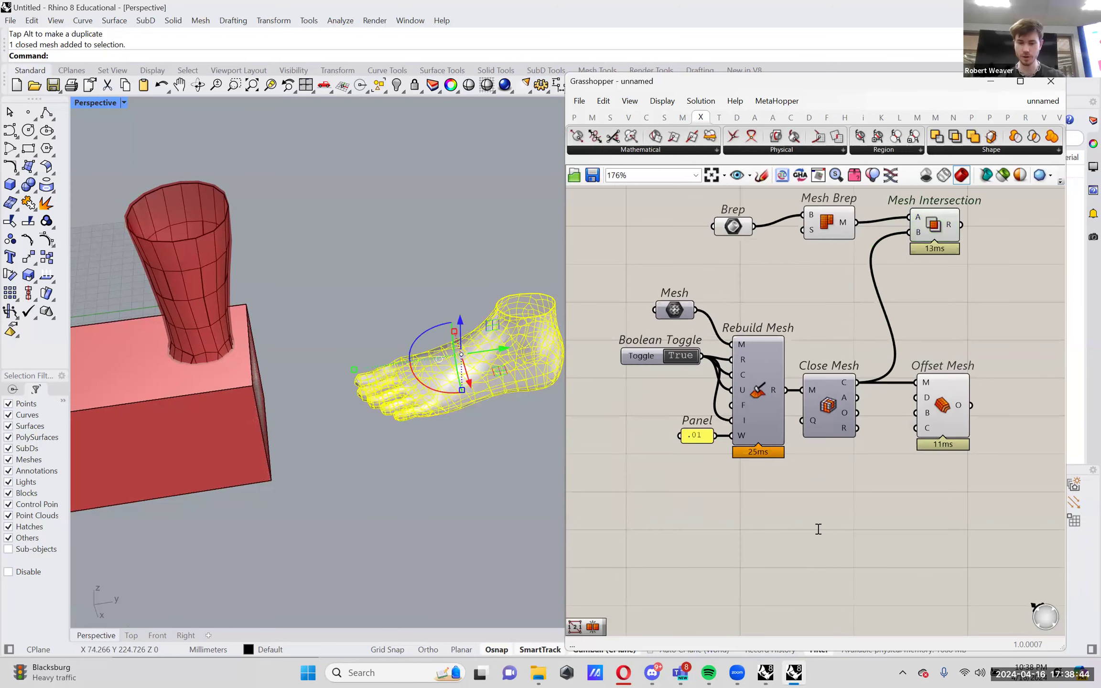
right_click(818, 529)
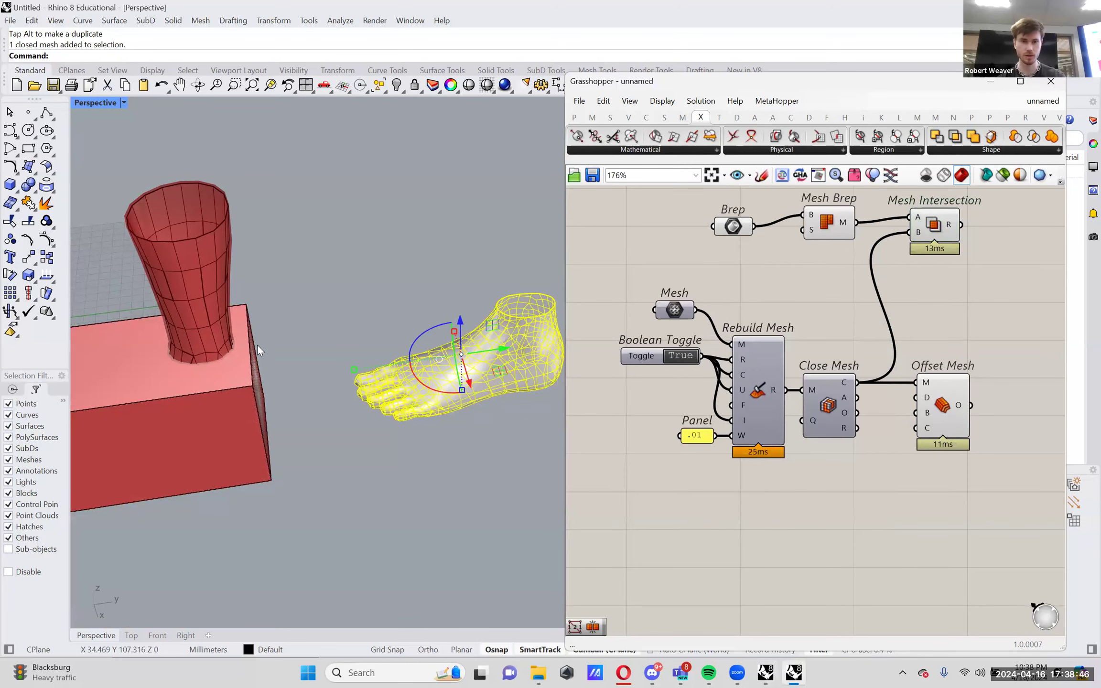
right_click_drag(382, 355, 303, 298)
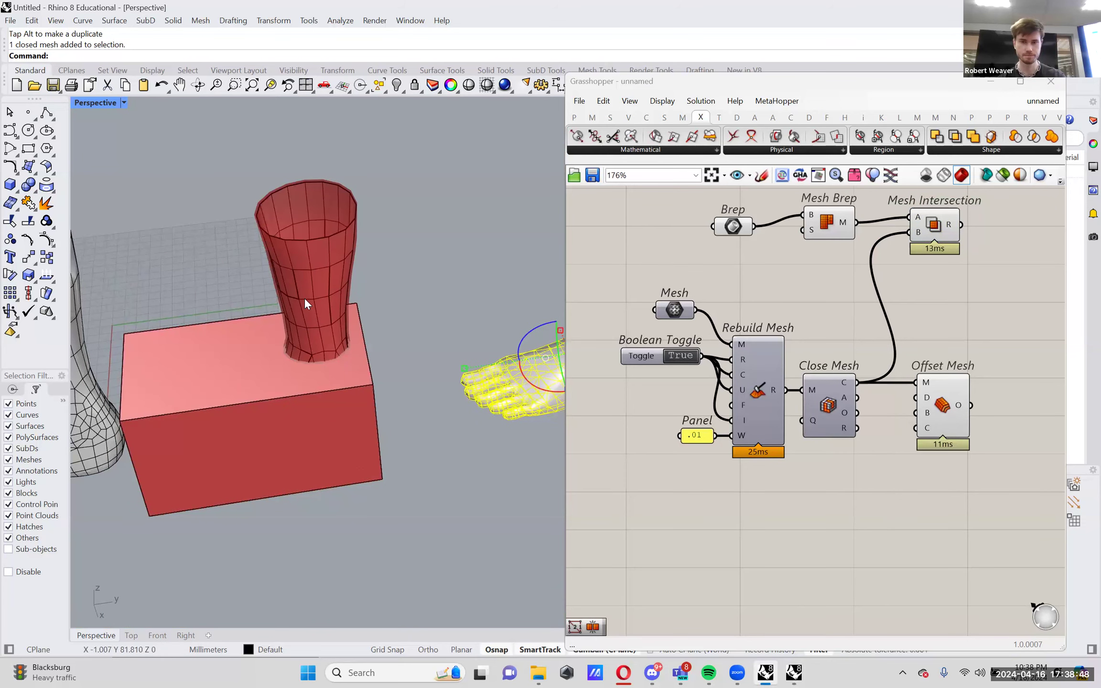
right_click_drag(780, 378, 775, 391)
left_click_drag(781, 403, 926, 244)
right_click(931, 243)
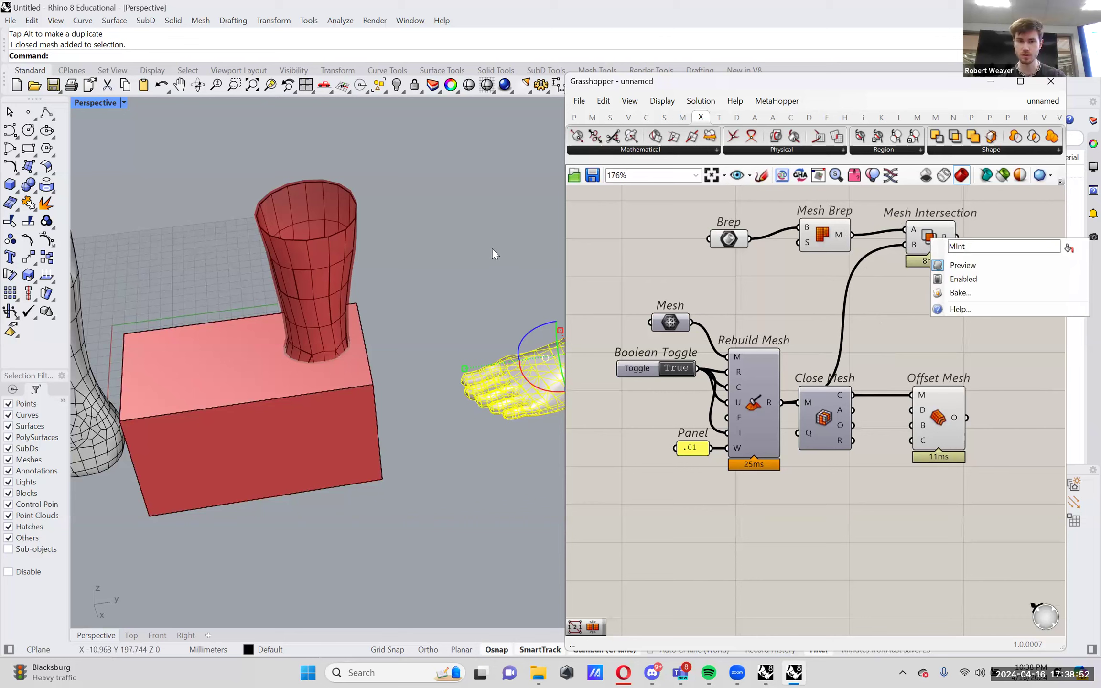
left_click(1022, 269)
right_click(940, 242)
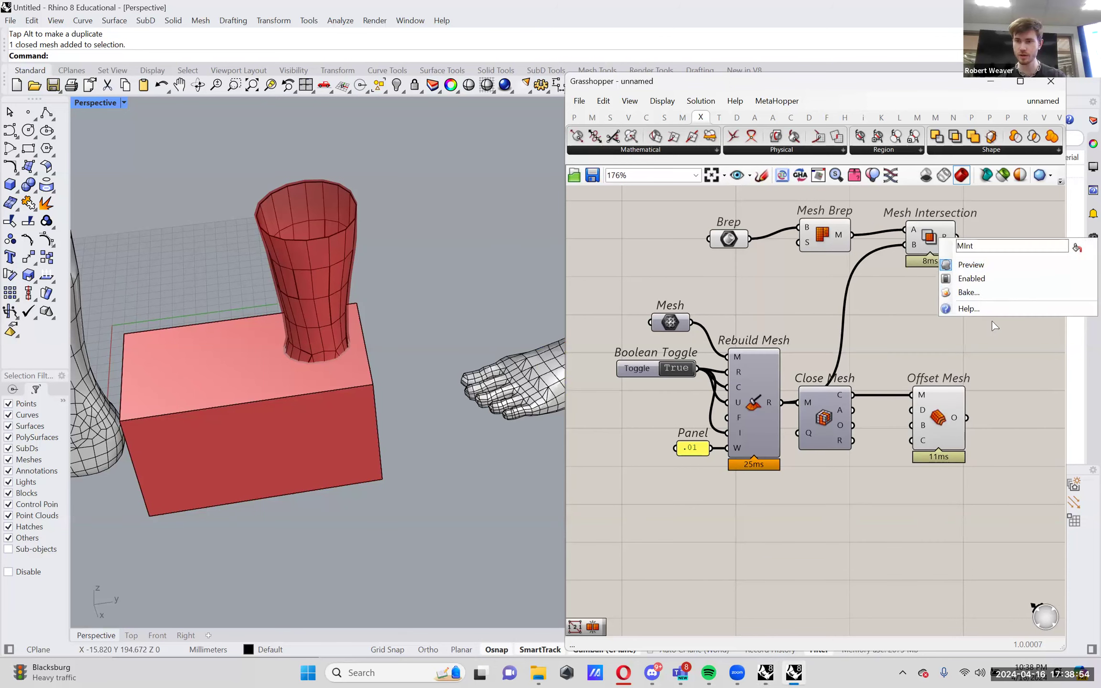
left_click(975, 293)
key("Return")
left_click(311, 403)
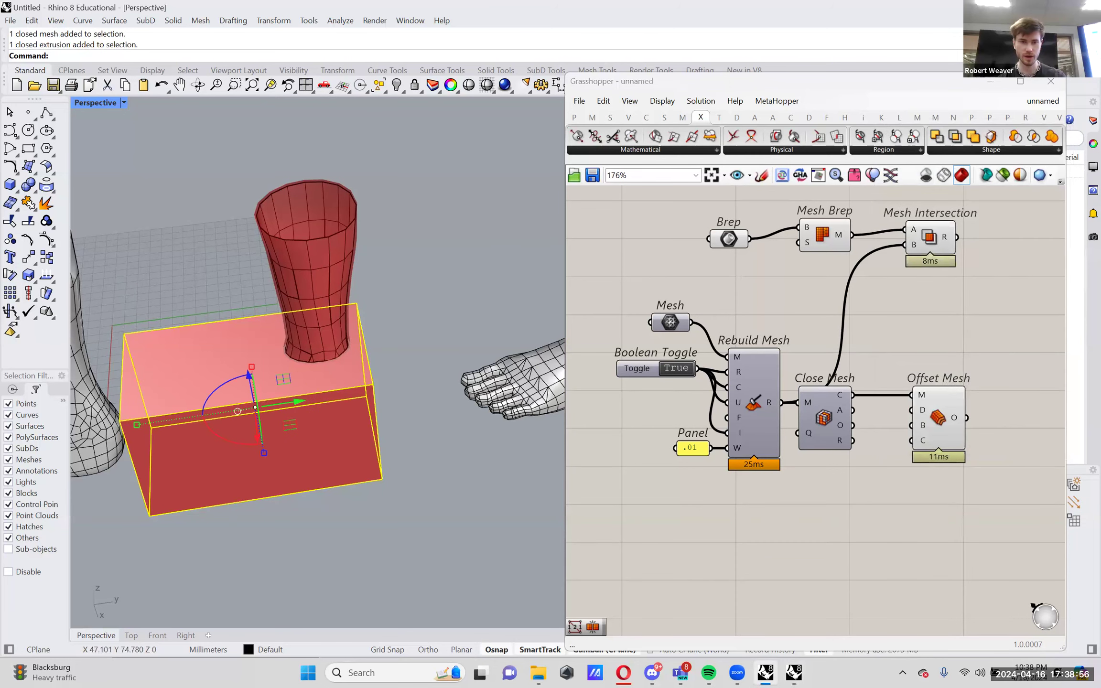
right_click_drag(351, 361, 322, 401)
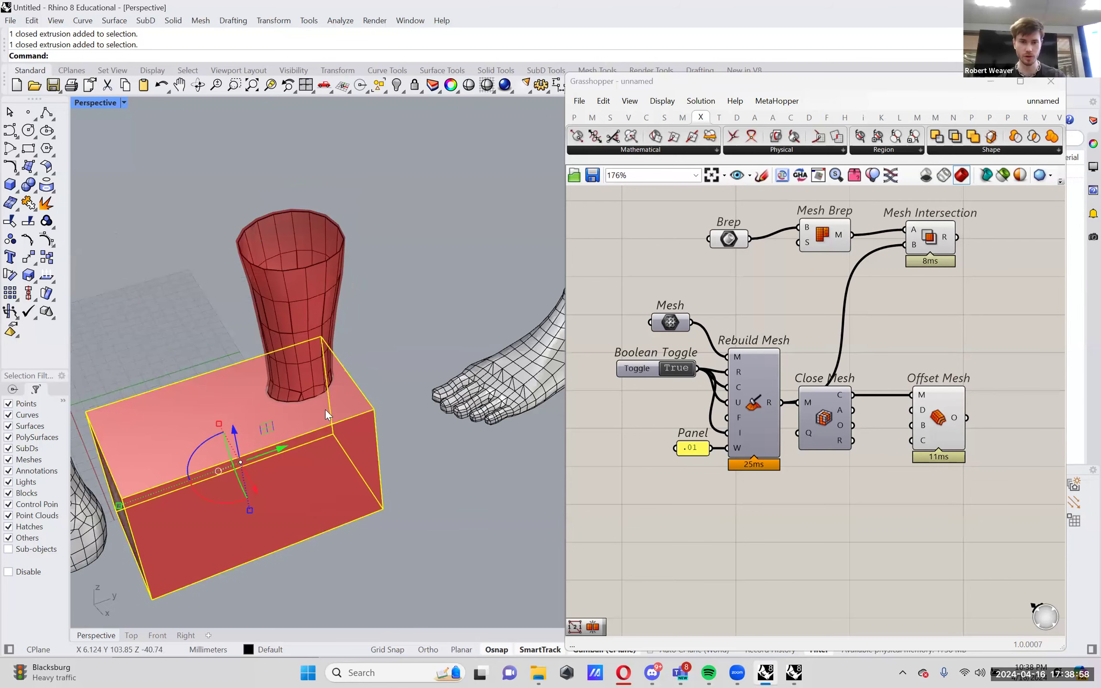
- Hide the box with H and slide the foot mesh out of it
type("h")
key("Return")
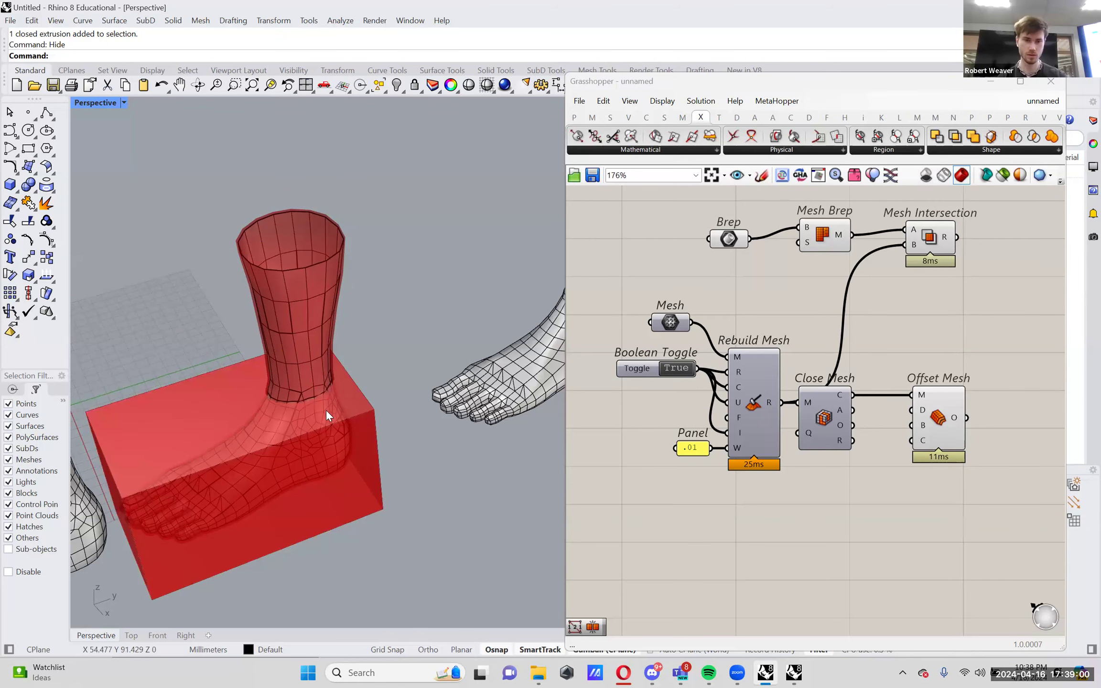
left_click(326, 411)
left_click(357, 452)
scroll(151, 372, "down", 4)
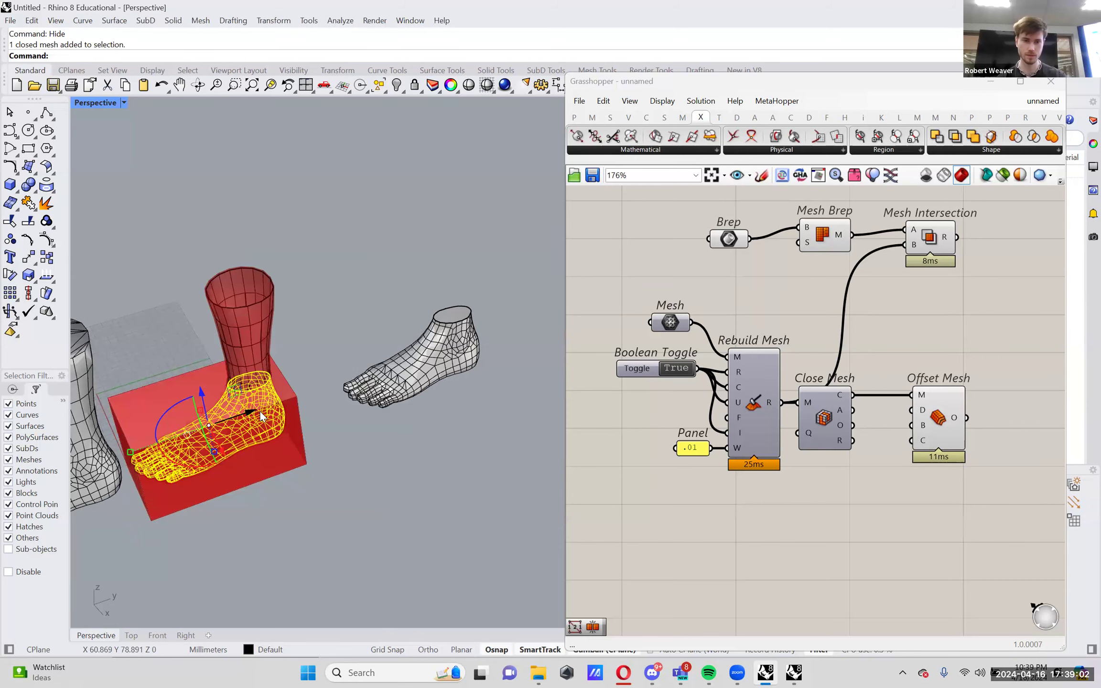
left_click_drag(250, 412, 560, 271)
left_click(505, 243)
right_click_drag(506, 243, 263, 316, "shift")
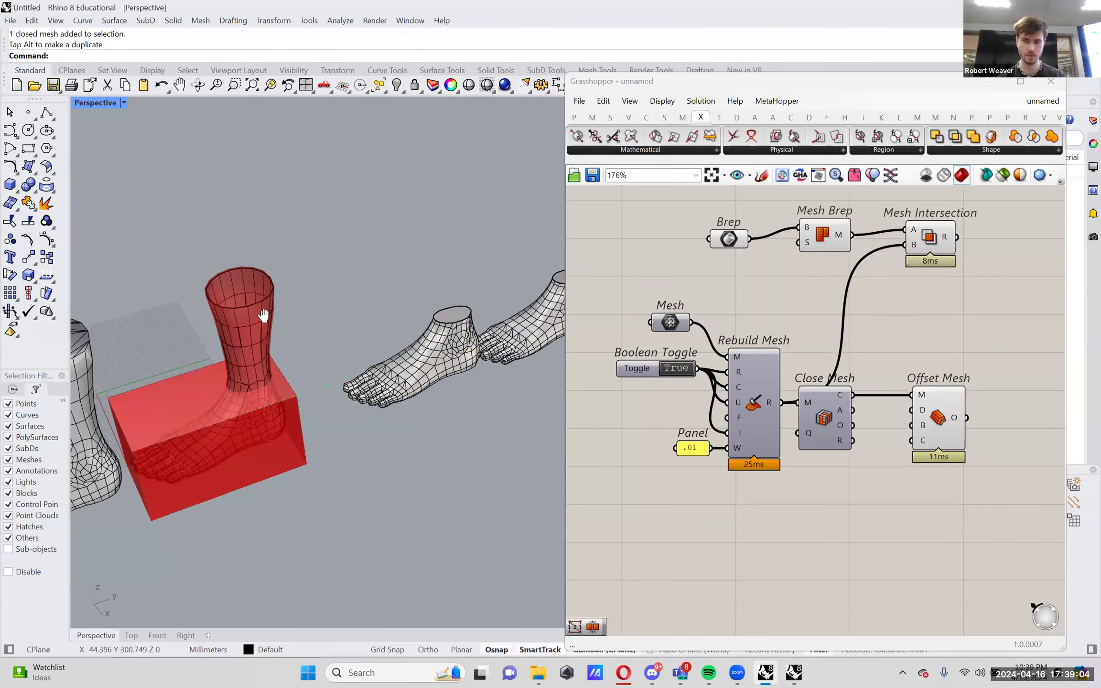
scroll(354, 373, "up", 4)
right_click_drag(357, 386, 385, 436)
- Delete the extra foot copy and reframe the view on the box and ankle
left_click(428, 284)
key("Delete")
scroll(427, 281, "down", 3)
scroll(343, 302, "down", 4)
right_click_drag(336, 369, 510, 330, "shift")
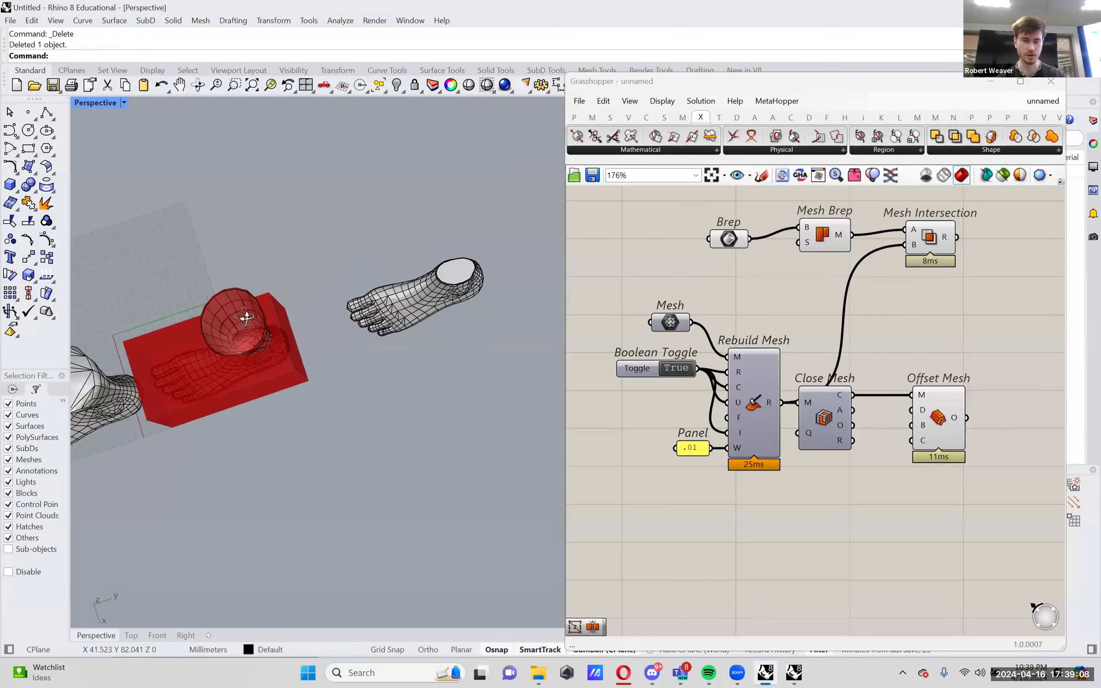
right_click_drag(245, 368, 247, 316)
scroll(269, 320, "up", 4)
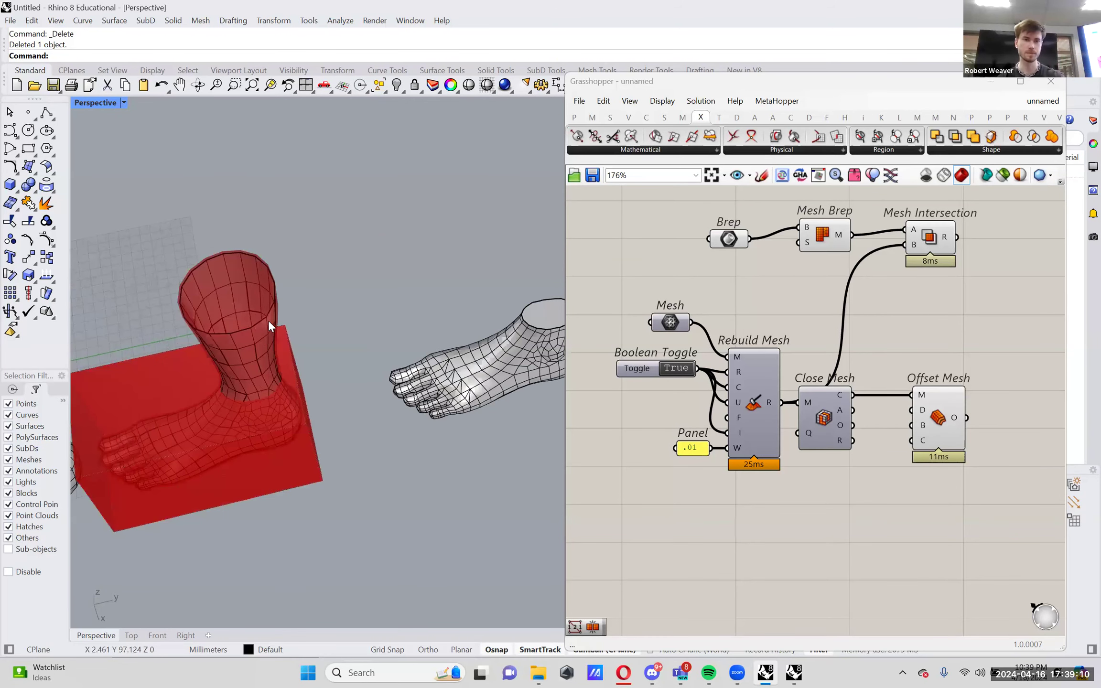
right_click_drag(265, 366, 411, 290, "shift")
scroll(355, 333, "down", 2)
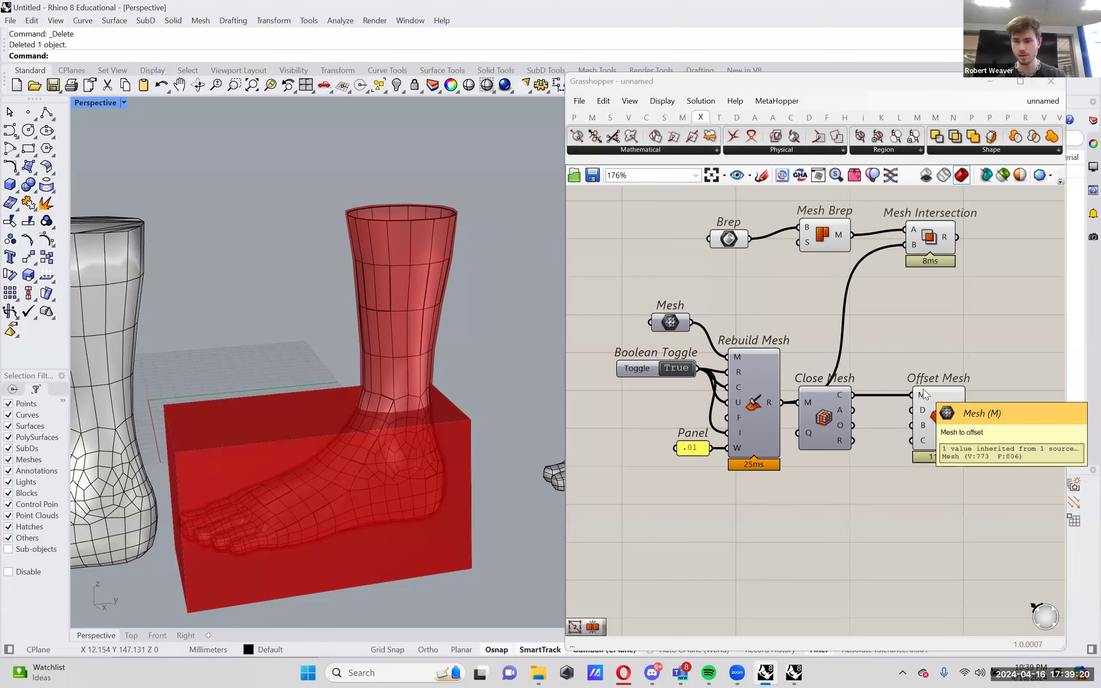
- Feed Rebuild Mesh into Offset Mesh with an offset distance panel of 2
right_click_drag(941, 405, 837, 416)
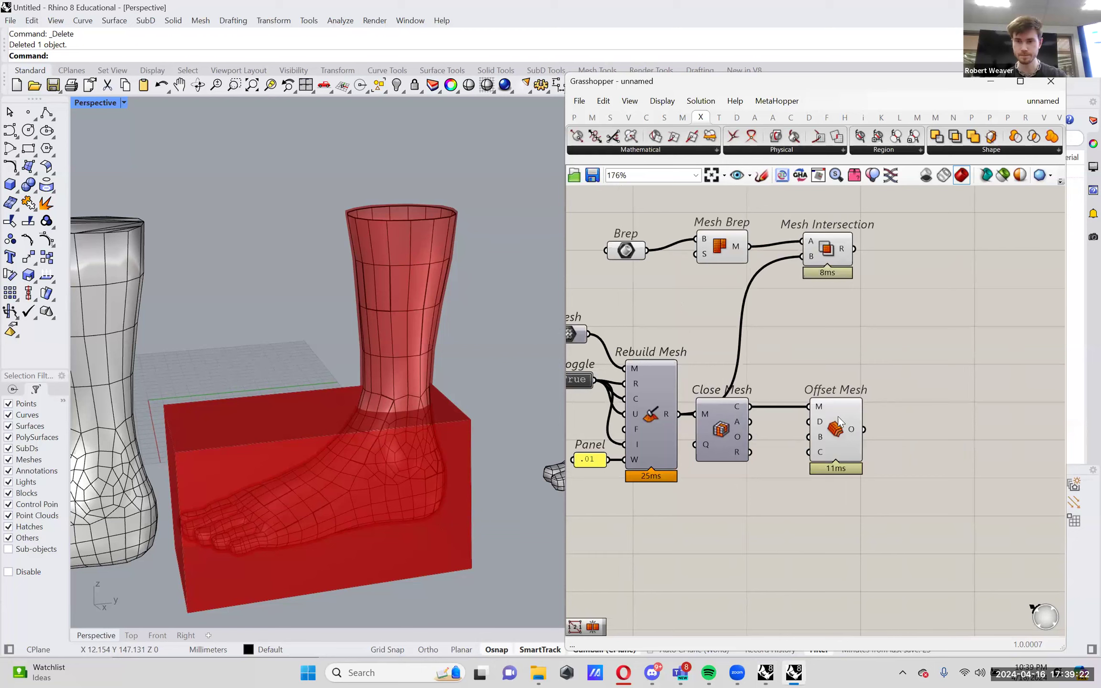
left_click(838, 416)
right_click_drag(347, 274, 359, 330)
left_click_drag(723, 431, 740, 508)
left_click_drag(824, 392, 849, 419)
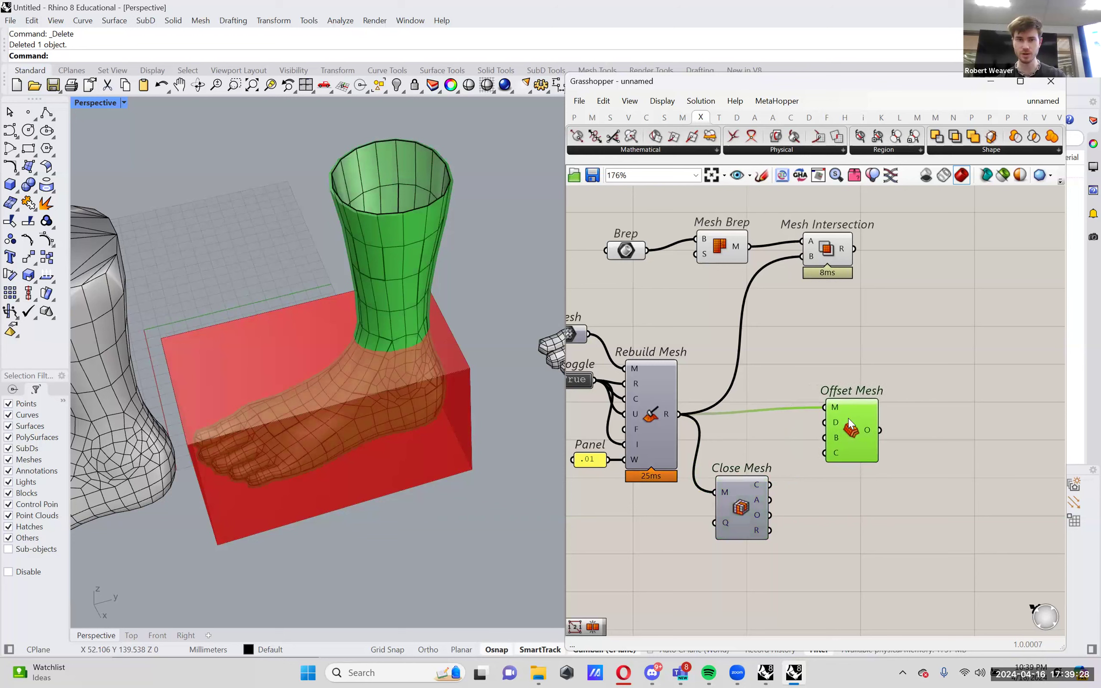
double_click(789, 420)
type("//")
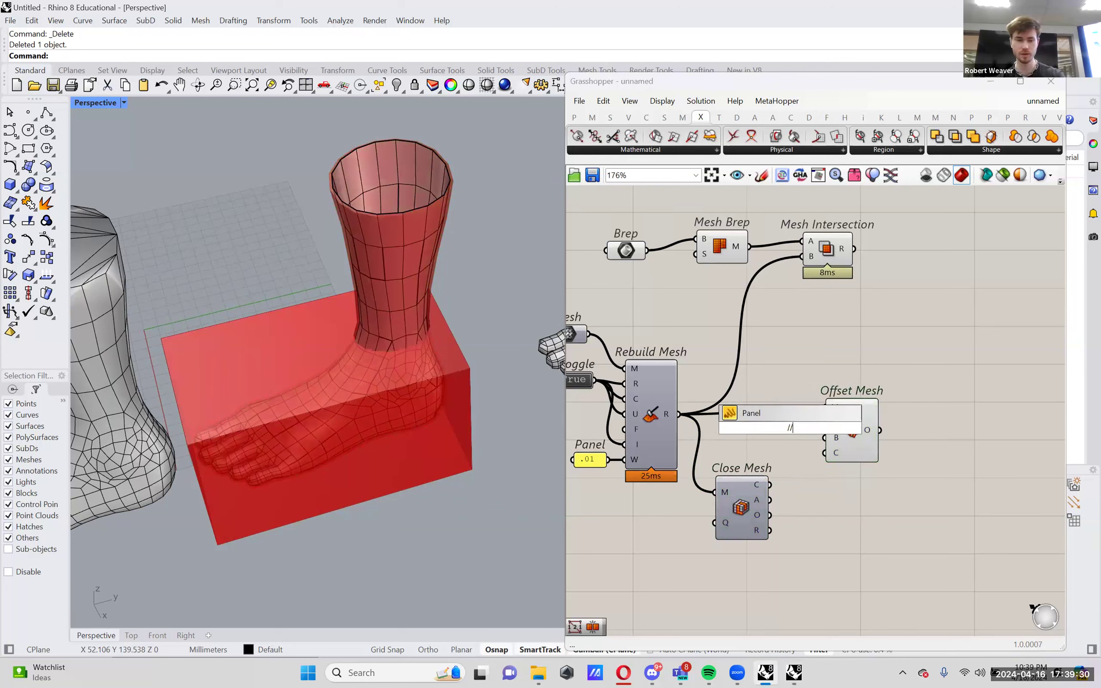
type("2")
key("Return")
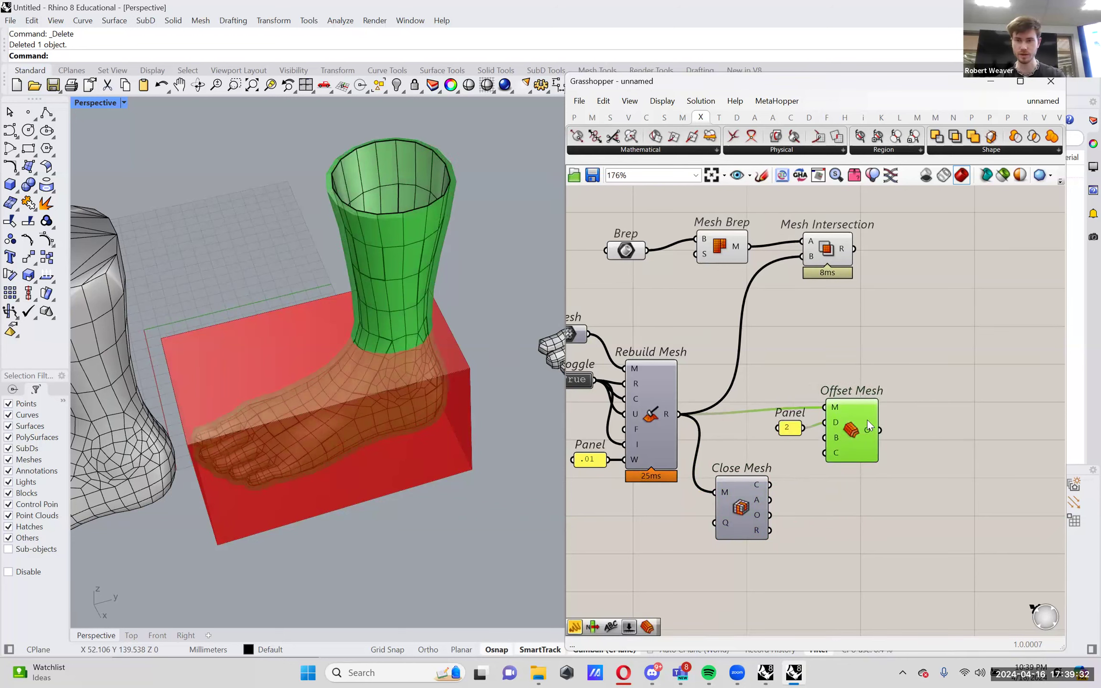
- Wire the offset mesh into Mesh Intersection and bake the result into Rhino
left_click_drag(879, 430, 803, 256)
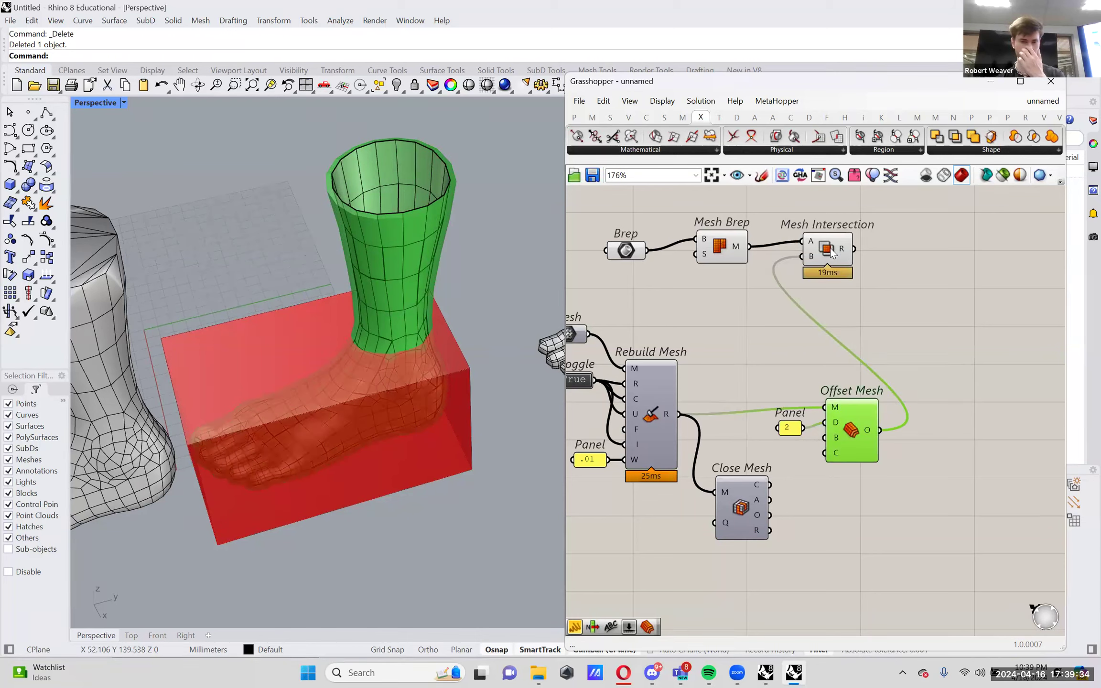
left_click(696, 279)
right_click(827, 254)
left_click(879, 316)
left_click(367, 361)
- Move the baked offset foot shell to the right and inspect it beside the closed foot
scroll(391, 368, "down", 6)
right_click_drag(435, 362, 285, 408, "shift")
left_click_drag(224, 337, 520, 311)
left_click(482, 257)
scroll(504, 310, "up", 10)
right_click_drag(333, 403, 474, 442)
right_click_drag(411, 508, 455, 421)
scroll(455, 420, "down", 5)
right_click_drag(388, 492, 432, 381, "shift")
scroll(437, 376, "down", 5)
right_click_drag(843, 309, 903, 319)
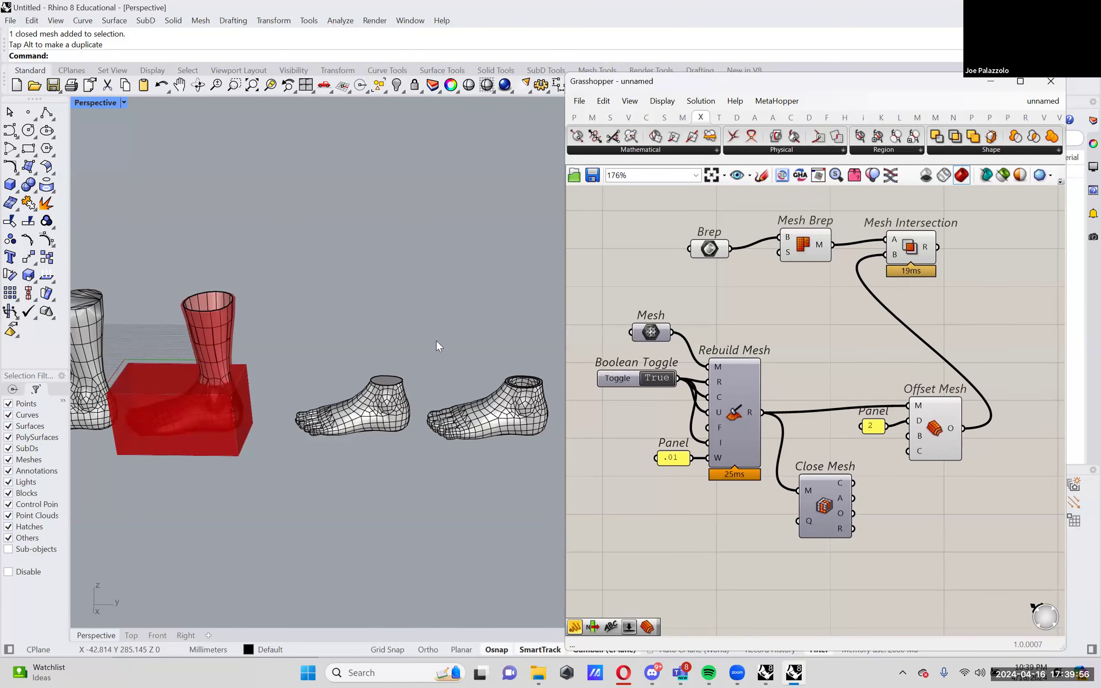
right_click_drag(436, 341, 460, 344, "shift")
- Save the Rhino model as a new .3dm file in Downloads
left_click(10, 20)
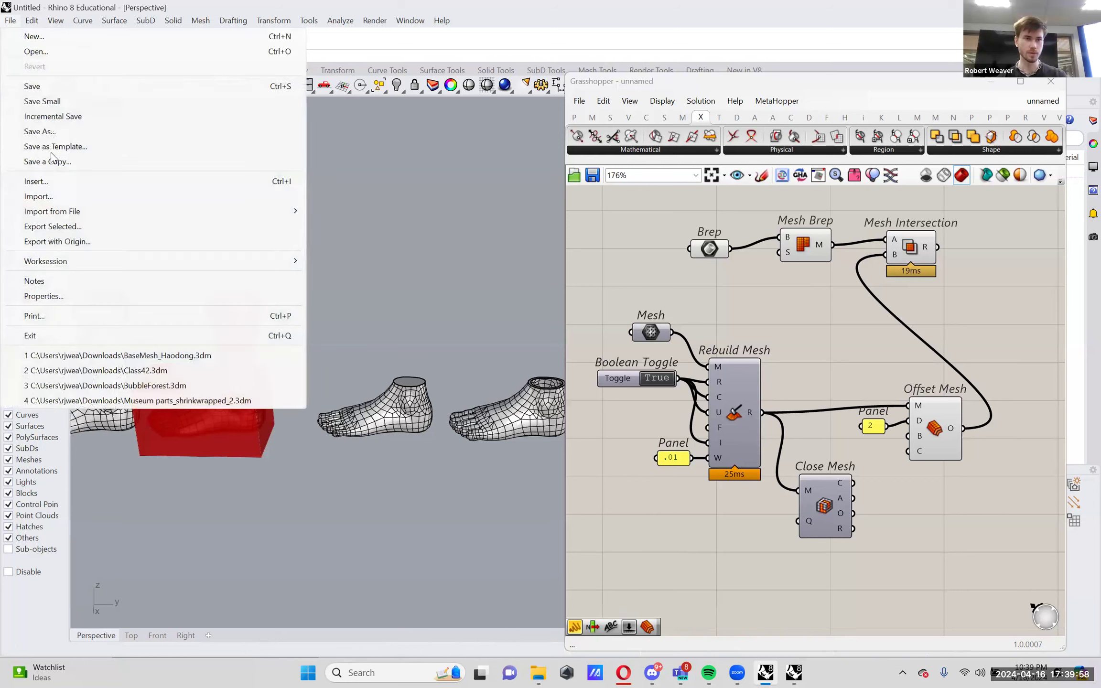
left_click(81, 134)
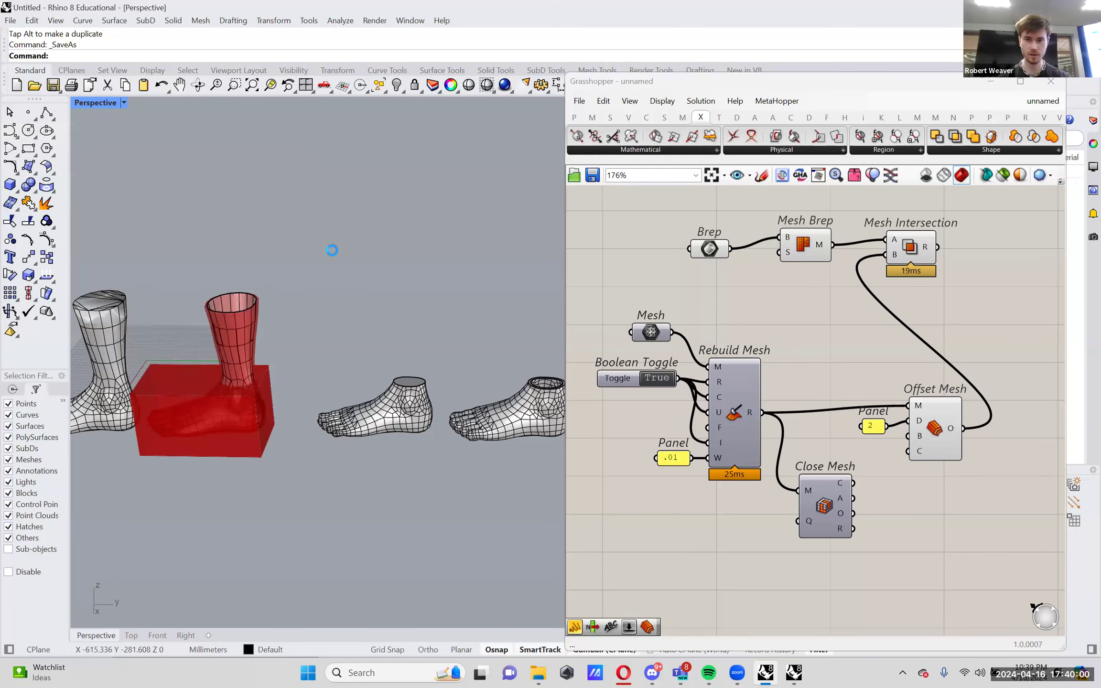
type("Je")
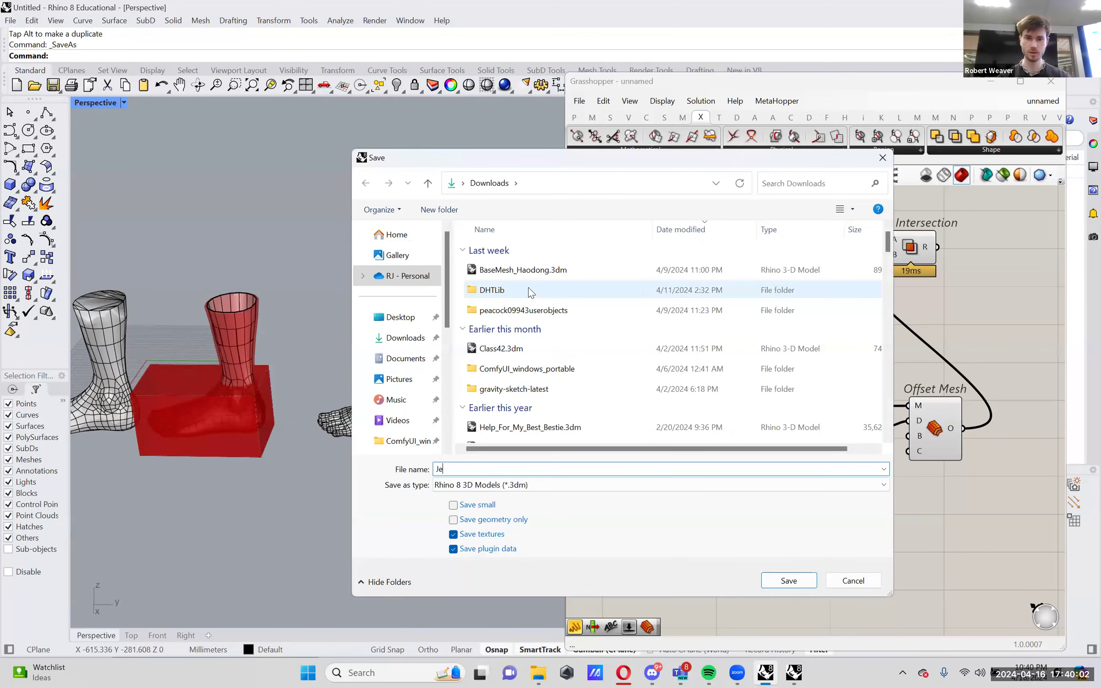
key("BackSpace")
type("o")
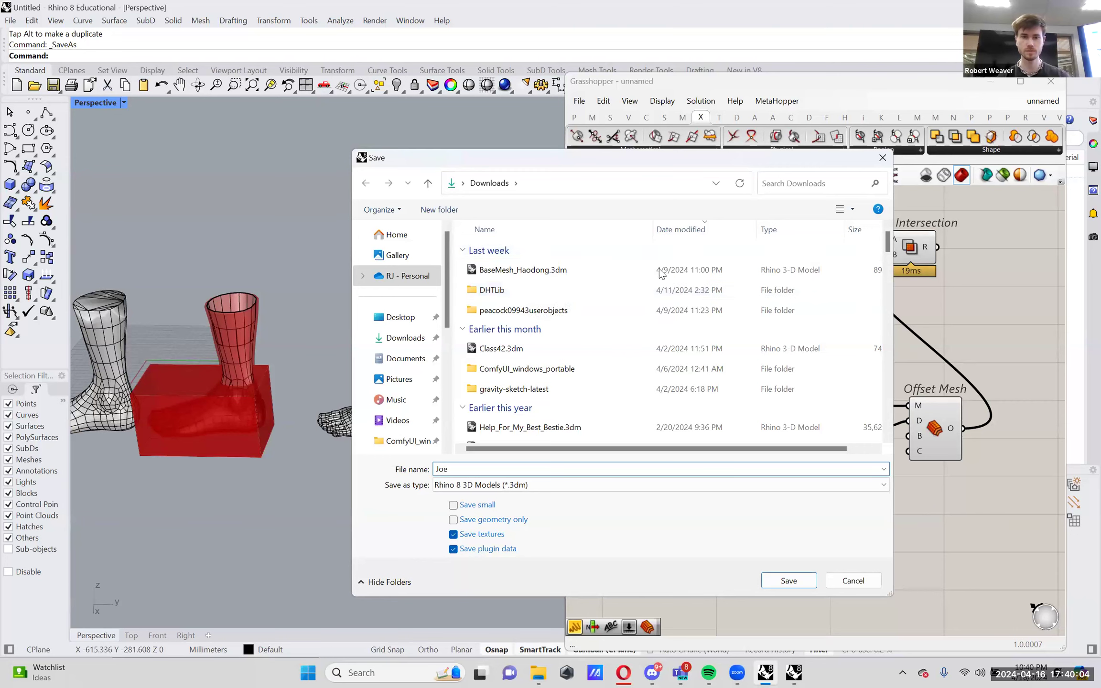
left_click(786, 581)
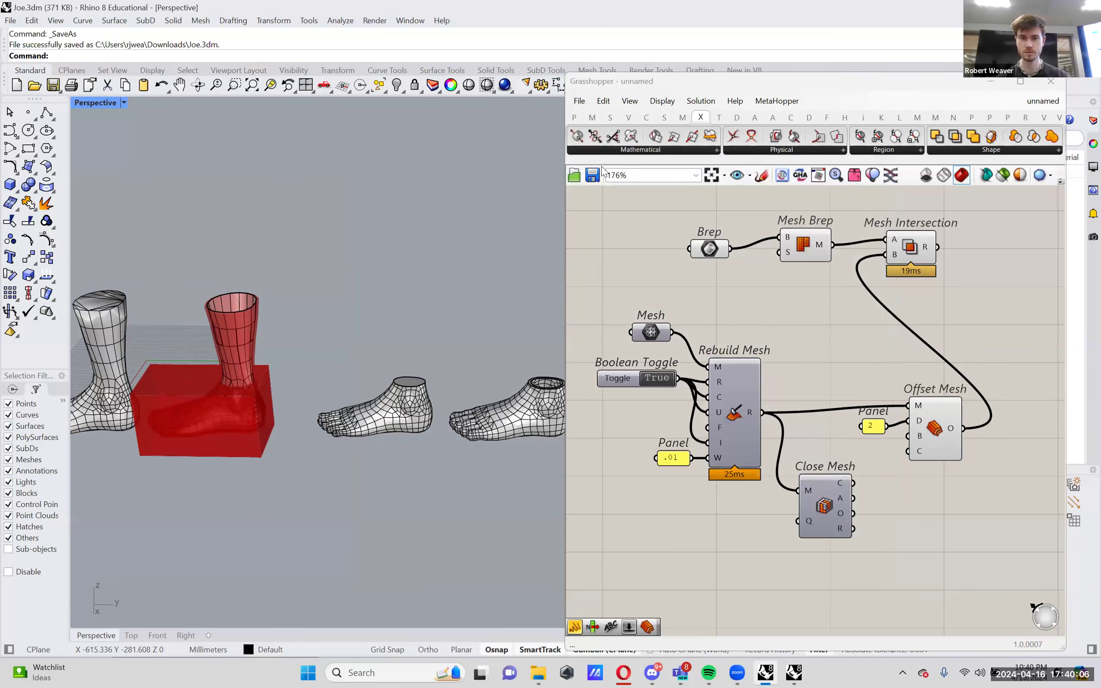
- Save the Grasshopper definition under the same name, 'Joe'
left_click(592, 176)
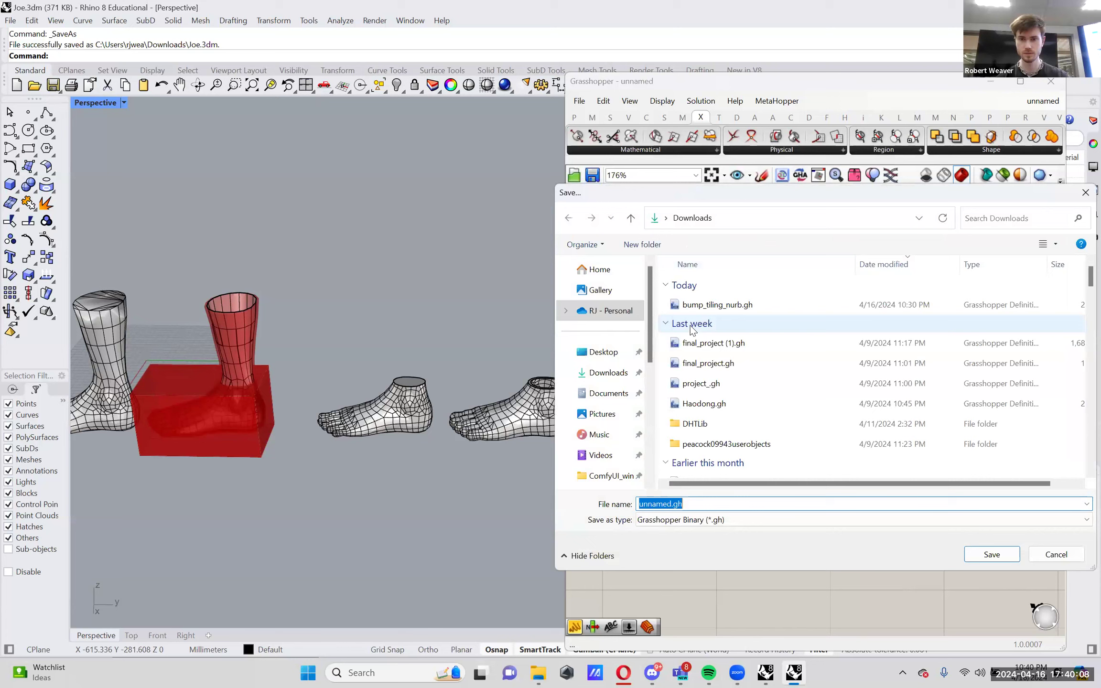
type("Joe")
key("Return")
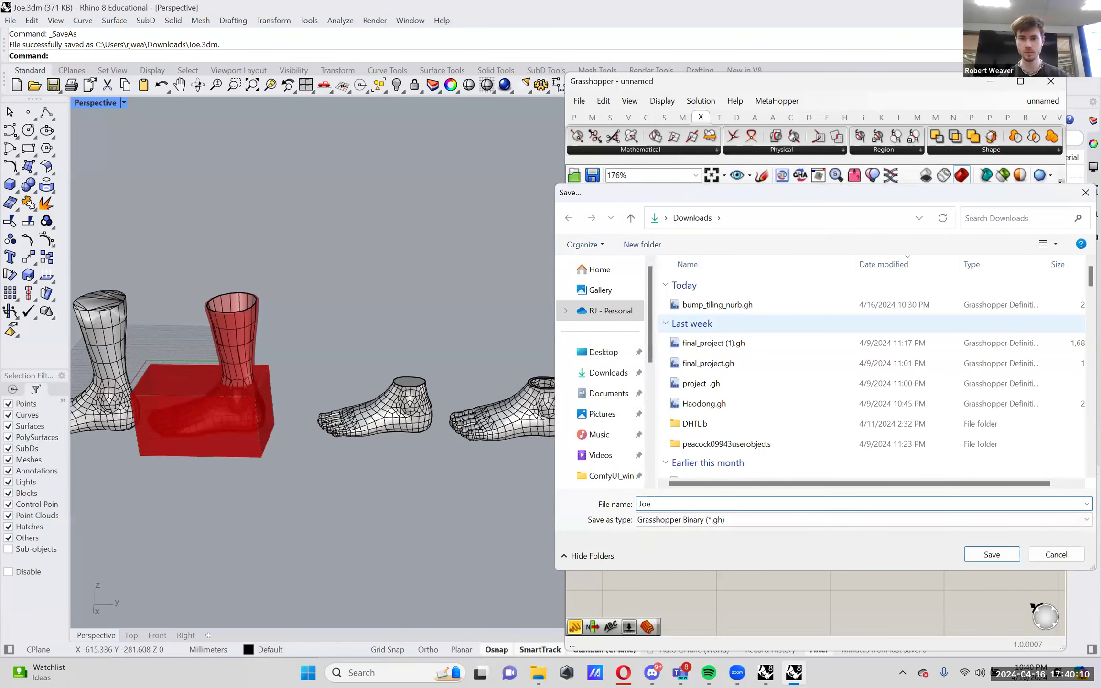
left_click(653, 672)
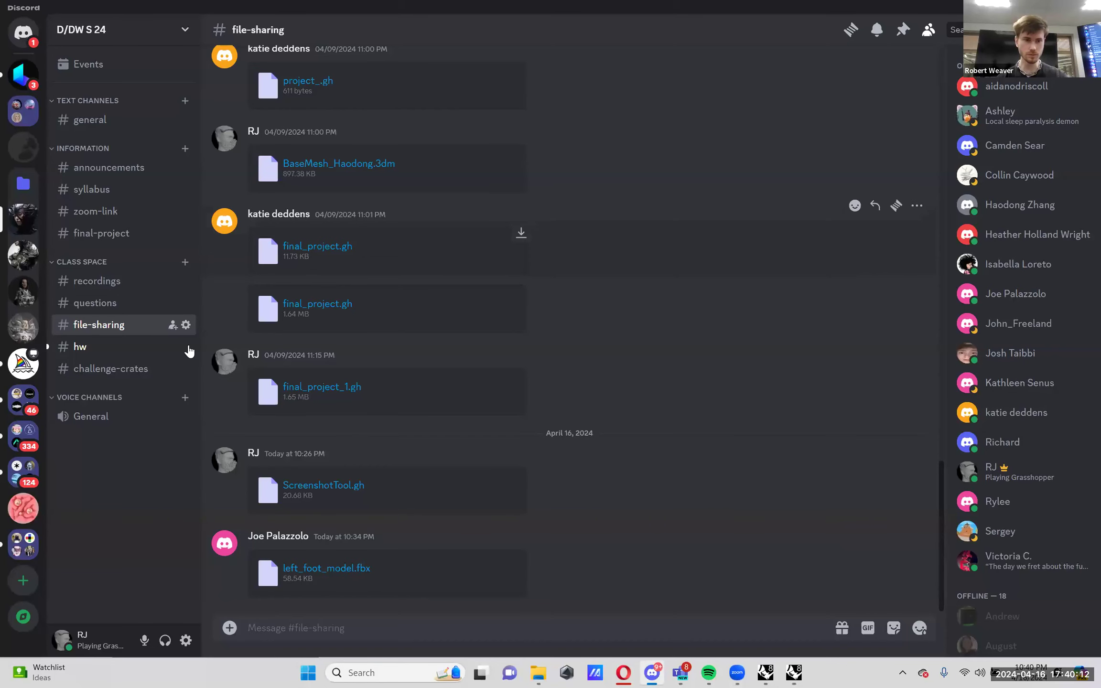
- Upload the saved .gh and .3dm files from Downloads to the Discord file-sharing channel
key("ctrl+shift+u")
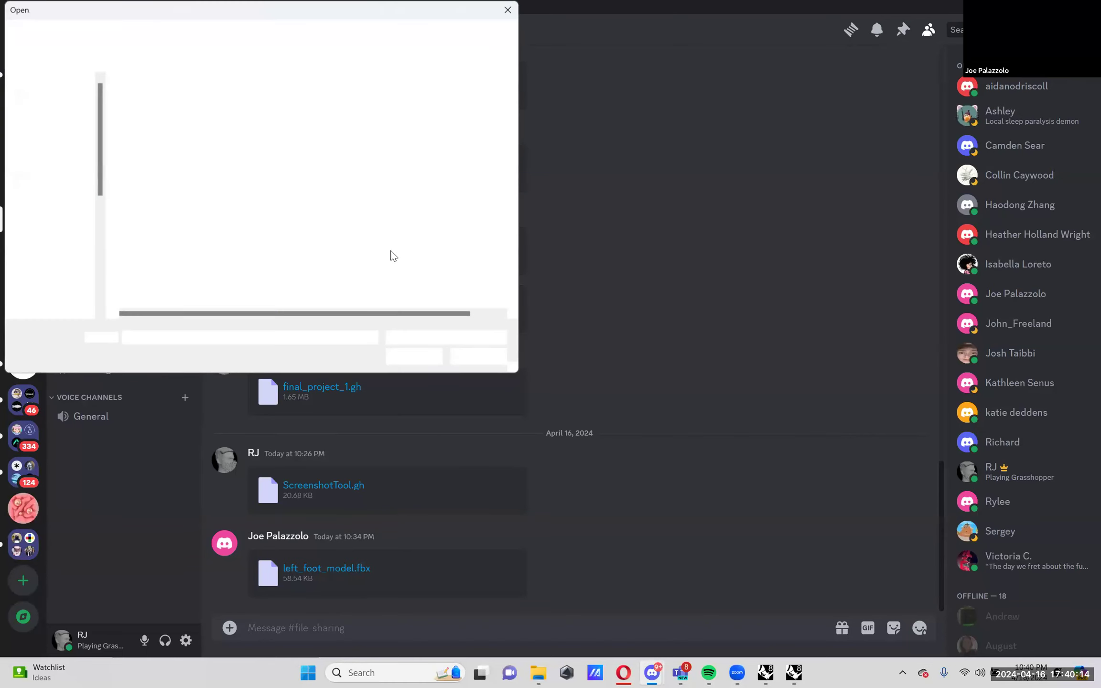
left_click(53, 190)
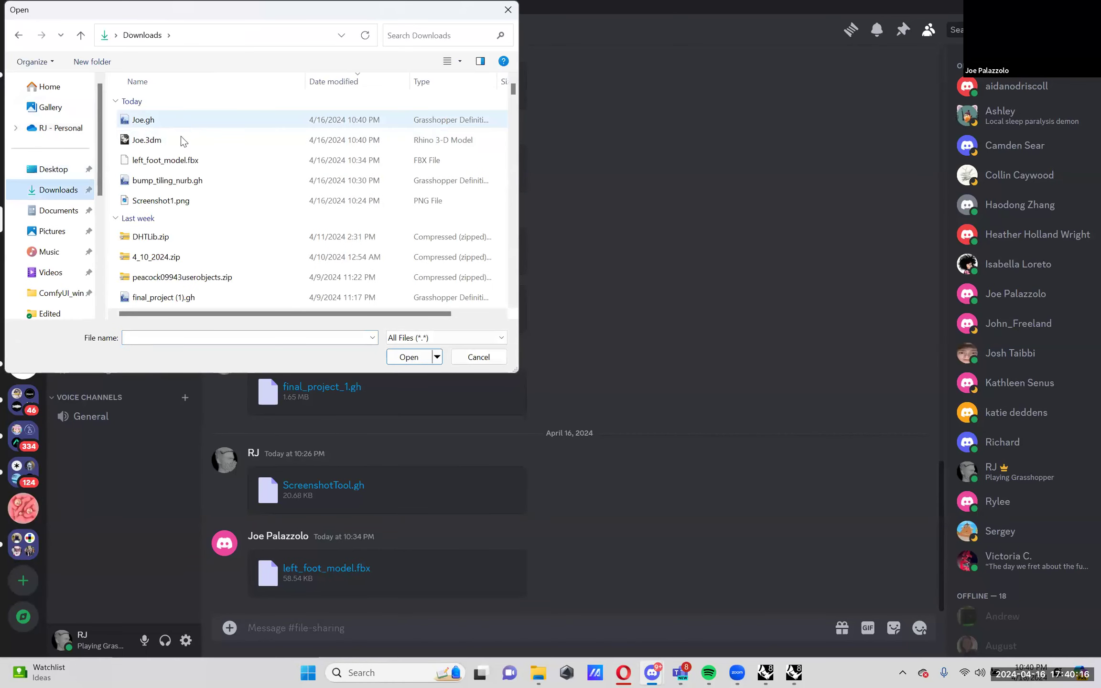
left_click(183, 120, "ctrl")
key("Return")
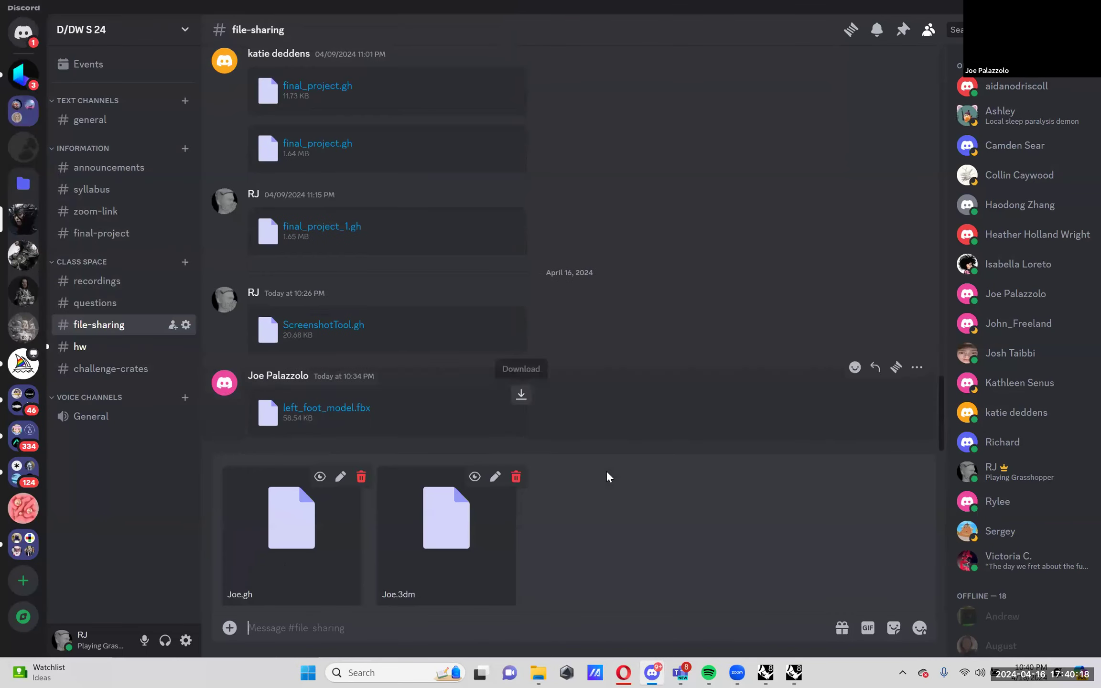
key("Return")
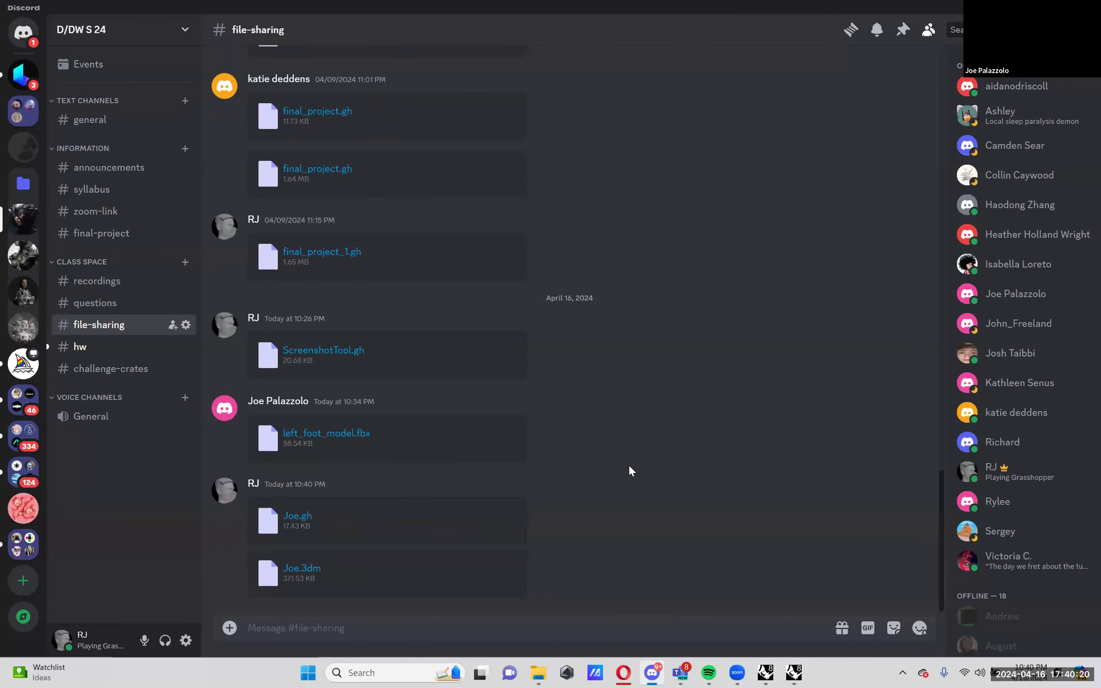
- Download the precedent board PDF from the hw channel, then return to Rhino
left_click(76, 346)
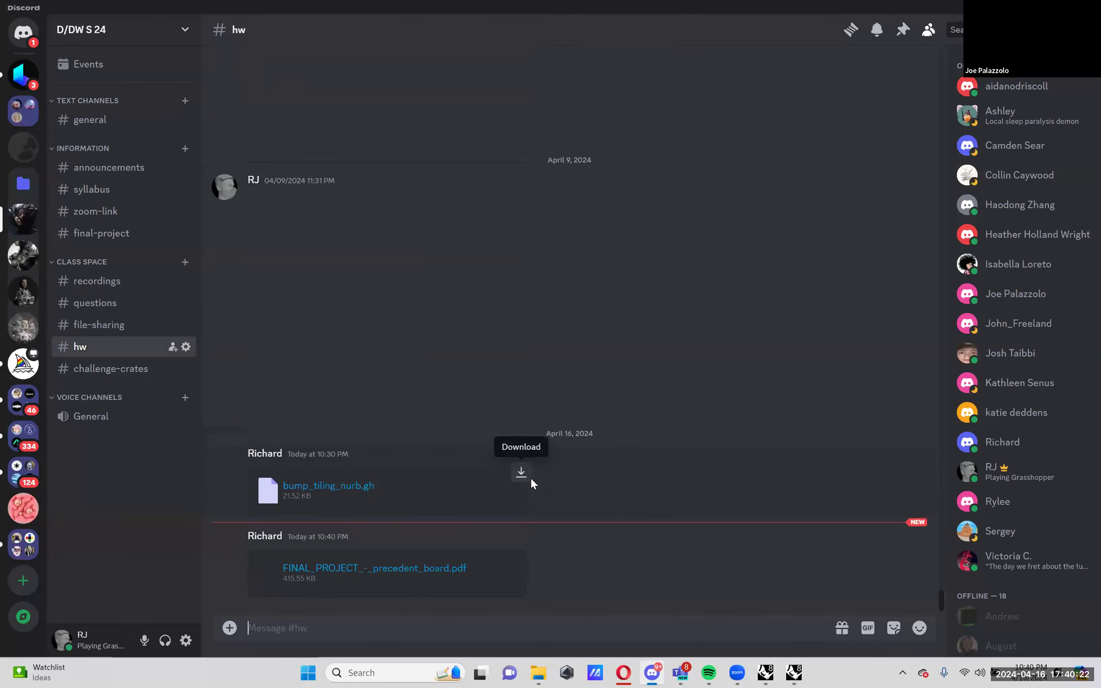
left_click(520, 559)
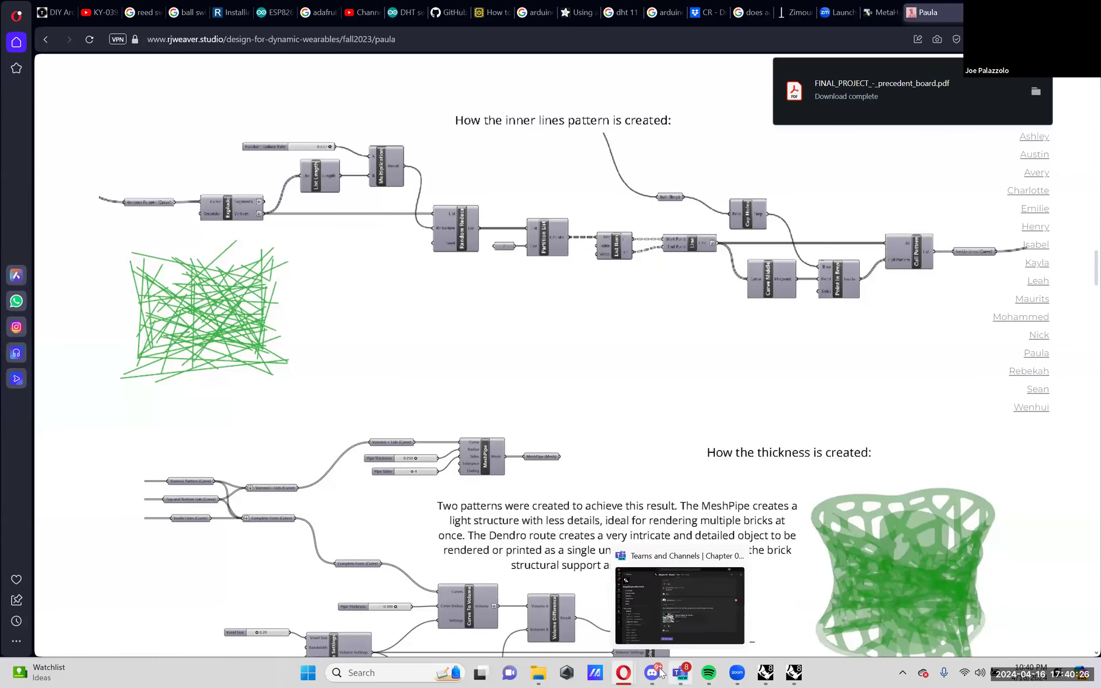
left_click(635, 597)
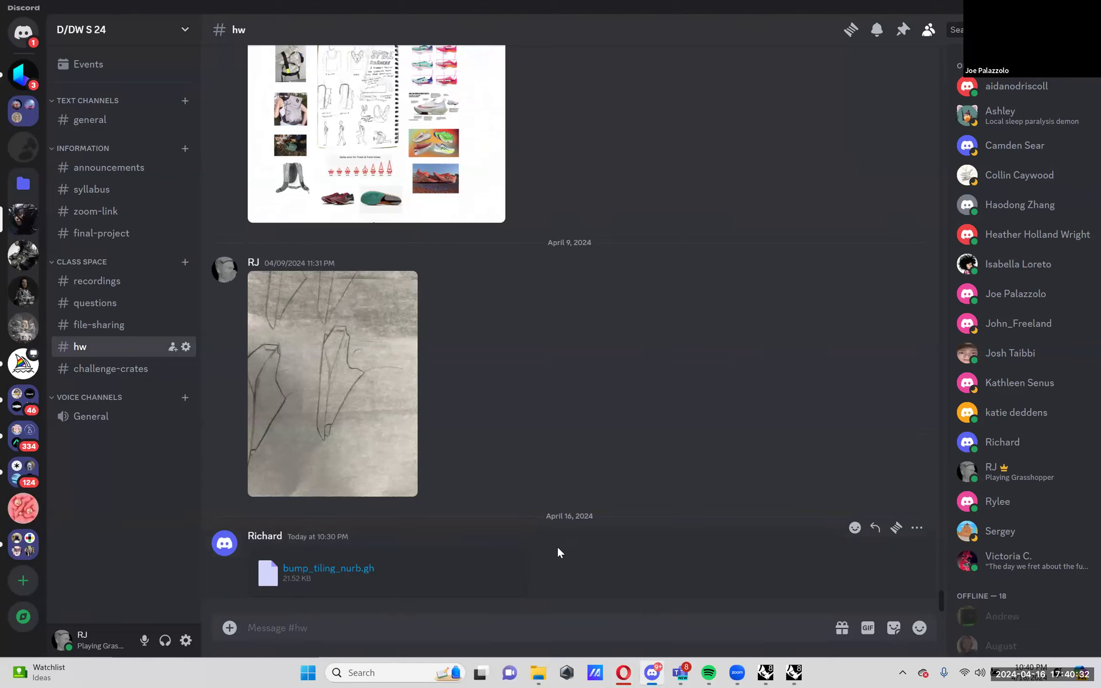
left_click(766, 672)
scroll(184, 399, "down", 3)
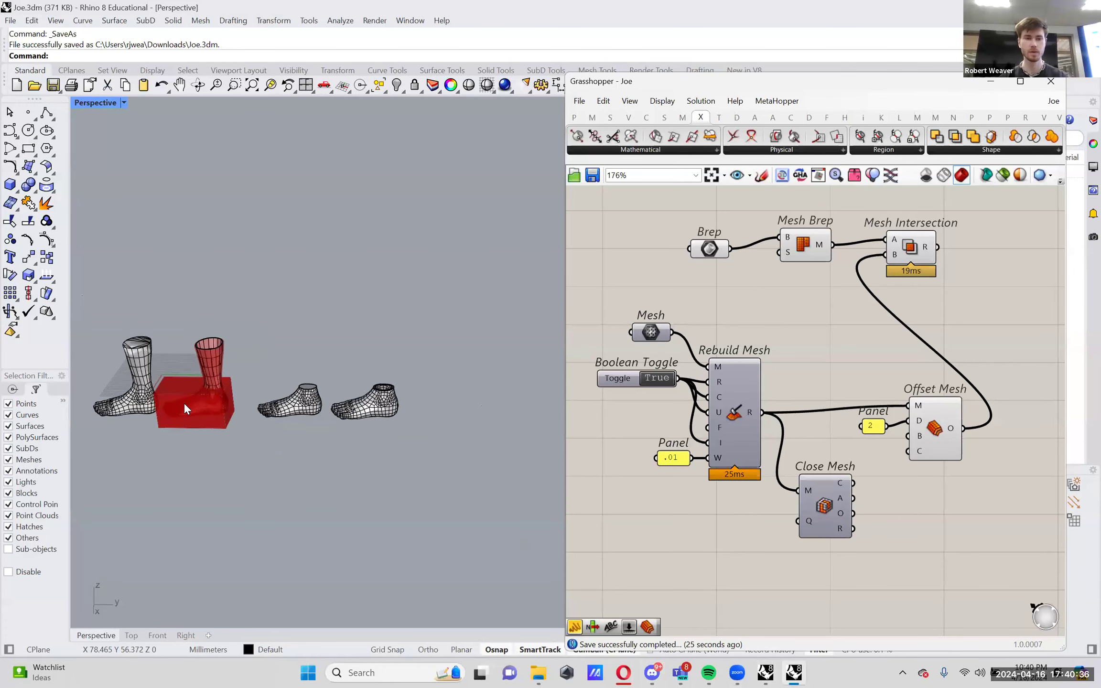
scroll(350, 454, "up", 3)
- Shorten the Grasshopper window, switch Rhino to the SubD toolset, and orbit above the feet and box
scroll(349, 454, "up", 5)
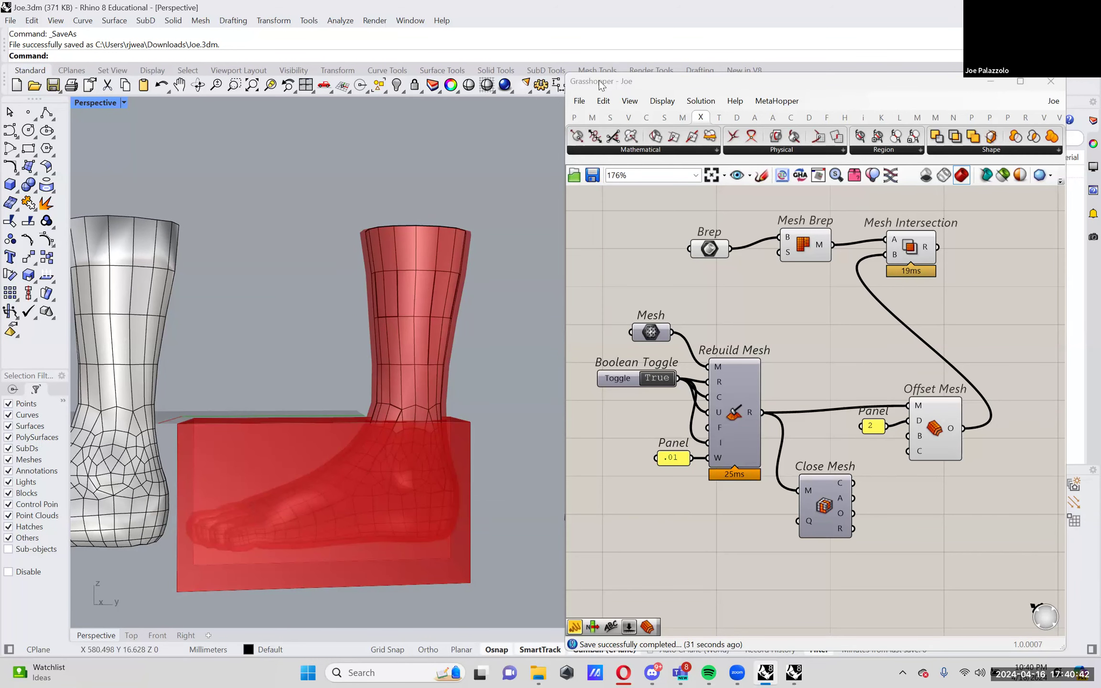
left_click_drag(669, 74, 669, 115)
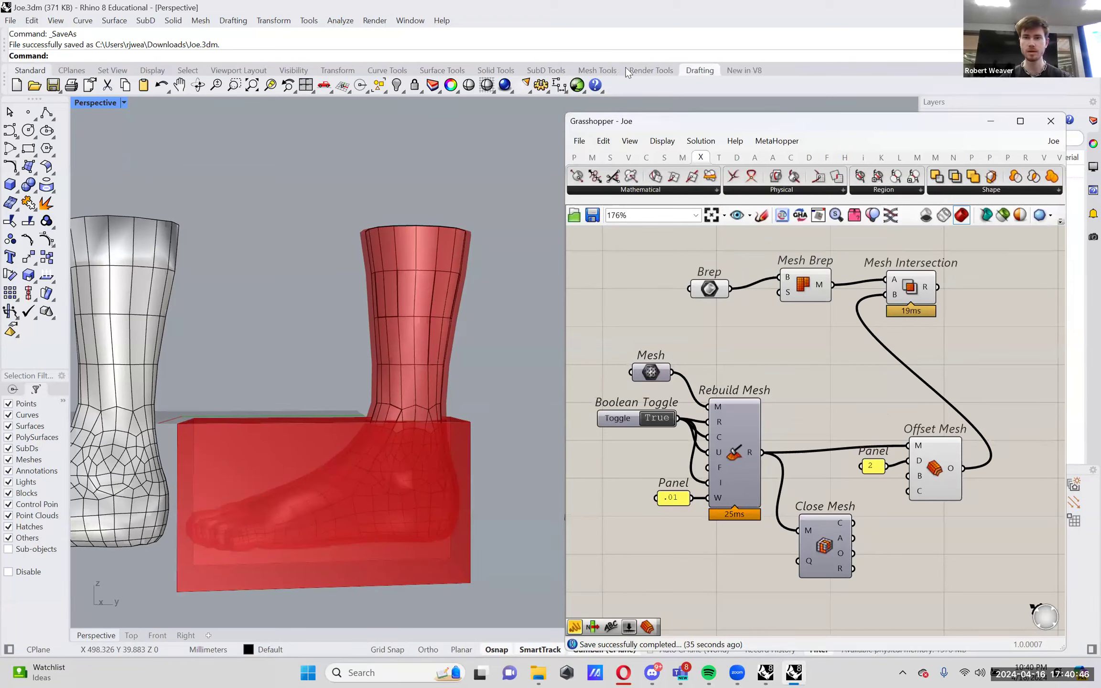
left_click(522, 82)
left_click(546, 70)
right_click_drag(364, 216, 245, 164)
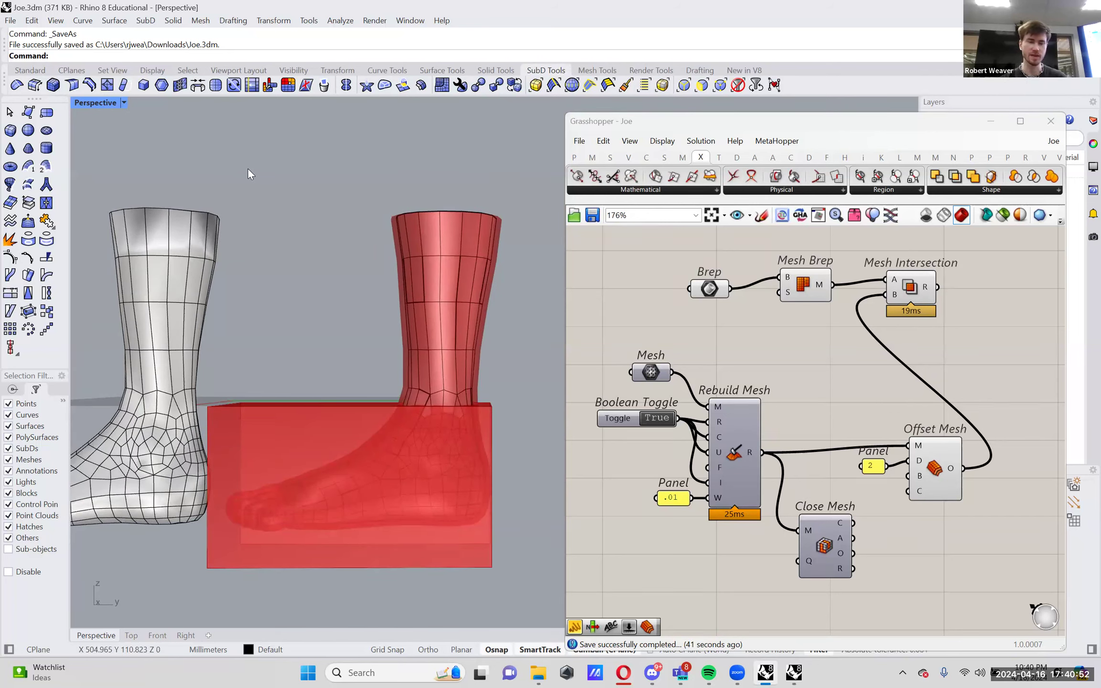
right_click_drag(262, 175, 262, 201)
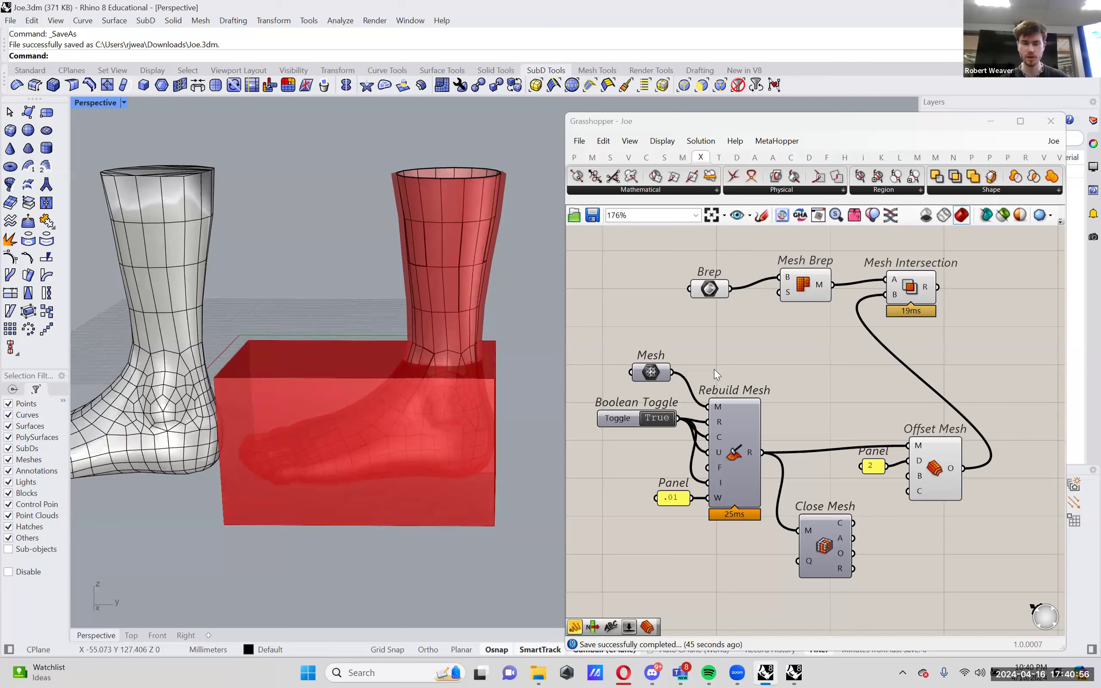
- Select the Brep component so its box highlights in the viewport, then go back to Discord
right_click_drag(723, 312, 759, 377)
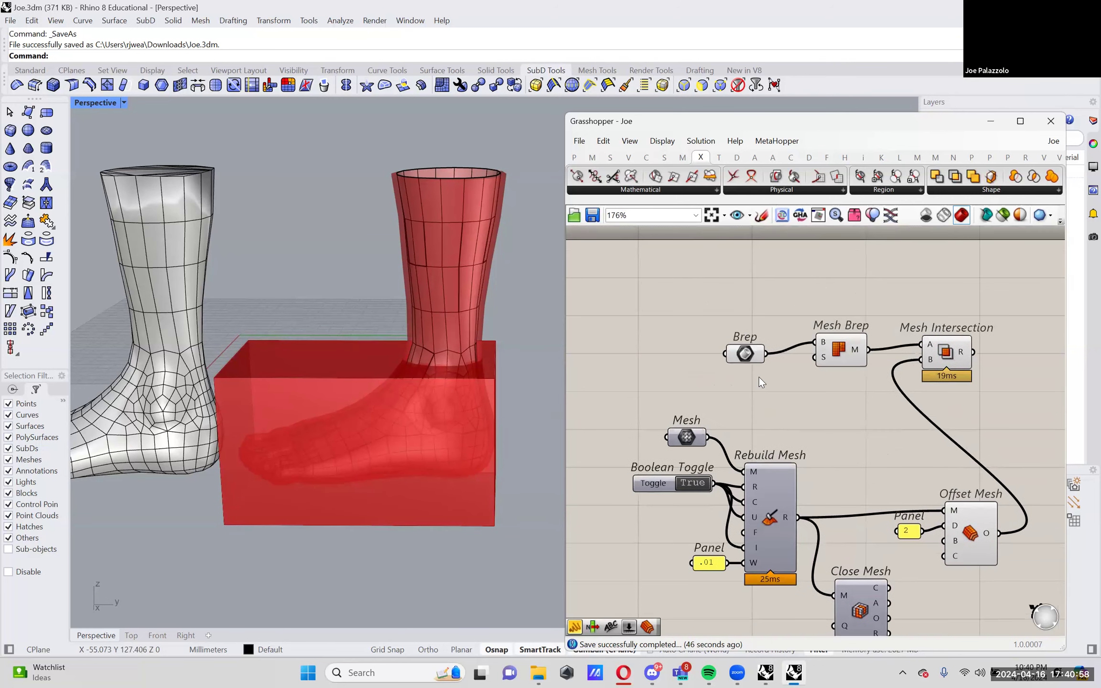
left_click(756, 350)
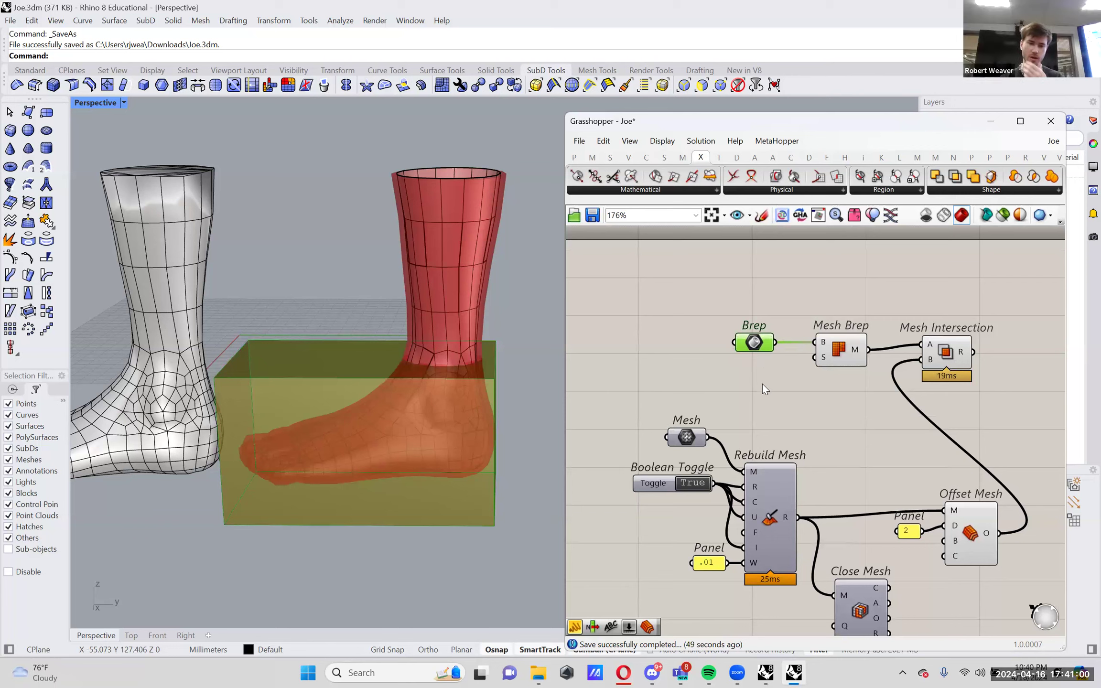
right_click_drag(307, 411, 316, 397)
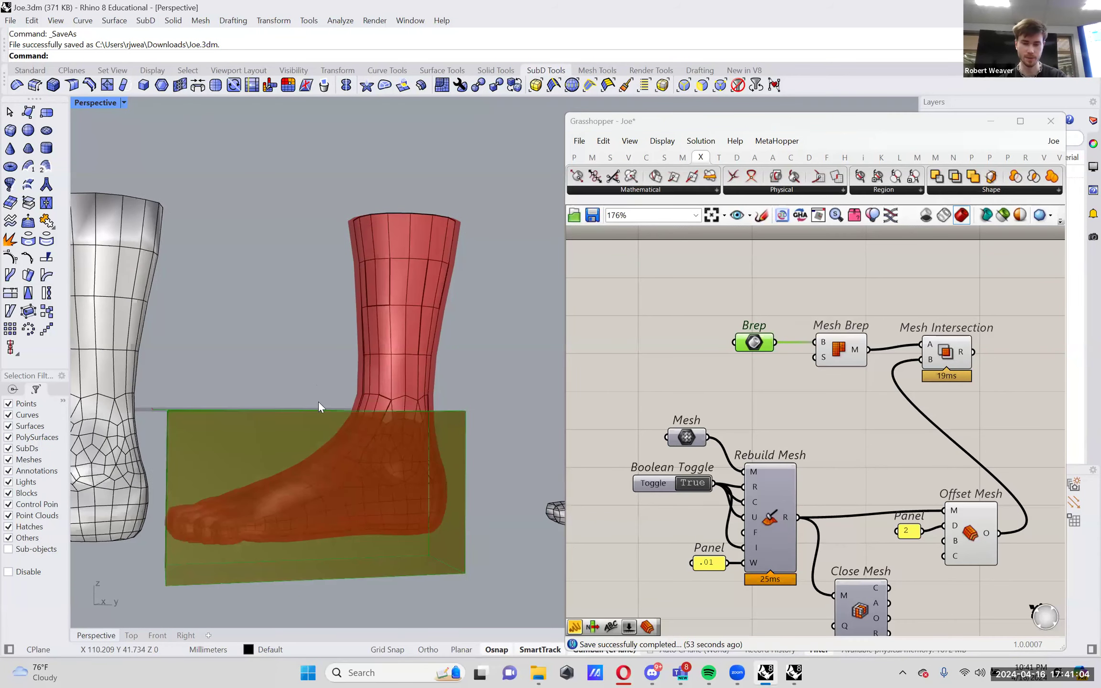
left_click(653, 673)
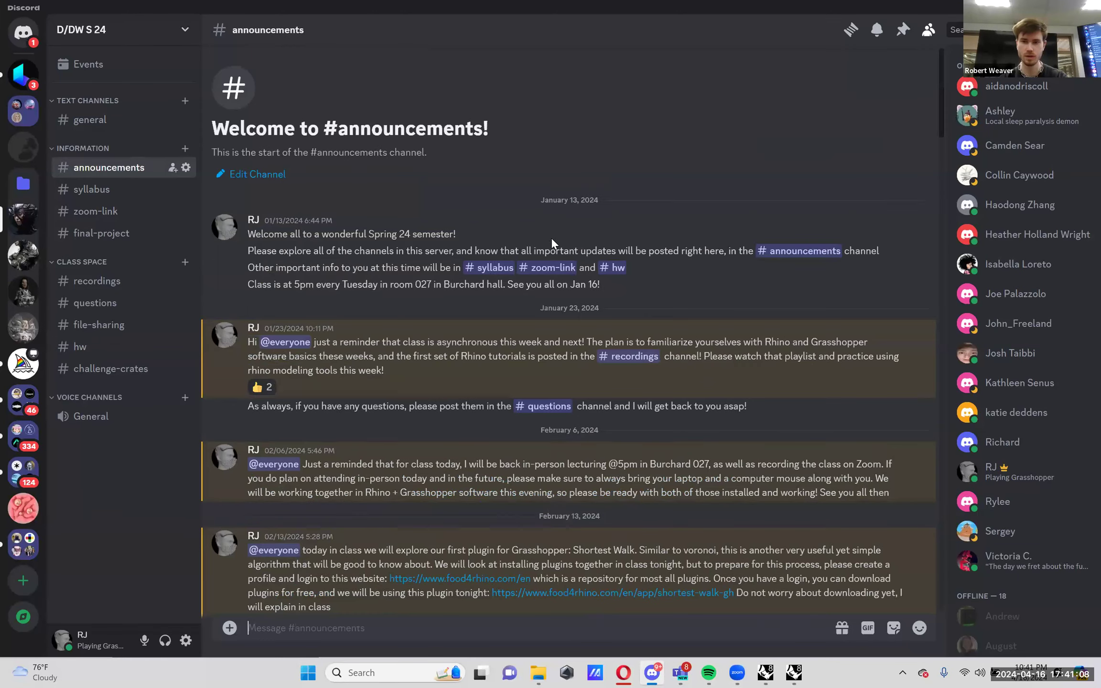
scroll(521, 346, "down", 5)
scroll(521, 359, "down", 20)
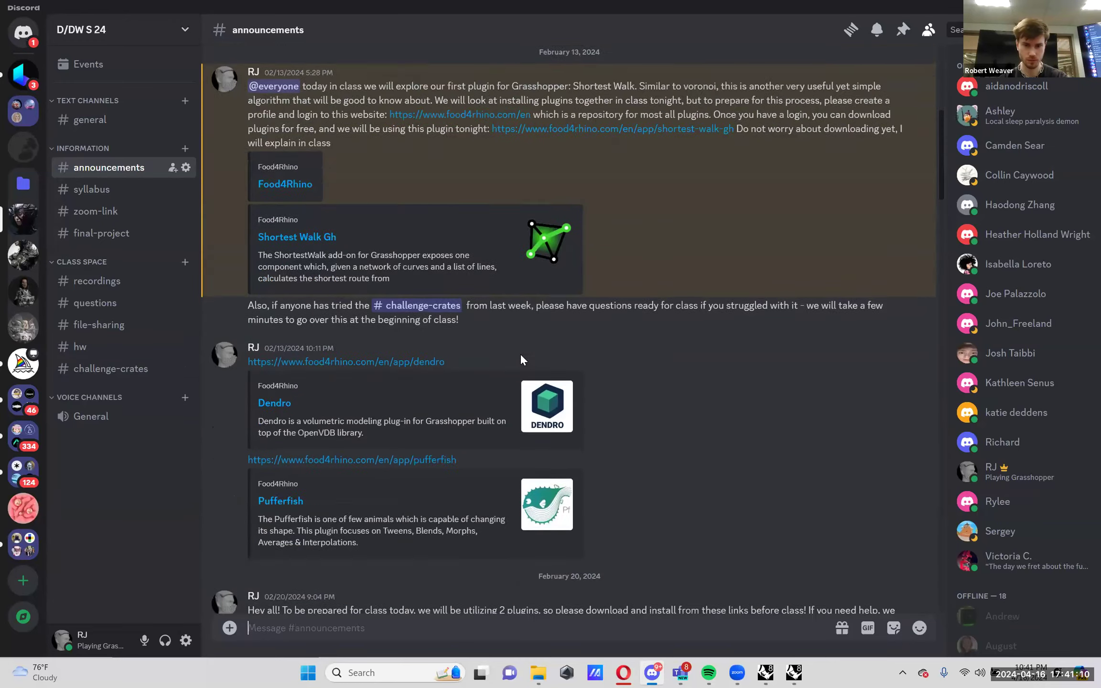
scroll(519, 354, "down", 7)
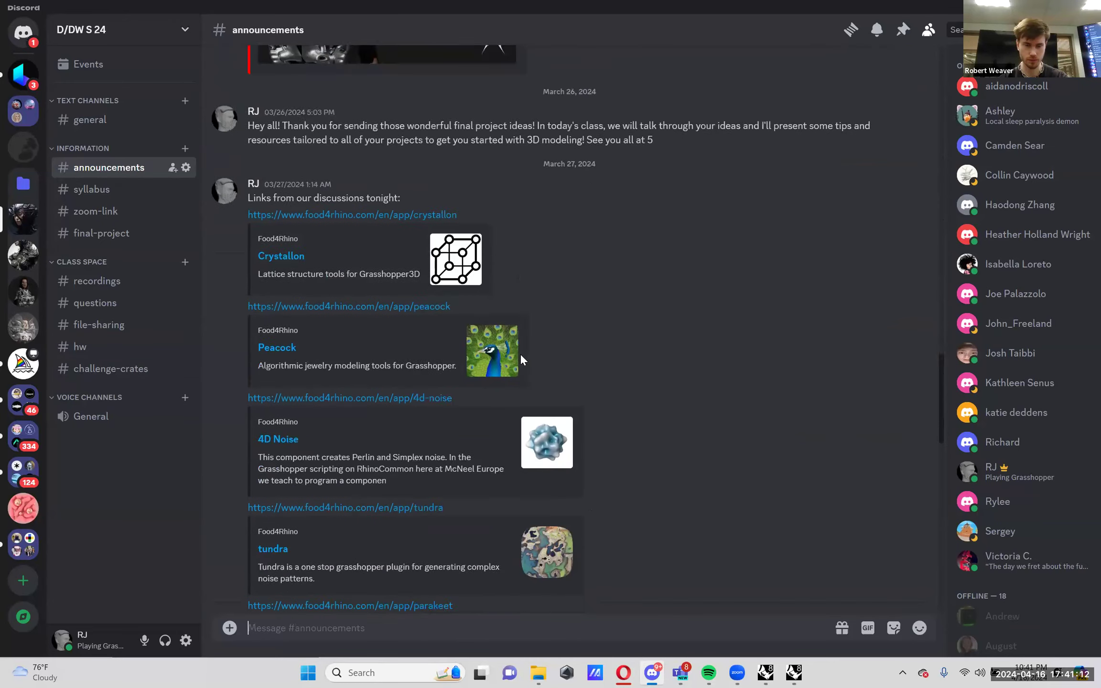
left_click(106, 281)
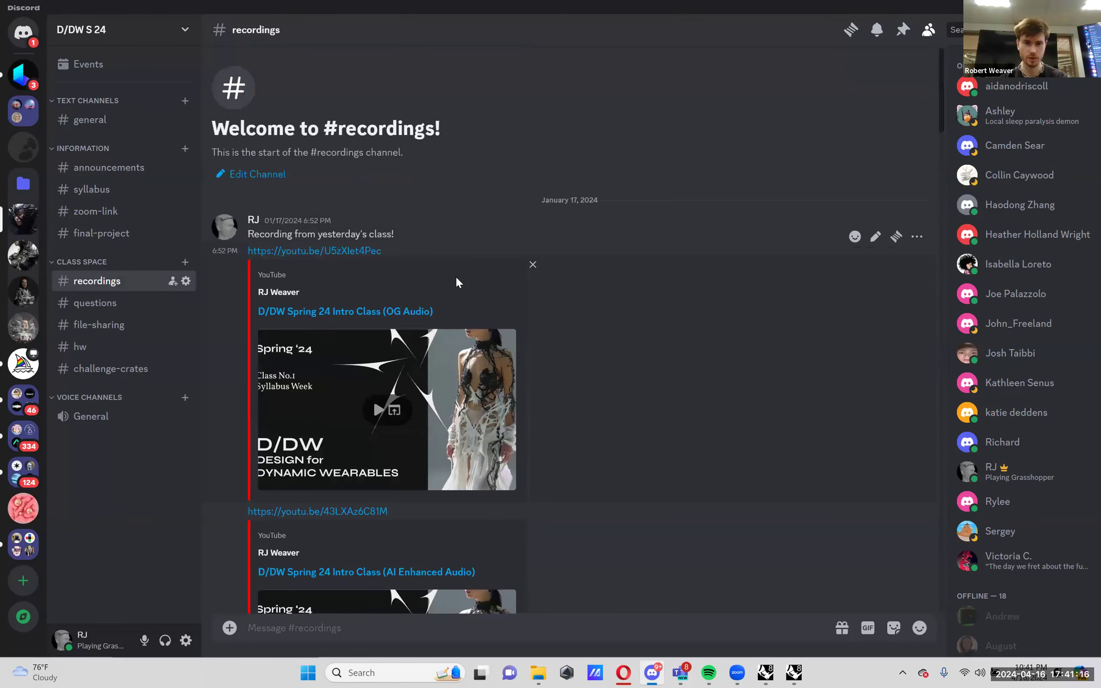
scroll(457, 306, "down", 10)
scroll(443, 329, "down", 8)
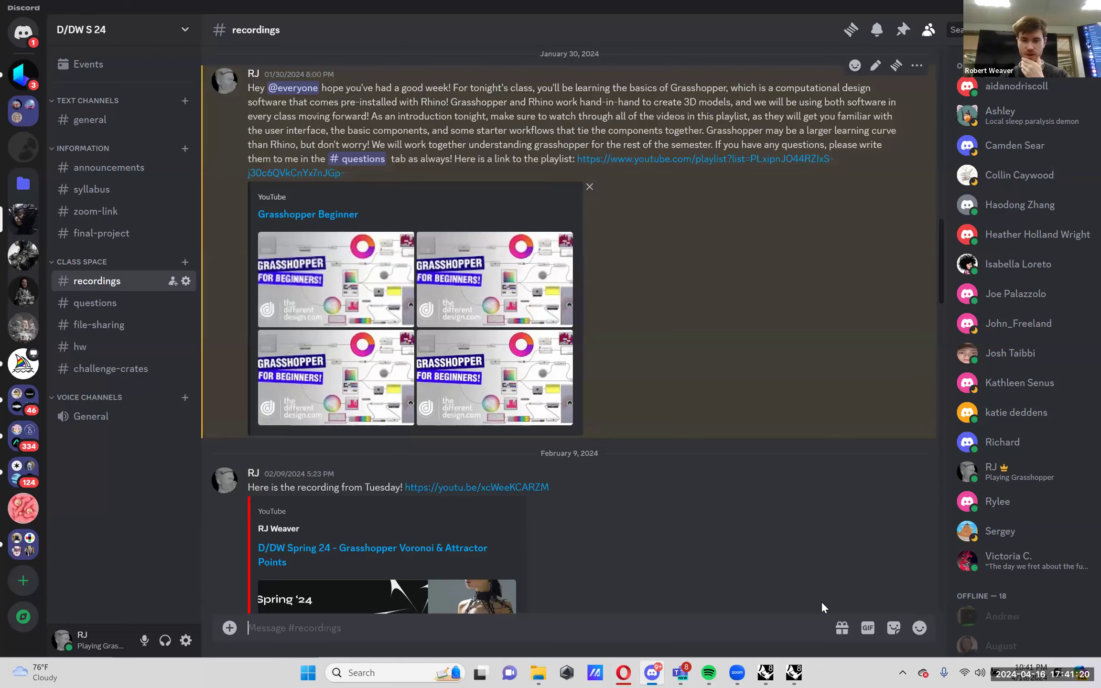
- Place a SubD parameter from the canvas search and position it above the Brep parameter
left_click(793, 673)
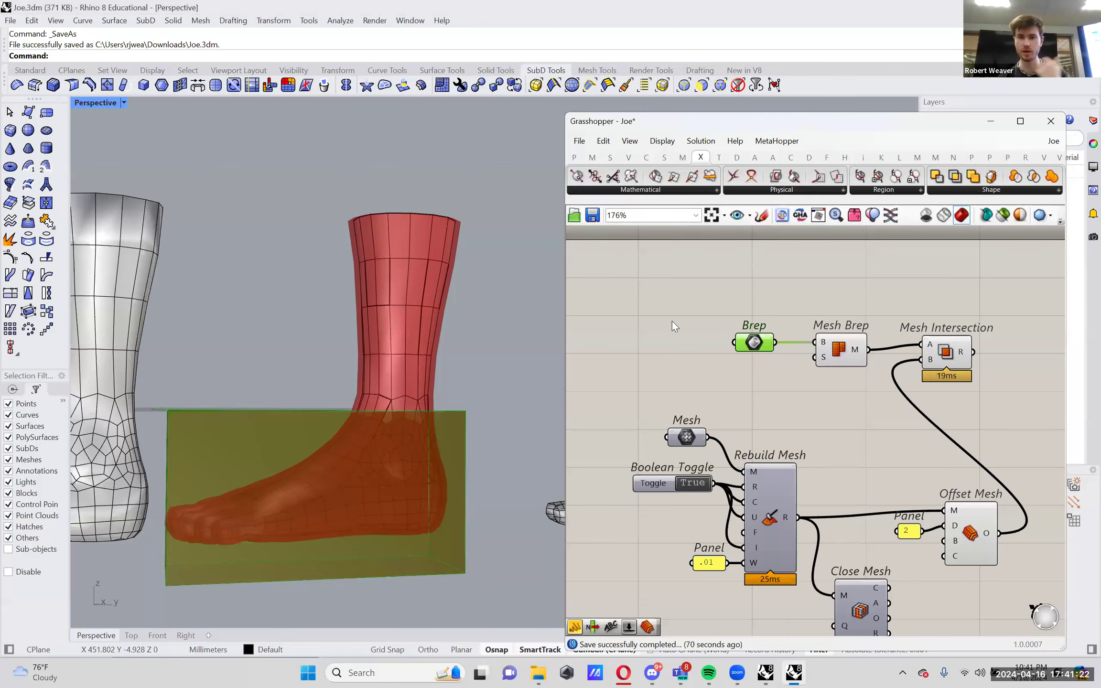
double_click(690, 285)
type("subd")
key("Return")
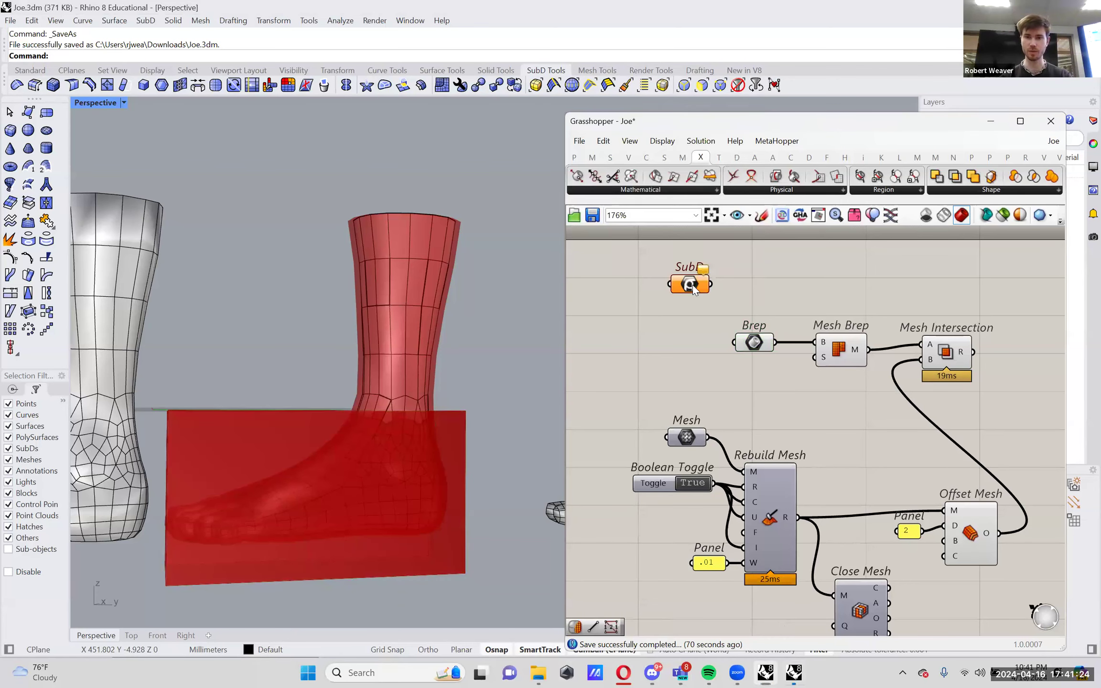
left_click_drag(702, 293, 752, 301)
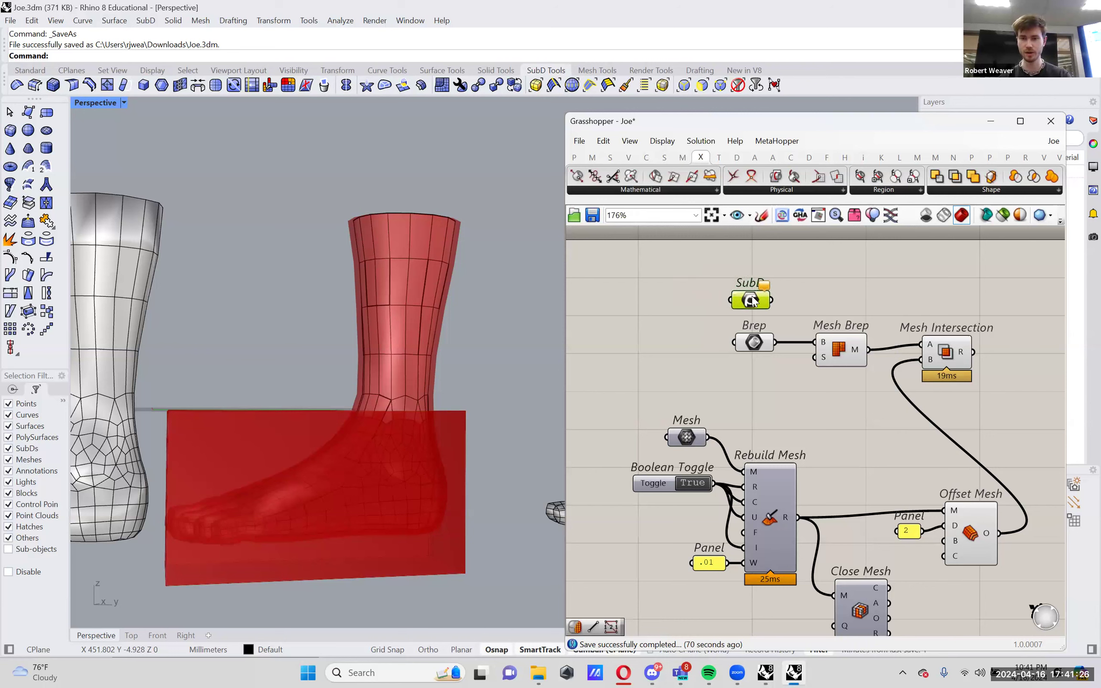
left_click(830, 282)
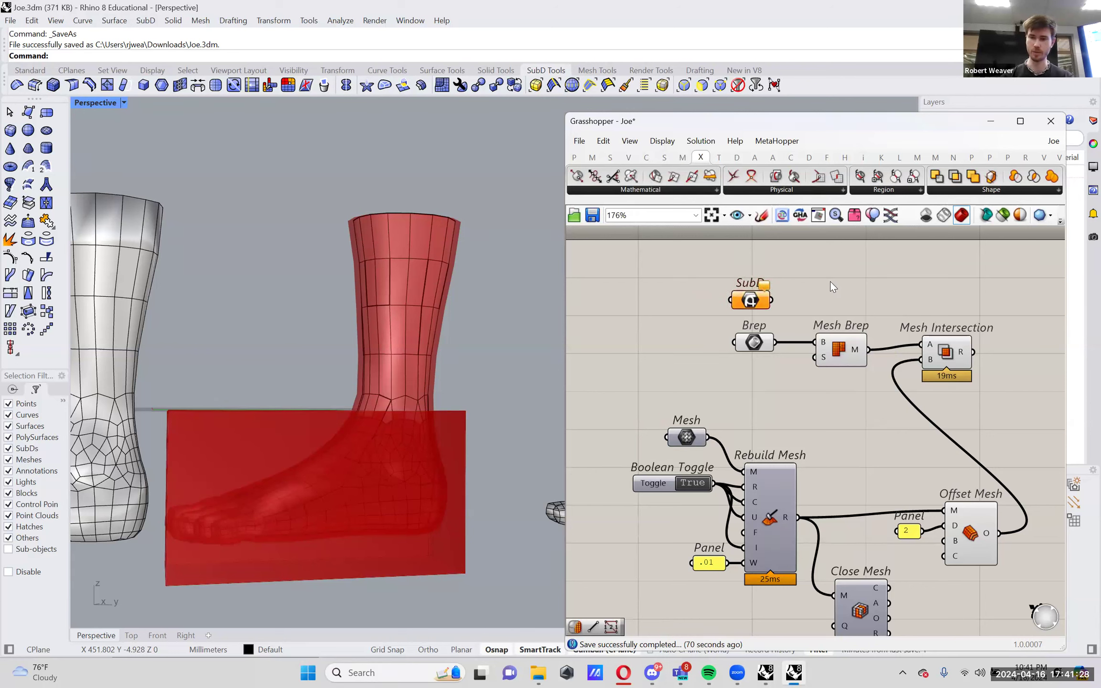
- Add a Mesh from SubD component and wire the SubD parameter into its S input
double_click(849, 277)
type("sub")
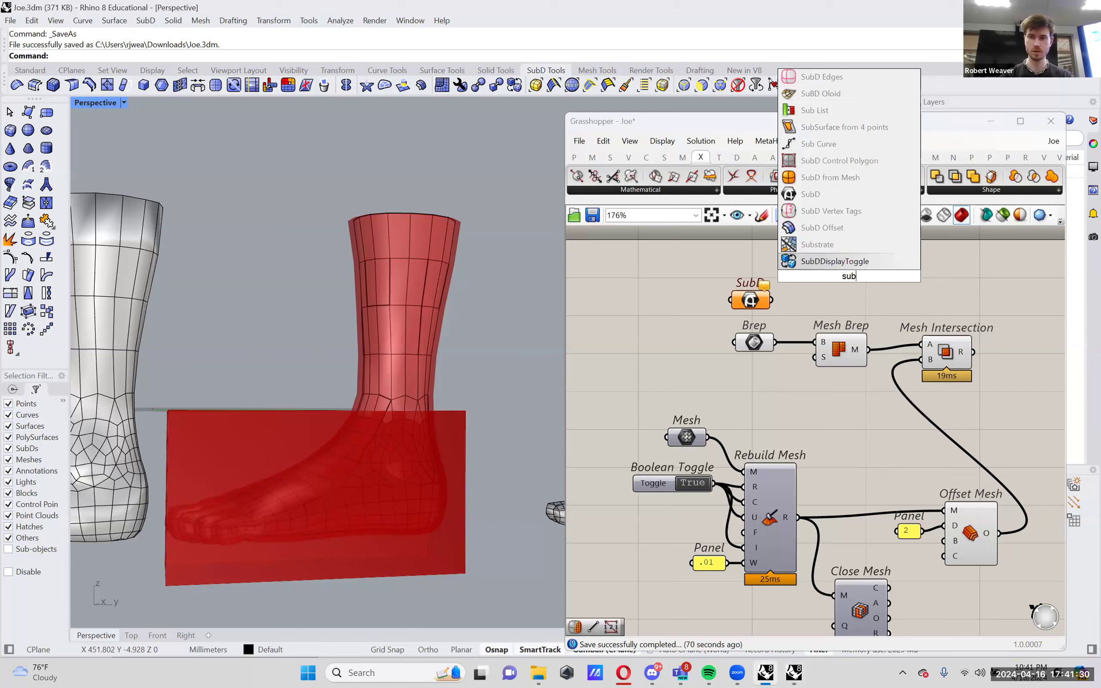
type(" m")
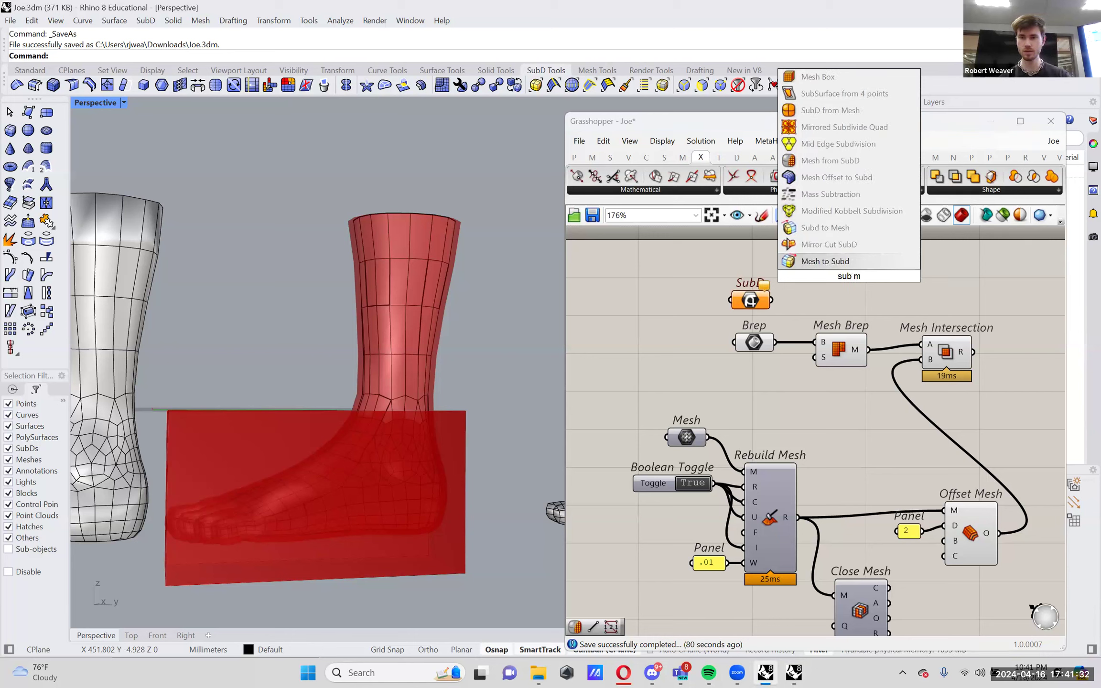
key("Up")
key("Up")
key("Up")
key("Up")
key("Up")
key("Up")
key("Return")
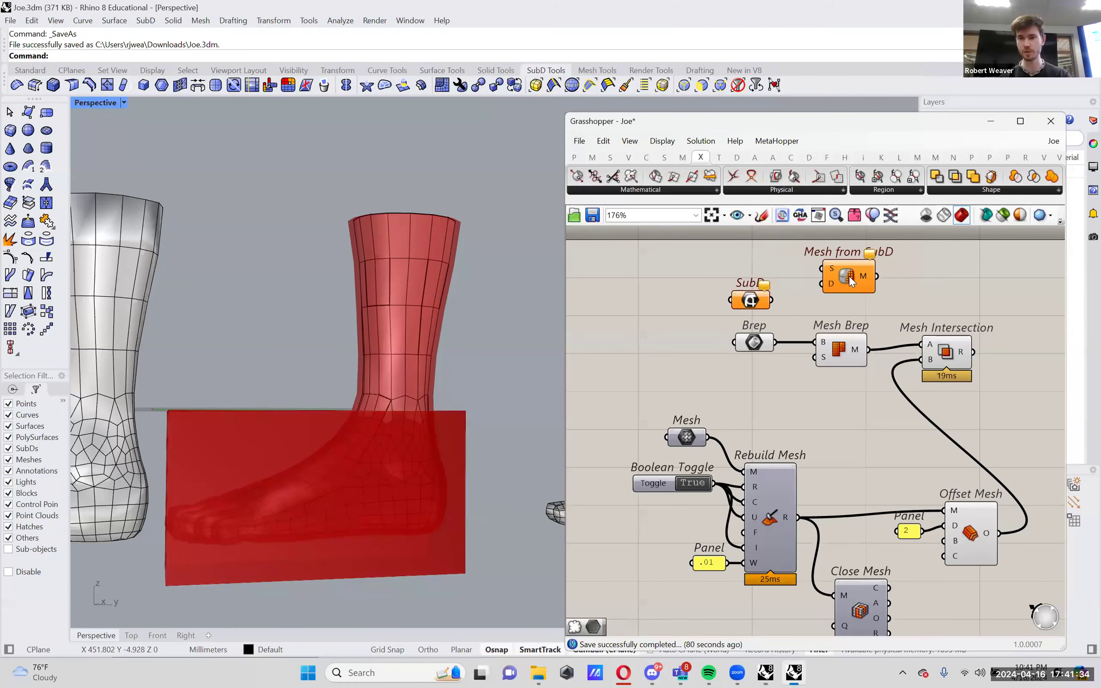
left_click_drag(770, 300, 924, 299)
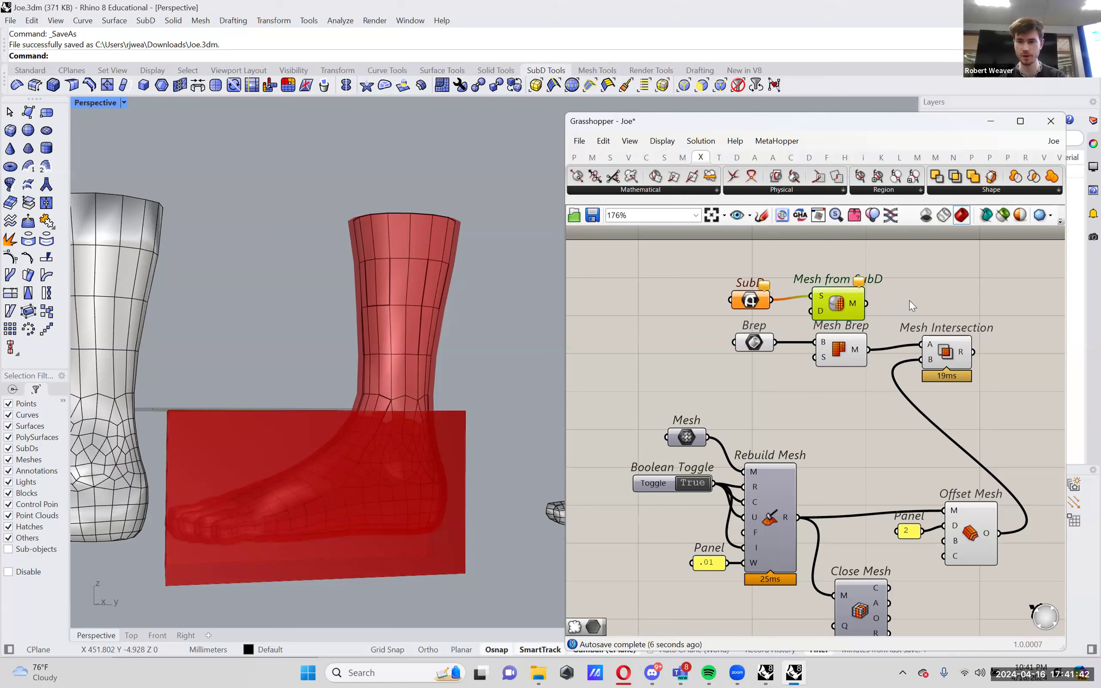
left_click_drag(837, 297, 838, 300)
left_click(913, 293)
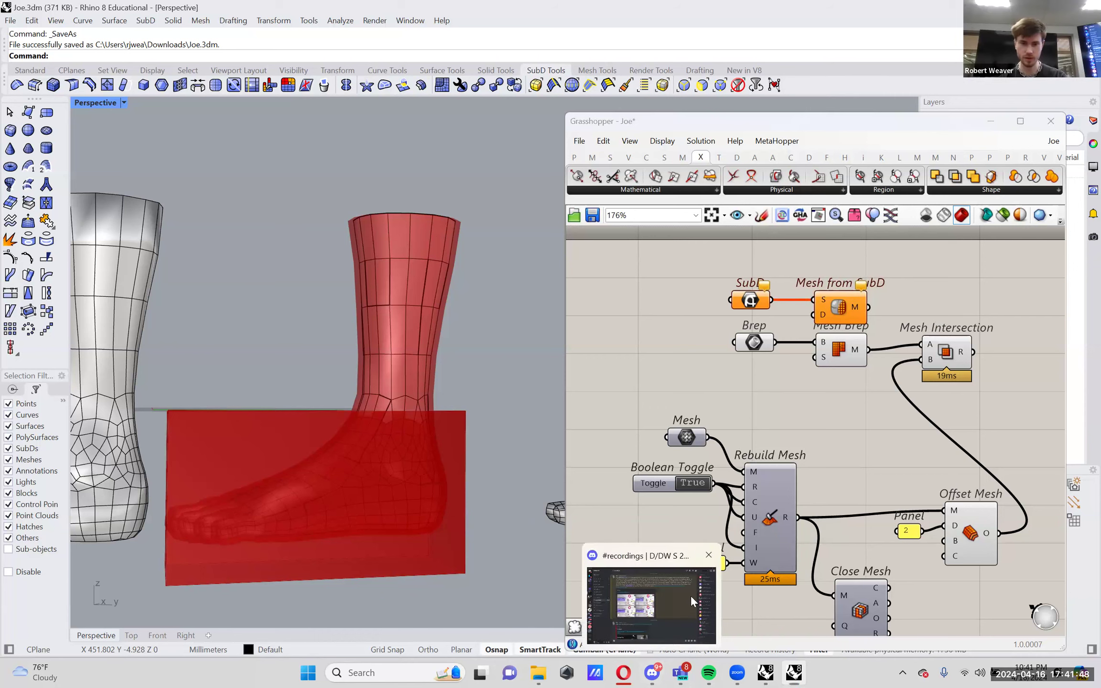
left_click(654, 670)
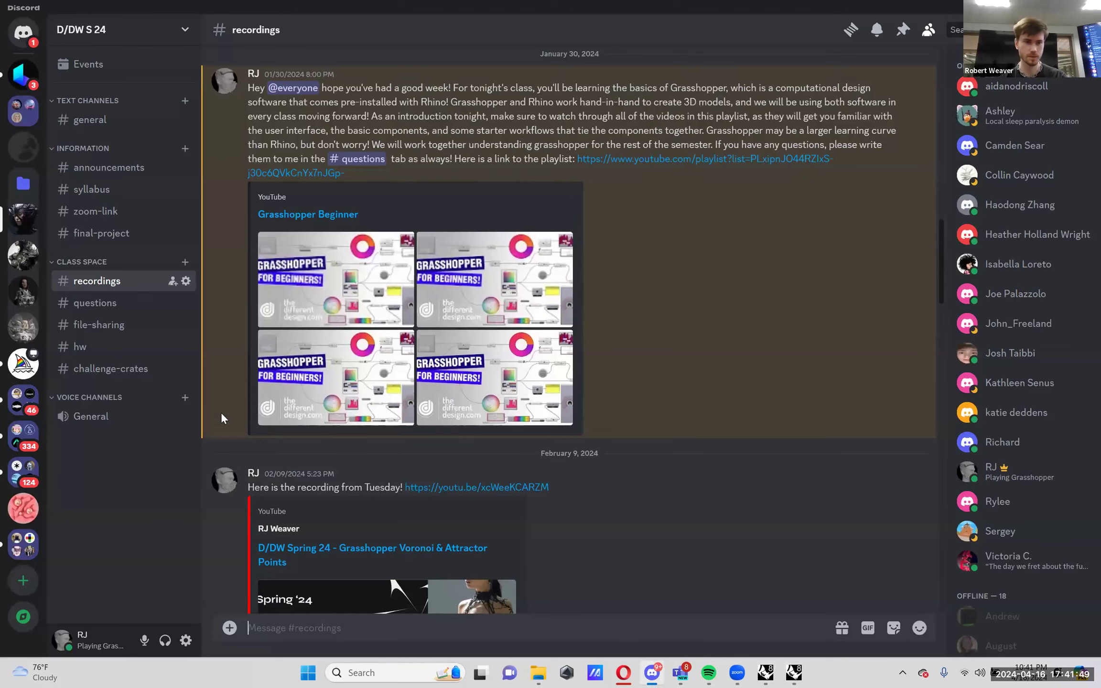
- View bump_tiling_nurb.gh in the hw channel, then bring up the Paula project page in Opera
left_click(109, 350)
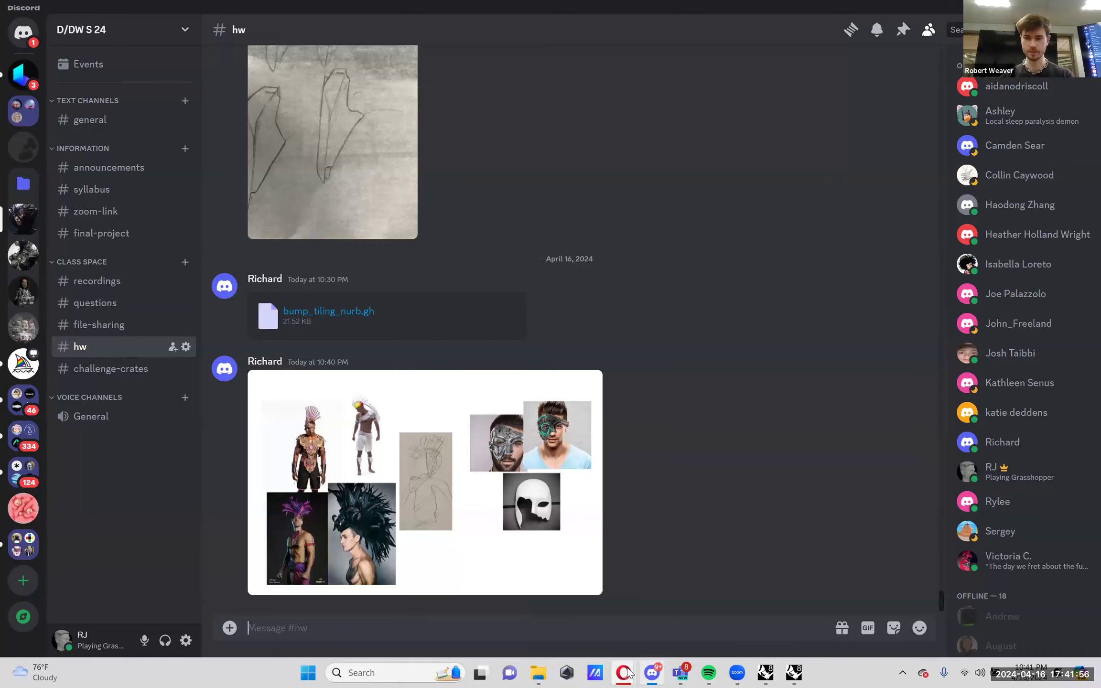
mouse_move(626, 673)
left_click(932, 624)
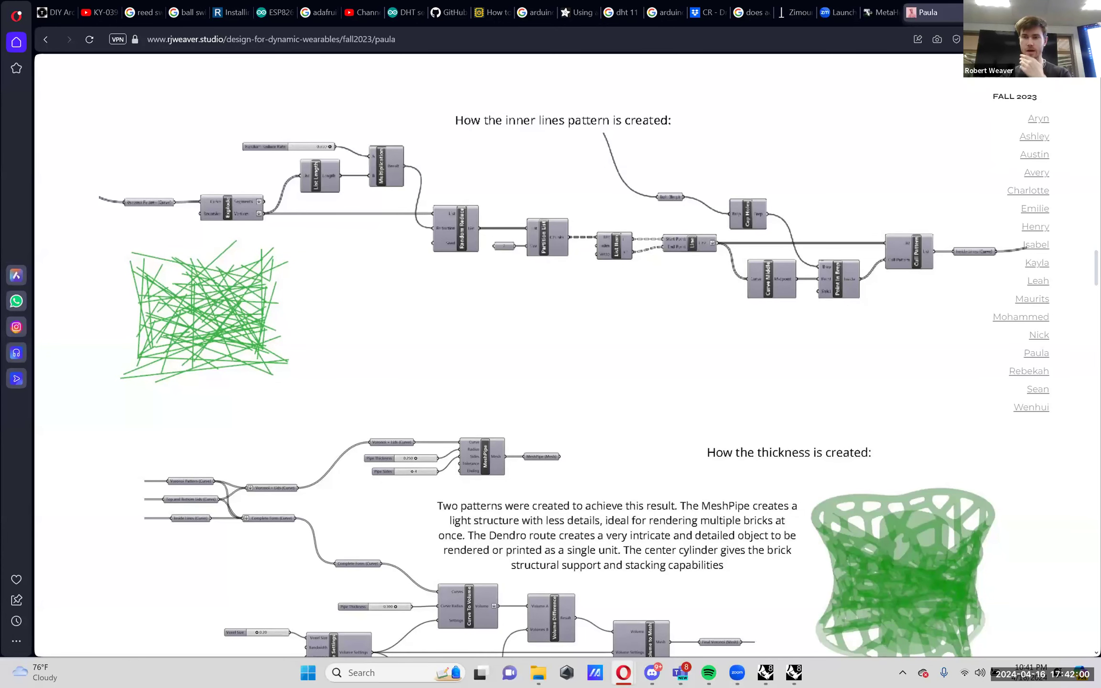
key("ctrl+t")
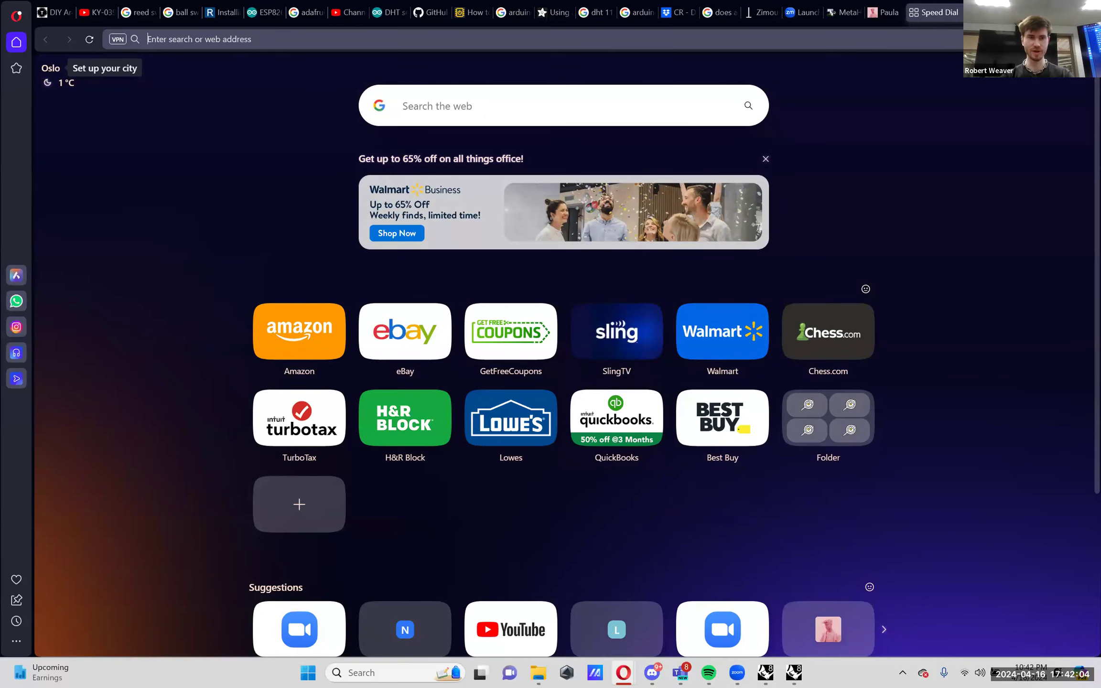
- Enter 'out' in the new tab's address bar and open the Outlook mail suggestion
type("out")
key("Down")
key("Return")
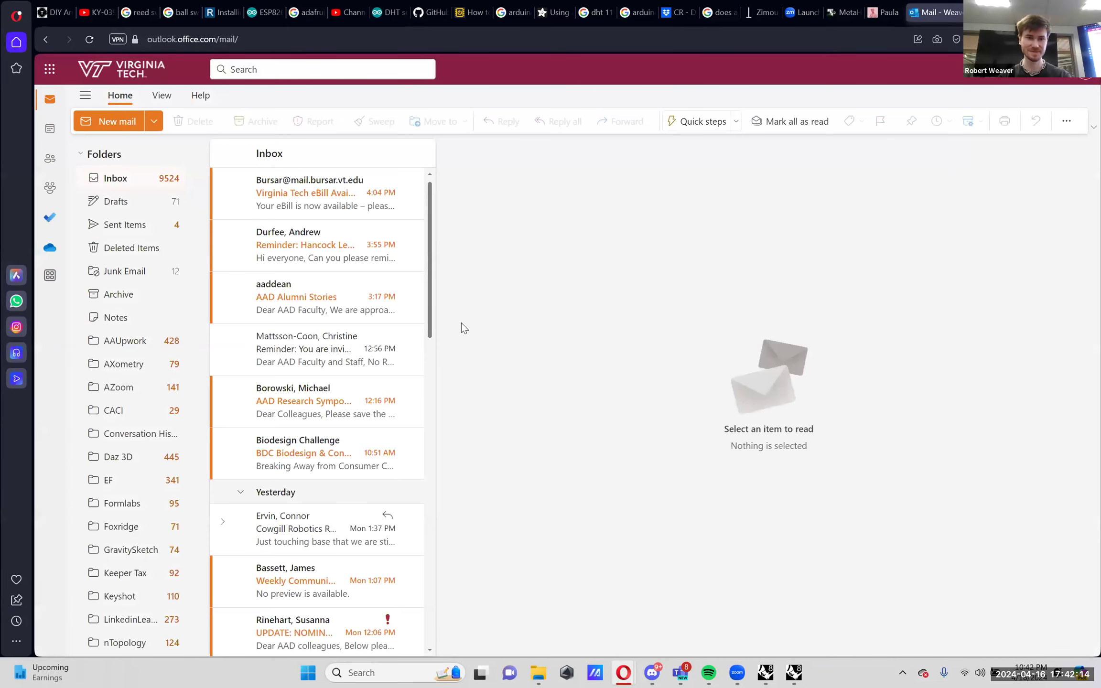
- Dismiss the email-links permission prompt and glance at Discord before returning to the Outlook inbox
left_click(296, 64)
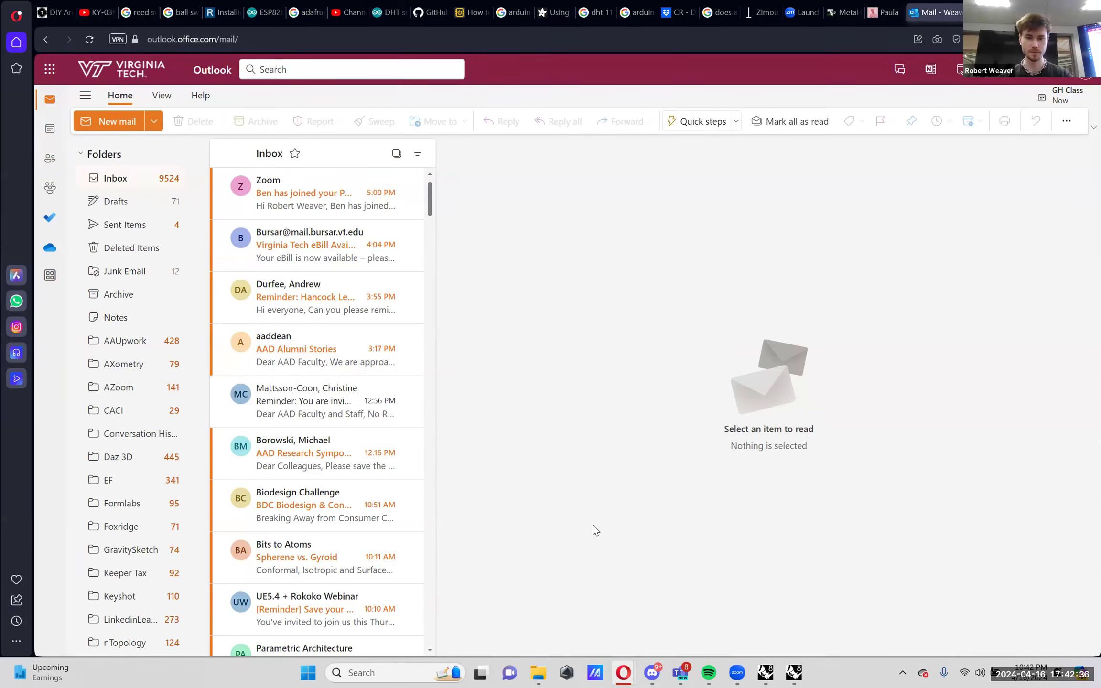
mouse_move(774, 671)
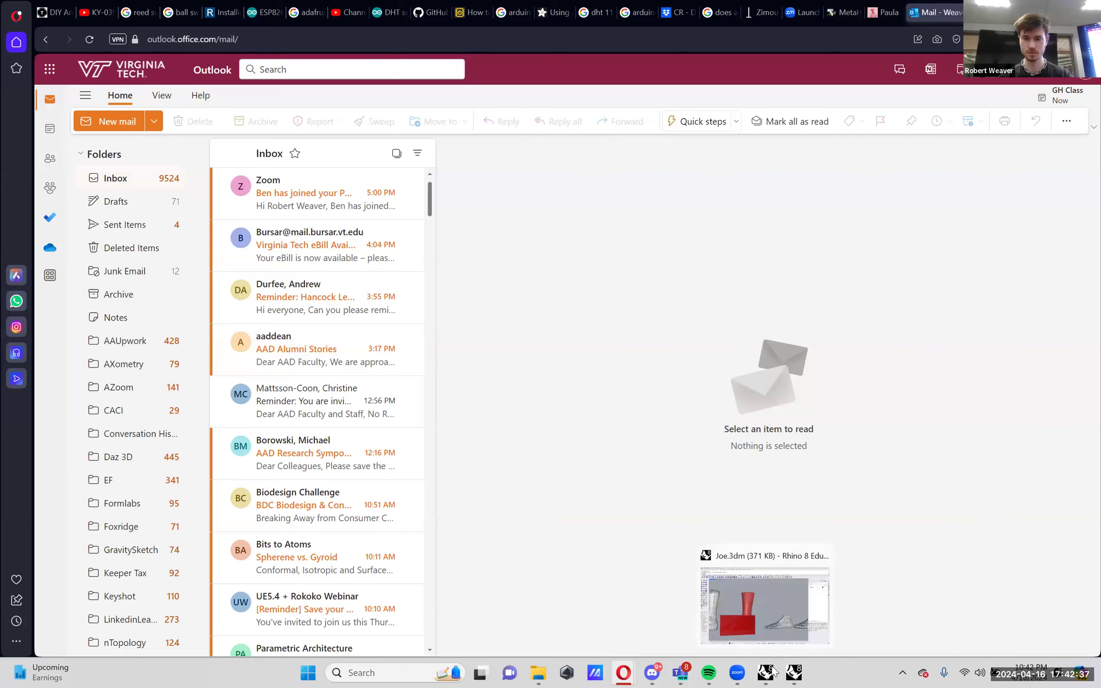
left_click(652, 672)
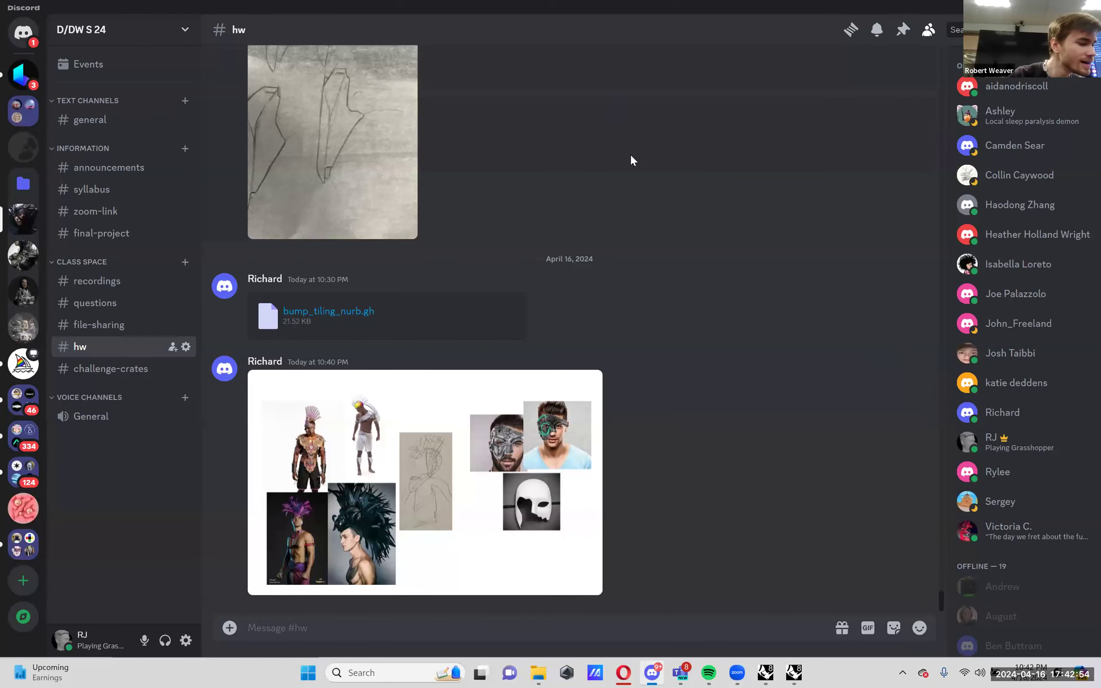
mouse_move(622, 672)
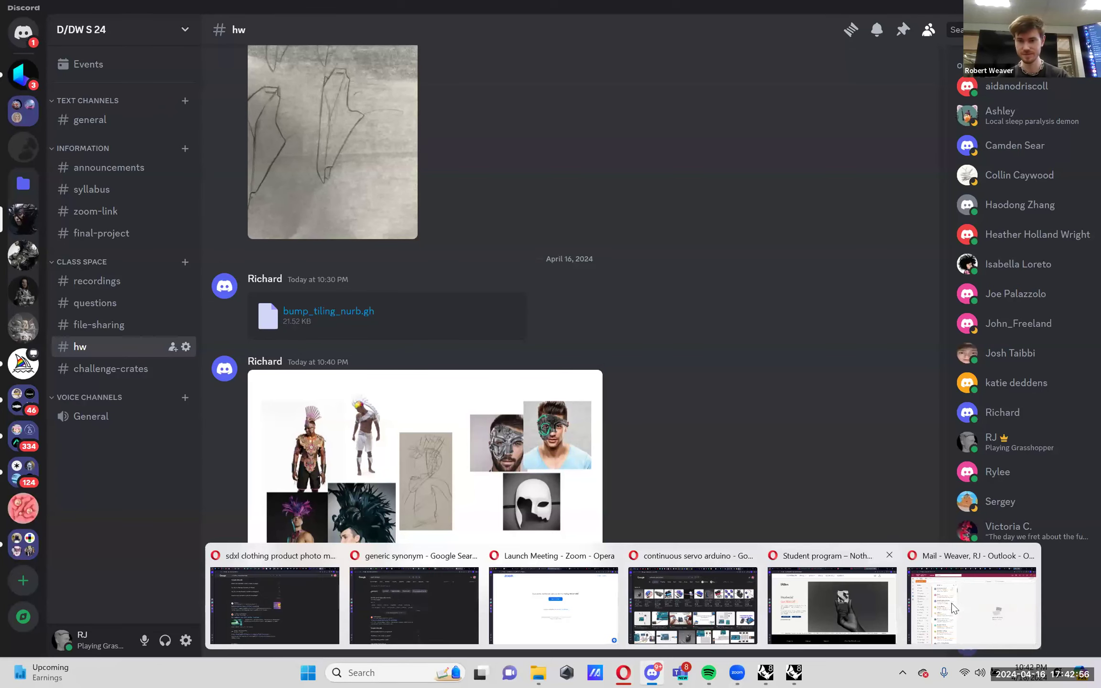
left_click(961, 607)
- Download facade surface.3dm from the 'Rhino file - building surface' email, then return to Rhino
left_click(281, 185)
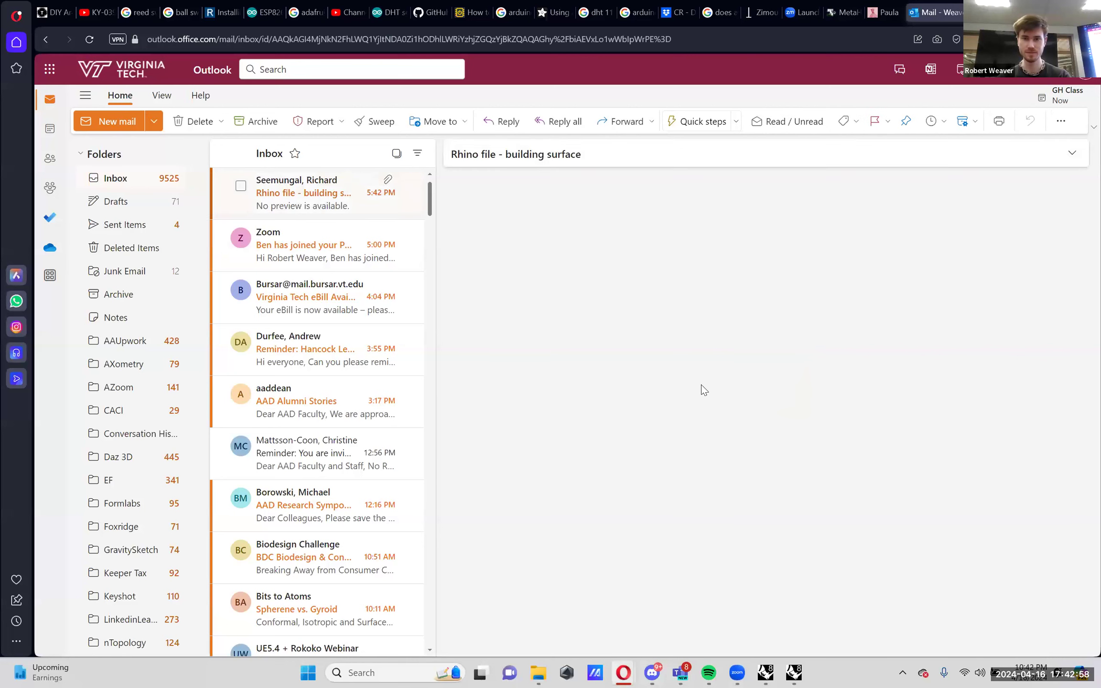
left_click(641, 245)
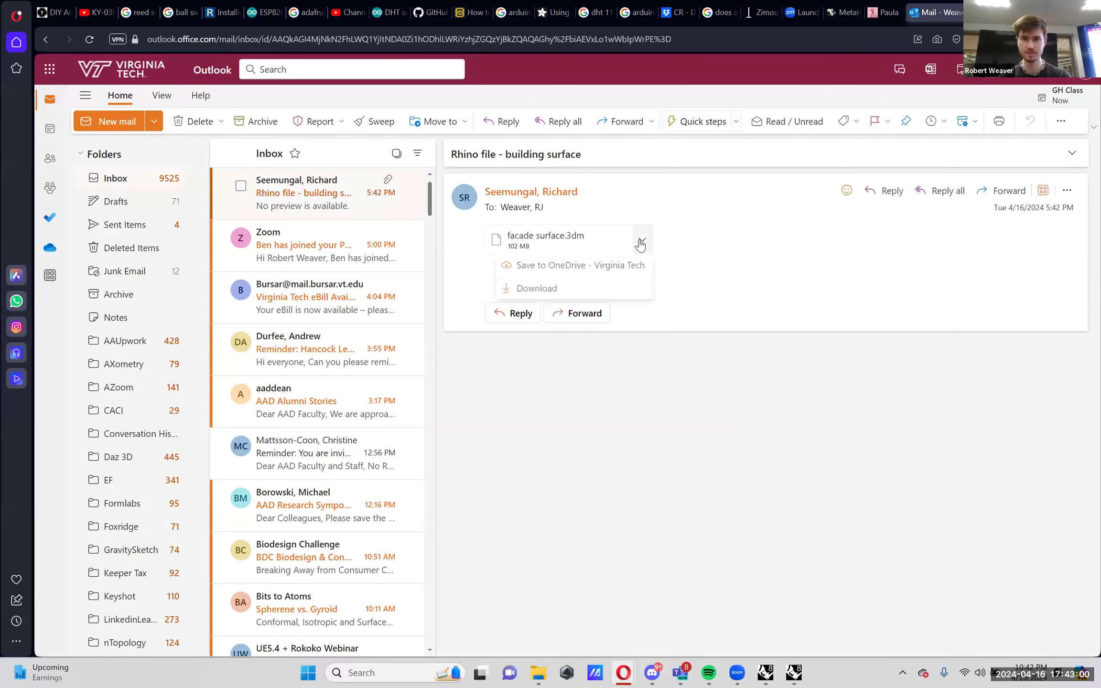
left_click(601, 288)
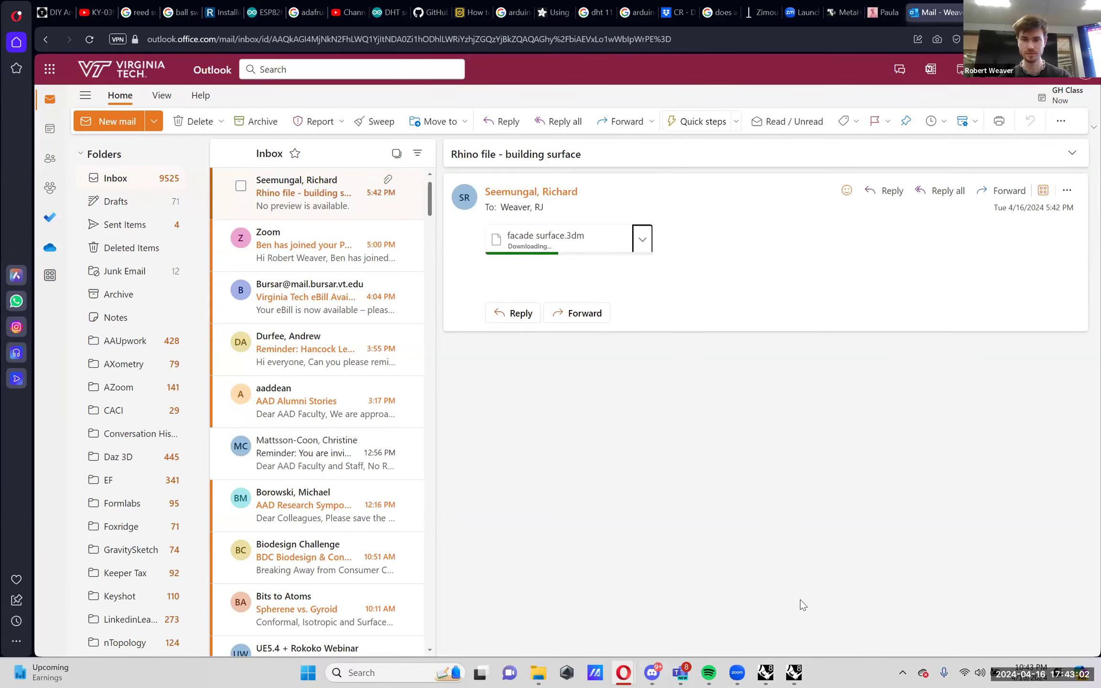
left_click(793, 673)
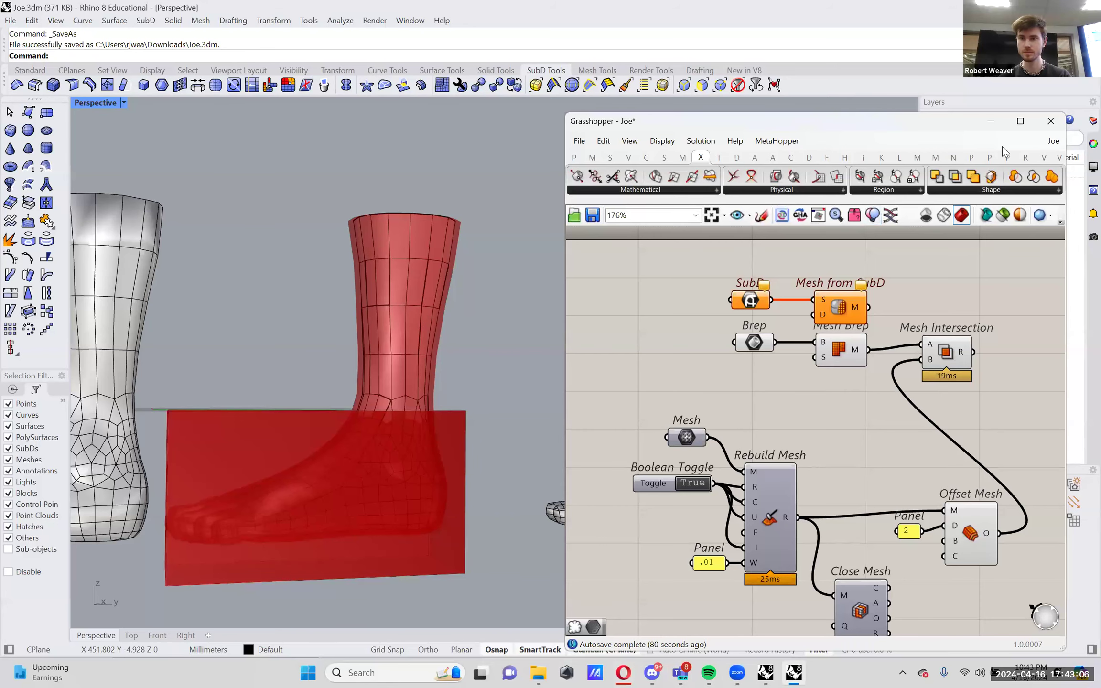
- Save the Joe definition and switch to the bump_tiling_nurb definition
left_click(592, 216)
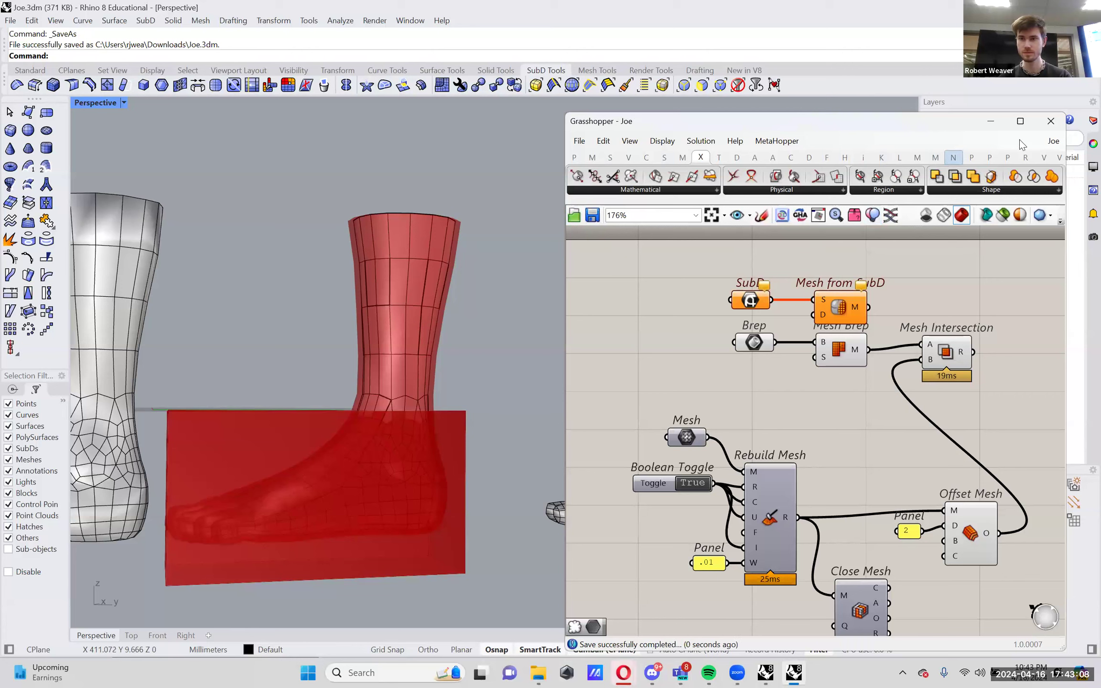
left_click(1053, 141)
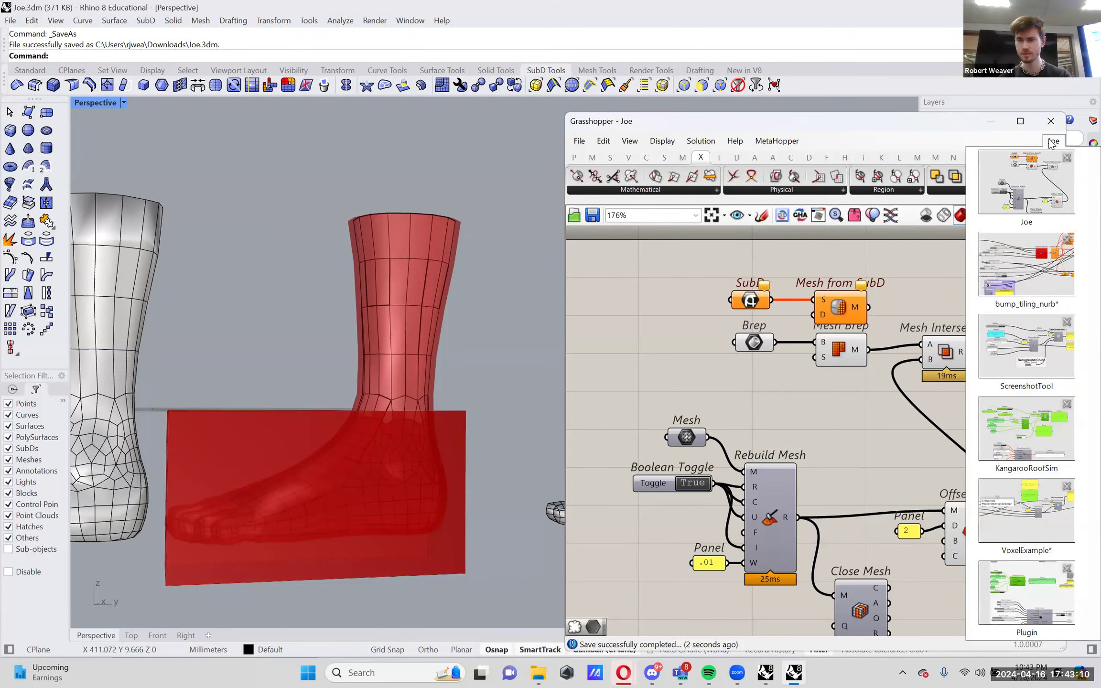
left_click(1026, 264)
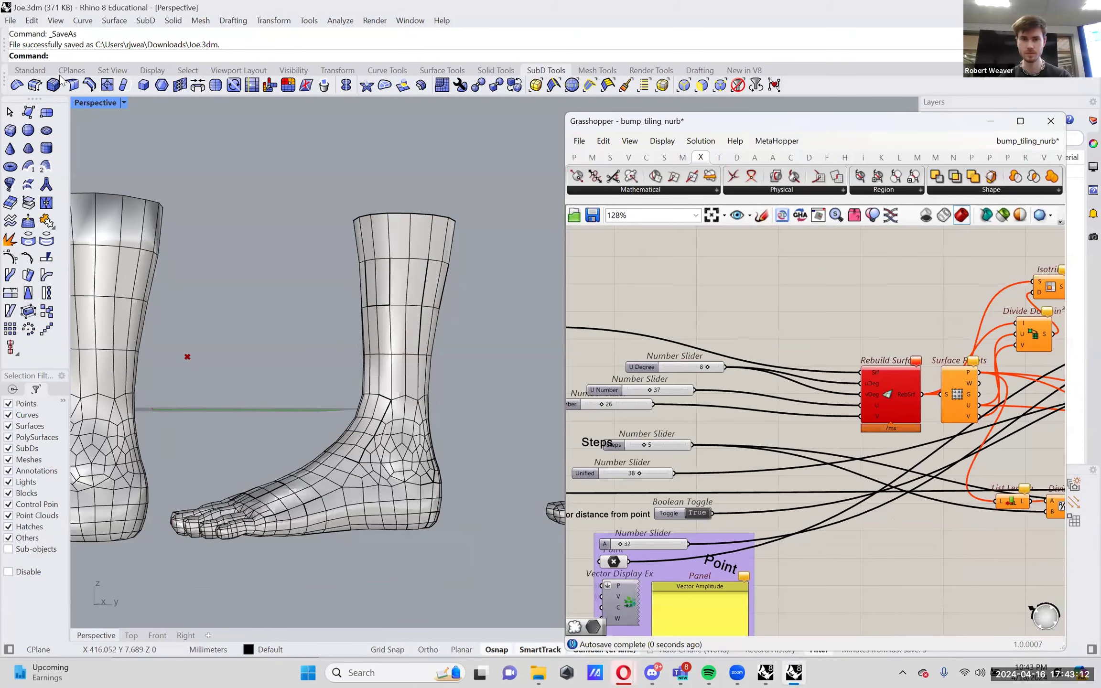
- Open facade surface.3dm from Downloads in Rhino
left_click(10, 21)
left_click(34, 52)
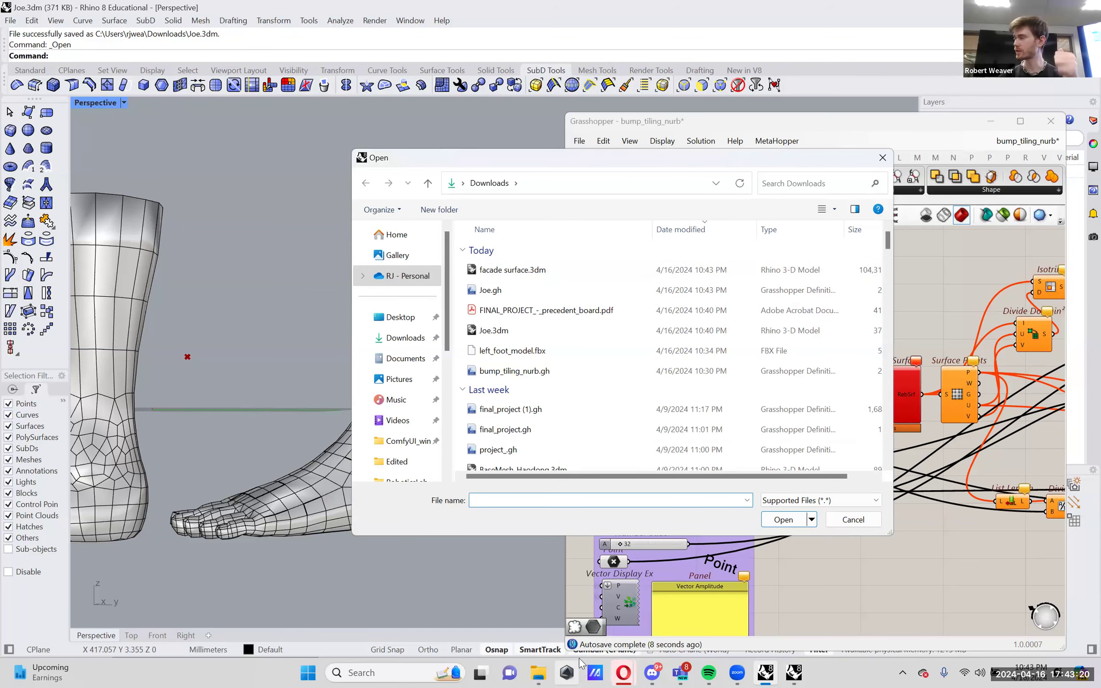
double_click(513, 269)
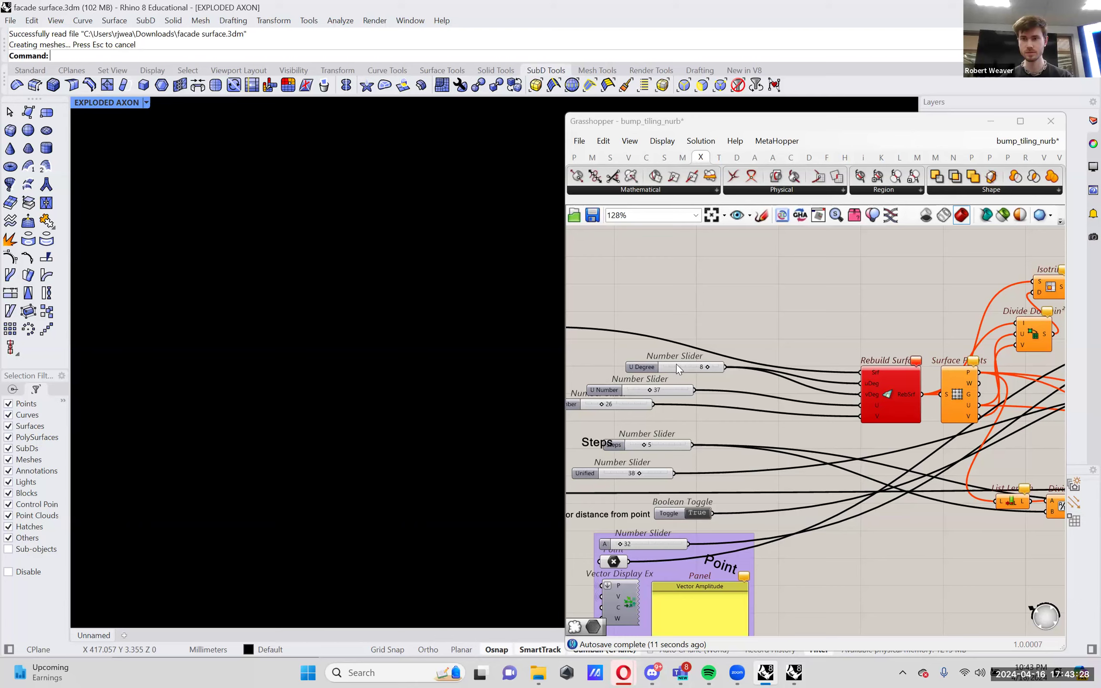
scroll(680, 363, "down", 3)
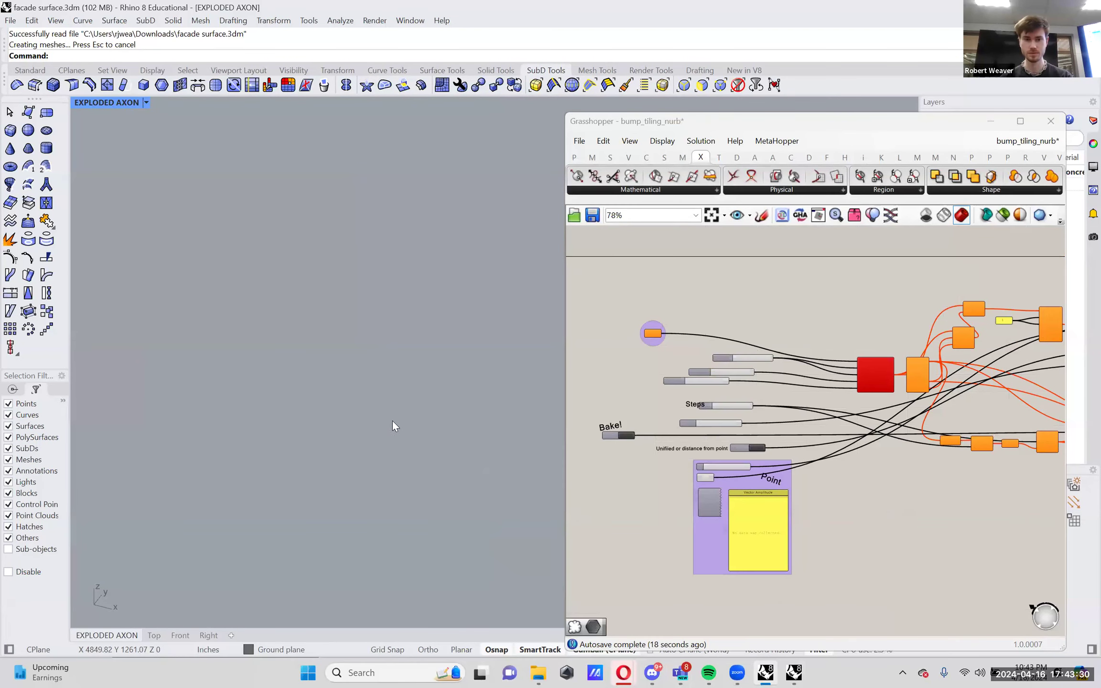
left_click(27, 72)
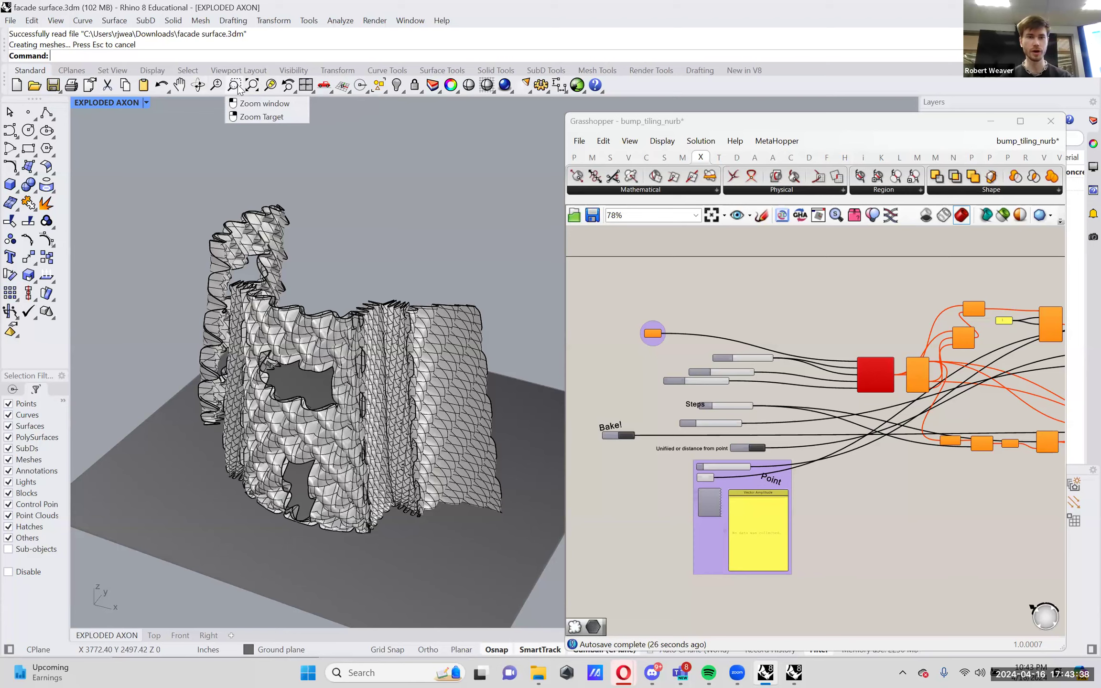
left_click(252, 86)
left_click(398, 362)
left_click_drag(337, 330, 461, 397)
scroll(408, 384, "down", 6)
right_click_drag(408, 384, 413, 355)
scroll(412, 344, "down", 5)
left_click(412, 353)
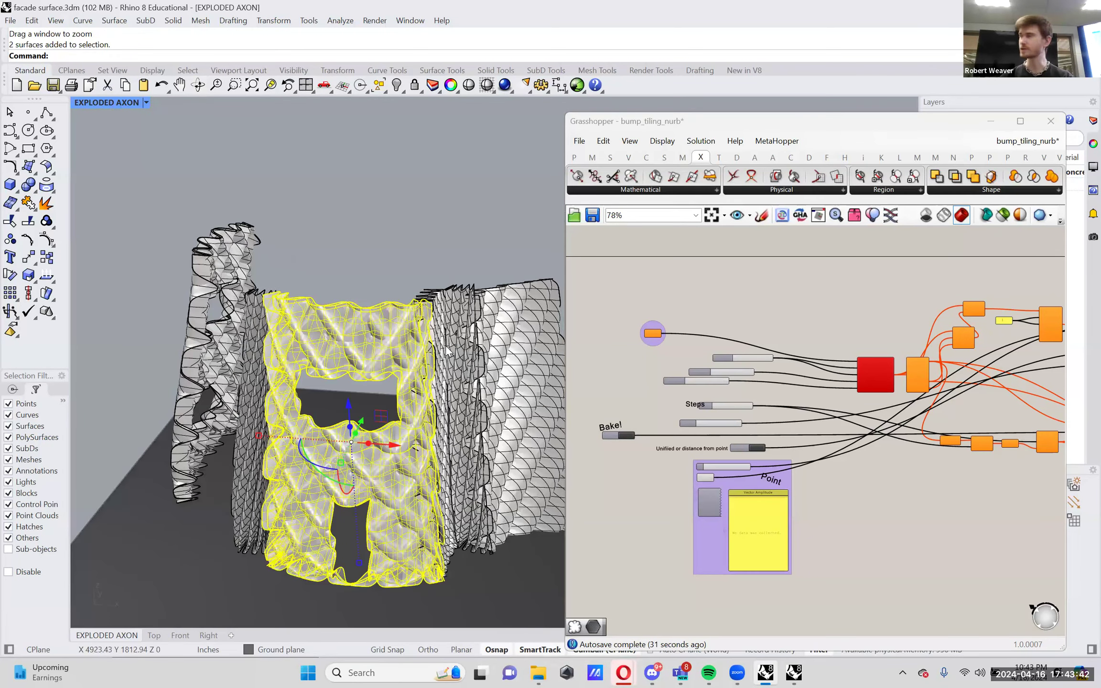
left_click(446, 348)
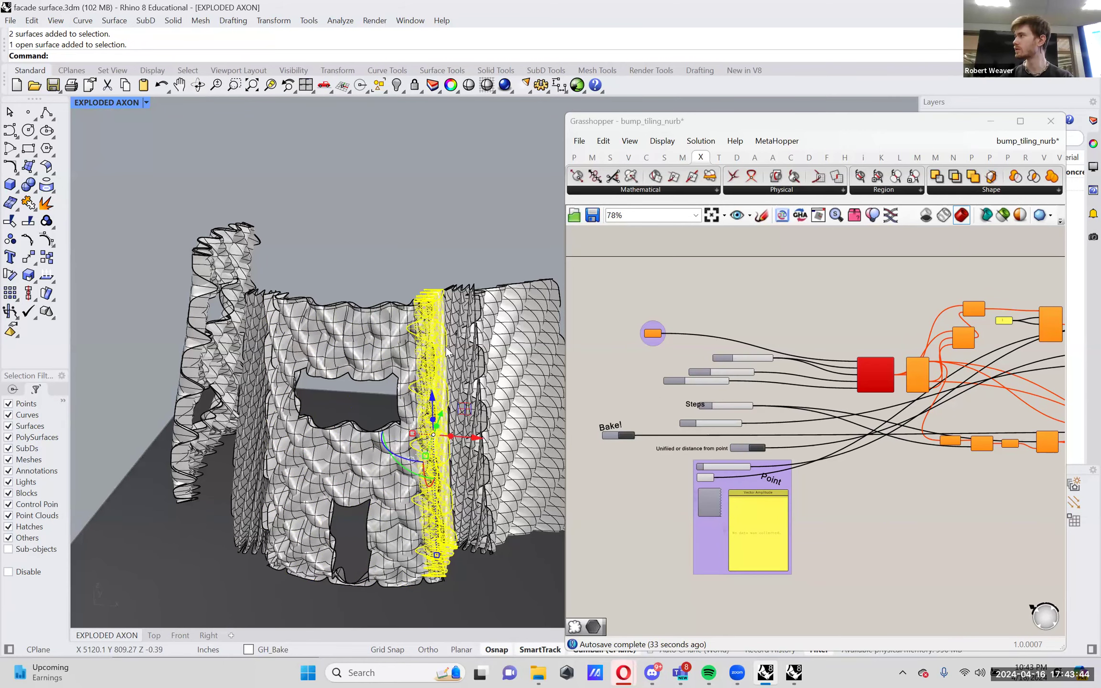
right_click_drag(443, 348, 421, 306)
left_click(423, 275)
scroll(328, 393, "up", 9)
right_click_drag(327, 393, 331, 410)
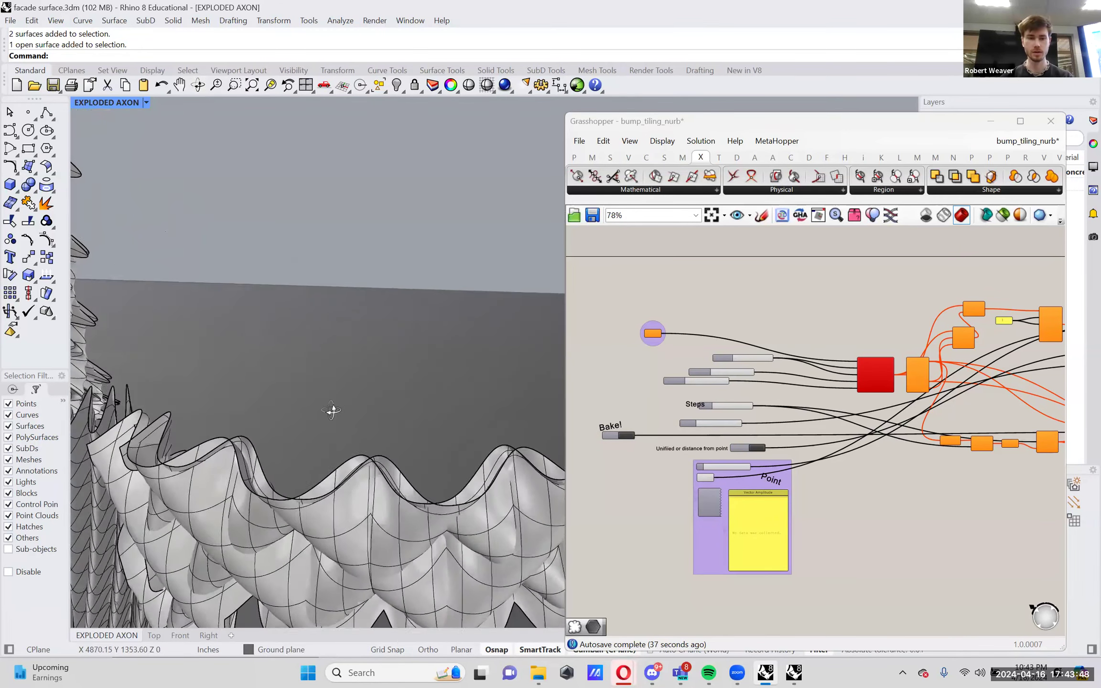
scroll(327, 387, "down", 5)
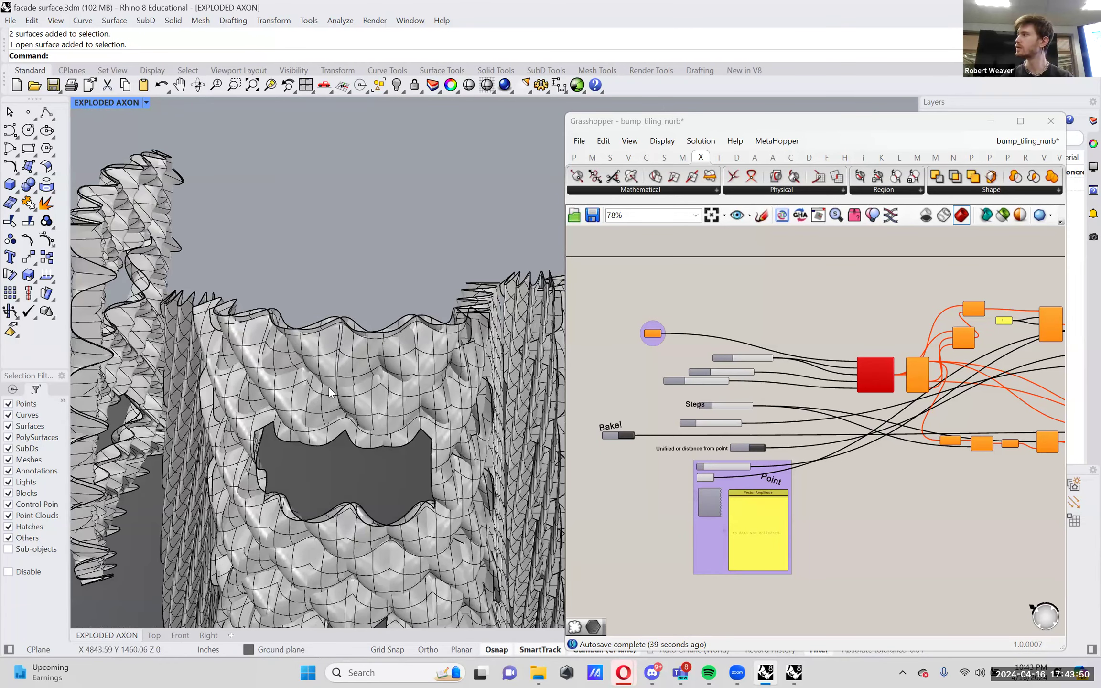
scroll(713, 326, "up", 4)
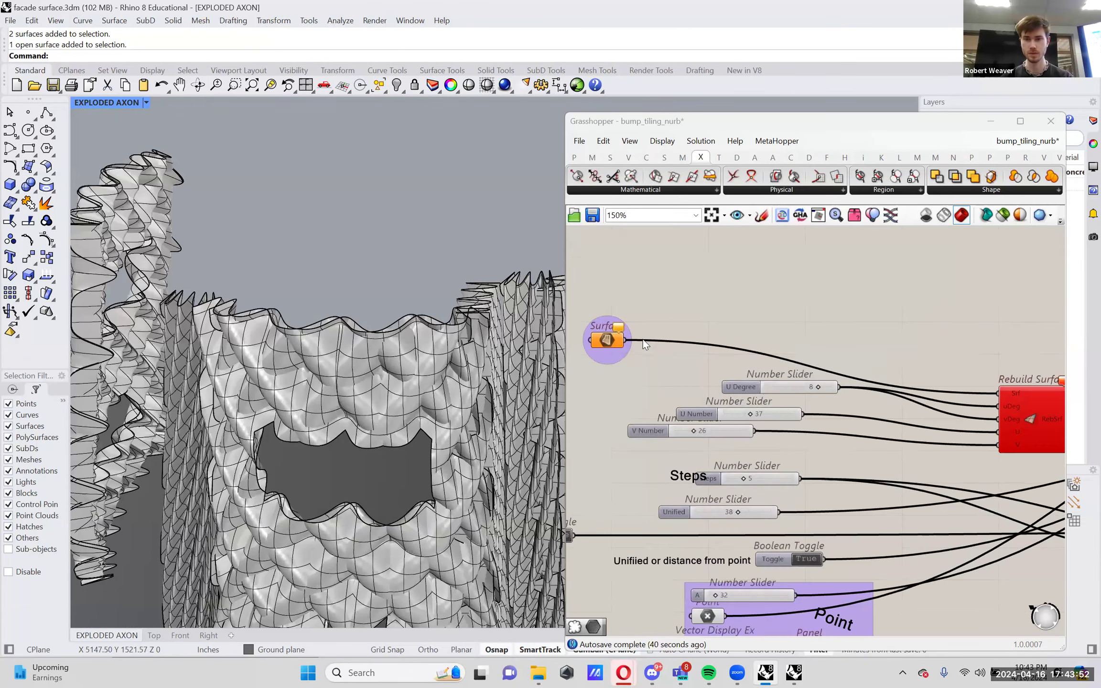
right_click_drag(396, 383, 411, 347)
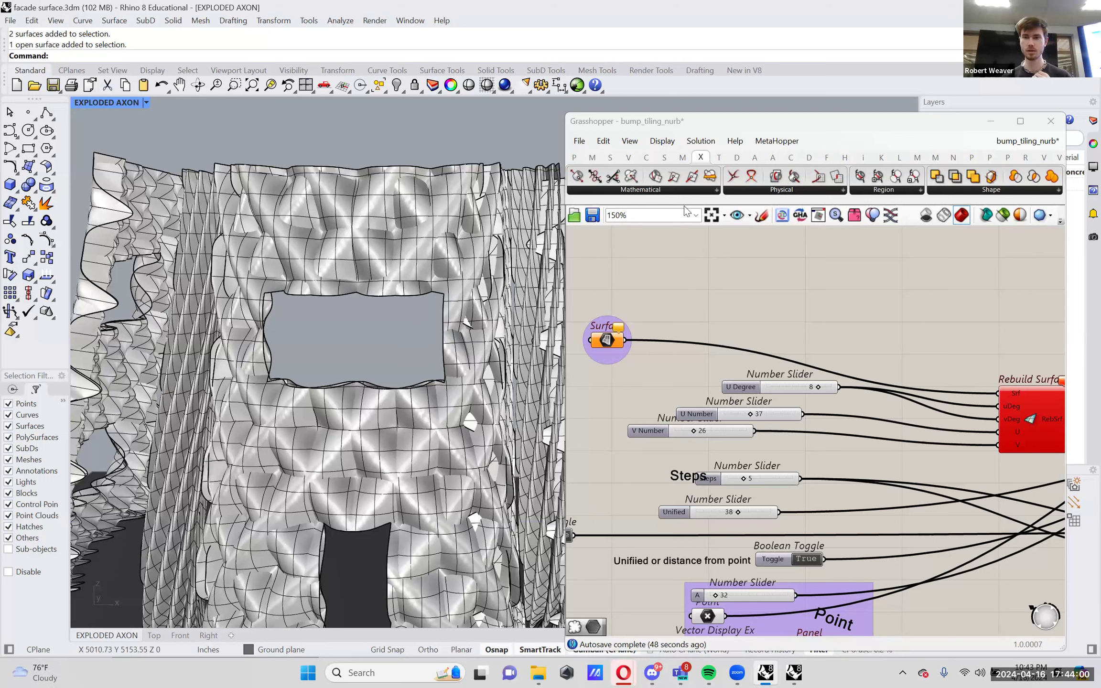
left_click(870, 119)
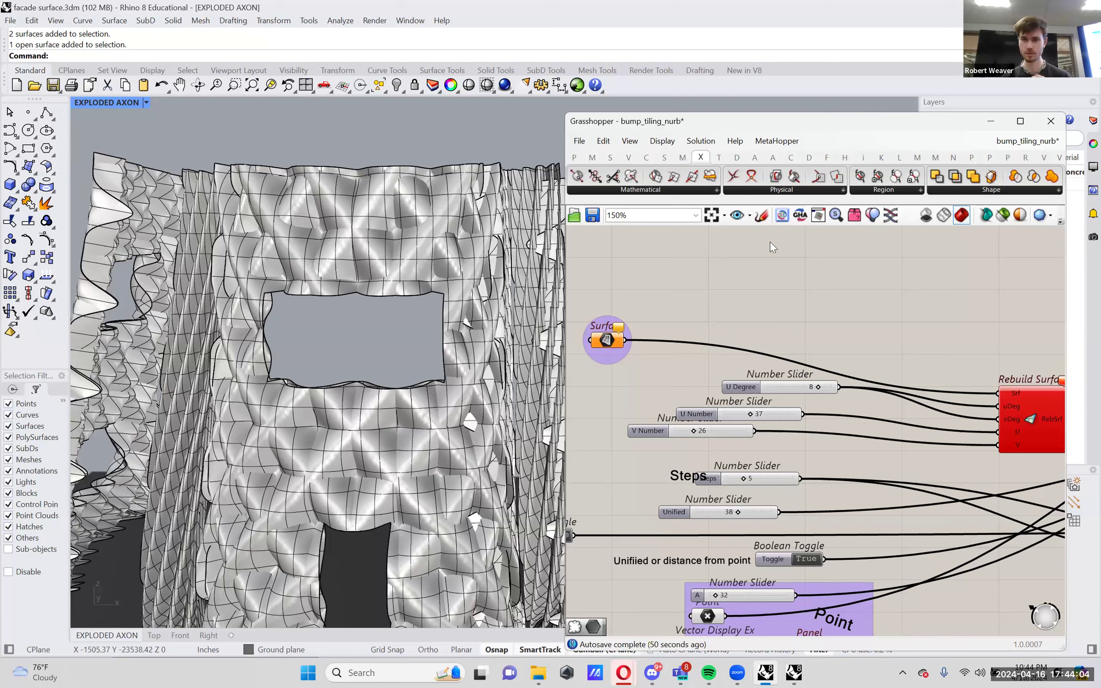
scroll(320, 328, "down", 6)
right_click_drag(403, 395, 401, 392)
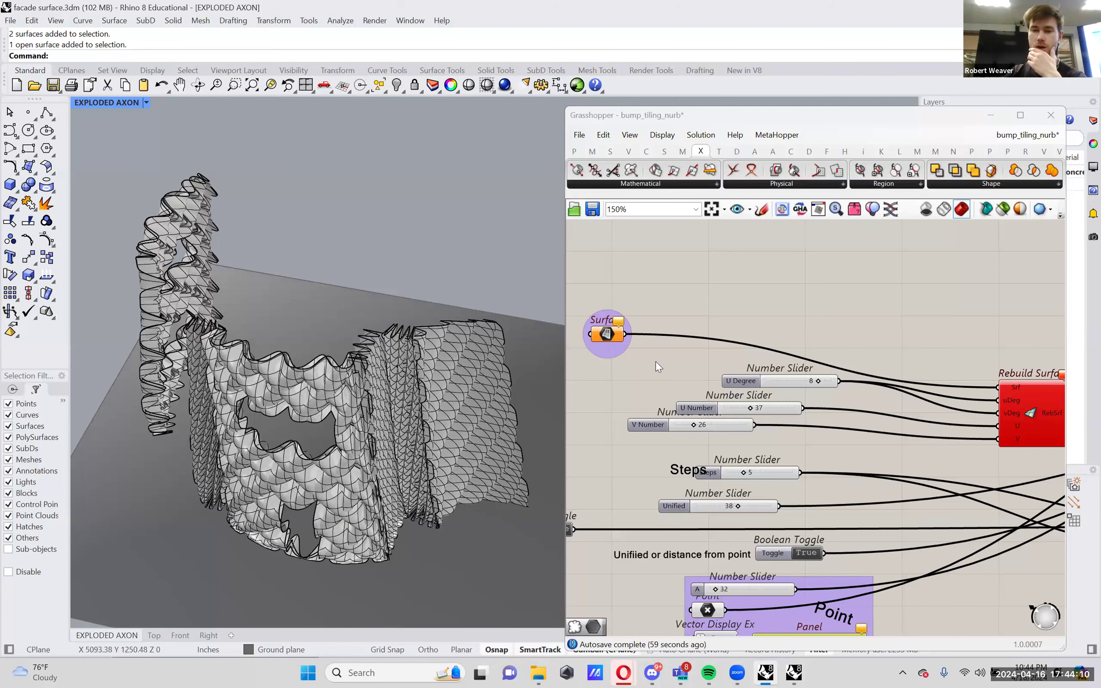
right_click_drag(797, 339, 831, 339)
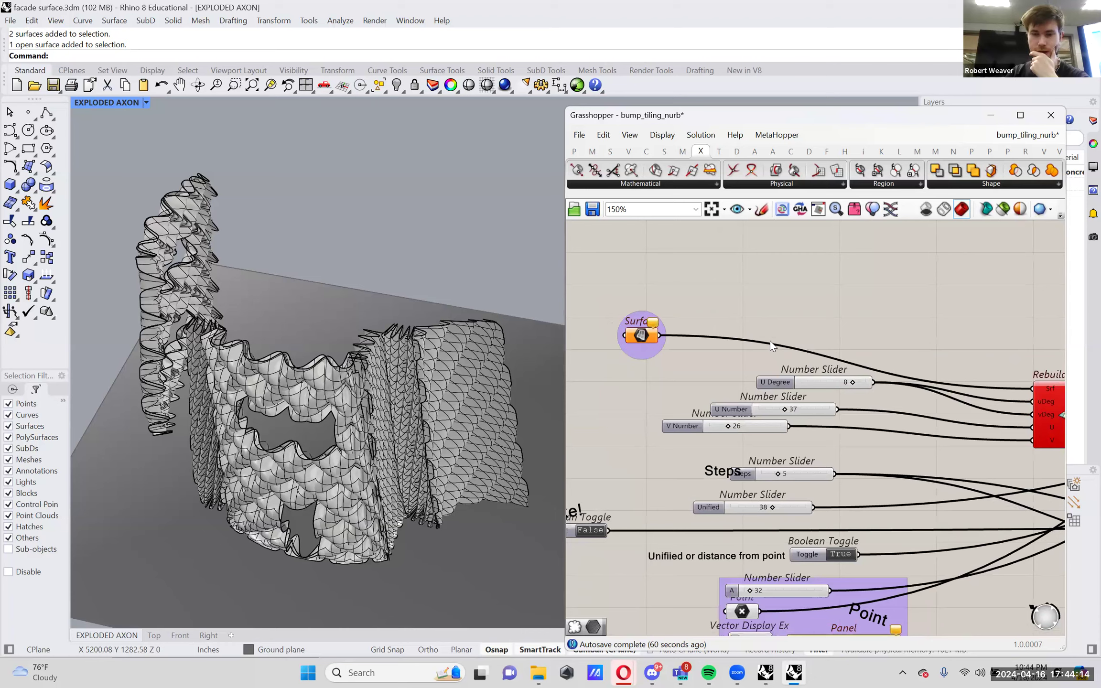
right_click_drag(380, 314, 373, 356)
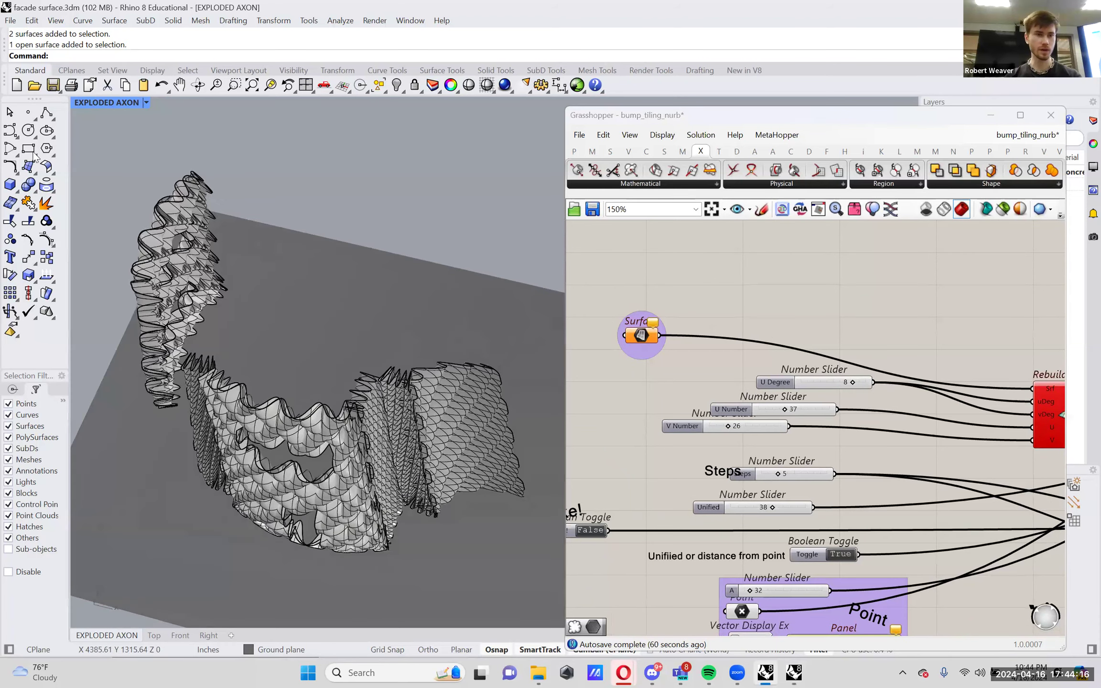
left_click(15, 135)
- Draw a closed interpolated curve through four points
left_click(28, 155)
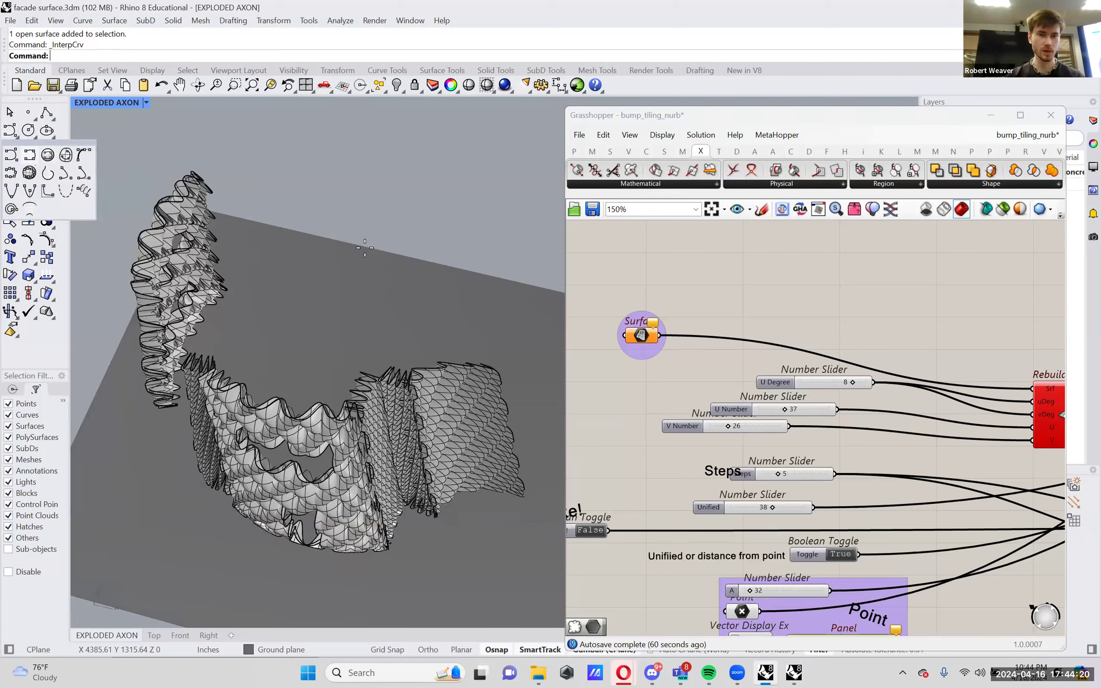
left_click(341, 199)
left_click(380, 241)
left_click(464, 236)
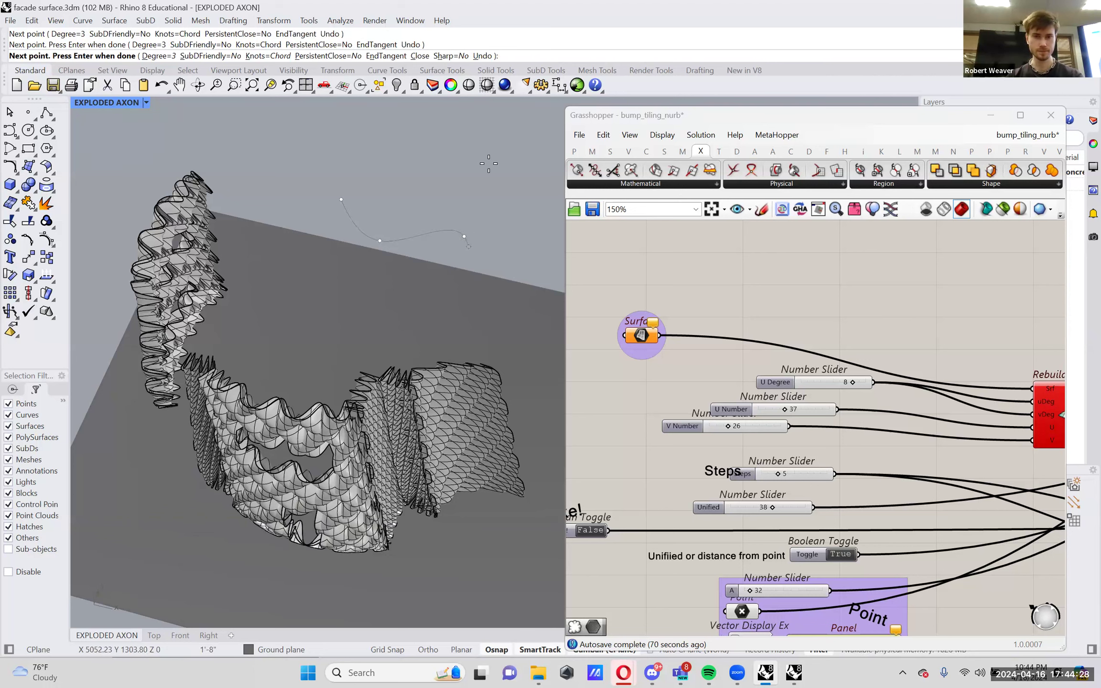
left_click(501, 254)
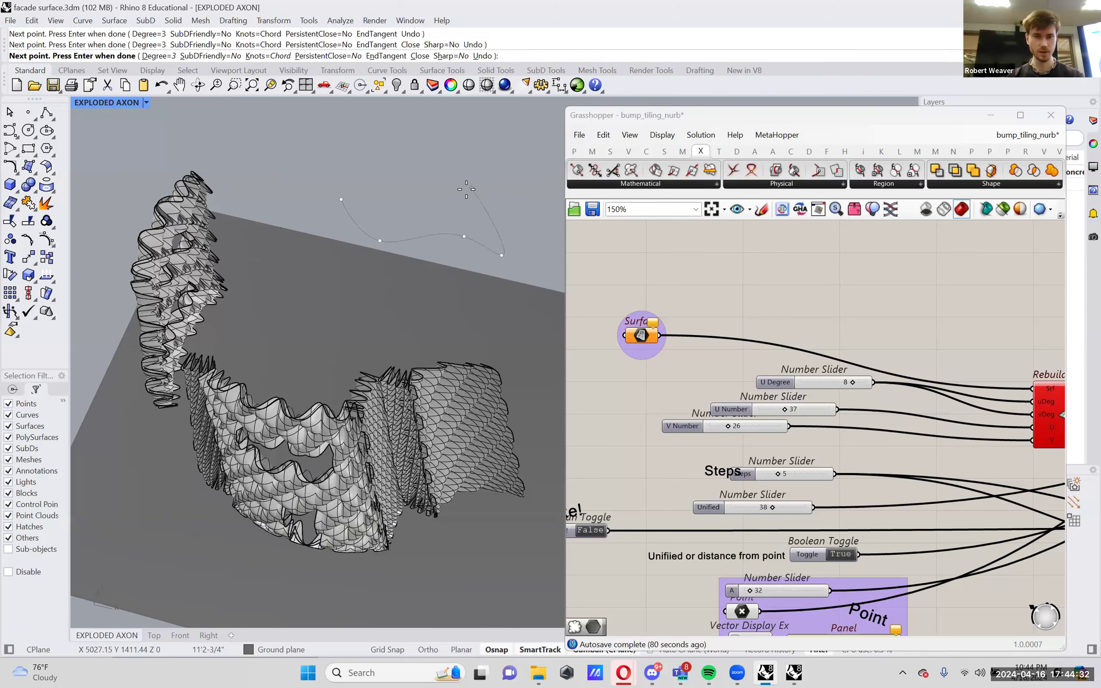
left_click(342, 198)
left_click(436, 226)
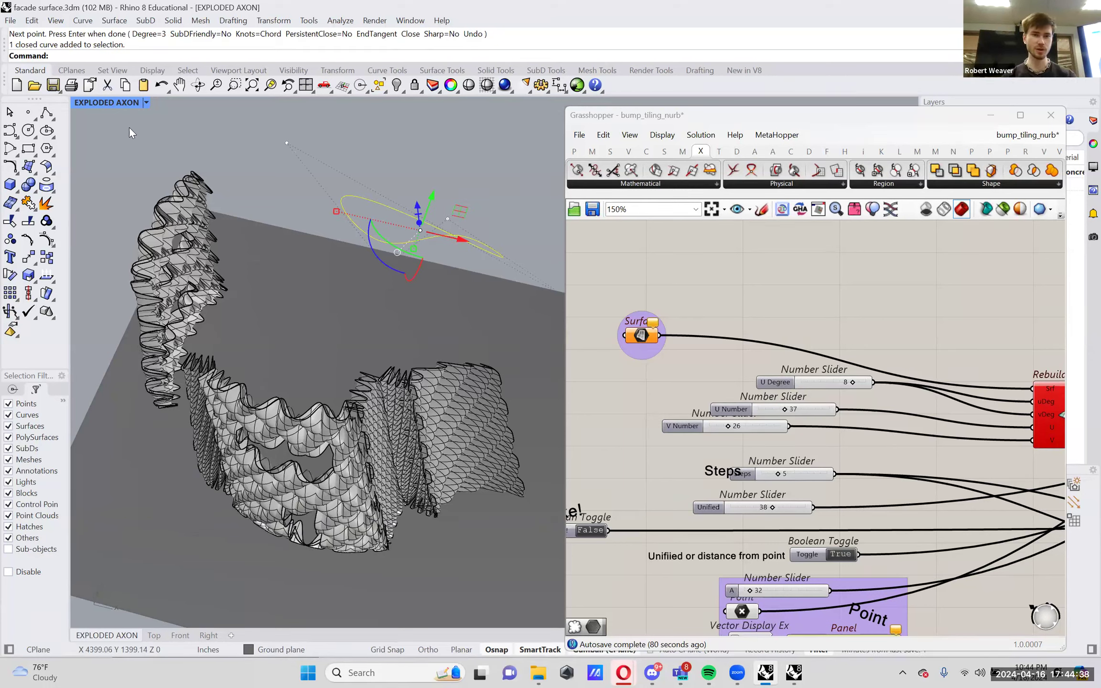
left_click(396, 159)
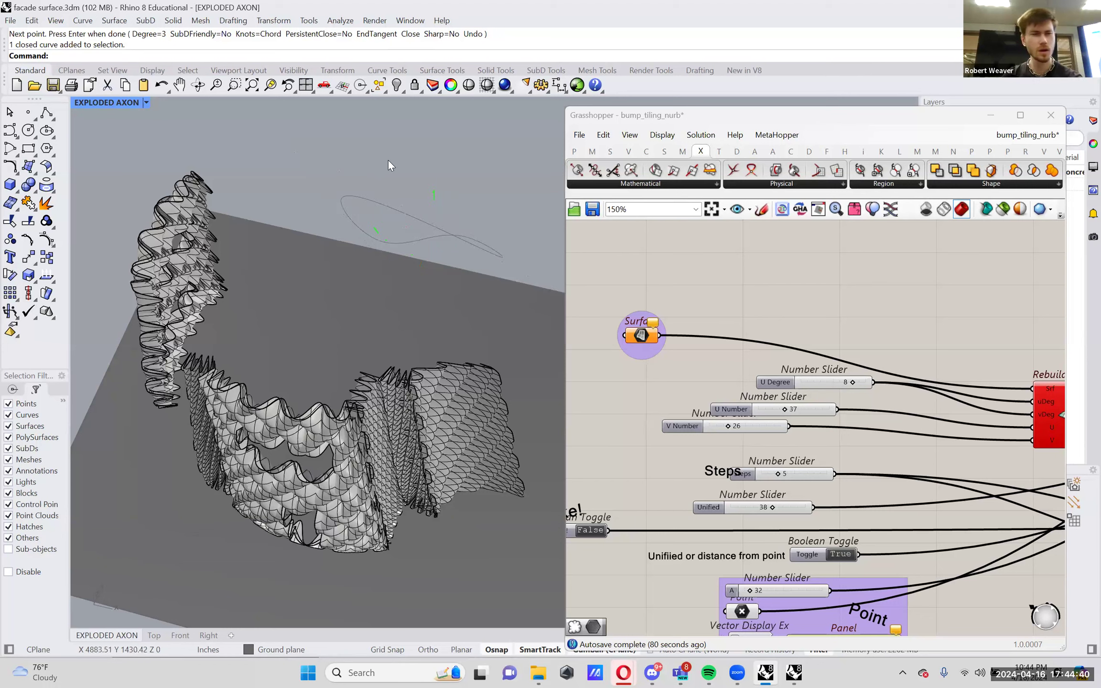
left_click(383, 201)
left_click(397, 149)
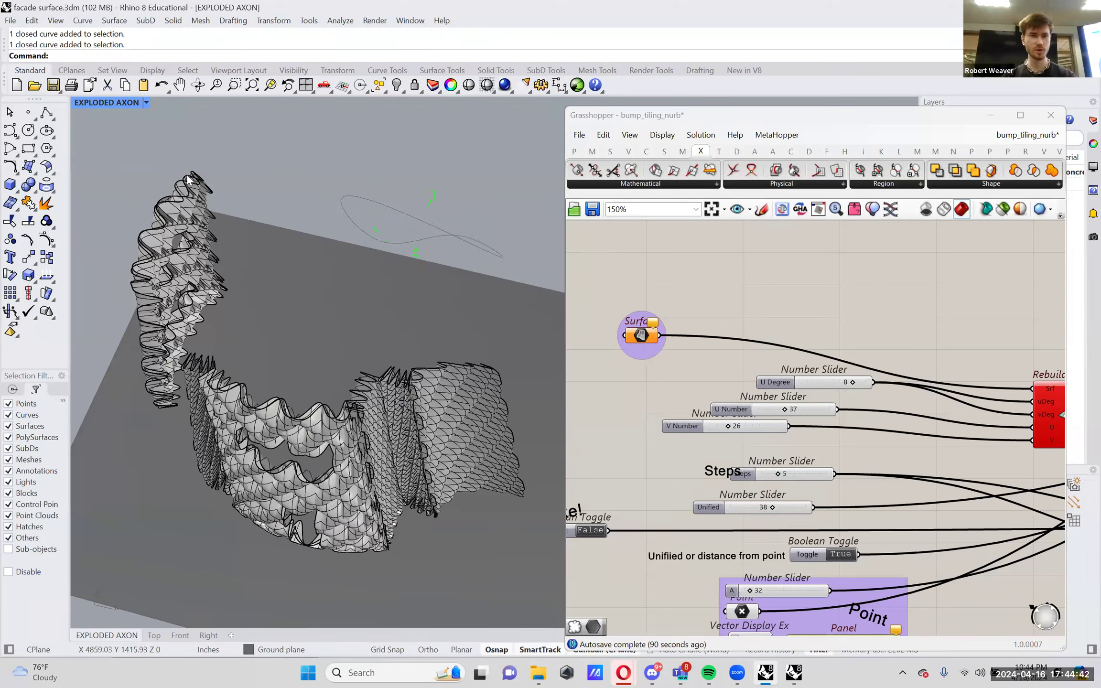
- Create a flat four-cornered surface from corner points
left_click(35, 173)
left_click(277, 149)
left_click(257, 201)
left_click(310, 218)
left_click(333, 157)
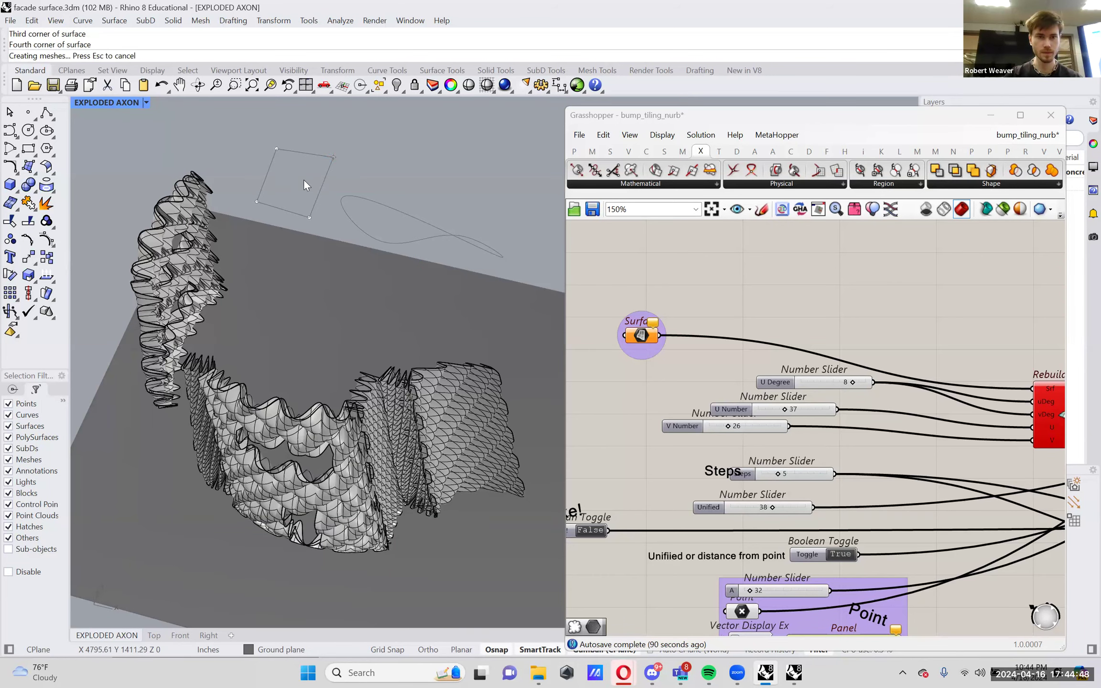
left_click(303, 179)
- Rotate the new surface about 90° upright and move it up and left beside the facade
right_click_drag(385, 286, 284, 308)
left_click_drag(308, 330, 341, 342)
right_click_drag(286, 256, 406, 454)
left_click_drag(438, 560, 365, 258)
right_click(643, 336)
- Disable the Object Bake component
left_click(916, 336)
right_click_drag(916, 335, 482, 333)
right_click_drag(1013, 411, 607, 329)
scroll(914, 342, "down", 1)
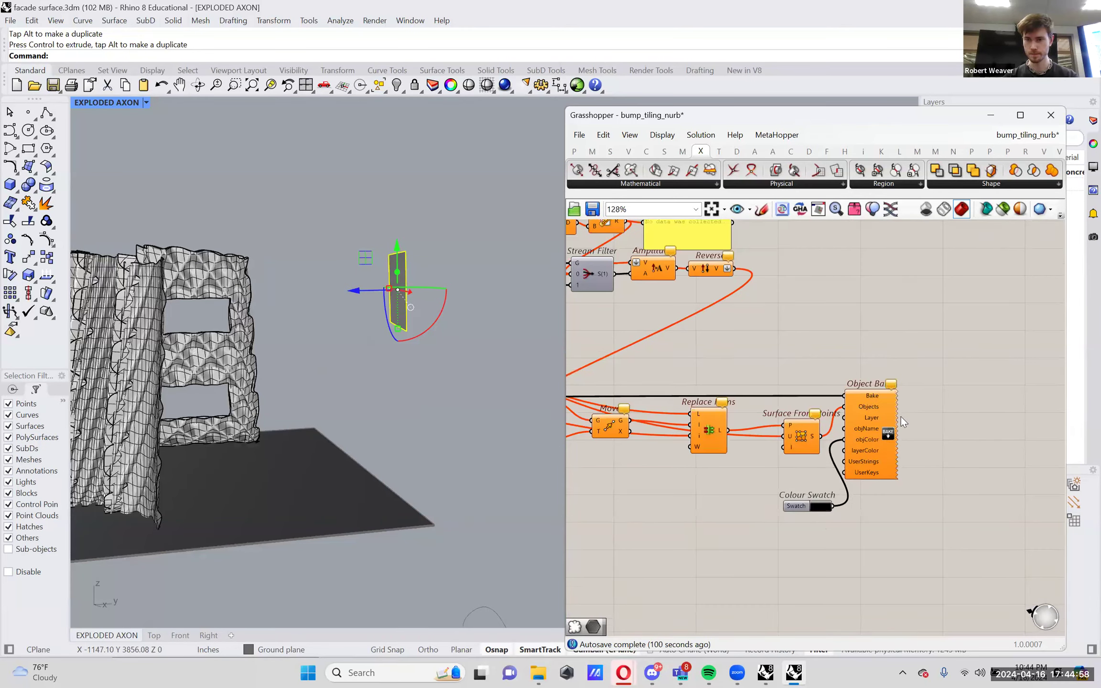
right_click(886, 434)
left_click(920, 462)
scroll(984, 407, "down", 4)
- Set the Surface input to the new upright panel with Set one Surface
right_click_drag(975, 414, 1042, 422)
scroll(726, 372, "up", 8)
right_click(694, 369)
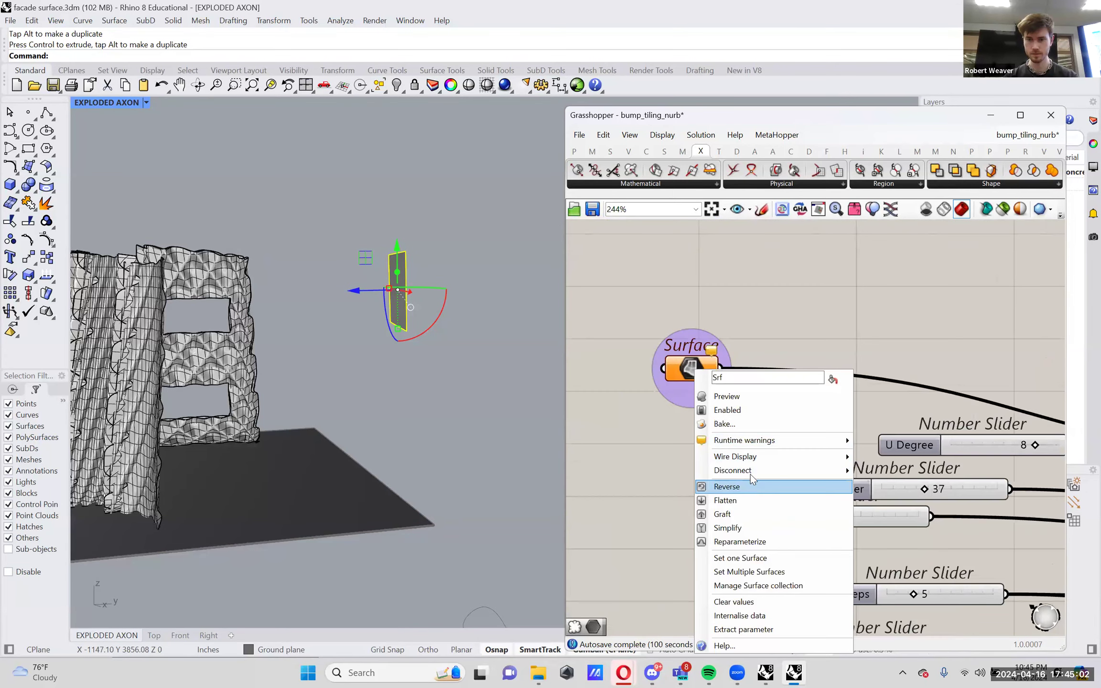
left_click(748, 557)
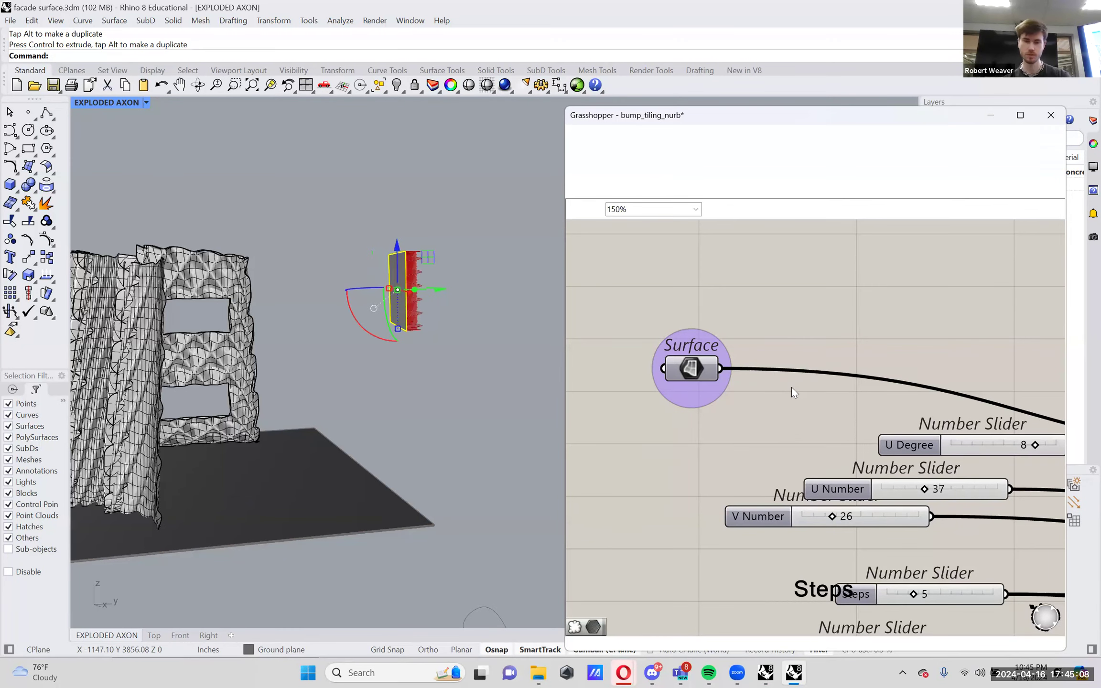
scroll(705, 399, "down", 3)
- Zoom and orbit around the red panel to inspect the diagonal ridge pattern
right_click_drag(410, 336, 249, 155)
right_click(237, 87)
left_click_drag(414, 262, 377, 288)
scroll(346, 305, "down", 8)
left_click(280, 311)
right_click_drag(357, 300, 526, 268)
scroll(425, 353, "up", 5)
- Hide the GH_Bake layer to remove the baked facade walls
left_click(1022, 210)
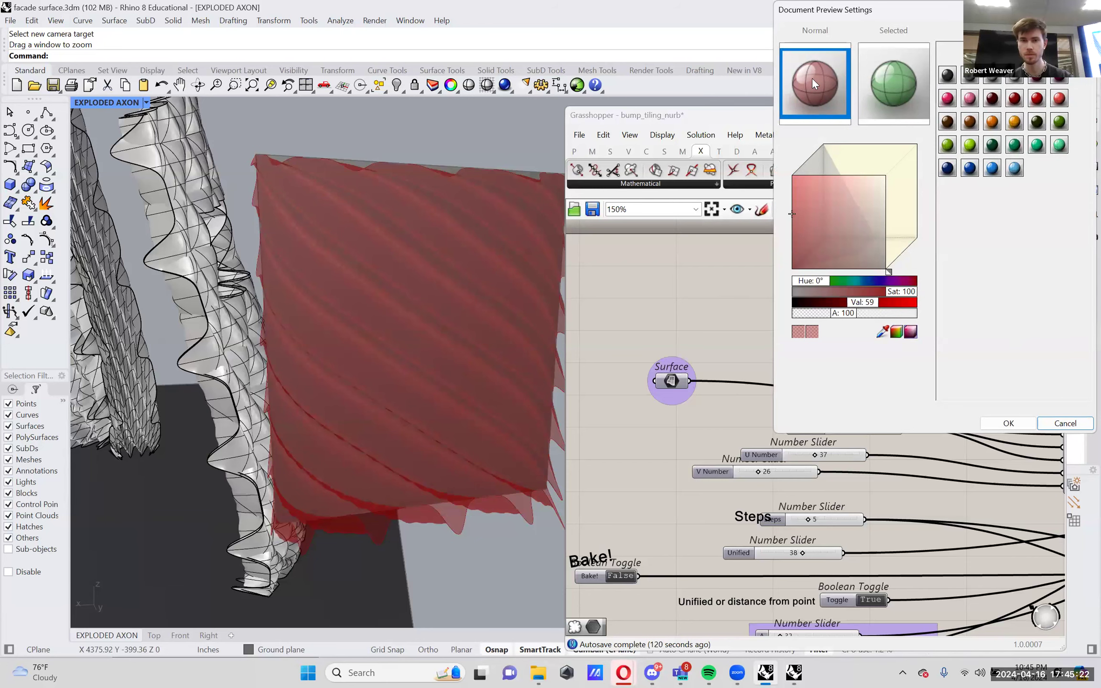
left_click(1065, 424)
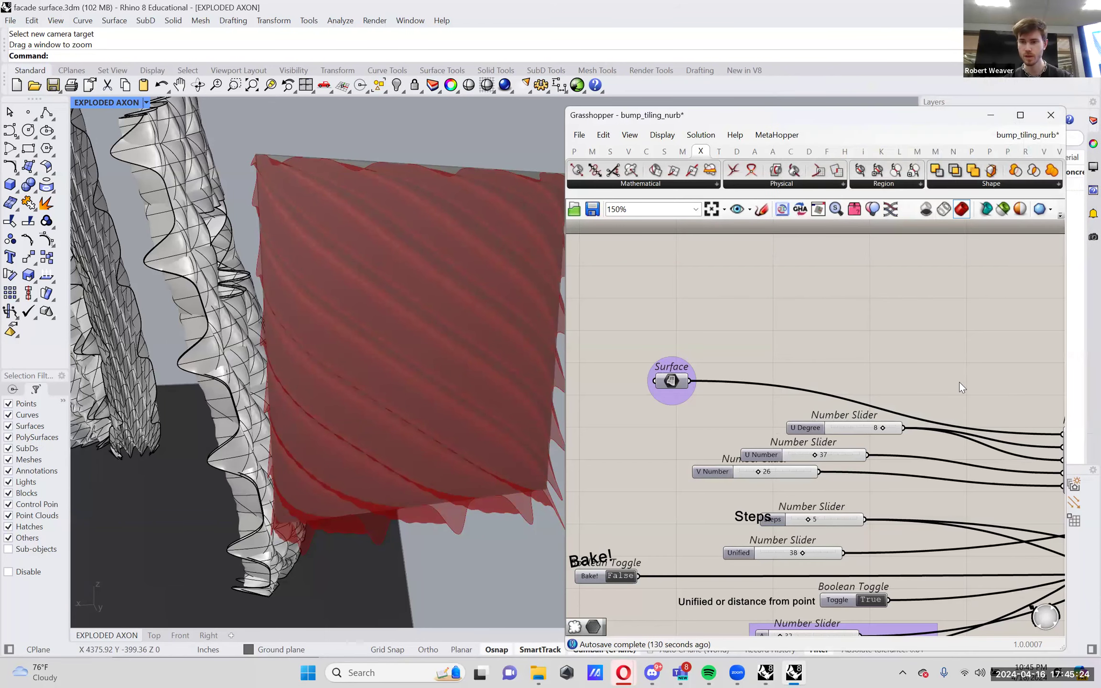
scroll(769, 332, "down", 3)
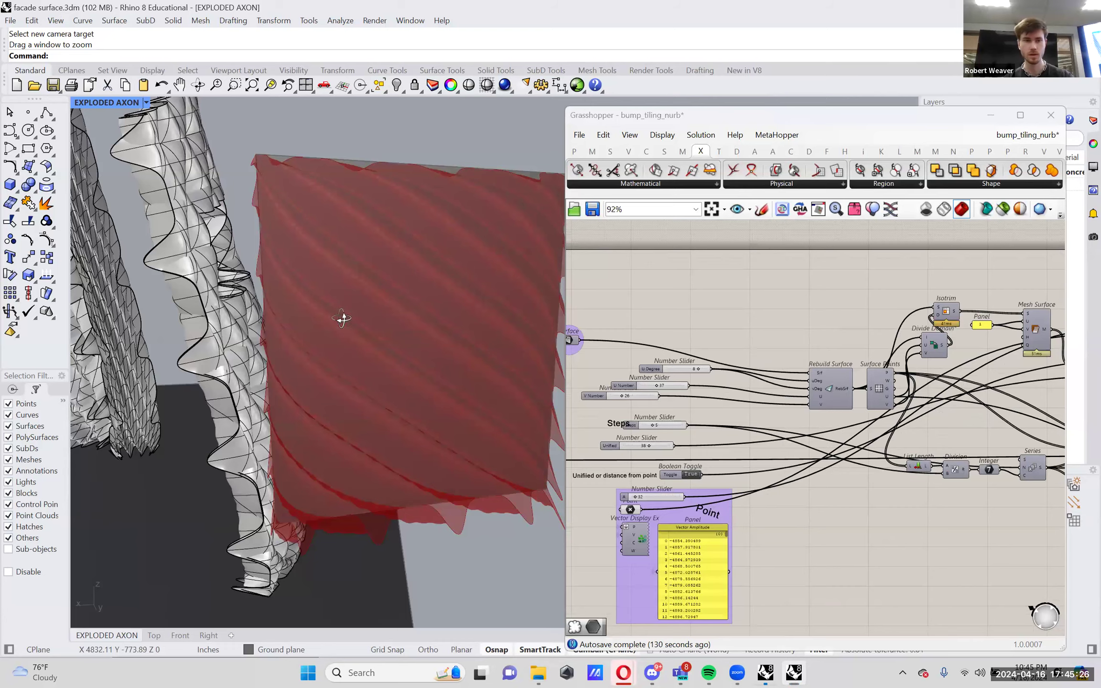
scroll(342, 316, "down", 5)
left_click_drag(831, 107, 790, 116)
left_click(1015, 185)
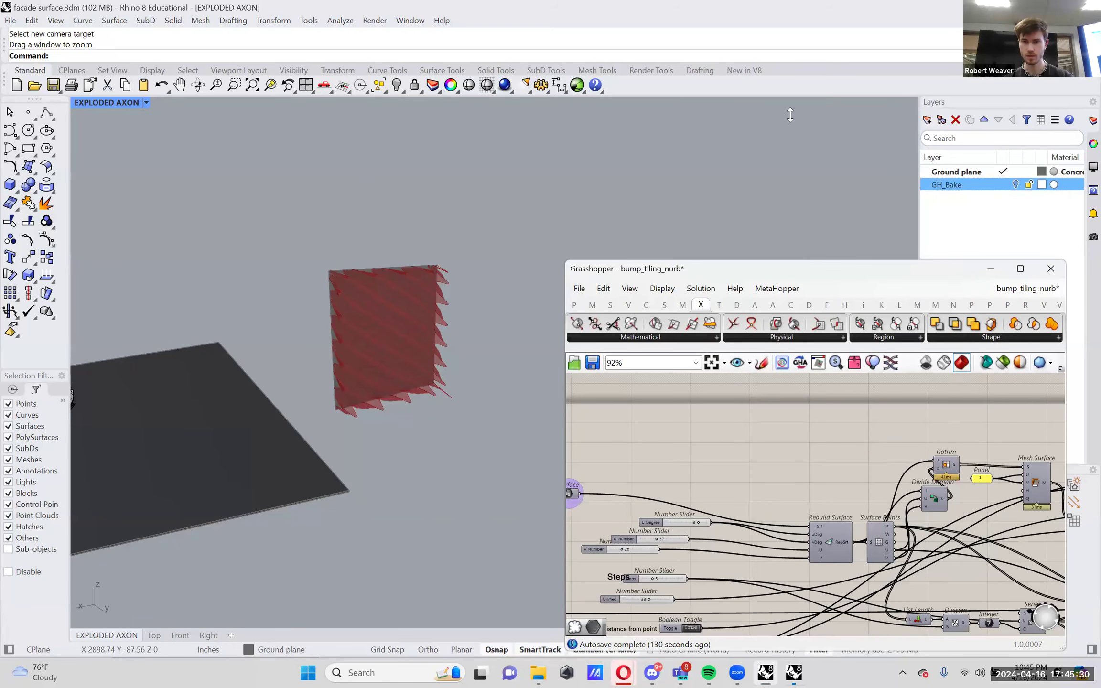
scroll(756, 304, "up", 2)
- Set the Normal preview colour to white with saturation 0 and value 100, then view the panel frontally
left_click(1008, 220)
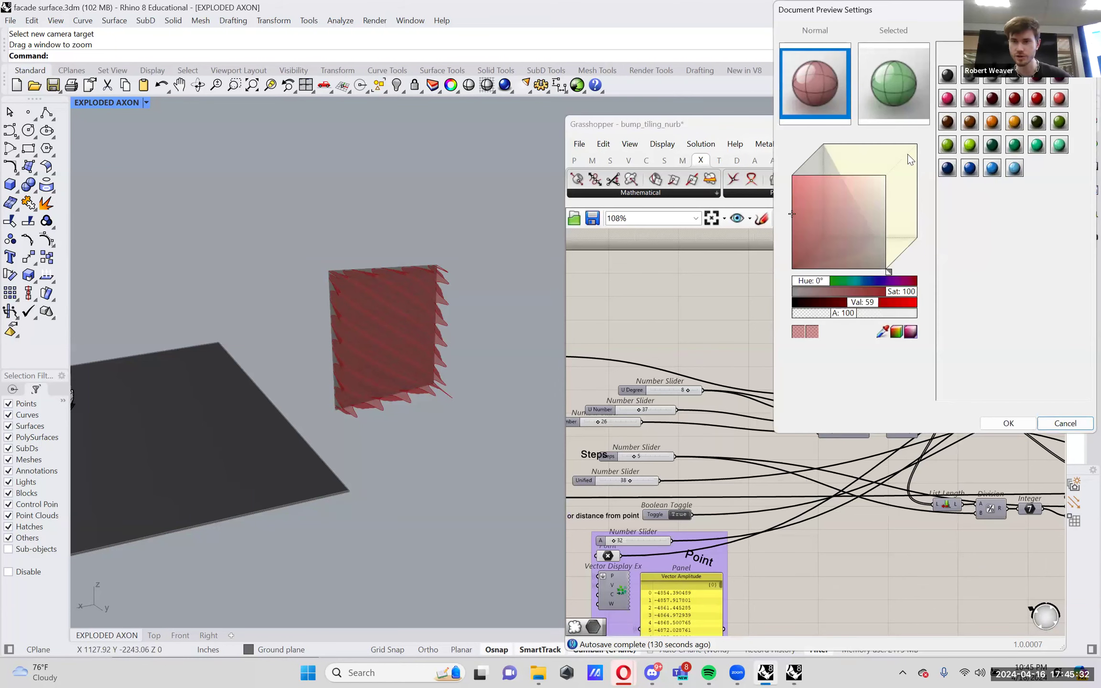
left_click_drag(902, 293, 827, 302)
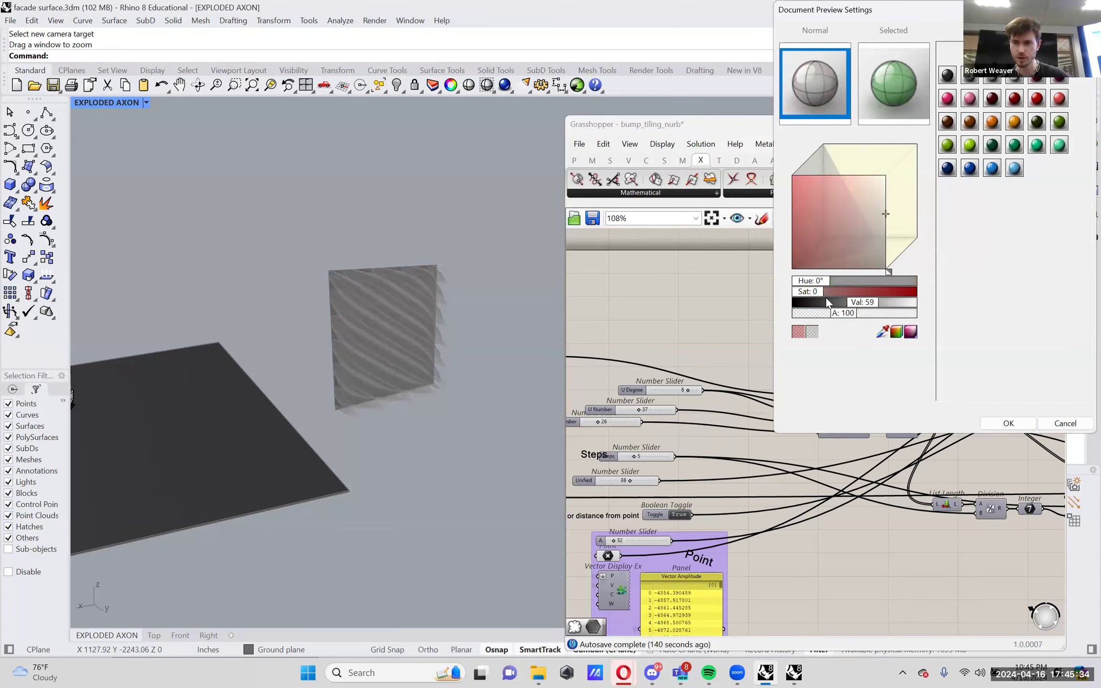
left_click(904, 299)
left_click(1008, 423)
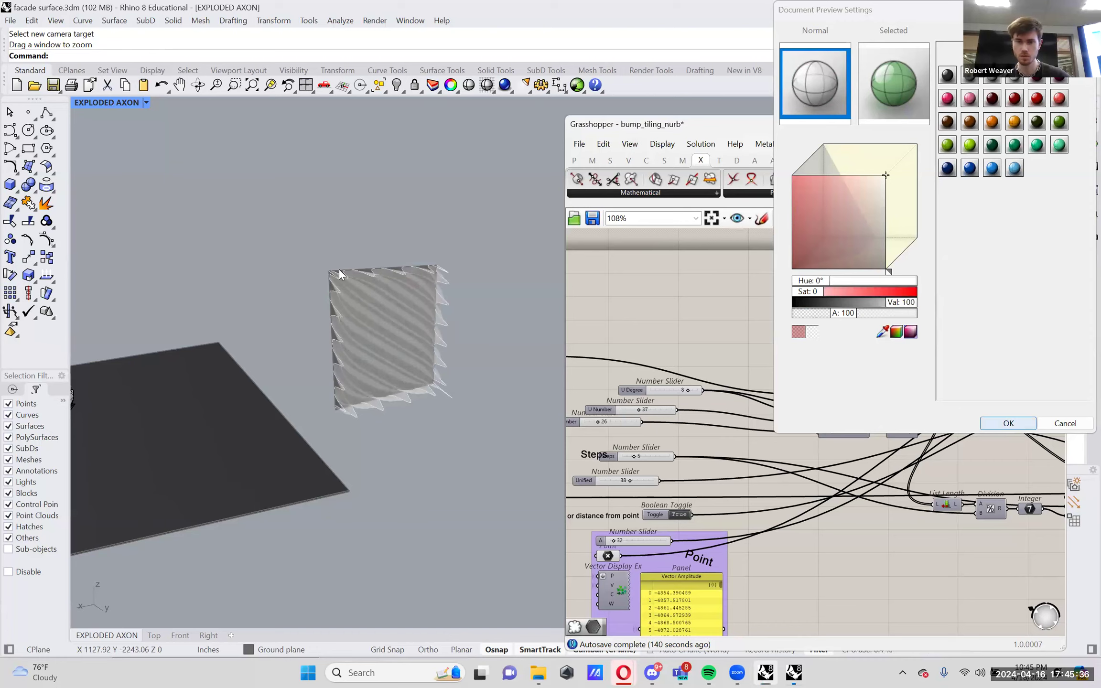
scroll(339, 269, "up", 3)
right_click_drag(466, 338, 432, 329)
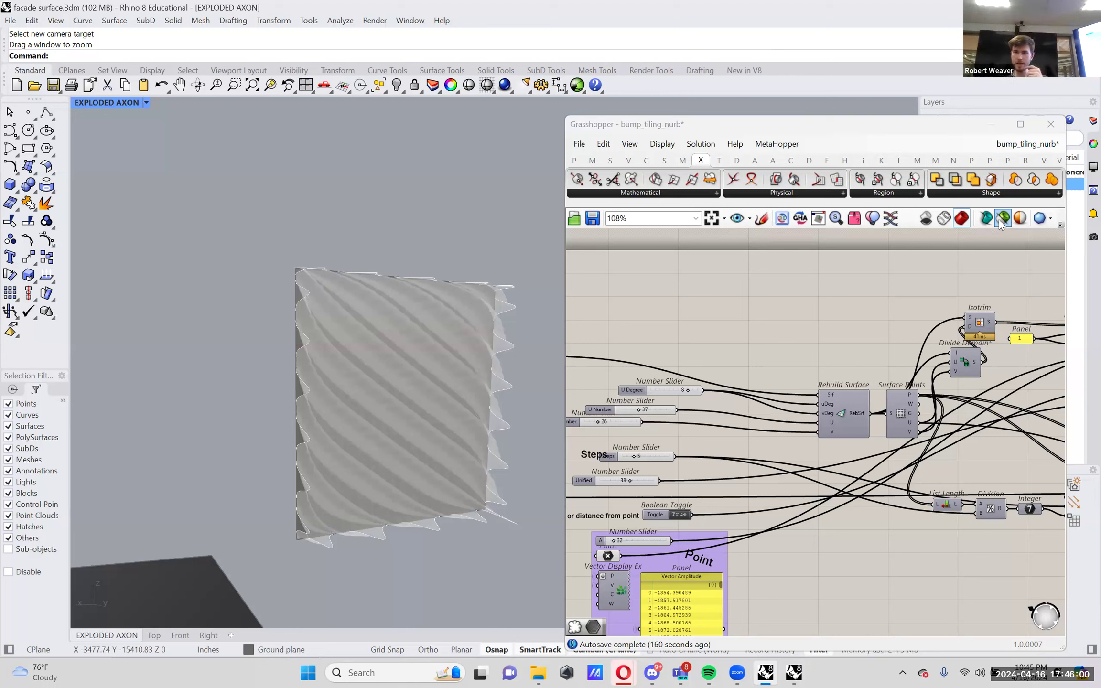
- Hide the bump preview and preview the input surface, Rebuild Surface and Surface Points grid
left_click(1001, 219)
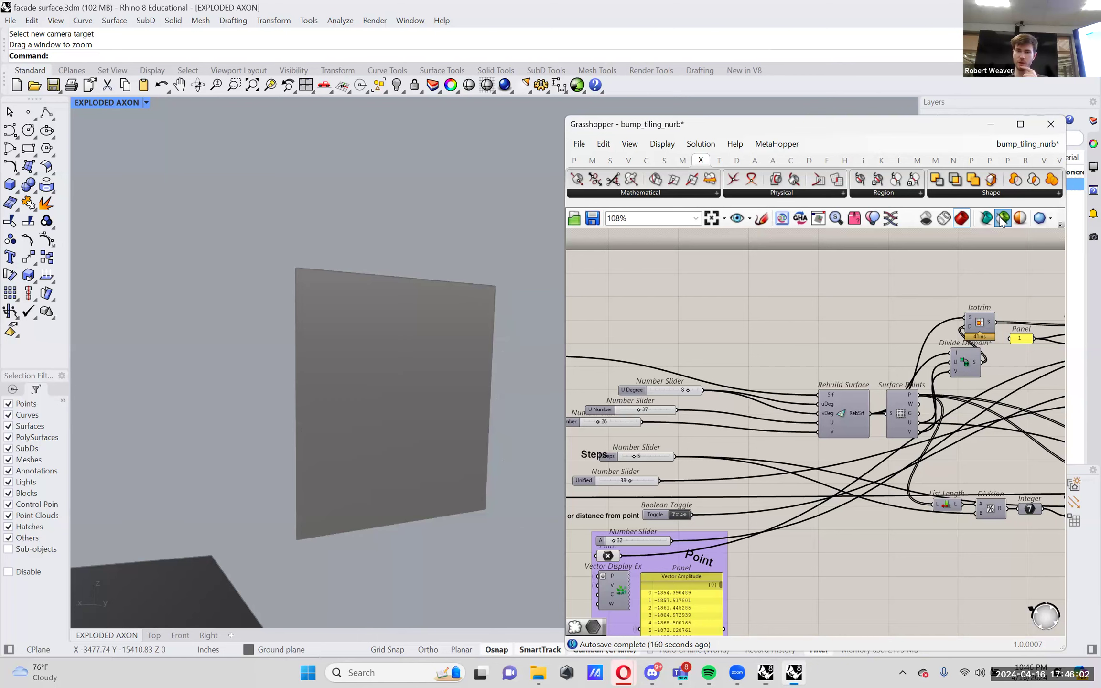
left_click(847, 407)
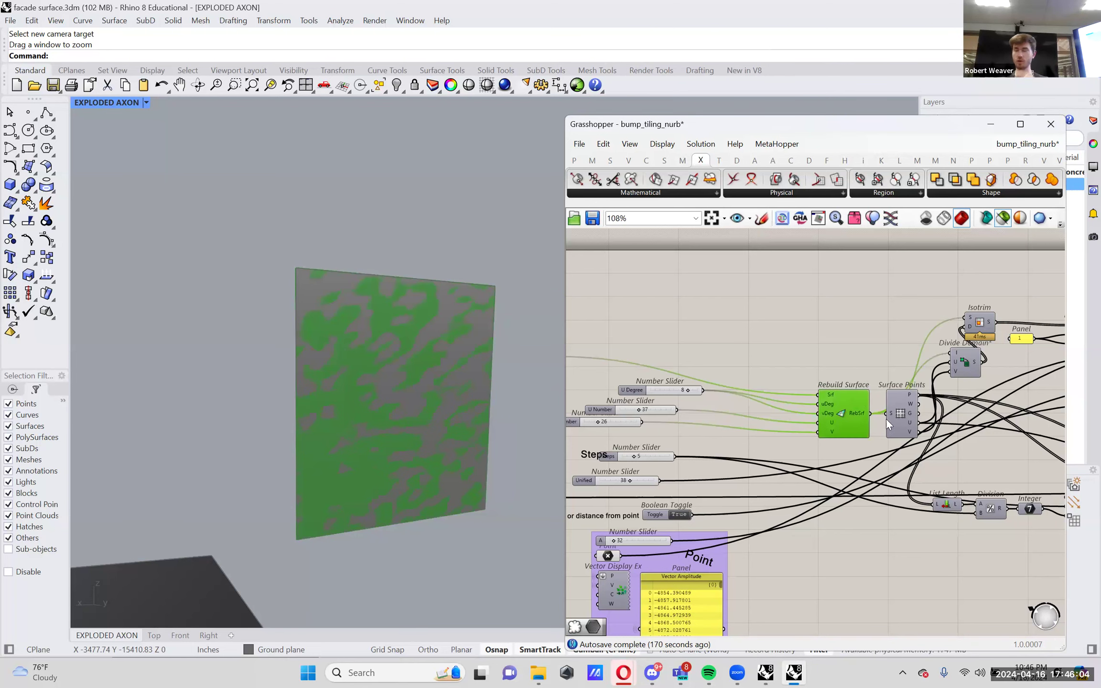
right_click_drag(746, 382, 836, 415)
left_click(783, 409)
scroll(843, 445, "up", 3)
left_click(825, 451)
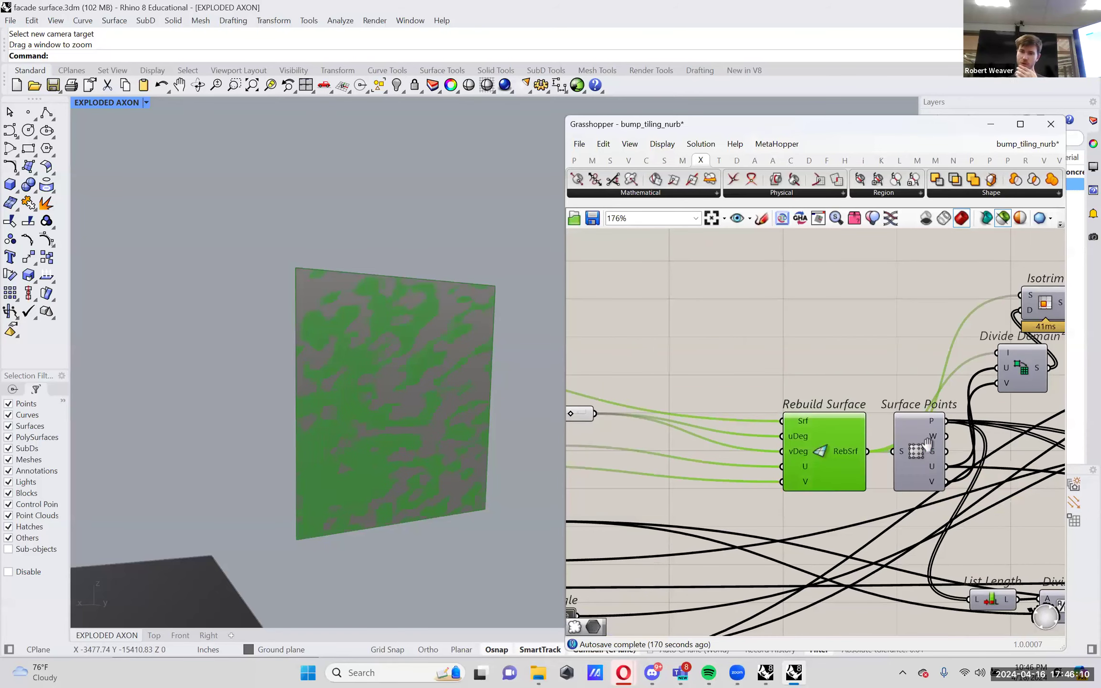
right_click_drag(928, 444, 949, 452)
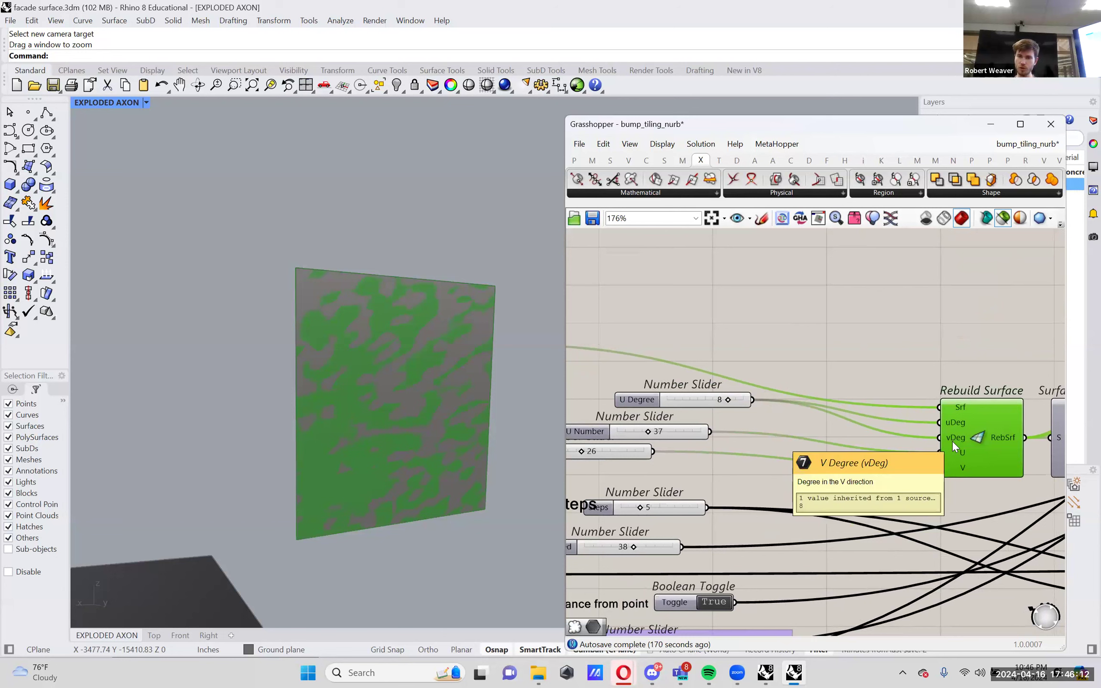
mouse_move(966, 452)
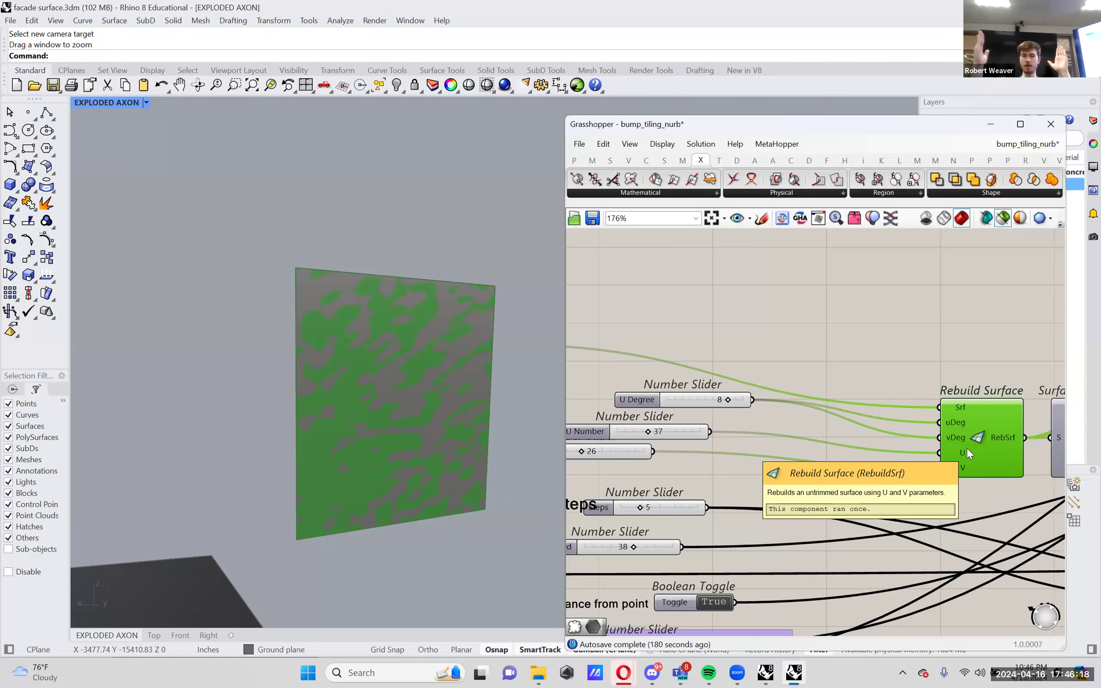
right_click_drag(715, 376, 463, 385)
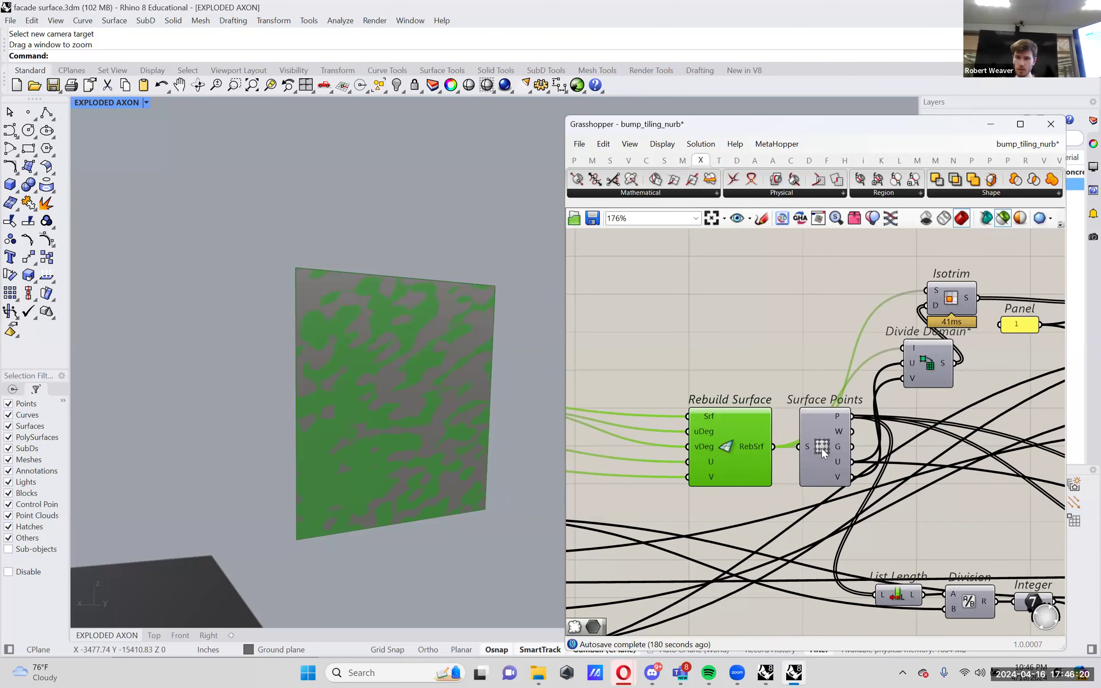
left_click(822, 445)
scroll(421, 425, "up", 3)
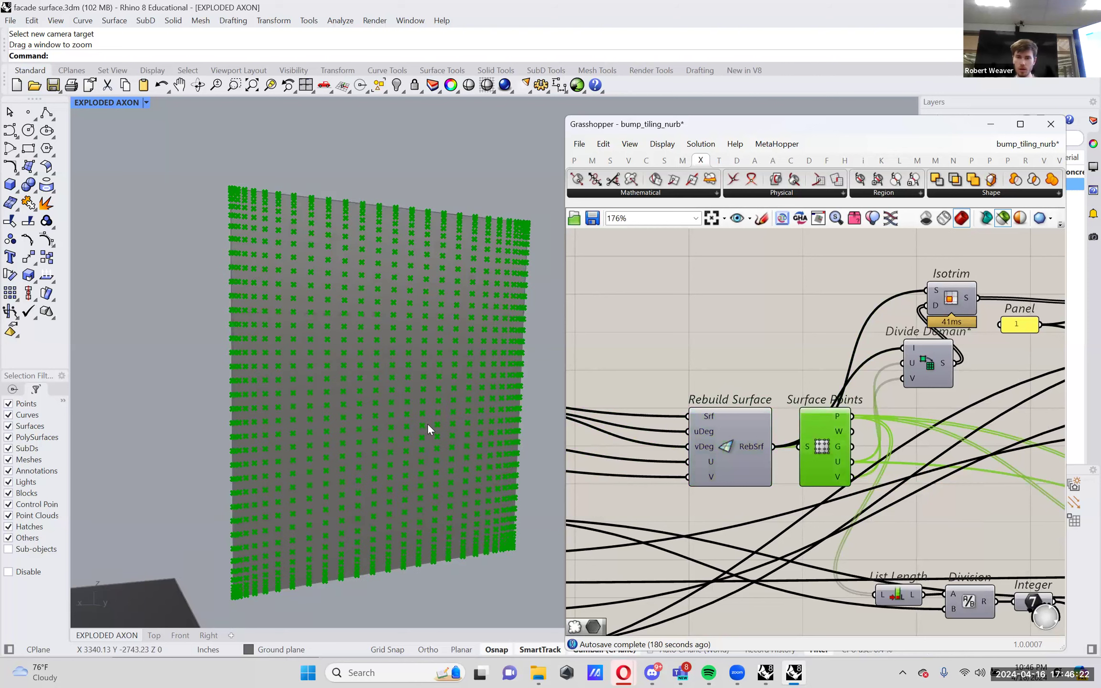
left_click_drag(832, 442, 855, 462)
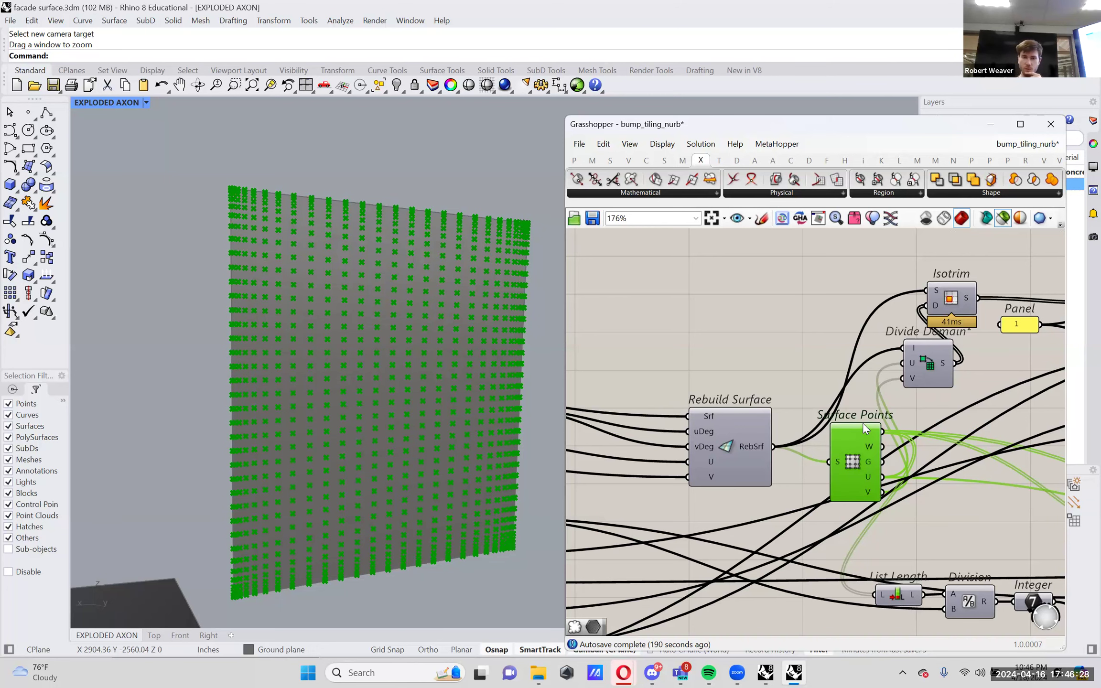
- Raise the Rebuild Surface V Number slider from 26 to 53
right_click_drag(733, 470, 903, 458)
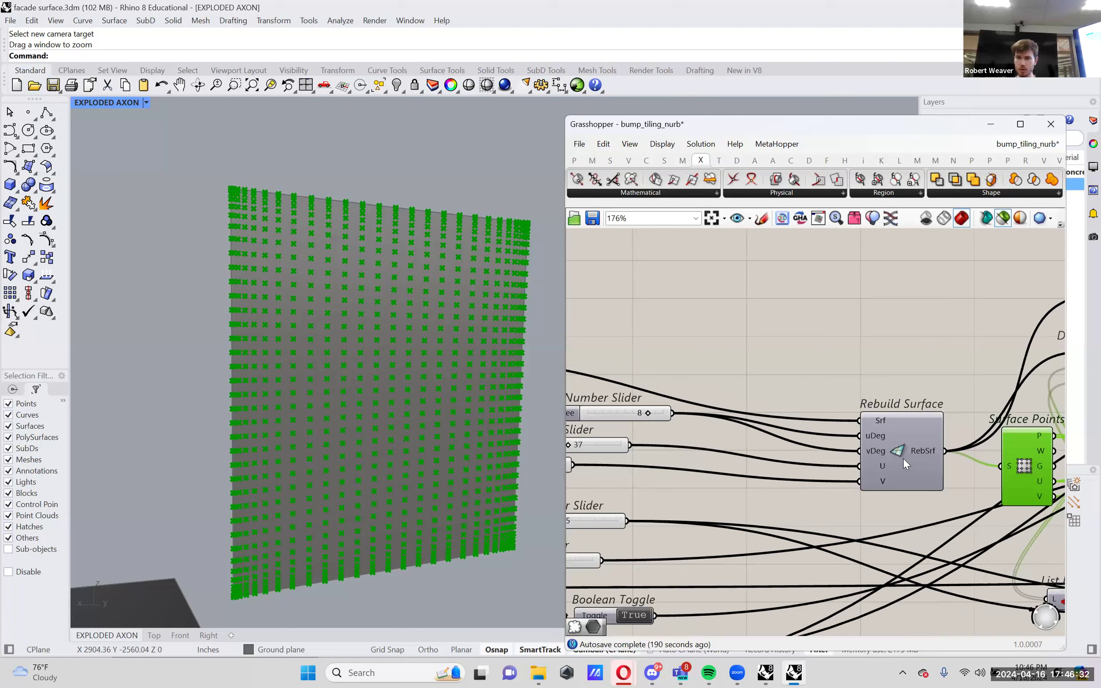
right_click_drag(664, 458, 789, 458)
left_click_drag(629, 462, 701, 443)
scroll(840, 457, "down", 4)
scroll(949, 435, "up", 4)
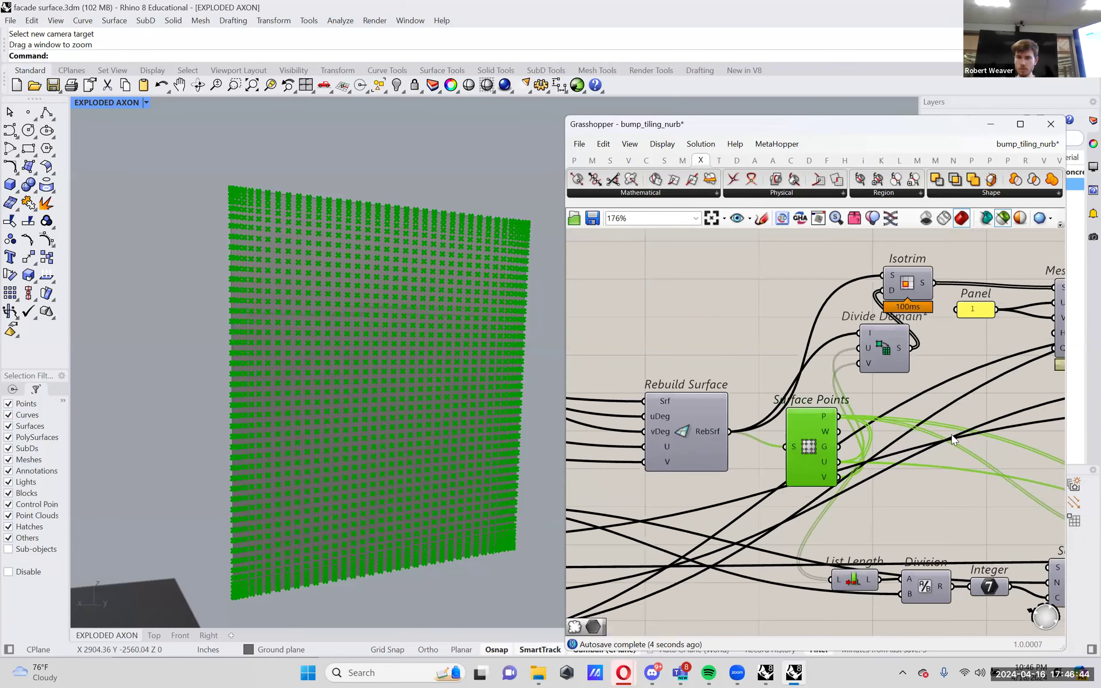
right_click_drag(951, 435, 859, 441)
- Preview the Isotrim, Mesh Surface and Face Normals outputs on the facade
left_click(818, 308)
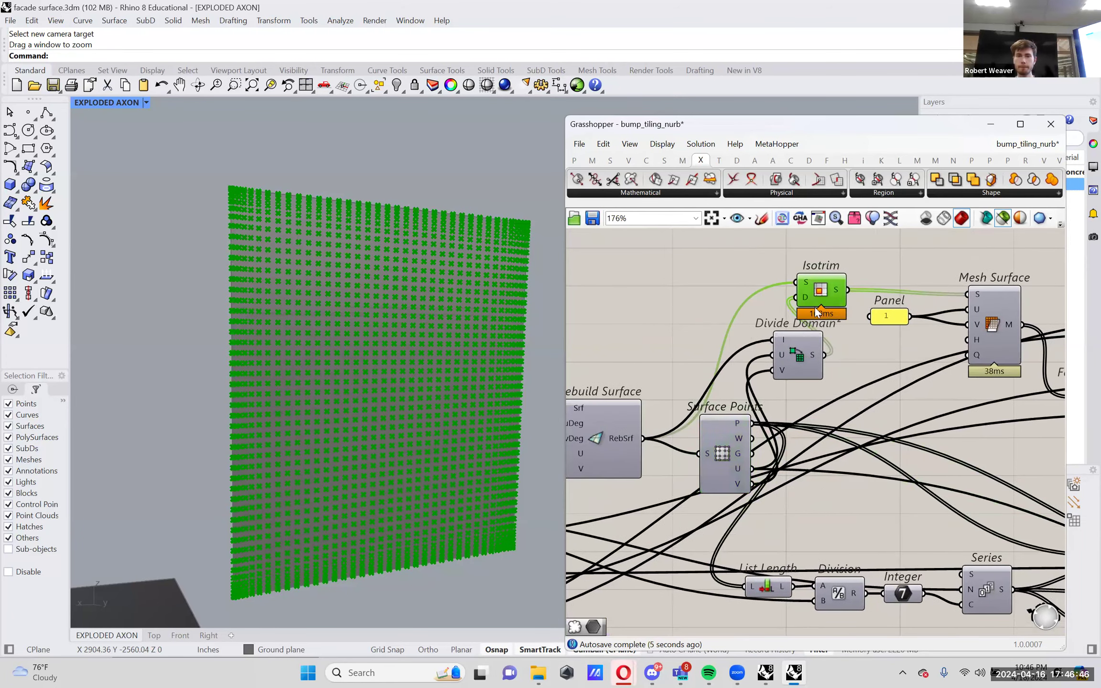
left_click(1004, 325)
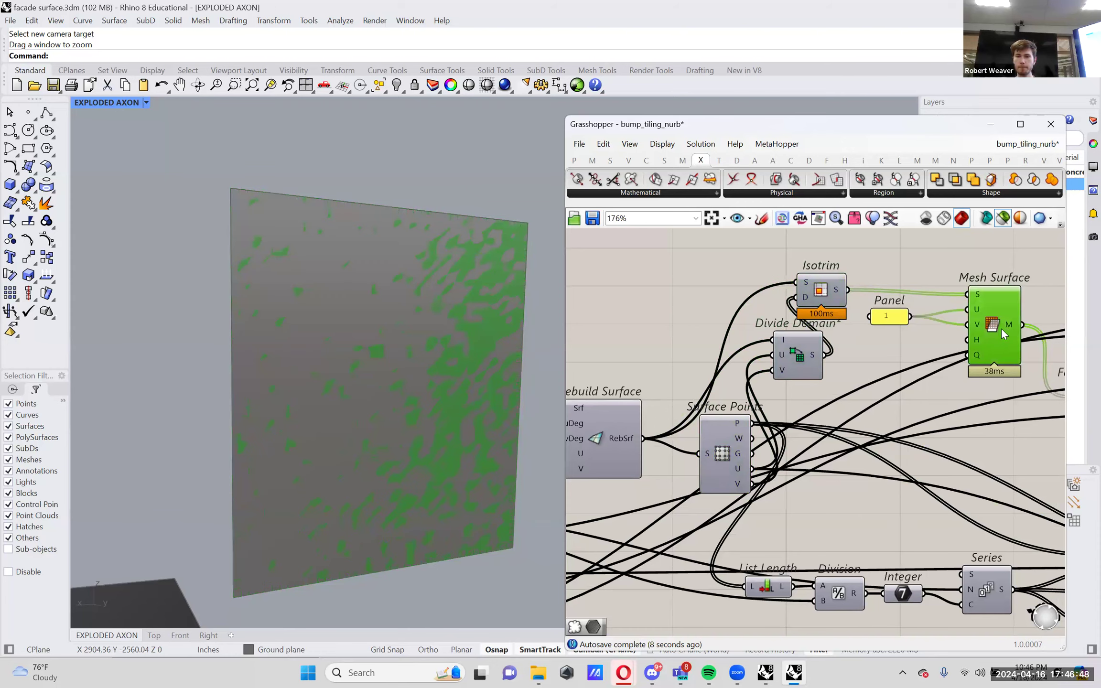
right_click_drag(909, 330, 801, 330)
left_click(904, 397)
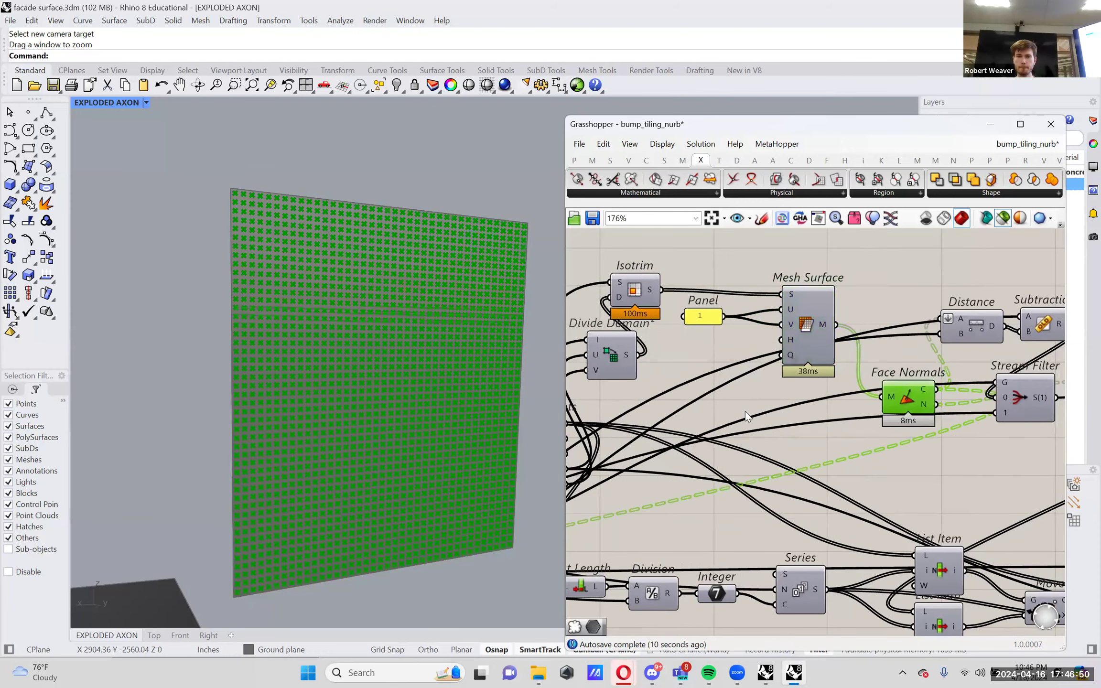
scroll(772, 368, "left", 2)
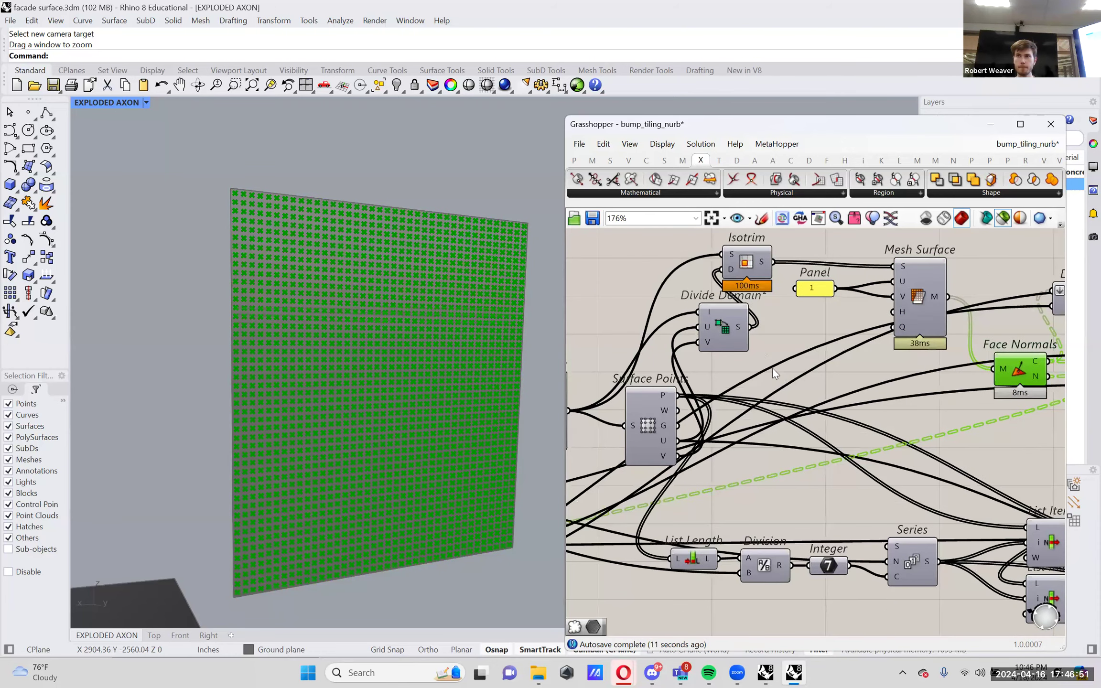
- Move Divide Domain² right and down, then re-preview Mesh Surface and the Isotrim grid
left_click(730, 333)
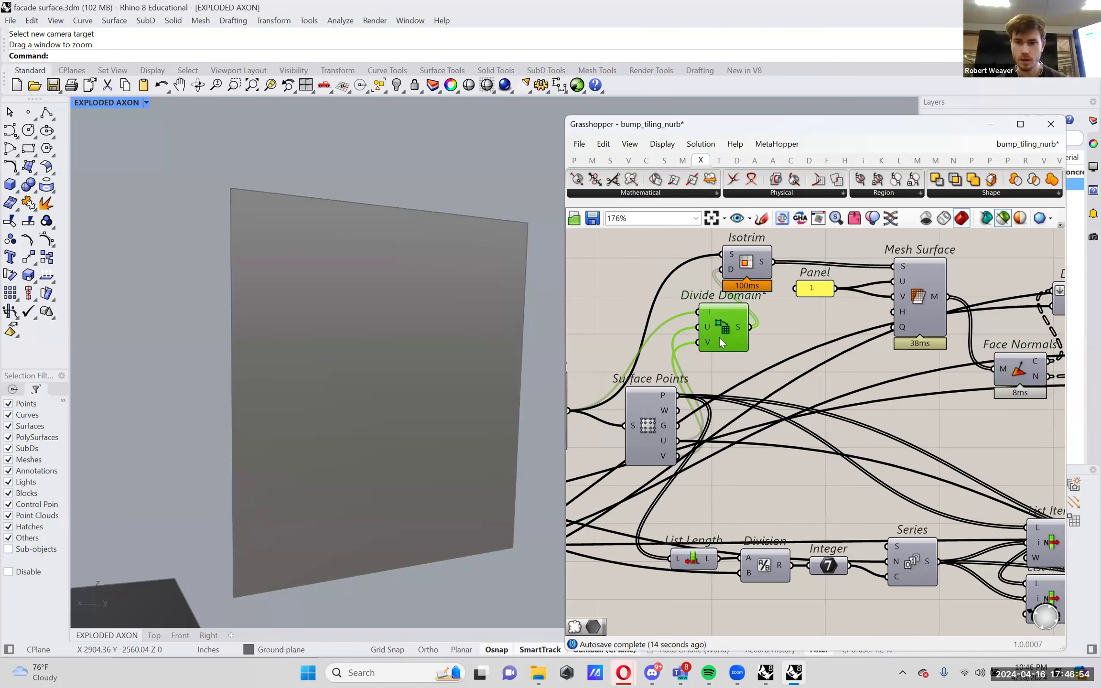
left_click_drag(733, 325, 762, 340)
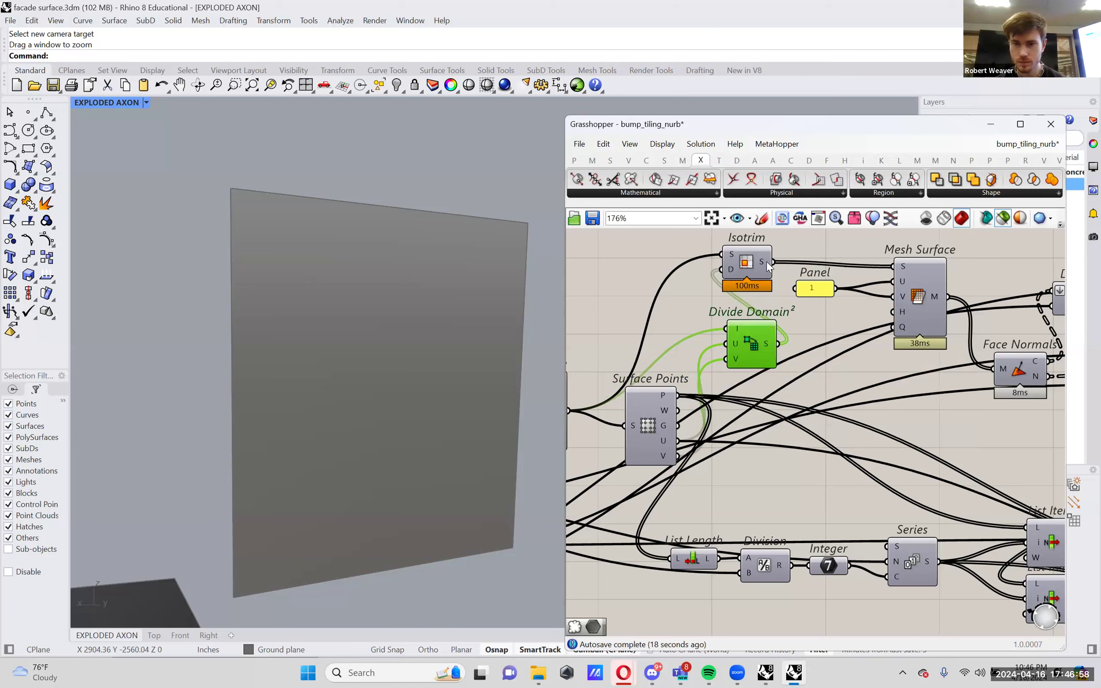
left_click(923, 294)
right_click_drag(928, 303, 839, 313)
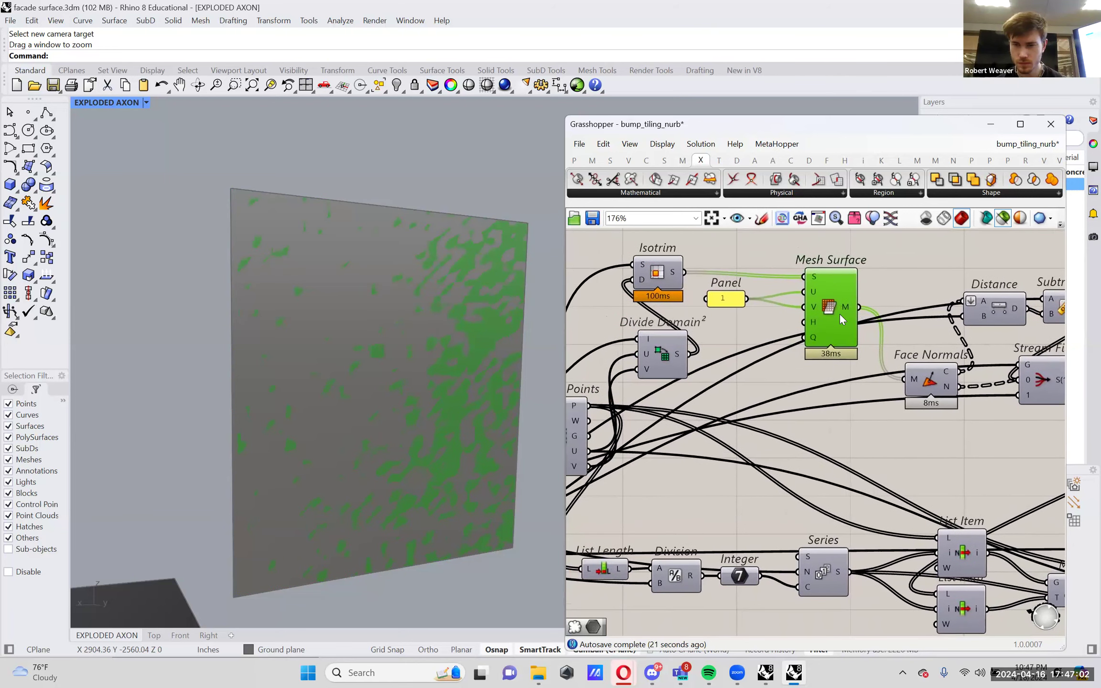
left_click(657, 274)
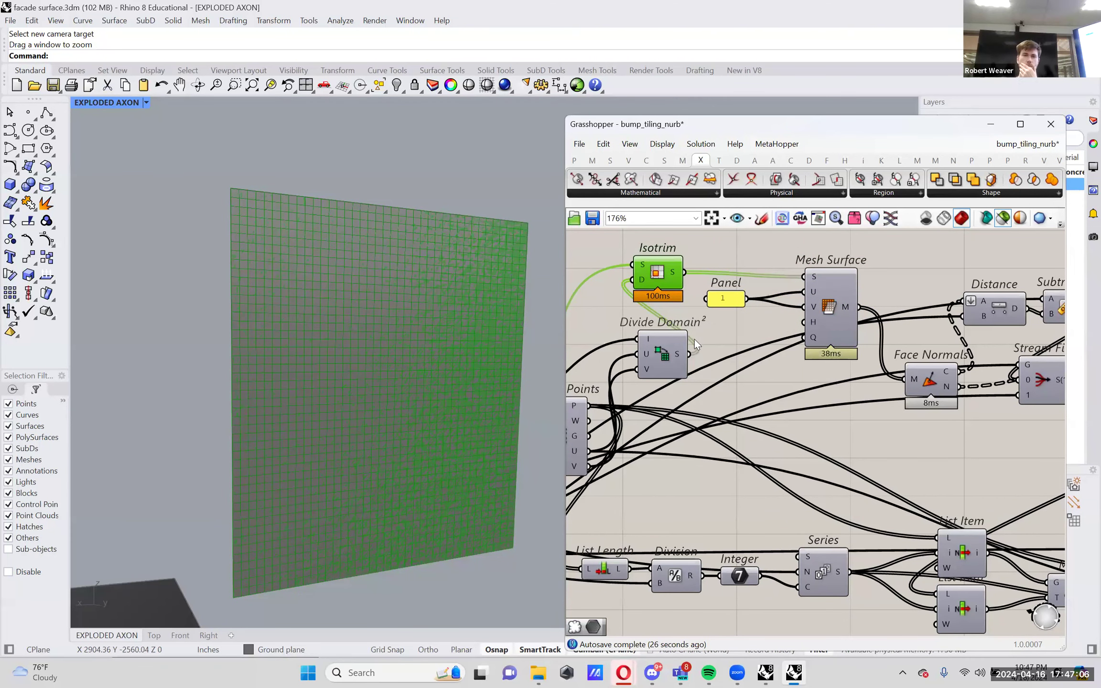
right_click_drag(657, 287, 750, 282)
scroll(763, 277, "up", 2)
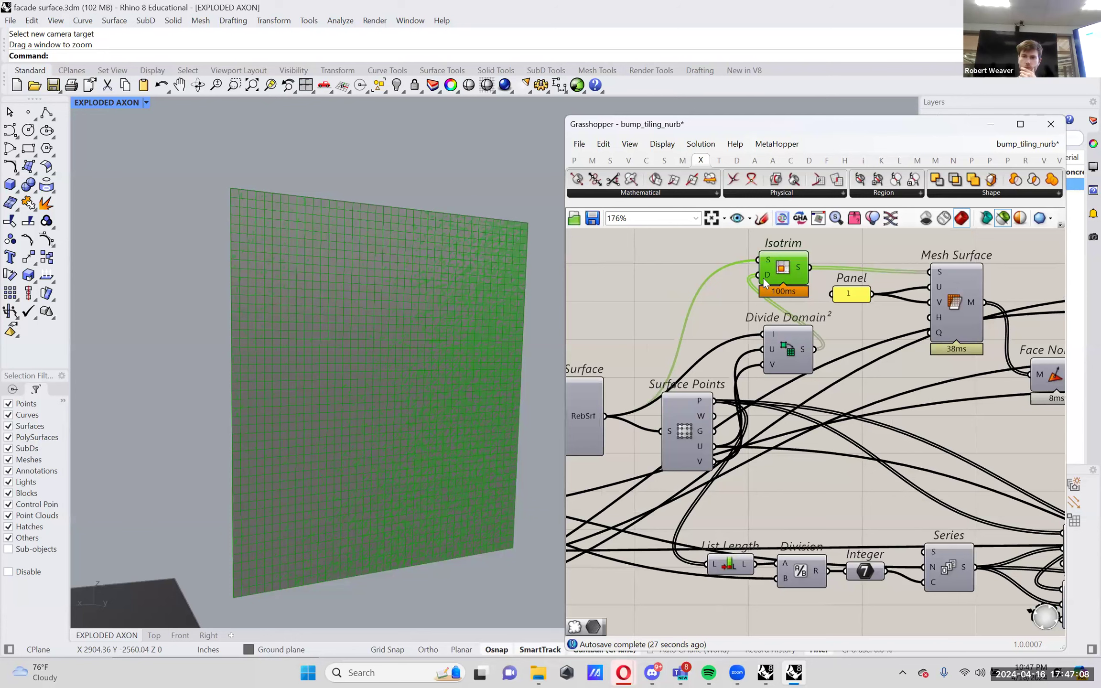
- Pan back across the definition and preview the Surface From Points result
mouse_move(767, 270)
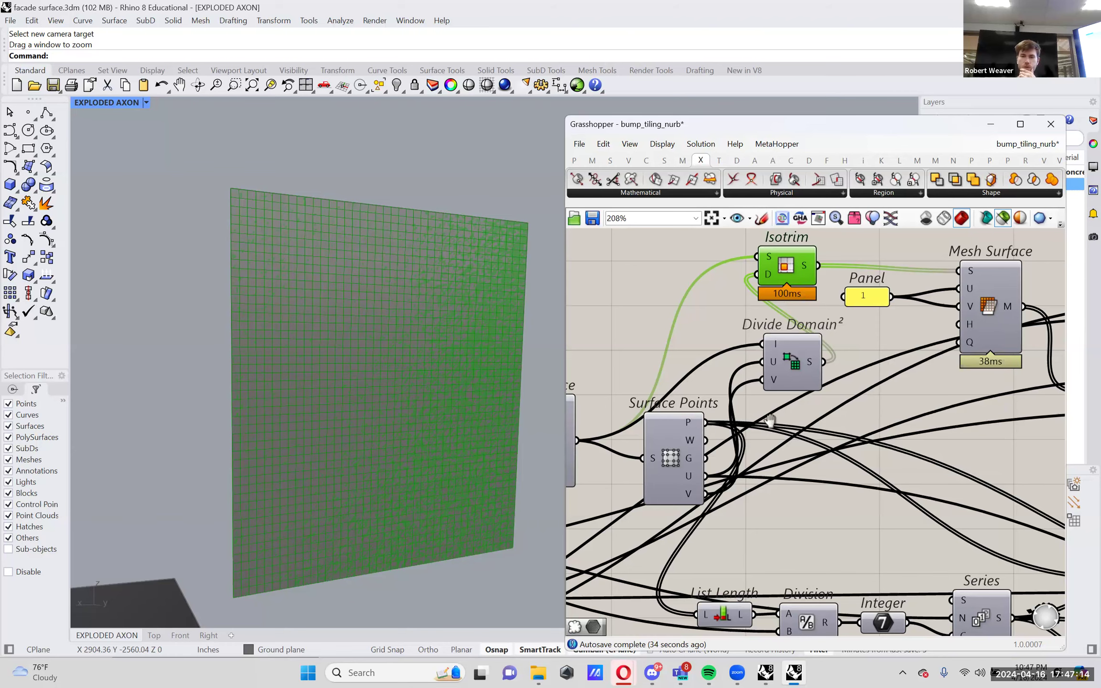
right_click_drag(770, 421, 879, 399)
mouse_move(664, 419)
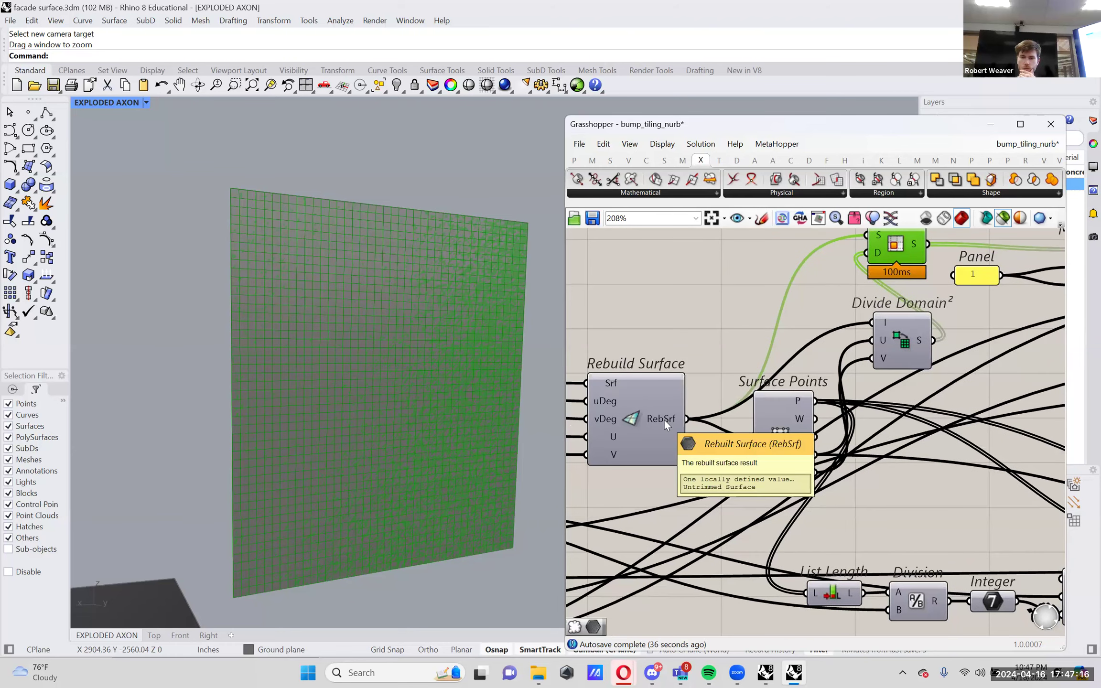
right_click_drag(935, 394, 878, 421)
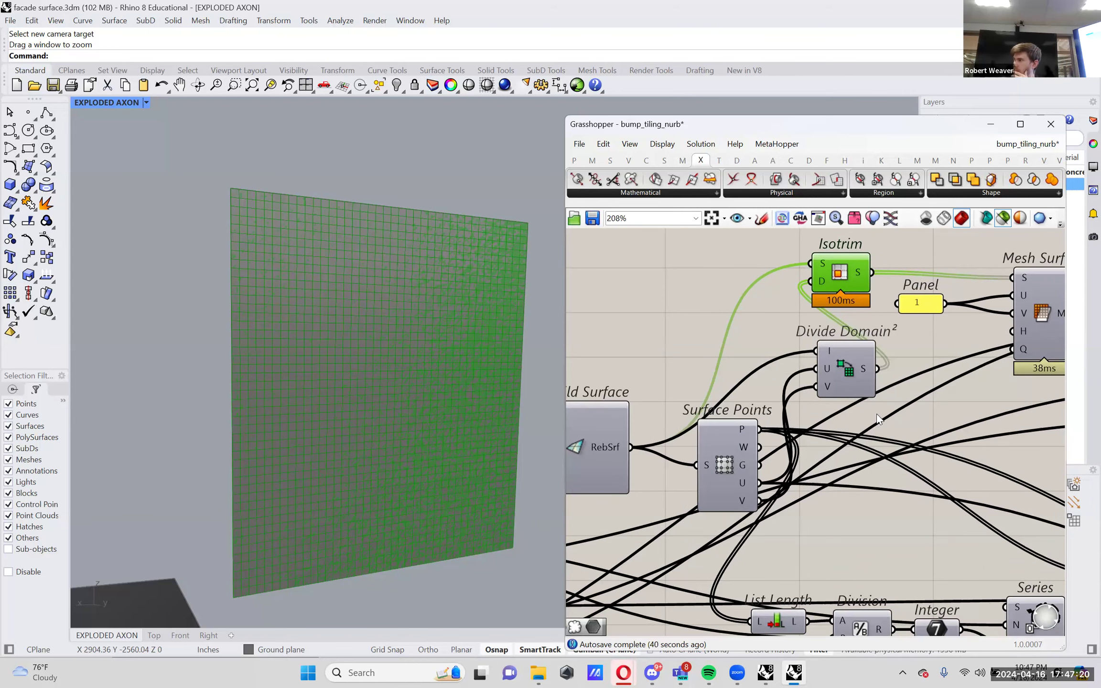
scroll(879, 405, "down", 4)
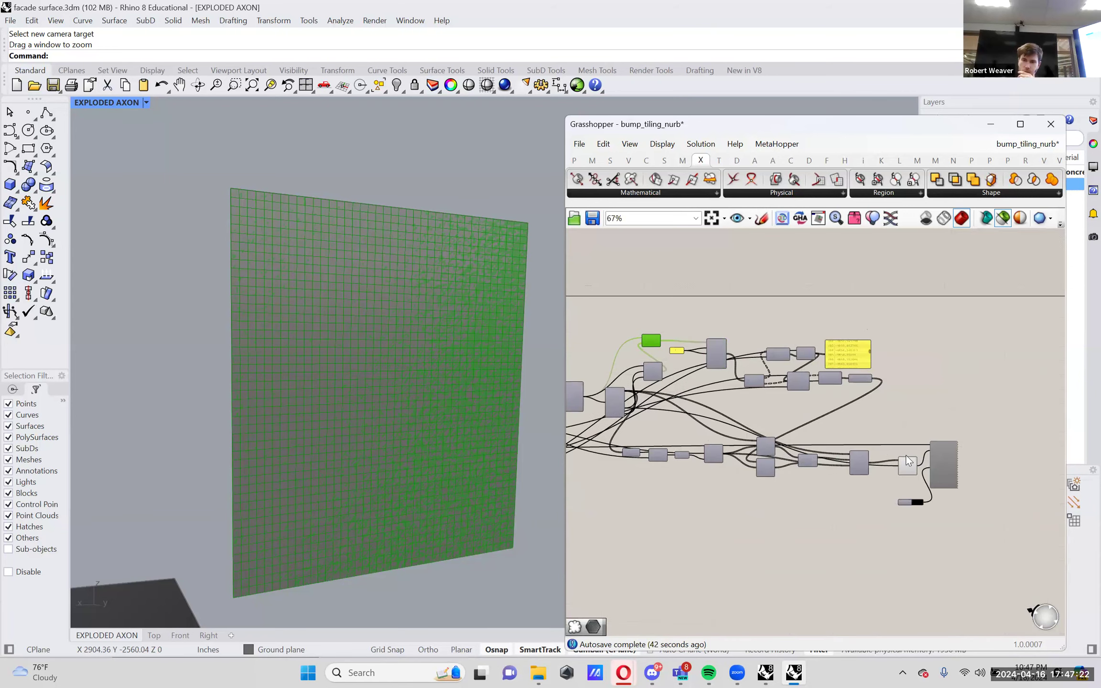
scroll(909, 478, "up", 2)
left_click(911, 481)
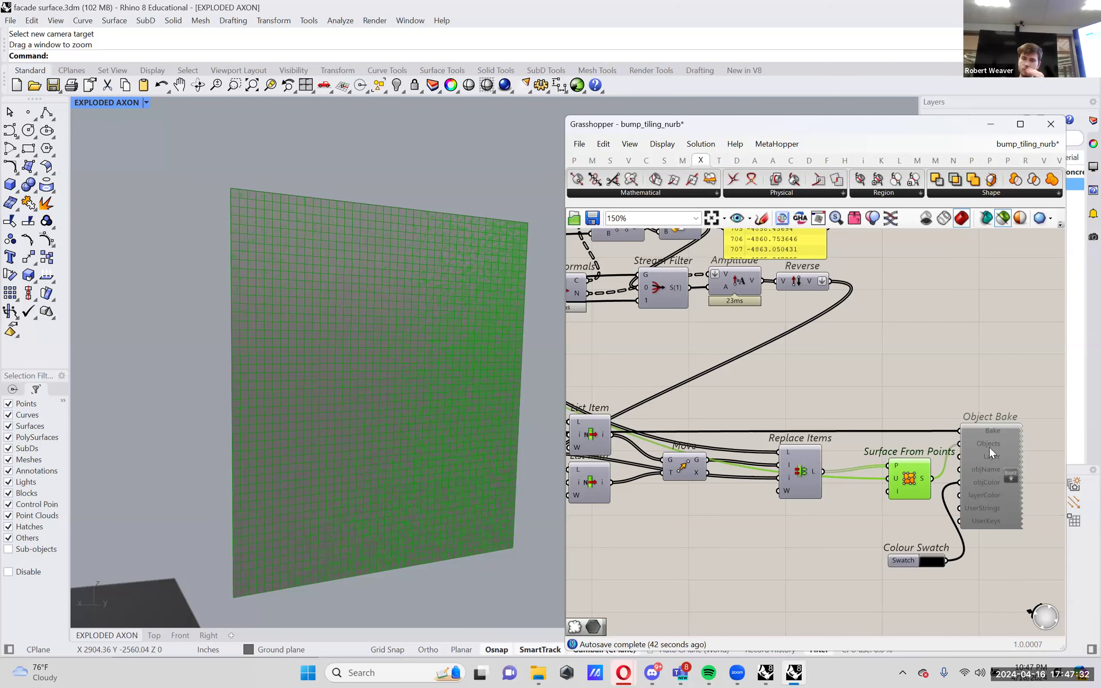
scroll(779, 395, "down", 4)
mouse_move(590, 353)
right_mouse_down()
mouse_move(883, 427)
mouse_move(896, 449)
mouse_move(767, 397)
right_mouse_up()
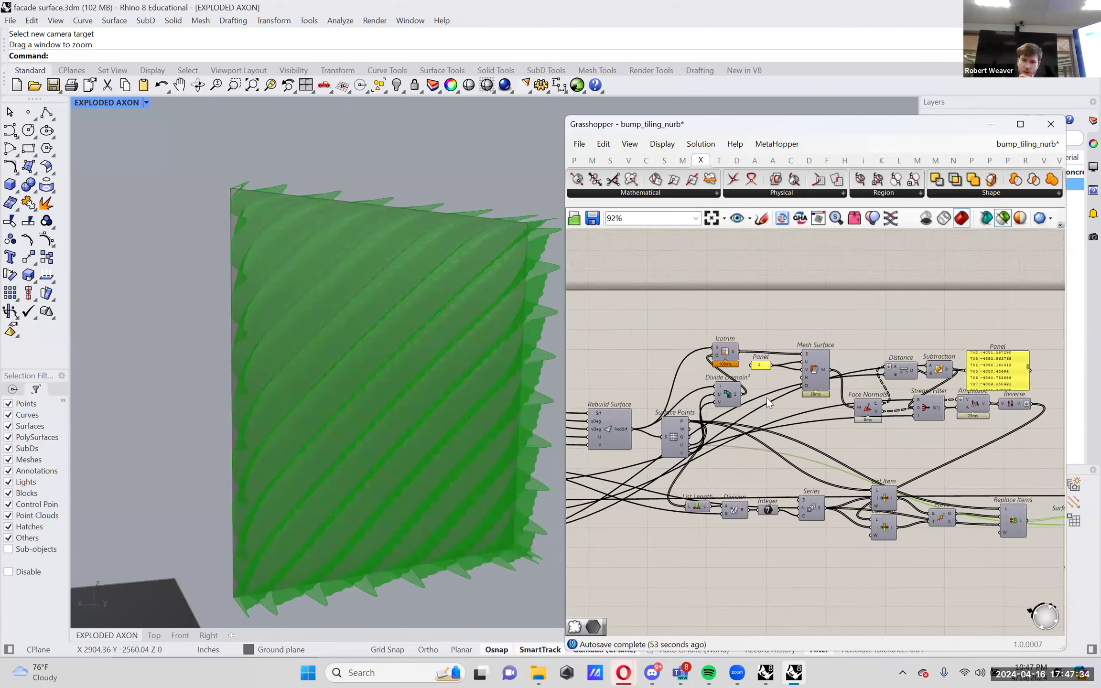
right_click_drag(437, 359, 376, 406)
scroll(455, 341, "down", 14)
scroll(470, 458, "up", 5)
scroll(404, 460, "up", 4)
scroll(466, 457, "down", 4)
scroll(303, 379, "down", 5)
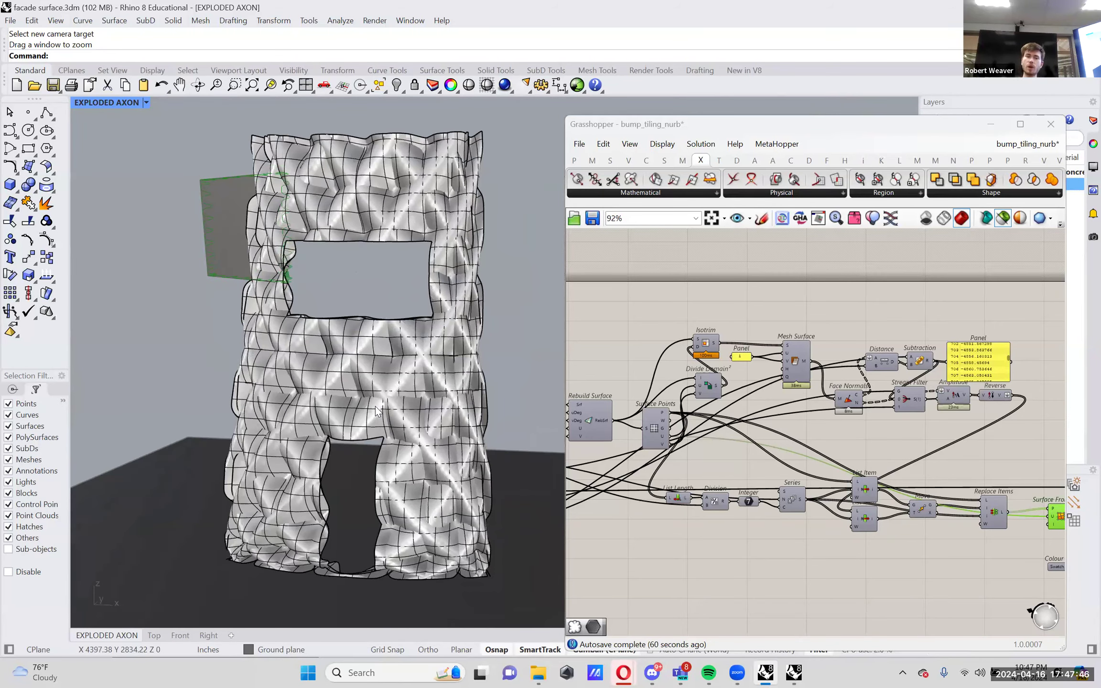
left_click(386, 200)
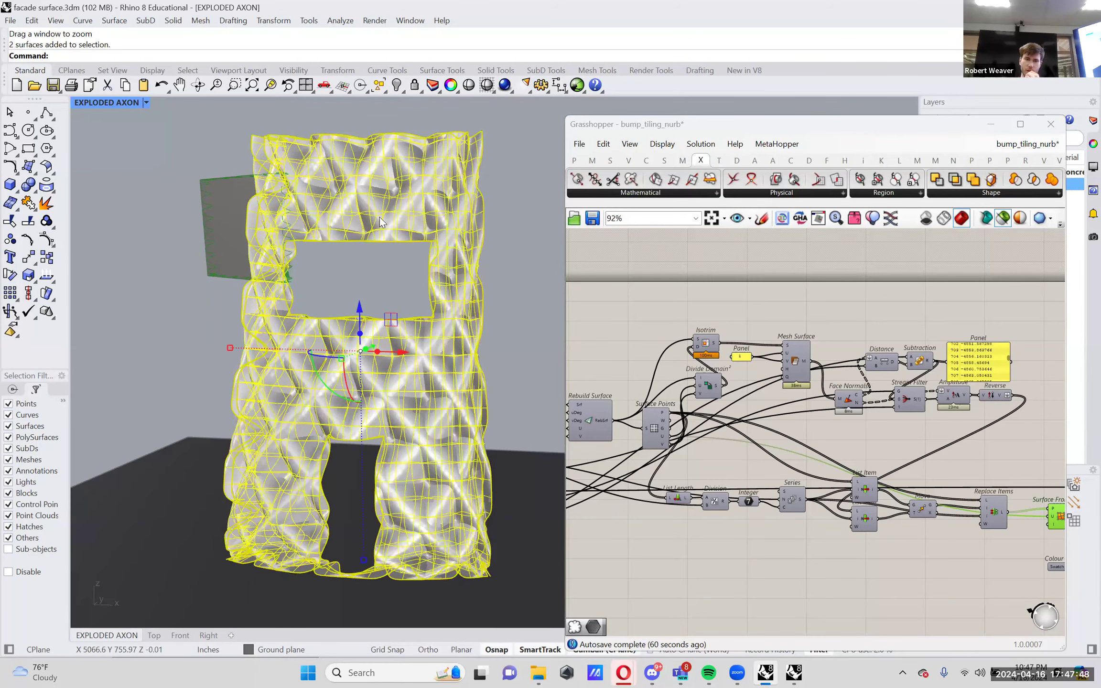
left_click_drag(400, 351, 241, 345)
key("ctrl+z")
right_click_drag(475, 309, 178, 269)
left_click(724, 332)
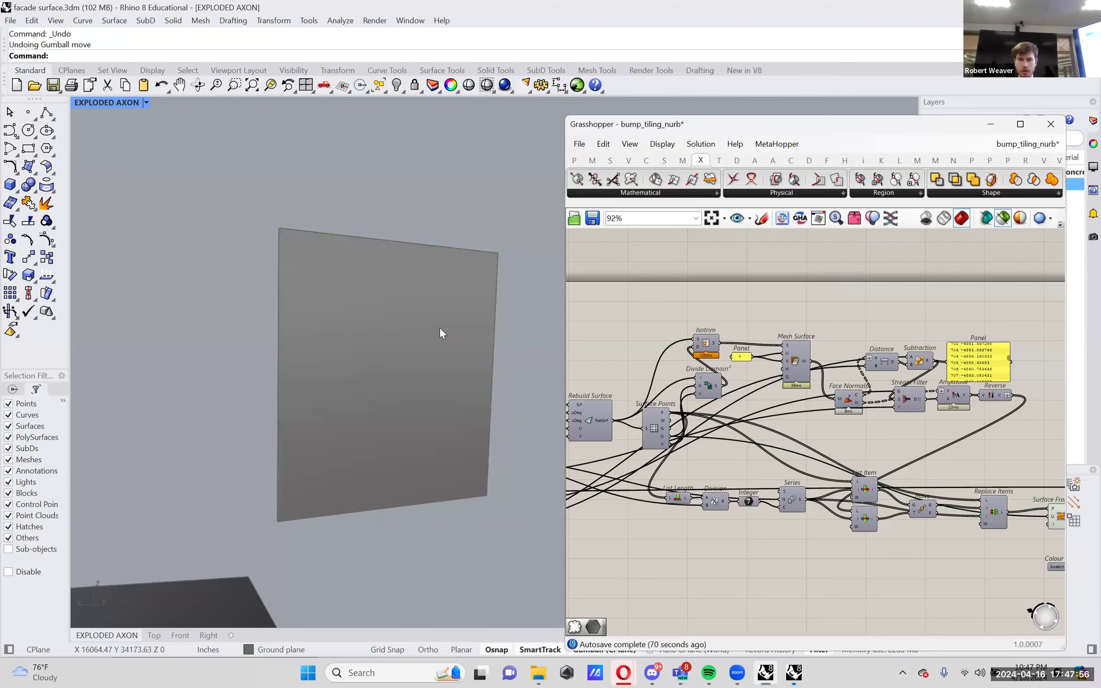
scroll(440, 331, "up", 4)
right_click_drag(1062, 519, 988, 516)
left_click(987, 514)
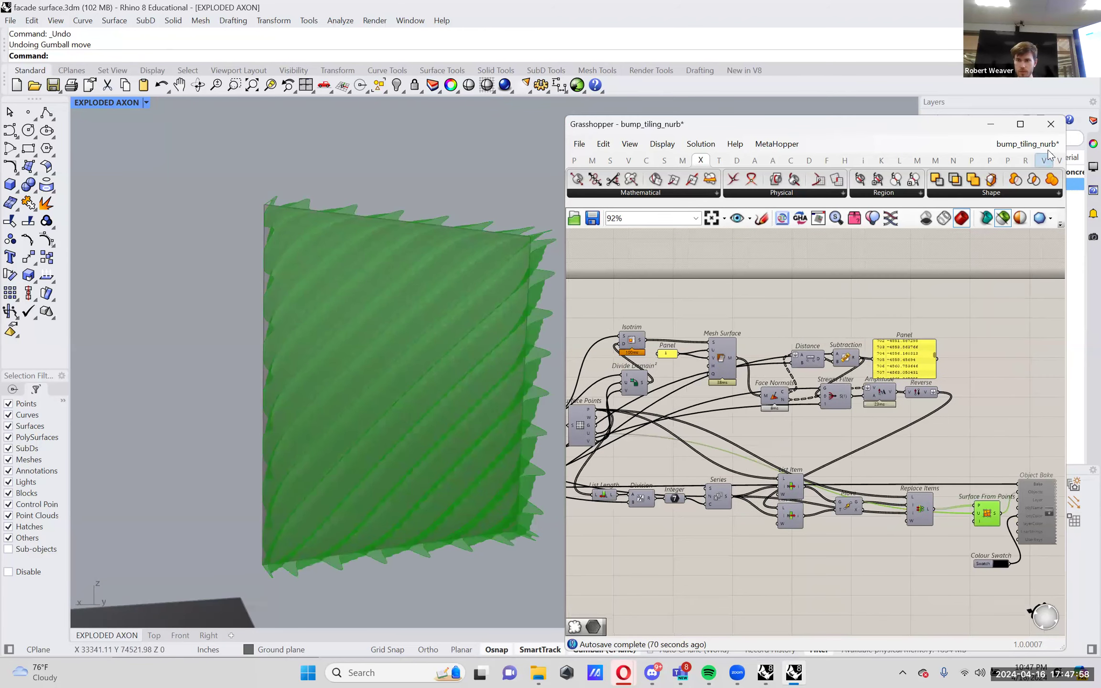
- Make the Selected preview colour a fully opaque bright green (value 75, alpha 255)
left_click(1026, 219)
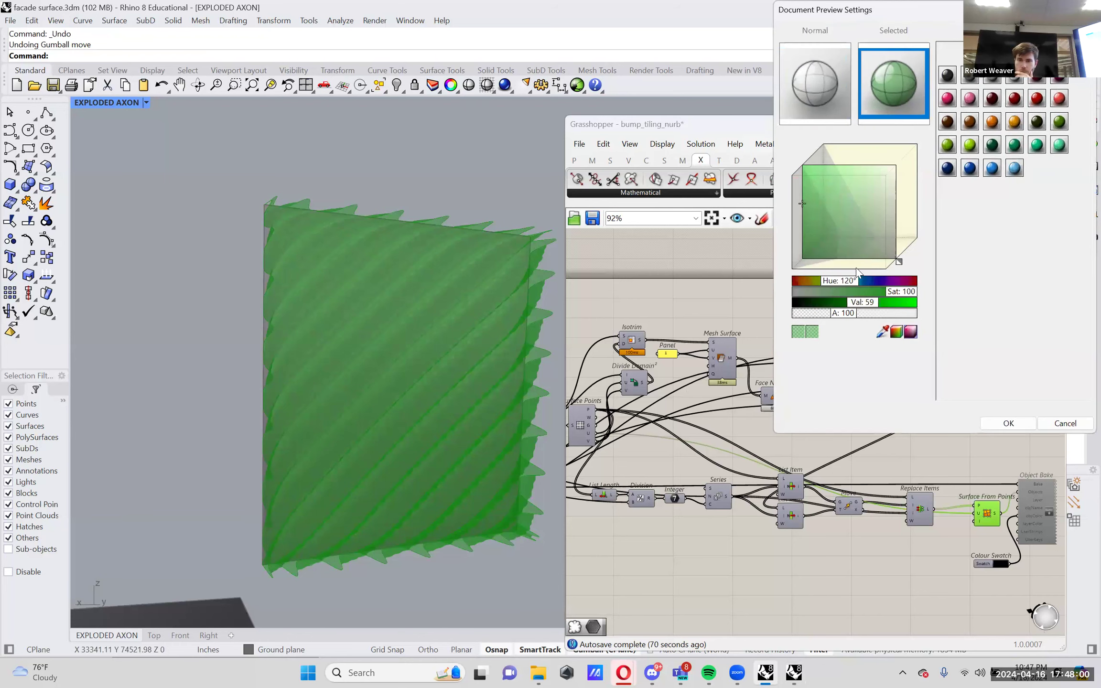
left_click_drag(864, 302, 936, 312)
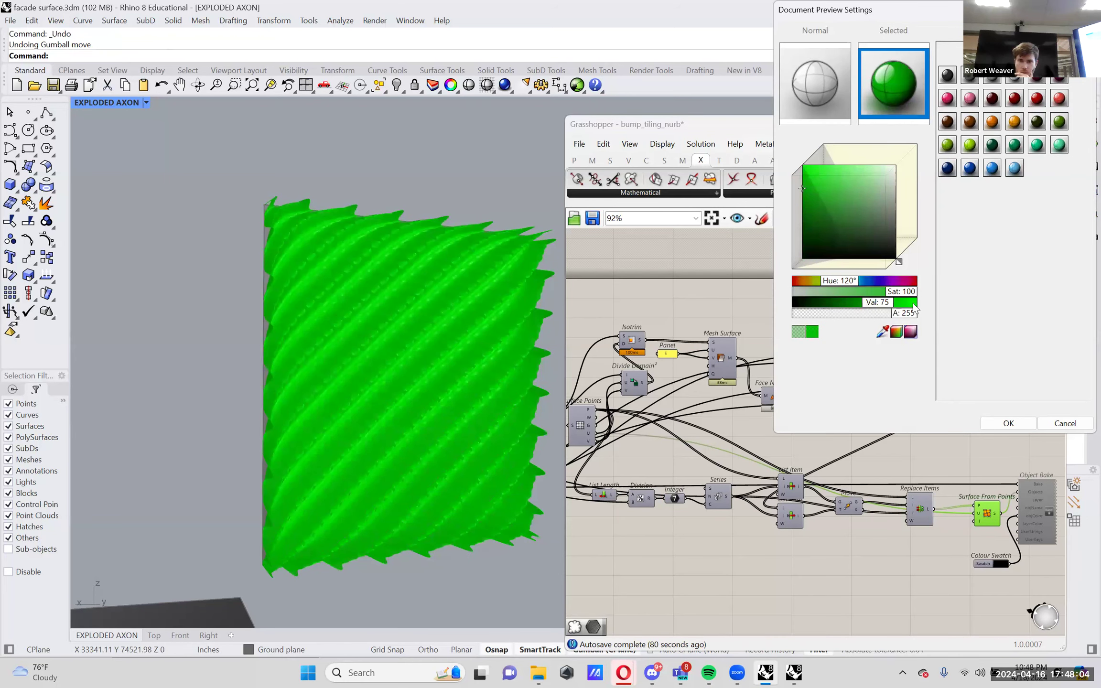
left_click(1007, 423)
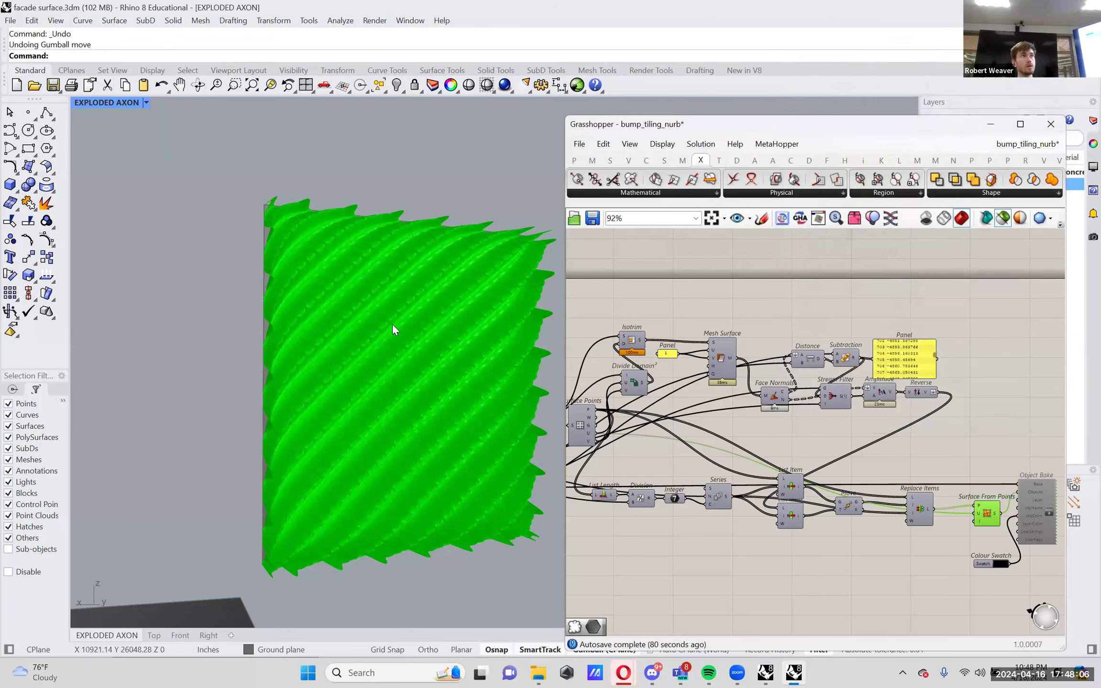
right_click_drag(378, 336, 459, 393)
right_click_drag(459, 393, 308, 329, "shift")
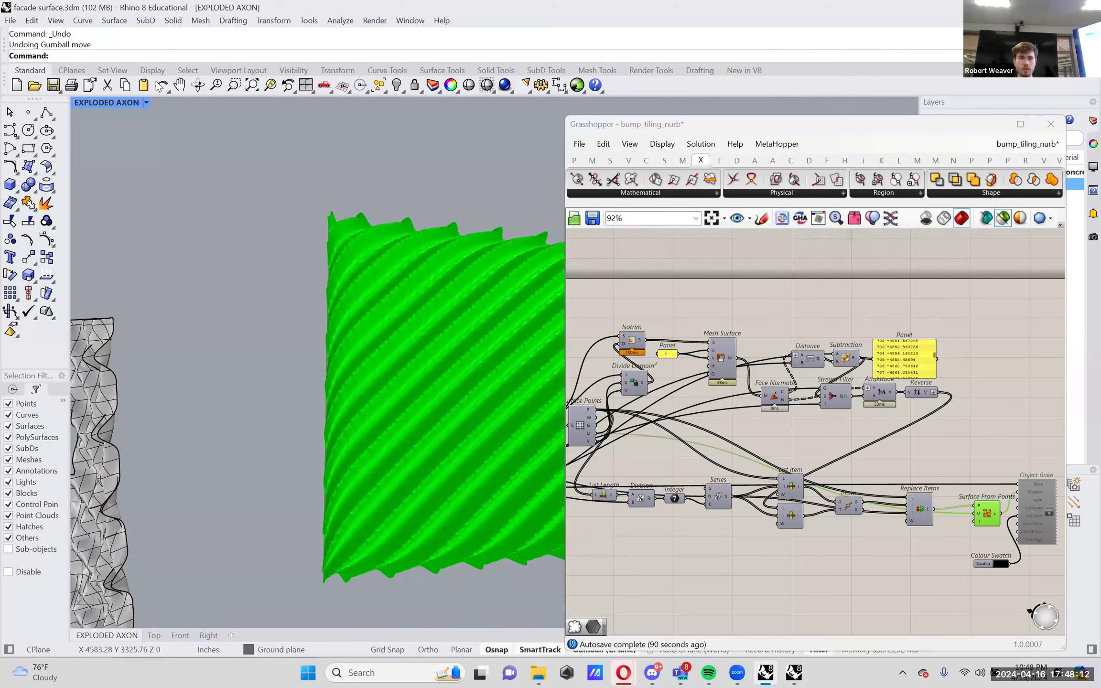
right_click(233, 86)
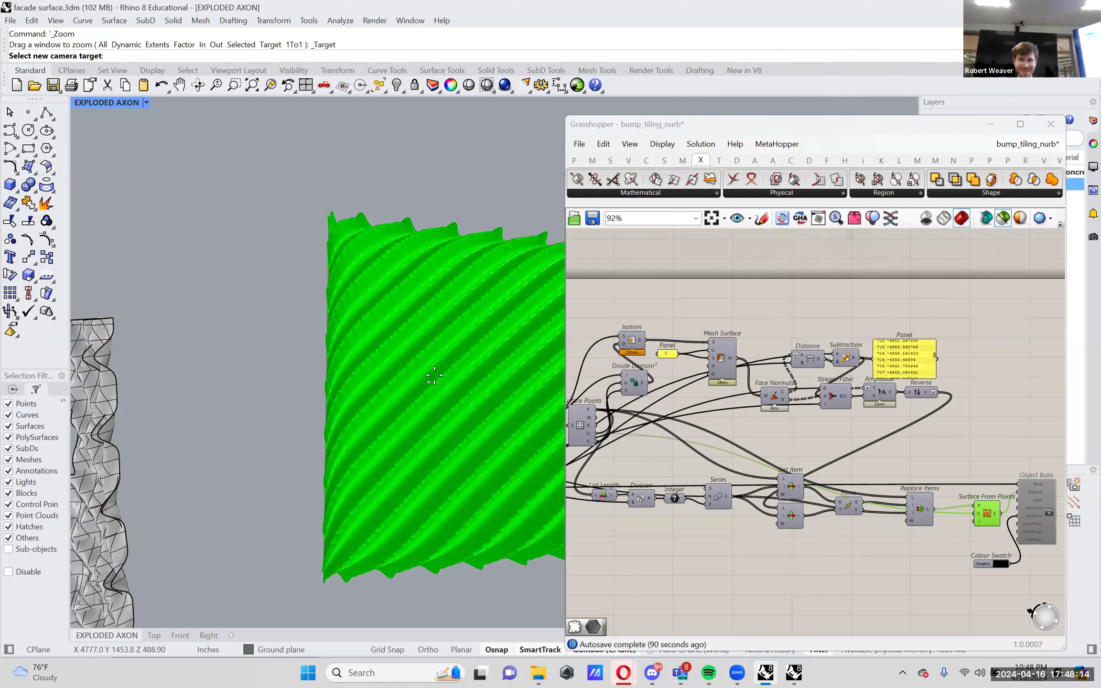
- Zoom onto the green surface, then preview Divide Domain², Surface Points and the Isotrim sub-surfaces
left_click(502, 416)
mouse_move(342, 368)
right_mouse_down()
mouse_move(393, 401)
mouse_move(385, 363)
mouse_move(321, 356)
mouse_move(337, 425)
mouse_move(359, 371)
mouse_move(340, 373)
right_mouse_up()
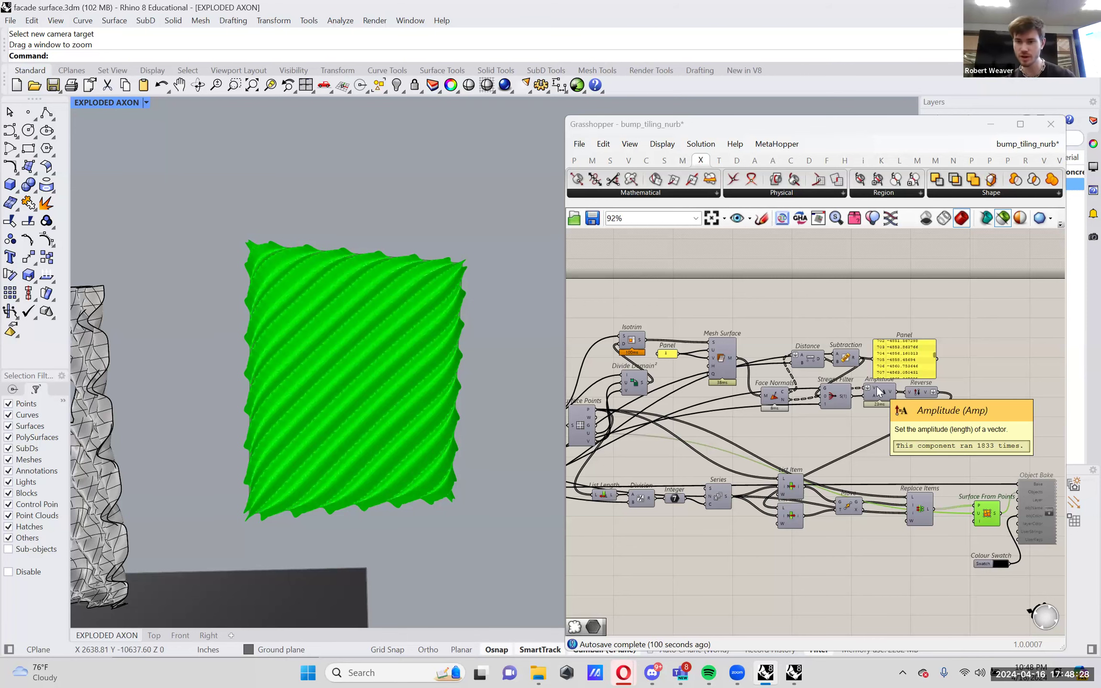
scroll(811, 399, "up", 3)
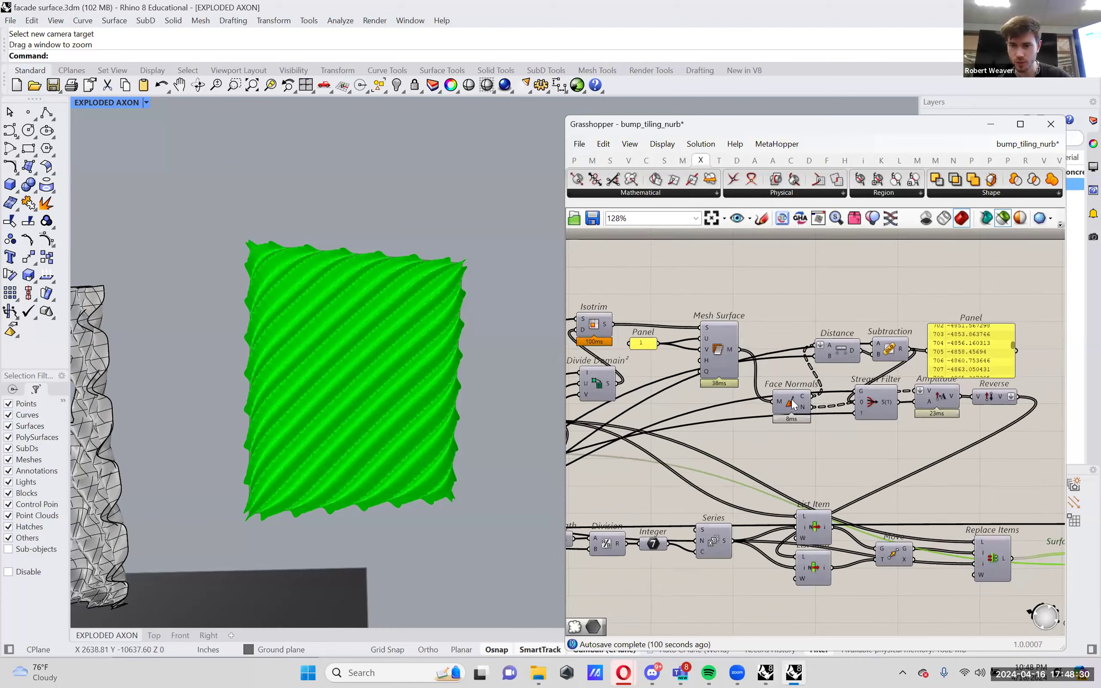
right_click_drag(799, 396, 898, 382)
scroll(700, 370, "up", 3)
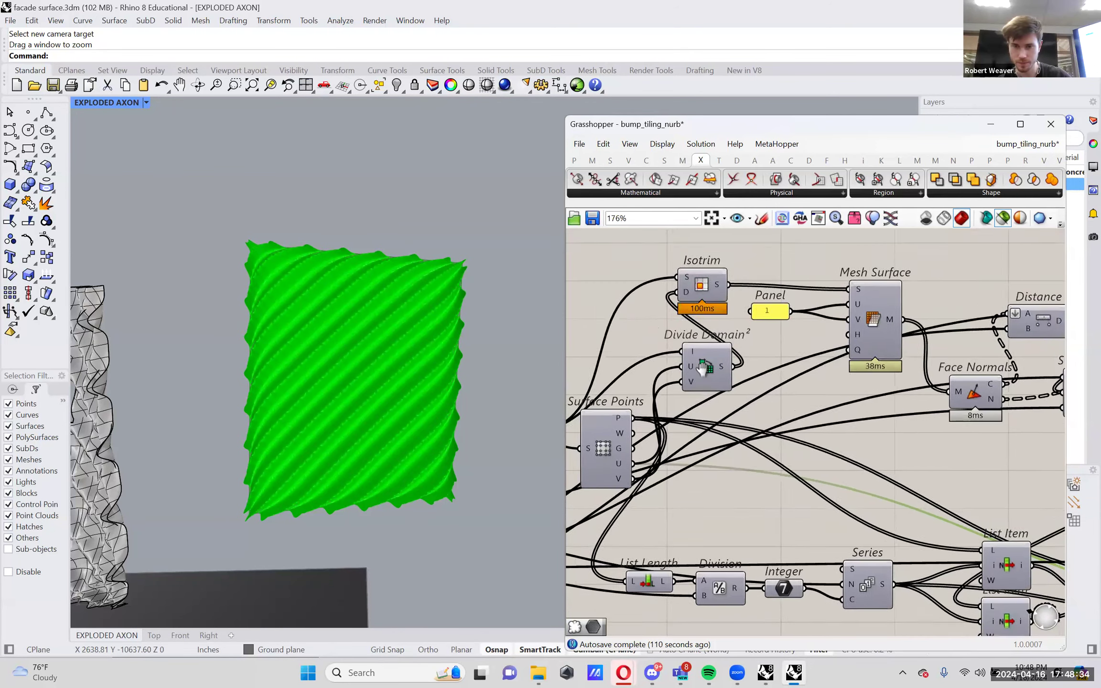
left_click(812, 386)
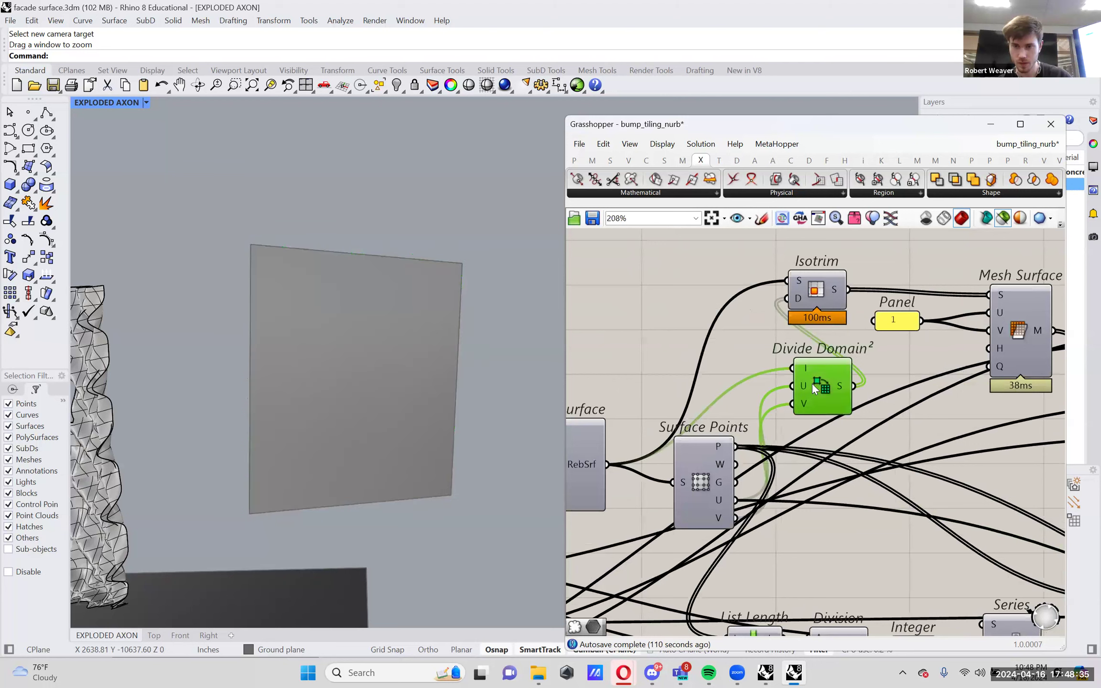
left_click(712, 480)
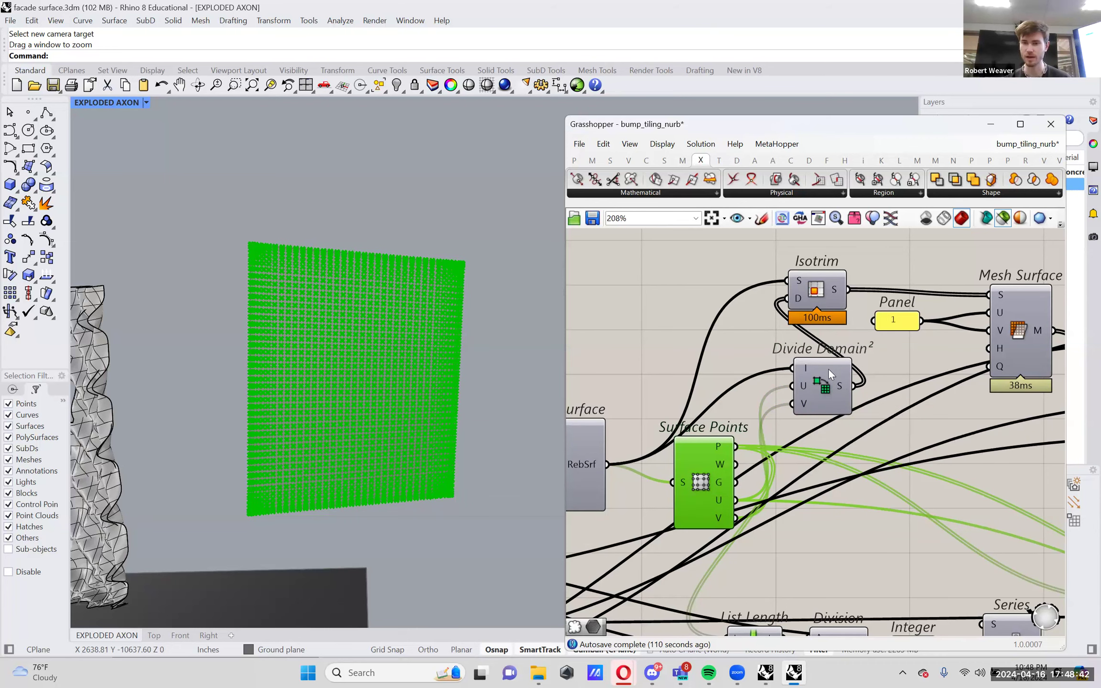
left_click(818, 290)
scroll(424, 304, "up", 5)
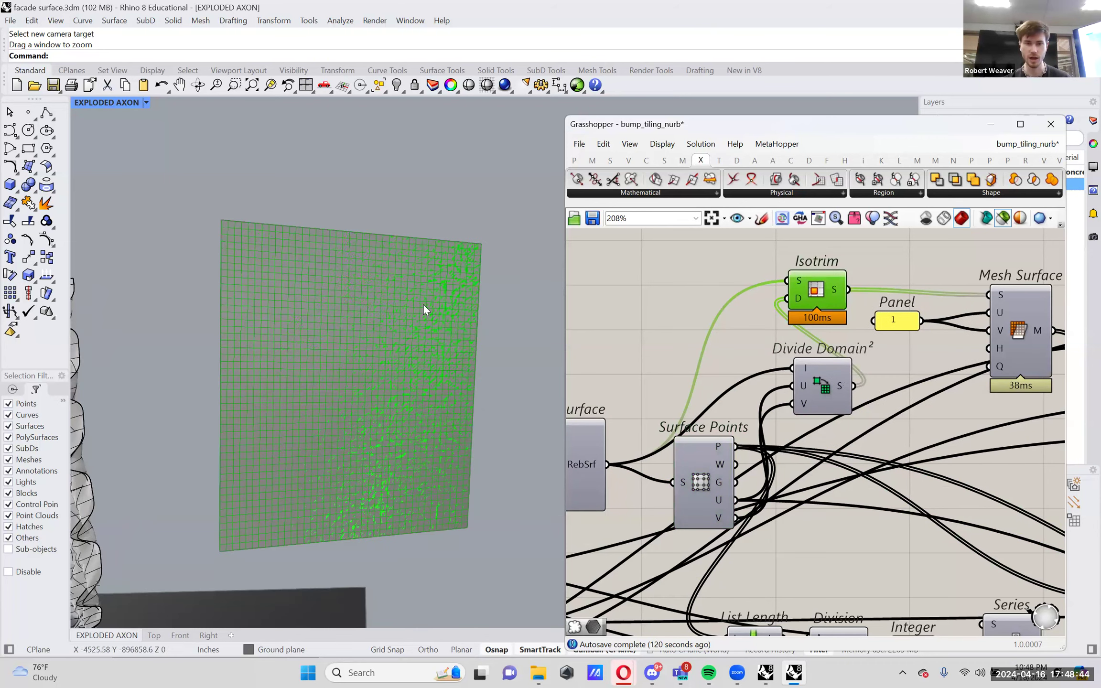
scroll(419, 326, "up", 3)
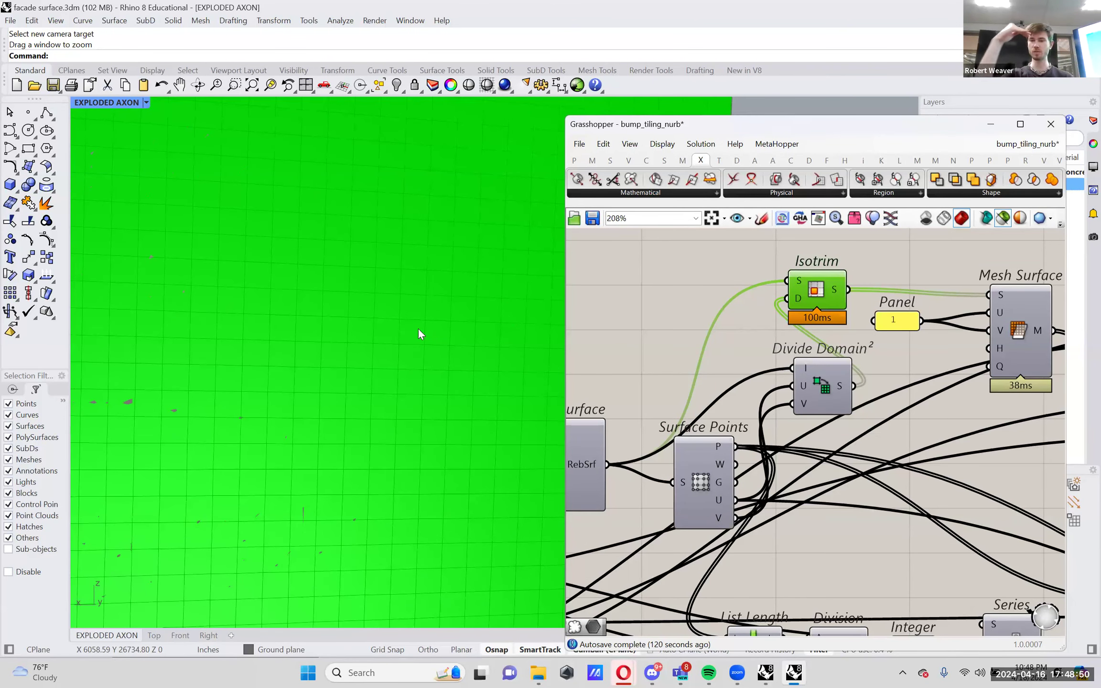
scroll(441, 416, "down", 2)
scroll(755, 388, "down", 4)
right_click_drag(1061, 407, 898, 384)
scroll(899, 388, "up", 2)
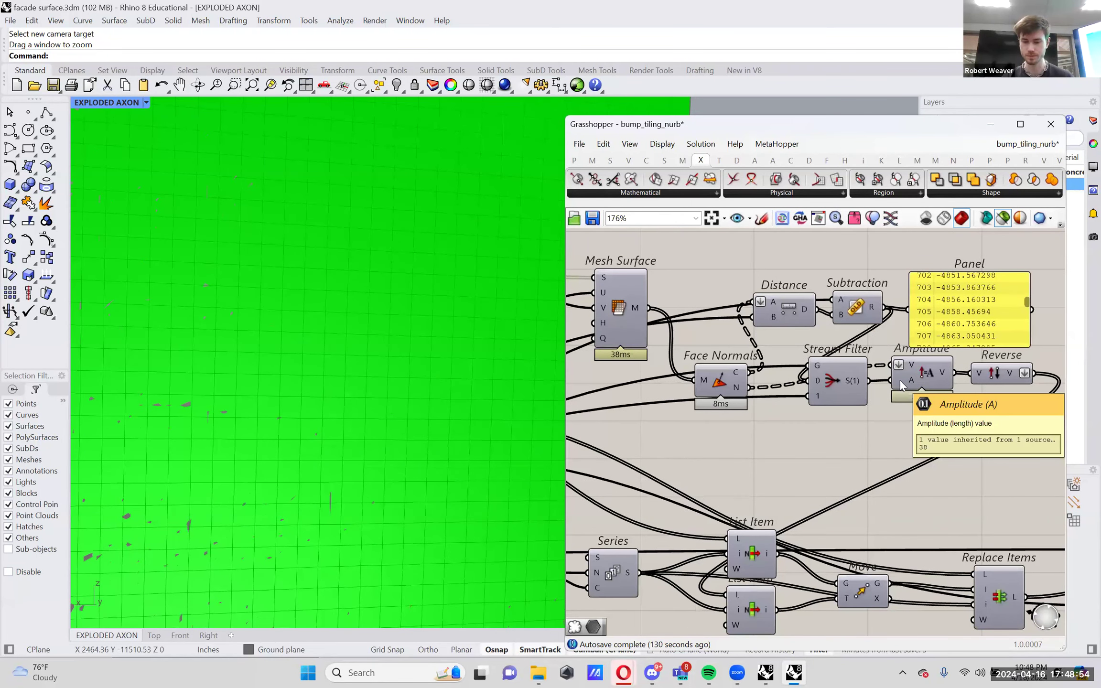
right_click_drag(896, 416, 881, 416)
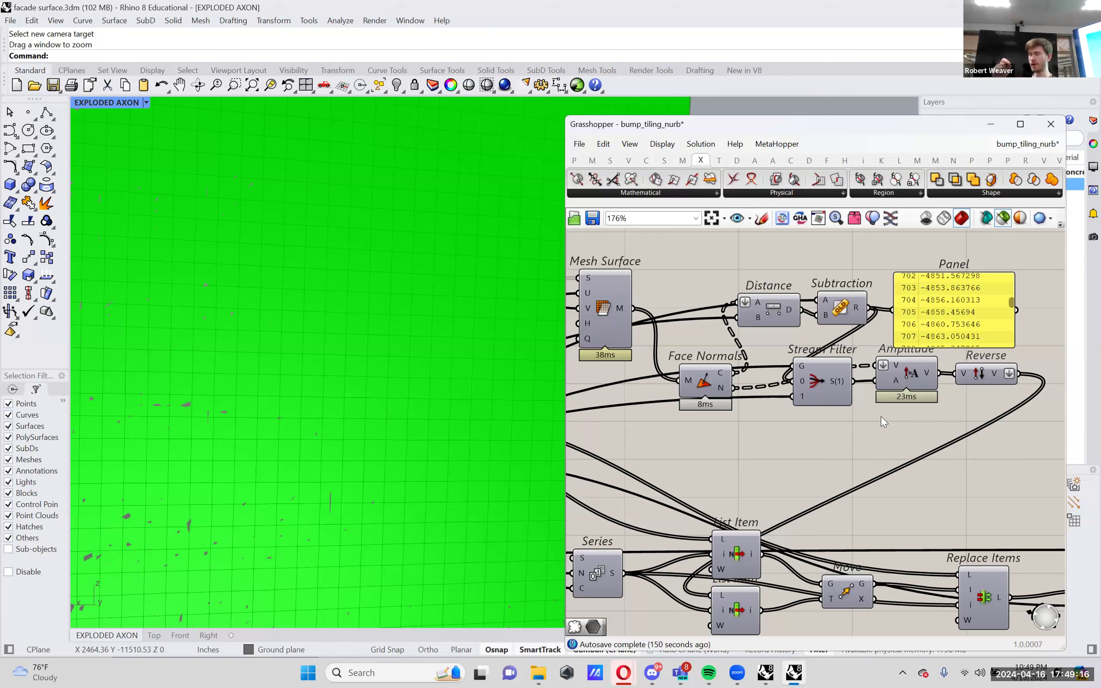
scroll(884, 406, "down", 4)
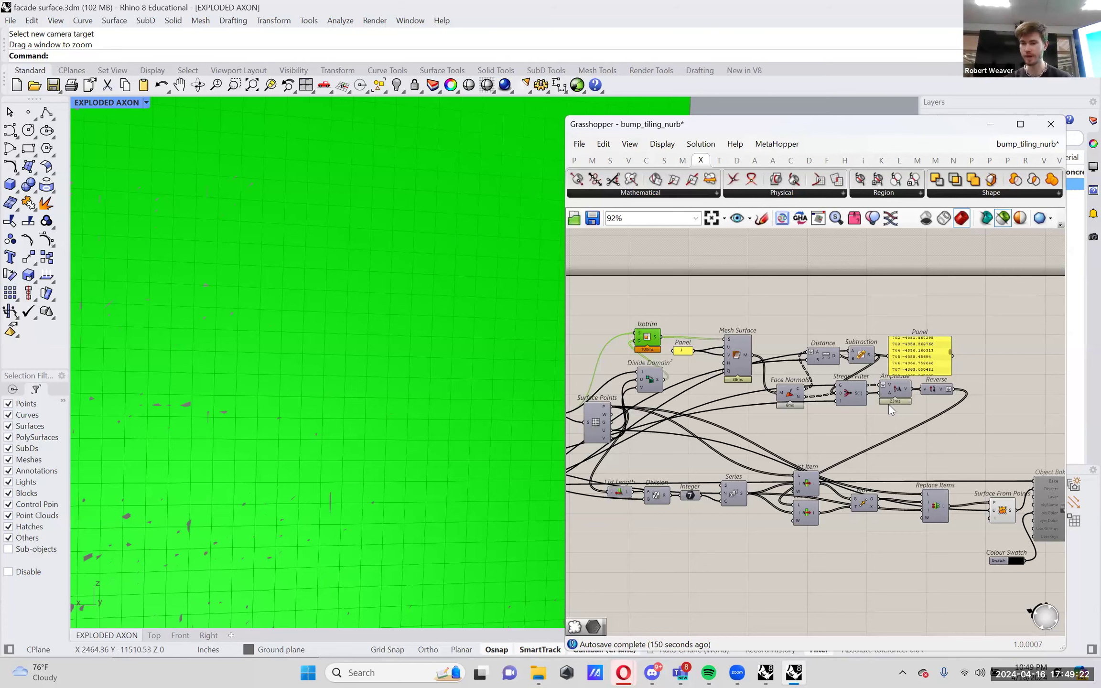
- Select the attractor point and drag it beside the facade panel, bringing amplitudes to about -55
scroll(842, 417, "up", 2)
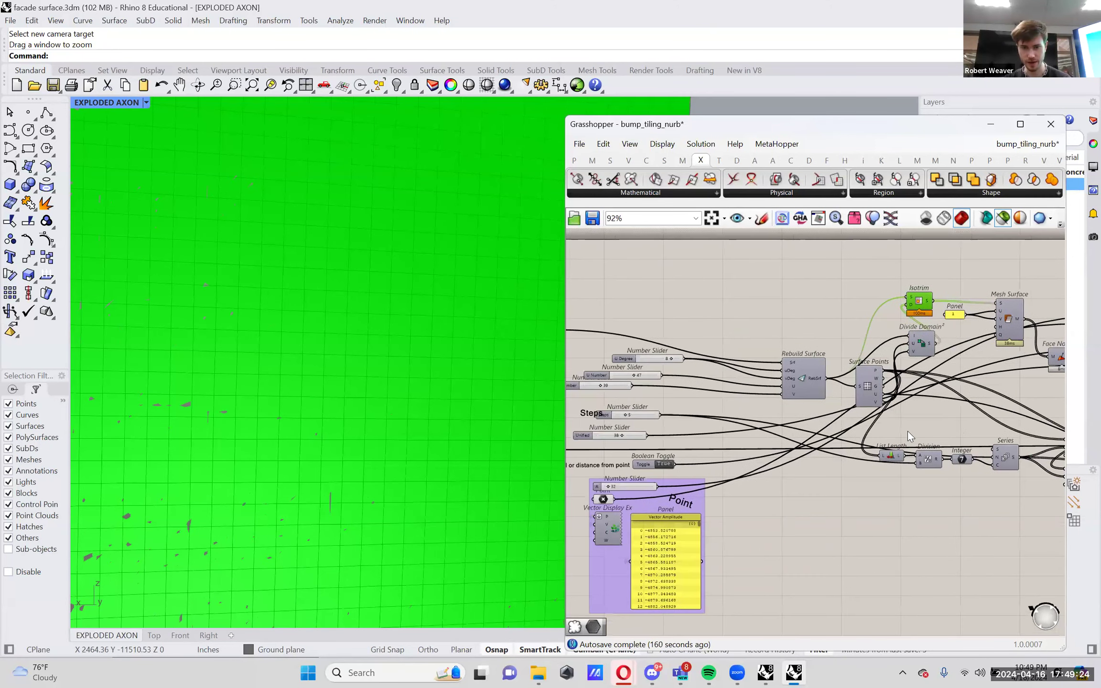
scroll(681, 523, "up", 2)
left_click(675, 474)
scroll(425, 419, "down", 12)
right_click_drag(425, 421, 408, 468)
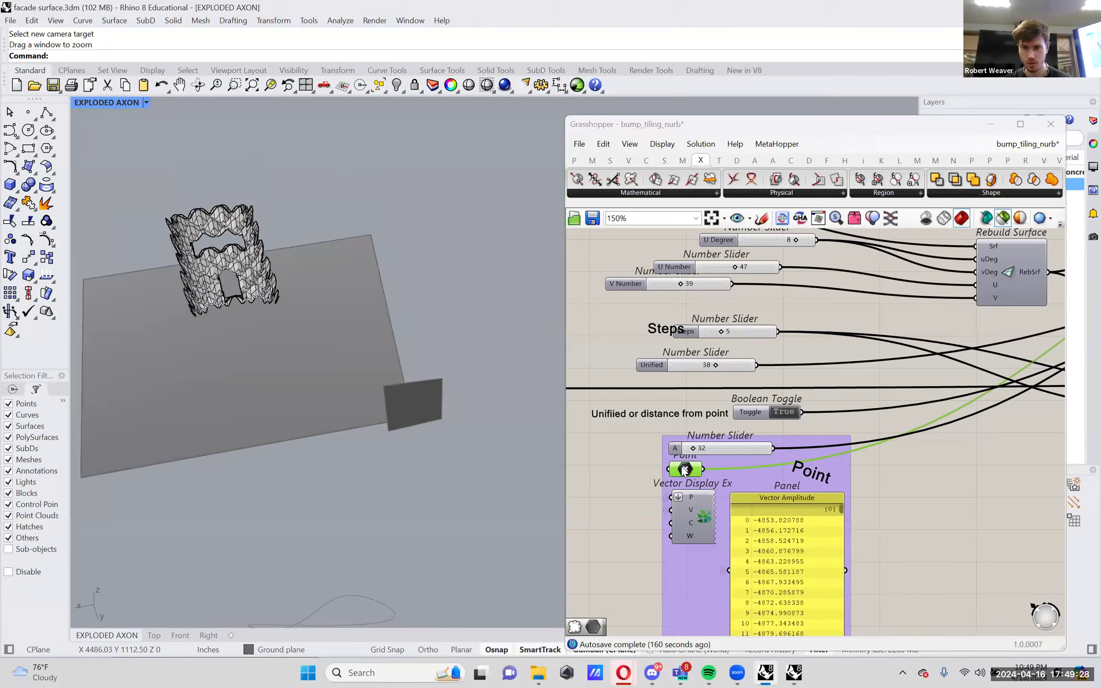
mouse_move(685, 471)
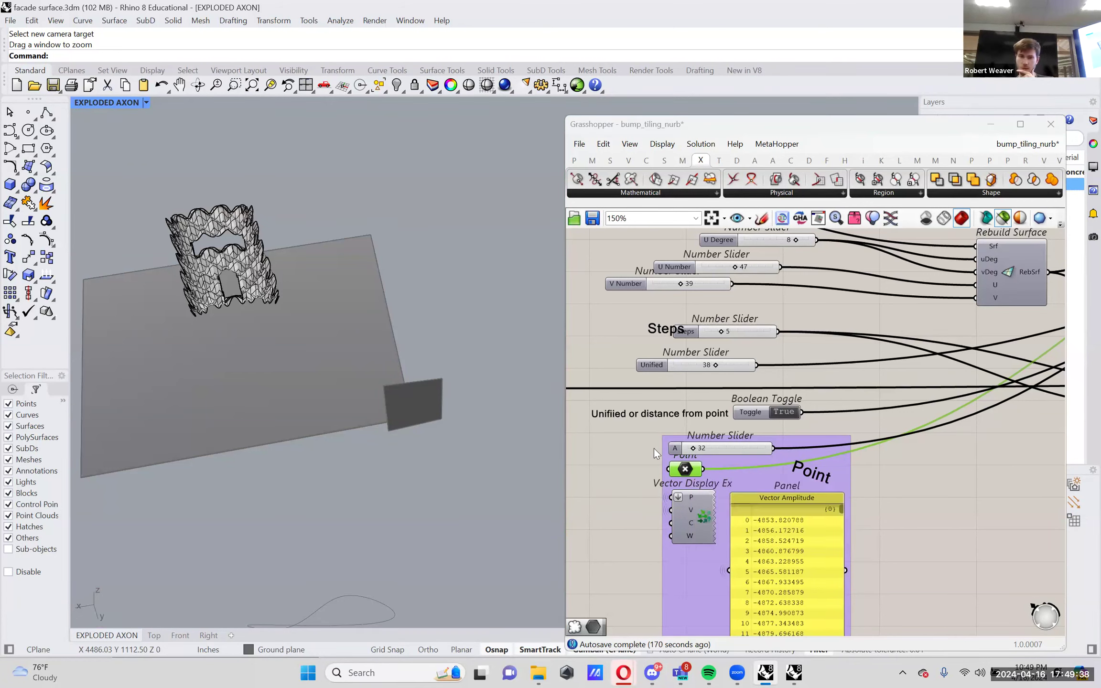
scroll(364, 342, "down", 10)
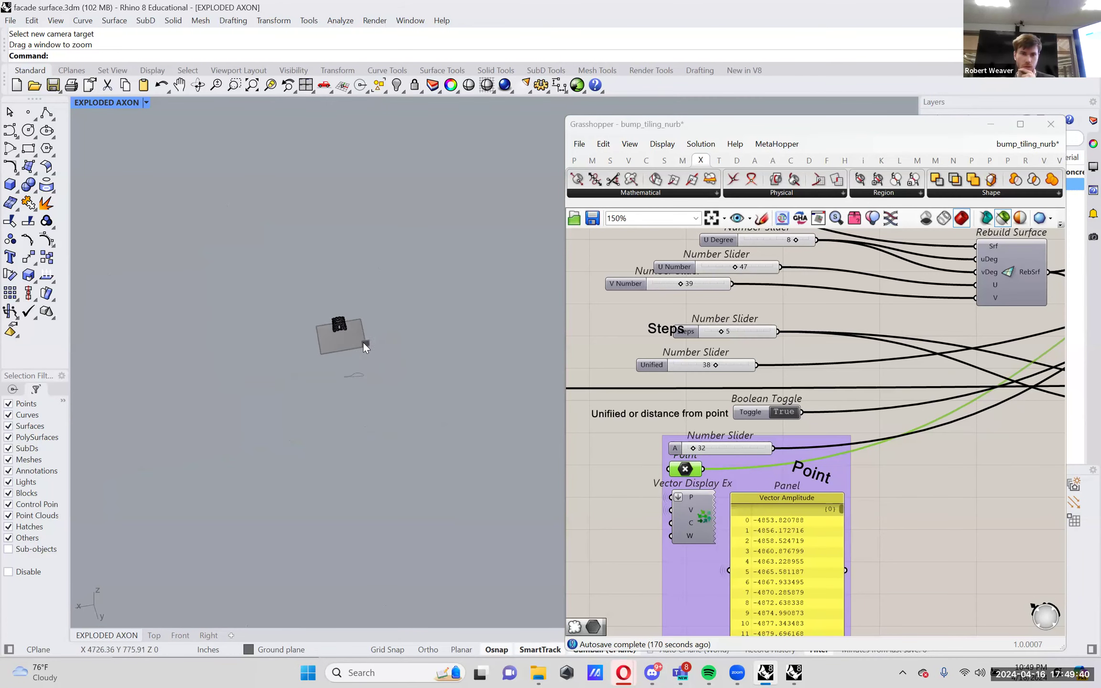
scroll(495, 300, "up", 2)
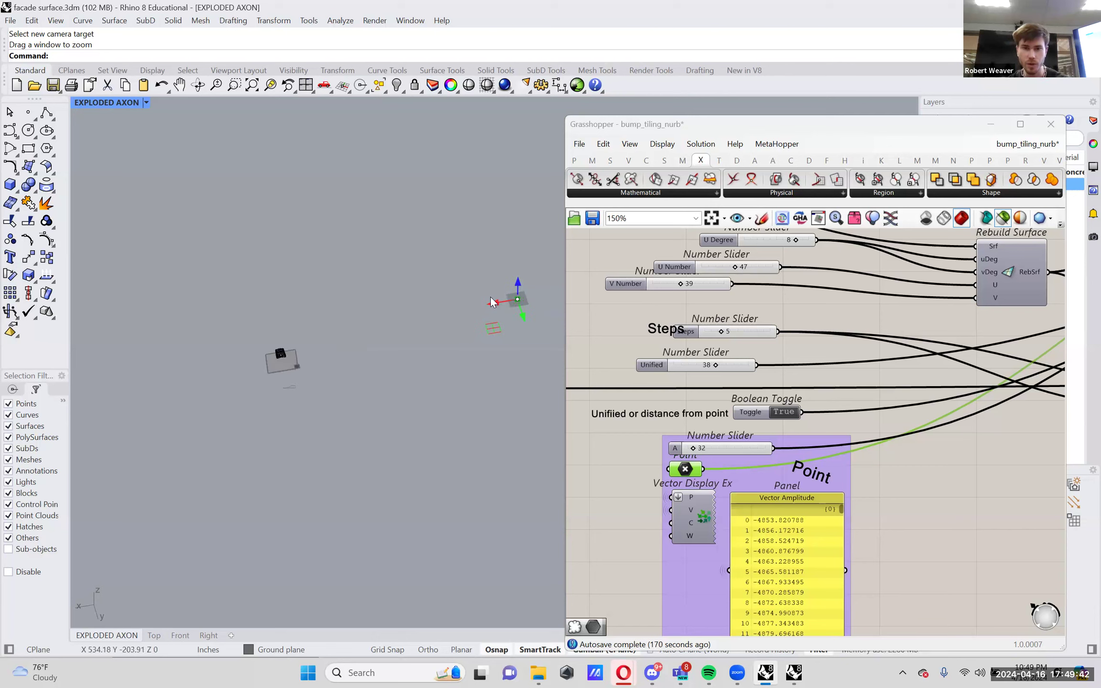
left_click_drag(498, 302, 339, 445)
scroll(279, 351, "up", 5)
right_click_drag(340, 445, 275, 611)
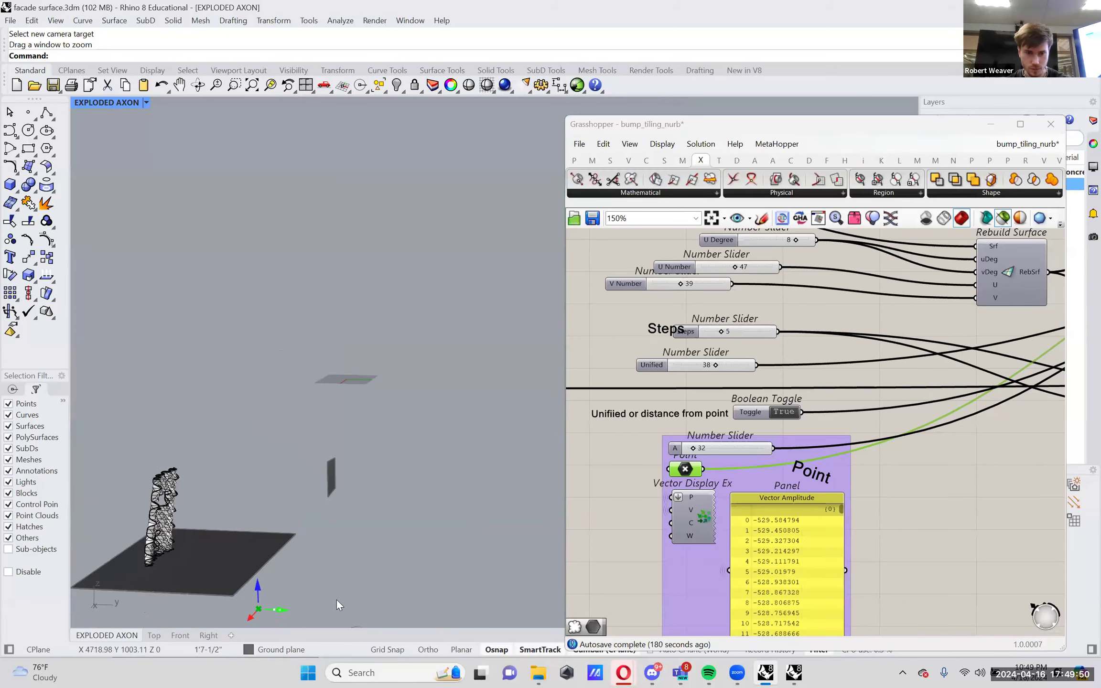
- Inspect the small panel and preview the ridged Surface From Points result
scroll(339, 459, "up", 5)
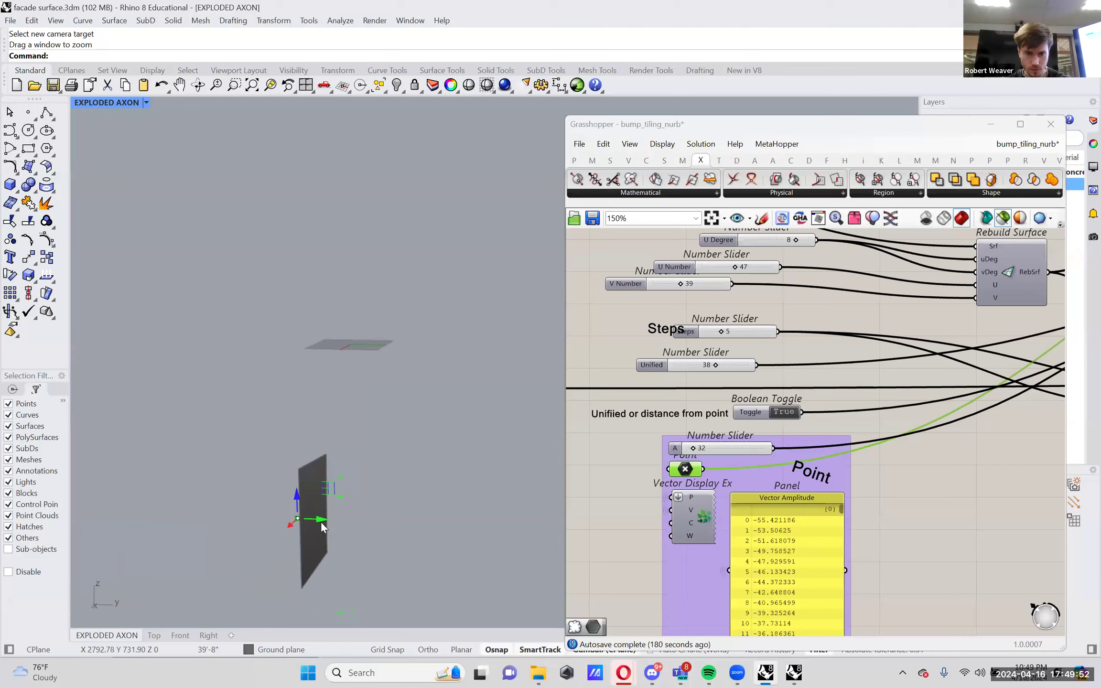
right_click_drag(385, 509, 224, 485)
scroll(716, 488, "down", 5)
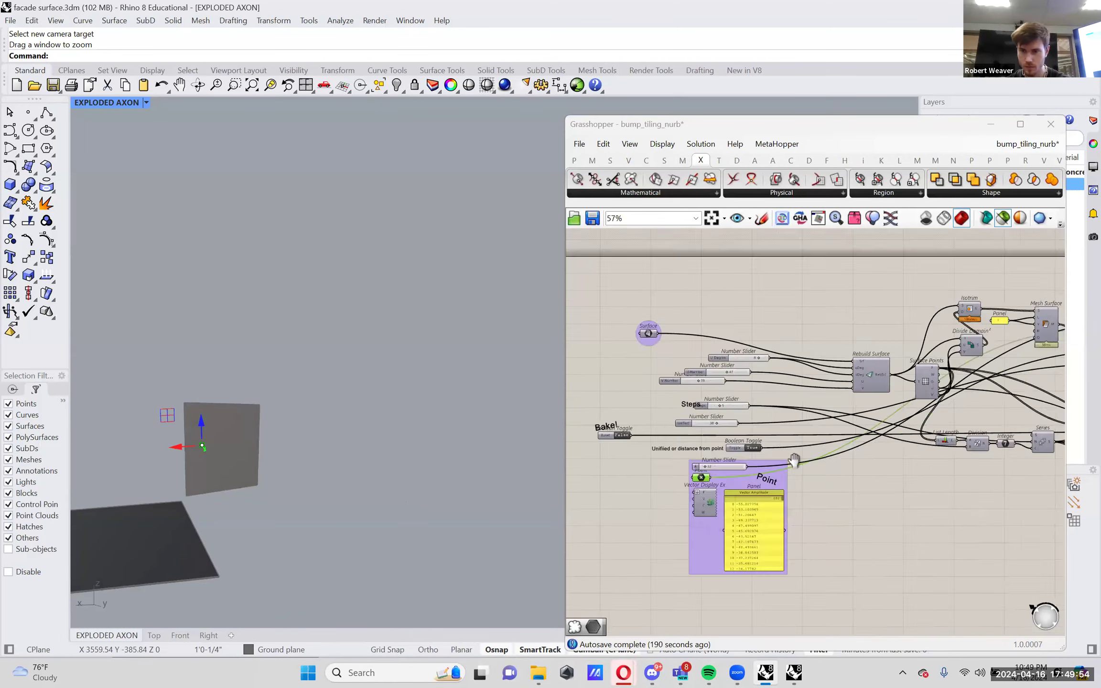
right_click_drag(1042, 450, 796, 461)
scroll(824, 466, "up", 5)
left_click(822, 468)
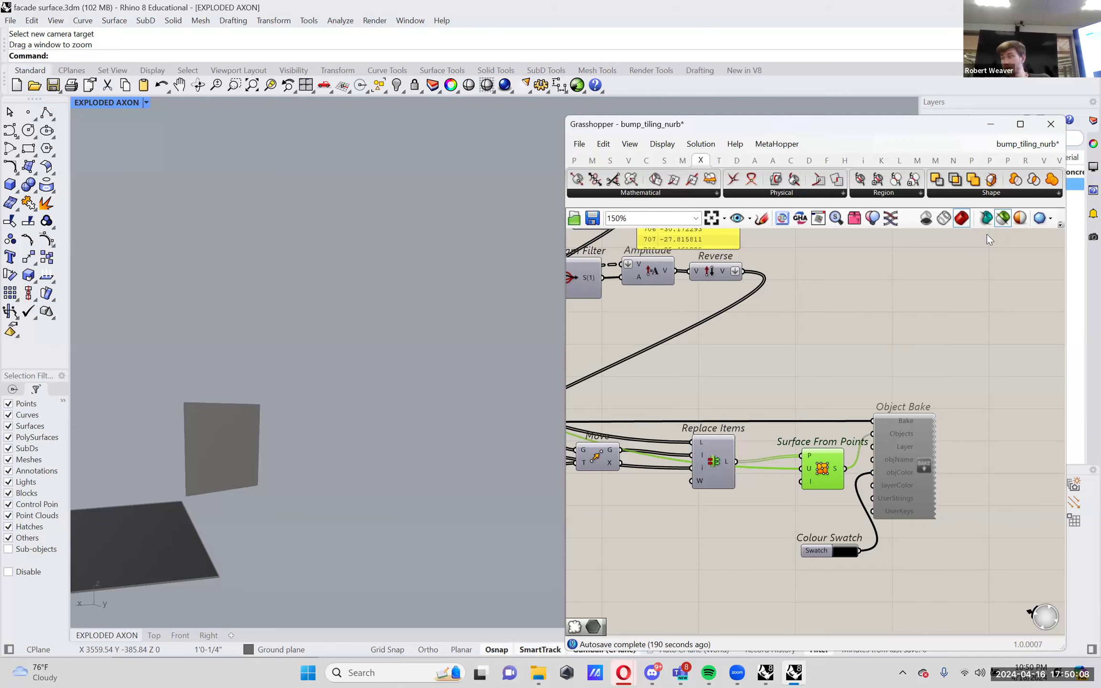
- View the ridged surface beside the facade, then reselect the attractor Point parameter
scroll(247, 438, "up", 5)
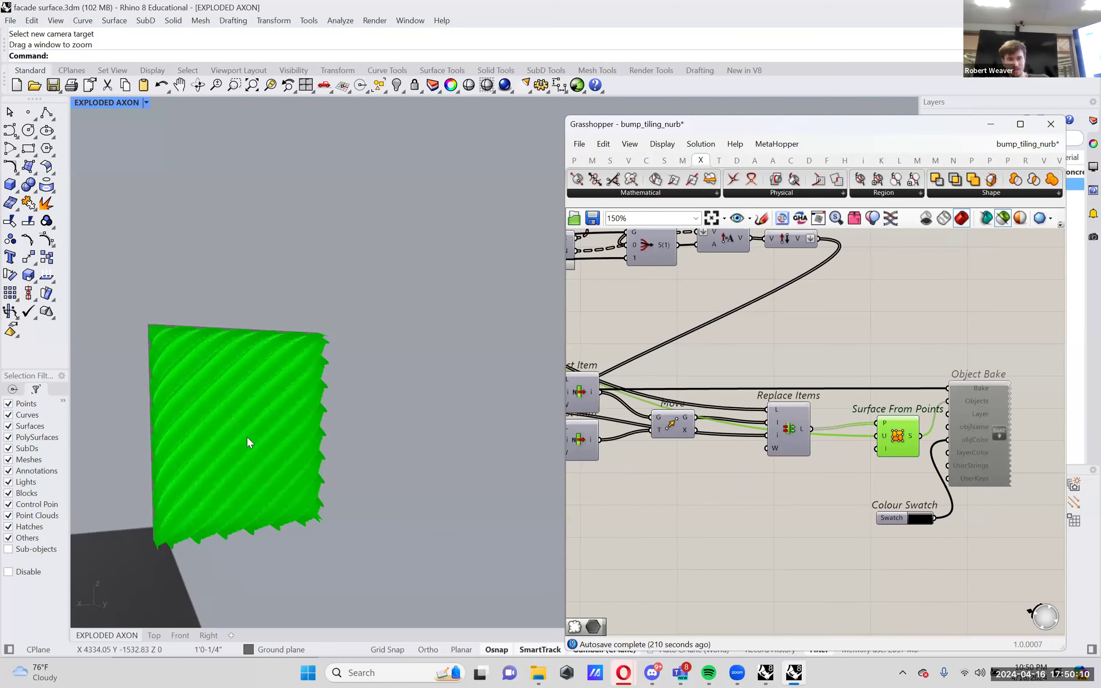
scroll(248, 442, "up", 5)
scroll(258, 442, "down", 8)
right_click_drag(258, 442, 258, 444)
scroll(813, 454, "down", 4)
right_click_drag(805, 454, 970, 455)
scroll(688, 437, "up", 4)
scroll(691, 437, "down", 2)
left_click(639, 439)
scroll(639, 438, "down", 1)
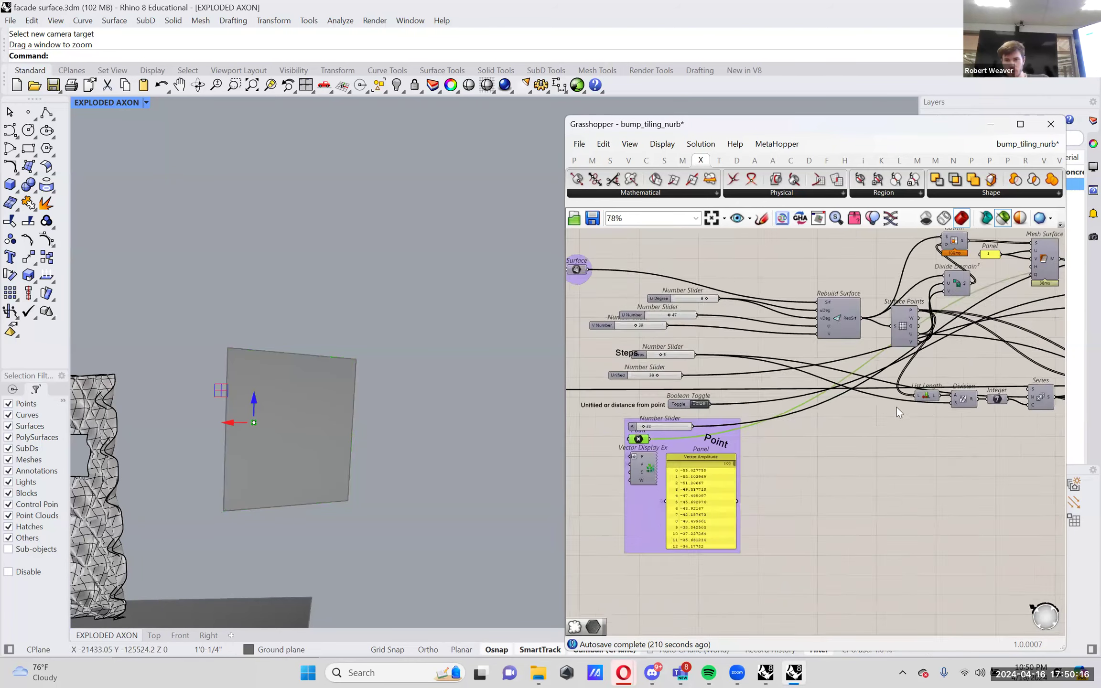
scroll(929, 343, "up", 6)
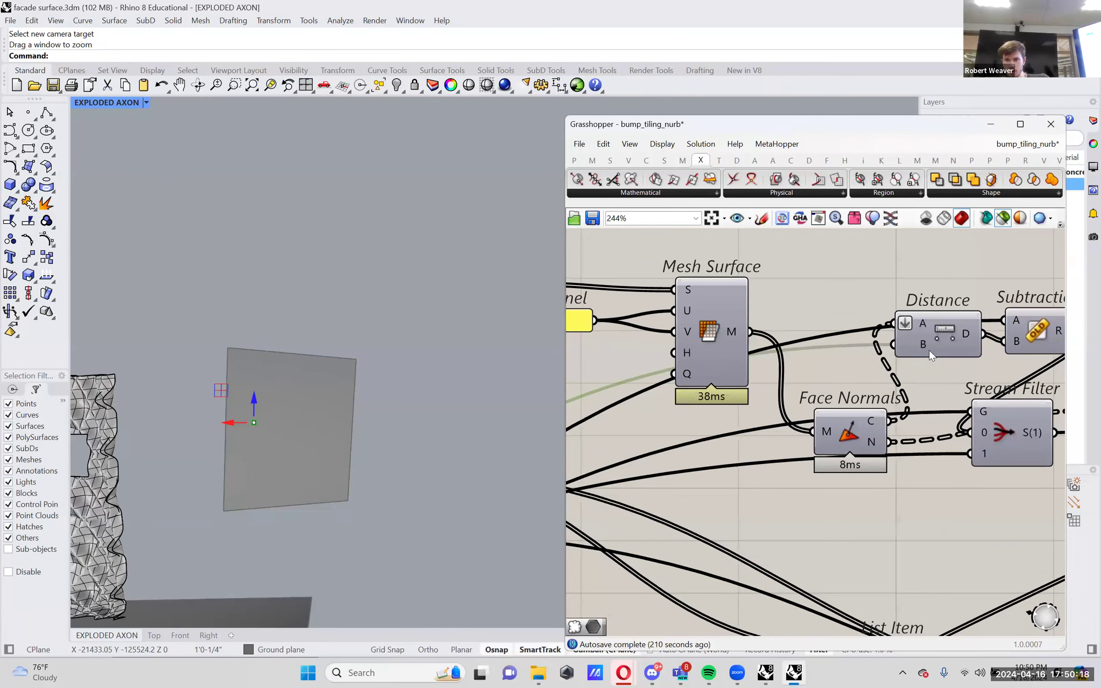
- Preview the face normals, Amplitude and reversed vectors on the facade
left_click(844, 428)
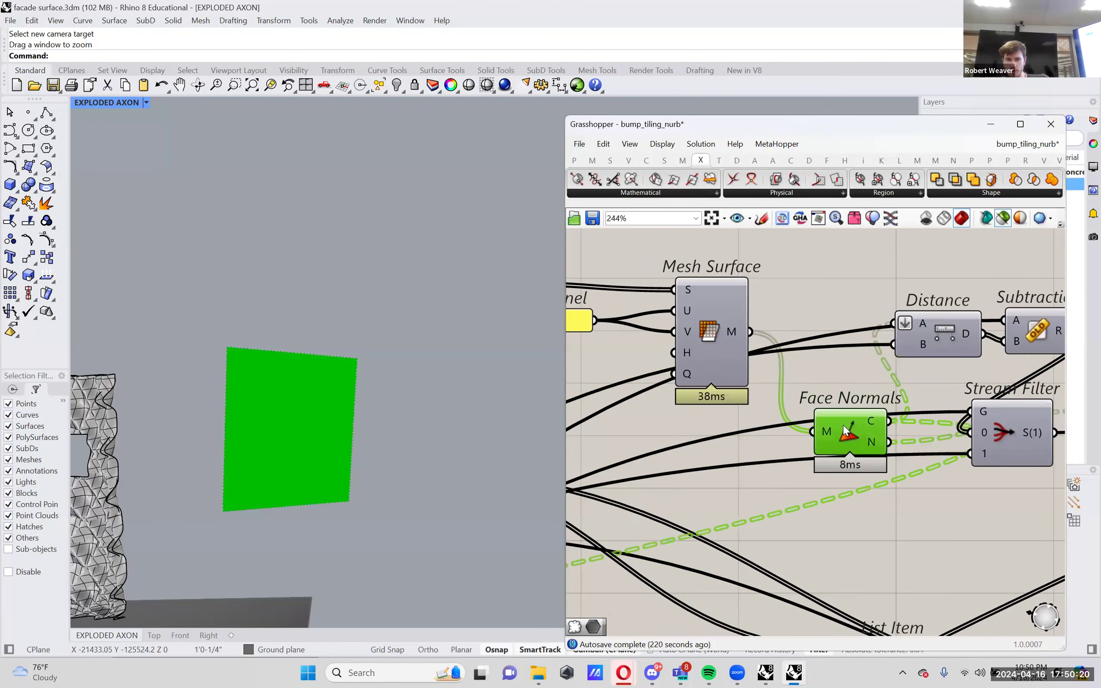
scroll(380, 412, "up", 5)
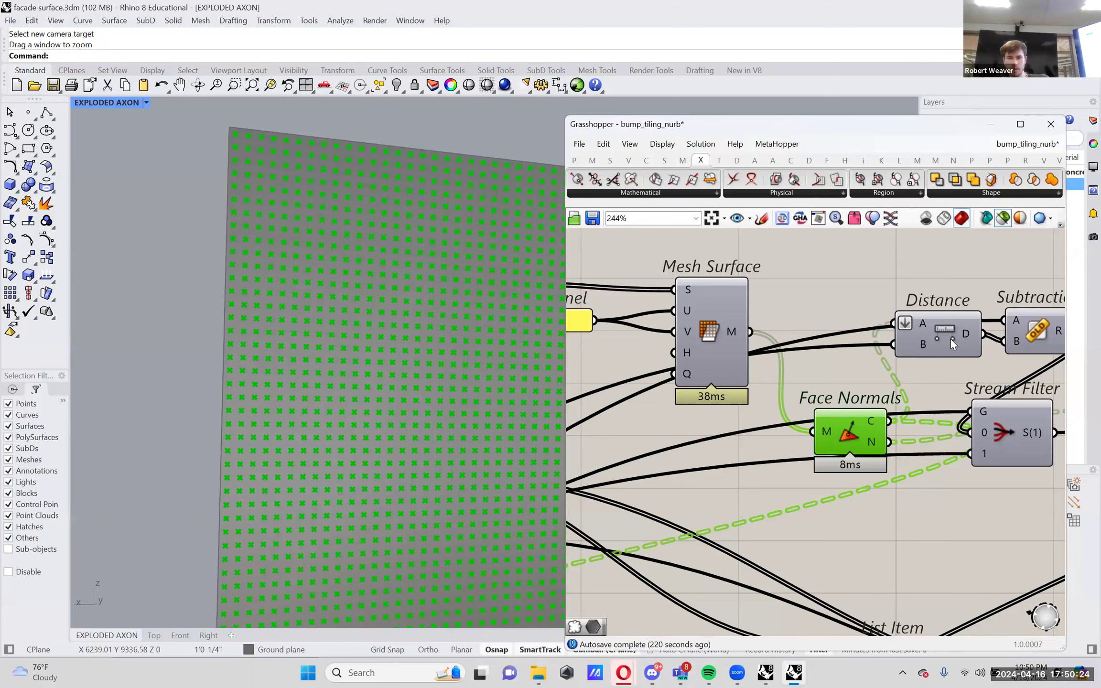
right_click_drag(813, 345, 751, 343)
right_click_drag(831, 365, 770, 364)
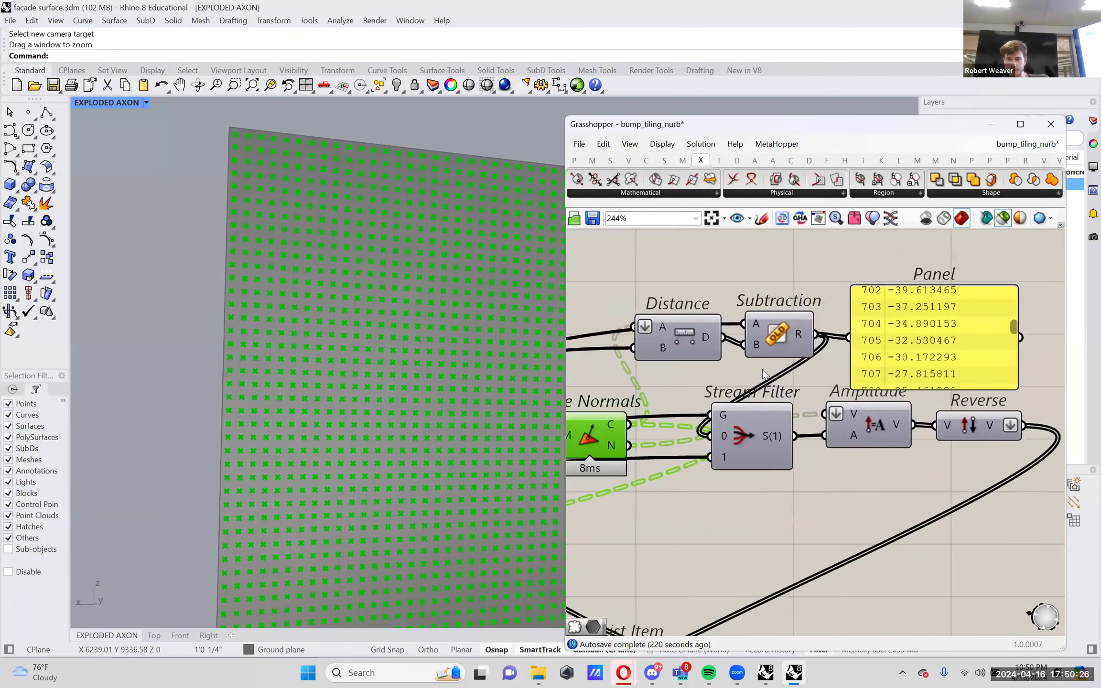
left_click(738, 440)
left_click(860, 433)
left_click(973, 433)
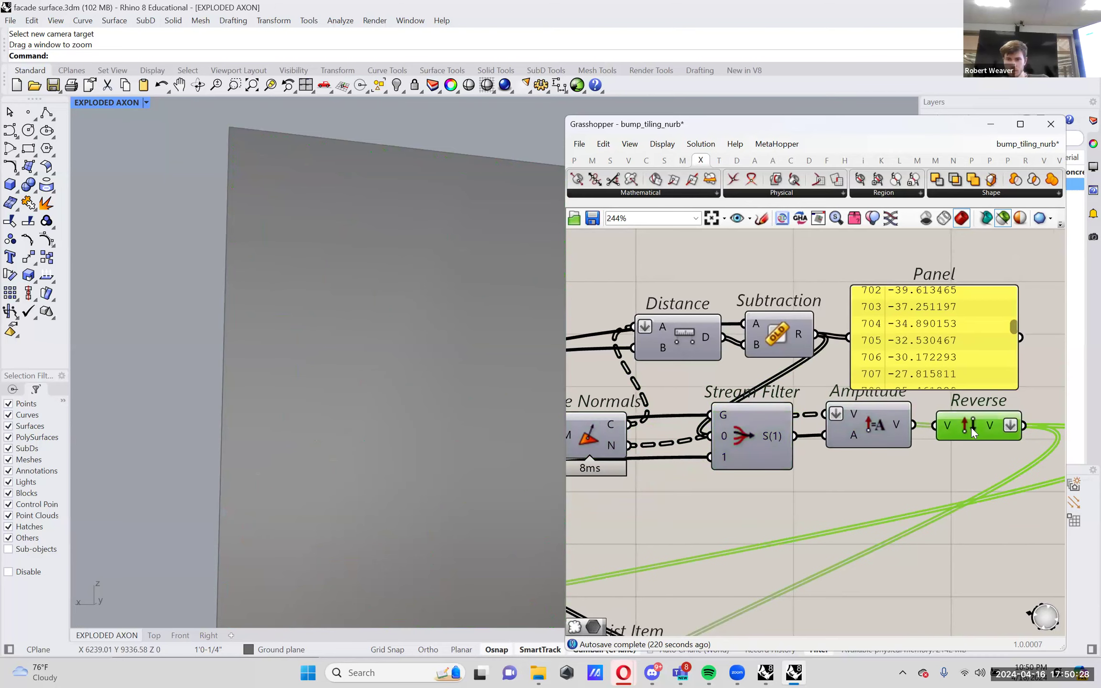
scroll(898, 422, "down", 2)
scroll(897, 423, "down", 1)
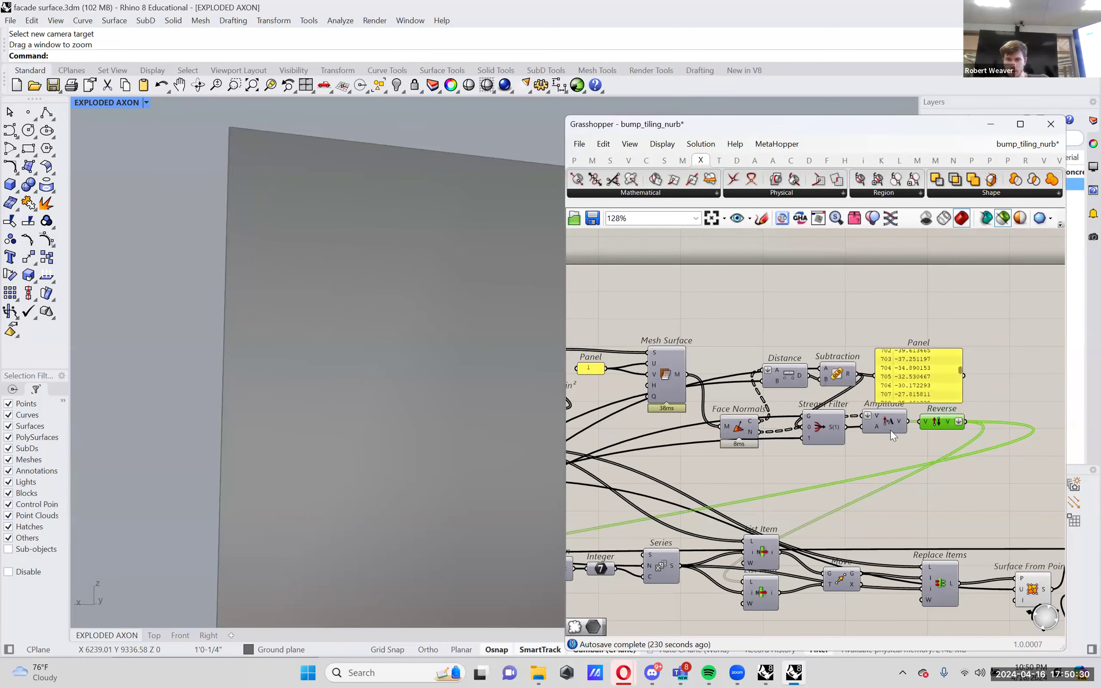
scroll(836, 425, "up", 4)
scroll(834, 425, "down", 5)
- Preview the two List Item point sets, the moved points and the Replace Items output
right_click_drag(834, 424, 927, 389)
right_click_drag(588, 600, 781, 580)
right_click_drag(1003, 358, 870, 463)
scroll(745, 449, "up", 2)
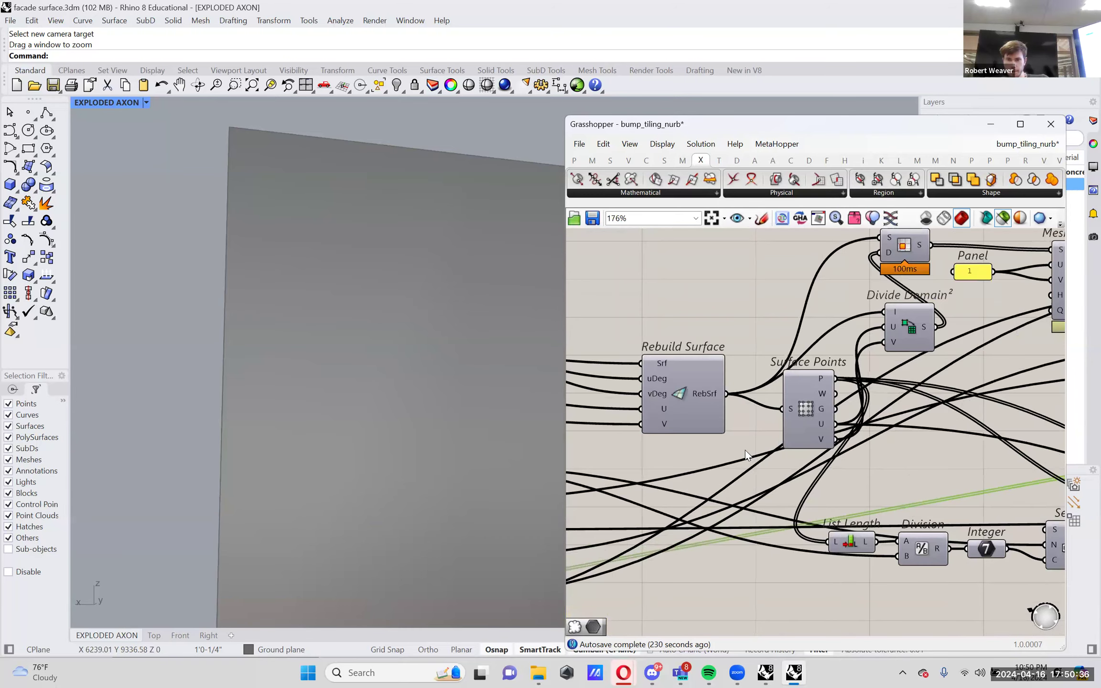
scroll(786, 467, "down", 2)
right_click_drag(774, 447, 614, 401)
scroll(940, 464, "up", 2)
right_click_drag(940, 464, 1028, 479)
left_click(838, 445)
left_click(846, 495)
left_click(812, 448)
left_click(870, 478)
left_click(991, 473)
- Inspect the List Length, Division, Integer and Series indexing chain
scroll(378, 389, "down", 3)
scroll(398, 388, "up", 1)
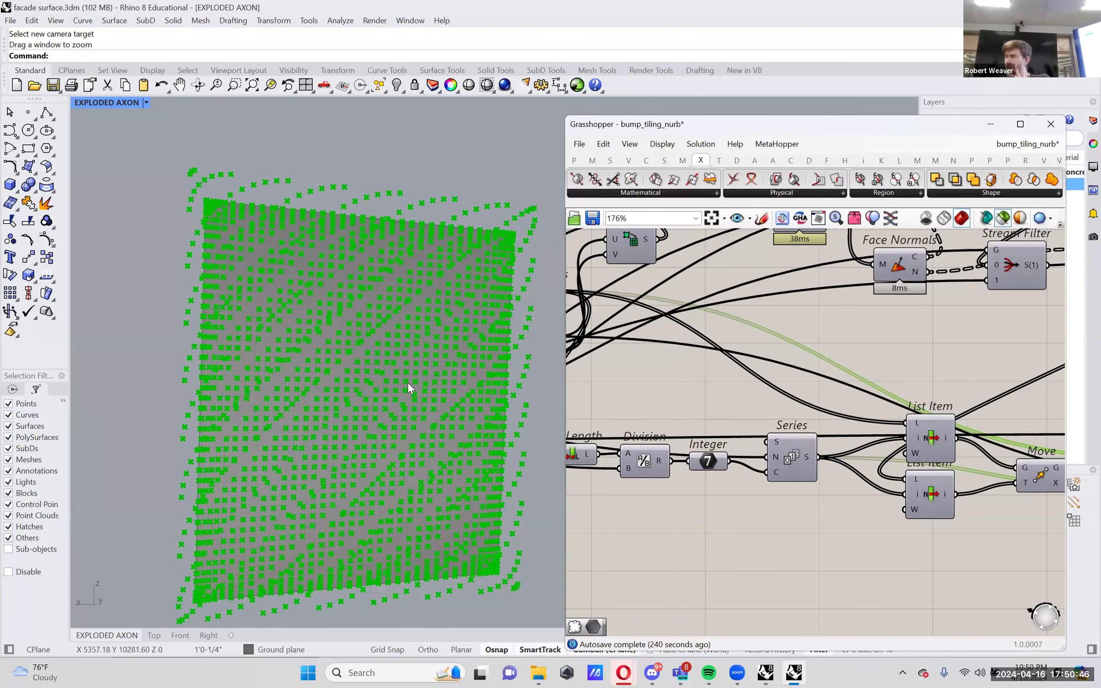
right_click_drag(769, 409, 828, 414)
left_click(717, 468)
left_click(801, 475)
left_click(846, 477)
left_click(925, 473)
- Re-preview the upper List Item's diagonal points and the lower List Item output
right_click_drag(893, 458, 721, 435)
left_click(908, 433)
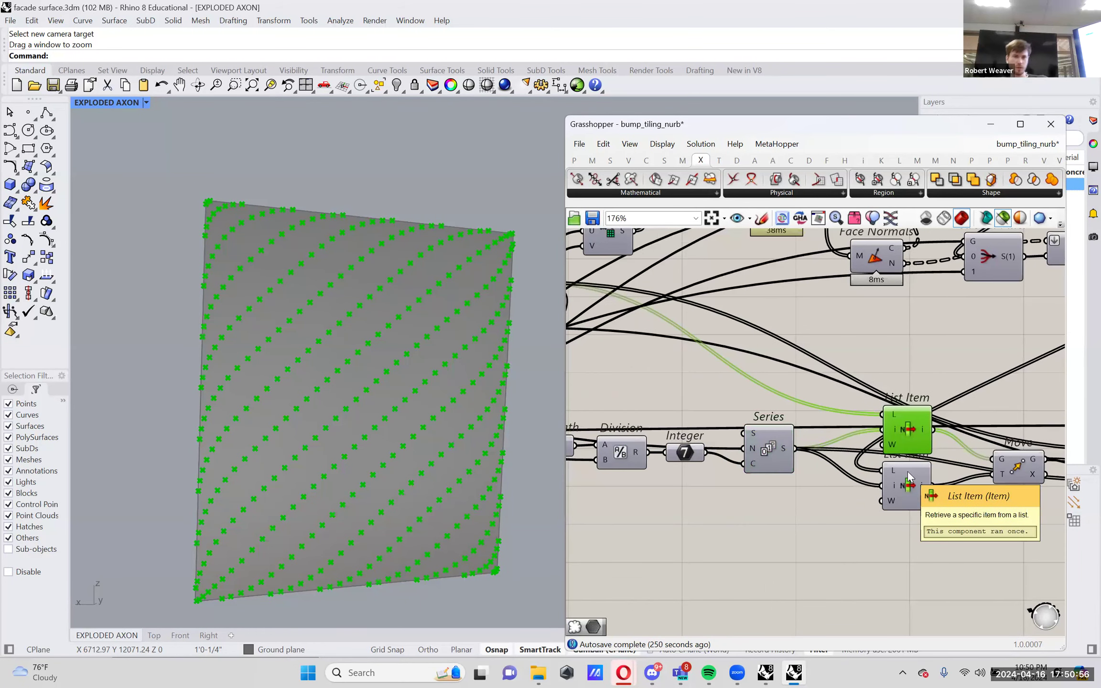
left_click(905, 480)
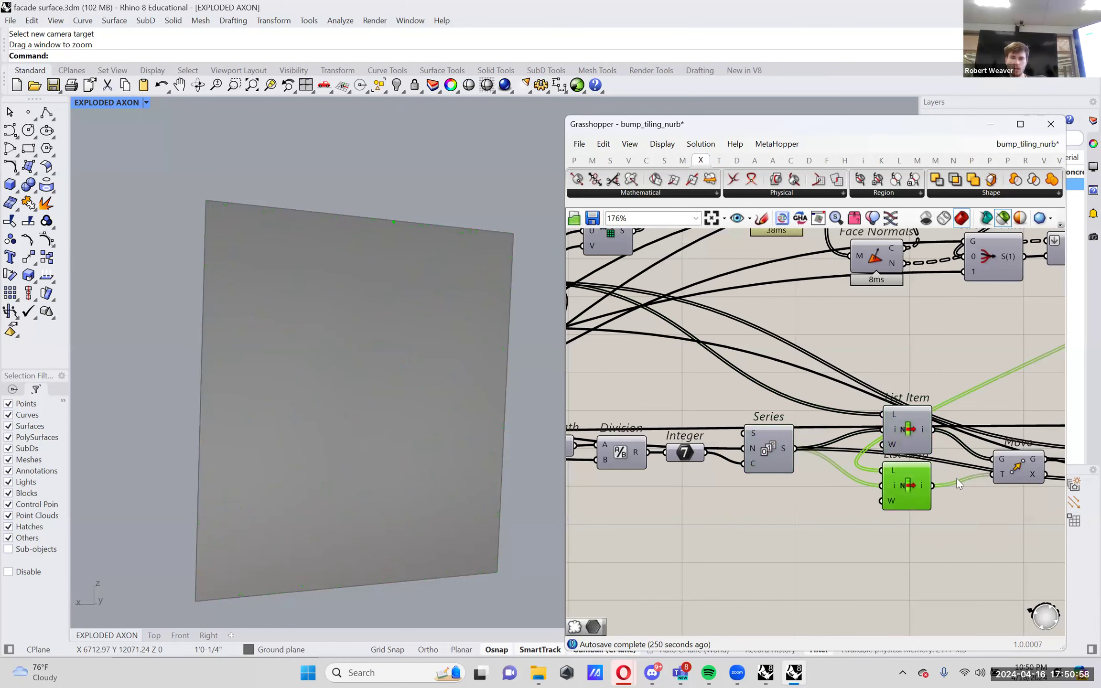
right_click_drag(1009, 472, 975, 481)
- Preview the full Surface Points grid, then the sparse diagonal point selection from List Item
left_click(975, 481)
left_click(875, 441)
right_click_drag(875, 441, 705, 465)
scroll(705, 465, "down", 1)
right_click_drag(773, 442, 938, 443)
right_click_drag(801, 458, 860, 448)
left_click(592, 402)
left_click(903, 491)
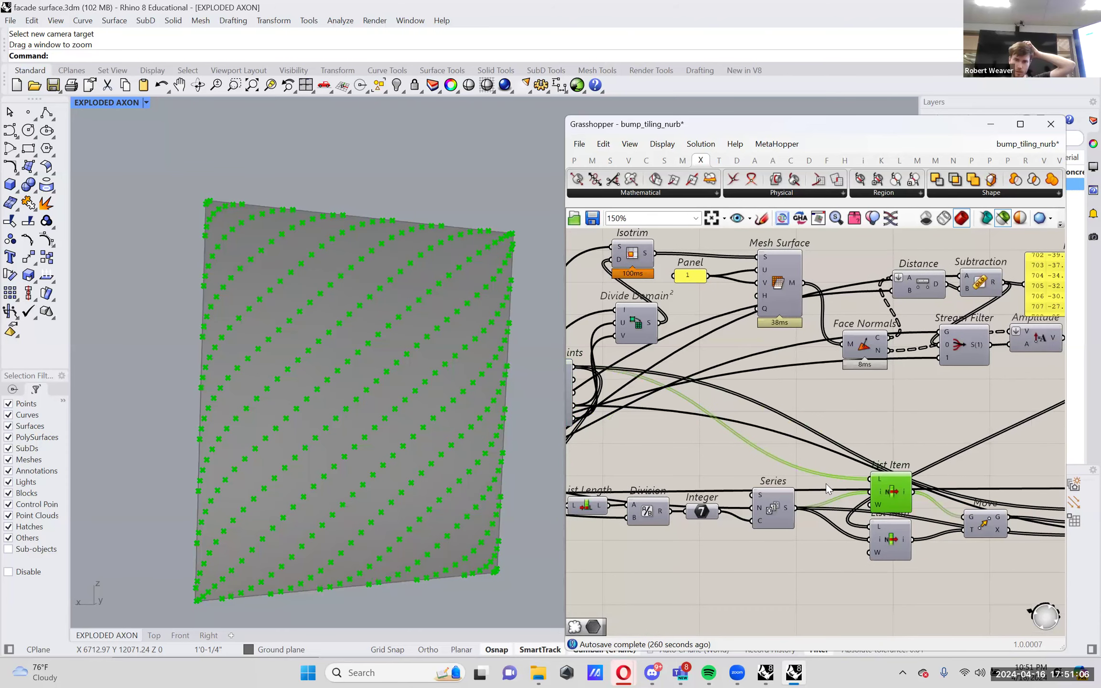
- Inspect the lower List Item, Amplitude and Move outputs to preview the moved points
right_click_drag(784, 476, 873, 471)
right_click_drag(1014, 548, 838, 529)
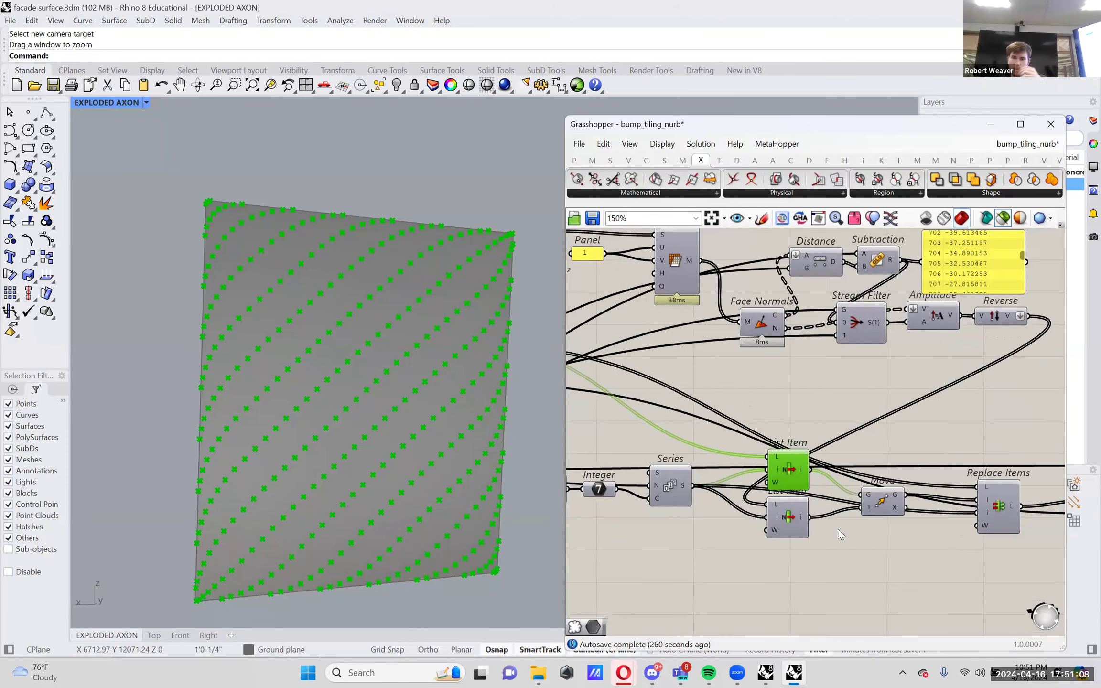
left_click(801, 520)
left_click(877, 504)
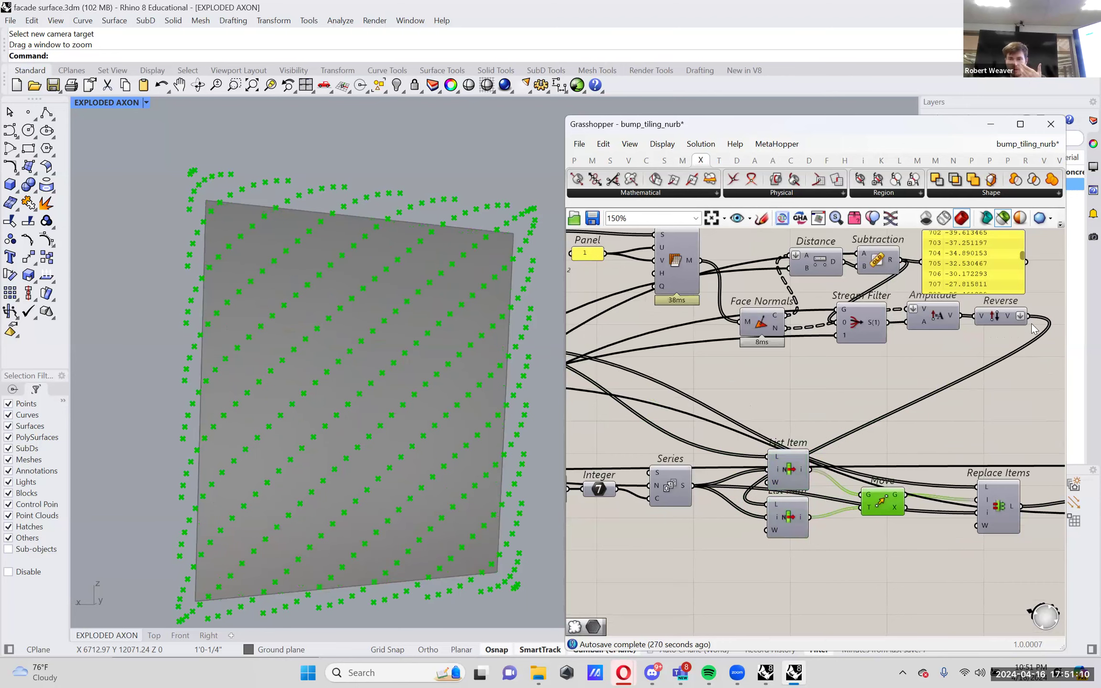
left_click(939, 320)
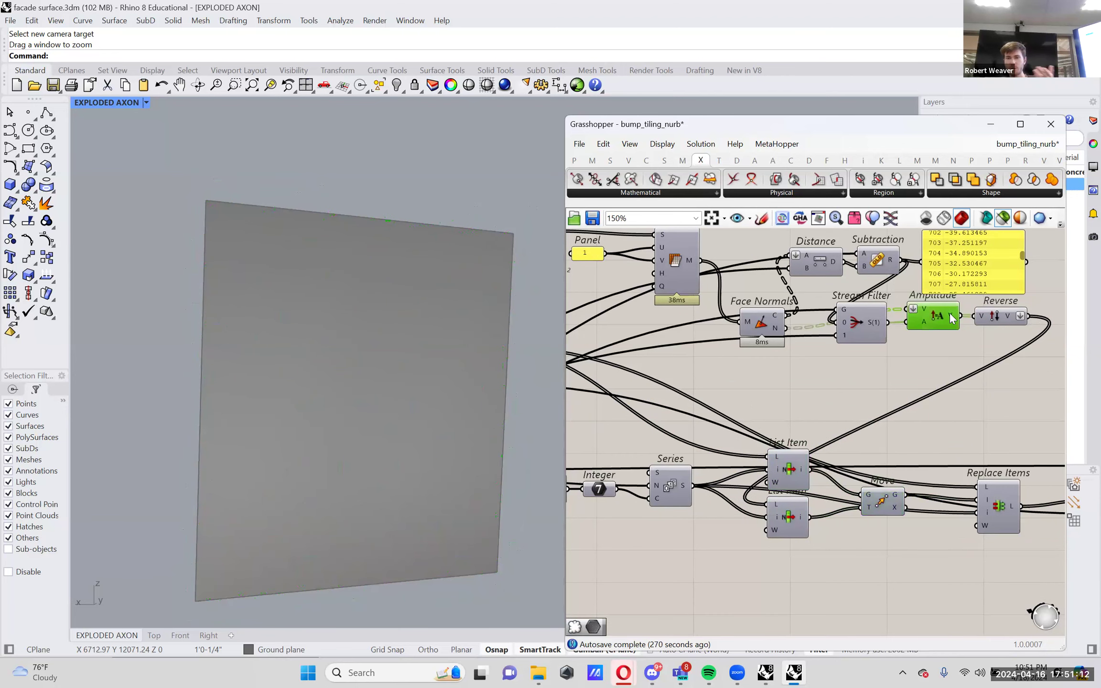
left_click(796, 514)
left_click(892, 502)
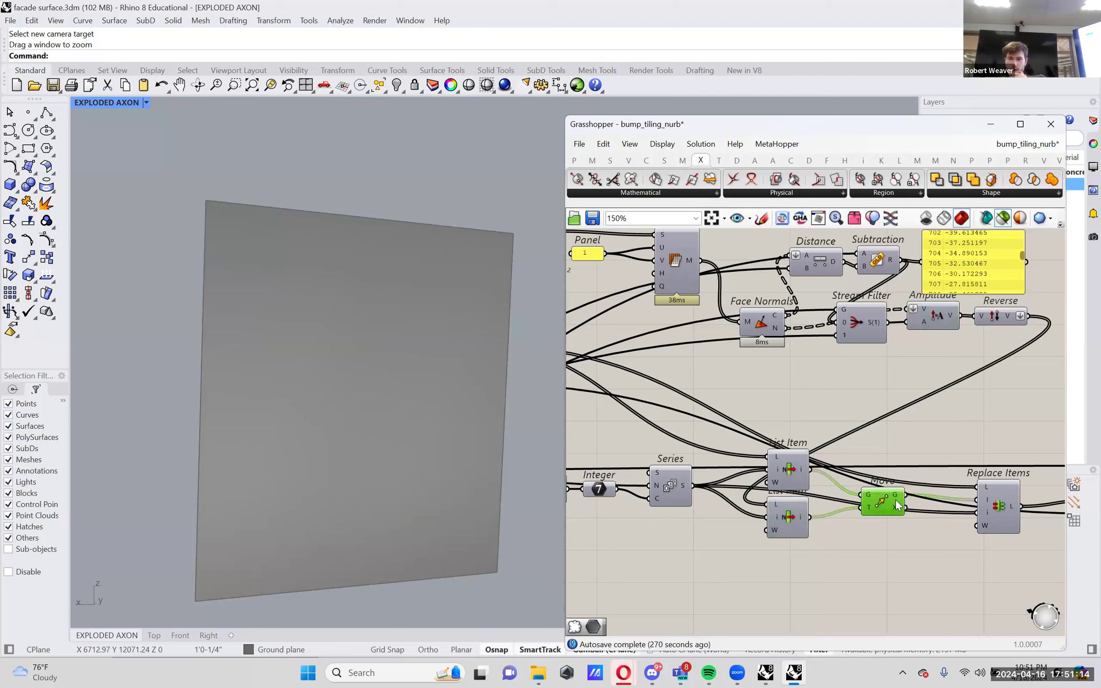
- Orbit the viewport to show the moved points lifting off the facade
right_click_drag(371, 397, 388, 401)
right_click_drag(1002, 423, 784, 415)
scroll(887, 483, "up", 2)
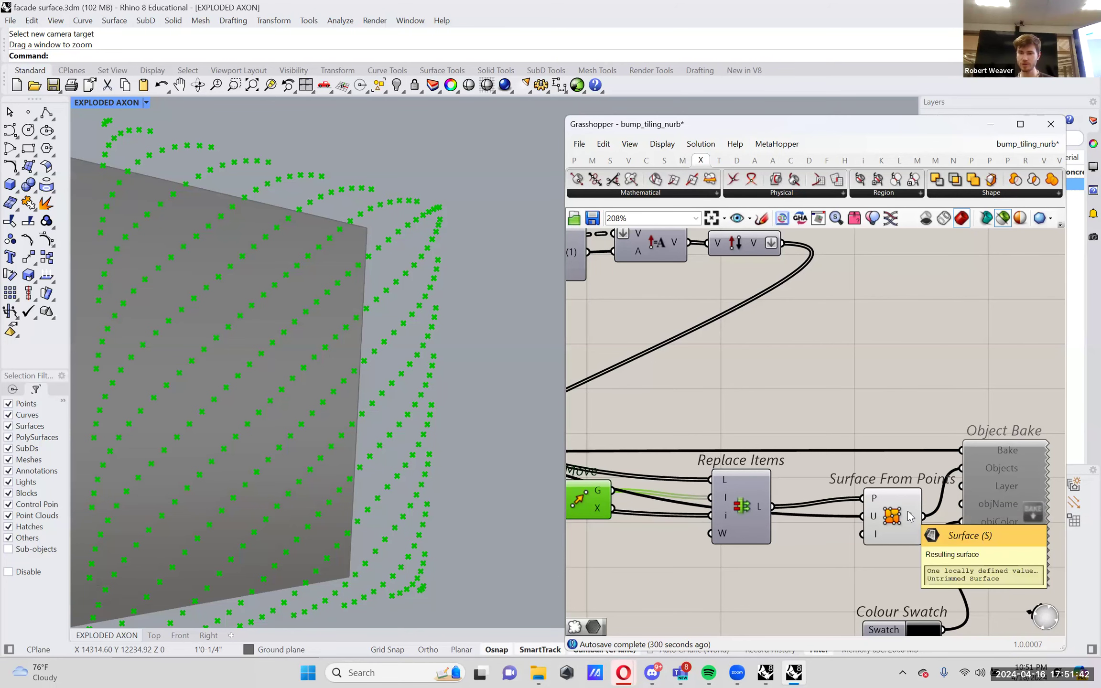
- Preview the Surface From Points output as a green diagonally ridged facade, zooming out over the definition
left_click(888, 517)
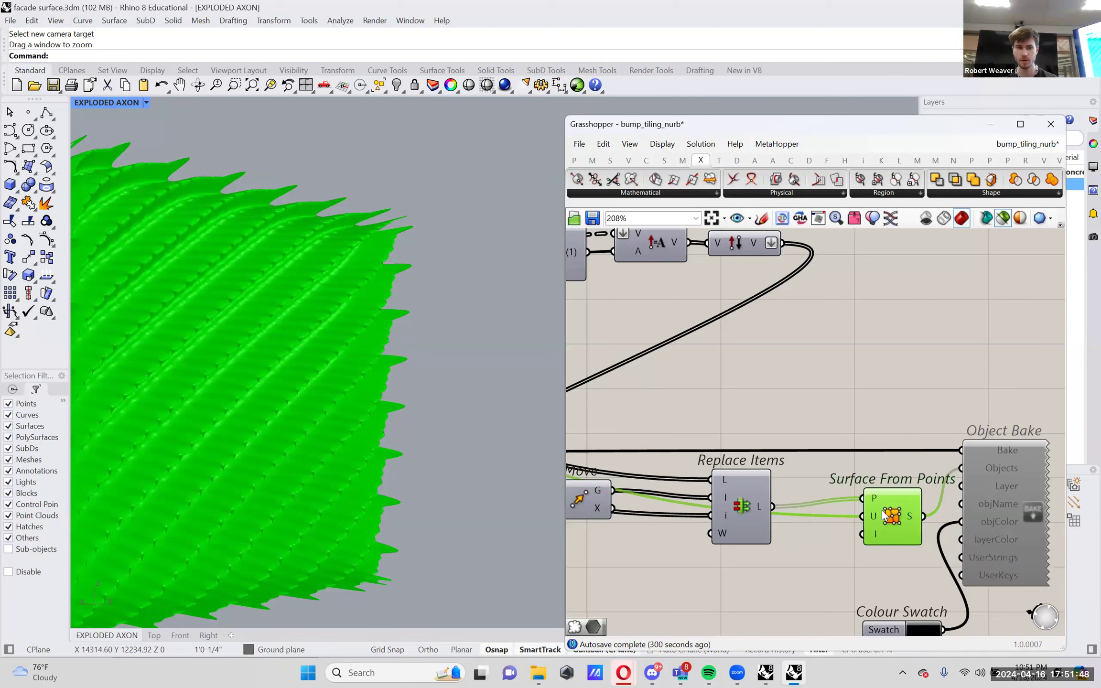
scroll(907, 487, "down", 2)
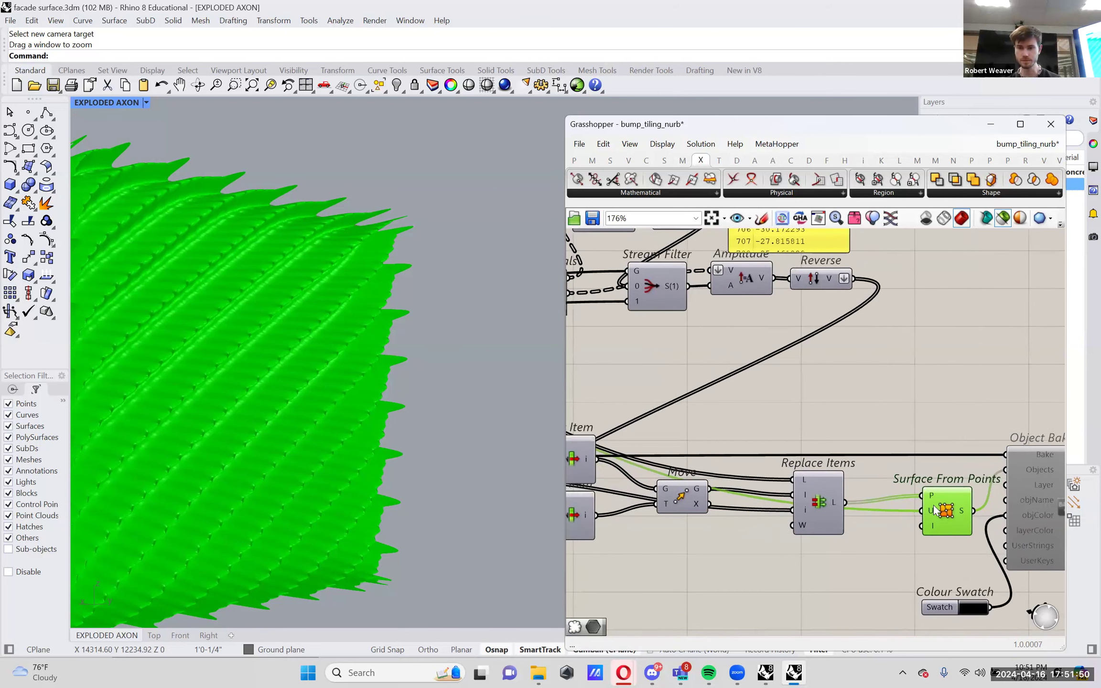
scroll(932, 507, "down", 1)
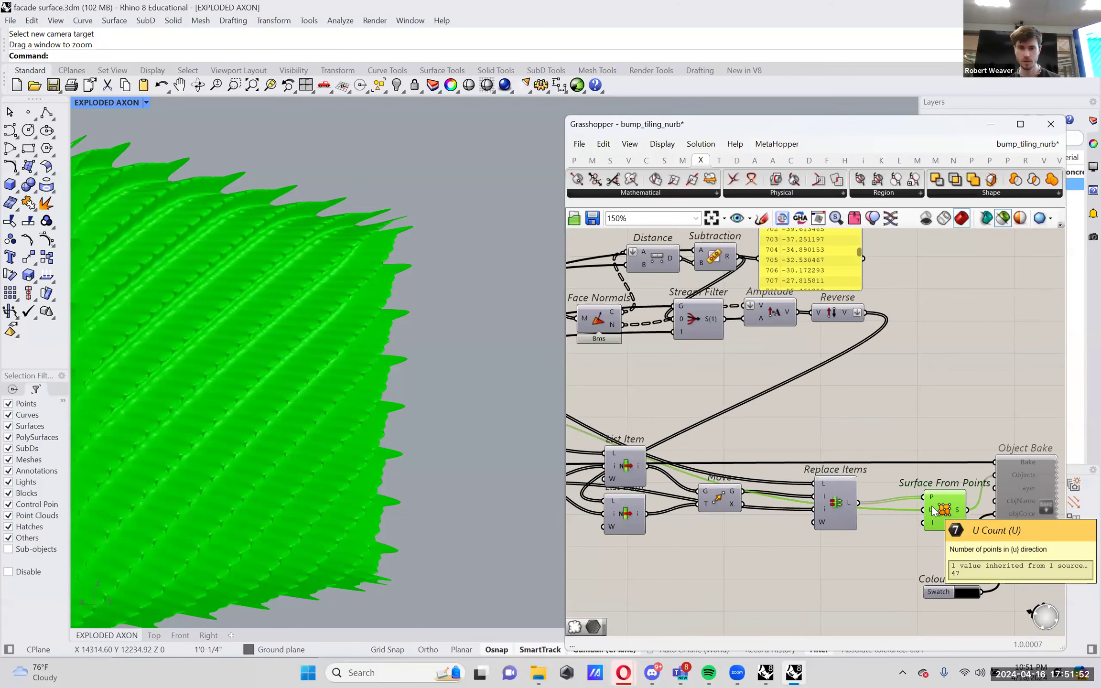
scroll(933, 510, "down", 3)
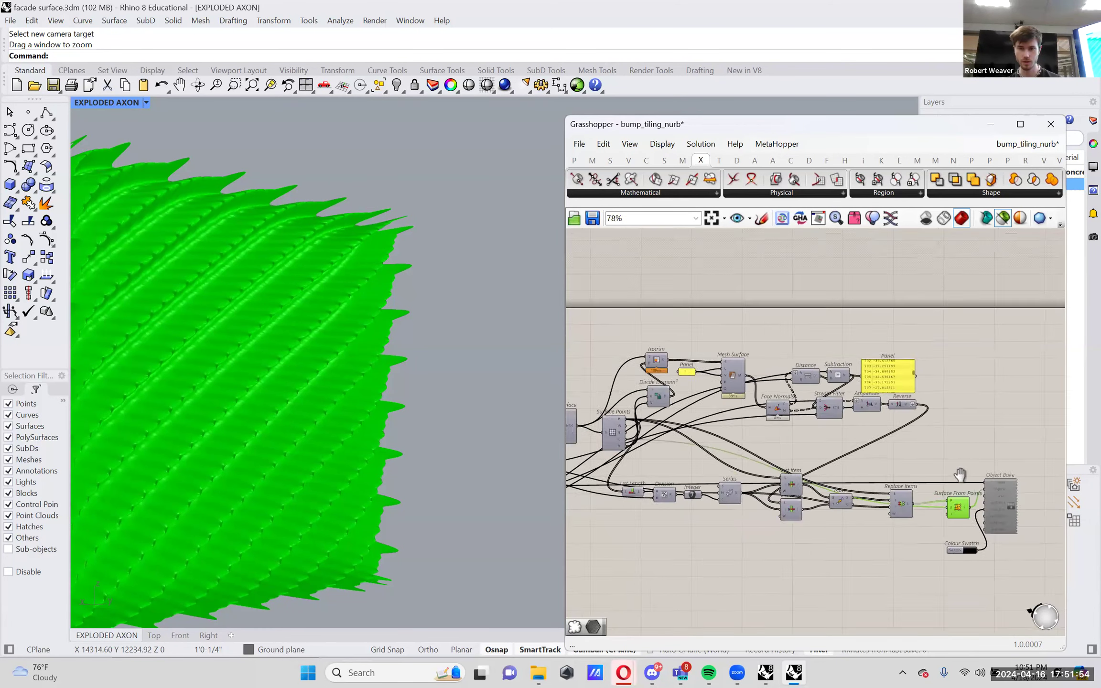
scroll(959, 476, "up", 2)
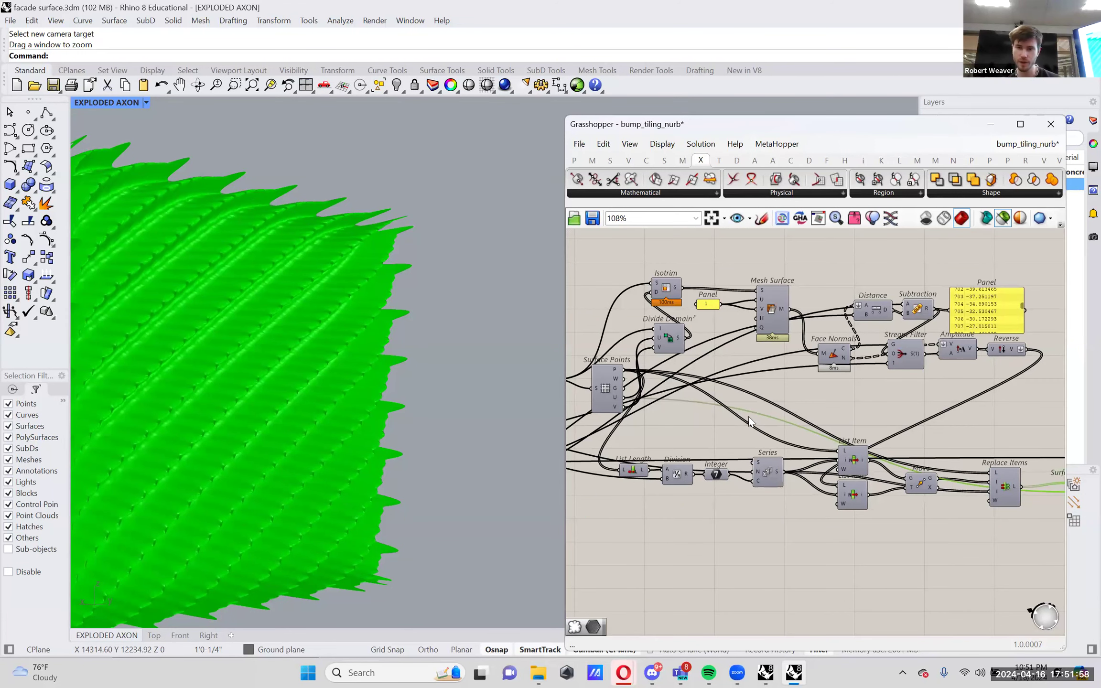
scroll(748, 421, "up", 2)
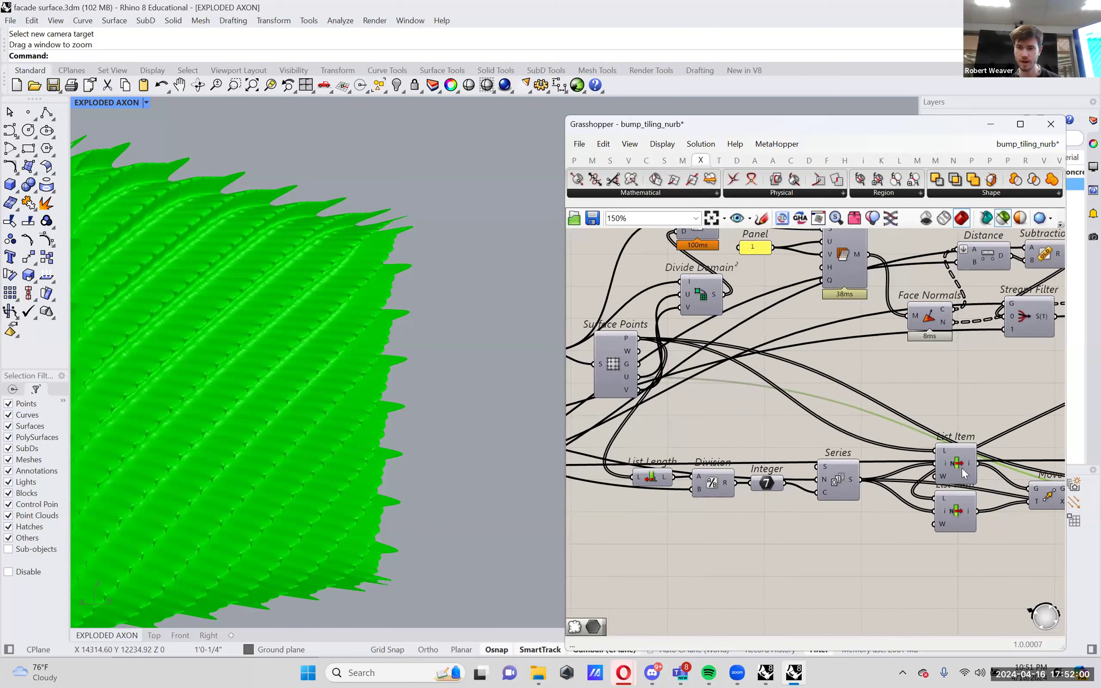
left_click(958, 464)
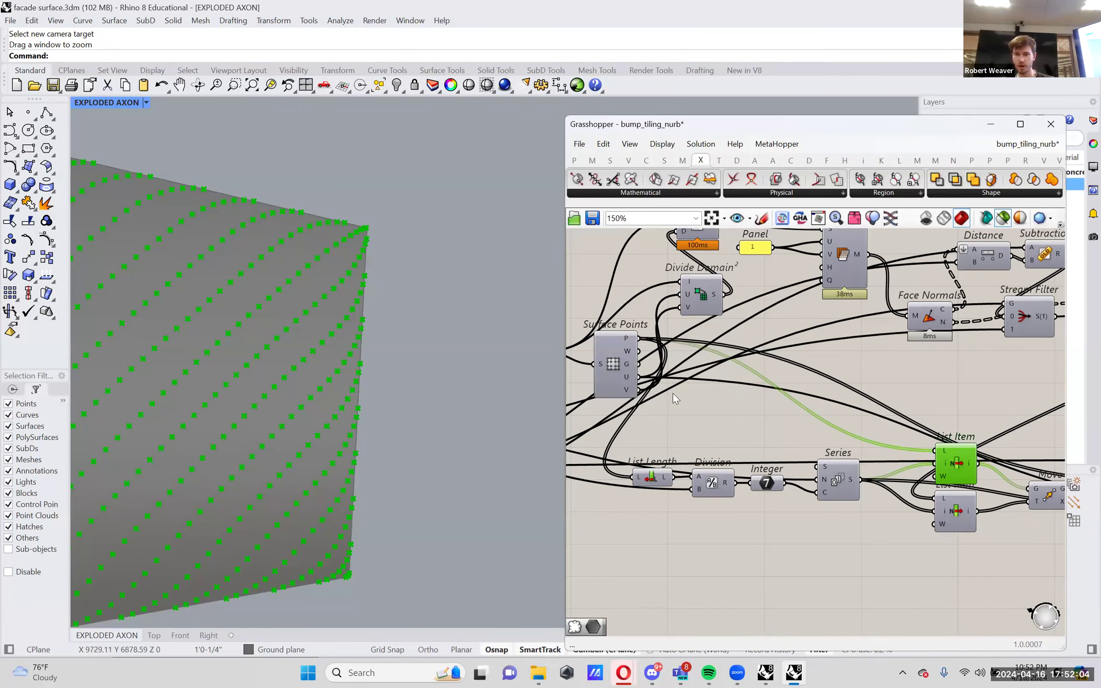
- Preview the Series output and the List Item diagonal points across the whole facade
right_click_drag(843, 491, 908, 486)
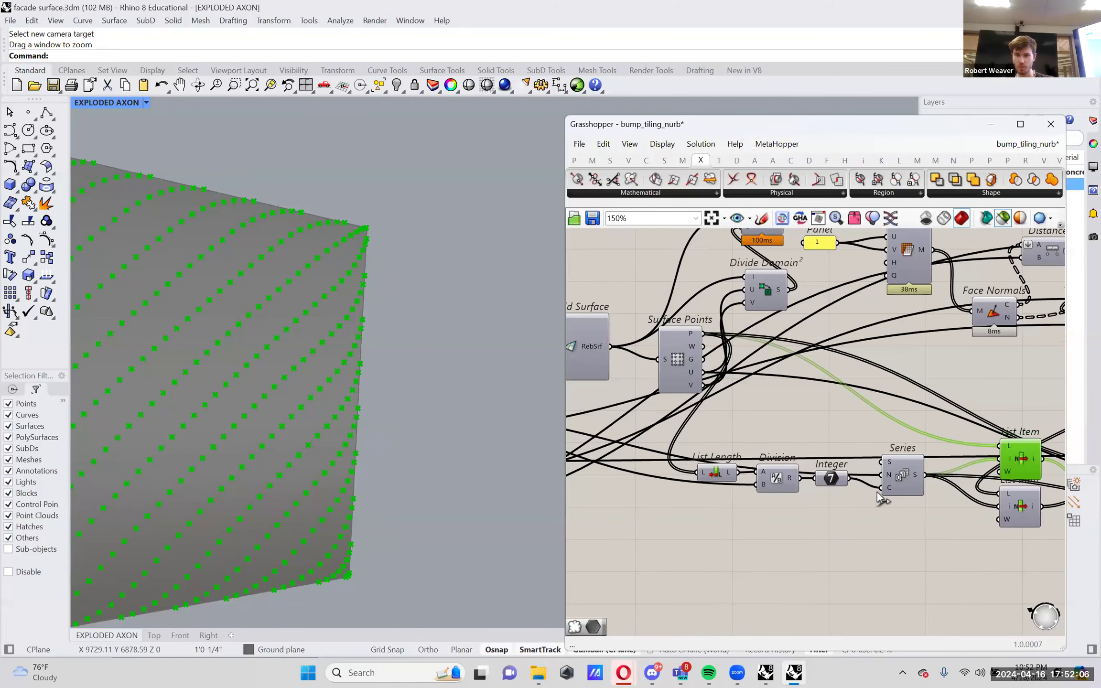
left_click(894, 480)
mouse_move(916, 476)
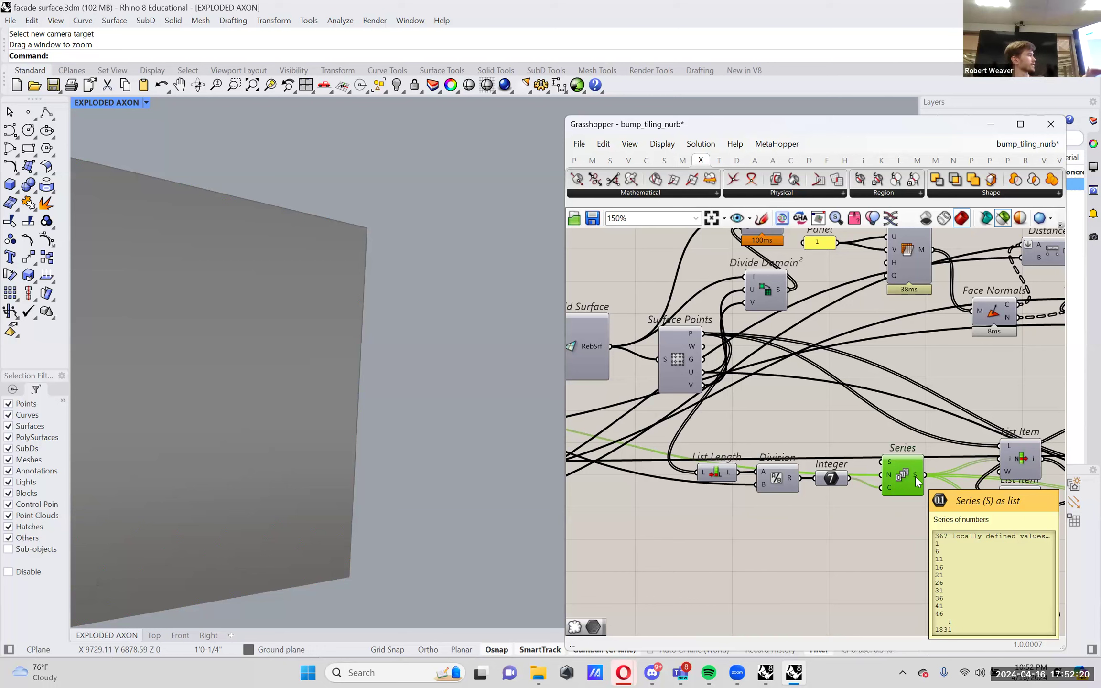
right_click_drag(1017, 462, 944, 461)
left_click(938, 458)
right_click_drag(353, 420, 363, 424)
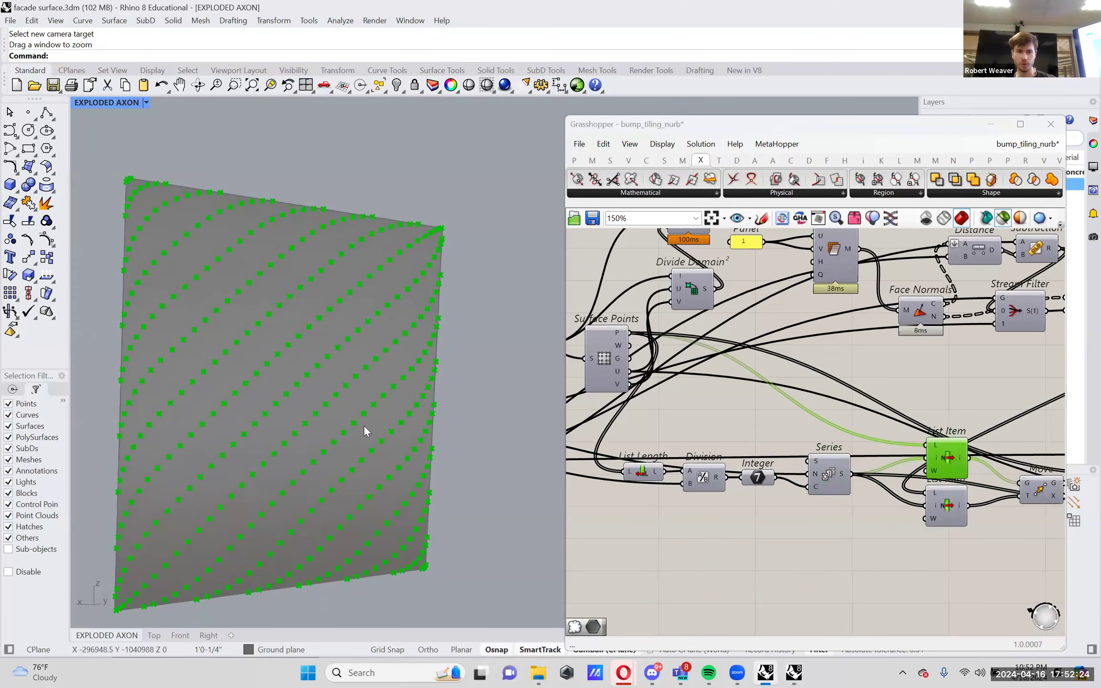
scroll(364, 424, "down", 2)
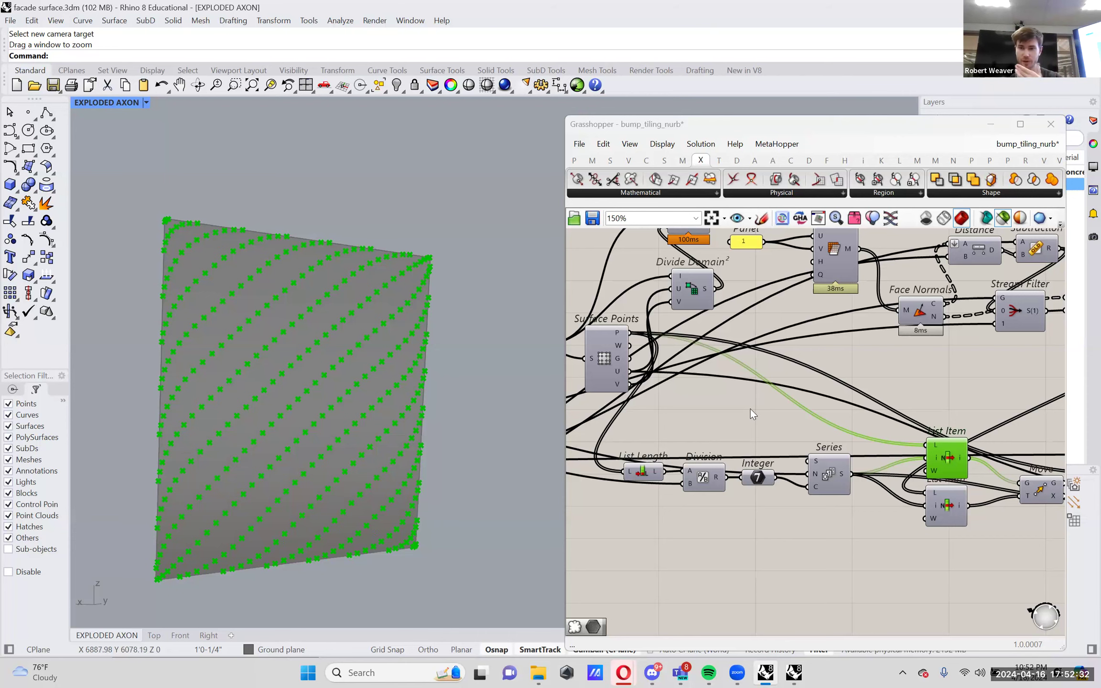
scroll(841, 488, "up", 3)
- Drag the Steps slider to regenerate denser diagonal point rows on the facade
right_click_drag(936, 463, 1094, 449)
scroll(930, 468, "down", 1)
right_click_drag(711, 472, 1051, 520)
right_click_drag(899, 507, 1045, 494)
scroll(760, 420, "up", 3)
mouse_move(754, 418)
left_mouse_down()
mouse_move(824, 418)
mouse_move(741, 415)
left_mouse_up()
scroll(773, 415, "down", 3)
right_click_drag(773, 414, 572, 352)
scroll(684, 405, "down", 3)
scroll(942, 446, "up", 3)
right_click_drag(1058, 447, 850, 477)
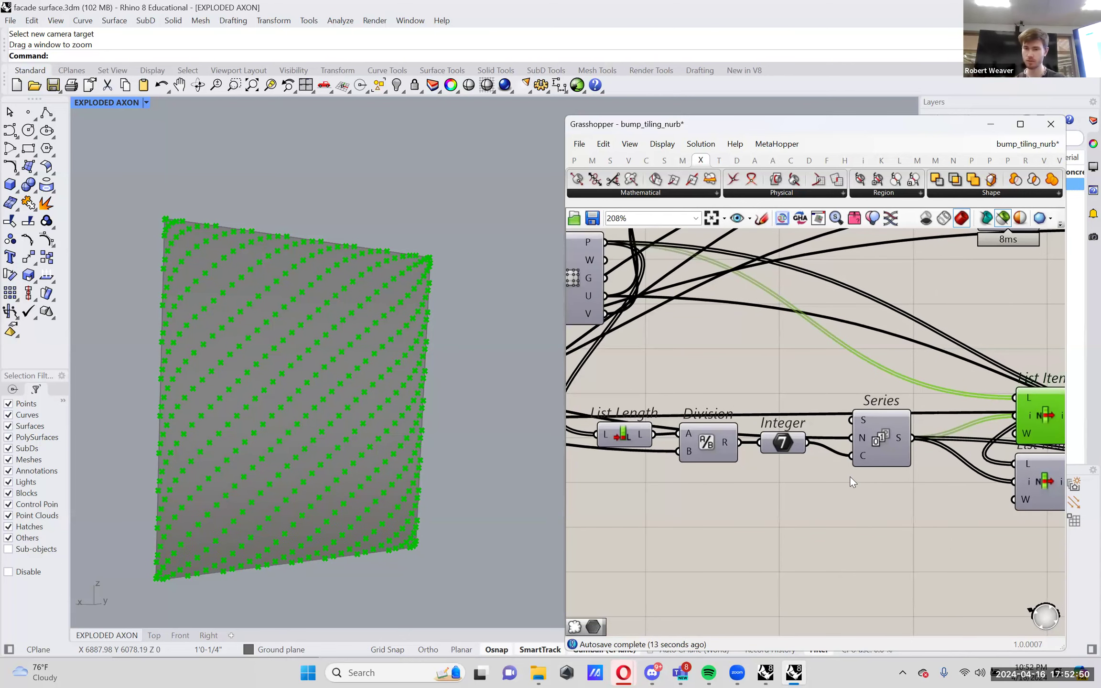
- Box-select the List Length, Division, Integer and Series chain, then enlarge the collage image in Discord
right_click_drag(849, 476, 917, 469)
scroll(916, 464, "down", 2)
left_click(809, 402)
left_click_drag(965, 480, 715, 392)
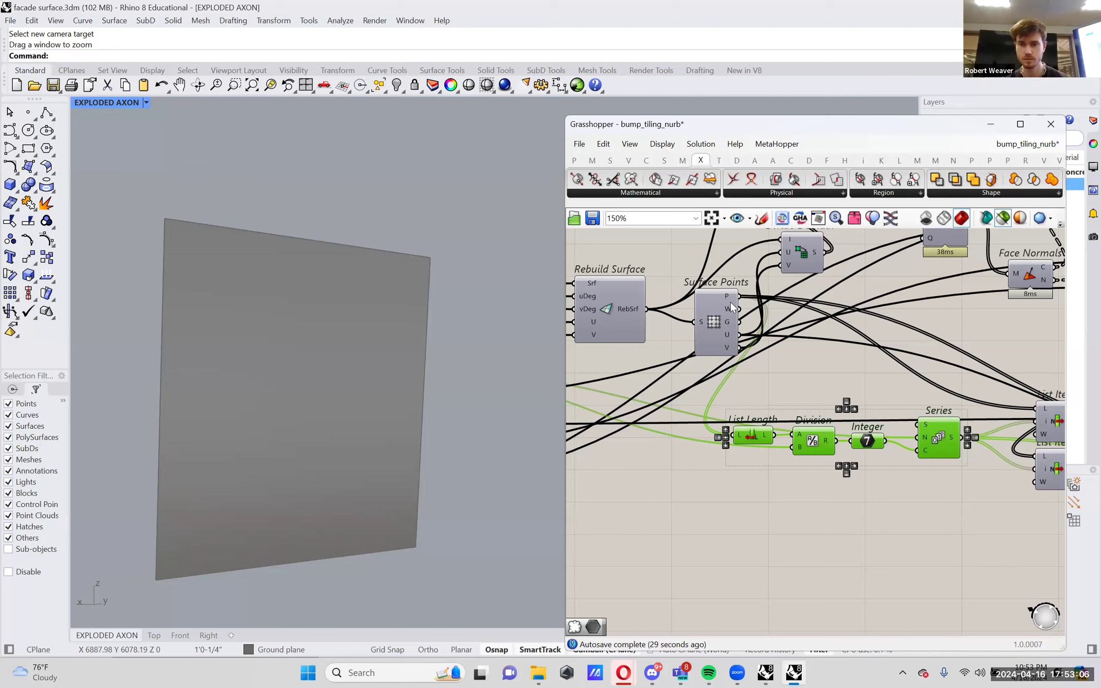
left_click(809, 385)
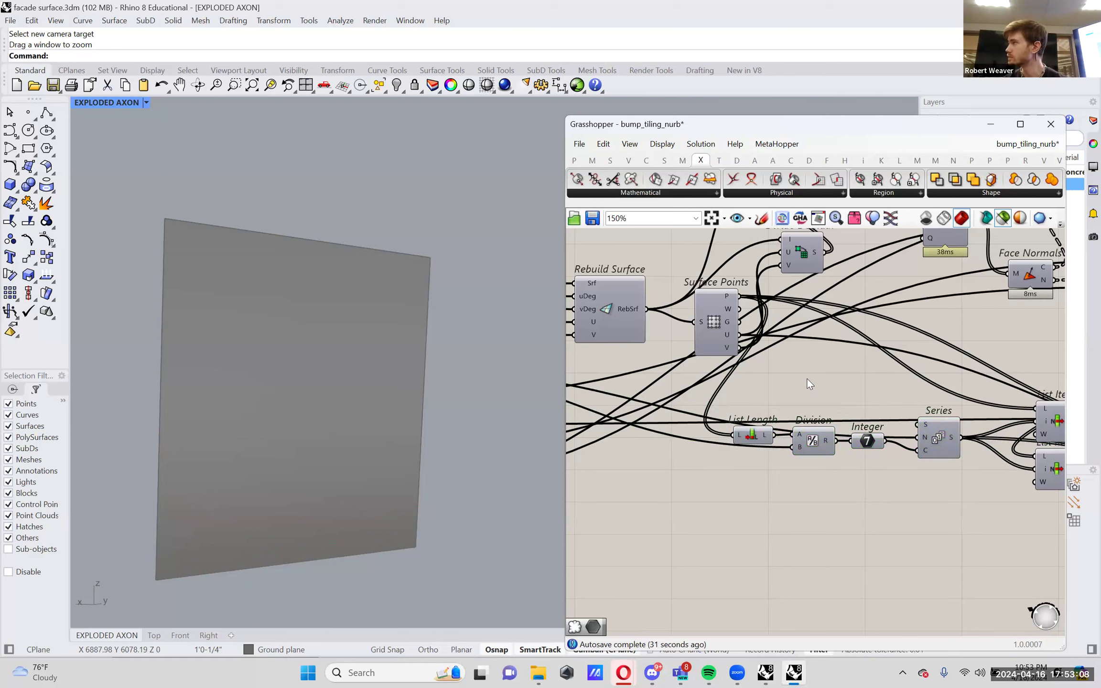
left_click(652, 673)
left_click(414, 506)
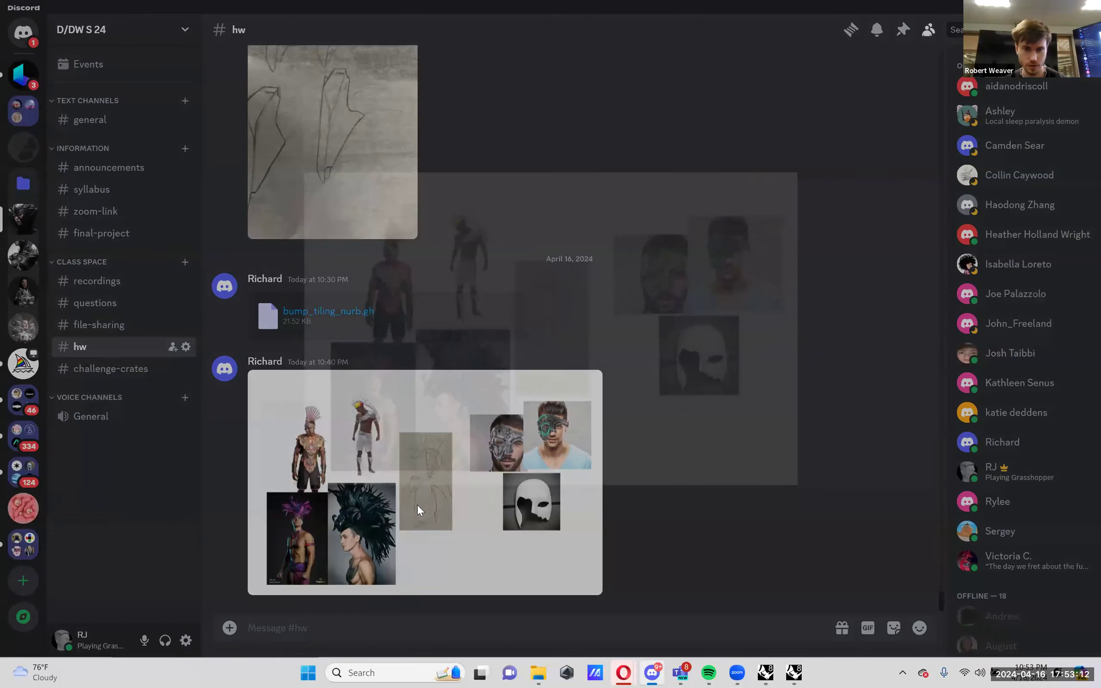
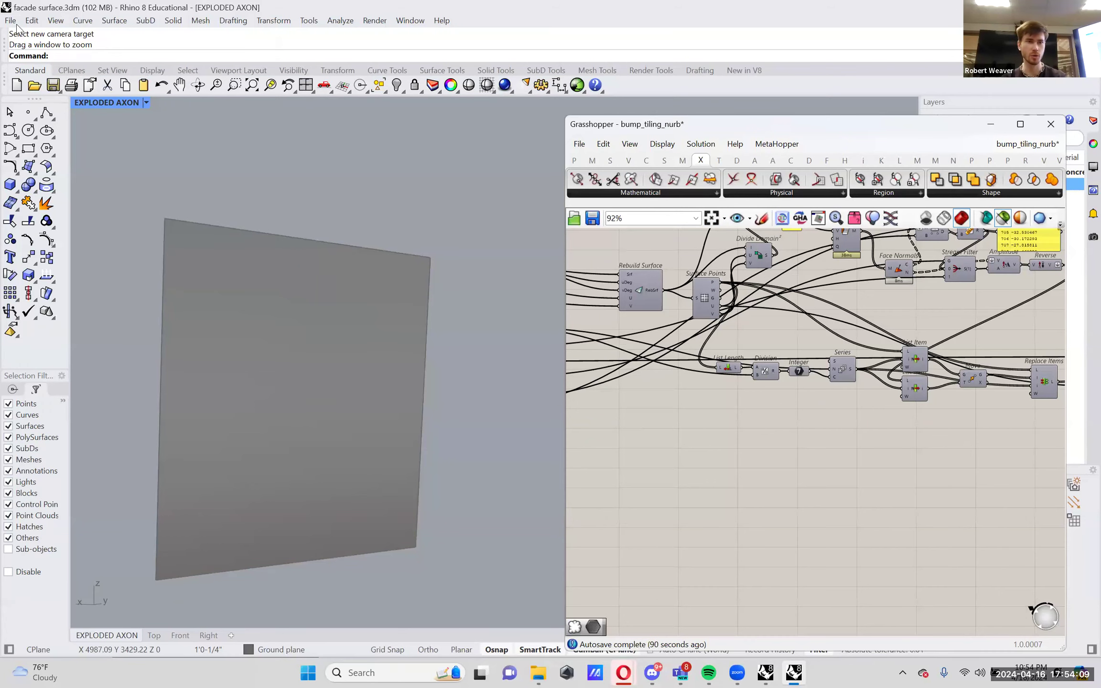
- Discard changes to facade surface.3dm and start a new file from Small Objects - Millimeters
left_click(24, 35)
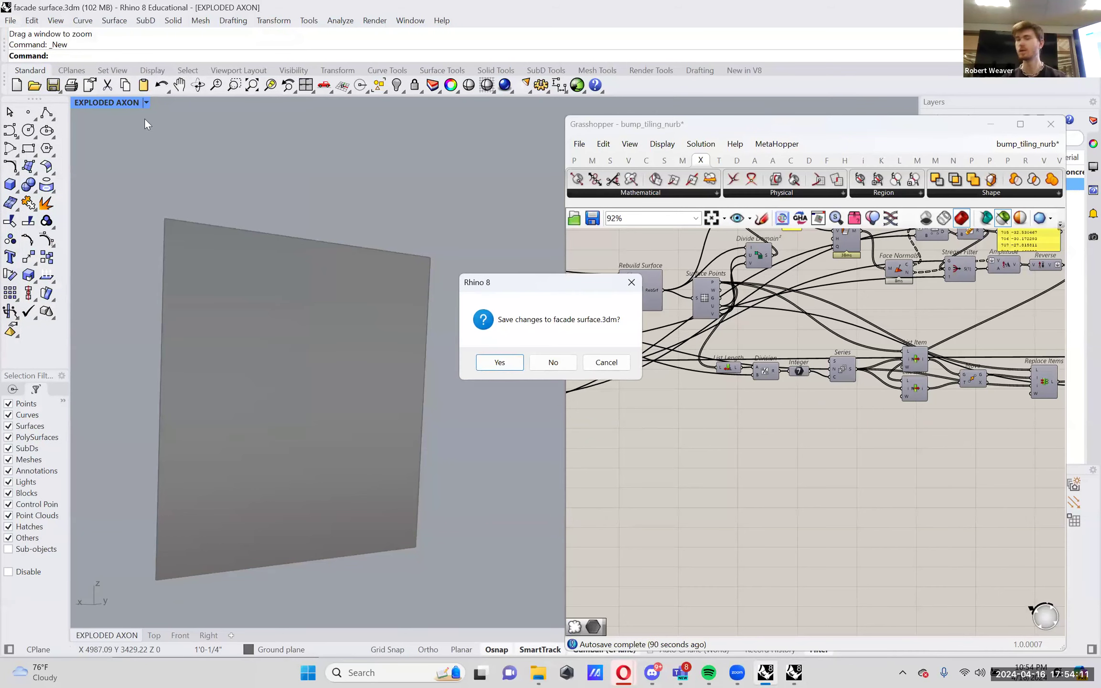
left_click(553, 364)
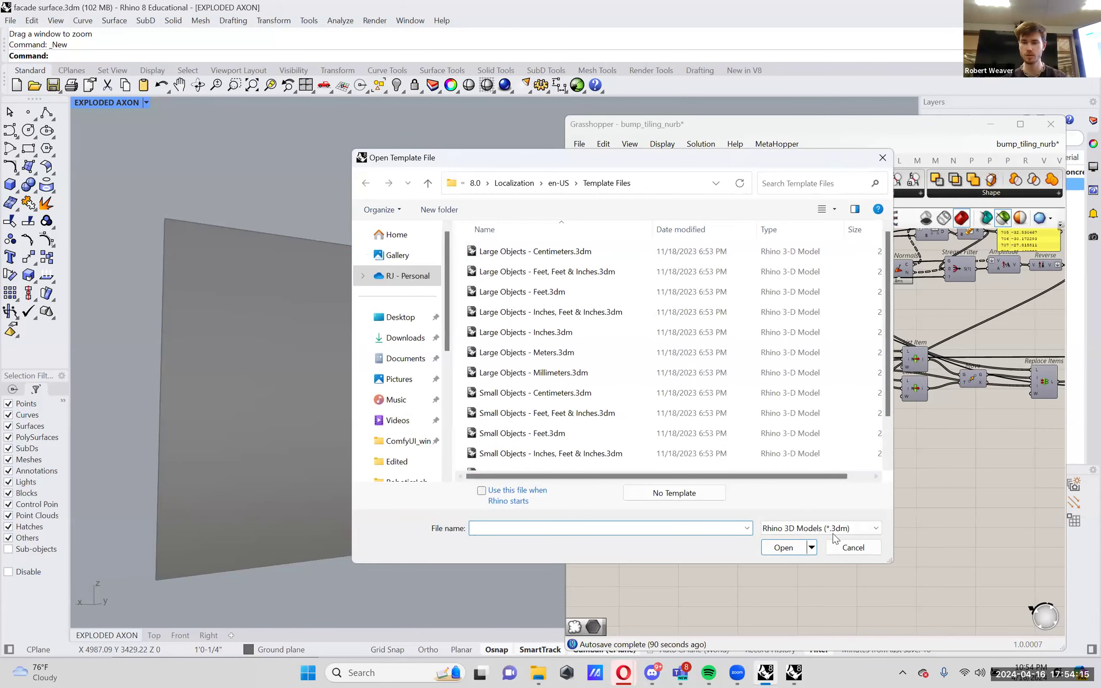
scroll(586, 449, "down", 1)
left_click(582, 461)
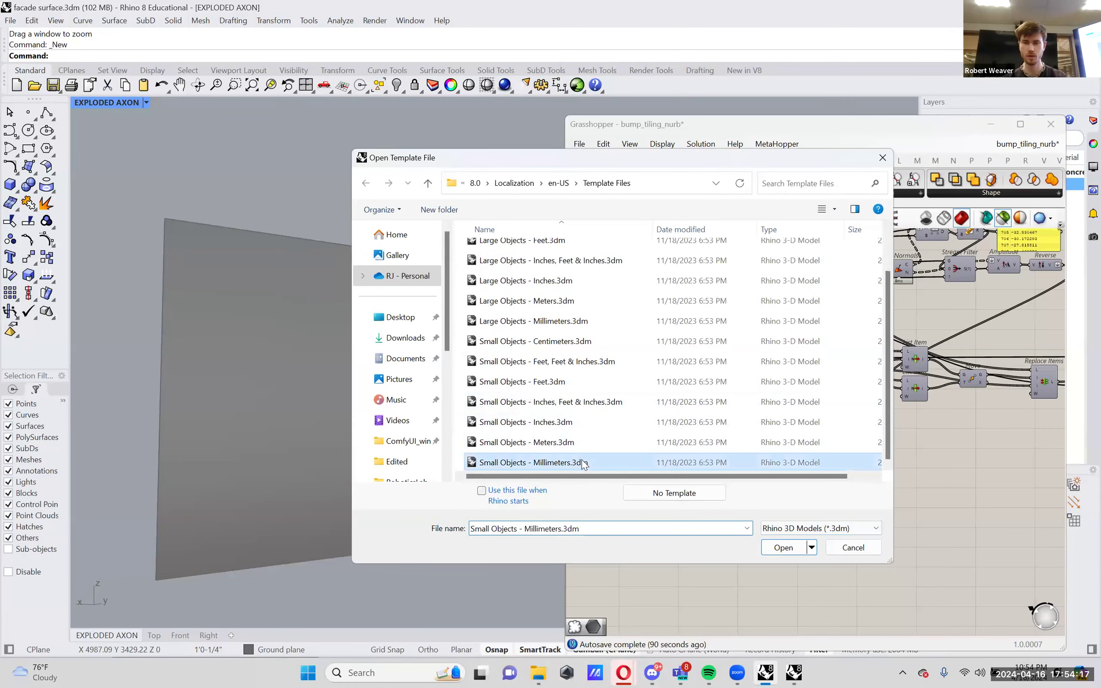
double_click(582, 462)
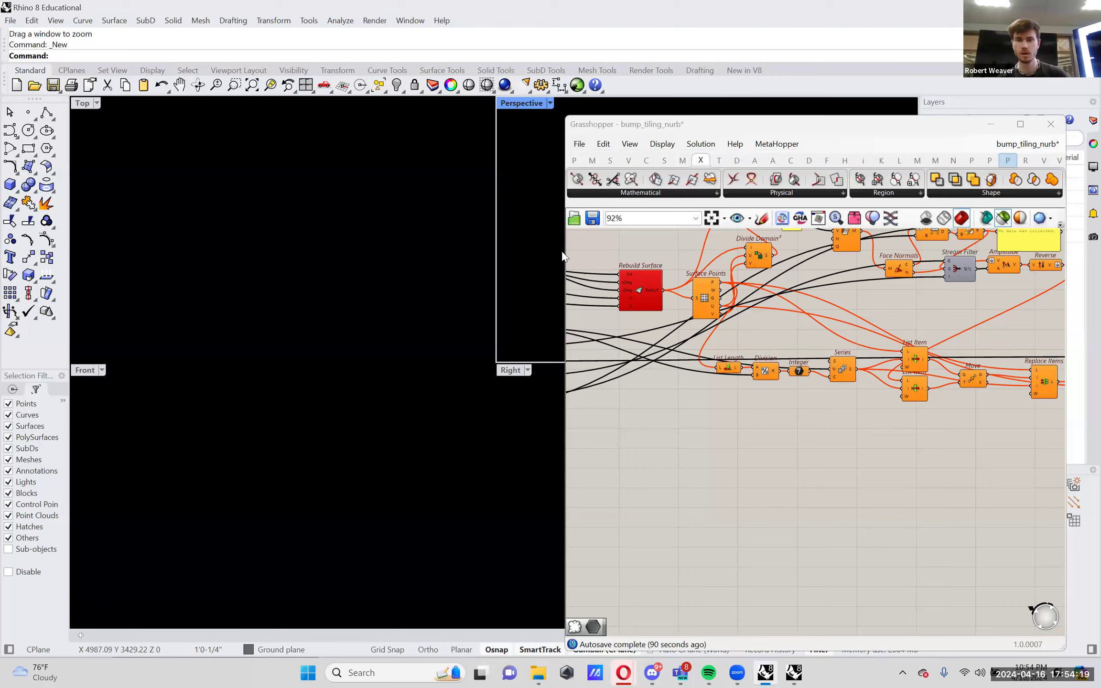
- Widen the Grasshopper window, browse plugin tabs to Peacock's display components, and start a blank definition
left_click_drag(561, 248, 428, 248)
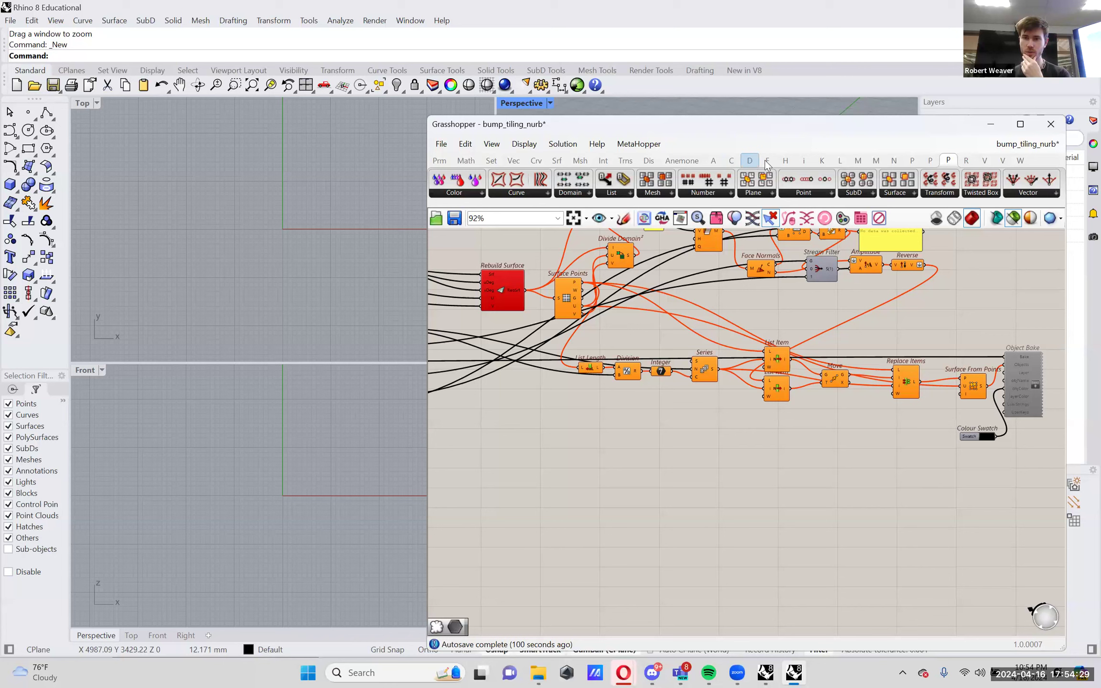
left_click(839, 160)
left_click(919, 163)
left_click(932, 162)
left_click(948, 162)
left_click(935, 162)
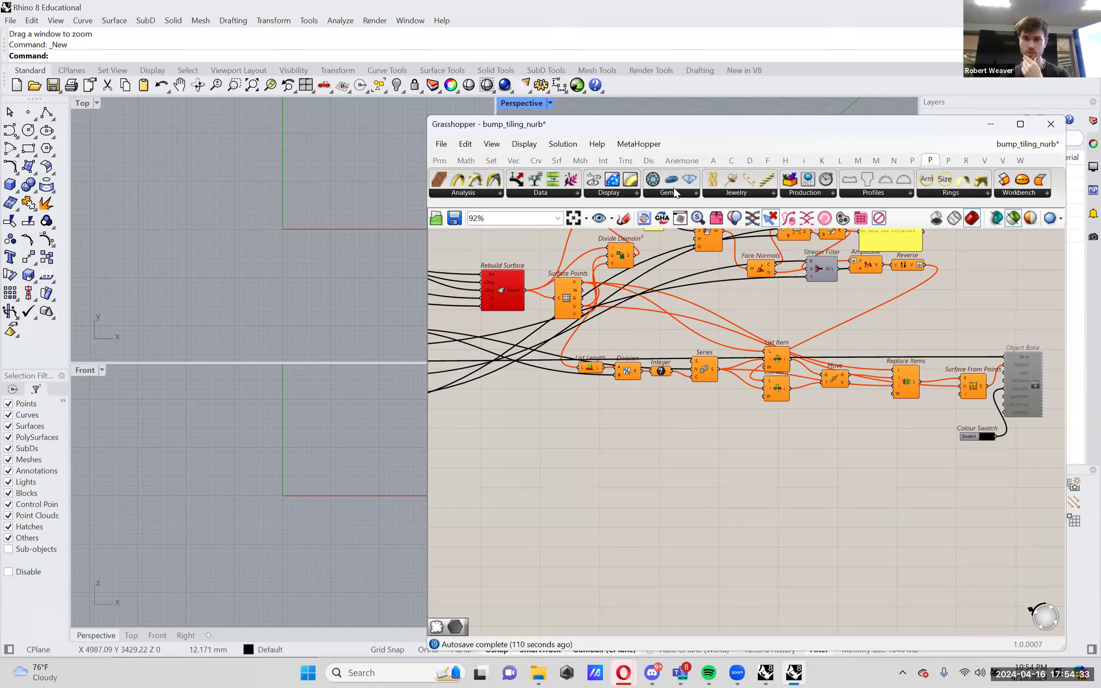
left_click(636, 193)
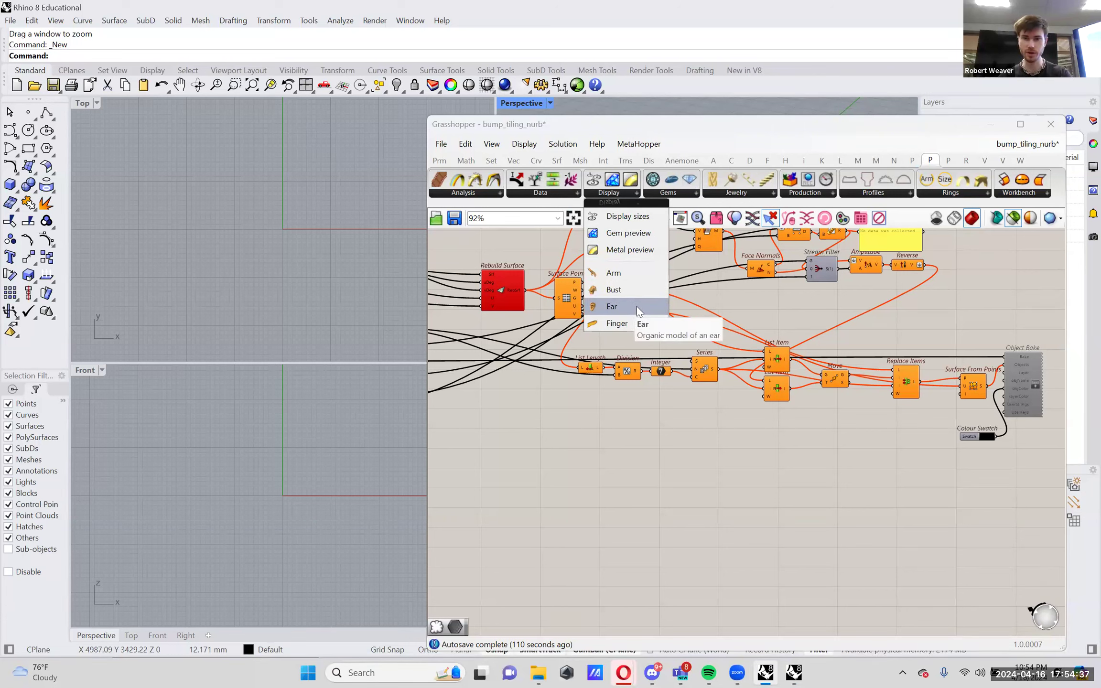
left_click(439, 149)
left_click(456, 157)
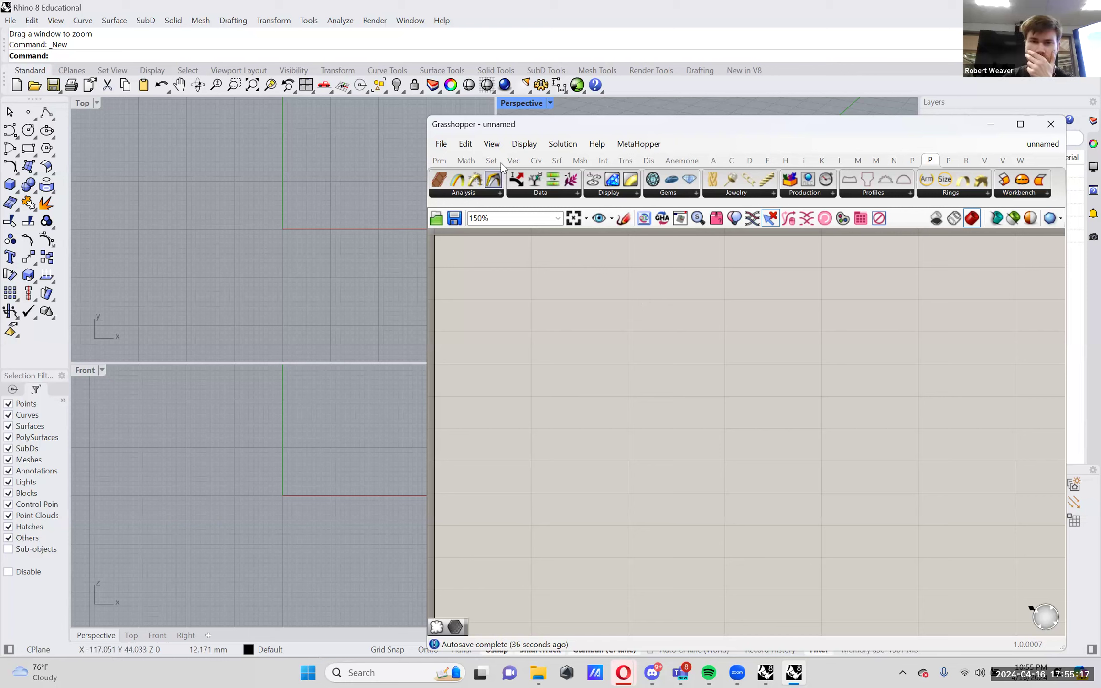
- Expand the Intersect tab's Shape panel listing solid and mesh intersections, then bring the browser forward
left_click(524, 163)
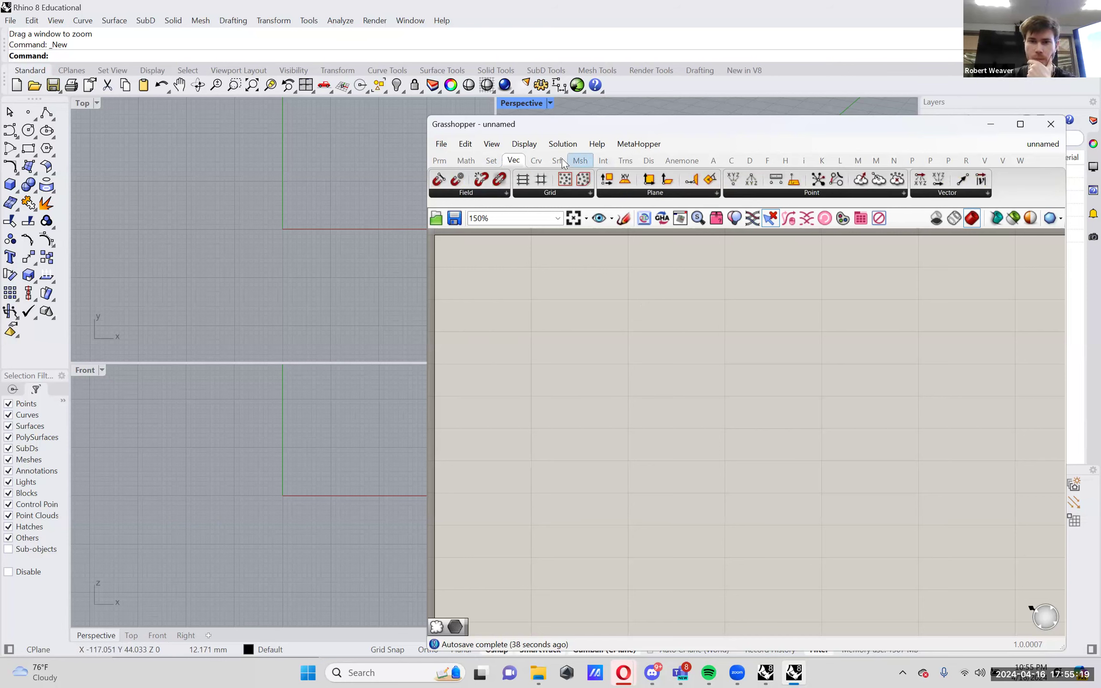
left_click(603, 161)
left_click(896, 193)
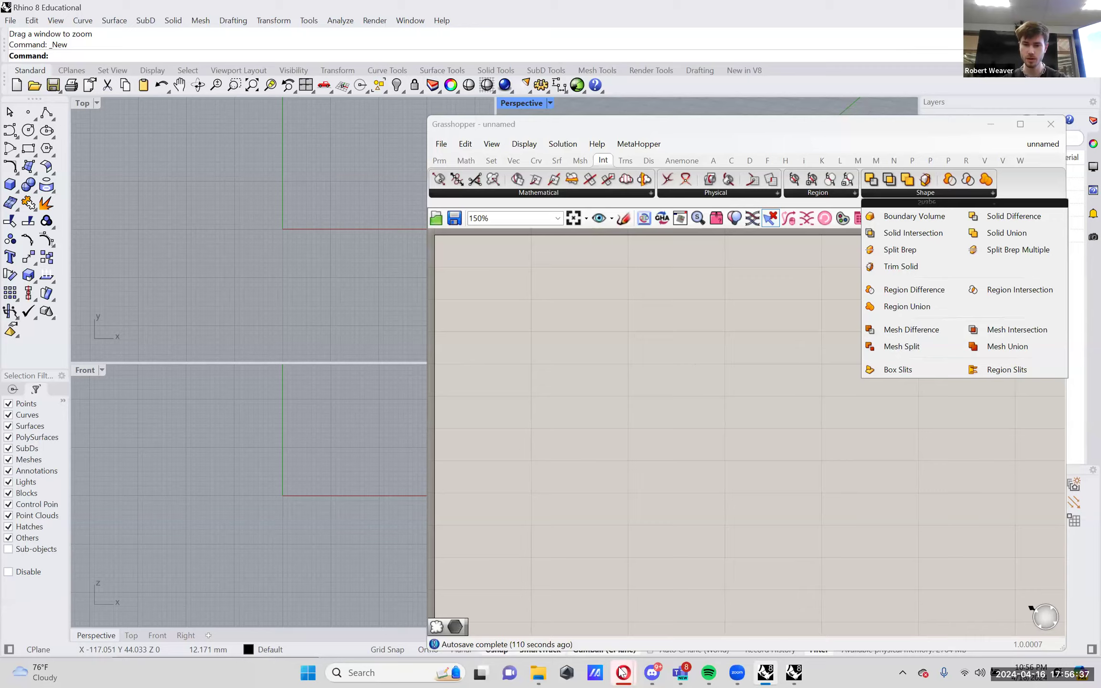
mouse_move(620, 671)
left_click(931, 617)
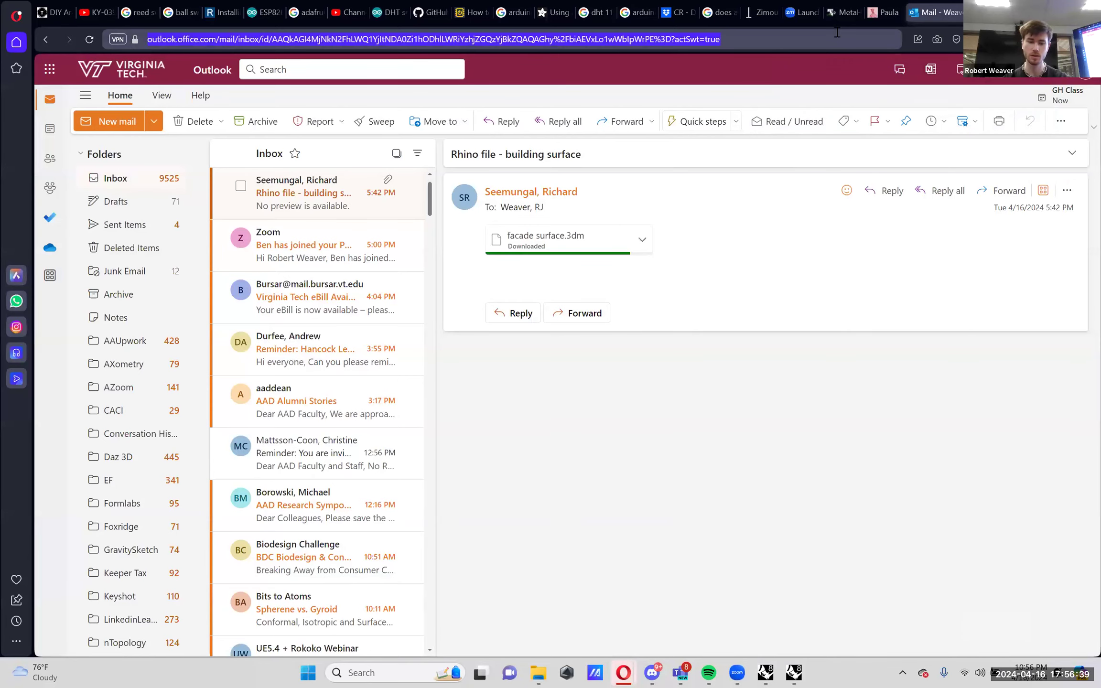
- Search Google for 'cr-10 smart pro' and show the image results
left_click(836, 32)
type("cr-10 smart pro")
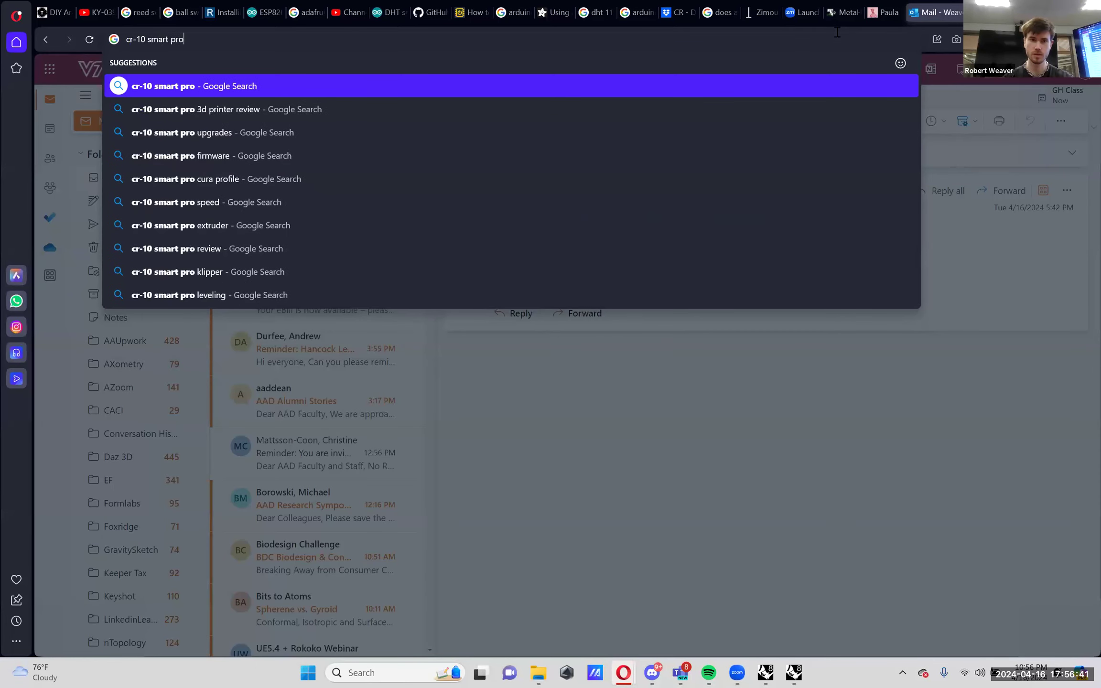
key("Return")
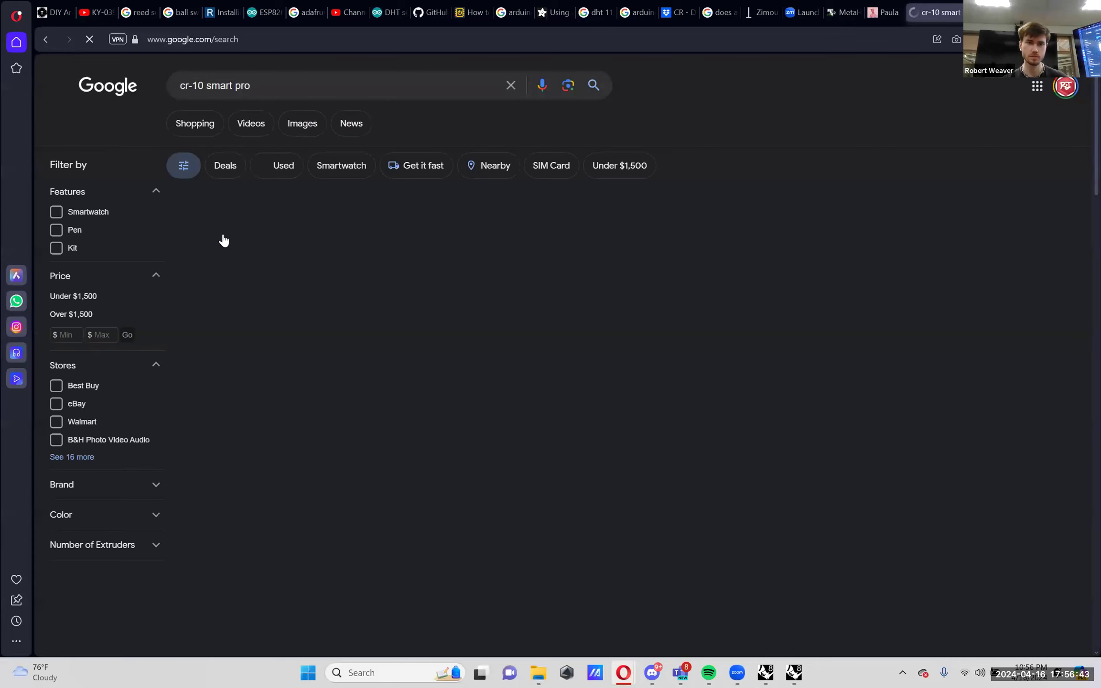
left_click(288, 124)
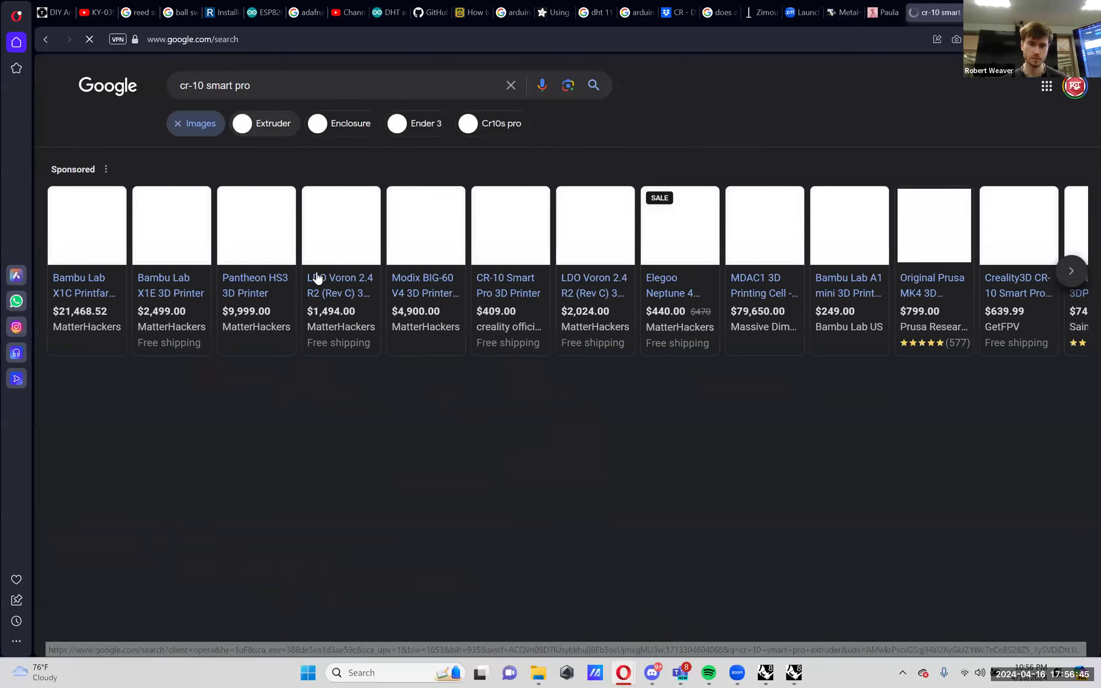
- Preview the Creality Store image, then the Industrial Plastics & Paints CR-10 Smart result
left_click(116, 476)
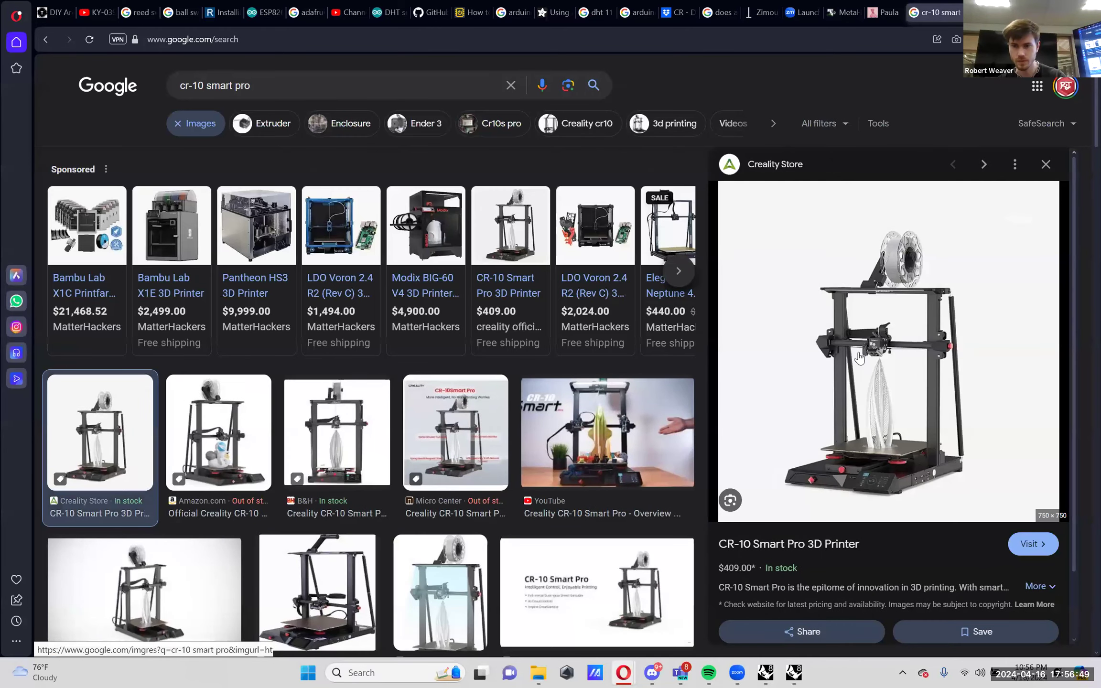
scroll(919, 365, "up", 4, "ctrl")
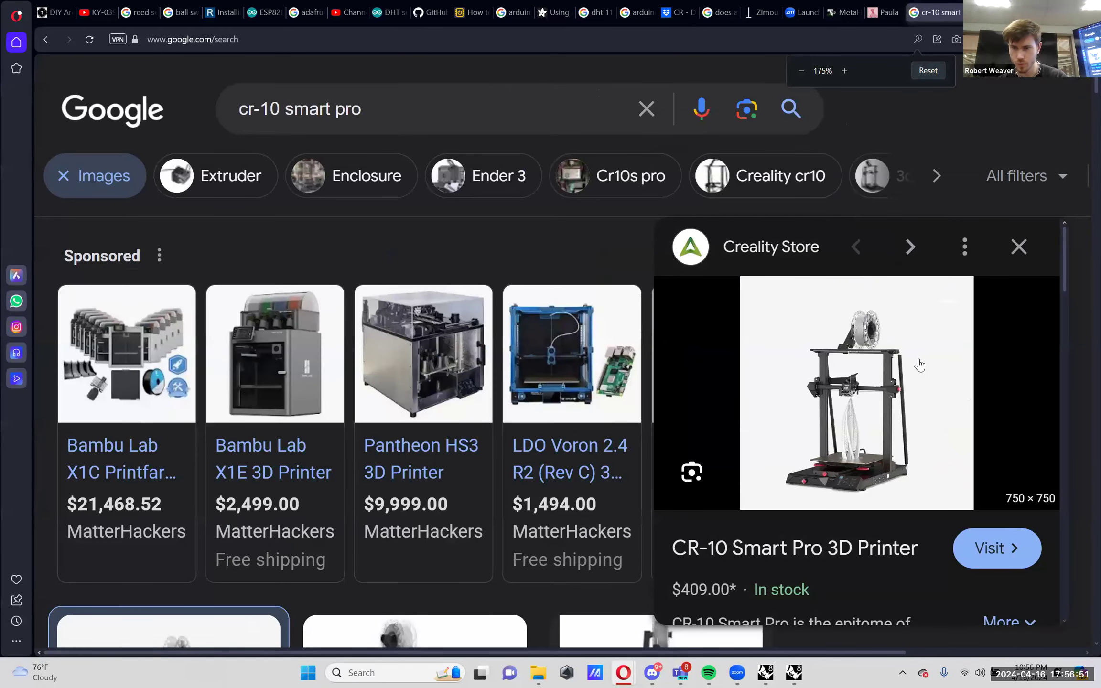
scroll(917, 365, "down", 3, "ctrl")
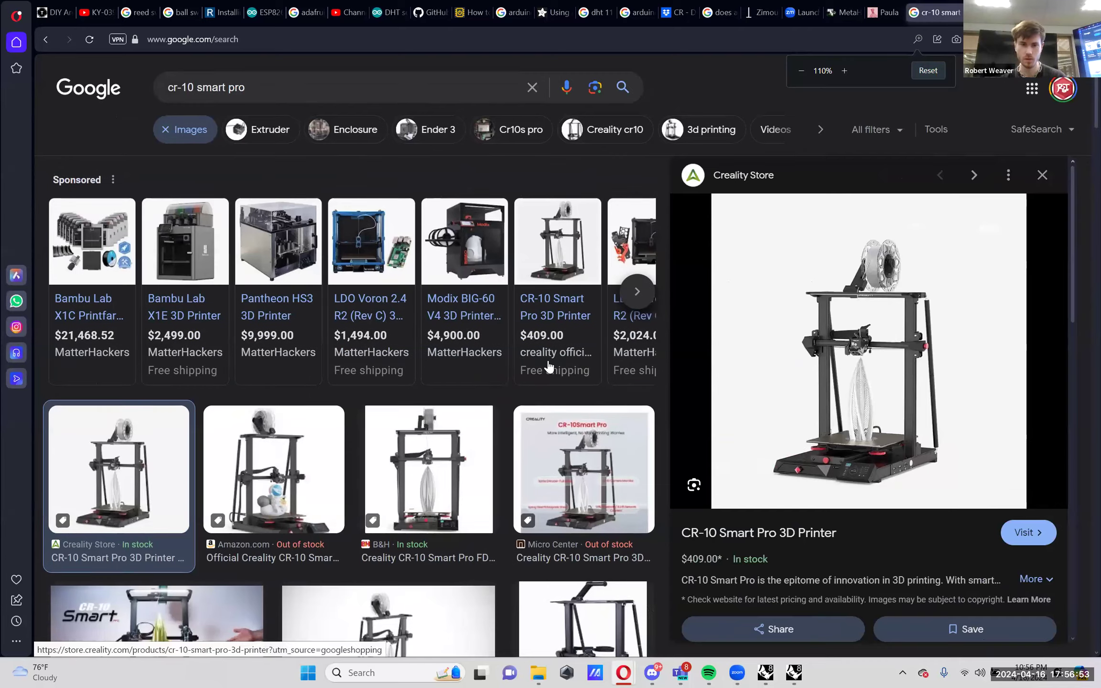
scroll(854, 371, "down", 4)
scroll(889, 334, "down", 1, "ctrl")
scroll(574, 392, "down", 2)
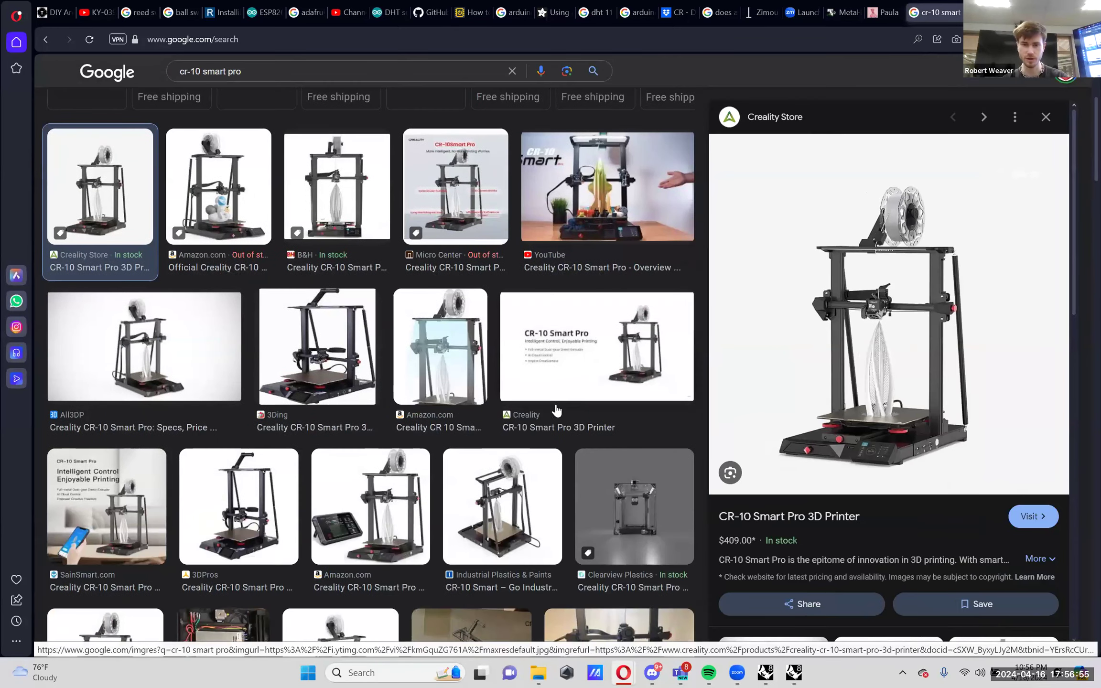
scroll(545, 423, "down", 1)
left_click(539, 431)
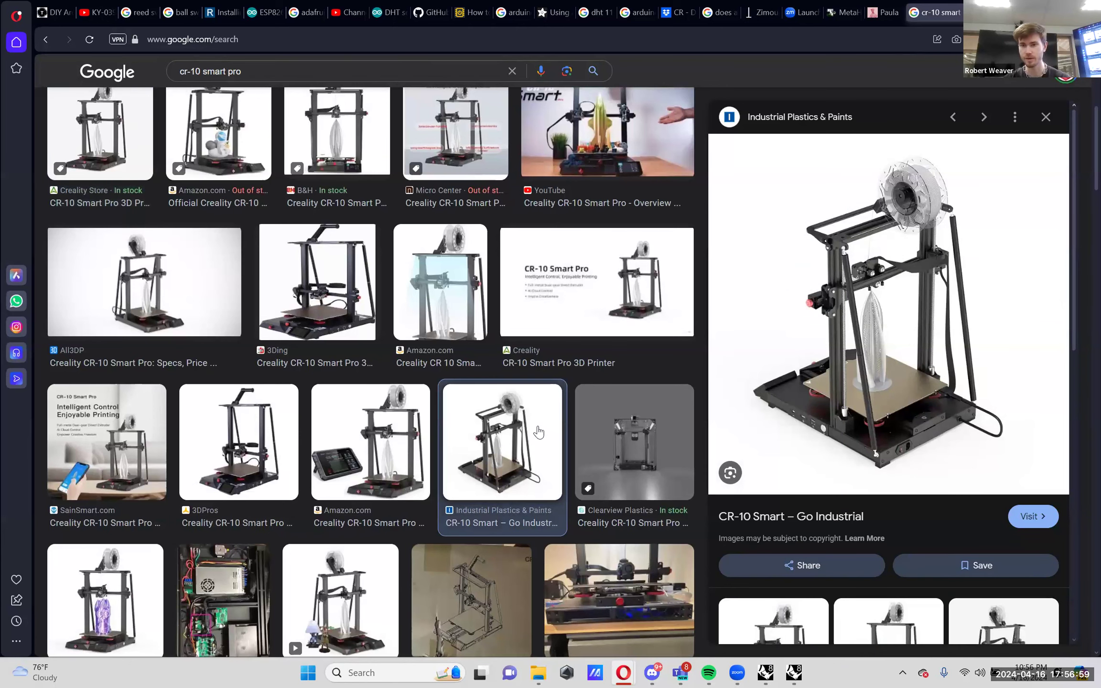
- Preview Amazon's Creality CR-10 Smart Pro 3D Printer and Sonic Pad listing
left_click(415, 442)
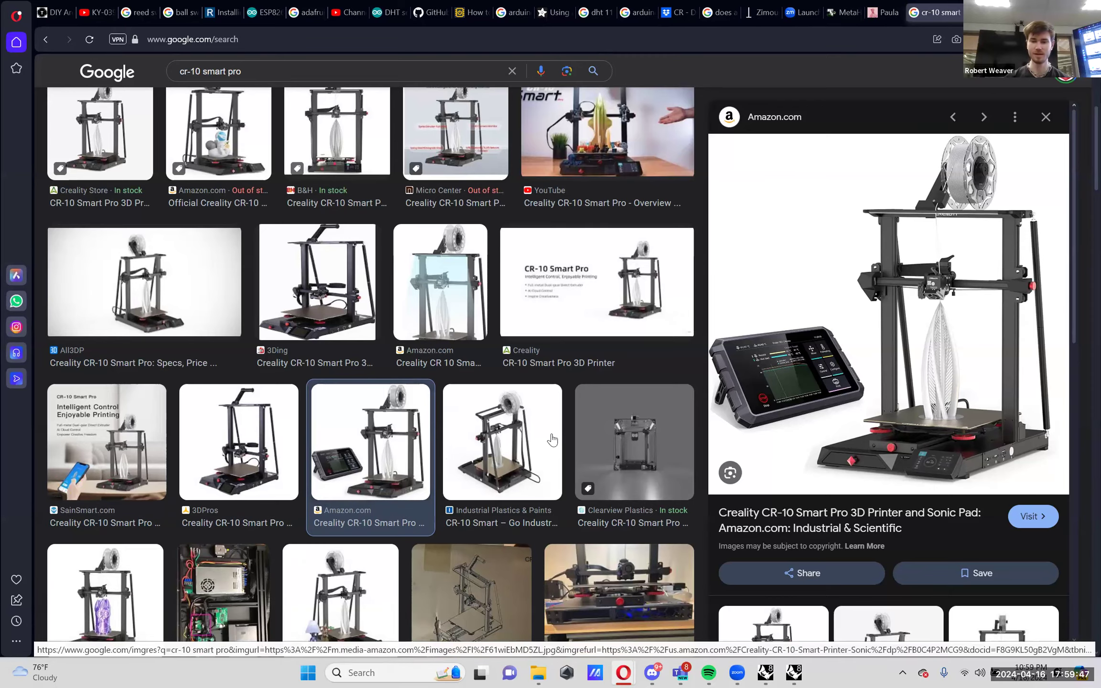
- Scroll through the CR-10 image results, then open a new Speed Dial tab with Ctrl+T
scroll(558, 438, "down", 5)
scroll(558, 437, "down", 3)
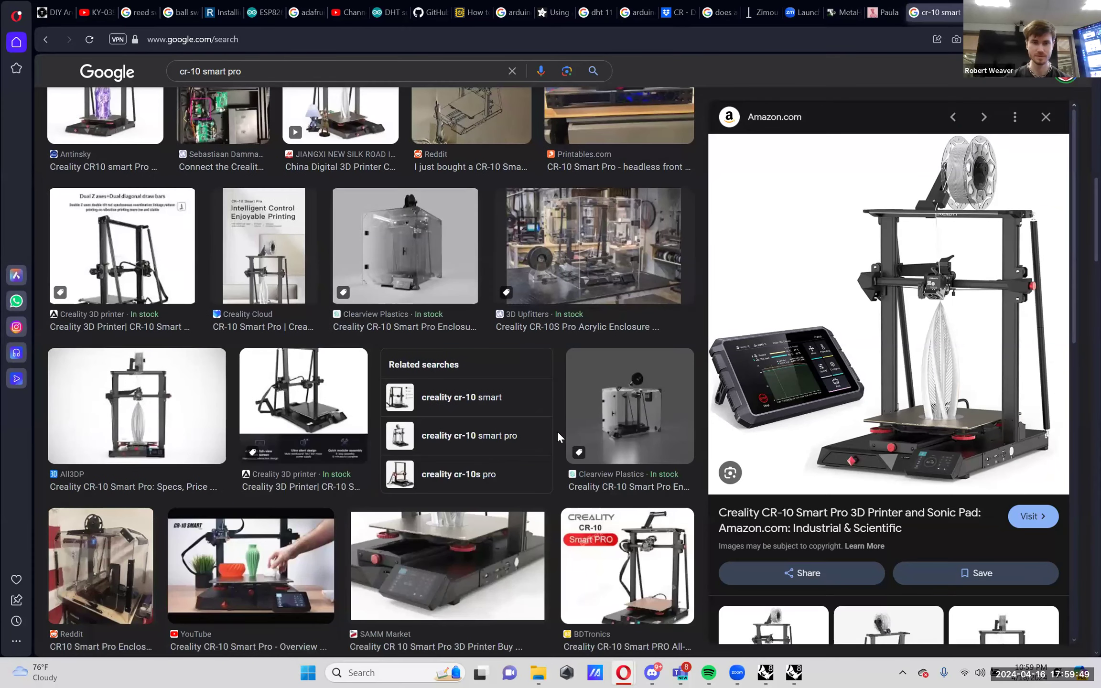
scroll(558, 437, "down", 10)
scroll(570, 433, "up", 20)
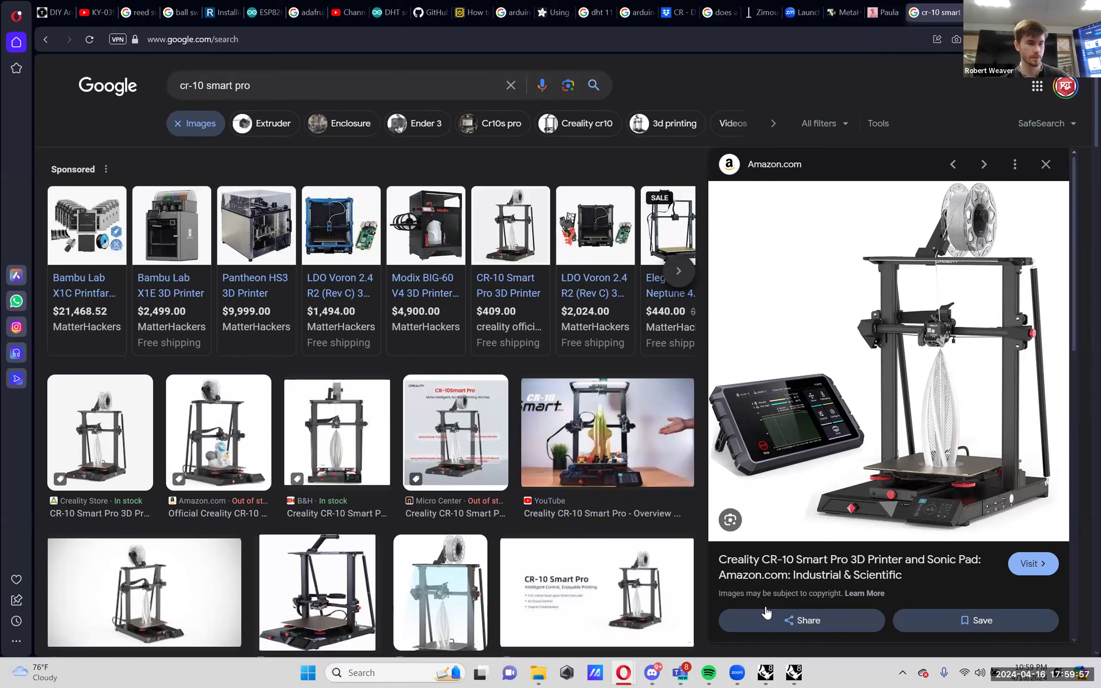
mouse_move(793, 673)
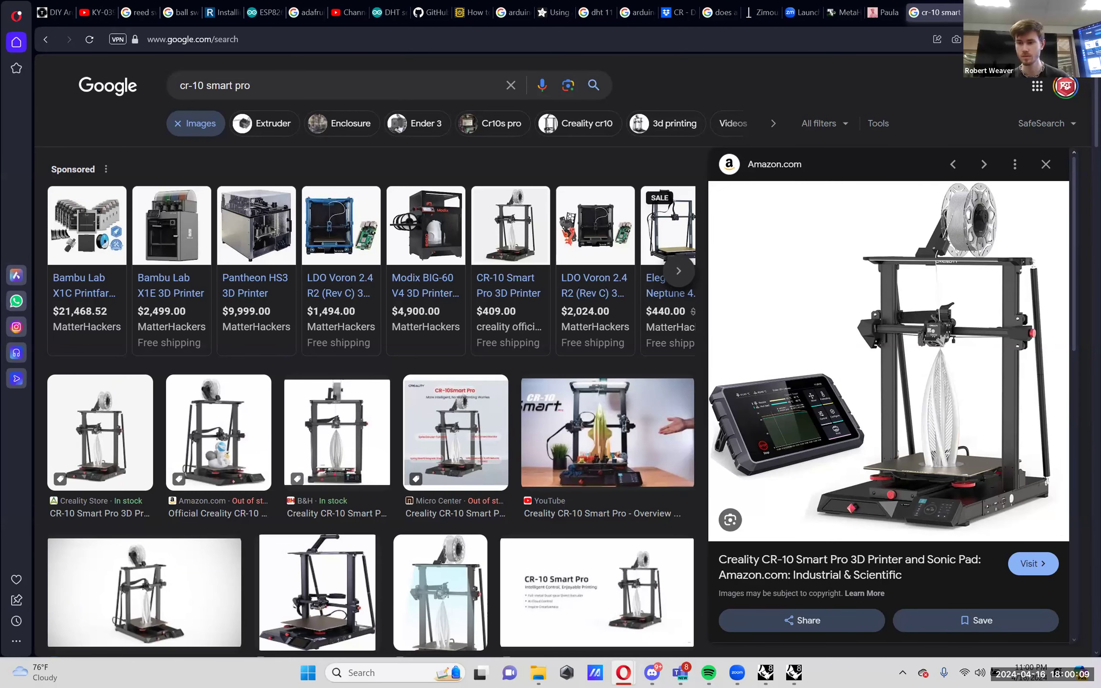
key("ctrl+t")
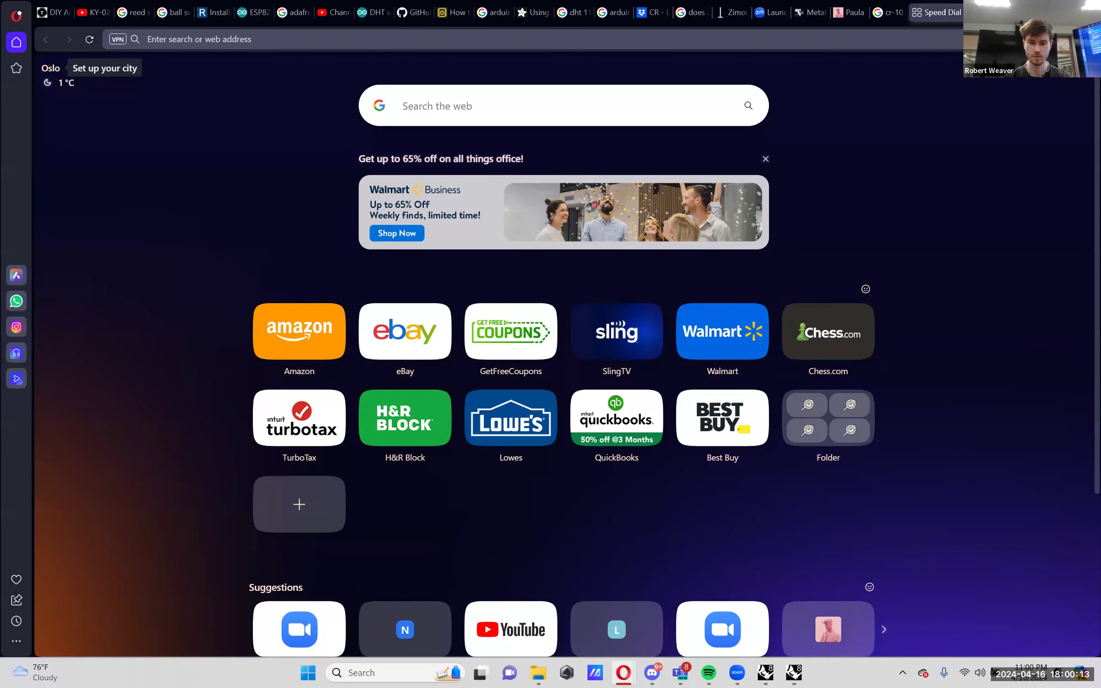
- Search Google for 'reddit irginia tech floorplans', then return to the CR-10 tab and Rhino
type("reddit irginia tech")
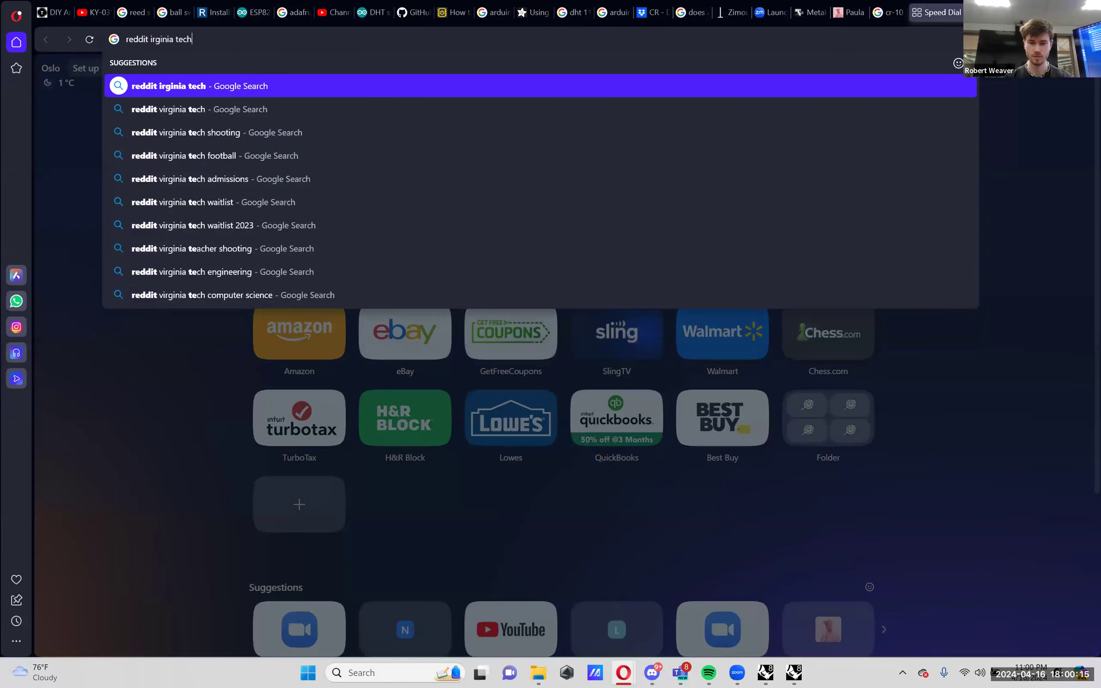
type(" floorplans")
key("Return")
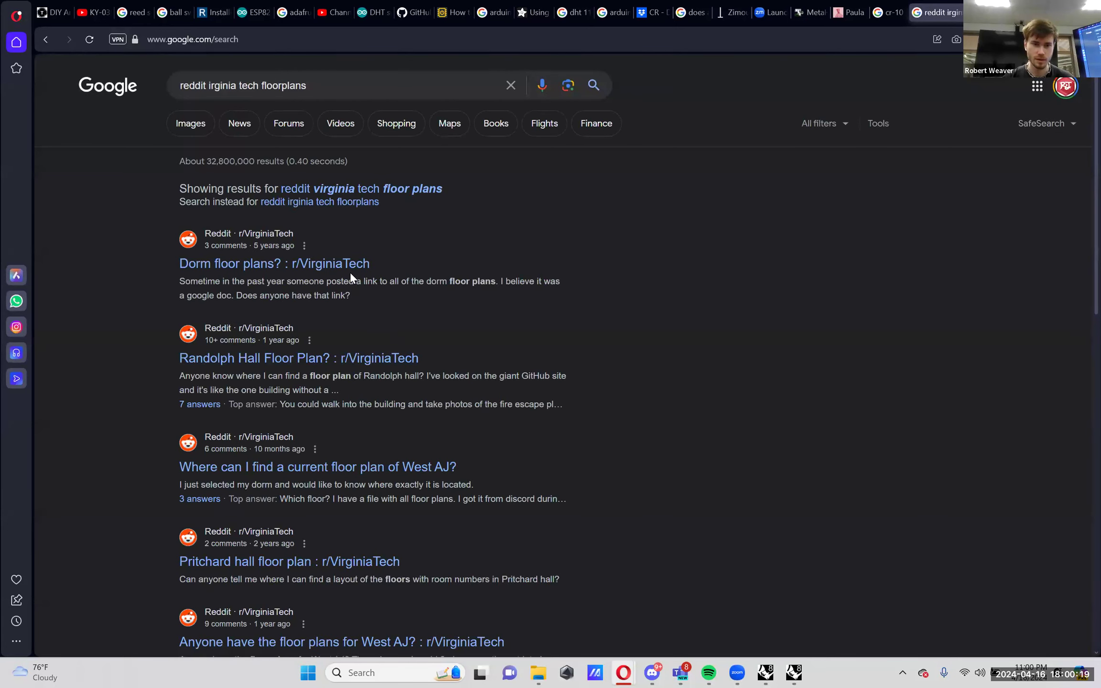
scroll(368, 321, "down", 5)
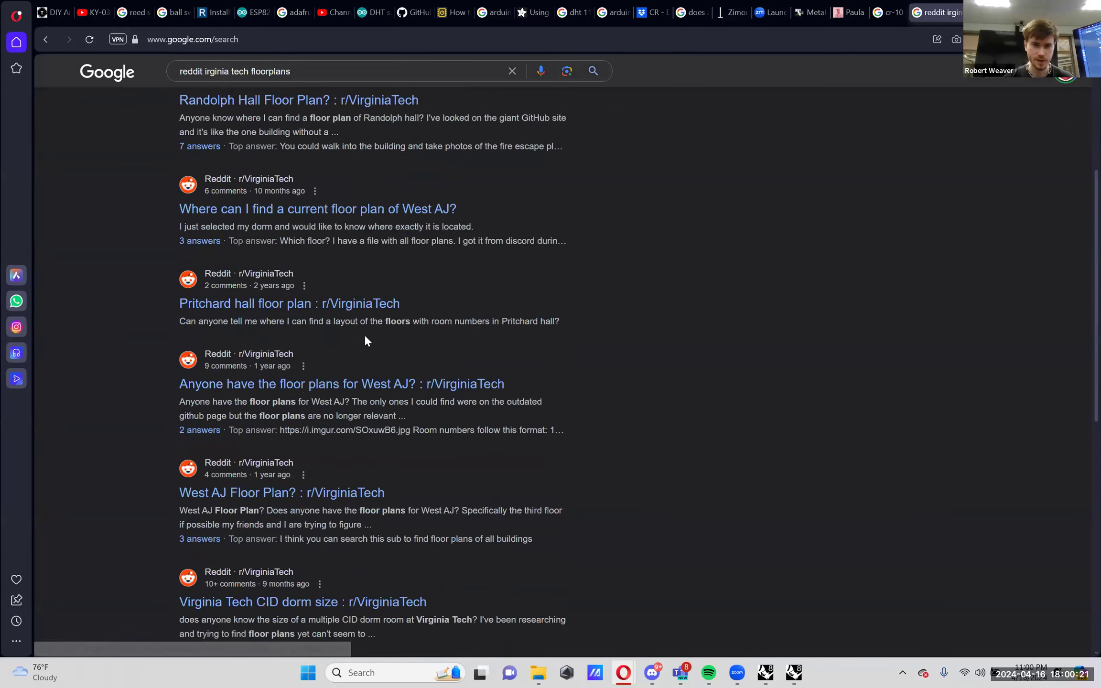
scroll(366, 358, "down", 5)
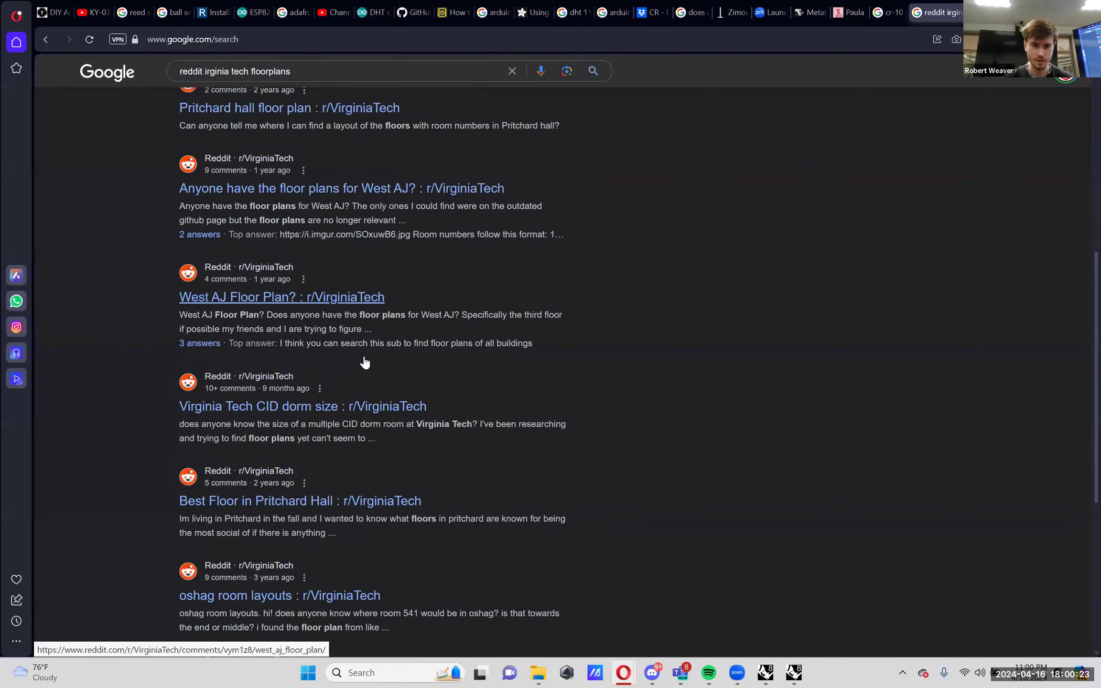
scroll(364, 358, "down", 5)
scroll(288, 449, "up", 15)
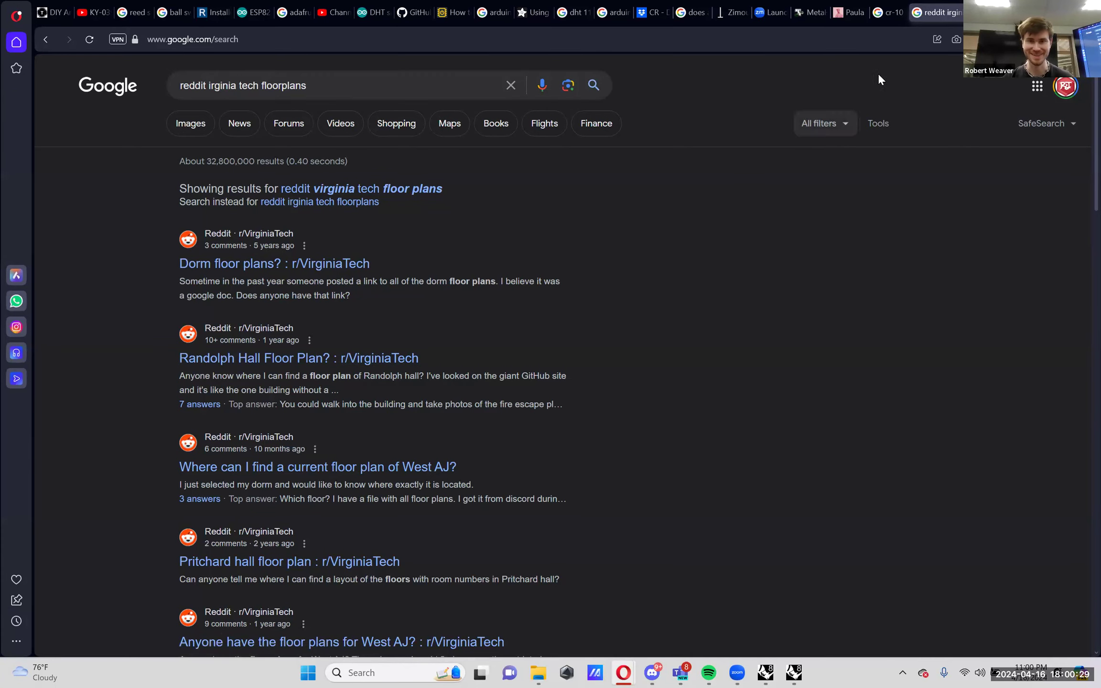
left_click(888, 13)
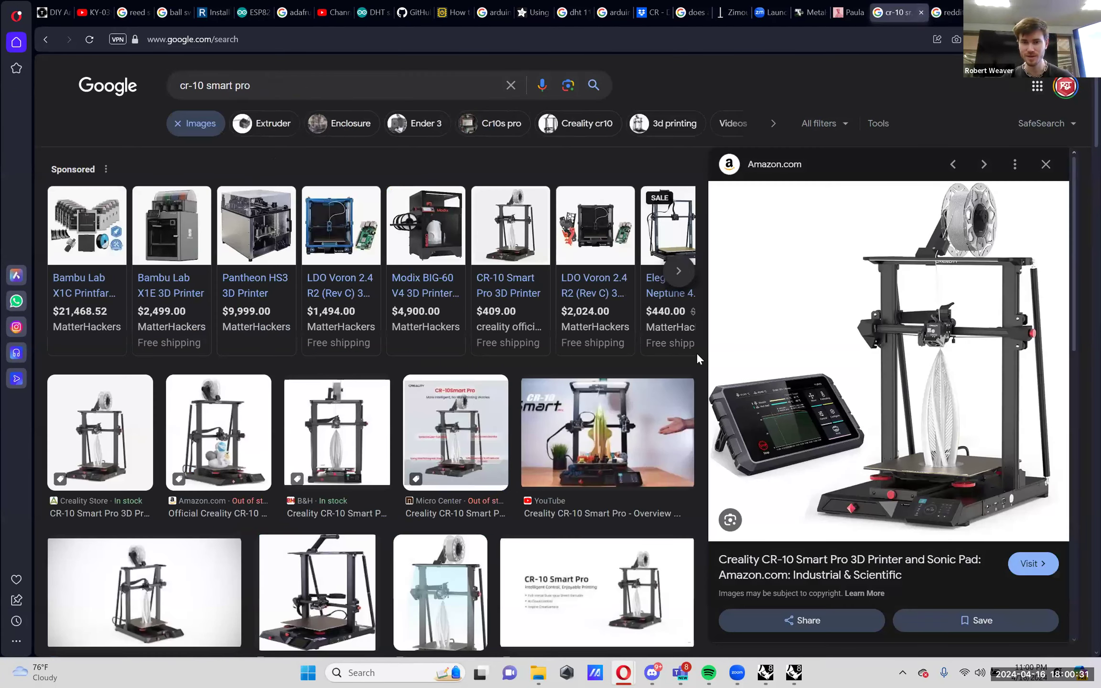
left_click(794, 672)
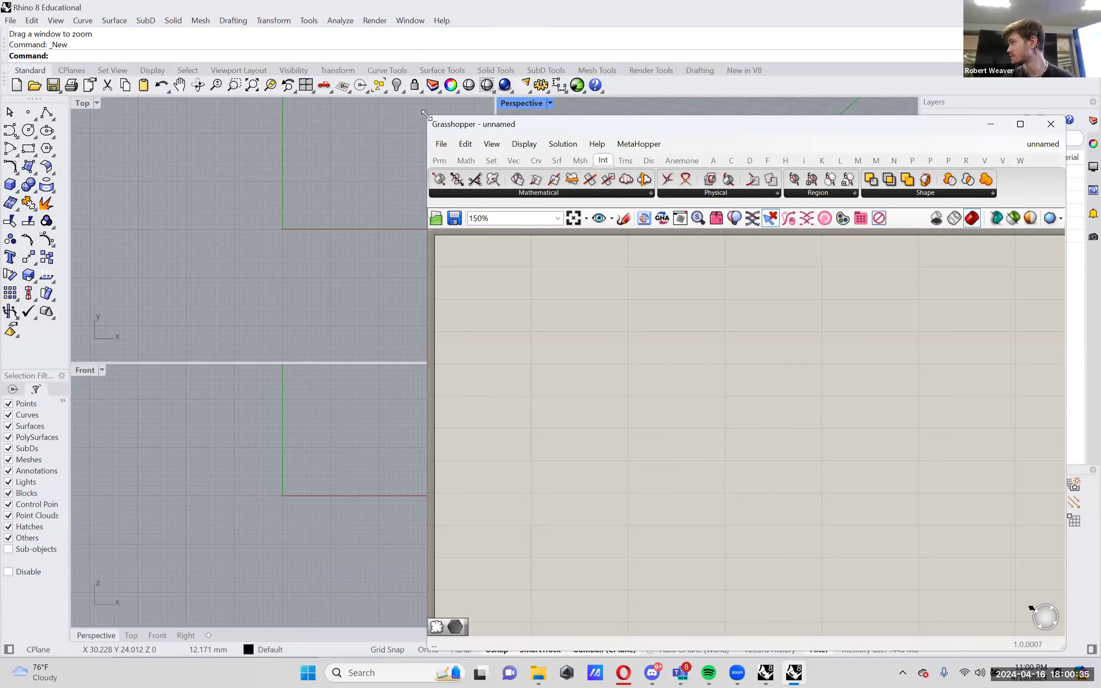
- Shrink the empty Grasshopper window so more of Rhino's Top and Front views show
left_click_drag(425, 115, 505, 85)
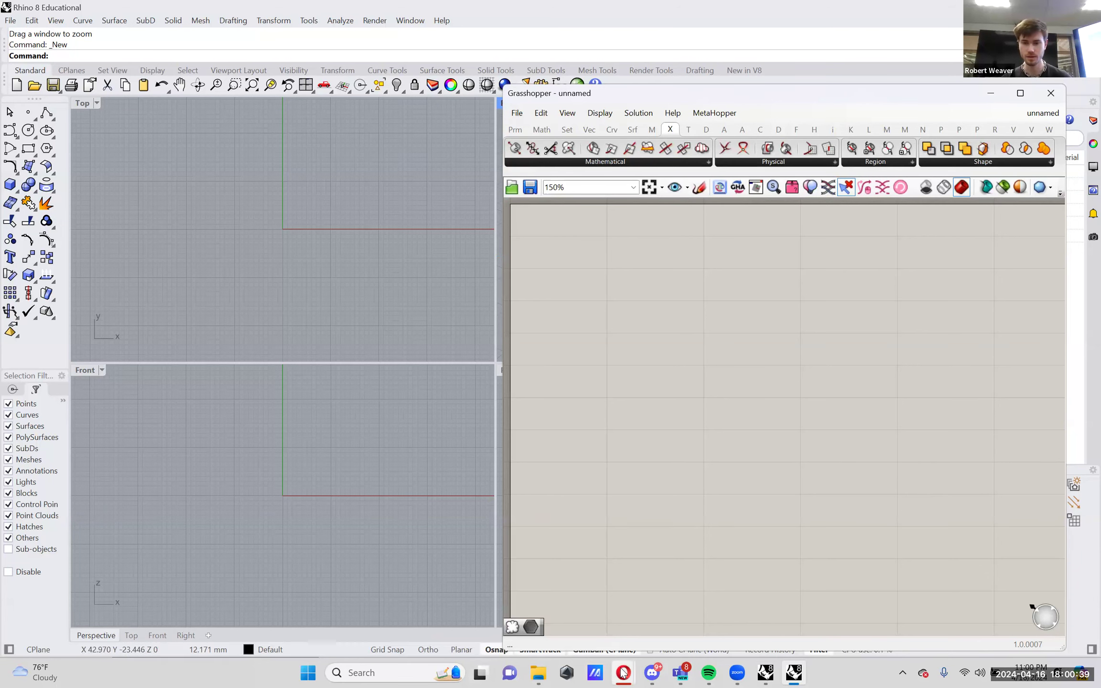
mouse_move(623, 673)
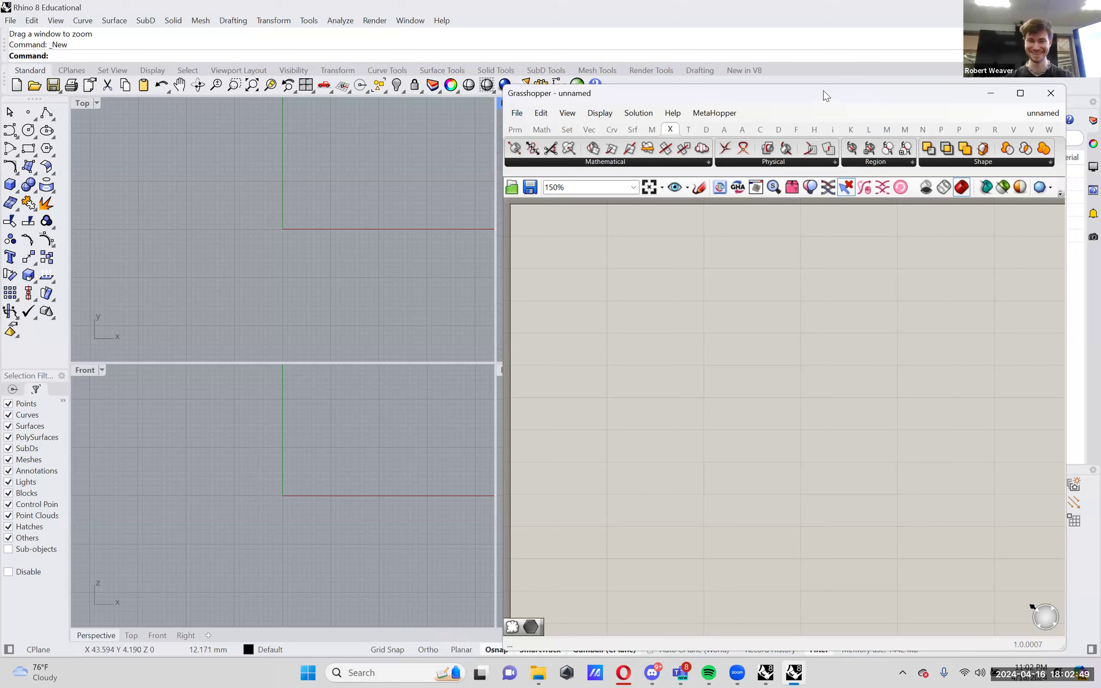
- Raise the Grasshopper window and open ReactionDiffusion_Example.gh from the Downloads folder
left_click_drag(826, 96, 823, 73)
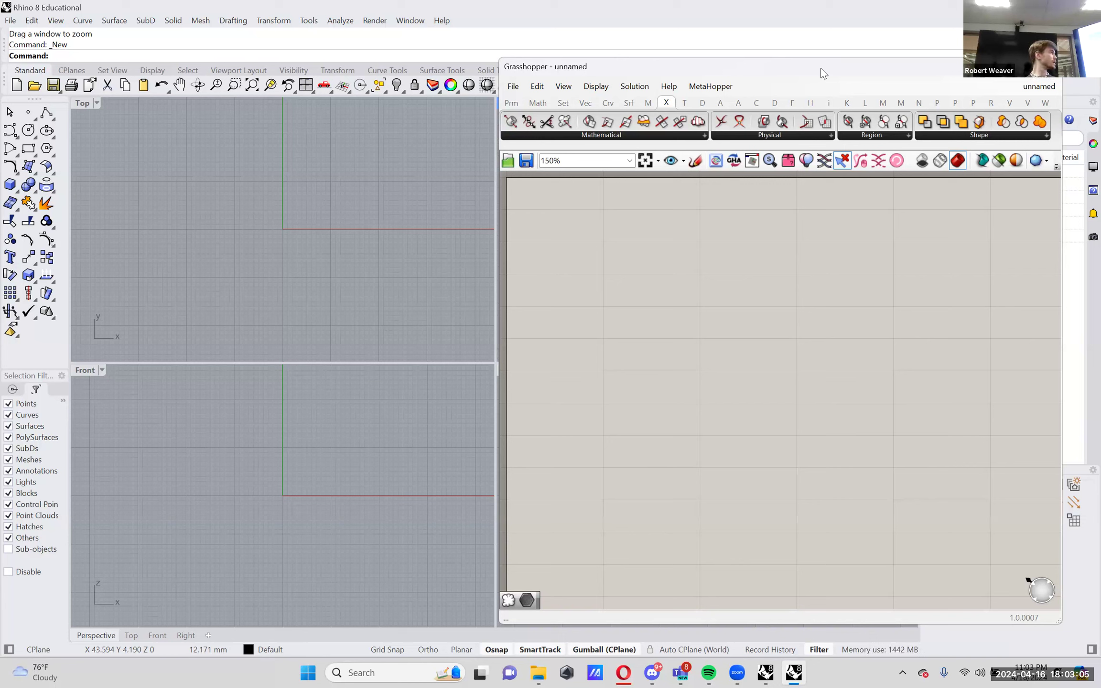
left_click(514, 88)
left_click(534, 115)
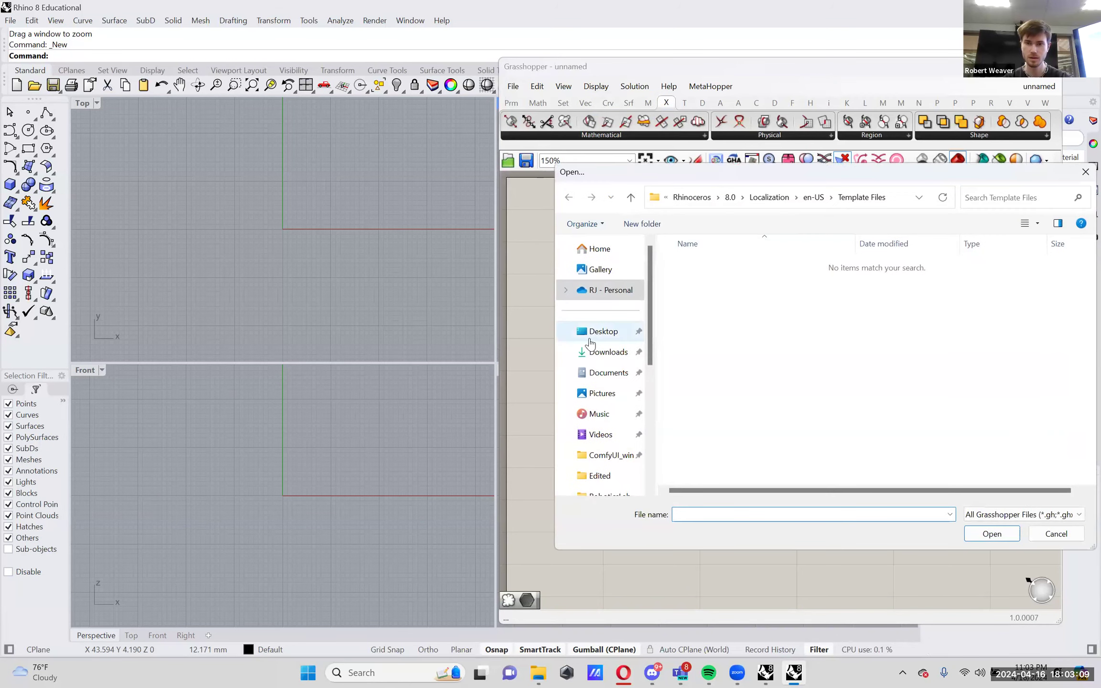
left_click(596, 354)
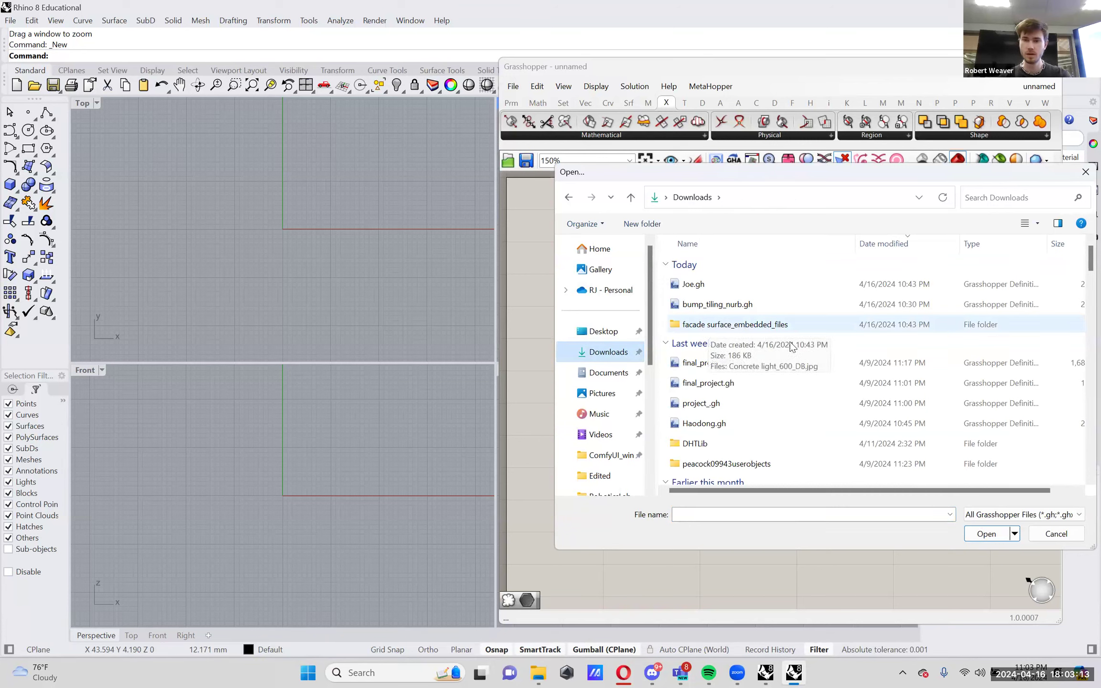
scroll(822, 398, "down", 2)
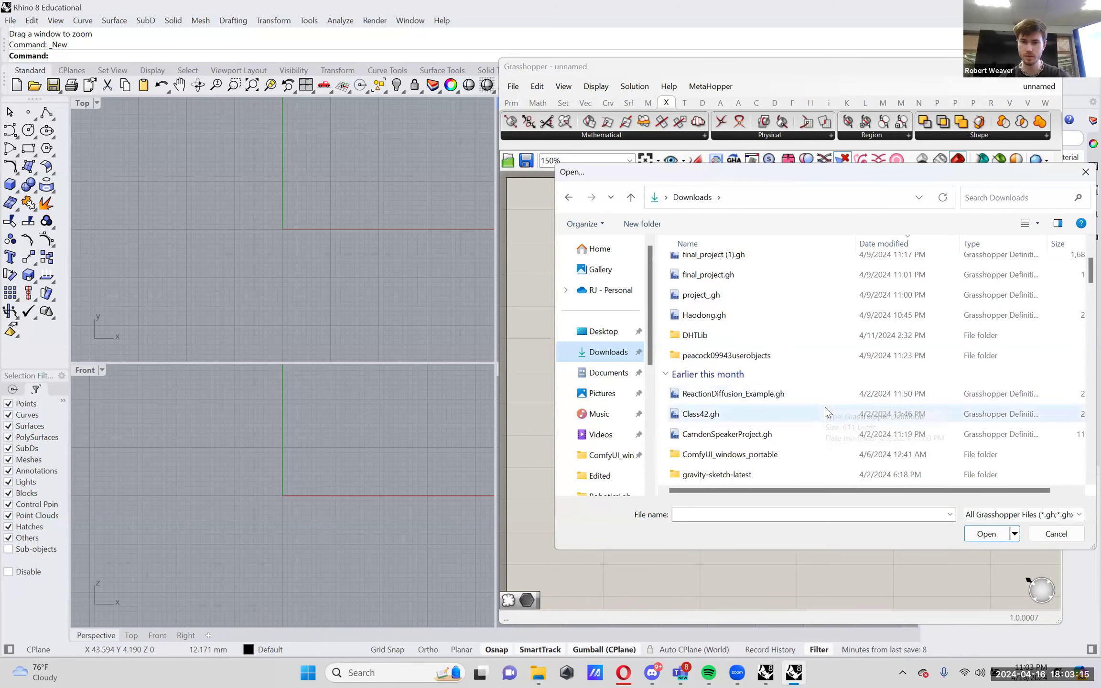
double_click(830, 402)
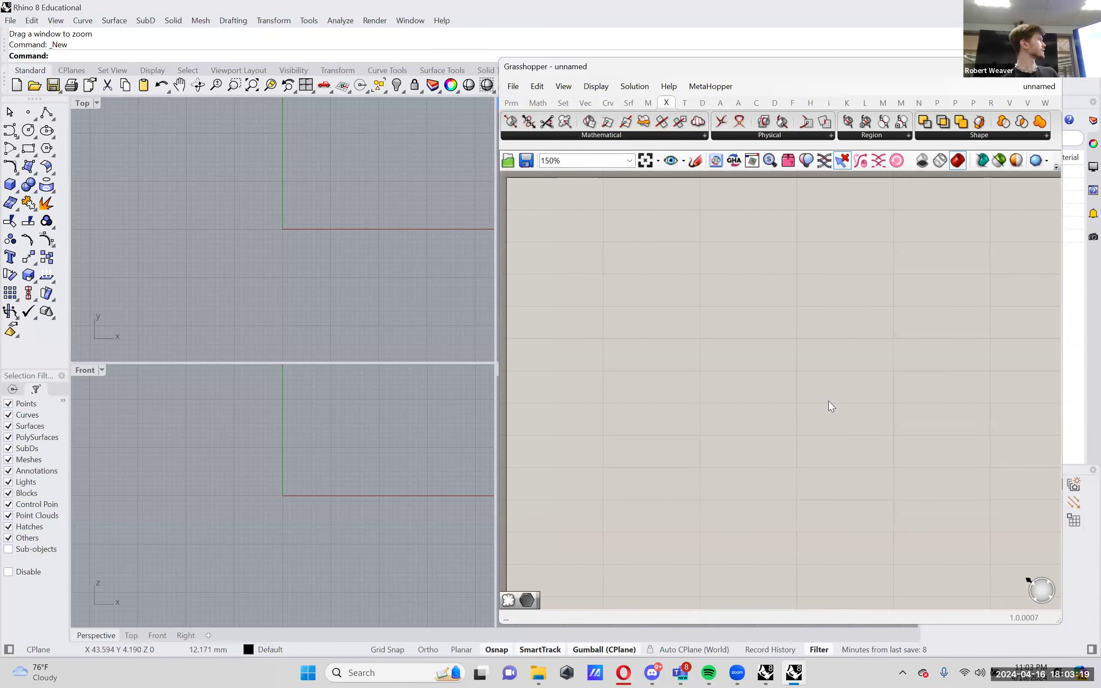
- Maximize Perspective and zoom in on the red rippled mesh, then switch to Discord and close the enlarged image
scroll(830, 405, "down", 5)
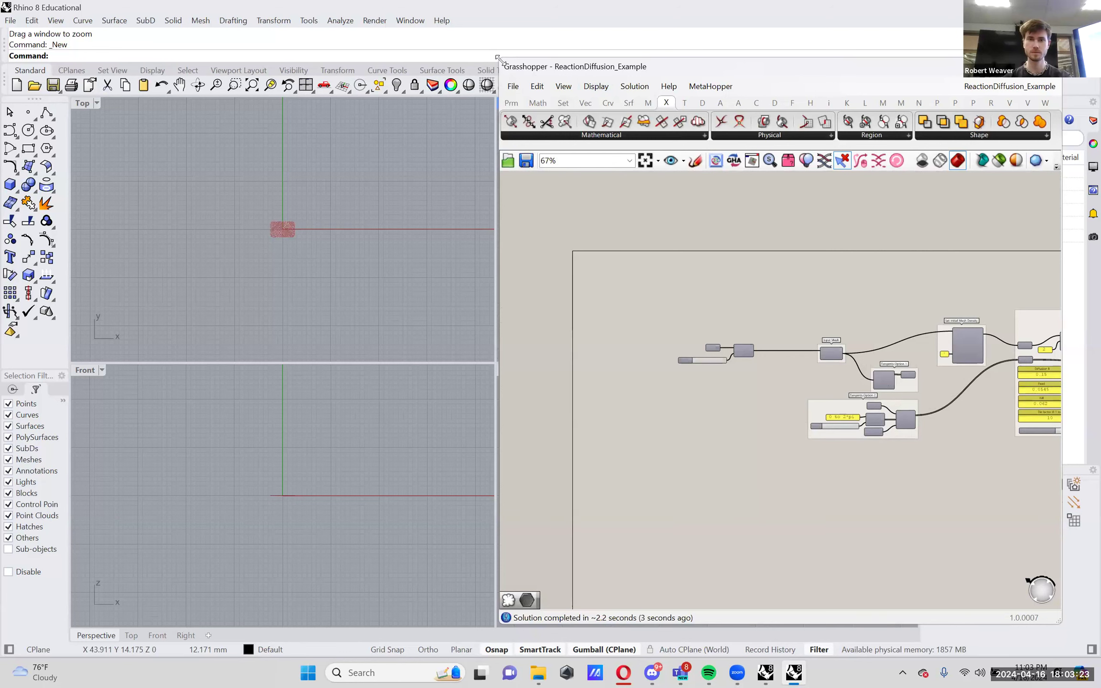
left_click_drag(498, 58, 562, 95)
double_click(518, 103)
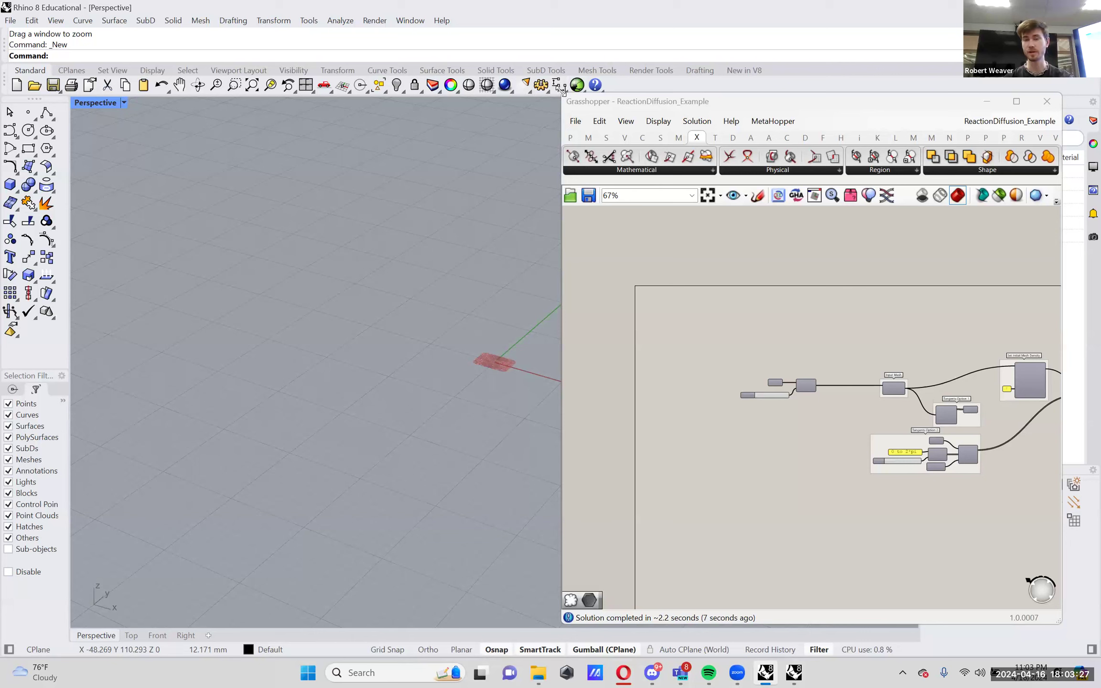
left_click_drag(562, 95, 544, 47)
scroll(496, 342, "up", 5)
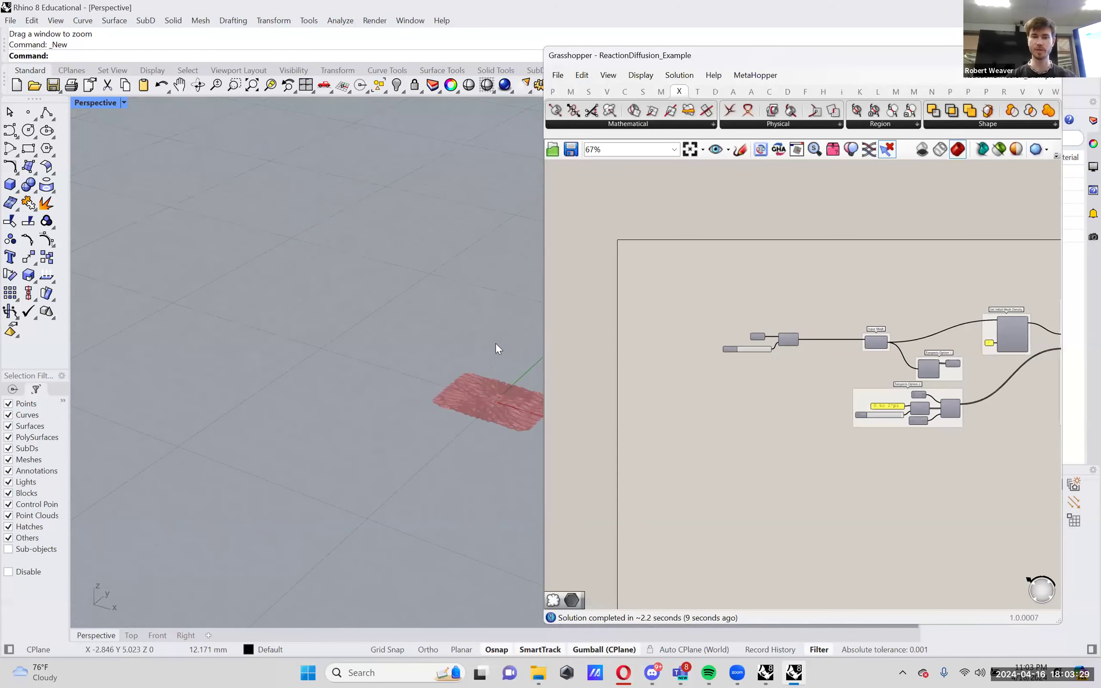
right_click_drag(418, 354, 387, 385, "shift")
scroll(388, 385, "up", 4)
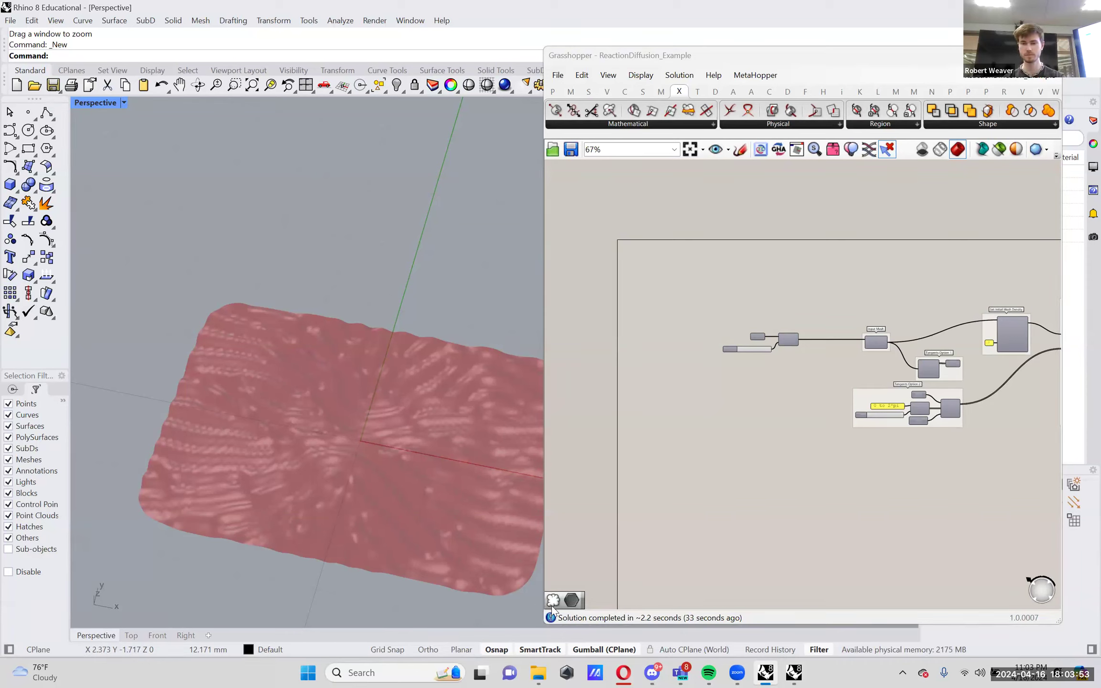
left_click(652, 671)
left_click(645, 599)
- Switch to Discord's #file-sharing channel and download Shoe_outsole_second_1.stl
scroll(615, 492, "up", 10)
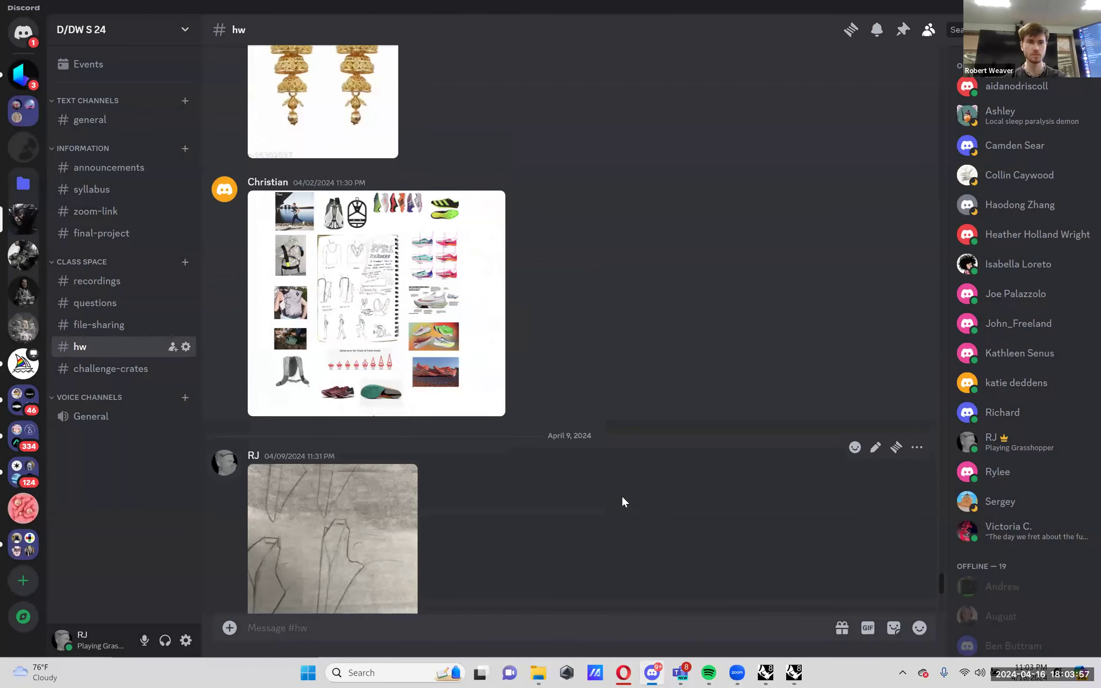
scroll(622, 497, "down", 9)
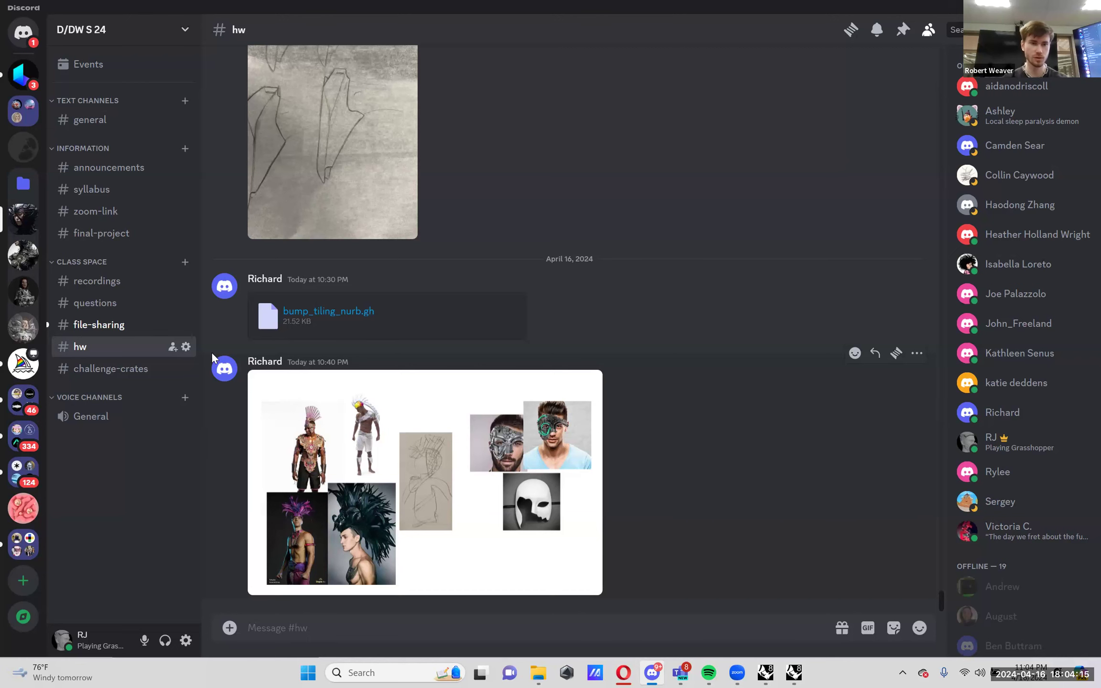
left_click(103, 327)
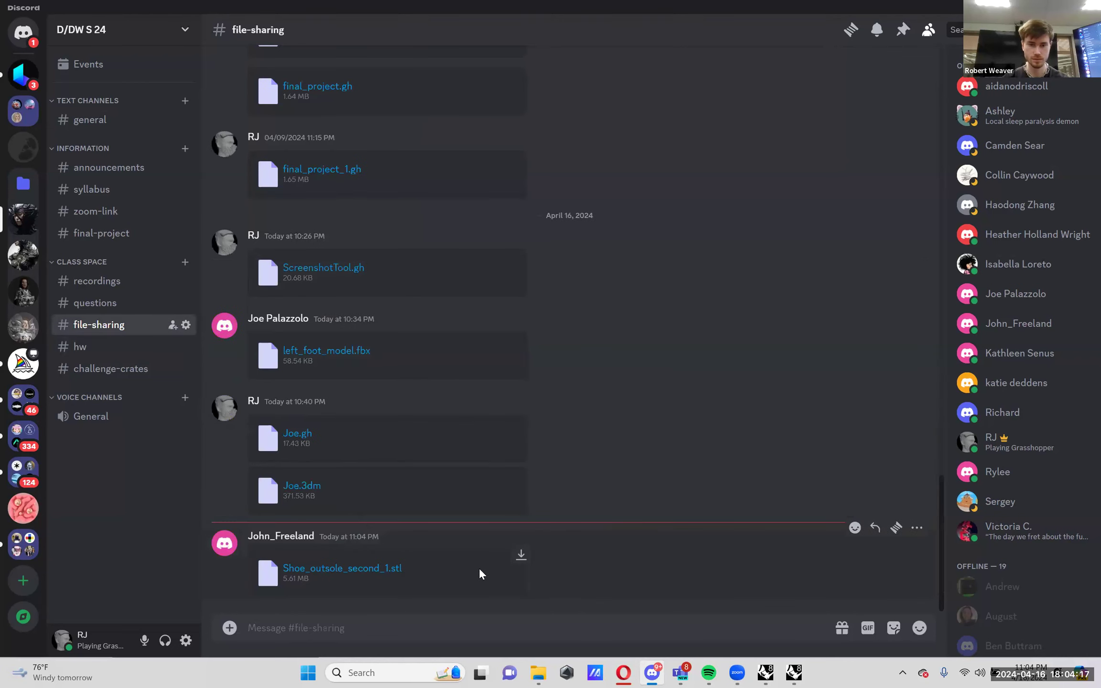
left_click(520, 556)
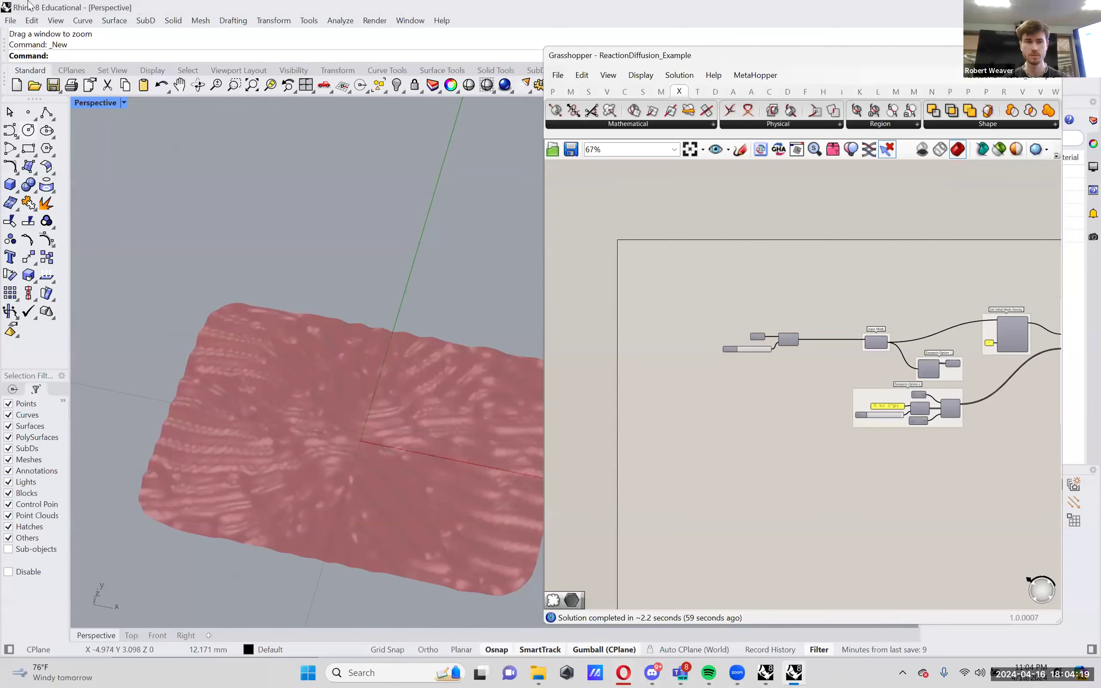
- Open Shoe_outsole_second_1.stl from Downloads with Supported Files (*.*) and default STL import options
left_click(11, 21)
left_click(29, 47)
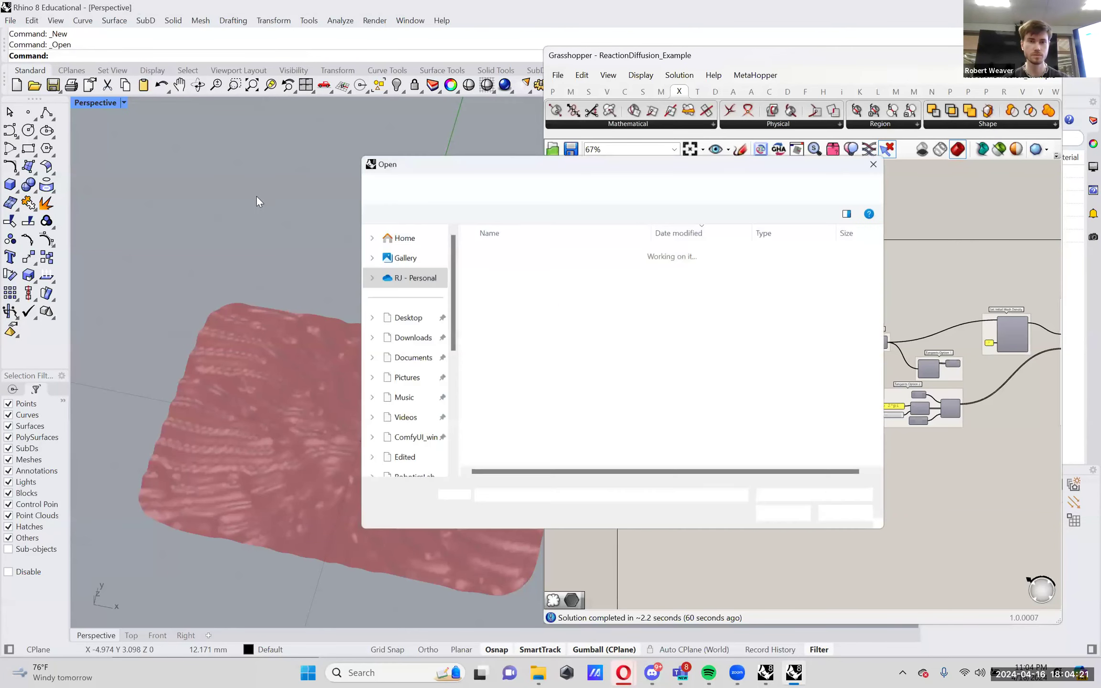
left_click(404, 337)
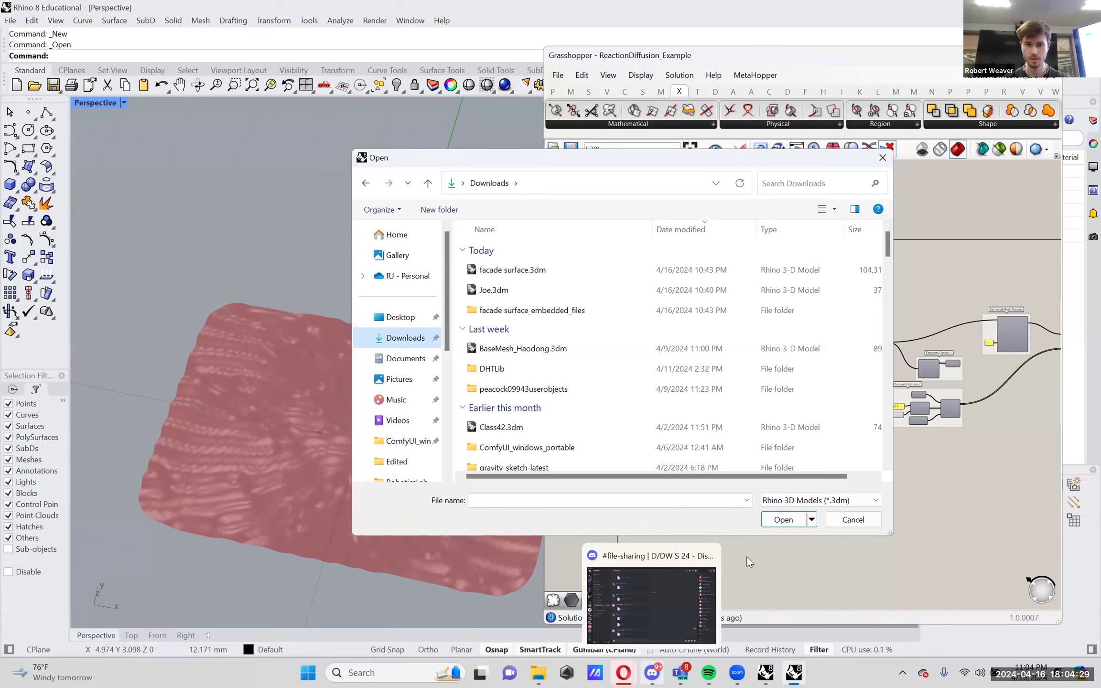
left_click(855, 500)
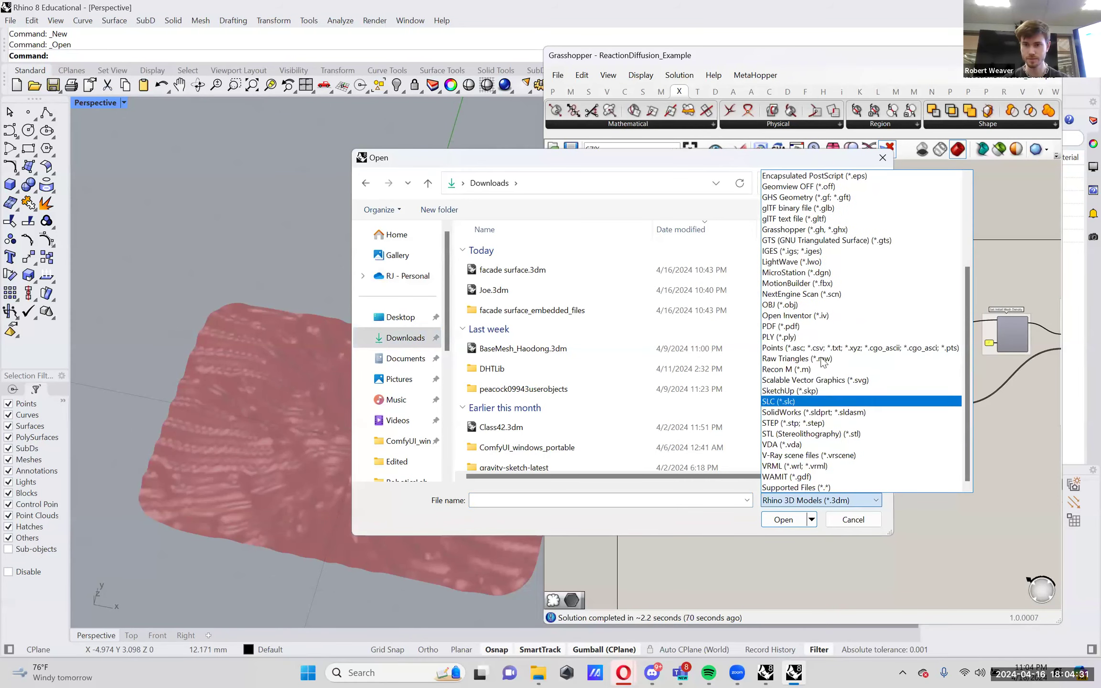
left_click(821, 487)
double_click(564, 270)
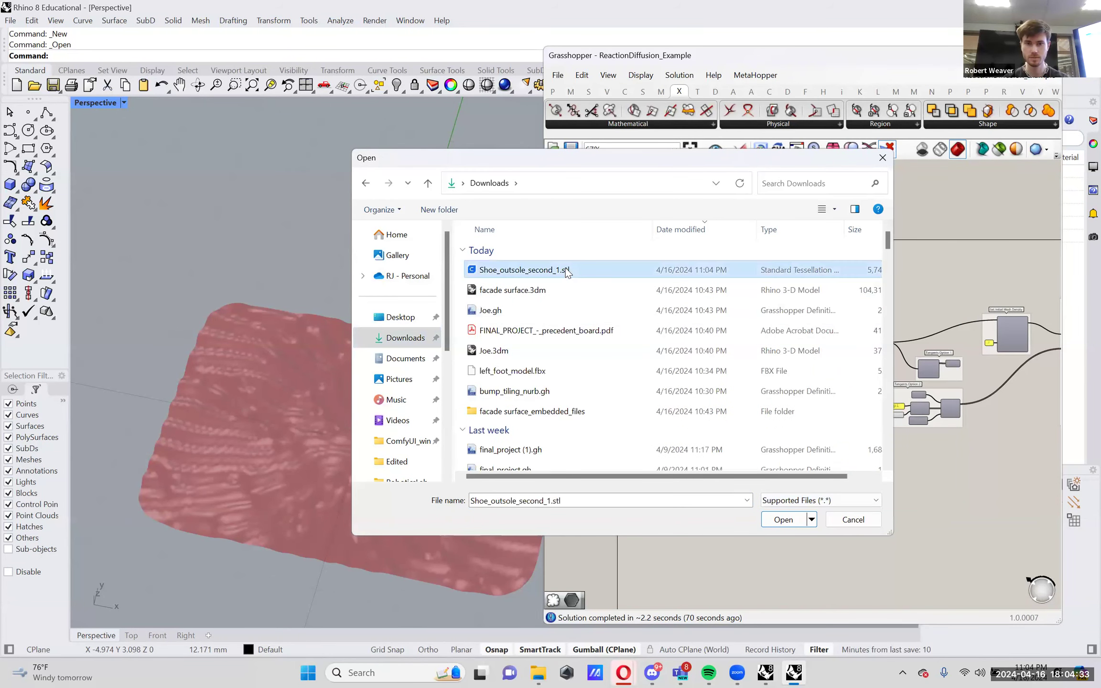
left_click(500, 393)
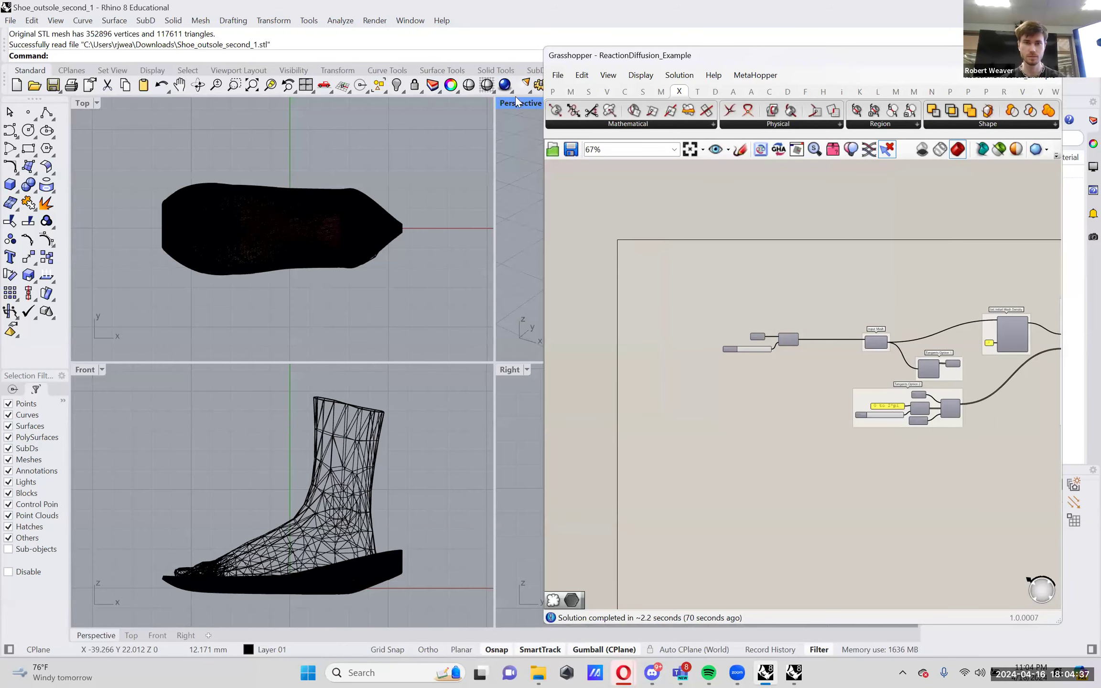
- Maximize the Perspective viewport, frame the whole shoe and show it shaded
double_click(517, 103)
right_click_drag(384, 264, 213, 207, "shift")
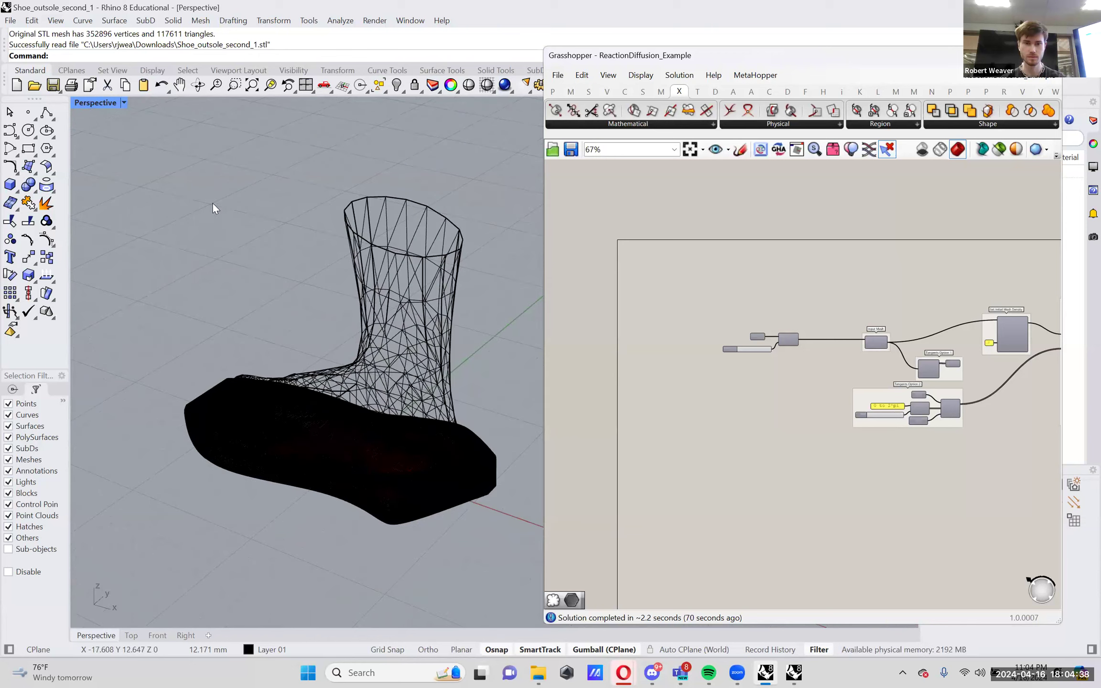
left_click(123, 102)
left_click(122, 166)
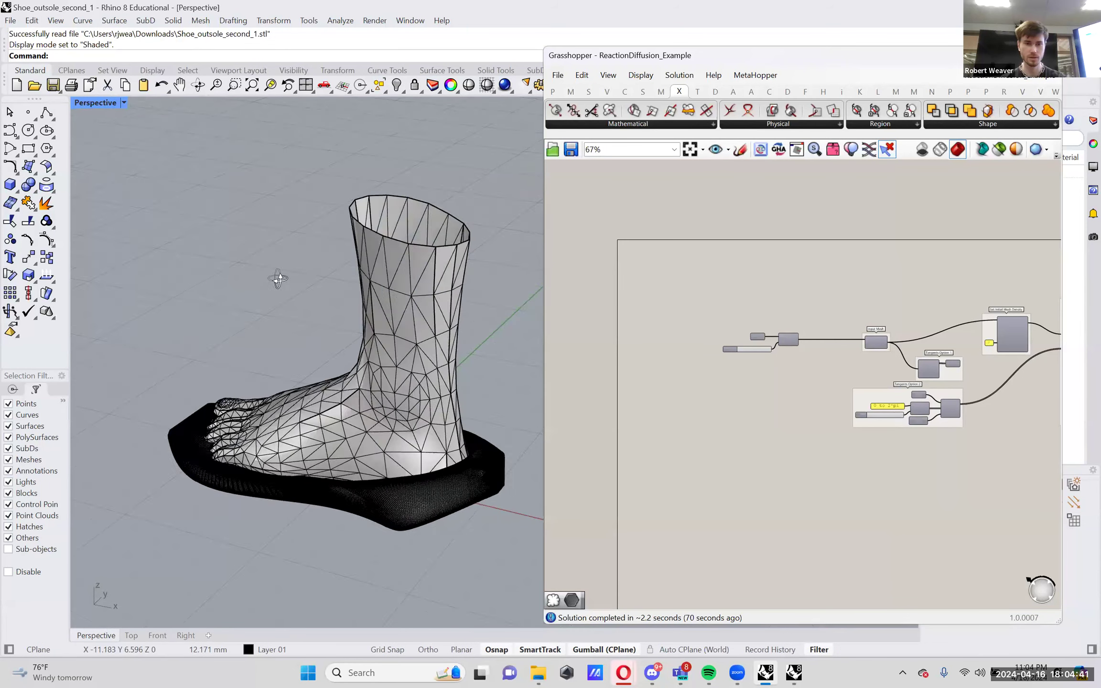
- Hide the foot mesh so only the outsole remains
right_click_drag(278, 279, 425, 329)
left_click(424, 328)
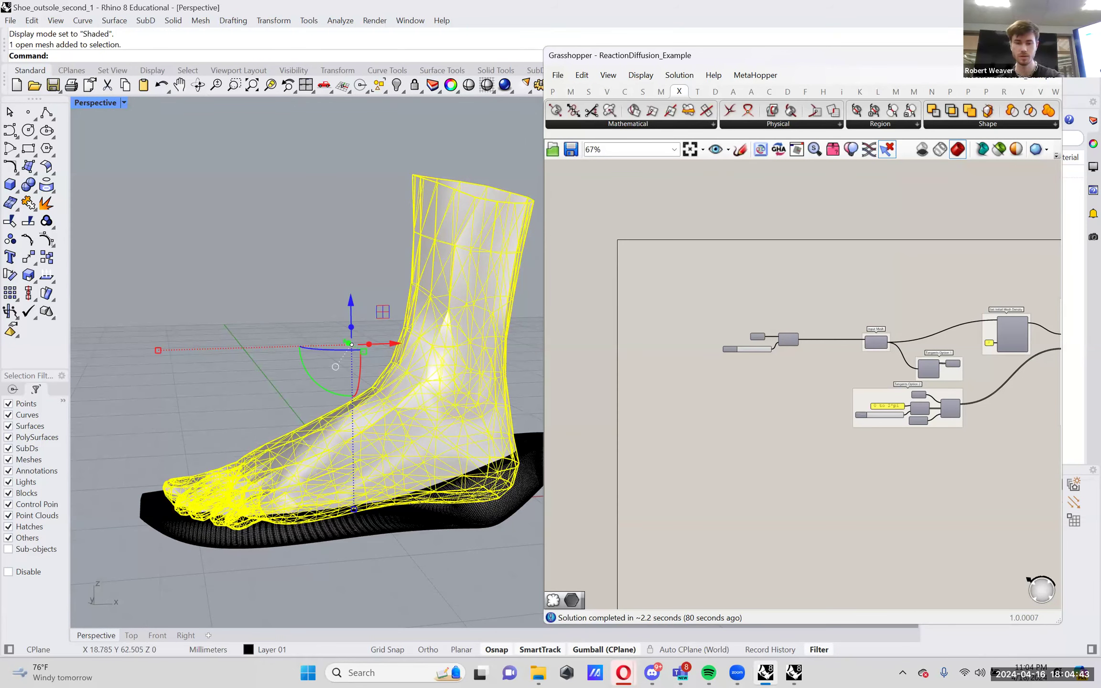
key("ctrl+h")
scroll(431, 461, "up", 5)
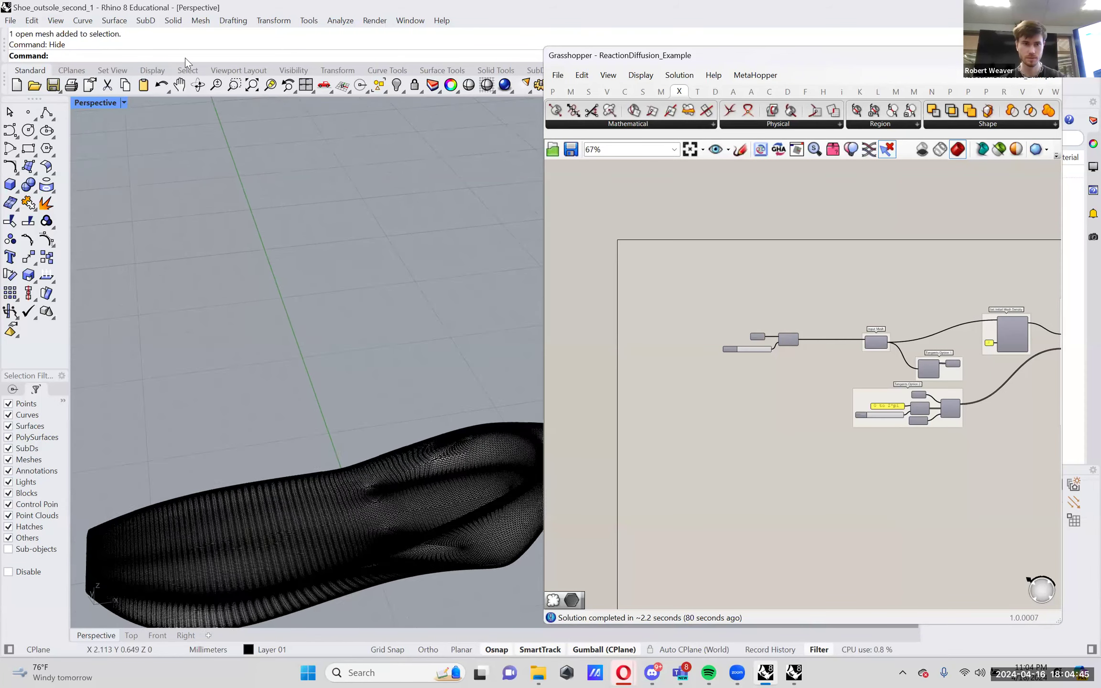
- Switch the Perspective view to Arctic display mode
left_click(123, 103)
left_click(104, 288)
right_click_drag(313, 374, 430, 290)
- Turn the viewport grid off with the Grid command's ShowGrid=No
type("grid")
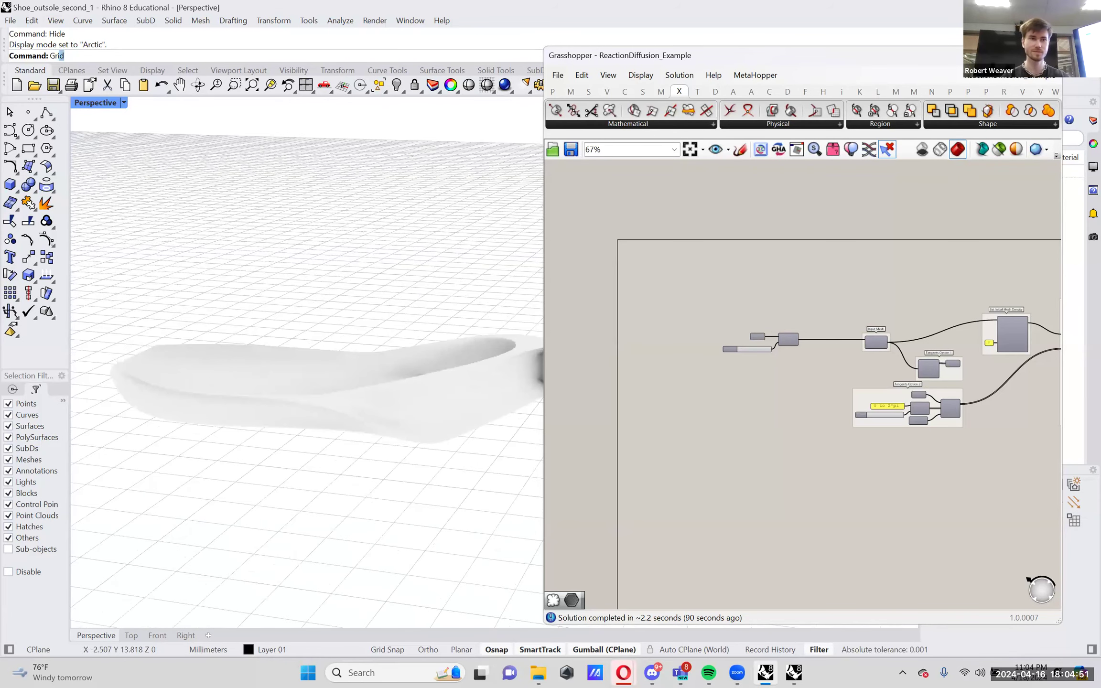
key("Return")
left_click(378, 56)
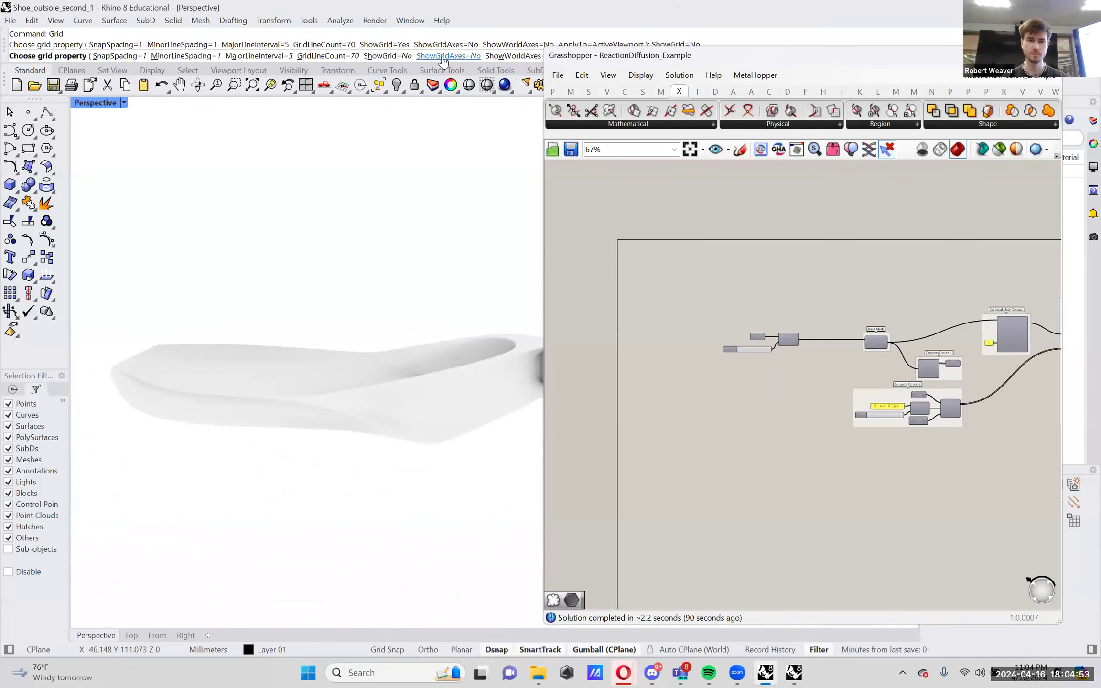
key("Return")
right_click_drag(445, 238, 307, 351)
scroll(791, 360, "up", 5)
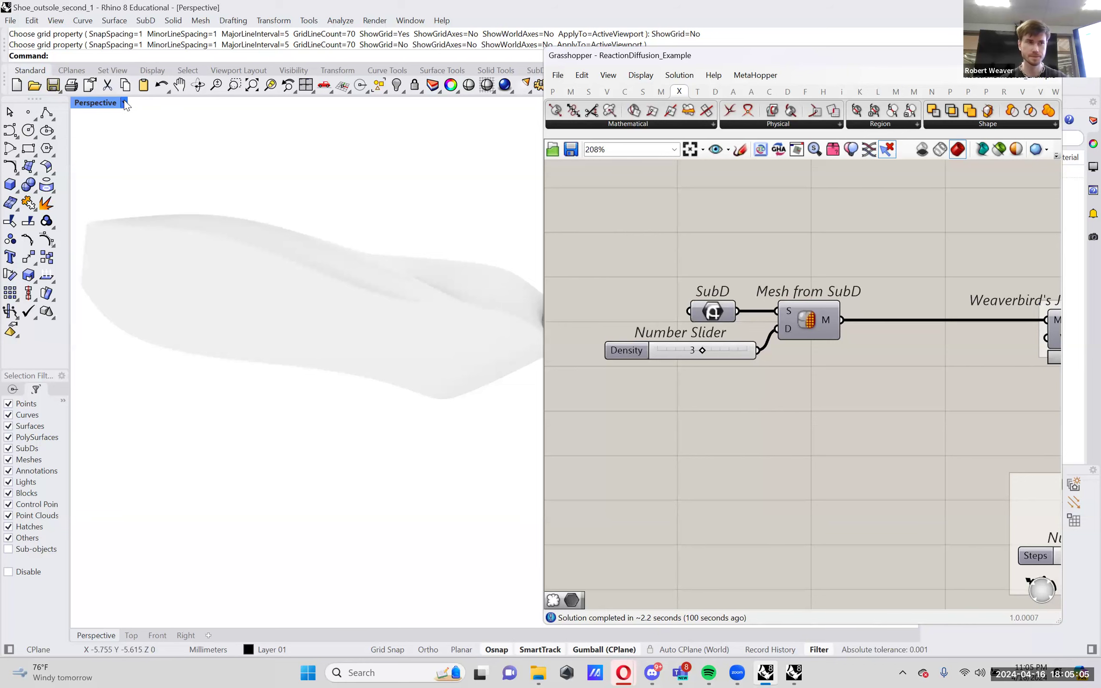
- Pan across the Weaverbird, Tangents, TriRemesh and reaction-diffusion groups
scroll(771, 341, "down", 2)
right_click_drag(796, 339, 615, 296)
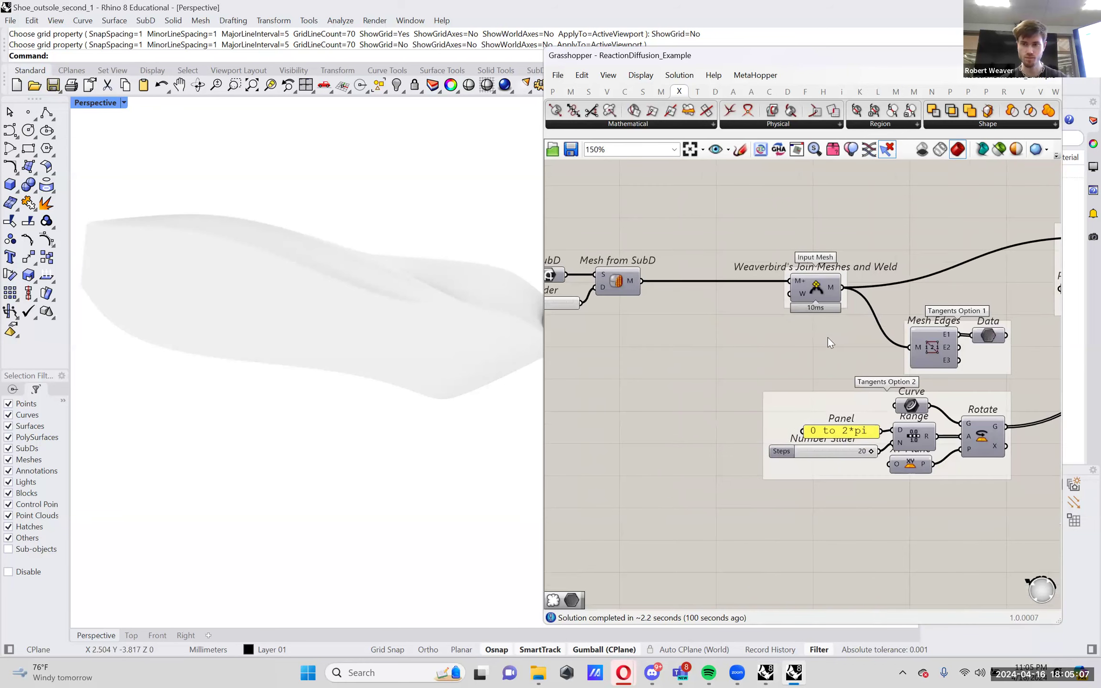
right_click_drag(915, 349, 720, 318)
right_click_drag(851, 342, 830, 339)
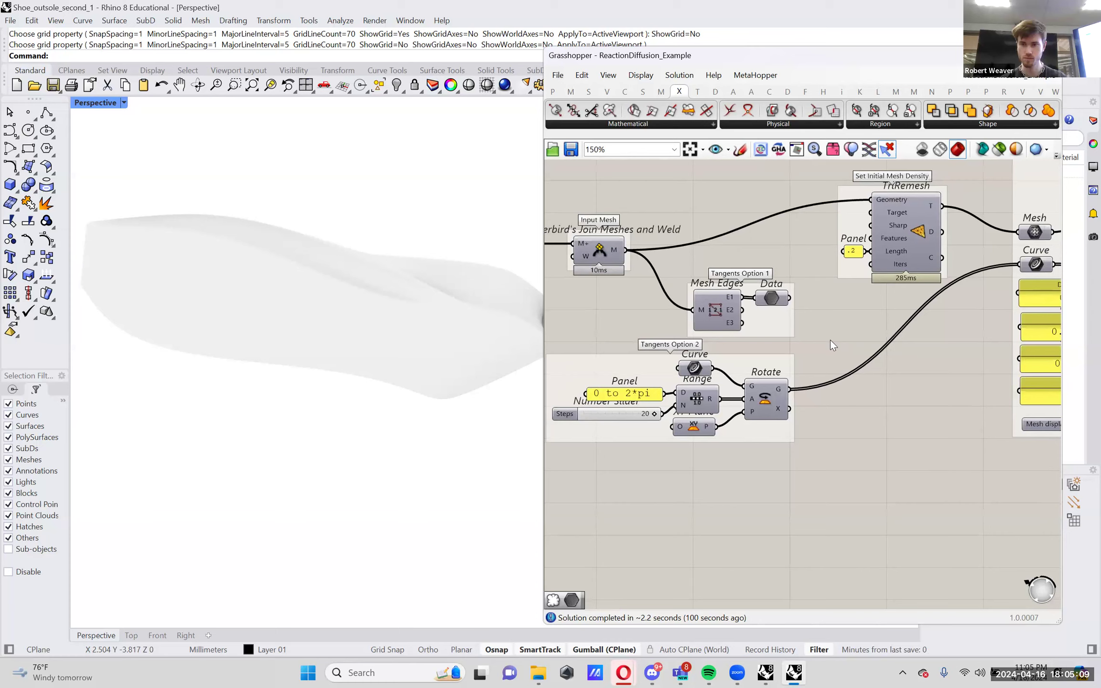
scroll(829, 337, "down", 1)
- Set the Perspective view back to Shaded display
left_click(125, 106)
left_click(143, 168)
right_click_drag(290, 248, 336, 271)
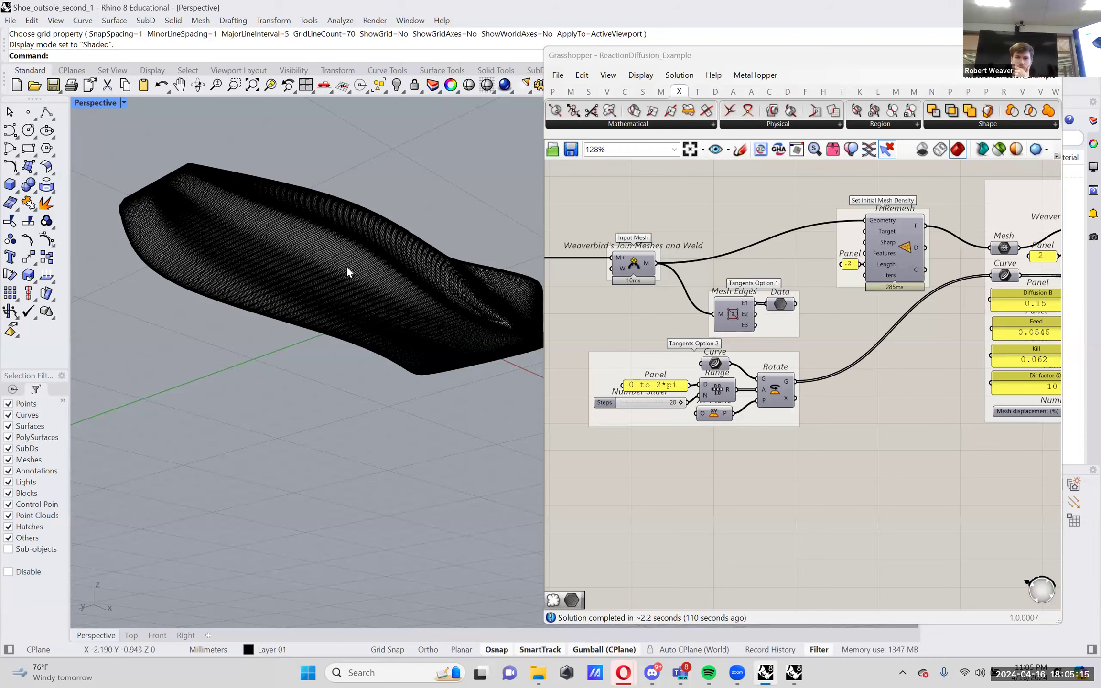
- Review the reaction-diffusion components and the input mesh and tangents groups
right_click_drag(965, 370, 706, 404)
right_click_drag(980, 390, 957, 415)
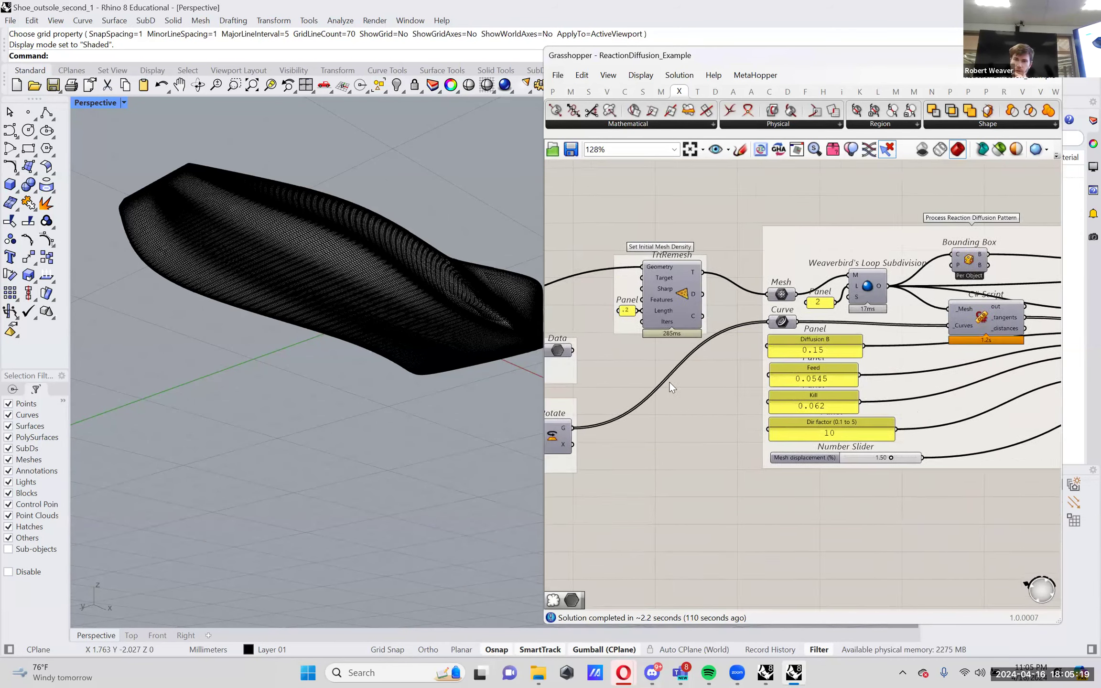
right_click_drag(669, 381, 867, 385)
right_click_drag(705, 389, 866, 391)
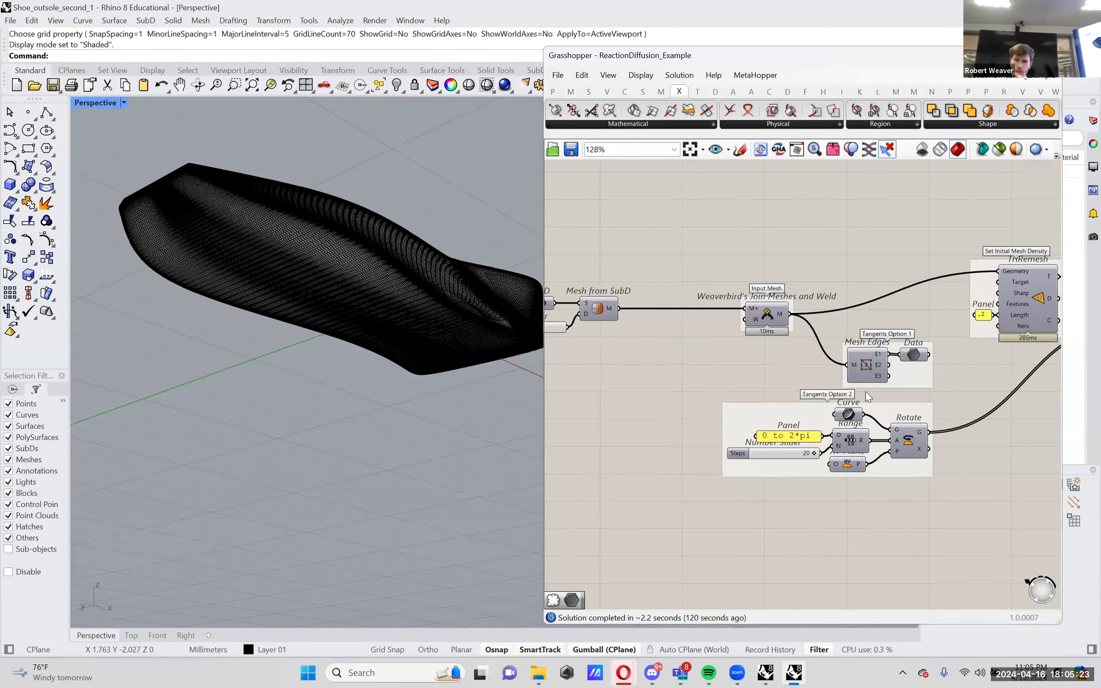
right_click_drag(815, 392, 656, 387)
right_click_drag(929, 383, 720, 377)
right_click_drag(976, 383, 920, 384)
- Select the shoe mesh in Rhino and bring the SubD components into view
left_click(329, 291)
scroll(853, 363, "down", 5)
right_click_drag(697, 347, 960, 344)
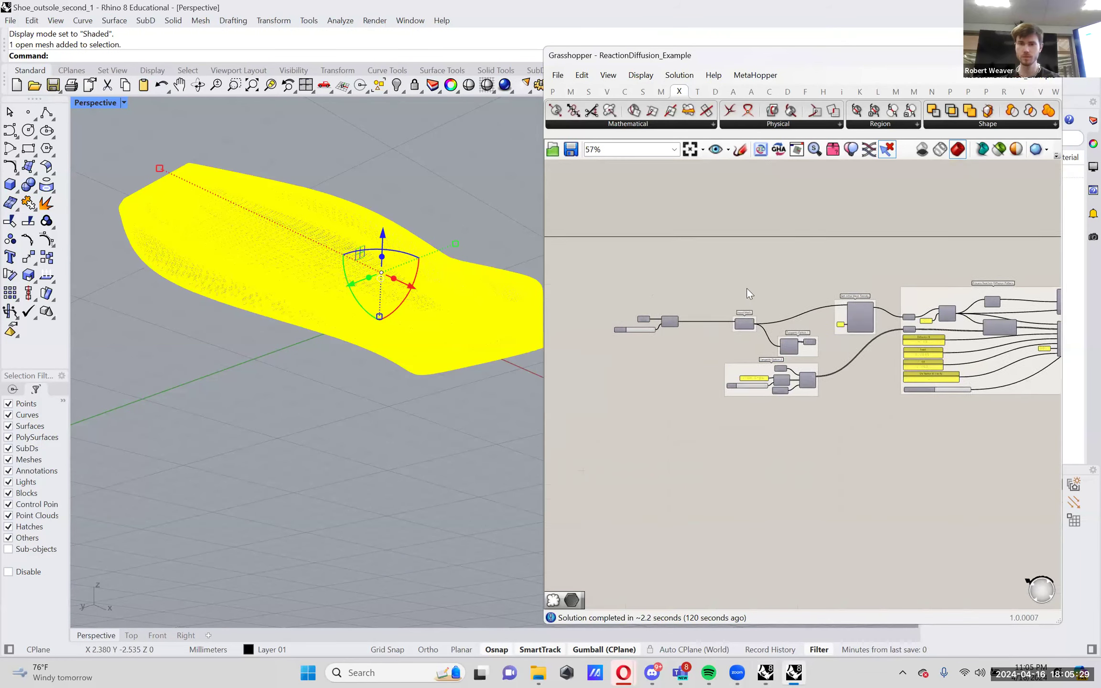
scroll(688, 283, "up", 6)
right_click_drag(633, 335, 786, 291)
- Add a Mesh parameter holding the shoe mesh and wire it into Join Meshes' M+ input
double_click(786, 291)
type("mesh")
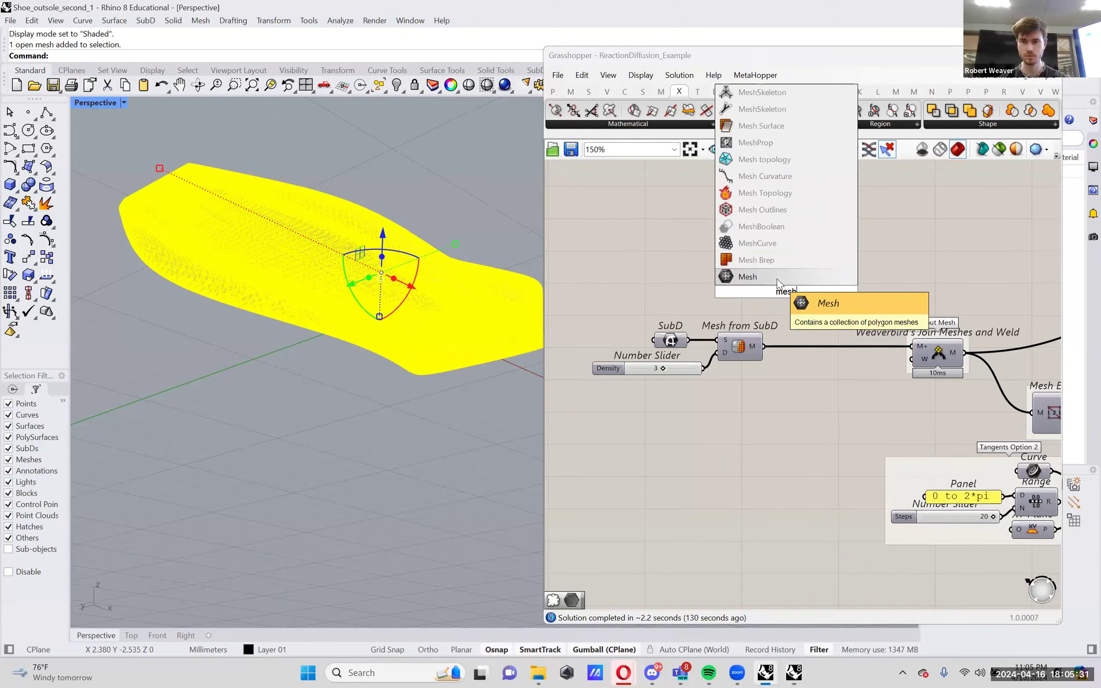
key("Return")
right_click(829, 308)
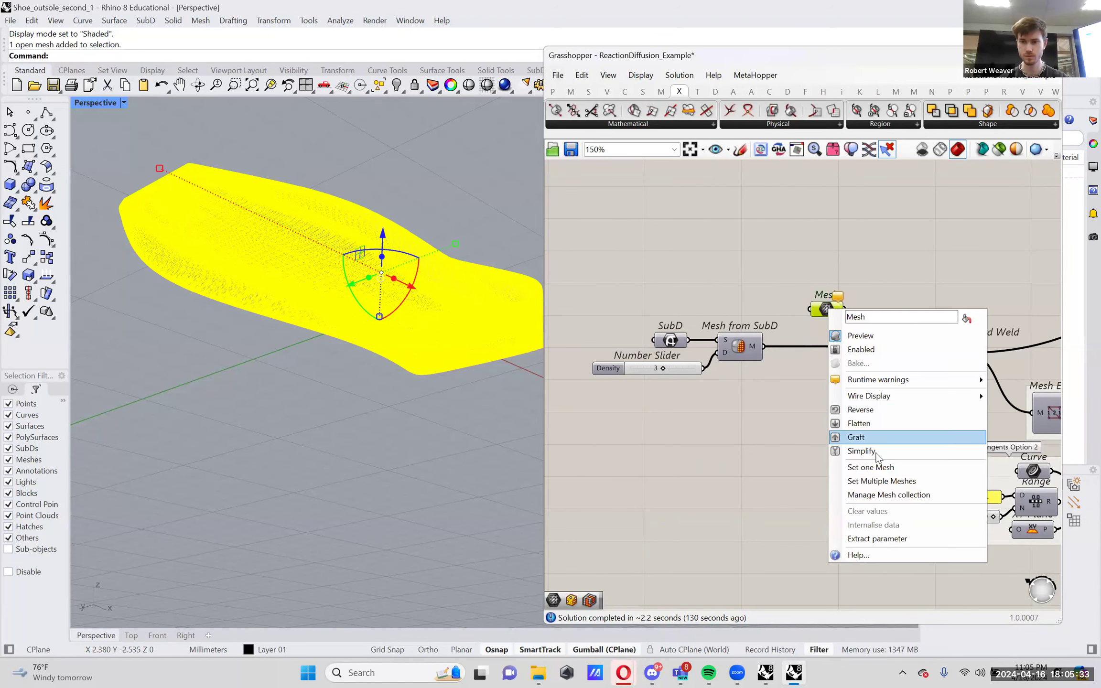
left_click(871, 467)
right_click_drag(867, 285, 830, 285)
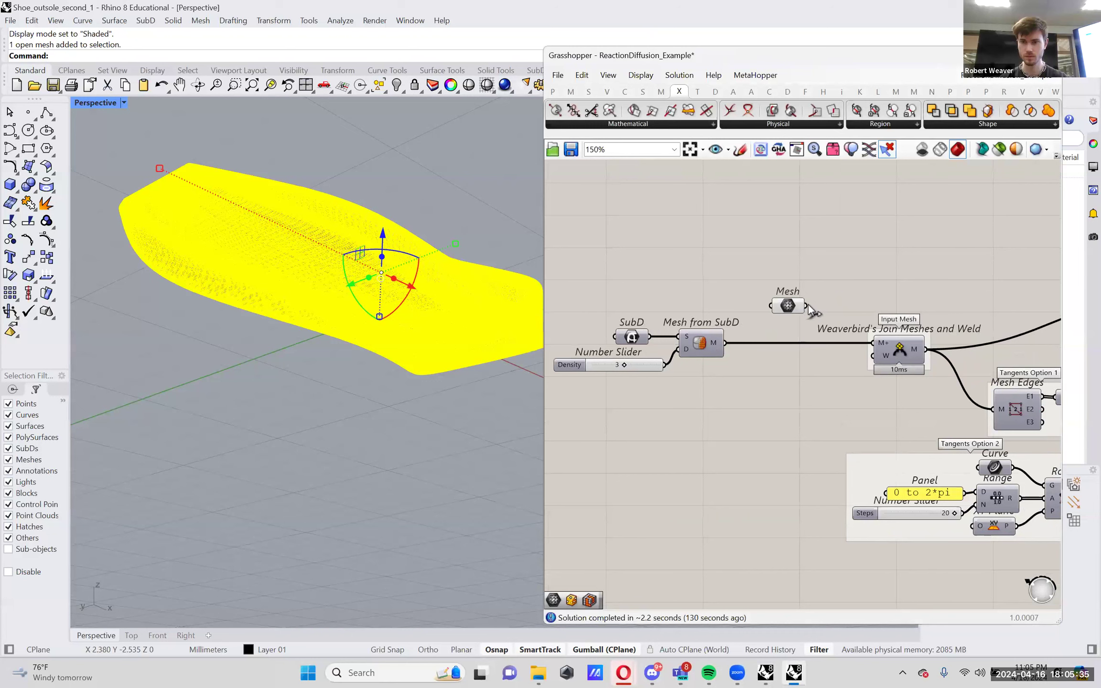
left_click_drag(807, 304, 876, 349)
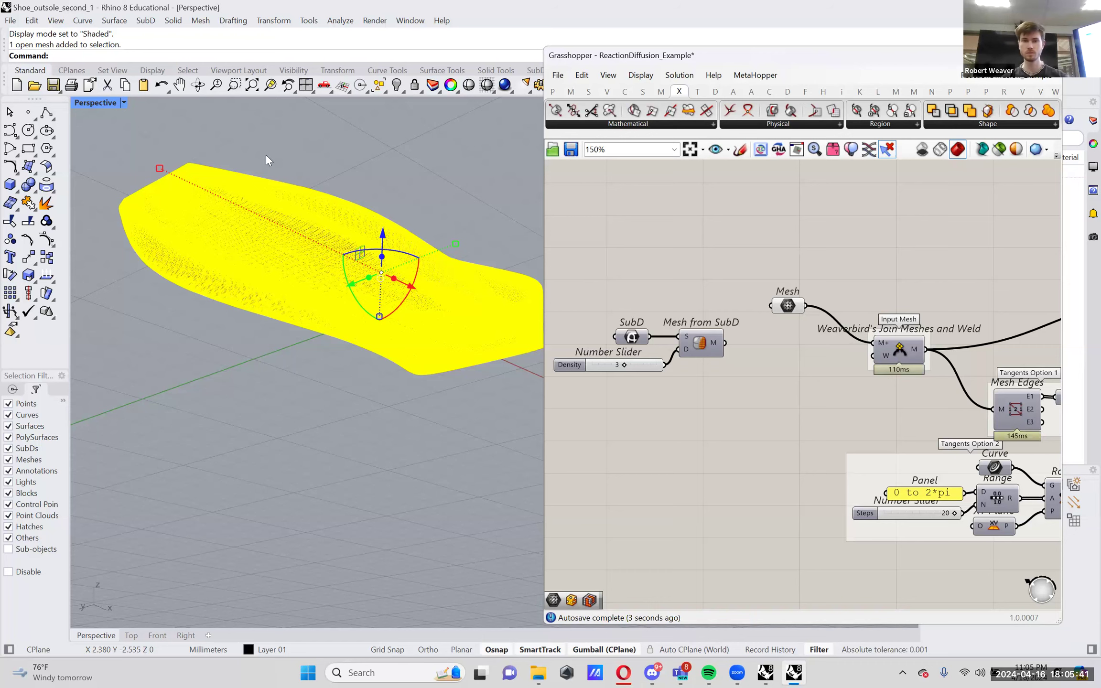
- Deselect the shoe mesh and orbit to the shoe's other side
left_click(347, 153)
scroll(350, 255, "down", 5)
right_click_drag(384, 234, 356, 319)
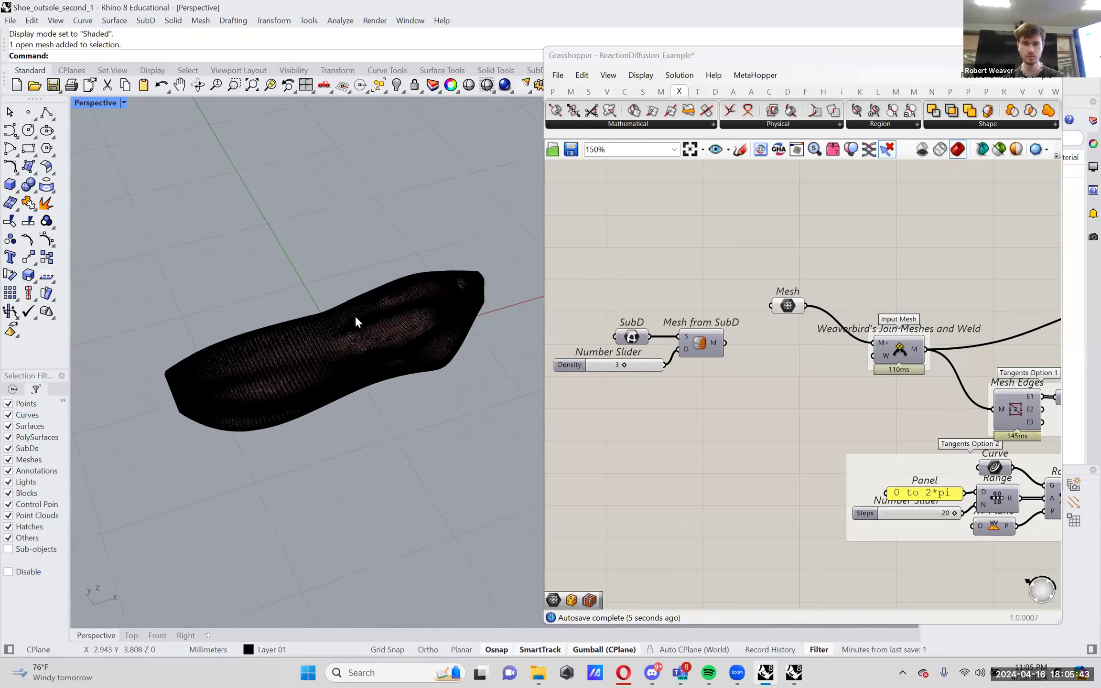
scroll(371, 325, "up", 7)
scroll(372, 329, "up", 2)
- Turn the Mesh parameter's preview off, hide the original shoe mesh, then re-enable preview
right_click(789, 306)
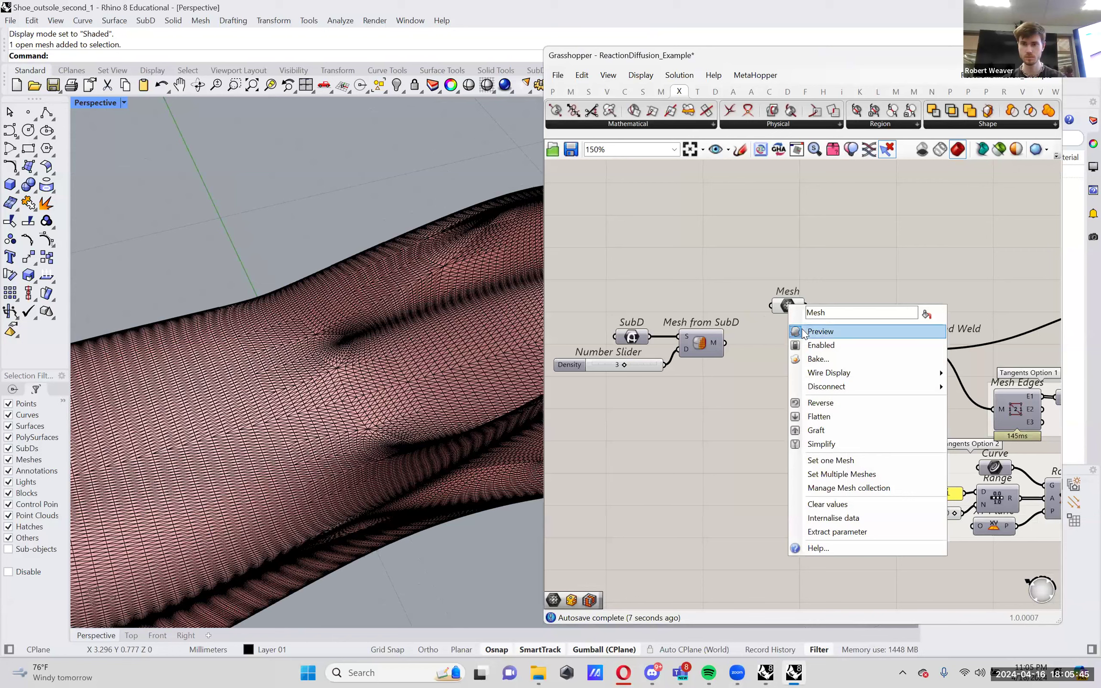
left_click(807, 330)
left_click(852, 152)
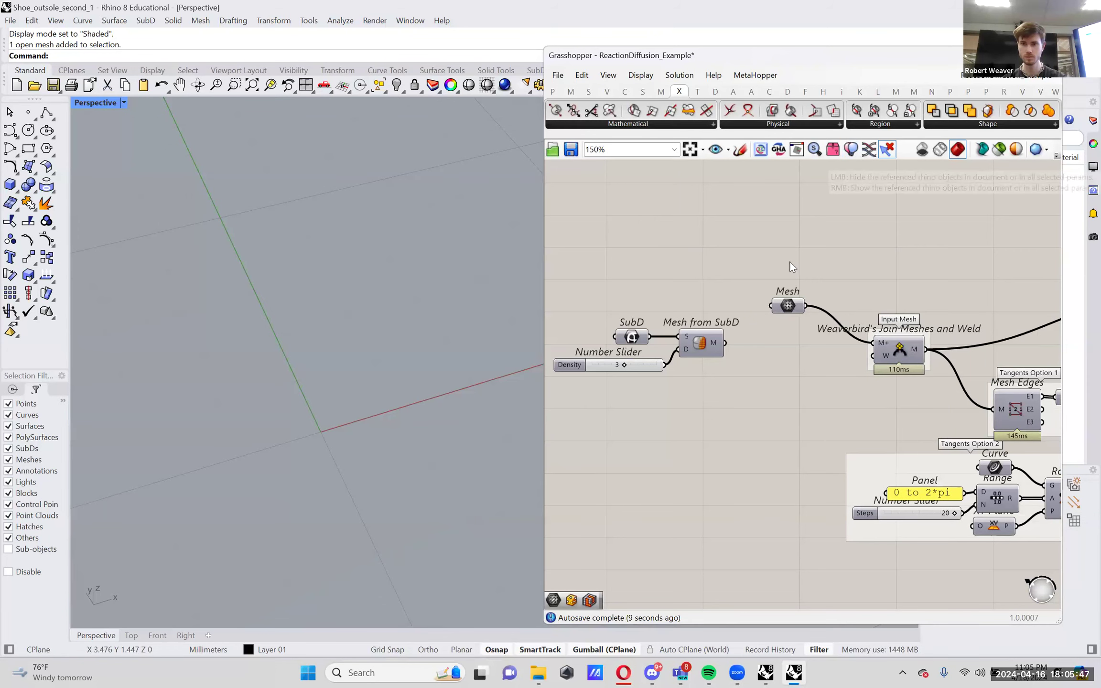
right_click(788, 316)
left_click(807, 329)
scroll(885, 305, "down", 5)
scroll(950, 288, "up", 8)
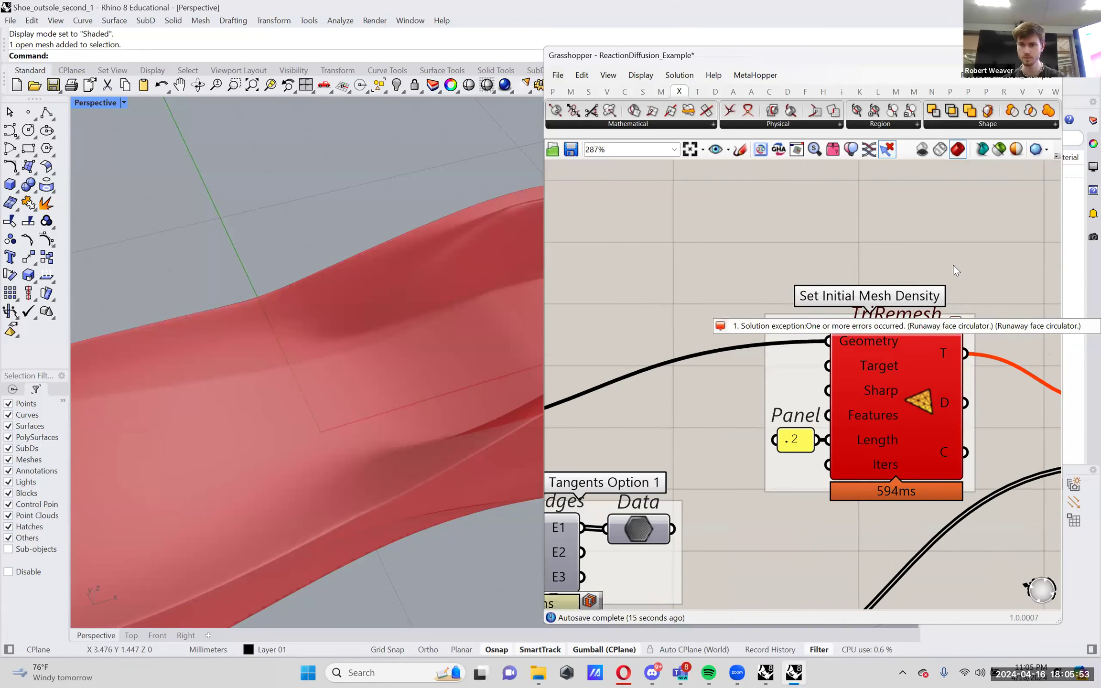
- Cancel a stray polyline and change the length panel from .2 to .1
scroll(423, 301, "down", 10)
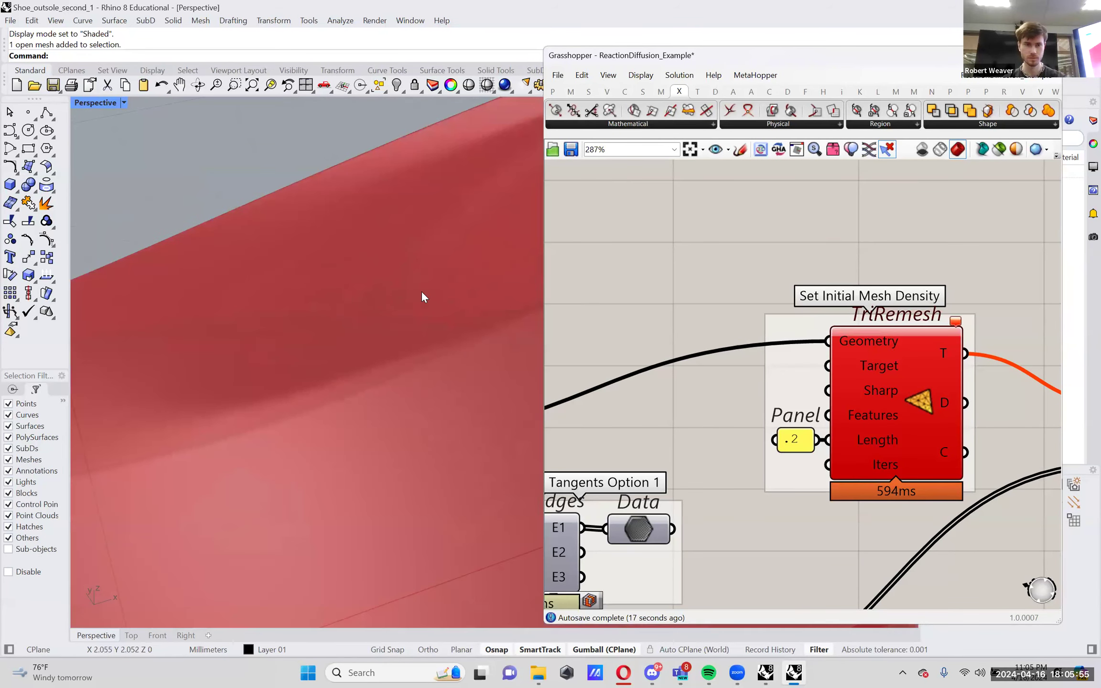
left_click(46, 112)
left_click(401, 437)
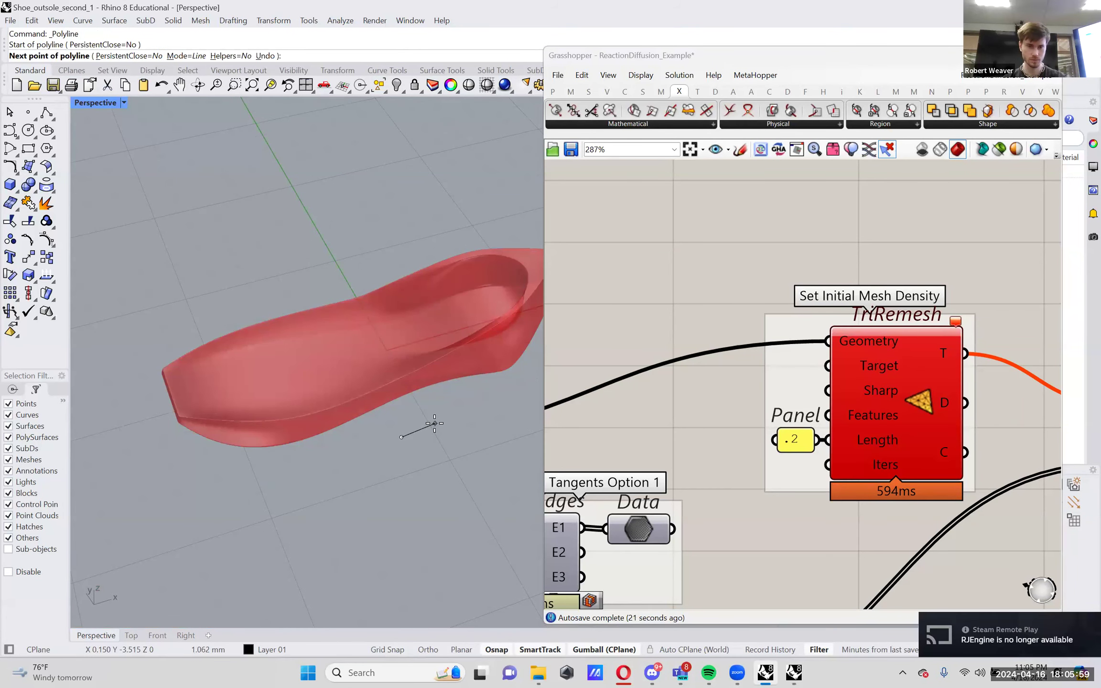
key("Escape")
double_click(807, 444)
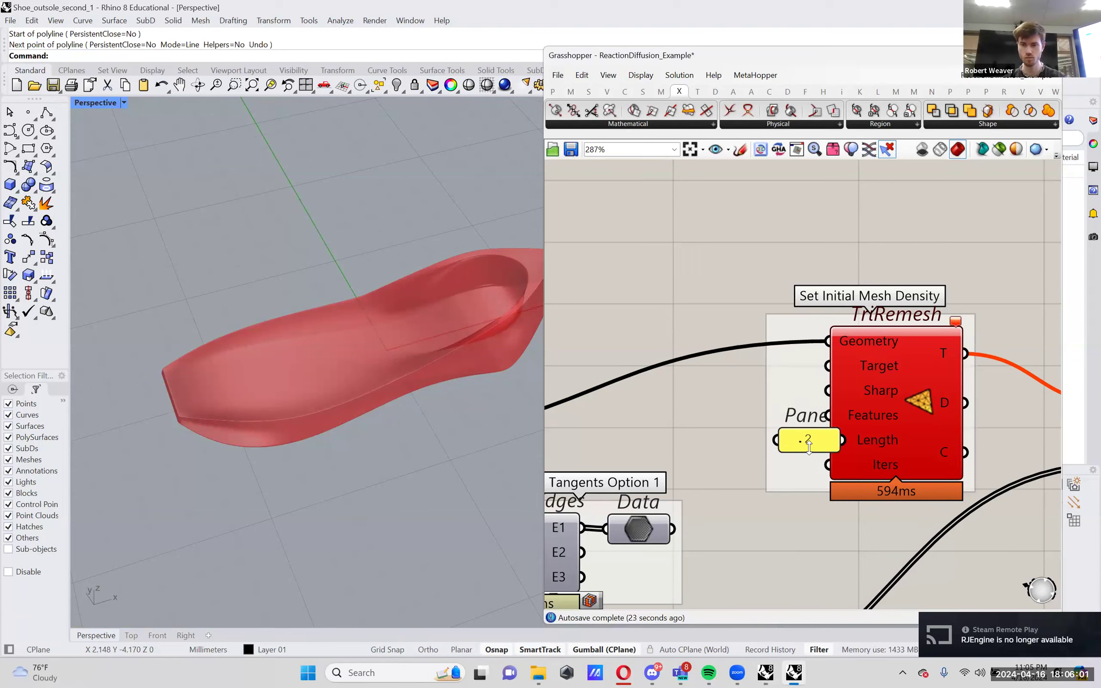
type(".1")
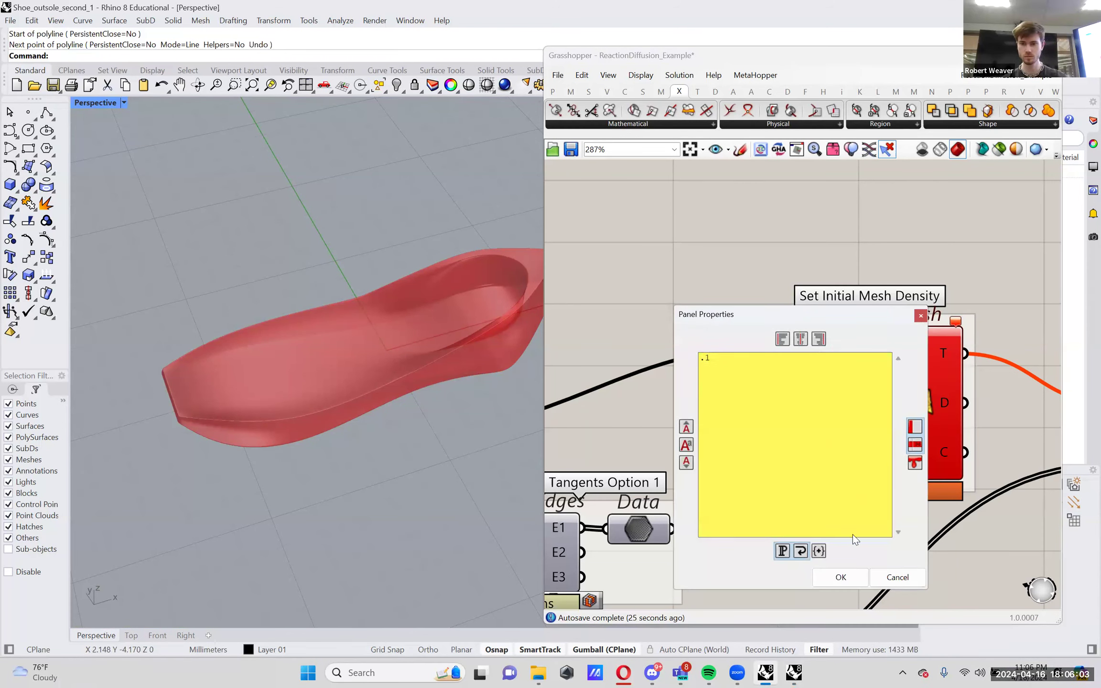
left_click(840, 577)
left_click_drag(812, 440, 772, 439)
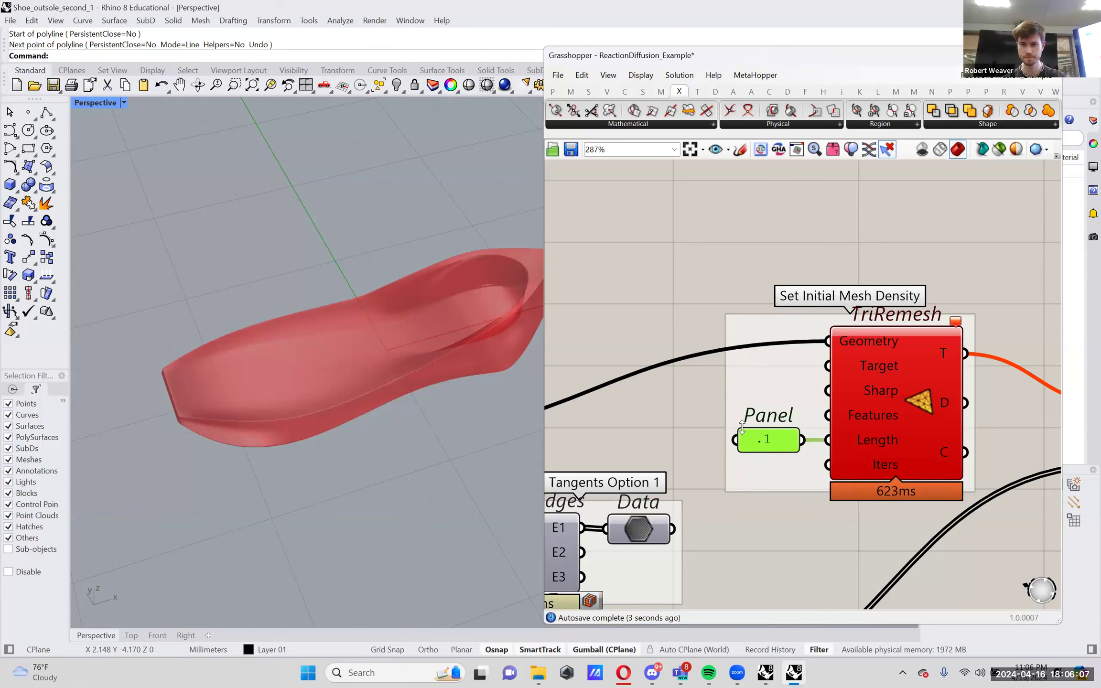
- Place a Rebuild Mesh component above TriRemesh, fed by the joined shoe mesh
right_click_drag(726, 331, 1020, 292)
scroll(1020, 292, "down", 2)
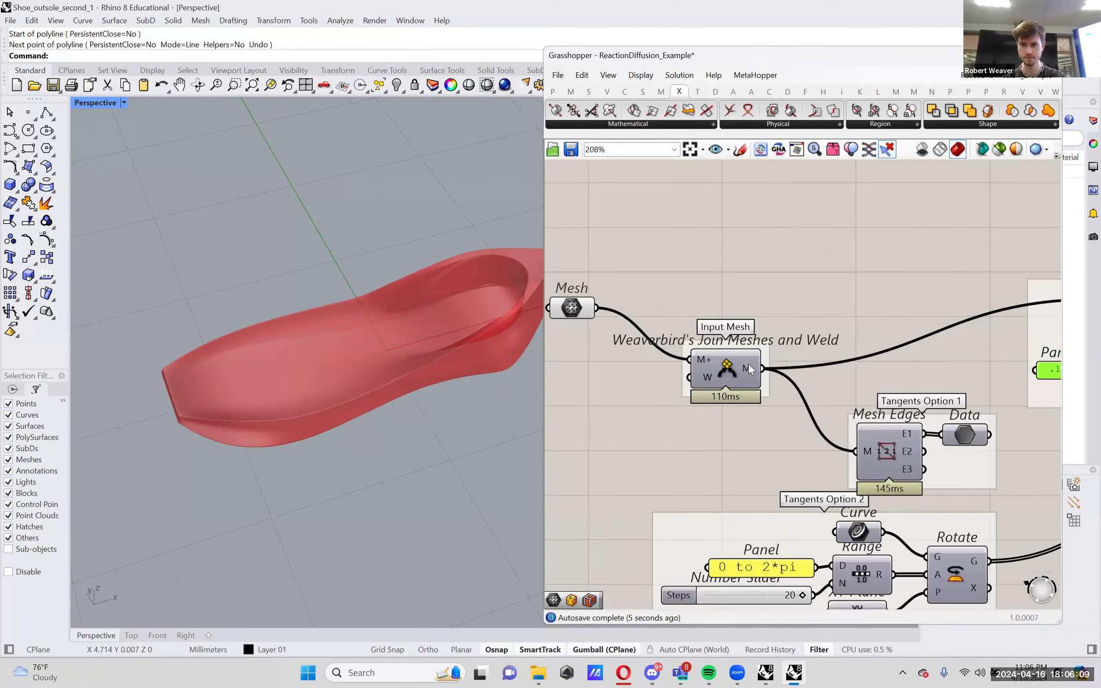
mouse_move(748, 364)
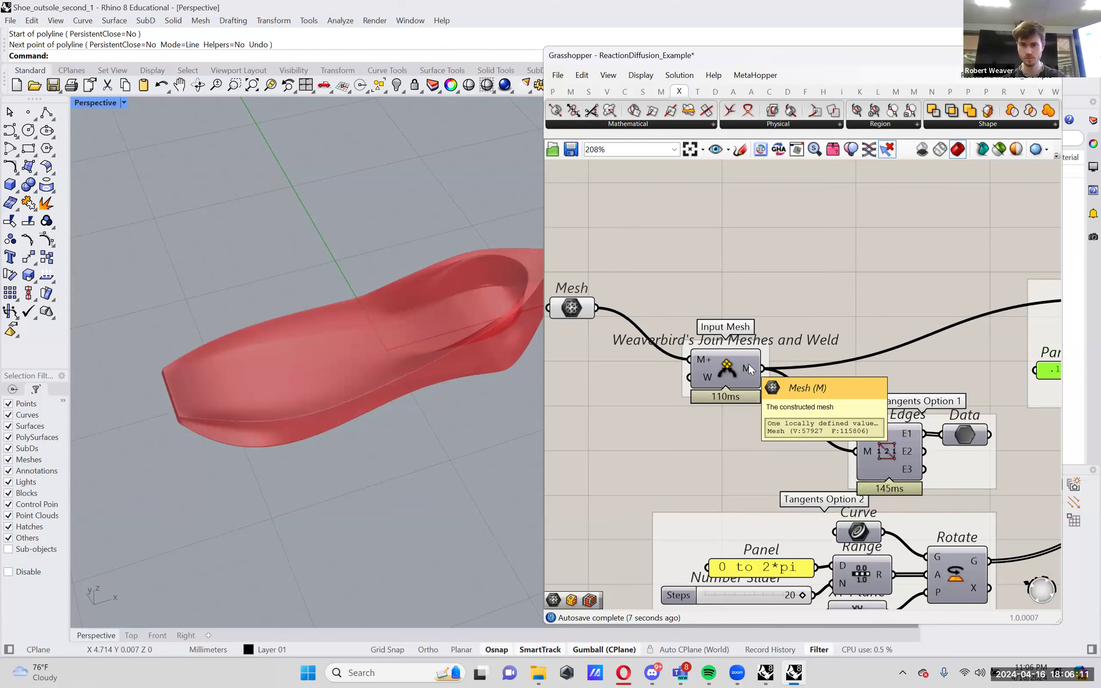
right_click_drag(1006, 282, 849, 292)
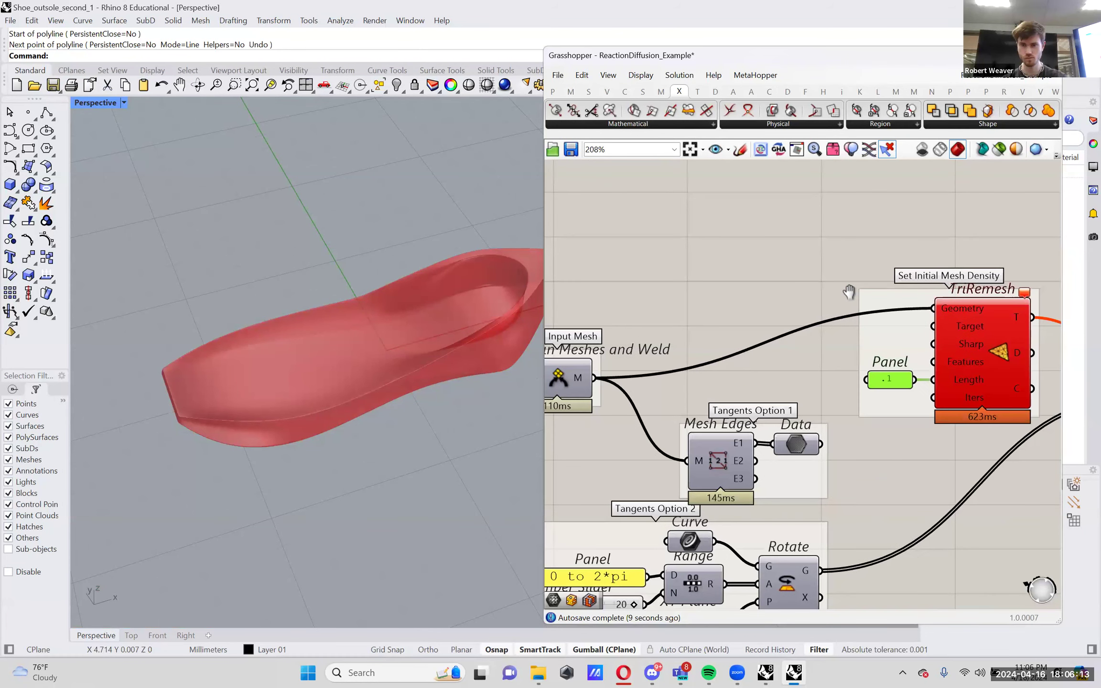
double_click(784, 288)
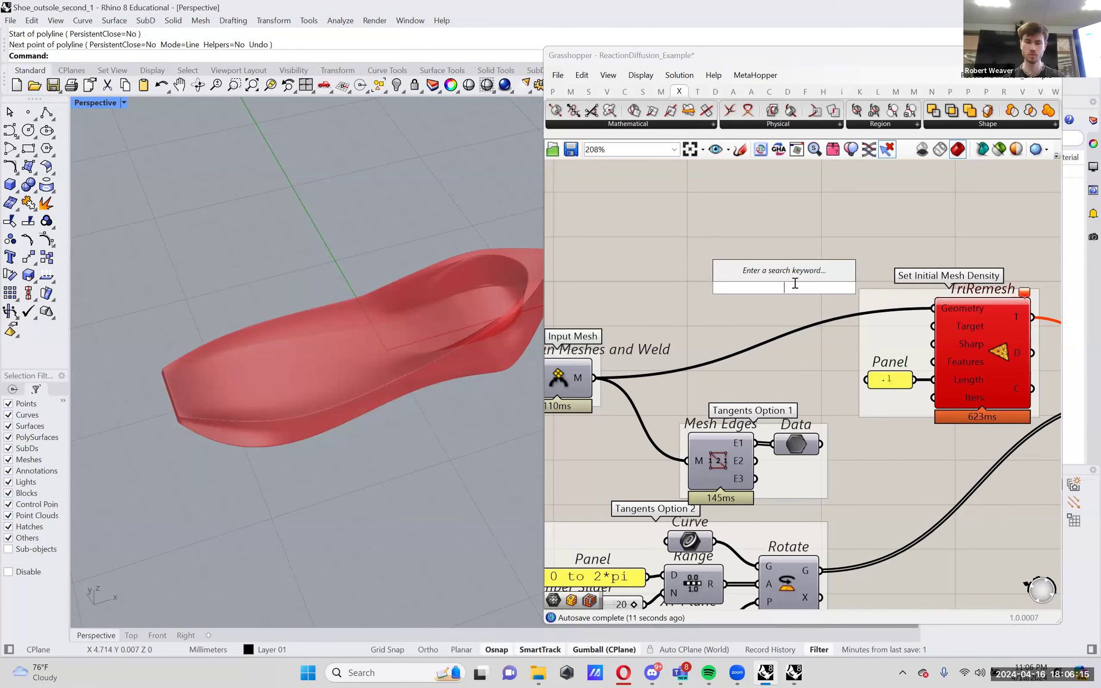
type("rebui m")
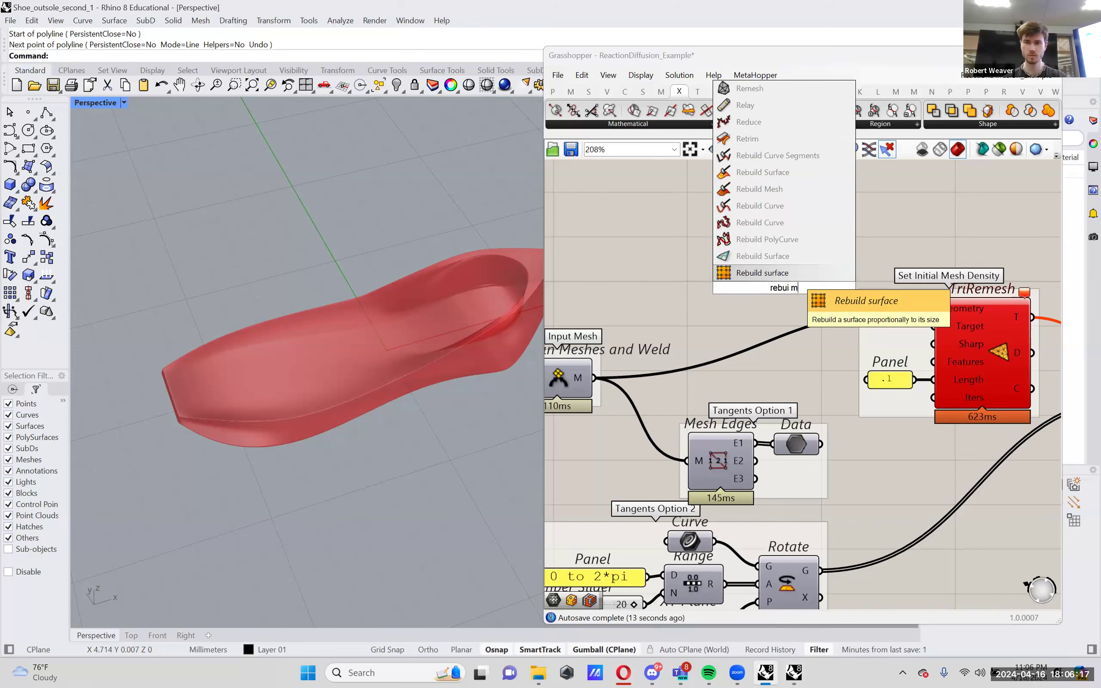
left_click(794, 276)
left_click_drag(769, 286, 703, 244)
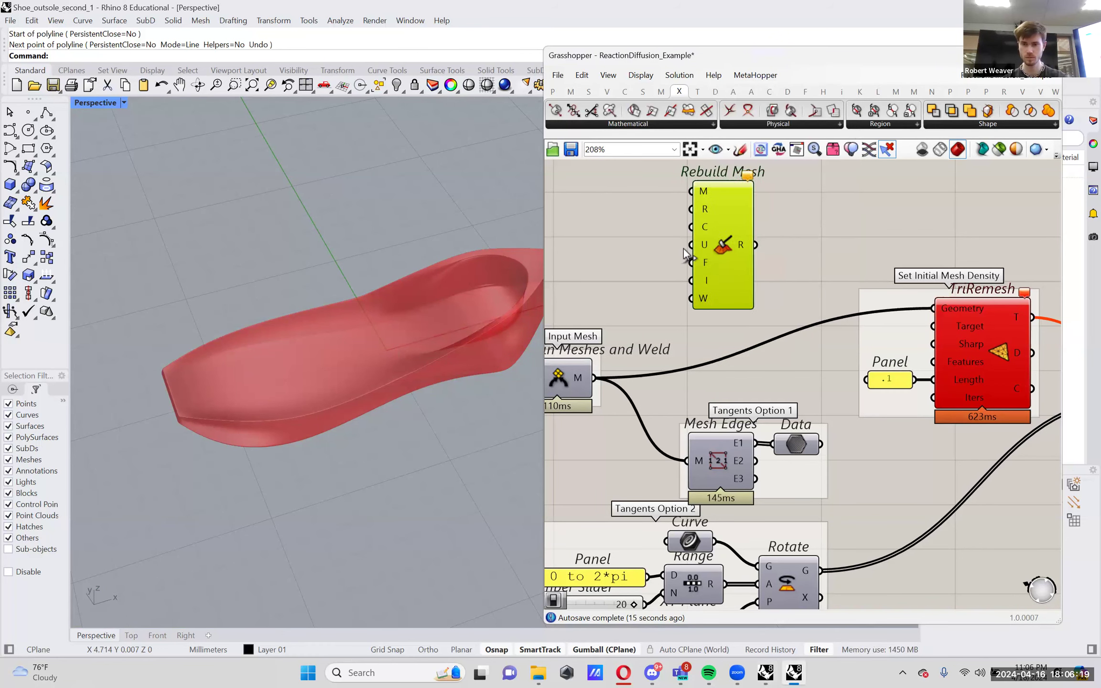
right_click_drag(702, 243, 801, 261)
left_click_drag(693, 394, 789, 206)
- Add a Boolean Toggle and connect it to Rebuild Mesh's switch inputs
double_click(708, 211)
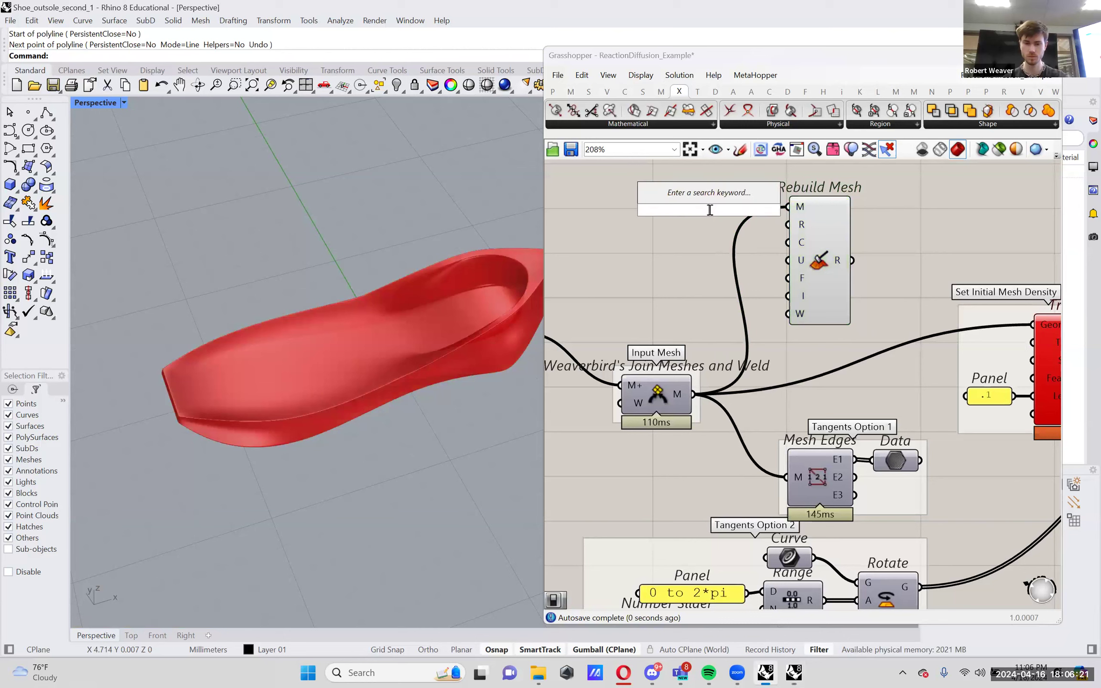
type("togg")
key("Up")
key("Up")
key("Return")
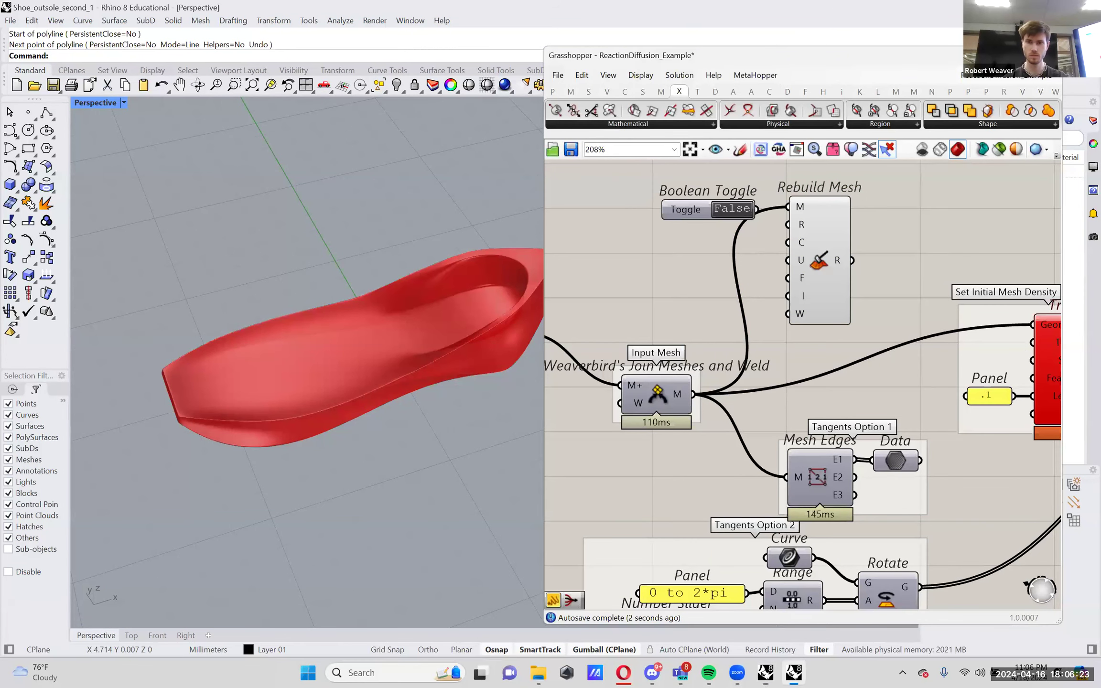
left_click_drag(764, 215, 793, 284)
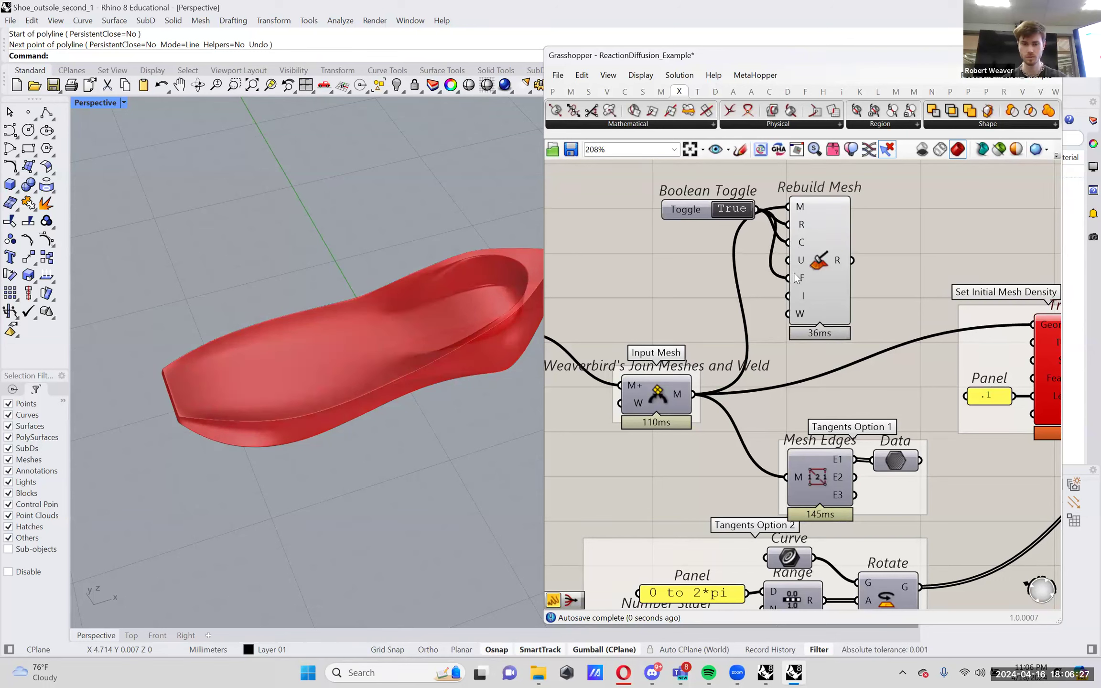
key("ctrl+z")
left_click_drag(760, 211, 790, 296)
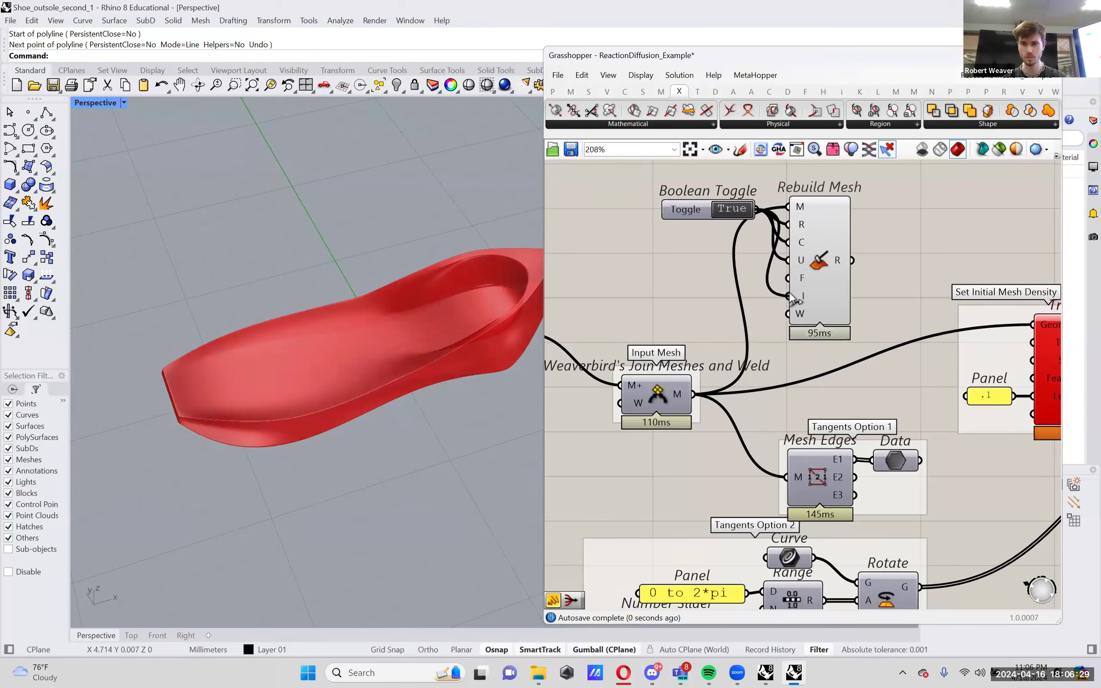
- Add a .01 panel and feed Rebuild Mesh's output into TriRemesh Geometry
double_click(663, 272)
type("//.0")
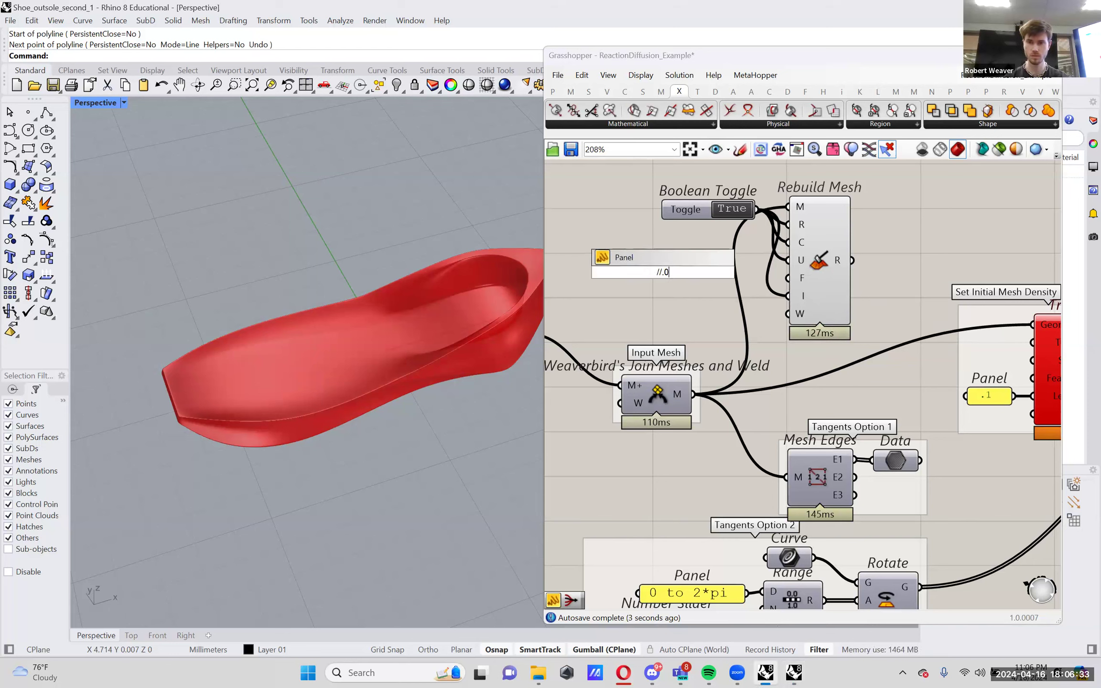
type("1")
key("Return")
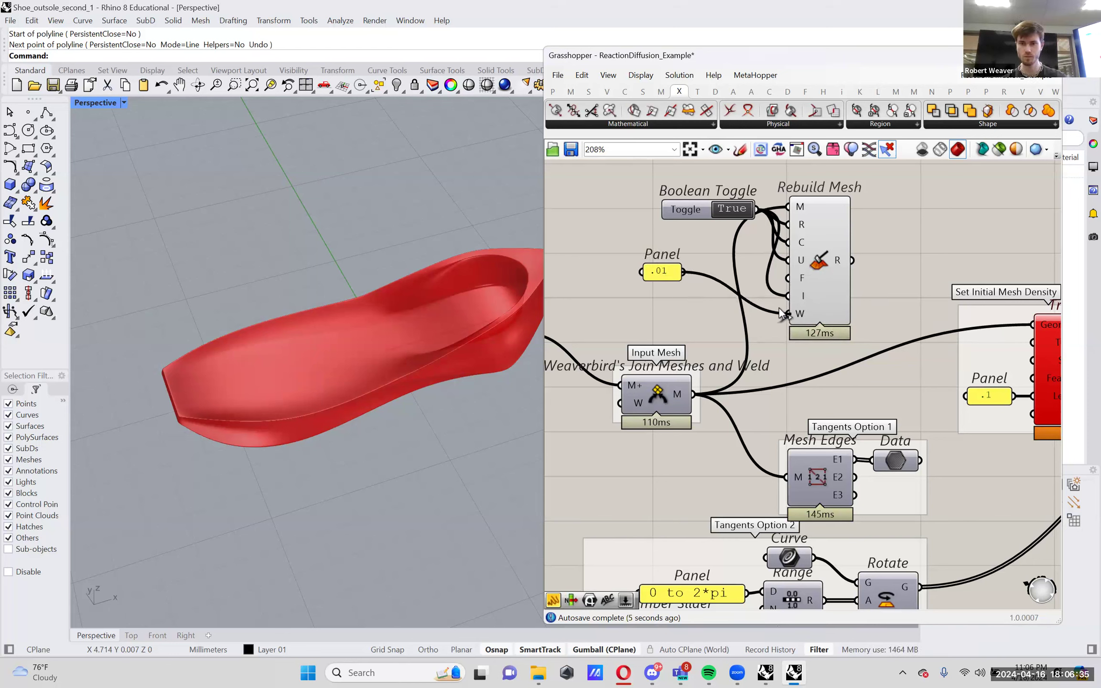
left_click(829, 258)
left_click_drag(852, 260, 1031, 325)
- Set the TriRemesh length panel to .05
right_click_drag(854, 361, 717, 338)
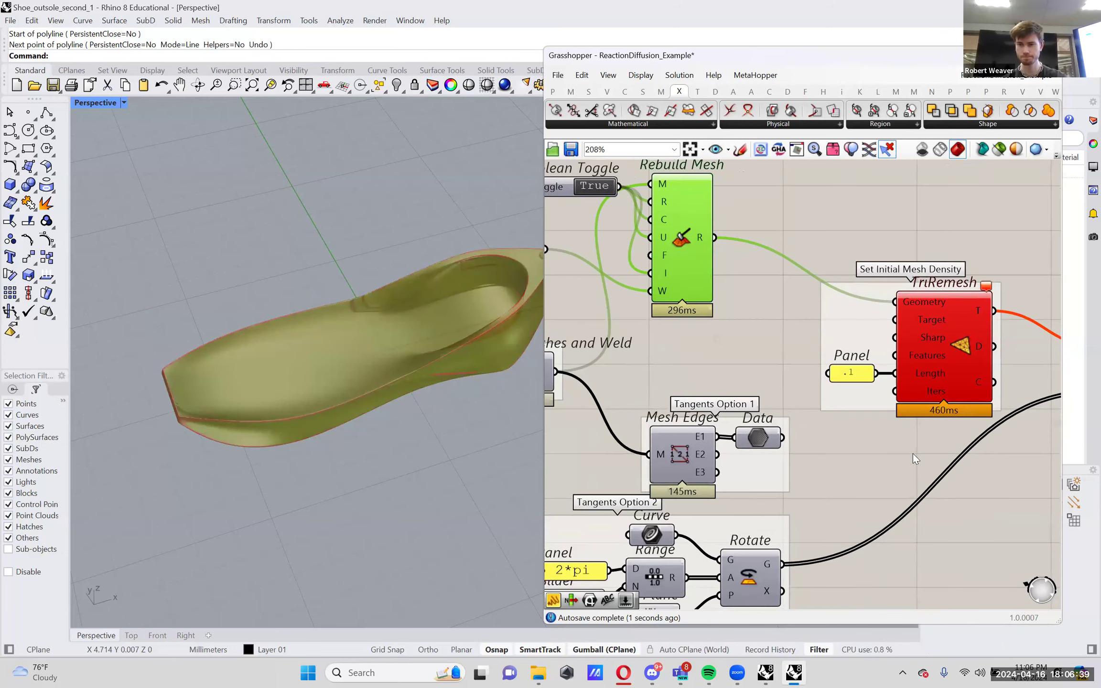
double_click(855, 375)
type(".05")
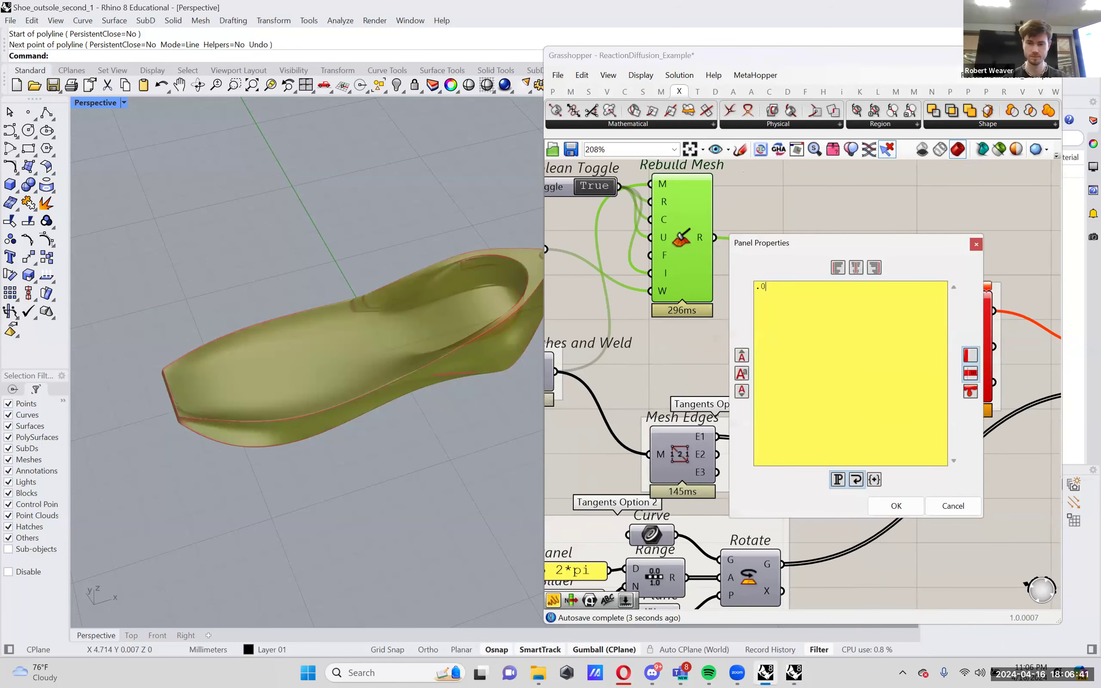
left_click(907, 505)
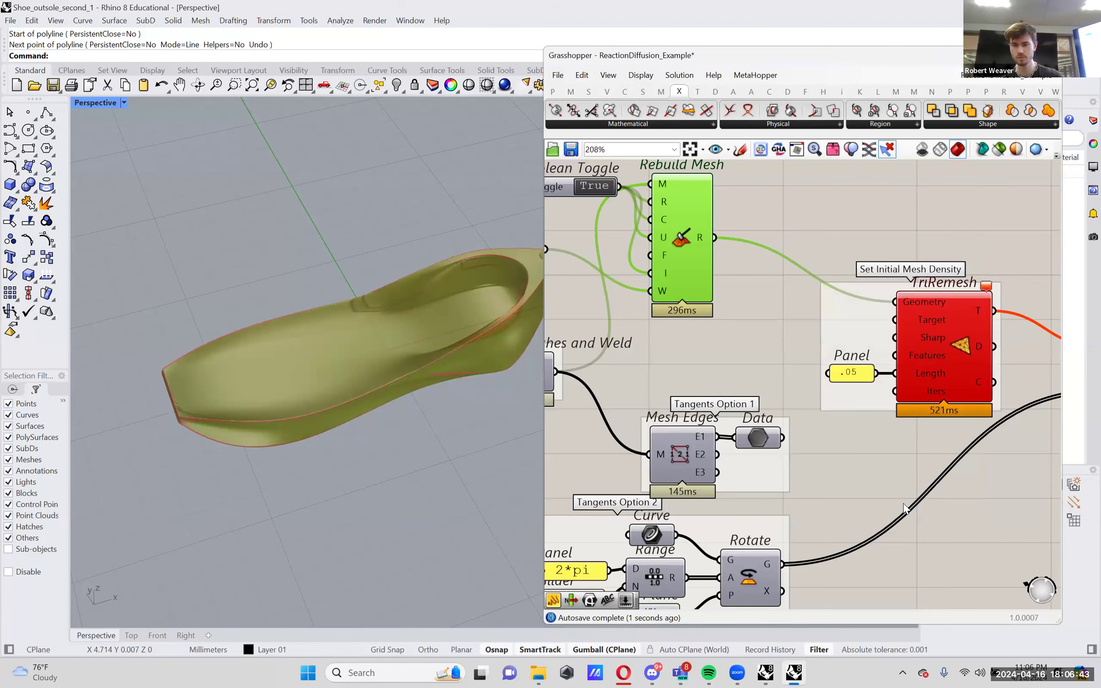
scroll(758, 459, "down", 1)
mouse_move(911, 434)
right_mouse_down()
mouse_move(749, 470)
mouse_move(688, 425)
mouse_move(904, 426)
right_mouse_up()
scroll(735, 264, "up", 3)
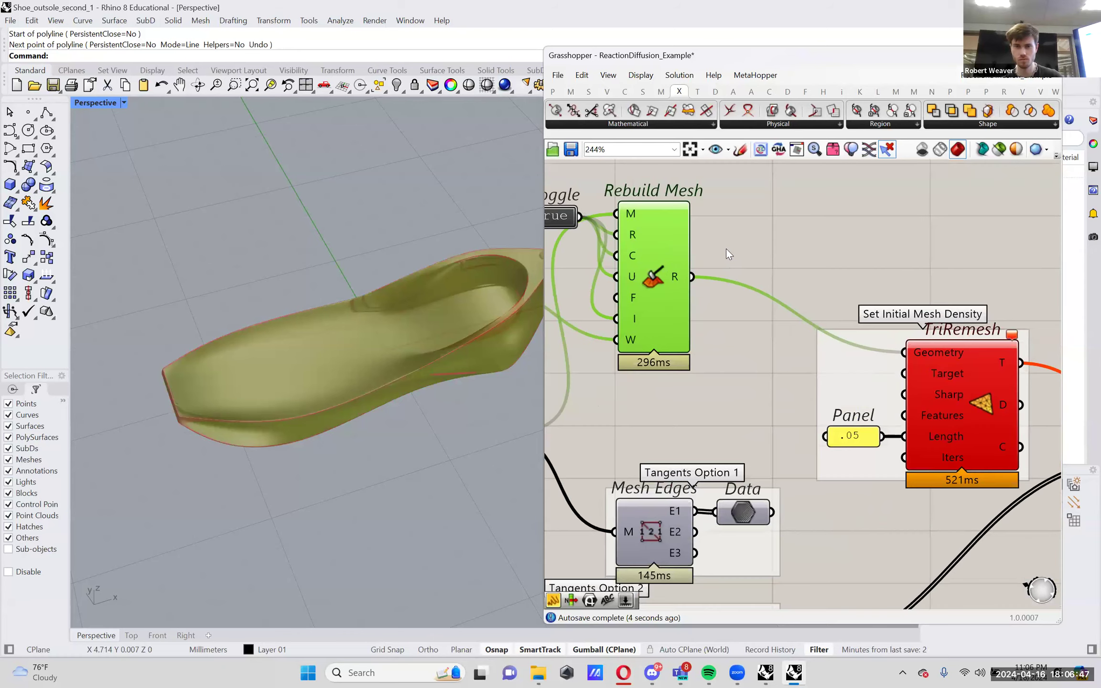
- Place a Mesh Edges component and feed it Rebuild Mesh's R output
double_click(749, 236)
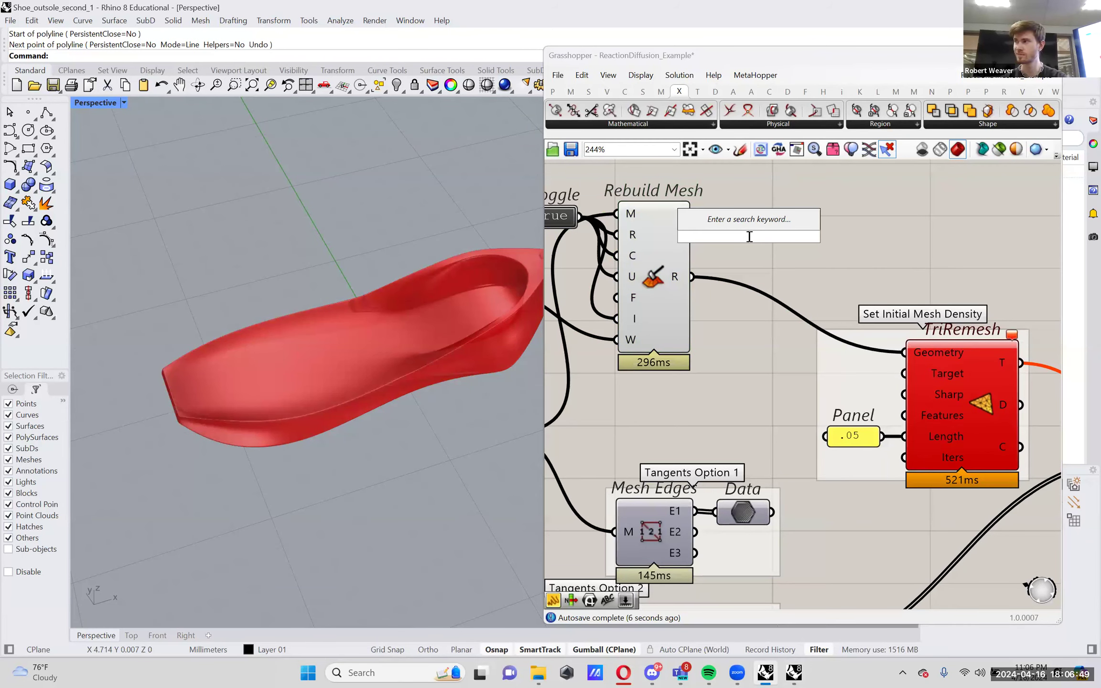
type("mesh edg")
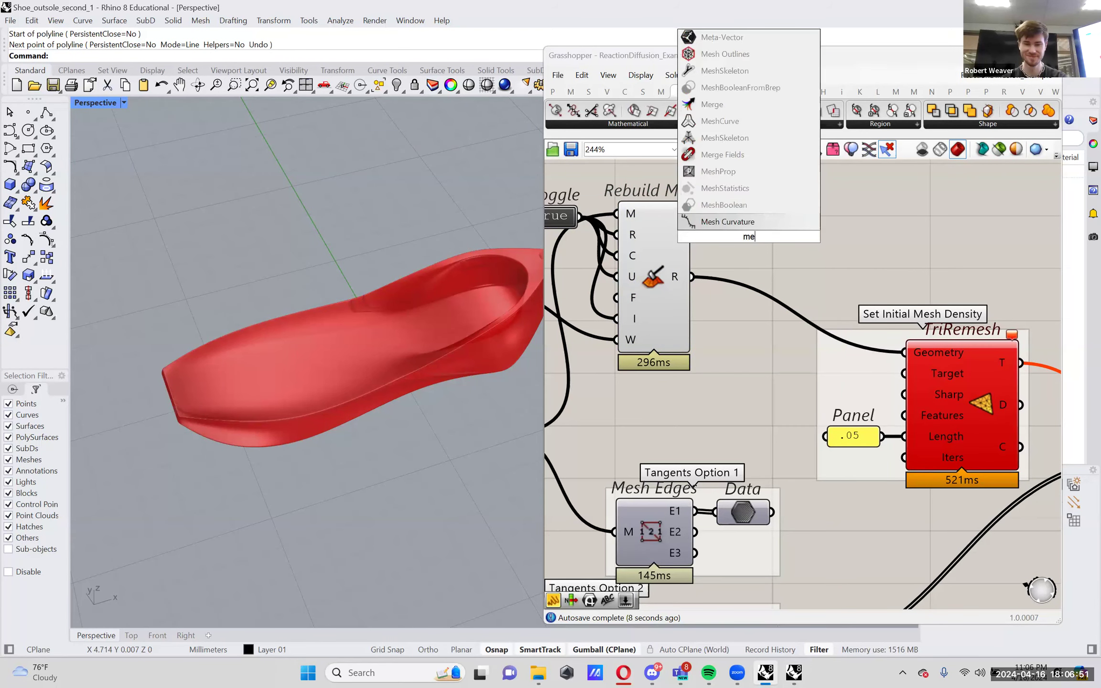
key("Up")
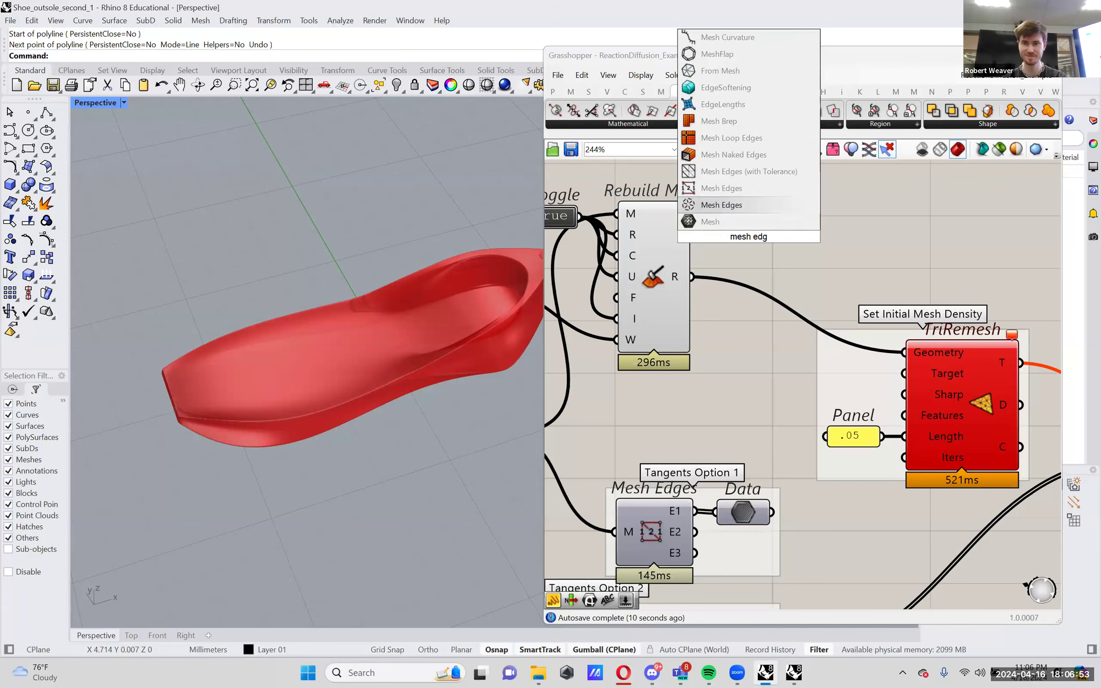
key("Up")
key("Return")
left_click_drag(688, 279, 784, 236)
- Zoom and orbit the Rhino view to inspect the outsole's dense mesh edges
scroll(377, 337, "up", 7)
scroll(378, 338, "up", 6)
right_click_drag(378, 337, 369, 408, "shift")
scroll(400, 353, "up", 4)
right_click_drag(400, 352, 389, 374, "shift")
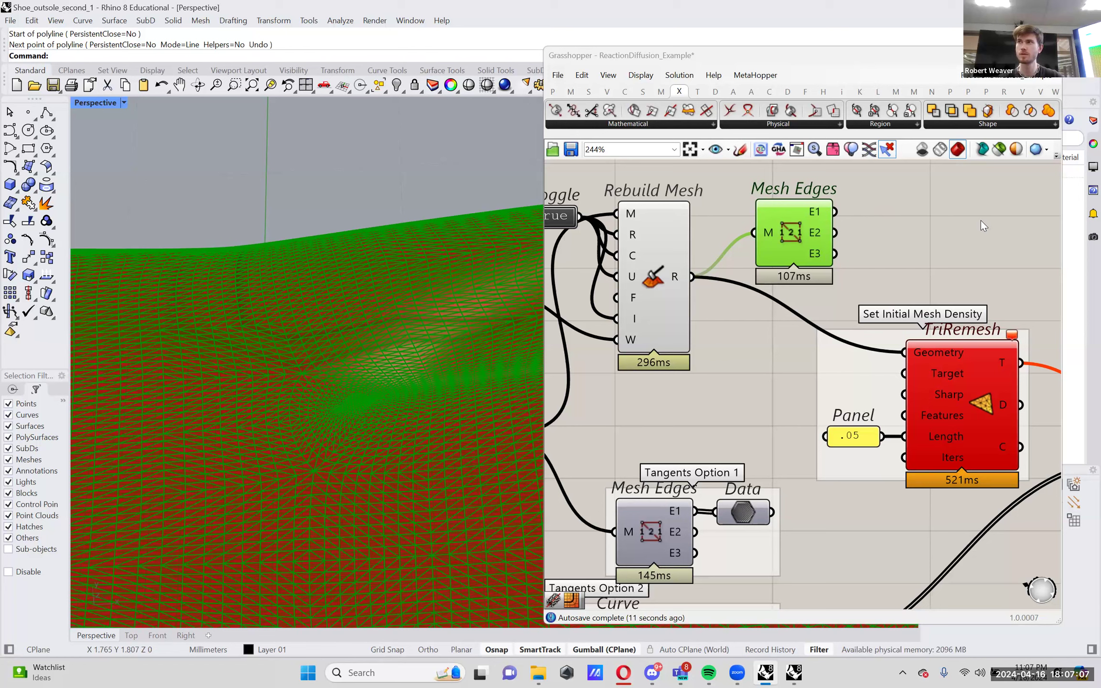
scroll(986, 227, "down", 2)
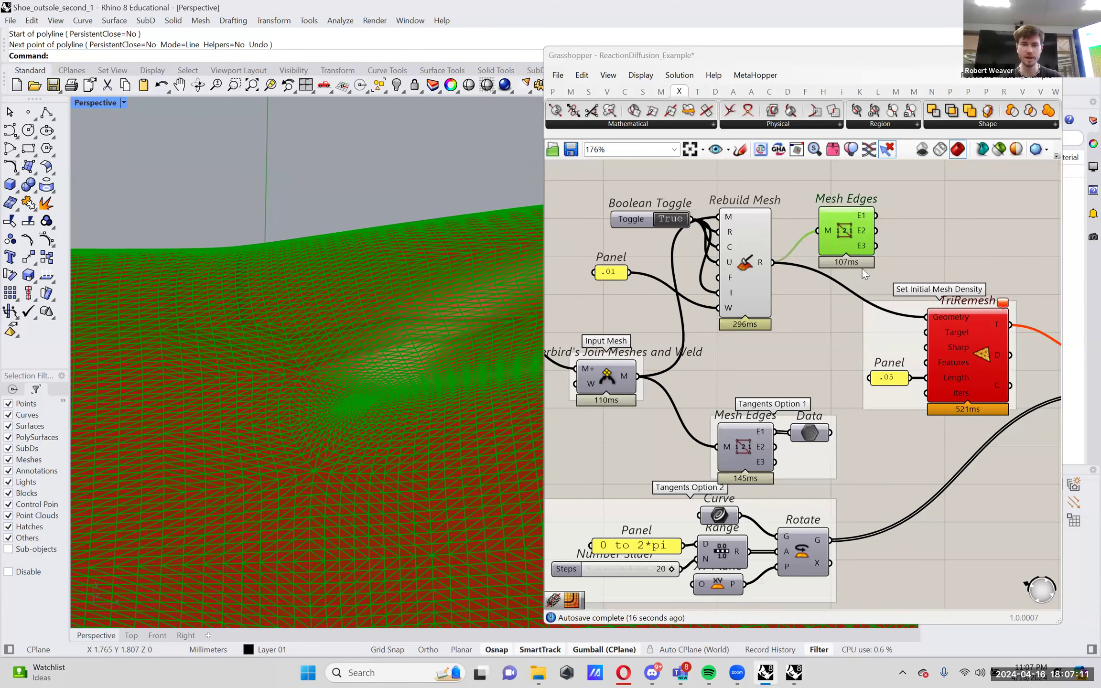
scroll(422, 231, "down", 5)
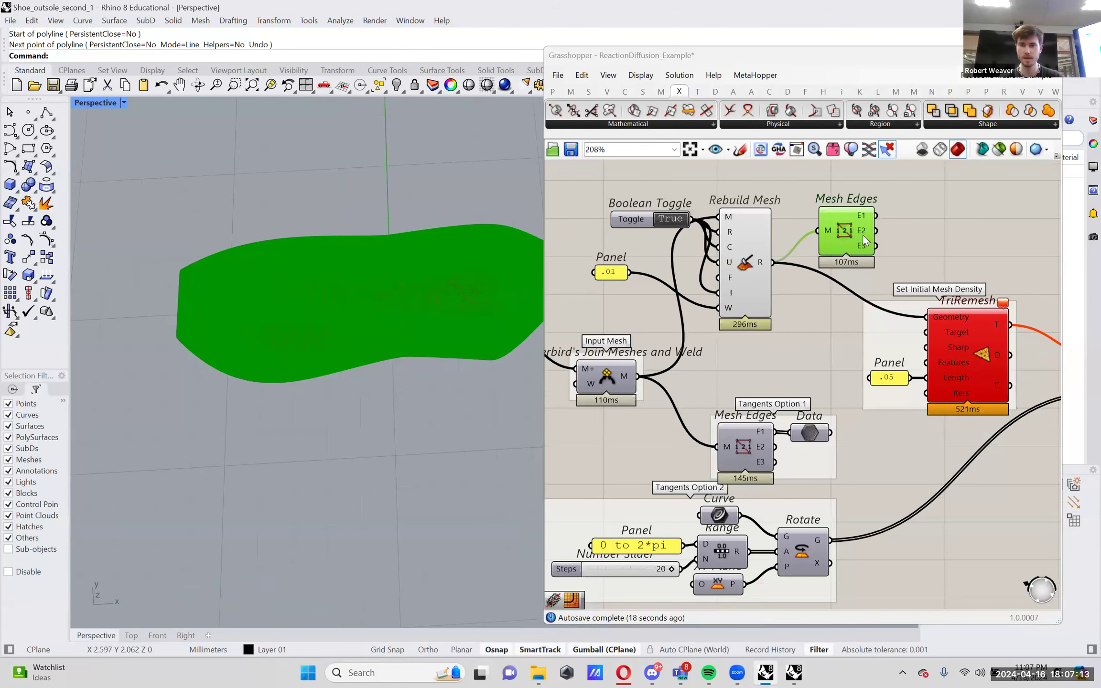
scroll(863, 234, "up", 3)
scroll(334, 236, "up", 3)
scroll(688, 248, "down", 3)
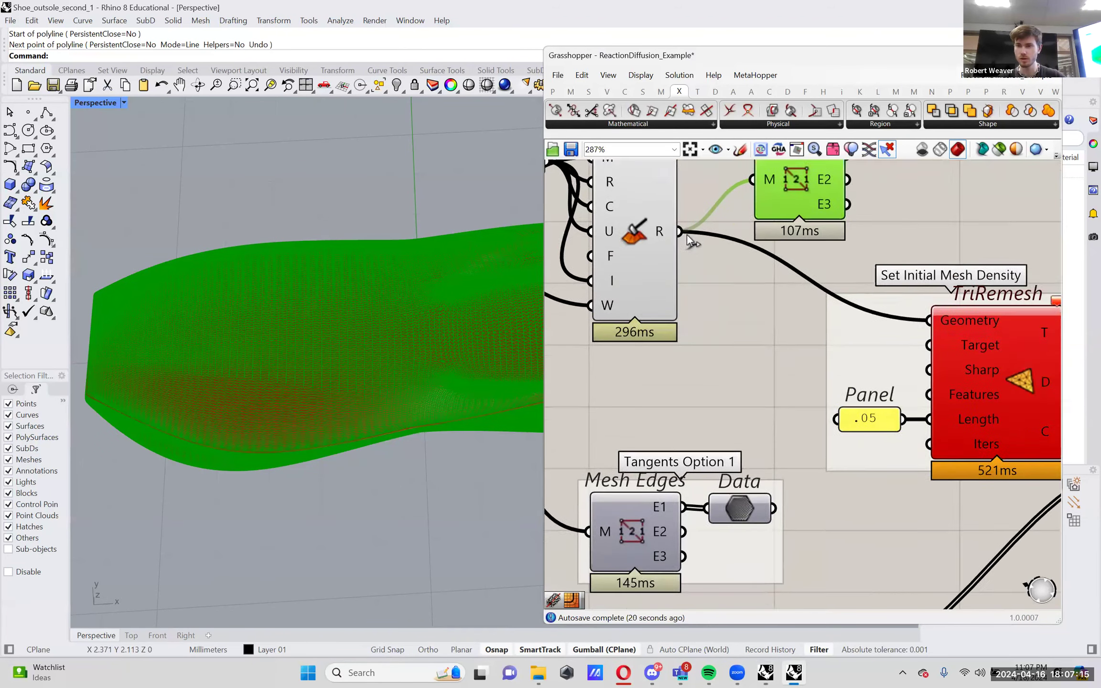
- Route Loop Subdivision's output through a new Data component
right_click_drag(855, 301, 841, 300)
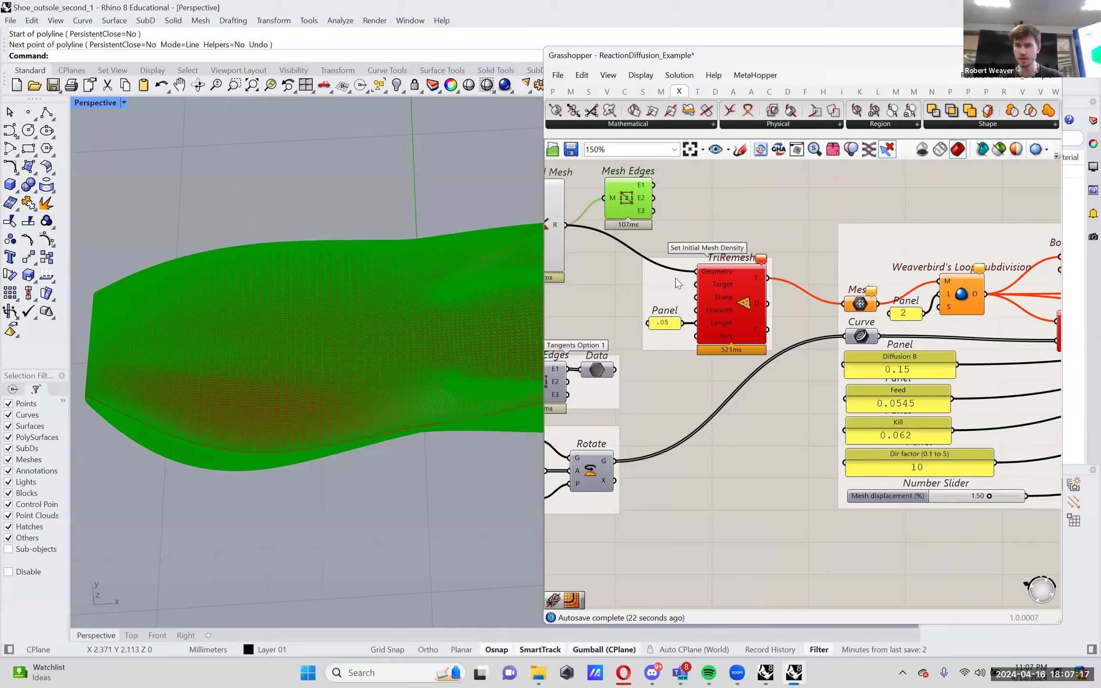
scroll(861, 294, "up", 3)
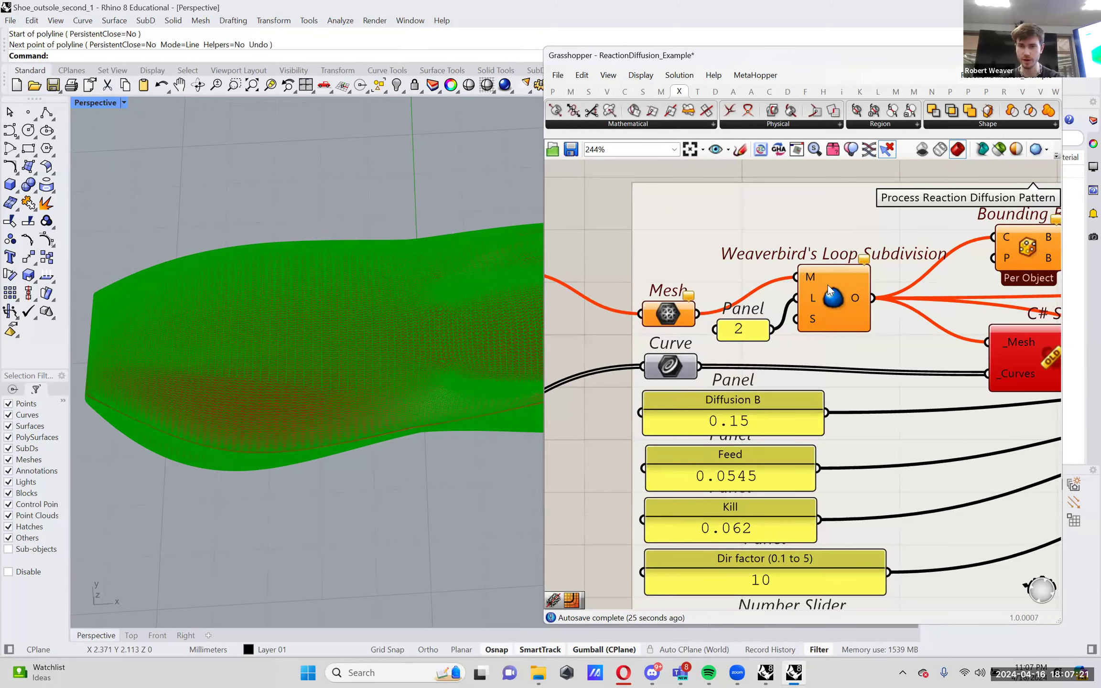
mouse_move(816, 300)
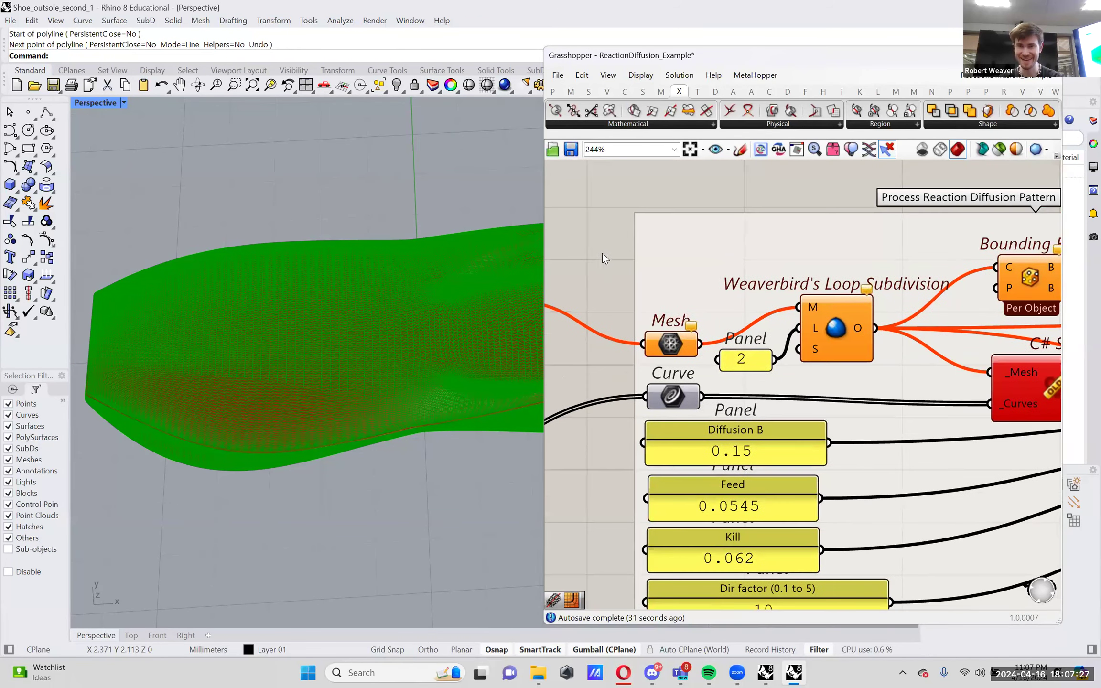
double_click(597, 250)
left_click(600, 243)
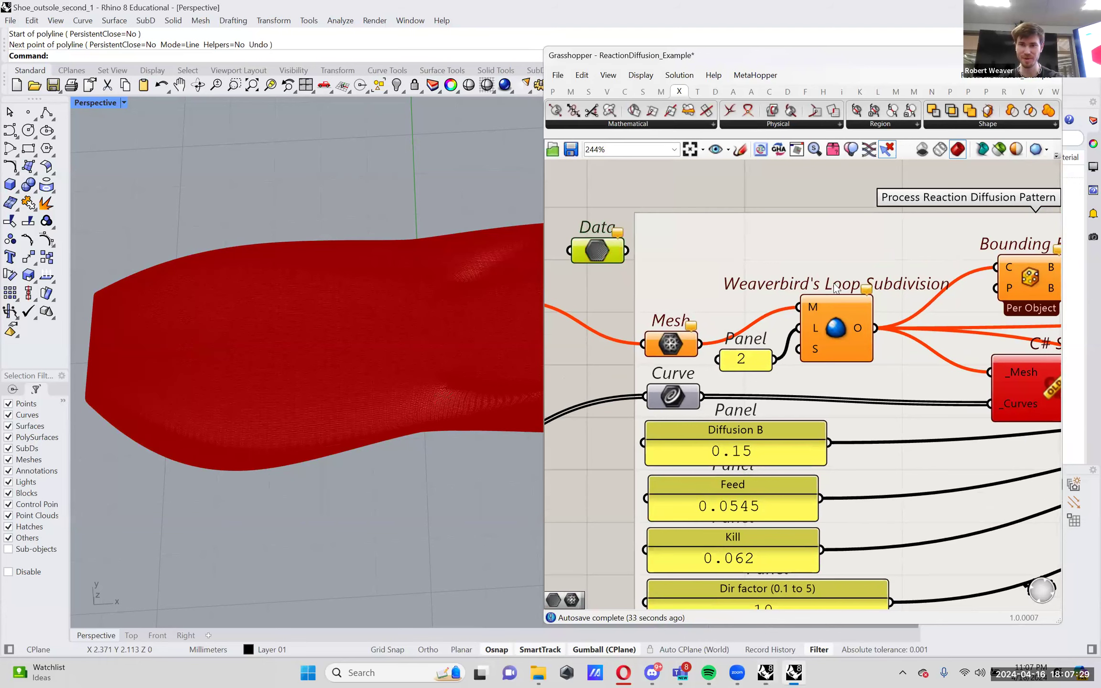
left_click_drag(598, 246, 840, 266)
left_click_drag(875, 328, 867, 268, "ctrl+shift")
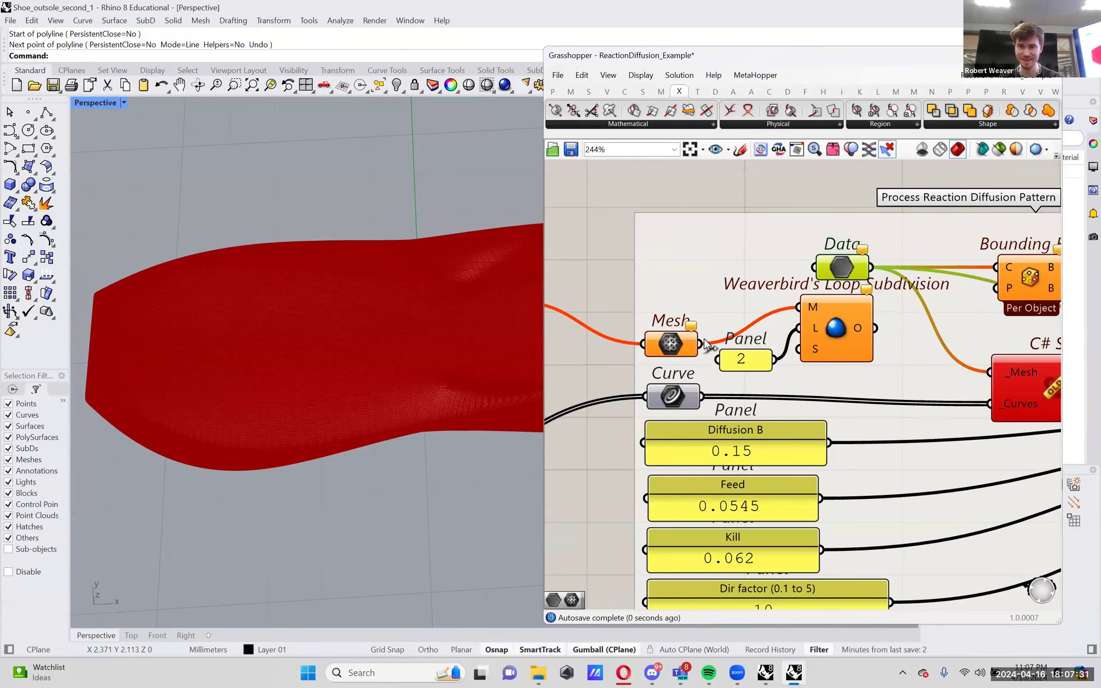
- Feed Rebuild Mesh's output into the reaction-diffusion Mesh input
scroll(839, 273, "down", 4)
right_click_drag(675, 248, 801, 257)
left_click(802, 256)
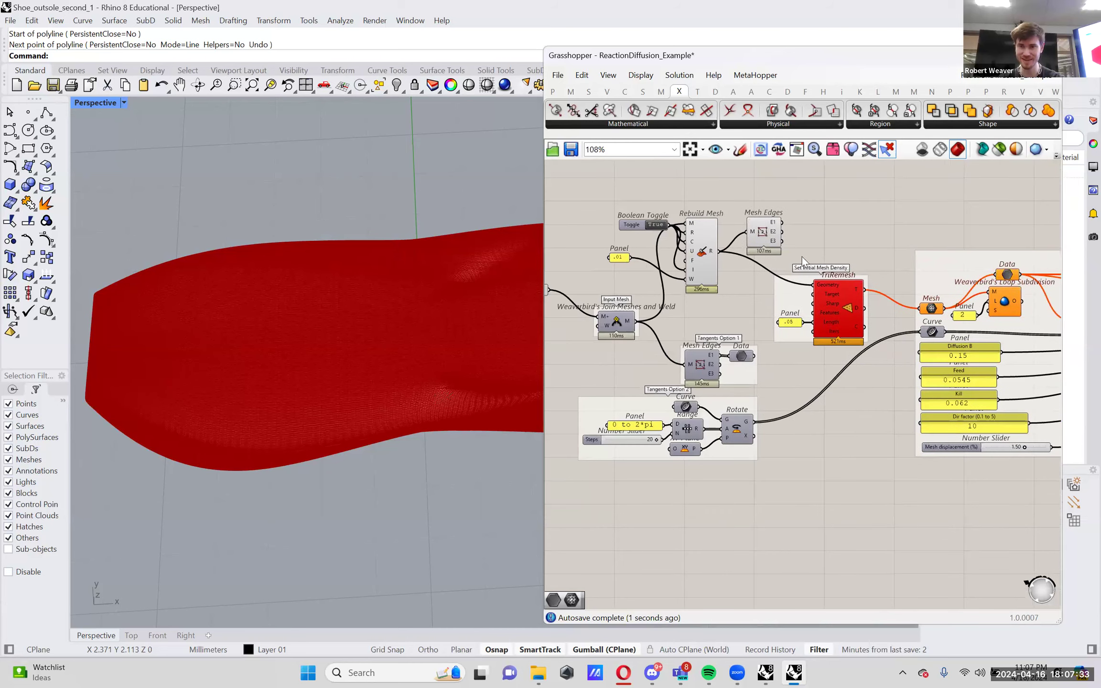
left_click_drag(718, 251, 920, 309)
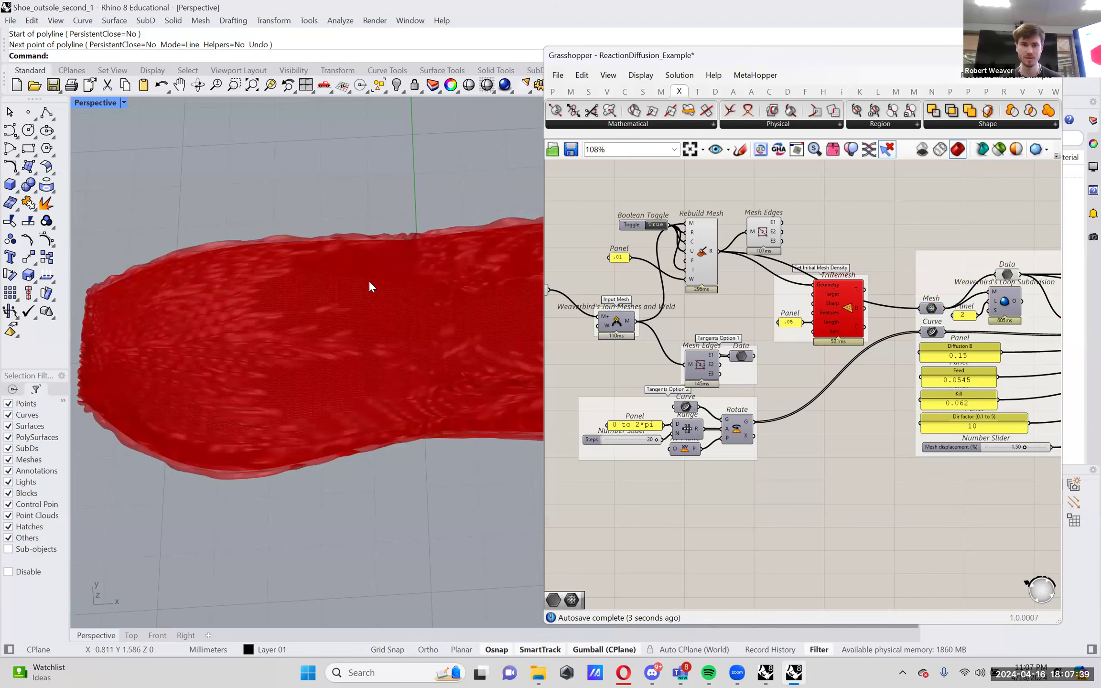
- Orbit the Rhino view to check the regenerated rippled outsole surface
scroll(293, 338, "up", 5)
right_click_drag(292, 339, 339, 401)
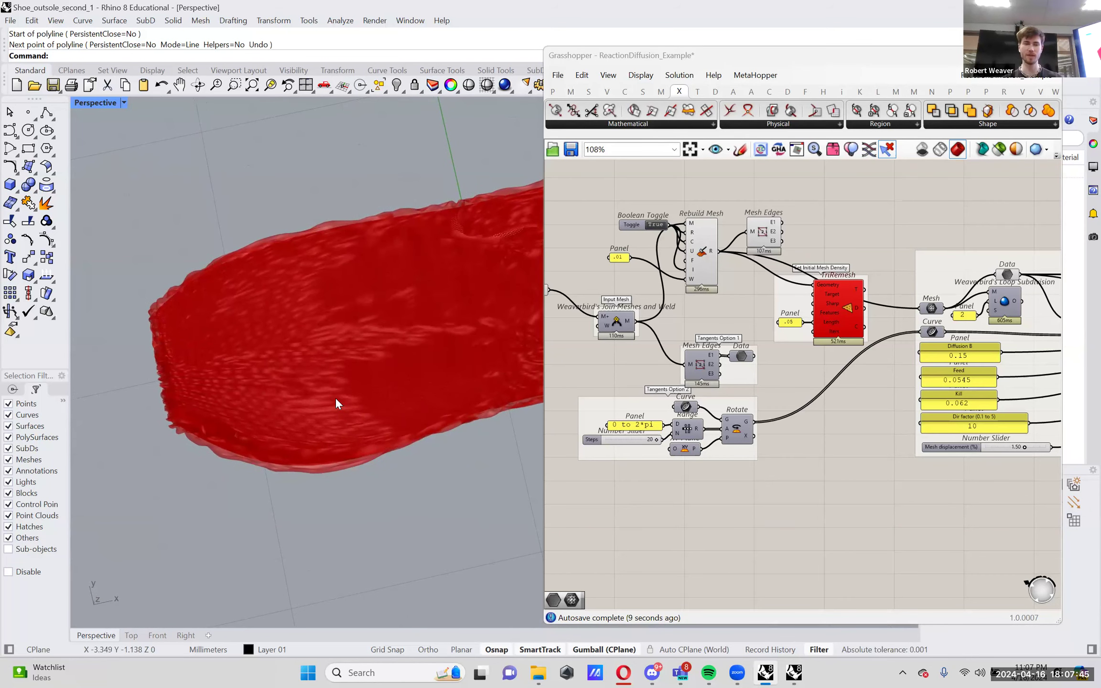
right_click_drag(261, 403, 375, 273)
scroll(378, 274, "up", 5)
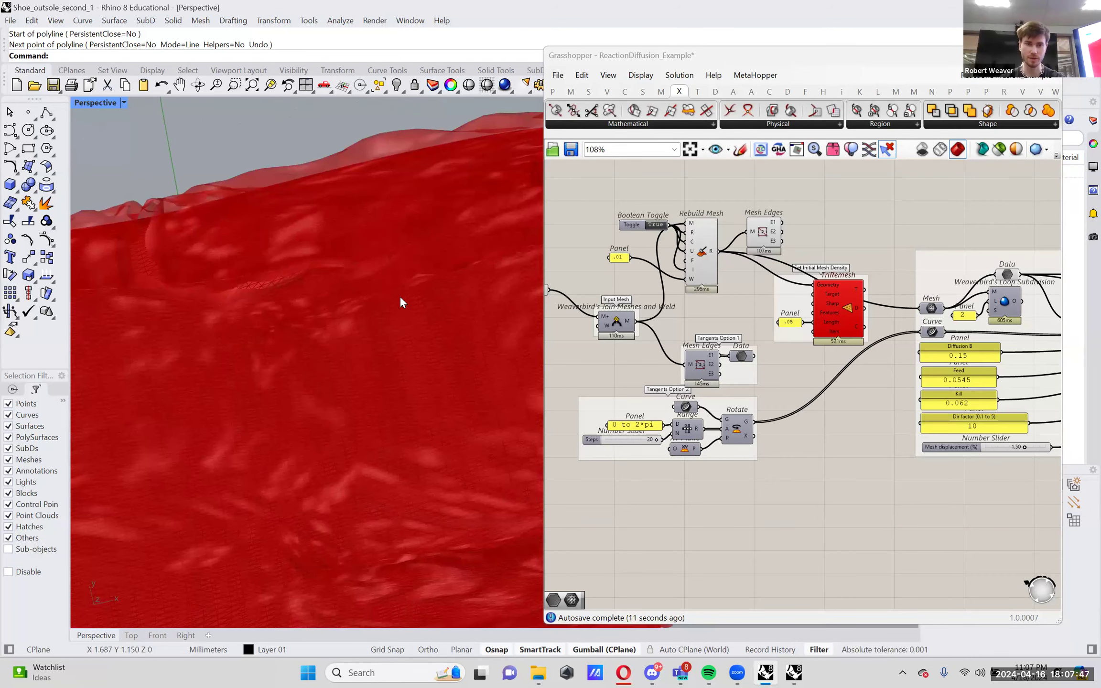
scroll(402, 302, "down", 7)
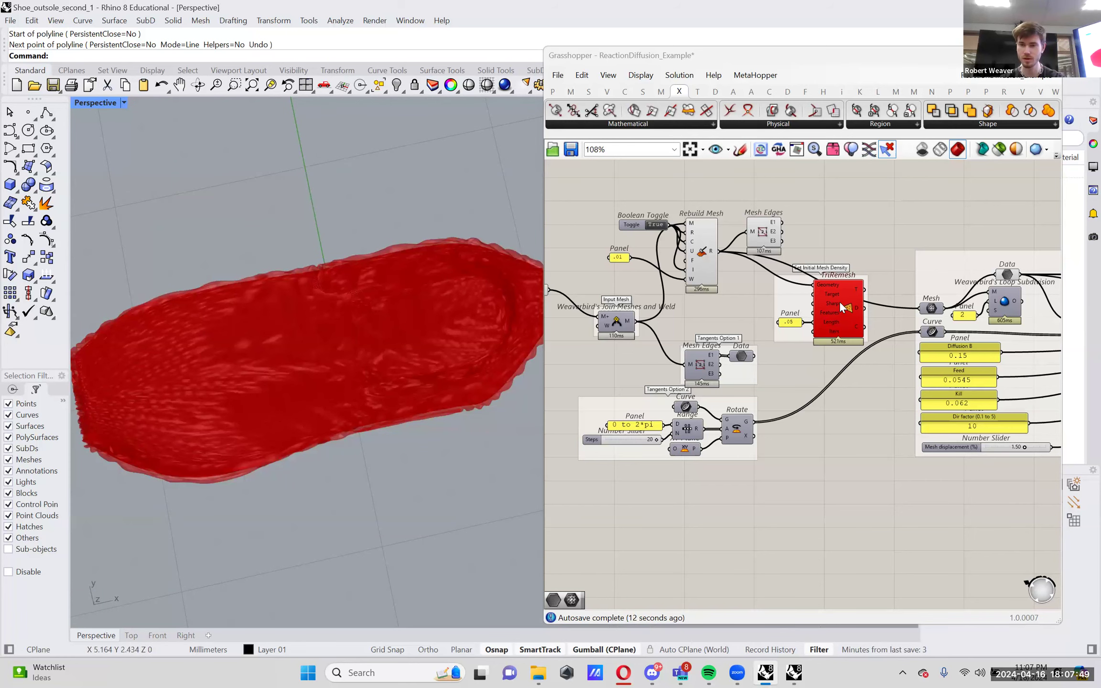
scroll(836, 240, "up", 3)
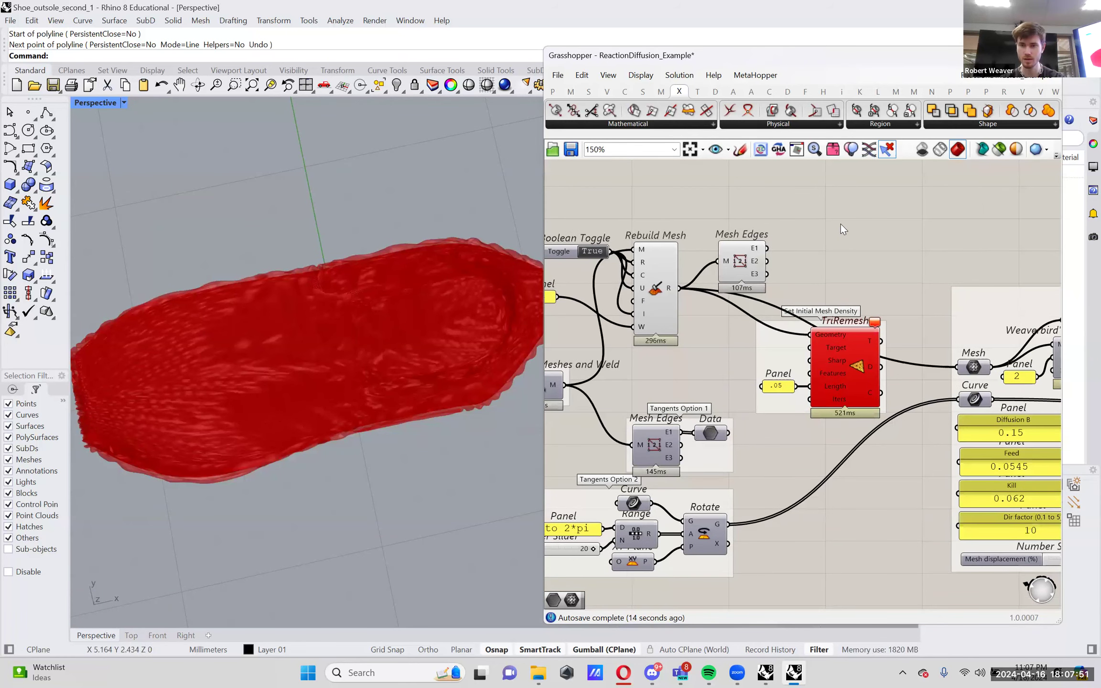
- Place Quad Remesh and Quad Remesh Settings components via the 'qu re' search
double_click(841, 224)
type("qu re")
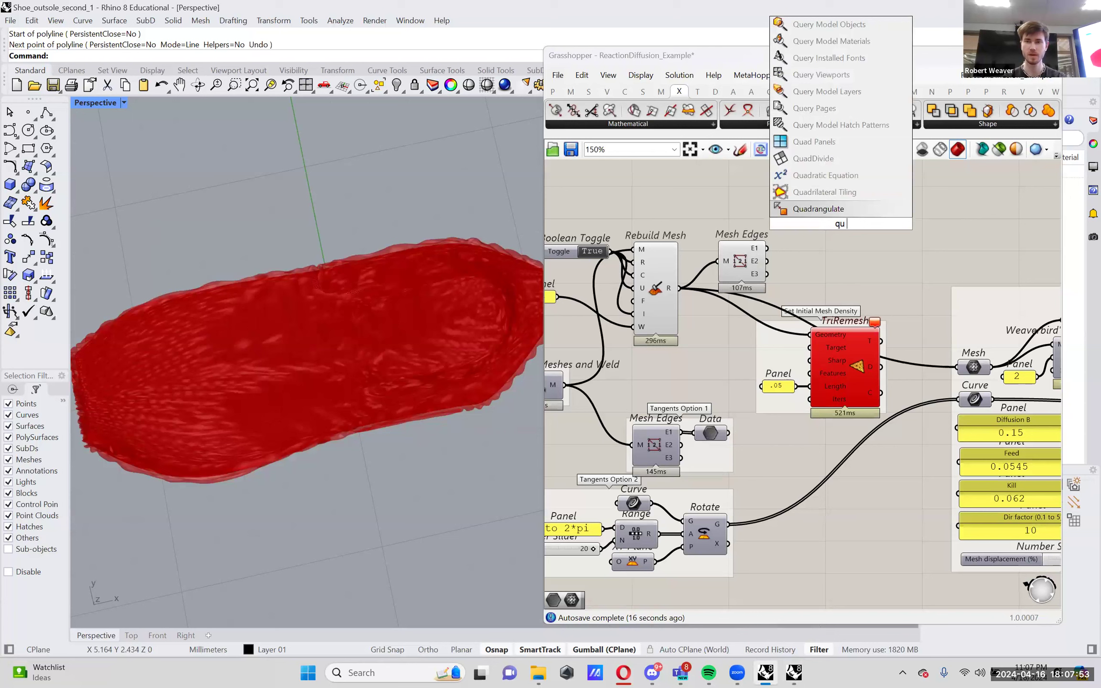
key("Return")
left_click_drag(832, 218, 865, 213)
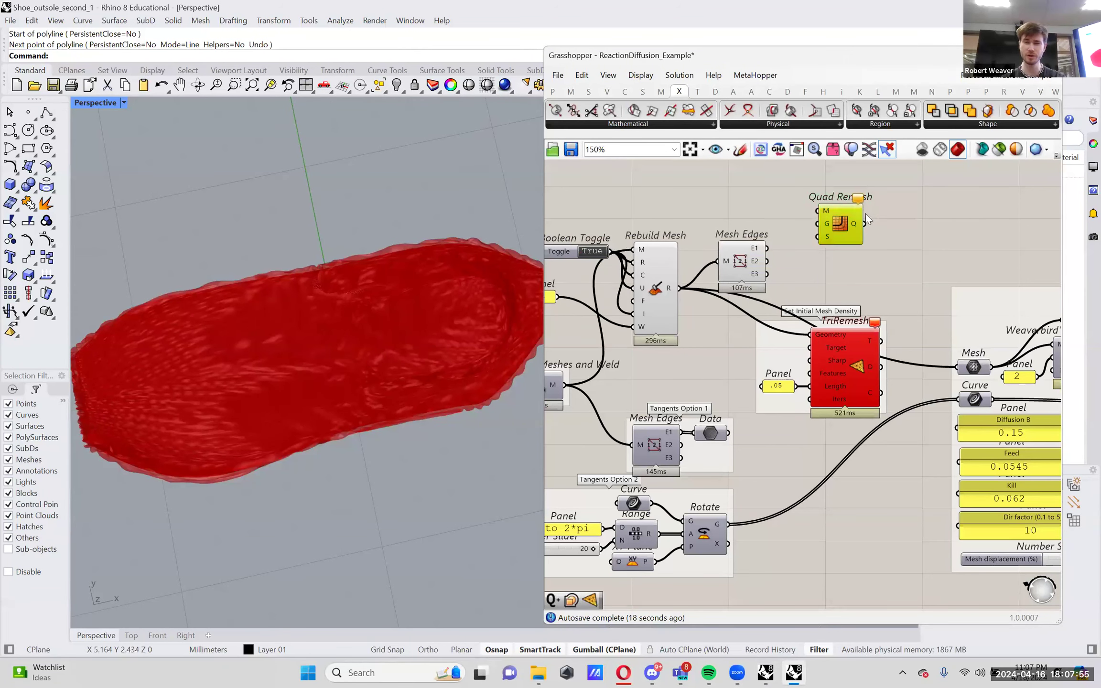
double_click(799, 206)
type("qu re")
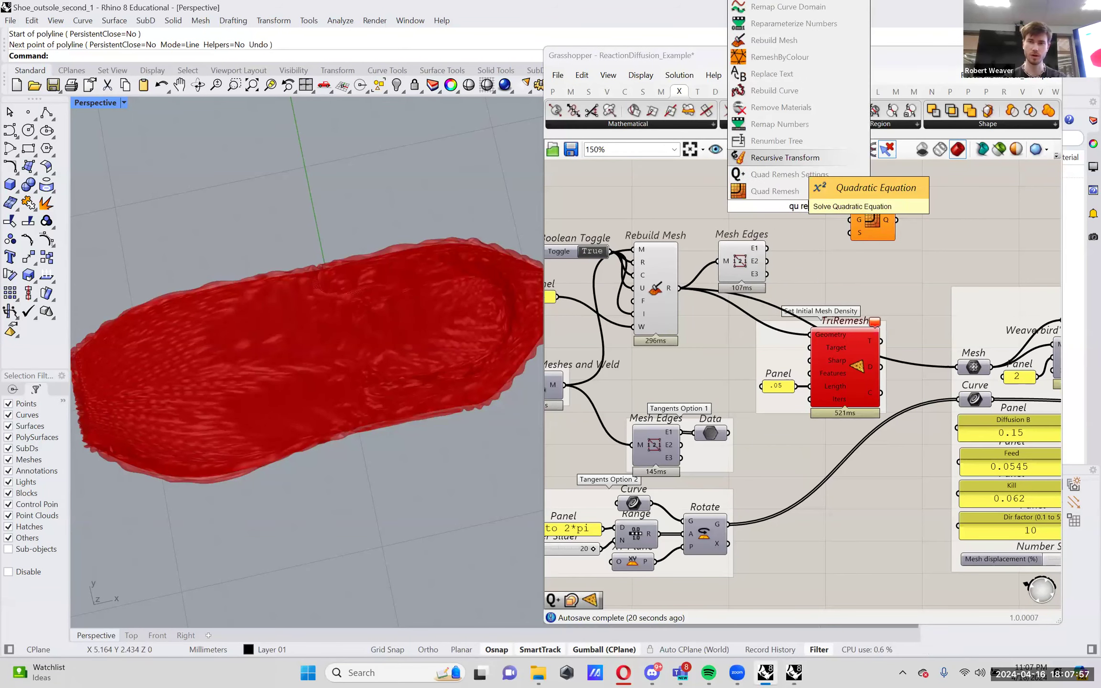
left_click(795, 164)
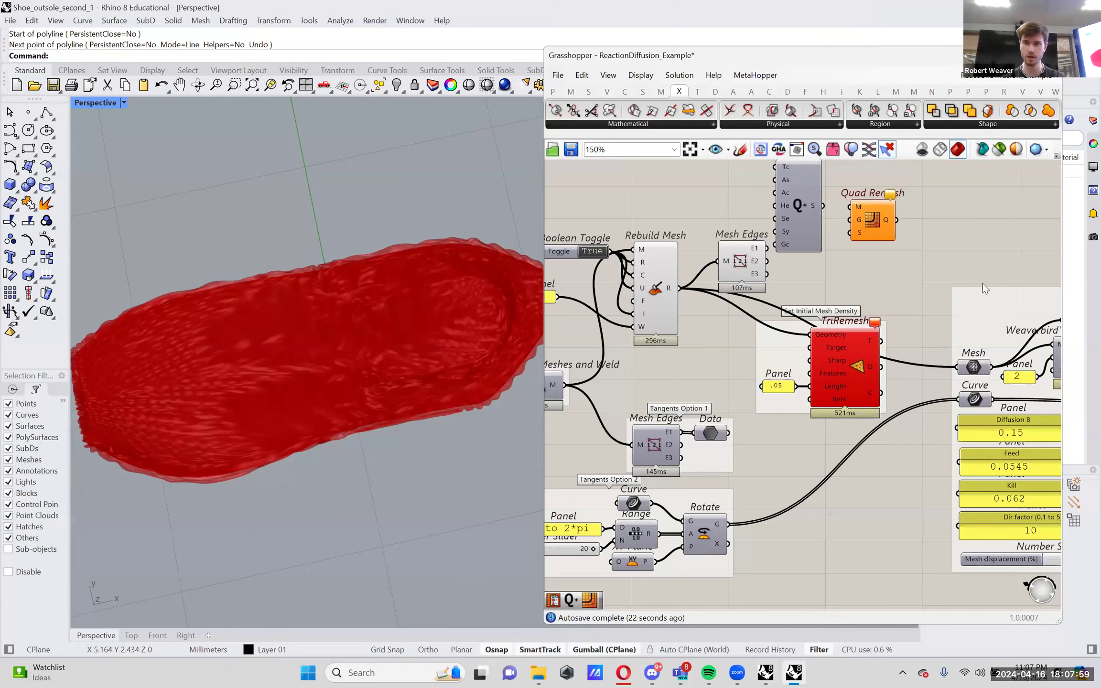
- Line up the Quad Remesh pair and move it top-right, above the Rebuild Mesh group
scroll(846, 278, "up", 1)
left_click(836, 259)
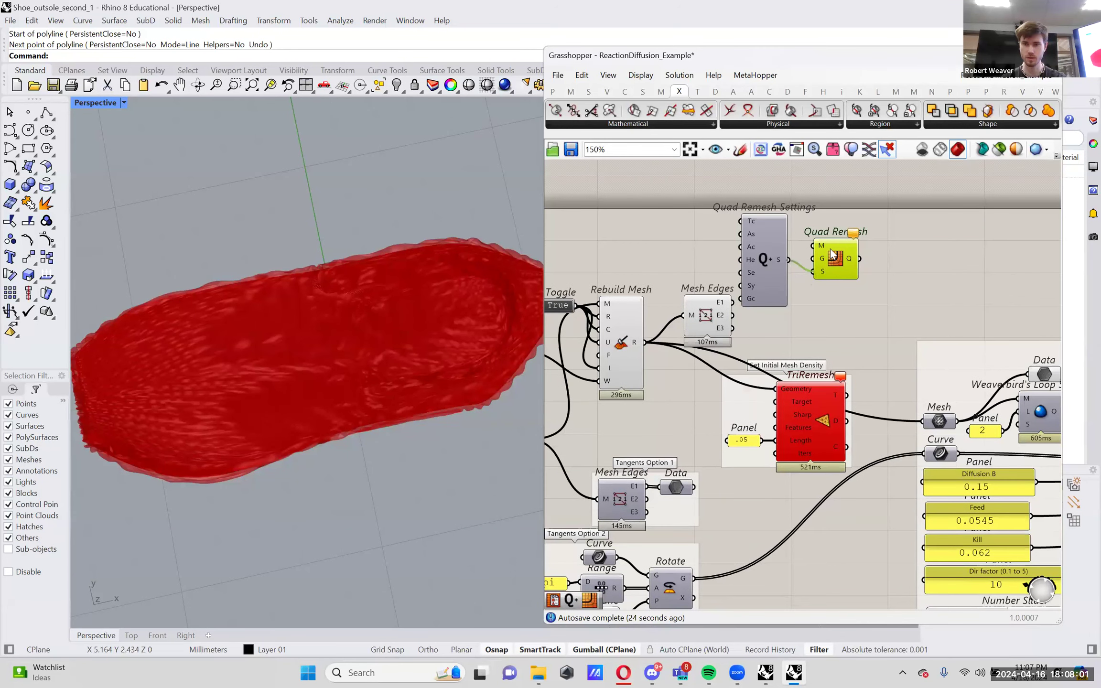
left_click_drag(832, 256, 852, 235)
left_click_drag(770, 252, 795, 244)
left_click(834, 282)
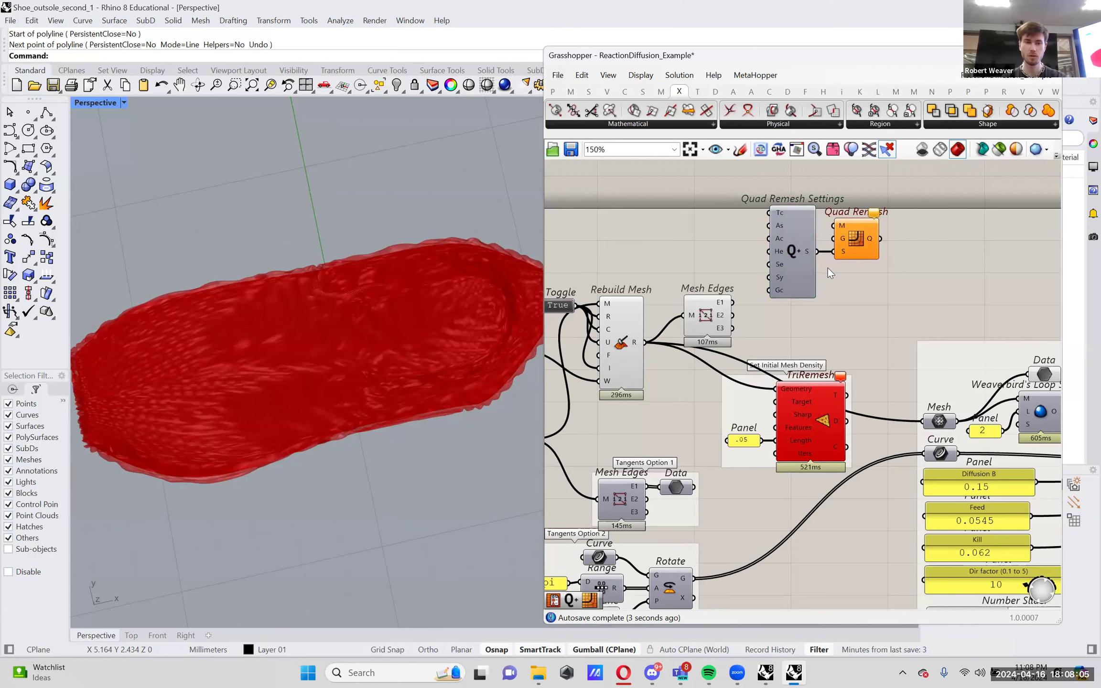
right_click_drag(788, 320, 846, 323)
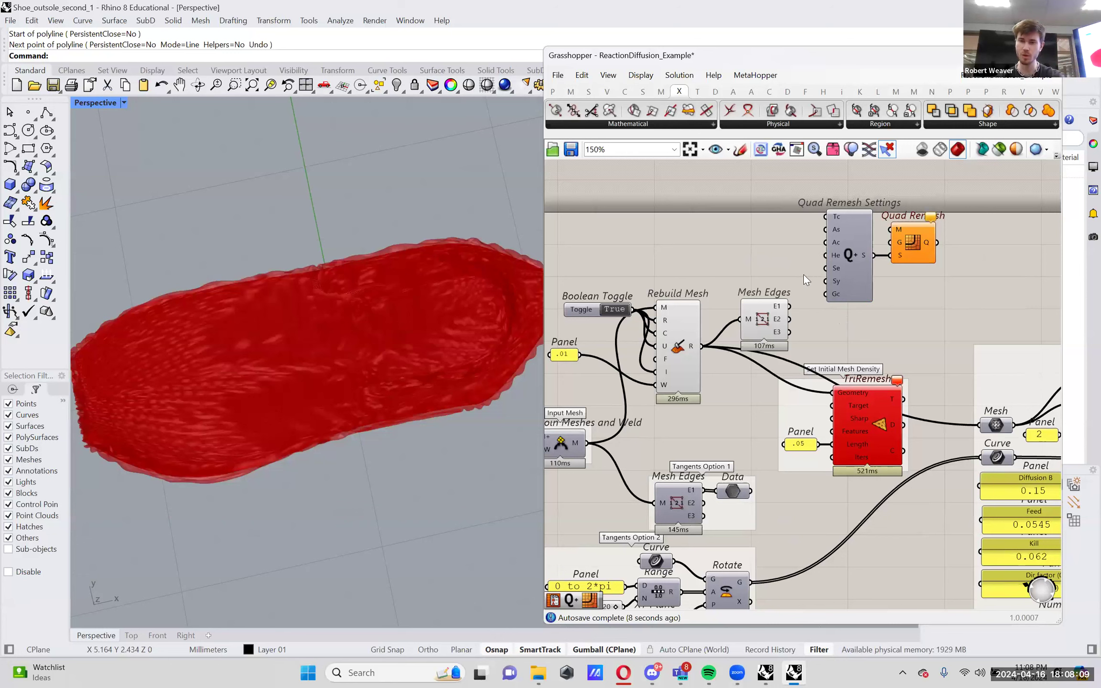
left_click_drag(940, 299, 1013, 244)
- Add a ShrinkWrap component from the 'shrin' search
double_click(757, 219)
double_click(757, 219)
type("shru")
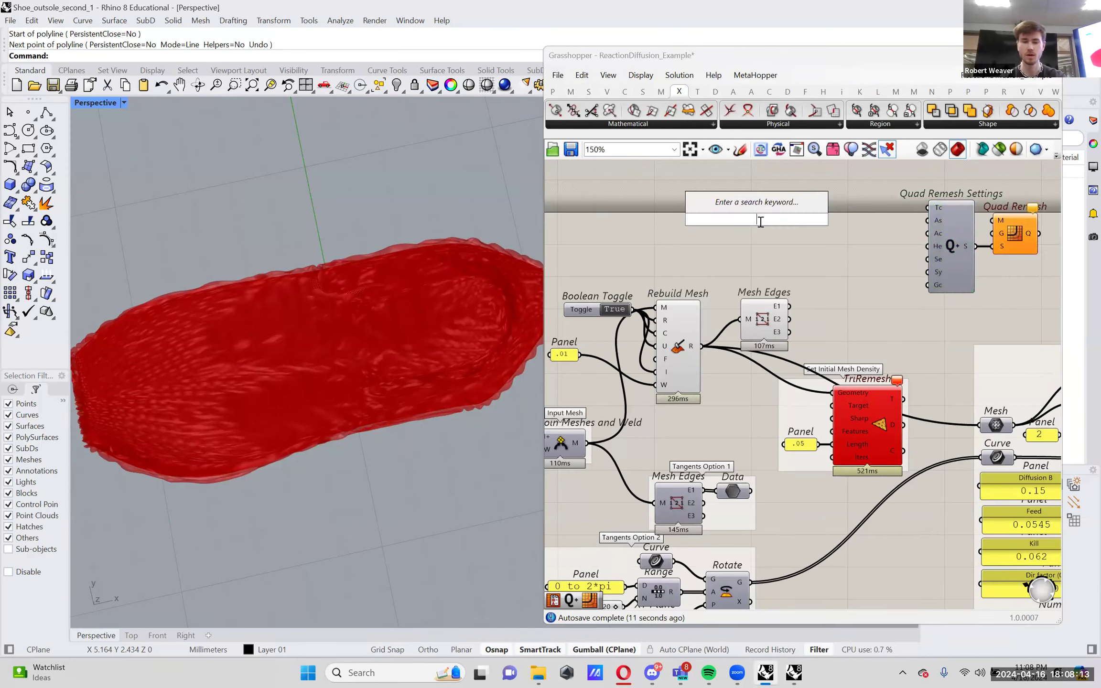
key("BackSpace")
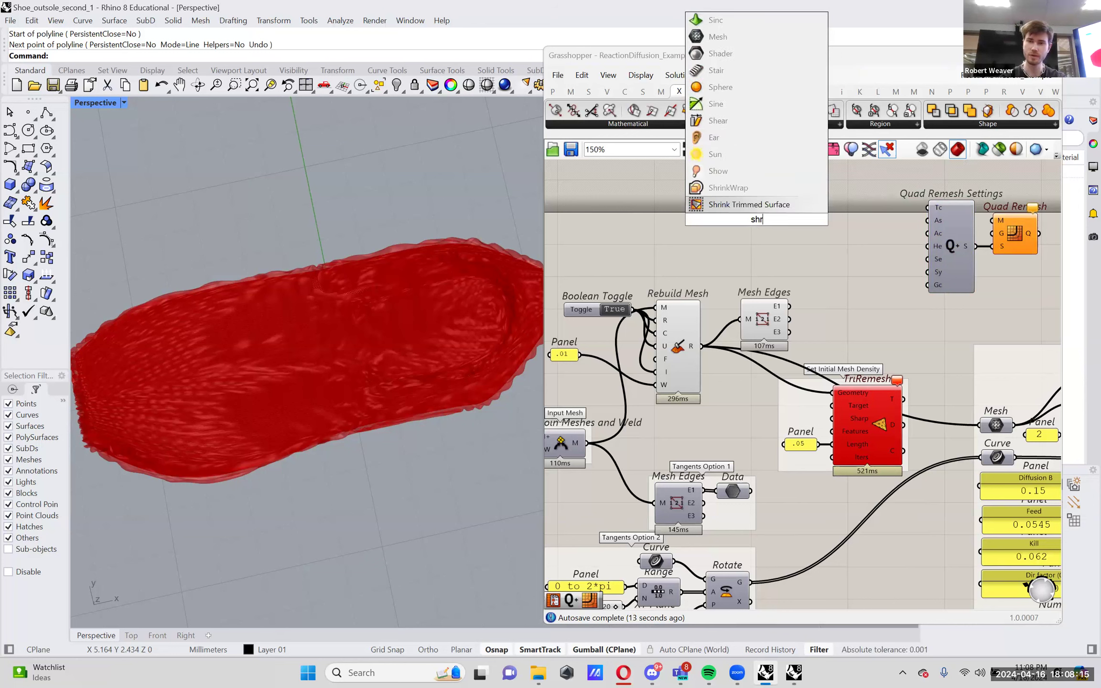
type("in")
left_click(728, 188)
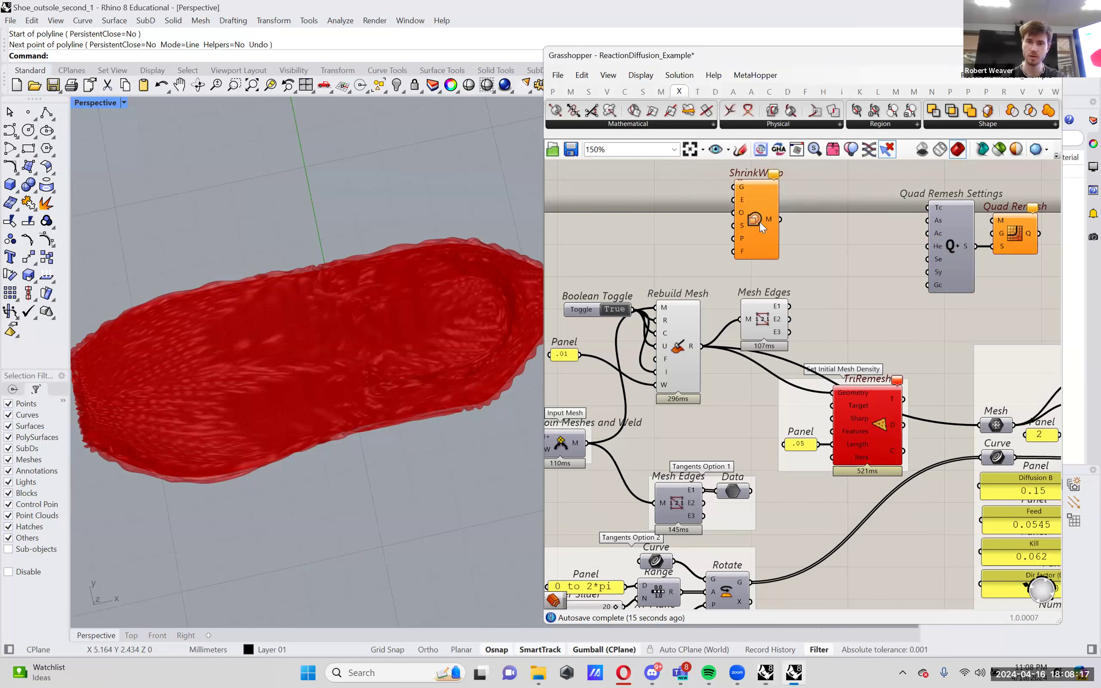
right_click_drag(747, 241, 826, 245)
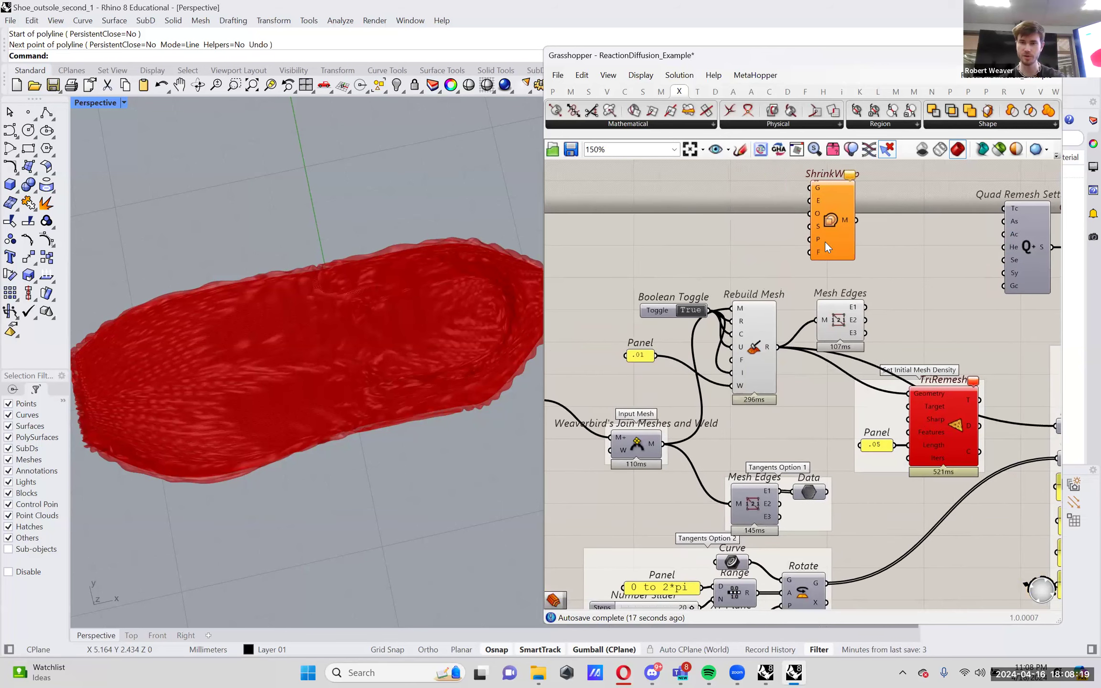
- Wire Rebuild Mesh's result into ShrinkWrap G and preview only the wrapped shoe mesh
left_click_drag(777, 347, 844, 227)
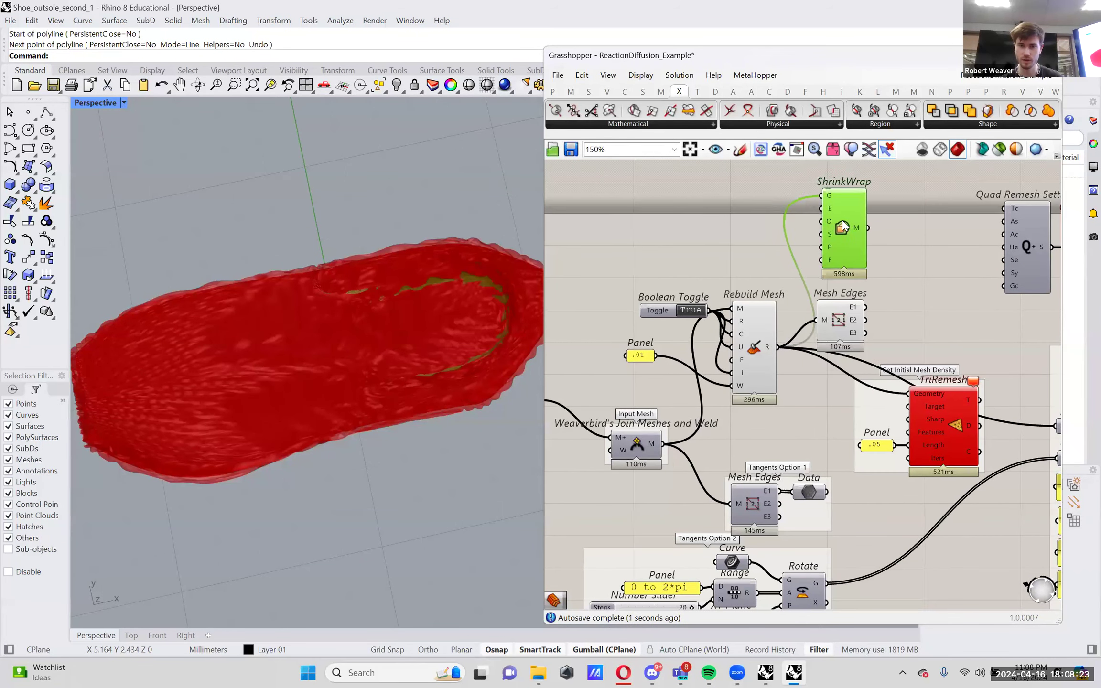
right_click(763, 361)
scroll(410, 342, "up", 5)
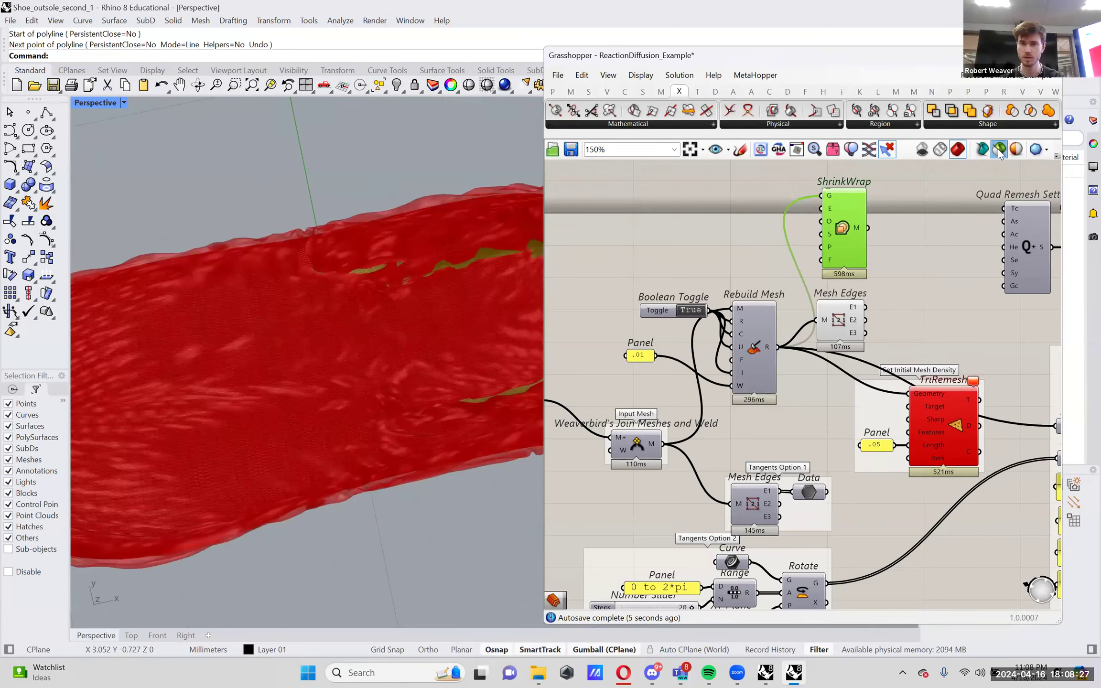
left_click(1000, 154)
right_click_drag(373, 334, 406, 275)
scroll(834, 260, "up", 3)
right_click_drag(835, 260, 875, 341)
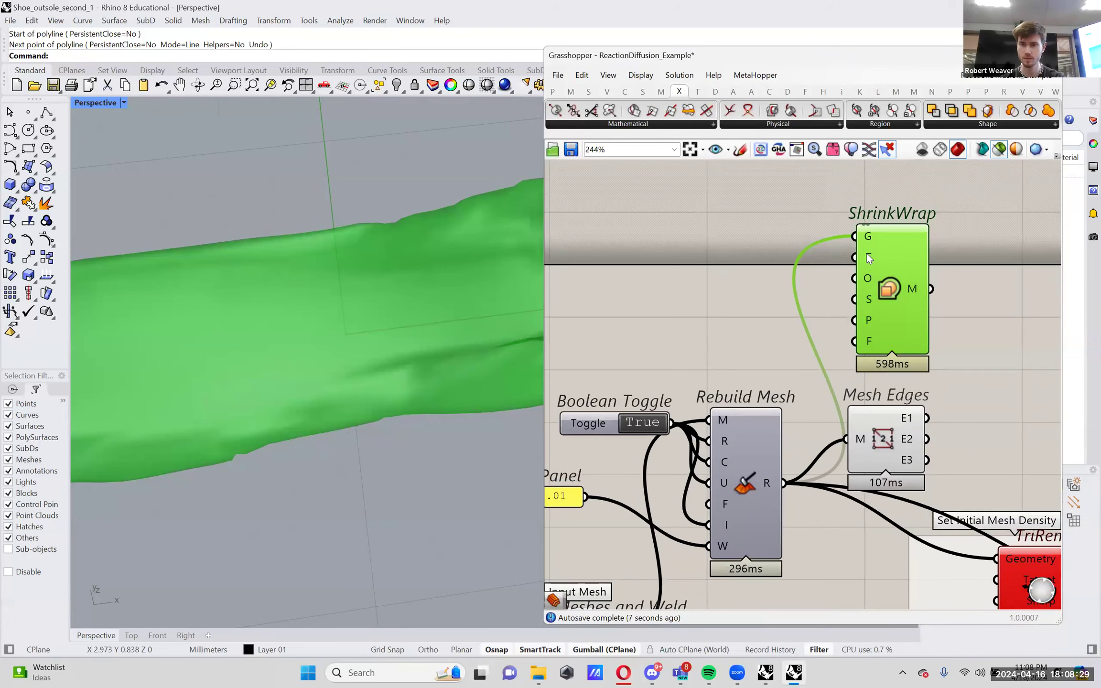
double_click(793, 234)
- Create a .1 panel feeding ShrinkWrap and inspect the wrapped mesh
type("//.")
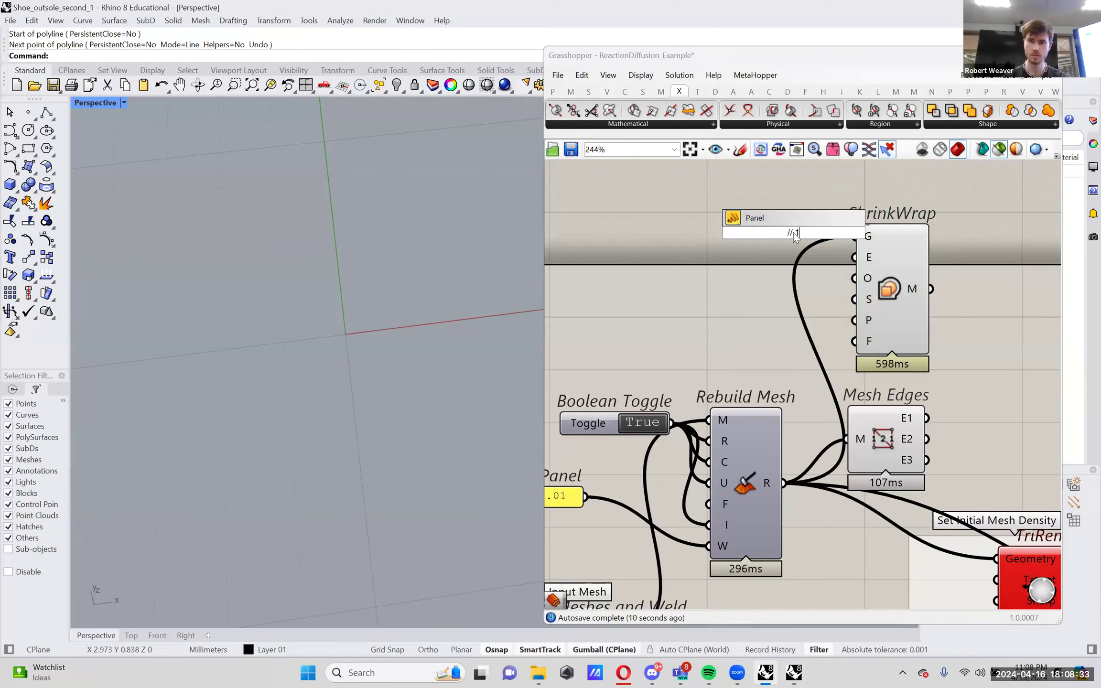
type("1")
key("Return")
left_click(882, 268)
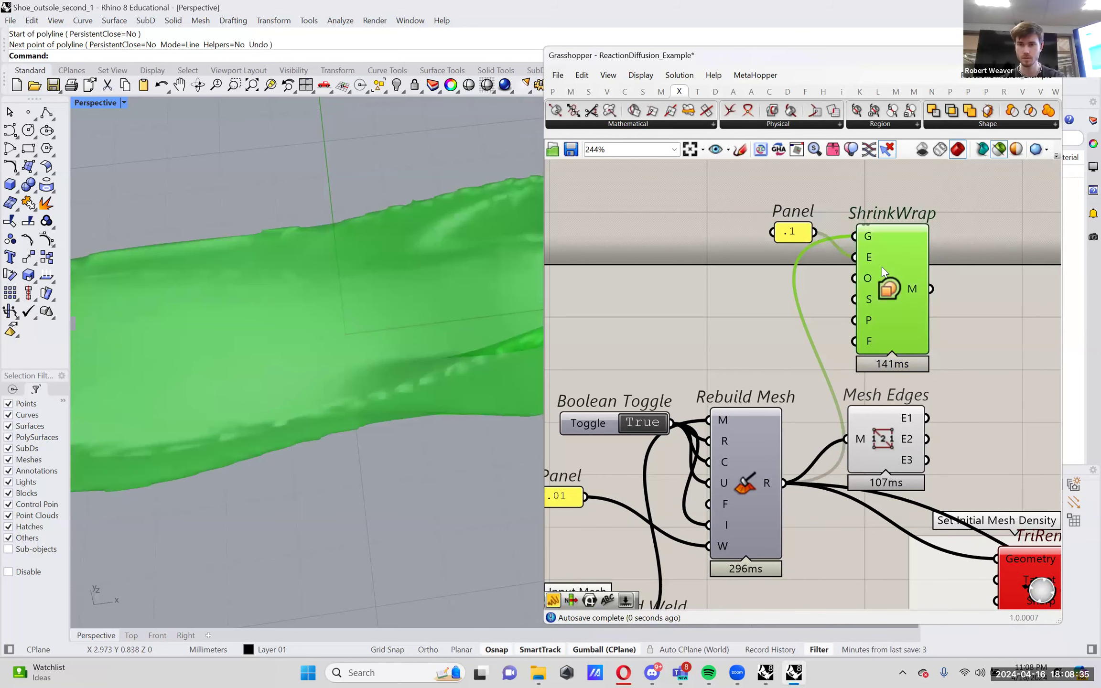
right_click_drag(231, 347, 266, 310)
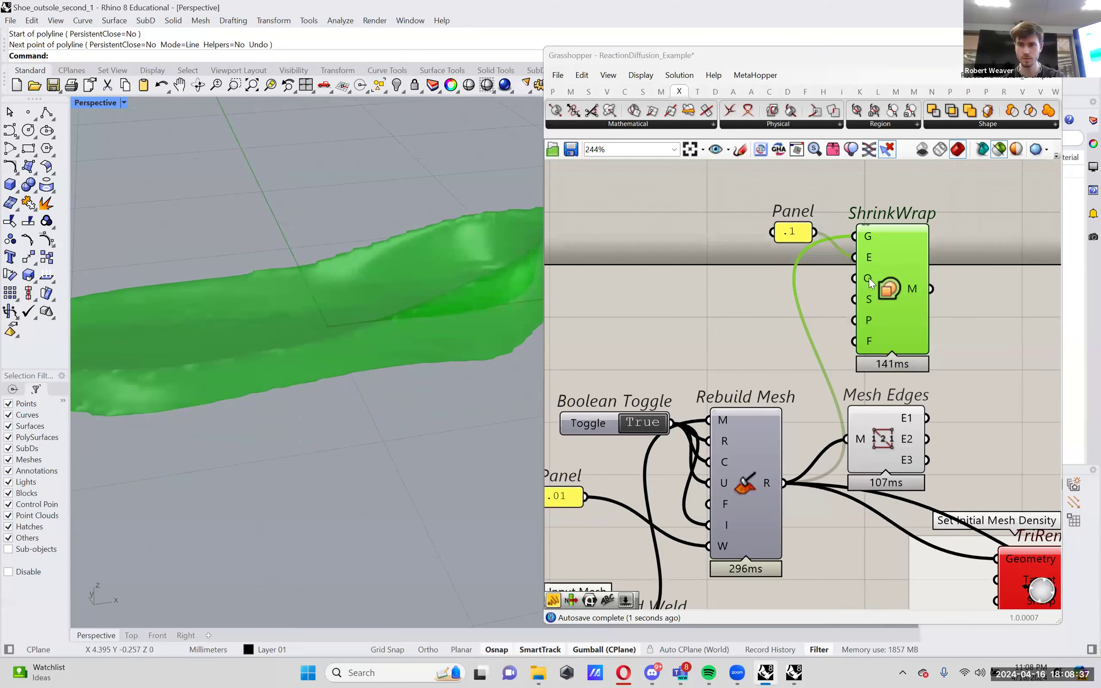
- Change the panel to .05, then .02, and preview the Mesh Edges wireframe
double_click(788, 233)
type(".05")
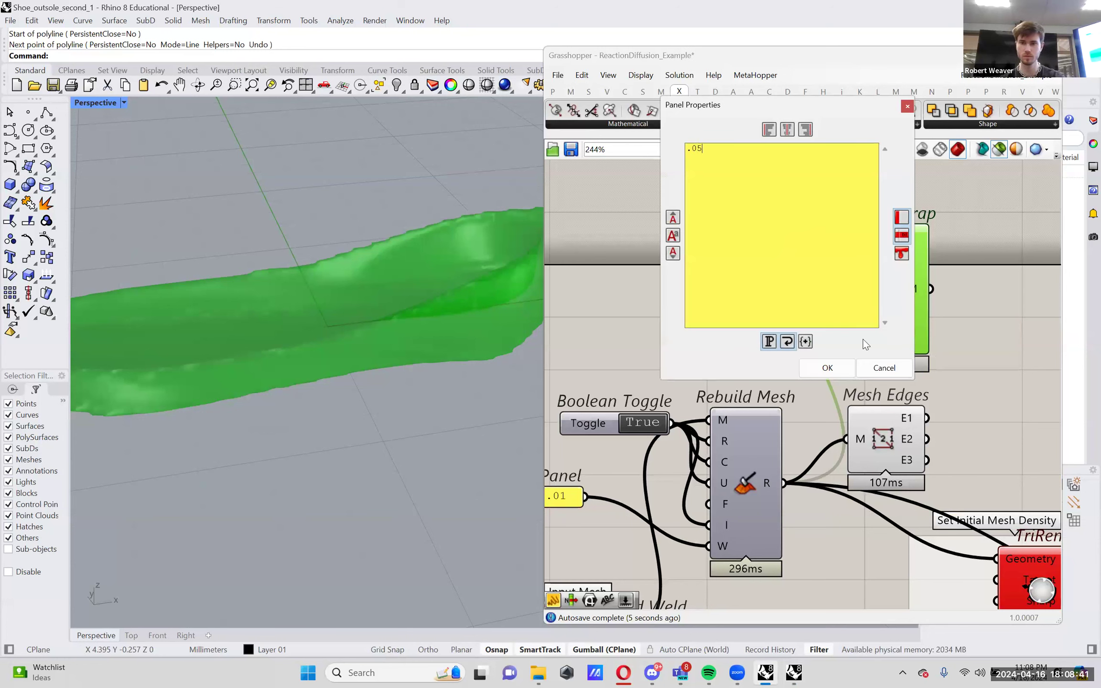
left_click(828, 367)
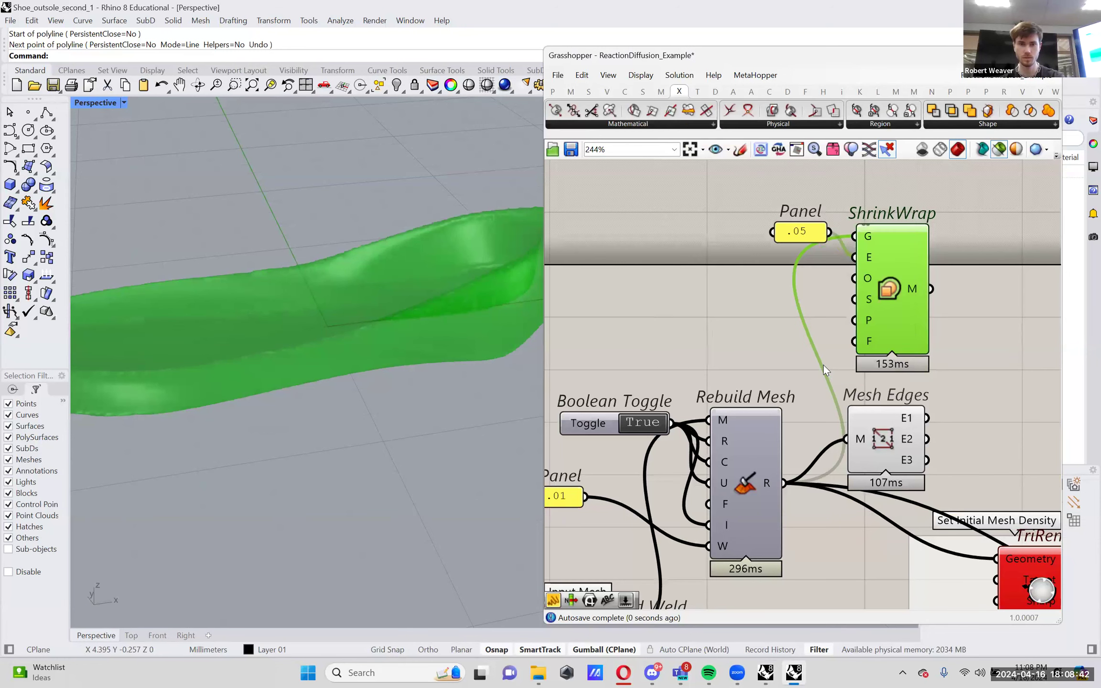
double_click(801, 234)
type(".02")
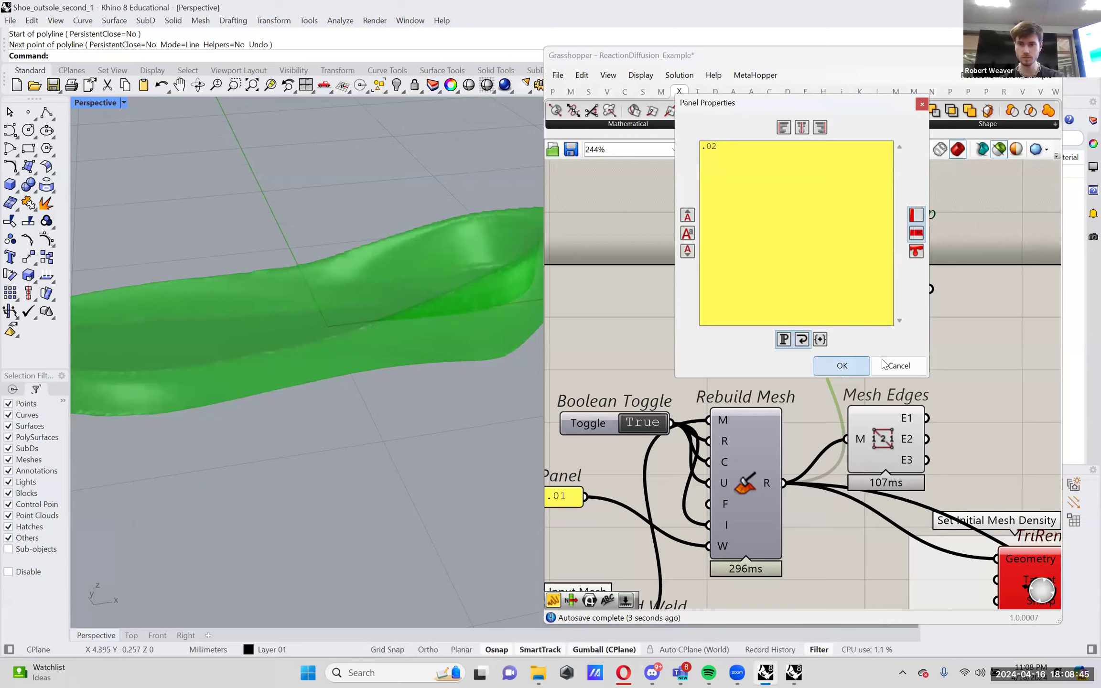
left_click(855, 366)
left_click(876, 427)
mouse_move(321, 302)
right_mouse_down()
mouse_move(308, 311)
mouse_move(325, 304)
right_mouse_up()
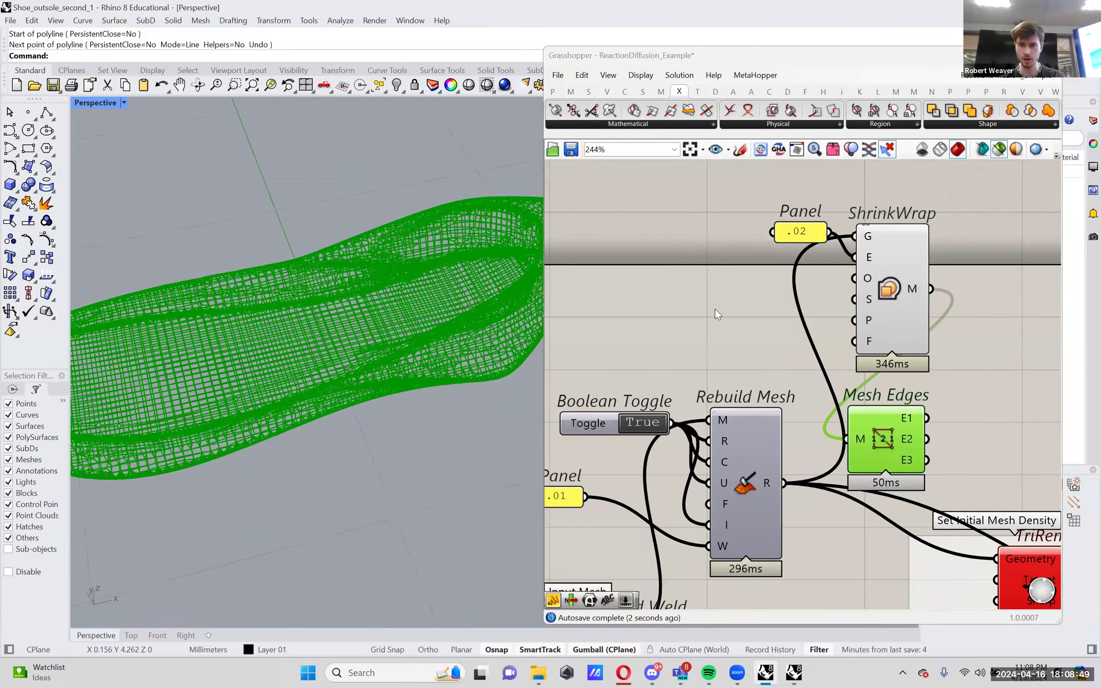
scroll(717, 314, "down", 3)
scroll(776, 251, "down", 2)
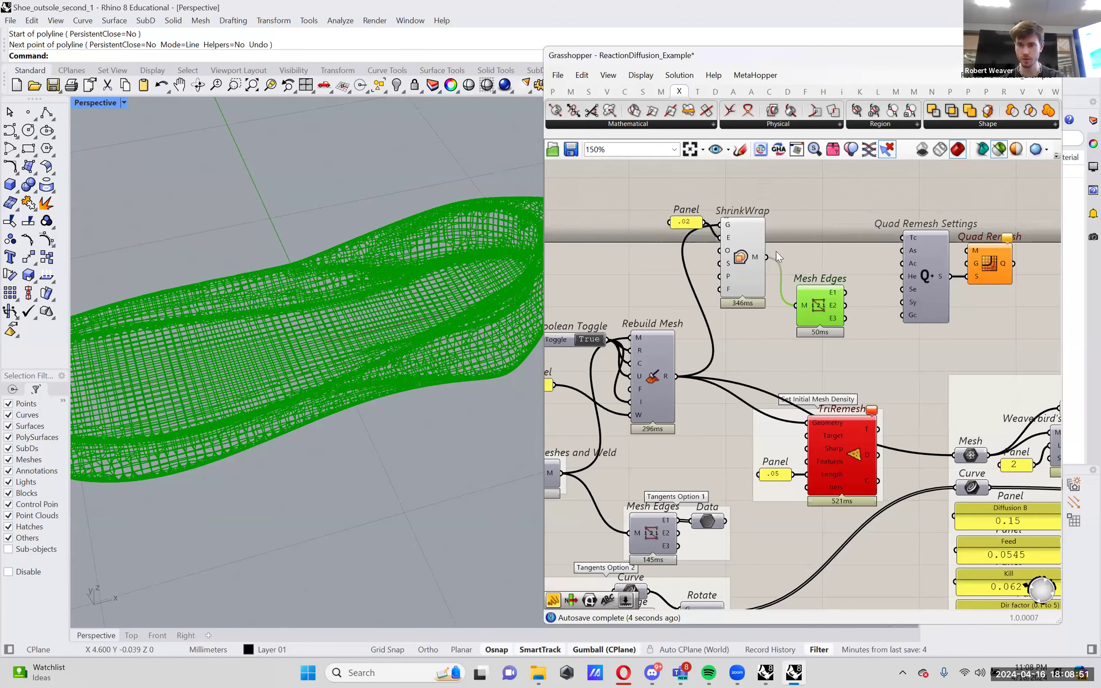
- Feed ShrinkWrap's mesh into TriRemesh's Geometry input and preview TriRemesh
left_click_drag(766, 257, 815, 424)
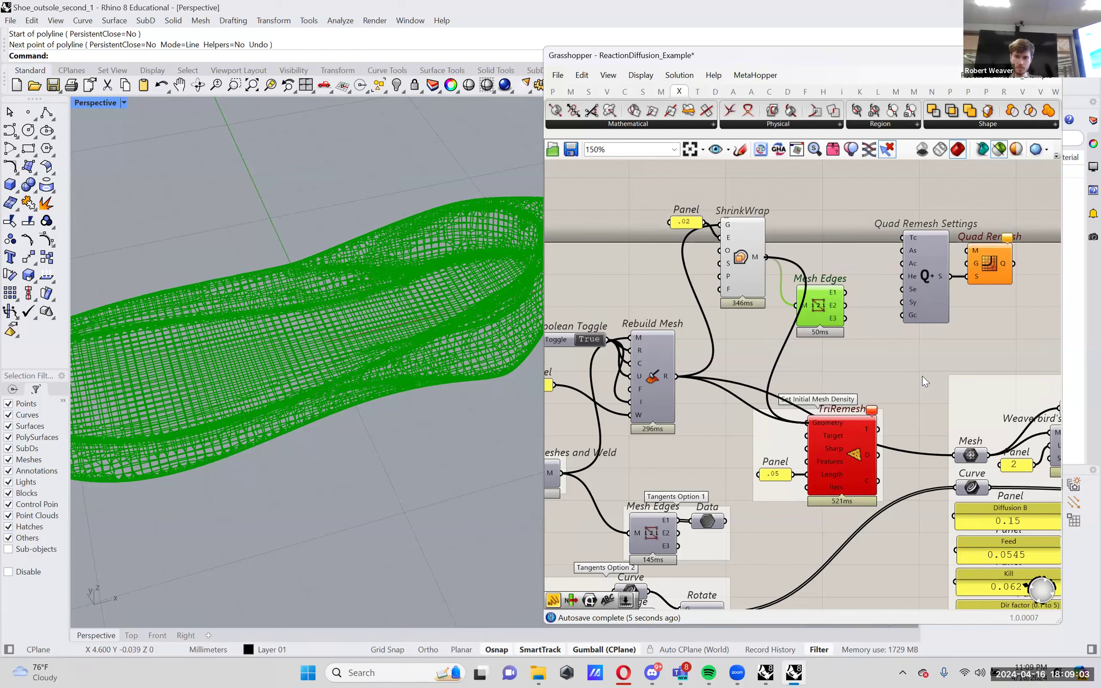
right_click_drag(910, 405, 802, 384)
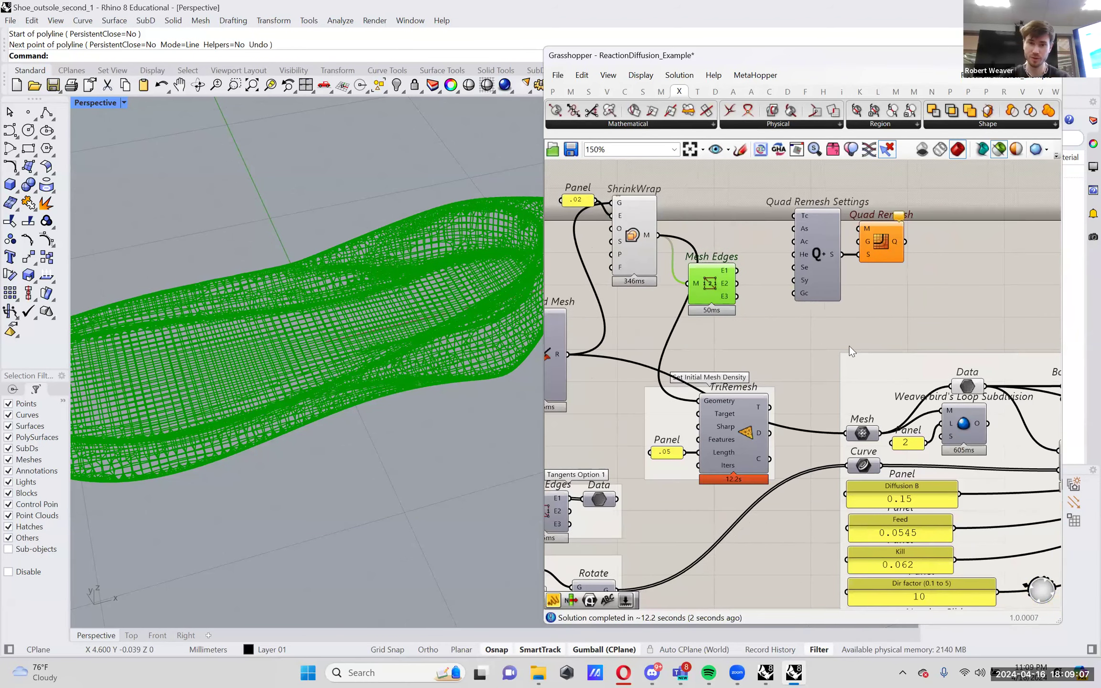
scroll(808, 405, "up", 2)
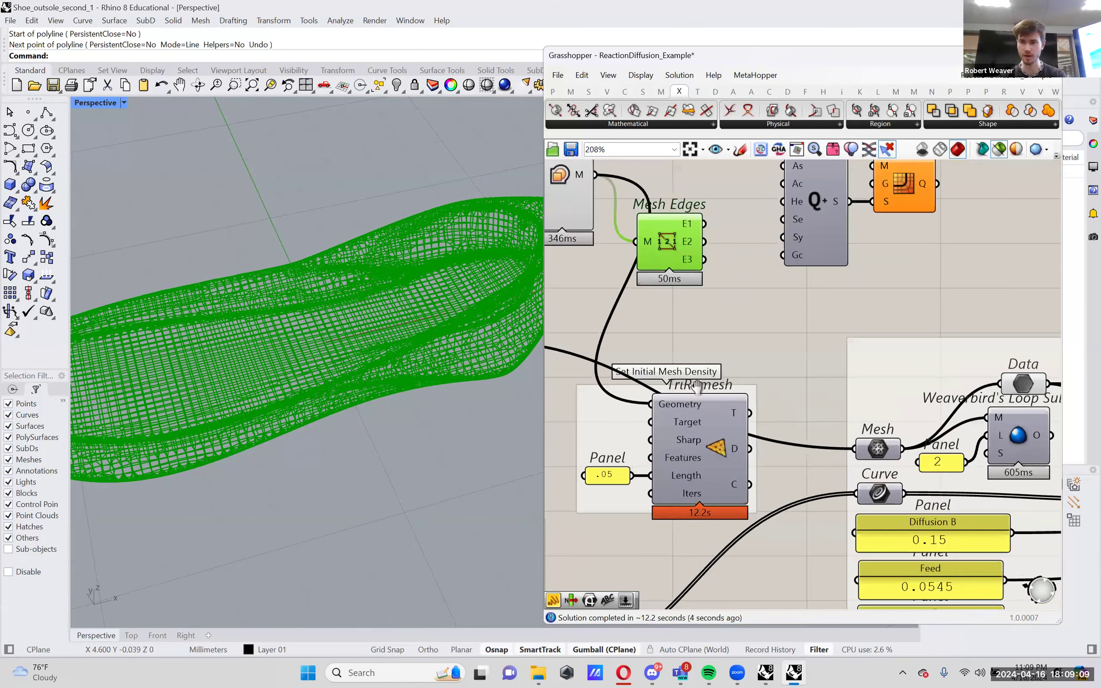
right_click_drag(784, 410, 704, 398)
scroll(703, 397, "down", 1)
left_click(652, 424)
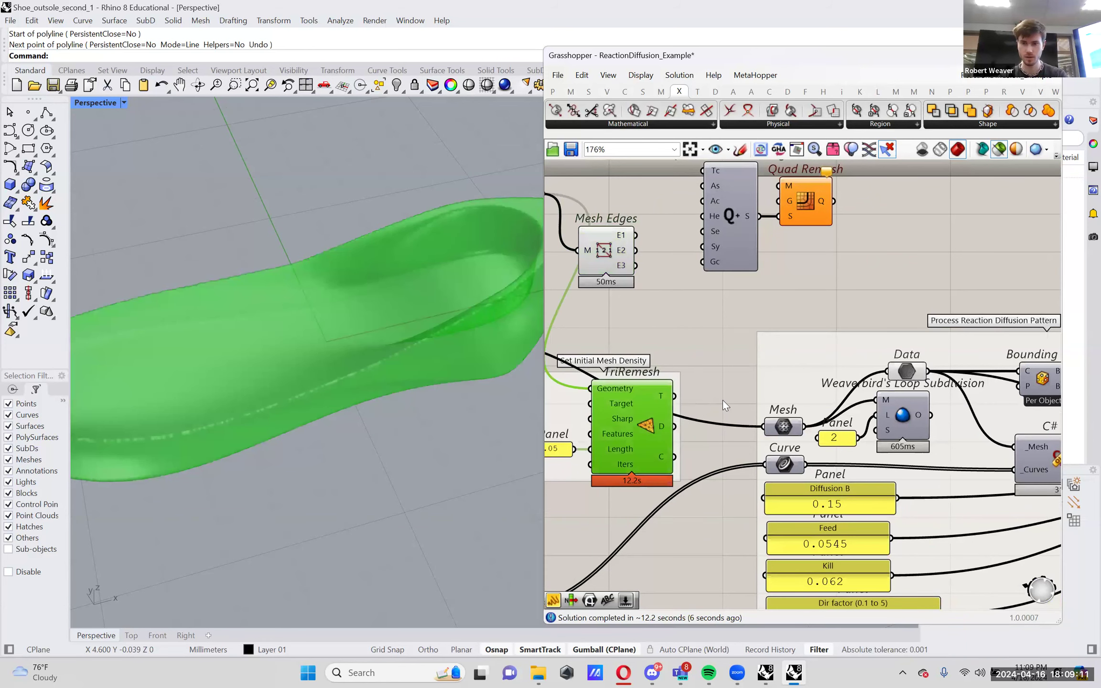
- Disable the Weaverbird Loop Subdivision component
right_click(911, 416)
left_click(939, 467)
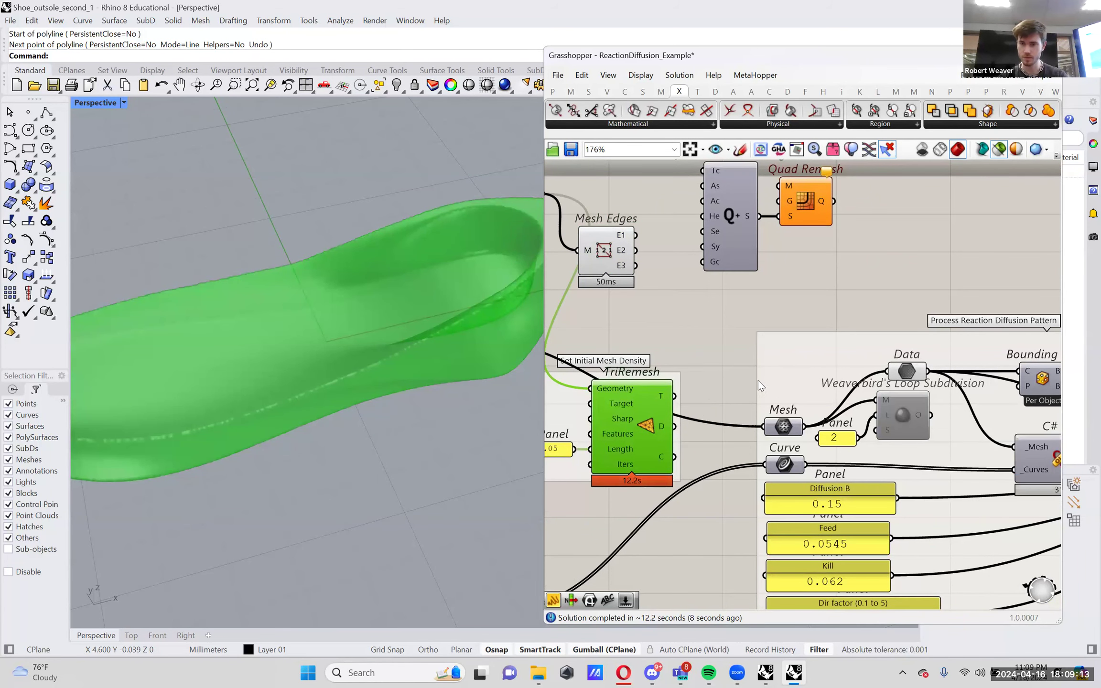
left_click(692, 398)
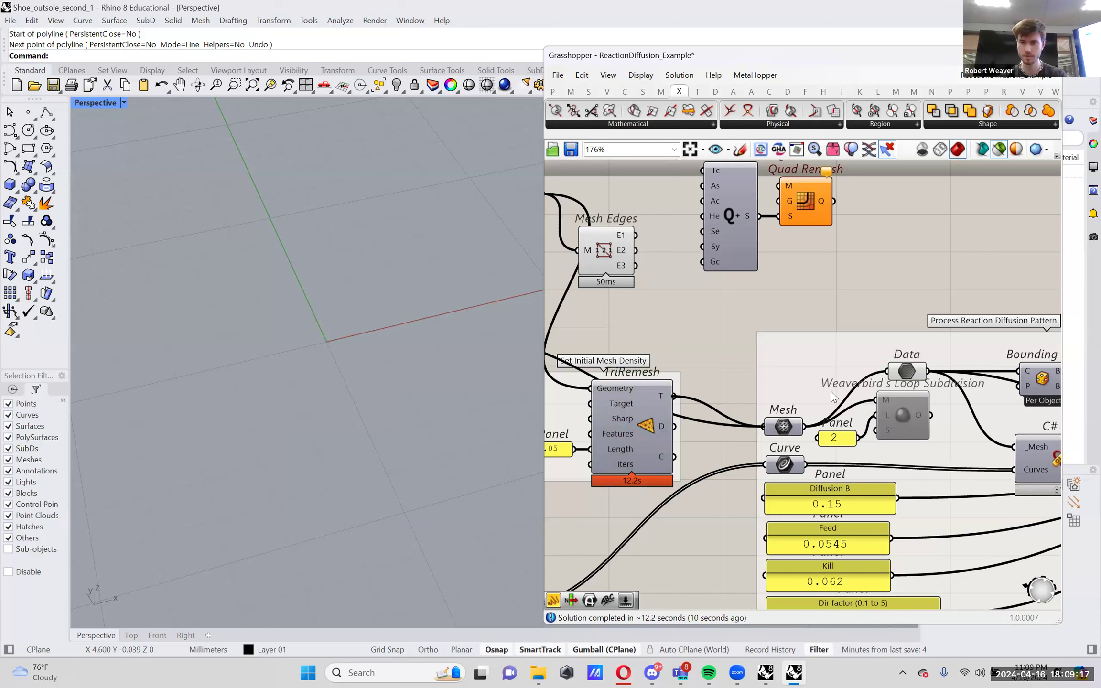
- Show the Grasshopper preview and try Arctic, then return to Shaded display
left_click(1000, 151)
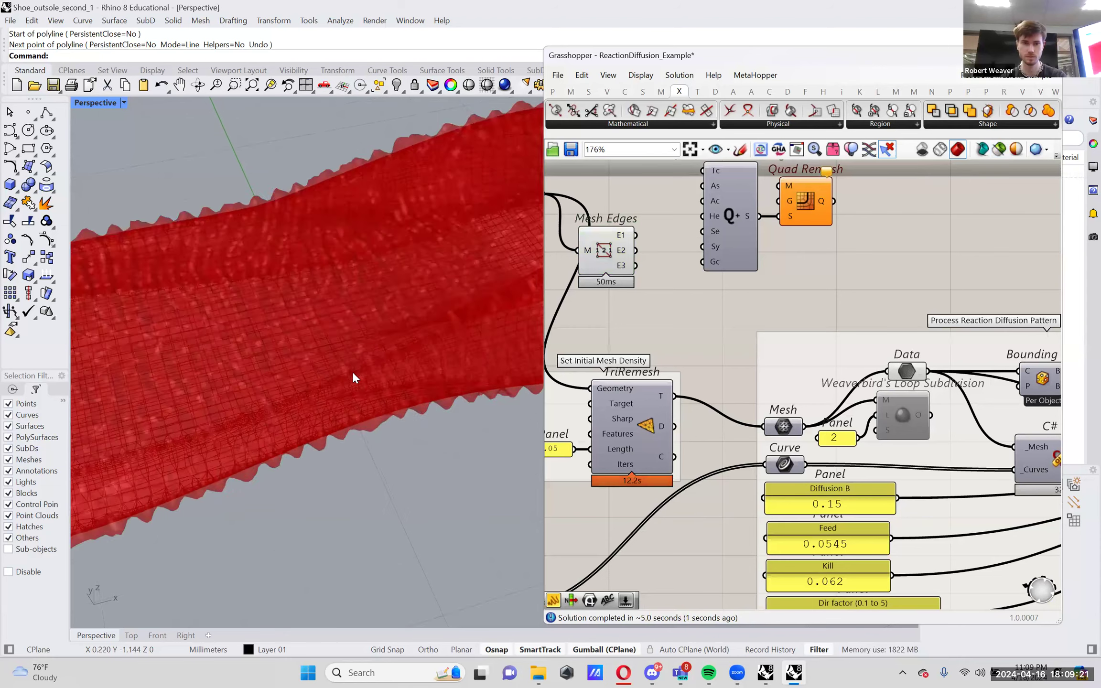
left_click(123, 105)
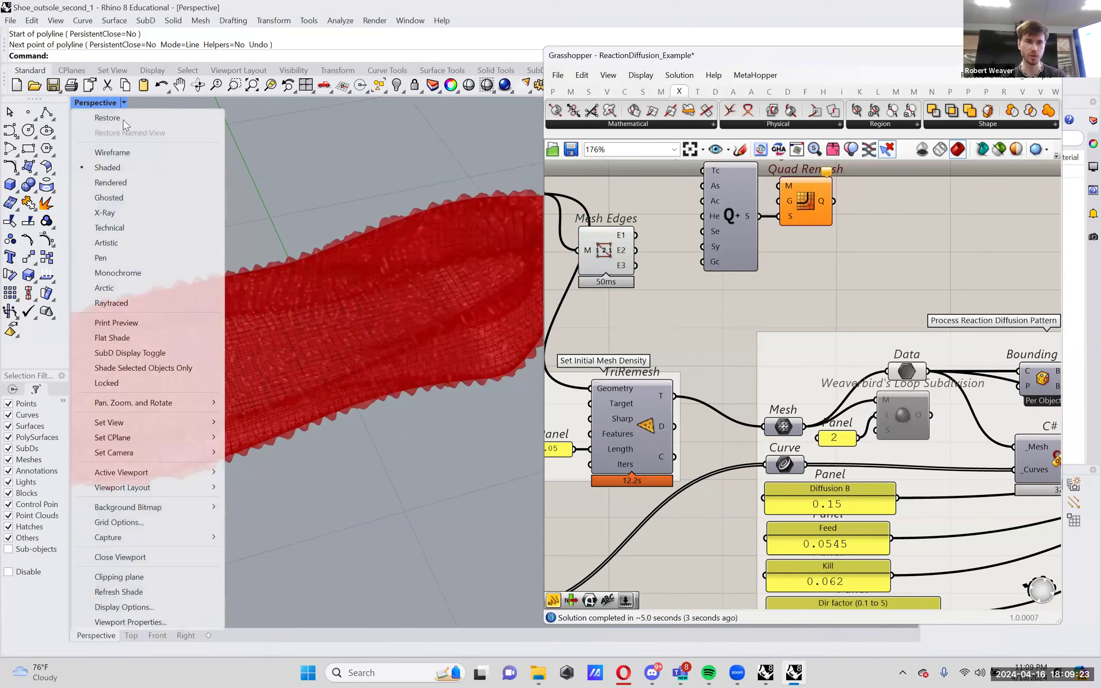
left_click(130, 286)
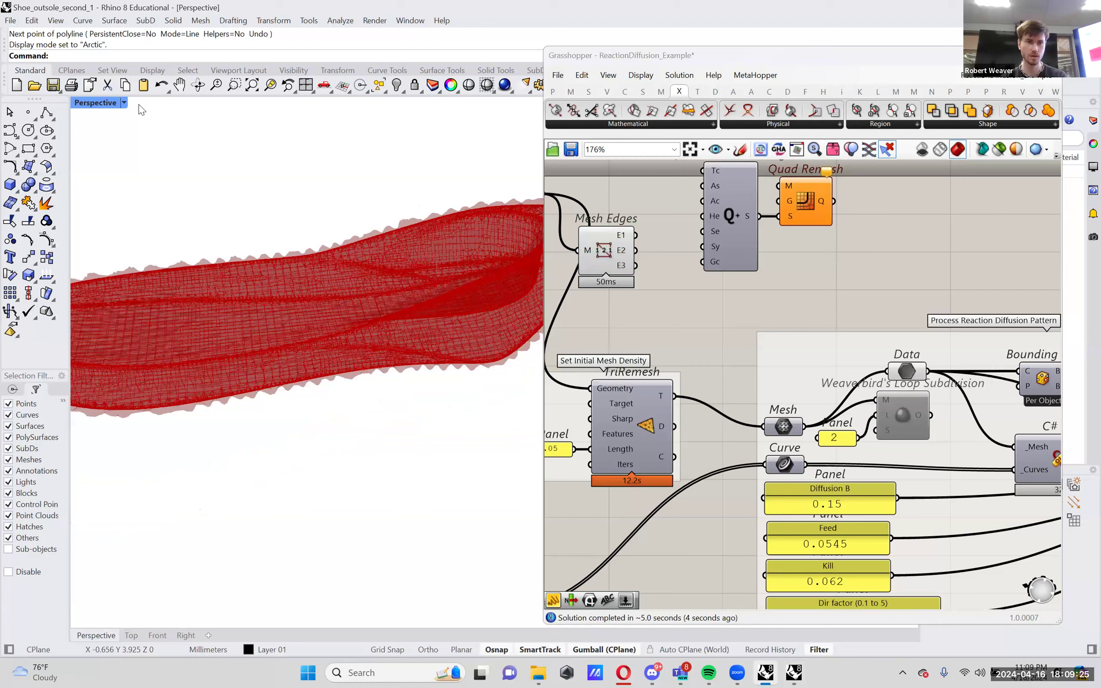
left_click(124, 103)
left_click(119, 172)
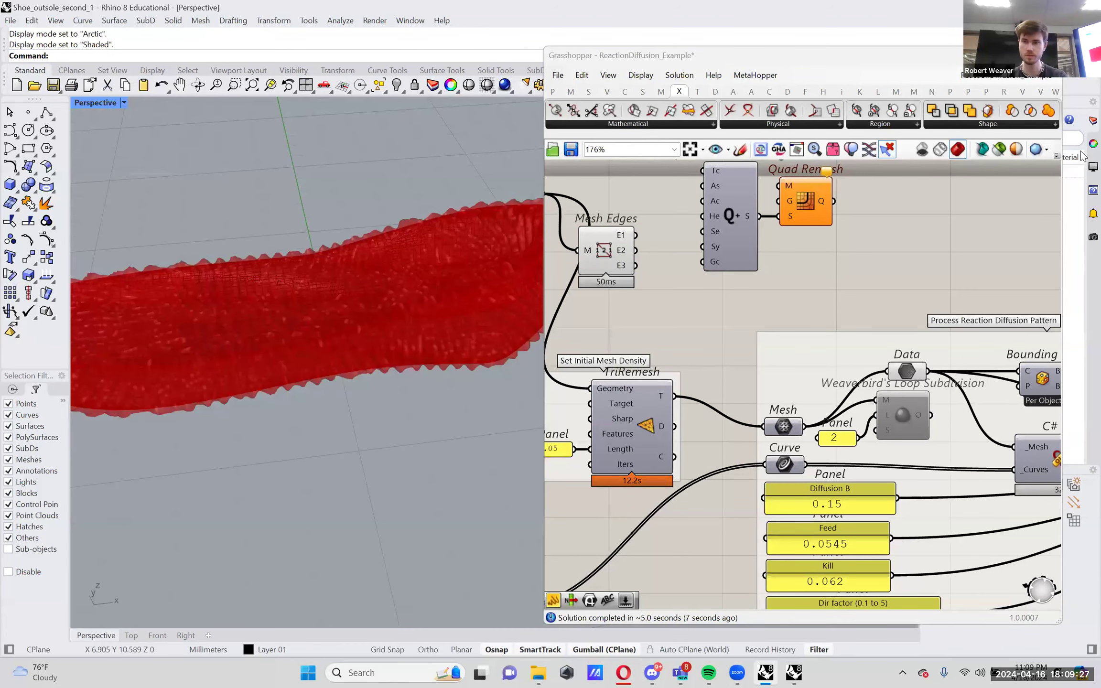
- Set the document preview colour's alpha to 255 for a fully opaque mesh
left_click(957, 149)
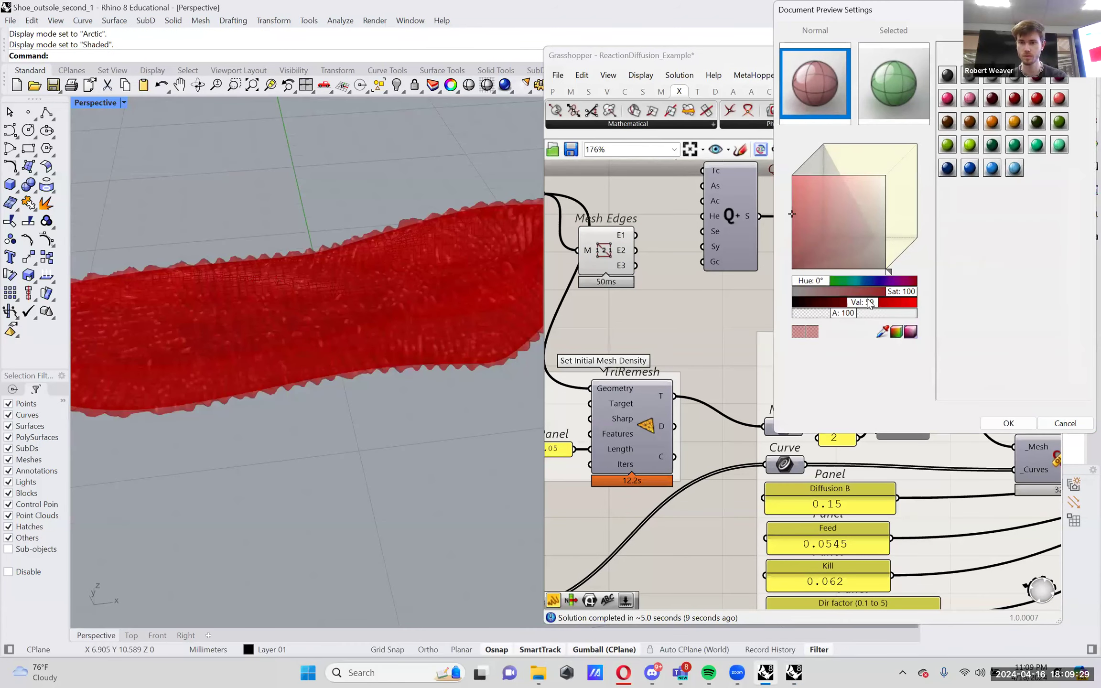
left_click_drag(874, 316, 992, 326)
left_click(1008, 424)
right_click_drag(371, 261, 375, 395)
scroll(779, 350, "down", 6)
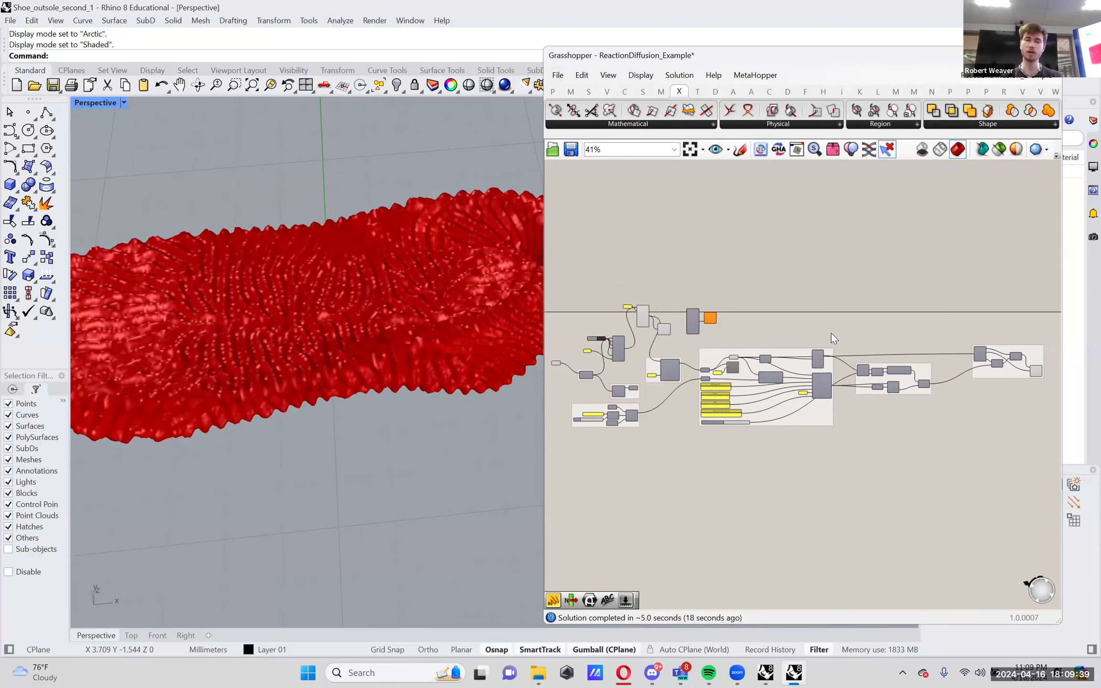
scroll(981, 372, "up", 5)
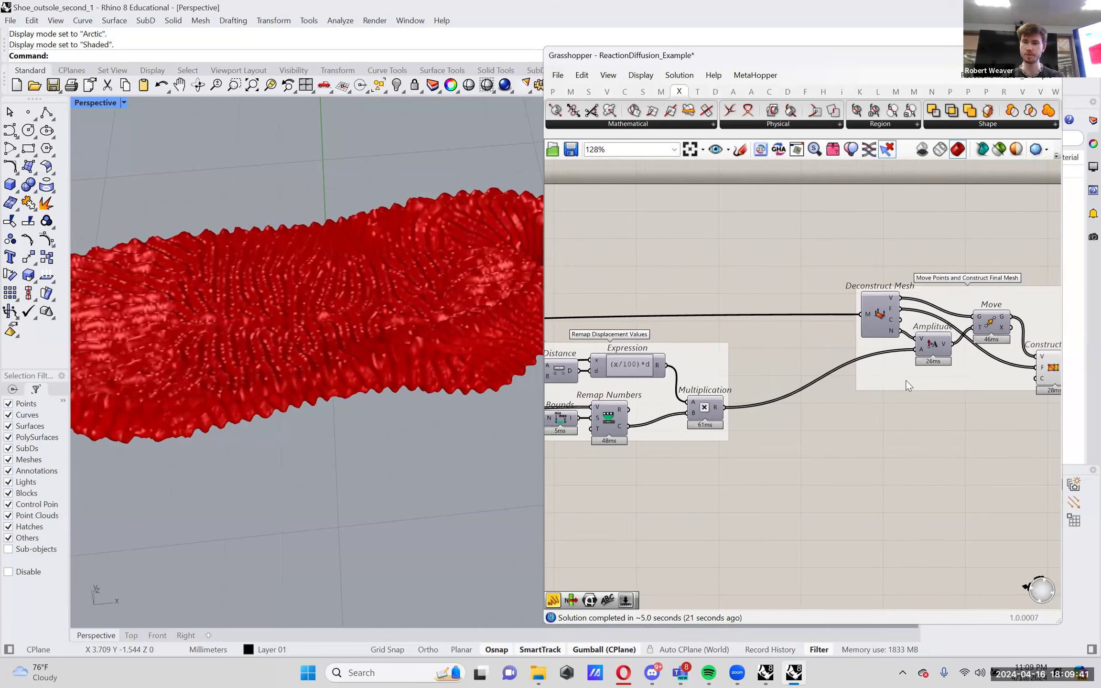
right_click_drag(935, 386, 793, 372)
scroll(890, 369, "up", 1)
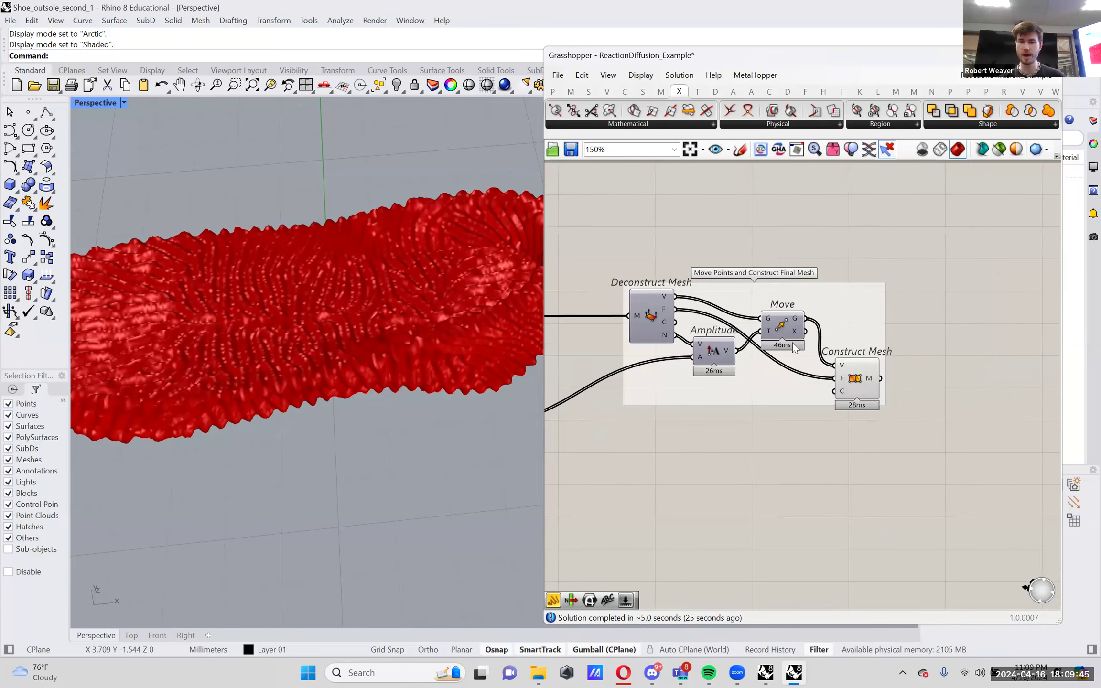
mouse_move(784, 331)
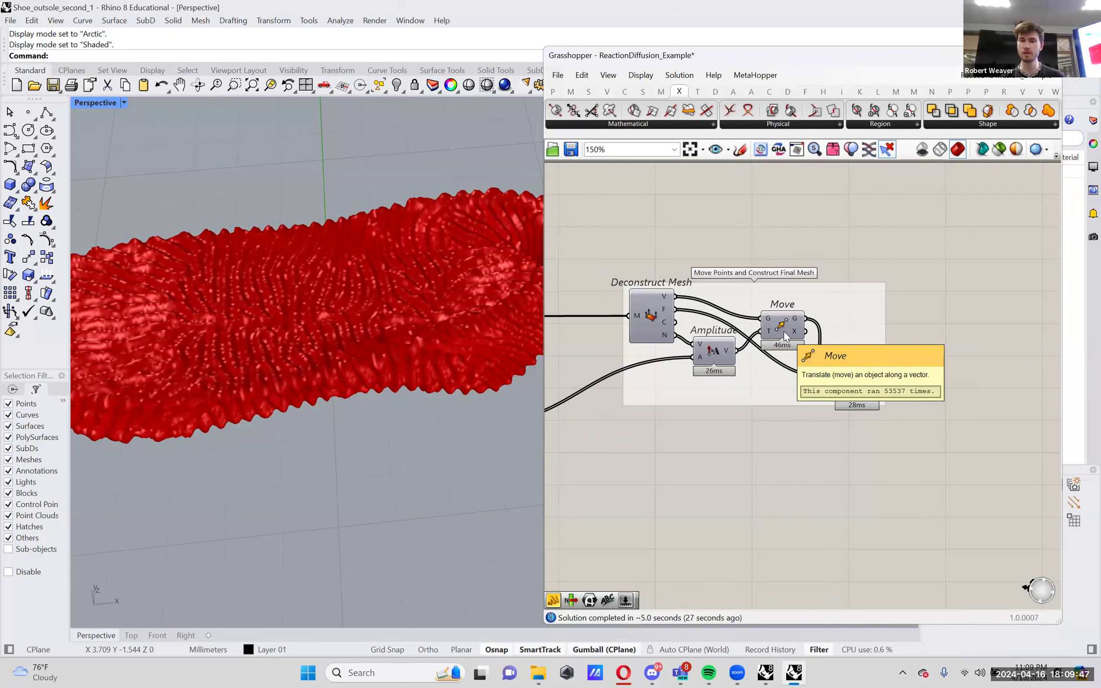
right_click_drag(783, 331, 1015, 335)
scroll(1015, 335, "down", 5)
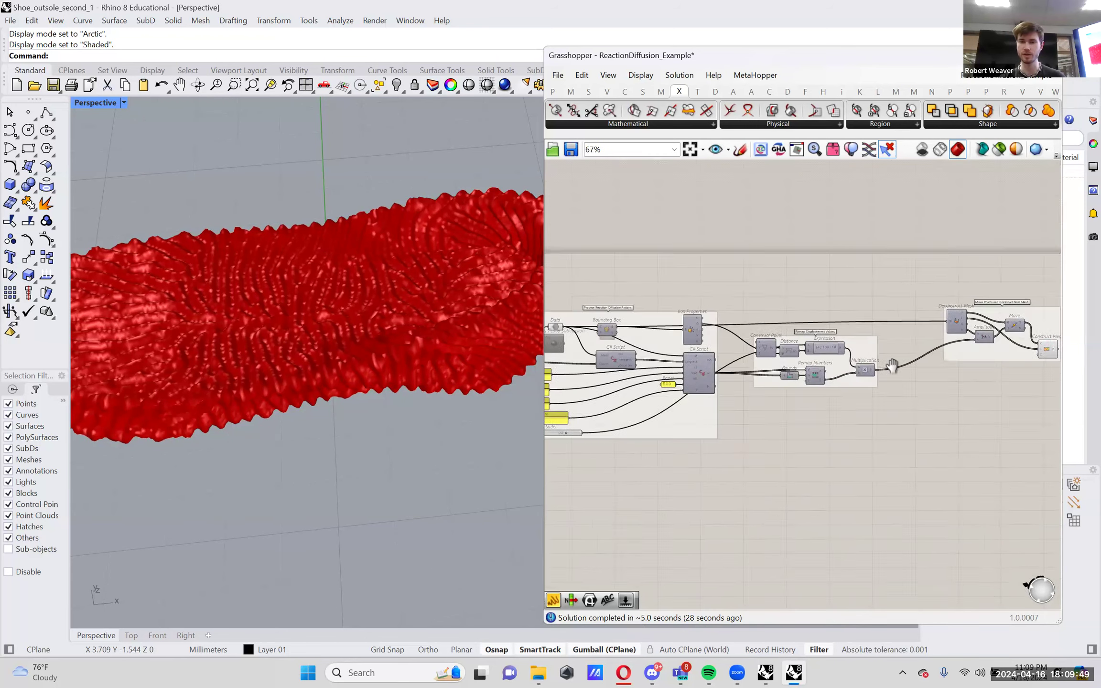
left_click_drag(967, 448, 720, 319)
right_click_drag(803, 357, 597, 358)
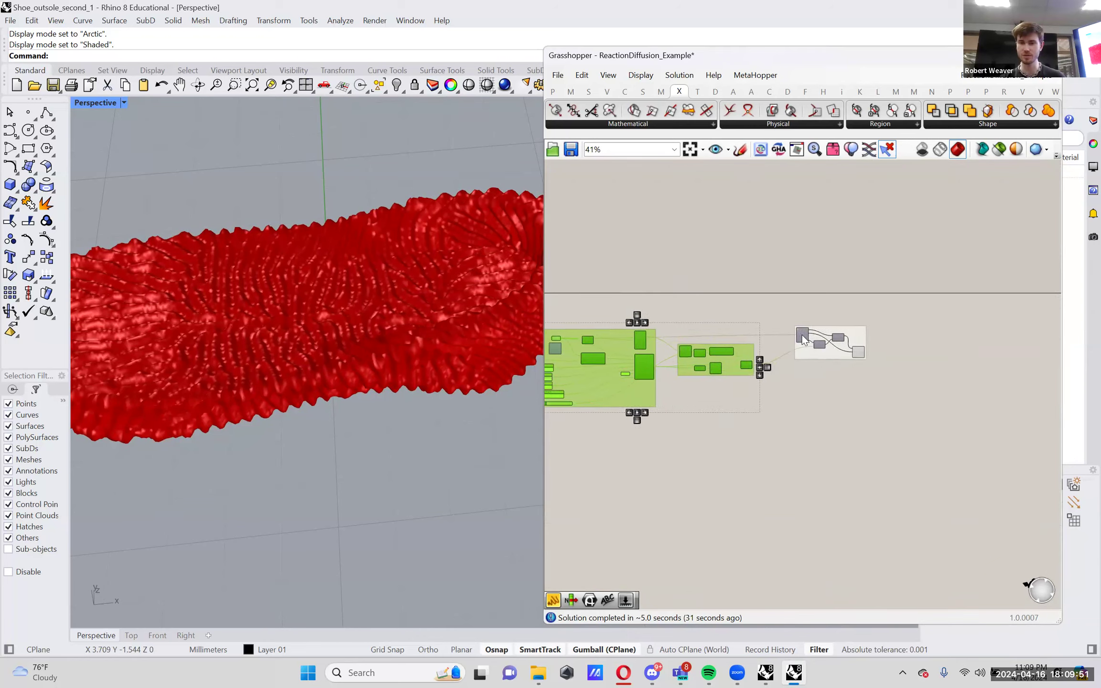
scroll(813, 337, "up", 9)
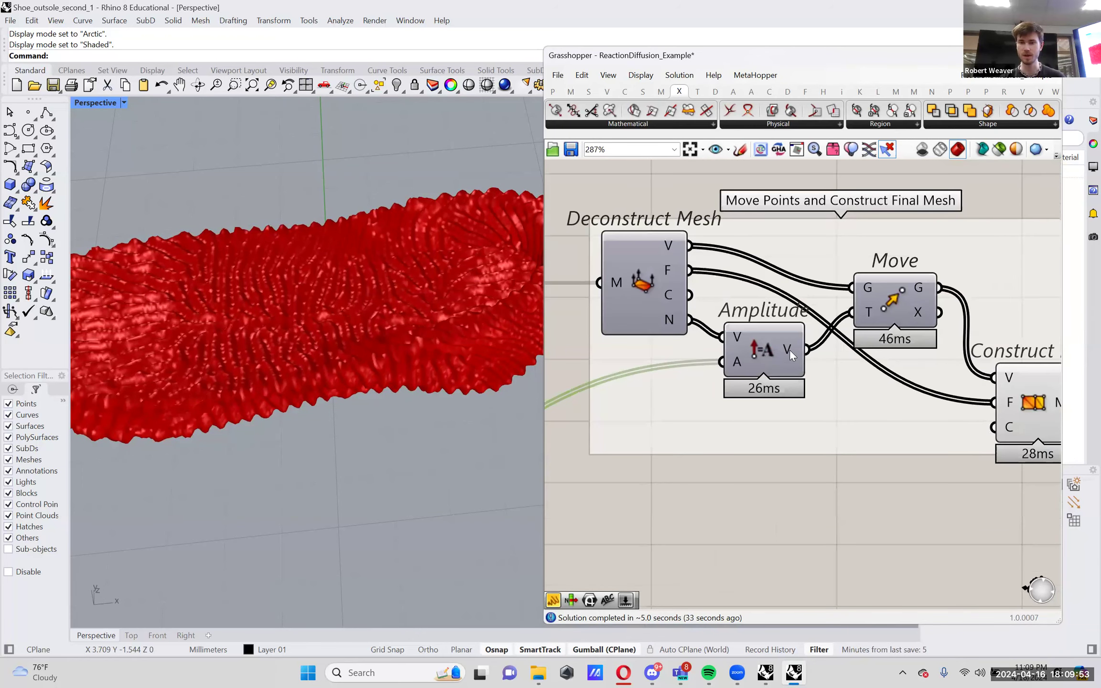
mouse_move(789, 351)
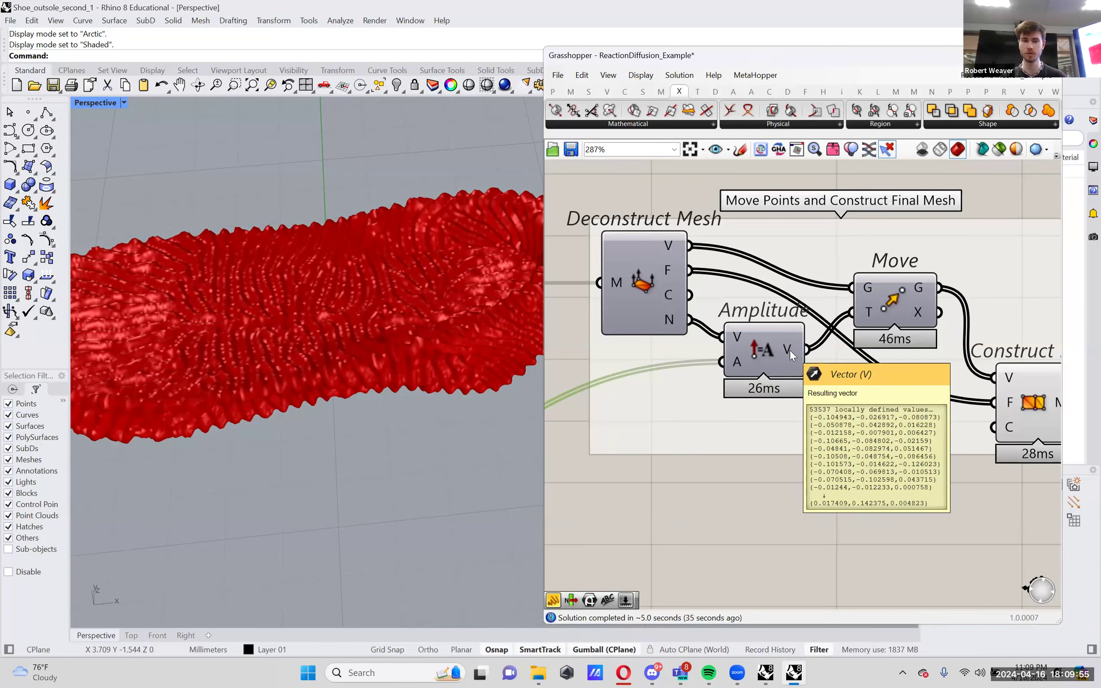
mouse_move(344, 283)
right_mouse_down()
mouse_move(351, 265)
mouse_move(352, 286)
right_mouse_up()
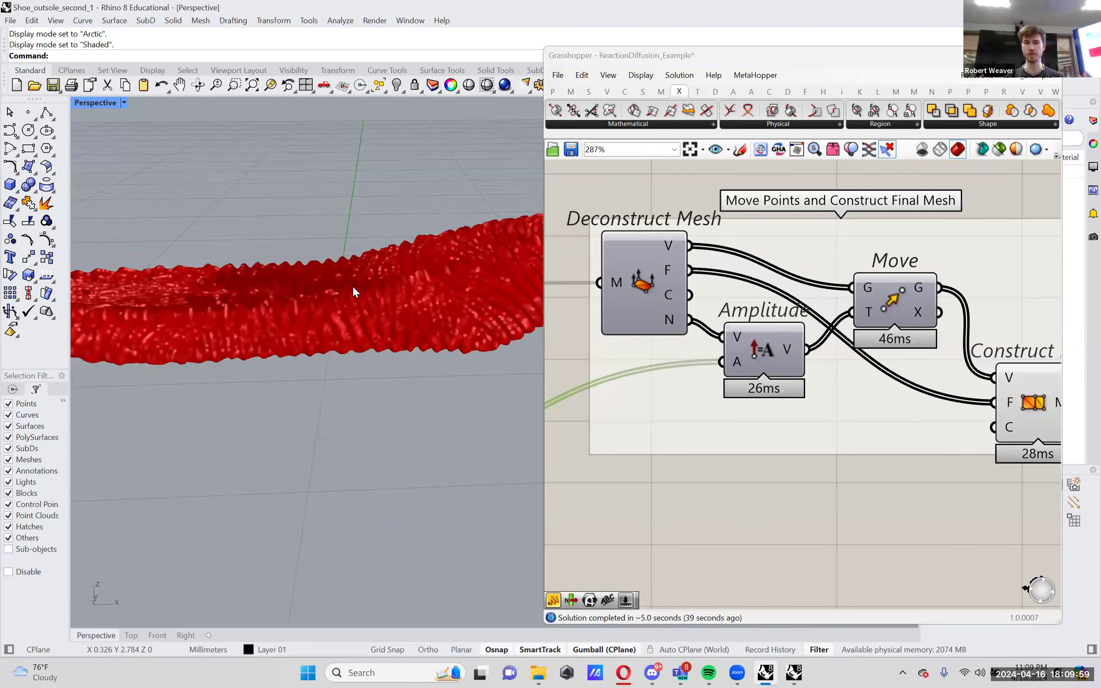
- Draw a two-point polyline lengthwise across the outsole mesh
right_click_drag(277, 294, 216, 248)
left_click(47, 117)
left_click(163, 321)
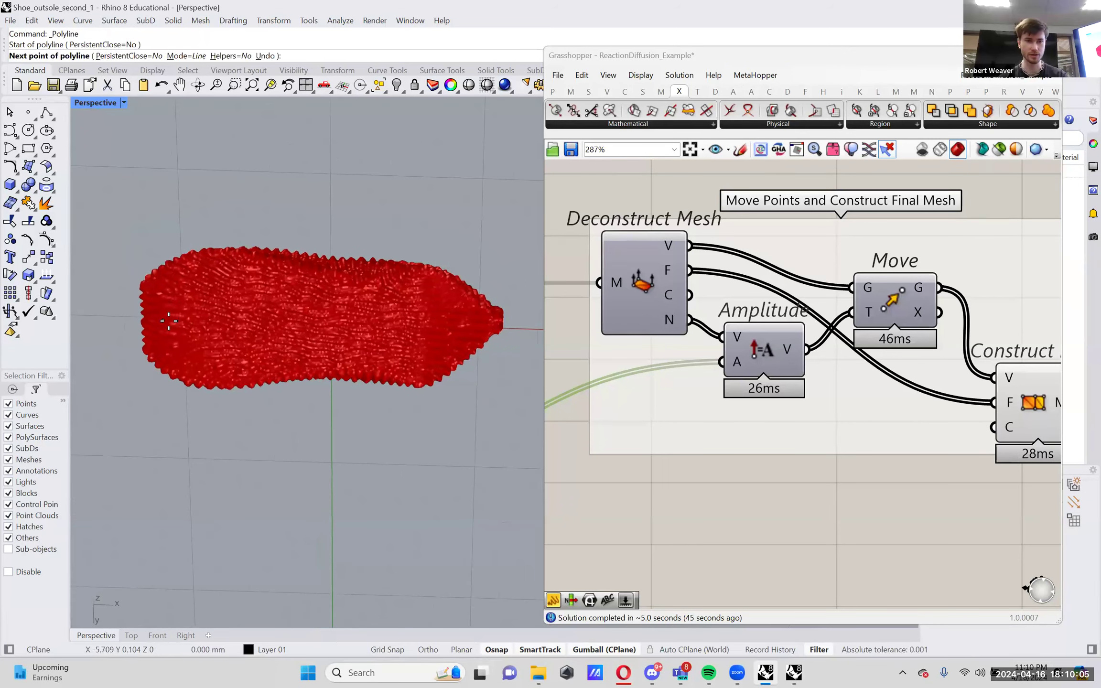
left_click(463, 325)
key("Return")
- Lower the new line along Z beneath the mesh and check its height
left_click(432, 325)
right_click_drag(431, 351, 299, 312)
left_click_drag(303, 250, 303, 264)
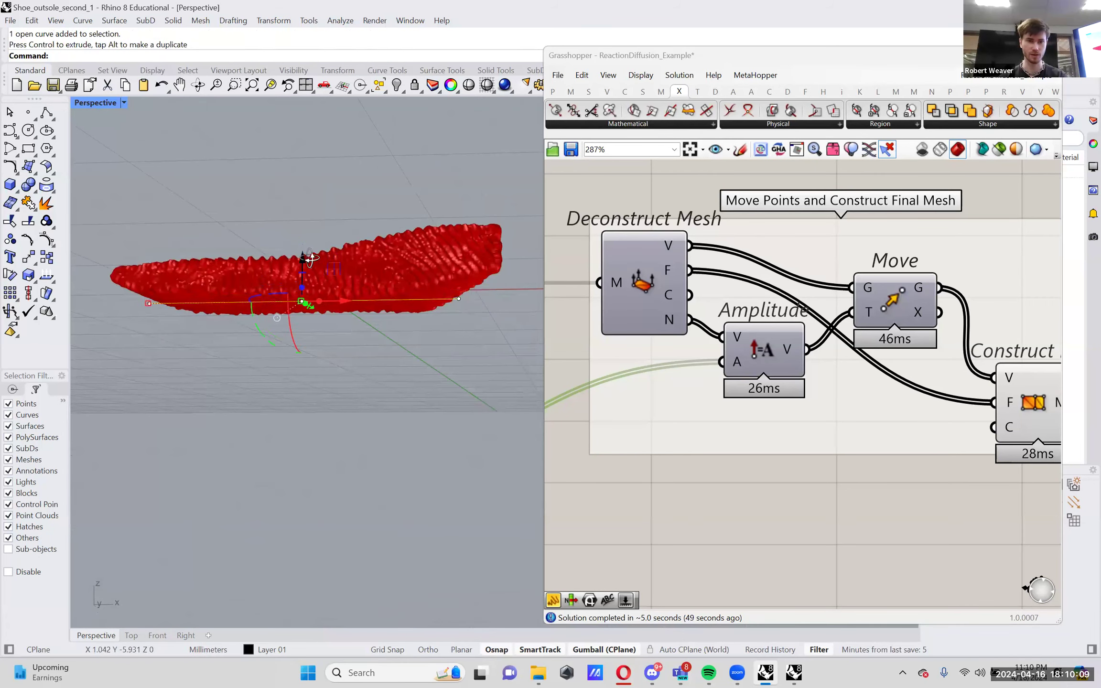
right_click_drag(306, 281, 313, 262)
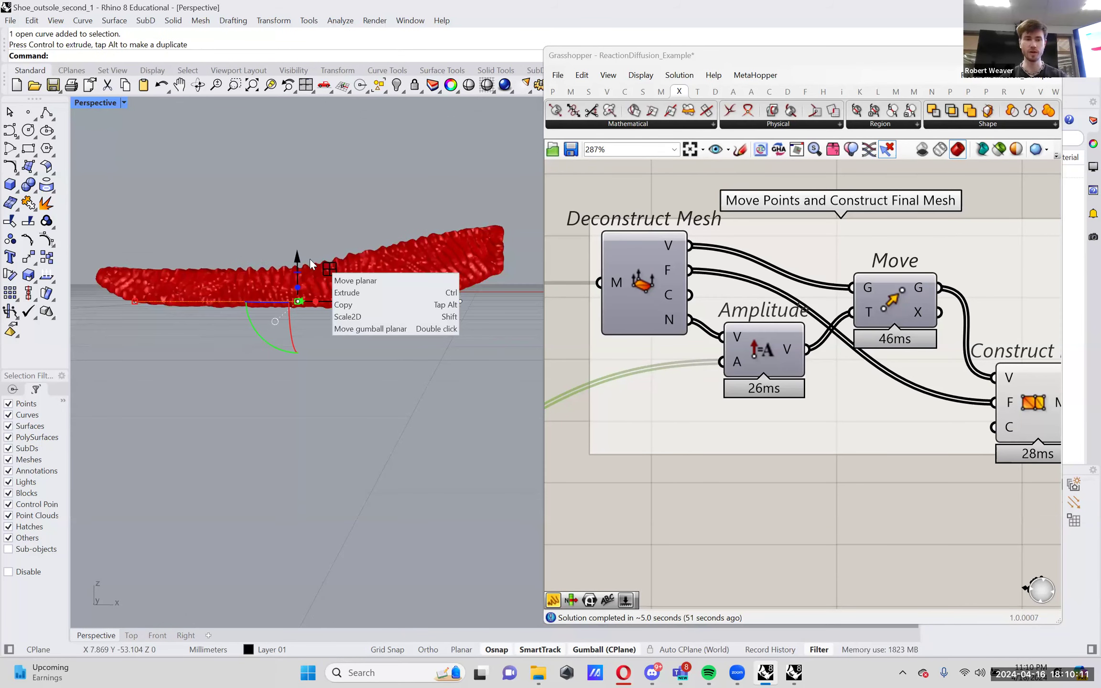
right_click_drag(300, 263, 385, 282)
right_click_drag(794, 340, 794, 445)
- Reference the drawn line in a new Curve parameter
double_click(759, 217)
type("crb")
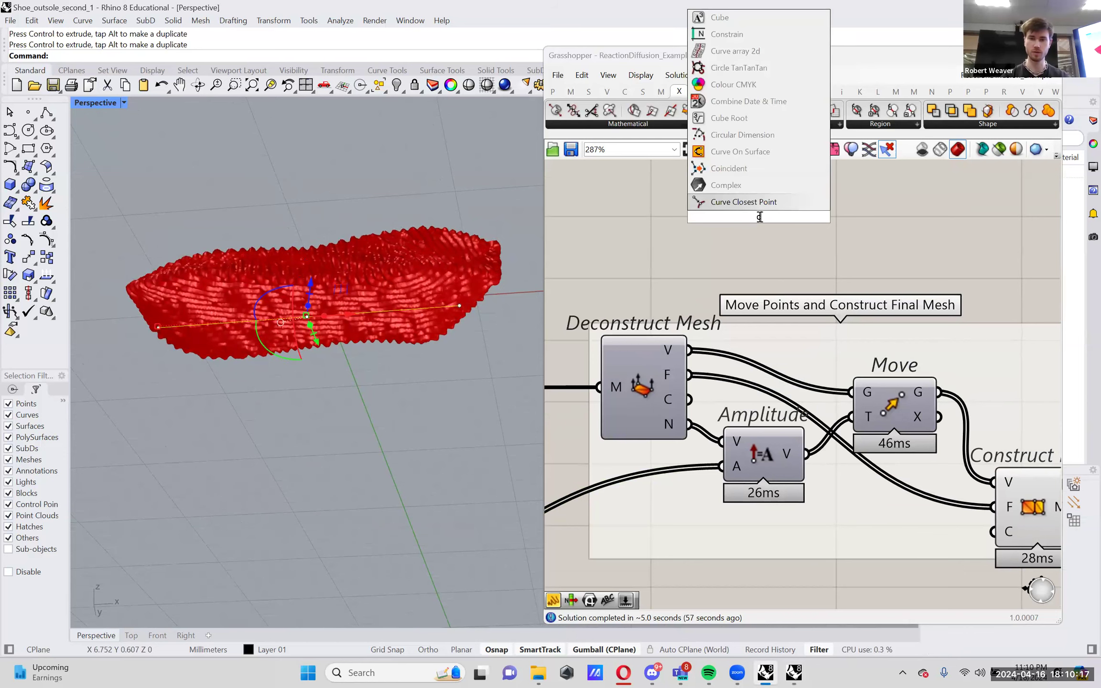
left_click(720, 118)
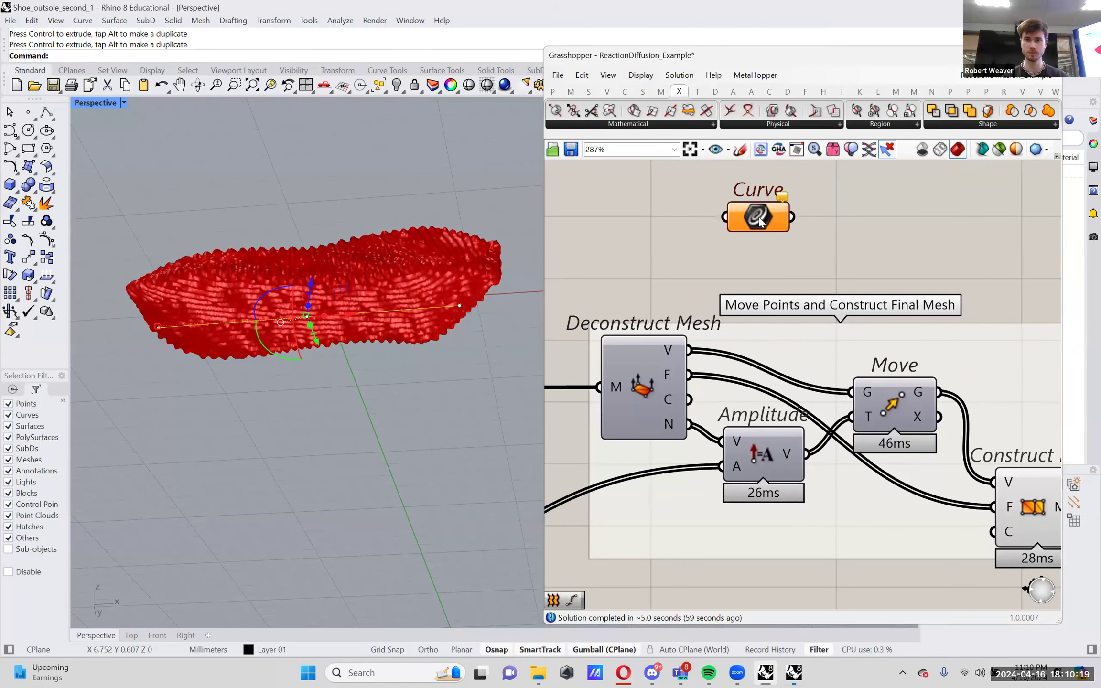
right_click(760, 220)
left_click(780, 392)
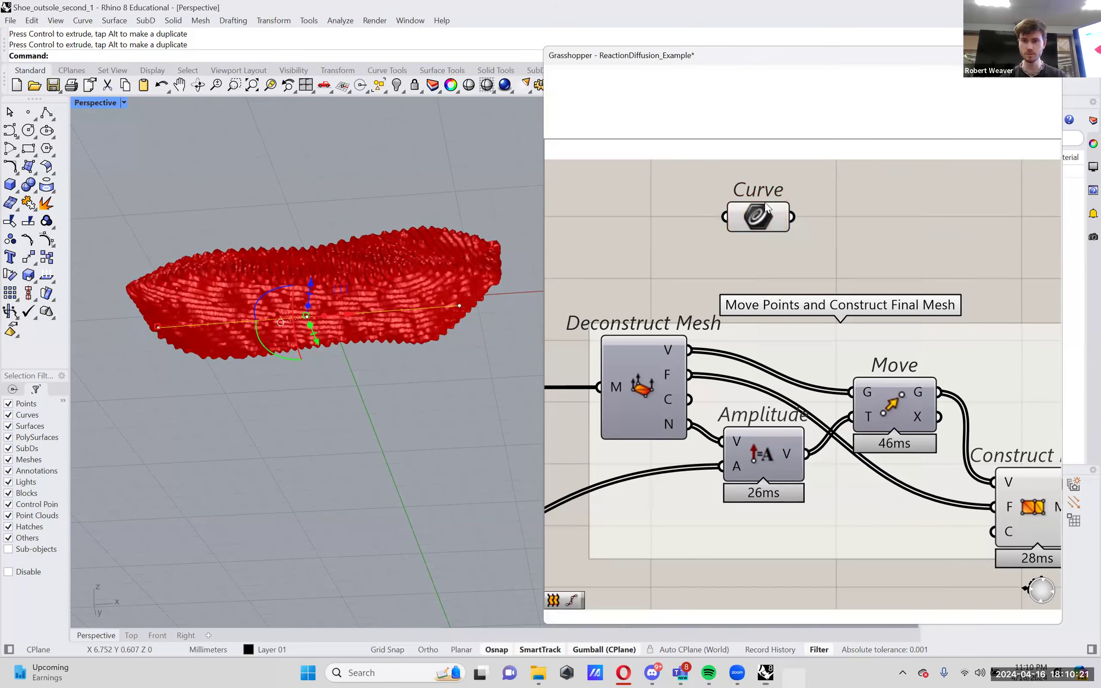
left_click_drag(760, 219, 660, 220)
- Divide the line with Divide Curve, using a 100 panel for the count
double_click(788, 203)
double_click(789, 202)
type("div")
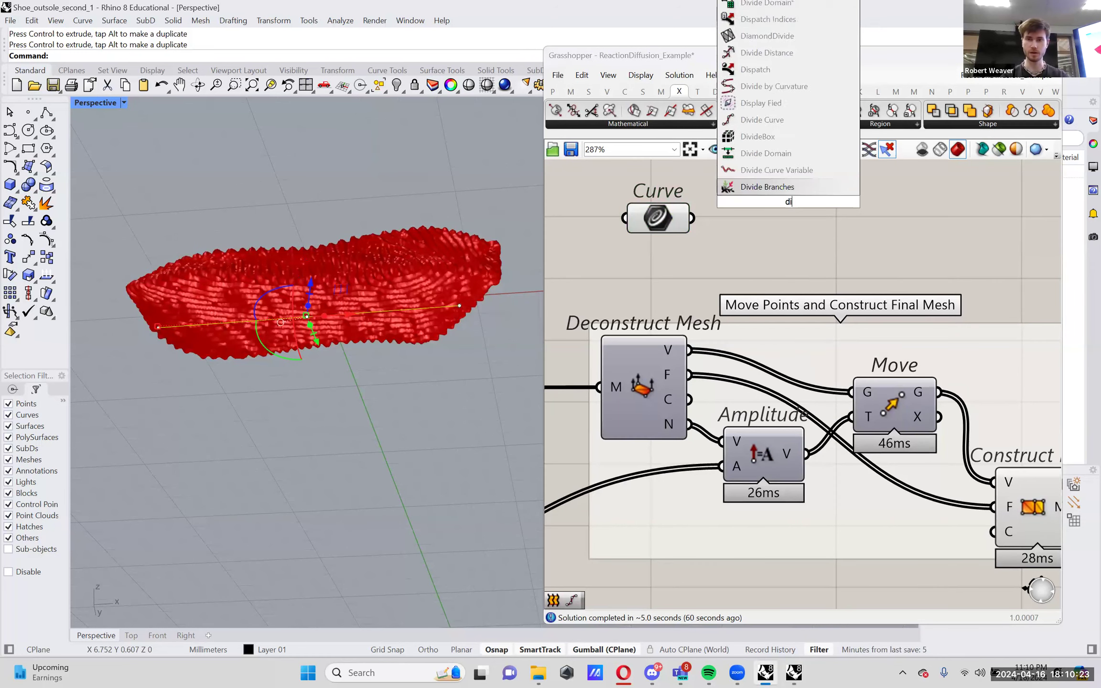
key("Up")
key("Up")
key("Up")
key("Up")
key("Up")
key("Up")
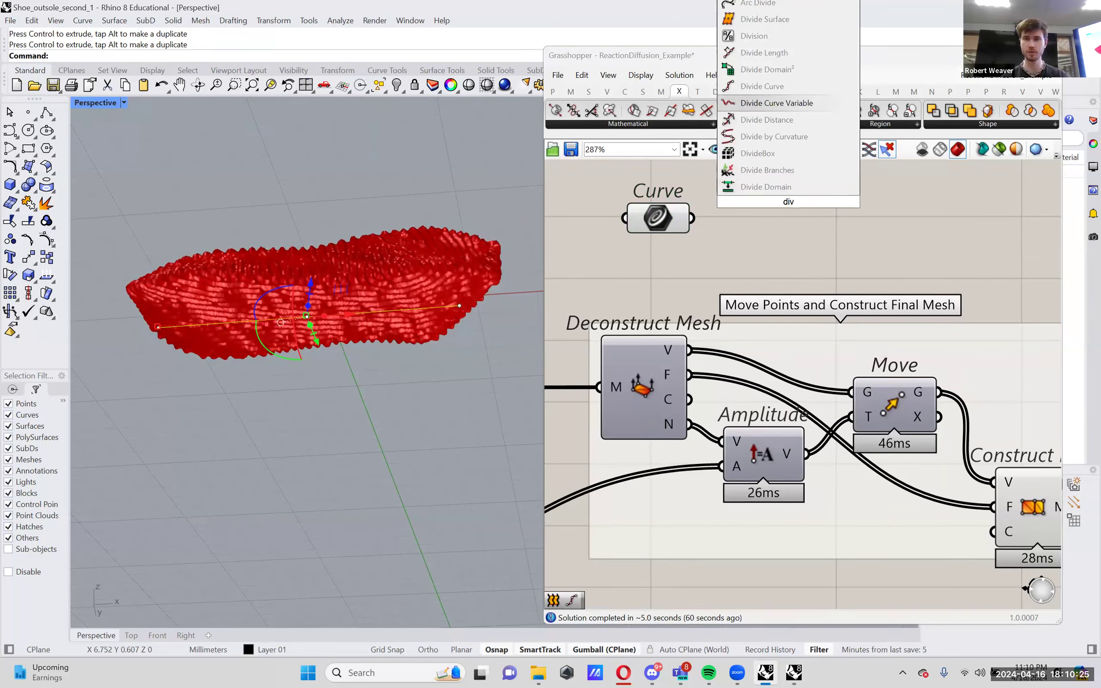
key("Return")
left_click_drag(697, 218, 727, 227)
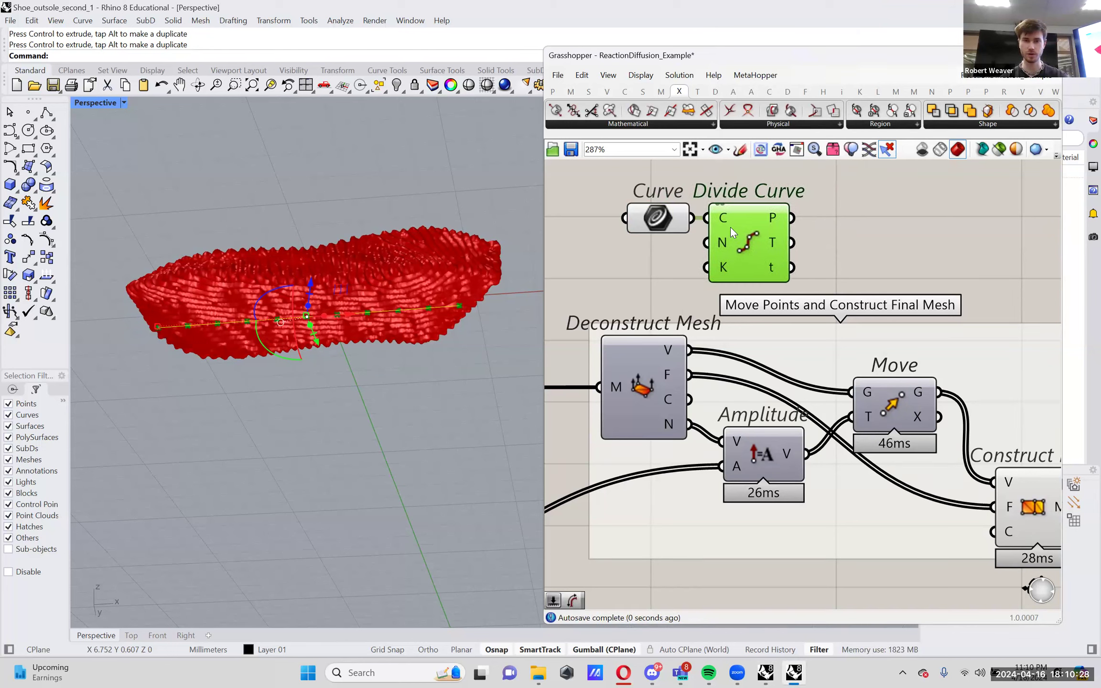
double_click(657, 255)
type("//")
type("100")
key("Return")
mouse_move(686, 252)
left_mouse_down()
mouse_move(695, 263)
mouse_move(706, 243)
left_mouse_up()
- Add a Closest Point component taking the division points as P
double_click(948, 214)
type("close point")
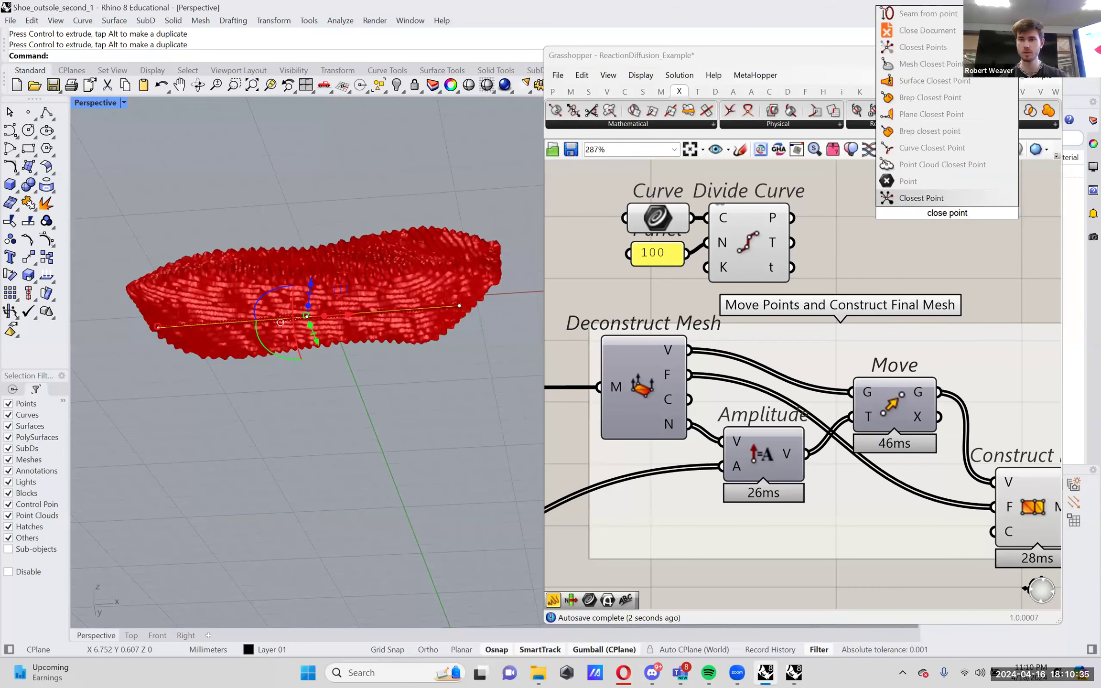
left_click(921, 198)
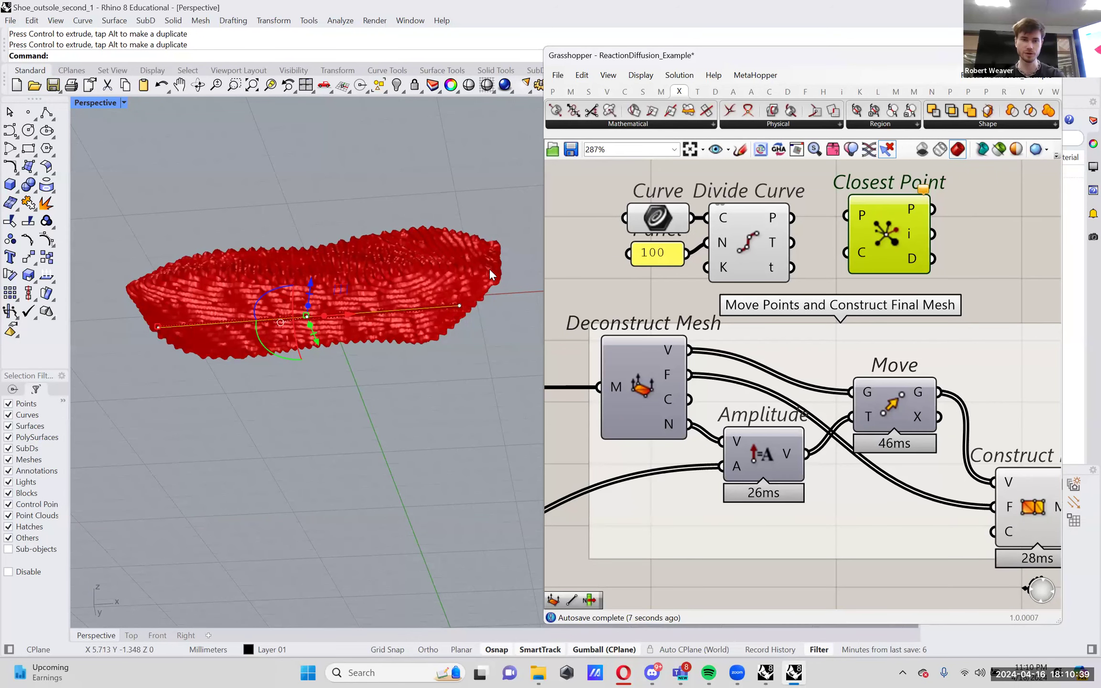
left_click_drag(792, 218, 860, 218)
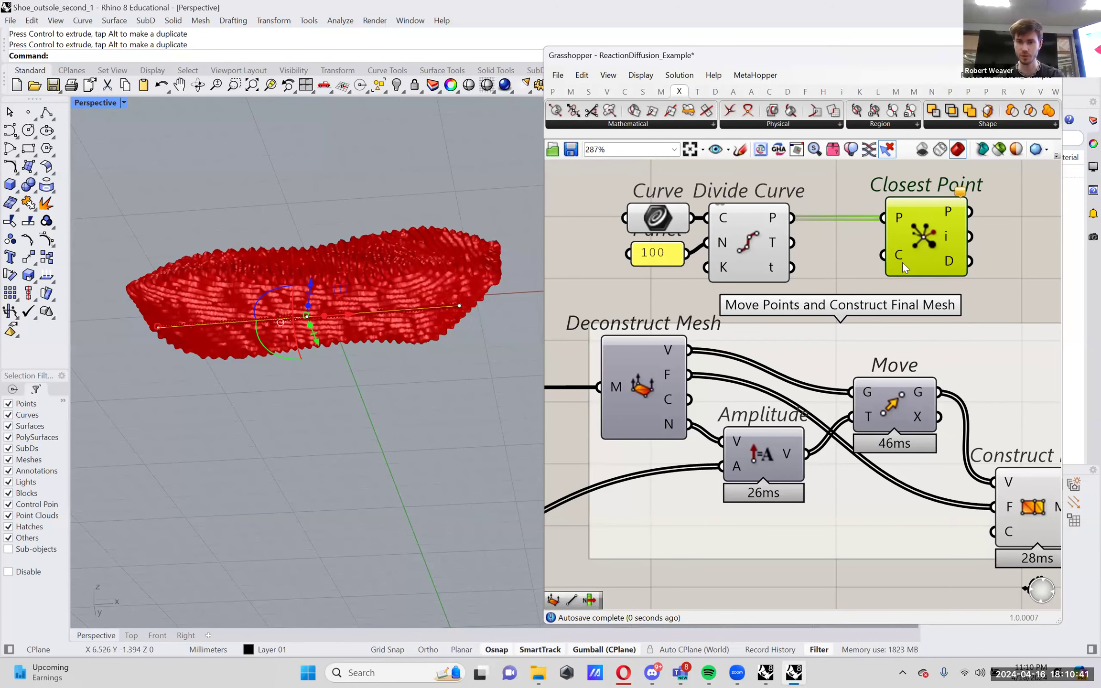
scroll(807, 317, "down", 1)
- Preview Deconstruct Mesh's vertices and wire them into Closest Point's C input
left_click(676, 361)
right_click(664, 377)
left_click(682, 396)
right_click_drag(448, 246, 457, 309)
right_click_drag(911, 169, 960, 169)
left_click(999, 150)
right_click_drag(297, 315, 362, 360)
scroll(384, 362, "down", 5)
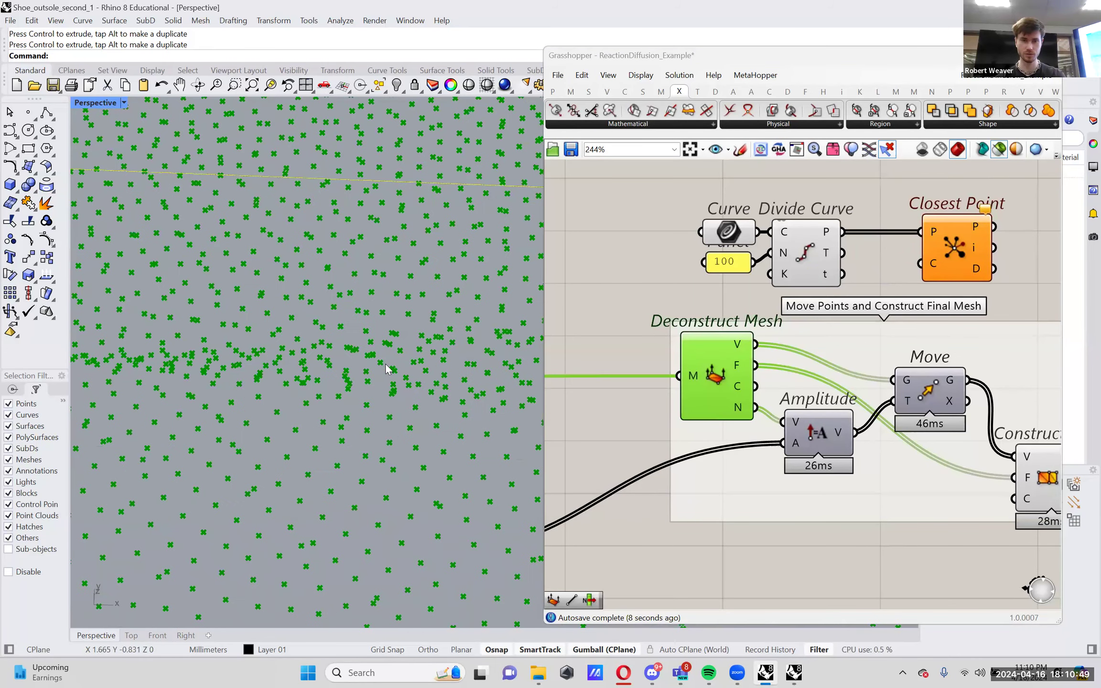
left_click_drag(762, 344, 920, 264)
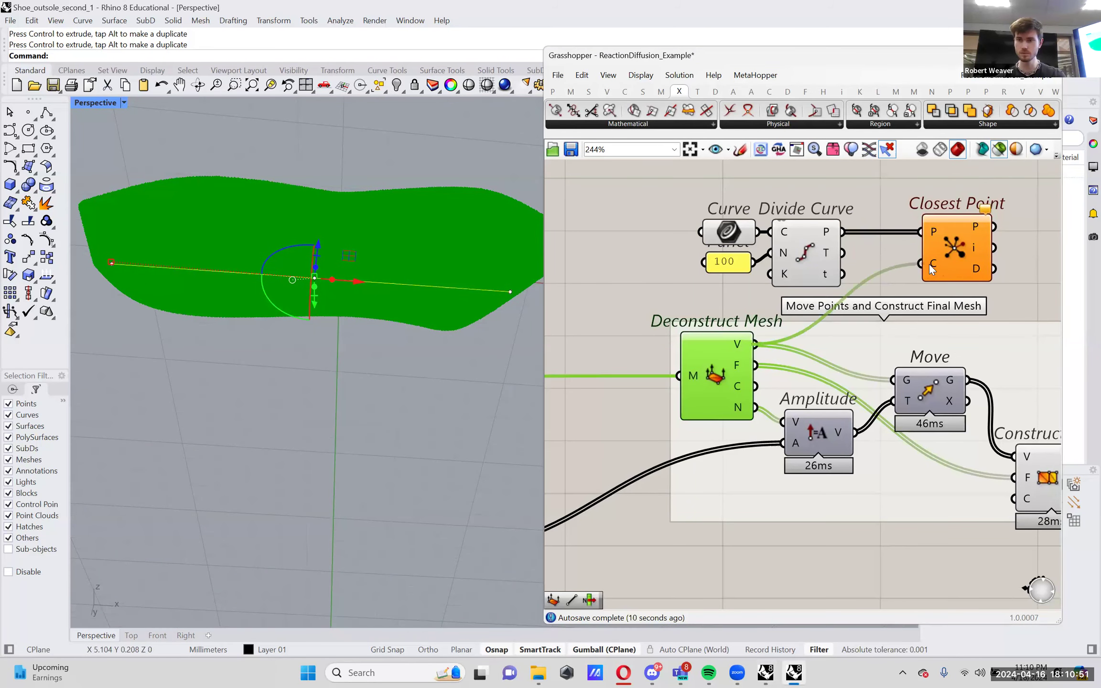
- Preview the Closest Point result and move the curve, division and Closest Point components up-left
left_click(999, 151)
right_click_drag(422, 305, 327, 325, "shift")
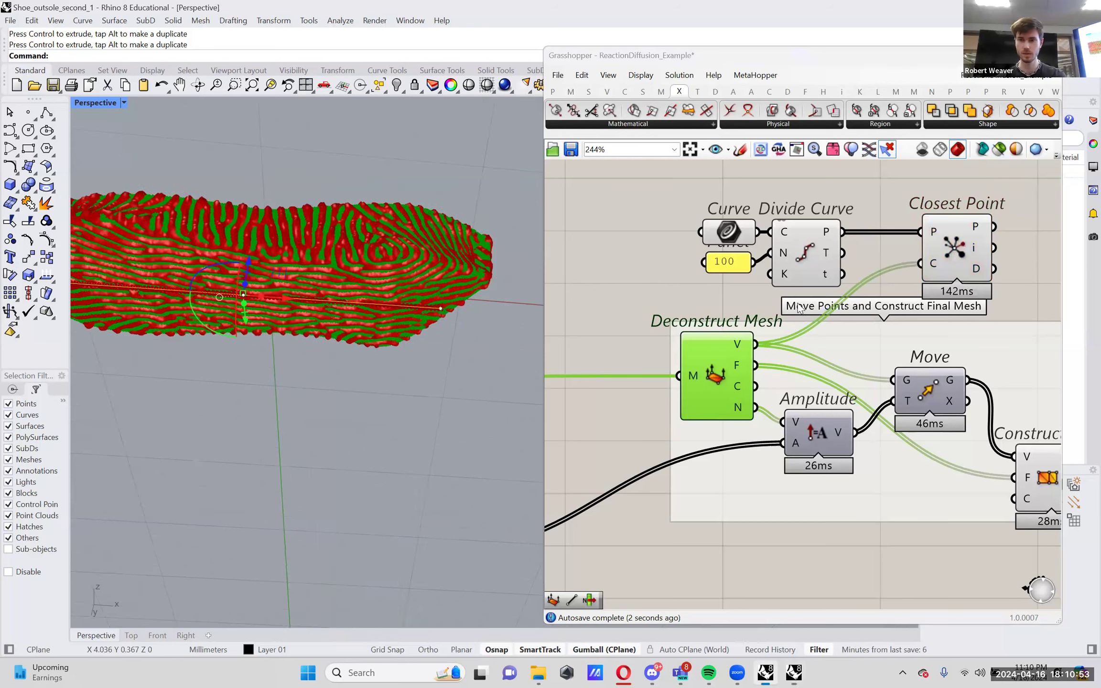
right_click_drag(965, 256, 907, 263)
left_click(908, 267)
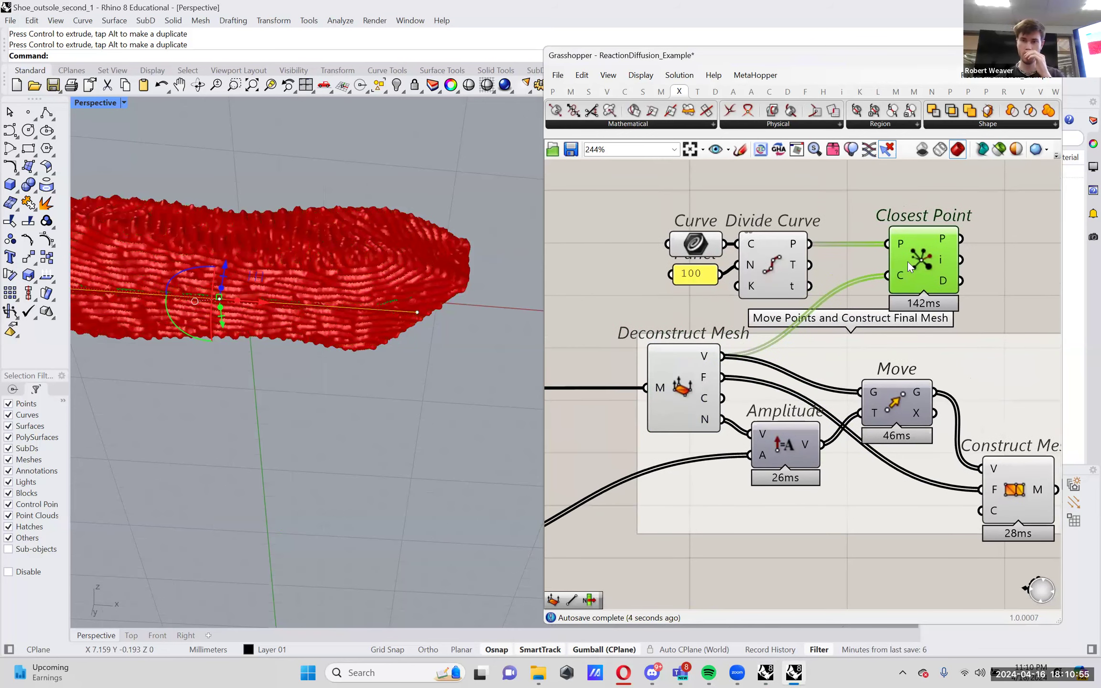
left_click_drag(990, 293, 572, 185)
left_click_drag(889, 259, 783, 233)
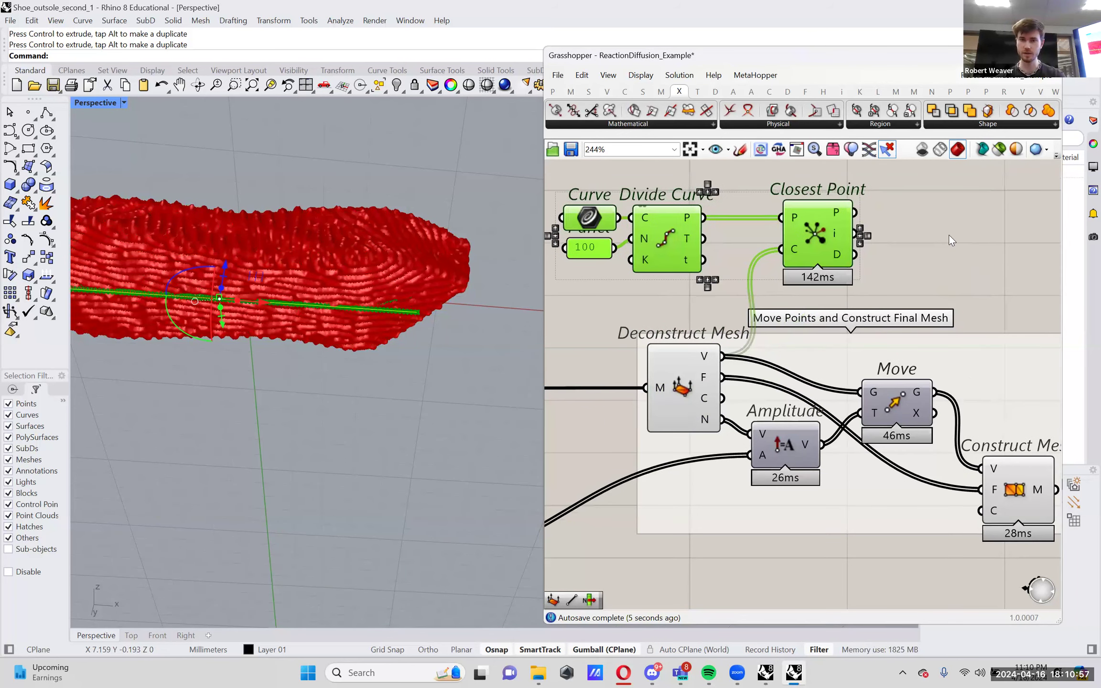
- Add a test Line from the division points to their closest points
double_click(949, 235)
type("line")
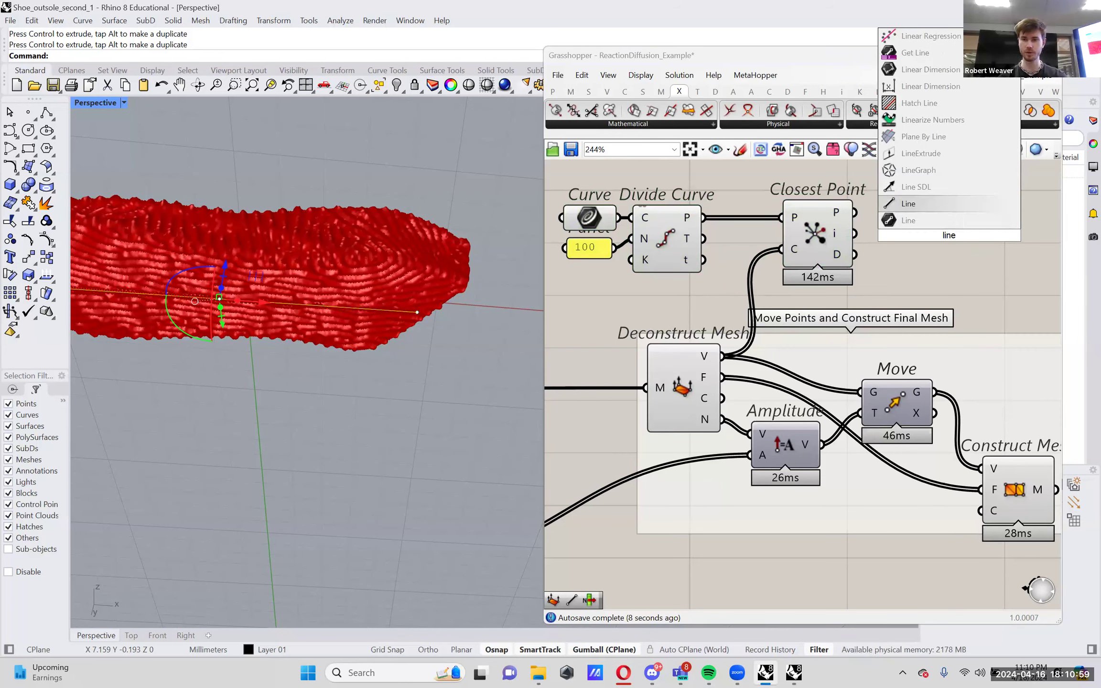
key("Return")
left_click_drag(703, 218, 915, 246)
left_click_drag(975, 213, 979, 206)
left_click(999, 150)
right_click_drag(412, 268, 403, 353)
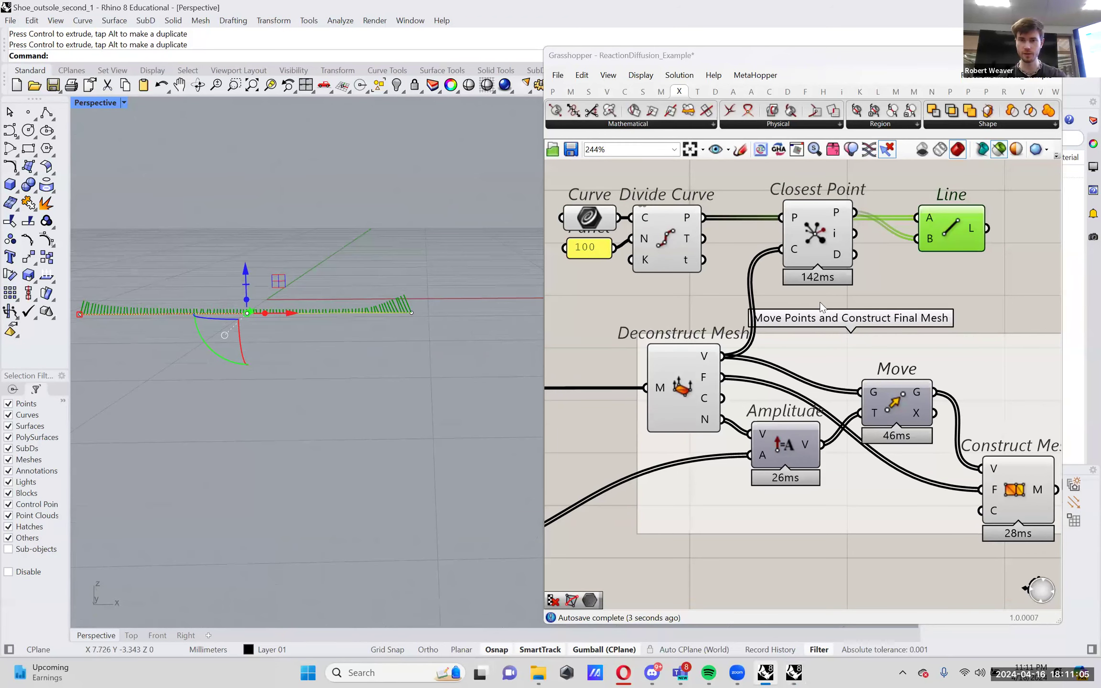
right_click_drag(802, 307, 859, 320)
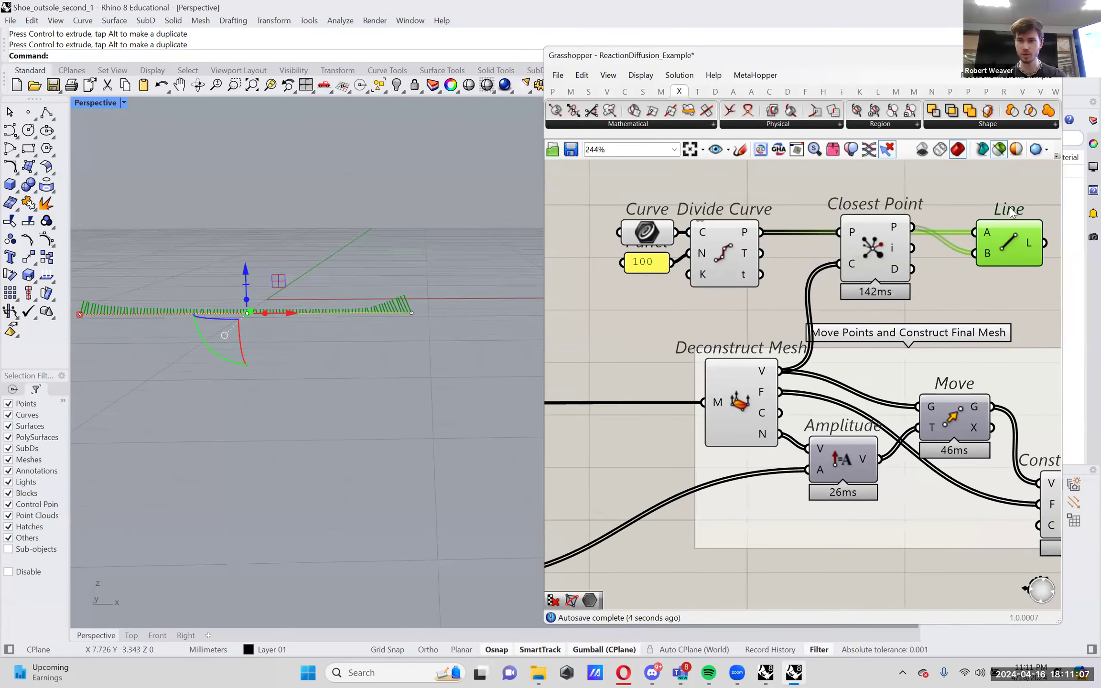
left_click_drag(1006, 220, 1016, 185)
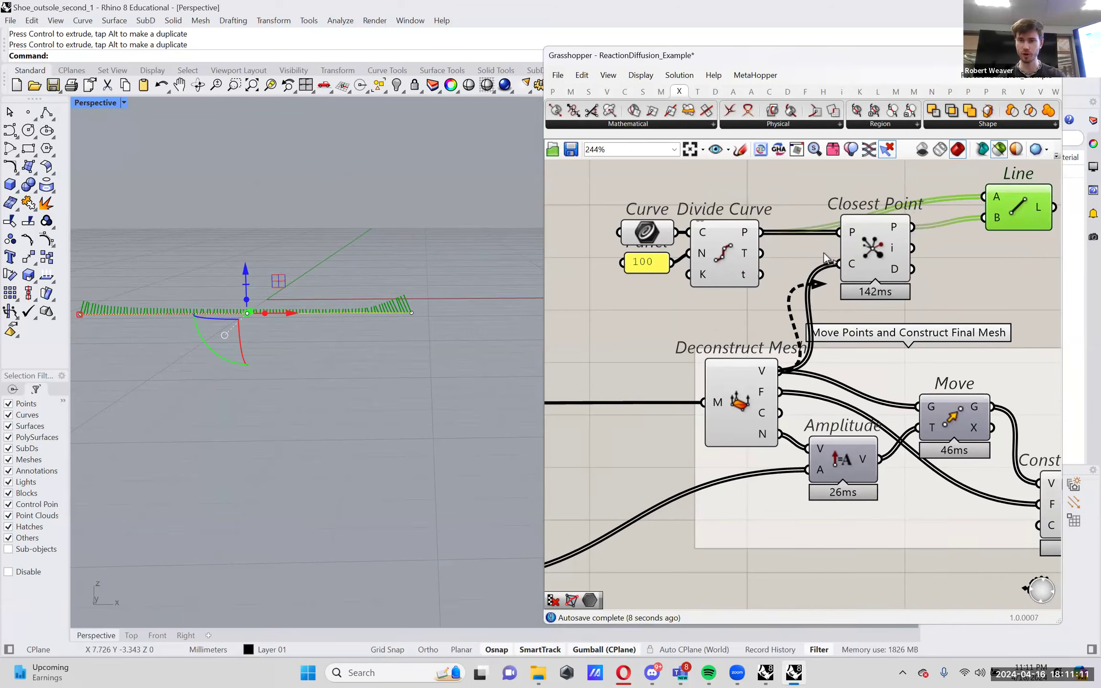
- Swap Closest Point's inputs: mesh vertices to P, division points to C
left_click_drag(832, 288, 806, 224)
left_click_drag(780, 371, 839, 233)
left_click_drag(760, 232, 841, 267)
left_click_drag(780, 371, 982, 198)
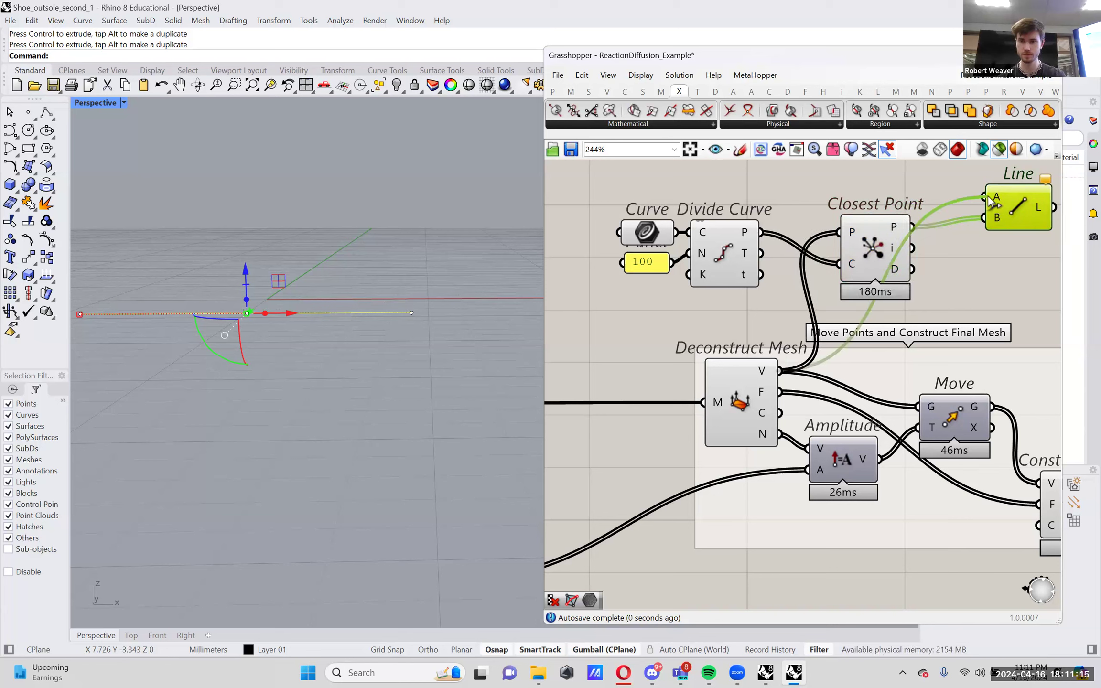
- Delete the test Line component, leaving Closest Point selected
scroll(423, 295, "up", 6)
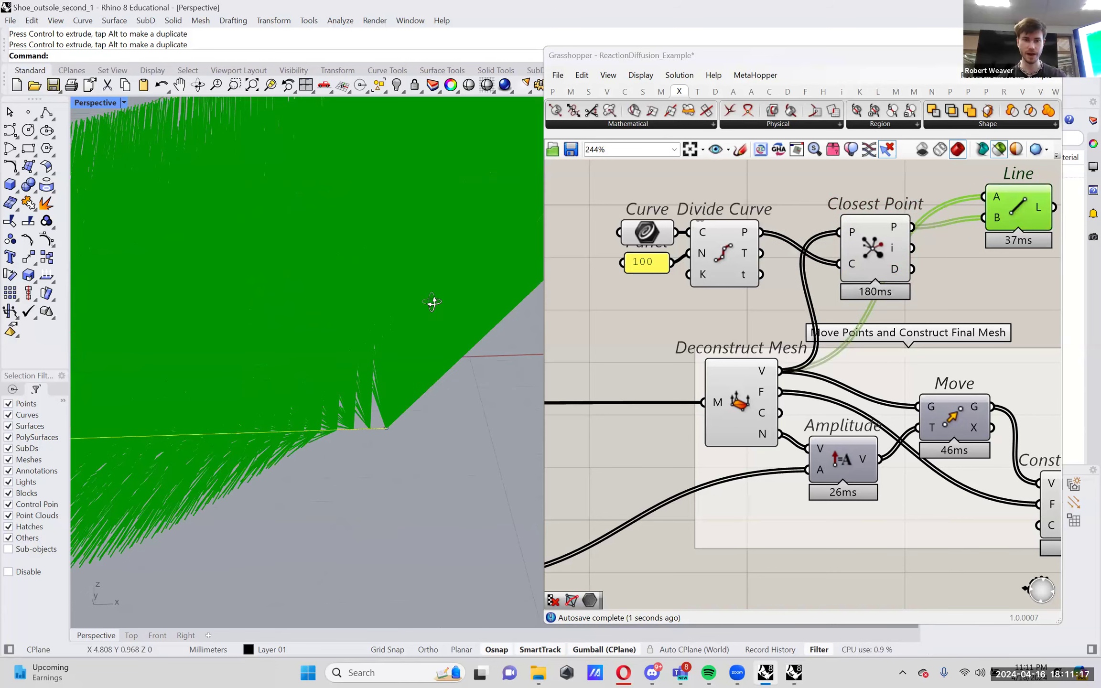
scroll(435, 301, "down", 6)
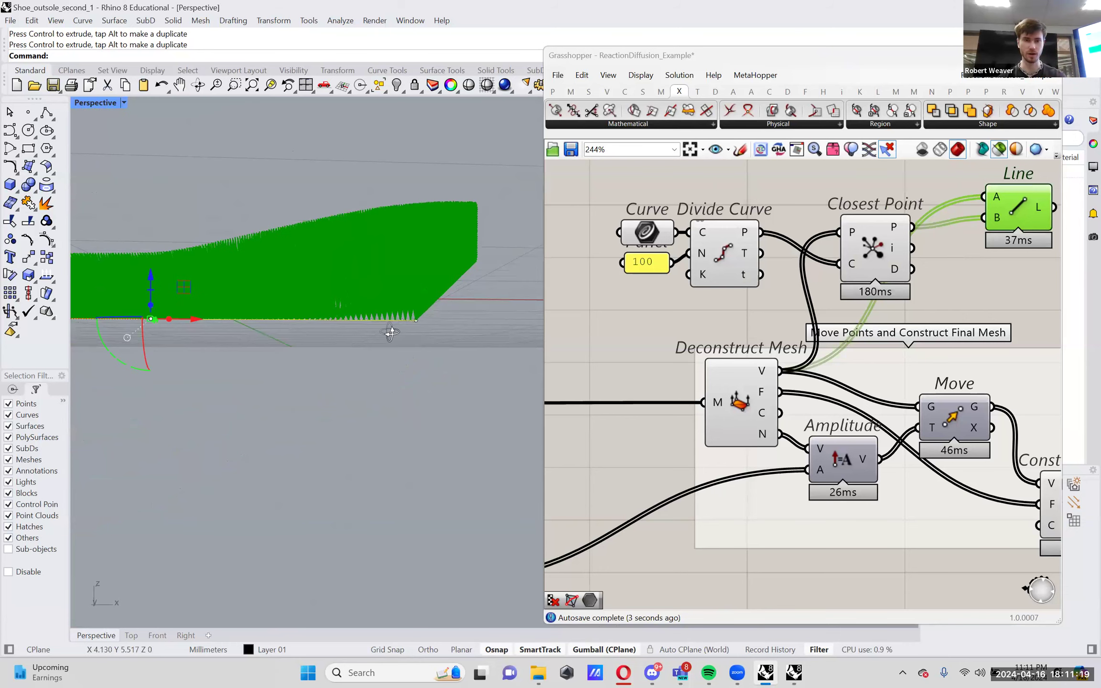
left_click(886, 296)
key("Delete")
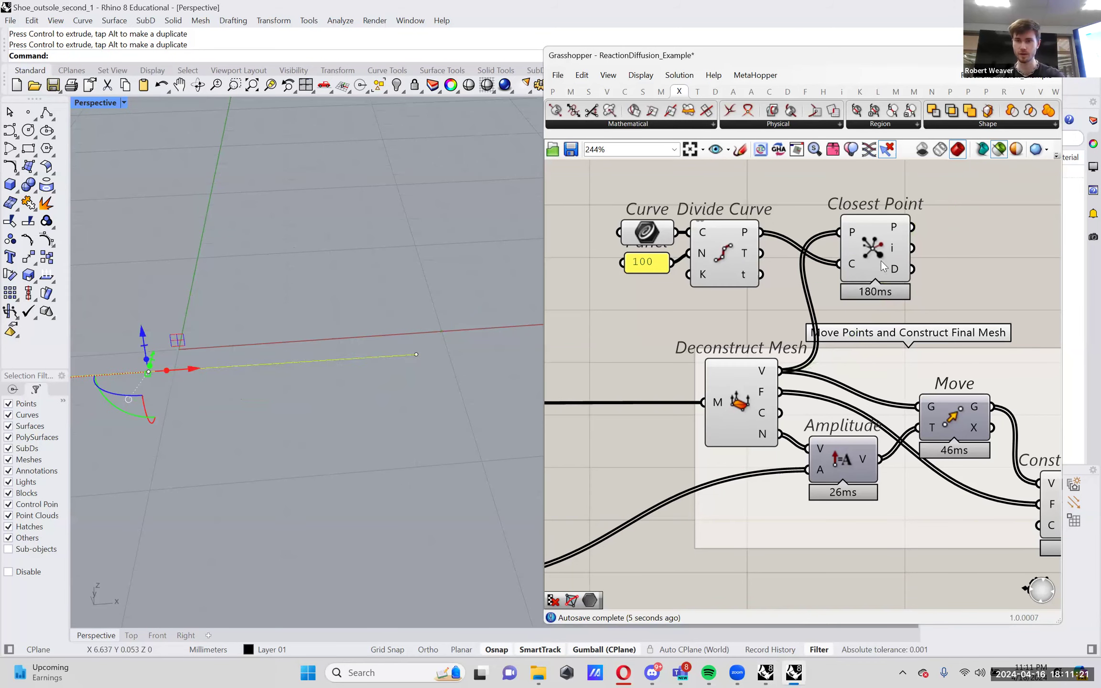
left_click(881, 261)
right_click_drag(398, 321, 402, 249)
- Add a Smaller Than component beside Closest Point
right_click_drag(984, 241, 902, 270)
double_click(903, 270)
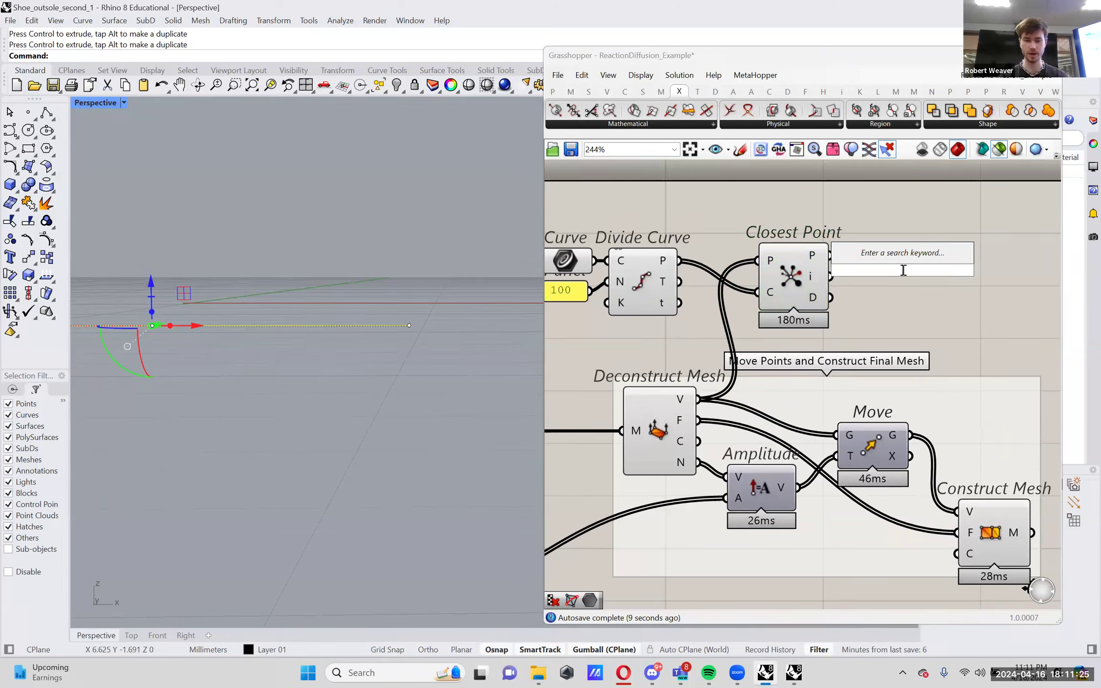
type("fl")
key("BackSpace")
key("BackSpace")
type("sm")
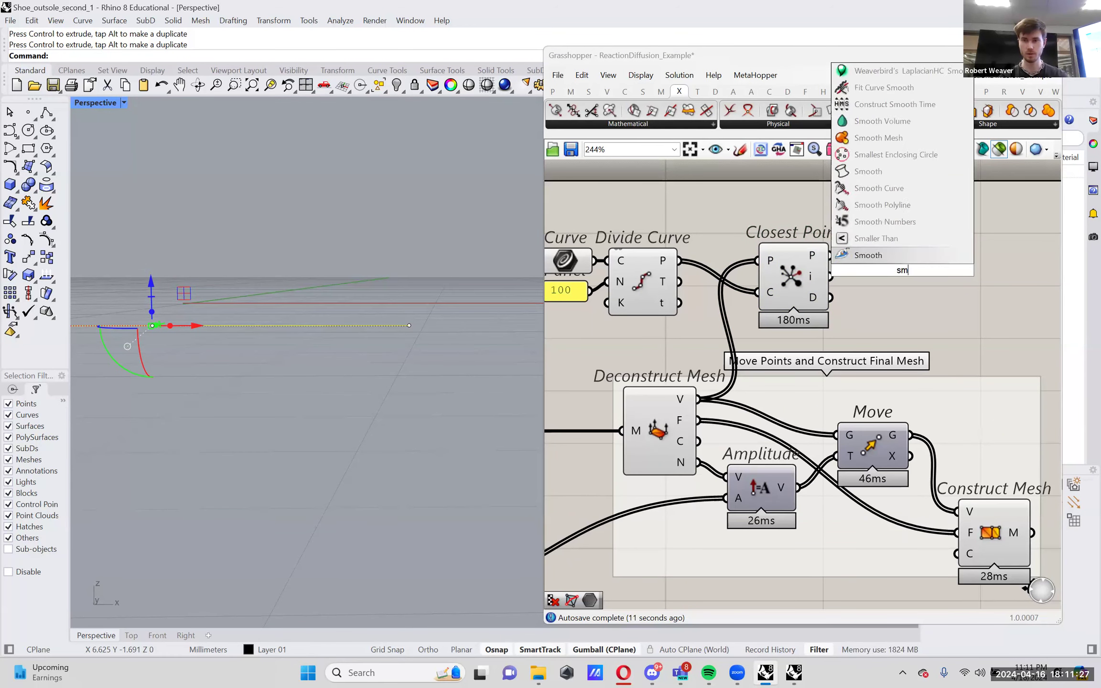
key("Up")
key("Return")
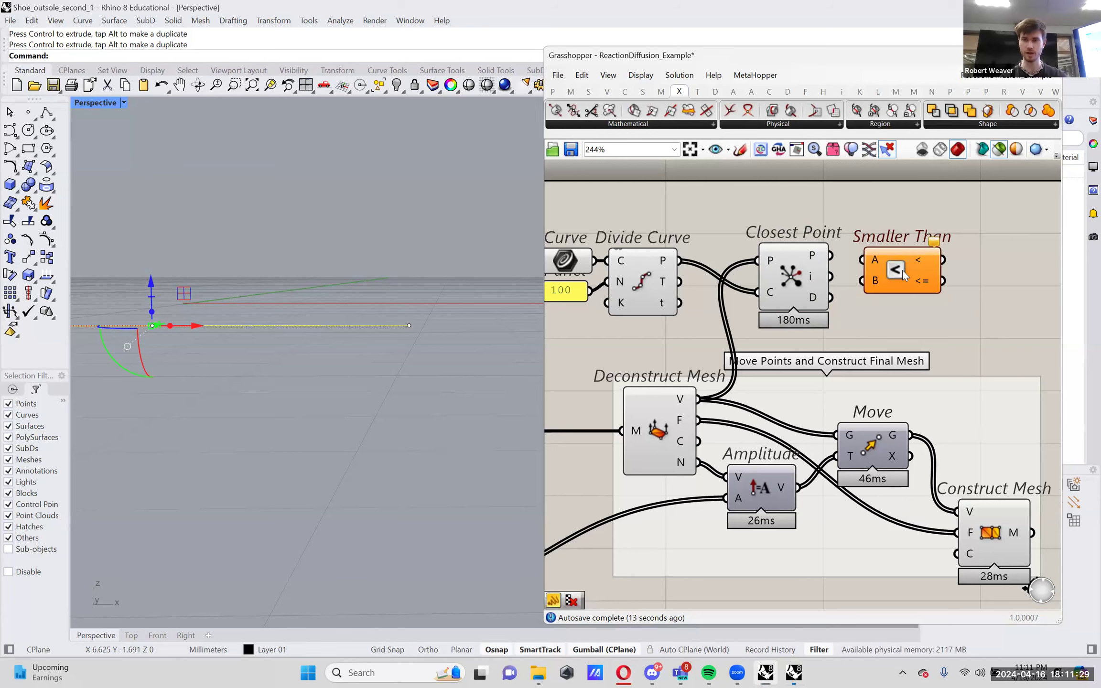
left_click_drag(905, 269, 948, 313)
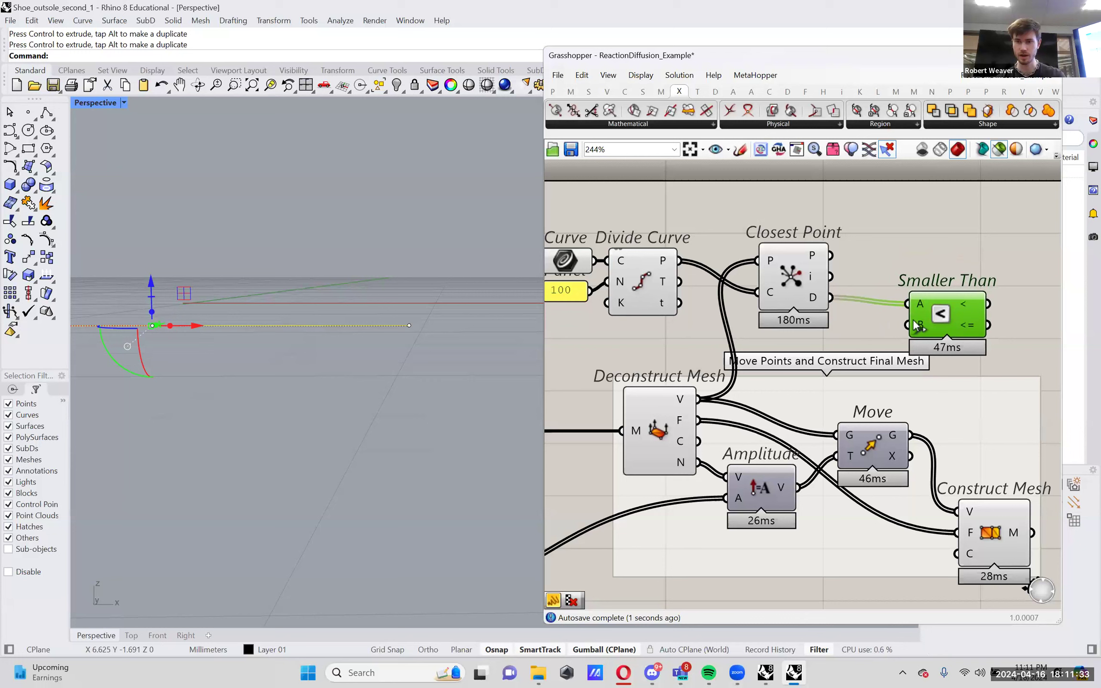
- Create a 0.01 number slider, replacing a 0.001 one, and wire it to Smaller Than's B input
double_click(876, 330)
type(".01")
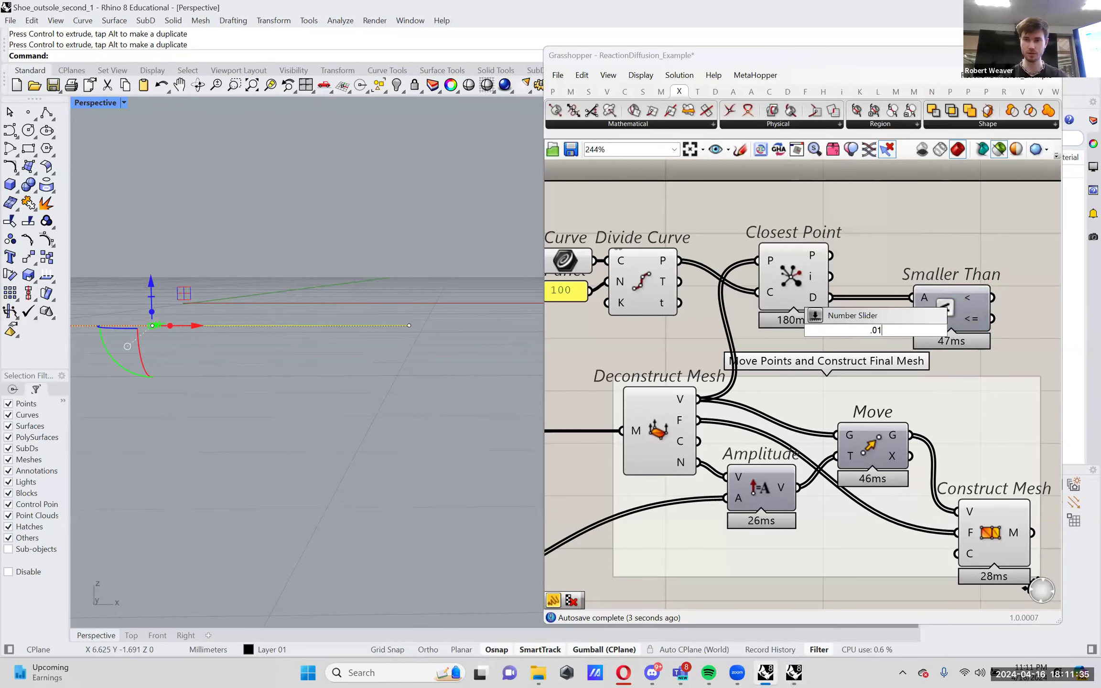
type("1..100")
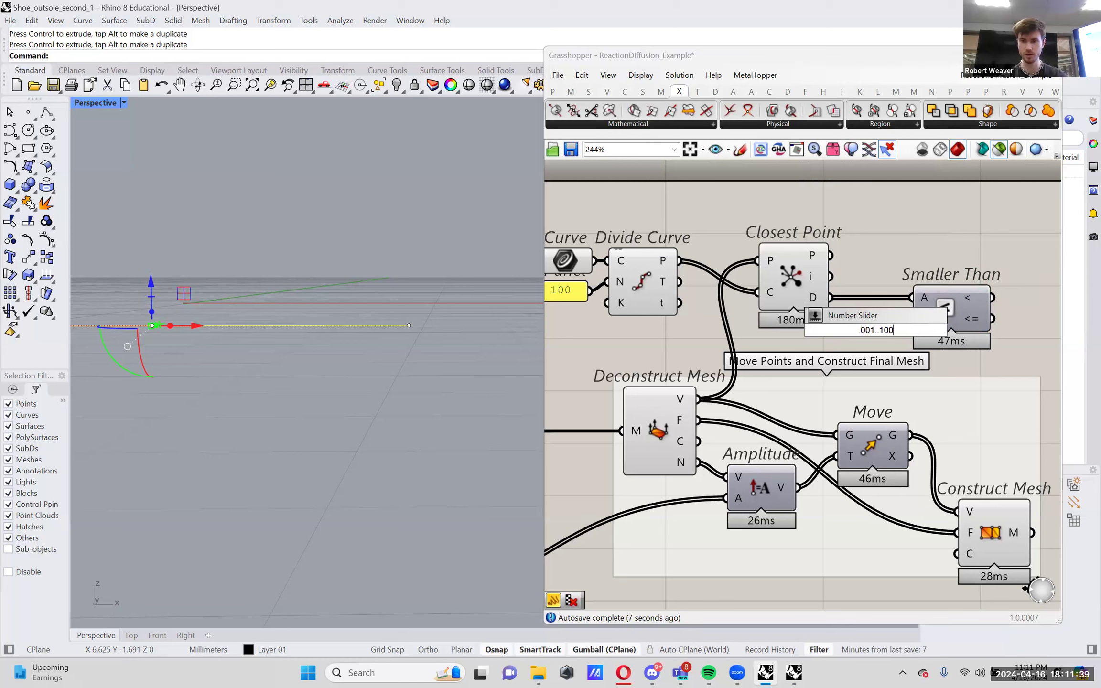
key("Return")
right_click(899, 333)
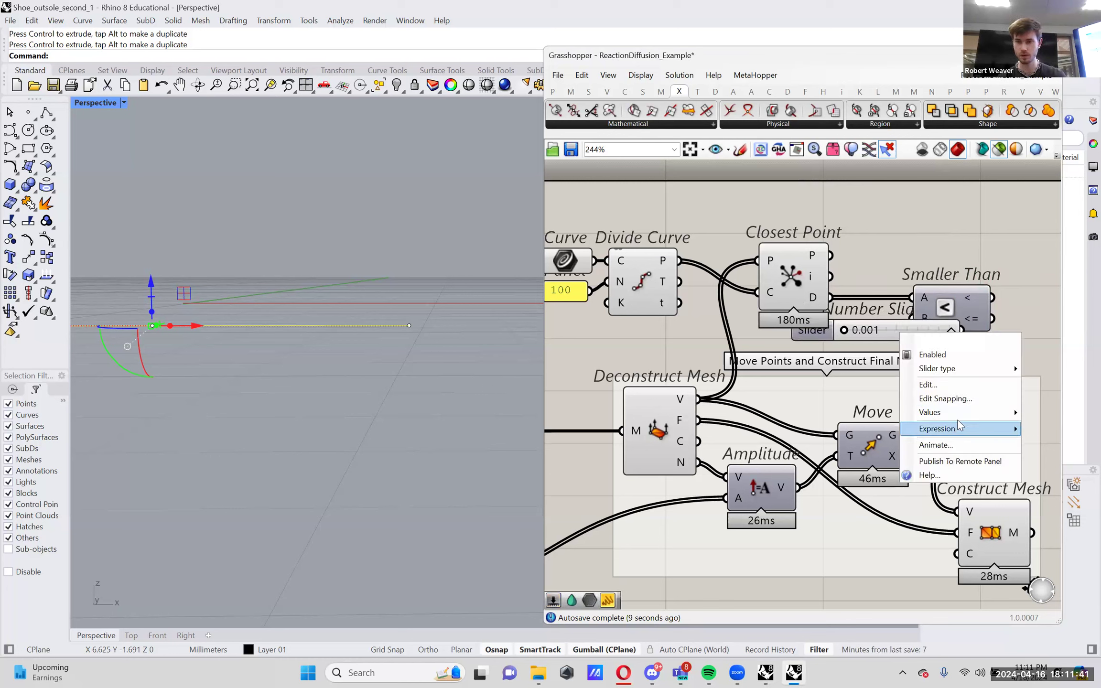
left_click(840, 431)
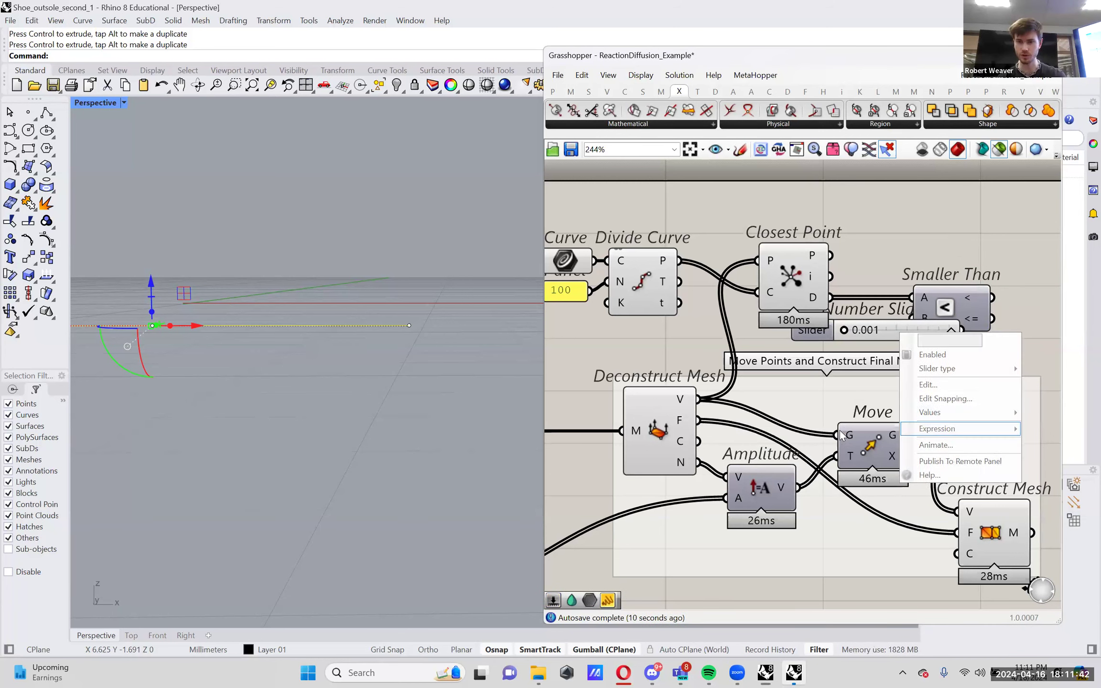
left_click(879, 337)
double_click(847, 349)
type(".01..")
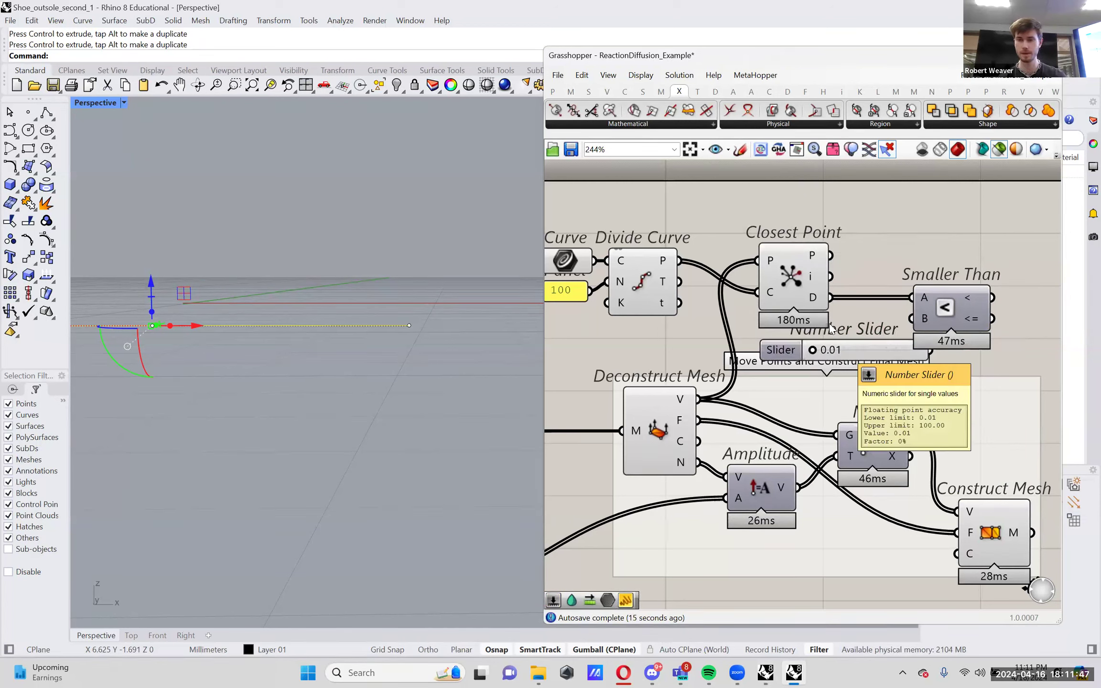
key("Return")
left_click_drag(915, 329, 913, 321)
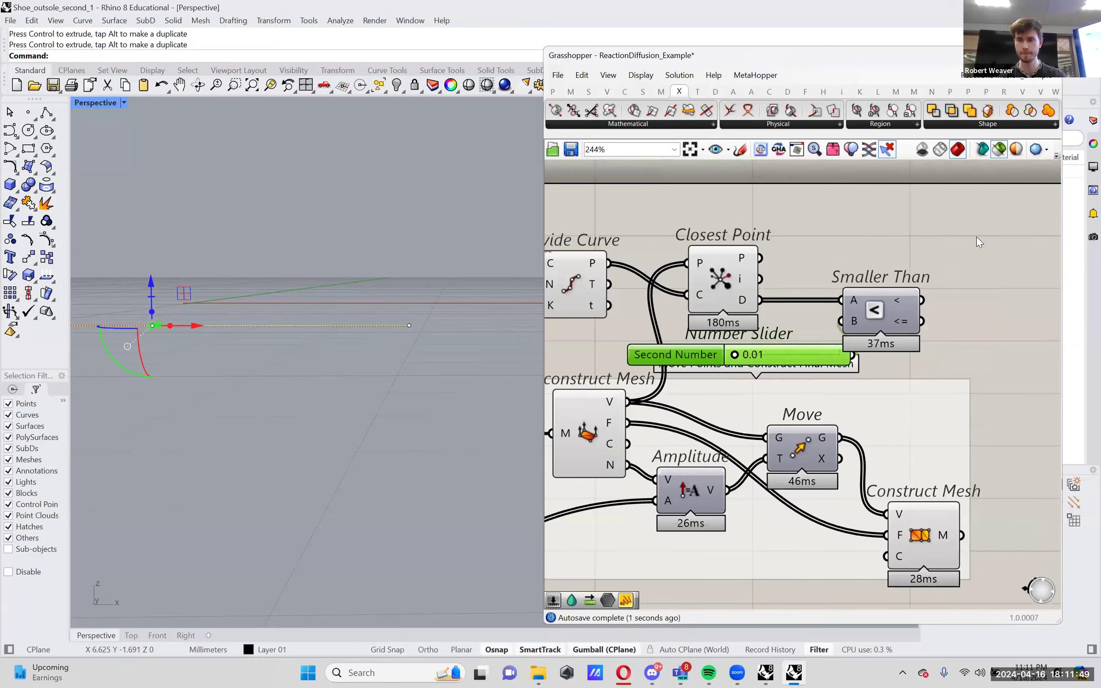
- Shift the Second Number slider left and begin searching for a cull component
double_click(976, 237)
type("c")
key("BackSpace")
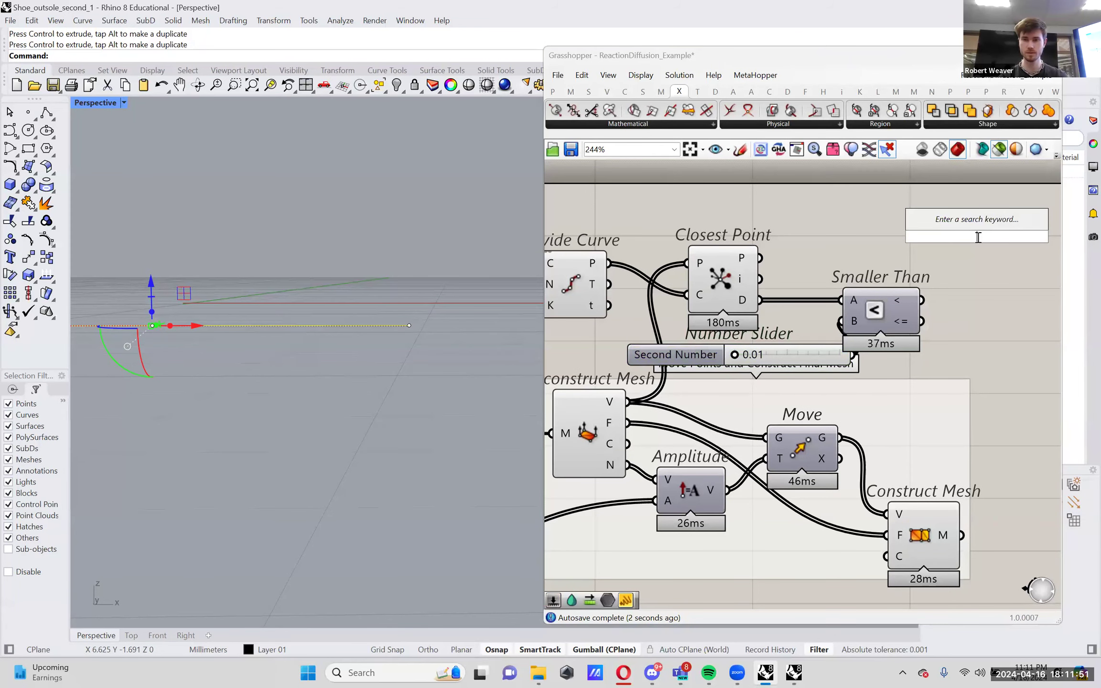
left_click_drag(780, 361, 745, 364)
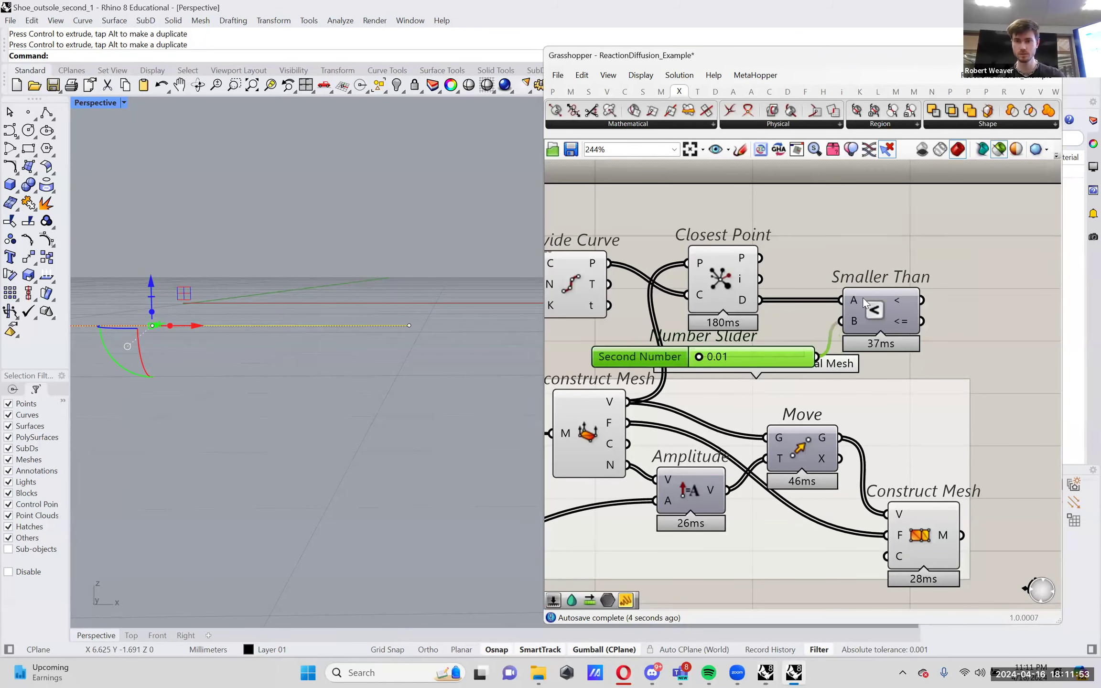
double_click(906, 248)
- Add a Cull Pattern culling the mesh vertices by the Smaller Than result
type("cull")
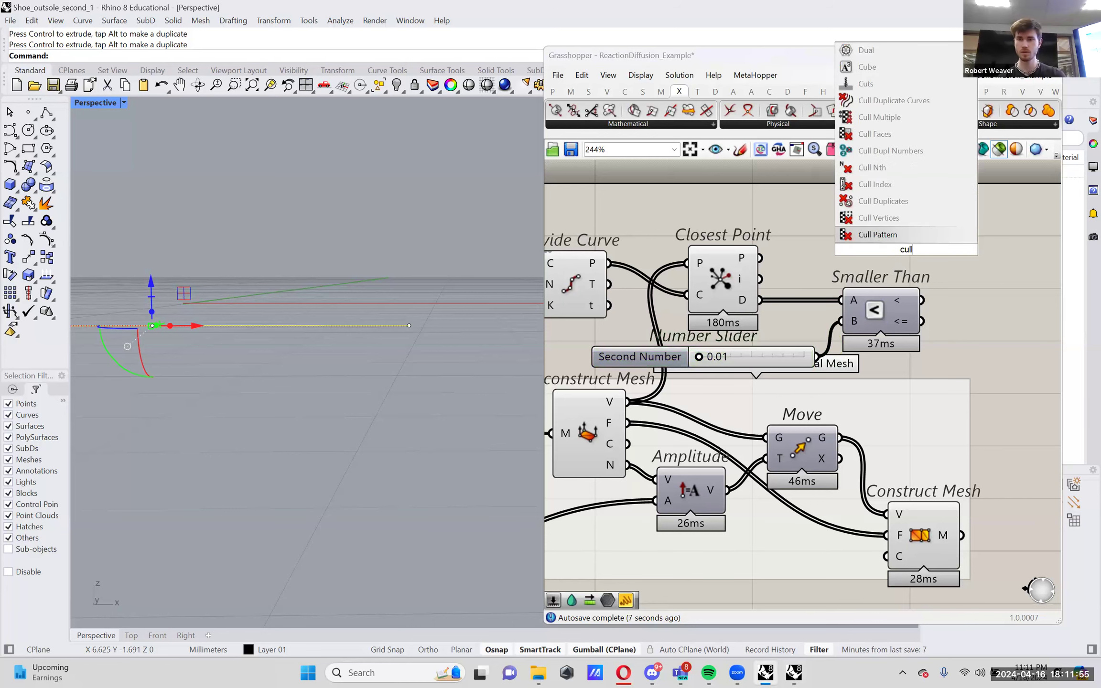
left_click(898, 235)
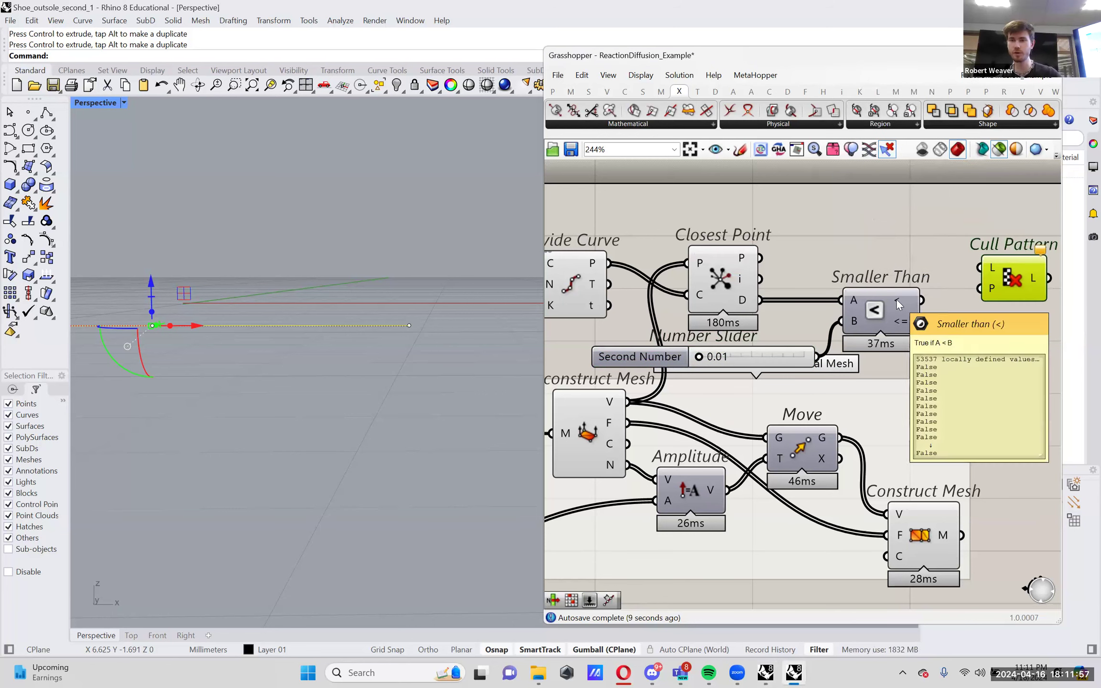
left_click_drag(896, 299, 969, 295)
right_click_drag(740, 274, 761, 273)
left_click_drag(649, 400, 1001, 266)
right_click_drag(915, 315, 873, 314)
- Adjust the Second Number threshold to 0.83 and nudge the slider and Cull Pattern
mouse_move(678, 354)
left_mouse_down()
mouse_move(689, 356)
mouse_move(679, 361)
left_mouse_up()
right_click_drag(426, 287, 425, 384)
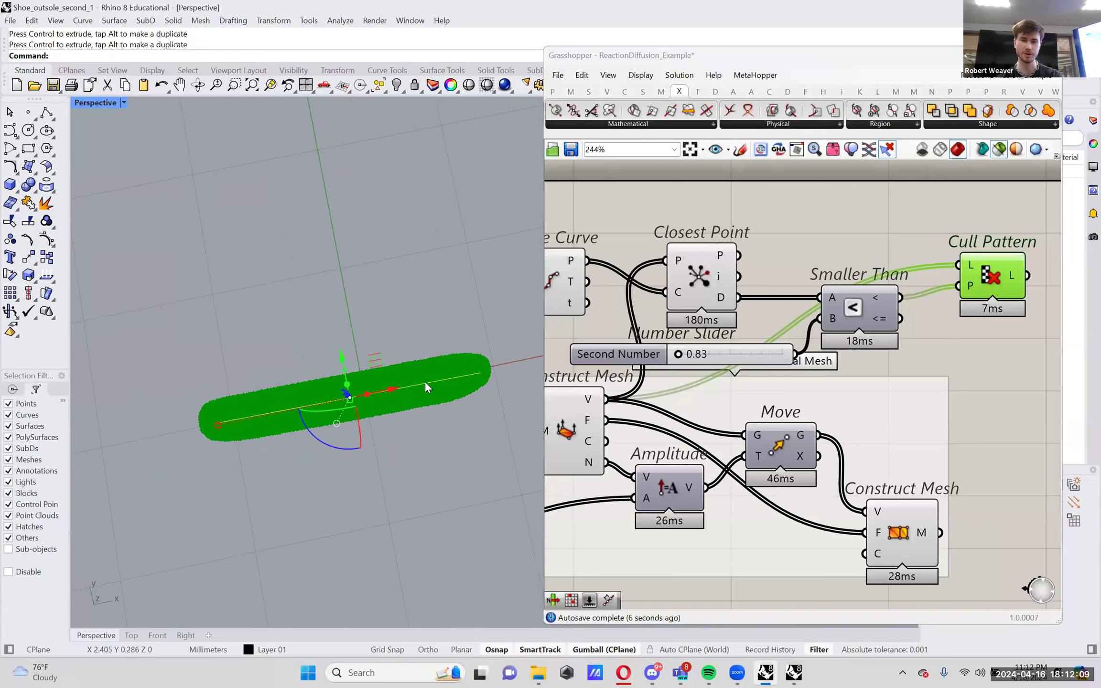
left_click_drag(774, 351, 770, 345)
left_click_drag(984, 270, 985, 273)
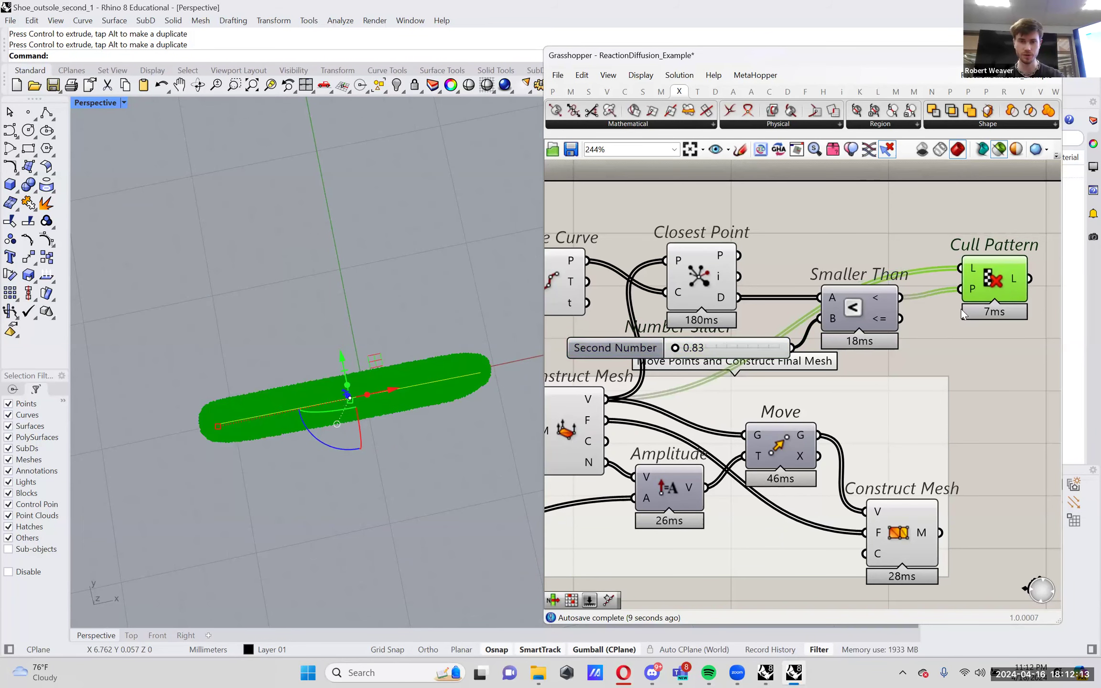
- Shift Move and Construct Mesh right and drop Amplitude lower within the group
right_click_drag(792, 382, 918, 286)
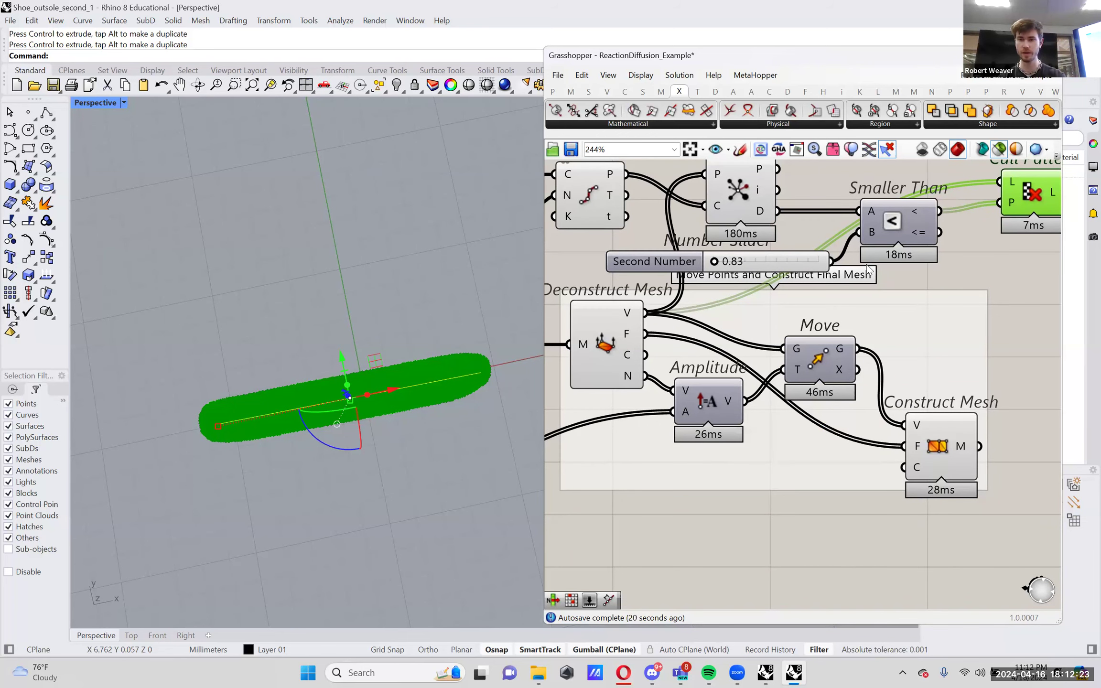
right_click_drag(965, 413, 863, 397)
left_click_drag(893, 501, 749, 348)
left_click_drag(663, 499, 927, 313)
left_click_drag(725, 336, 905, 343)
left_click(899, 243)
right_click_drag(899, 244, 943, 311)
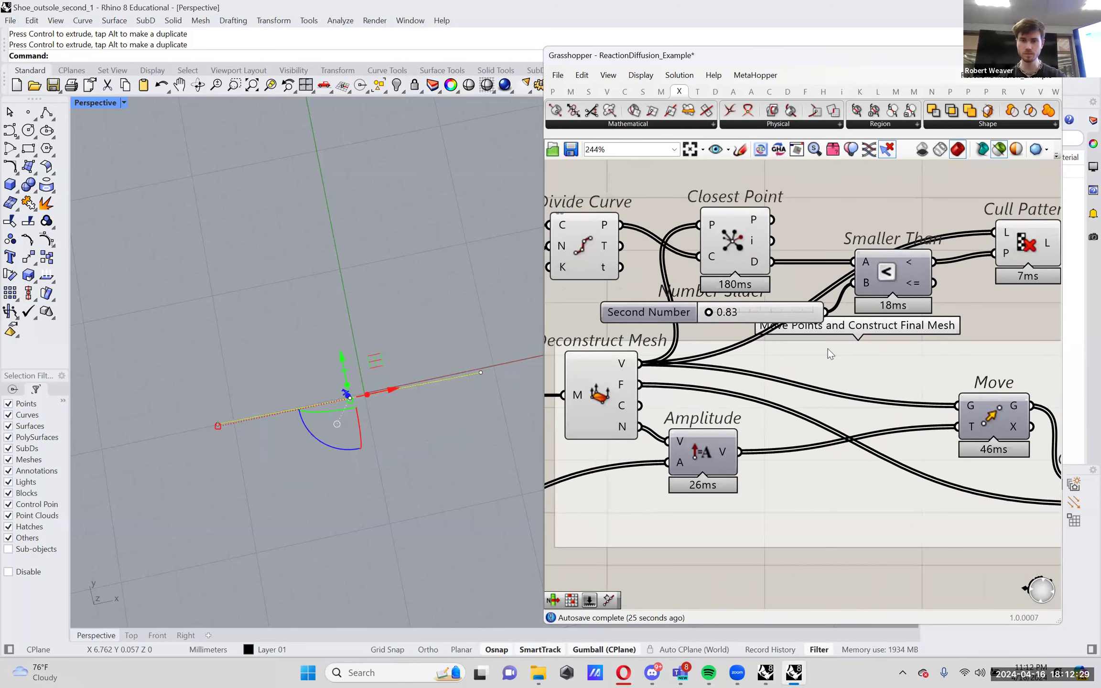
left_click_drag(711, 449, 698, 498)
right_click_drag(784, 525, 759, 458)
- Add a Member Index component and feed Cull Pattern's list into its S input
double_click(808, 523)
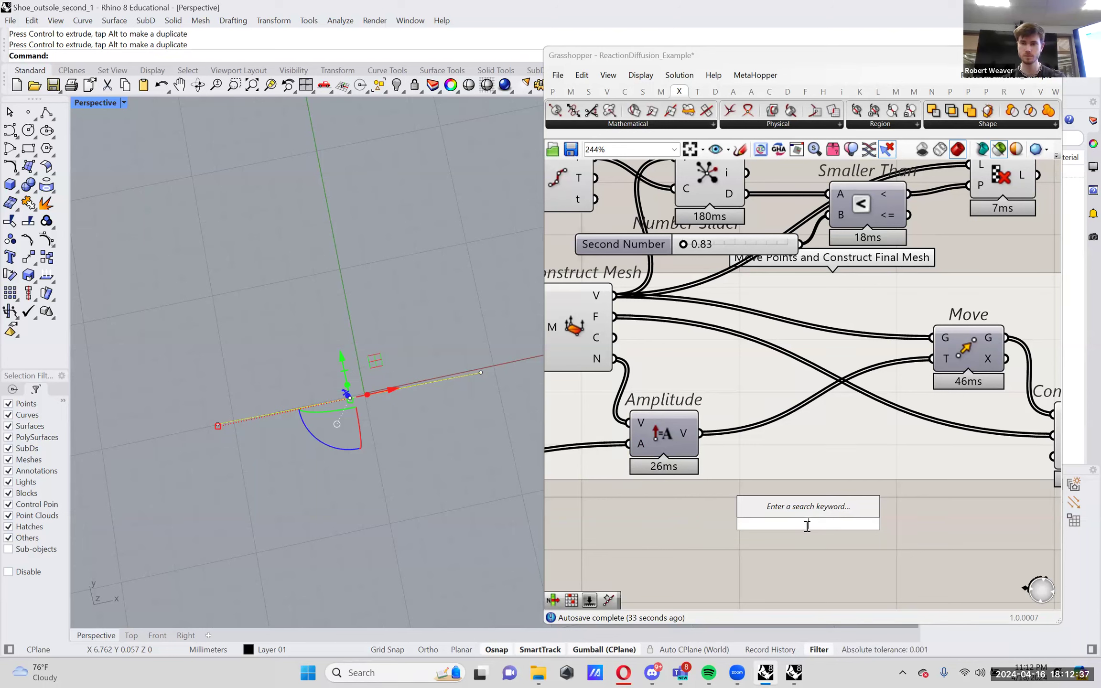
type("mem")
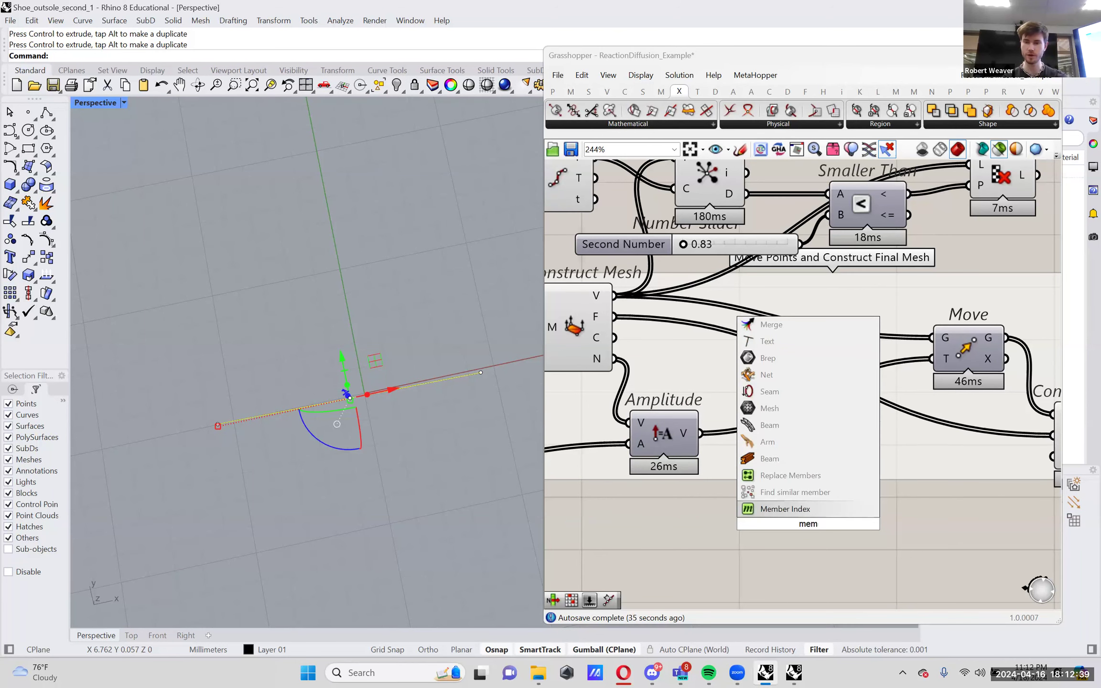
key("Return")
left_click_drag(816, 506, 835, 361)
right_click_drag(996, 180, 919, 248)
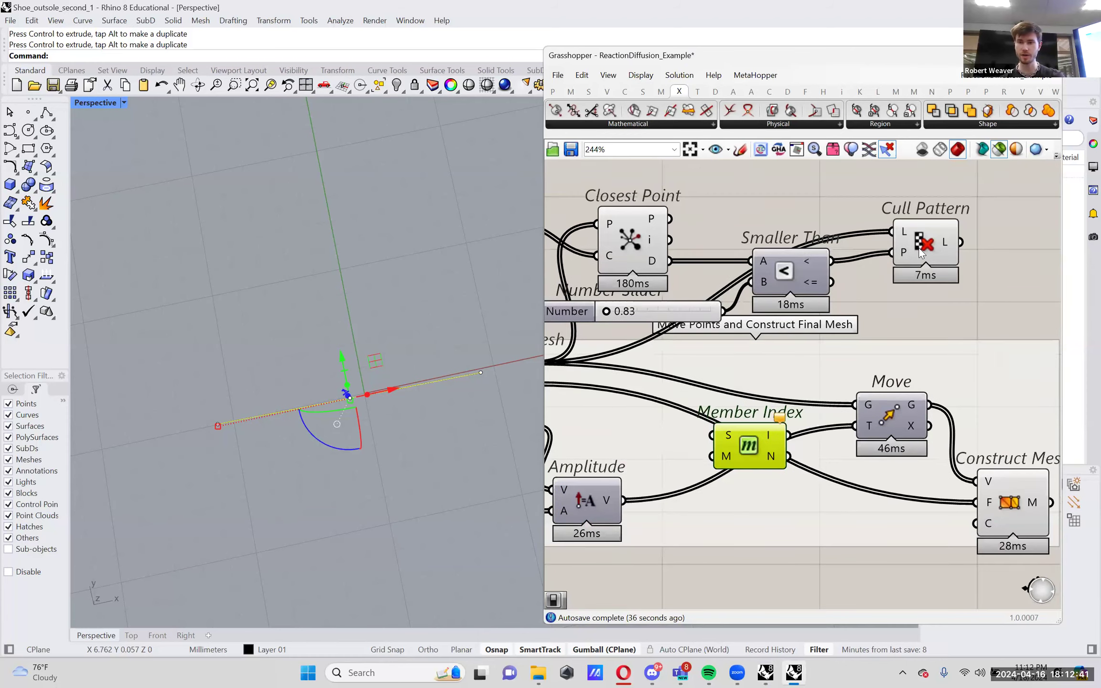
left_click(921, 253)
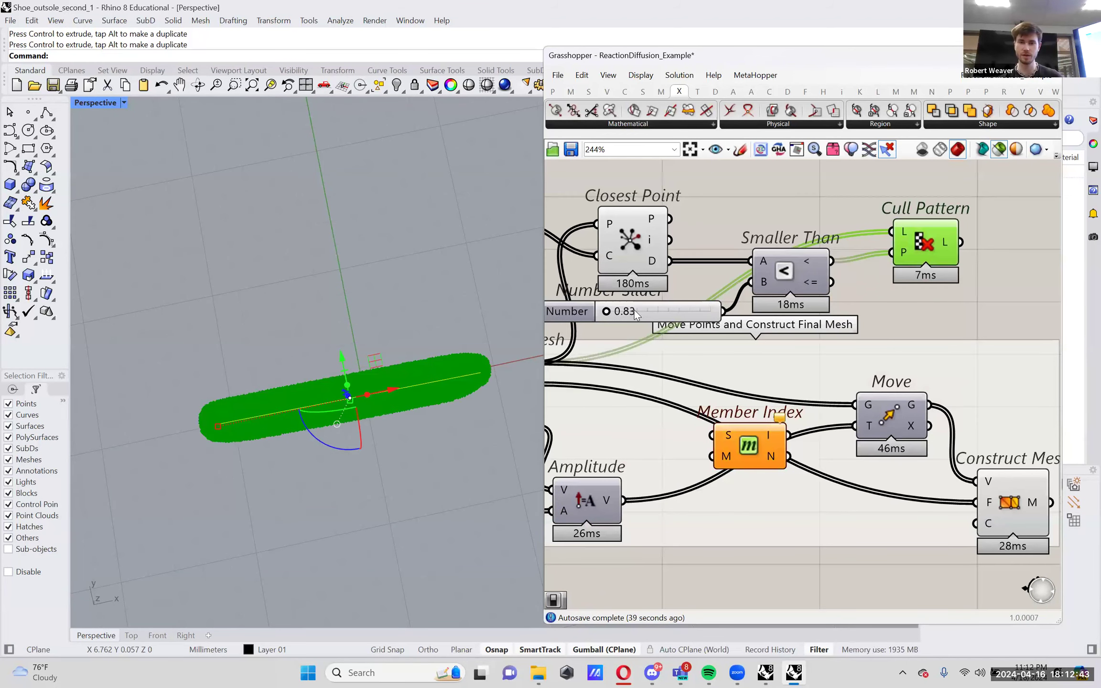
mouse_move(811, 264)
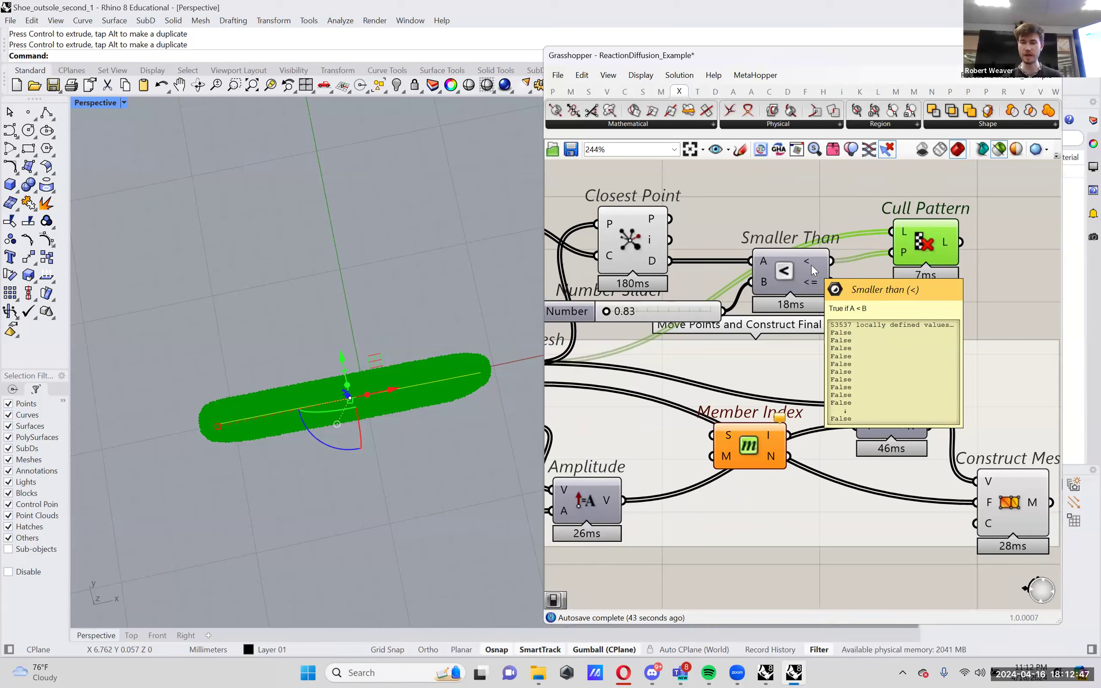
left_click_drag(961, 242, 656, 440)
right_click_drag(685, 564, 767, 540)
left_click(767, 540)
- Add a Boolean Toggle set to False and wire it to Member Index's M input
double_click(768, 544)
type("togg")
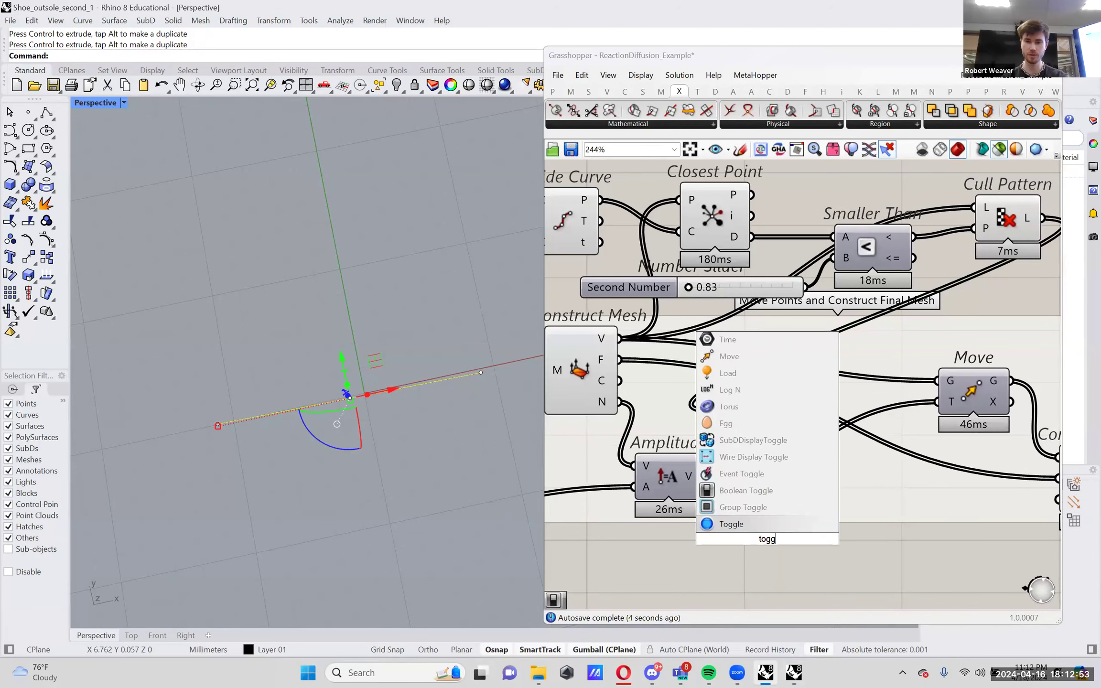
key("Return")
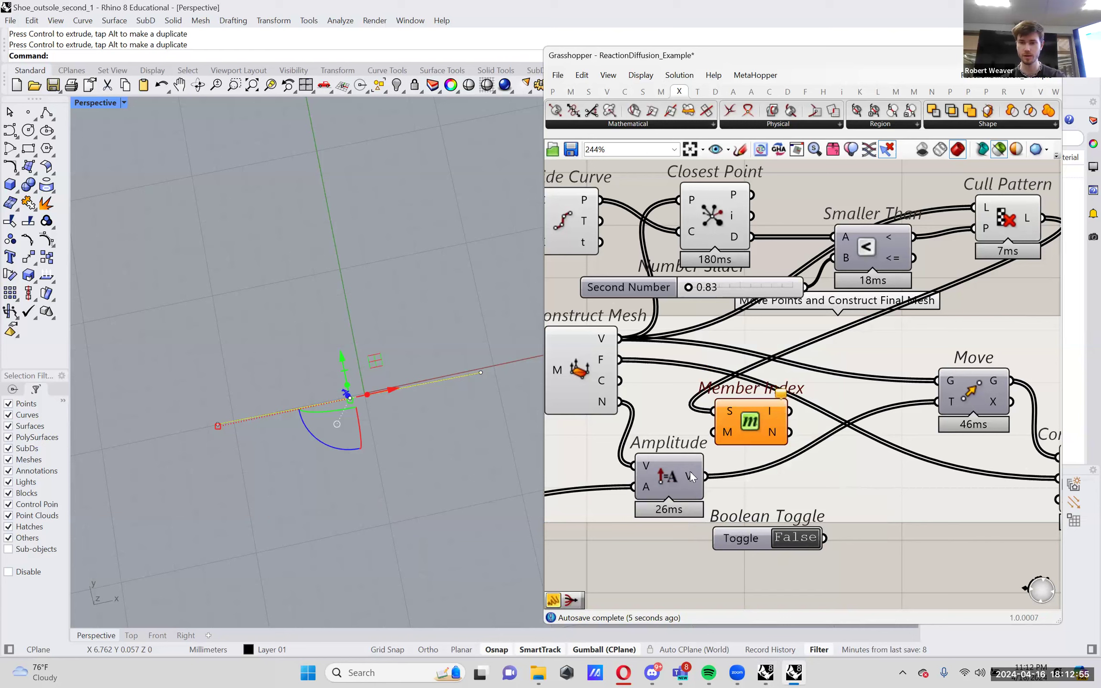
left_click_drag(747, 539, 635, 449)
left_click_drag(739, 425, 784, 419)
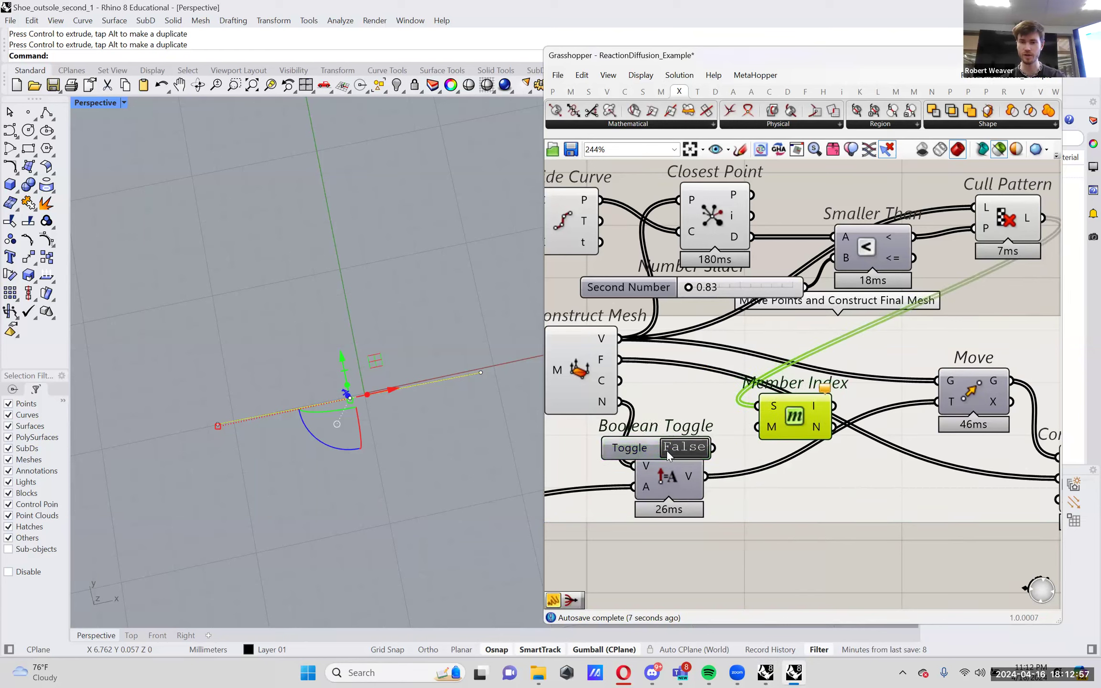
left_click_drag(649, 448, 757, 427)
left_click_drag(672, 432, 677, 428)
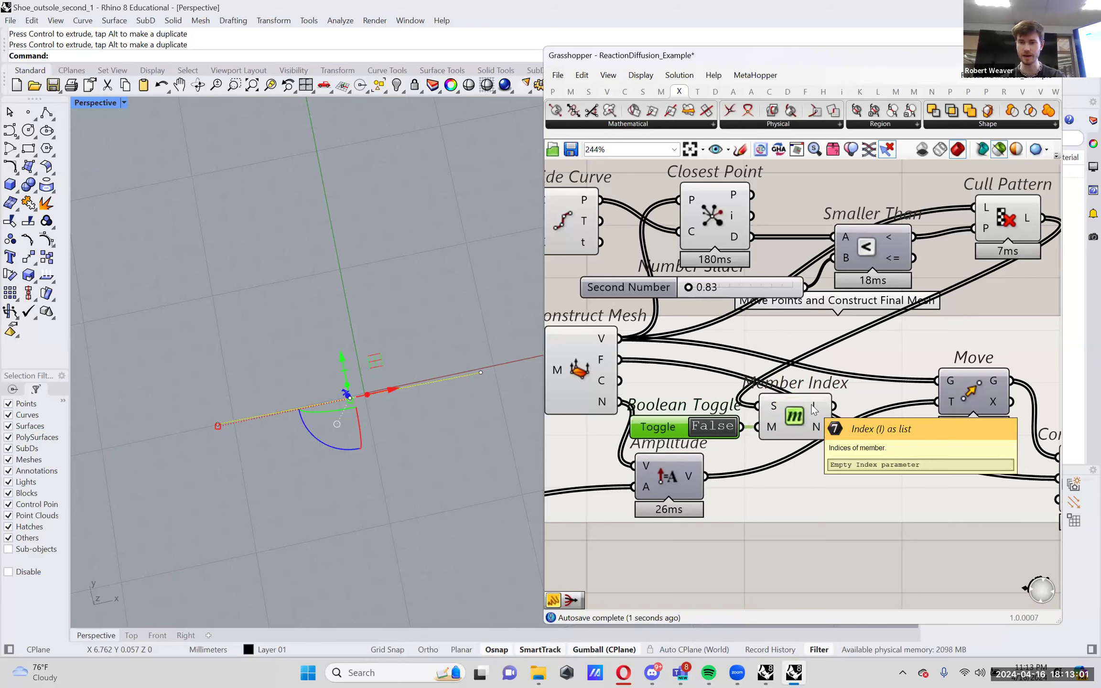
- Feed the Smaller Than results into Member Index
right_click_drag(914, 349, 908, 350)
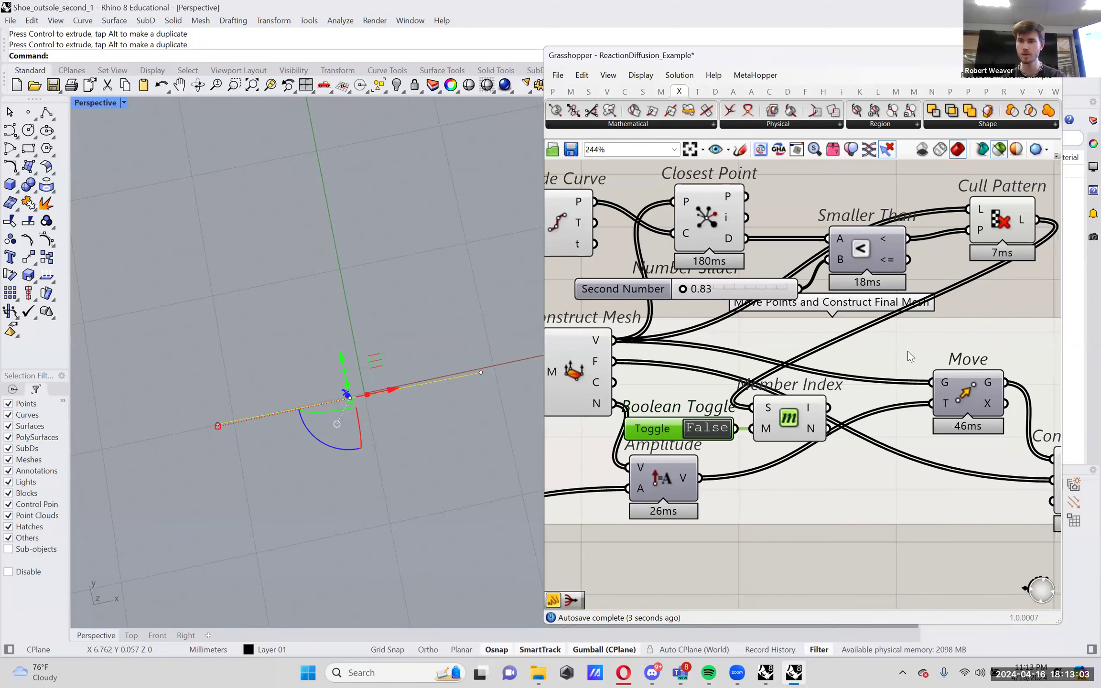
left_click_drag(908, 239, 805, 410)
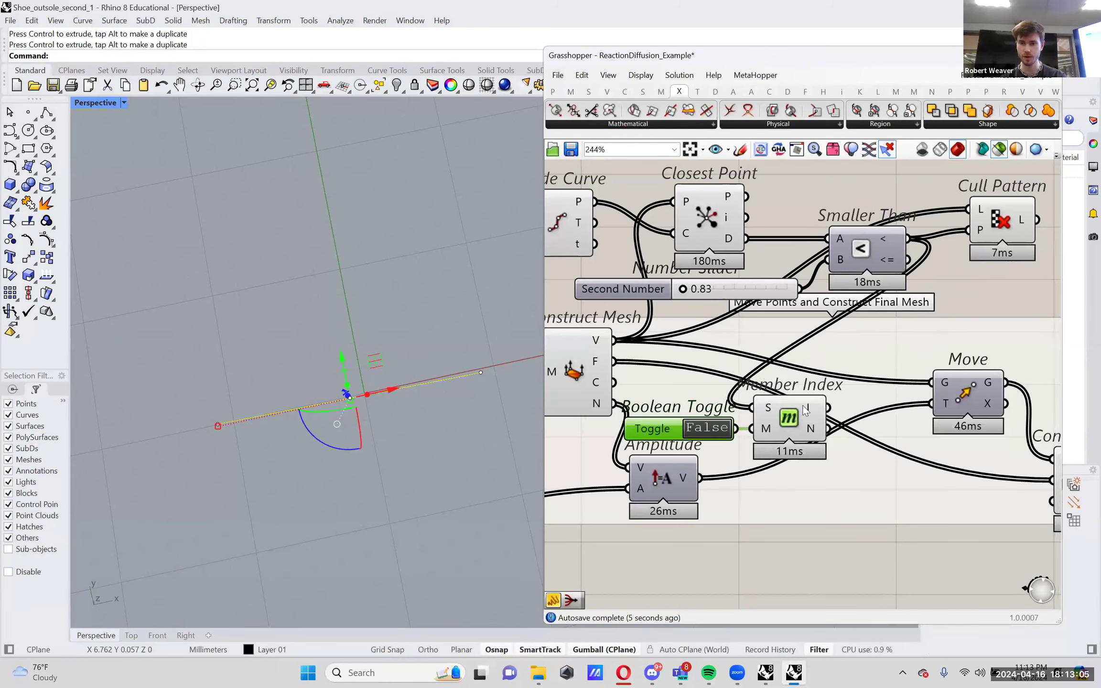
mouse_move(811, 409)
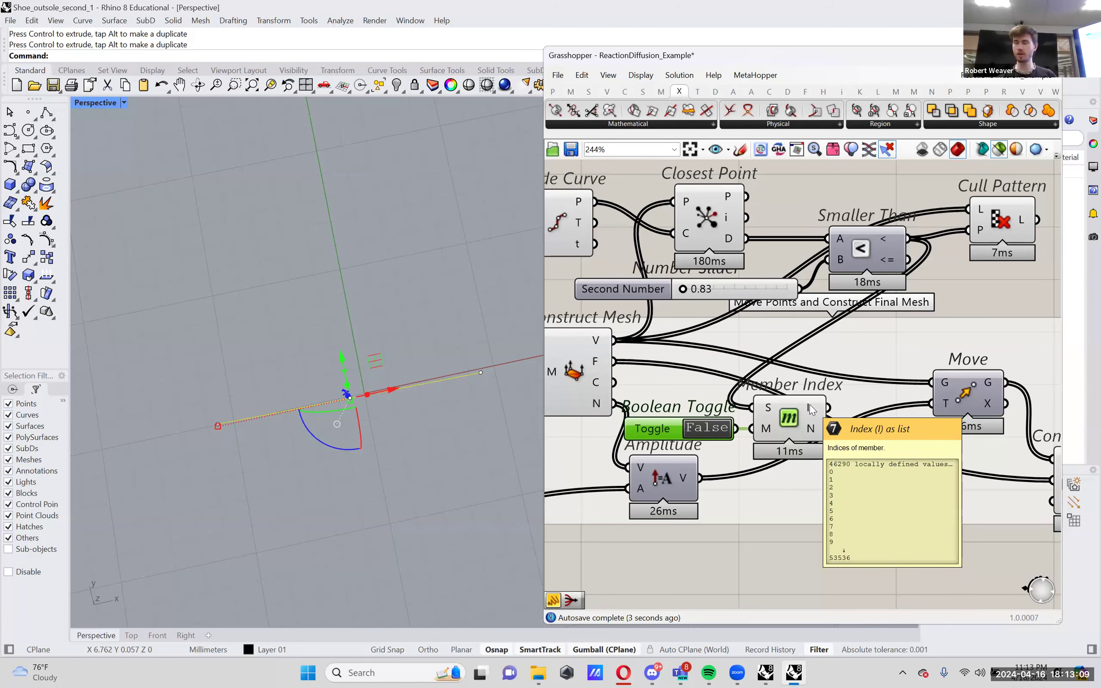
right_click_drag(833, 491, 817, 460)
double_click(810, 529)
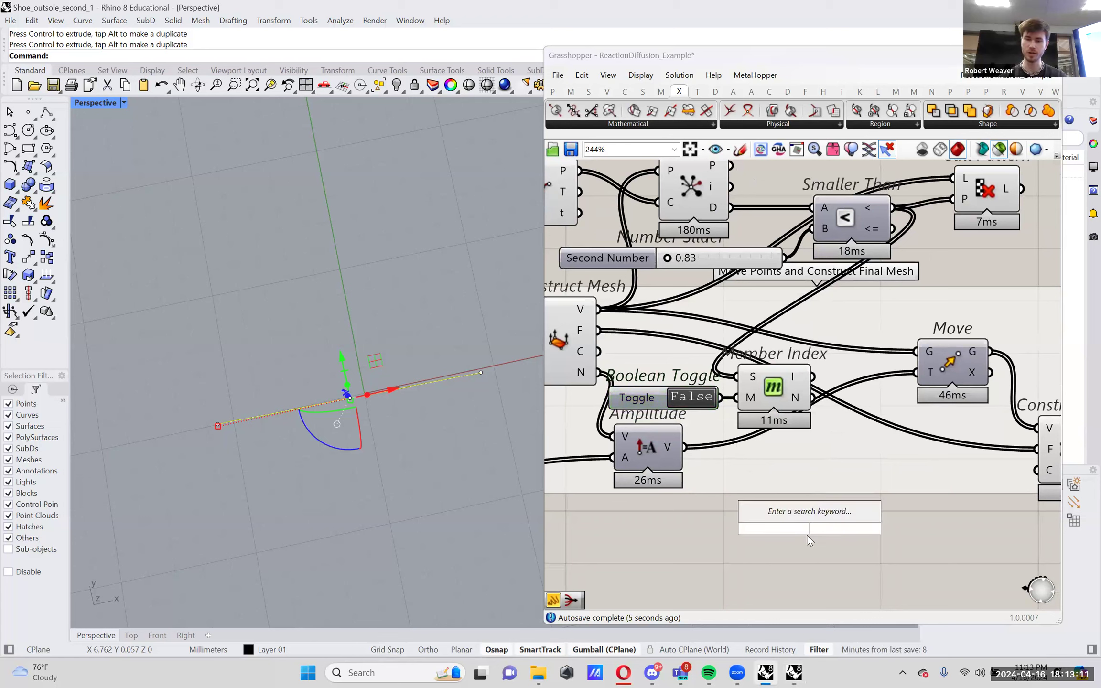
- Add Replace Items beside Member Index with Amplitude's vectors as its list
type("repl")
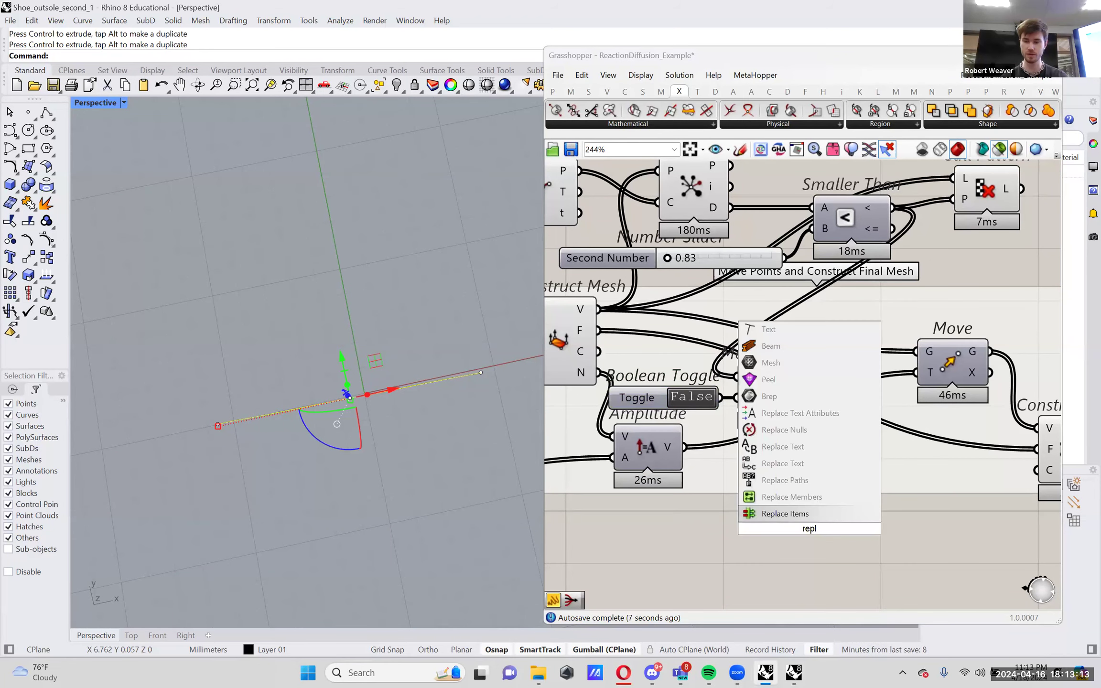
key("Return")
left_click_drag(829, 519, 858, 496)
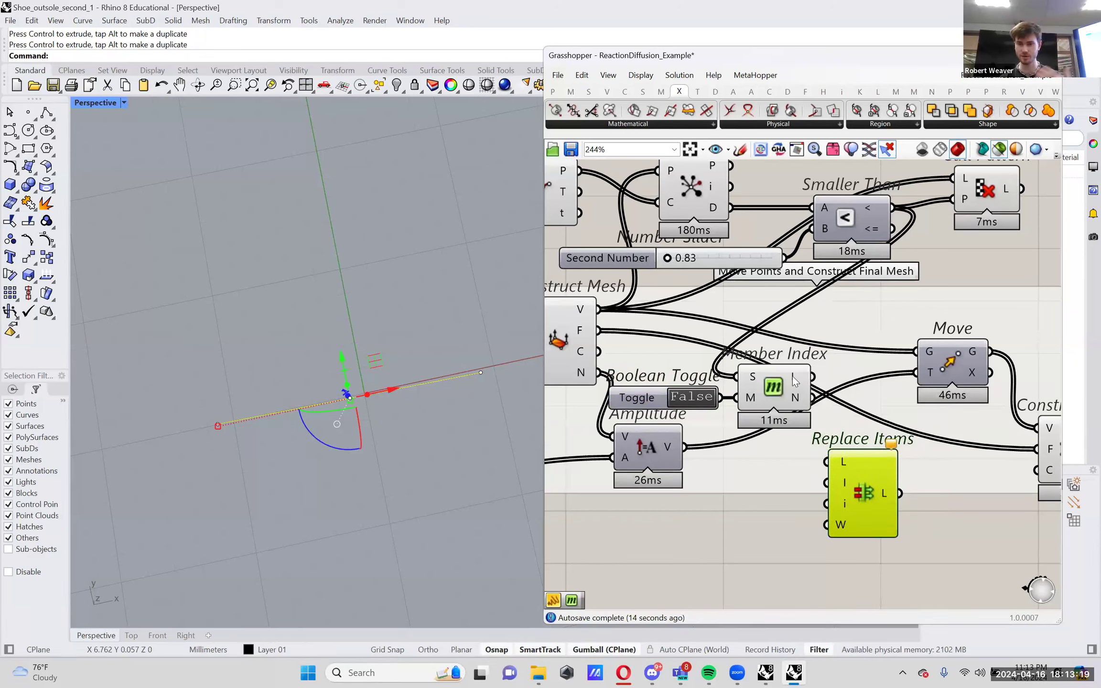
left_click_drag(813, 377, 756, 532)
left_click_drag(685, 447, 823, 462)
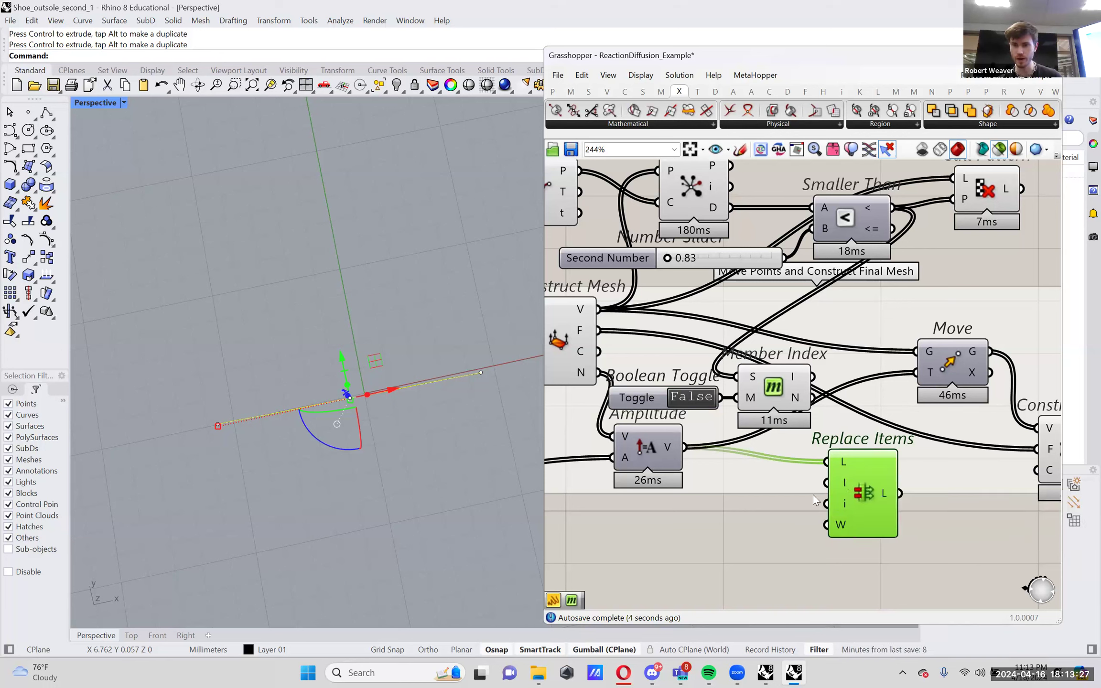
- Supply a Panel holding 0 as replacement items and Member Index indices as i
double_click(764, 519)
type("//")
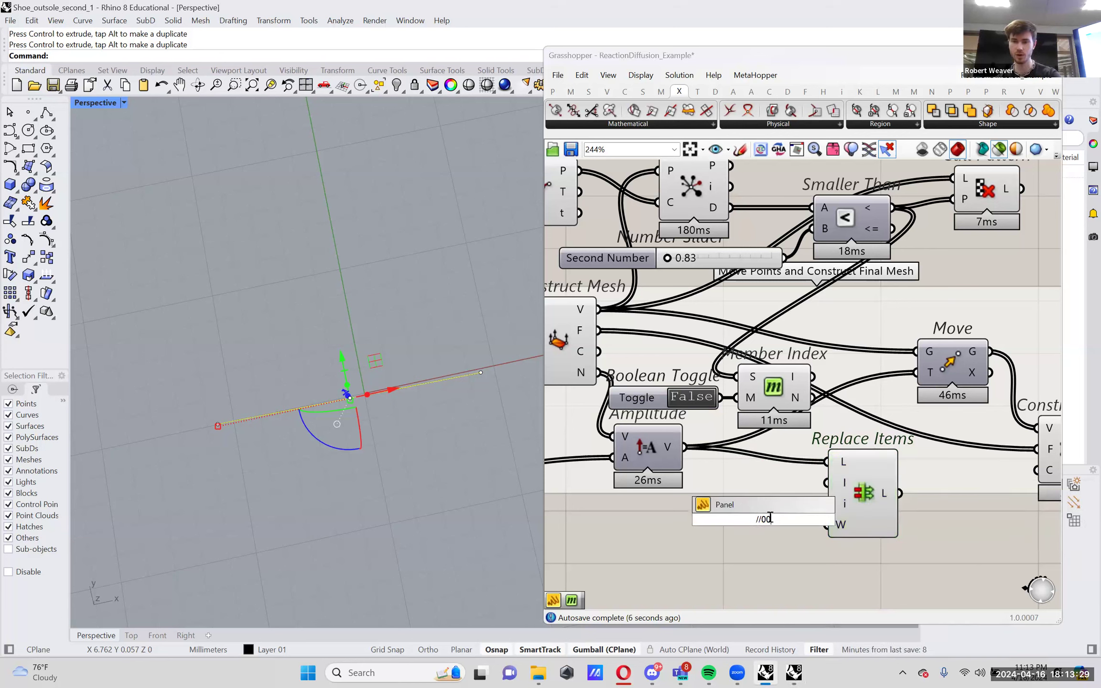
type("0")
key("Return")
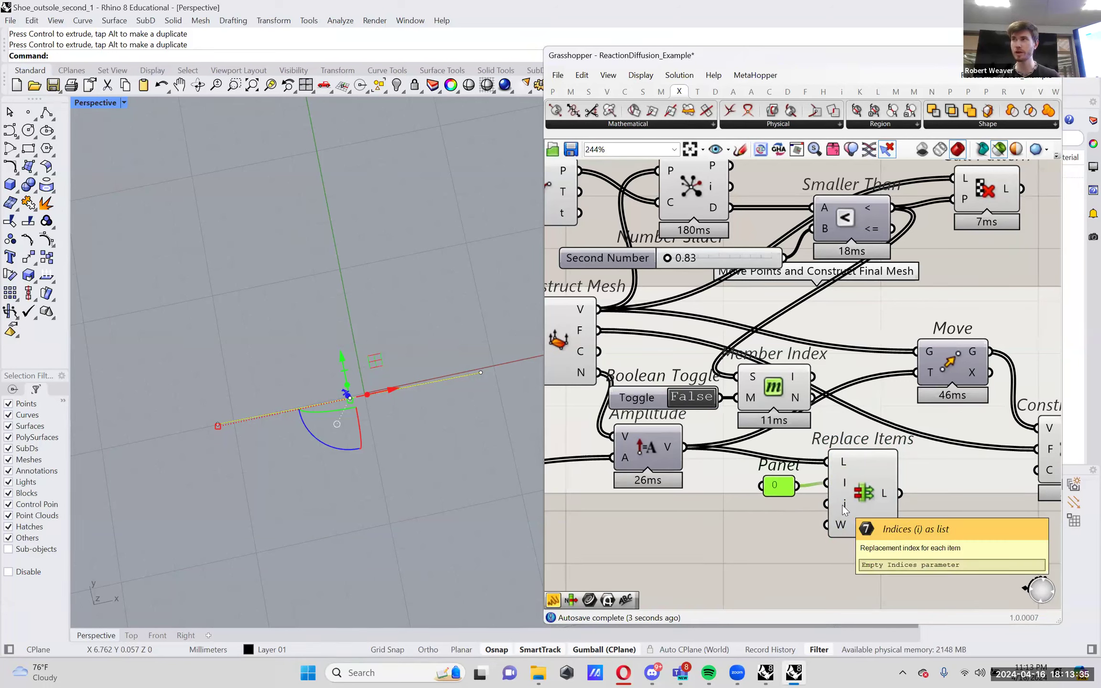
left_click_drag(818, 381, 811, 483)
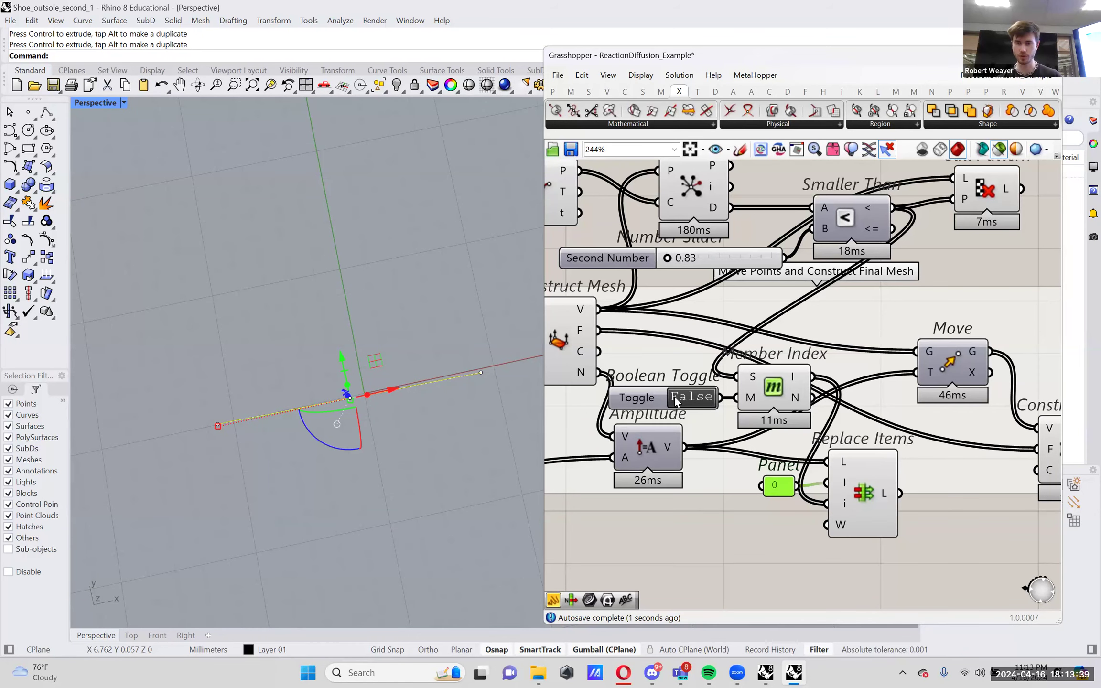
- Preview the outsole mesh and connect Replace Items' output to Move's T input
left_click(875, 491)
right_click_drag(828, 496, 734, 500)
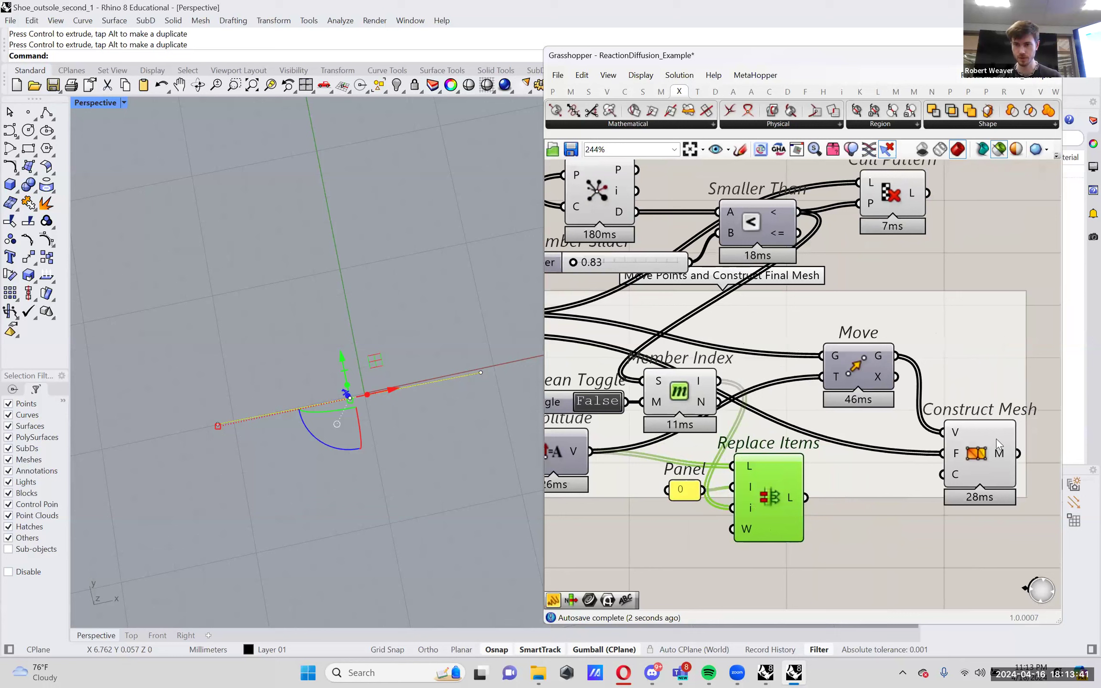
left_click(991, 442)
right_click_drag(420, 458, 430, 392)
scroll(429, 412, "up", 5)
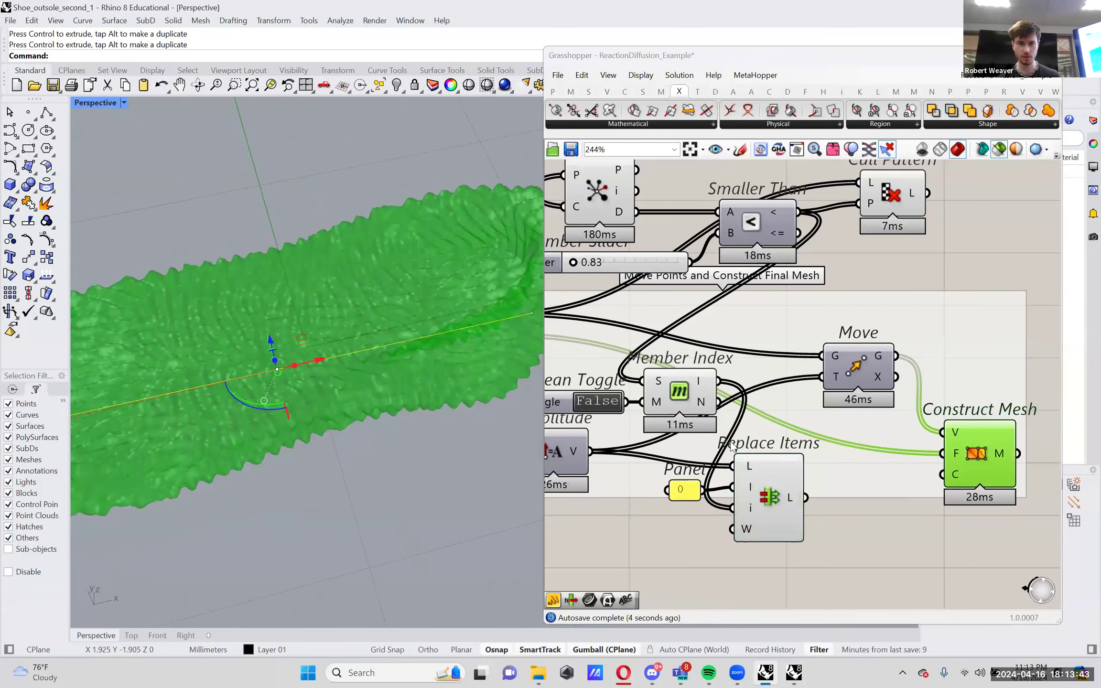
left_click_drag(806, 499, 816, 390)
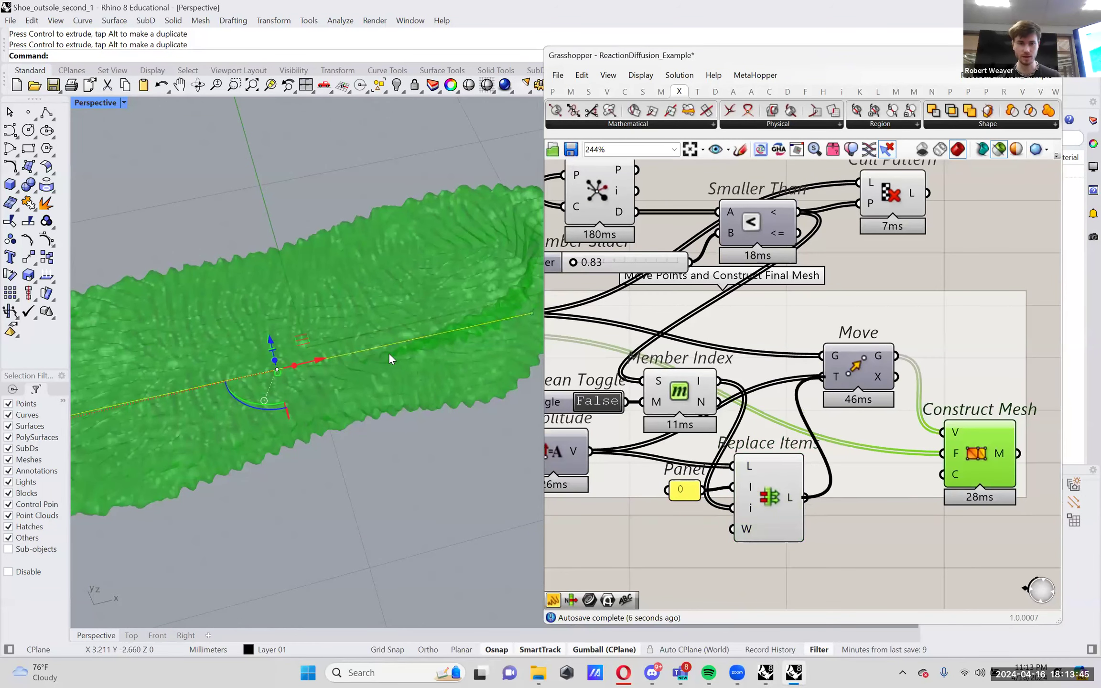
mouse_move(888, 343)
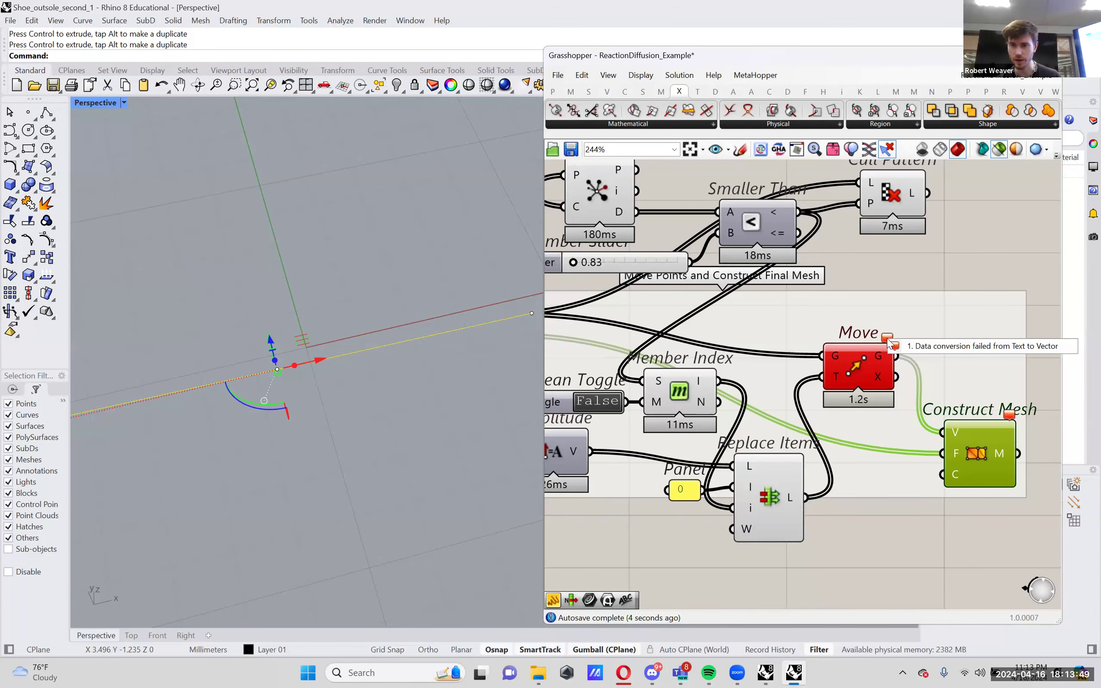
- Reposition the Panel and move the Amplitude component below Replace Items
right_click_drag(829, 370, 902, 337)
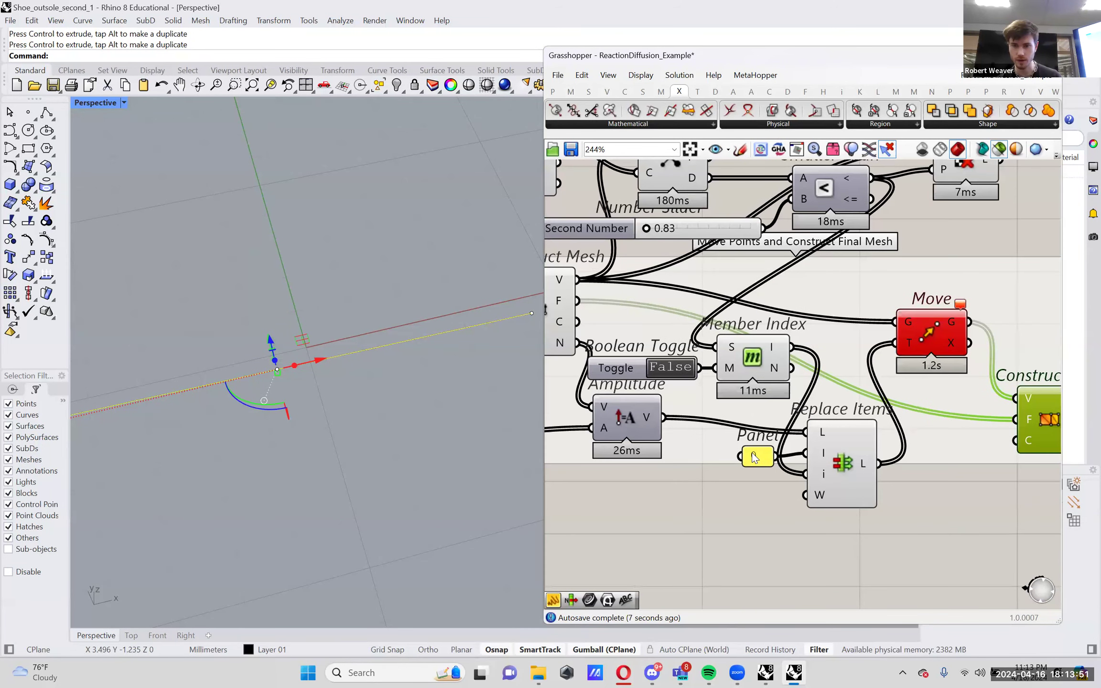
right_click_drag(669, 492, 692, 483)
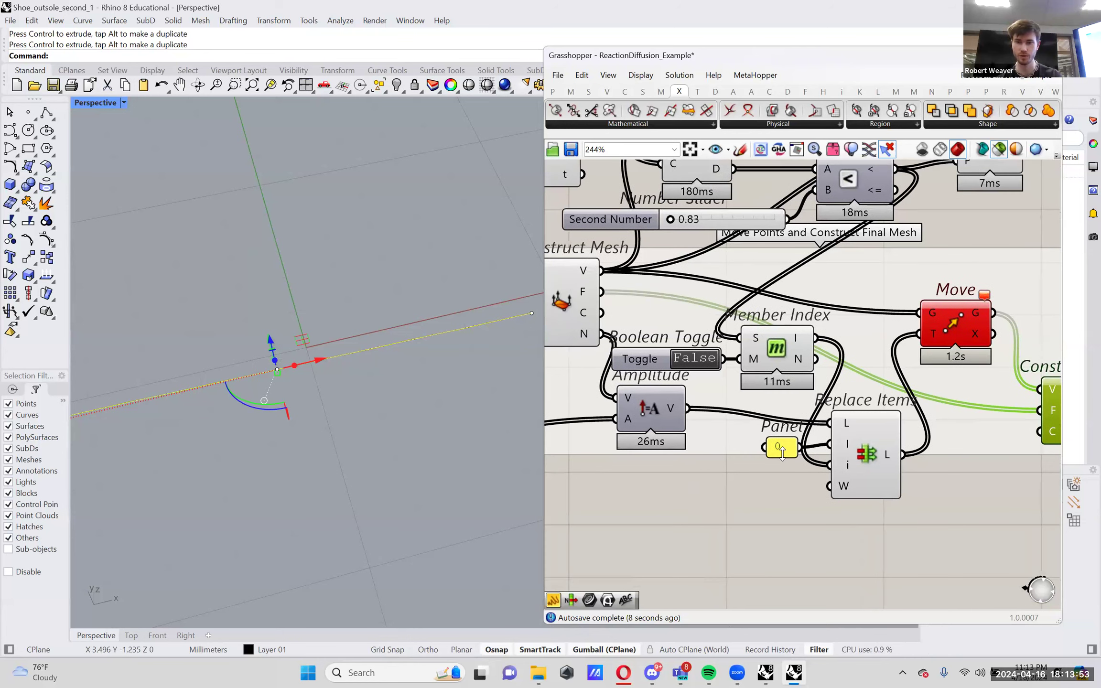
left_click_drag(786, 454, 792, 451)
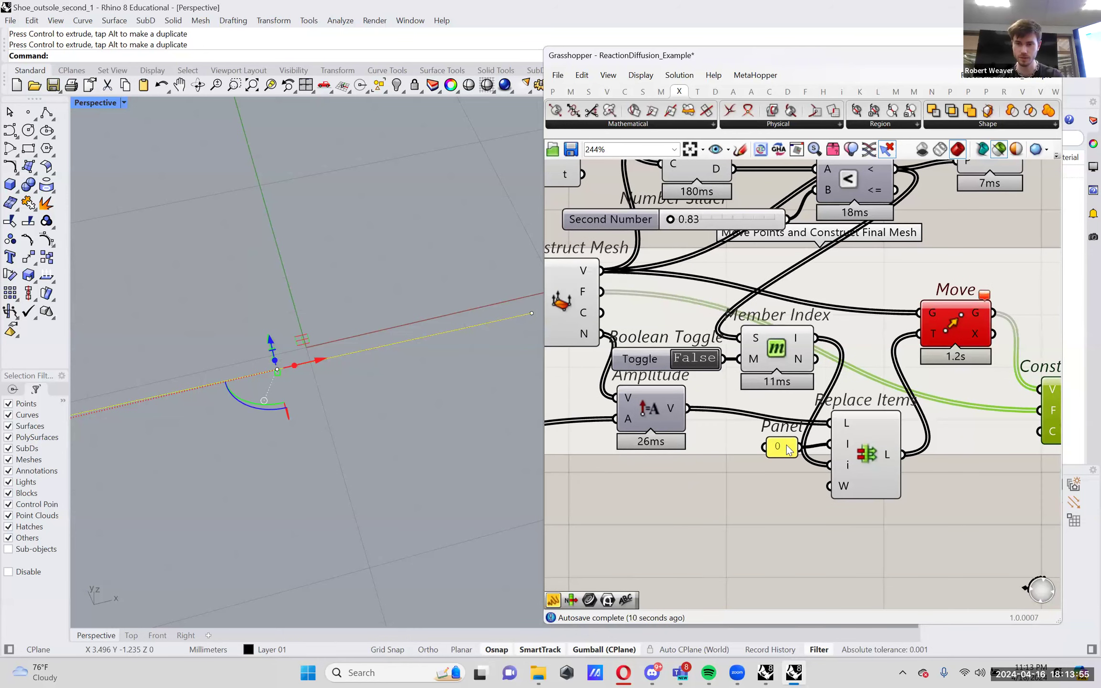
right_click_drag(744, 453, 764, 448)
left_click_drag(662, 409, 940, 329)
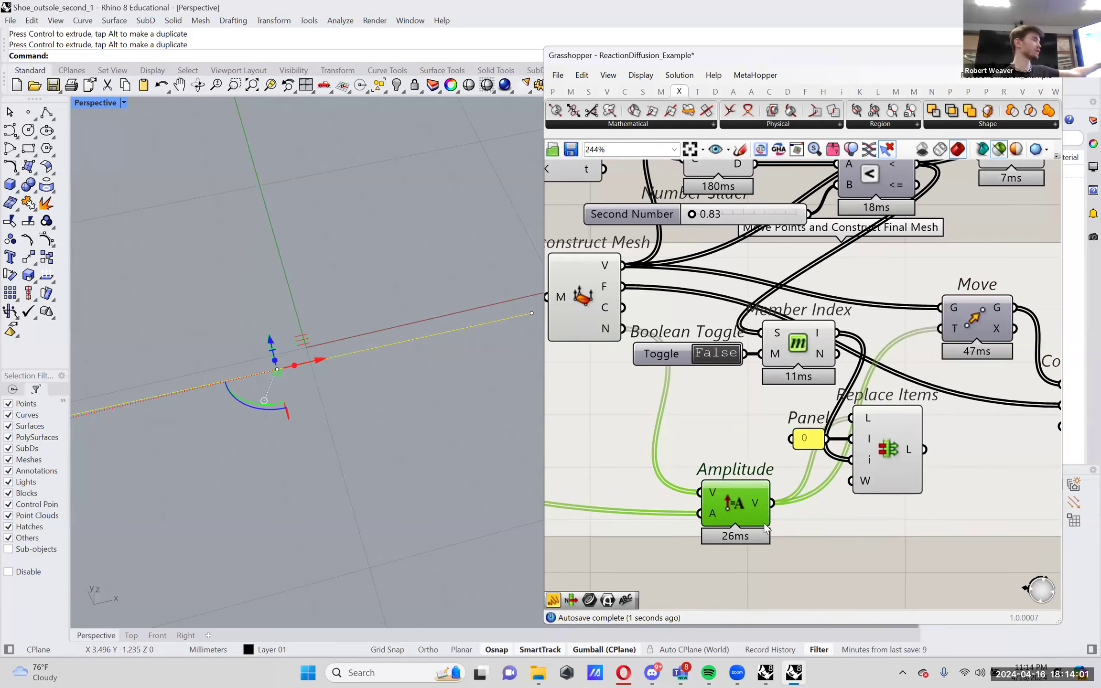
mouse_move(712, 512)
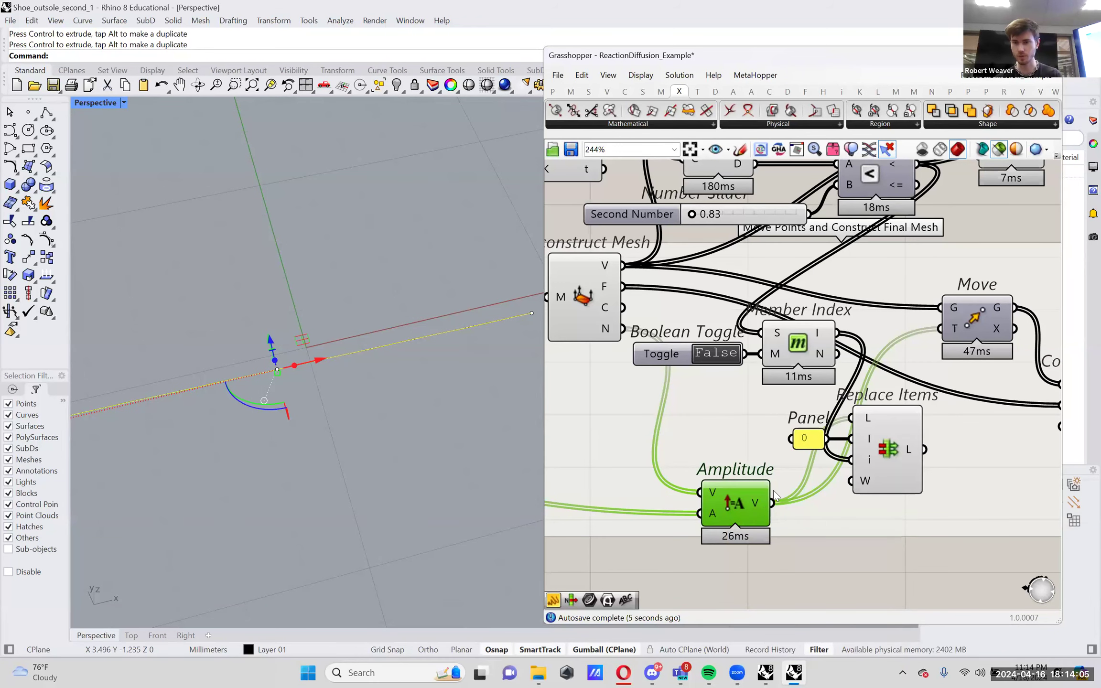
right_click_drag(820, 466, 724, 447)
right_click_drag(781, 423, 850, 433)
left_click_drag(740, 489, 946, 497)
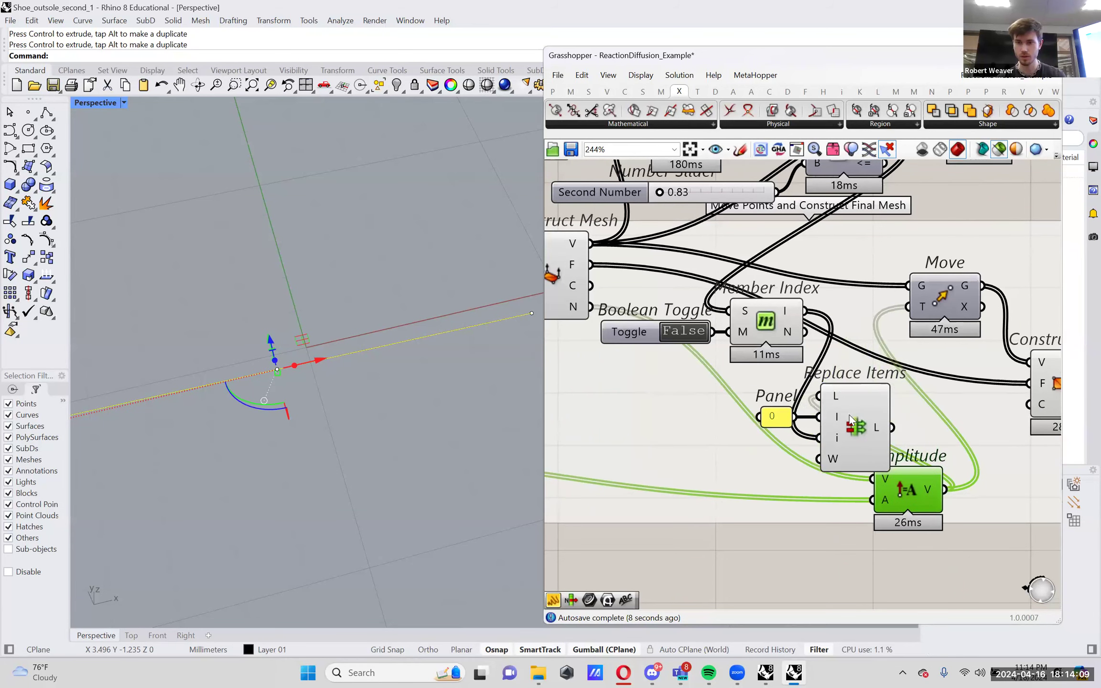
right_click_drag(763, 410, 794, 406)
- Insert a relay on the old wire and route Replace Items' output into Amplitude's A input
double_click(830, 497)
left_click_drag(830, 497, 787, 401)
left_click_drag(888, 416, 907, 494)
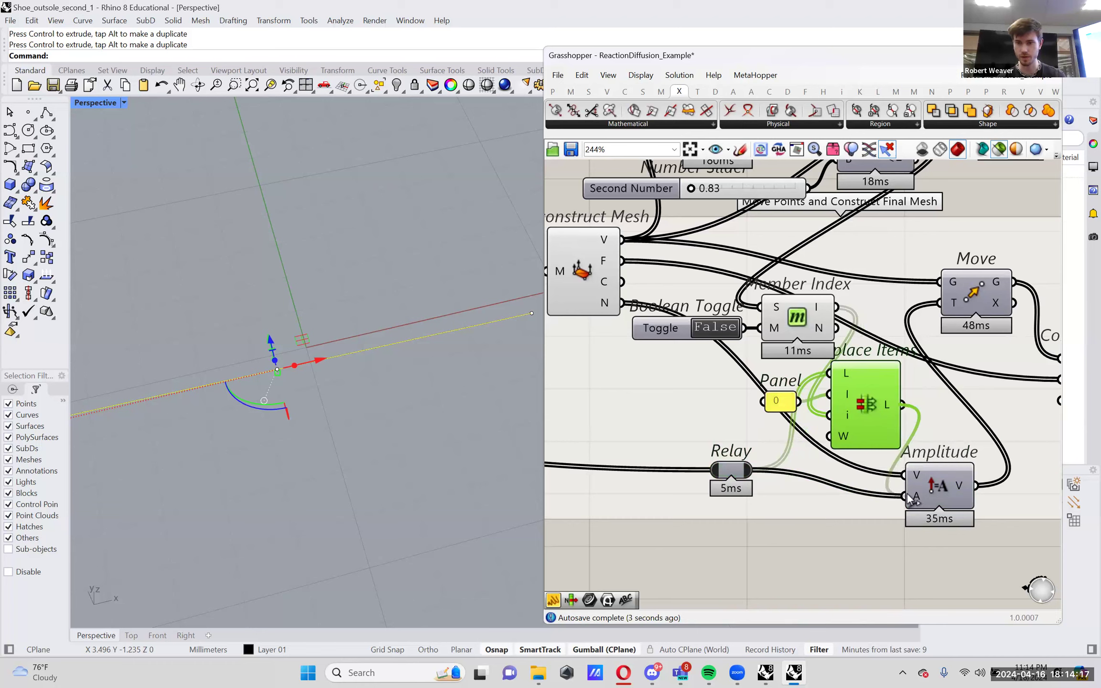
right_click_drag(949, 456, 844, 461)
left_click(843, 461)
left_click_drag(844, 461, 853, 386)
- Inspect the regenerated green outsole mesh from above and select the attractor curve
left_click(952, 402)
right_click_drag(334, 418, 368, 346)
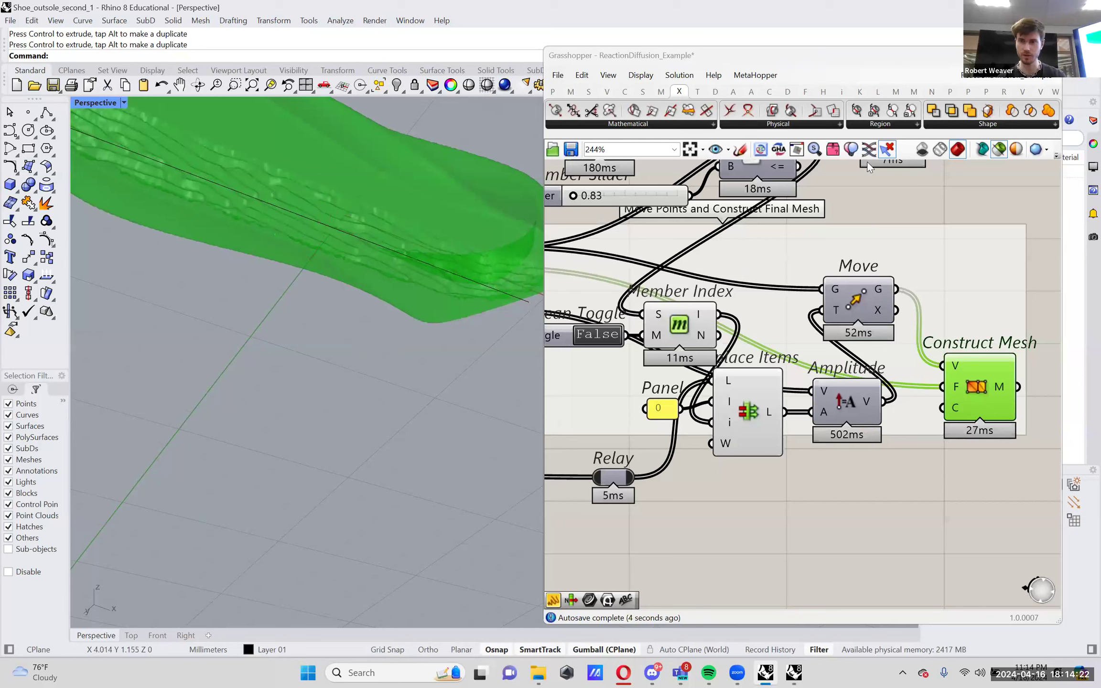
left_click(998, 154)
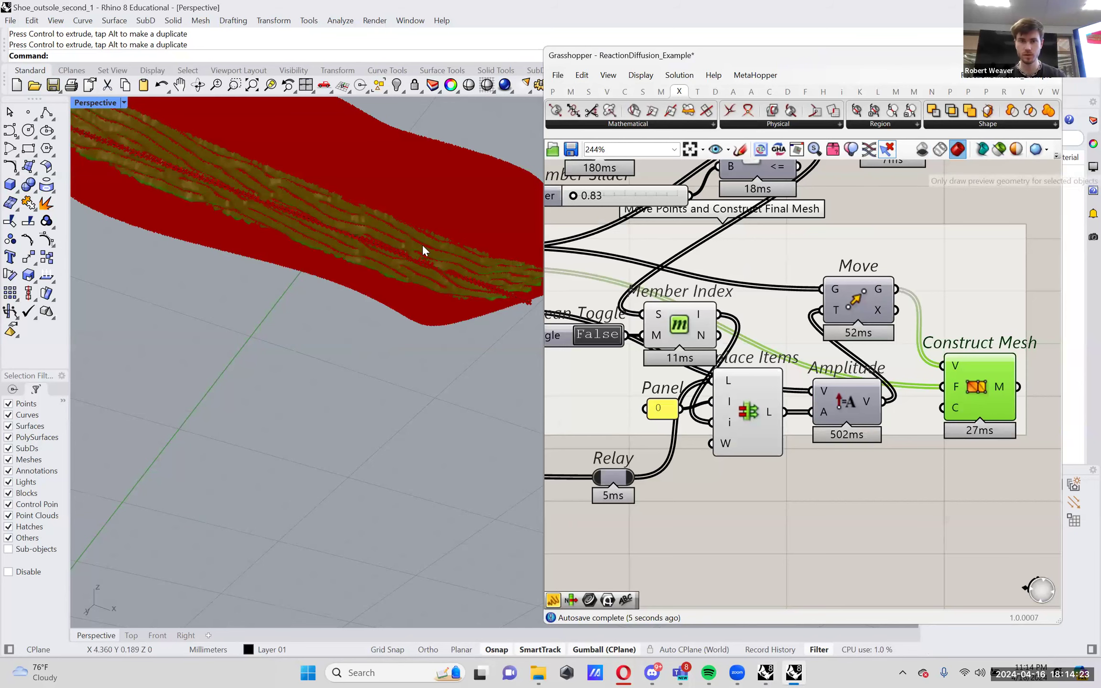
left_click(1000, 150)
right_click_drag(306, 315, 310, 285)
left_click(306, 304)
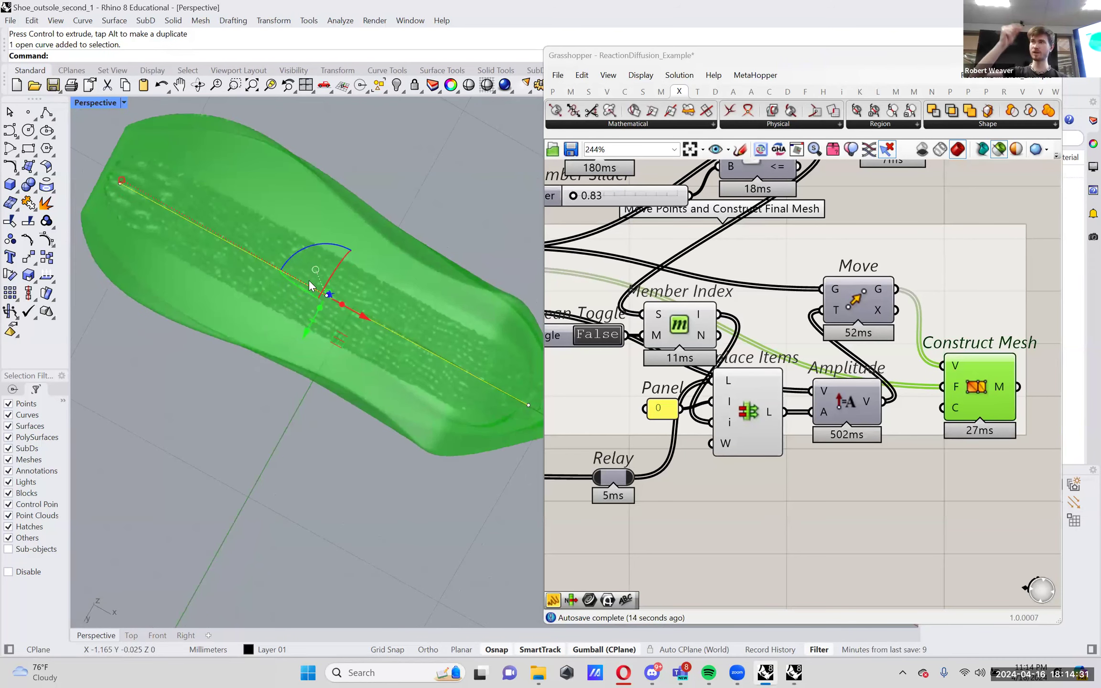
- Try Second Number values of 6.15 and 3.49 on the outsole mesh
right_click_drag(344, 225, 406, 308)
right_click_drag(770, 300, 827, 379)
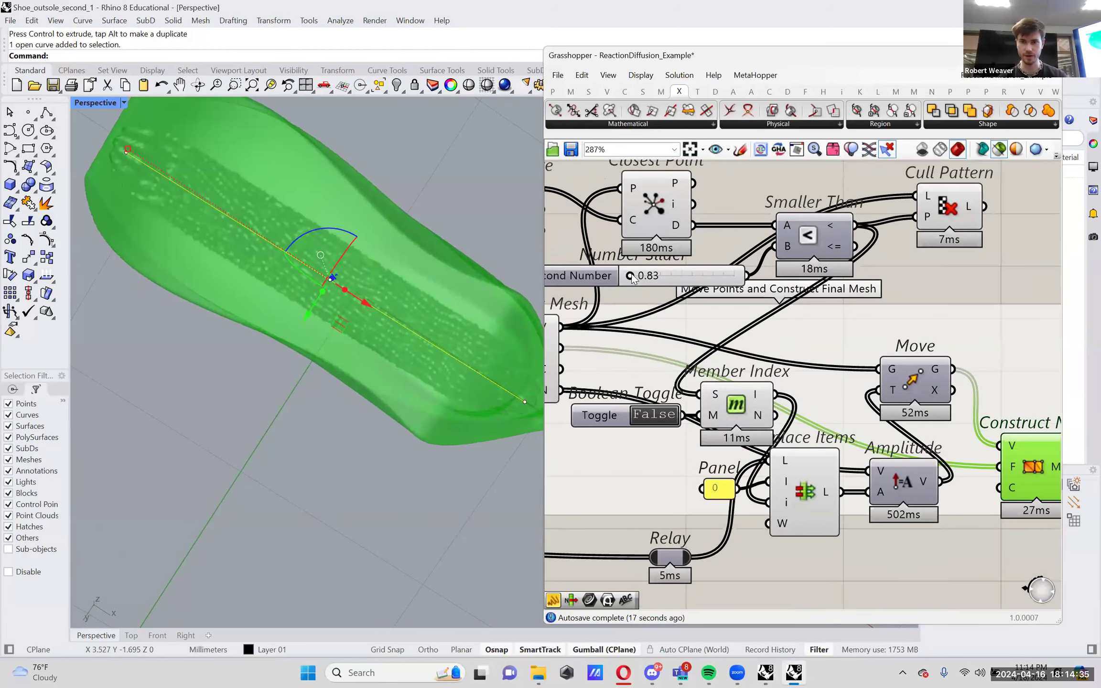
scroll(631, 278, "up", 1)
left_click_drag(629, 279, 624, 280)
right_click_drag(385, 210, 351, 341)
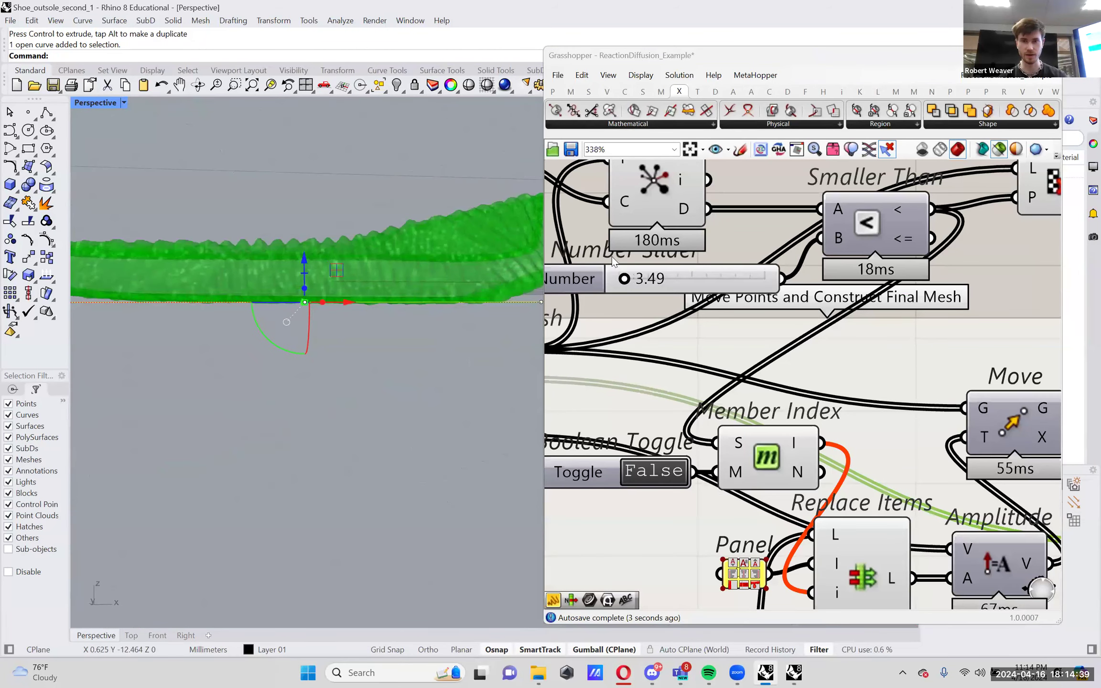
scroll(698, 282, "up", 1)
- Raise the Second Number slider's maximum to 10 and commit the range
right_click(698, 282)
mouse_move(755, 358)
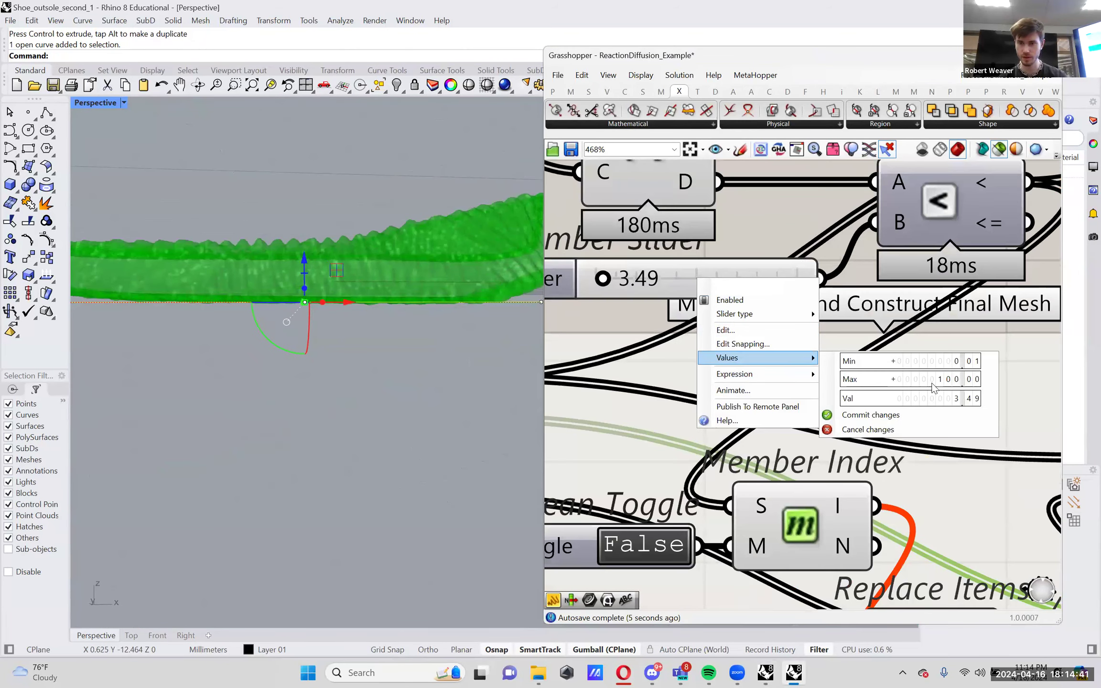
left_click(936, 382)
type("100")
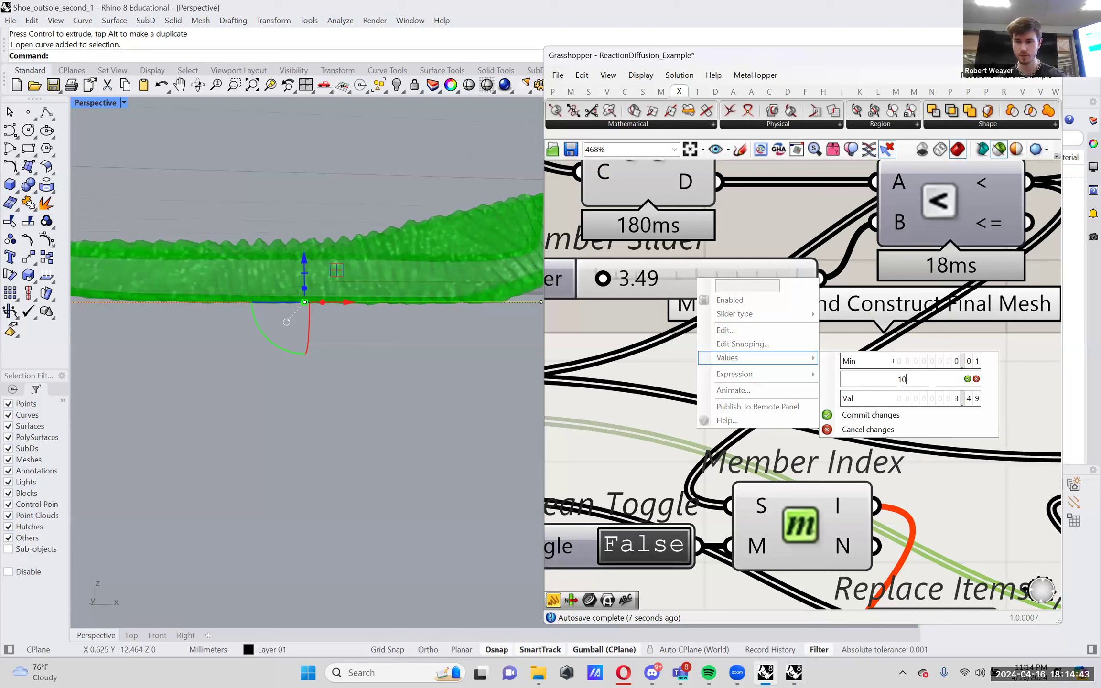
key("Return")
left_click(863, 415)
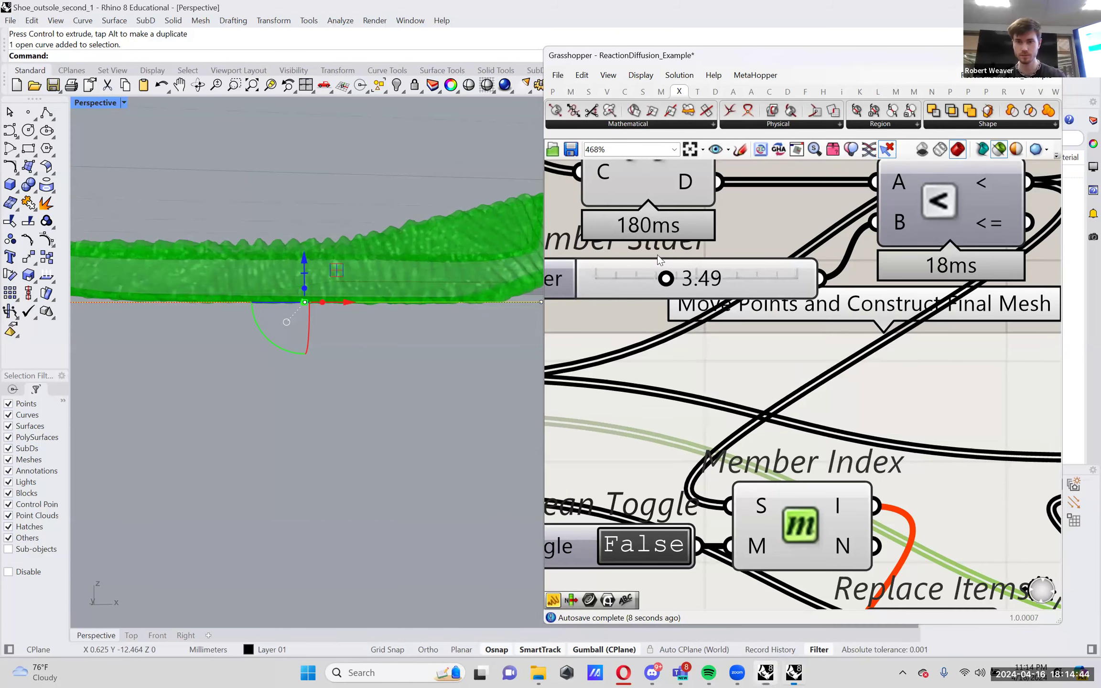
- Set Second Number to 2.00 and view the outsole in near plan view
left_click(639, 281)
left_click_drag(637, 282, 632, 281)
right_click_drag(311, 115, 356, 140)
right_click_drag(385, 184, 375, 325)
scroll(860, 293, "down", 5)
right_click_drag(988, 456, 809, 428)
scroll(810, 428, "down", 2)
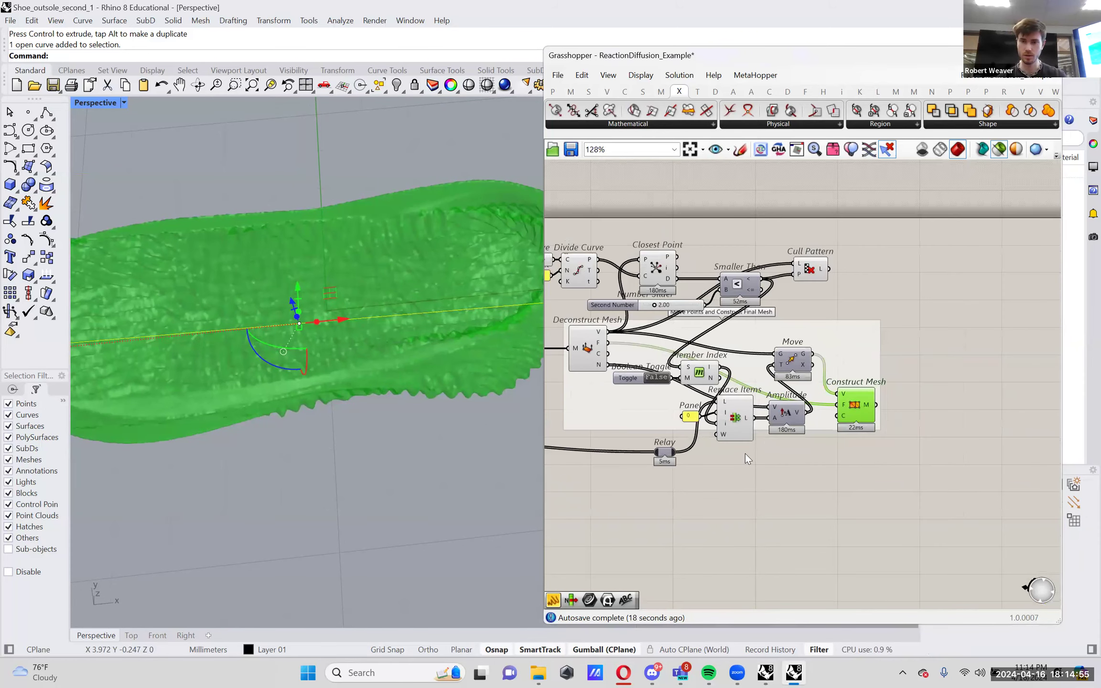
- Rearrange the Relay, Amplitude, Move and Construct Mesh components, then shift the mesh group up and right
left_click_drag(665, 454, 583, 409)
left_click_drag(792, 420, 790, 479)
left_click_drag(796, 363, 809, 380)
left_click_drag(851, 409, 937, 400)
left_click_drag(811, 391, 854, 435)
left_click_drag(941, 400, 944, 386)
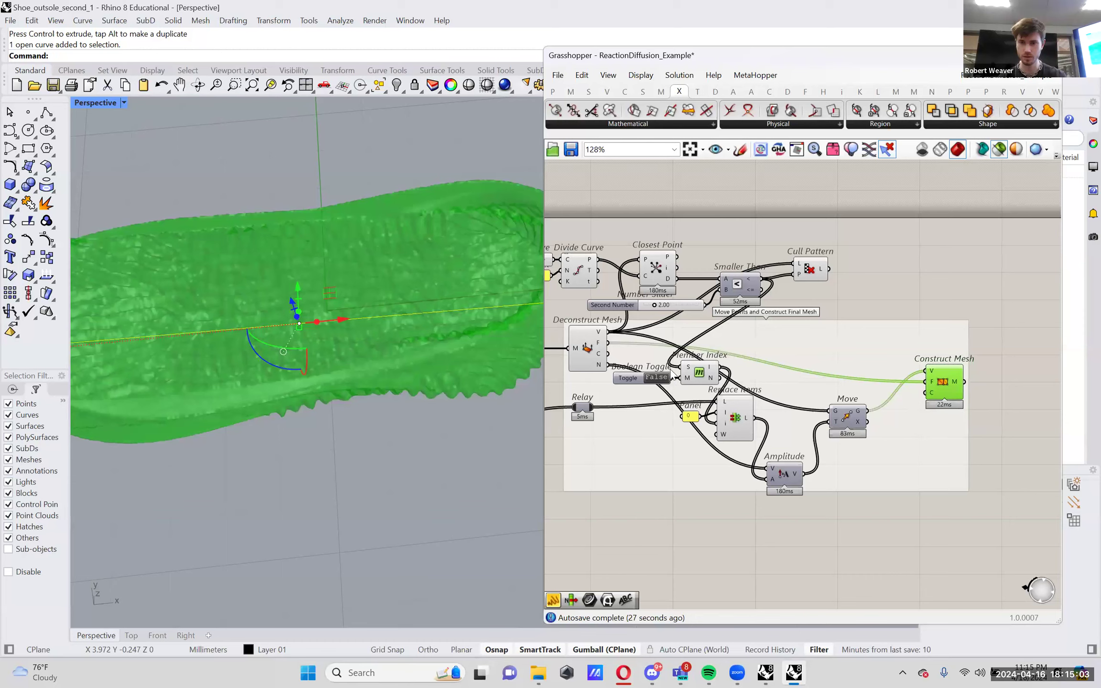
right_click_drag(779, 311, 863, 315)
right_click_drag(826, 366, 774, 347)
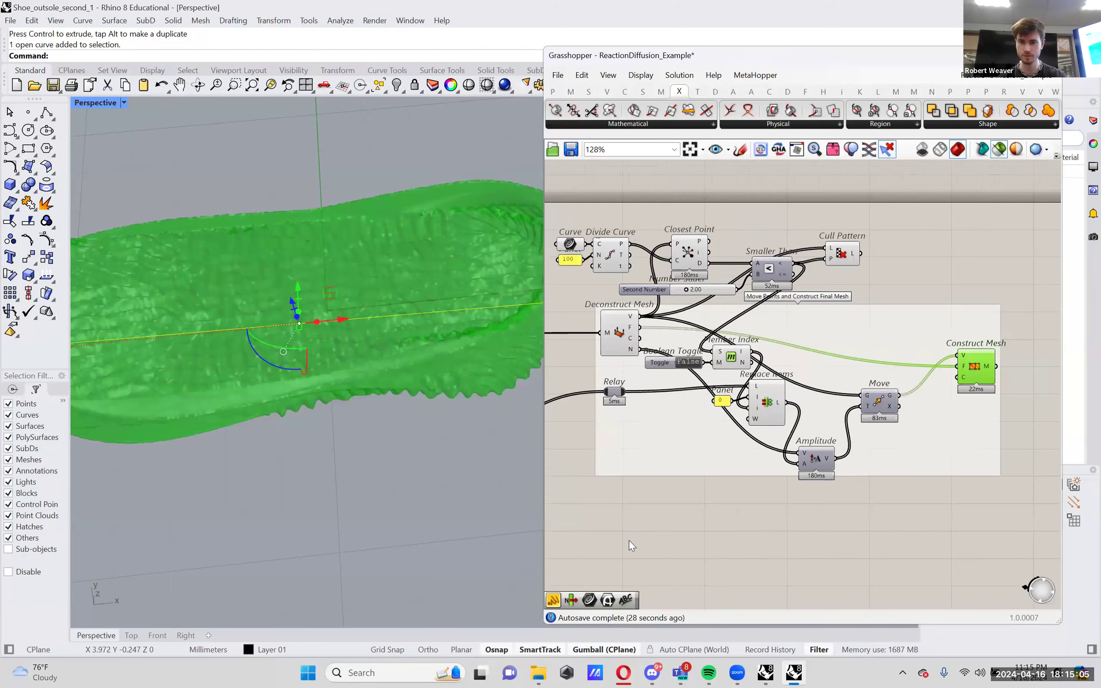
left_click_drag(628, 540, 1013, 316)
left_click_drag(700, 362, 838, 344)
- Delete Cull Pattern and group the attractor components from Curve through Smaller Than
left_click(845, 258)
key("Delete")
right_click_drag(797, 298, 859, 292)
left_click_drag(857, 293, 588, 189)
left_click_drag(751, 254, 802, 249)
right_click(874, 201)
left_click(899, 295)
left_click(956, 241)
right_click_drag(955, 242, 822, 232)
scroll(822, 232, "down", 2)
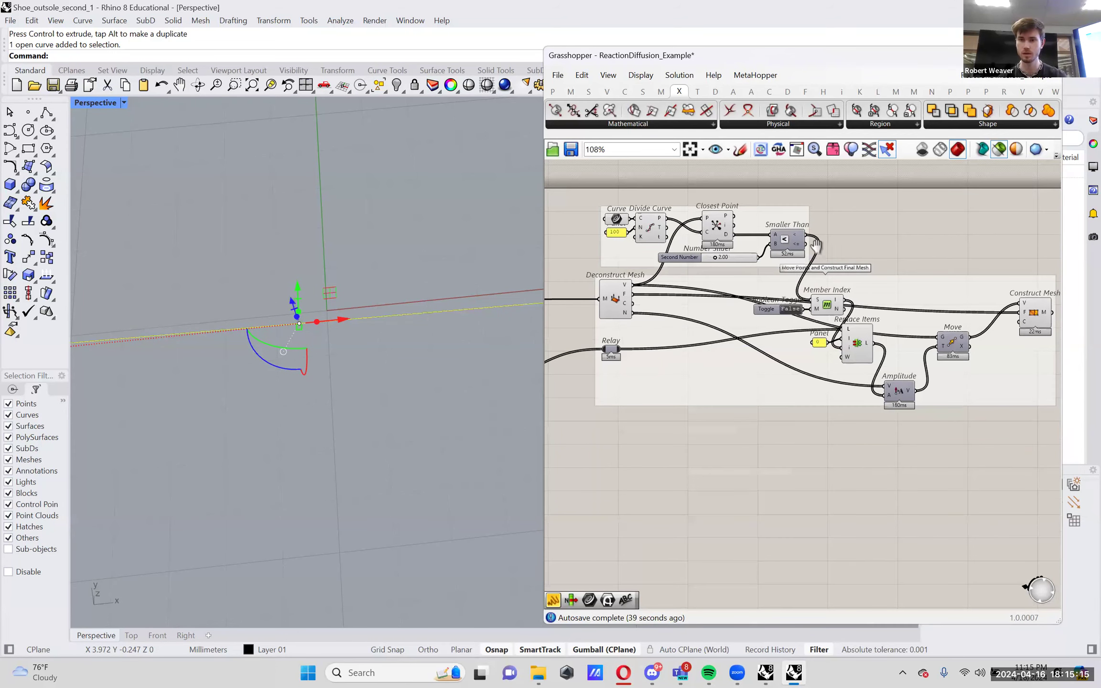
- Name the new group 'Attractor Curve' and move Construct Mesh upward
double_click(643, 184)
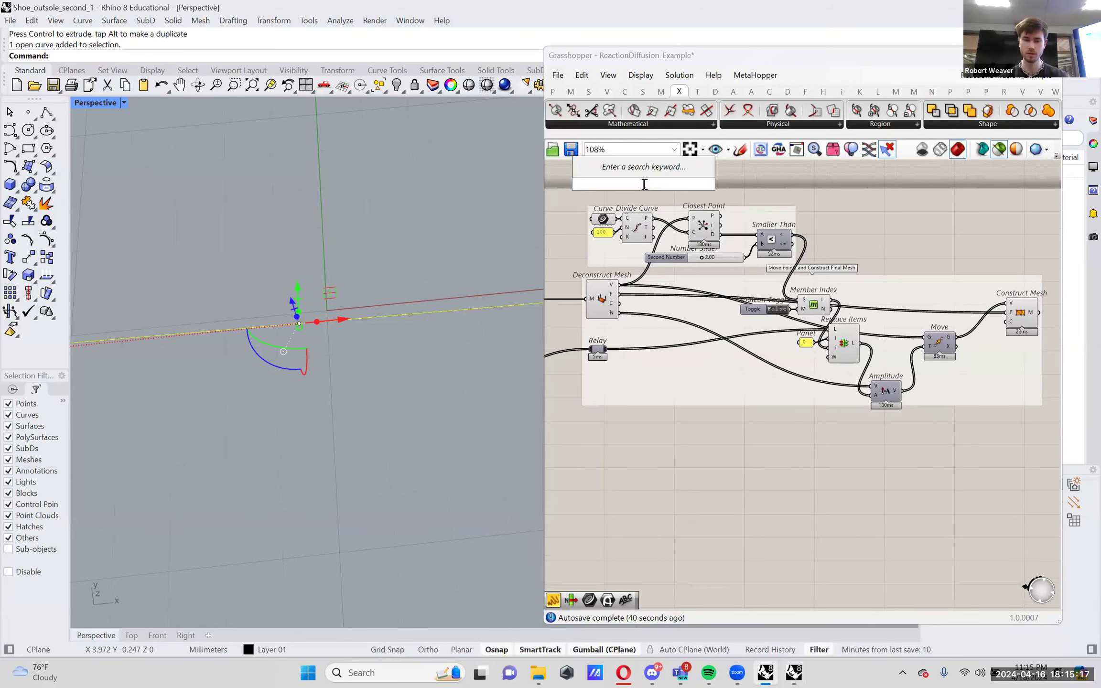
right_click(735, 211)
type("Attractor Curve")
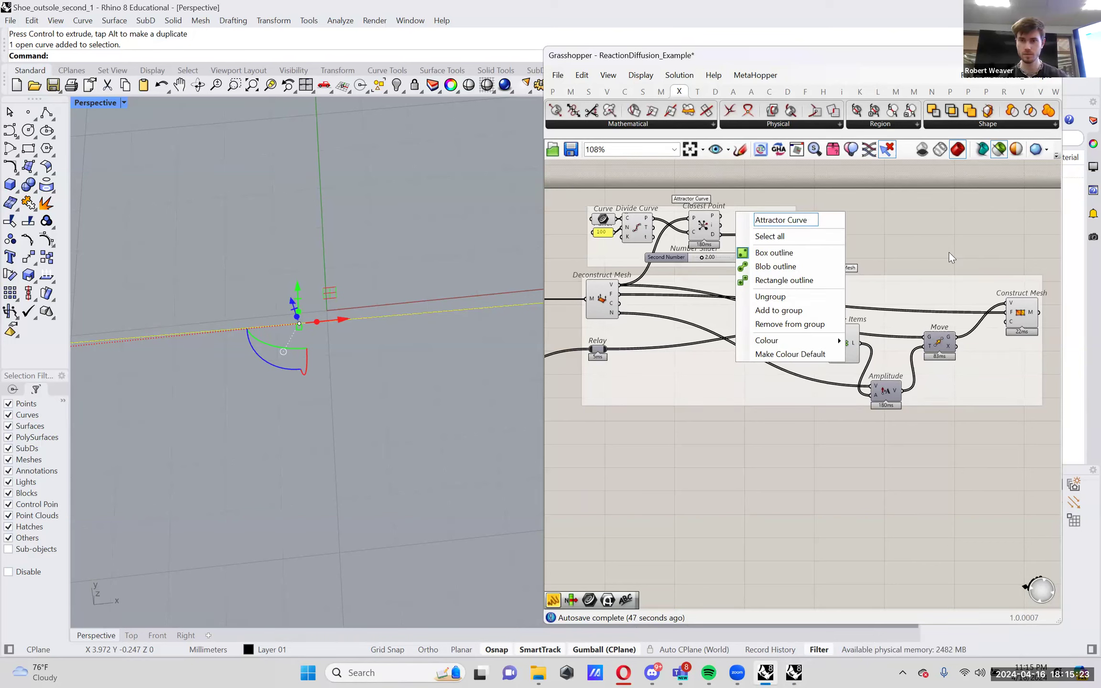
left_click(949, 252)
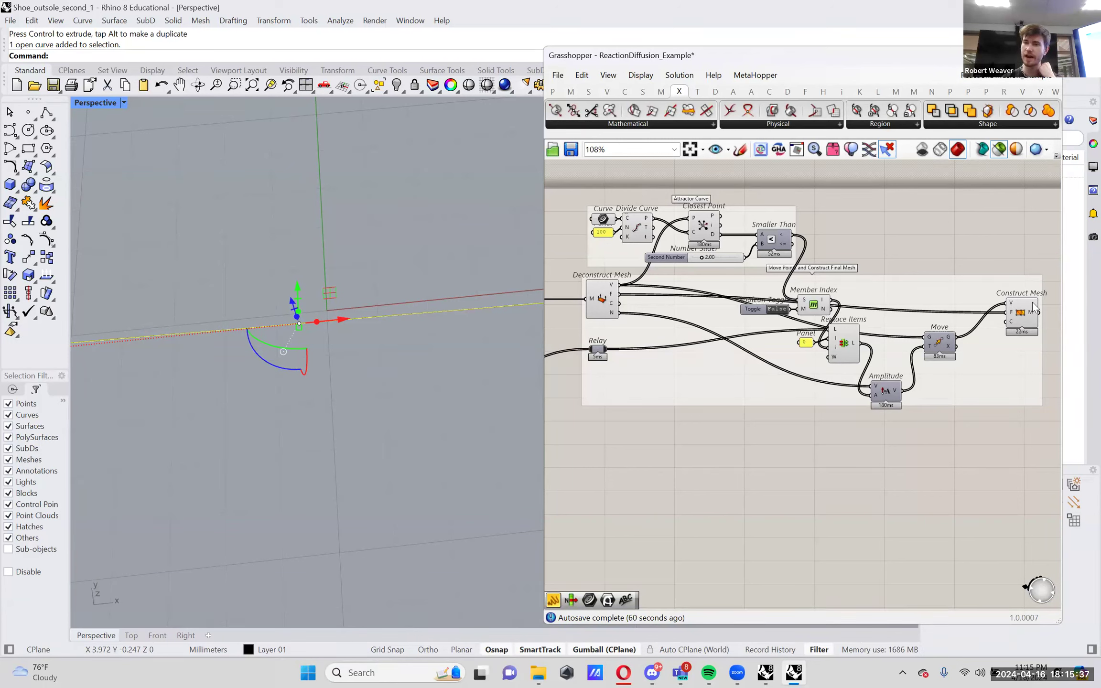
mouse_move(1034, 312)
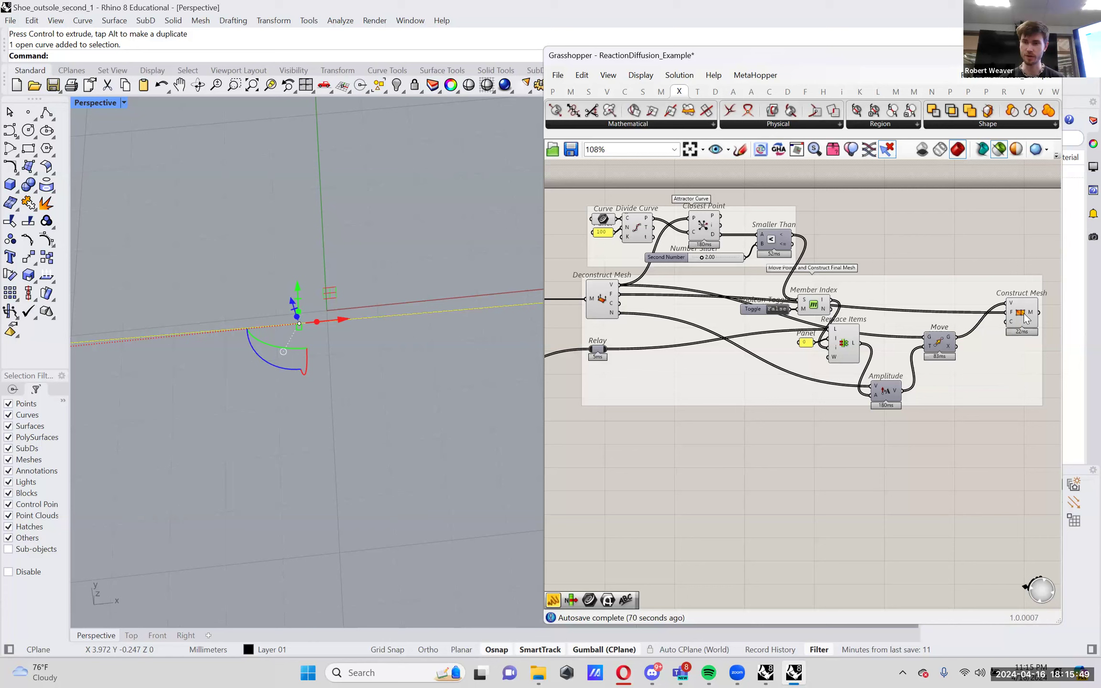
left_click_drag(1025, 317, 1028, 285)
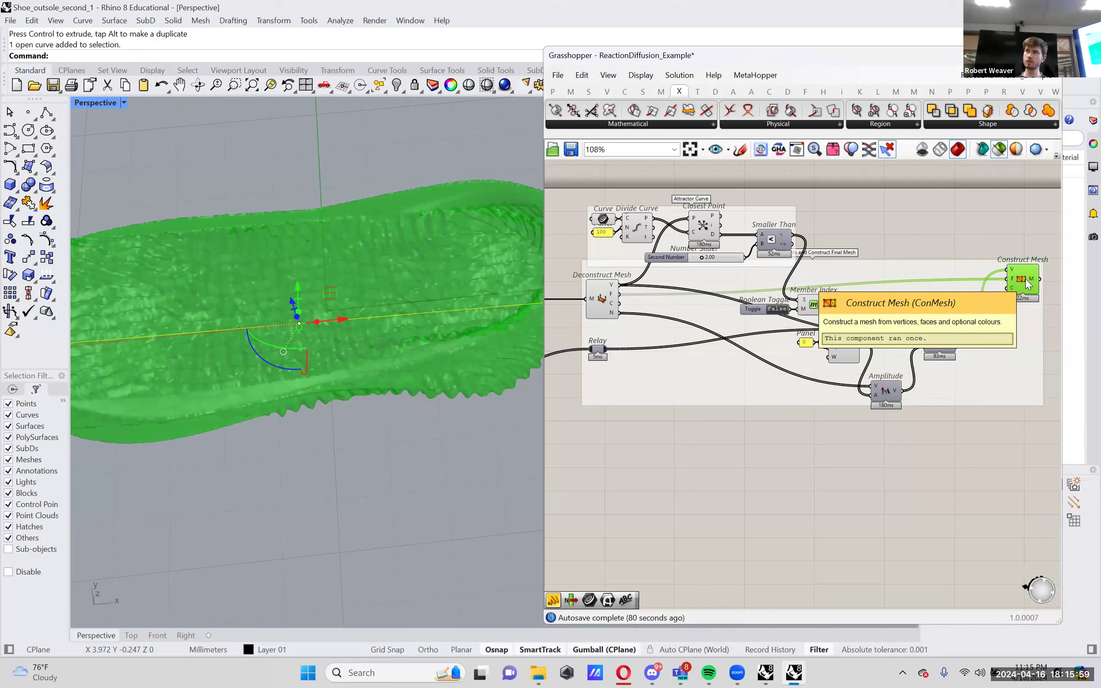
- Internalise the attractor Curve parameter's data into the definition
left_click_drag(763, 213, 760, 199)
left_click(871, 205)
right_click_drag(892, 216, 911, 220)
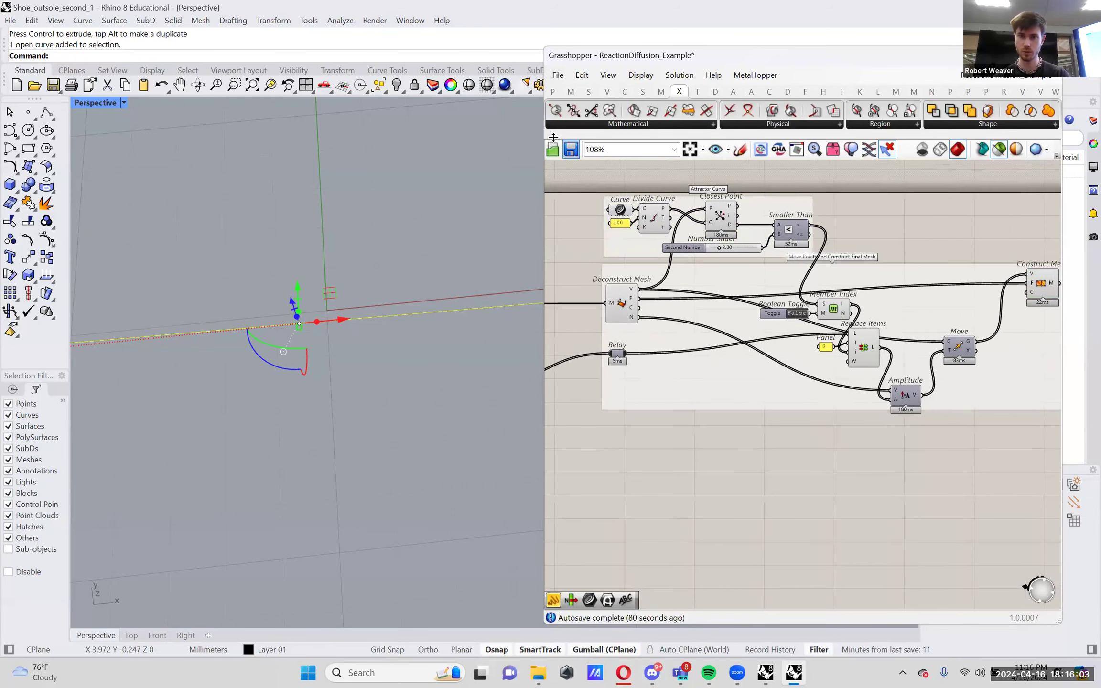
right_click_drag(615, 210, 927, 245)
right_click(918, 248)
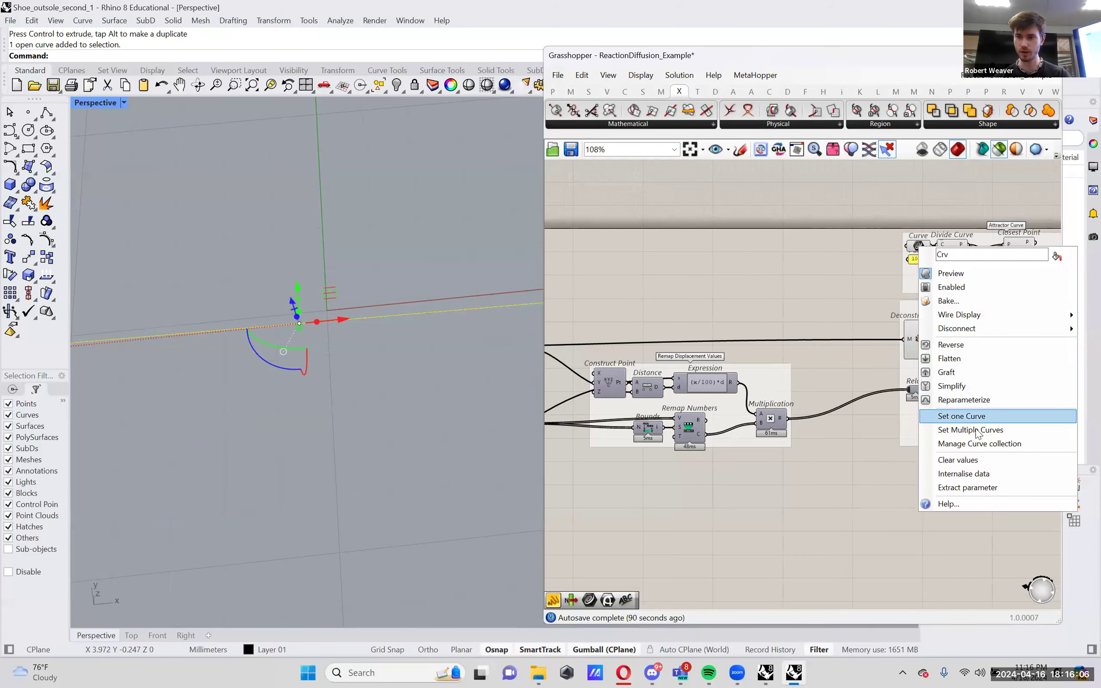
left_click(975, 475)
- Internalise the input Mesh parameter's data as well
scroll(655, 333, "down", 5)
right_click_drag(655, 333, 831, 356)
scroll(822, 356, "up", 8)
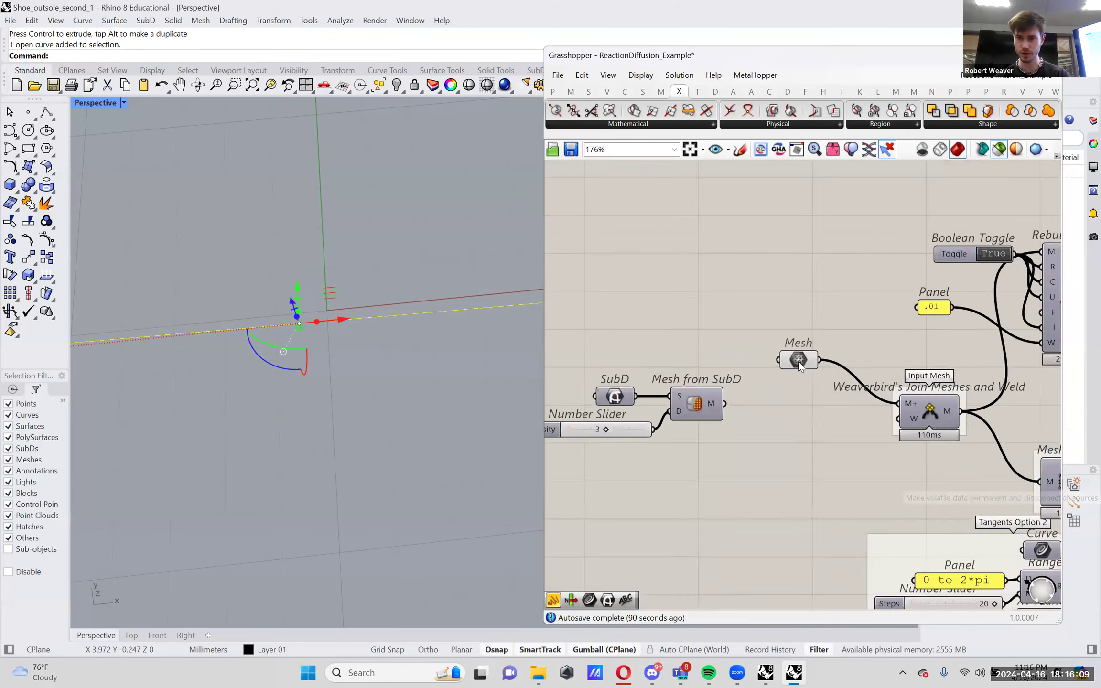
right_click(802, 363)
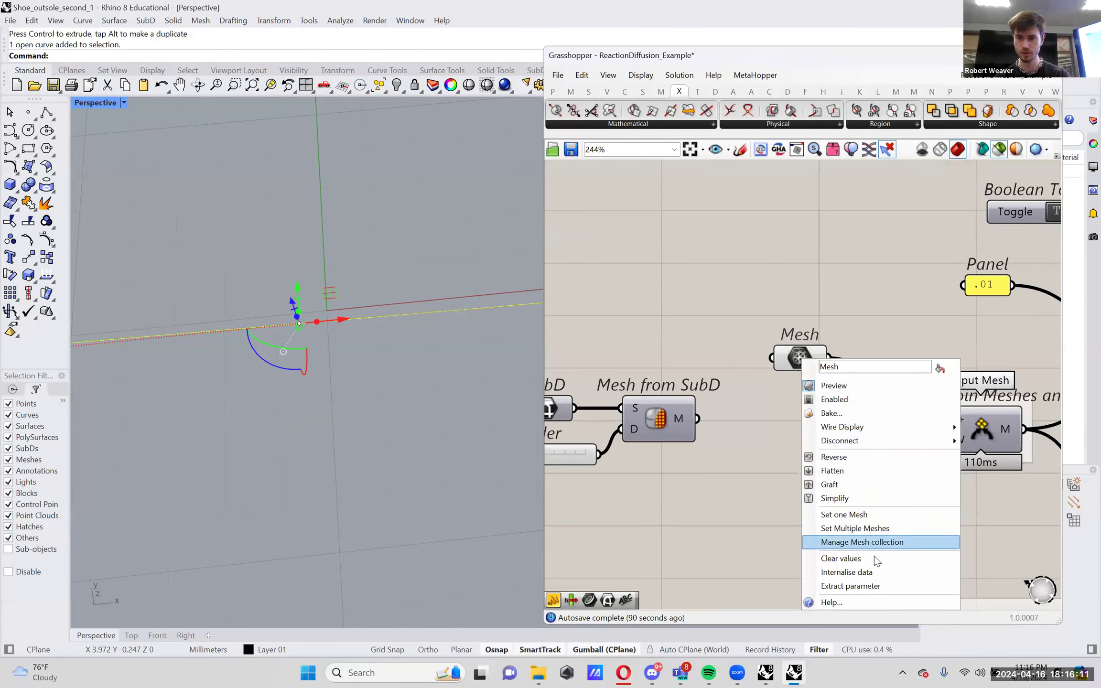
left_click(860, 570)
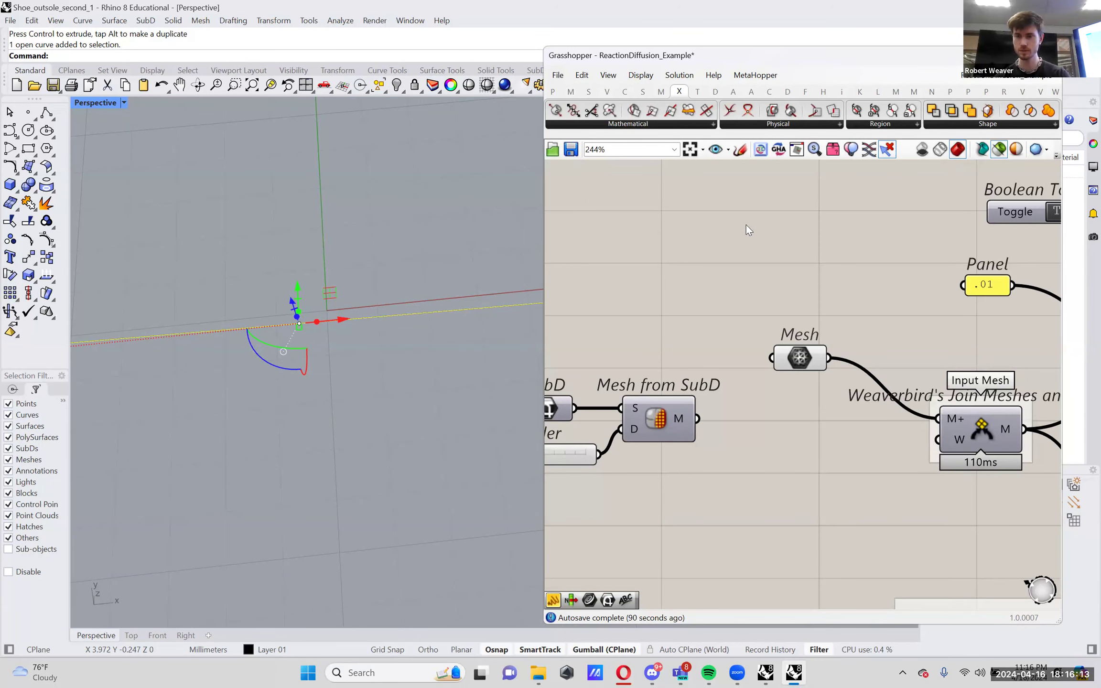
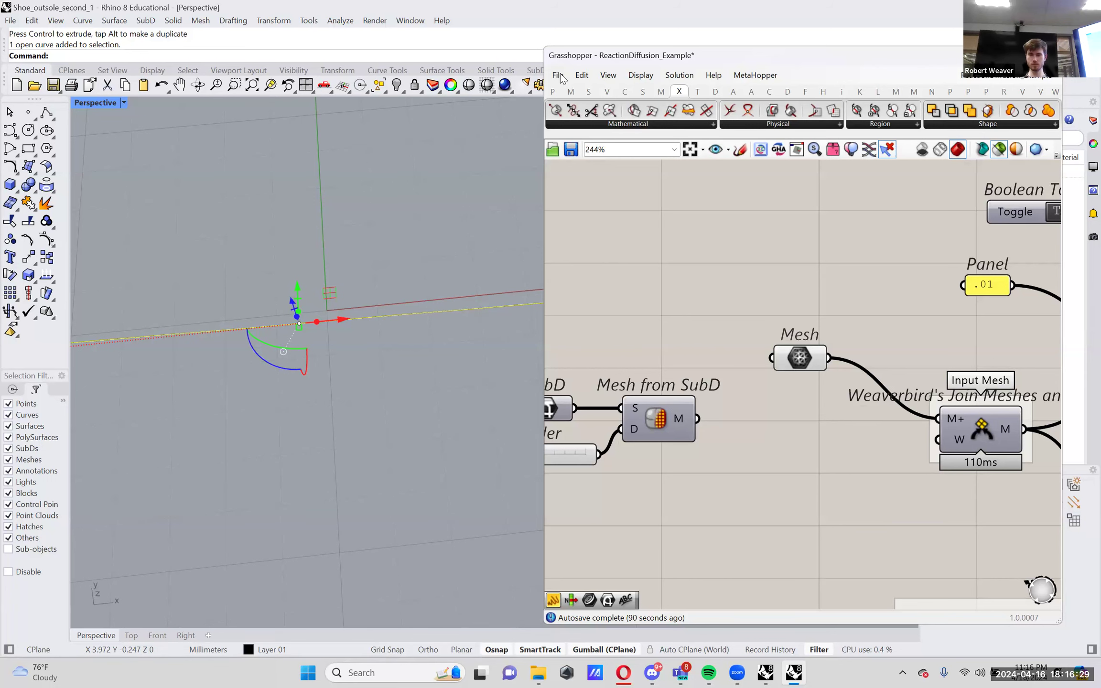
- Save the definition under the new name ReactionDiffusion_Example_41624.gh
left_click(558, 75)
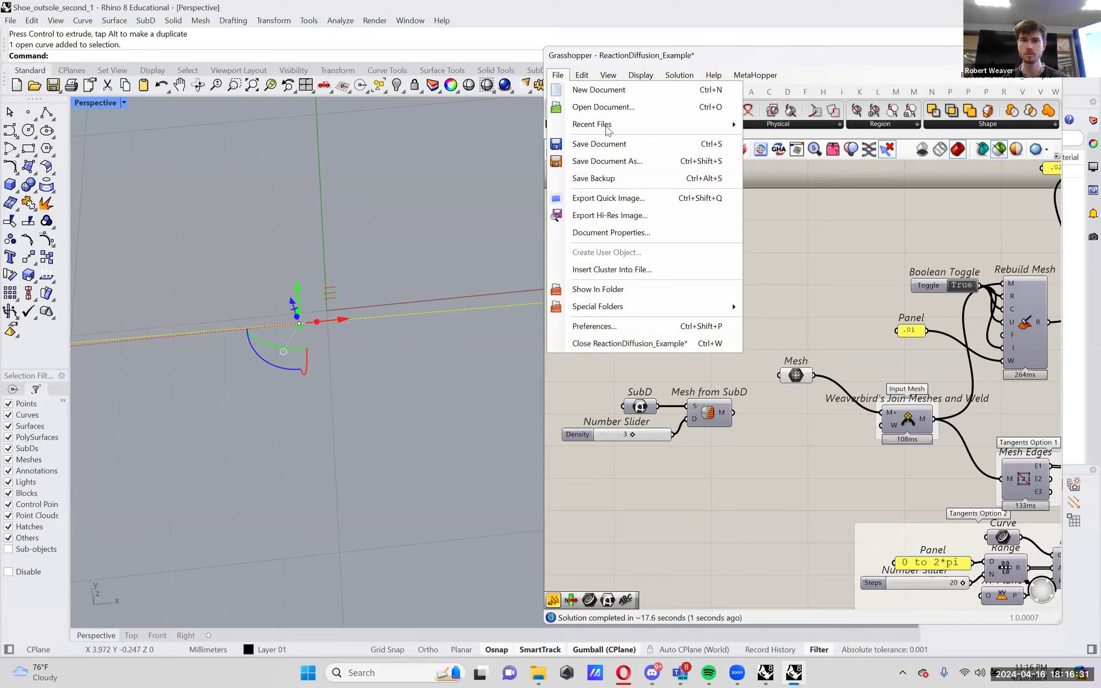
left_click(622, 161)
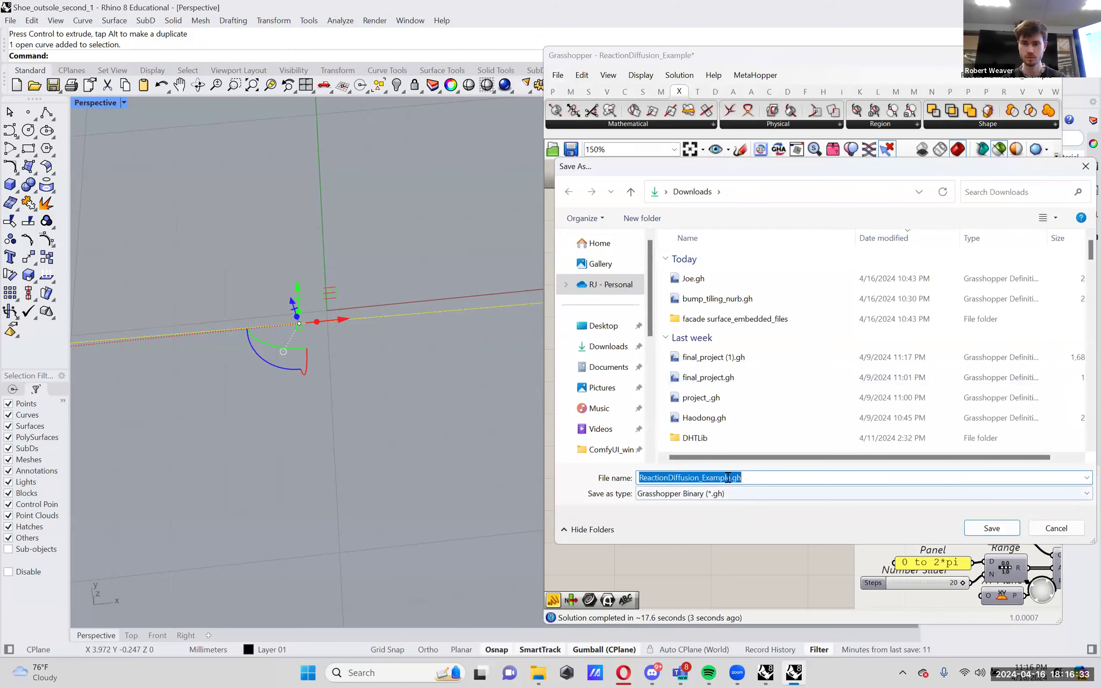
left_click(730, 477)
type("_41624")
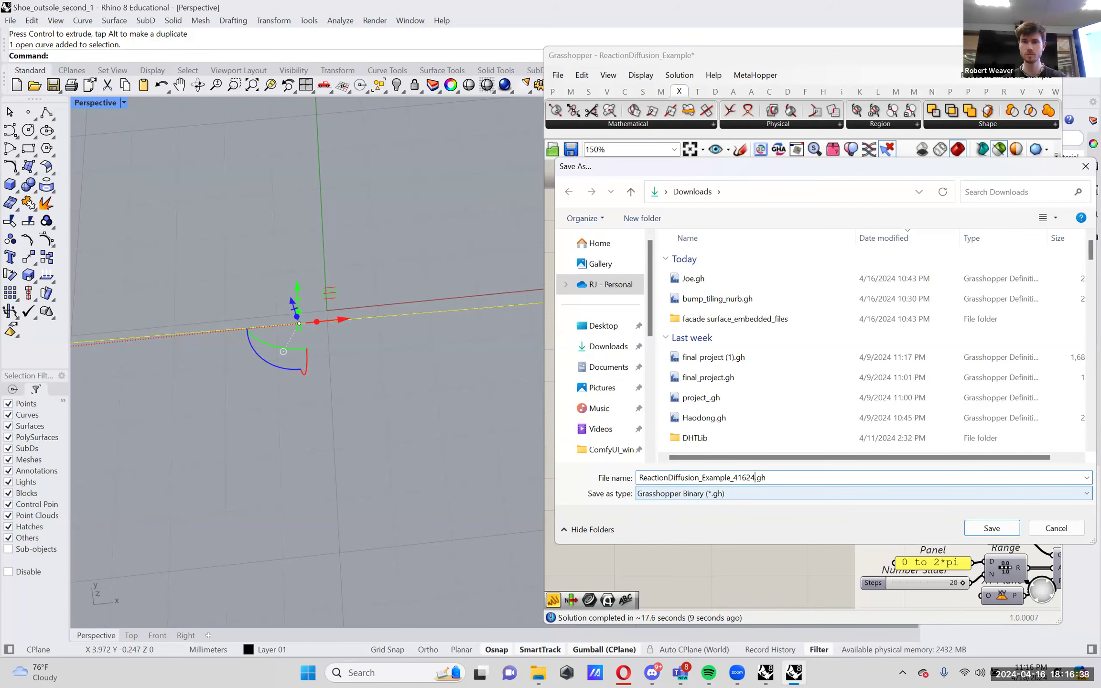
key("Return")
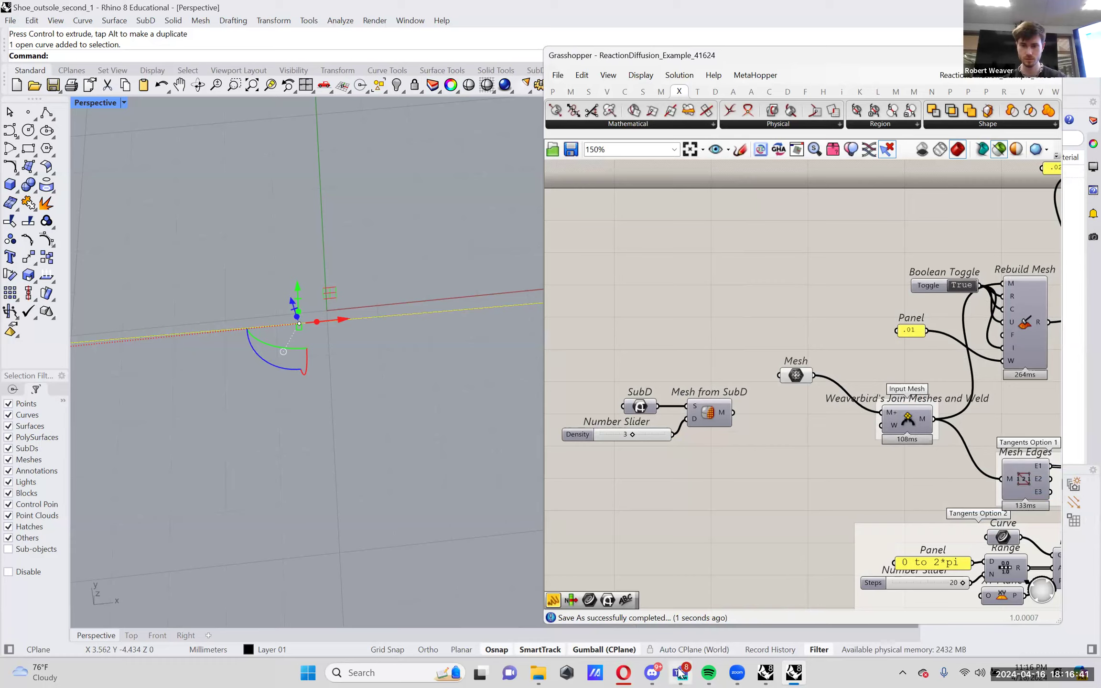
- Post ReactionDiffusion_Example_41624.gh to the class #file-sharing channel in Discord
left_click(658, 670)
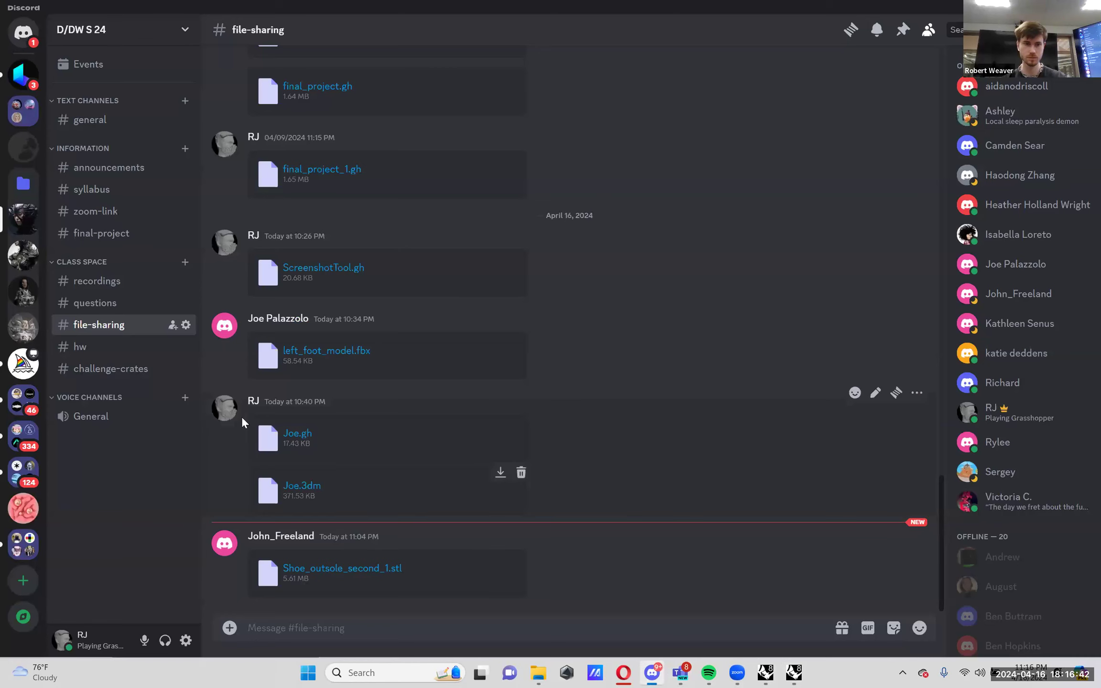
double_click(229, 628)
double_click(267, 127)
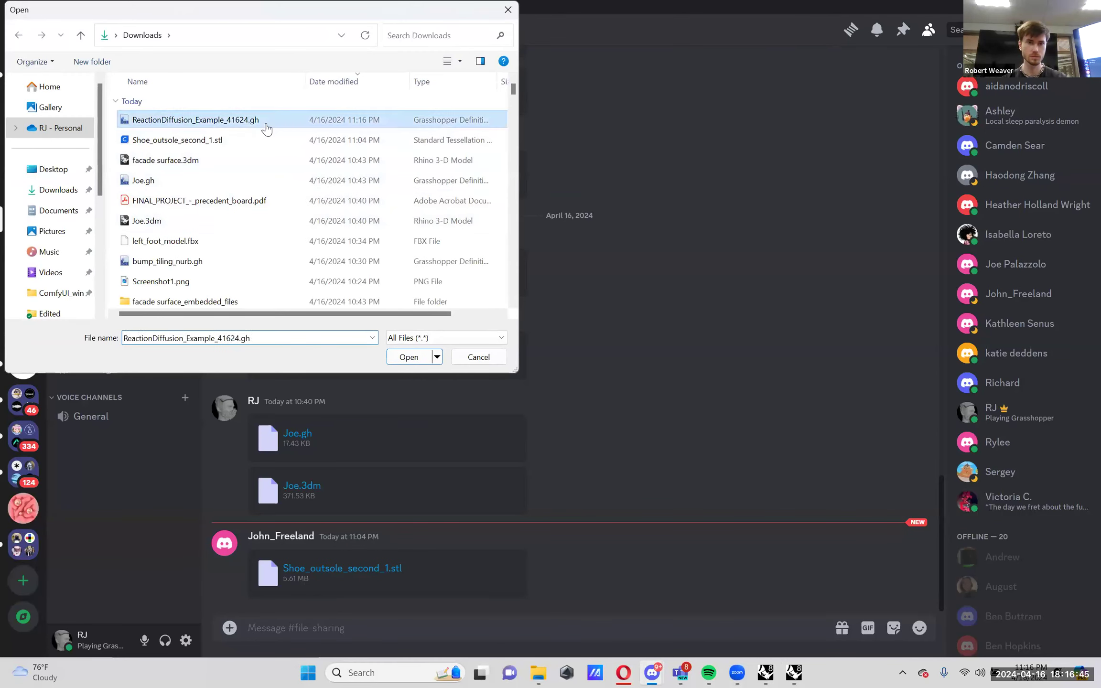
key("Return")
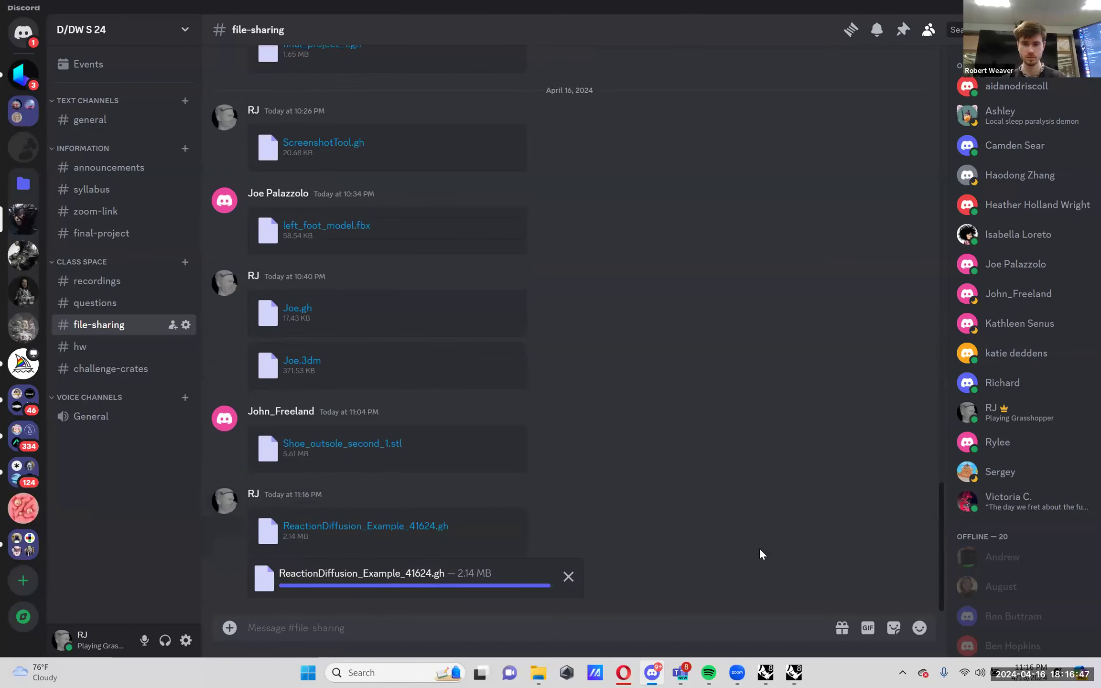
left_click(793, 671)
- Bake the ShrinkWrap component's shoe mesh into Rhino, accepting the default bake settings
scroll(791, 463, "down", 1)
left_click(443, 276)
scroll(378, 341, "down", 6)
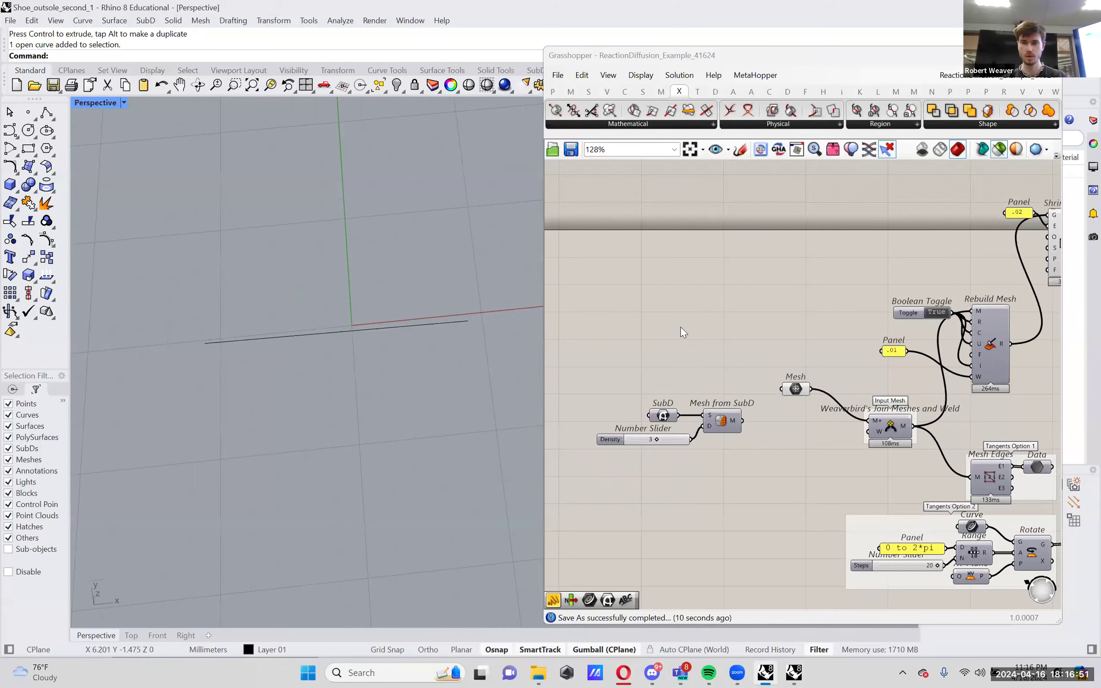
scroll(680, 327, "down", 2)
right_click_drag(1026, 364, 861, 369)
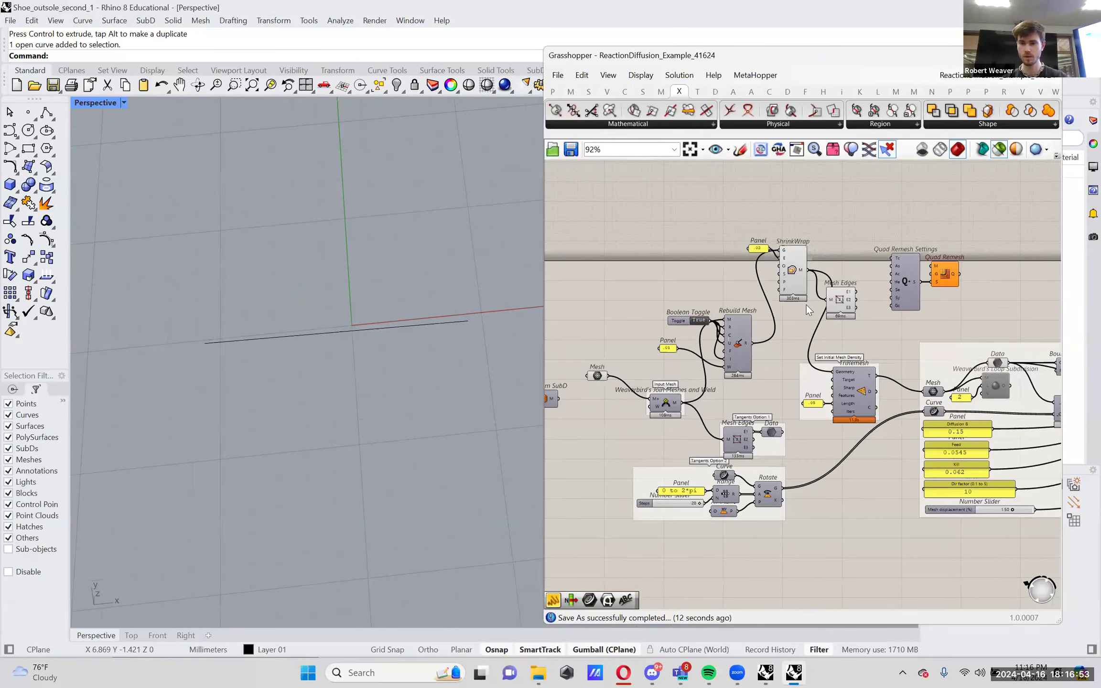
scroll(806, 305, "up", 3)
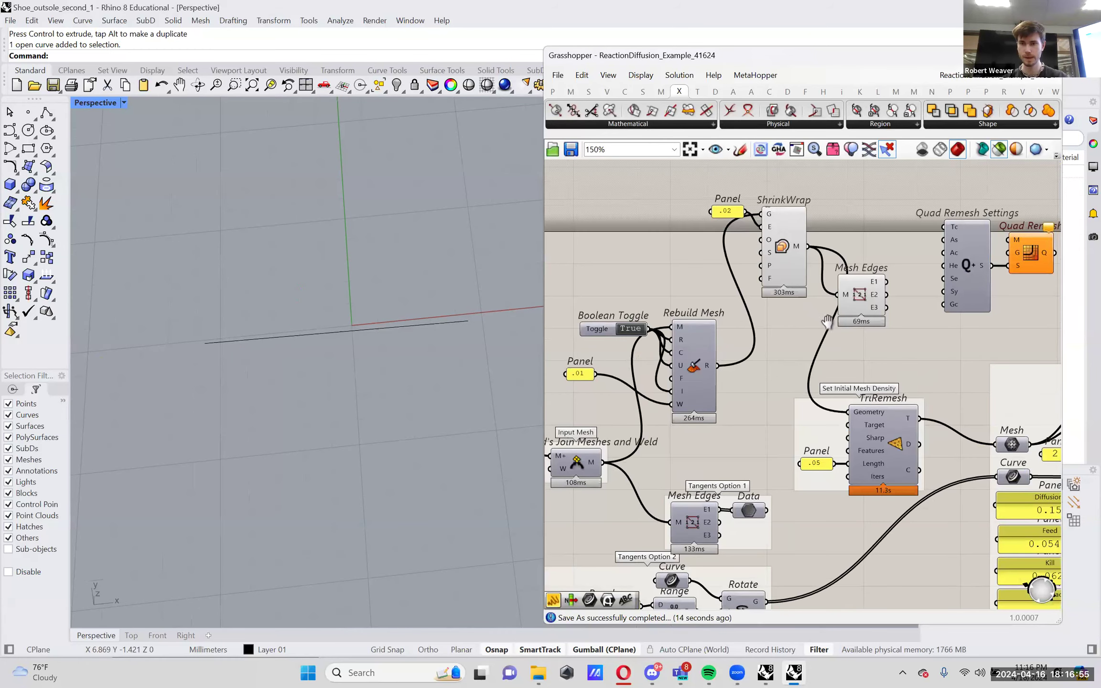
left_click(798, 265)
right_click(798, 265)
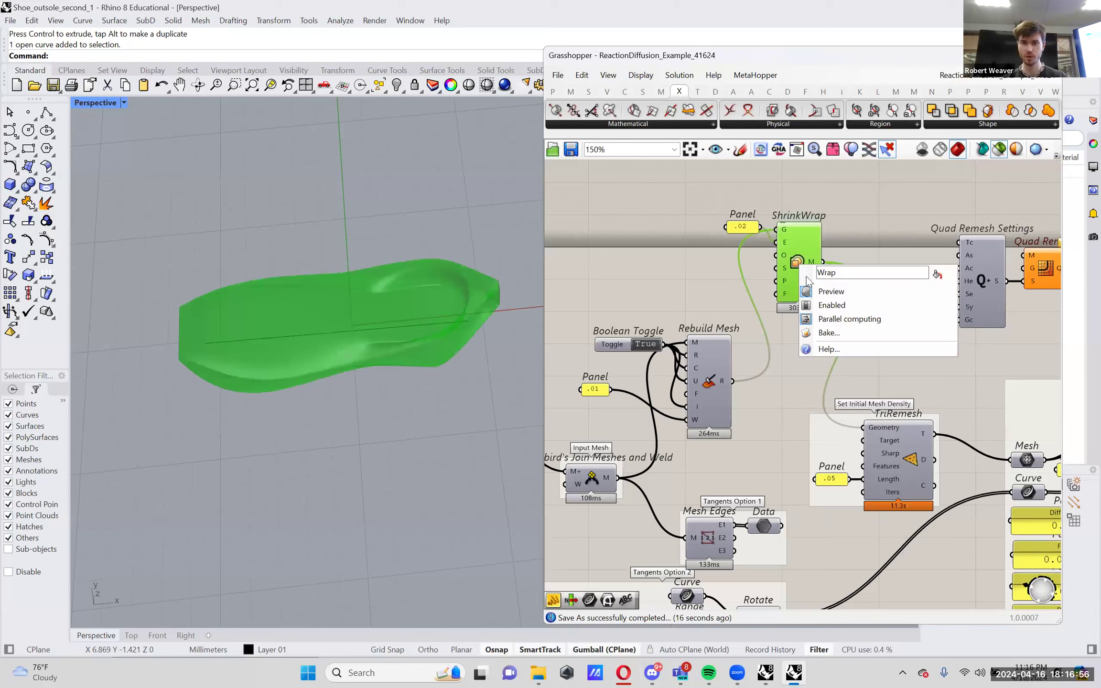
left_click(830, 334)
left_click(841, 482)
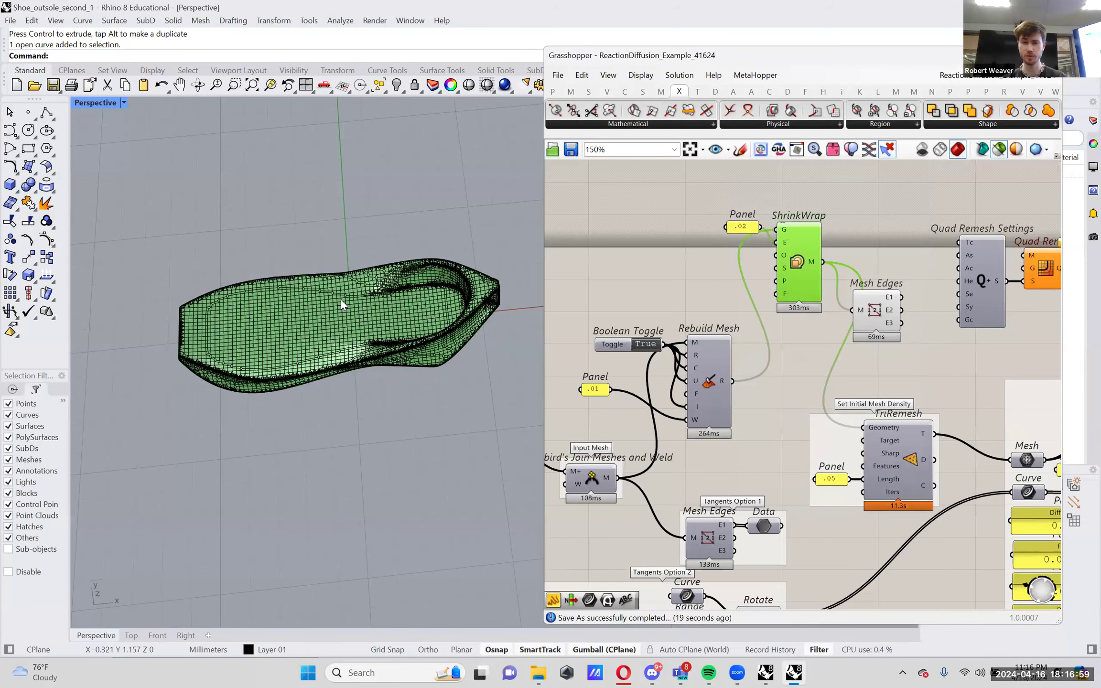
- Orbit and zoom the Perspective view to inspect the baked shoe mesh's heel
left_click(341, 299)
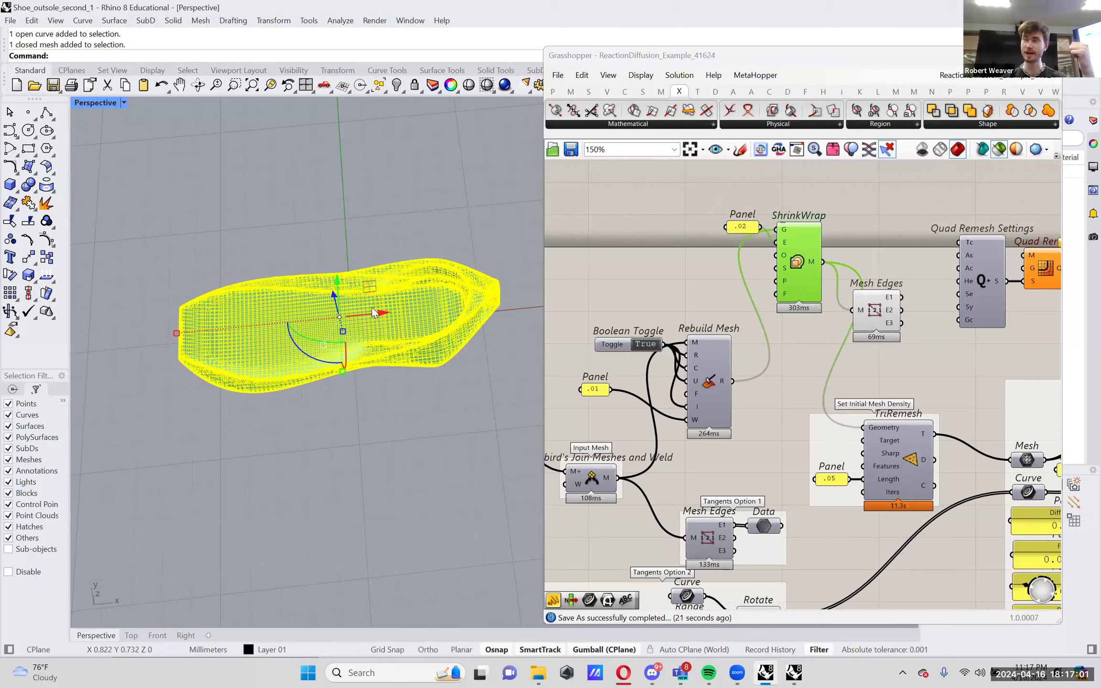
right_click_drag(384, 325, 392, 278)
scroll(392, 279, "up", 2)
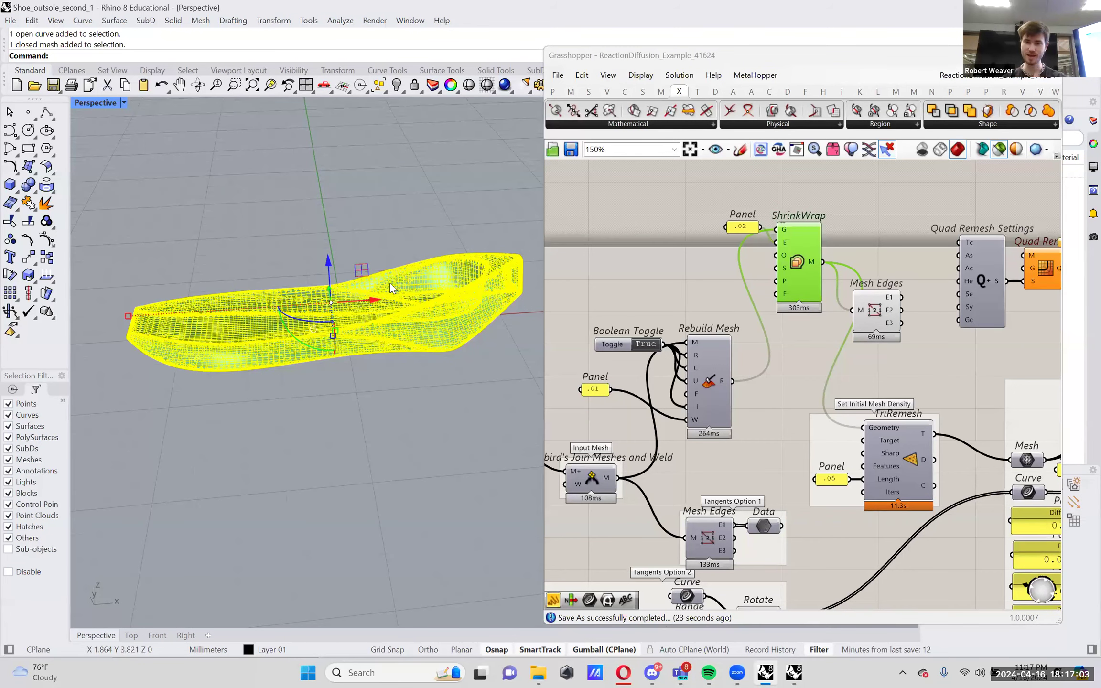
scroll(386, 291, "up", 1)
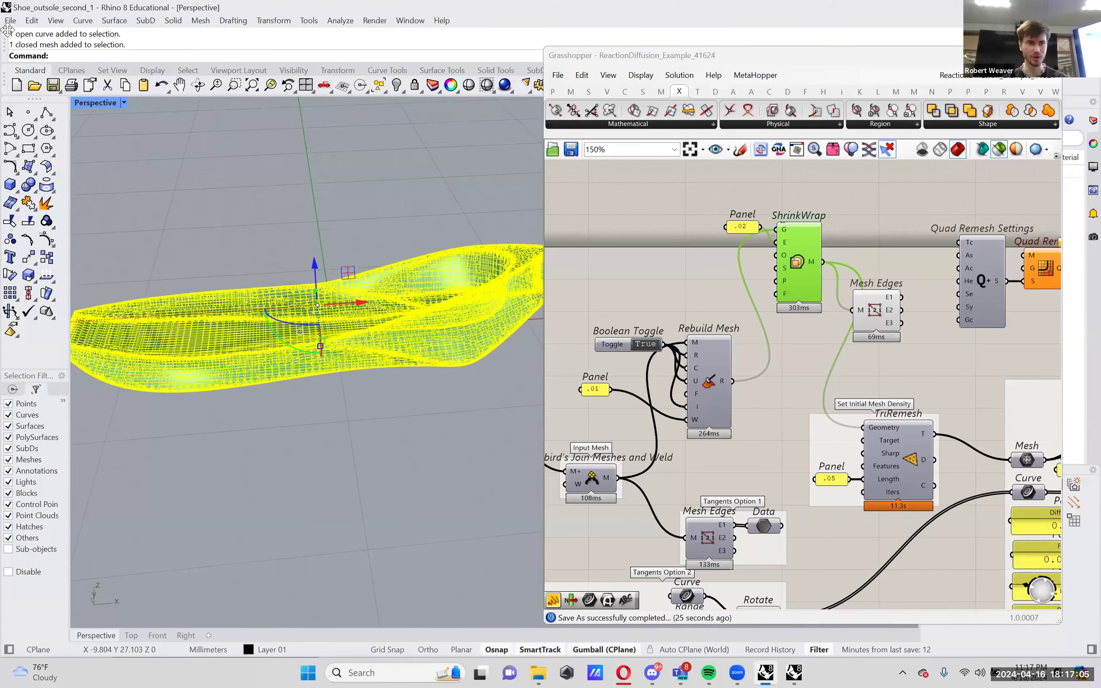
key("alt+f")
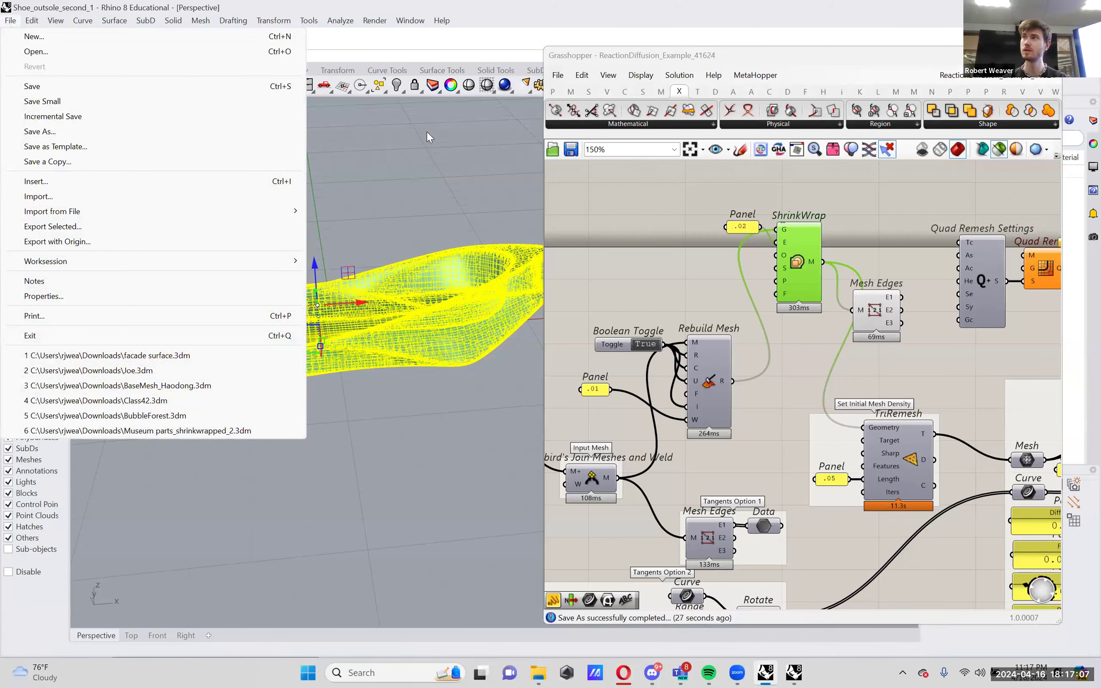
key("Escape")
key("Escape")
right_click_drag(458, 229, 382, 406)
scroll(374, 282, "up", 10)
right_click_drag(630, 447, 839, 398)
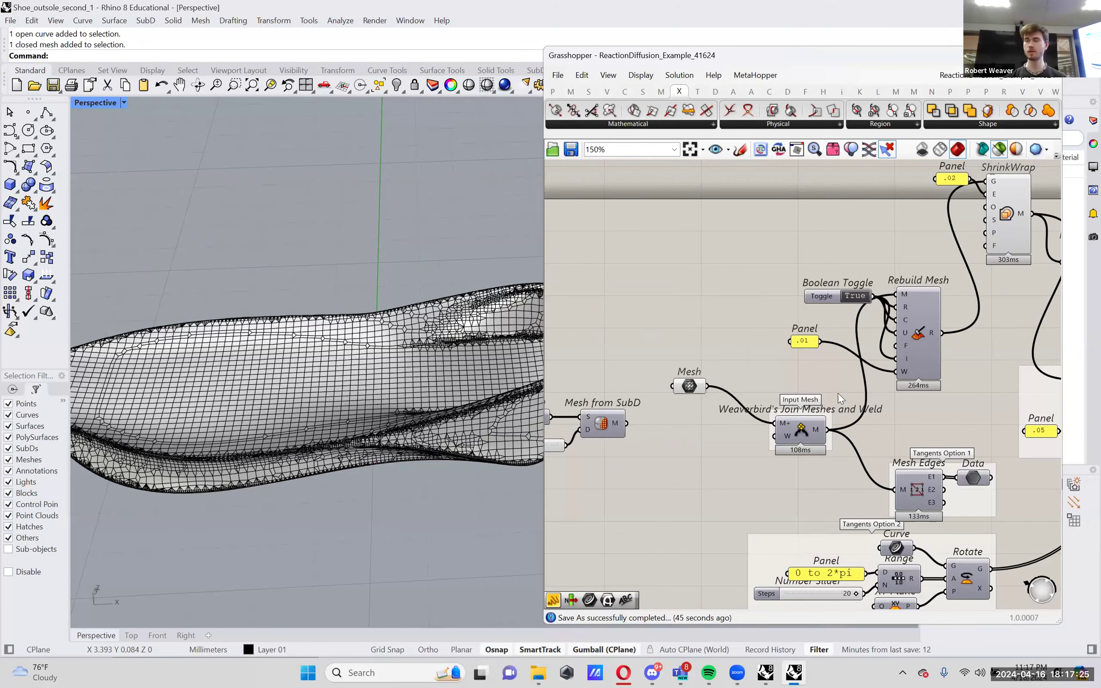
- Place Create Settings and Mesh to Volume from the Convert group side by side
left_click(716, 92)
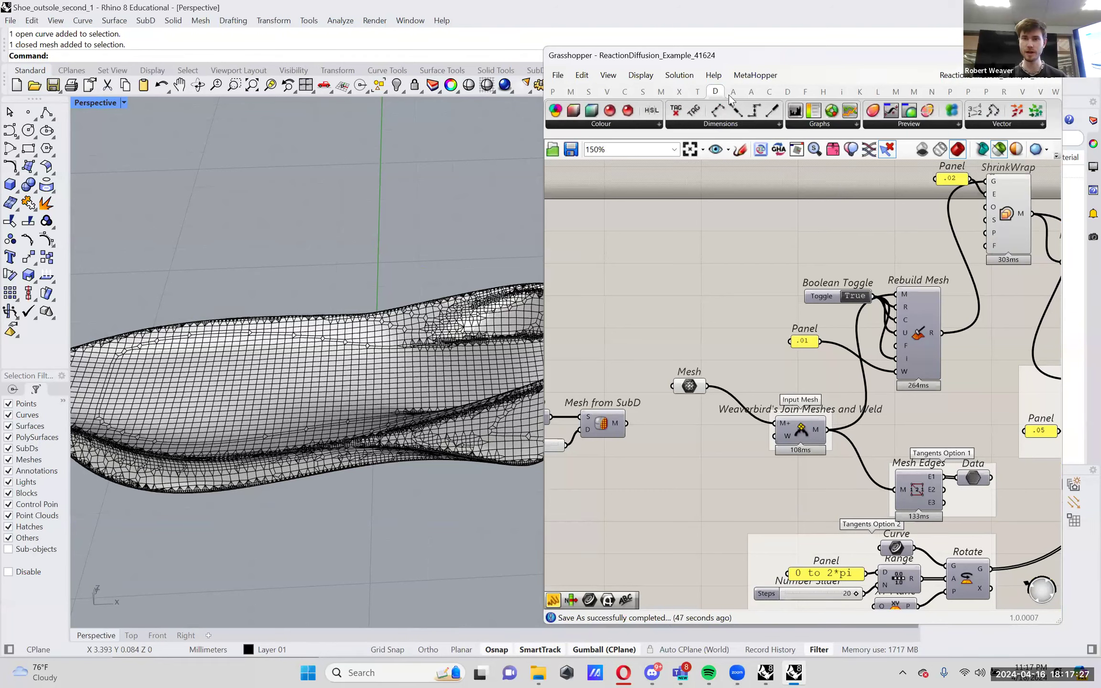
left_click(786, 91)
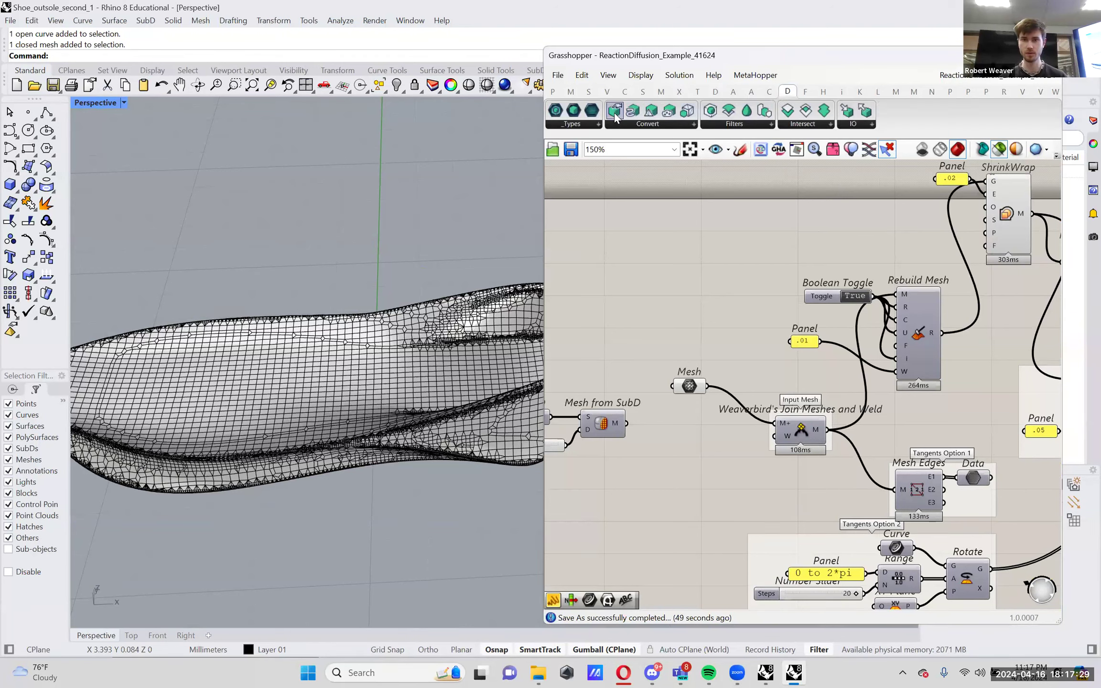
left_click_drag(616, 115, 633, 252)
left_click_drag(651, 115, 684, 213)
left_click(646, 241)
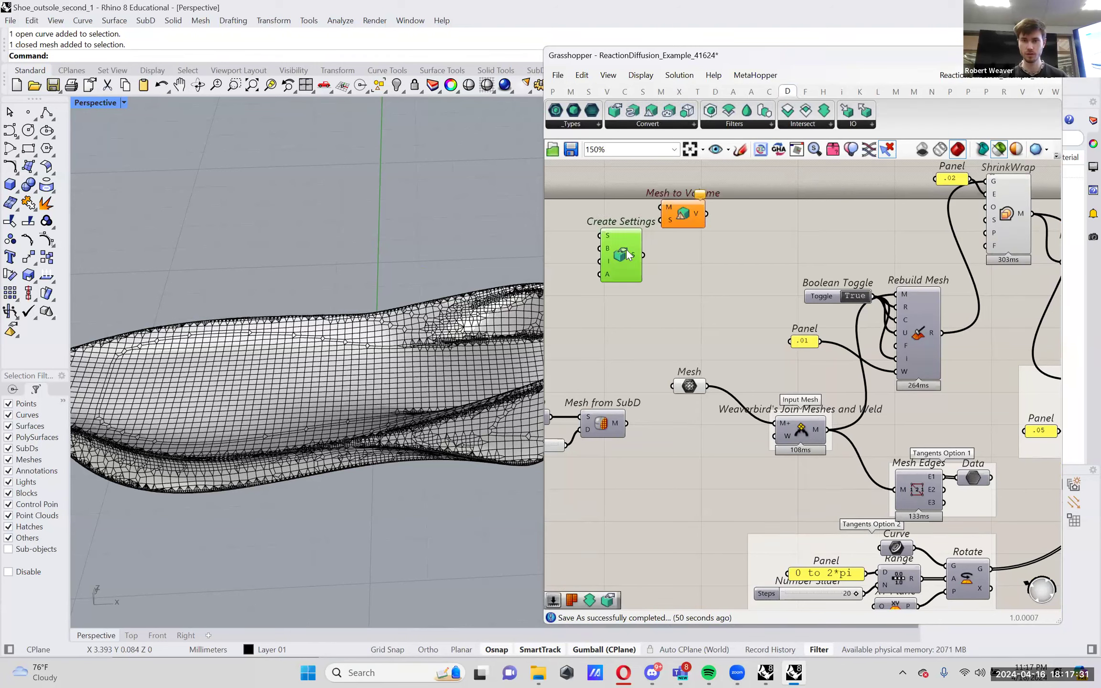
scroll(647, 240, "up", 4)
left_click_drag(828, 192, 799, 300)
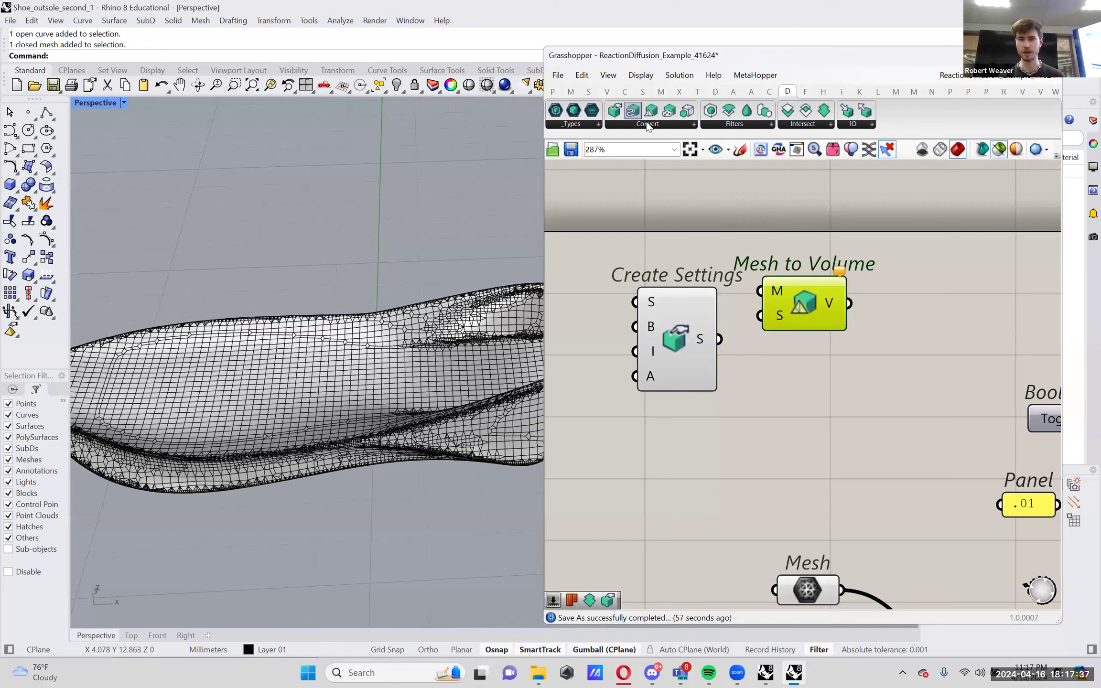
- Add Volume to Mesh and wire Mesh to Volume's V output into its V input
left_click_drag(964, 337, 949, 319)
left_click_drag(848, 306, 904, 306)
scroll(920, 327, "down", 3)
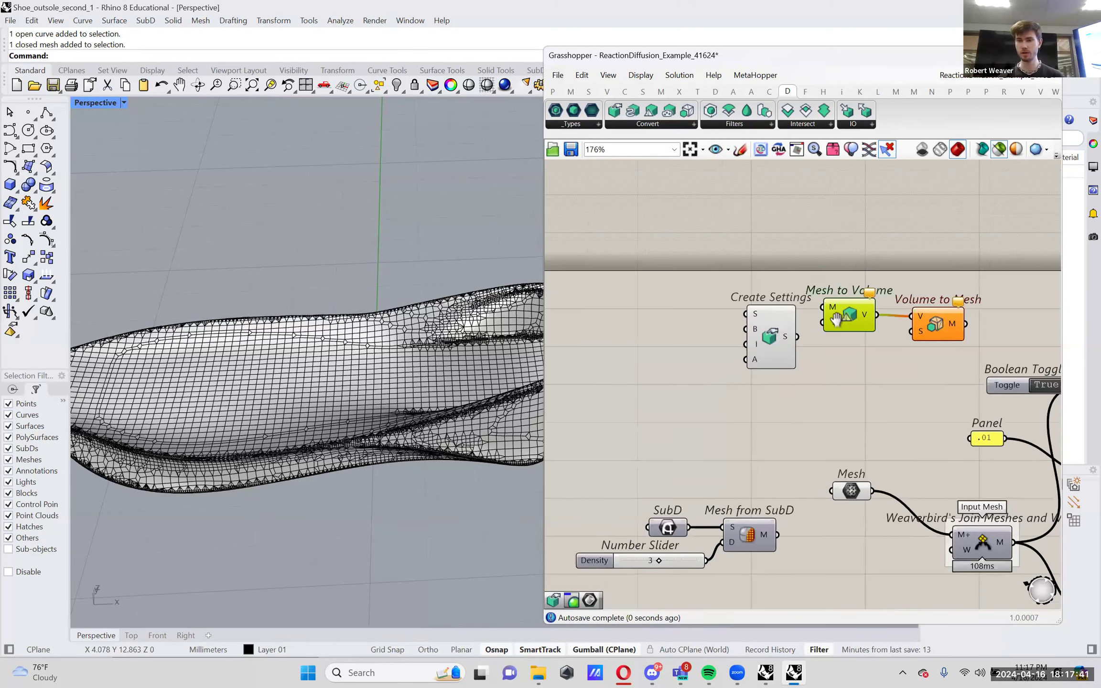
right_click_drag(836, 319, 757, 302)
scroll(757, 302, "down", 2)
left_click_drag(847, 356, 723, 290)
right_click_drag(735, 288, 667, 292)
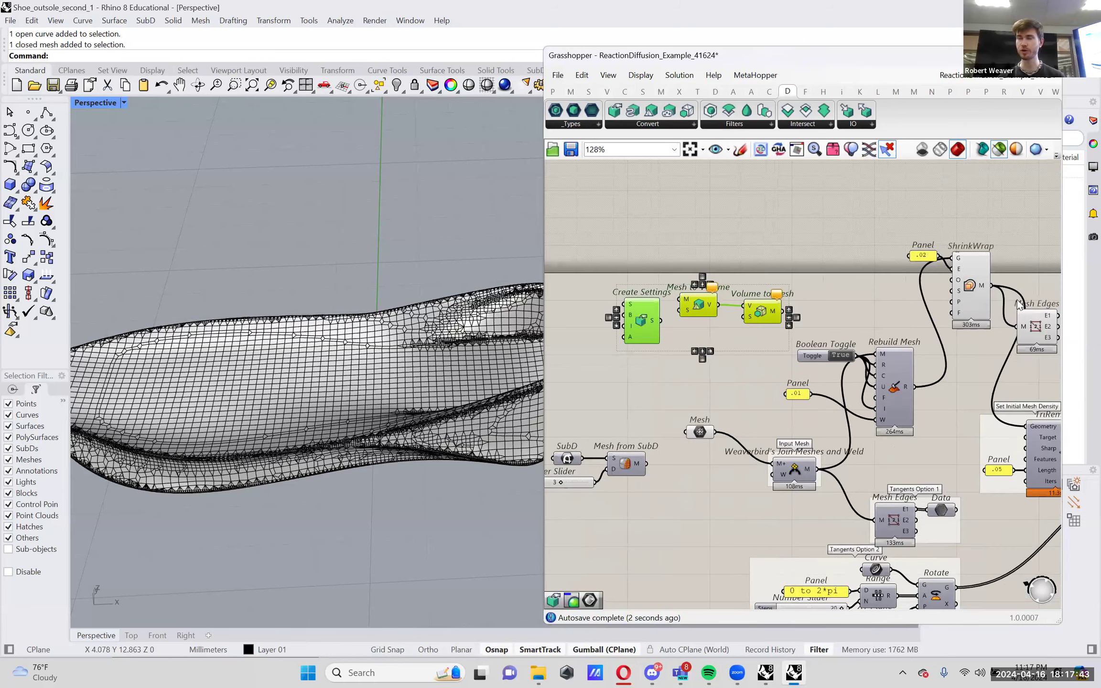
right_click_drag(774, 318, 828, 319)
left_click(802, 342)
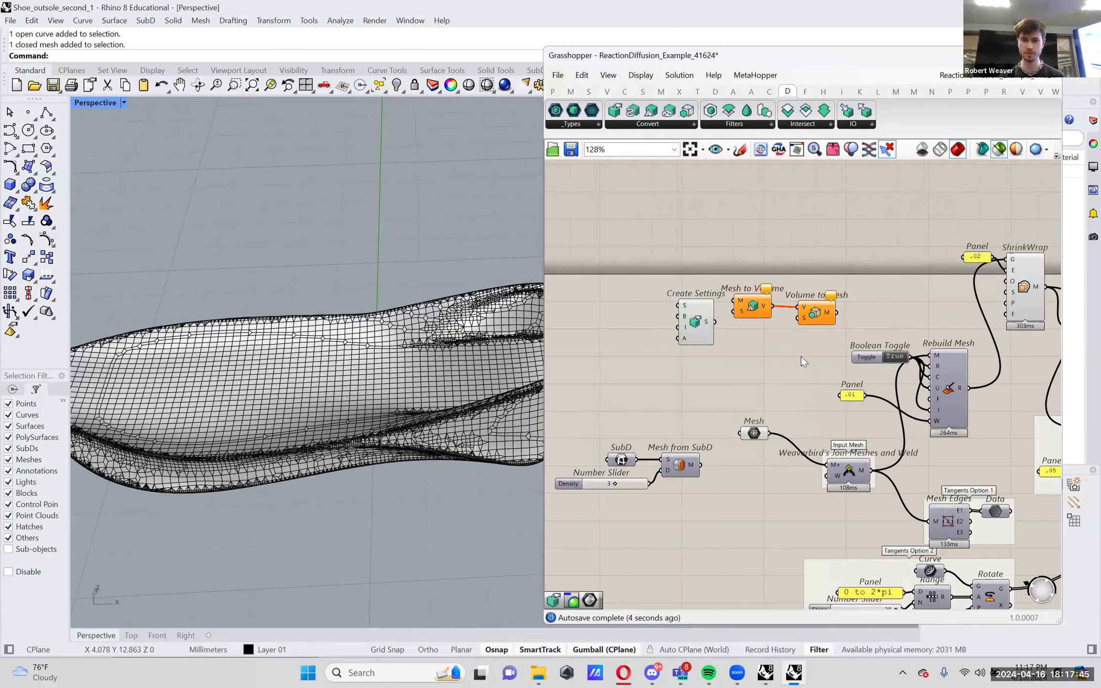
- Export the selected baked shoe mesh, naming the file with the _Shoe_Shrinkwrap suffix
left_click(225, 363)
left_click(10, 20)
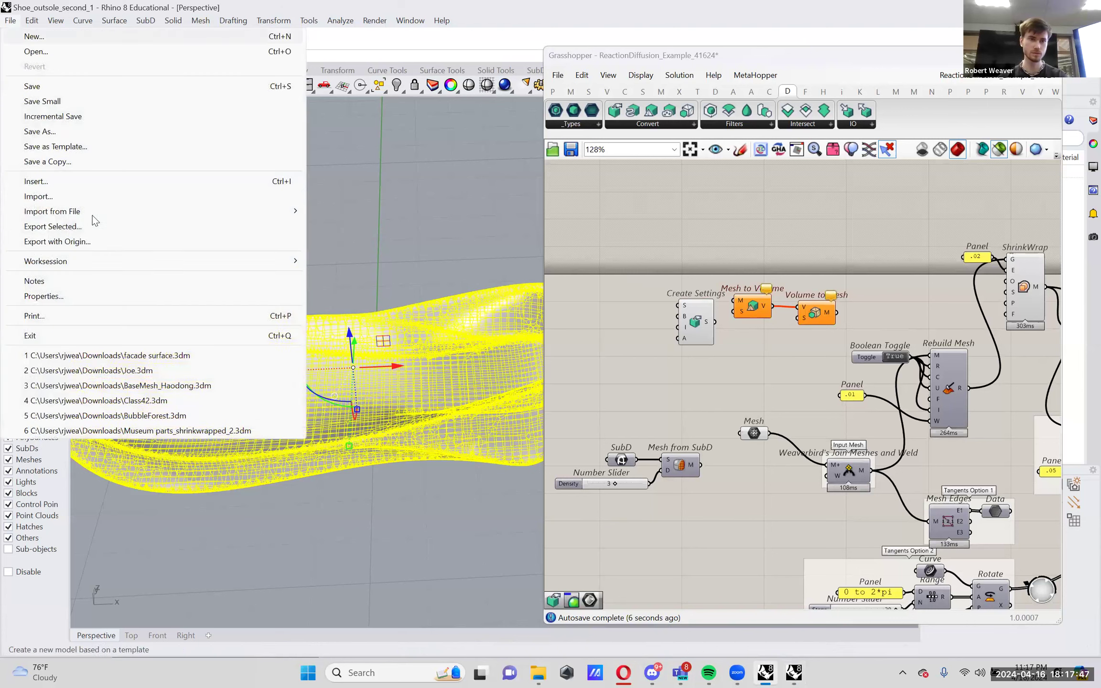
left_click(112, 228)
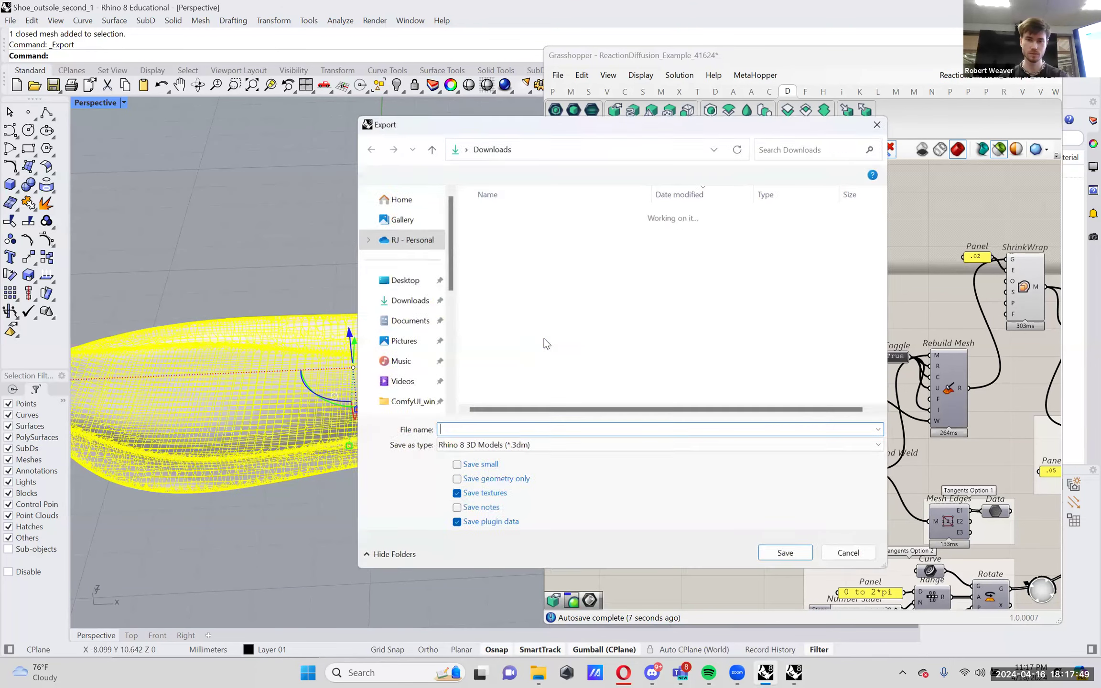
type("John_Shoe_Shrinkwrap")
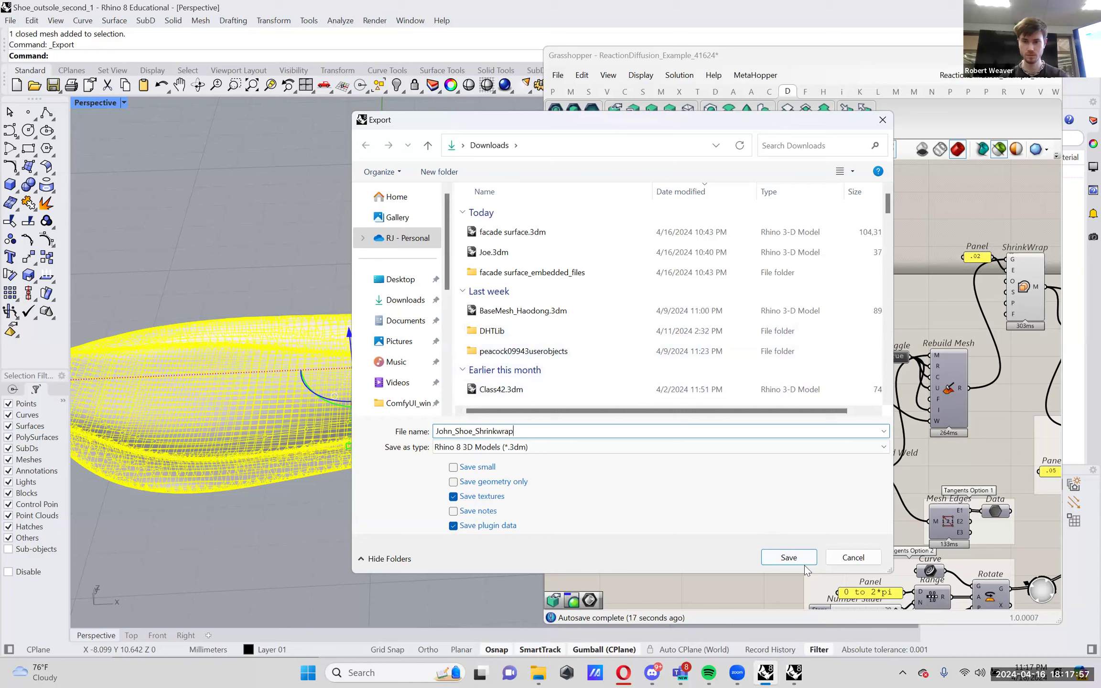
- Save the export as an OBJ file, accepting the default OBJ export options
left_click(608, 450)
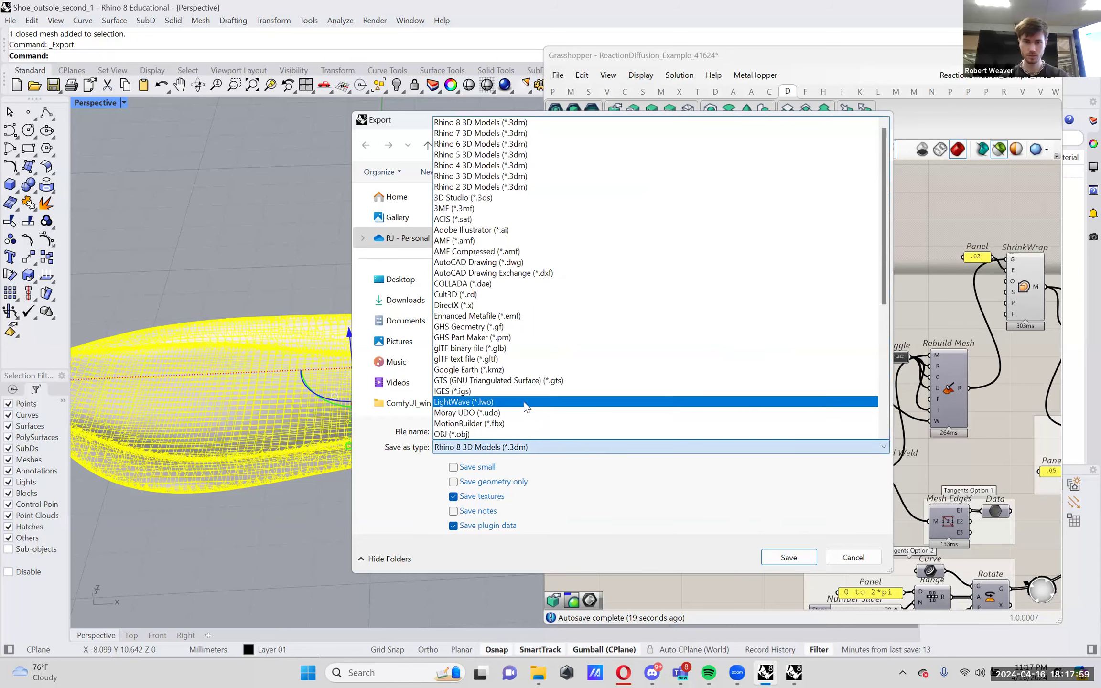
scroll(533, 372, "down", 4)
scroll(531, 344, "up", 1)
scroll(532, 344, "up", 1)
left_click(531, 339)
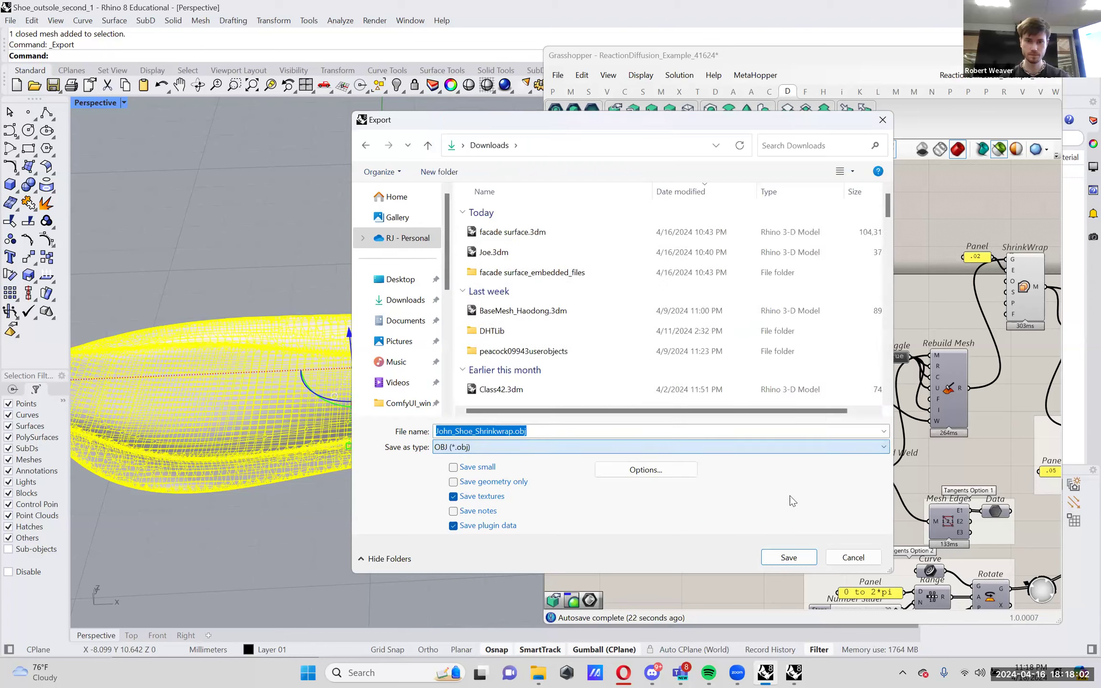
left_click(789, 557)
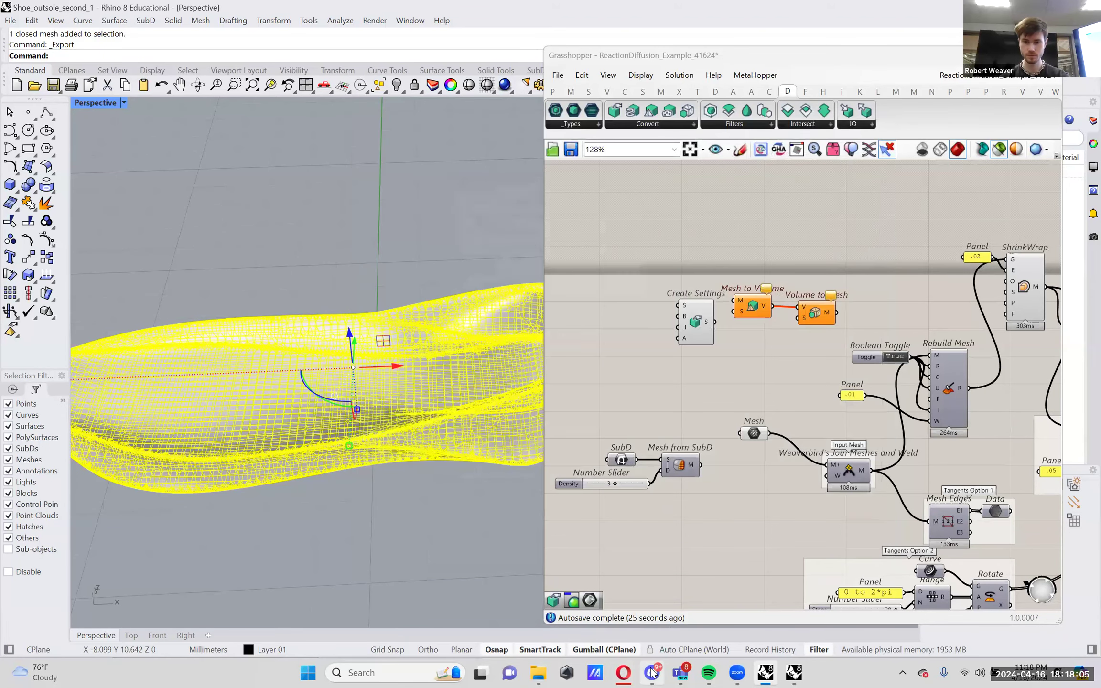
left_click(651, 673)
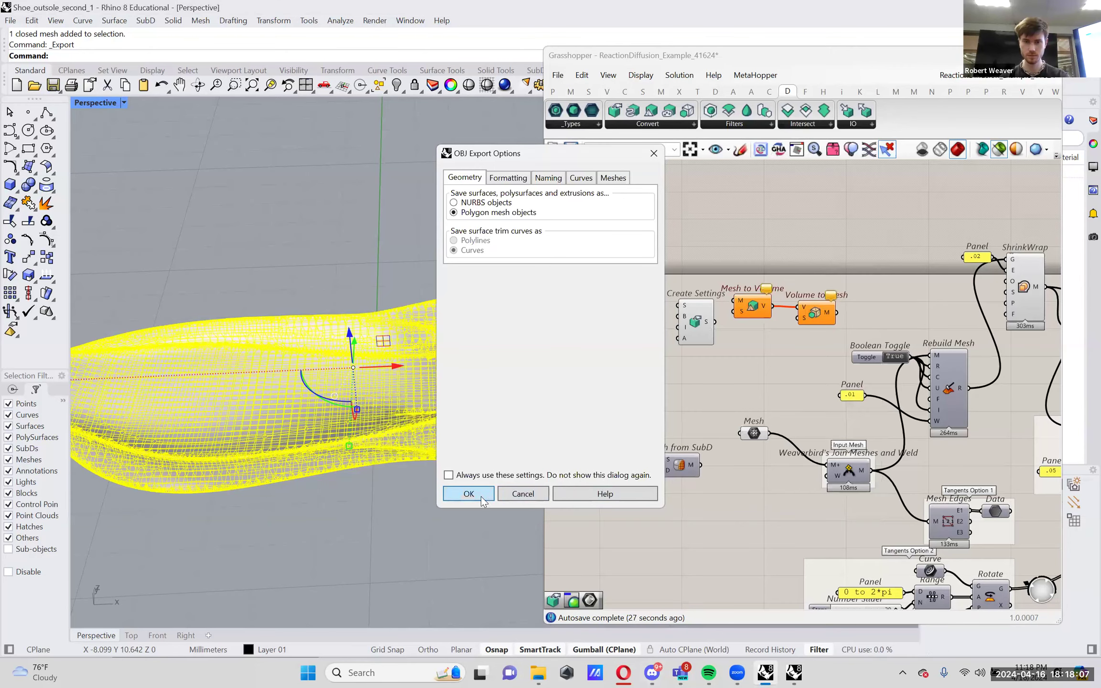
left_click(468, 494)
key("alt+Tab")
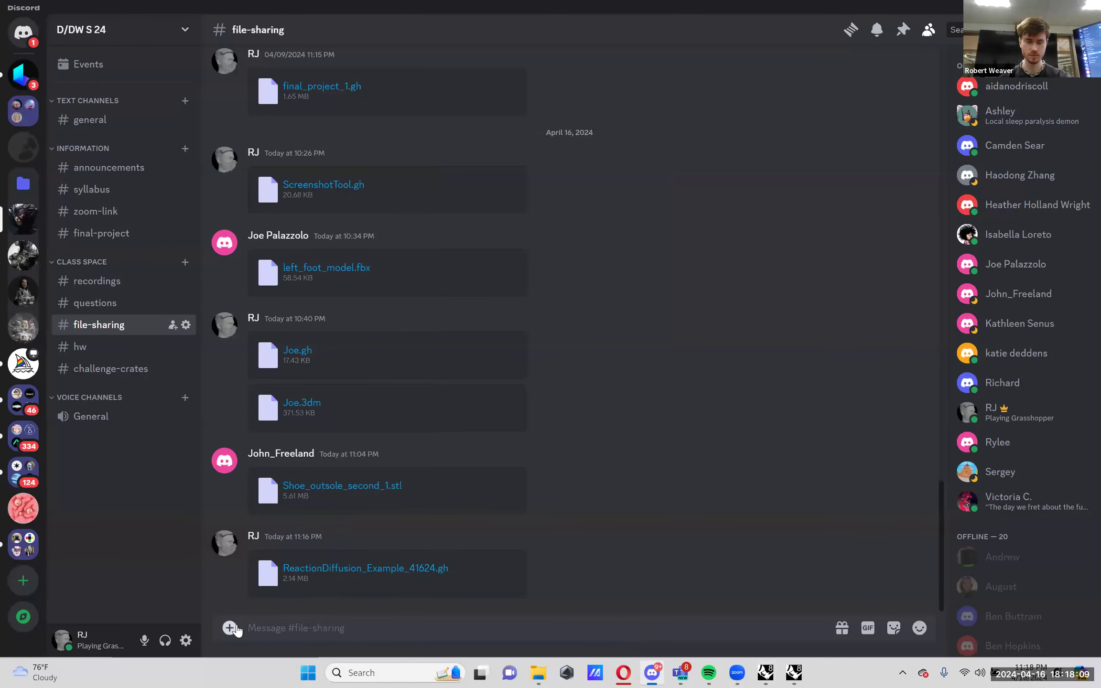
- Attach the _Shoe_Shrinkwrap.obj file and send it to the class file-sharing channel
double_click(233, 628)
left_click(267, 140)
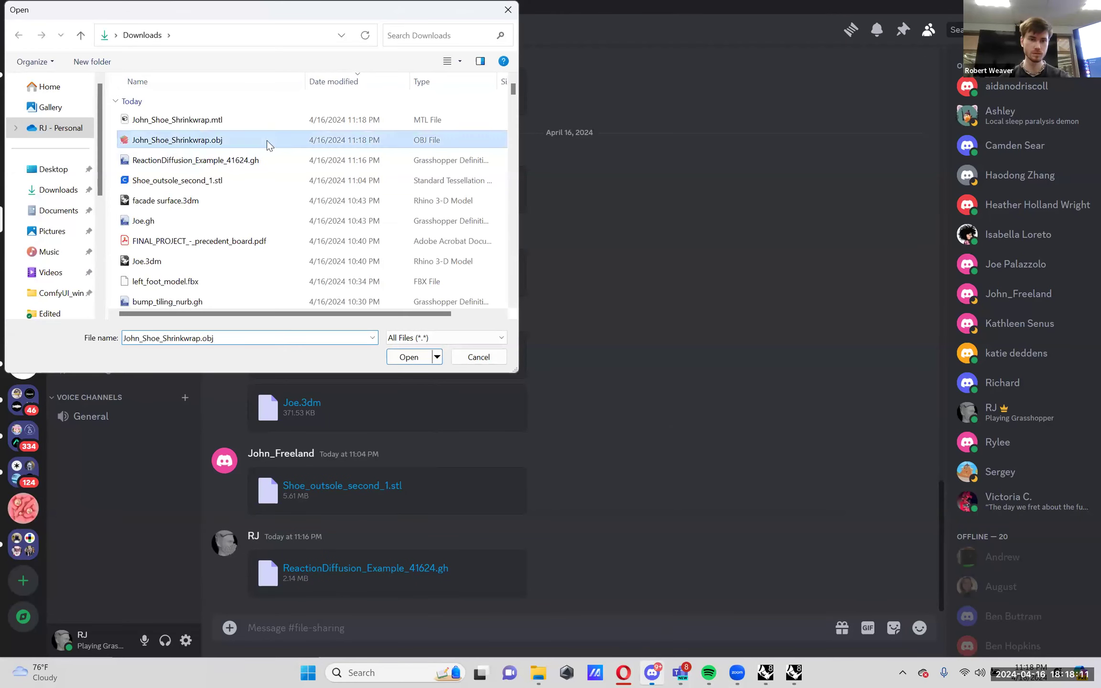
double_click(266, 140)
key("Return")
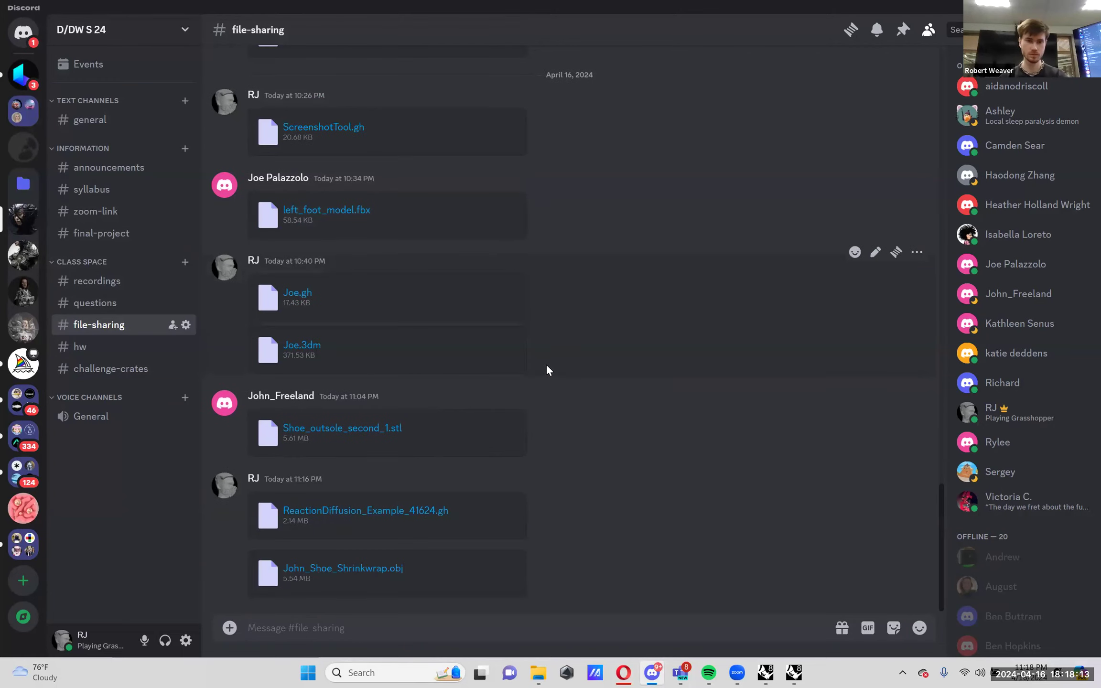
left_click(794, 673)
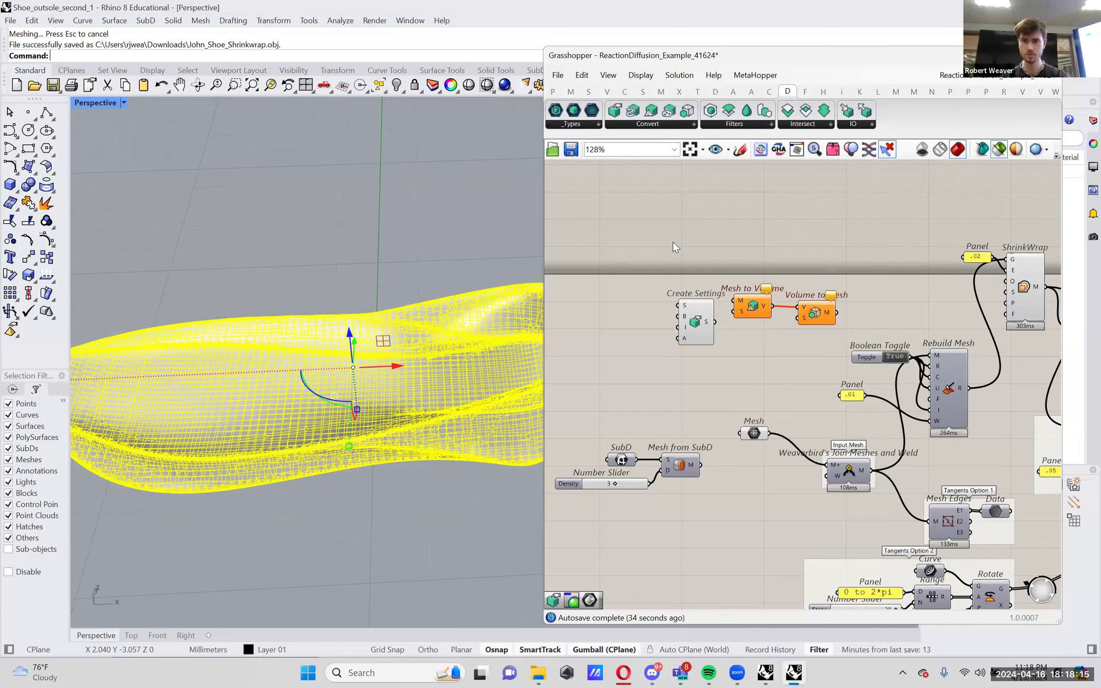
- Save the definition, delete the shrinkwrapped mesh, close ReactionDiffusion and hide the leftover curve
key("Escape")
left_click(457, 308)
key("Delete")
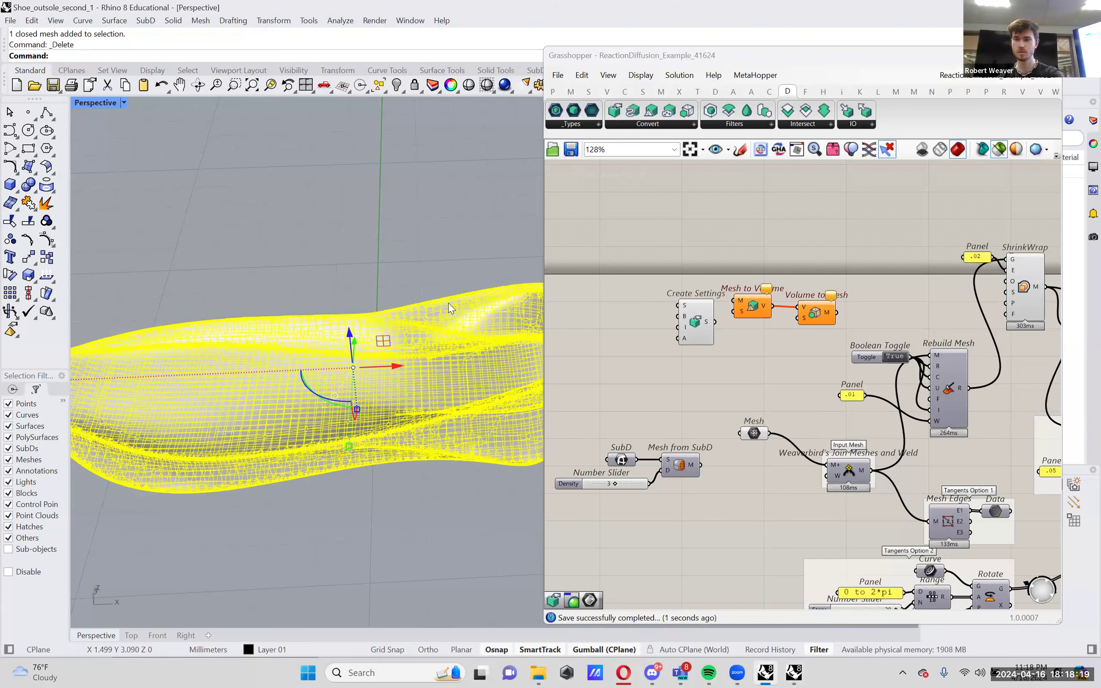
left_click(1041, 94)
left_click(731, 312)
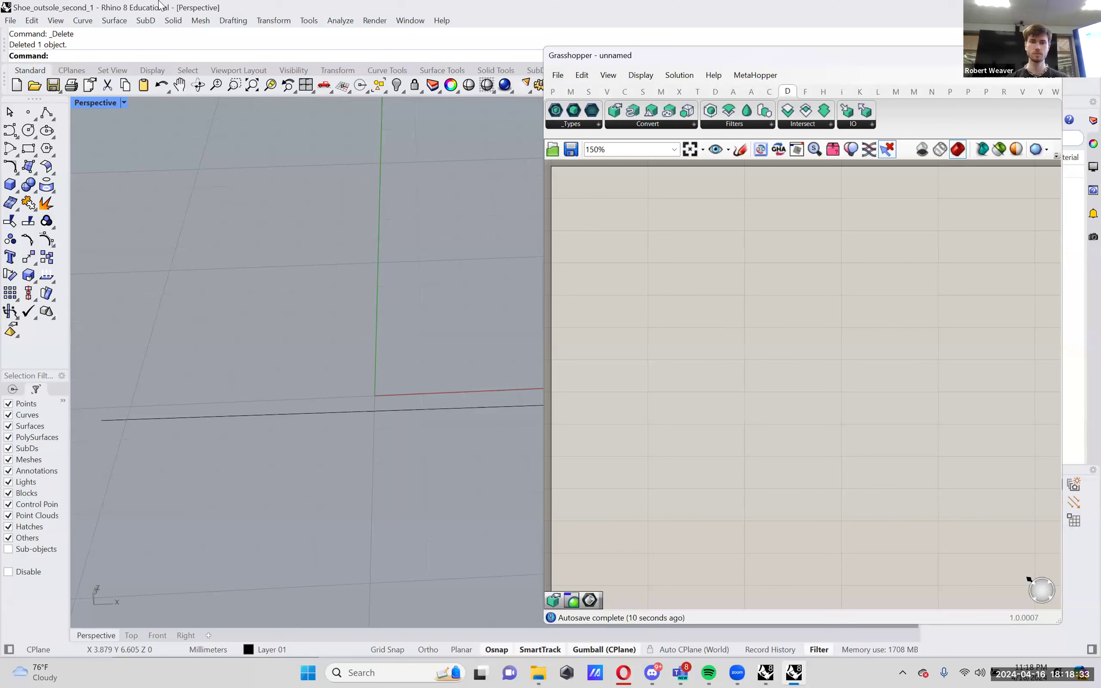
scroll(395, 311, "down", 4)
left_click(396, 342)
key("ctrl+h")
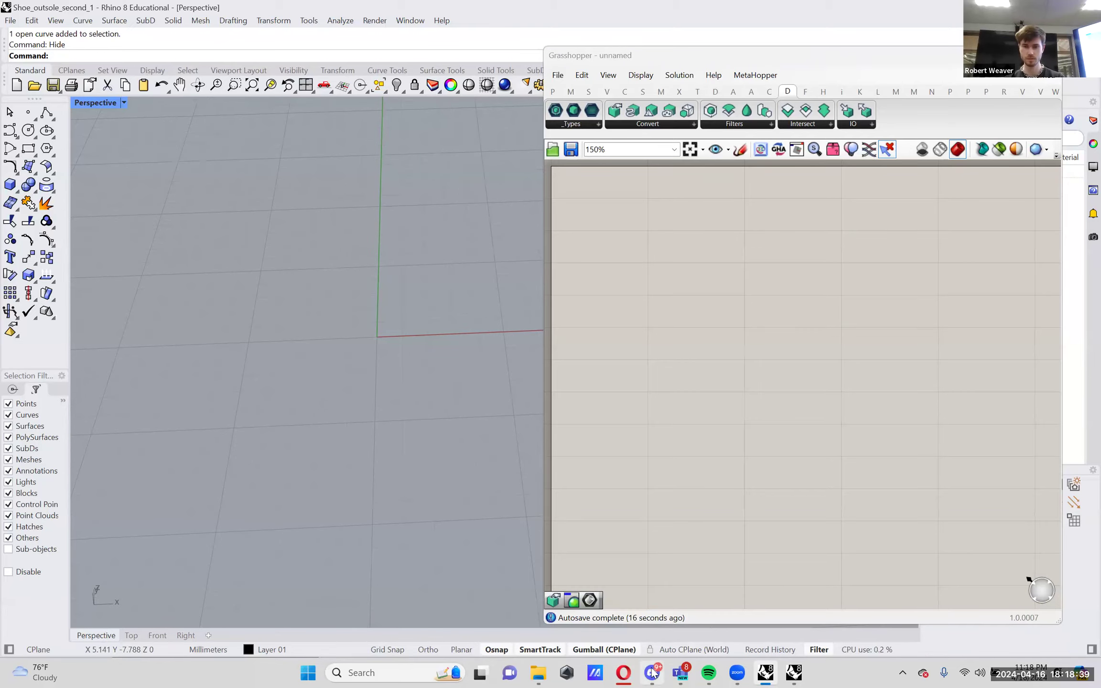
- Download the shared Insole.gh from the file-sharing channel and bring up Grasshopper's Open dialog
left_click(652, 672)
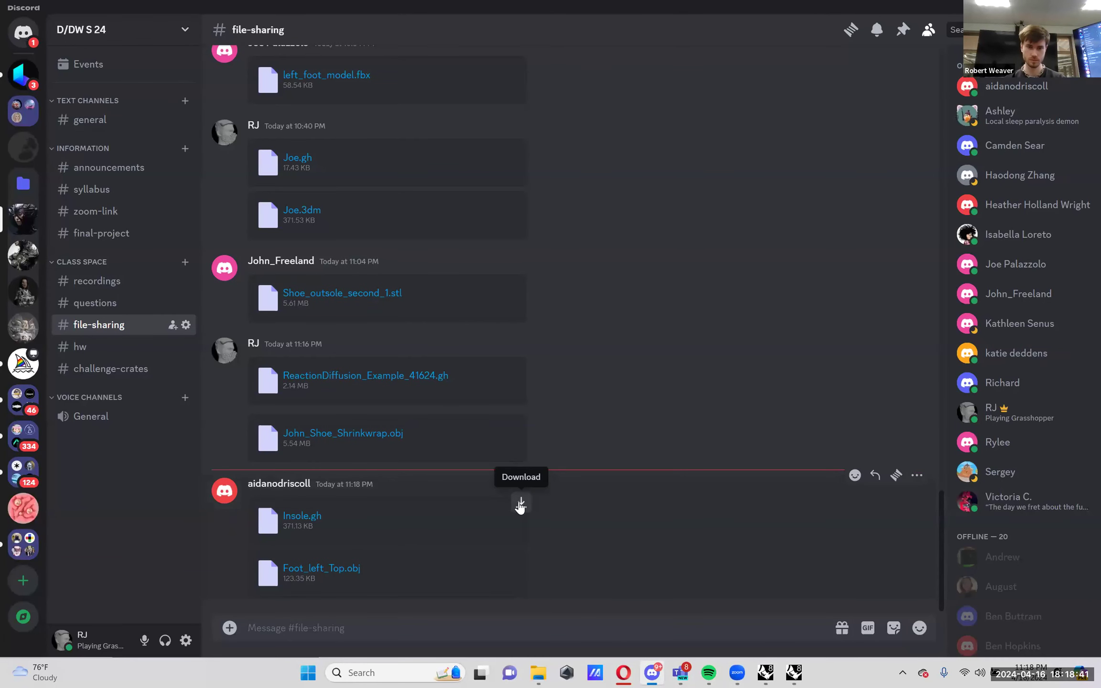
left_click(521, 502)
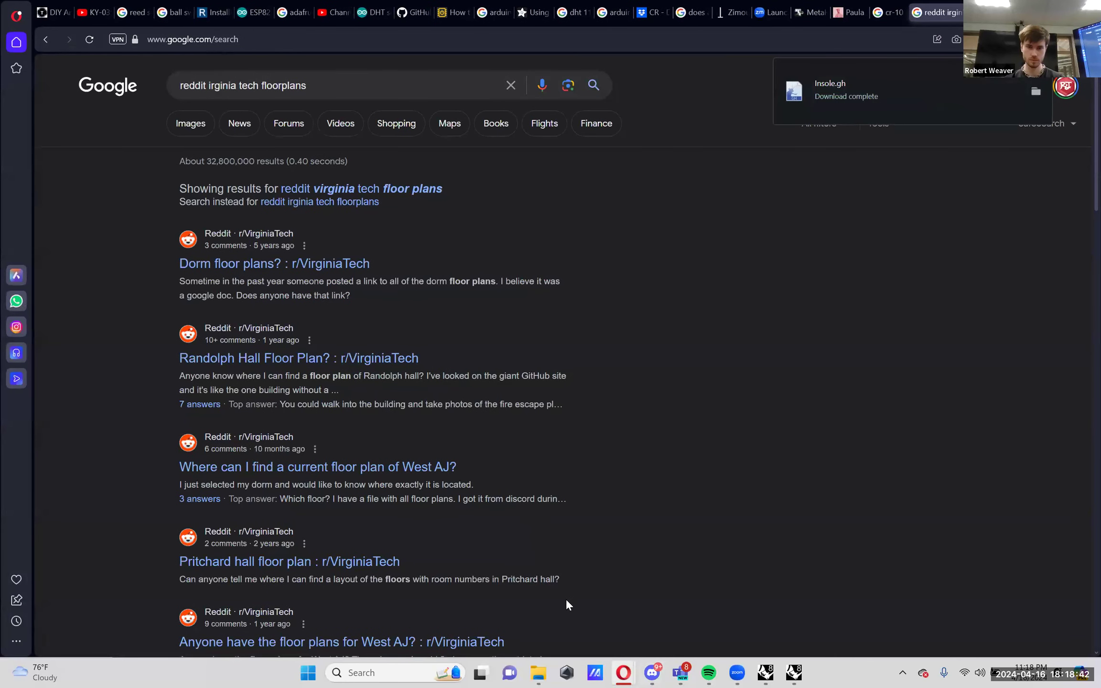
left_click(652, 672)
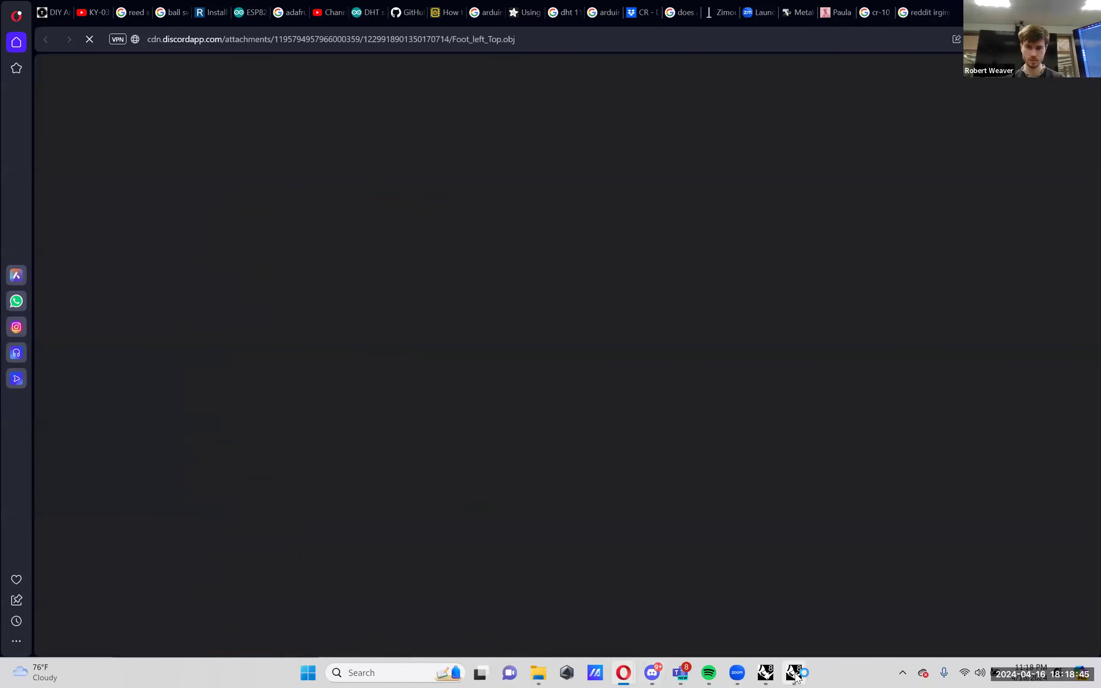
left_click(794, 673)
left_click(558, 75)
left_click(603, 107)
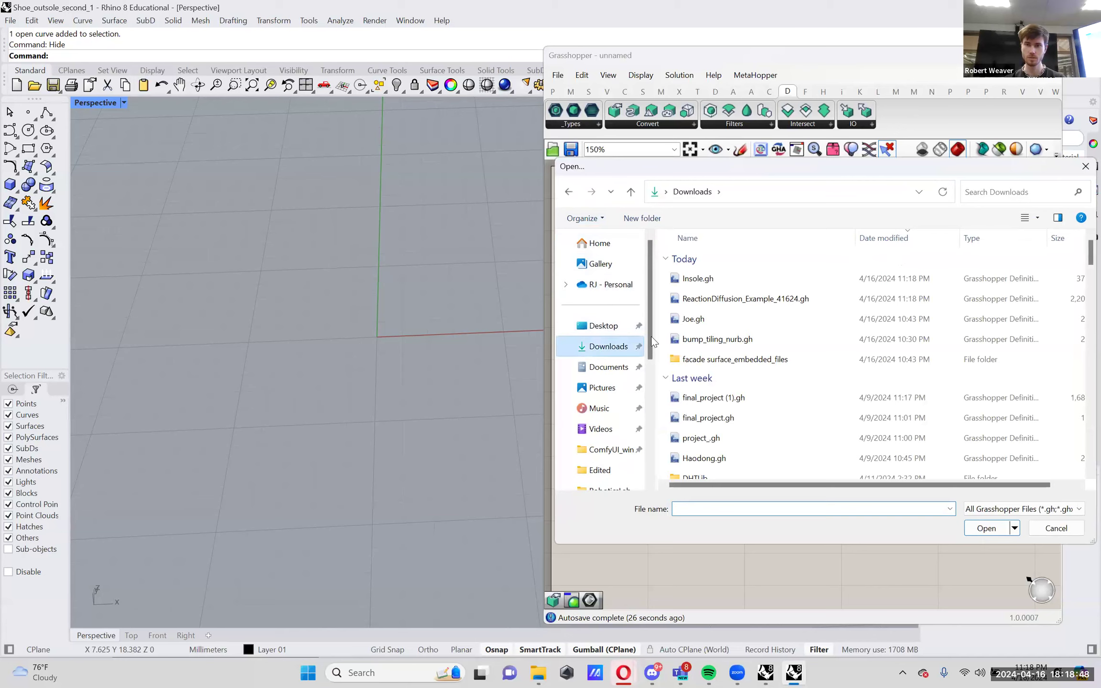
- Open Insole.gh and orbit around the generated lattice insole in the Rhino viewport
double_click(753, 282)
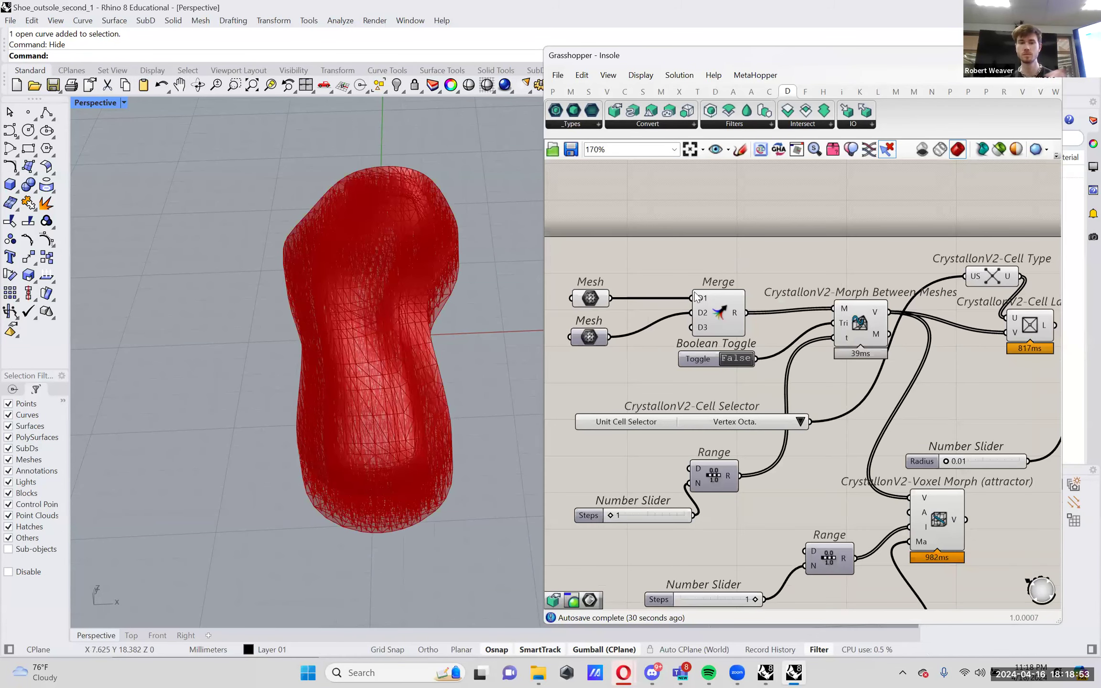
left_click(605, 298)
mouse_move(381, 328)
right_mouse_down()
mouse_move(437, 312)
mouse_move(394, 336)
mouse_move(363, 334)
right_mouse_up()
scroll(778, 298, "down", 3)
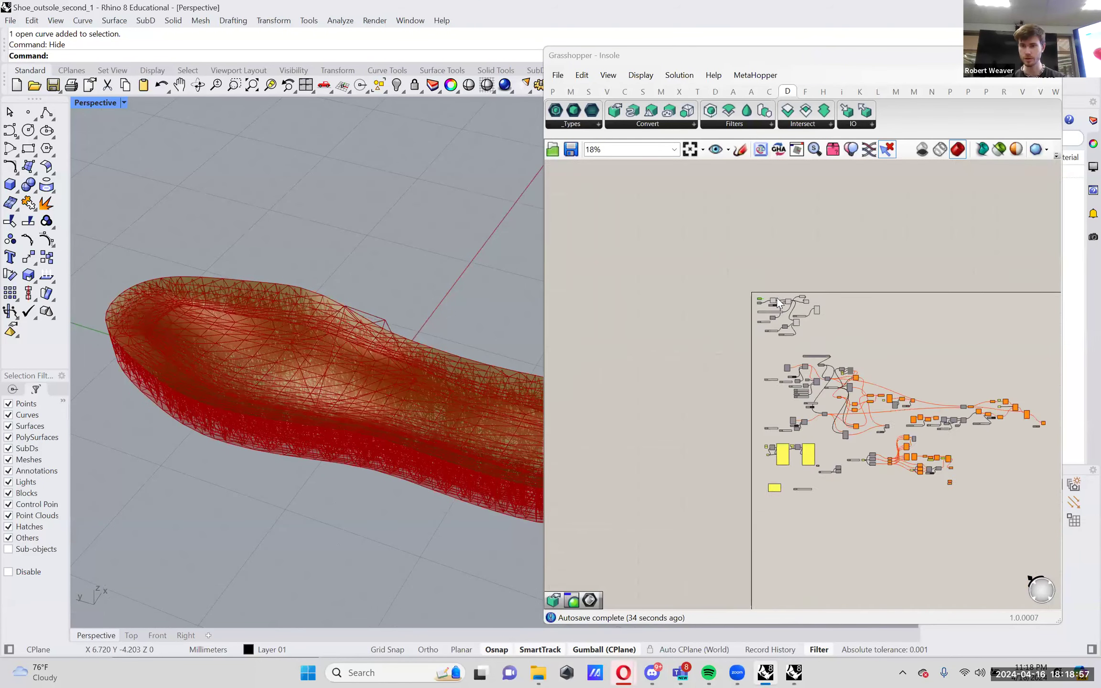
scroll(754, 289, "up", 1)
right_click_drag(753, 289, 731, 227)
right_click_drag(358, 305, 432, 237)
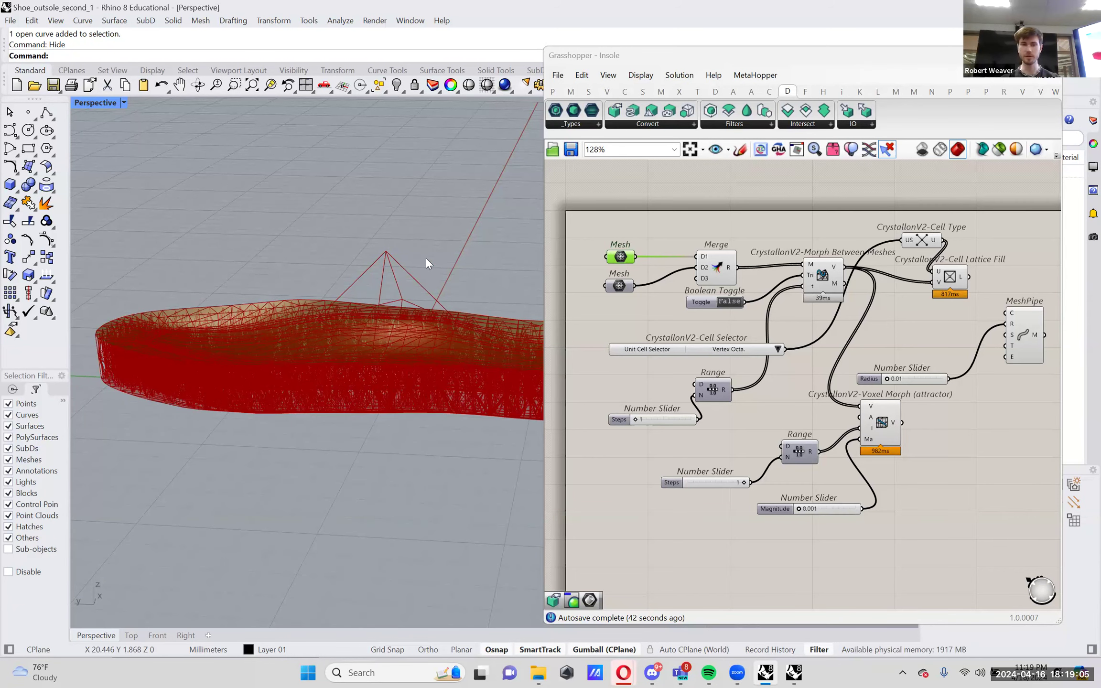
right_click_drag(414, 286, 377, 353)
right_click_drag(399, 292, 365, 245, "shift")
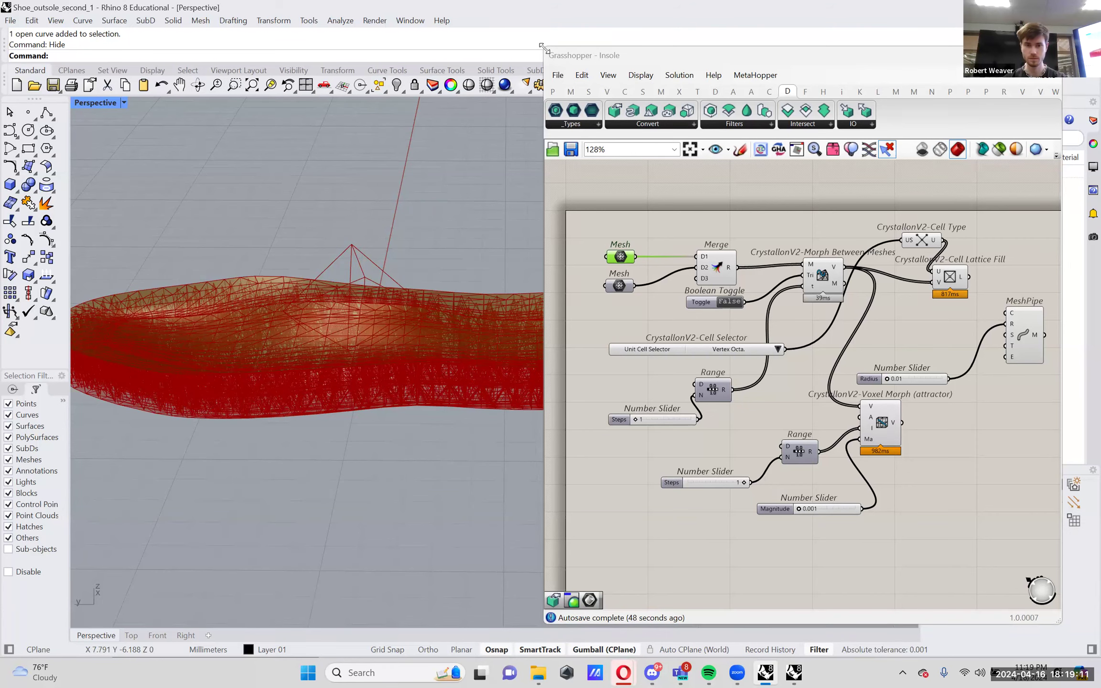
- Resize the Grasshopper window wider and shorter, then view the insole lengthwise
left_click_drag(544, 48, 13, 315)
right_click_drag(498, 282, 619, 210, "shift")
right_click_drag(619, 209, 659, 191, "shift")
scroll(657, 193, "up", 3)
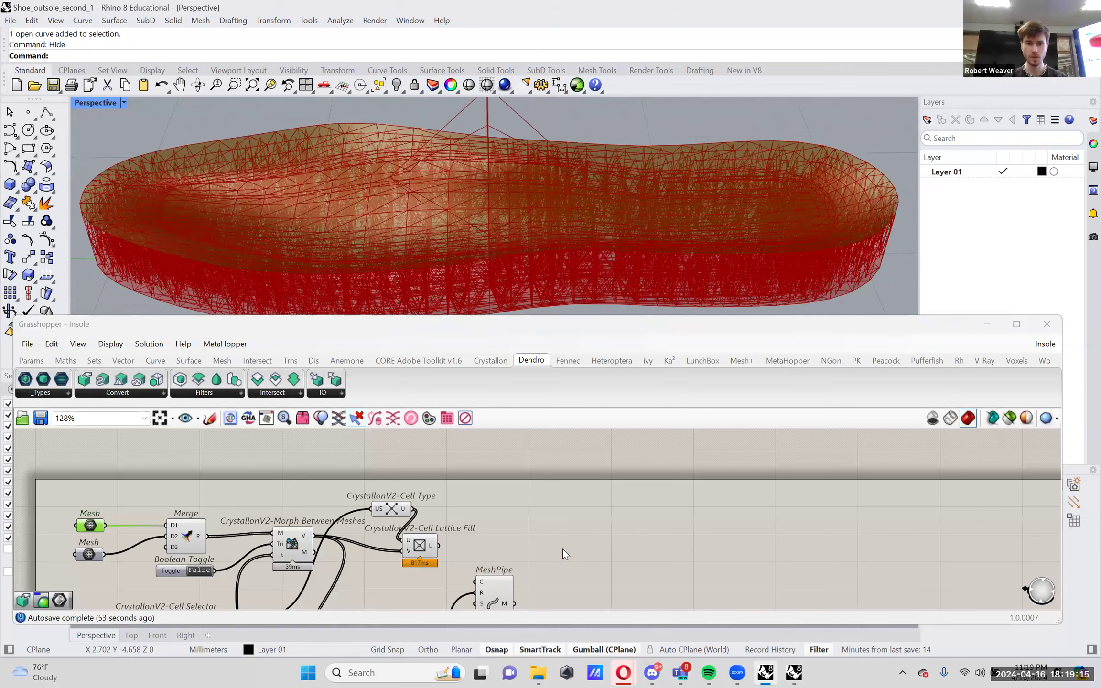
scroll(565, 514, "down", 2)
scroll(565, 514, "up", 3)
- Turn off the red mesh preview from the MeshPipe output
left_click(555, 493)
right_click_drag(591, 251, 592, 301)
right_click_drag(648, 512, 660, 516)
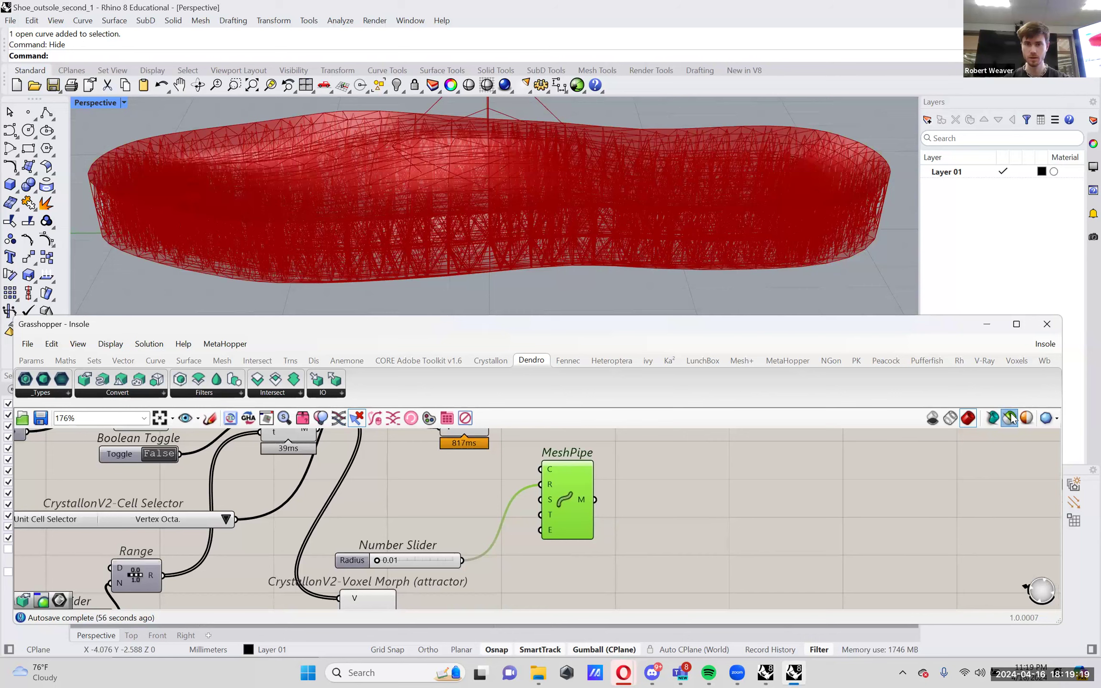
left_click(1011, 418)
right_click_drag(592, 489, 616, 546)
- Select Cell Lattice Fill and zoom in to inspect its lattice curves in Rhino
left_click(496, 478)
mouse_move(506, 478)
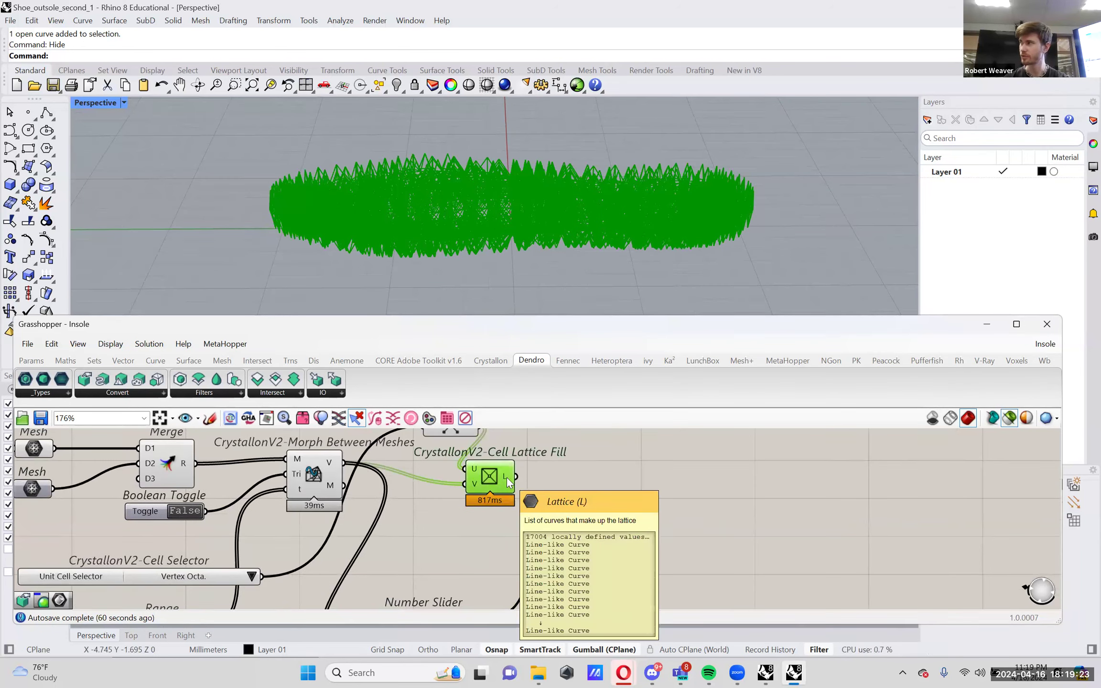
scroll(583, 233, "up", 4)
scroll(588, 232, "down", 2)
left_click_drag(480, 212, 536, 242)
scroll(506, 236, "down", 8)
right_click_drag(508, 236, 522, 240, "shift")
mouse_move(521, 253)
right_mouse_down()
mouse_move(536, 206)
mouse_move(538, 249)
right_mouse_up()
scroll(524, 242, "down", 3)
- Move MeshPipe aside and add Dendro's Curve To Volume and Create Settings components
right_click_drag(631, 610, 638, 551)
left_click_drag(599, 484, 555, 570)
right_click_drag(582, 530, 568, 549)
left_click_drag(102, 380, 638, 460)
left_click_drag(84, 379, 570, 495)
left_click_drag(651, 468, 662, 469)
- Add a number slider set to 1.000 as Create Settings' Voxel Size
right_click_drag(435, 504, 455, 533)
double_click(456, 530)
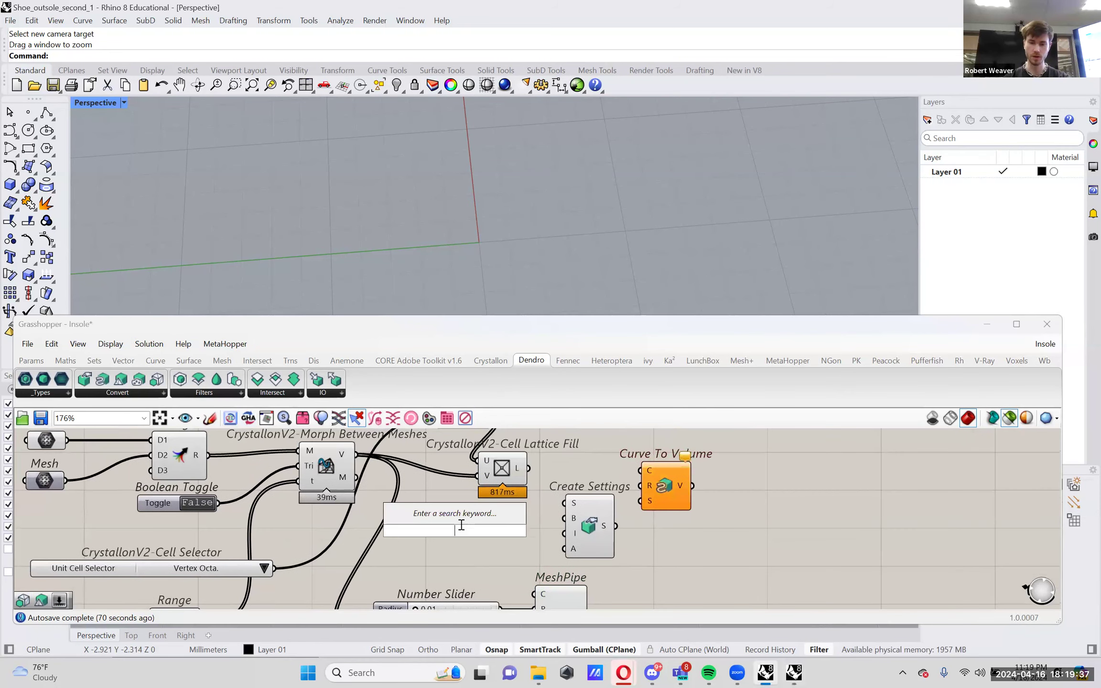
type(".001")
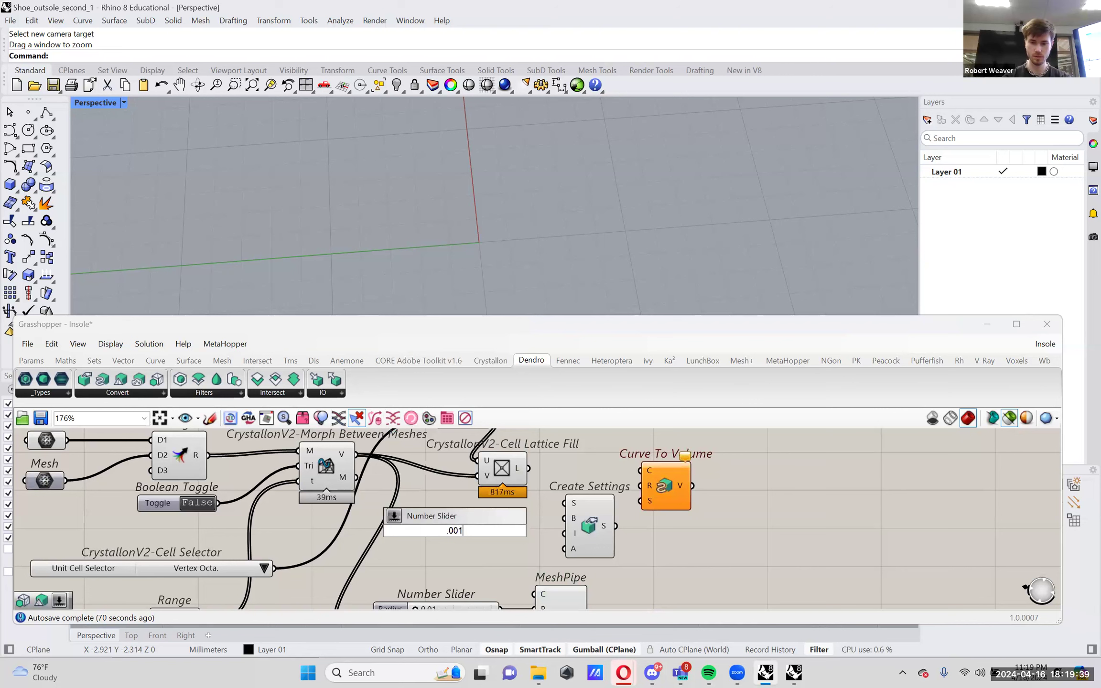
key("Return")
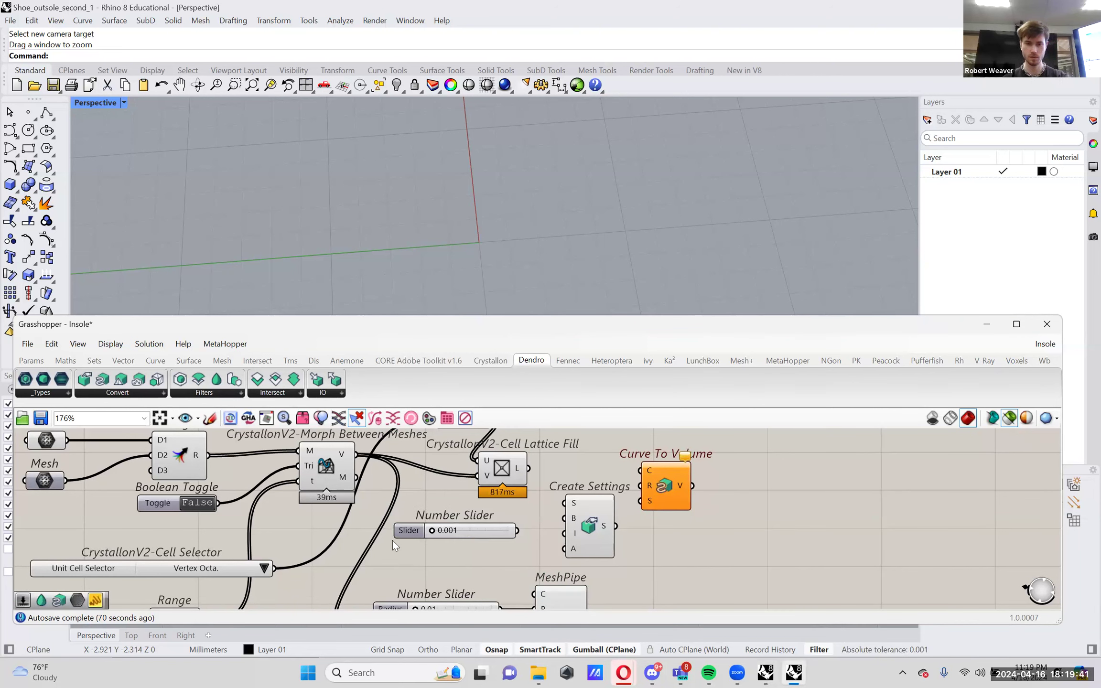
left_click_drag(430, 532, 518, 530)
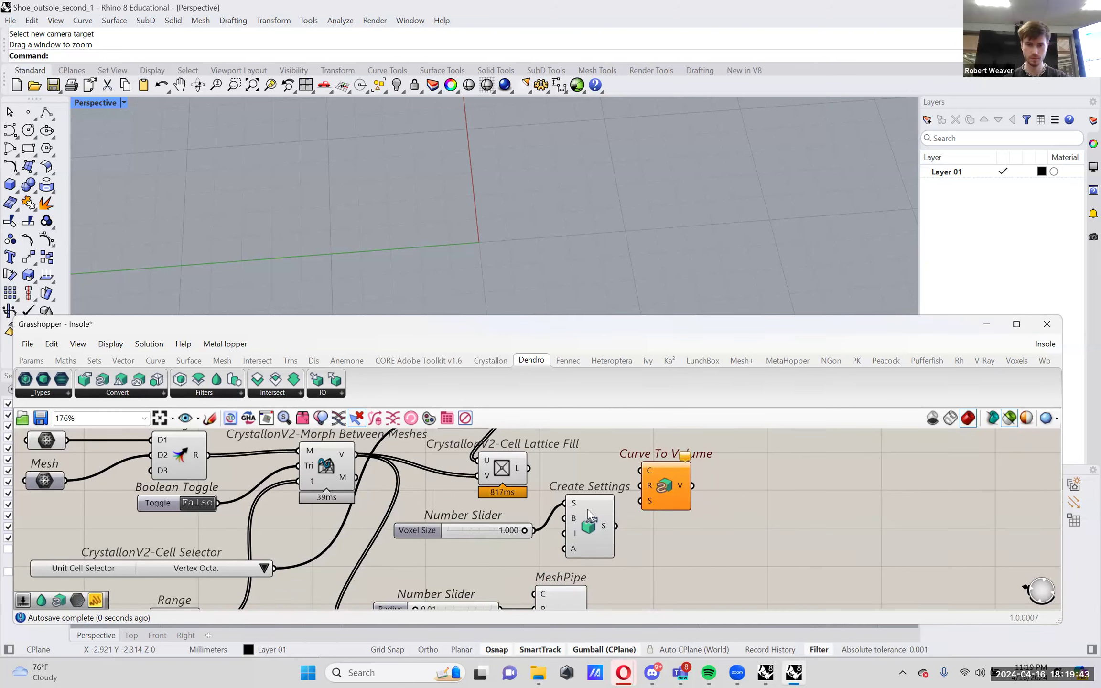
left_click_drag(596, 510, 616, 517)
left_click(469, 534)
key("ctrl+c")
key("ctrl+v")
left_click_drag(497, 531, 509, 509)
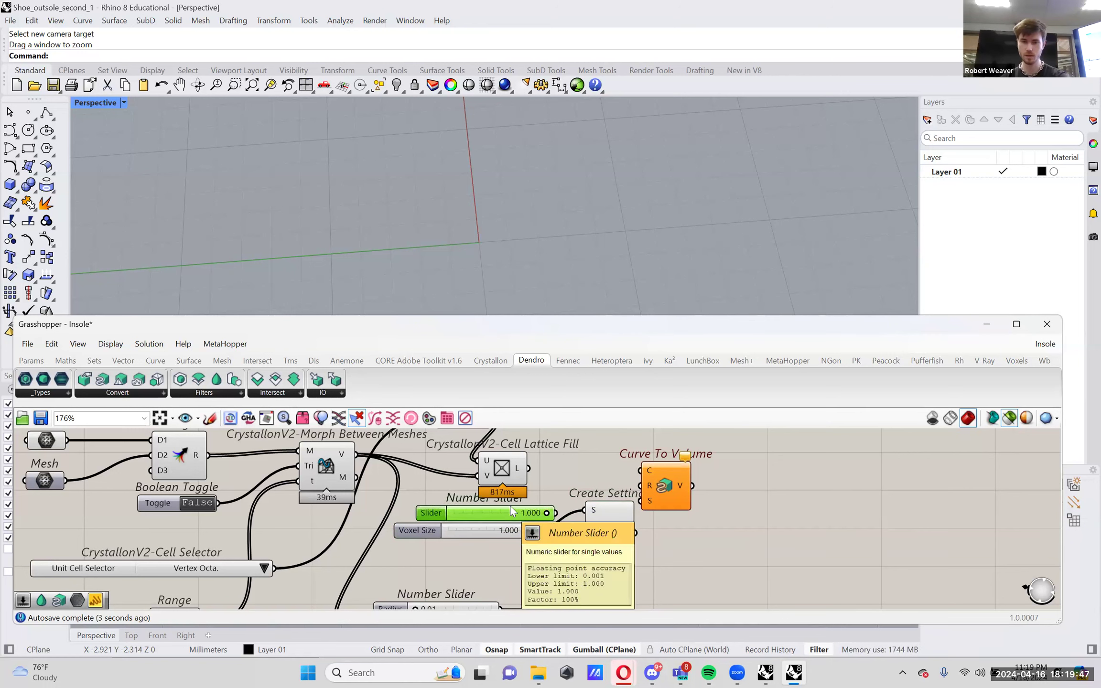
key("Delete")
- Feed a 1.5 Curve Radius slider and the Cell Lattice Fill curves into Curve To Volume
double_click(511, 504)
type("0.1")
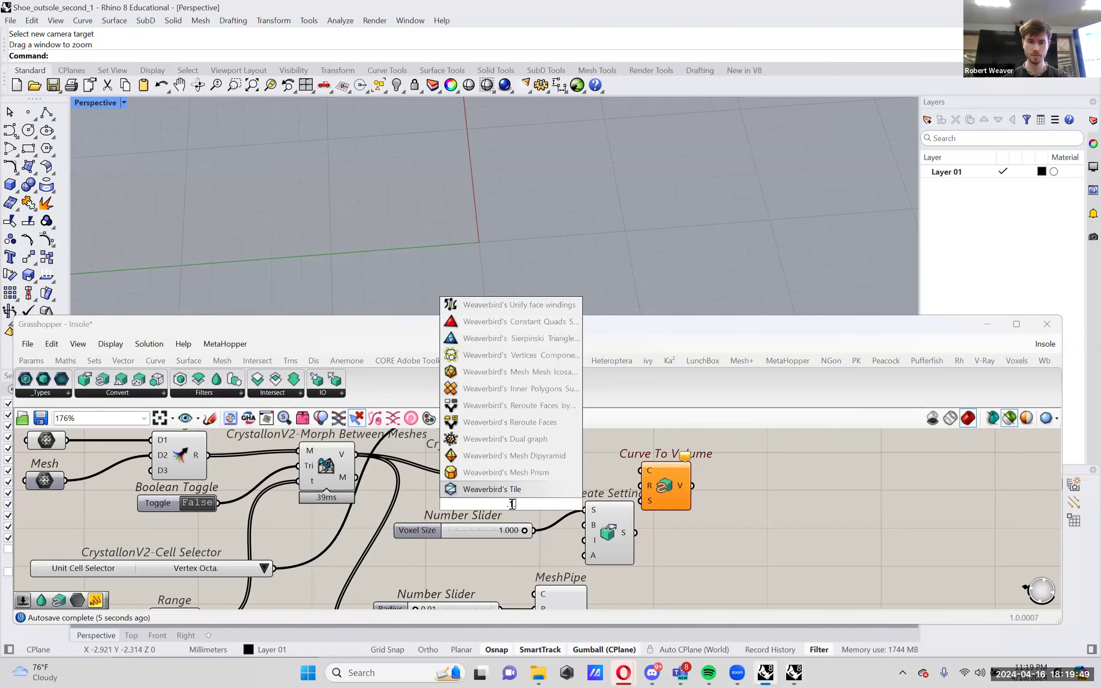
key("Return")
left_click_drag(538, 505, 510, 509)
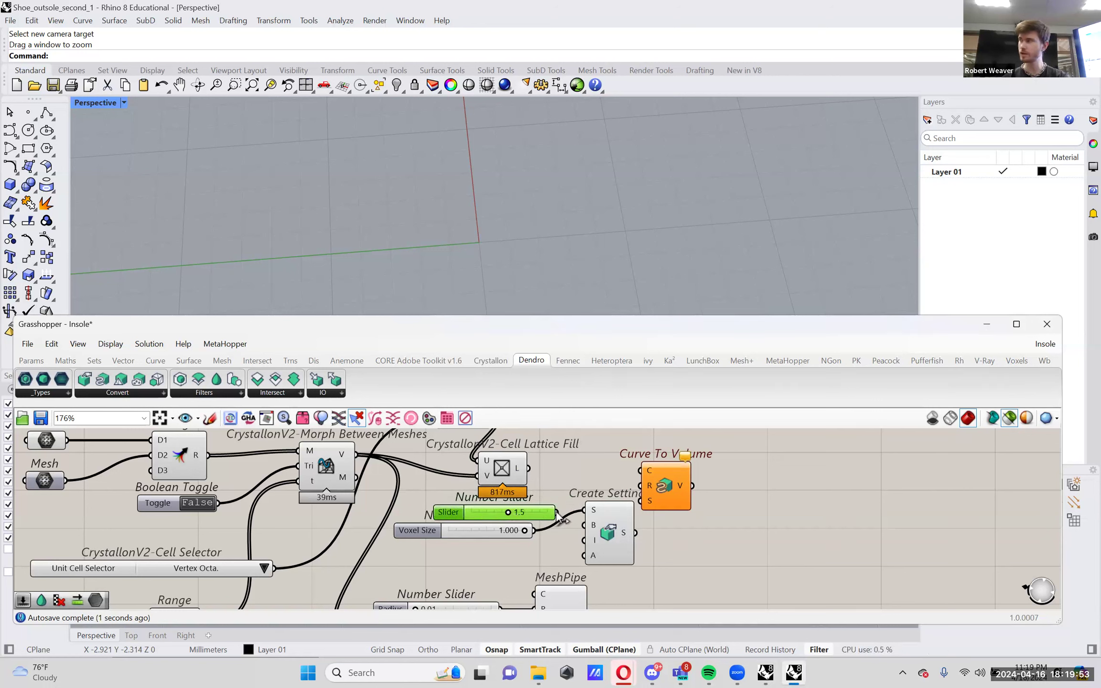
left_click_drag(648, 484, 692, 492)
mouse_move(622, 538)
left_mouse_down()
mouse_move(636, 545)
mouse_move(621, 537)
left_mouse_up()
left_click_drag(528, 468, 700, 483)
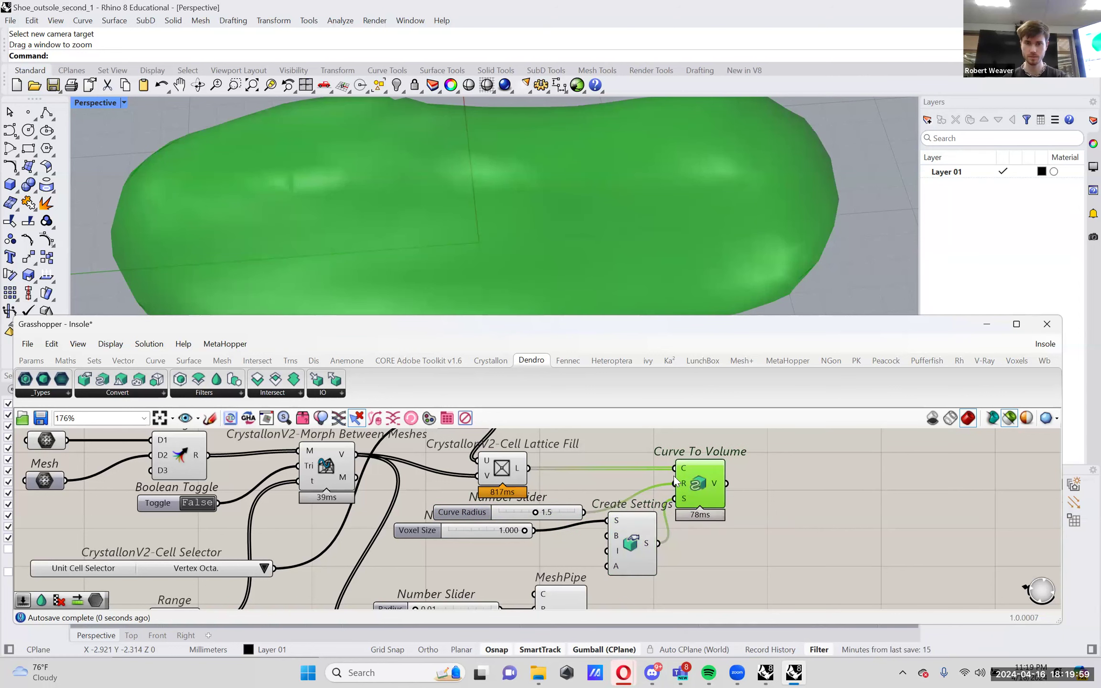
- Lower Voxel Size to 0.111 and Curve Radius to 0.4 for a finer lattice
scroll(466, 204, "down", 4)
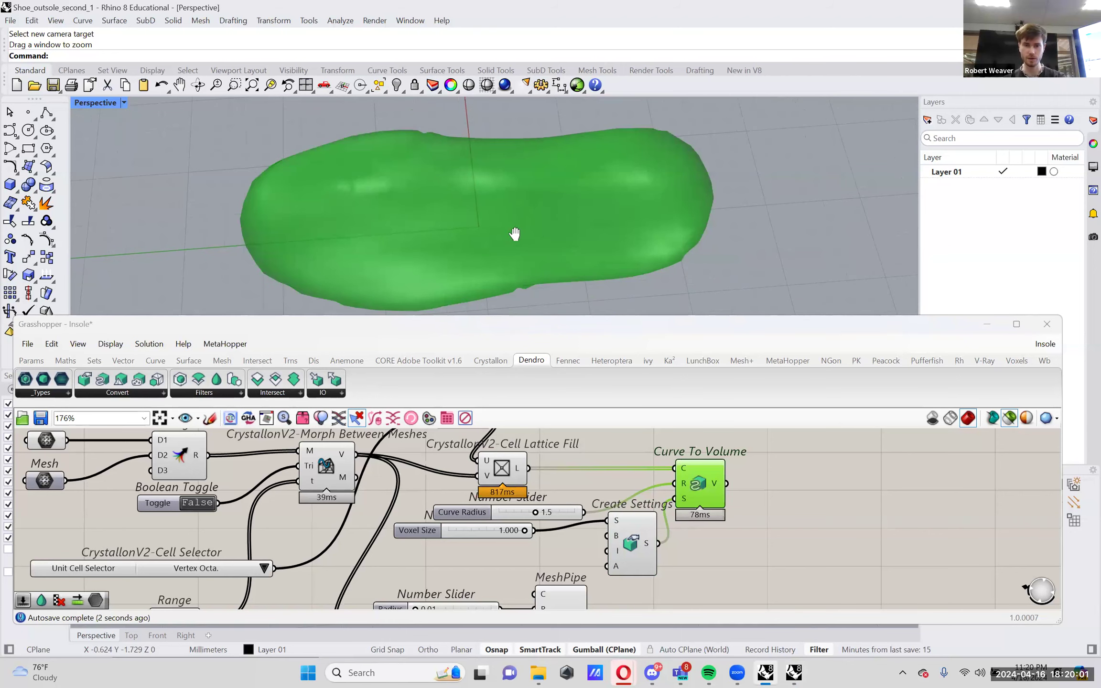
scroll(533, 516, "up", 4)
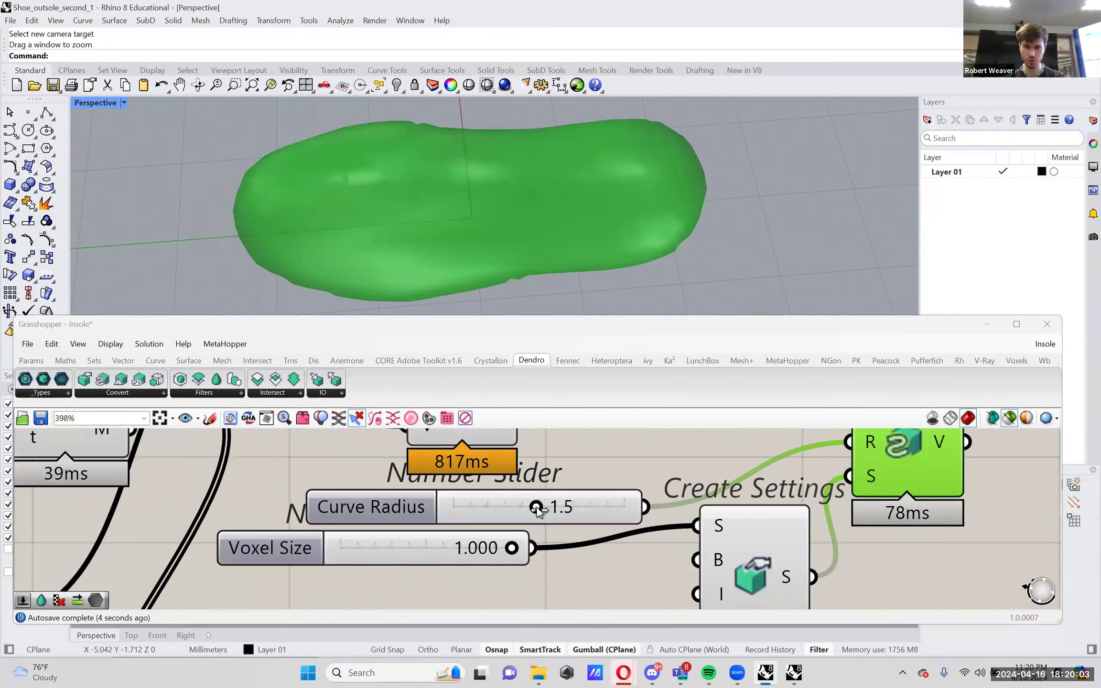
left_click_drag(511, 548, 412, 548)
left_click_drag(497, 507, 488, 508)
left_click_drag(403, 550, 352, 550)
left_click_drag(487, 507, 472, 508)
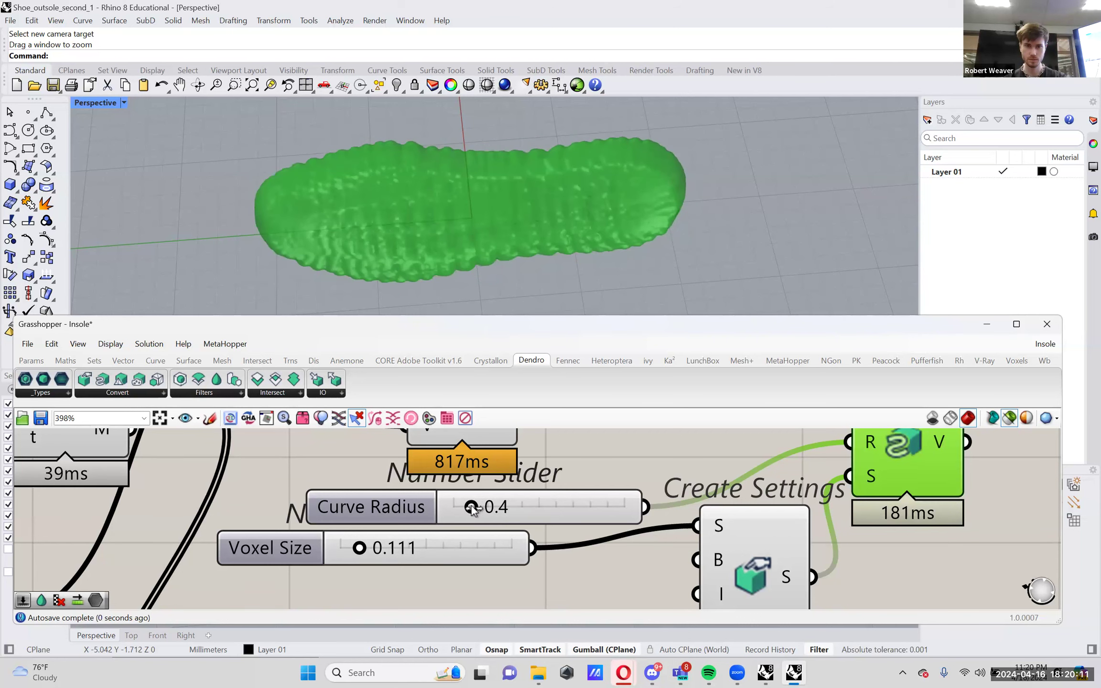
- Refine further to Curve Radius 0.1 and Voxel Size 0.043, and zoom out to the whole insole
scroll(519, 181, "up", 1)
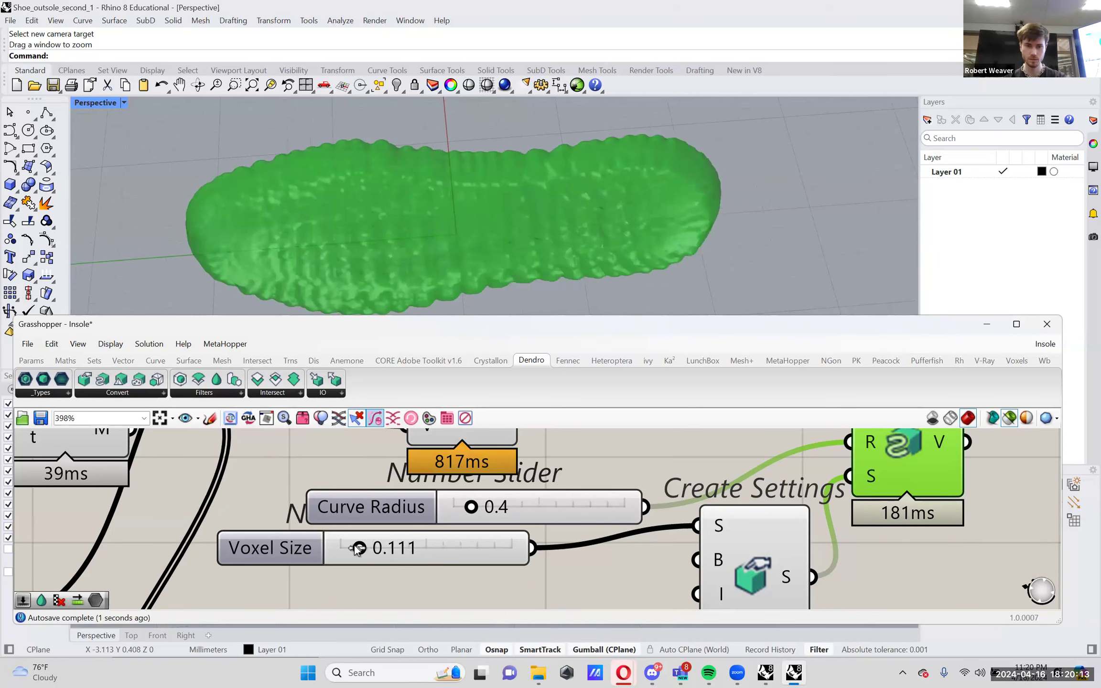
left_click_drag(351, 547, 336, 548)
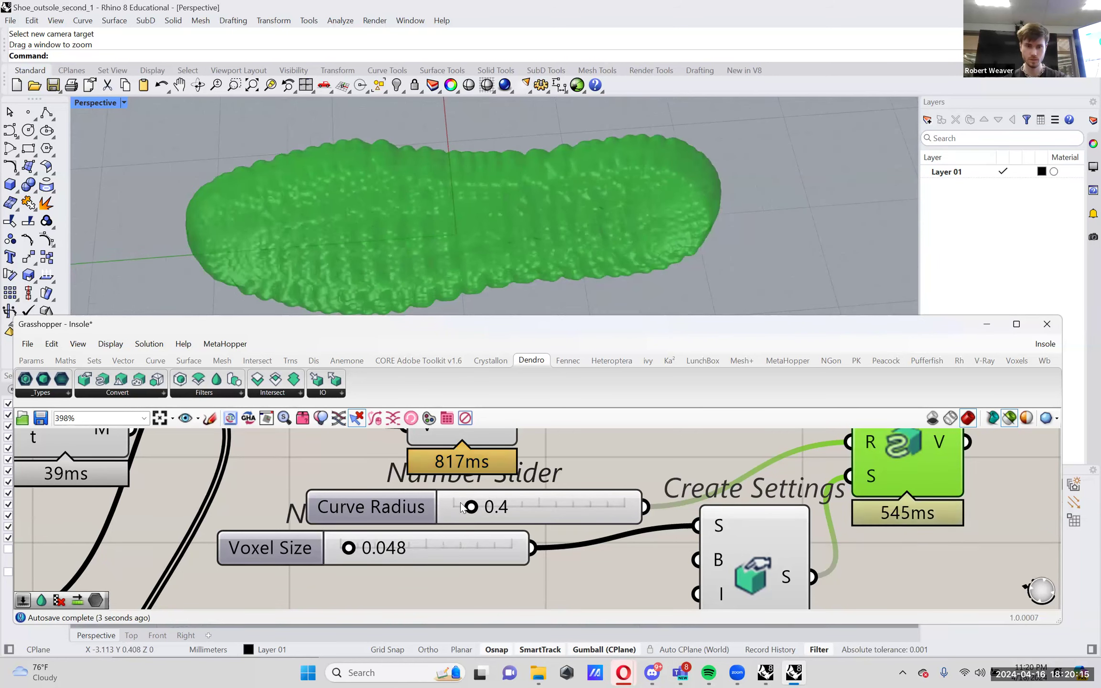
left_click_drag(468, 509, 453, 508)
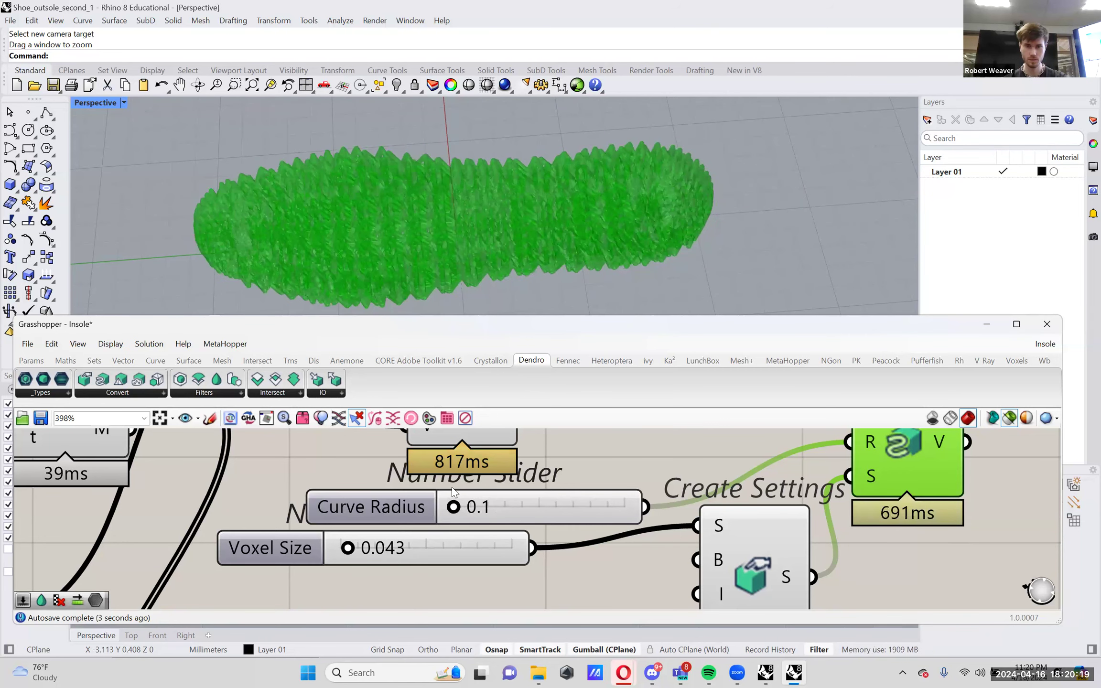
scroll(560, 216, "up", 6)
scroll(537, 268, "down", 6)
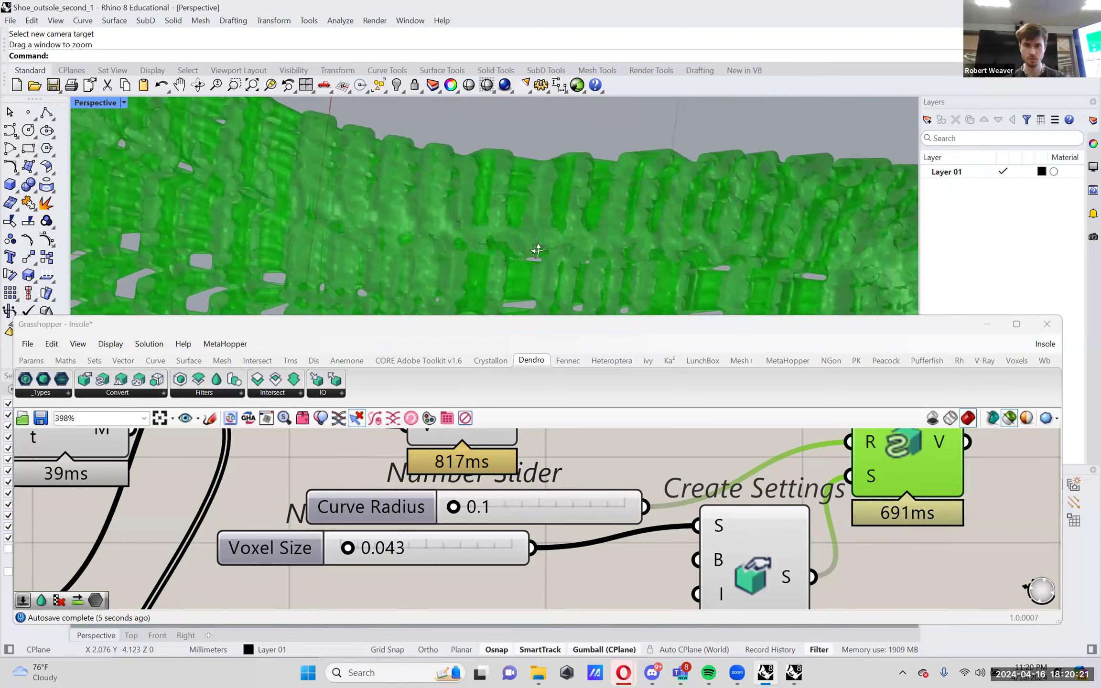
right_click_drag(688, 544, 670, 546)
scroll(670, 546, "down", 2)
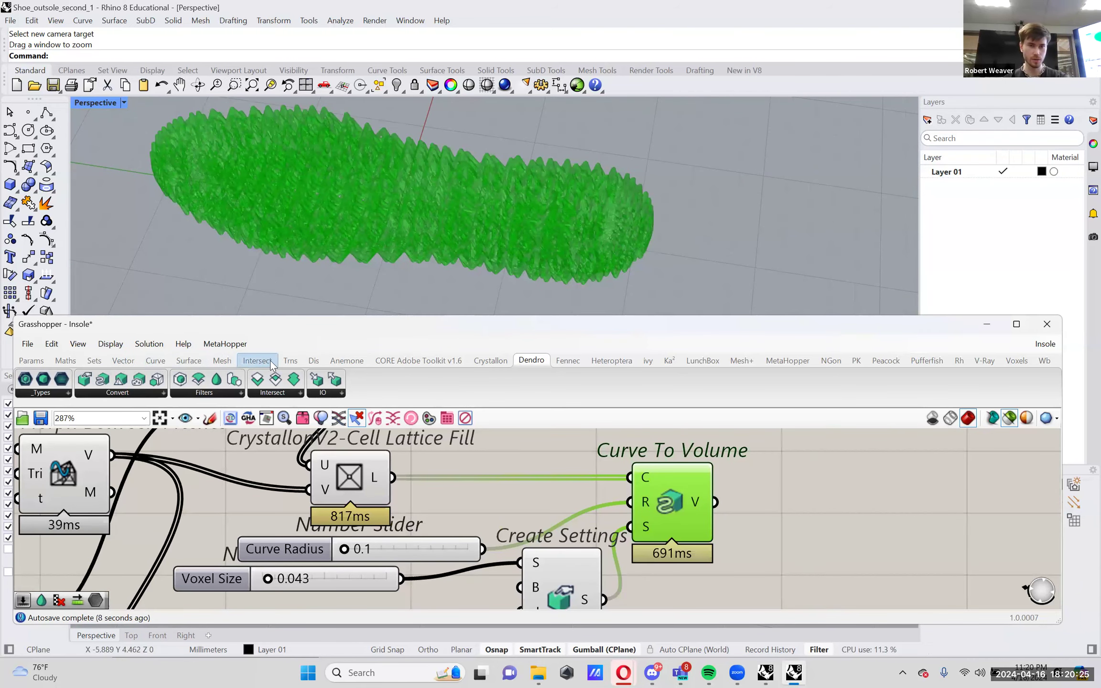
- Add a Custom Preview fed by Curve To Volume's V output, coloured by a grey Colour Swatch
left_click(313, 360)
left_click_drag(810, 505, 813, 507)
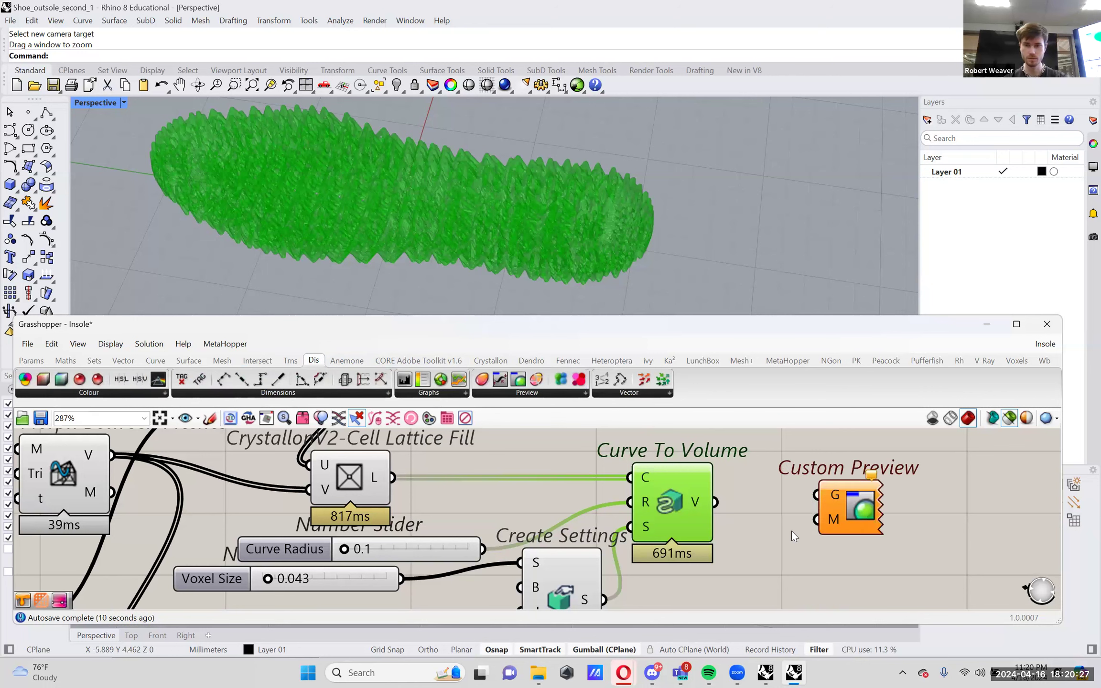
double_click(791, 530)
type("swatc")
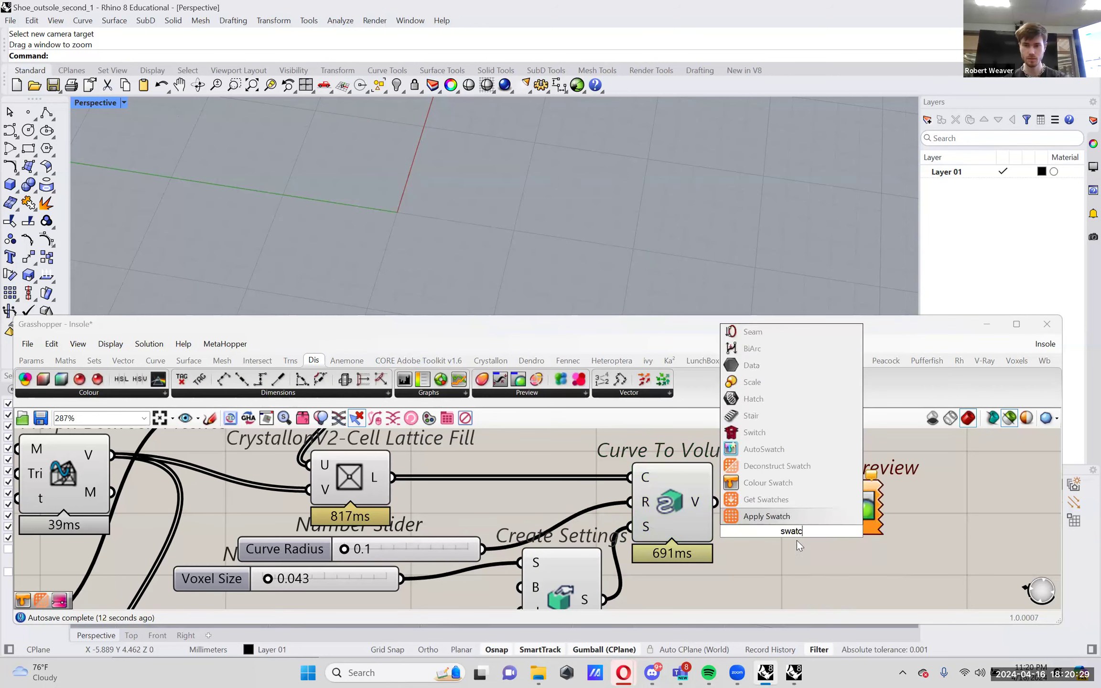
left_click(777, 483)
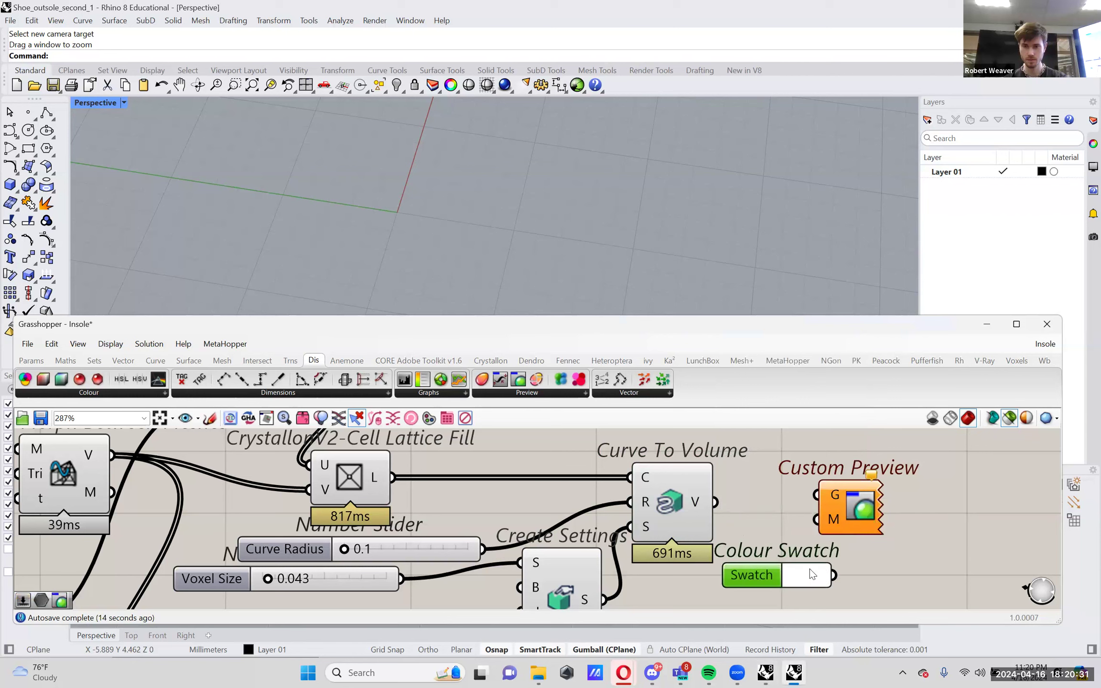
left_click(807, 574)
left_click(874, 535)
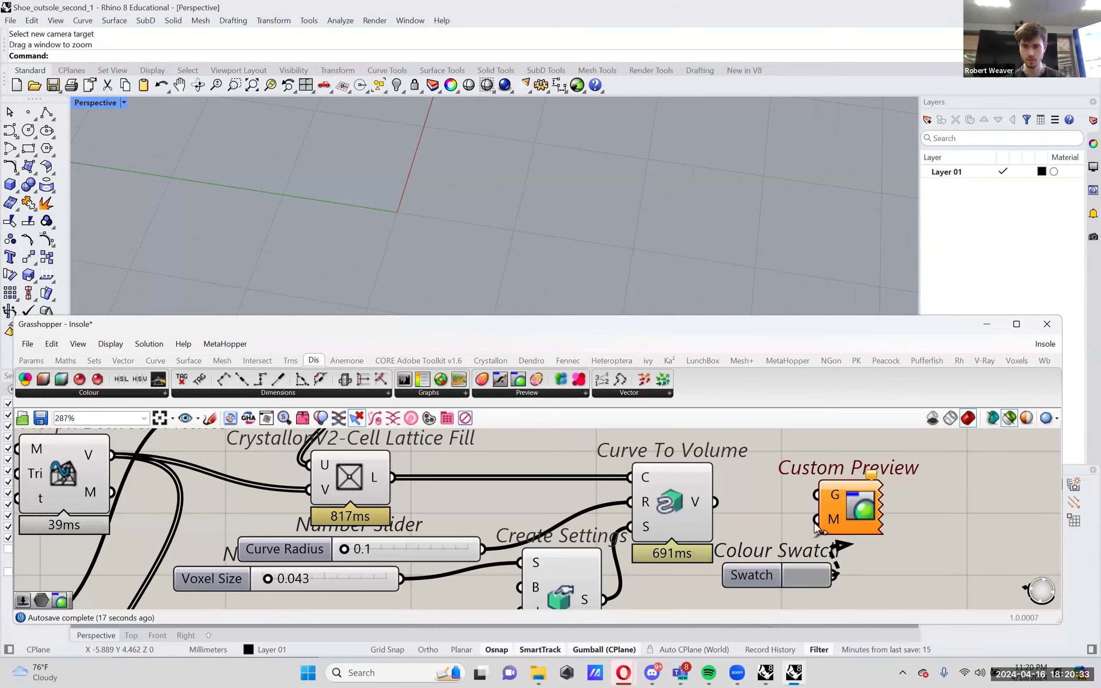
left_click_drag(858, 510, 910, 518)
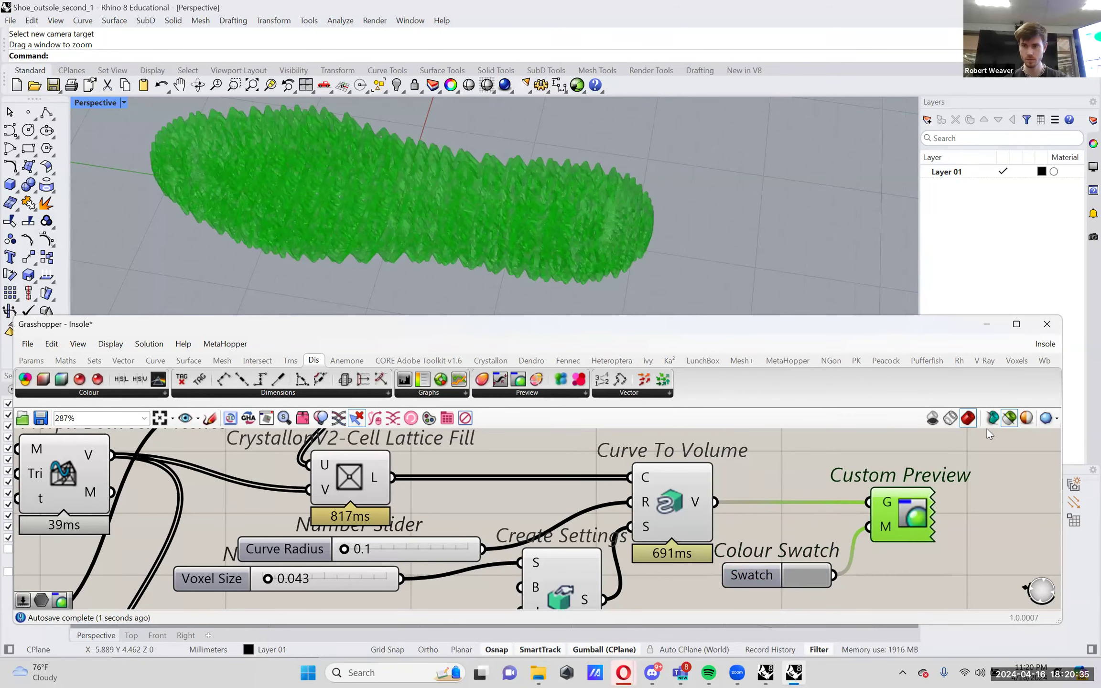
- Turn Preview off for the upstream lattice-building components to hide their green display
scroll(715, 506, "down", 8)
left_click_drag(739, 595, 501, 473)
right_click(472, 456)
left_click(483, 476)
- Inspect the grey lattice insole from oblique and higher angles, then select the five output-side components
scroll(722, 481, "up", 8)
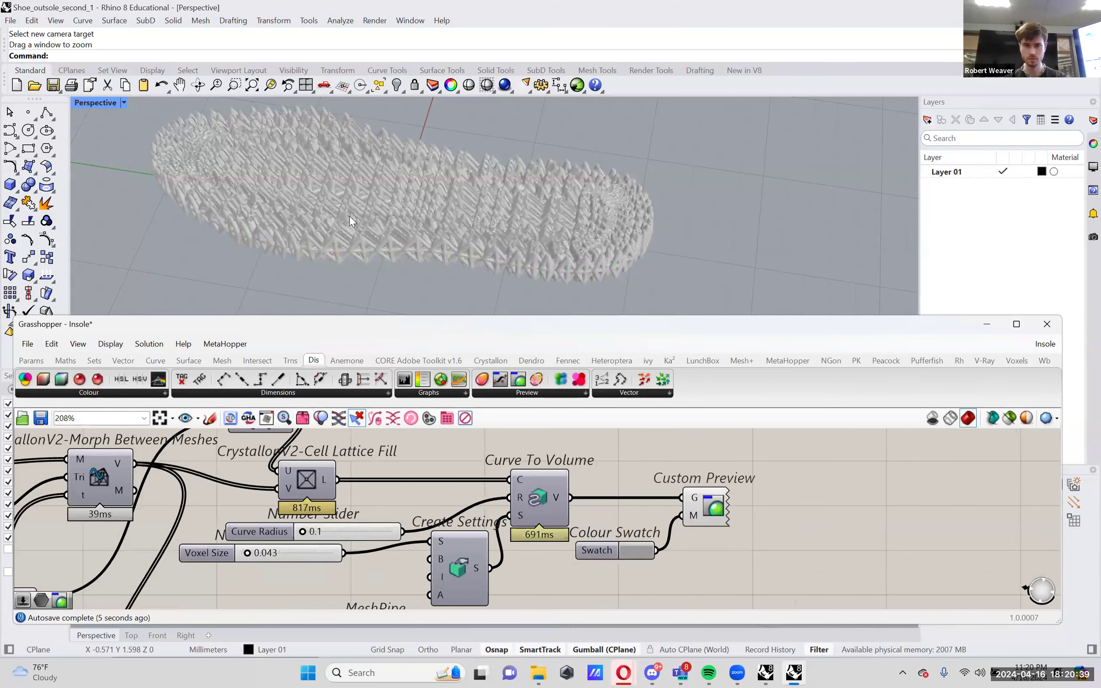
scroll(349, 216, "up", 5)
scroll(464, 227, "down", 6)
right_click_drag(463, 239, 542, 149)
scroll(570, 204, "up", 4)
right_click_drag(570, 189, 591, 158, "shift")
scroll(592, 161, "down", 6)
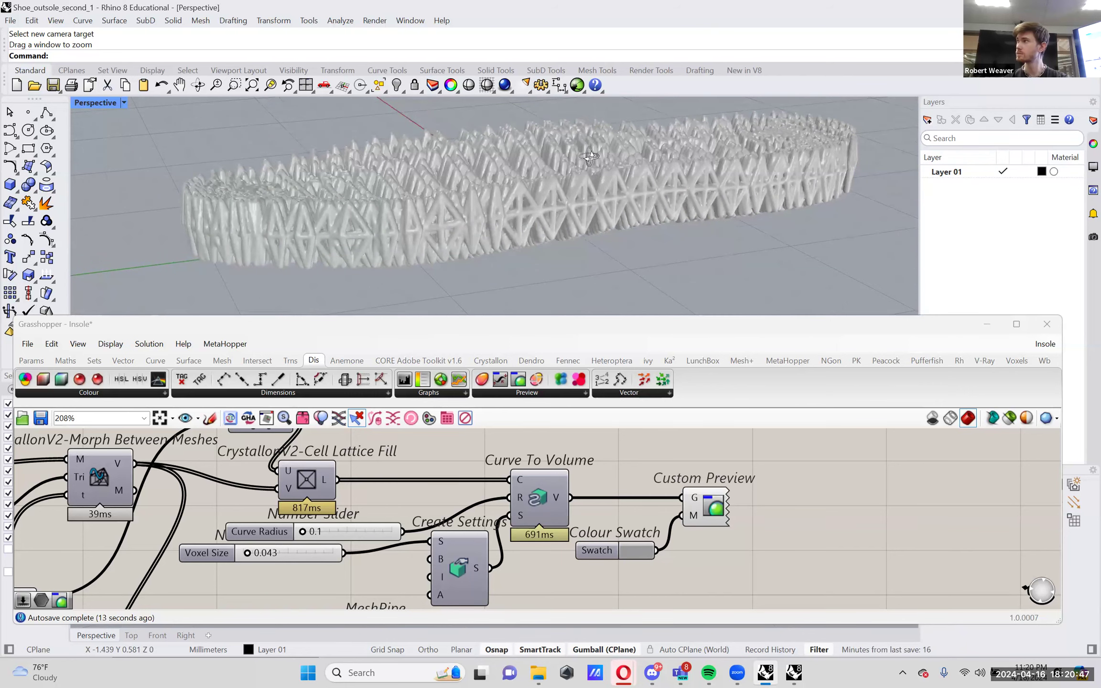
right_click_drag(590, 157, 603, 260)
scroll(634, 491, "down", 3)
right_click_drag(642, 521, 642, 503)
left_click_drag(705, 536, 468, 472)
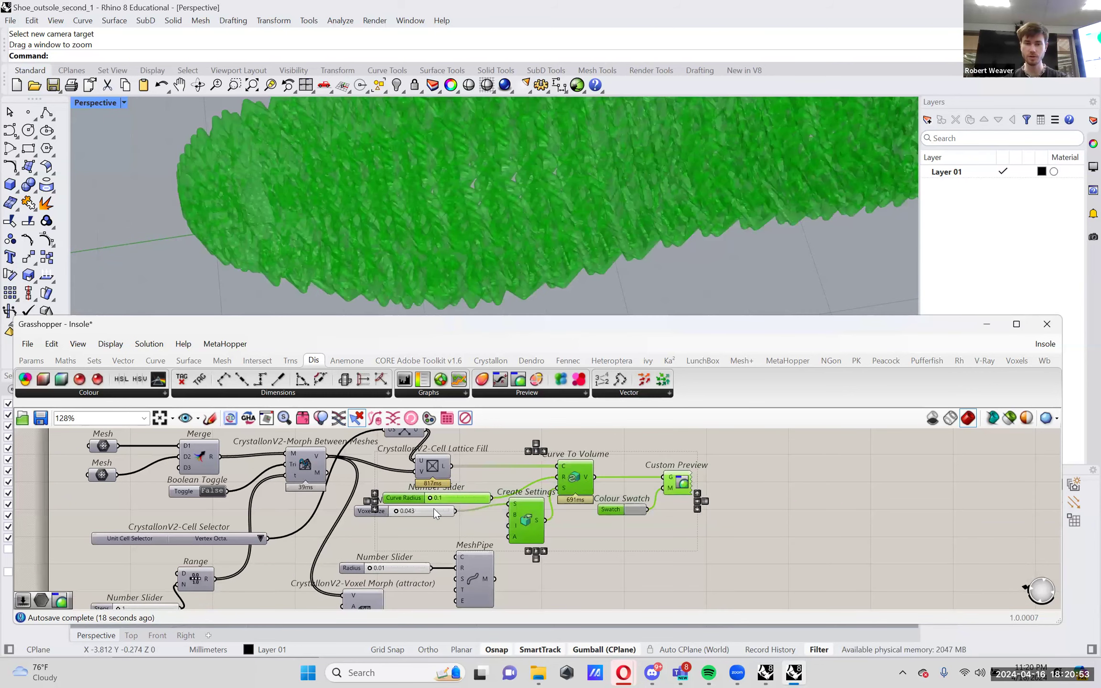
- Shift the five output components right and line up the Curve Radius and Voxel Size sliders beside Curve To Volume
left_click_drag(434, 513, 631, 474)
right_click_drag(530, 443, 511, 475)
left_click_drag(45, 435, 449, 544)
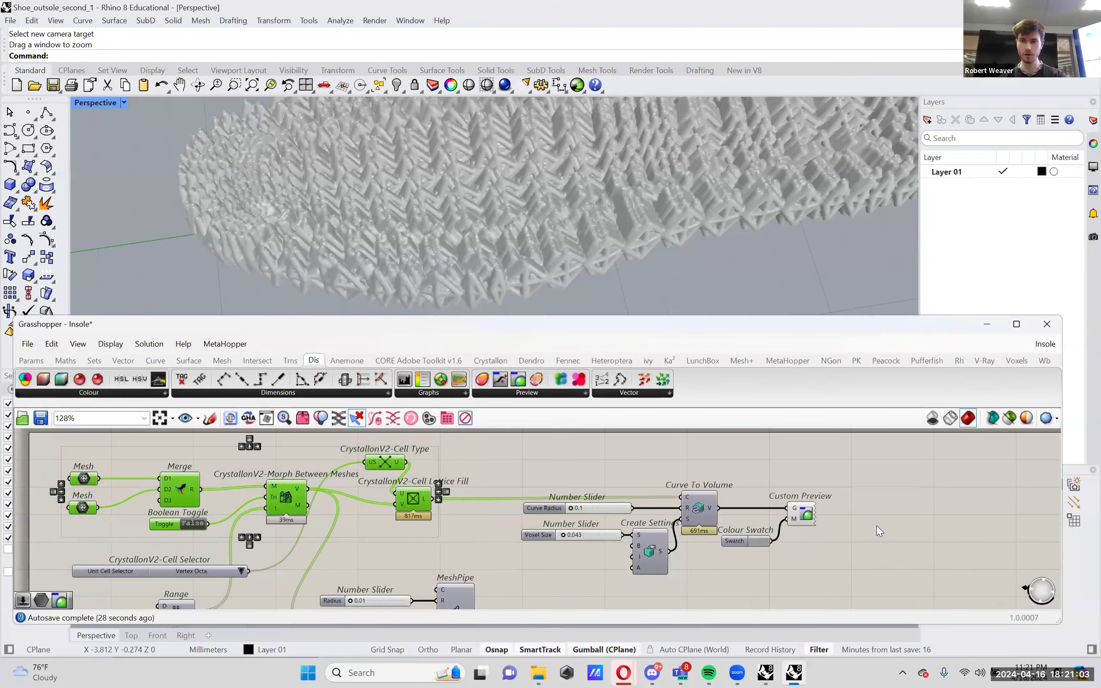
scroll(765, 507, "up", 2)
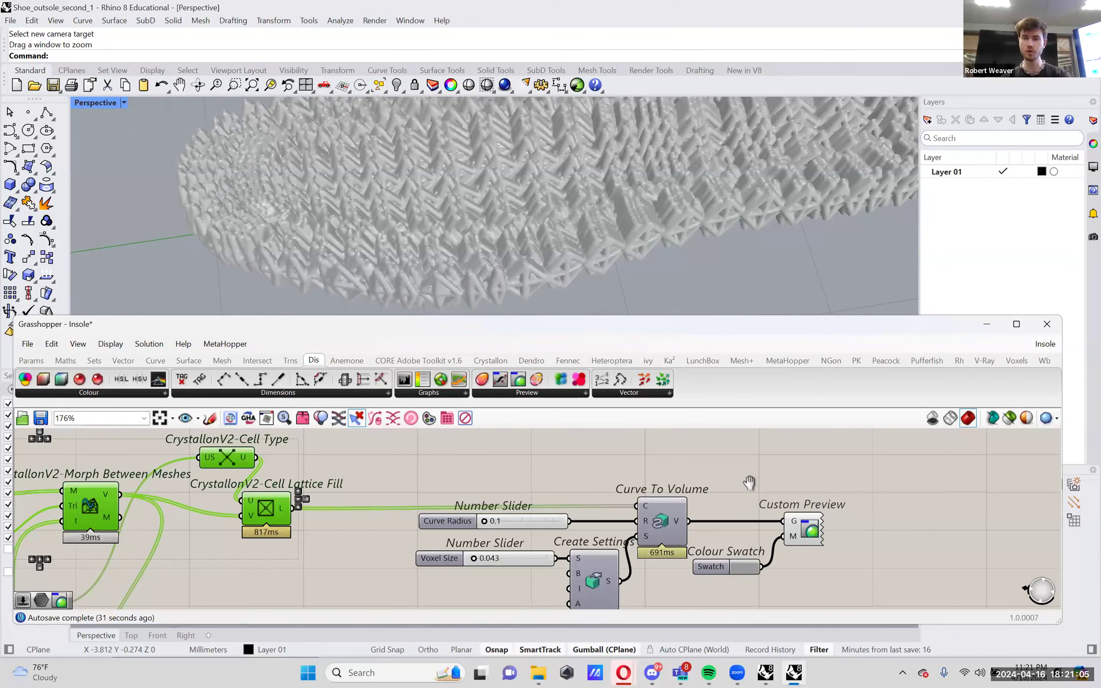
right_click_drag(757, 499, 746, 481)
left_click(739, 478)
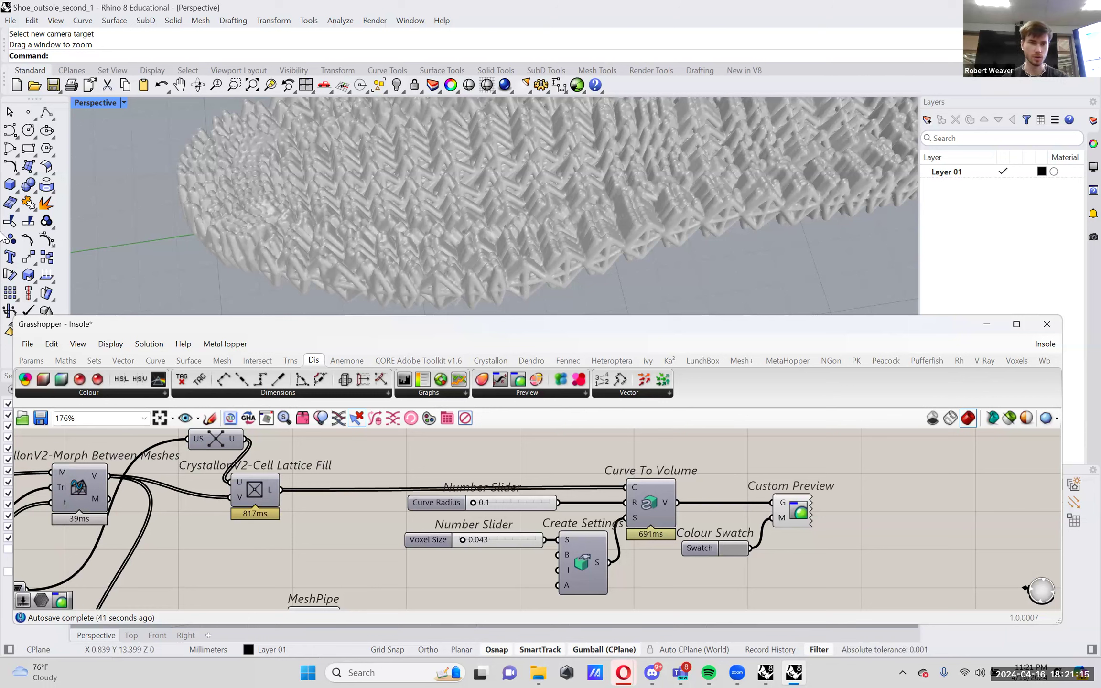
left_click(28, 346)
left_click(26, 348)
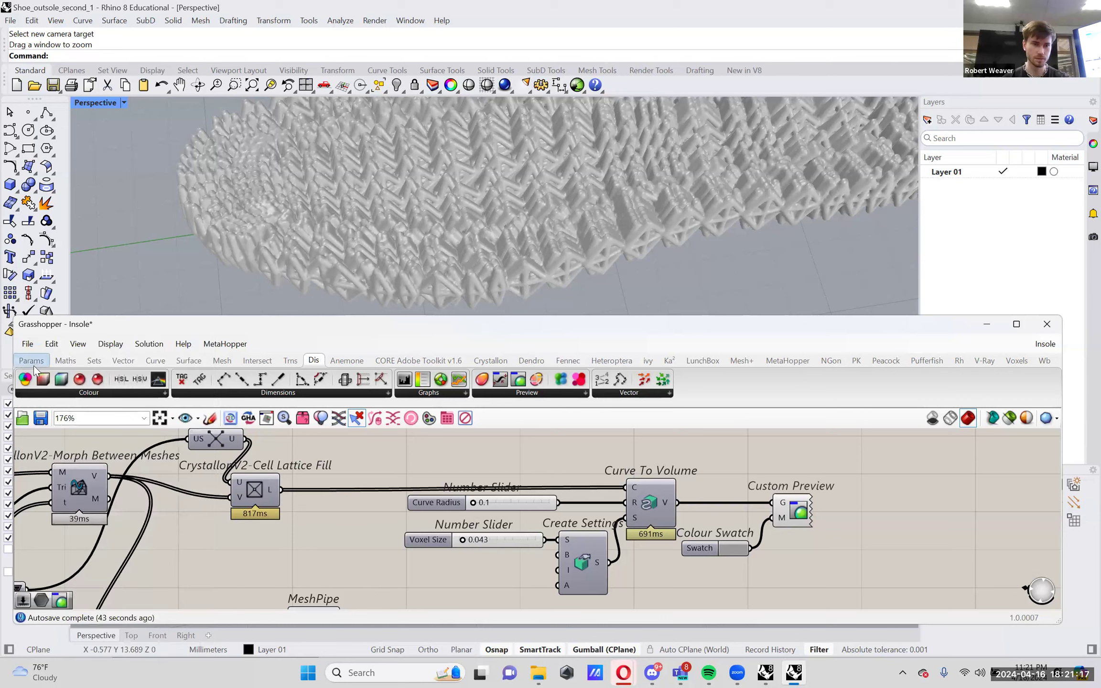
left_click(29, 348)
left_click(47, 376)
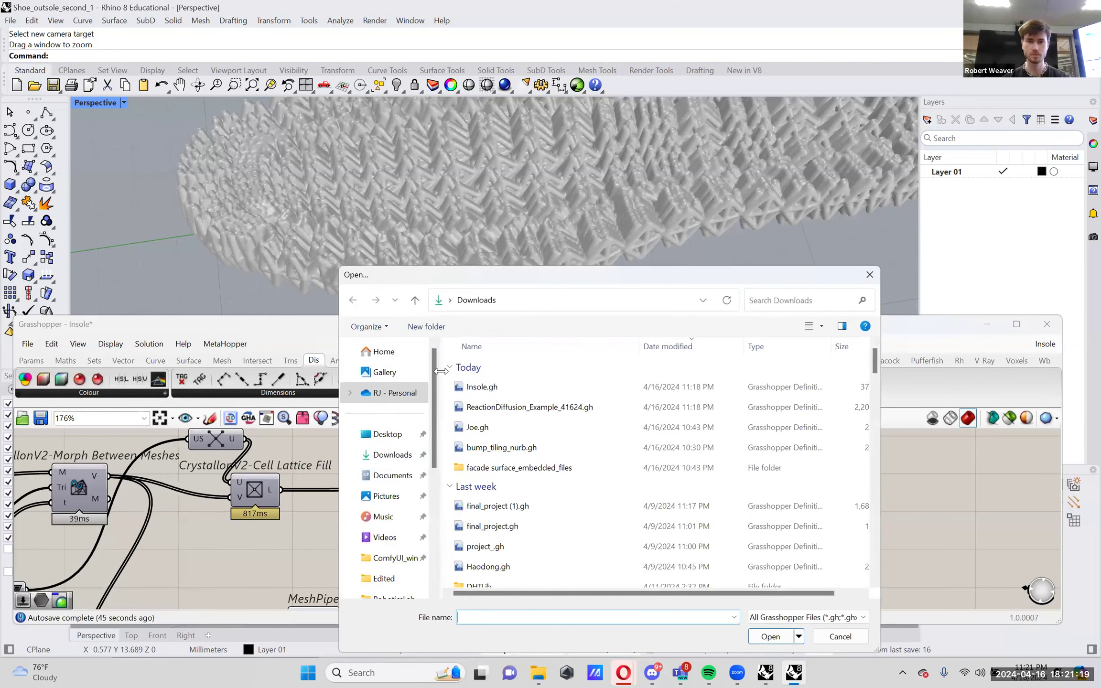
left_click_drag(530, 285, 524, 231)
scroll(391, 488, "down", 5)
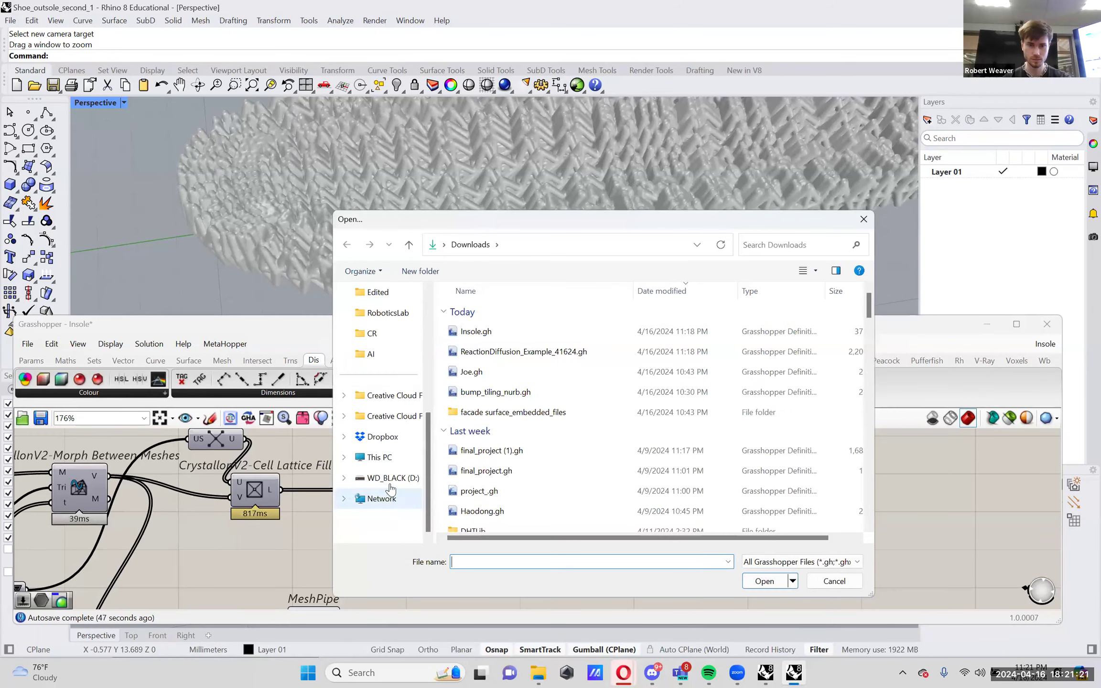
left_click(391, 487)
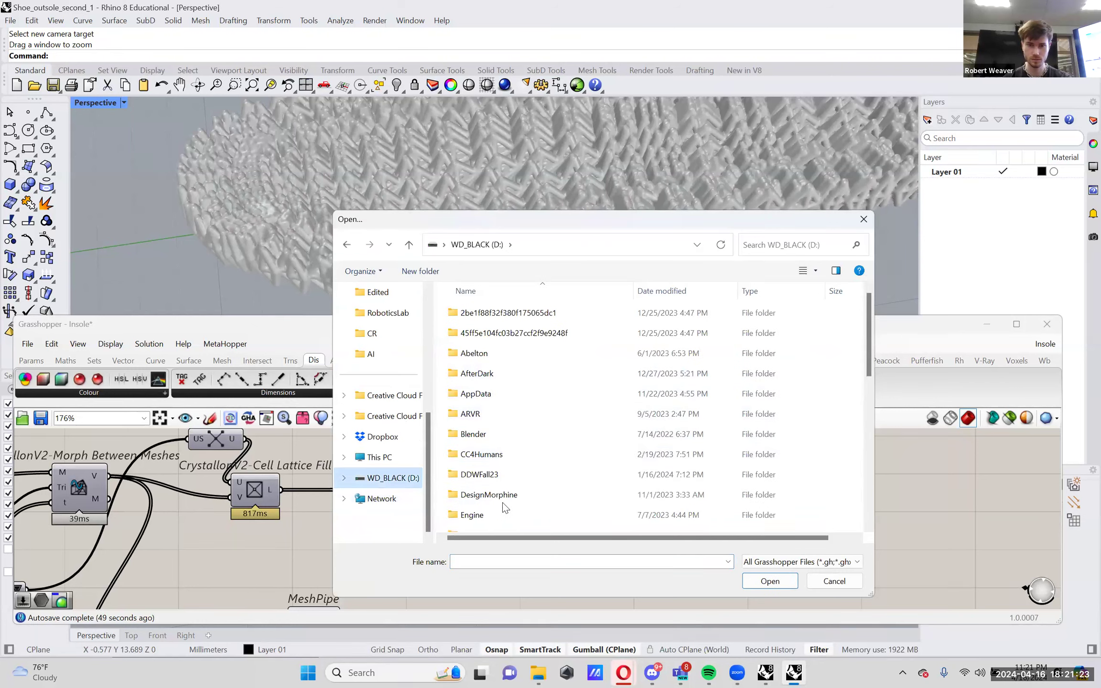
scroll(517, 491, "down", 1)
double_click(517, 501)
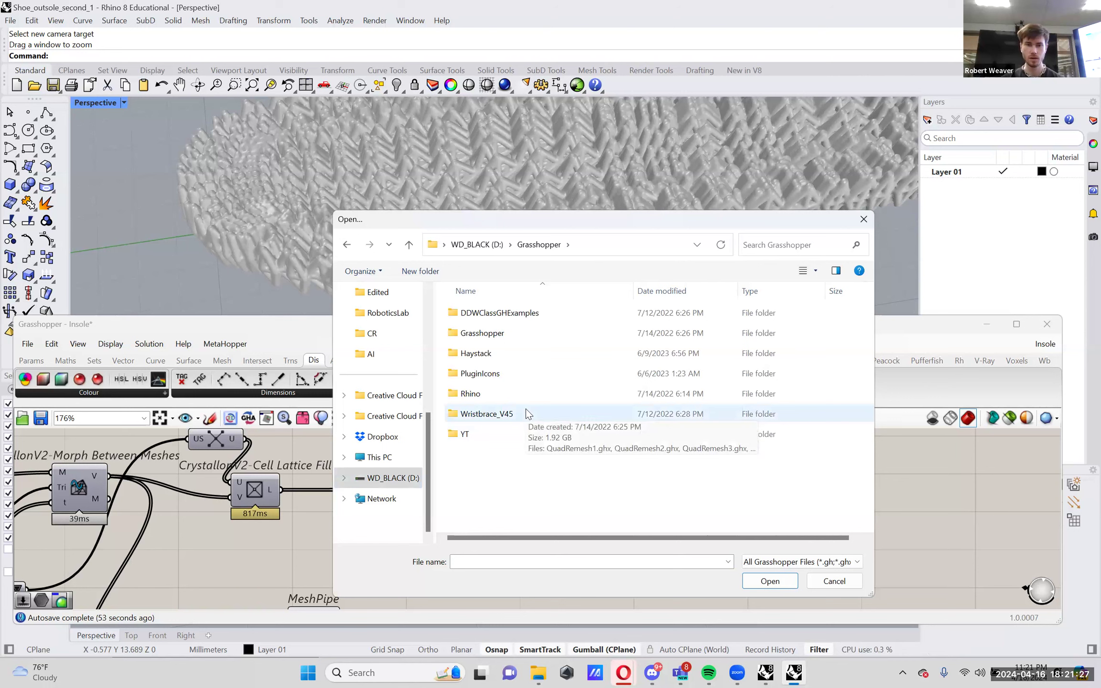
left_click(835, 581)
right_click(954, 489)
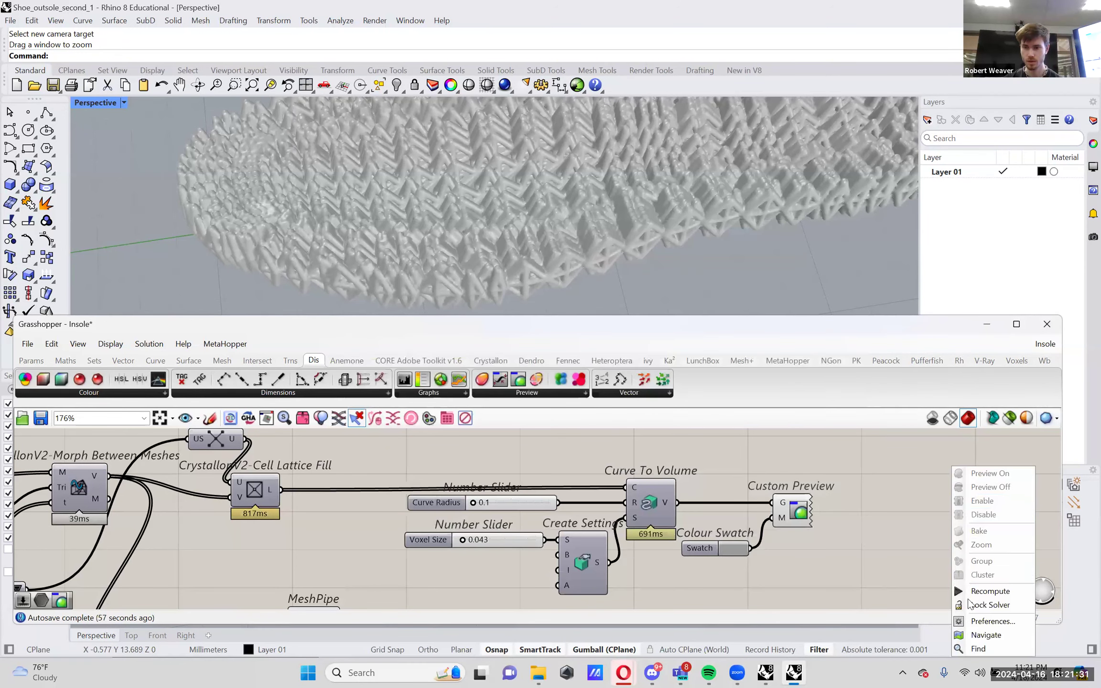
- Lock the solver, then review the Custom Preview, Gate And and Equals components
left_click(985, 605)
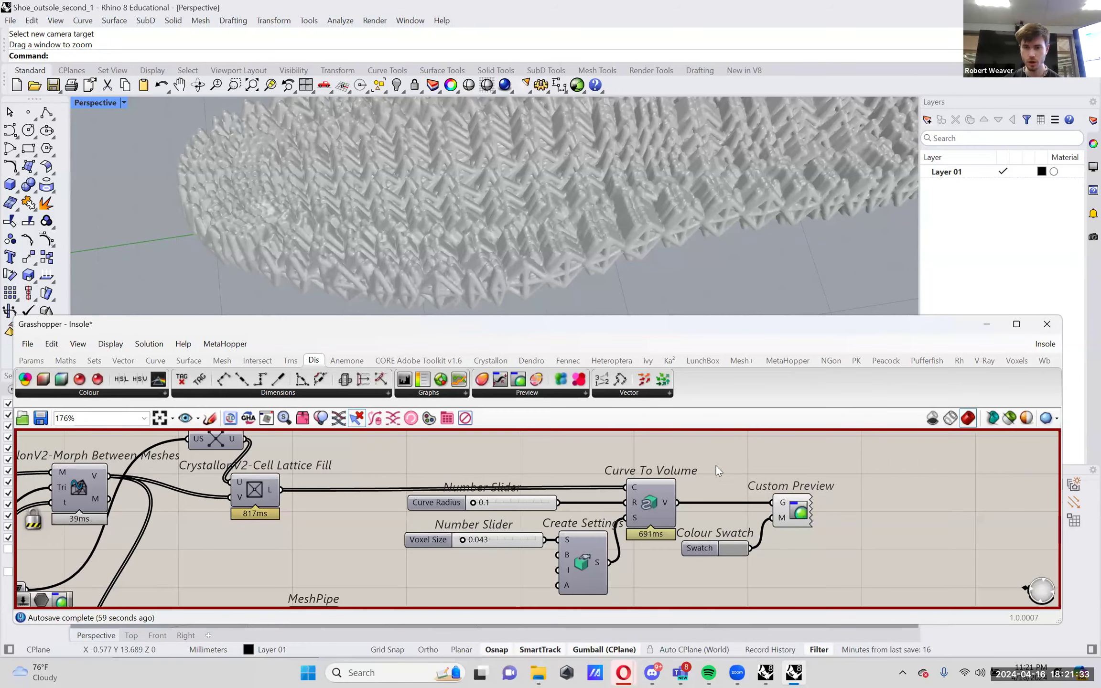
scroll(715, 465, "down", 11)
right_click_drag(735, 597, 707, 482)
scroll(783, 481, "up", 8)
scroll(816, 519, "up", 2)
right_click_drag(489, 492, 757, 555)
right_click_drag(717, 479, 788, 503)
scroll(788, 503, "down", 8)
right_click_drag(794, 669, 755, 523)
scroll(794, 521, "up", 8)
scroll(780, 537, "down", 9)
scroll(639, 543, "up", 8)
- Review the attractor point, Merge, Crystallon, MeshPipe, Cell Type and Curve To Volume parts of the definition
right_click_drag(843, 546, 757, 483)
scroll(901, 537, "down", 2)
right_click_drag(1016, 572, 821, 503)
scroll(875, 535, "down", 1)
scroll(783, 495, "up", 2)
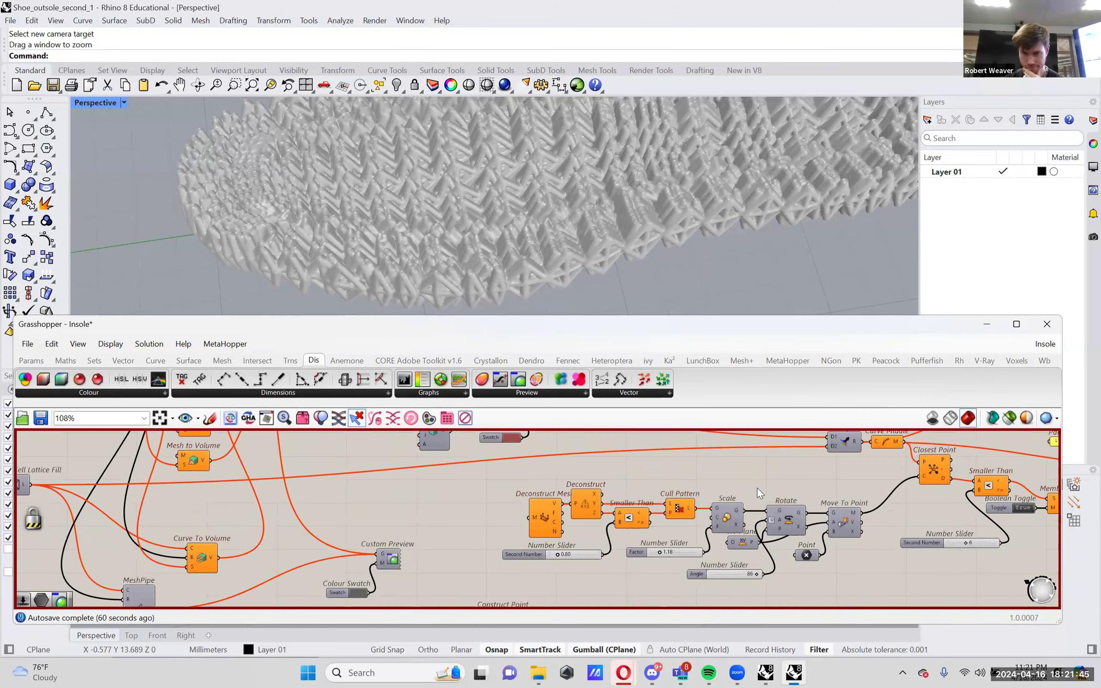
right_click_drag(580, 483, 806, 590)
right_click_drag(640, 517, 791, 582)
right_click_drag(707, 438, 845, 445)
right_click_drag(447, 554, 466, 446)
right_click_drag(506, 534, 468, 513)
right_click_drag(616, 440, 571, 556)
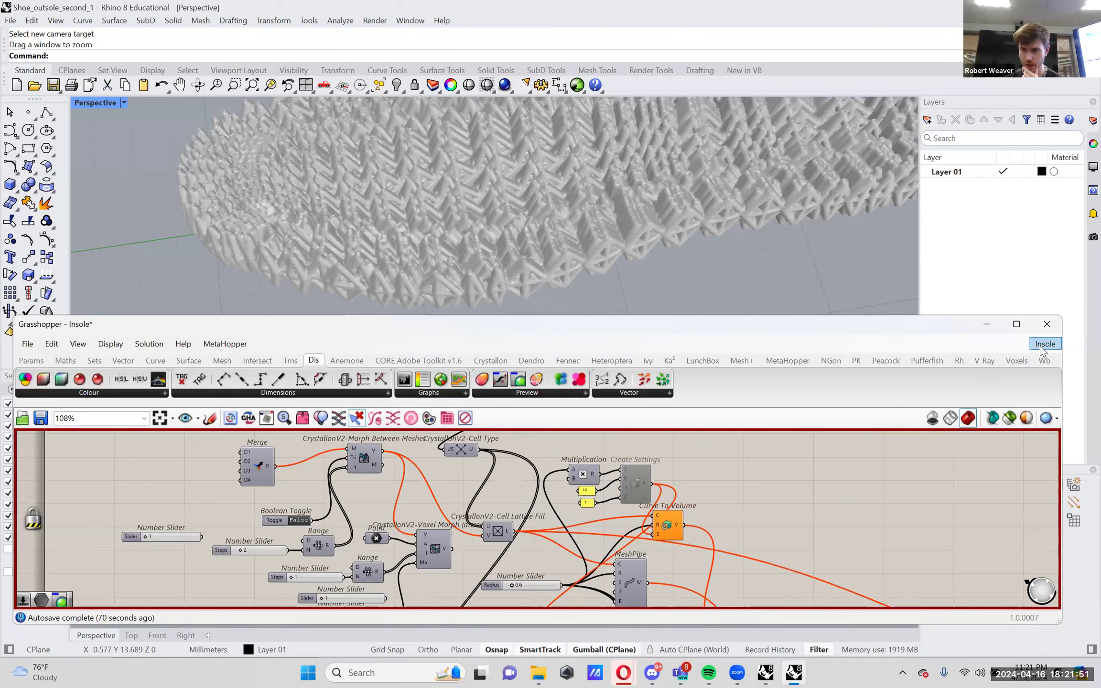
- Switch to the Plugin definition and pan up through it
left_click(1043, 344)
left_click(936, 579)
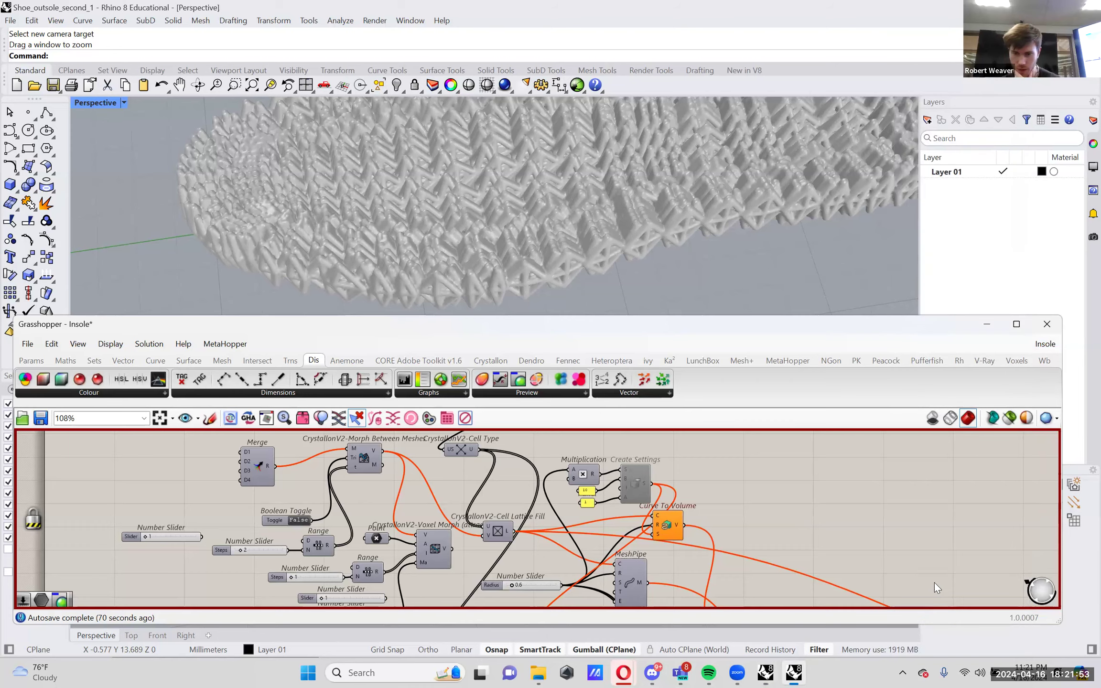
scroll(610, 538, "down", 3)
right_click_drag(592, 552, 607, 477)
right_click_drag(551, 597, 555, 508)
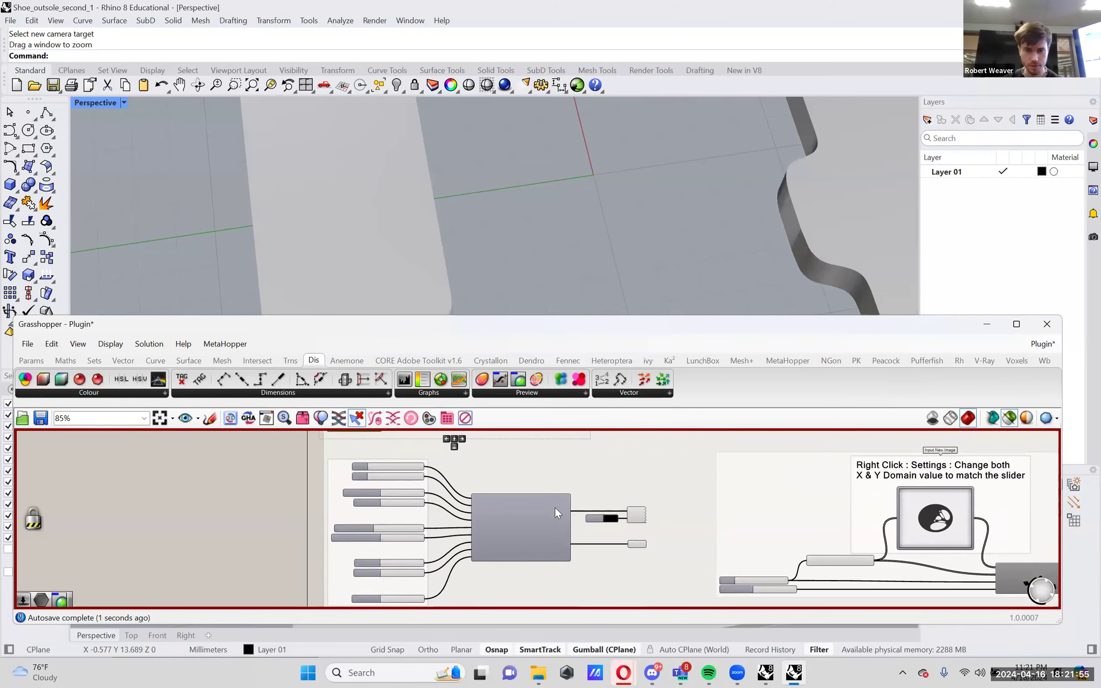
- Scan up past ThickenCurveSystem and Mesh Sphere Ex, then window-select the VolumeCurveAttractorPoint group
right_click(580, 450)
right_click_drag(517, 556, 535, 401)
right_click_drag(538, 531, 543, 406)
right_click_drag(548, 576, 575, 399)
right_click_drag(572, 551, 572, 447)
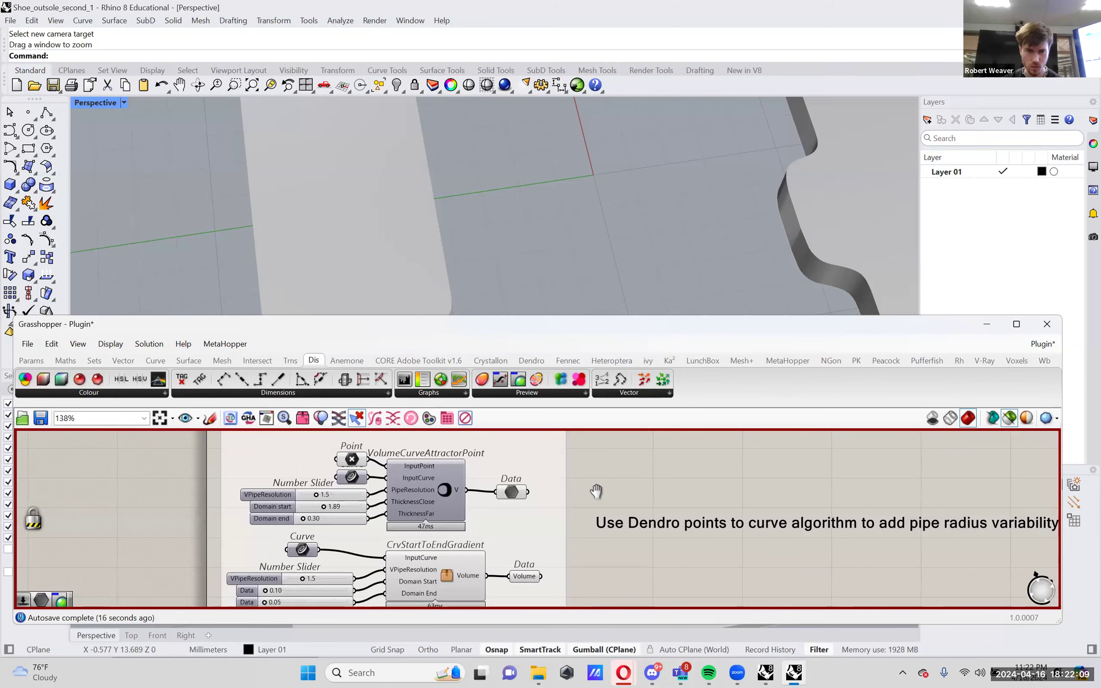
right_click_drag(595, 491, 589, 586)
right_click_drag(210, 547, 249, 489)
left_click_drag(186, 488, 617, 578)
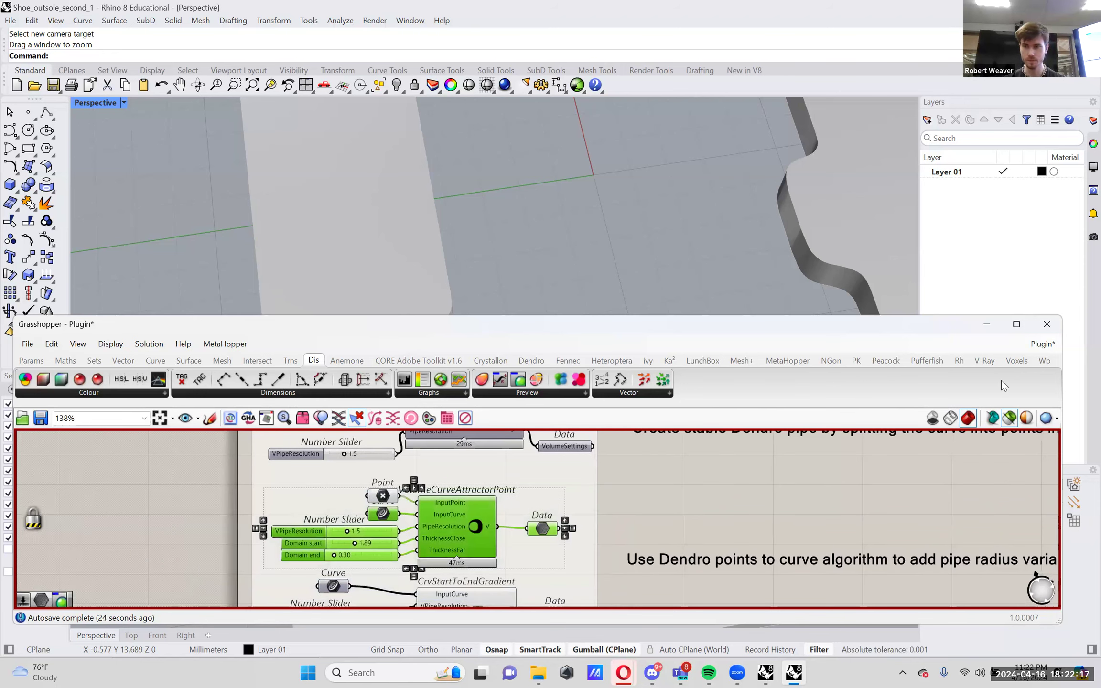
left_click(1044, 344)
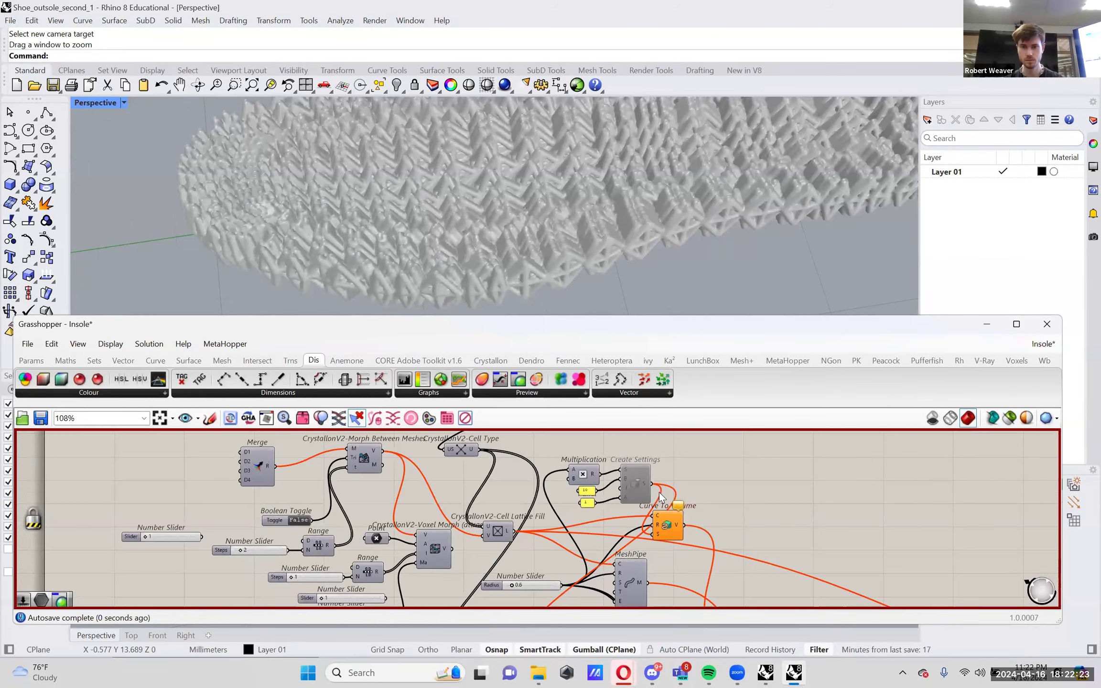
- Position the copied VolumeCurveAttractorPoint group above the lattice chain in the Insole definition
scroll(716, 470, "down", 3)
right_click_drag(712, 449, 611, 578)
scroll(653, 506, "up", 6)
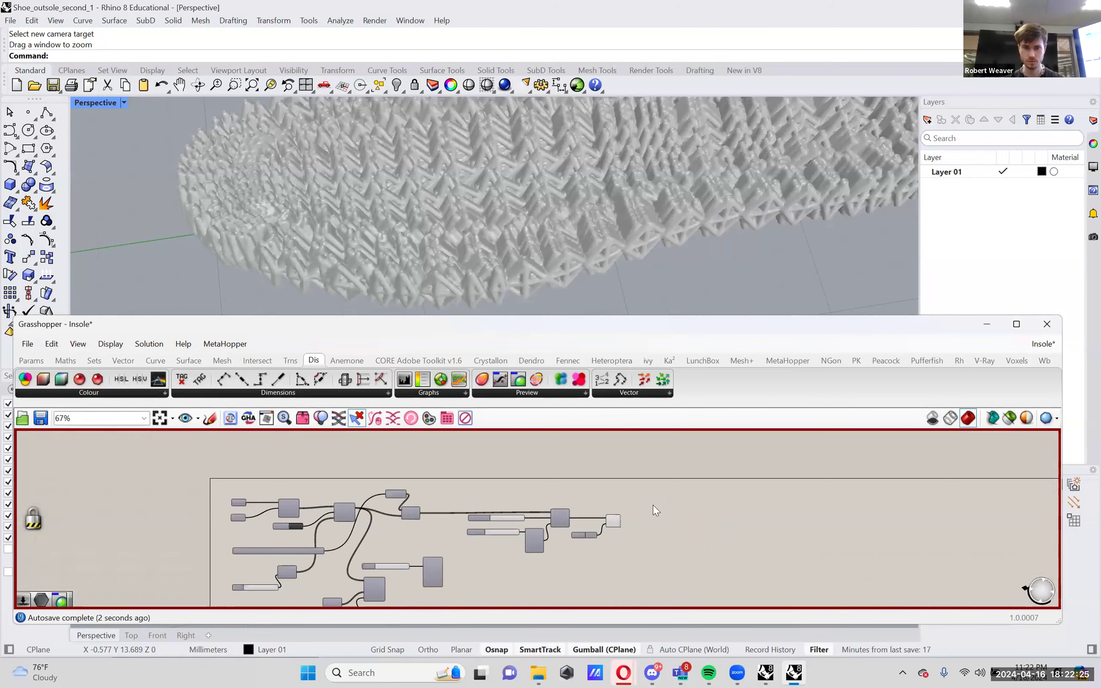
left_click(583, 494)
left_click_drag(582, 493, 588, 477)
left_click(571, 539)
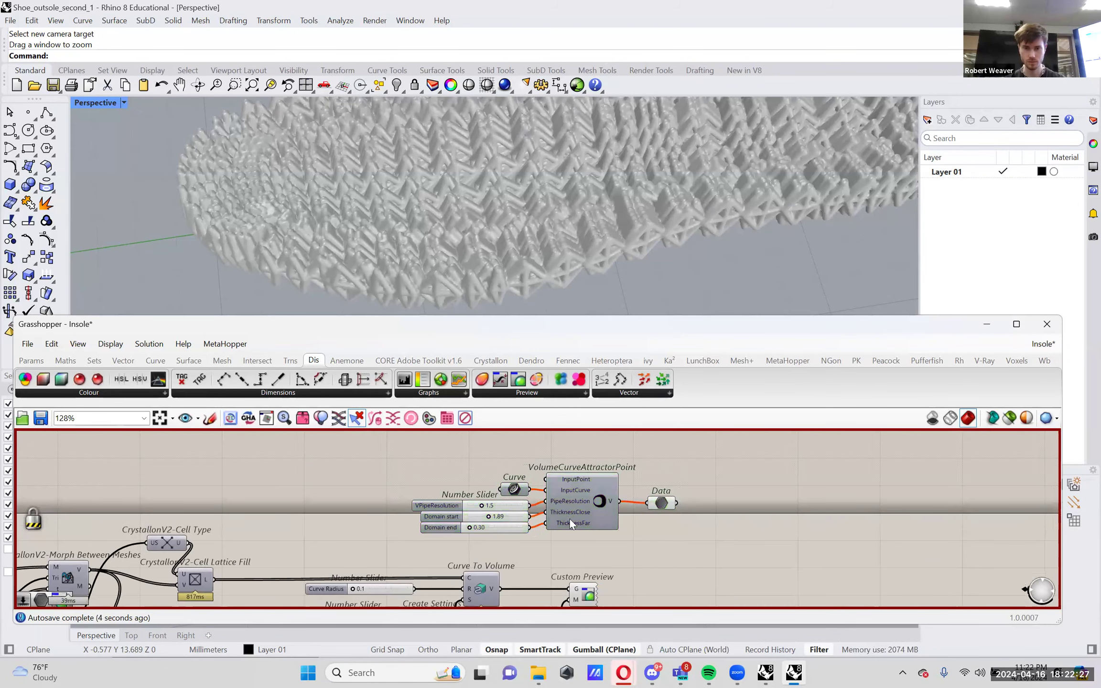
right_click_drag(567, 486, 648, 492)
scroll(581, 490, "up", 1)
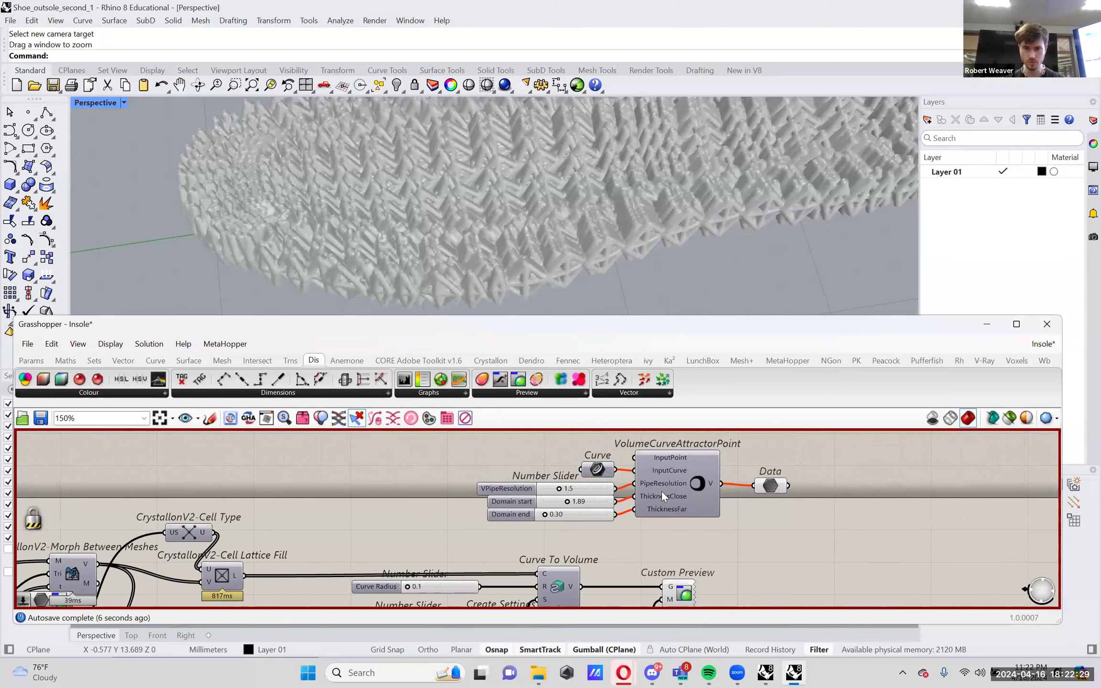
left_click(597, 472)
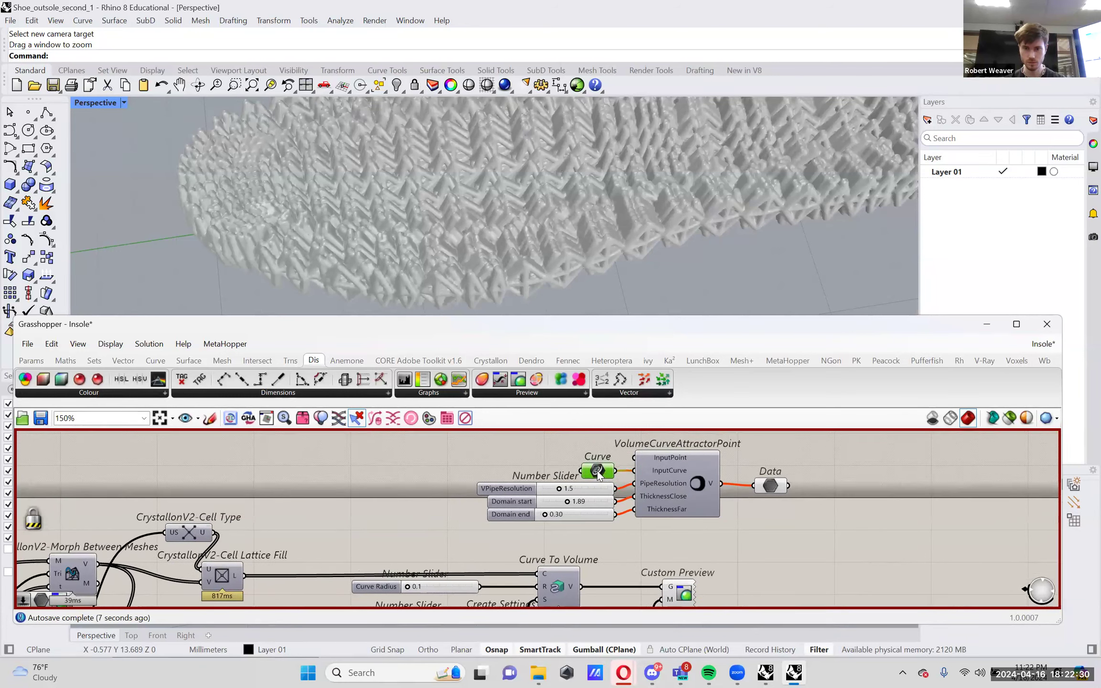
left_click(573, 455)
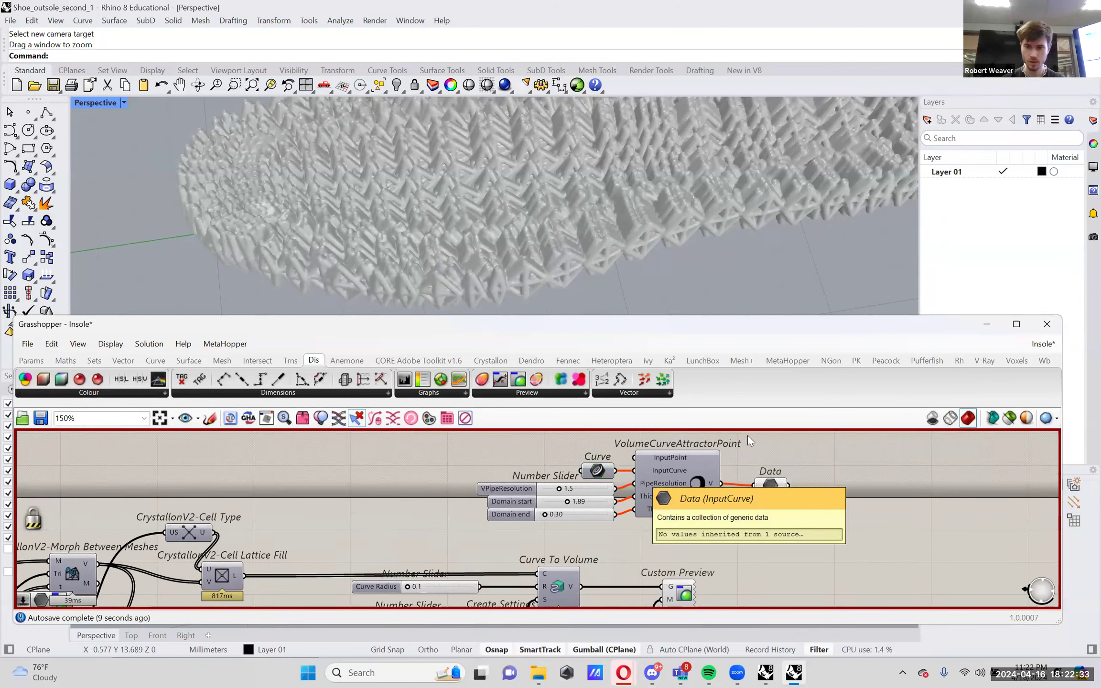
- Return to the Insole definition and wire Cell Lattice Fill's L output into the Curve parameter
left_click(1042, 344)
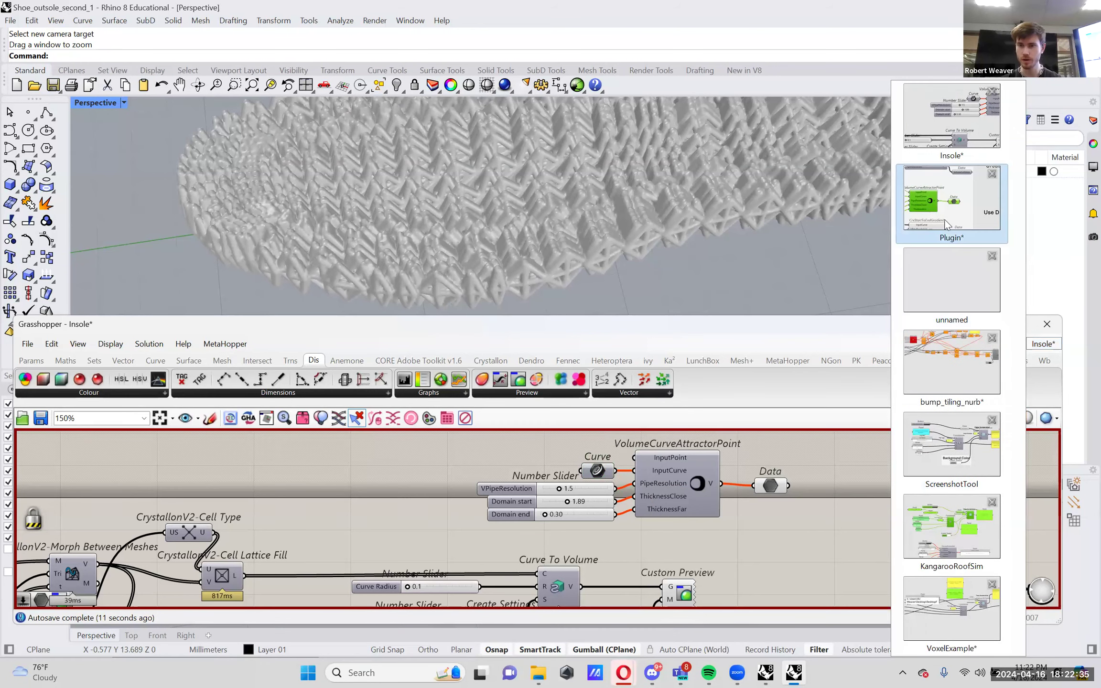
left_click(952, 205)
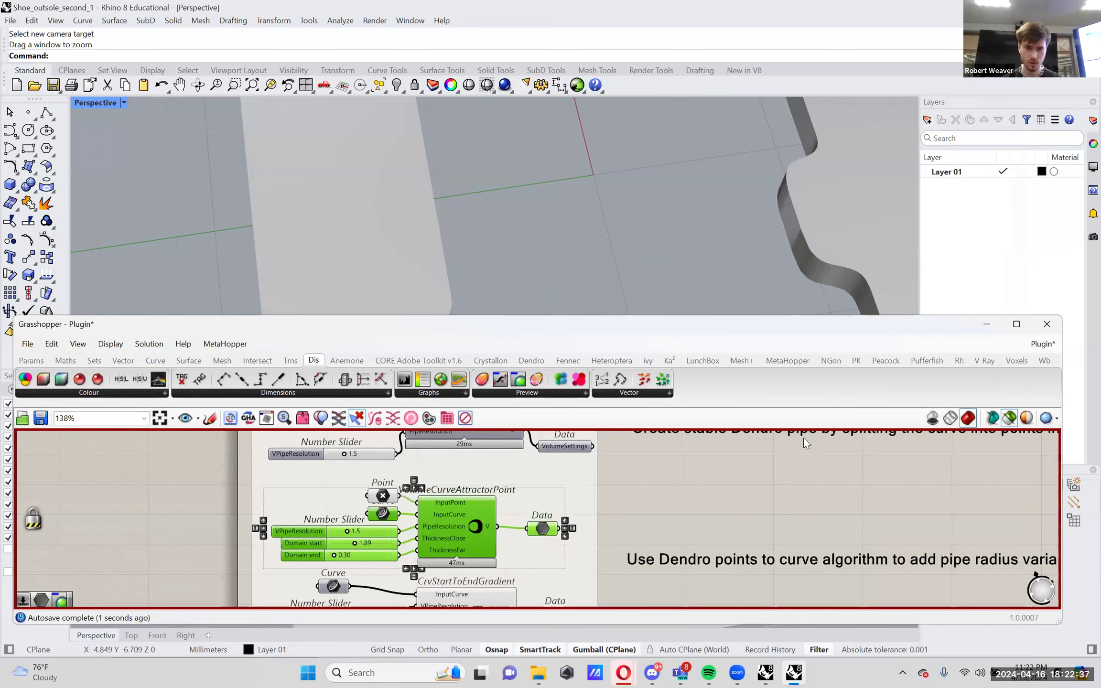
left_click(1041, 345)
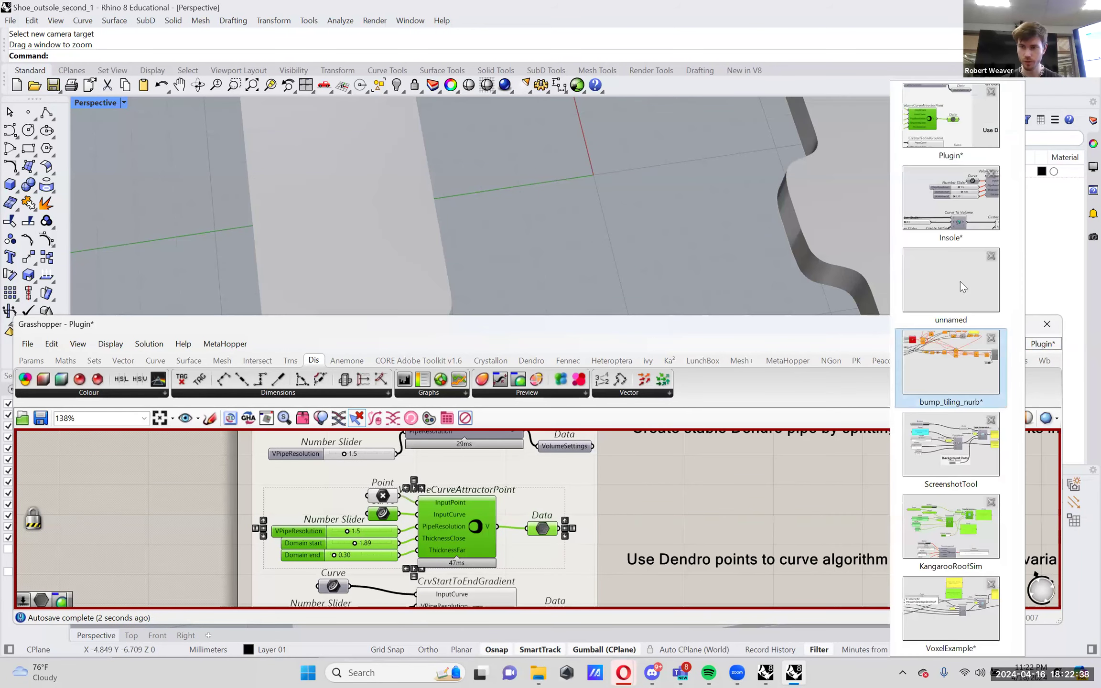
left_click(941, 236)
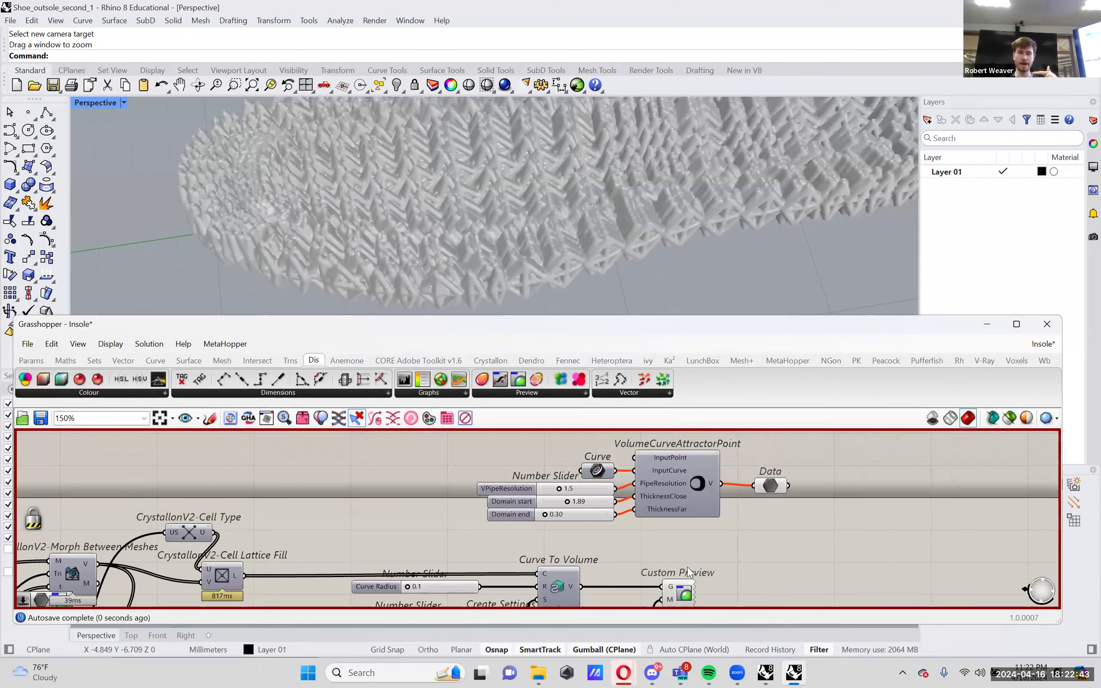
right_click_drag(597, 548, 672, 540)
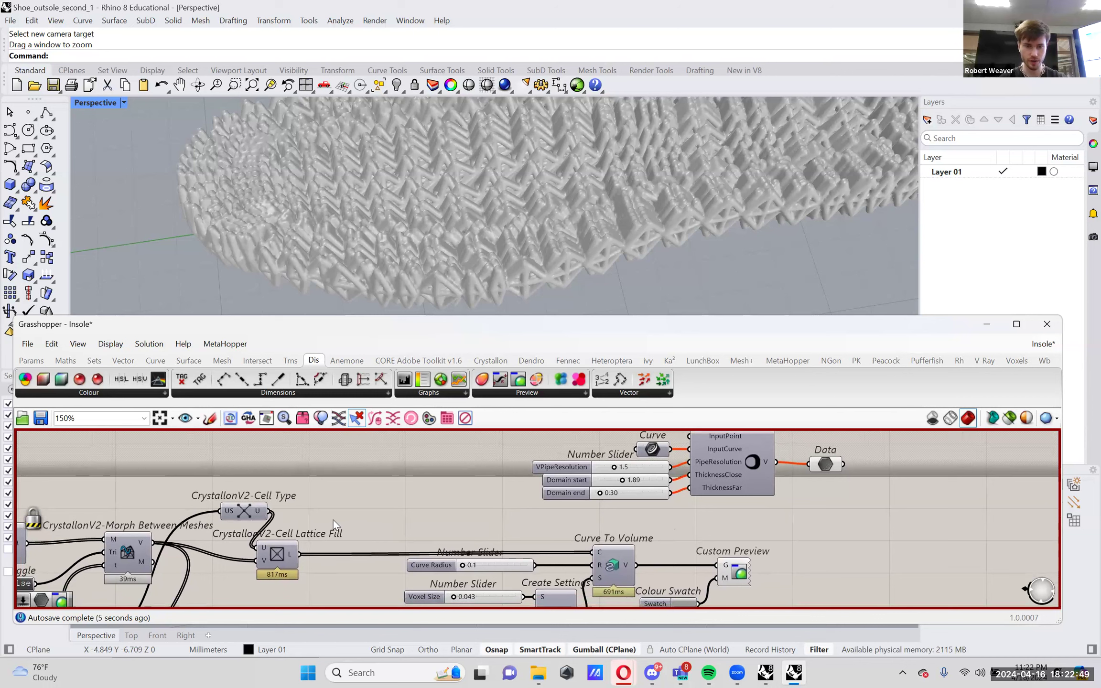
right_click_drag(333, 519, 331, 536)
left_click_drag(299, 569, 639, 468)
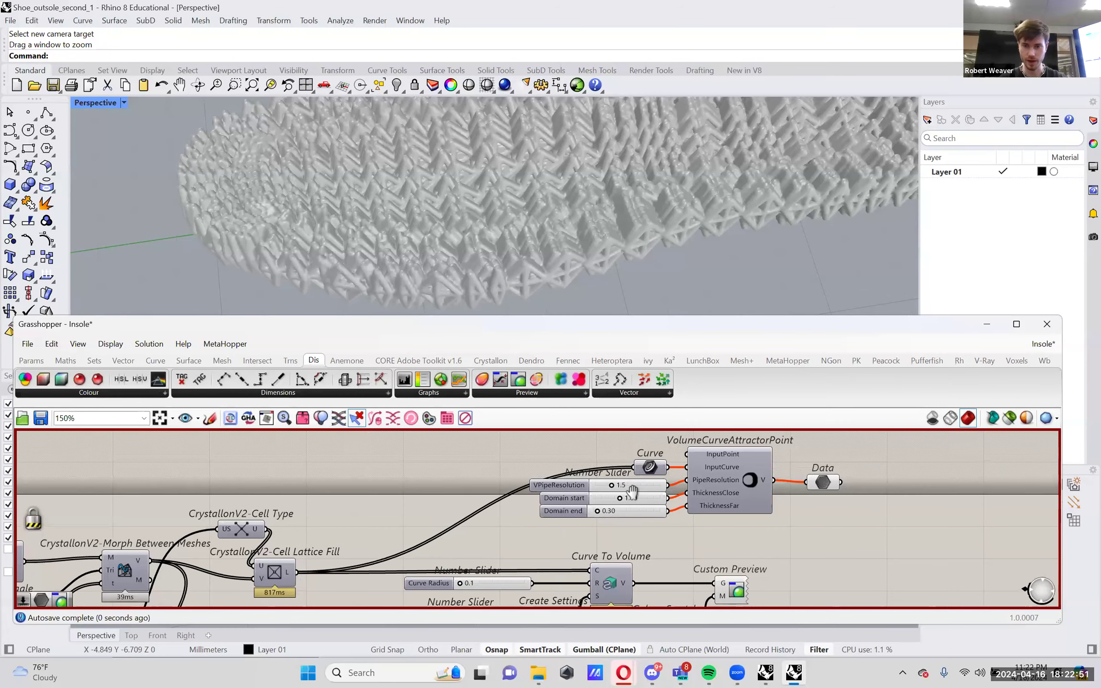
- Add a Point parameter and set its single point on the outsole in Rhino
double_click(619, 448)
type("point")
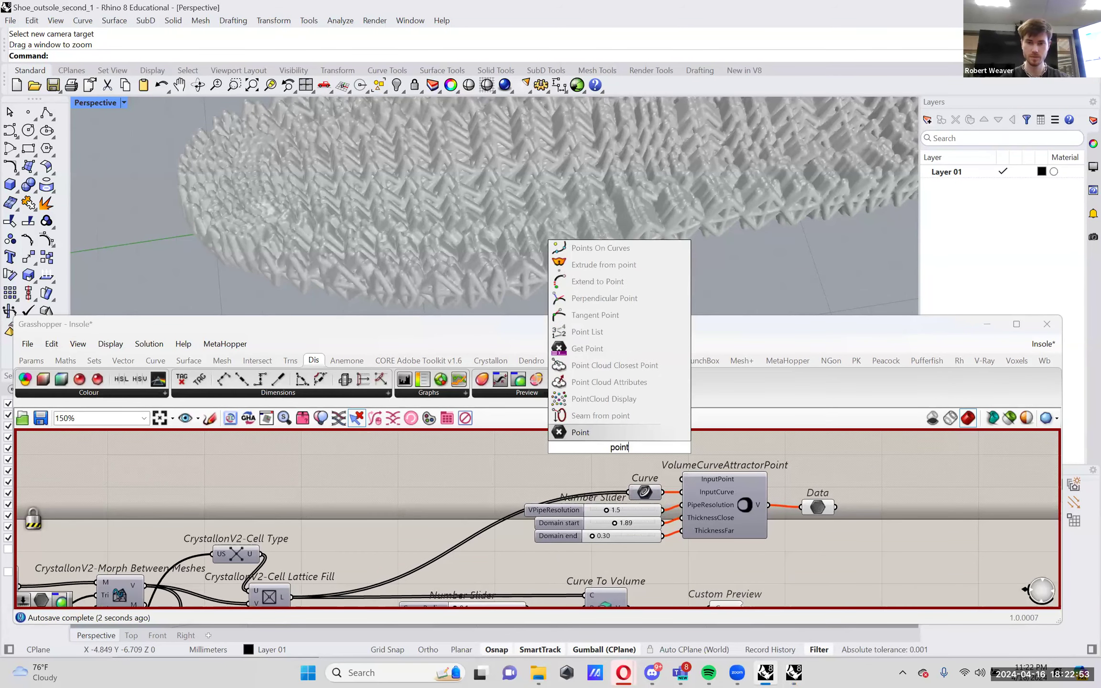
key("Return")
right_click(618, 452)
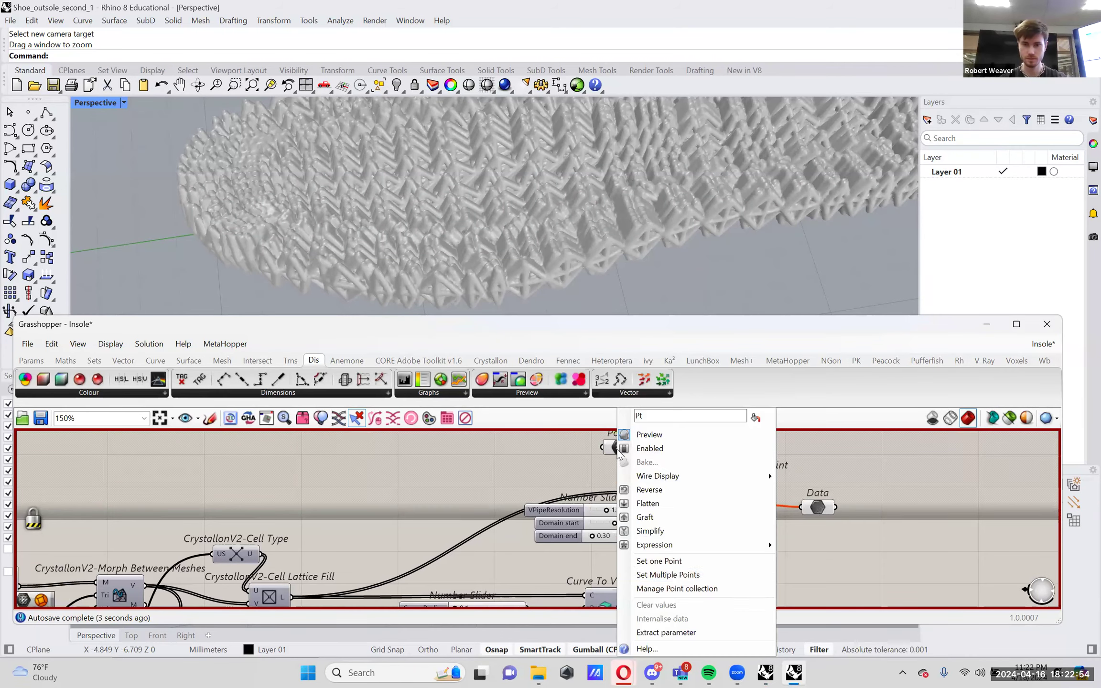
left_click(678, 563)
left_click(602, 178)
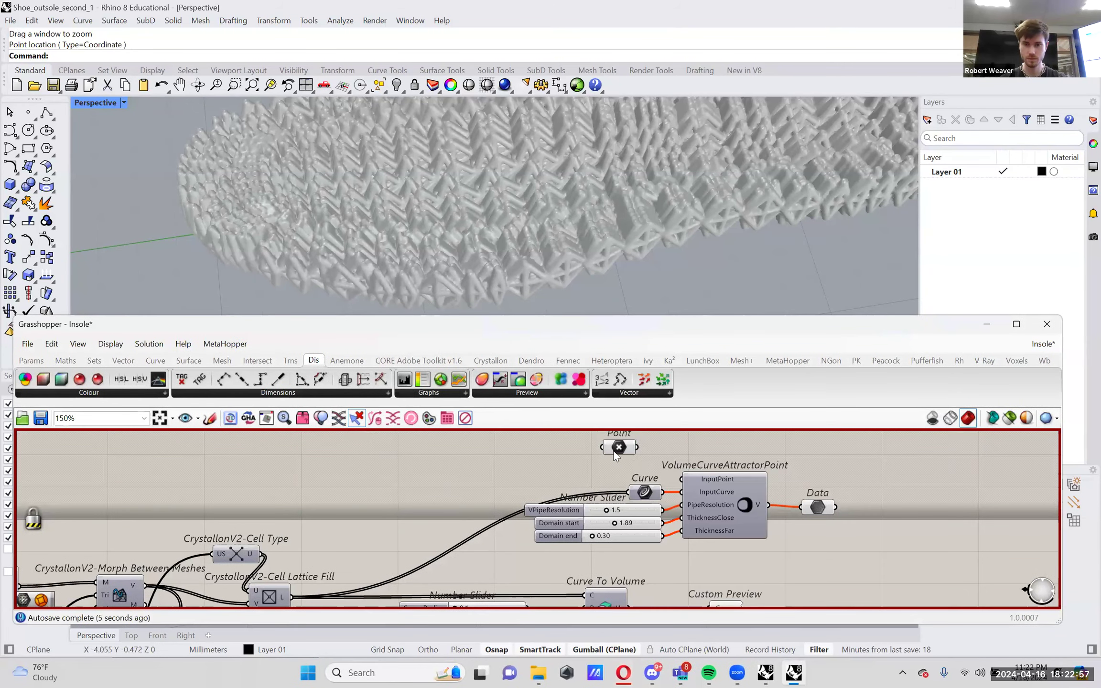
scroll(621, 217, "down", 4)
right_click_drag(646, 221, 580, 225)
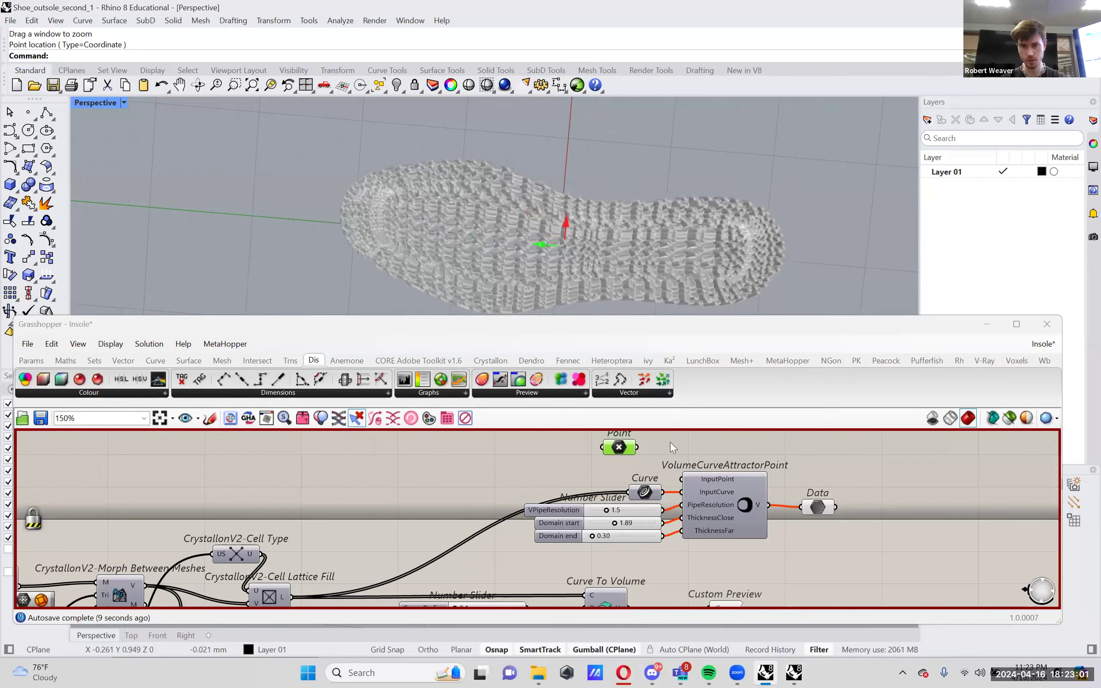
- Wire the Point into the attractor's InputPoint and unlock the solver to recompute
left_click_drag(637, 447, 681, 479)
left_click(788, 459)
right_click(813, 461)
left_click(848, 596)
right_click_drag(831, 543, 870, 458)
right_click_drag(709, 596, 738, 559)
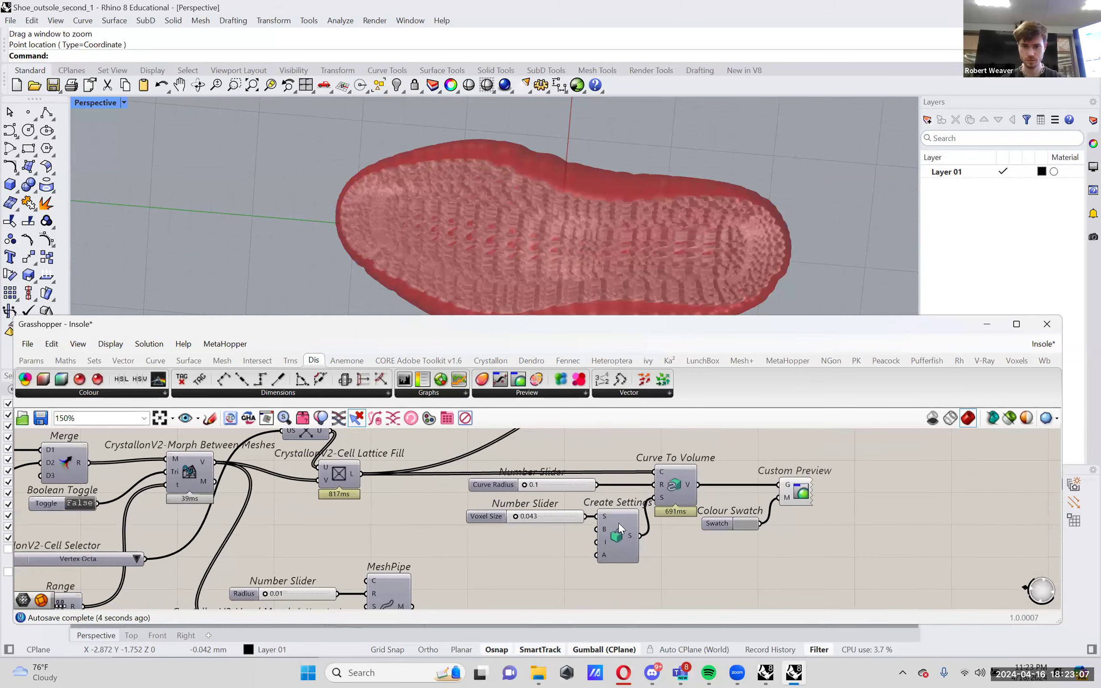
- Disable Curve To Volume, zoom in on the domain sliders, and open the Domain end value for editing
right_click(673, 490)
left_click(735, 514)
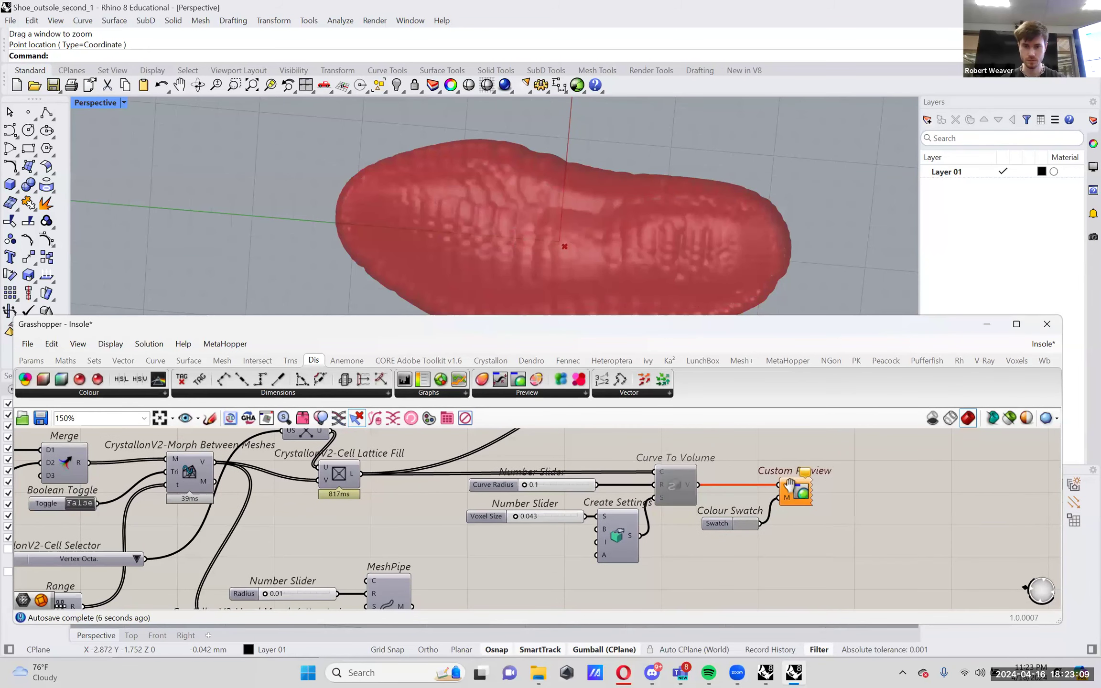
scroll(789, 485, "up", 3)
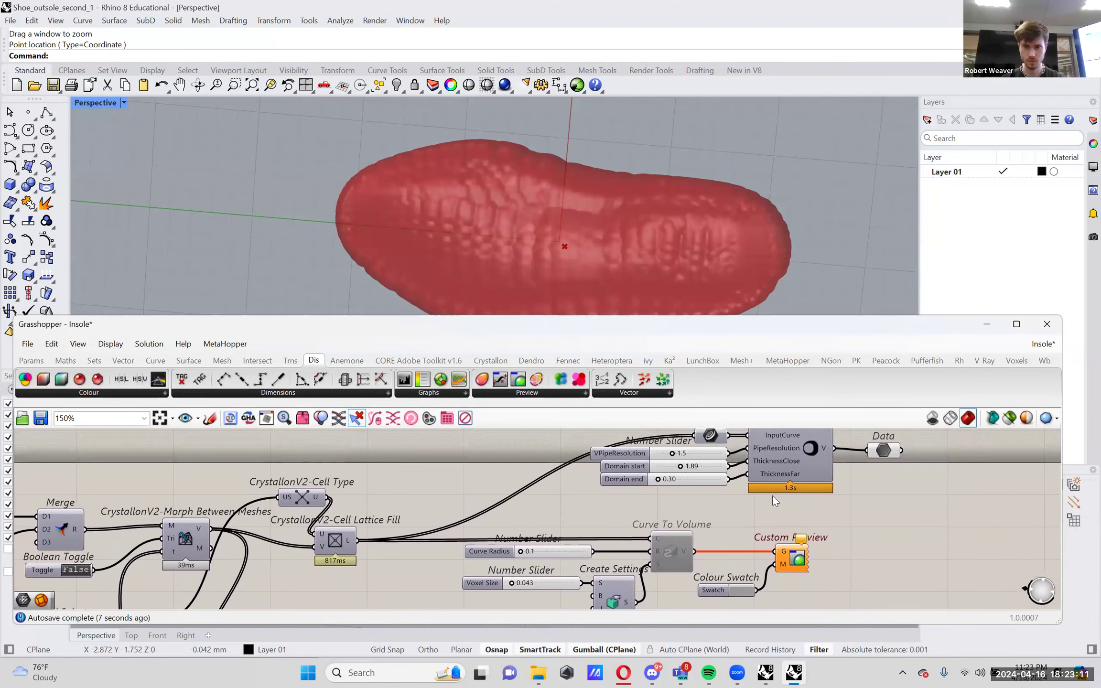
scroll(511, 559, "up", 5)
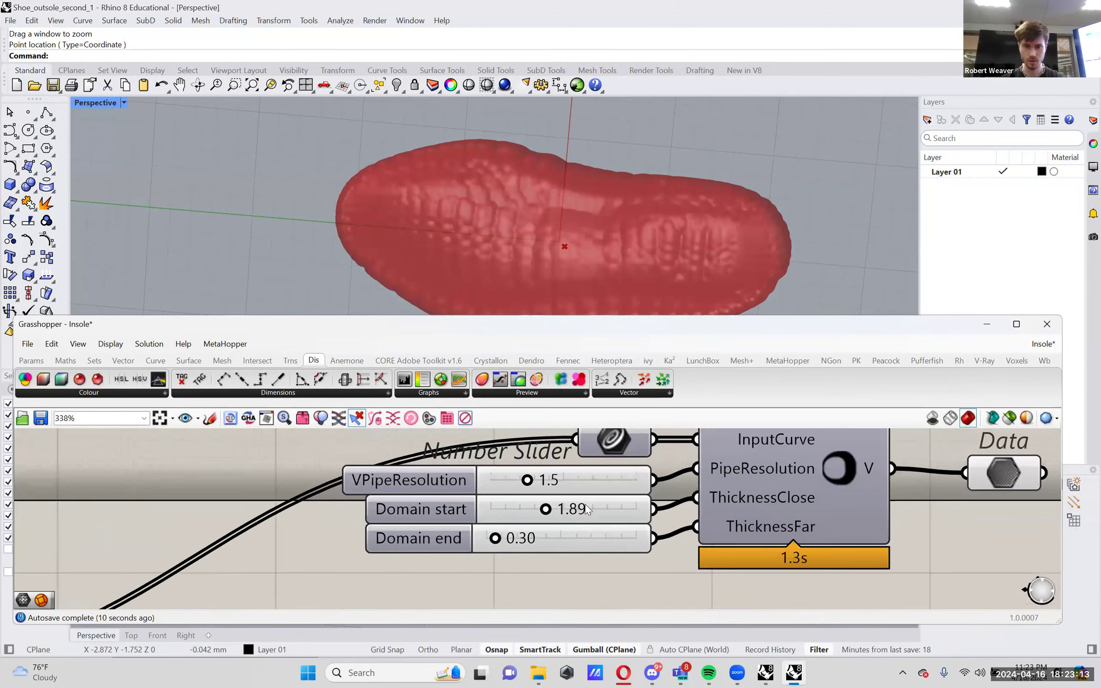
right_click_drag(585, 510, 585, 529)
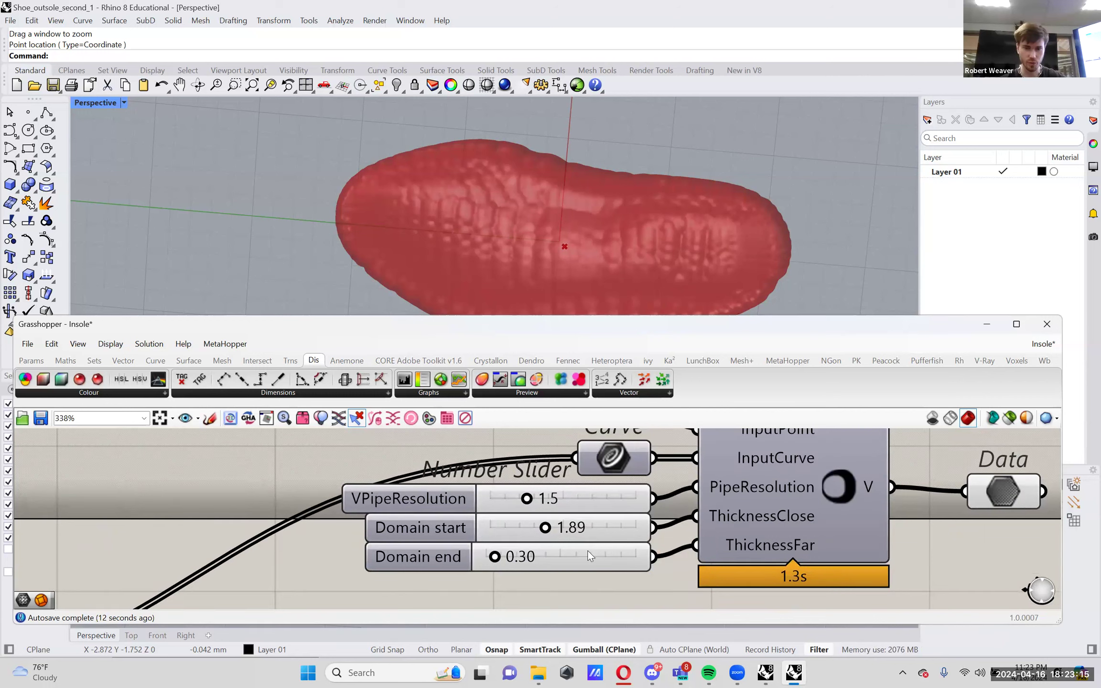
right_click_drag(588, 559, 623, 561)
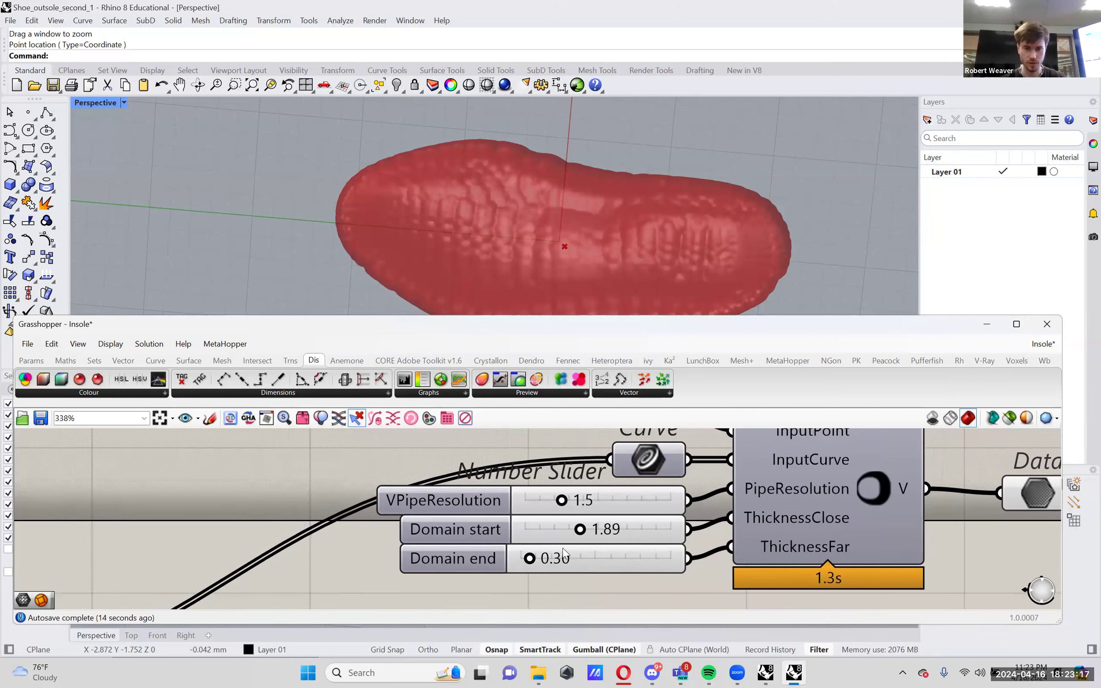
scroll(548, 542, "up", 1)
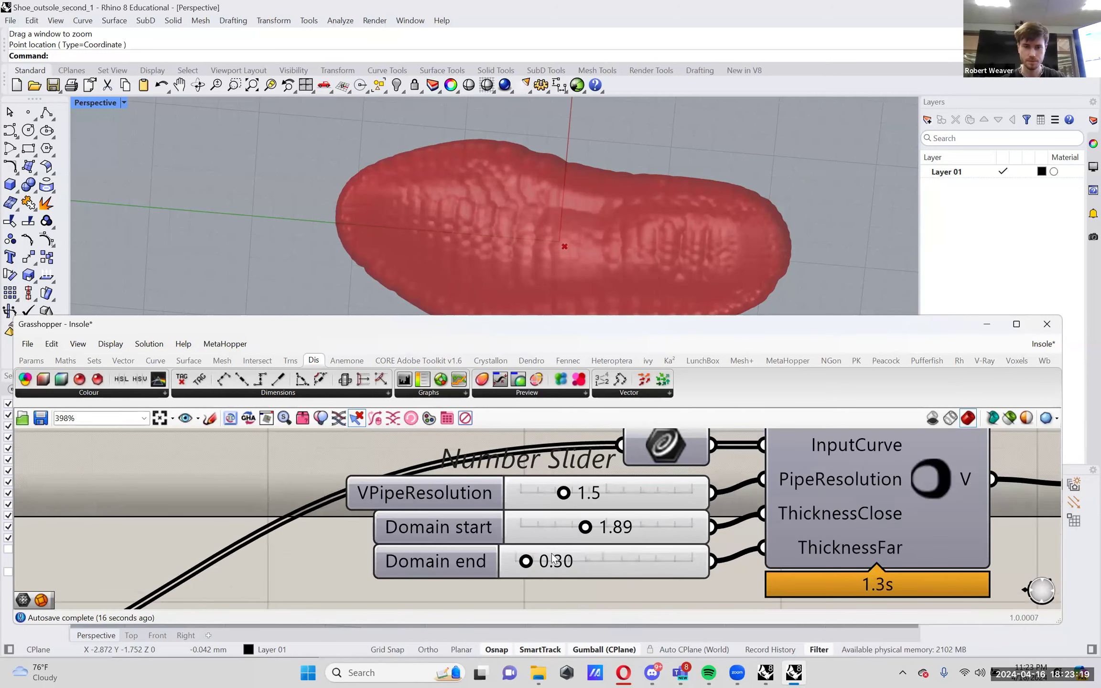
double_click(581, 561)
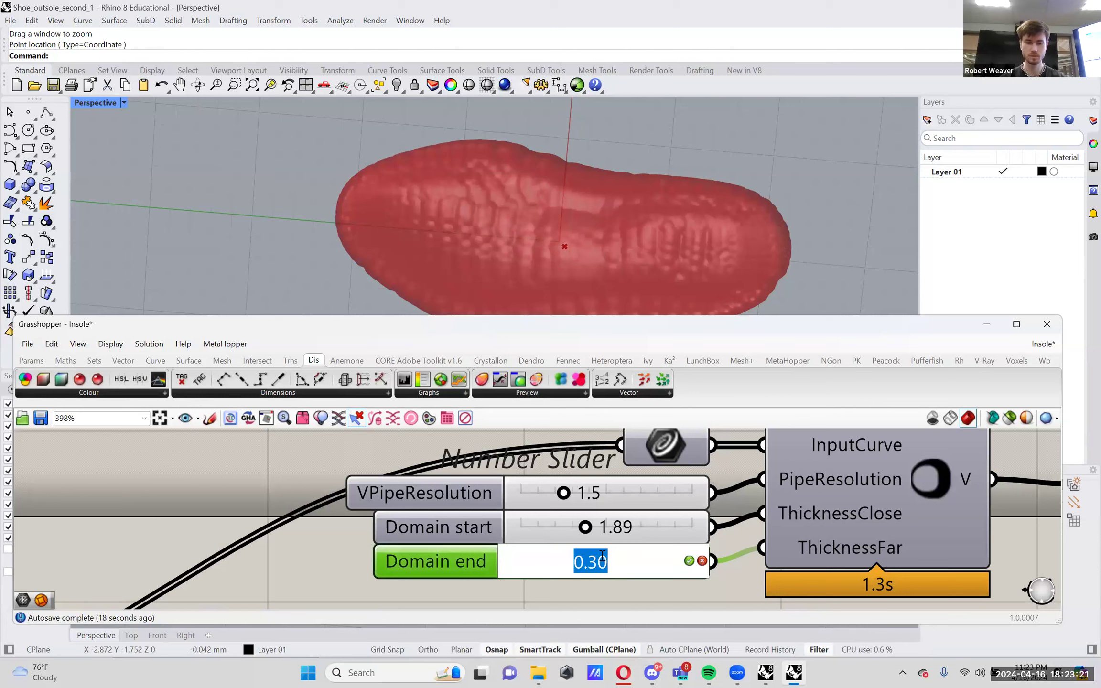
- Enter 0.1 as the Domain end value and view the whole shoe
type(".1")
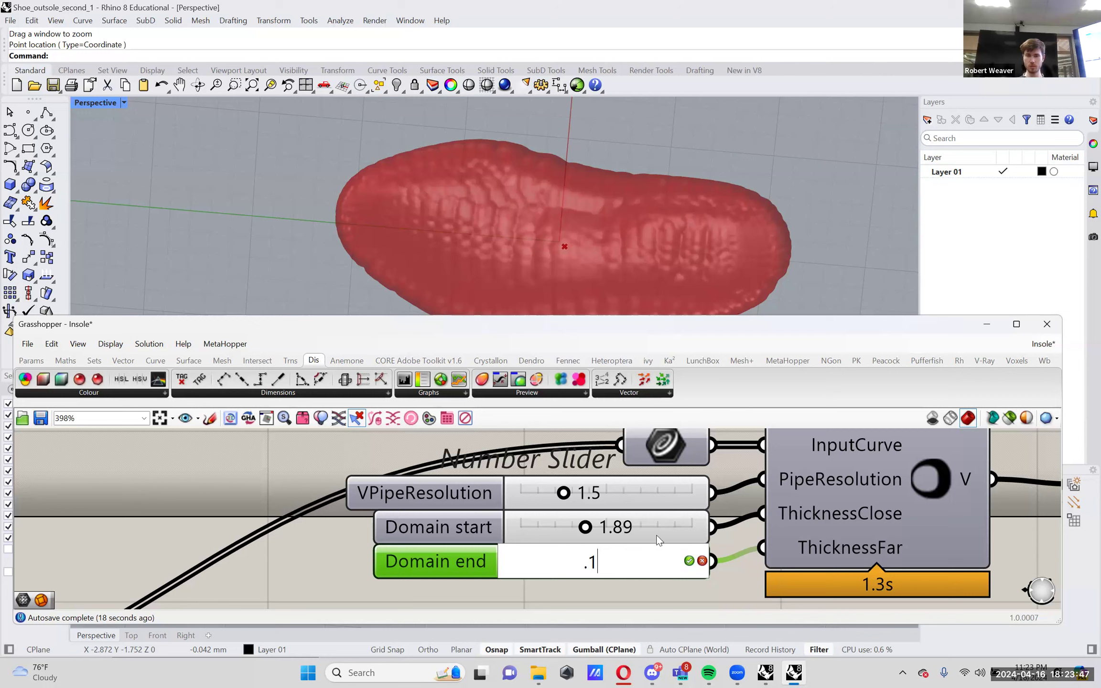
key("Return")
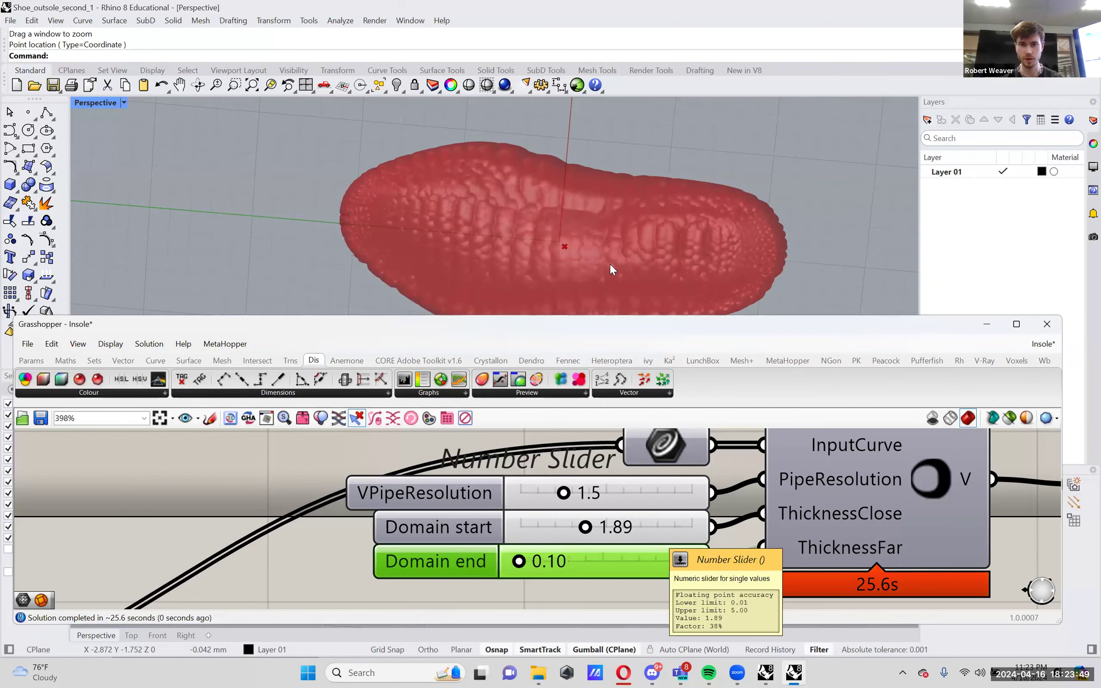
scroll(484, 189, "up", 5)
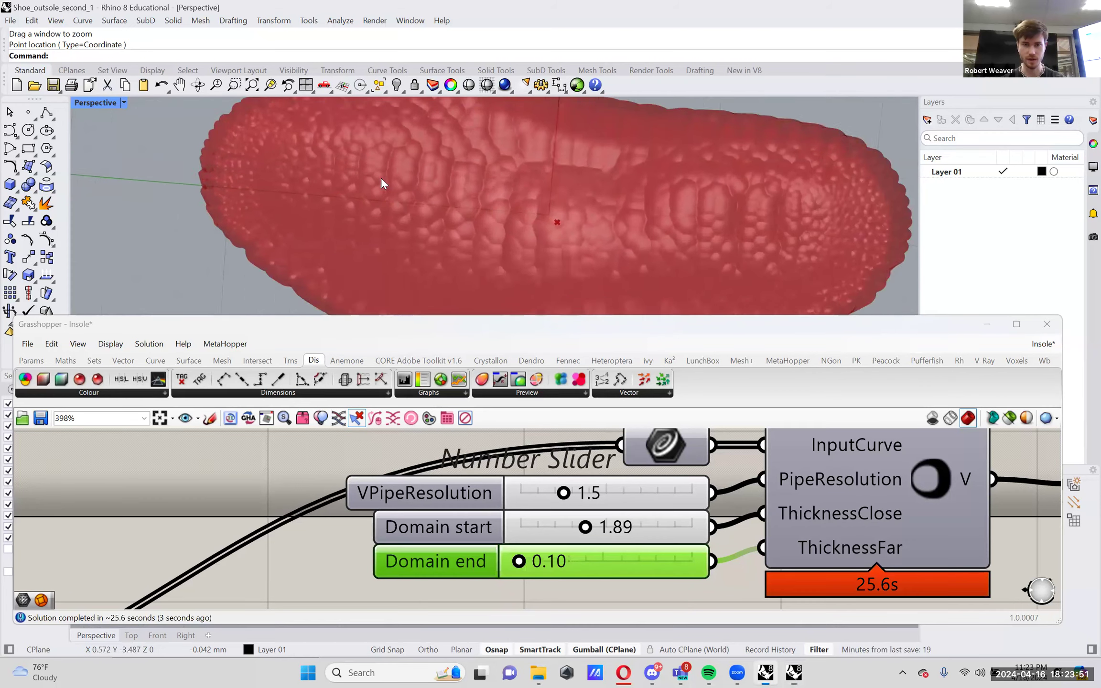
scroll(510, 223, "up", 6)
scroll(510, 222, "down", 8)
right_click_drag(661, 241, 387, 167, "shift")
scroll(570, 210, "down", 6)
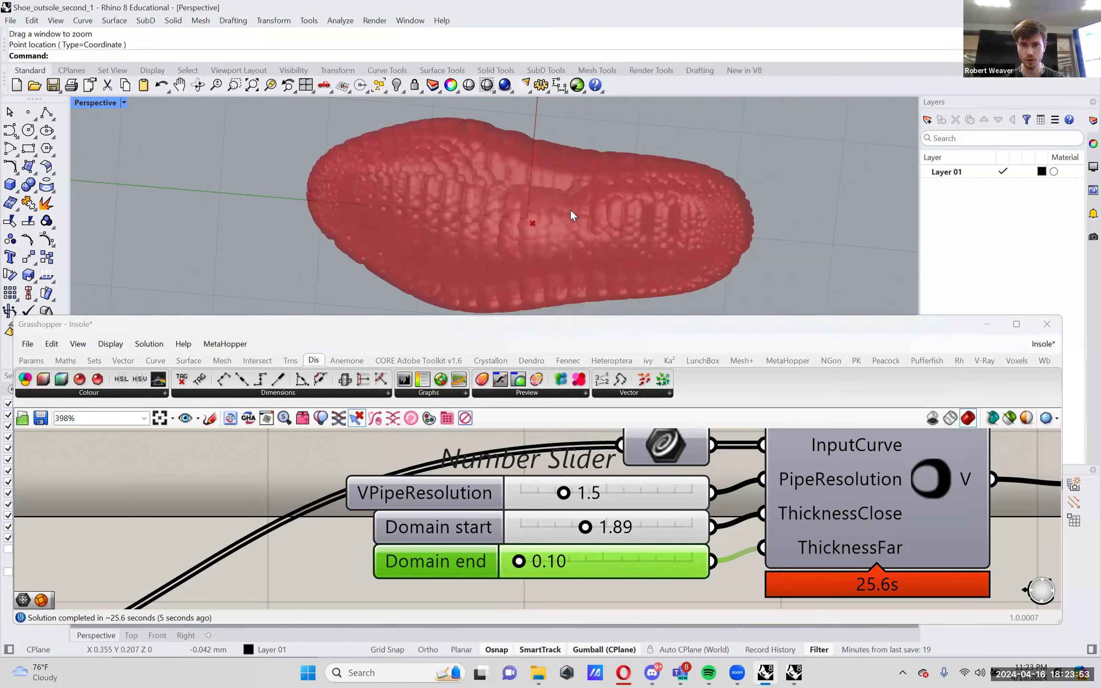
scroll(574, 215, "up", 4)
scroll(593, 461, "down", 1)
scroll(633, 504, "up", 2)
- Lock the solver and set Domain start to 0.1
double_click(636, 501)
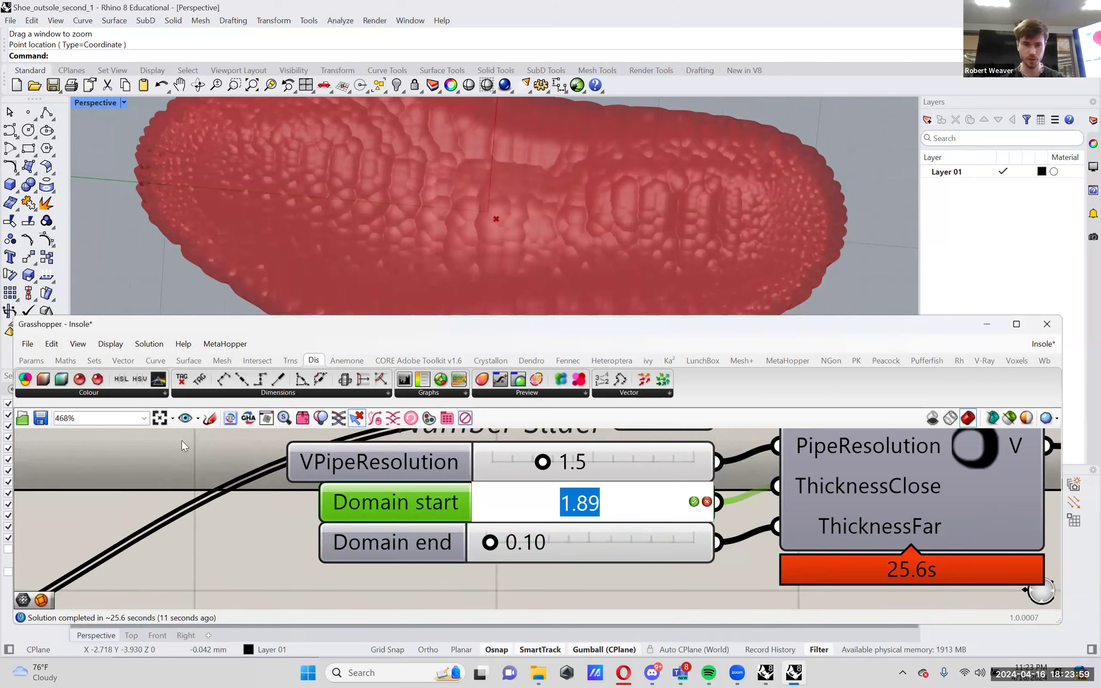
right_click(217, 517)
left_click(280, 600)
double_click(642, 500)
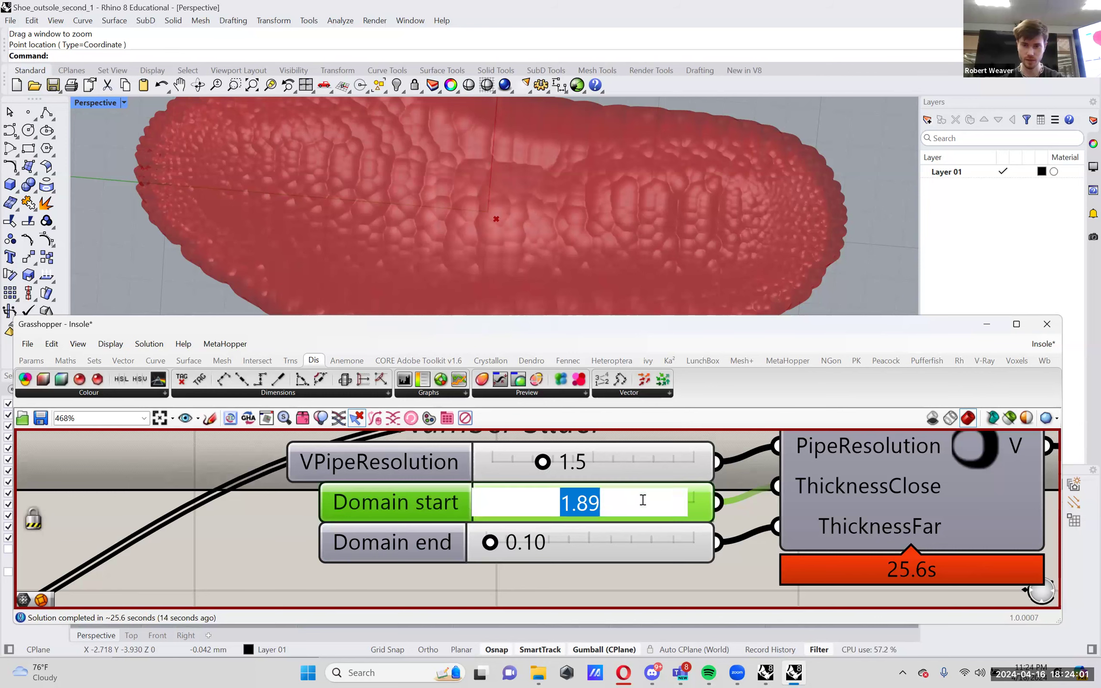
type(".1")
key("Return")
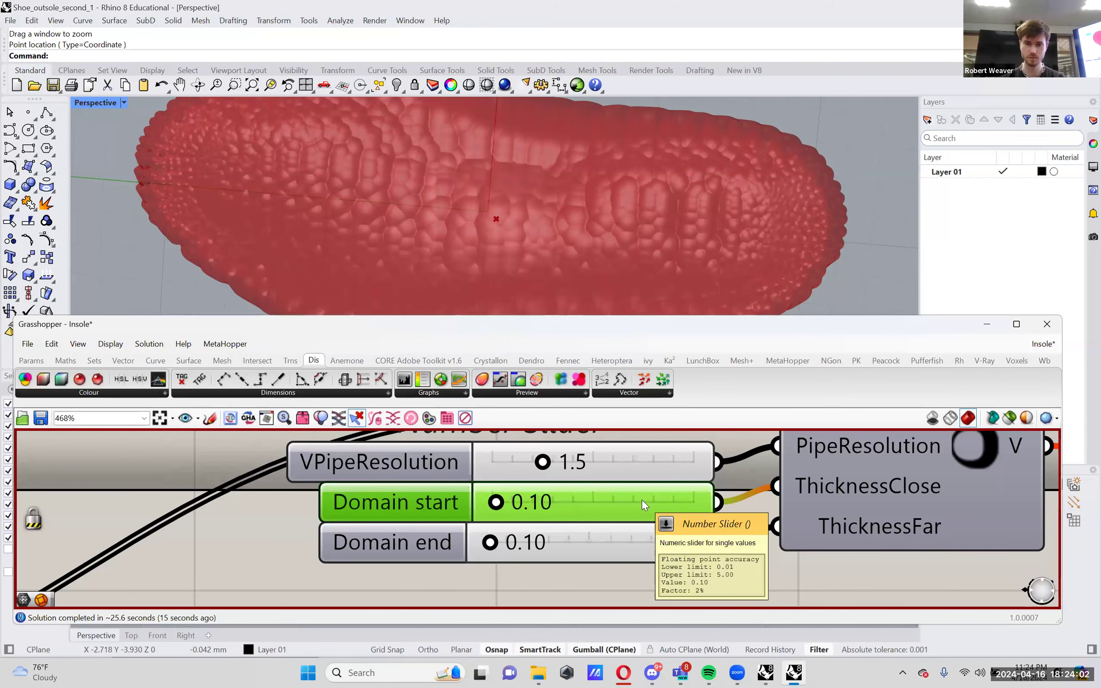
- Set Domain end to 0.2 and unlock the solver so the outsole recomputes
double_click(633, 542)
type(".2")
key("Return")
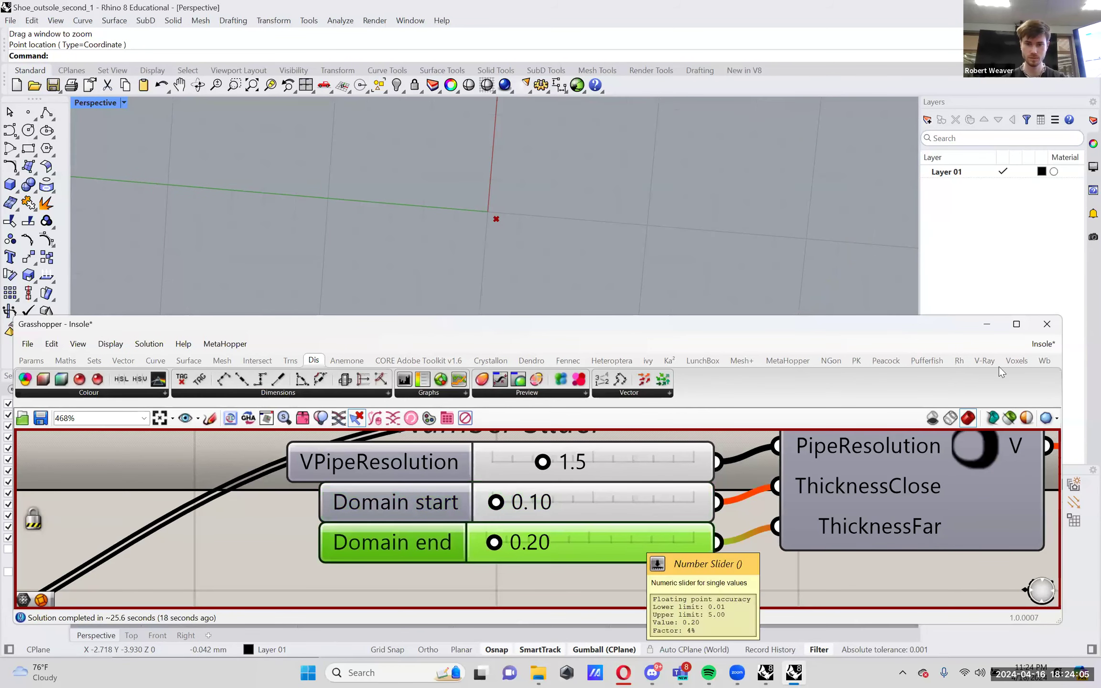
scroll(585, 490, "down", 3)
right_click(301, 475)
left_click(342, 603)
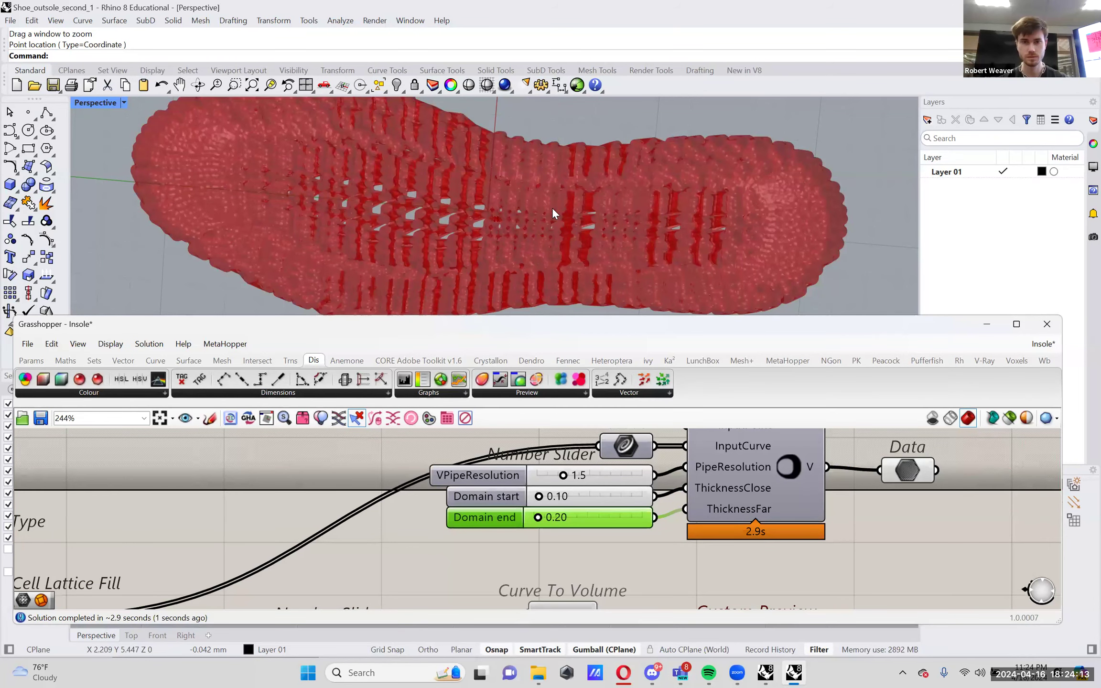
- Wire the attractor Data output into Custom Preview's geometry input and turn off Data's own preview
scroll(774, 469, "down", 4)
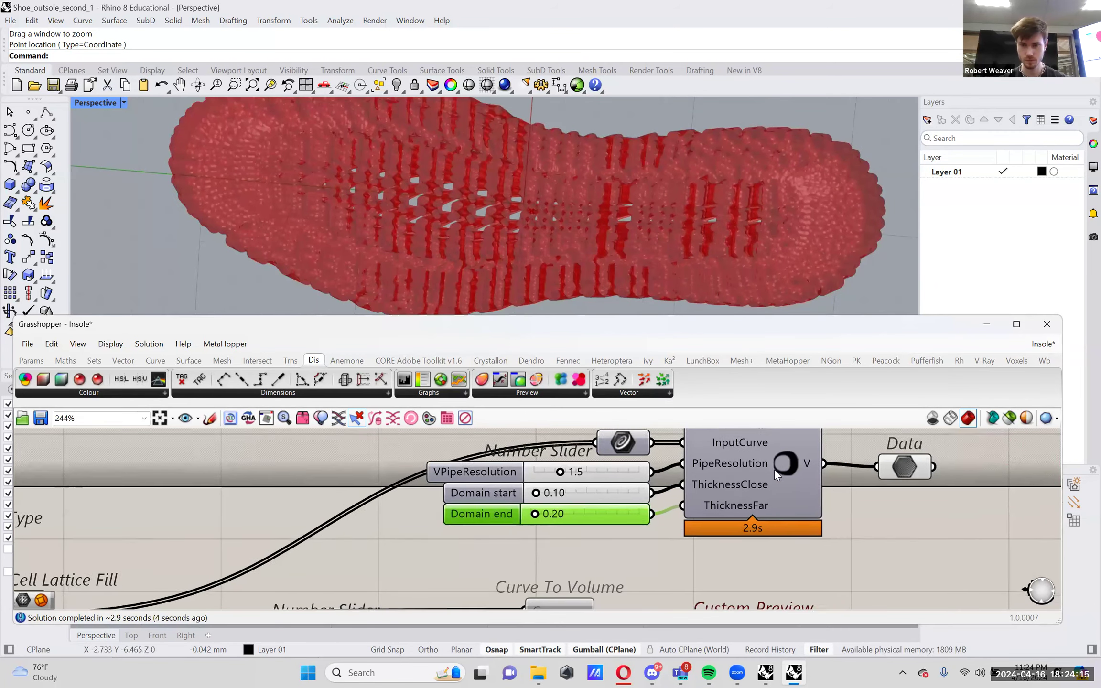
right_click_drag(733, 521, 682, 541)
left_click_drag(806, 456, 700, 543)
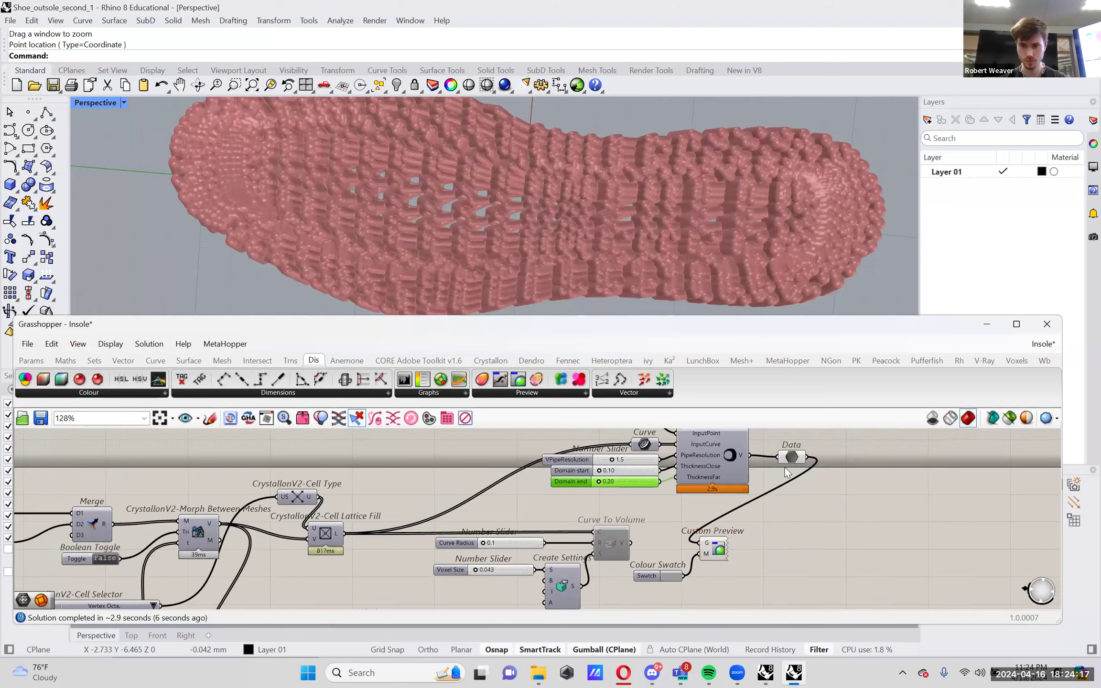
right_click(791, 458)
left_click(819, 434)
- Place Custom Preview and Colour Swatch beside Data and check the grey outsole in Rhino
left_click_drag(740, 578, 673, 536)
left_click_drag(717, 549, 866, 482)
scroll(866, 482, "up", 2)
left_click(935, 471)
scroll(630, 205, "up", 2)
right_click_drag(630, 205, 625, 200)
scroll(639, 219, "down", 3)
right_click_drag(659, 241, 576, 212)
- Move the Point parameter above Curve and shift the attractor components to the right
right_click_drag(620, 463, 597, 514)
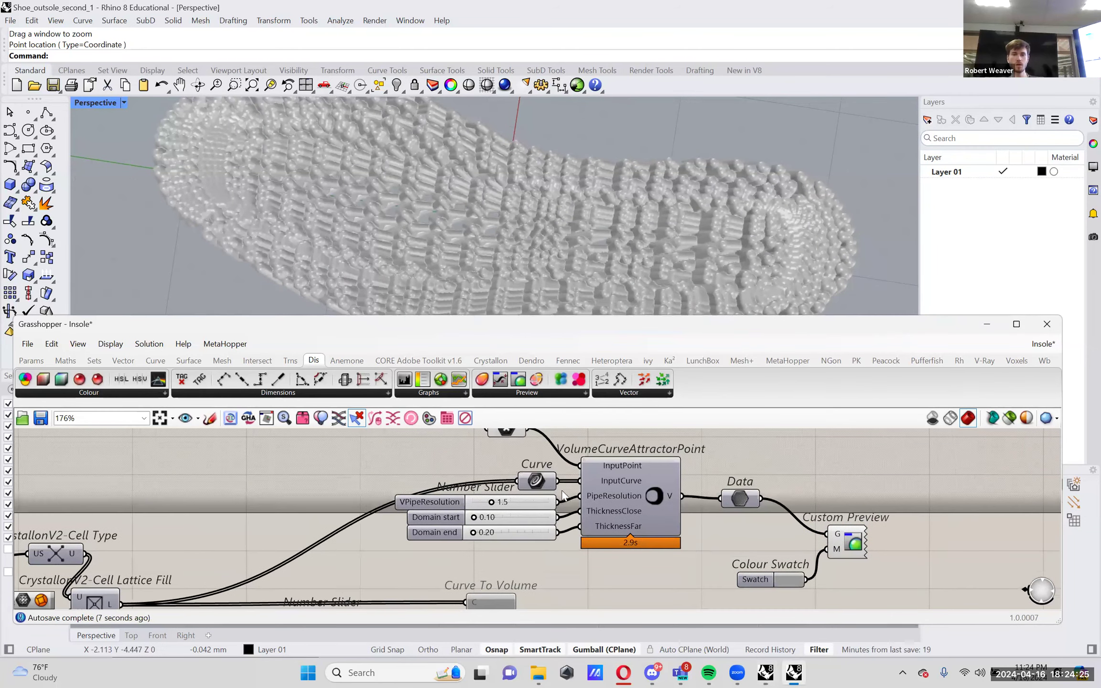
right_click_drag(553, 477, 551, 509)
left_click_drag(504, 461, 535, 481)
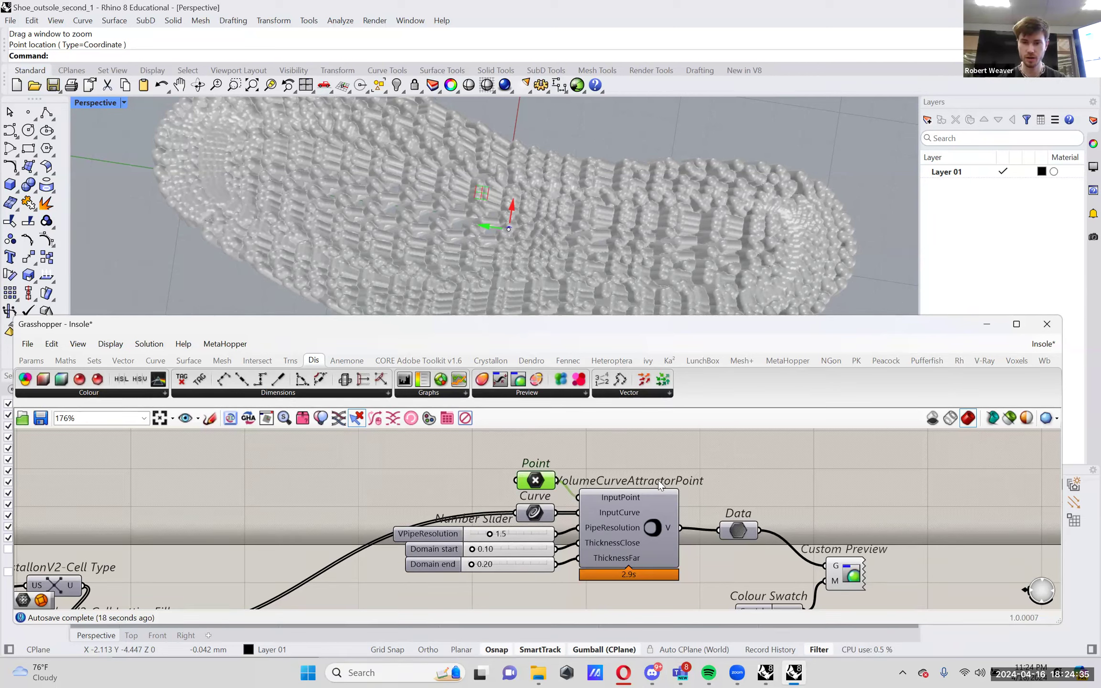
scroll(662, 473, "down", 3)
left_click_drag(808, 565, 563, 452)
left_click_drag(643, 494, 752, 490)
left_click(835, 473)
right_click_drag(771, 521, 718, 476)
scroll(675, 459, "down", 8)
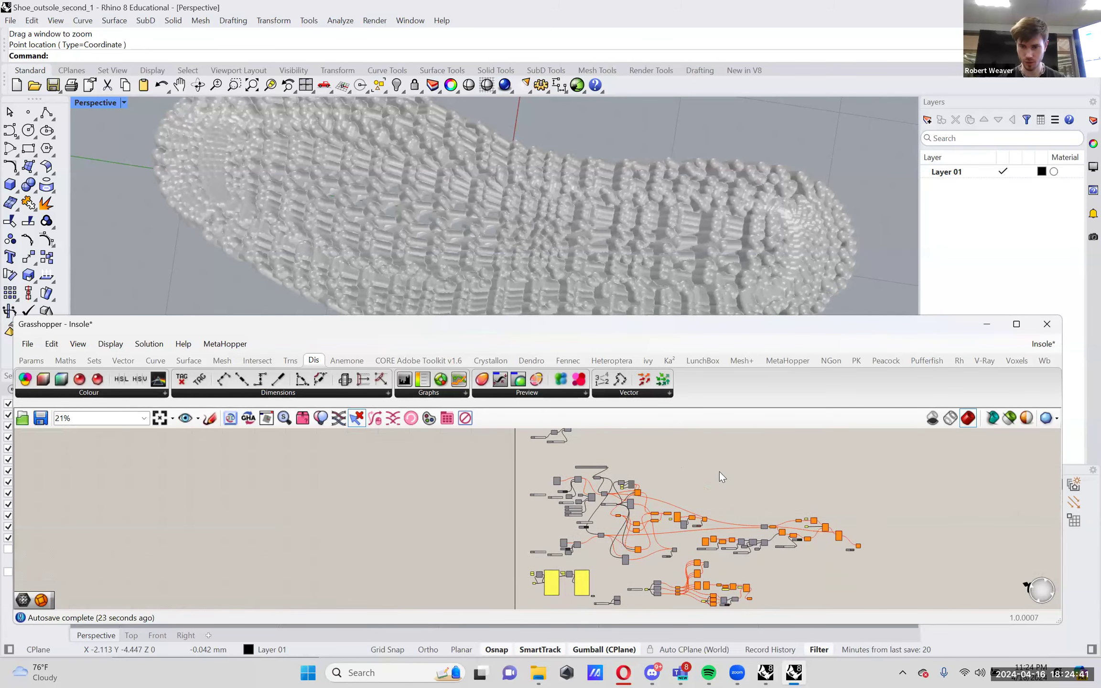
- Explode the VolumeCurveAttractorPoint cluster and centre its separate components on an enlarged canvas
scroll(764, 525, "down", 2)
left_click_drag(836, 582, 579, 459)
scroll(611, 469, "up", 3)
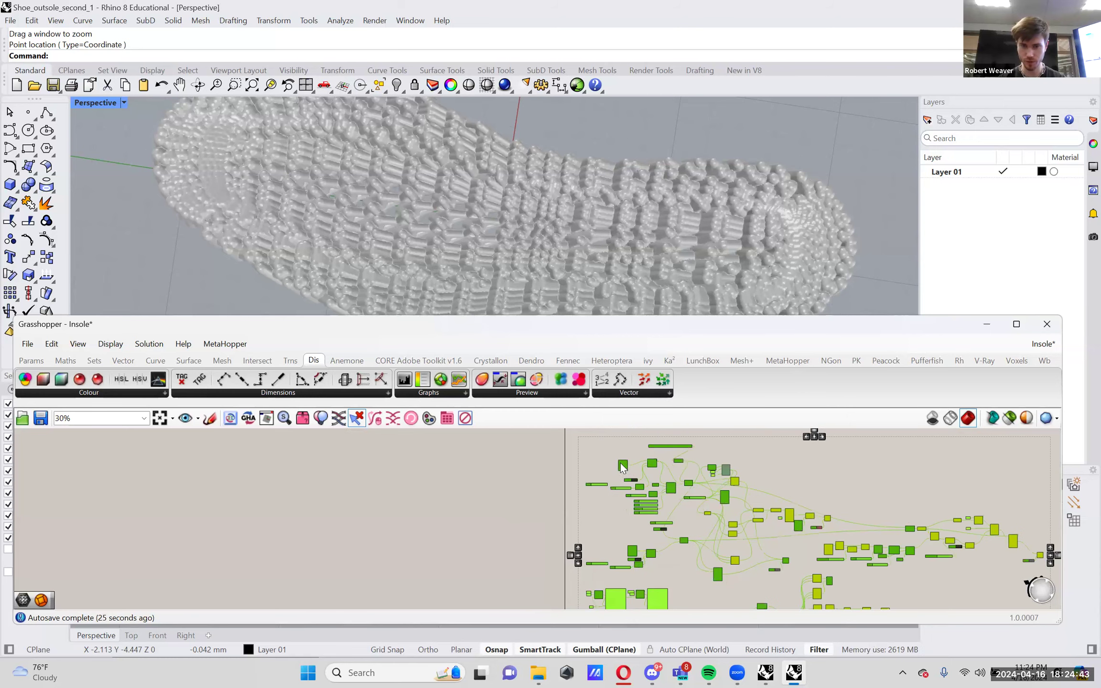
right_click_drag(540, 462, 43, 450)
right_click_drag(720, 436, 698, 531)
scroll(621, 525, "up", 8)
right_click(576, 509)
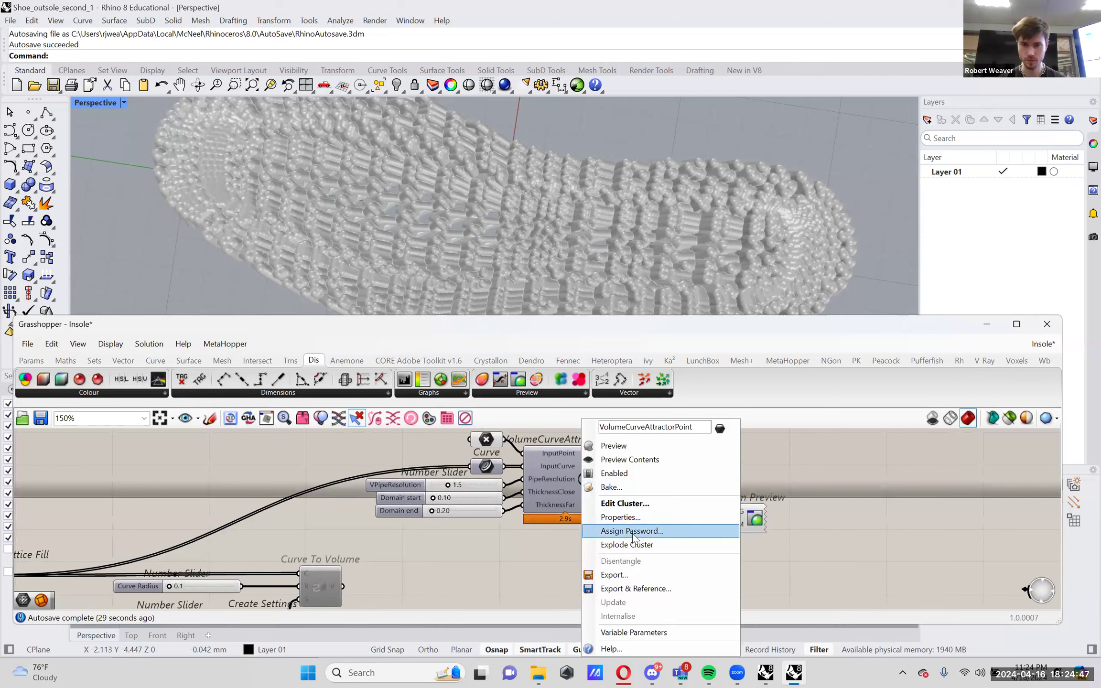
left_click(649, 543)
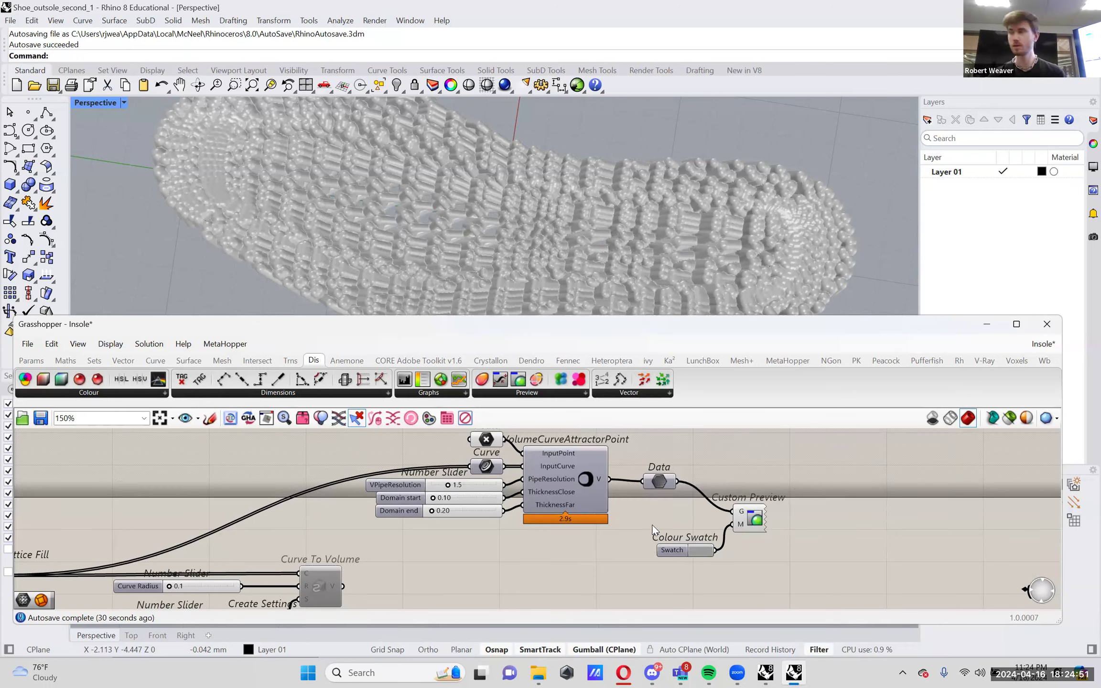
scroll(940, 488, "down", 2)
right_click_drag(899, 505, 736, 508)
left_click_drag(764, 316, 765, 283)
right_click_drag(778, 486, 740, 498)
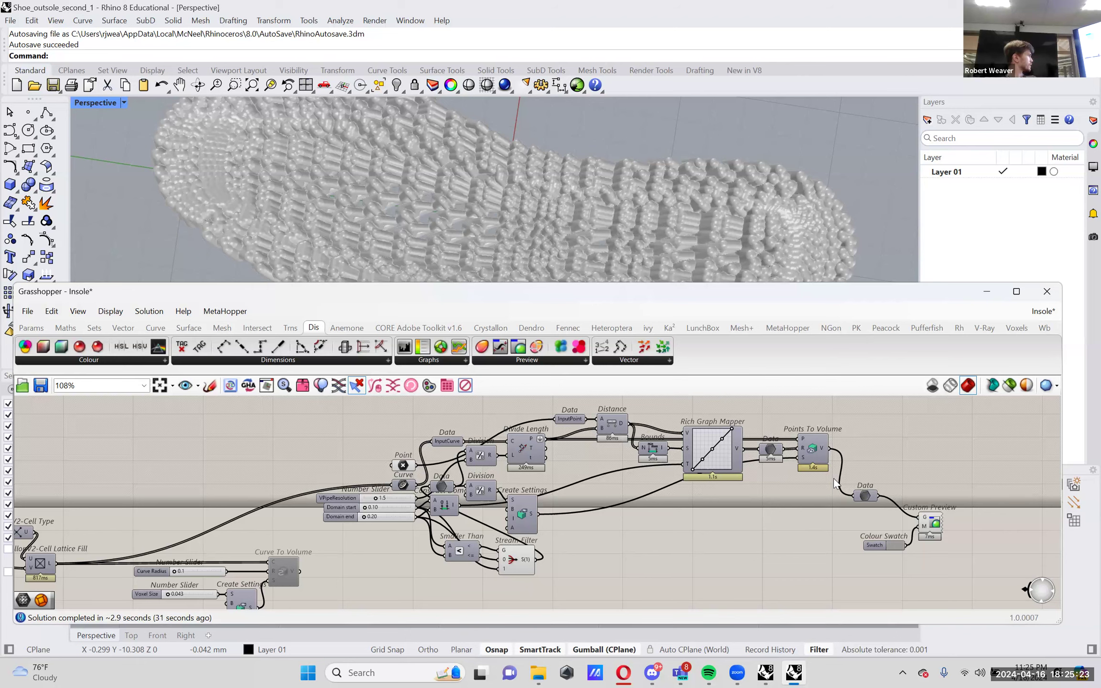
scroll(770, 466, "up", 5)
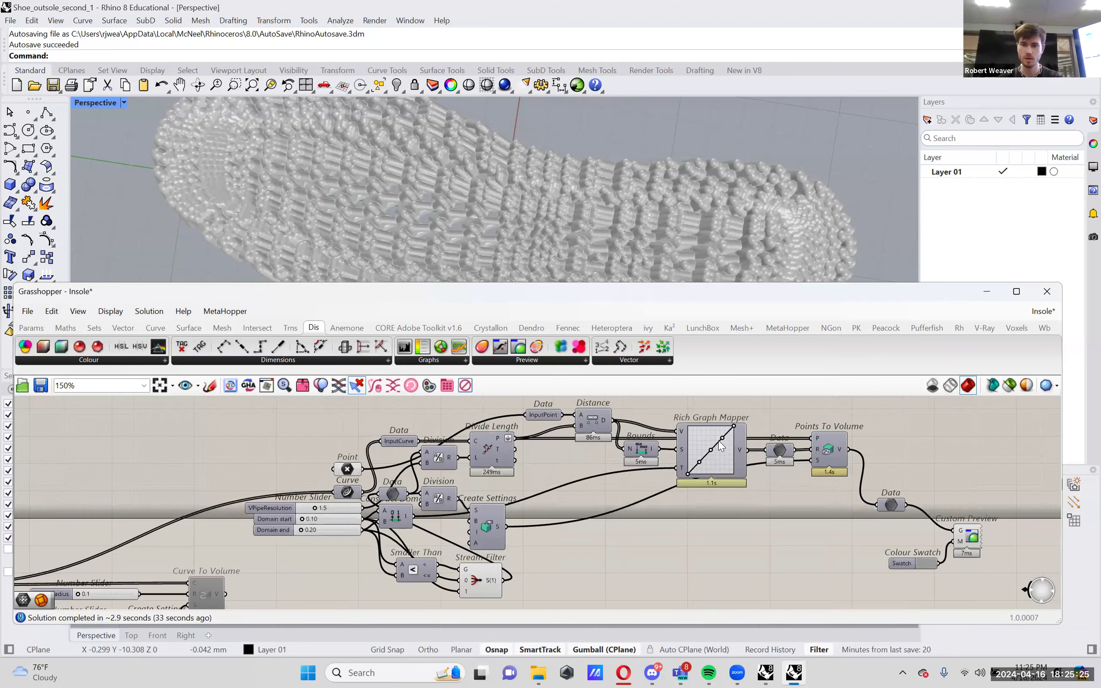
scroll(726, 471, "down", 4)
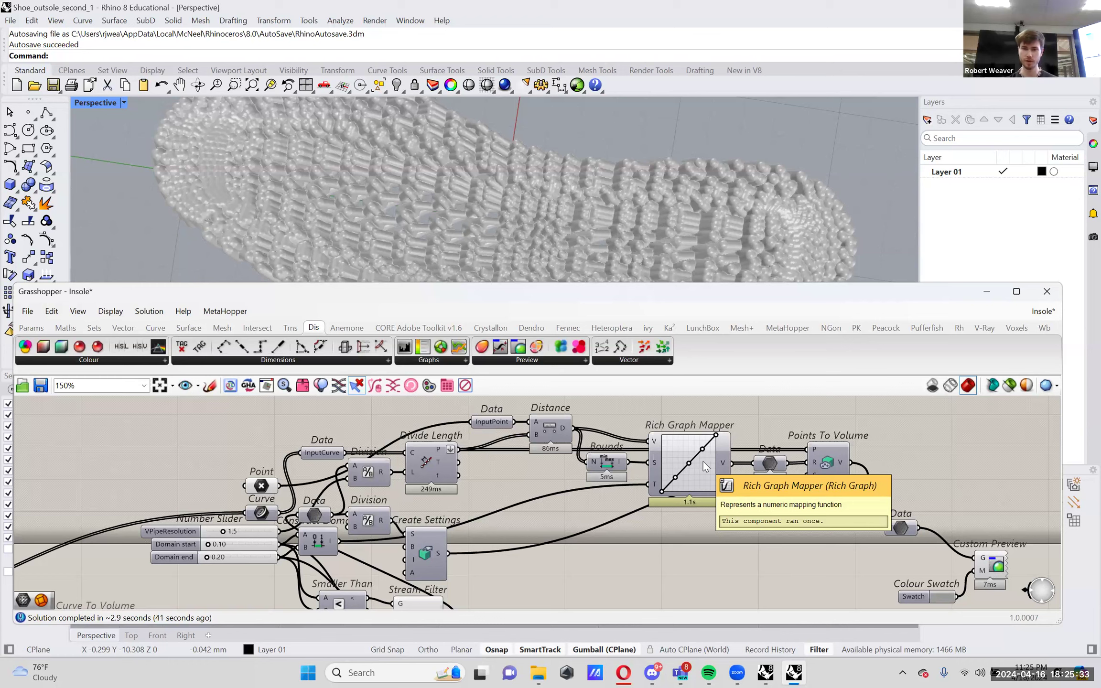
scroll(757, 467, "up", 2)
right_click_drag(719, 501, 778, 470)
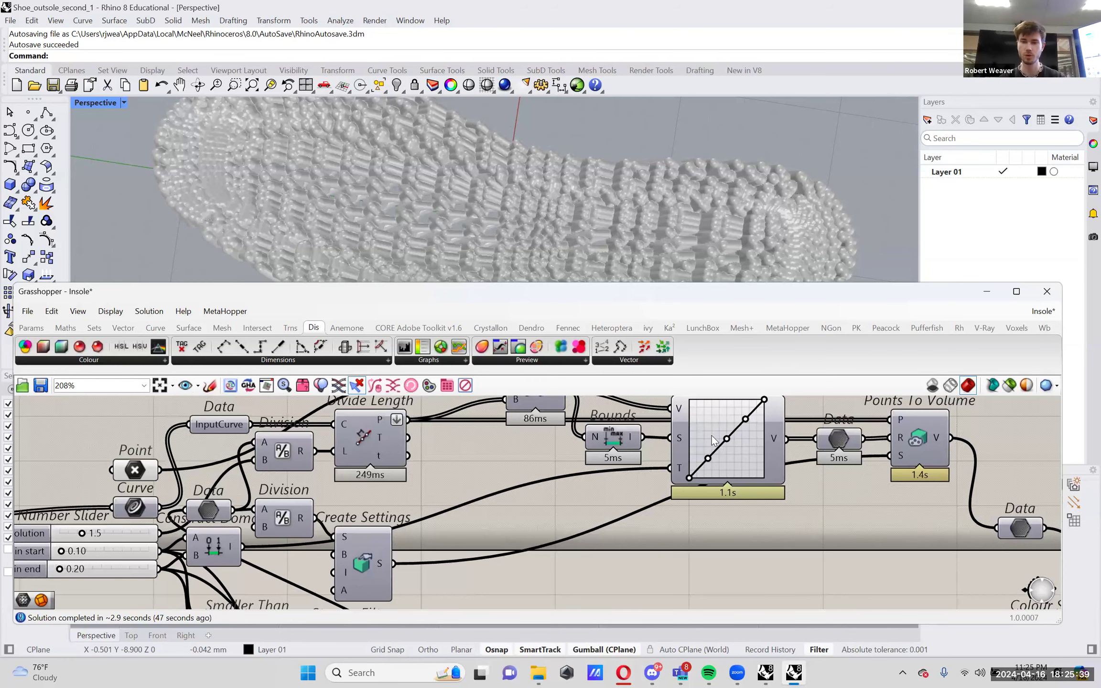
scroll(707, 435, "down", 1)
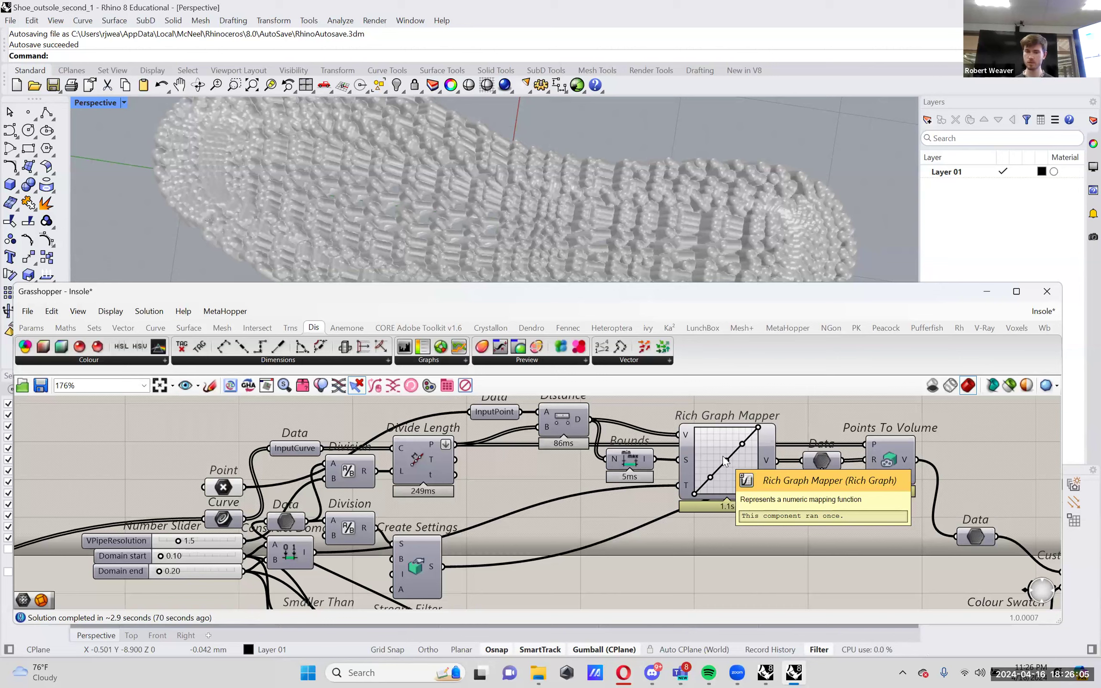
- Switch to Opera's student lattice project tab and go back to the Design for Dynamic Wearables overview
mouse_move(623, 671)
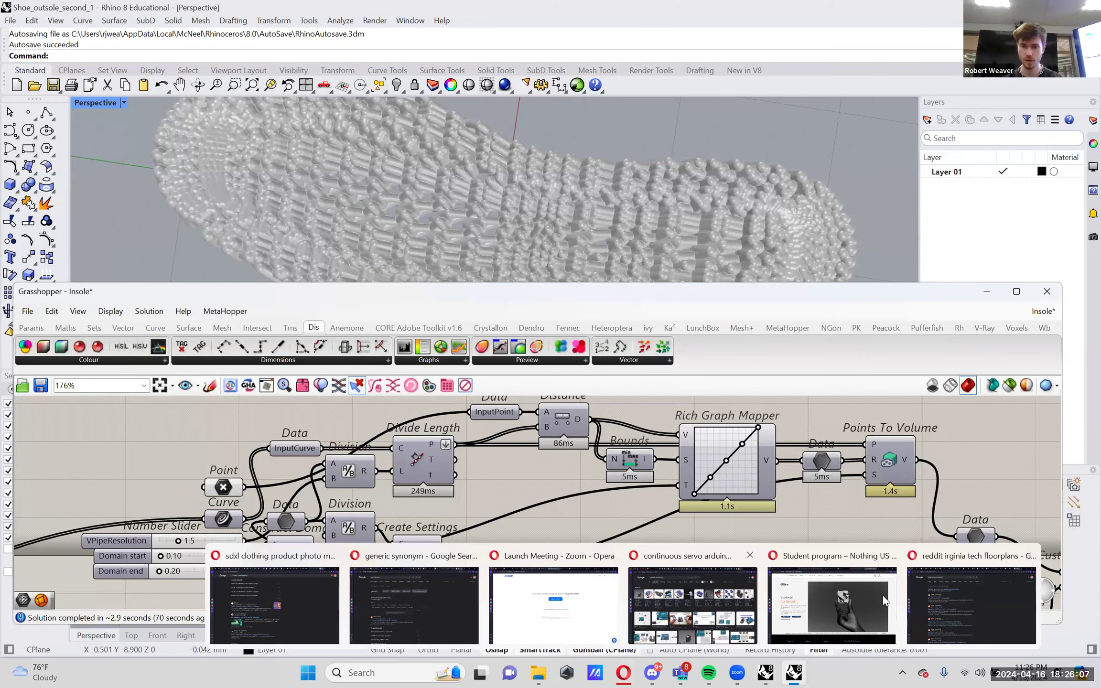
left_click(939, 590)
left_click(852, 13)
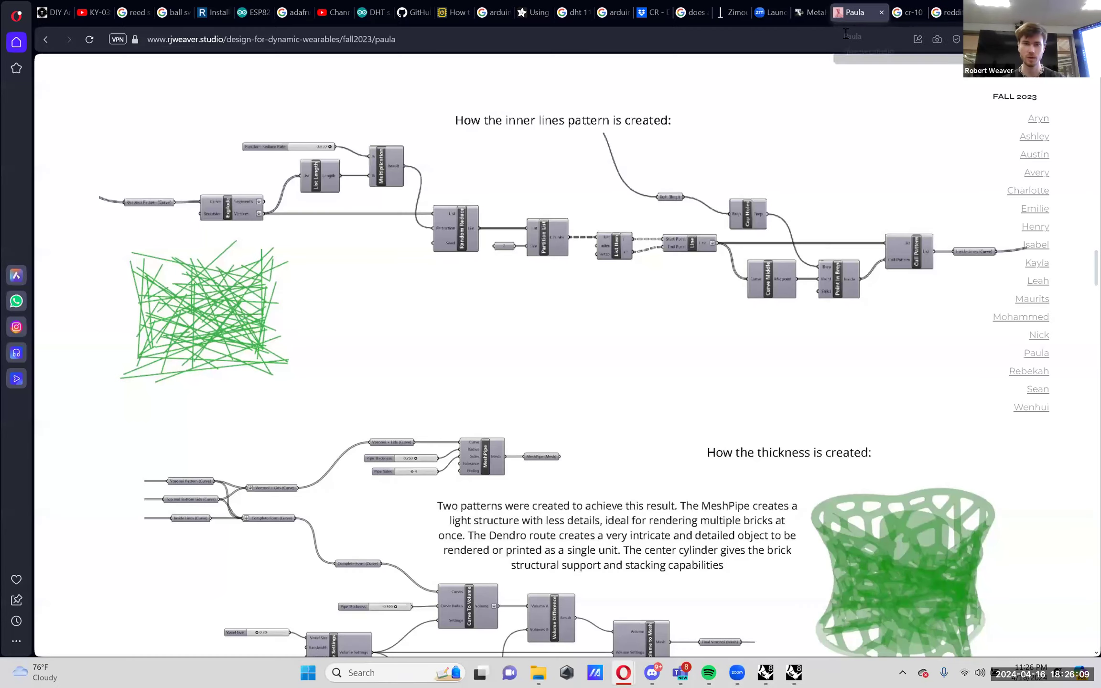
scroll(111, 95, "up", 10)
scroll(112, 111, "up", 5)
left_click(118, 164)
- Browse the semester project lists and open the Voro-Boot project page
scroll(215, 263, "down", 10)
scroll(222, 274, "down", 15)
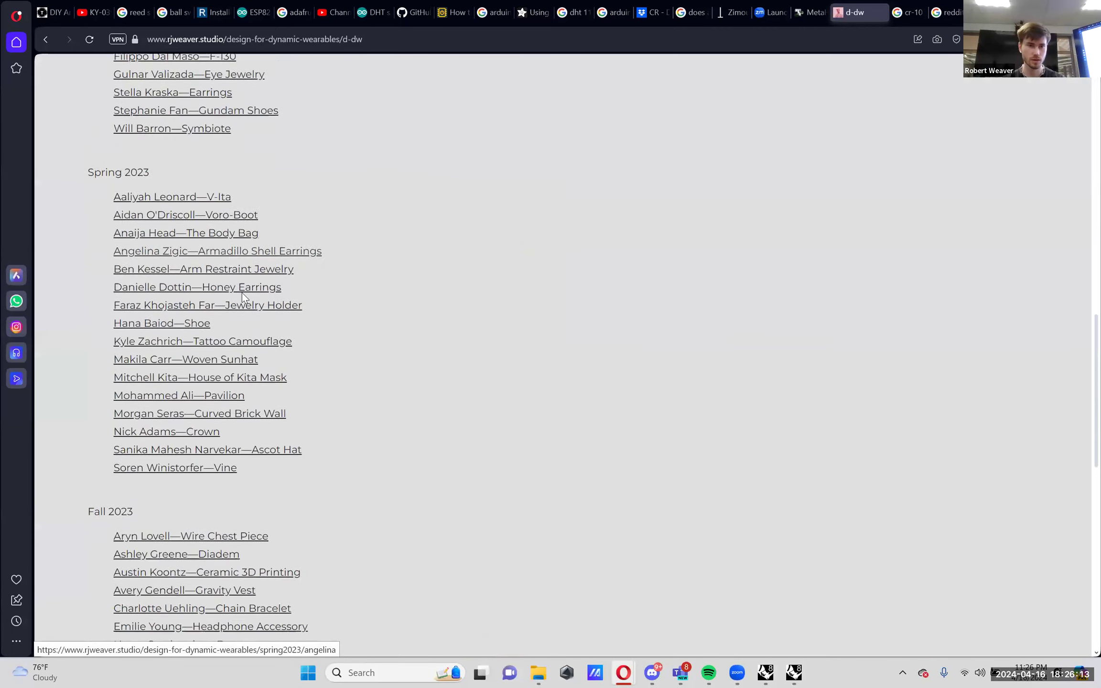
scroll(300, 333, "up", 3)
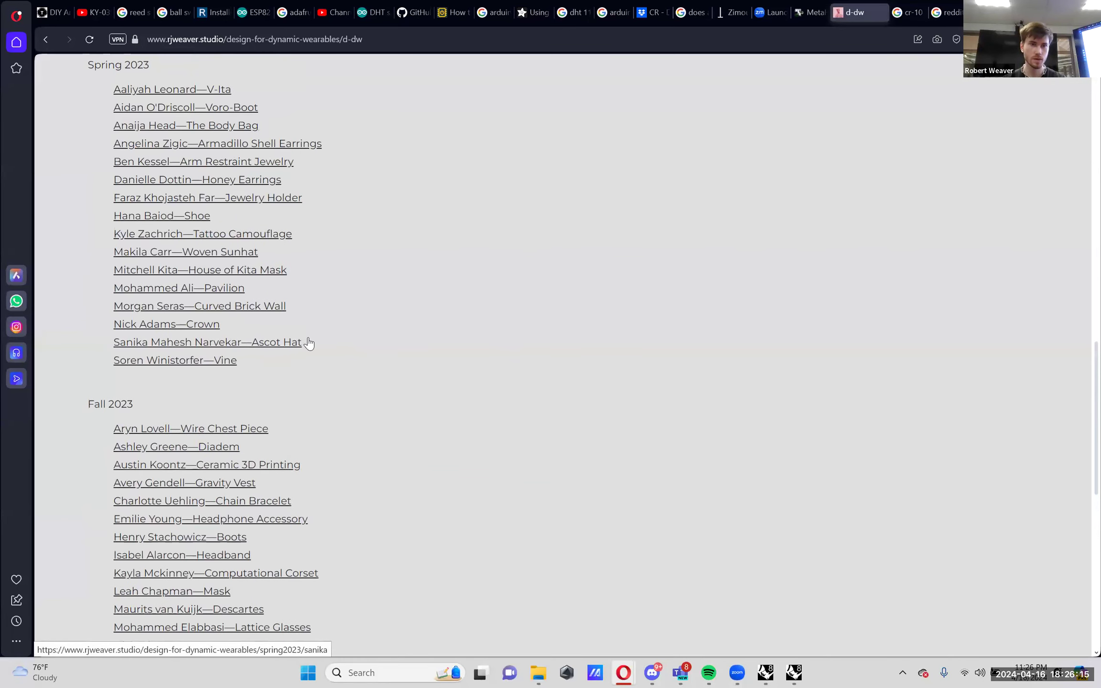
scroll(309, 343, "up", 5)
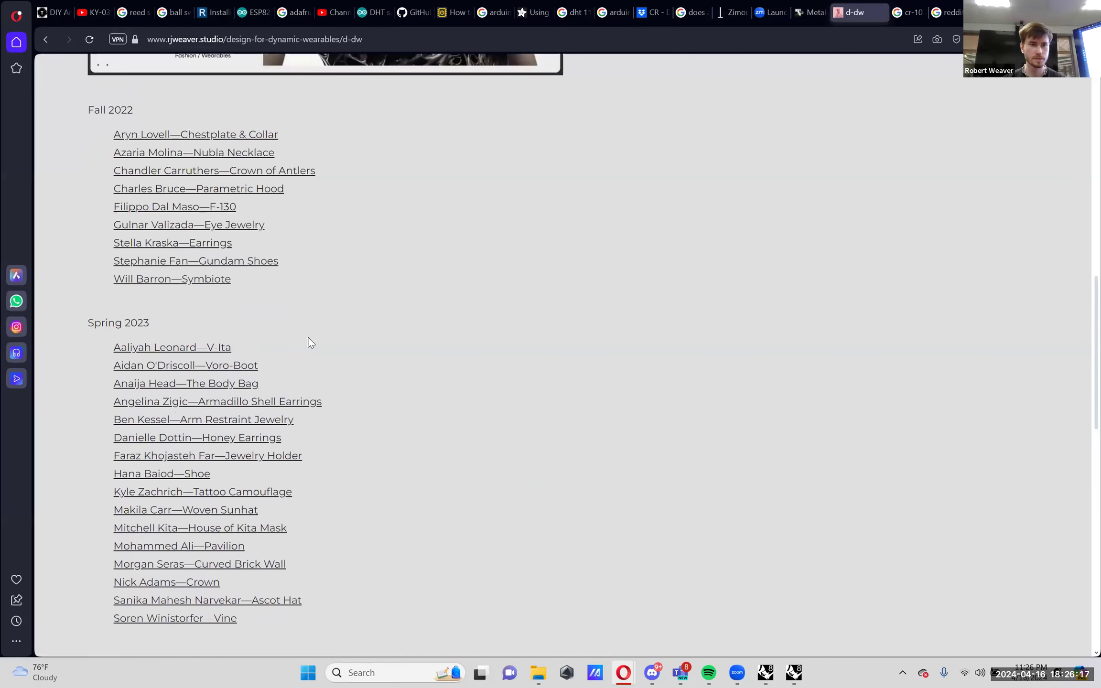
scroll(316, 345, "down", 3)
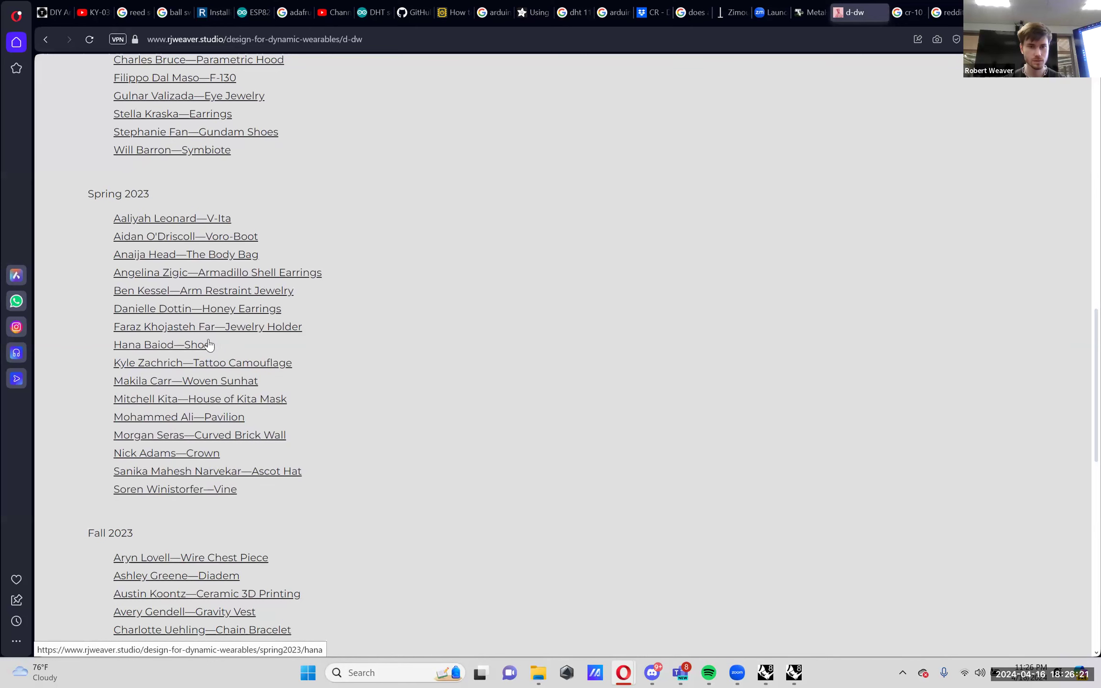
scroll(263, 263, "down", 2)
scroll(238, 211, "up", 3)
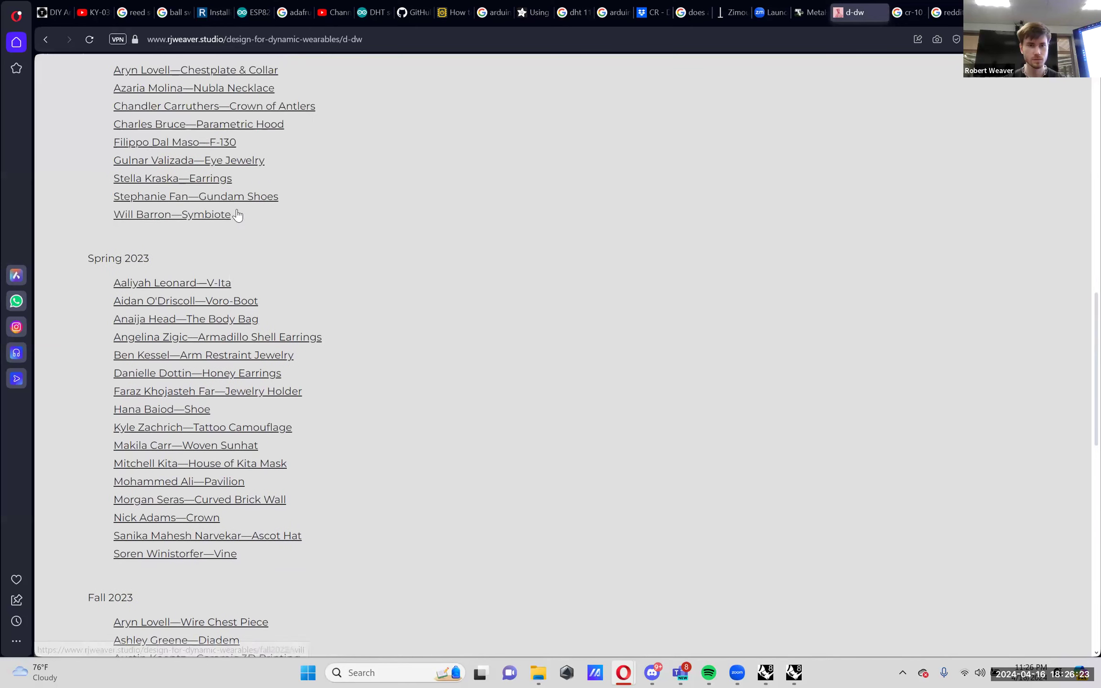
left_click(234, 302)
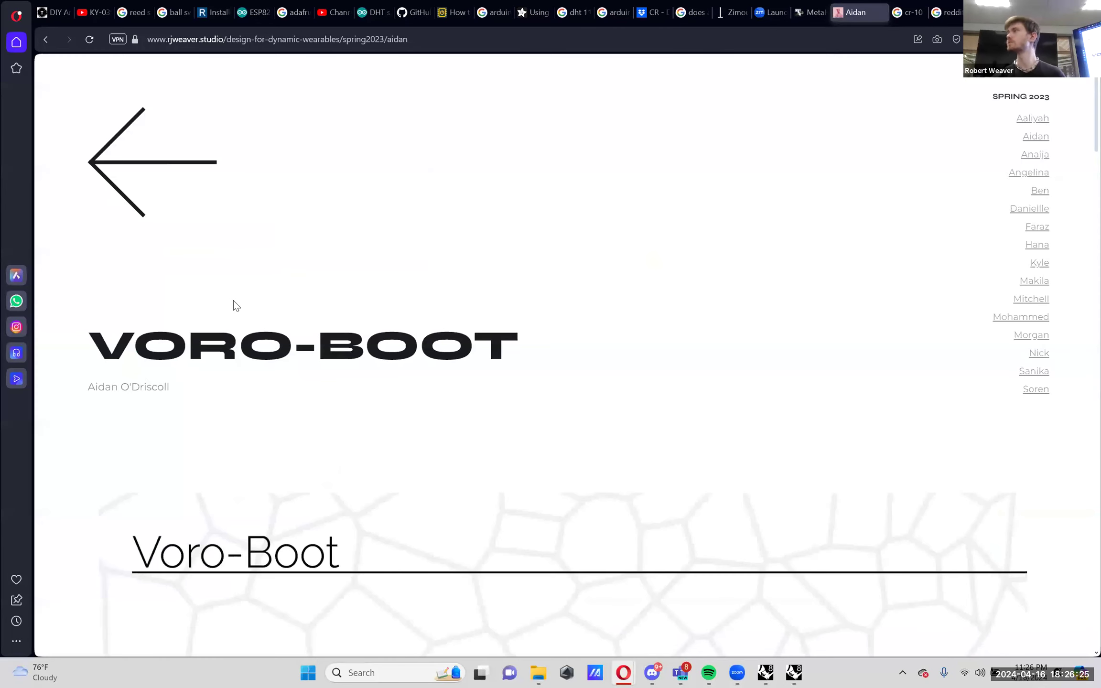
- Scroll through the Voro-Boot lattice boot renders, then return to the Rhino and Grasshopper window
scroll(388, 307, "down", 15)
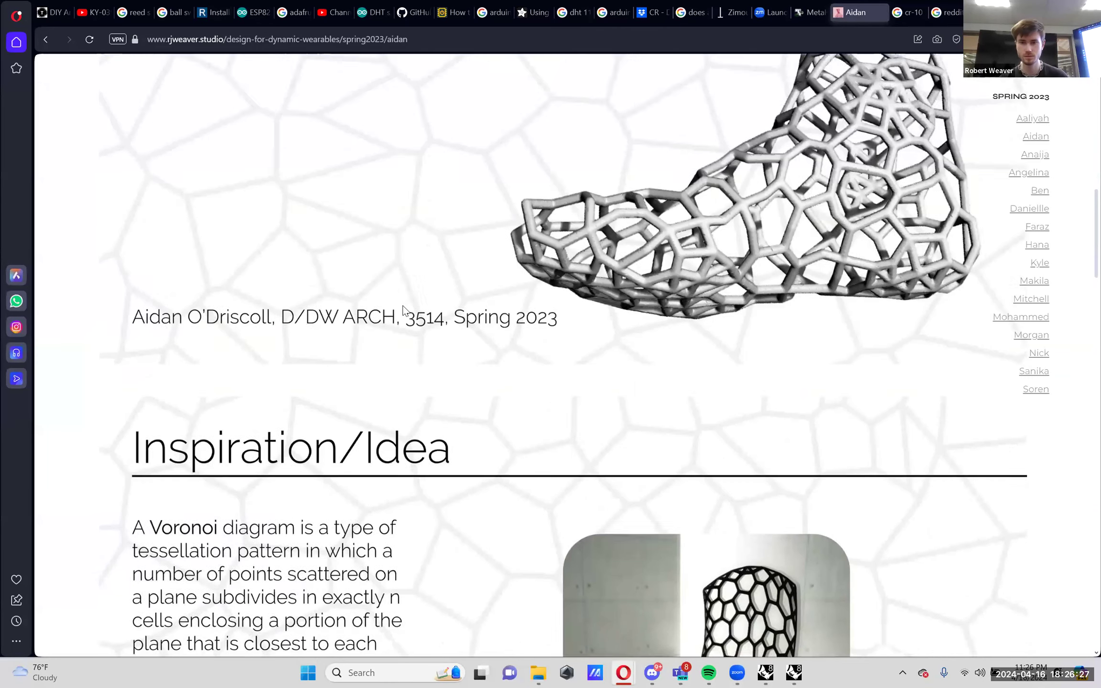
scroll(465, 366, "down", 11)
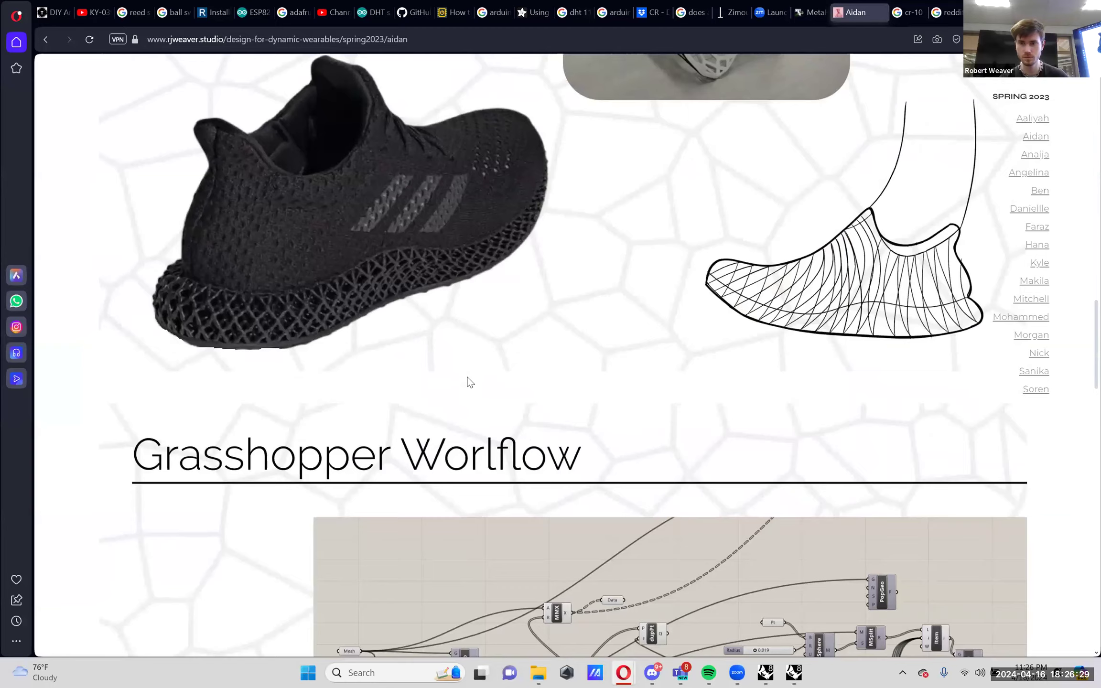
scroll(467, 376, "up", 3)
scroll(466, 376, "down", 15)
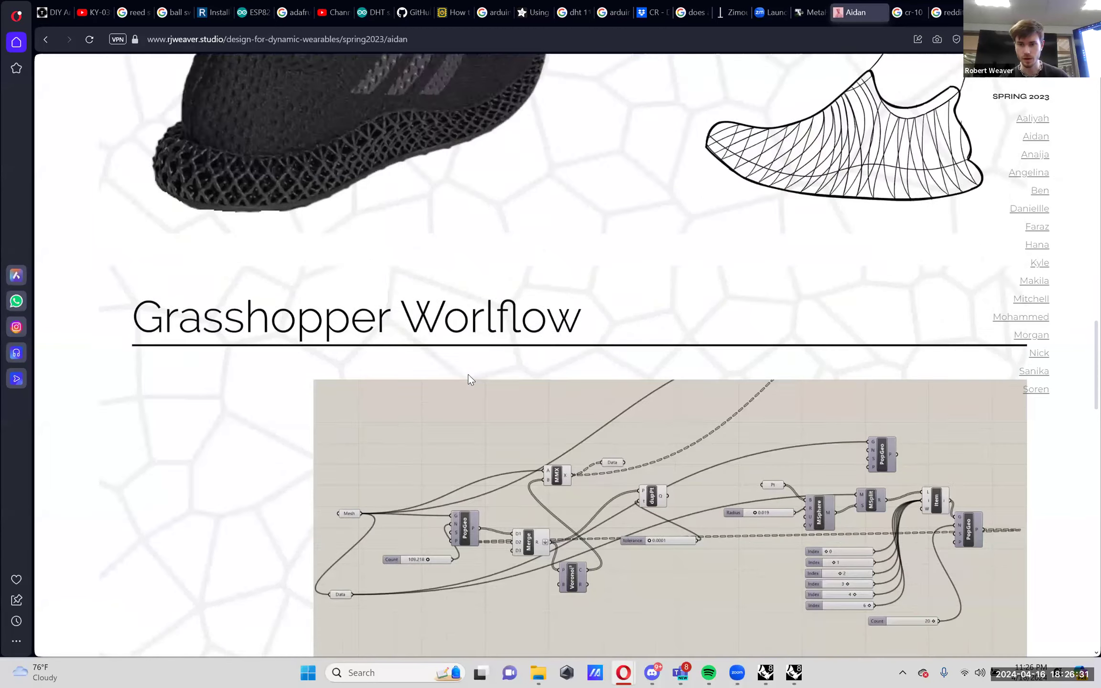
scroll(461, 377, "down", 9)
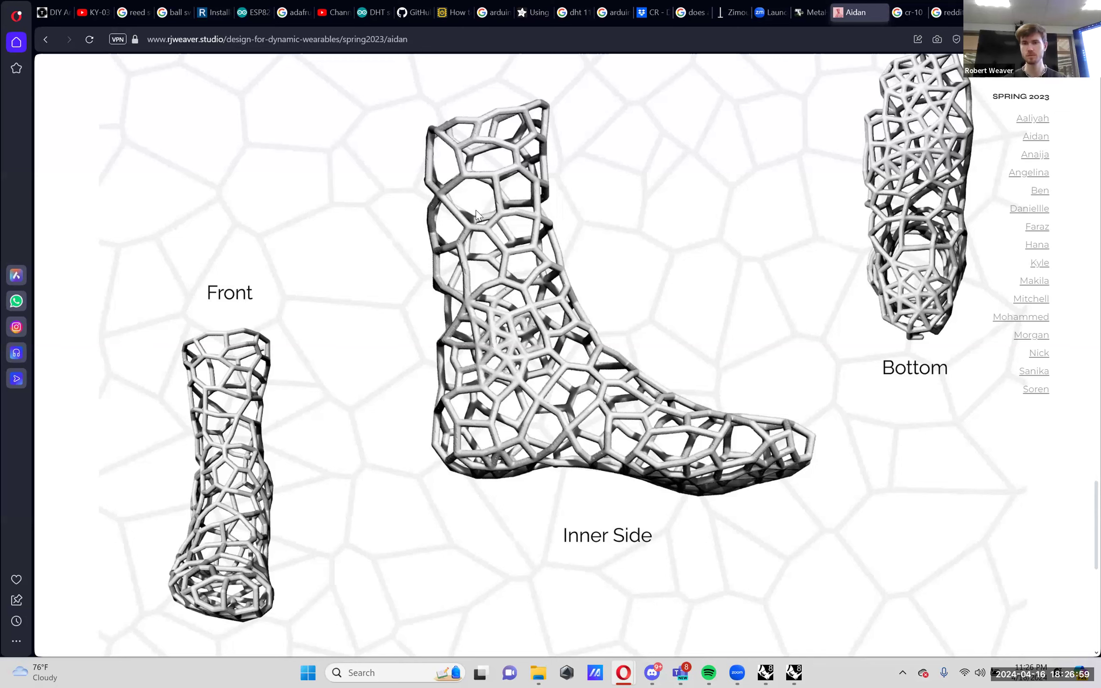
scroll(477, 220, "up", 15)
scroll(479, 229, "up", 10)
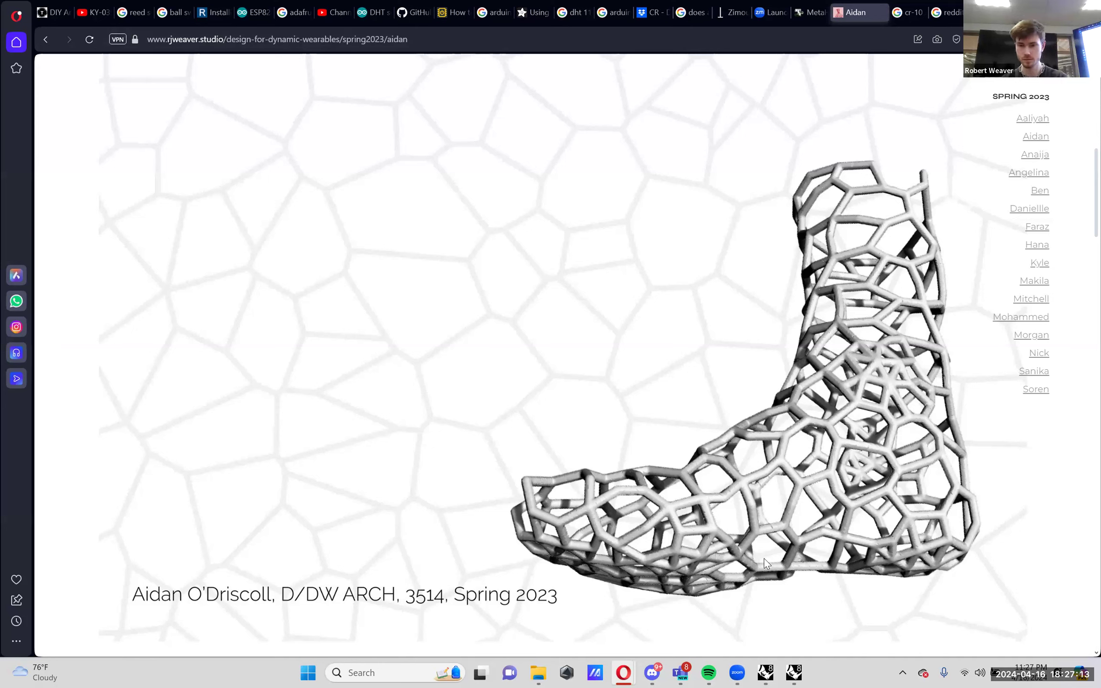
left_click(794, 673)
scroll(789, 523, "down", 3)
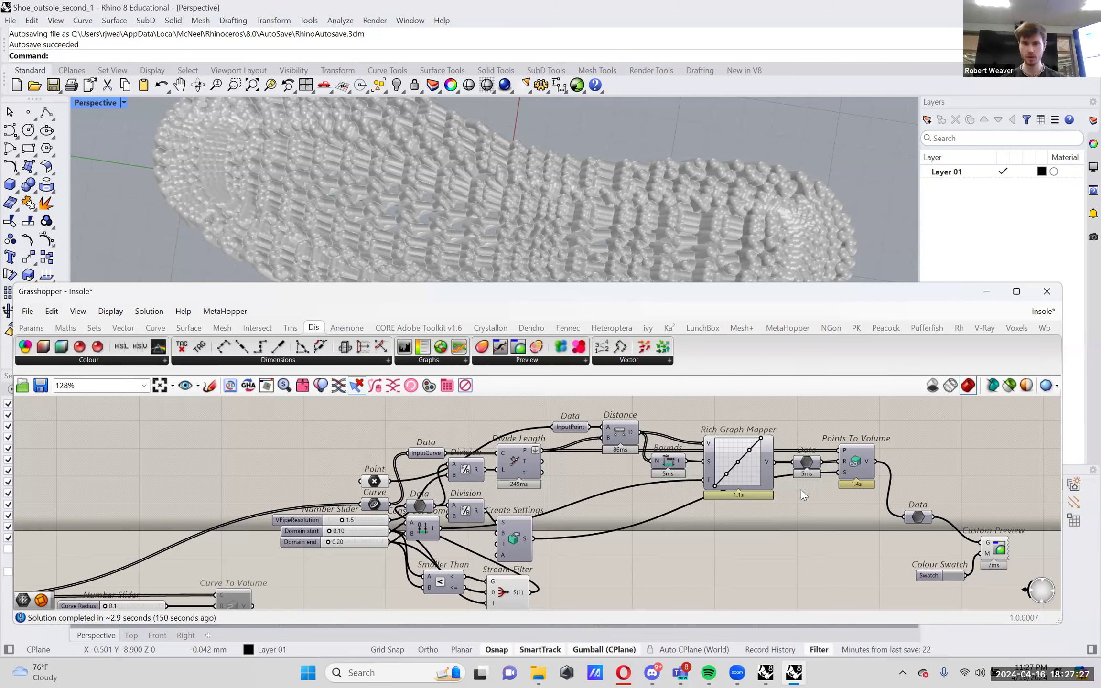
- Place an Includes component beside the attractor network
right_click_drag(803, 518, 786, 574)
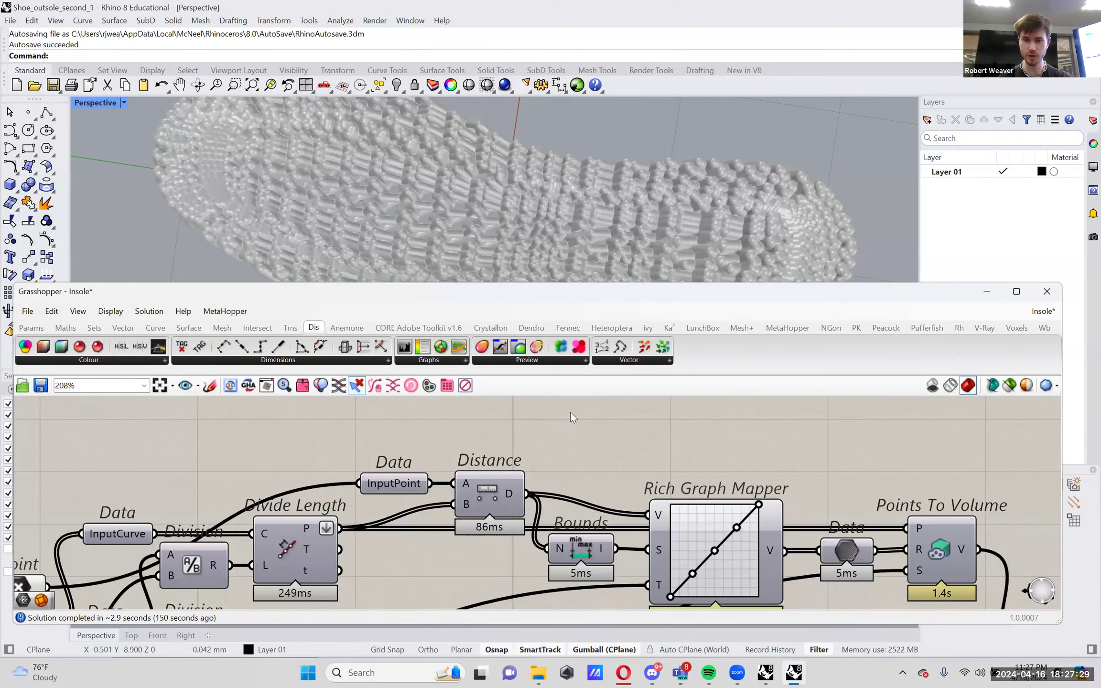
scroll(570, 415, "down", 1)
double_click(570, 416)
type("incl")
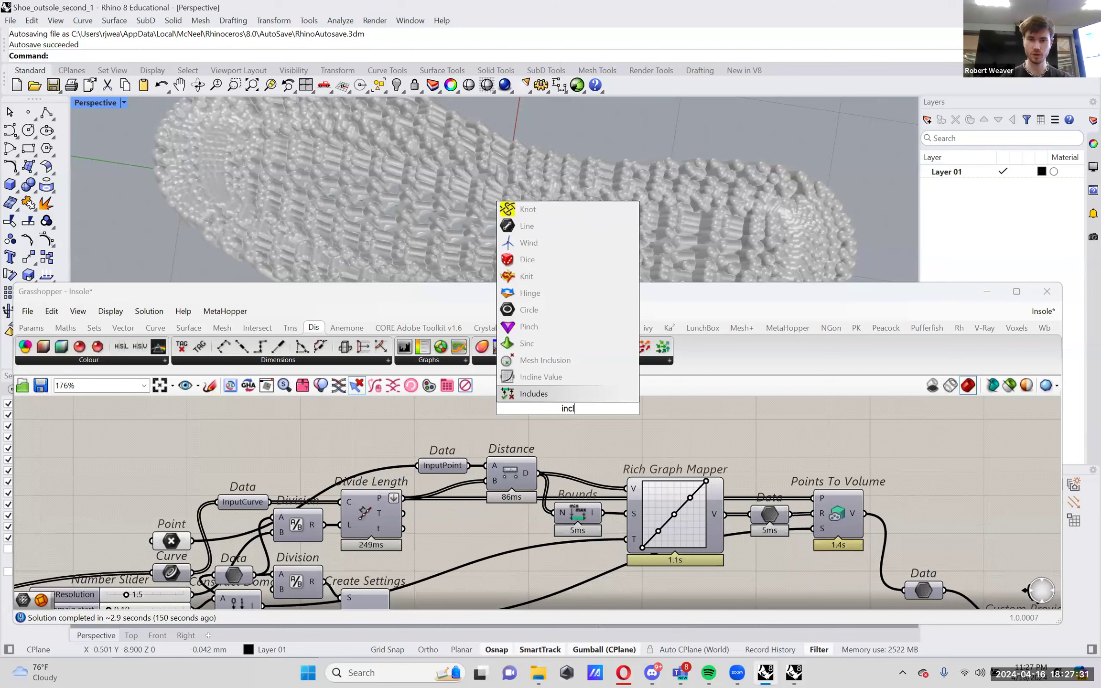
key("Return")
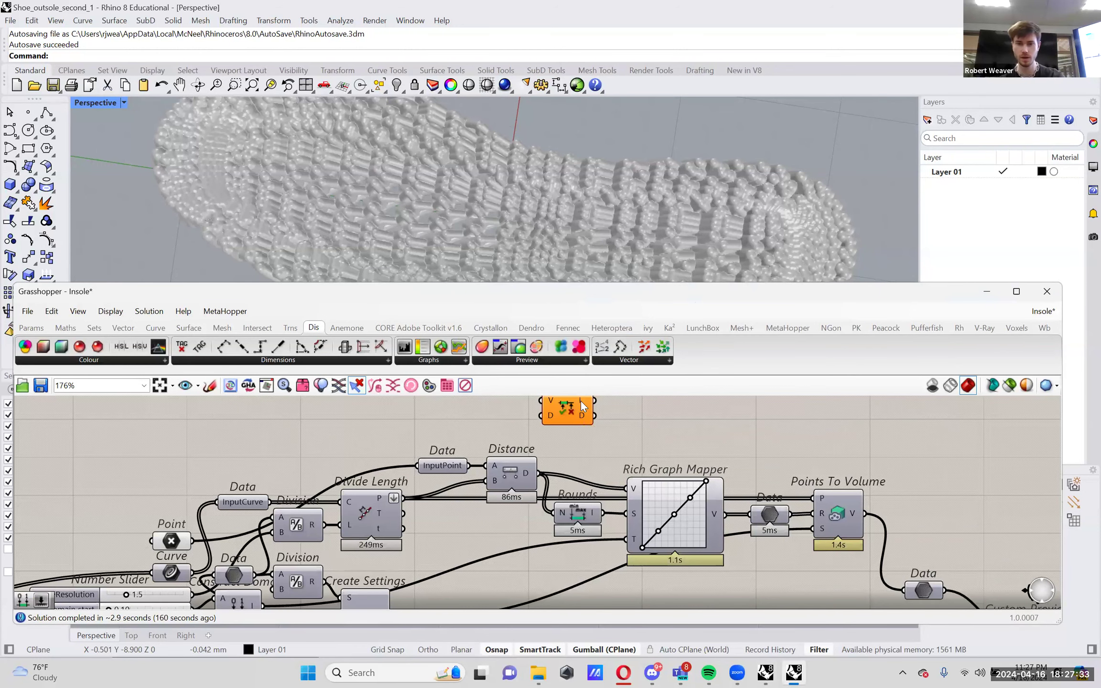
left_click_drag(563, 411, 612, 417)
right_click_drag(545, 405, 597, 428)
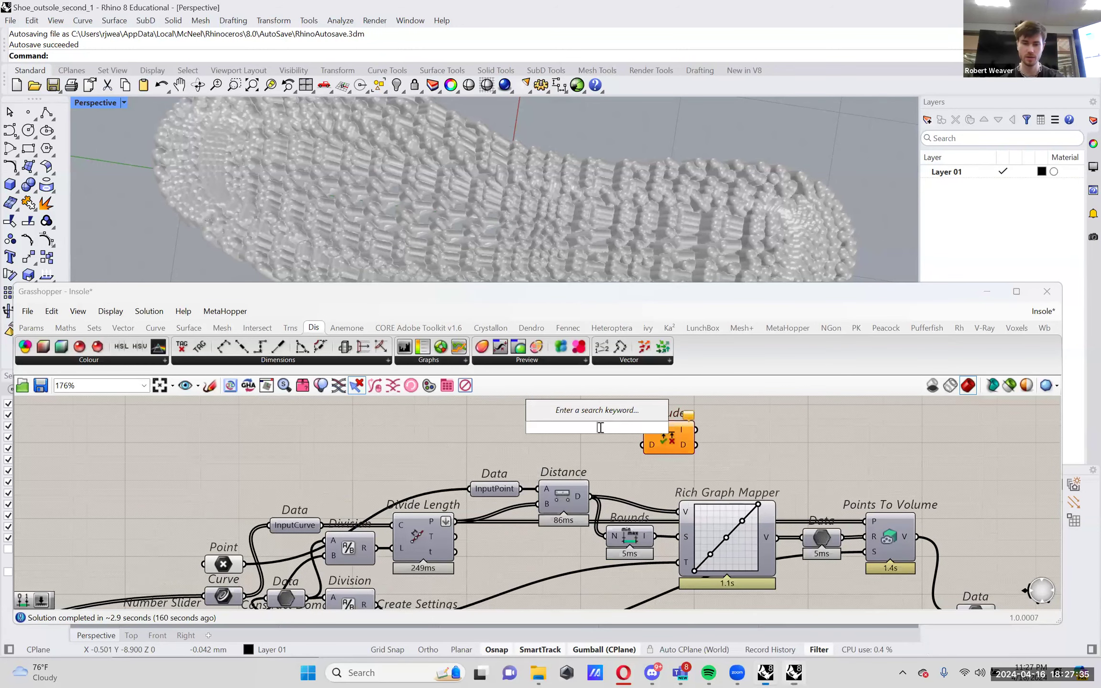
- Add a Construct Domain component feeding Includes' D input
double_click(597, 428)
type("con dom")
key("Return")
left_click_drag(620, 428, 641, 444)
- Add two 0–10 sliders for the domain's start and end, and feed Distance into Includes V
right_click_drag(493, 415, 506, 417)
double_click(505, 416)
type(".00..10")
key("Return")
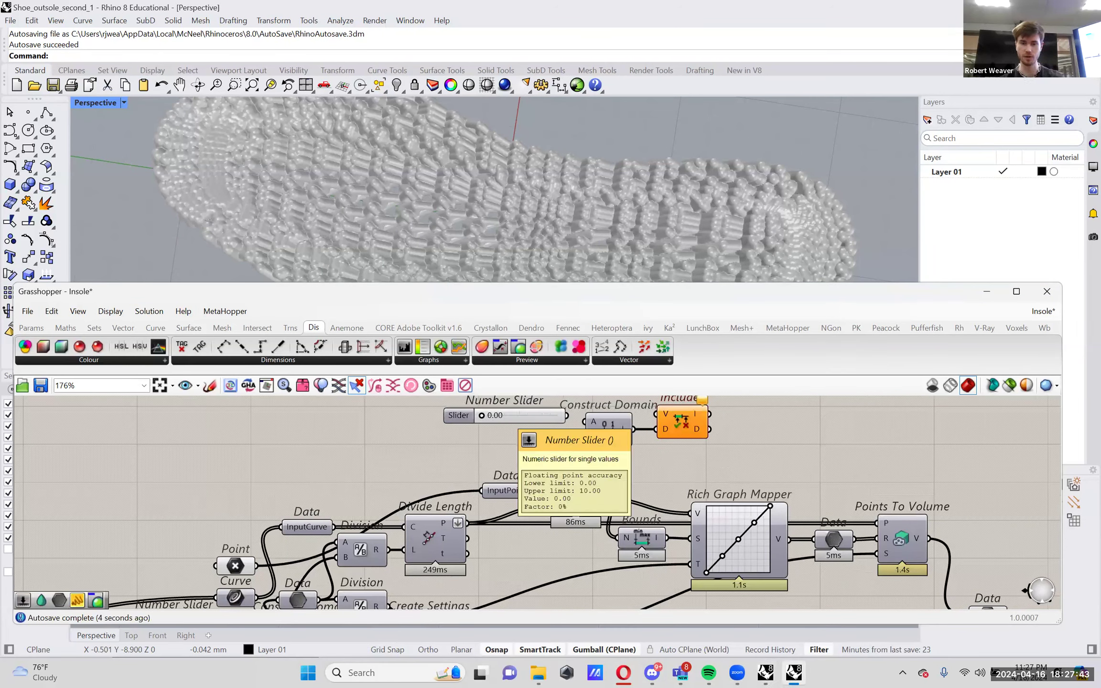
key("ctrl+c")
key("ctrl+v")
left_click_drag(525, 419, 507, 447)
mouse_move(568, 419)
left_mouse_down()
mouse_move(584, 422)
mouse_move(580, 435)
mouse_move(561, 415)
mouse_move(538, 414)
mouse_move(555, 430)
left_mouse_up()
left_click_drag(604, 498, 656, 415)
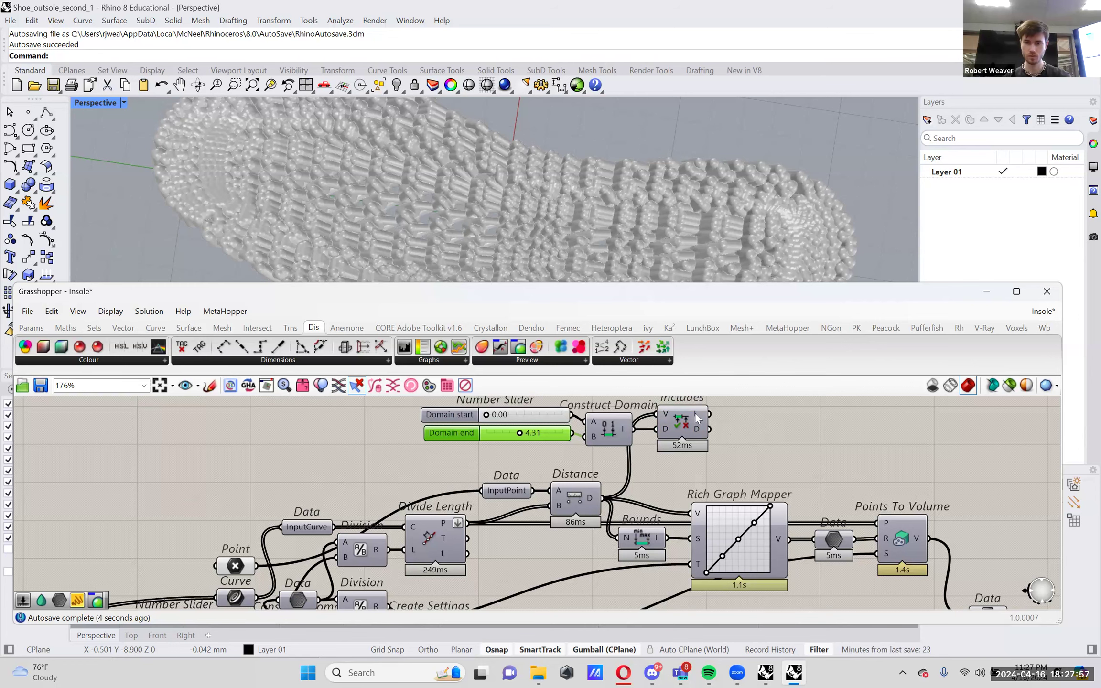
right_click_drag(725, 459, 670, 453)
- Add Member Index and a False Boolean Toggle, wiring the toggle and Includes result into it
double_click(670, 453)
type("mindex")
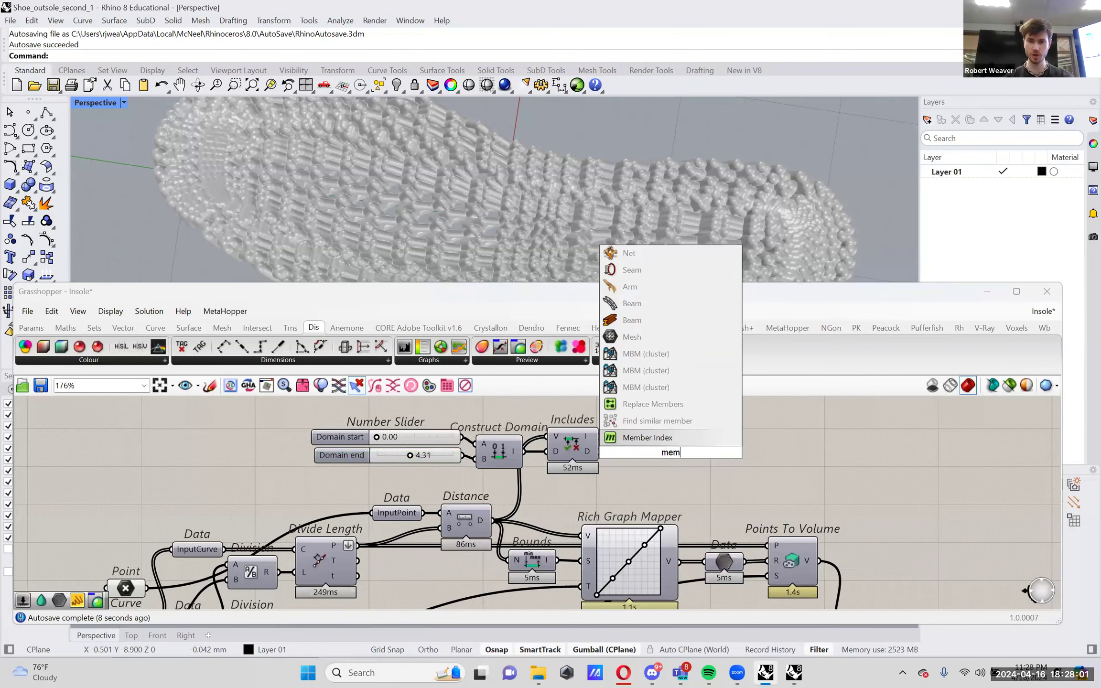
key("Return")
double_click(620, 488)
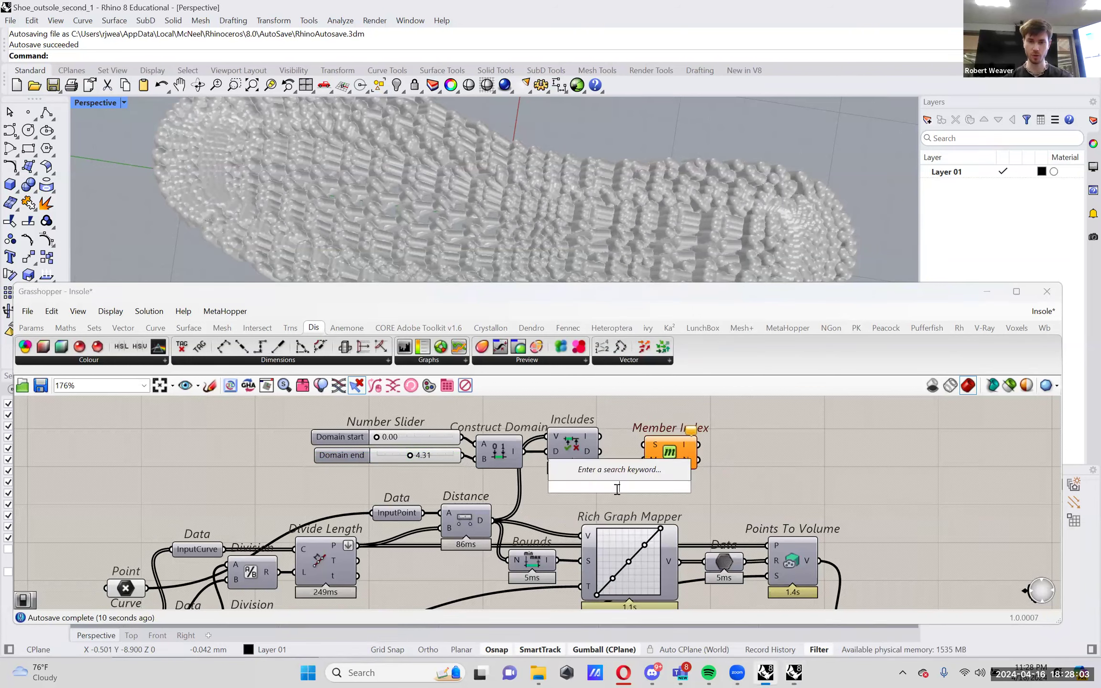
type("toggle")
key("Up")
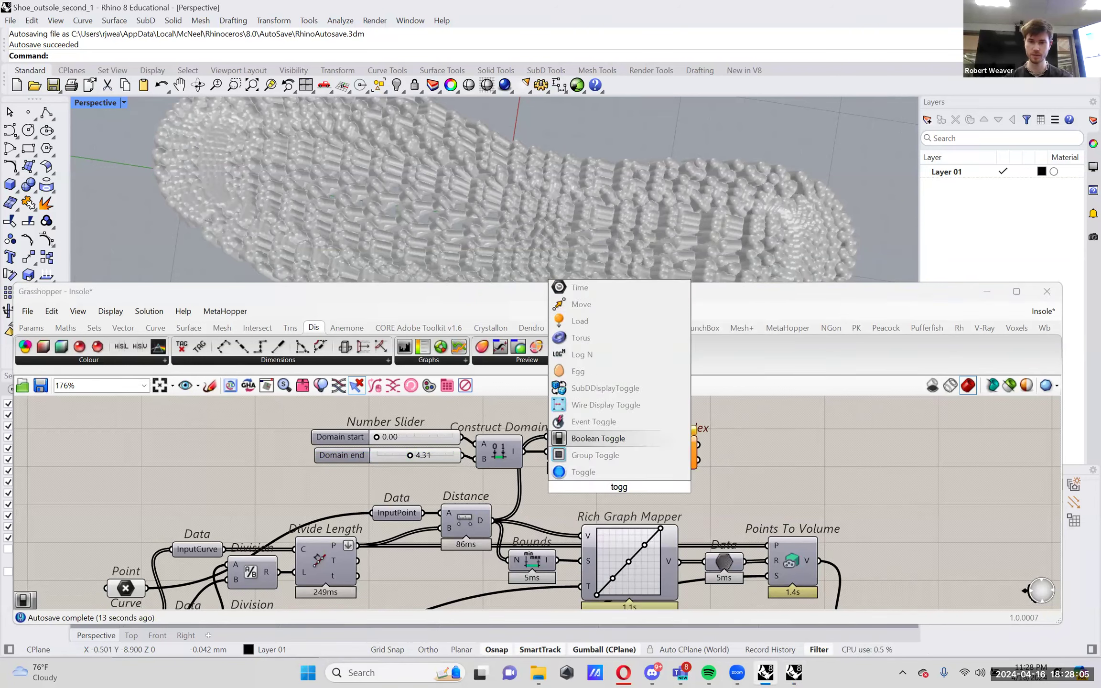
key("Return")
left_click_drag(616, 488, 589, 493)
mouse_move(651, 453)
left_mouse_down()
mouse_move(648, 445)
mouse_move(672, 450)
left_mouse_up()
- Add Replace Items, move Points To Volume aside, and plug the mapped data into the L input
double_click(772, 444)
type("replace")
key("Return")
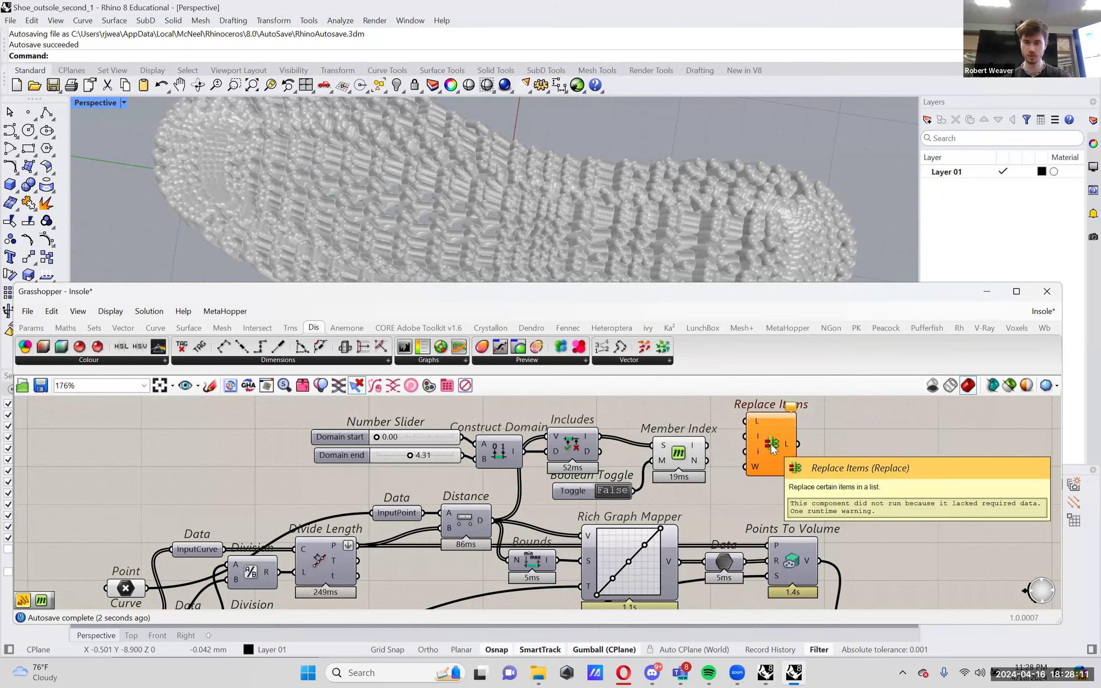
right_click_drag(776, 516, 733, 471)
left_click_drag(750, 501, 784, 500)
right_click_drag(716, 519, 718, 541)
left_click_drag(704, 538, 709, 429)
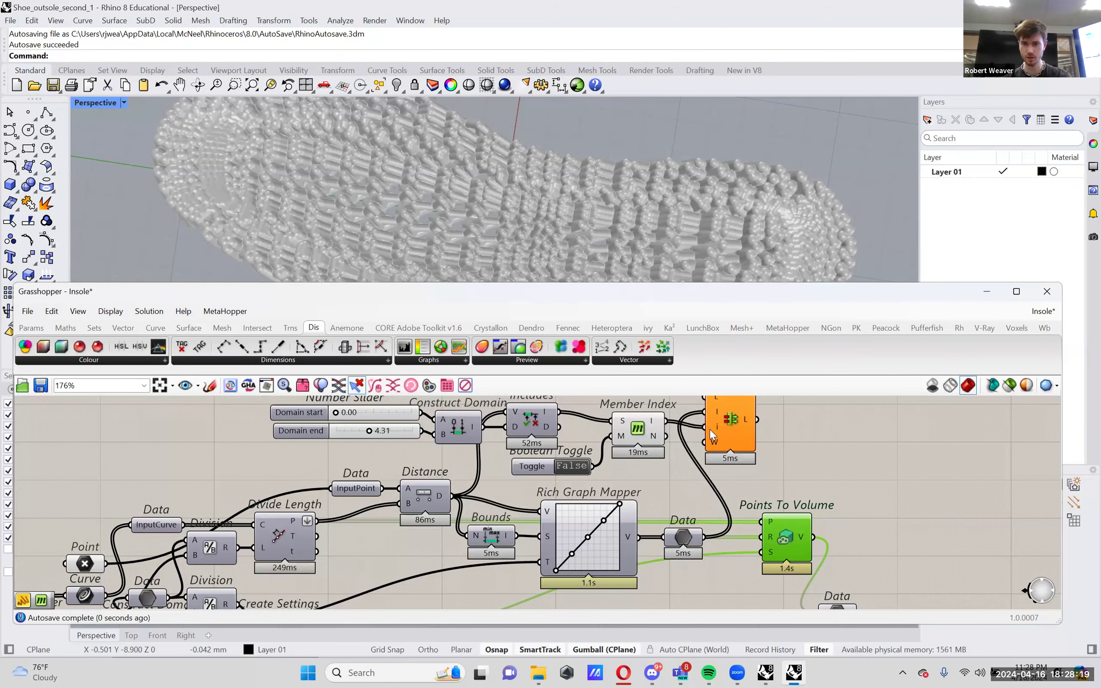
right_click_drag(709, 429, 716, 453)
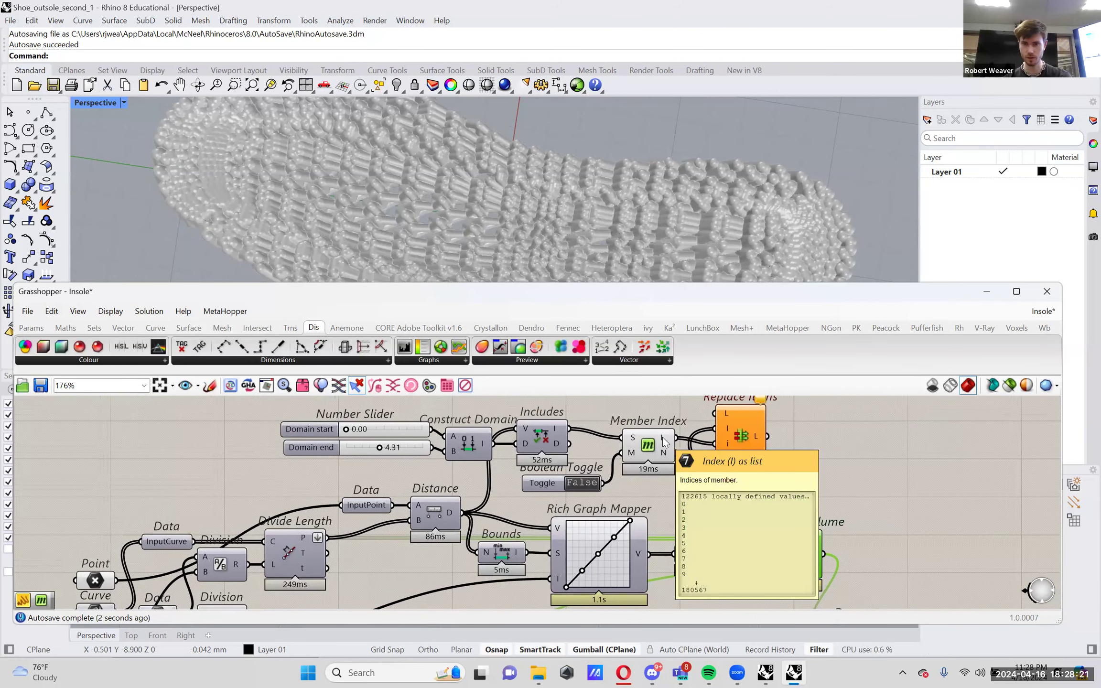
right_click_drag(660, 484, 733, 495)
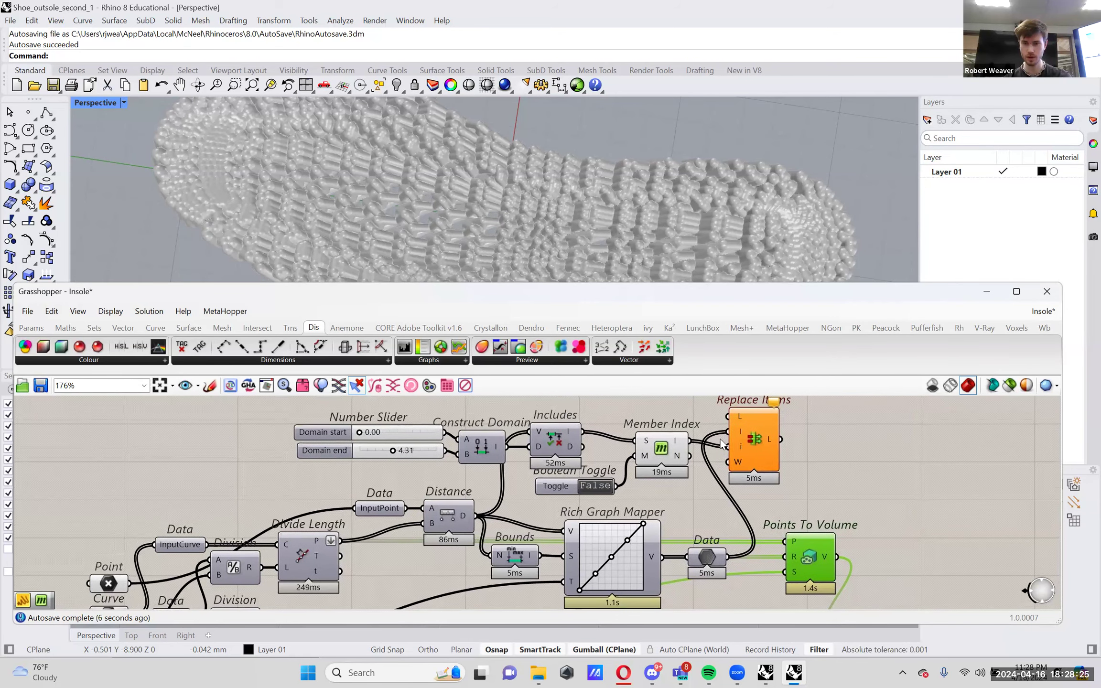
left_click_drag(728, 432, 728, 417, "ctrl+shift")
- Copy Domain start as a 0.10 Item slider for Replace Items, and route Replace Items into Points To Volume R
scroll(336, 593, "down", 1)
right_click_drag(335, 593, 616, 492)
scroll(429, 571, "up", 2)
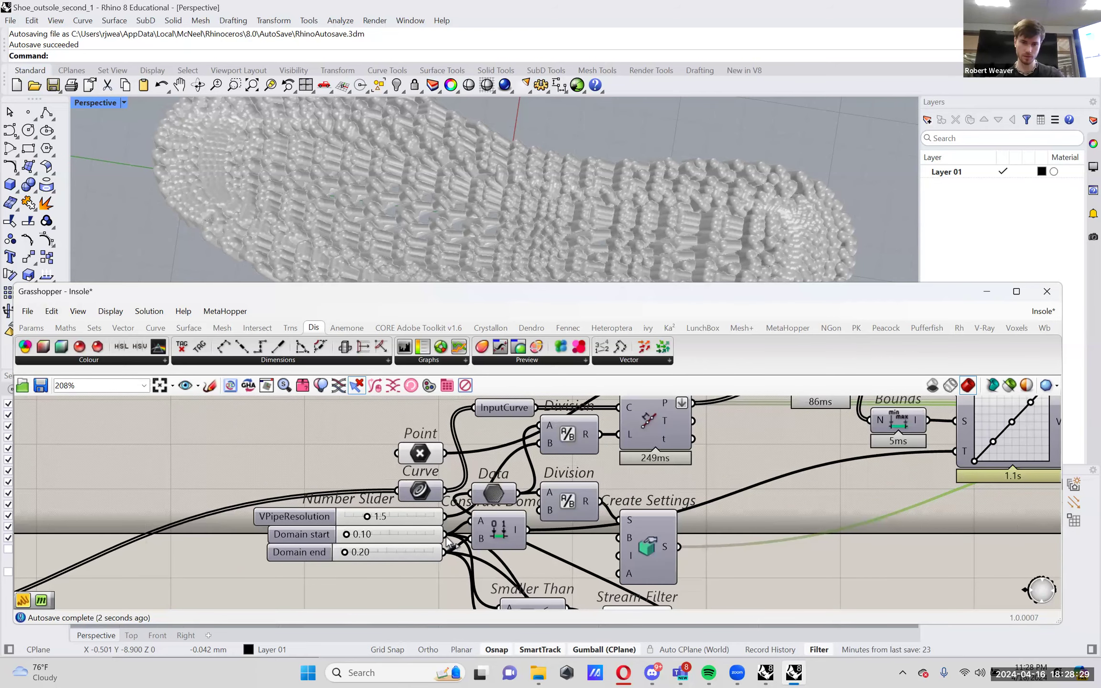
left_click(409, 540)
key("ctrl+c")
key("ctrl+v")
left_click_drag(410, 551, 413, 579)
scroll(413, 580, "down", 2)
left_click_drag(621, 458, 793, 439)
scroll(770, 420, "up", 4)
scroll(774, 452, "down", 2)
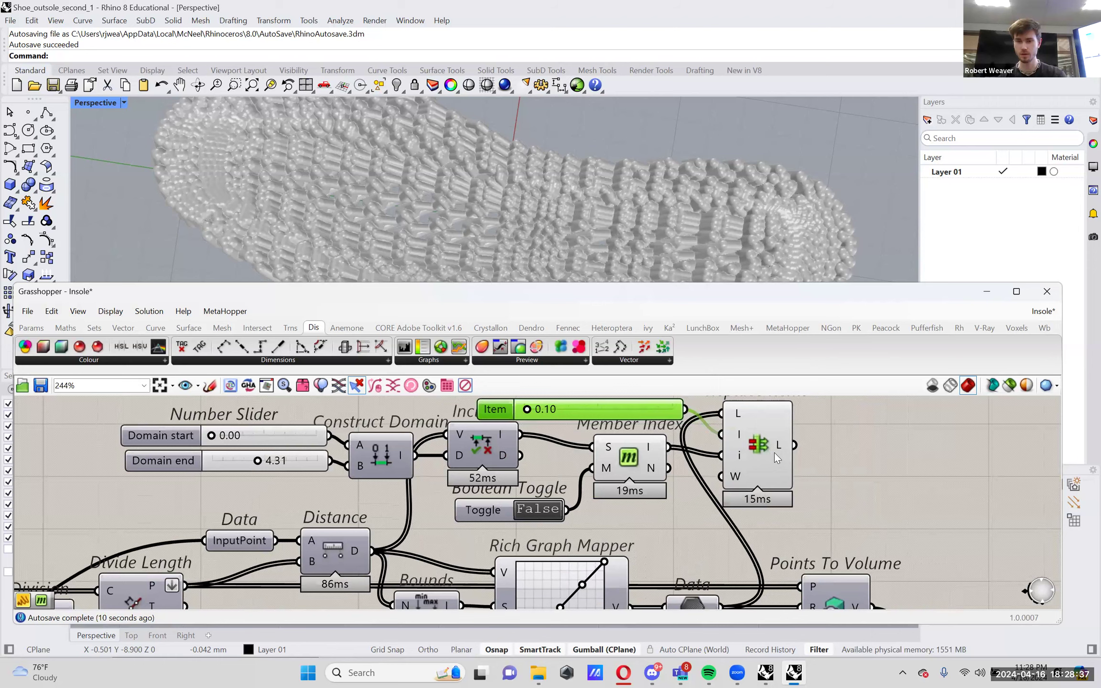
left_click_drag(767, 423, 763, 542)
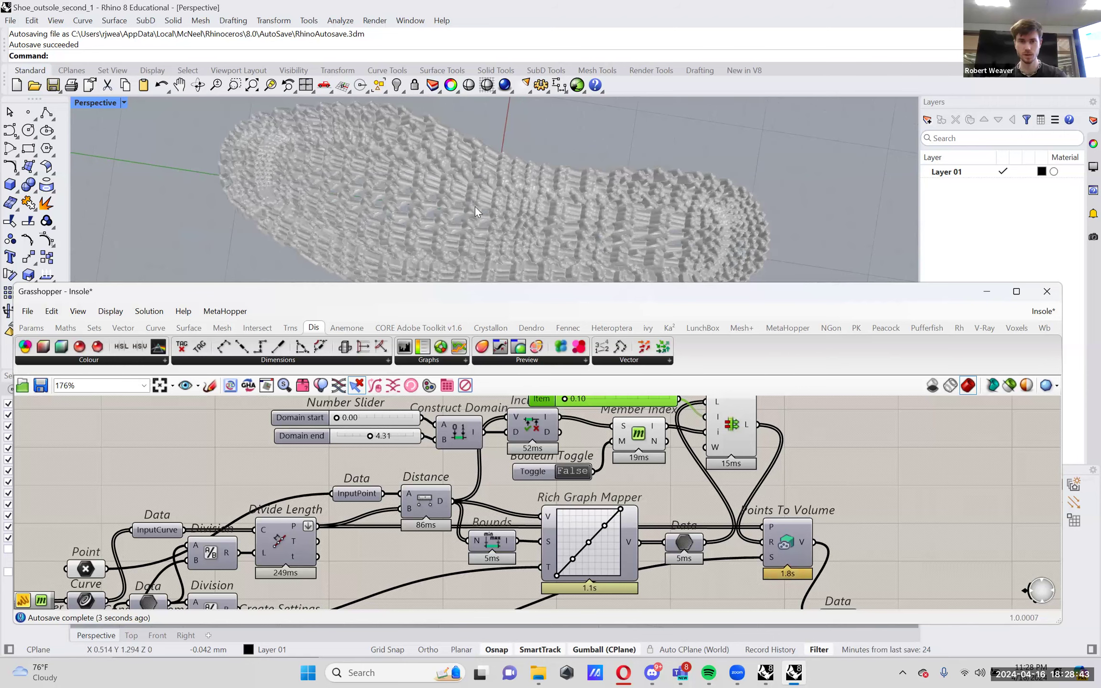
scroll(520, 472, "up", 2)
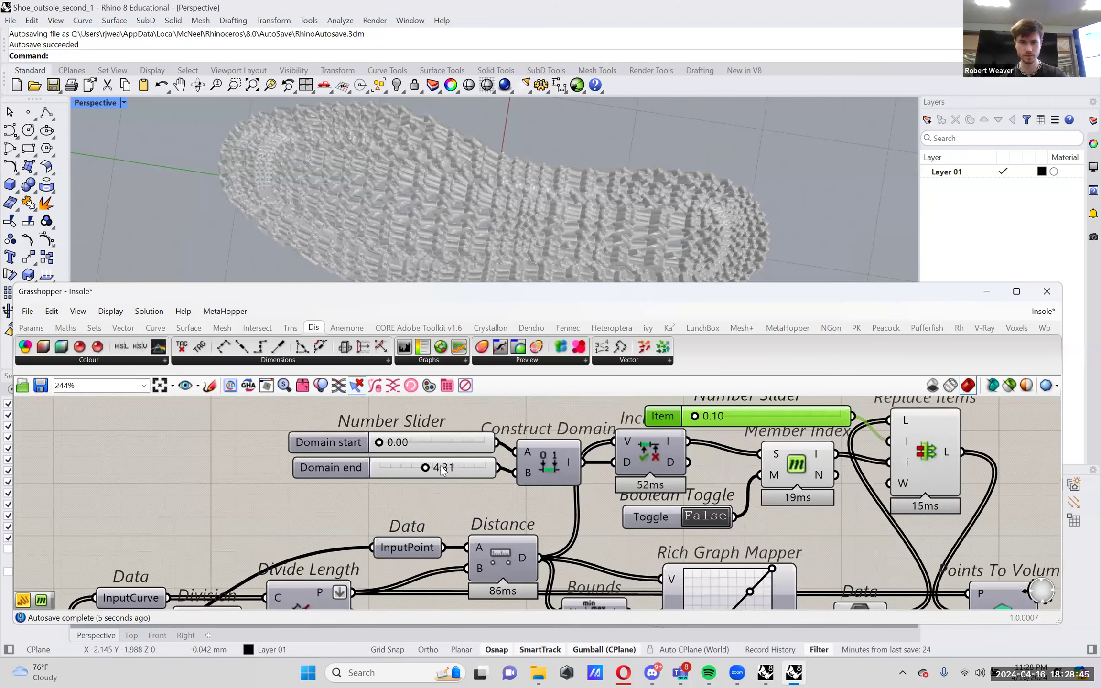
scroll(520, 472, "down", 2)
- Add a Sphere with Domain end as radius, centred on InputPoint, and inspect it in Rhino
double_click(524, 429)
type("cier")
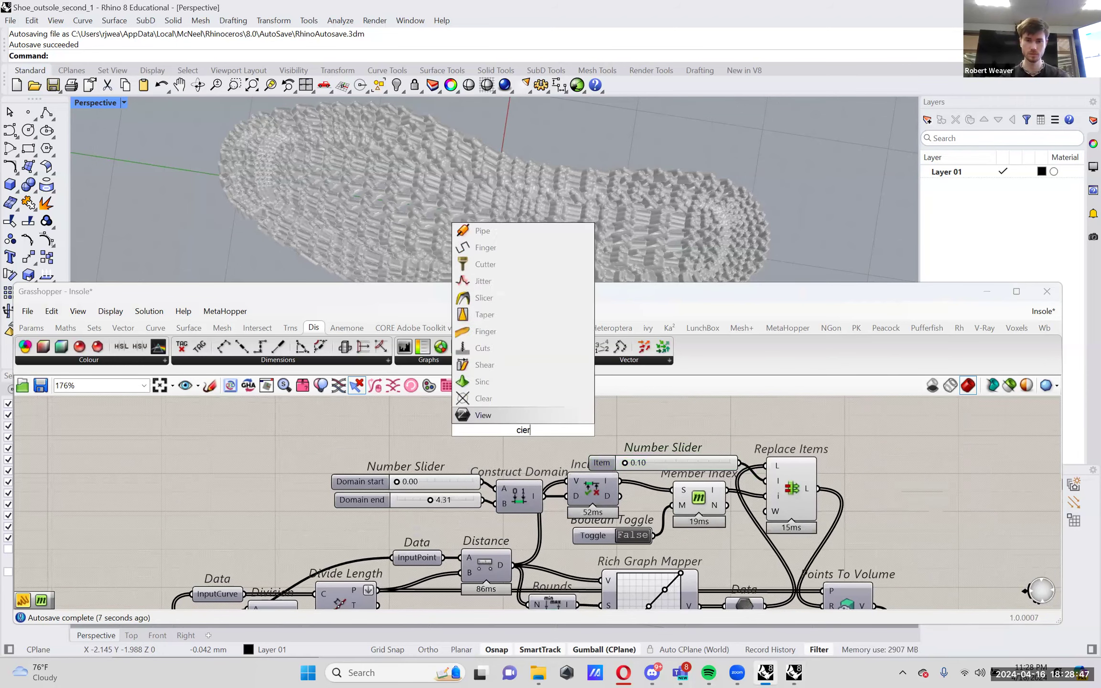
key("BackSpace")
key("BackSpace")
key("BackSpace")
key("BackSpace")
type("sphere")
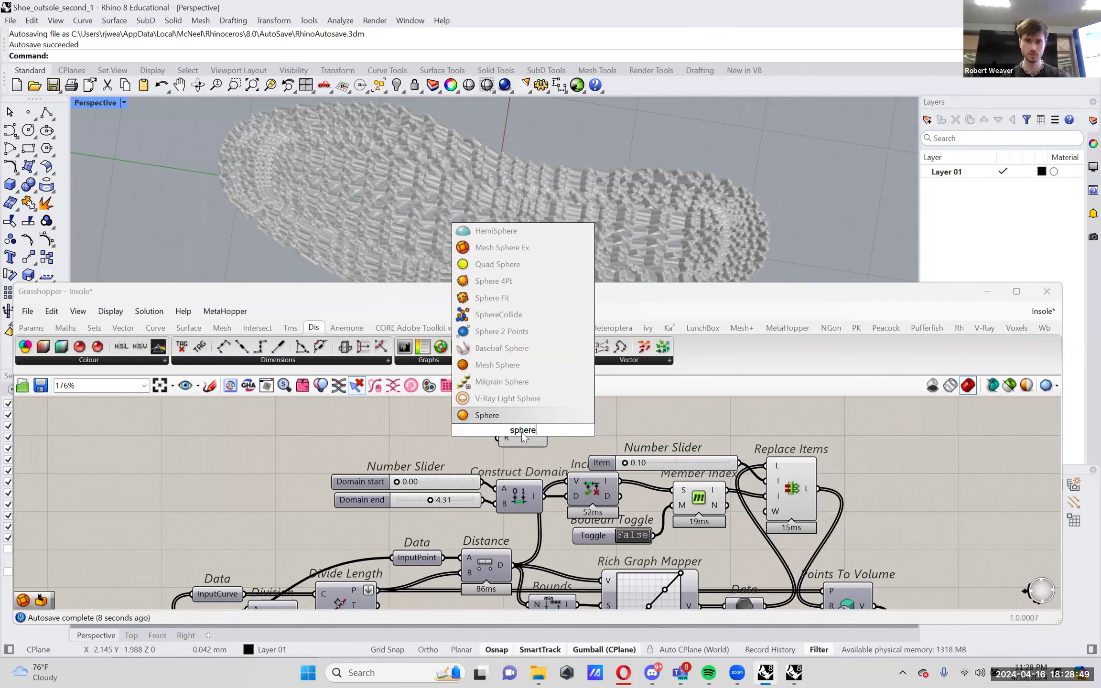
key("Return")
right_click_drag(500, 501, 541, 495)
left_click_drag(540, 457, 538, 432)
right_click_drag(468, 530, 489, 503)
left_click_drag(505, 524, 560, 415)
left_click(584, 430)
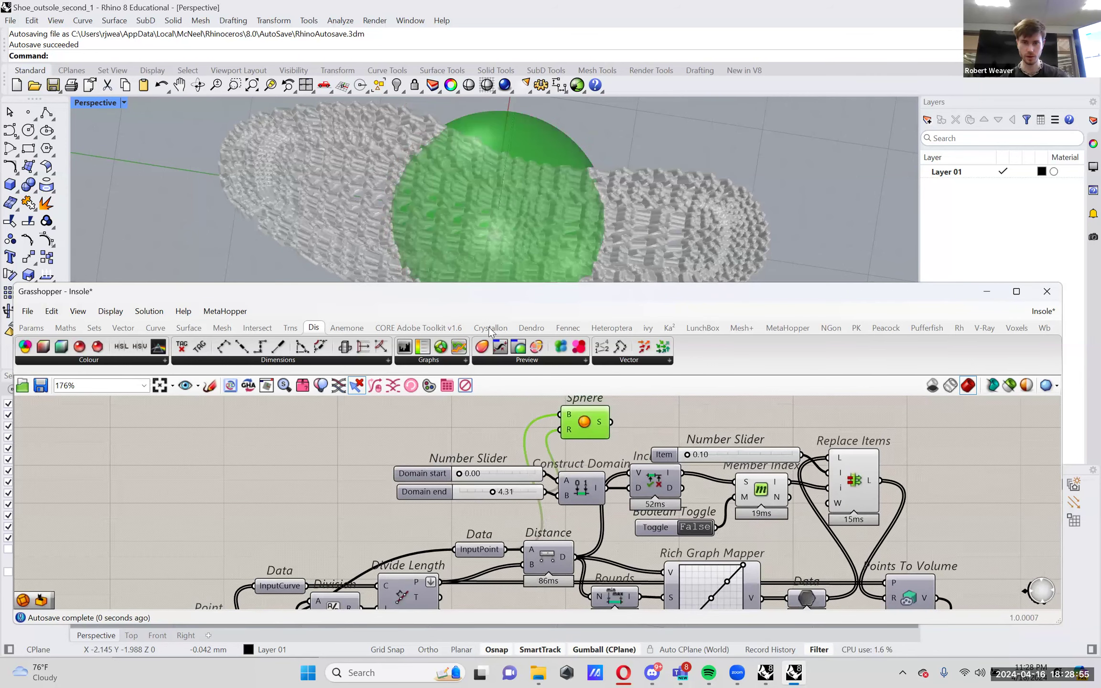
right_click_drag(488, 223, 523, 234)
- Hide the Sphere component's preview in the viewport
right_click(586, 421)
left_click(608, 447)
scroll(535, 234, "up", 5)
scroll(536, 240, "down", 5)
scroll(411, 548, "up", 2)
scroll(314, 557, "up", 3)
- Set the Domain end slider beside VPipeResolution to 0.40
double_click(315, 554)
type(".4")
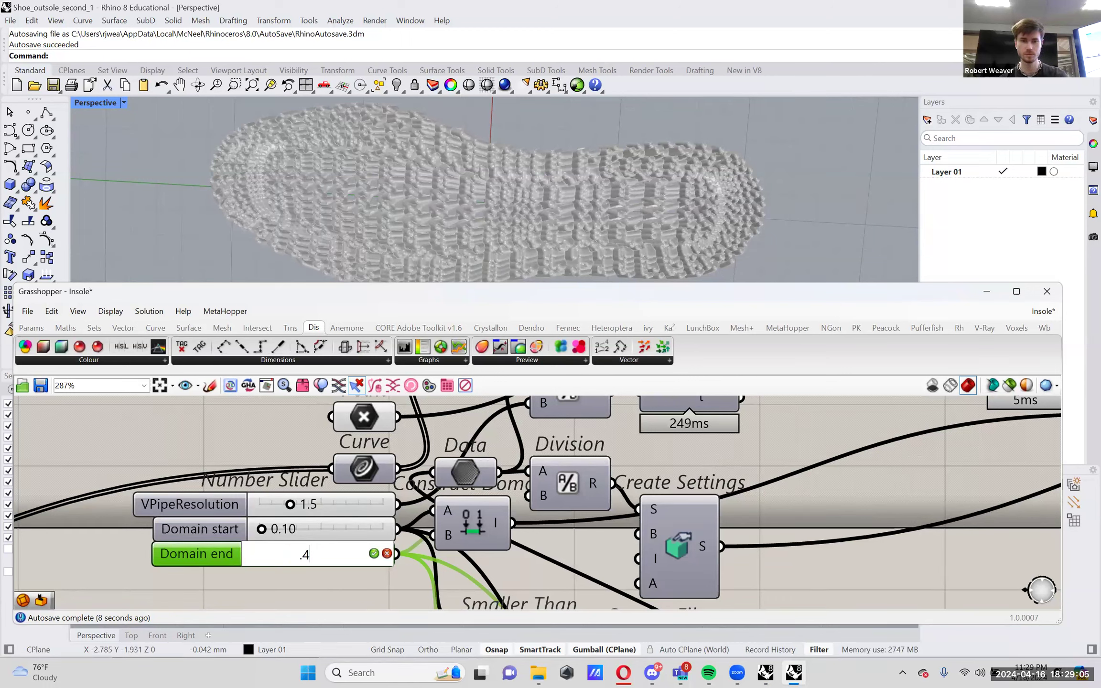
key("Return")
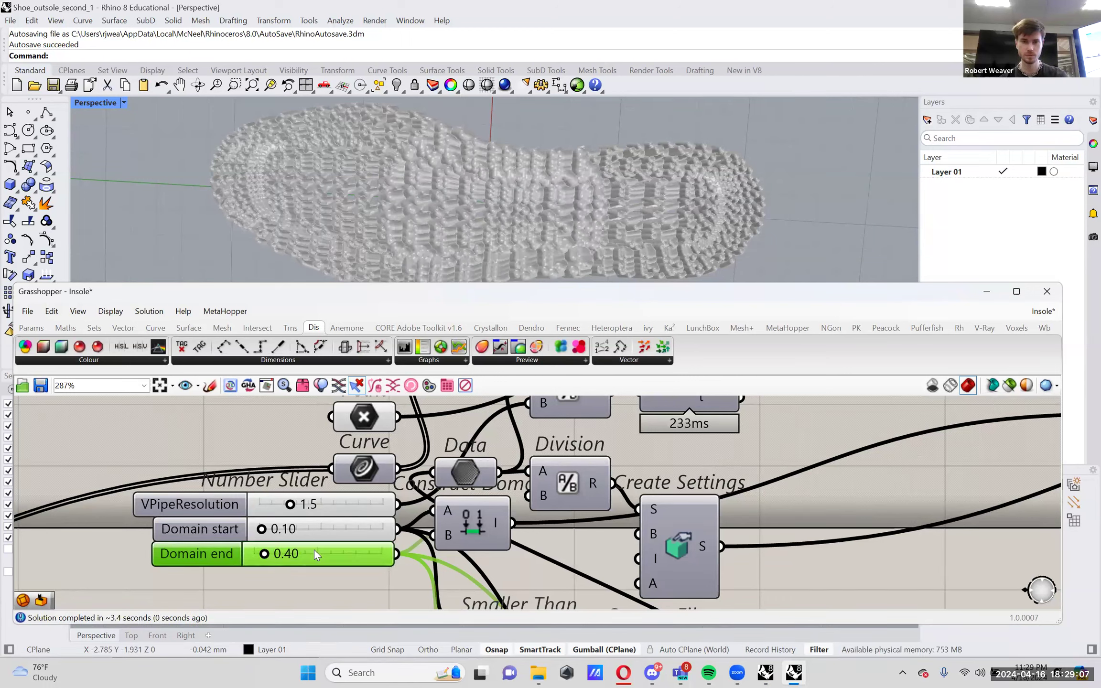
- Set the distance Domain end slider to 2.00
right_click_drag(501, 230, 495, 219, "shift")
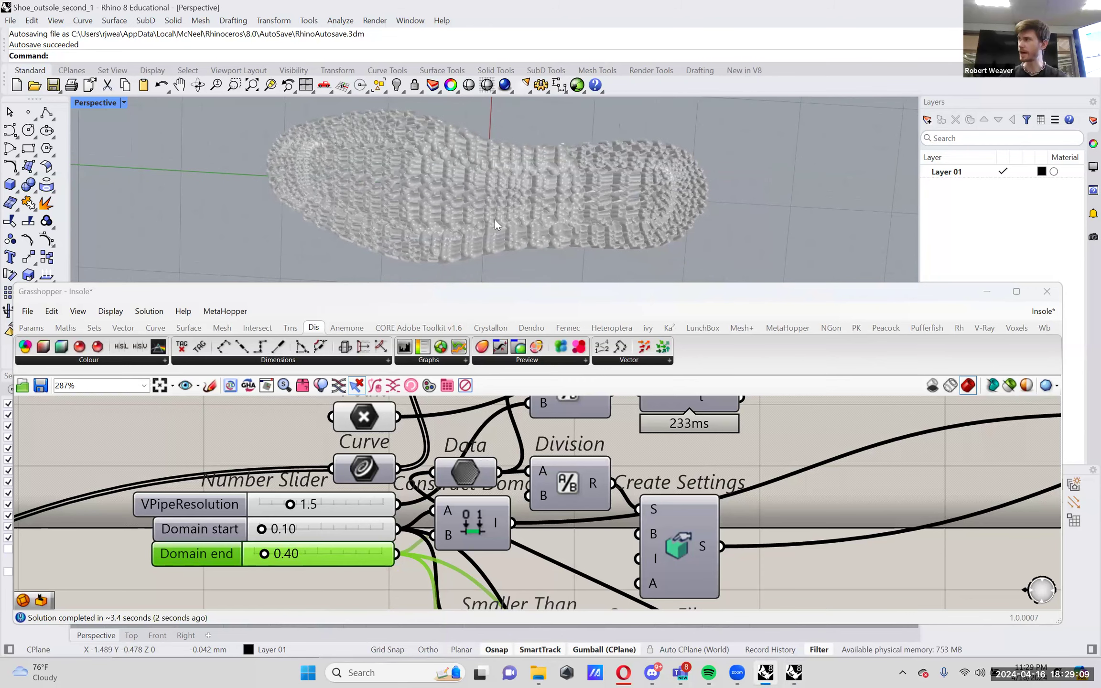
scroll(494, 220, "up", 2)
right_click_drag(609, 524, 445, 590)
mouse_move(666, 479)
right_mouse_down()
mouse_move(568, 542)
mouse_move(489, 563)
right_mouse_up()
right_click_drag(633, 503, 404, 624)
right_click_drag(530, 506, 440, 593)
right_click_drag(220, 557, 401, 508)
double_click(401, 509)
type("2")
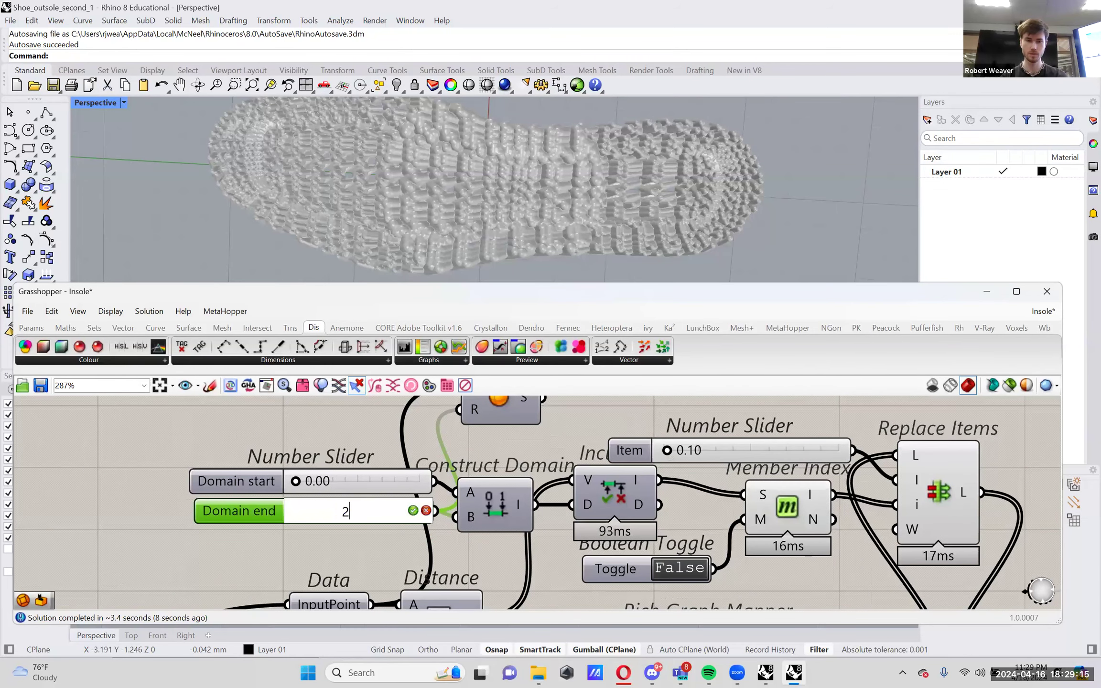
key("Return")
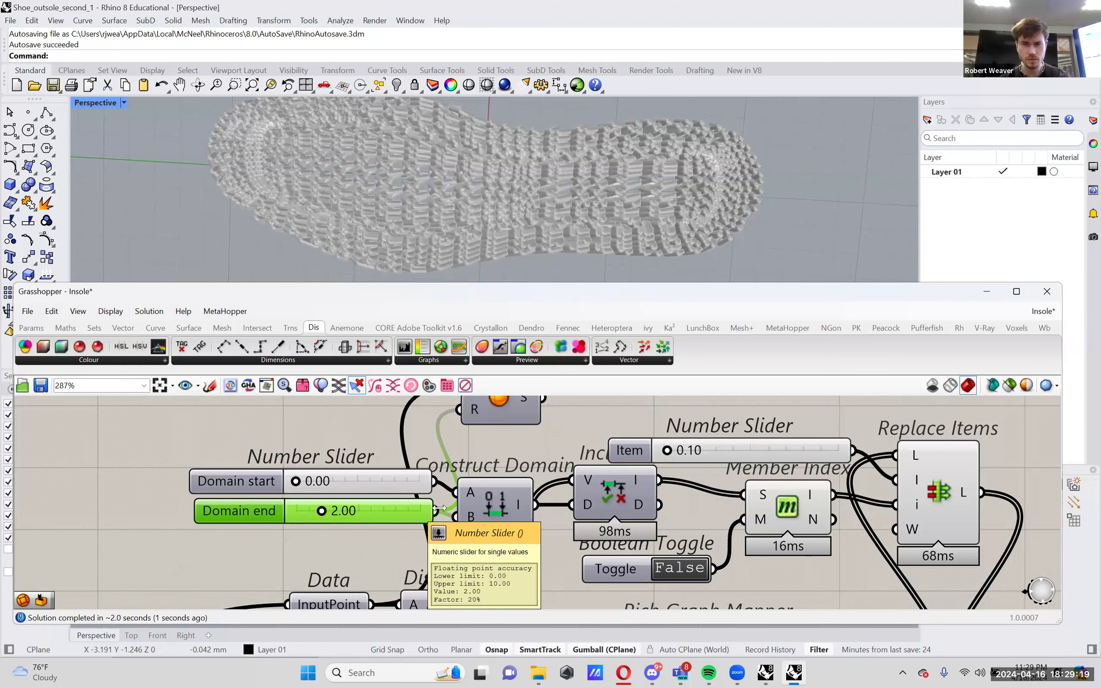
- Set the thickness Domain end slider to 0.80
scroll(474, 587, "down", 4)
right_click_drag(401, 592, 568, 508)
scroll(478, 515, "up", 5)
double_click(571, 516)
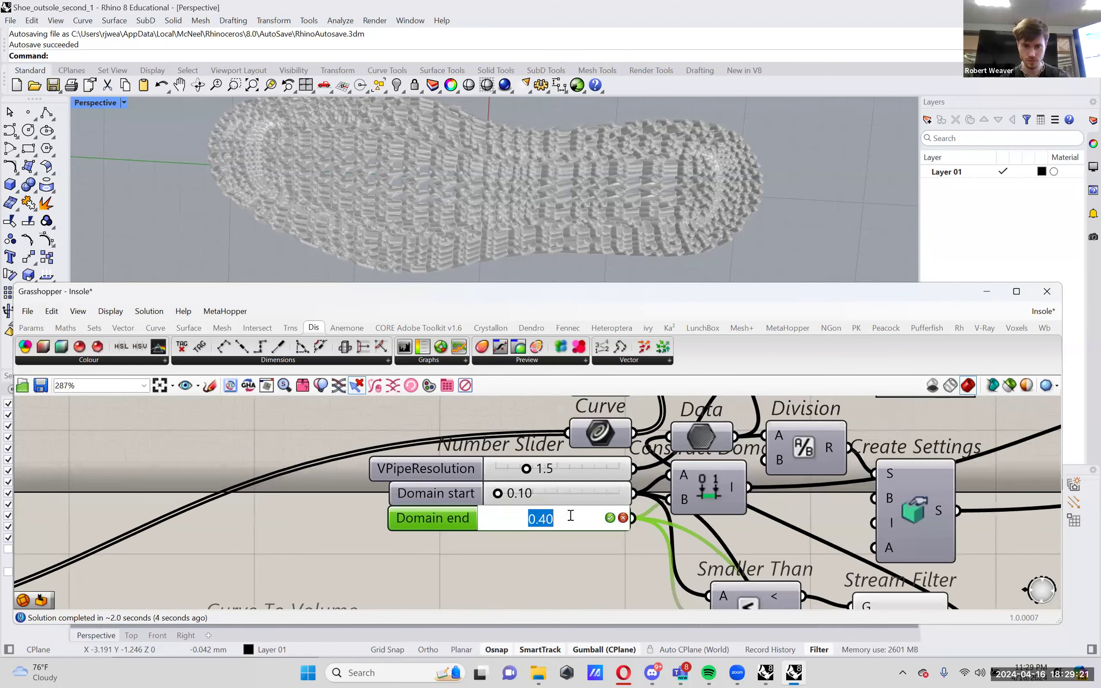
type(".8")
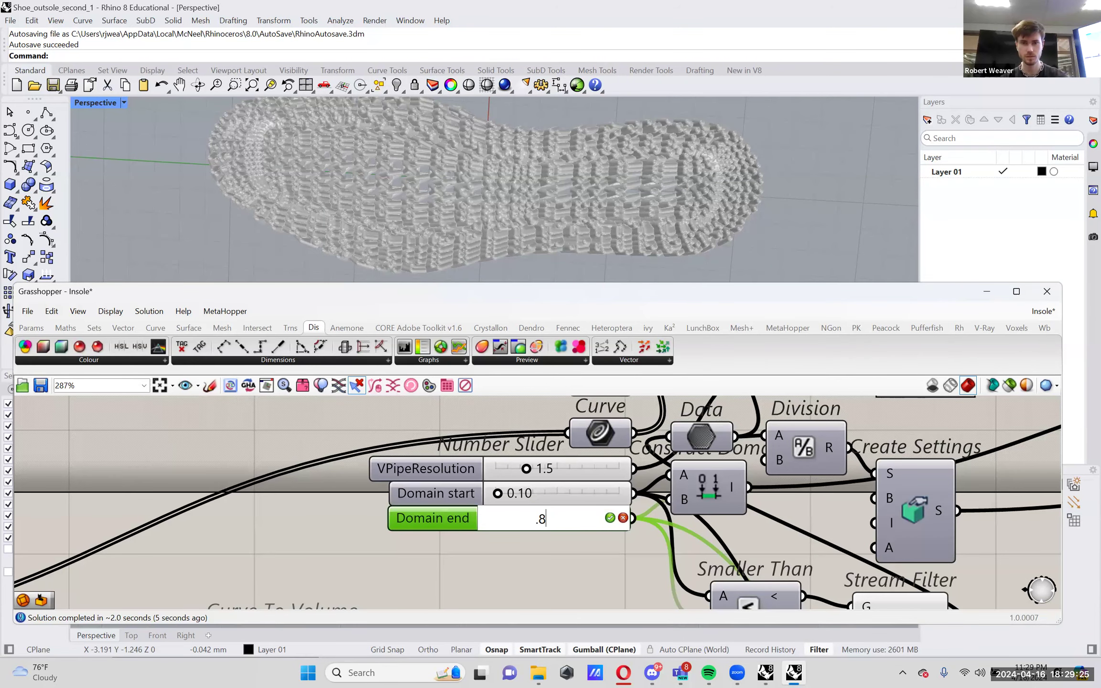
key("Return")
scroll(537, 543, "down", 6)
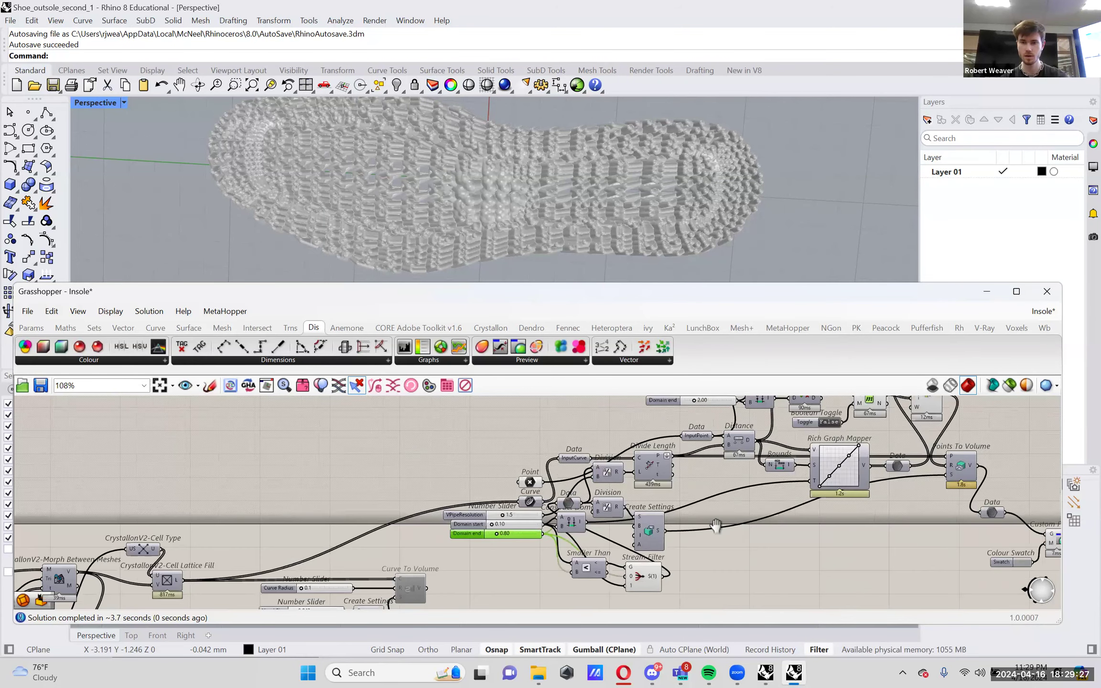
- With the solver locked, move the attractor point down, then recompute the lattice
scroll(434, 519, "up", 2)
right_click_drag(544, 472, 476, 497)
right_click(417, 506)
left_click(449, 601)
left_click(412, 542)
left_click_drag(469, 186, 398, 265)
right_click(386, 424)
left_click(414, 565)
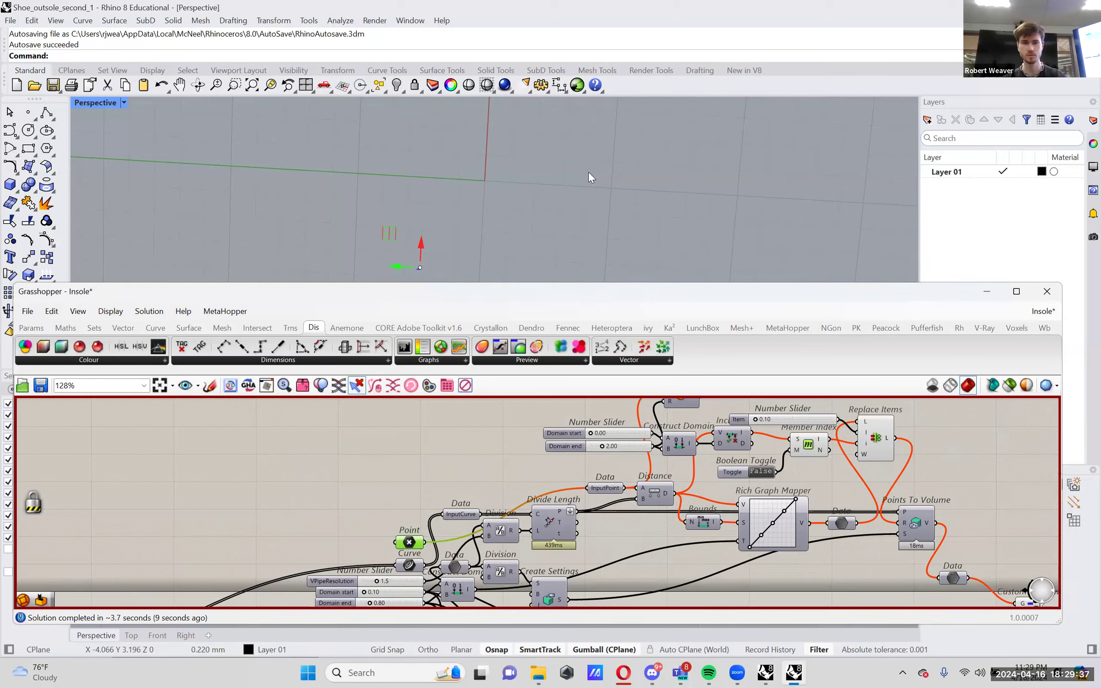
right_click_drag(589, 219, 516, 191)
scroll(482, 205, "up", 5)
right_click_drag(459, 215, 436, 237, "shift")
scroll(436, 237, "down", 5)
- Raise the attractor point with the solver paused, then inspect the rebuilt lattice from several angles
right_click(440, 460)
left_click(474, 599)
left_click_drag(458, 231, 461, 188)
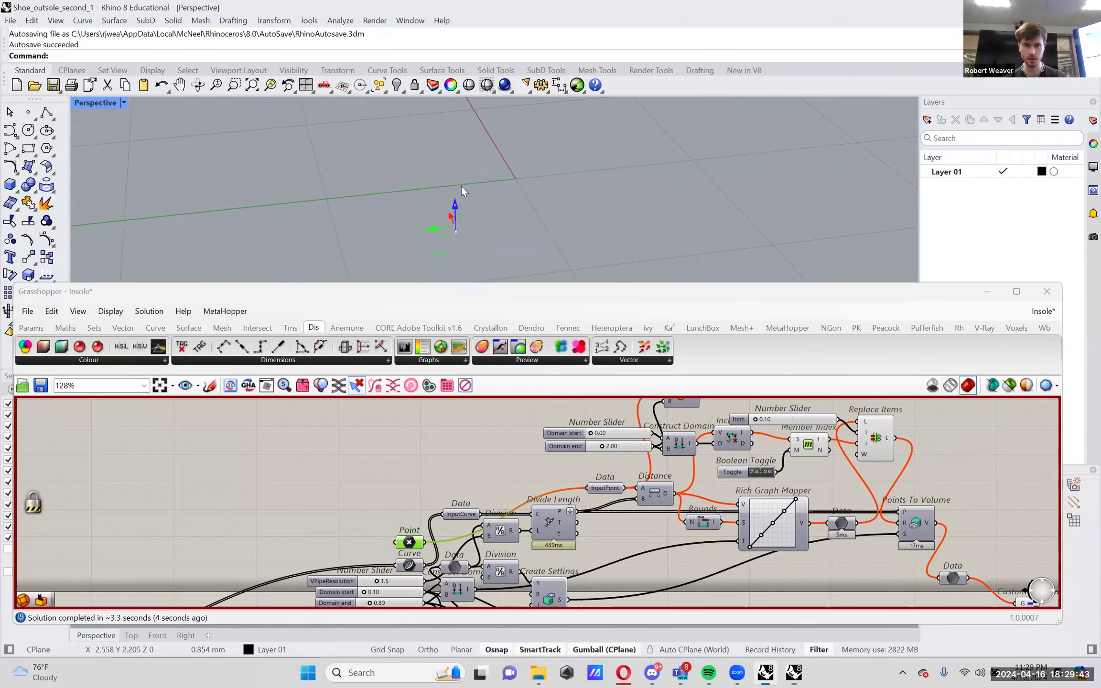
right_click(438, 448)
left_click(471, 587)
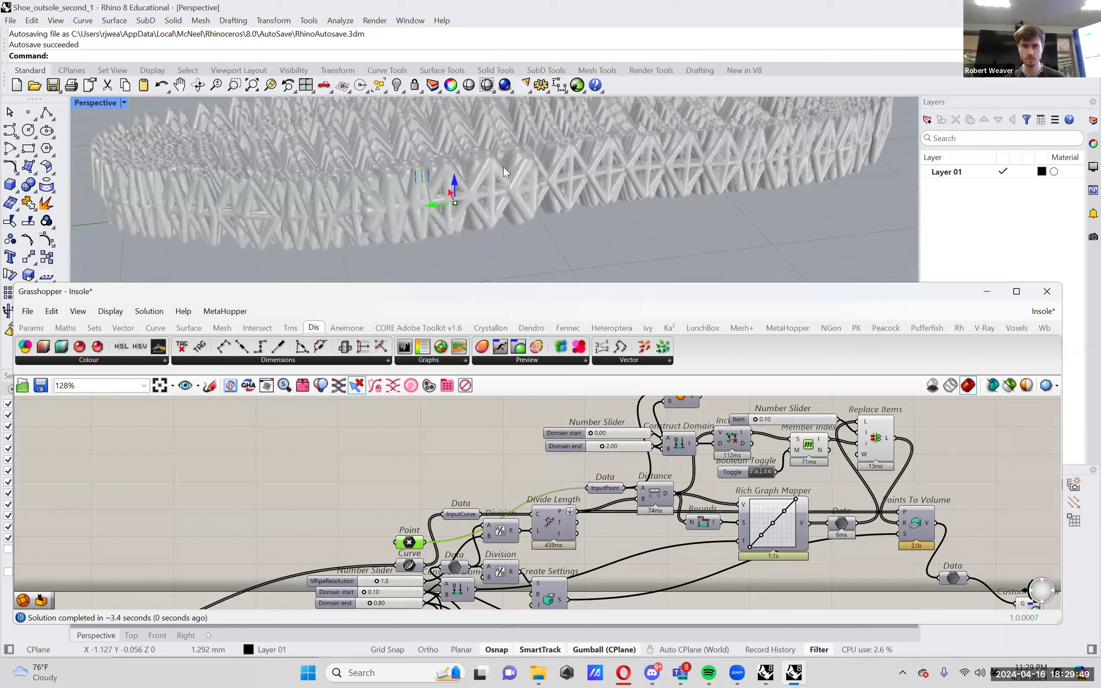
mouse_move(522, 202)
right_mouse_down()
mouse_move(428, 182)
mouse_move(513, 183)
right_mouse_up()
scroll(564, 186, "down", 5)
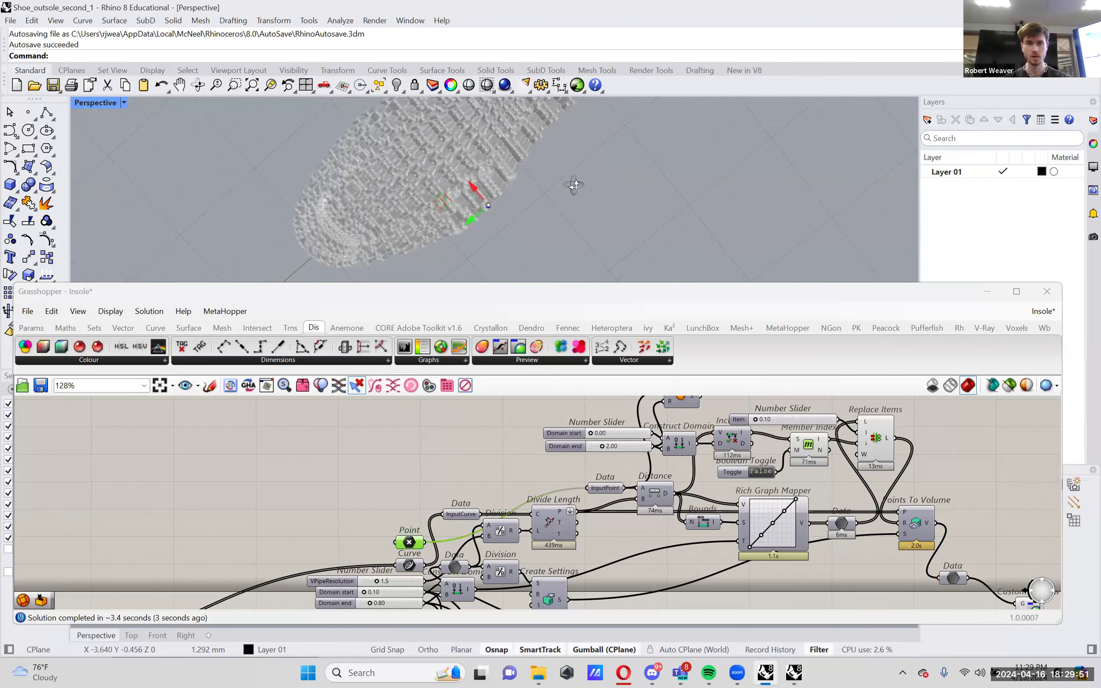
mouse_move(552, 226)
right_mouse_down()
mouse_move(588, 188)
mouse_move(549, 208)
mouse_move(555, 244)
mouse_move(560, 192)
mouse_move(552, 220)
right_mouse_up()
scroll(555, 243, "up", 6)
scroll(525, 199, "up", 5)
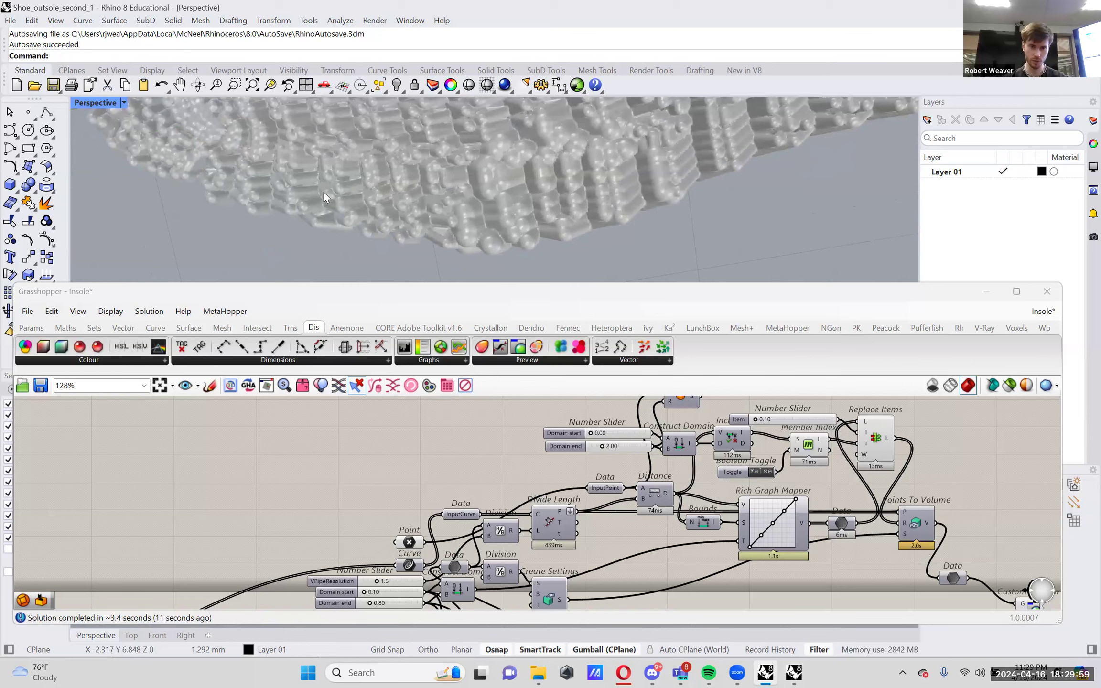
scroll(493, 203, "down", 5)
right_click_drag(497, 203, 551, 225)
scroll(539, 209, "down", 4)
scroll(600, 239, "down", 5)
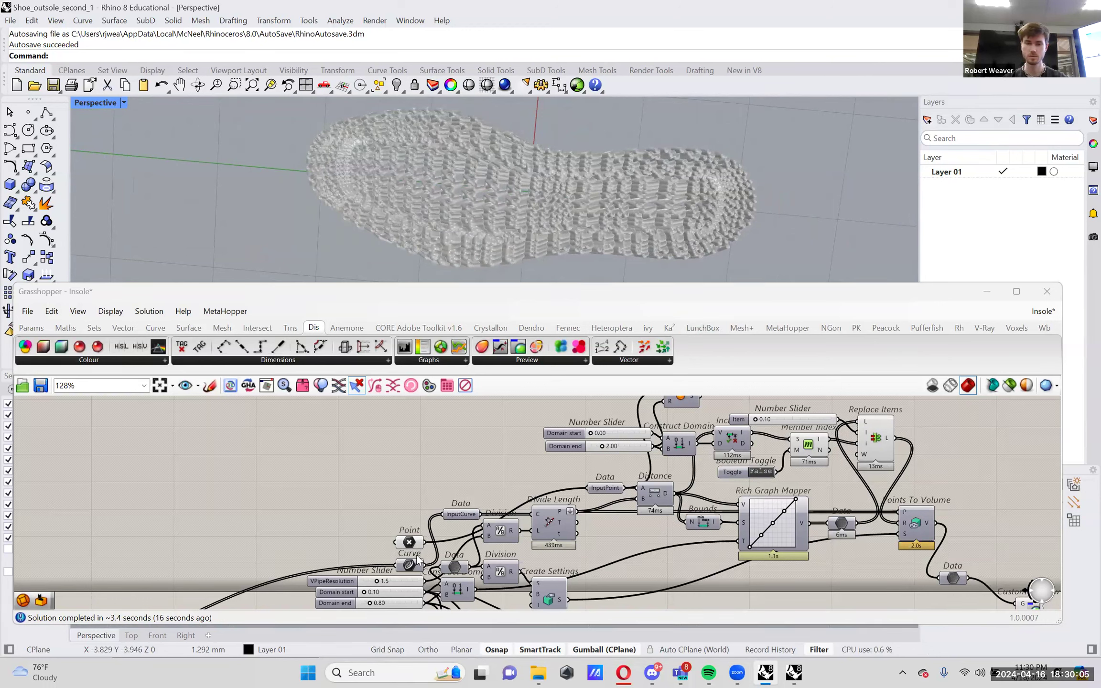
- Duplicate the attractor Point component, placing the copy above the original
left_click(408, 542)
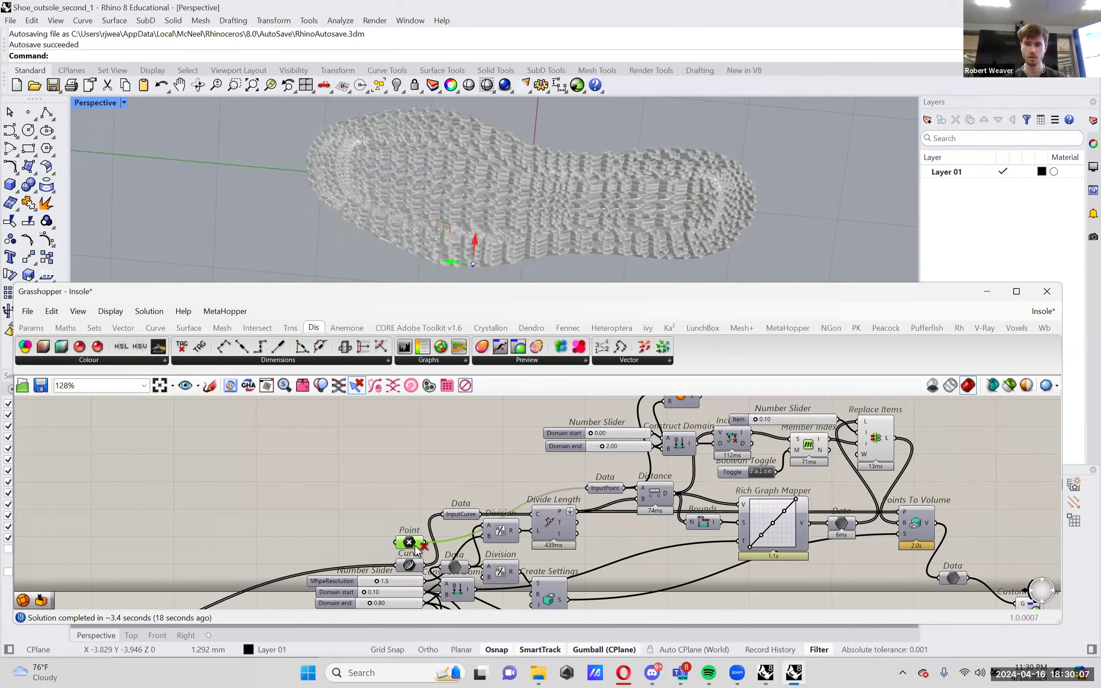
left_click_drag(414, 545, 406, 519, "alt")
scroll(406, 519, "up", 1)
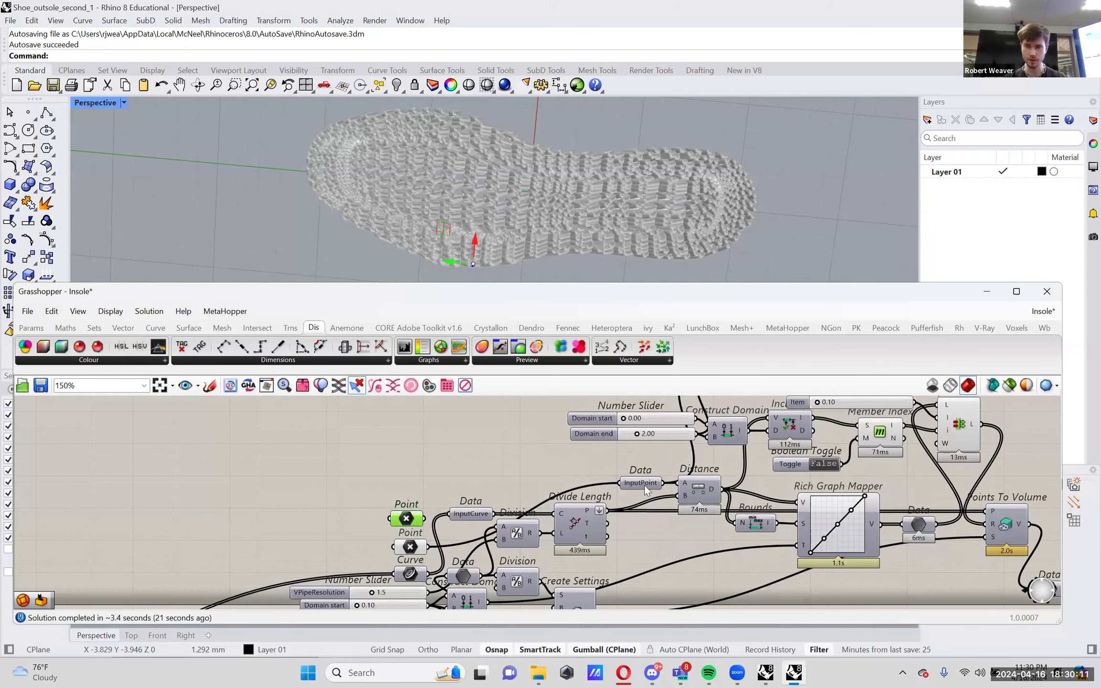
- Add a Closest Point component through the 'close' canvas search
double_click(650, 534)
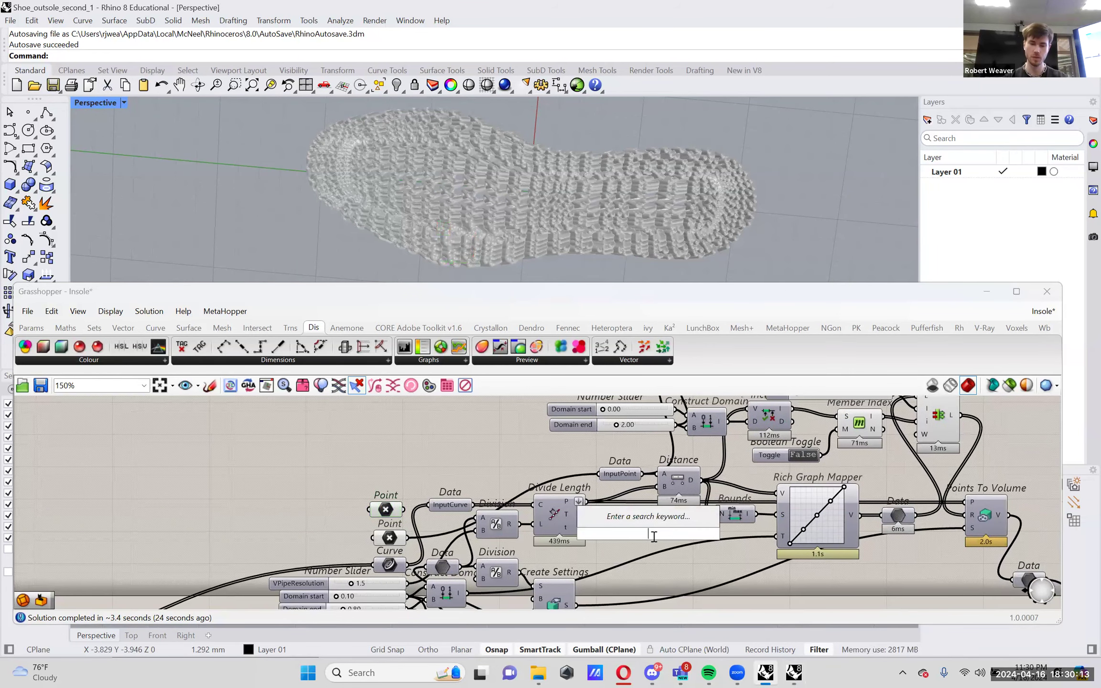
type("close")
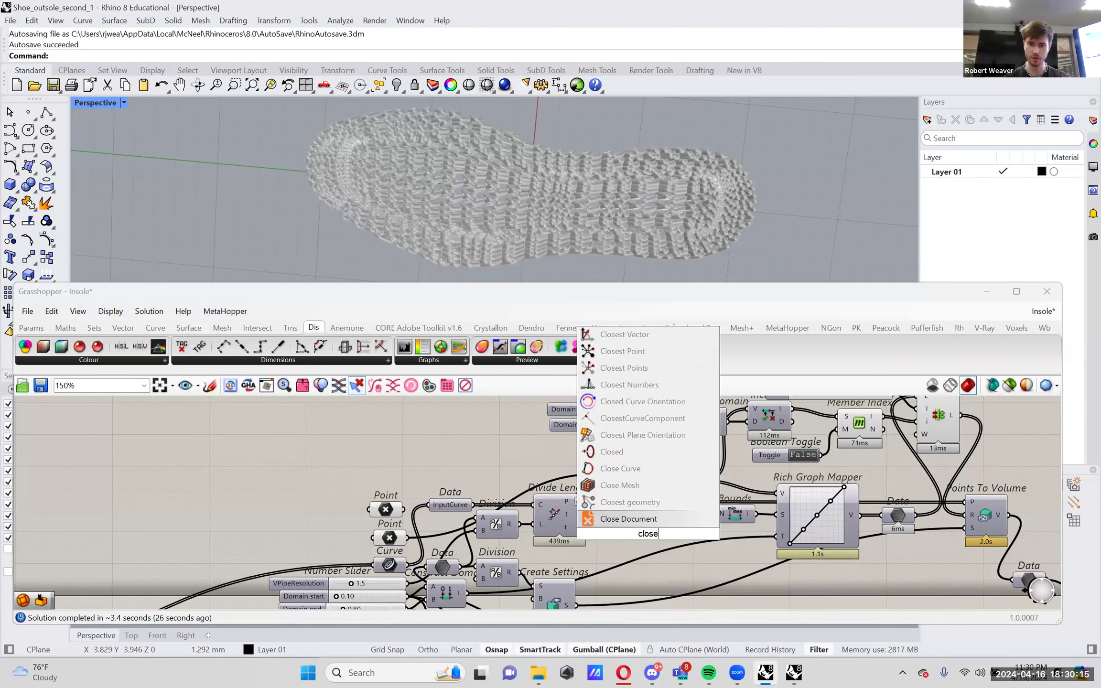
key("Up")
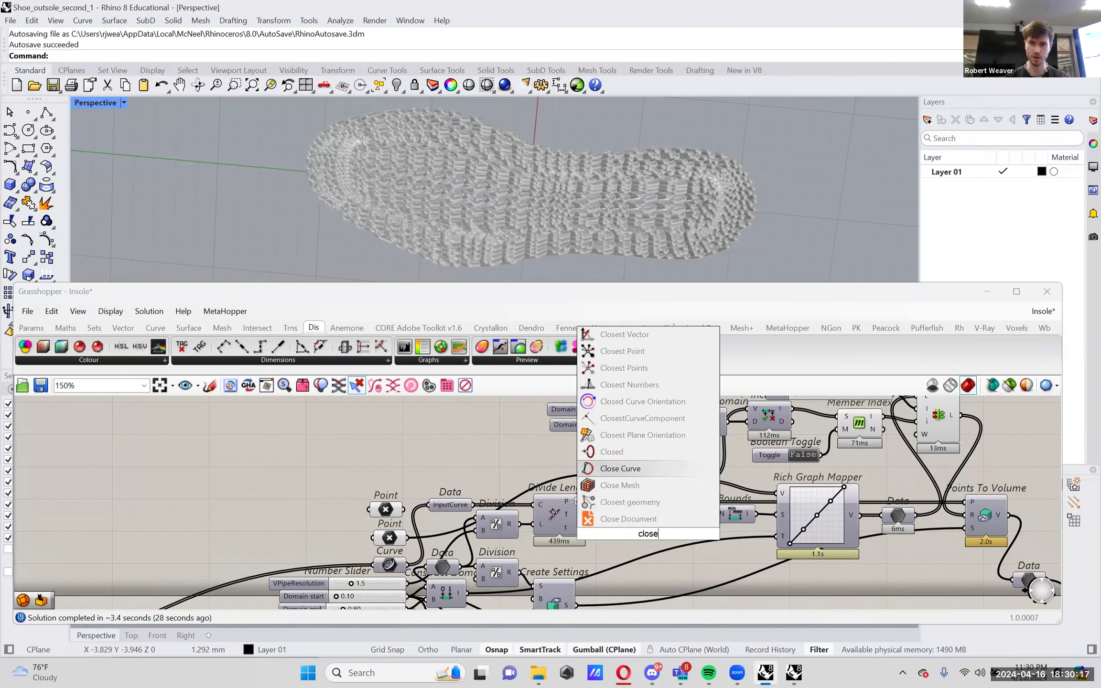
key("Up")
key("Up")
key("Up")
key("Up")
key("Up")
key("Up")
key("Up")
key("Return")
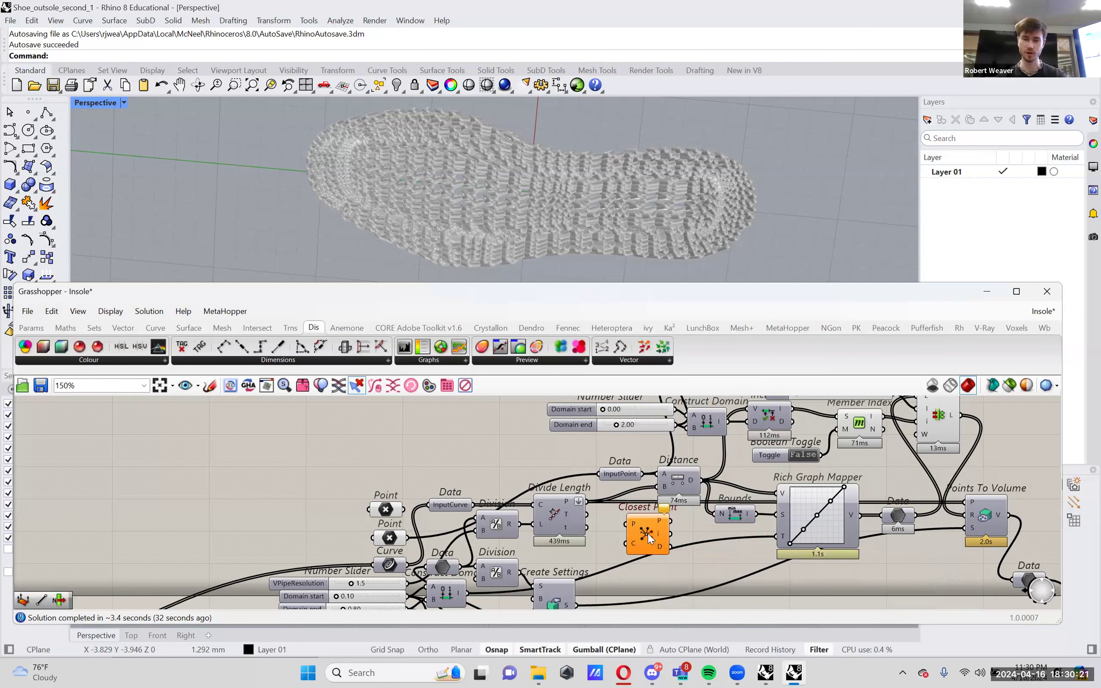
scroll(660, 525, "up", 2)
- Wire InputPoint into Closest Point's P input and the divided points into C
left_click_drag(207, 478, 275, 543)
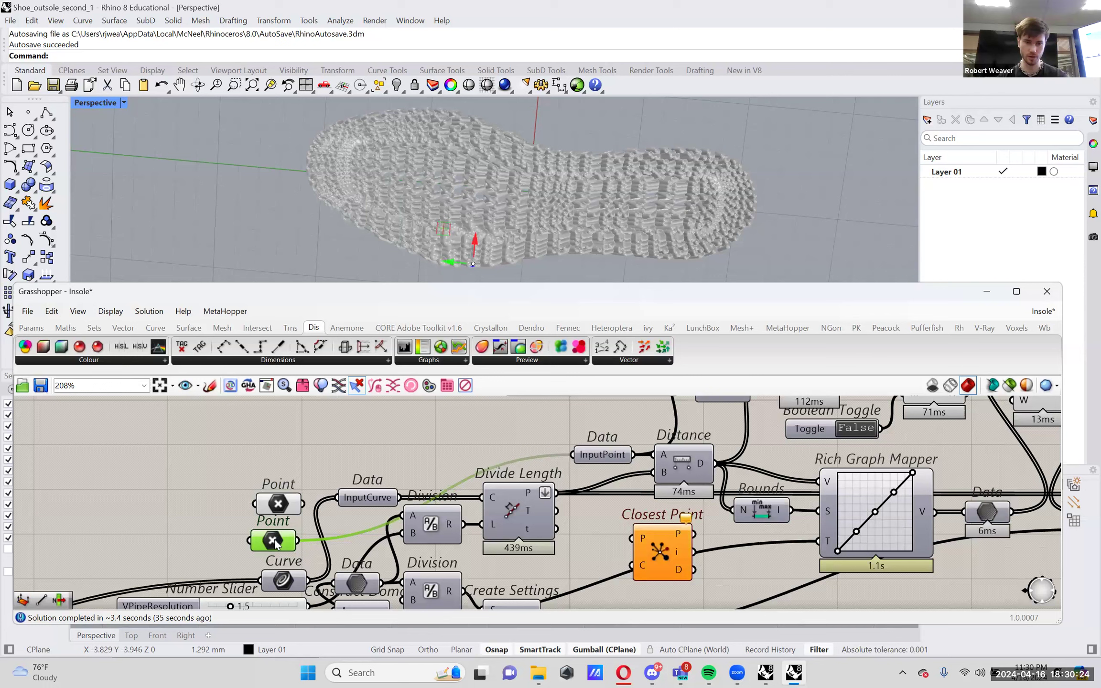
right_click_drag(623, 492, 578, 488)
left_click(547, 448)
right_click_drag(547, 441, 545, 424)
left_click_drag(550, 431, 593, 512)
left_click(546, 512)
left_click_drag(511, 474, 586, 545)
right_click_drag(685, 547, 665, 533)
- Add a Line component and connect InputPoint to its A input
double_click(666, 532)
type("line")
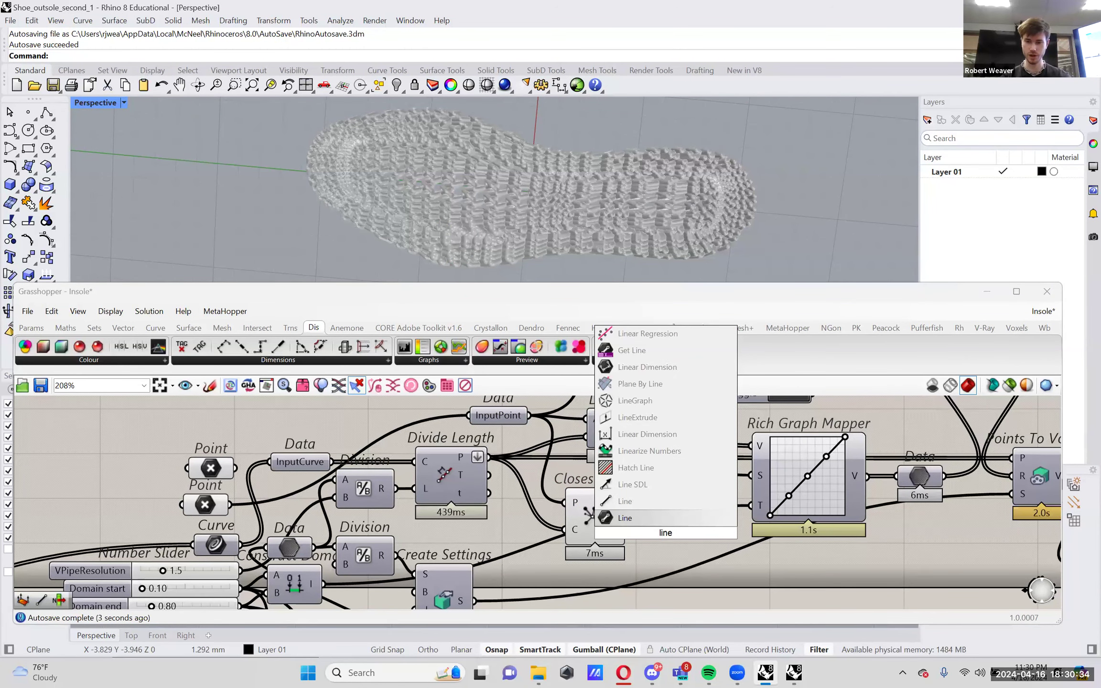
key("Return")
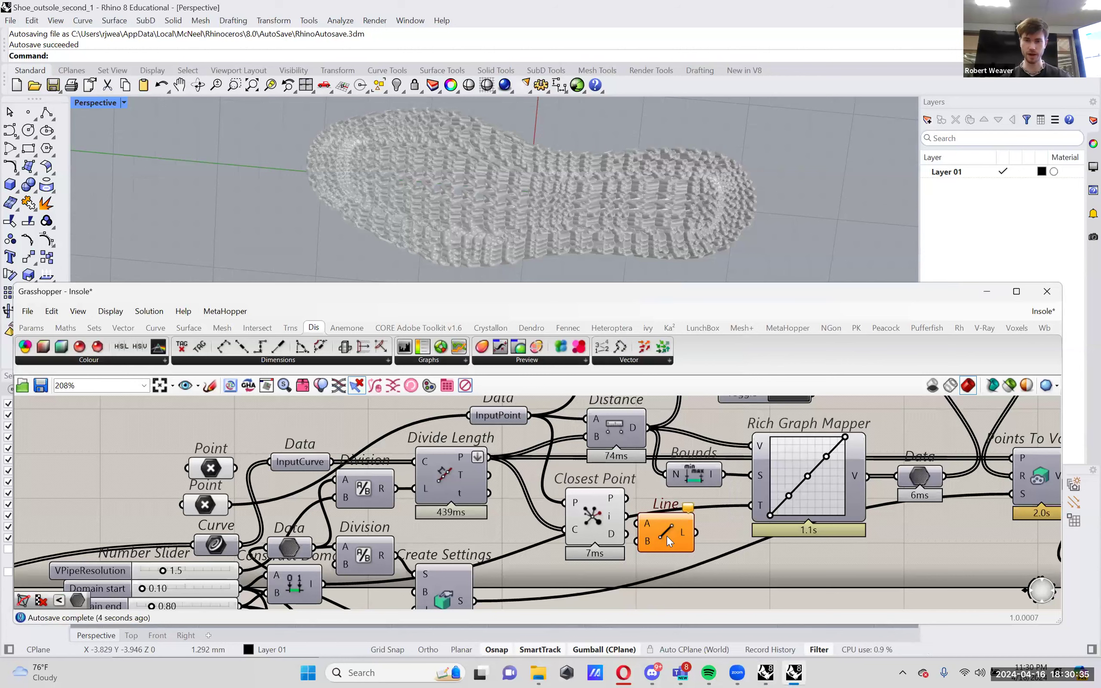
left_click_drag(529, 416, 706, 505)
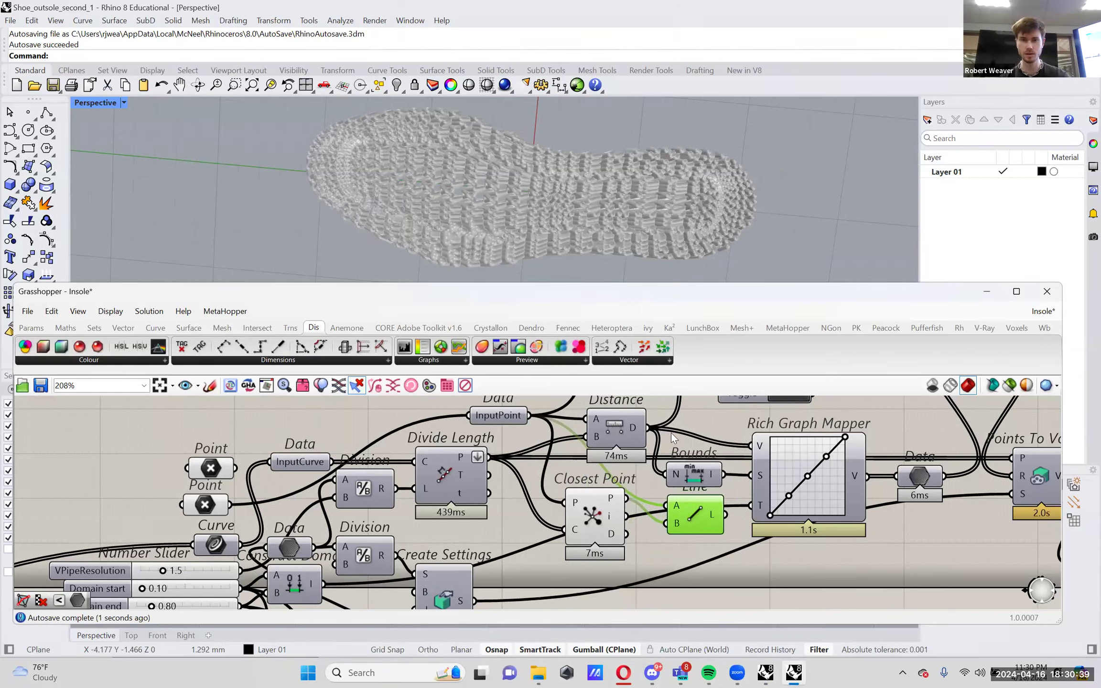
- Limit previews to selected components and reposition the Closest Point component
left_click(1010, 385)
left_click_drag(696, 527, 692, 527)
left_click_drag(594, 506, 519, 526)
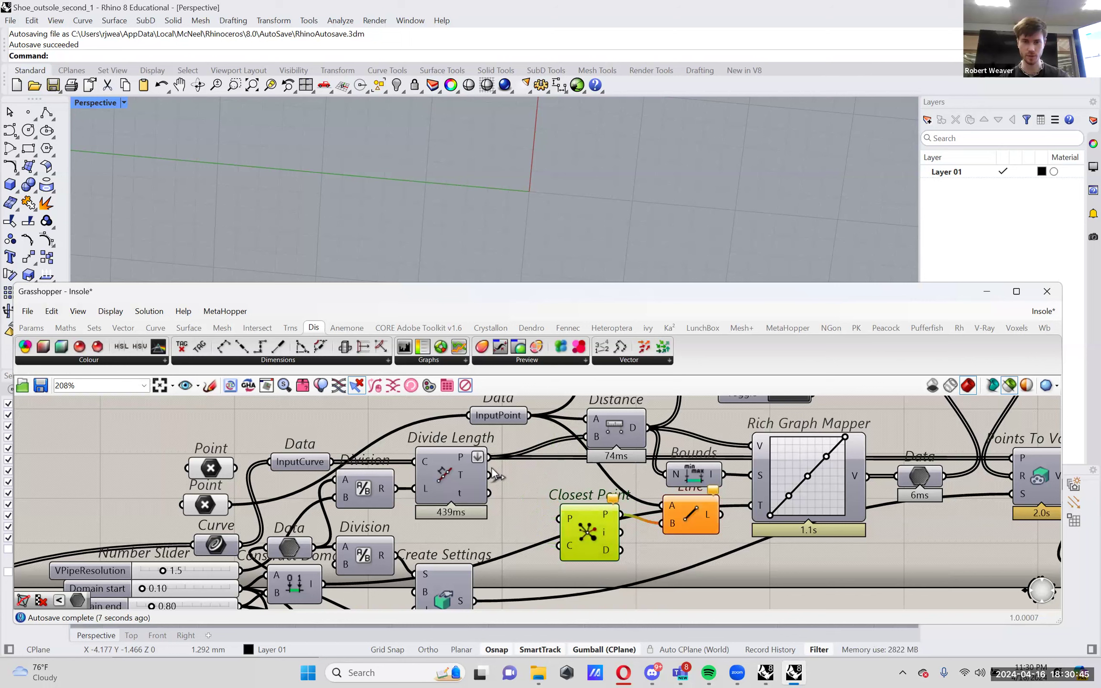
- Connect the Divide Length points to Closest Point's C input and preview the Line fan
left_click_drag(496, 464, 560, 549)
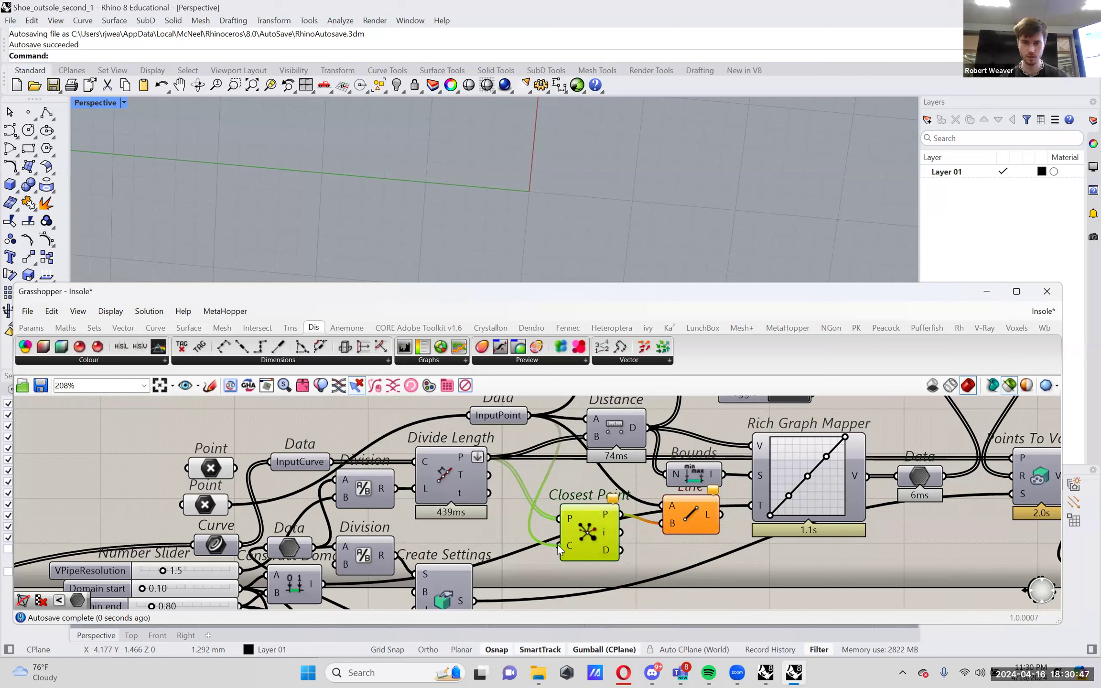
left_click_drag(531, 422, 489, 457)
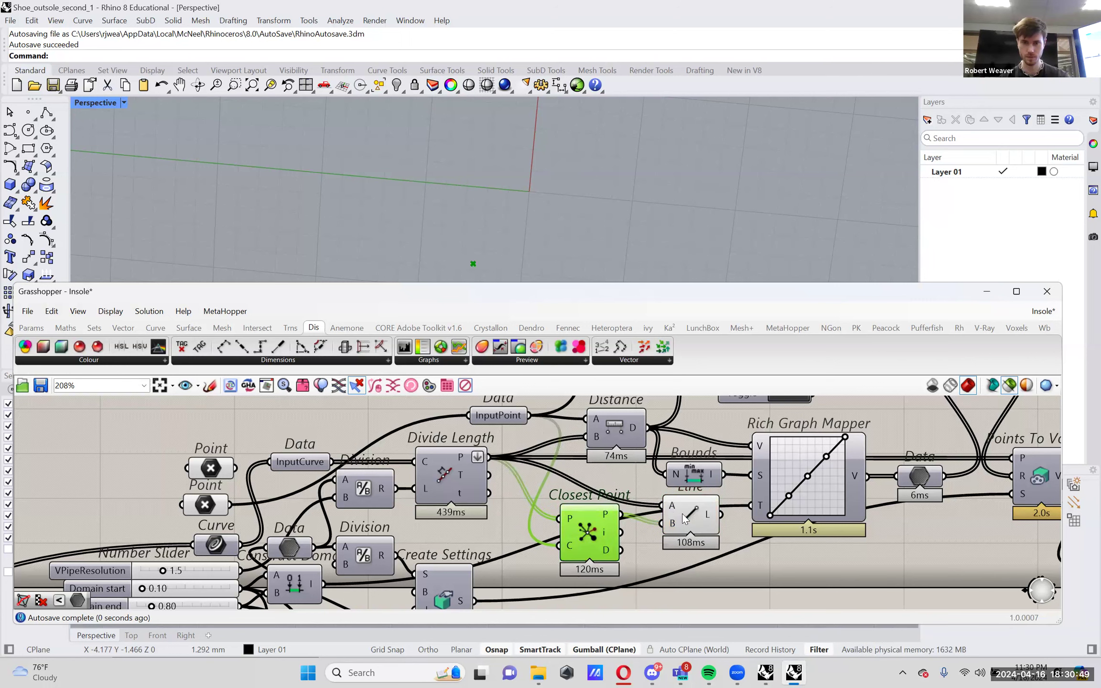
left_click(675, 503)
scroll(497, 235, "down", 5)
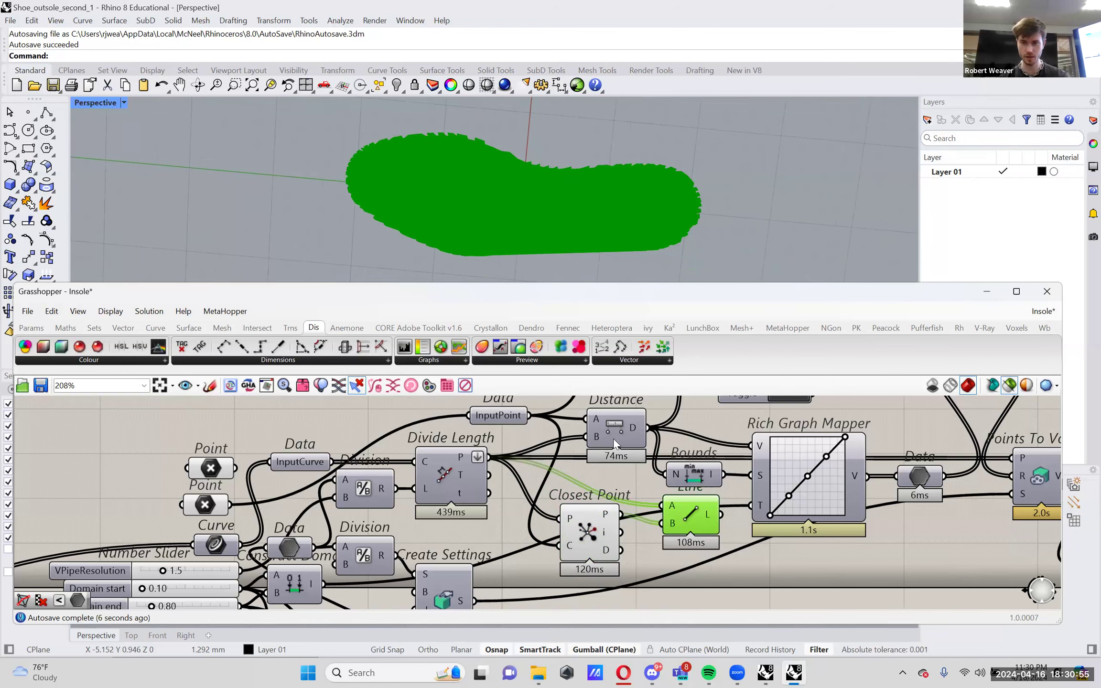
right_click_drag(663, 490, 673, 526)
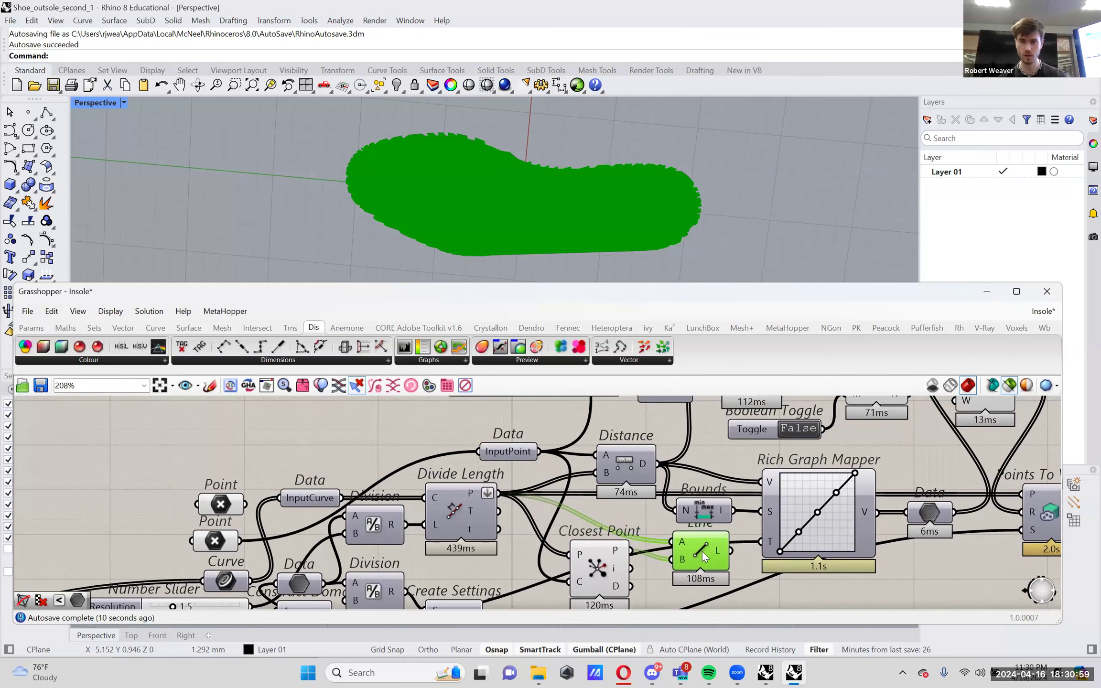
- Delete the Line component and move Distance's output wires onto Closest Point's D output
key("Delete")
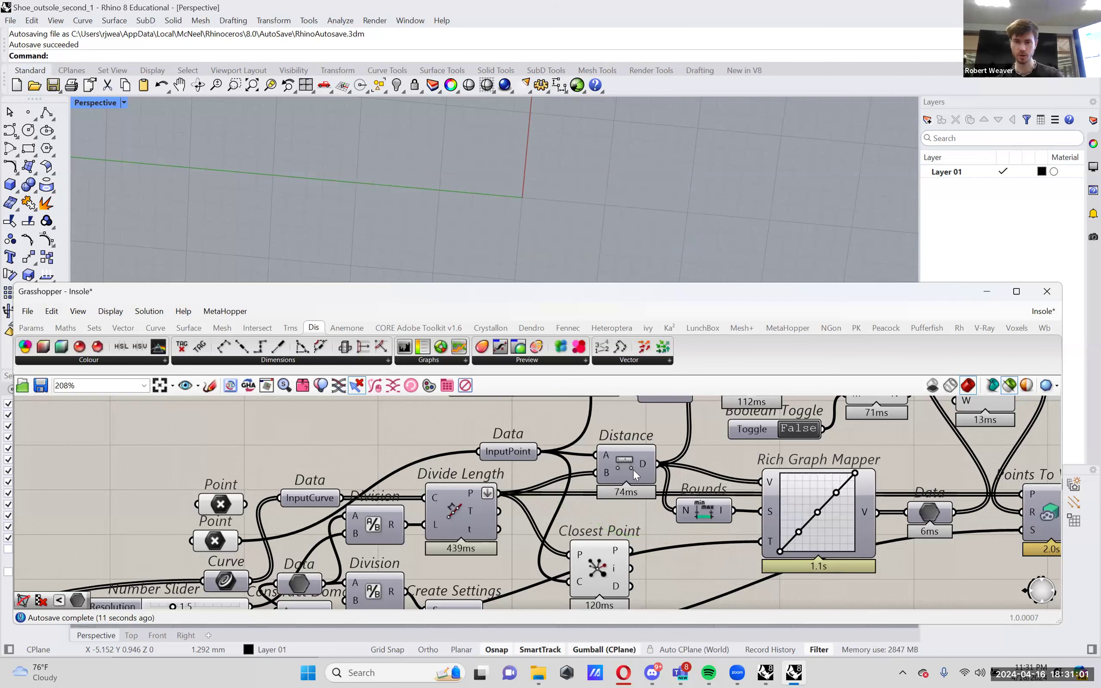
left_click_drag(634, 470, 628, 455)
left_click_drag(597, 569, 599, 532)
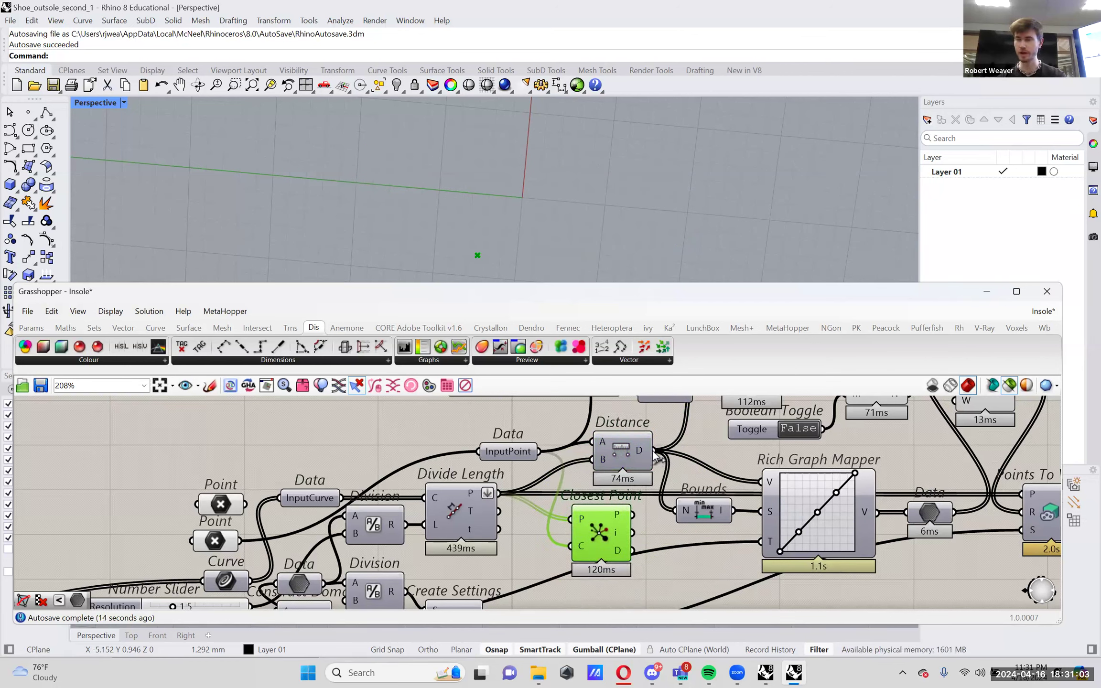
left_click_drag(656, 455, 633, 554, "ctrl+shift")
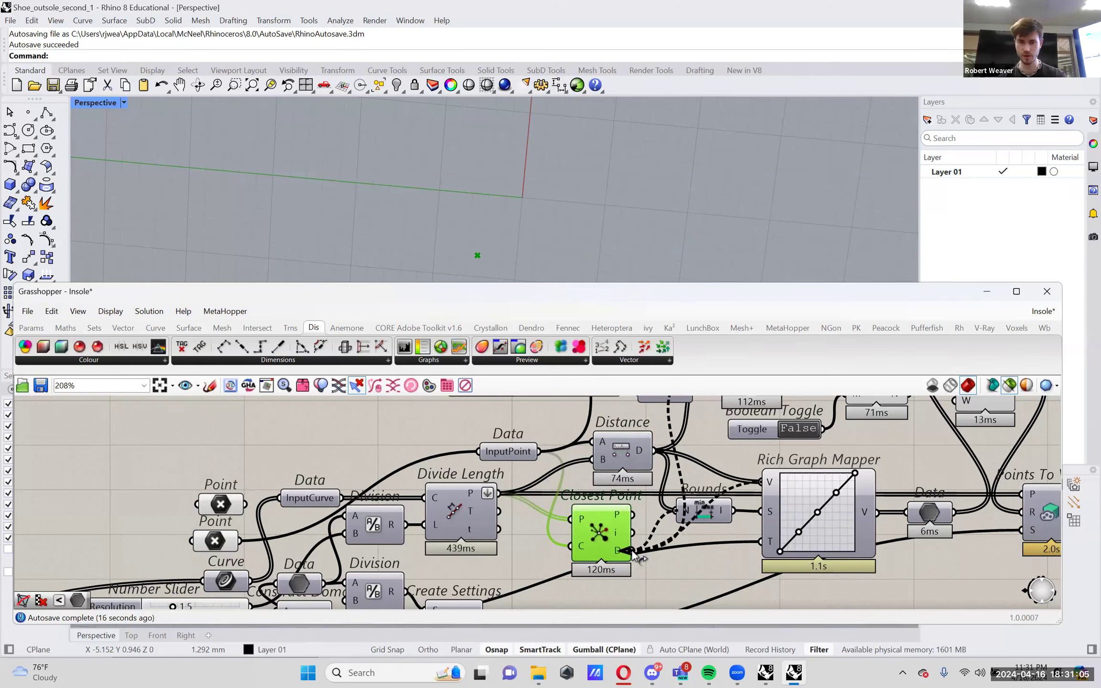
- Delete the Distance component, move Closest Point into its place, and preview Data and Point
left_click(622, 453)
key("Delete")
left_click_drag(608, 532, 630, 451)
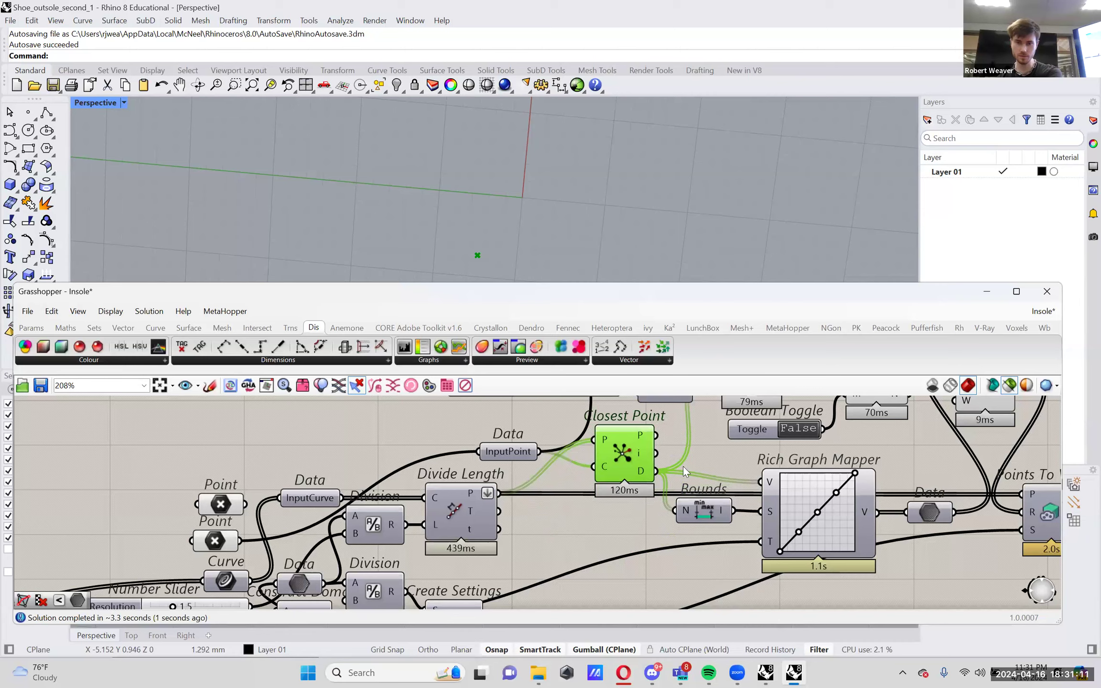
scroll(630, 451, "down", 2)
left_click(925, 570)
scroll(476, 239, "up", 3)
scroll(475, 241, "down", 2)
left_click(281, 498)
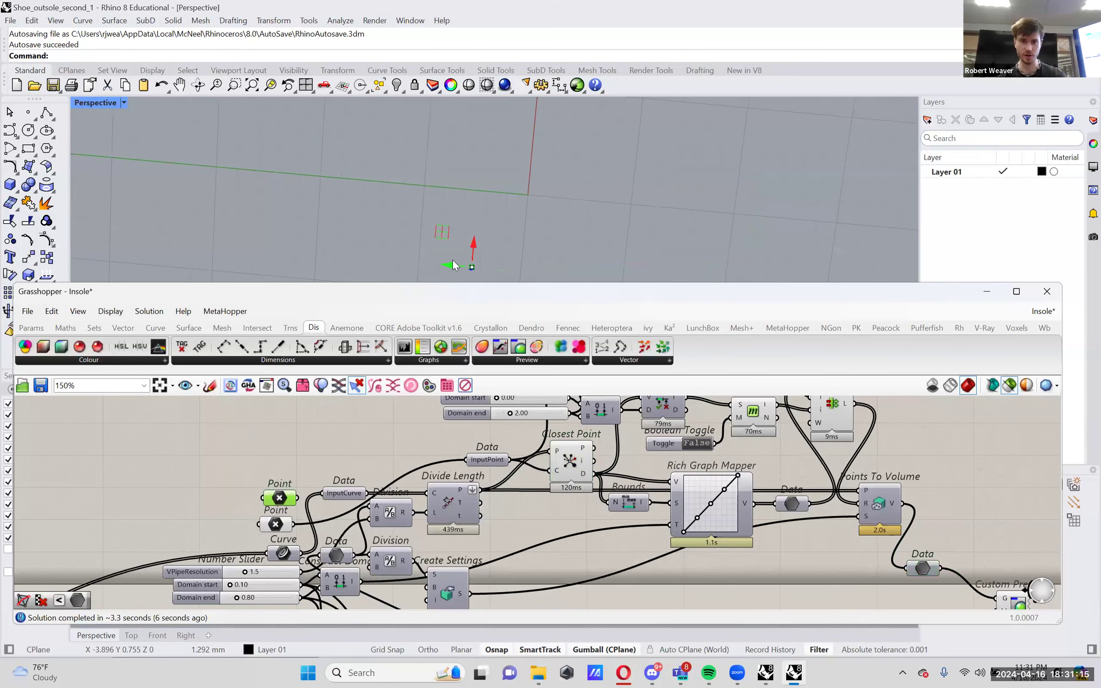
- Move the attractor point to a new spot and preview the updated Points To Volume mesh
left_click_drag(477, 138, 658, 152)
left_click(923, 569)
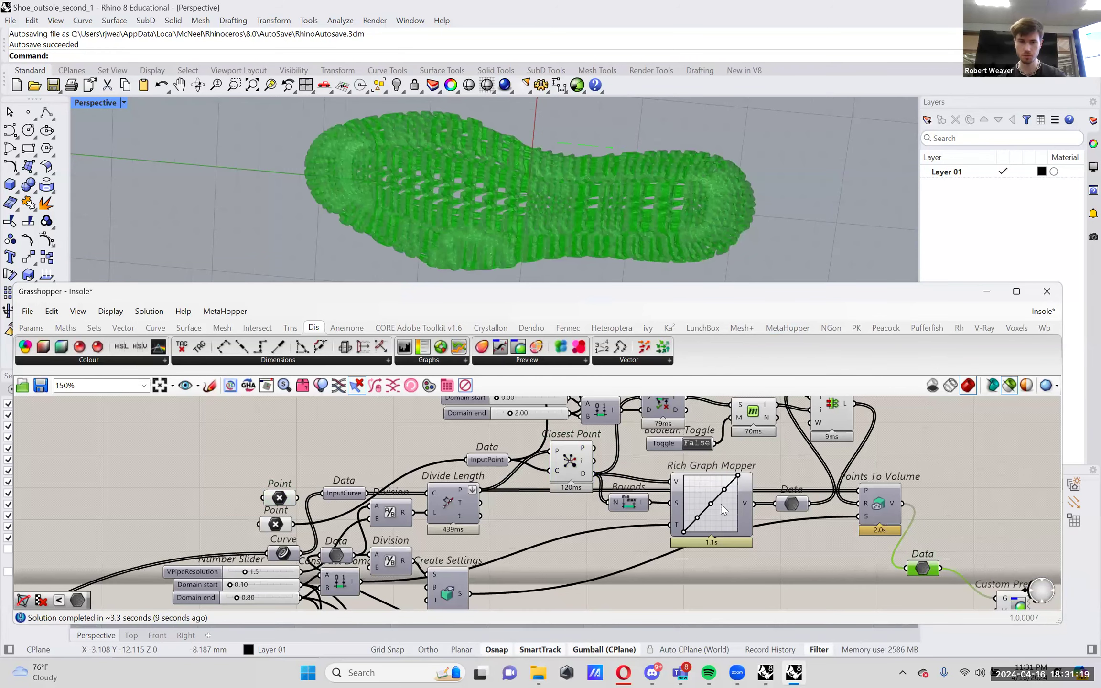
left_click_drag(279, 525, 290, 442)
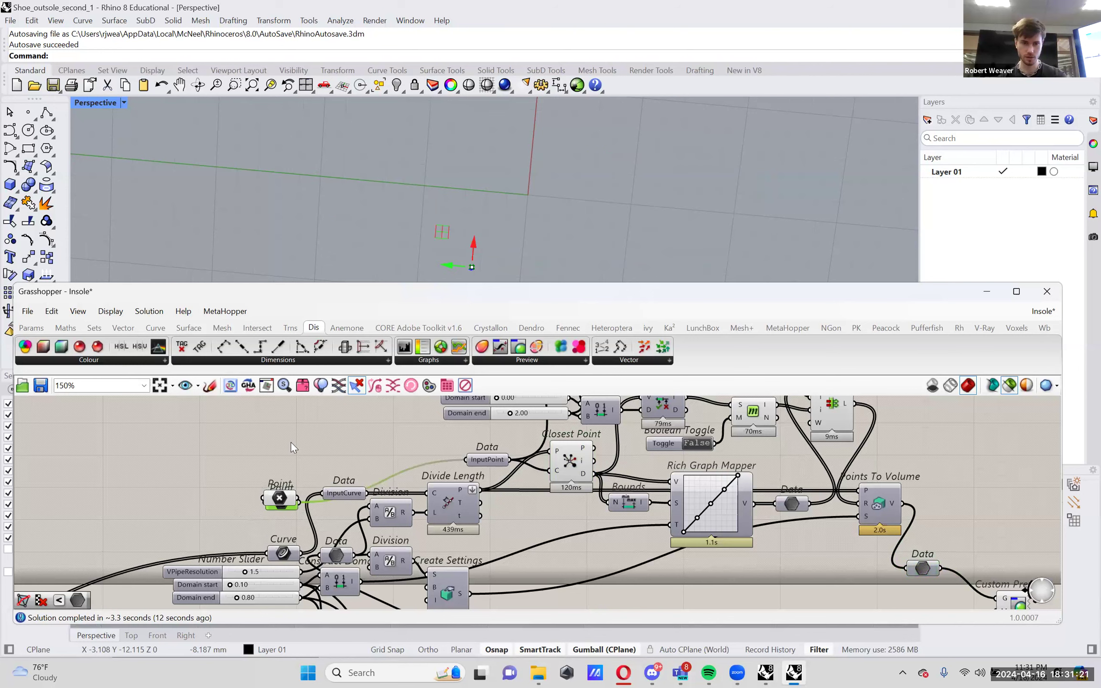
left_click_drag(293, 509, 461, 458)
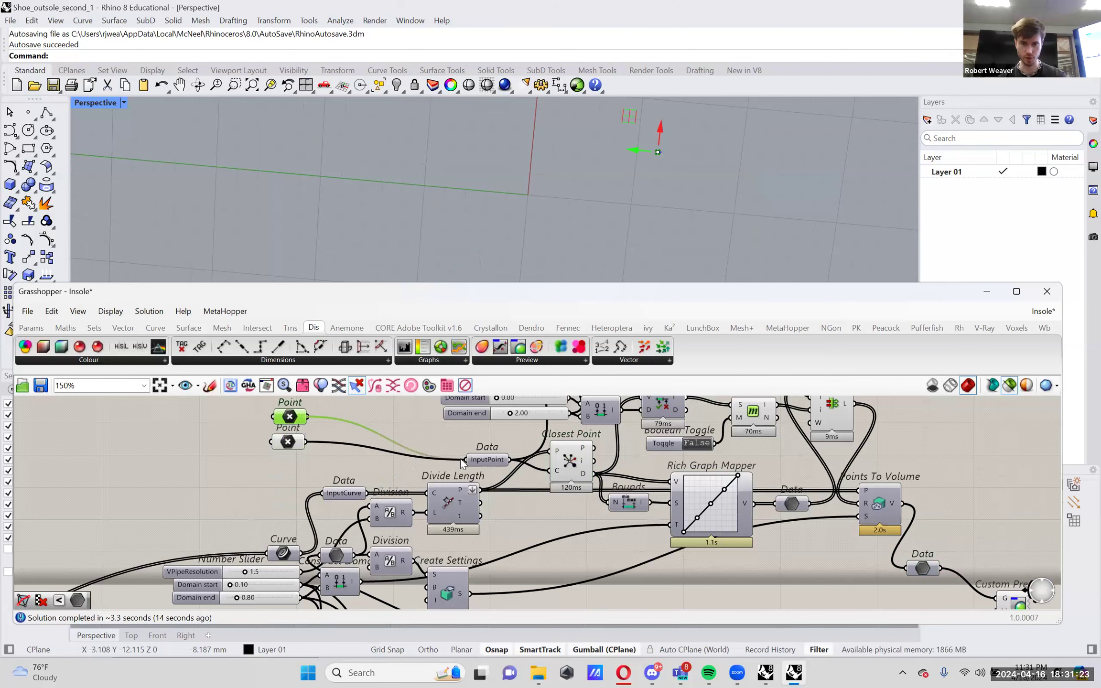
left_click(880, 515)
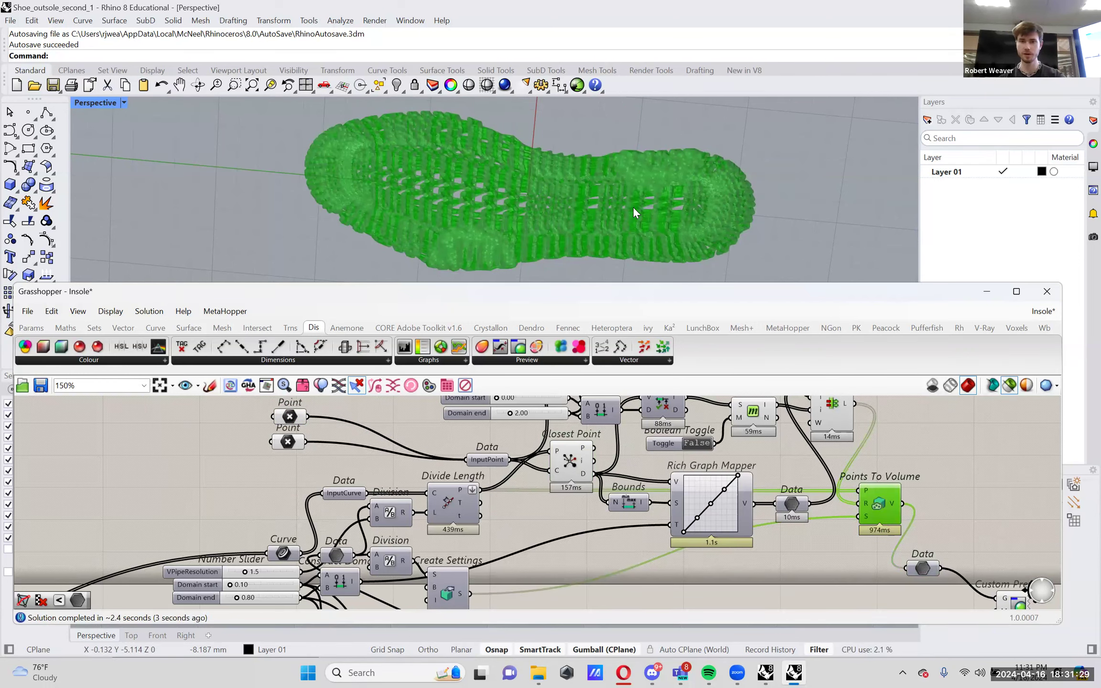
right_click_drag(665, 184, 659, 210)
- Group the two Point components together
right_click_drag(380, 470, 404, 491)
left_click_drag(257, 410, 346, 482)
middle_click(275, 485)
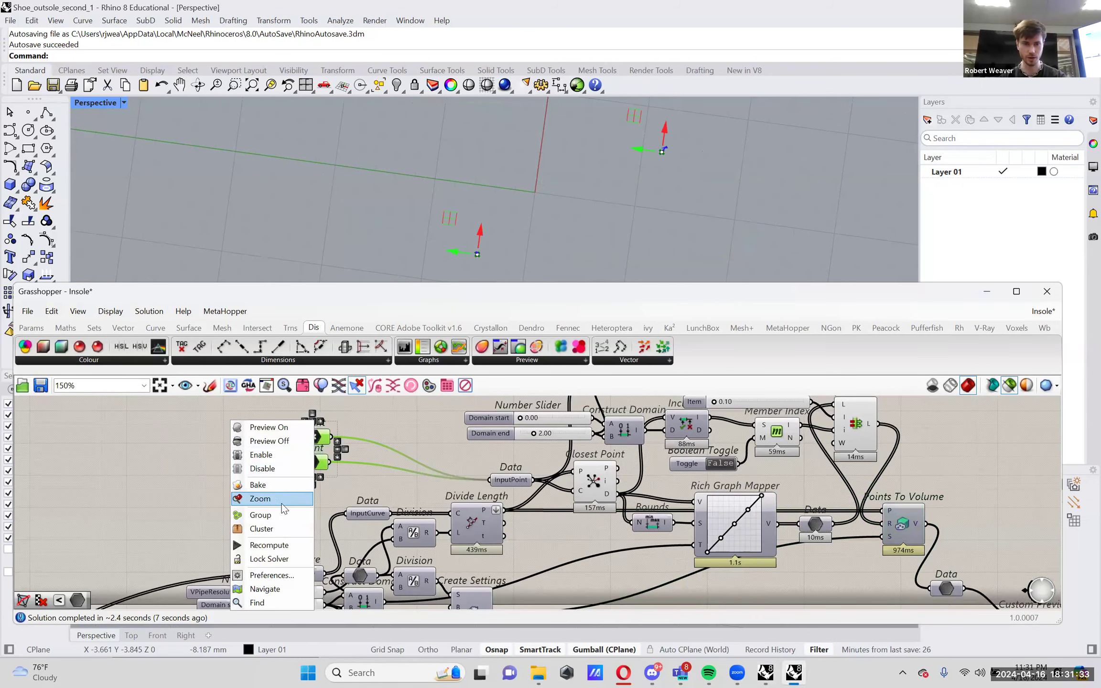
left_click(282, 515)
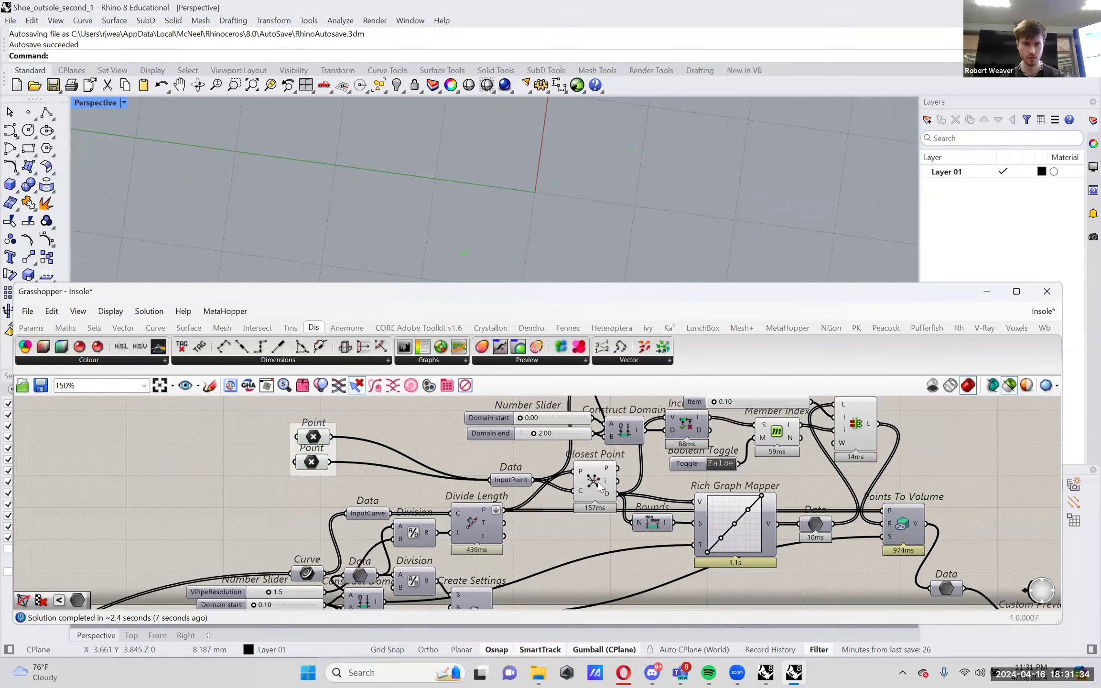
left_click(308, 423)
left_click(306, 421)
left_click(267, 420)
- Restore previews for all components and select the Replace Items cluster
left_click(909, 522)
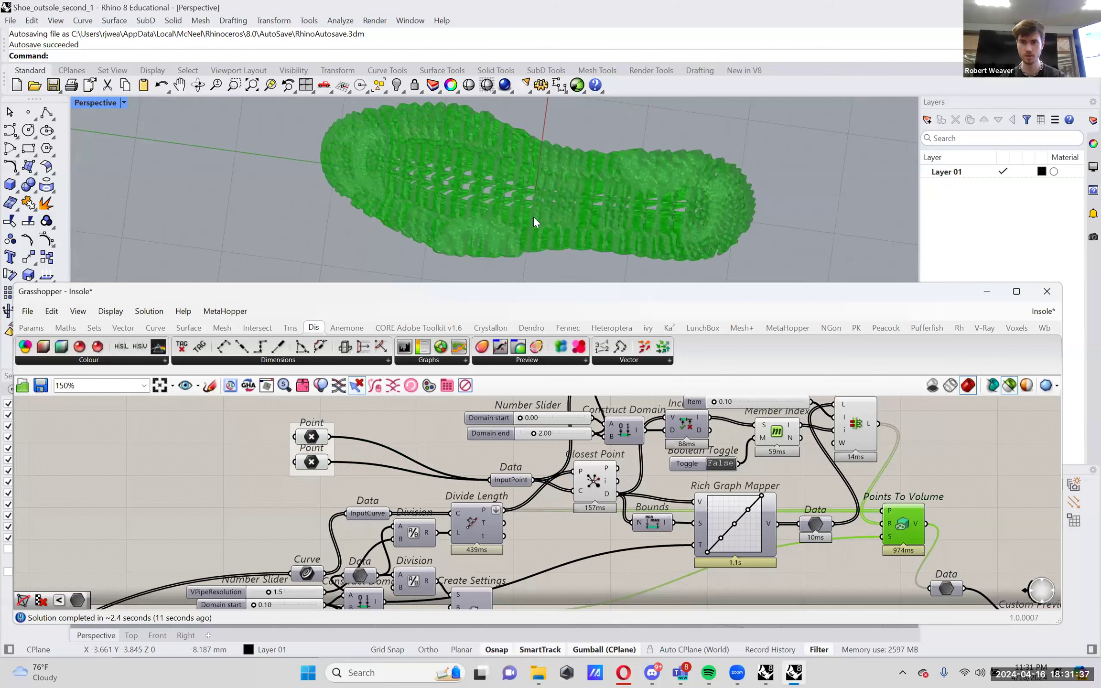
right_click_drag(935, 457, 885, 419)
left_click(892, 417)
left_click(1010, 388)
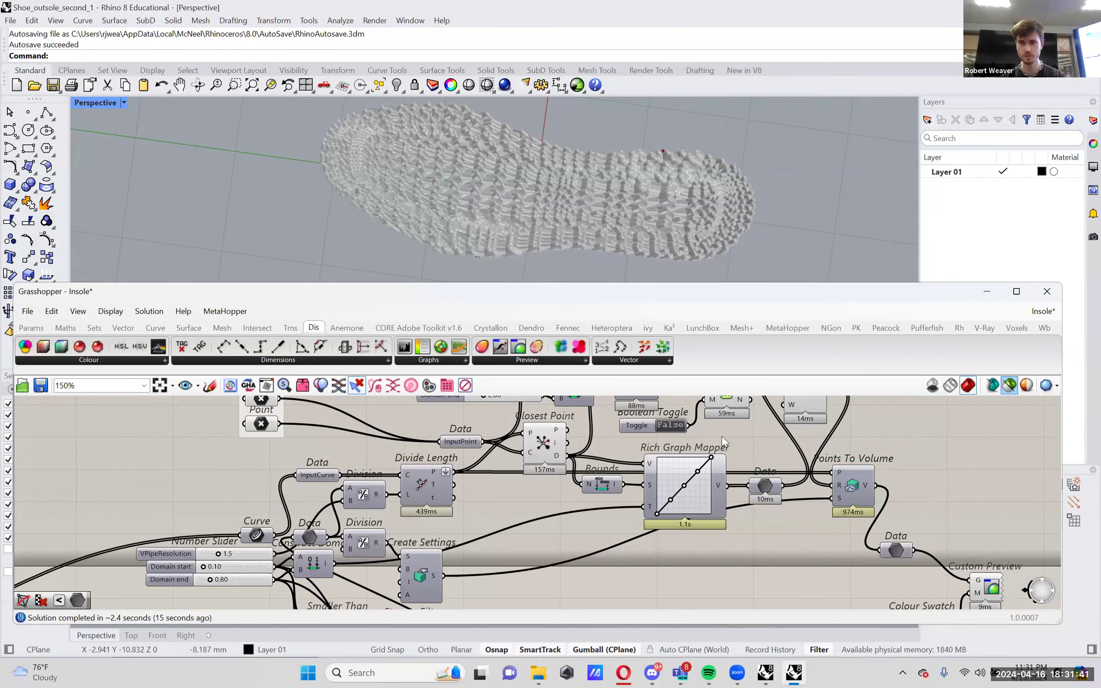
right_click_drag(358, 424, 447, 456)
right_click_drag(861, 468, 801, 526)
left_click_drag(832, 531, 712, 423)
- Turn off preview for the selected Replace Items components
right_click(729, 419)
left_click(753, 465)
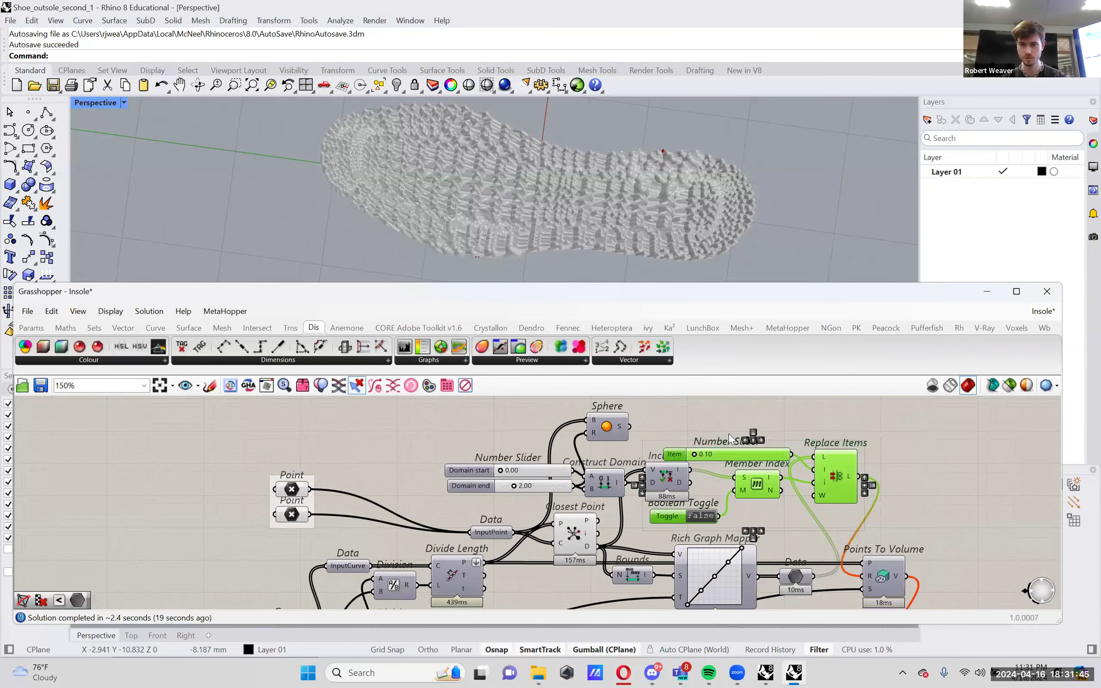
right_click(720, 418)
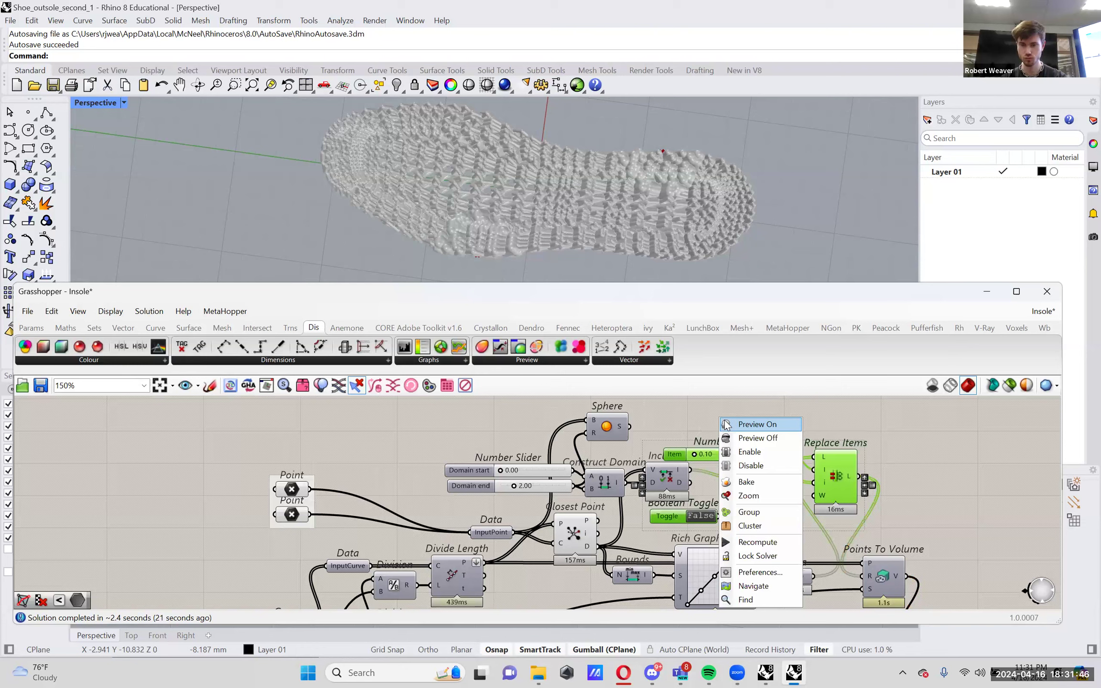
left_click(736, 452)
right_click(682, 415)
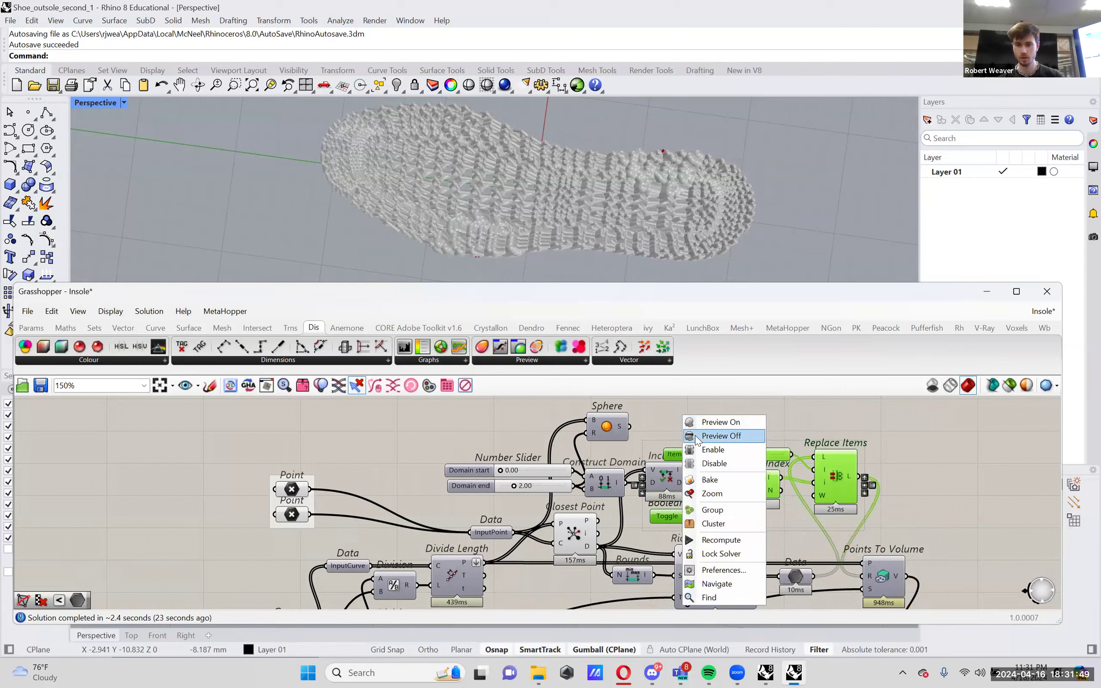
left_click(721, 436)
right_click_drag(638, 204, 669, 238)
scroll(603, 465, "down", 5)
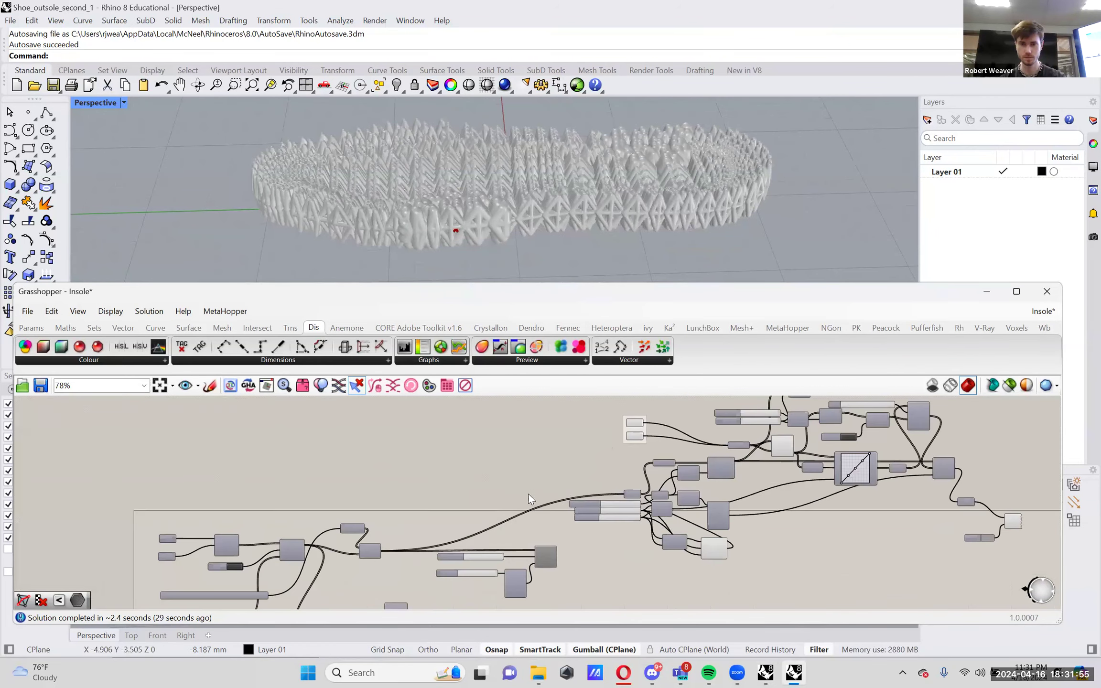
scroll(353, 470, "up", 3)
- Turn on preview for both Mesh components
left_click_drag(360, 503, 244, 424)
right_click(243, 422)
left_click(265, 434)
- Save the Insole definition in Grasshopper
scroll(534, 191, "up", 2)
right_click_drag(534, 191, 561, 183)
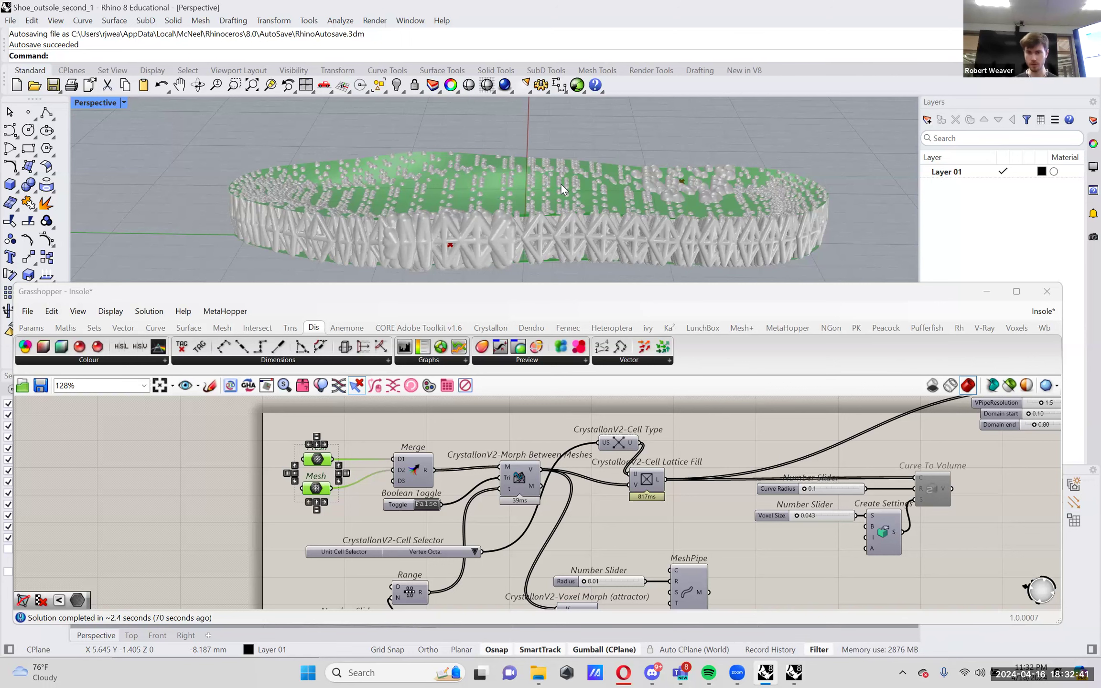
scroll(711, 490, "down", 2)
left_click(47, 386)
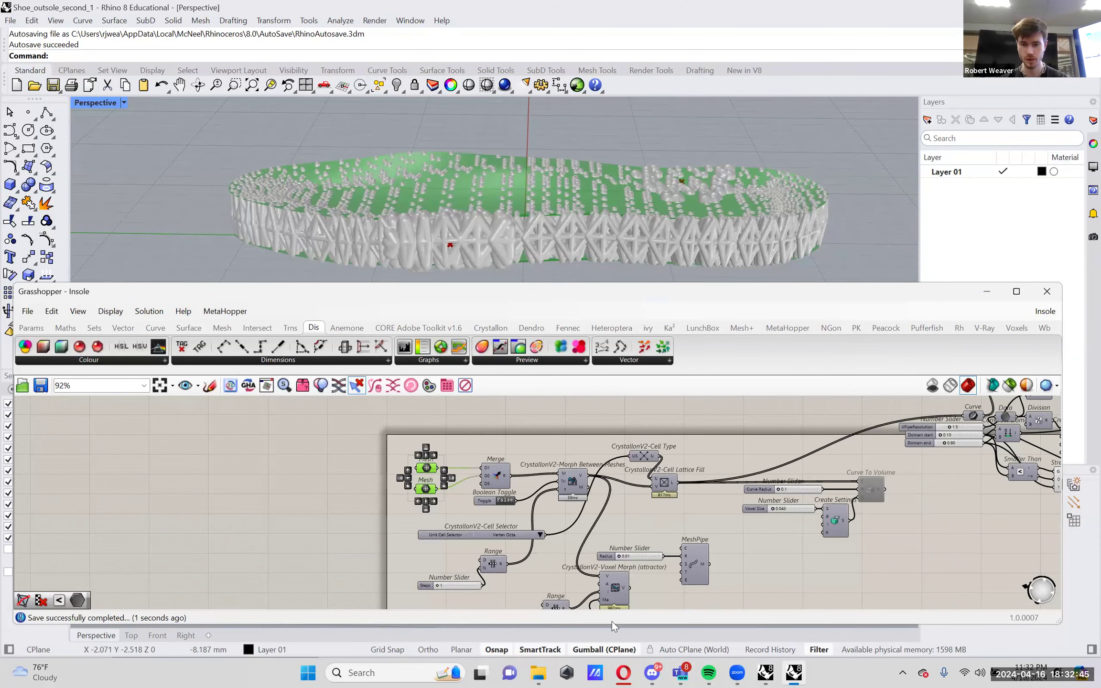
- Send Insole.gh from Downloads to the Discord file-sharing channel and return to Rhino
left_click(652, 672)
double_click(230, 627)
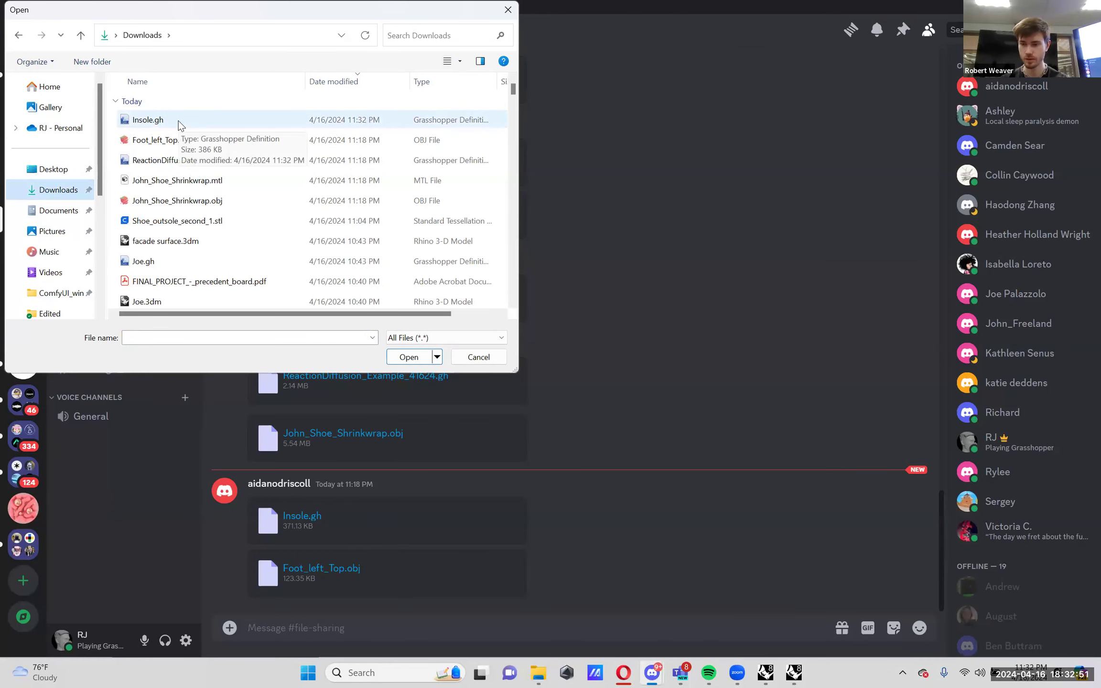
double_click(180, 126)
key("Return")
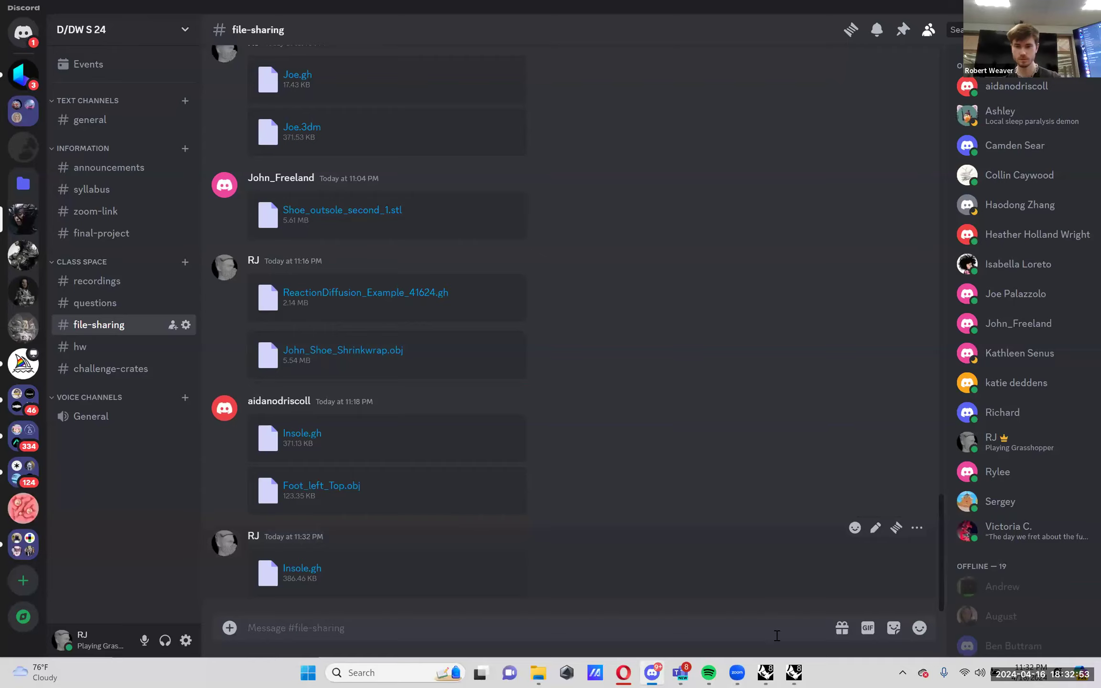
left_click(794, 672)
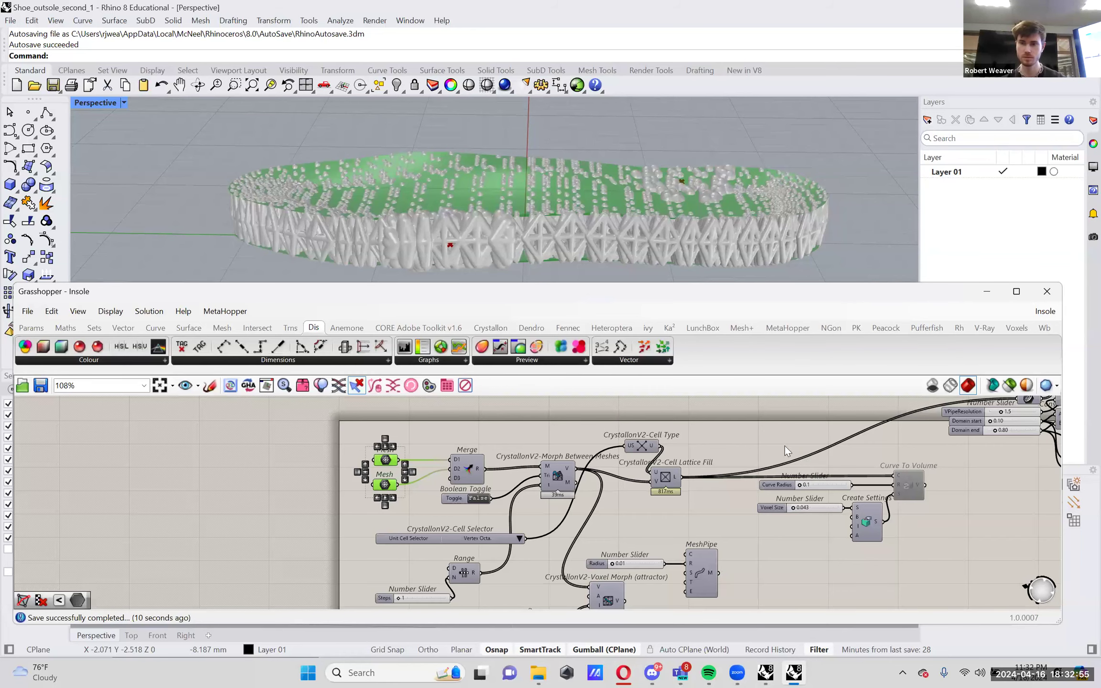
- Deselect the mesh components and create a new blank, unnamed Grasshopper document from the File menu
left_click(785, 446)
left_click(1045, 311)
left_click(28, 311)
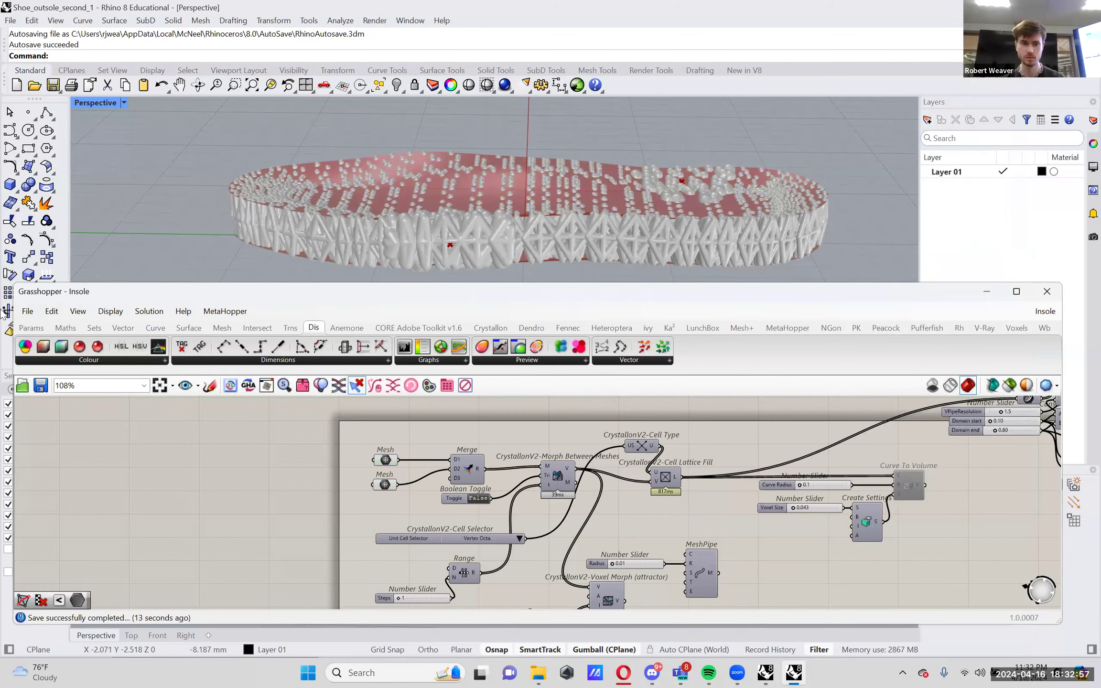
left_click(27, 311)
left_click(27, 311)
left_click(43, 322)
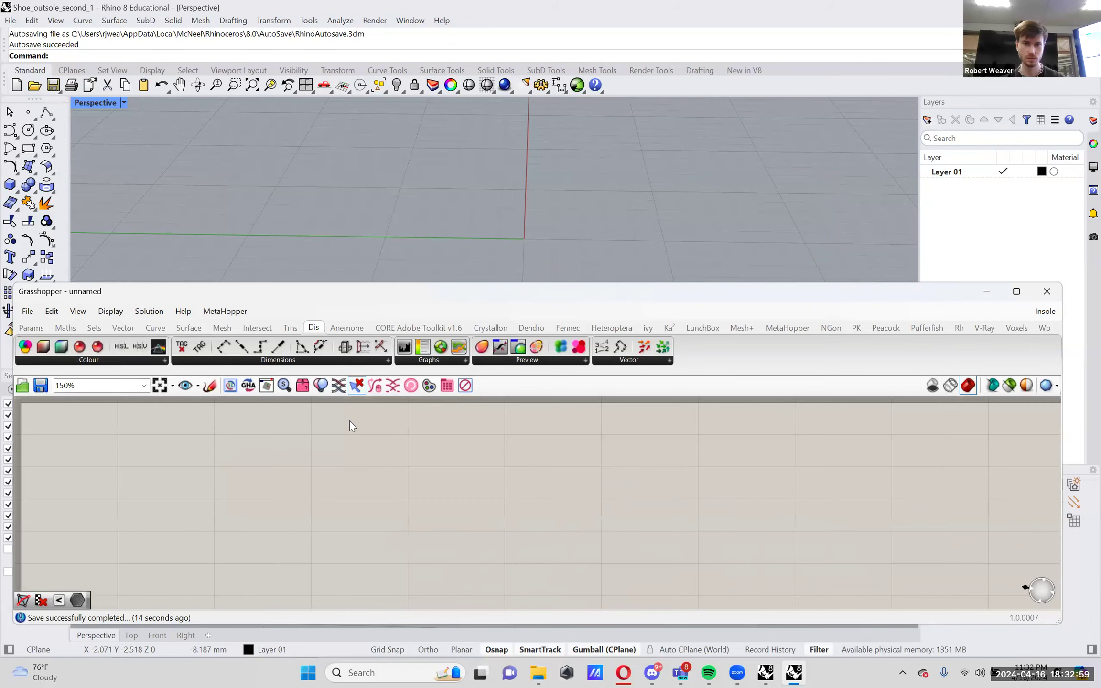
right_click_drag(511, 196, 543, 208)
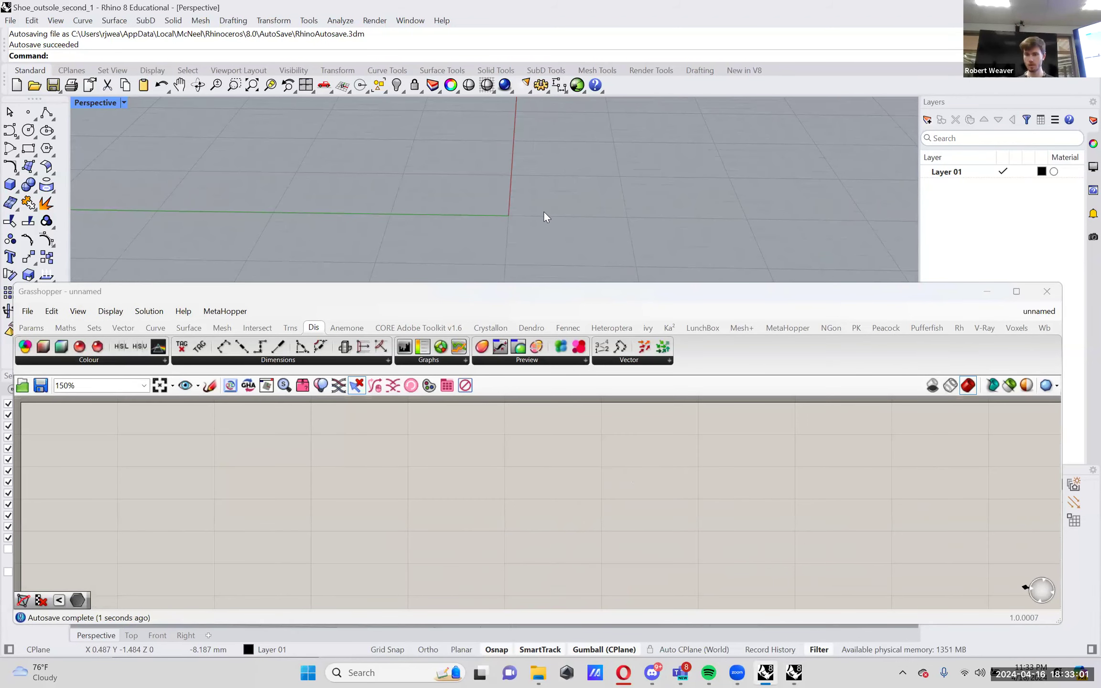